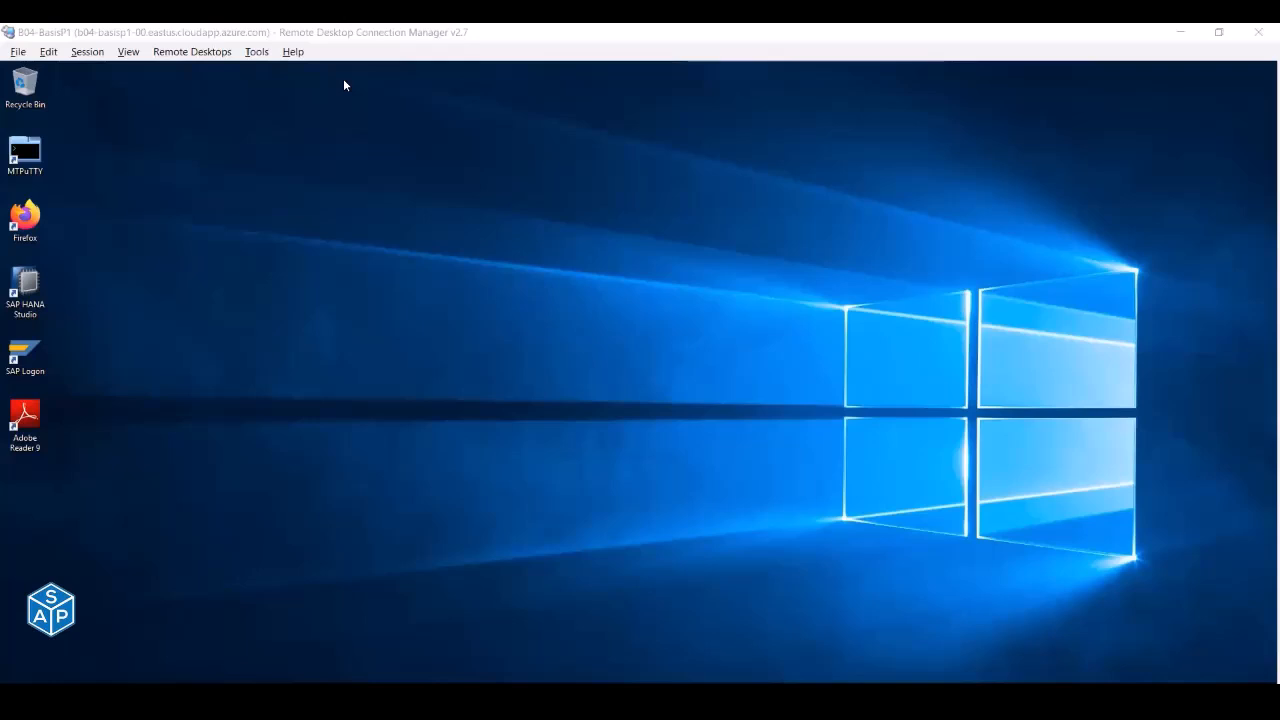
# - Launch MTPuTTY and open terminal sessions to the H4D and S4D servers
pyautogui.click(22, 160)
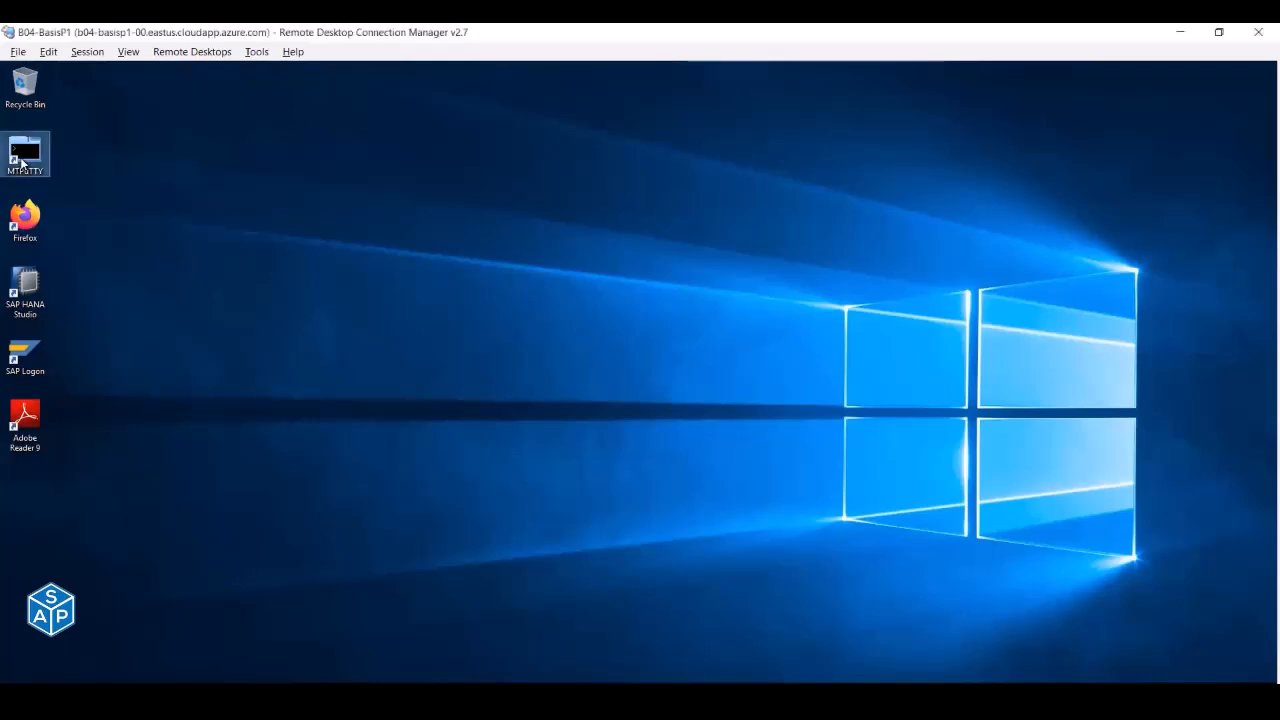
pyautogui.doubleClick(22, 162)
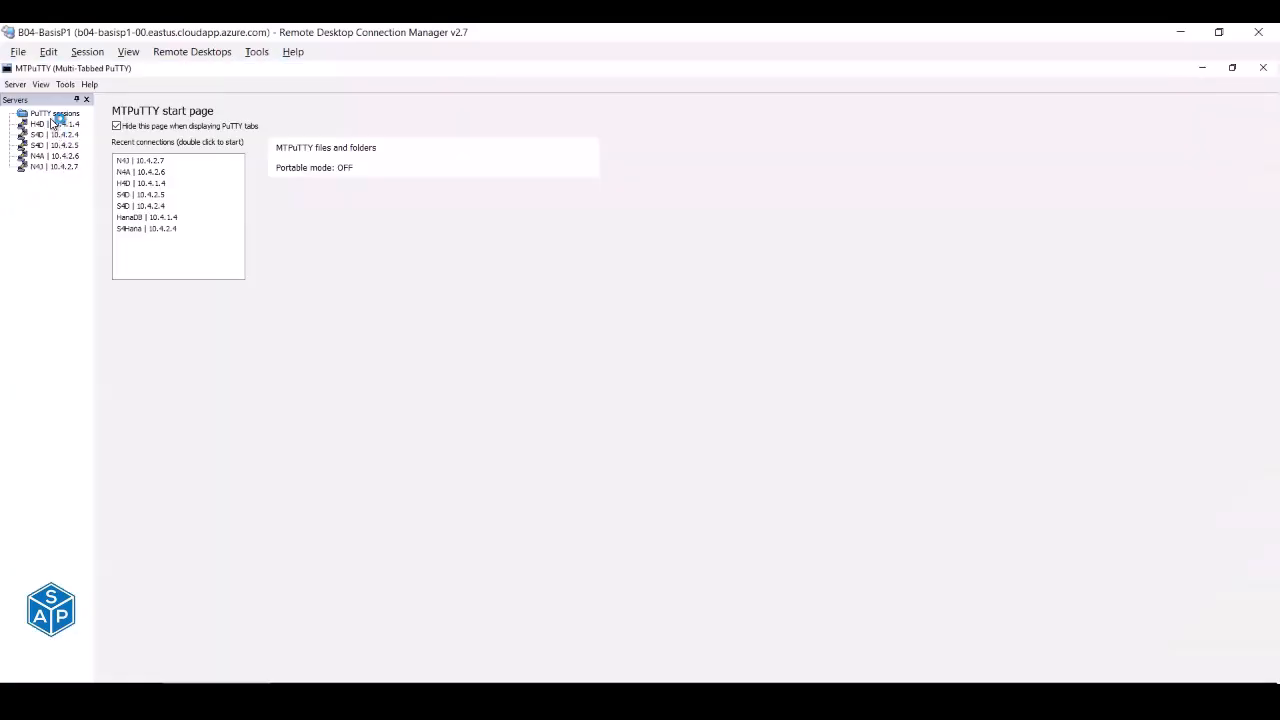
pyautogui.doubleClick(52, 124)
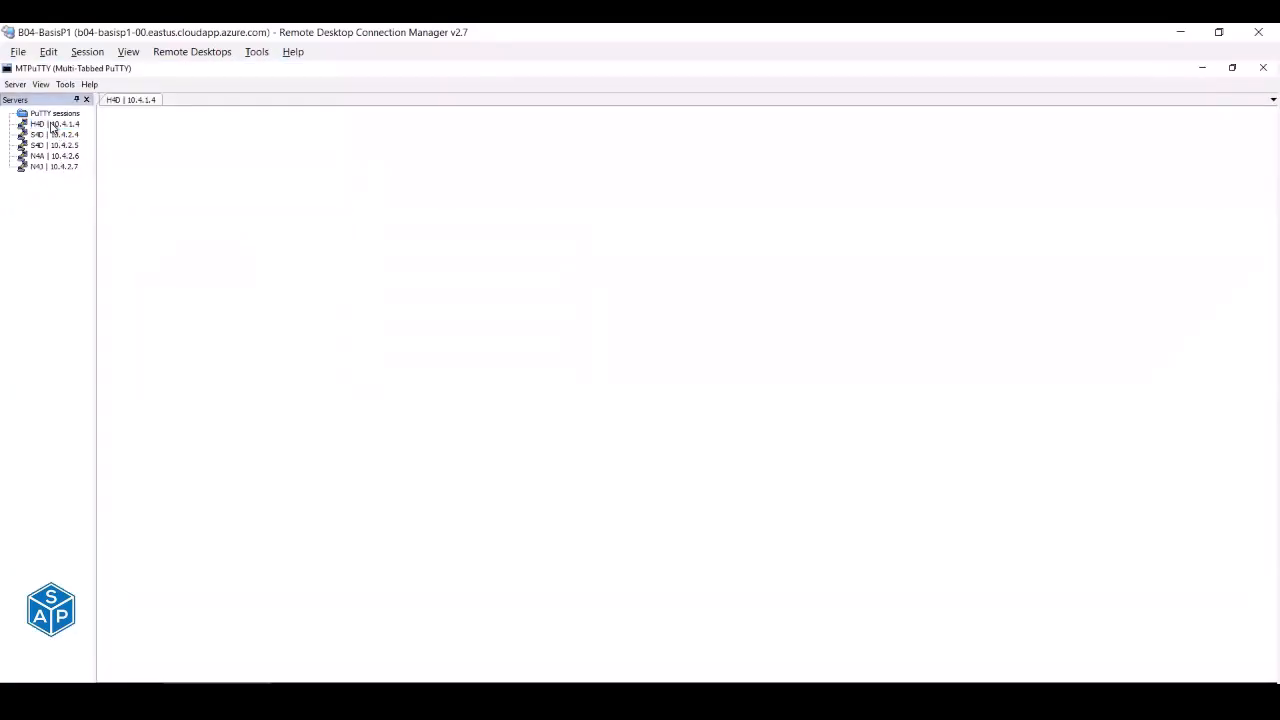
pyautogui.doubleClick(52, 135)
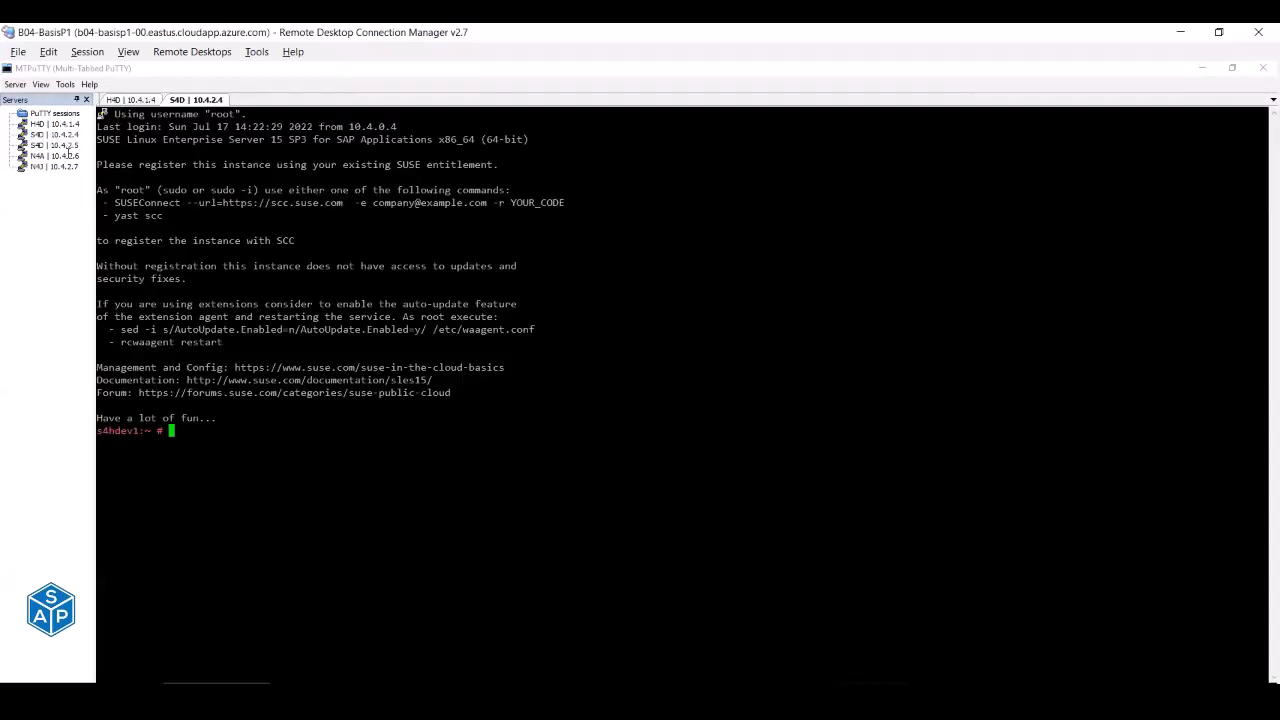
# - Remove the N43 and N4A saved sessions from the server list
pyautogui.rightClick(60, 166)
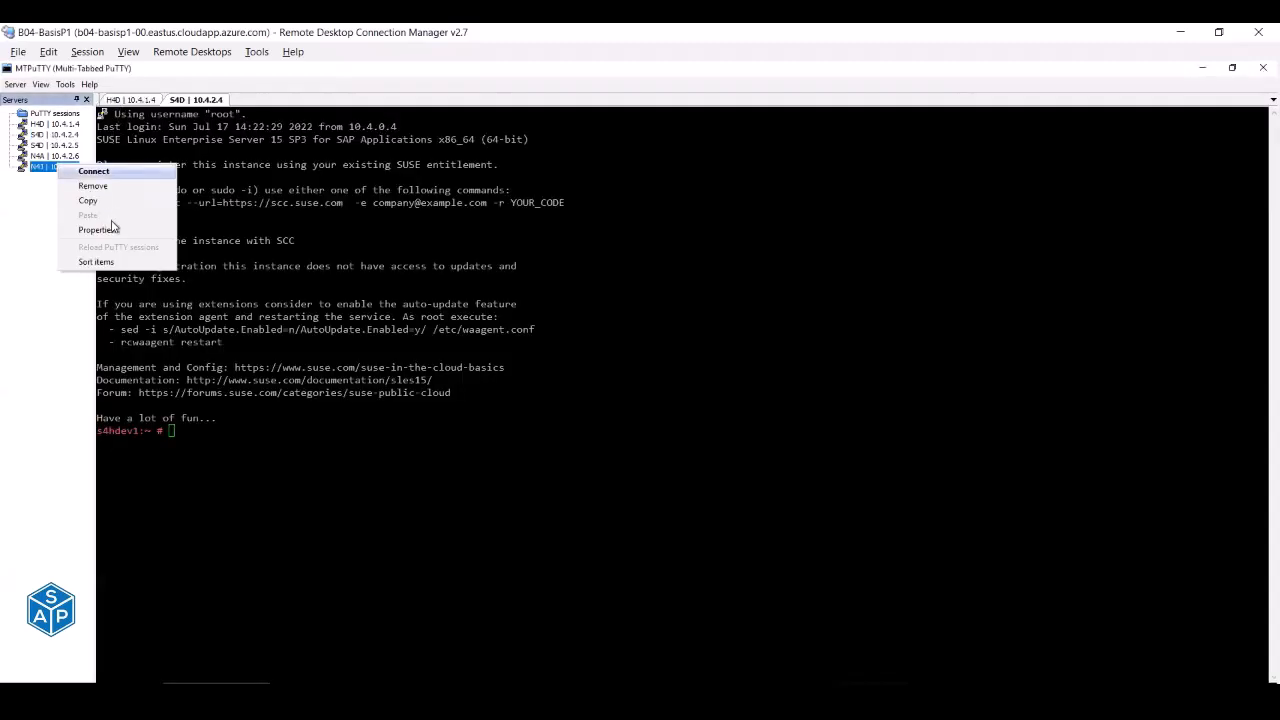
pyautogui.click(90, 186)
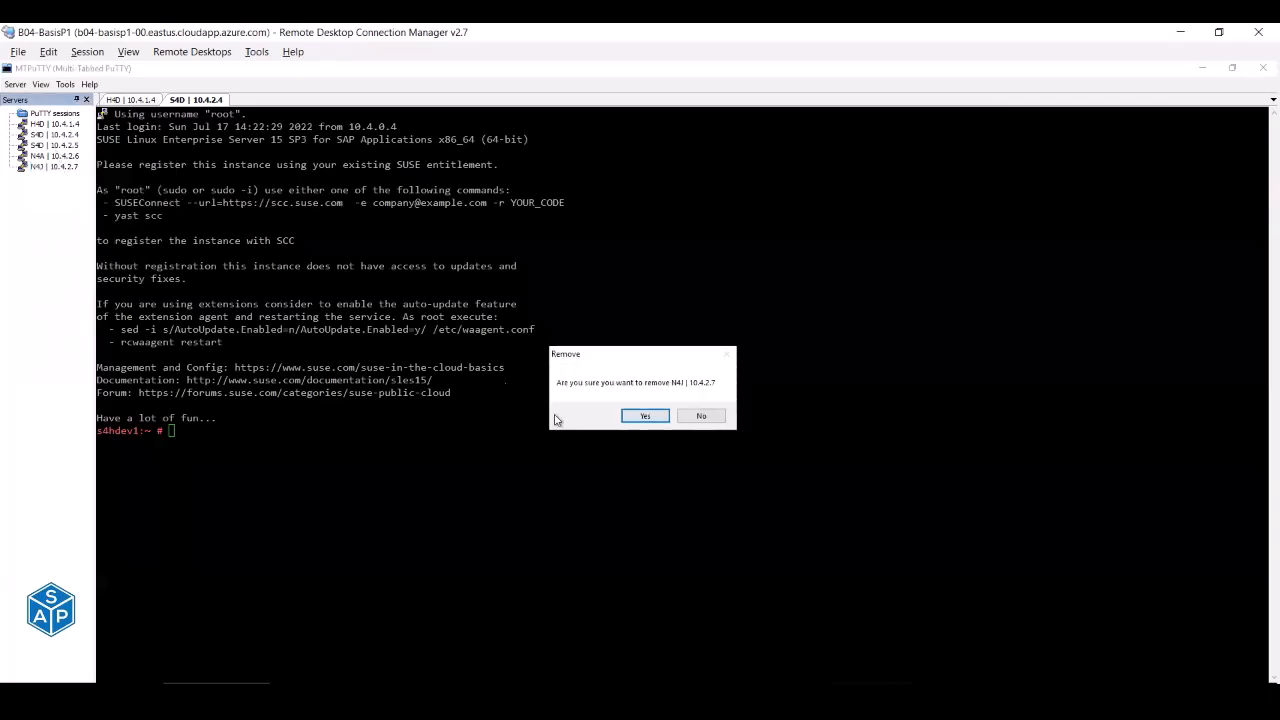
pyautogui.click(643, 416)
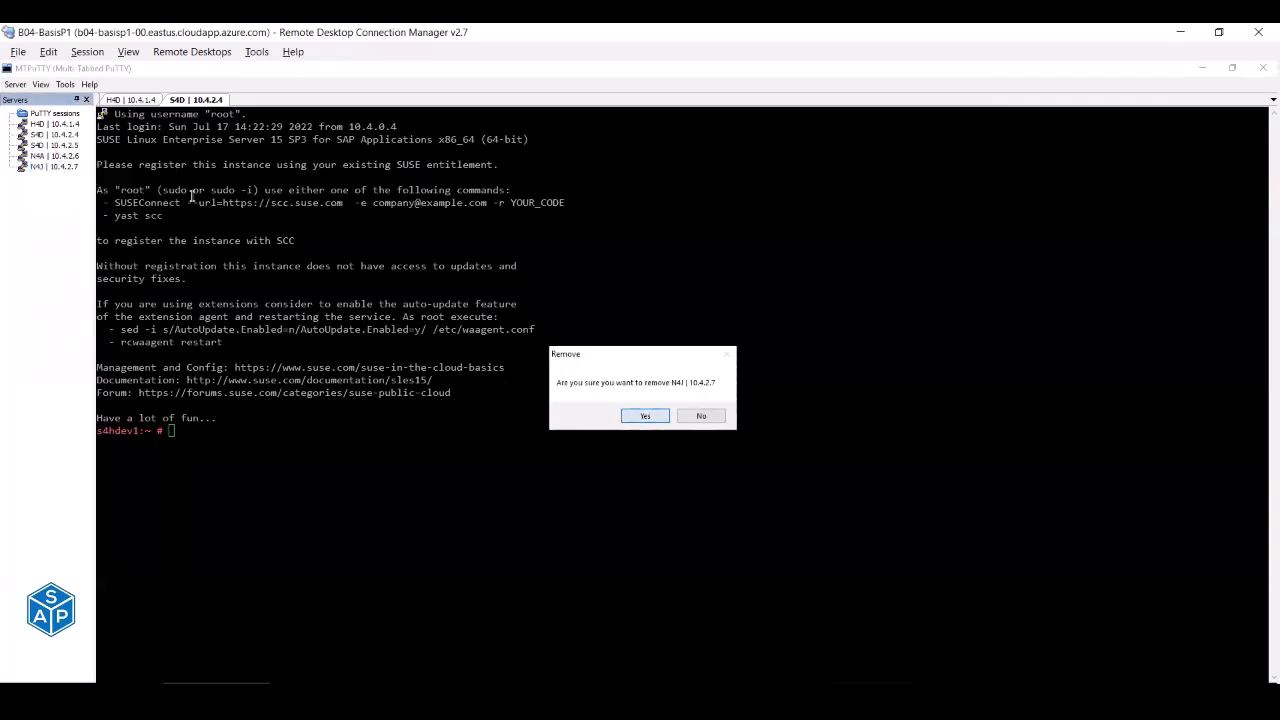
pyautogui.rightClick(67, 161)
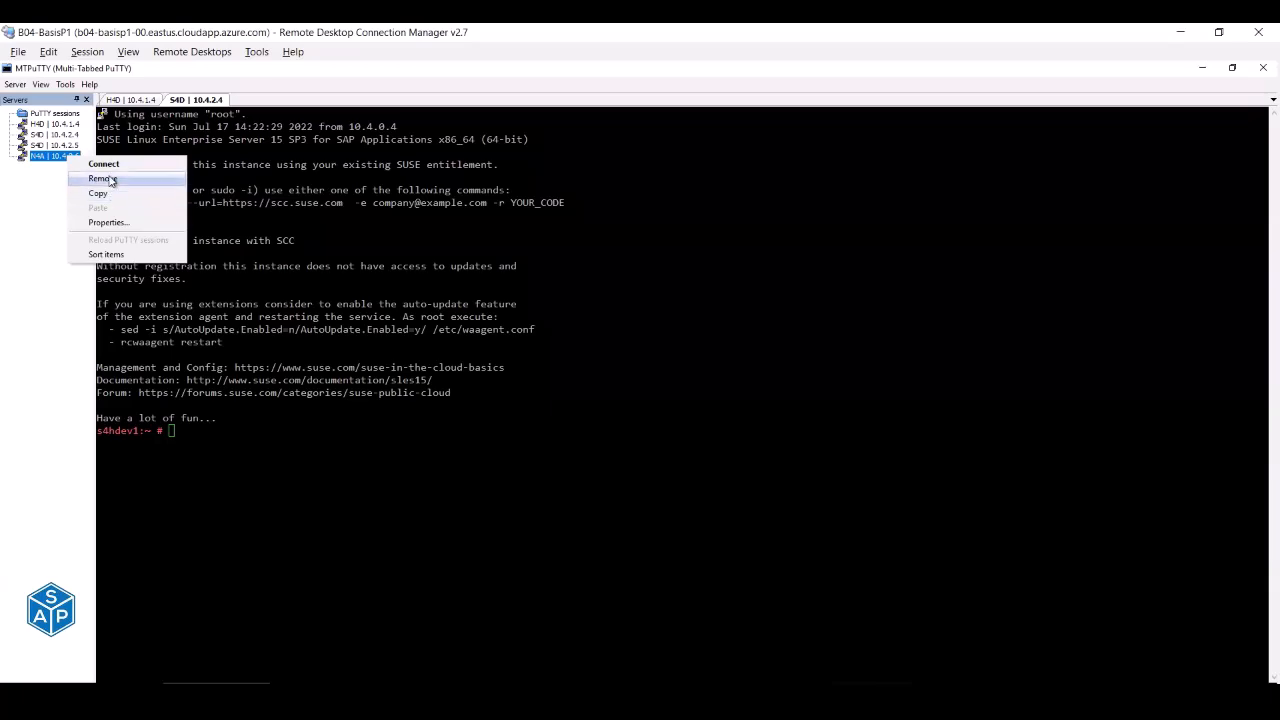
pyautogui.click(102, 178)
pyautogui.click(643, 417)
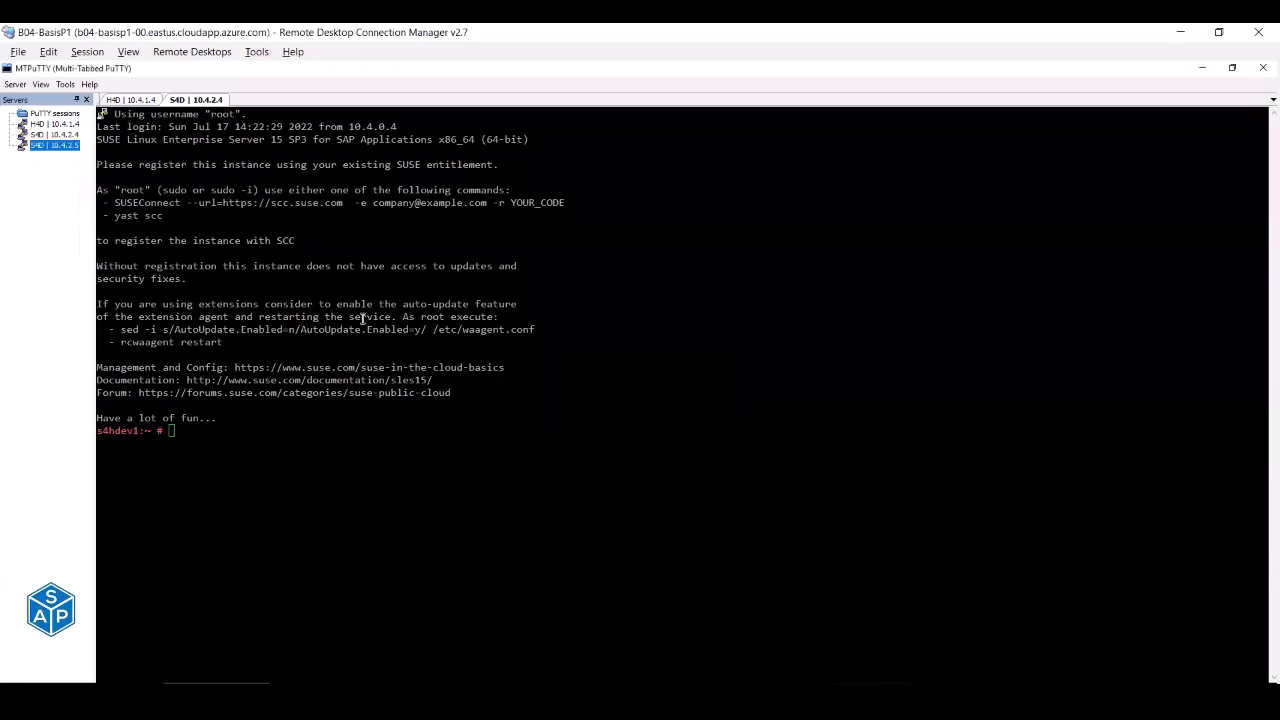
# - As h4dadm on H4D, run sapcontrol -nr 03 -function Start and watch GetProcessList
pyautogui.click(130, 100)
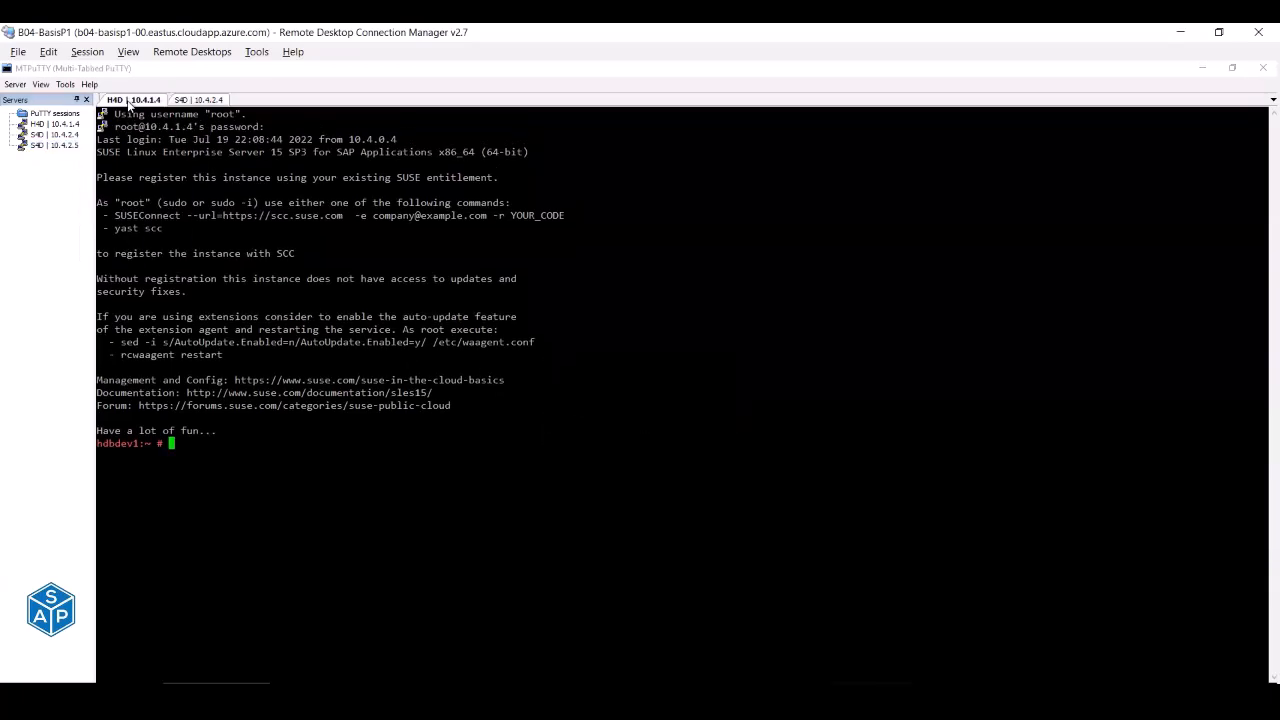
pyautogui.write('su - h4dadm')
pyautogui.press('Return')
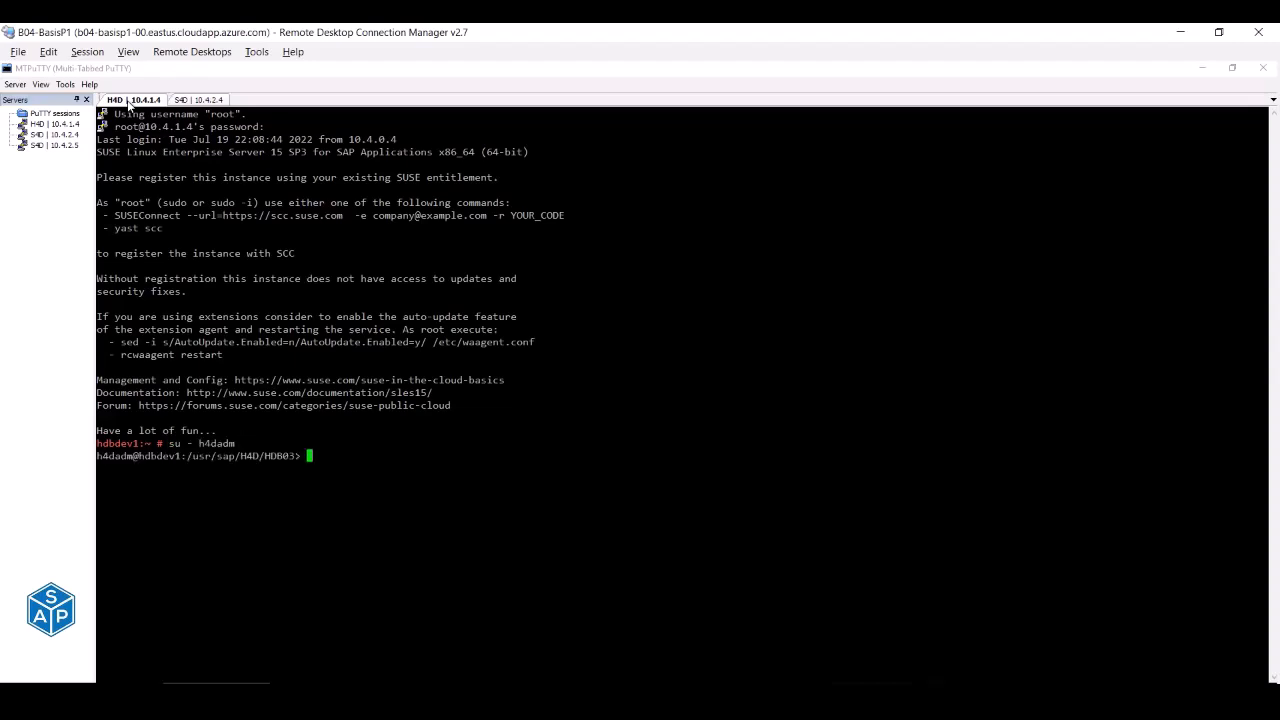
pyautogui.write('watch \'sapcontrol -nr 03 -function GetProcessList | column -t -s ","\'')
pyautogui.press('Up')
pyautogui.press('BackSpace')
pyautogui.press('BackSpace')
pyautogui.write('art')
pyautogui.press('Return')
pyautogui.press('Up')
pyautogui.press('Return')
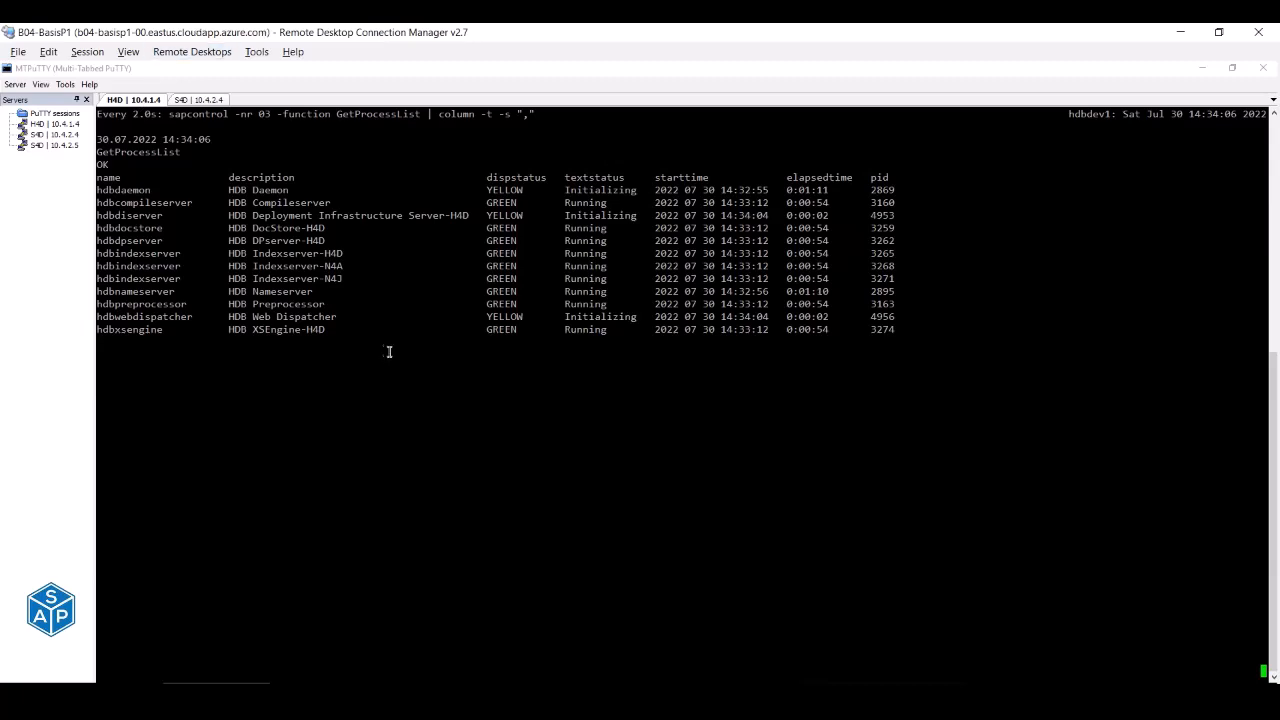
# - Switch to s4dadm on S4D and check the process lists of instances 00 and 01
pyautogui.click(197, 100)
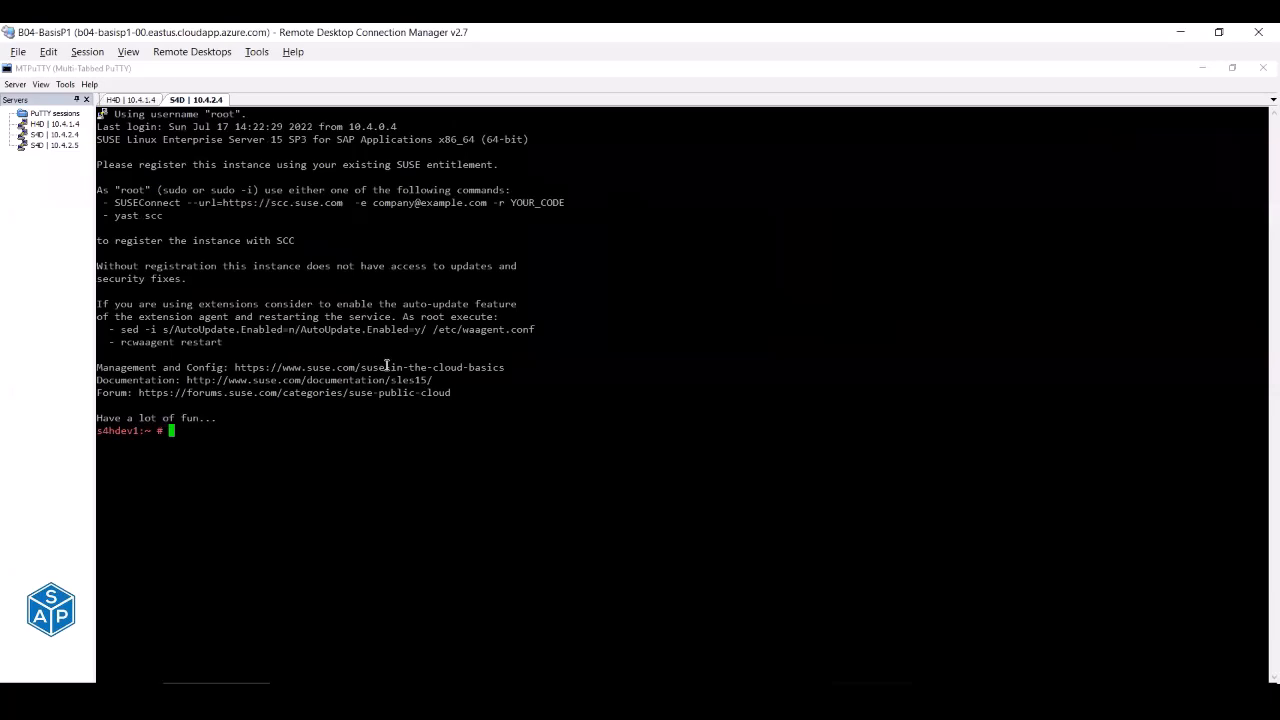
pyautogui.write('su - s4dadm')
pyautogui.press('Return')
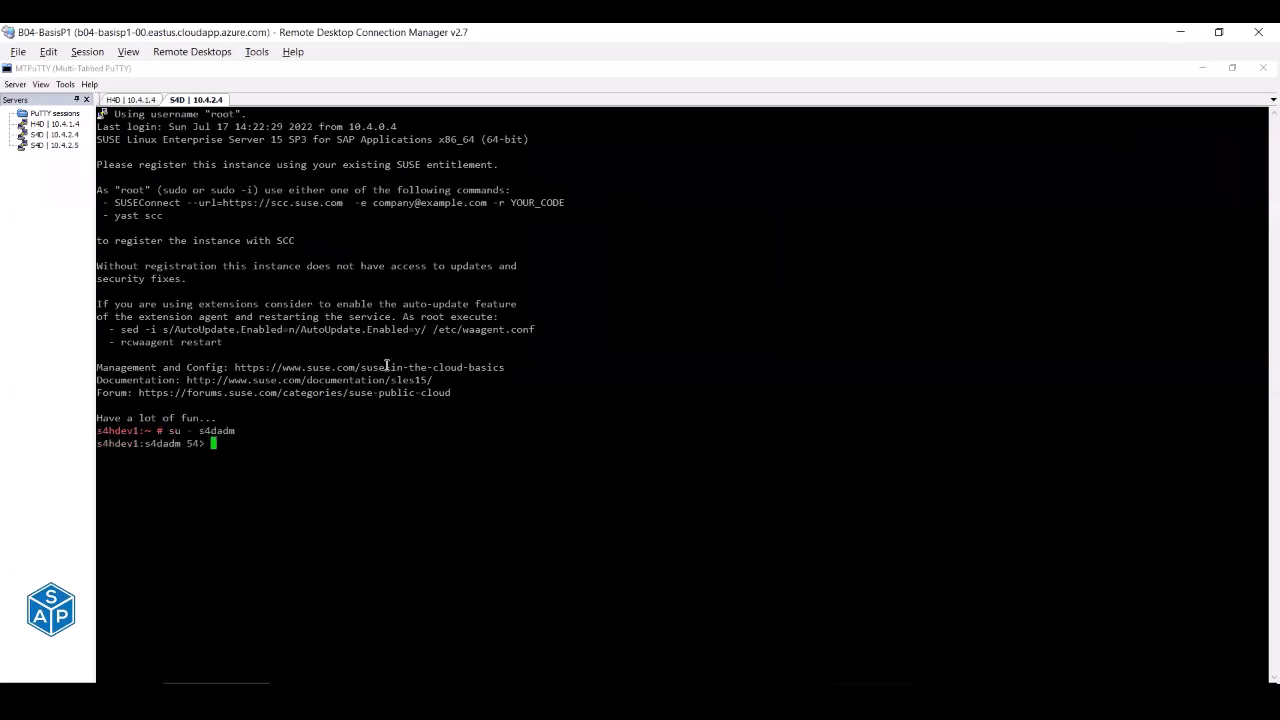
pyautogui.press('Up')
pyautogui.press('Up')
pyautogui.press('Up')
pyautogui.press('Down')
pyautogui.press('Up')
pyautogui.press('Up')
pyautogui.press('Up')
pyautogui.press('Up')
pyautogui.press('Up')
pyautogui.press('Up')
pyautogui.press('Up')
pyautogui.press('Up')
pyautogui.press('Down')
pyautogui.press('Up')
pyautogui.press('Down')
pyautogui.press('Down')
pyautogui.press('Down')
pyautogui.press('Down')
pyautogui.press('Up')
pyautogui.press('Up')
pyautogui.press('Up')
pyautogui.press('Up')
pyautogui.press('Up')
pyautogui.press('Up')
pyautogui.press('Up')
pyautogui.press('Return')
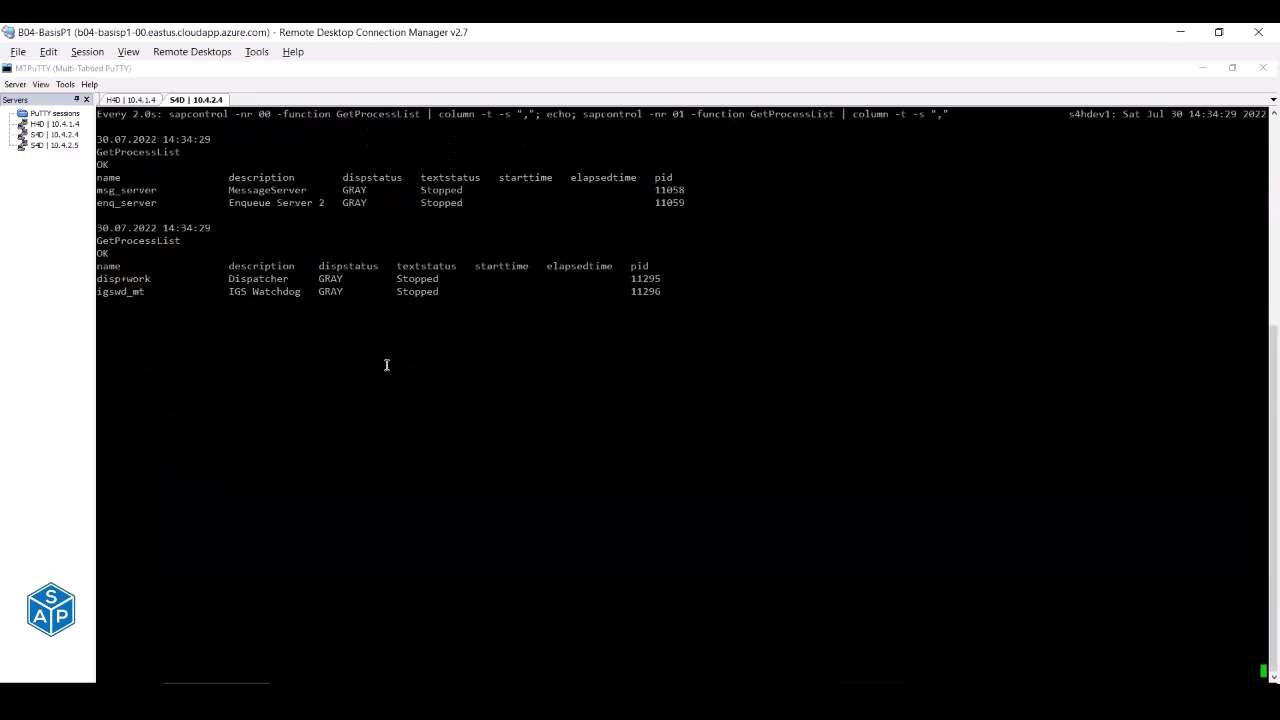
pyautogui.hotkey('ctrl', 'c')
# - Run sapcontrol -nr 00 -function StartSystem and watch the S4D processes come up
pyautogui.press('Up')
pyautogui.press('Up')
pyautogui.press('Return')
pyautogui.press('Up')
pyautogui.press('Up')
pyautogui.press('Return')
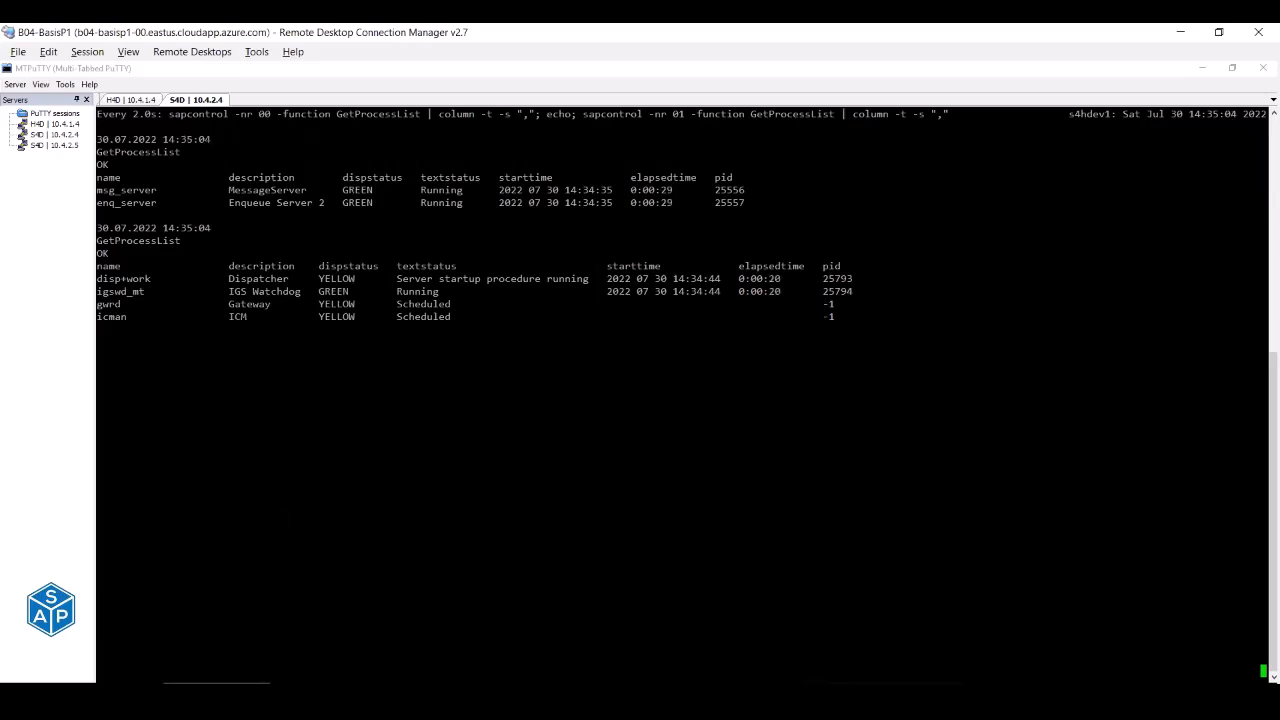
# - Launch SAP Logon from the desktop and connect to SAP S/4HANA 2020 (PAS)
pyautogui.press('super+d')
pyautogui.doubleClick(29, 363)
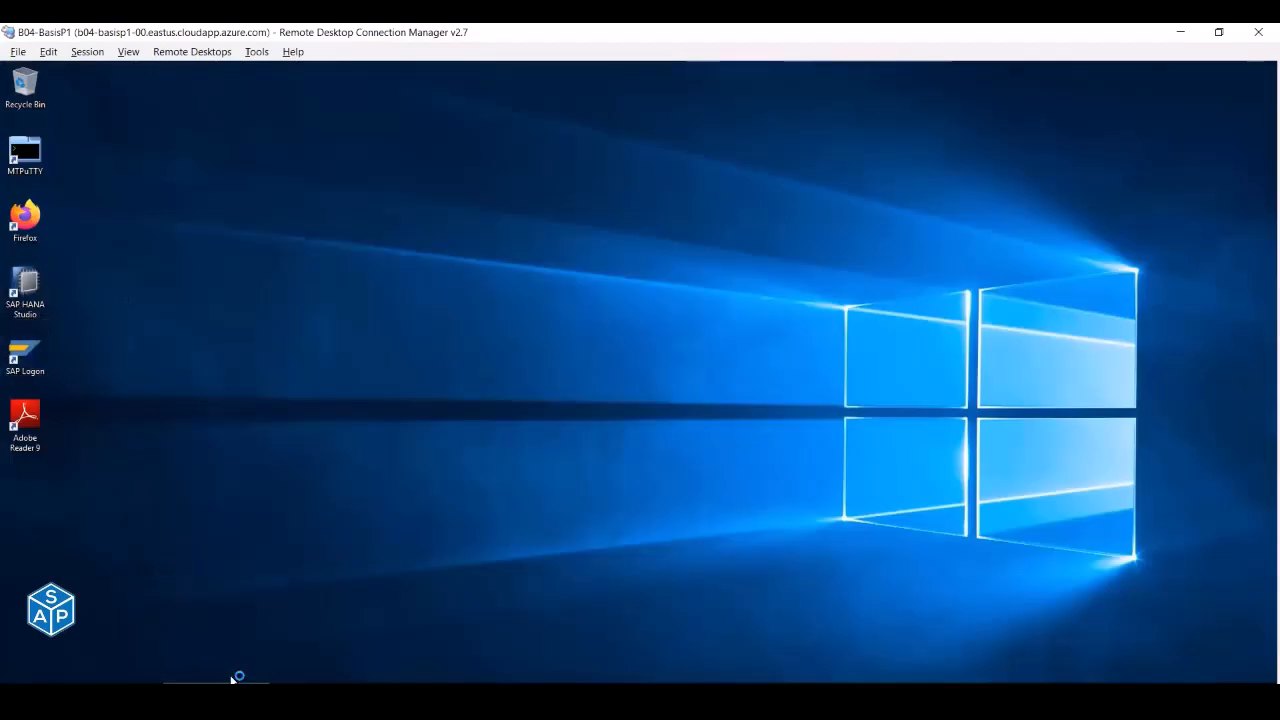
pyautogui.hotkey('alt', 'Tab')
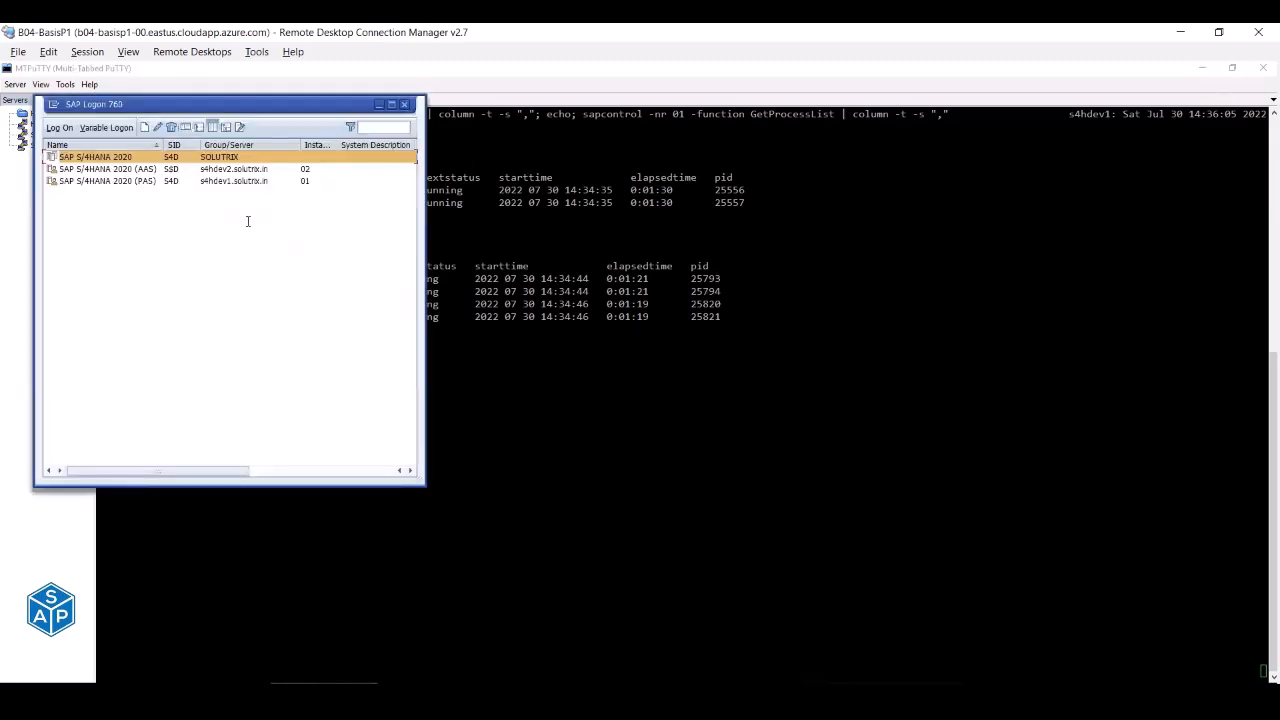
pyautogui.click(112, 182)
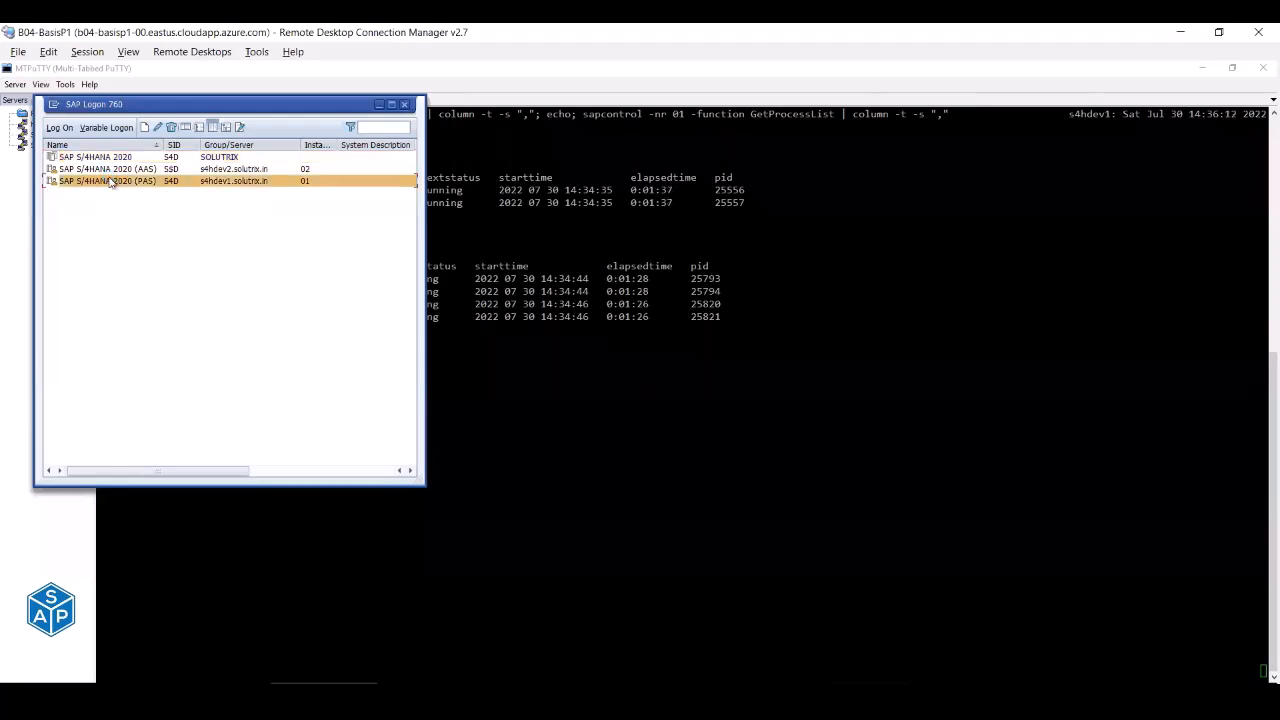
pyautogui.doubleClick(112, 182)
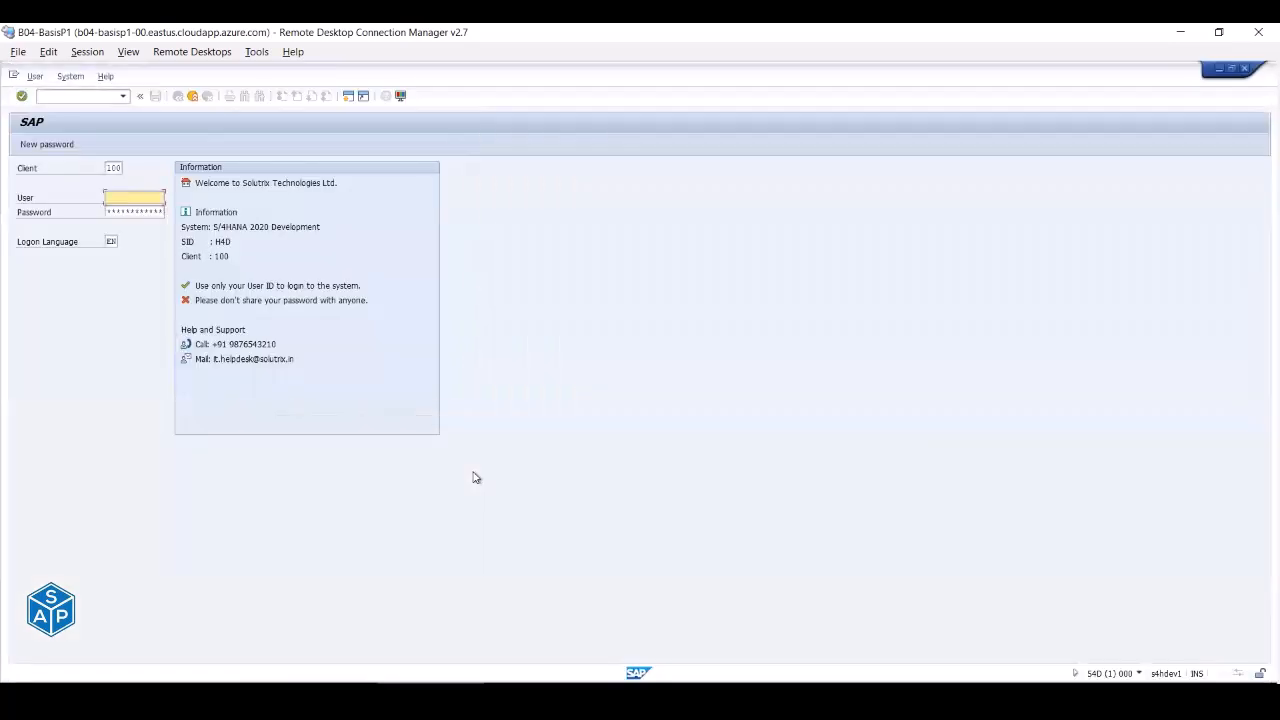
# - Log on to client 100 with the remembered administrator user id and its password
pyautogui.press('space')
pyautogui.press('Down')
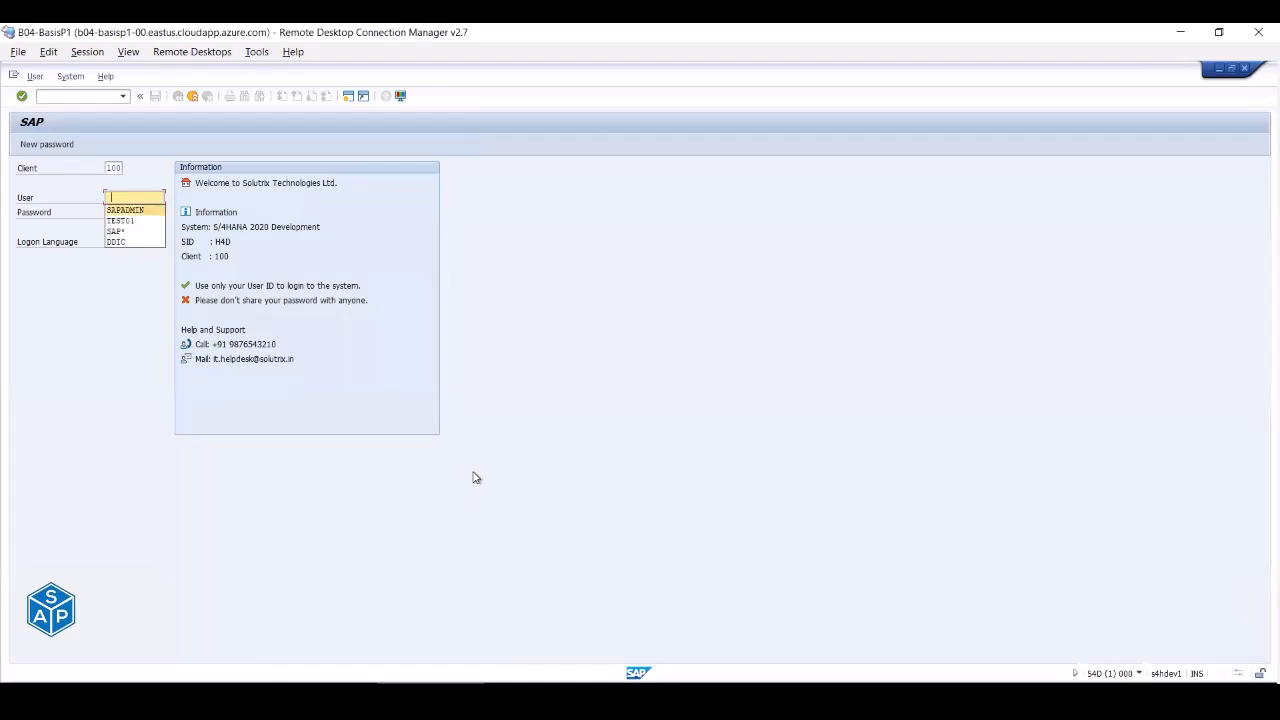
pyautogui.press('Tab')
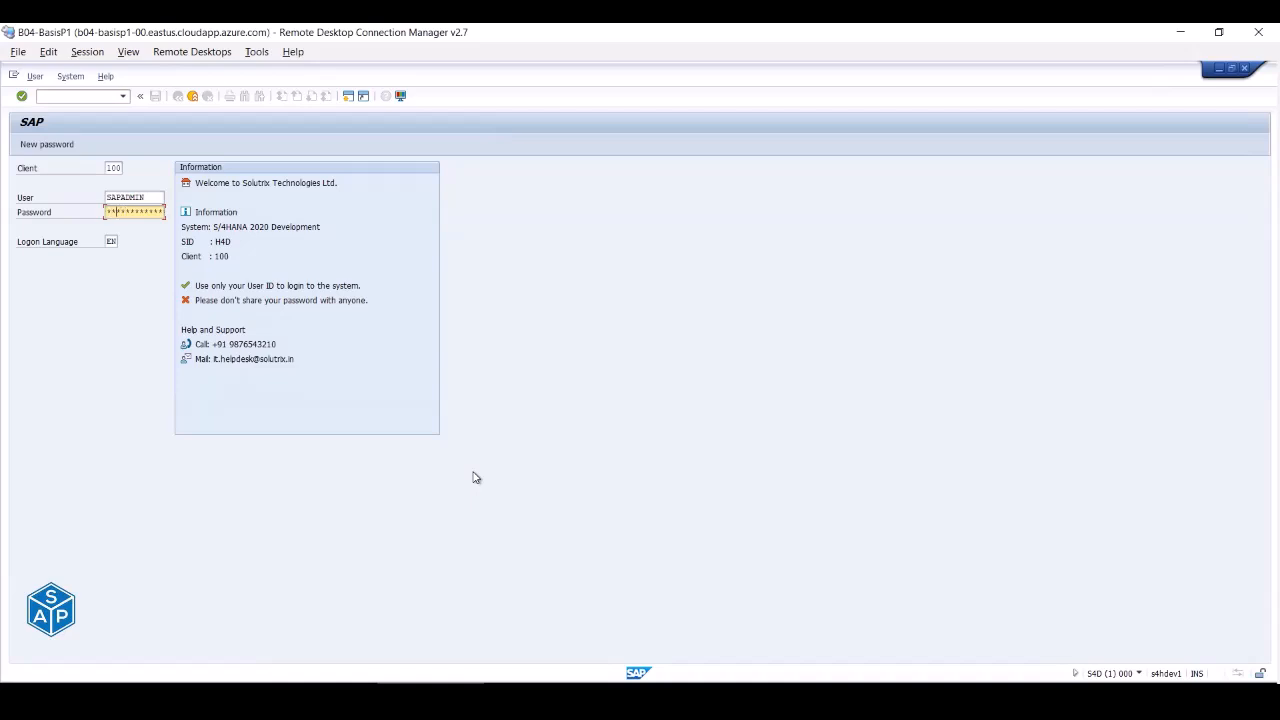
pyautogui.press('Return')
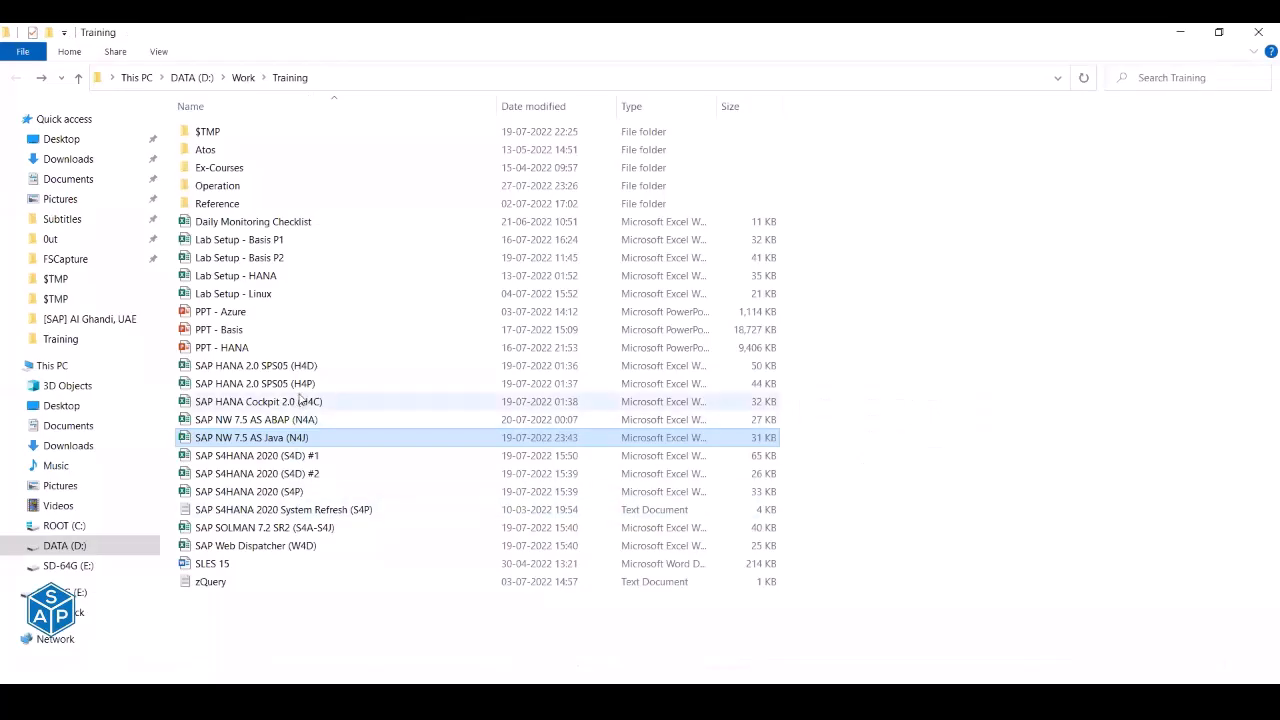
# - Open the SAP S4HANA 2020 (S4D) #1 workbook from File Explorer in Excel
pyautogui.click(302, 458)
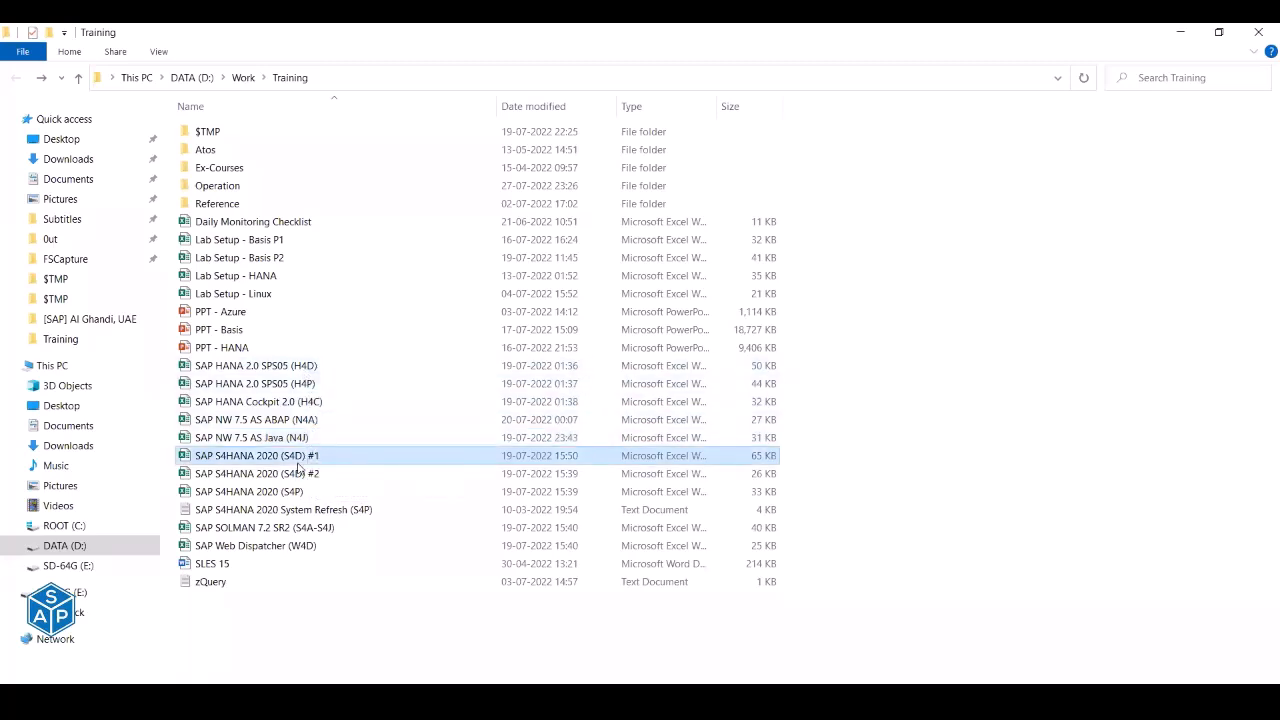
pyautogui.doubleClick(298, 466)
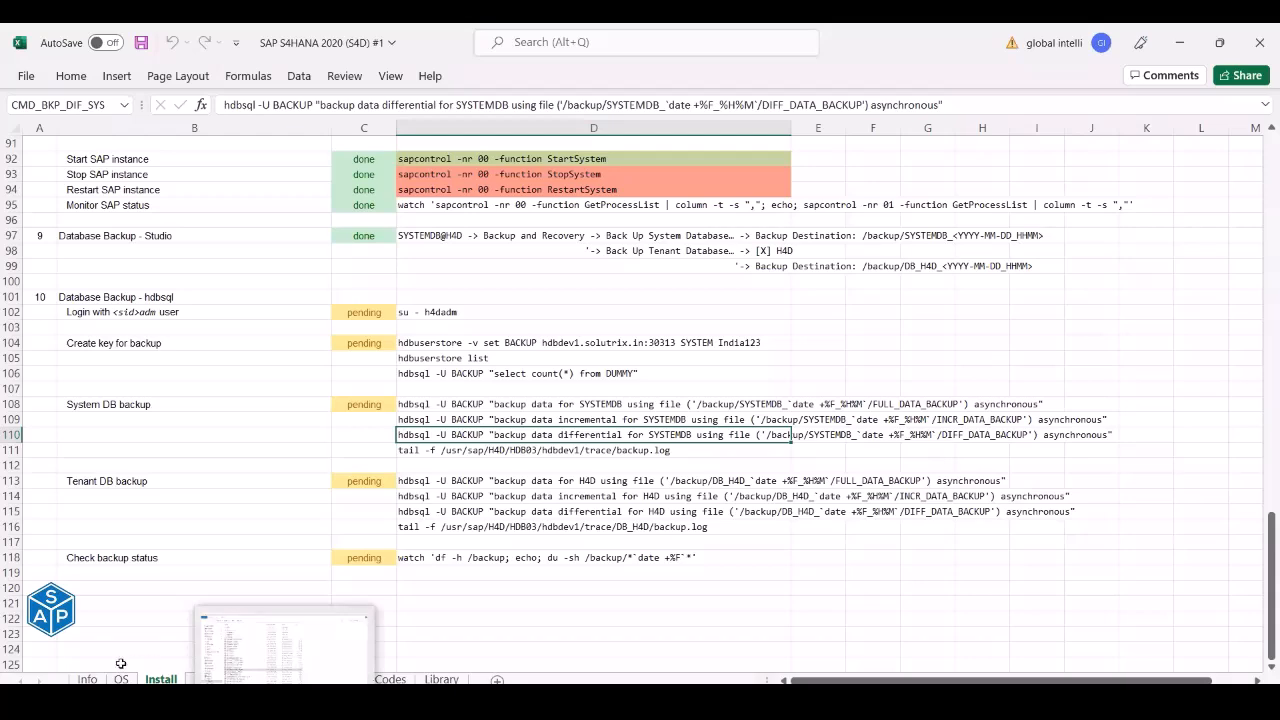
# - On the Info sheet, move DB User rows 55–57 above the App User row 52
pyautogui.click(87, 680)
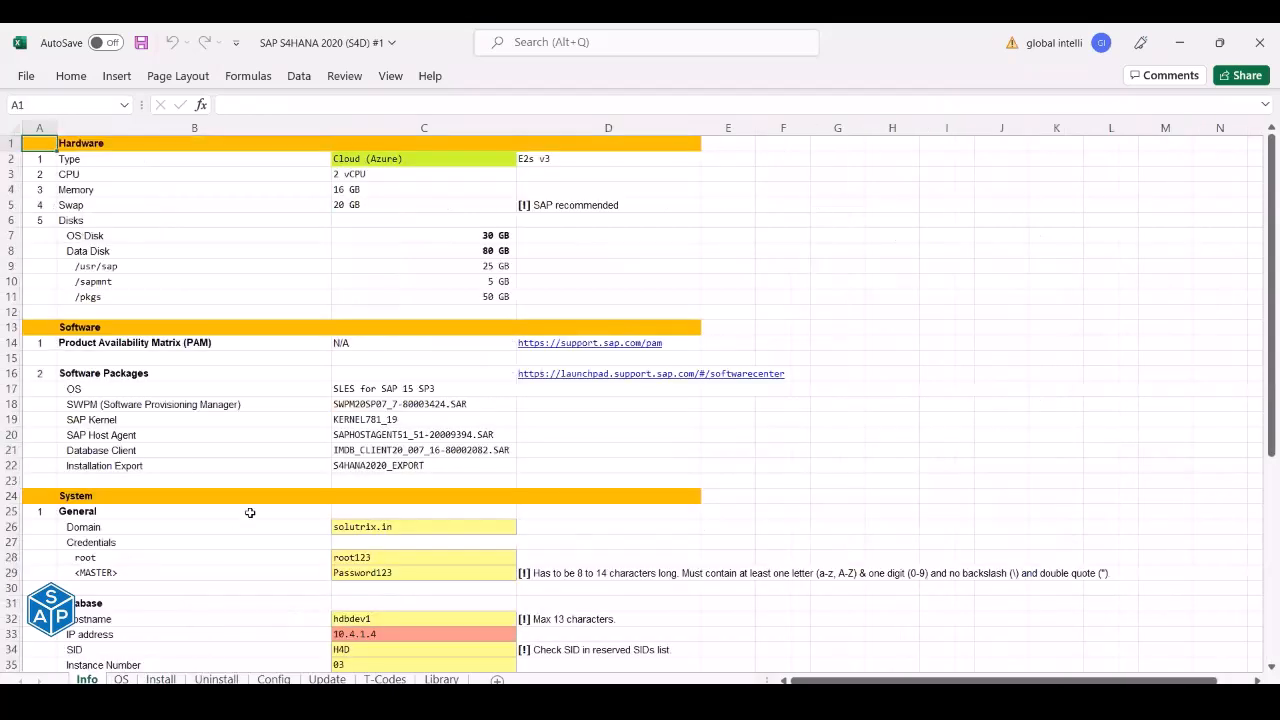
pyautogui.scroll(-10, 250, 512)
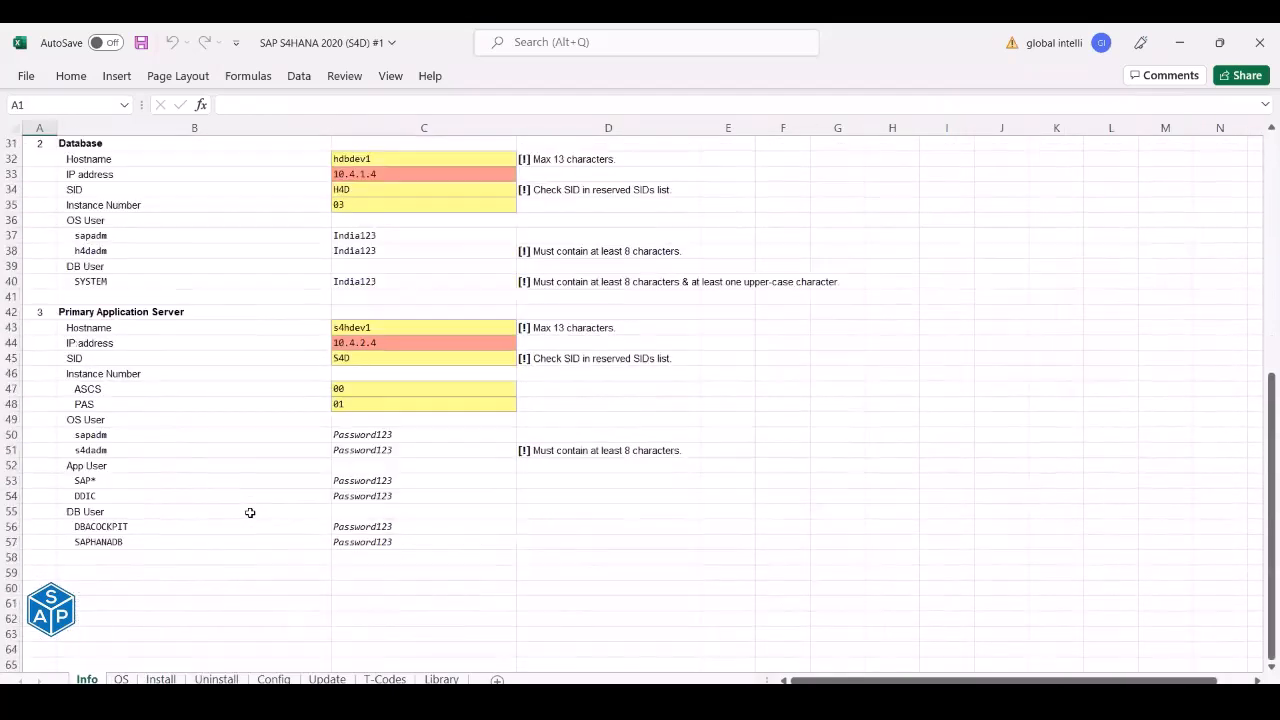
pyautogui.scroll(1, 250, 512)
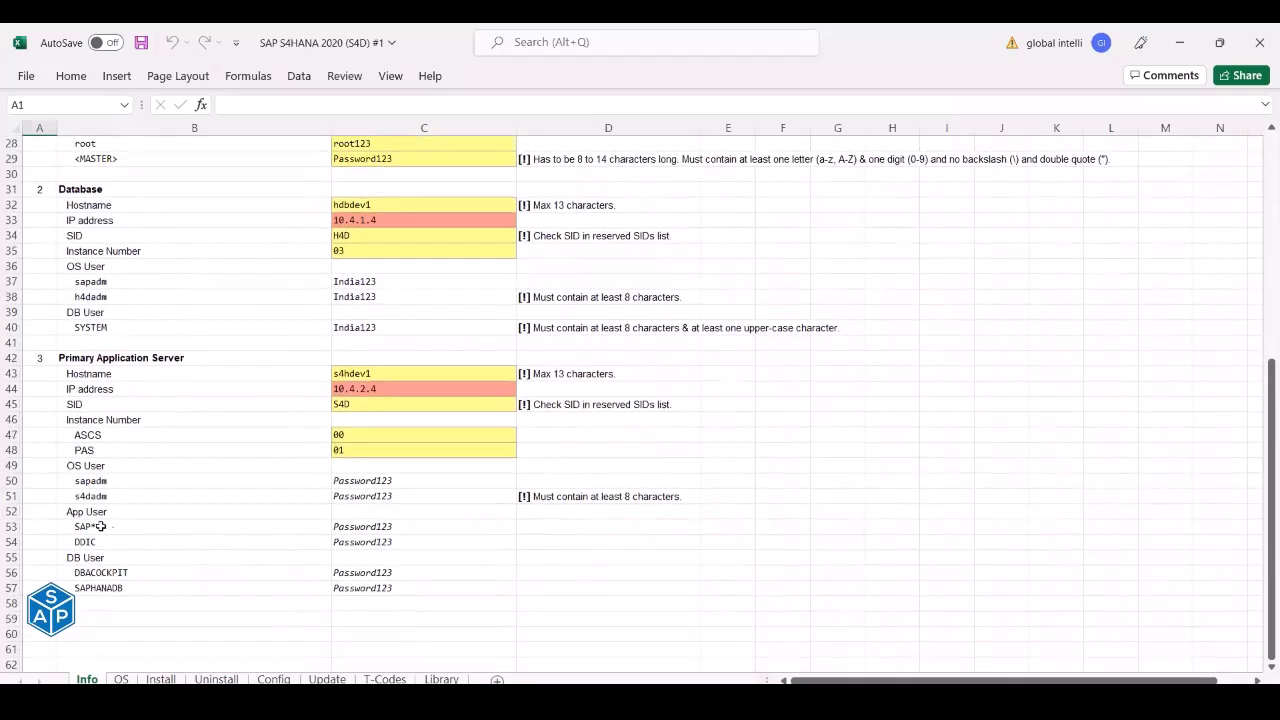
pyautogui.click(87, 514)
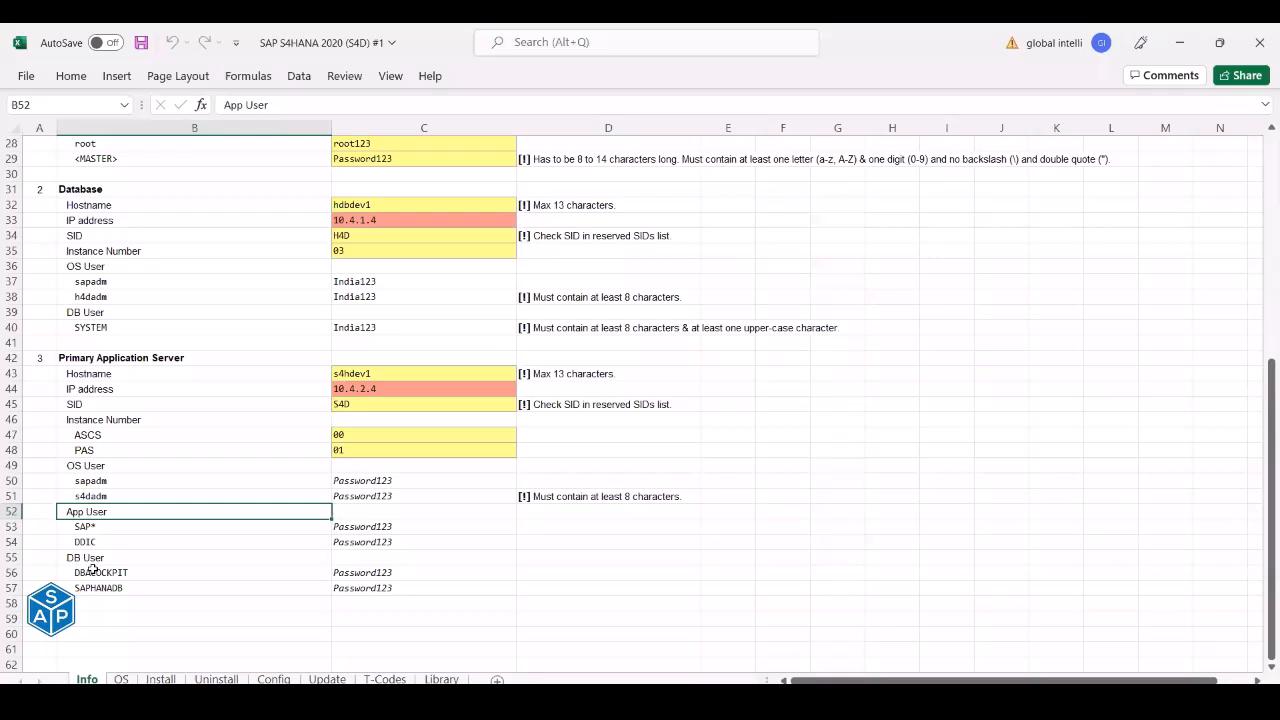
pyautogui.moveTo(10, 557); pyautogui.dragTo(11, 590)
pyautogui.hotkey('ctrl', 'c')
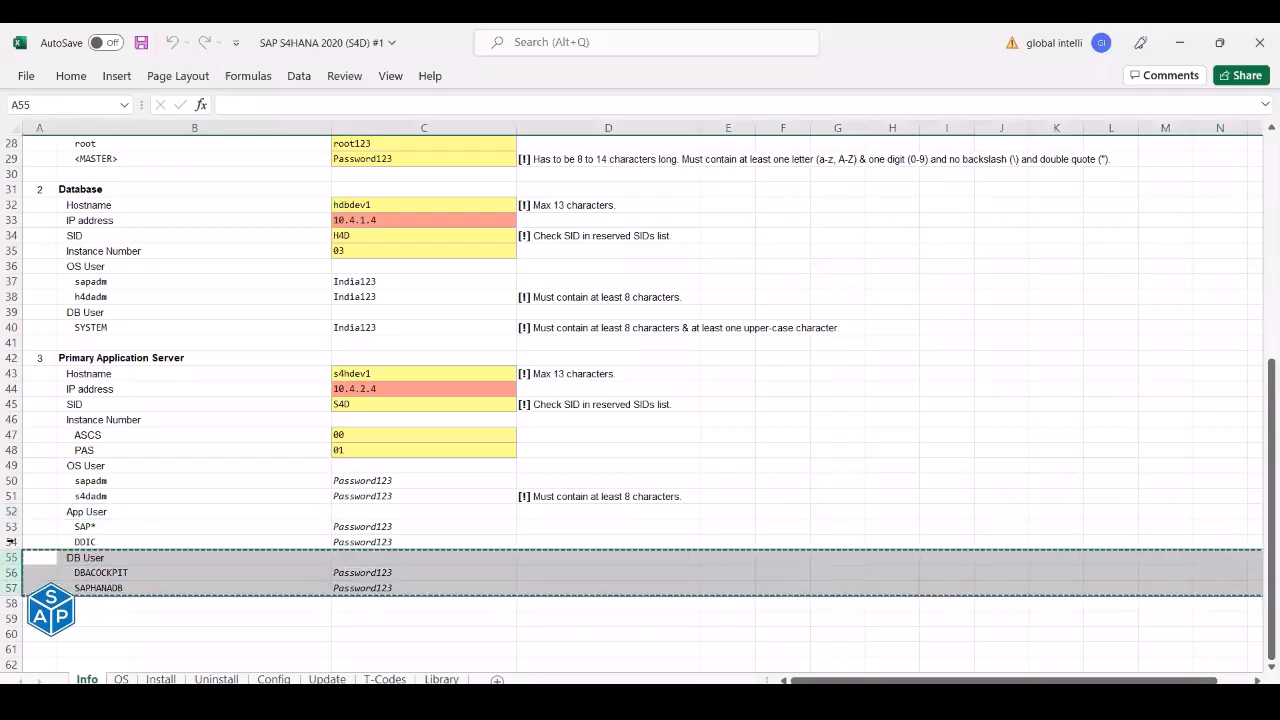
pyautogui.rightClick(10, 511)
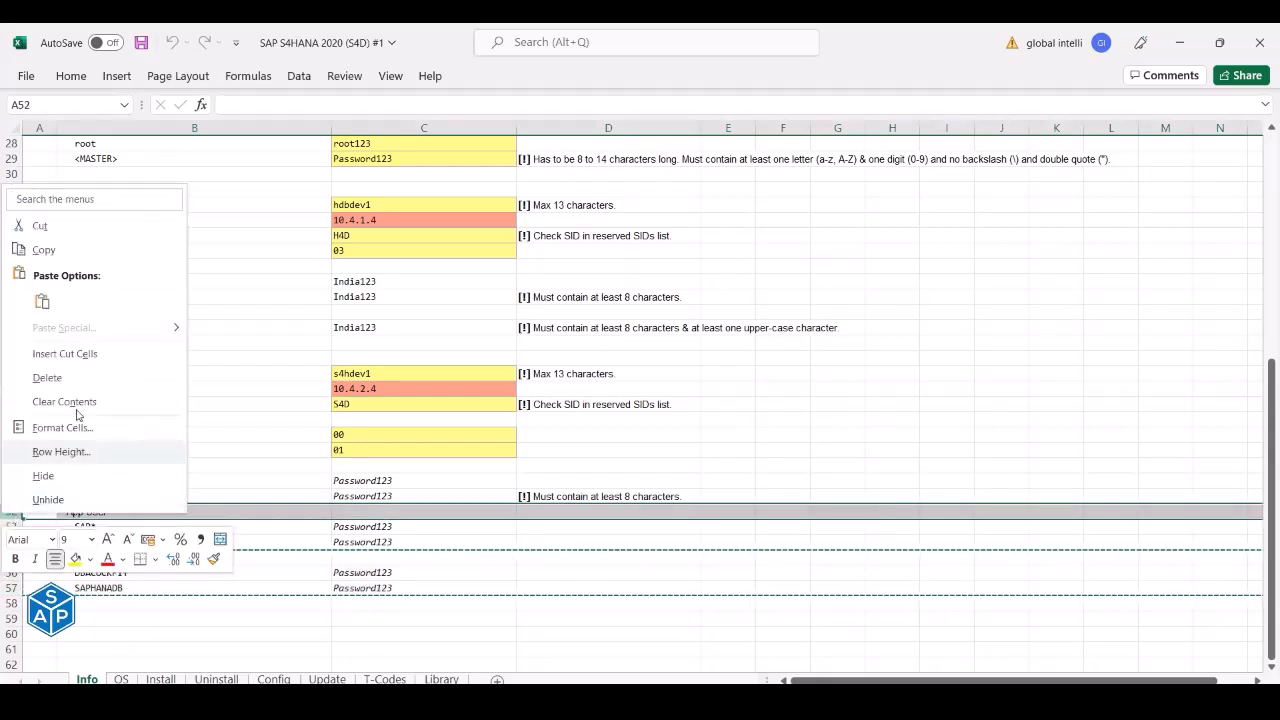
pyautogui.click(97, 354)
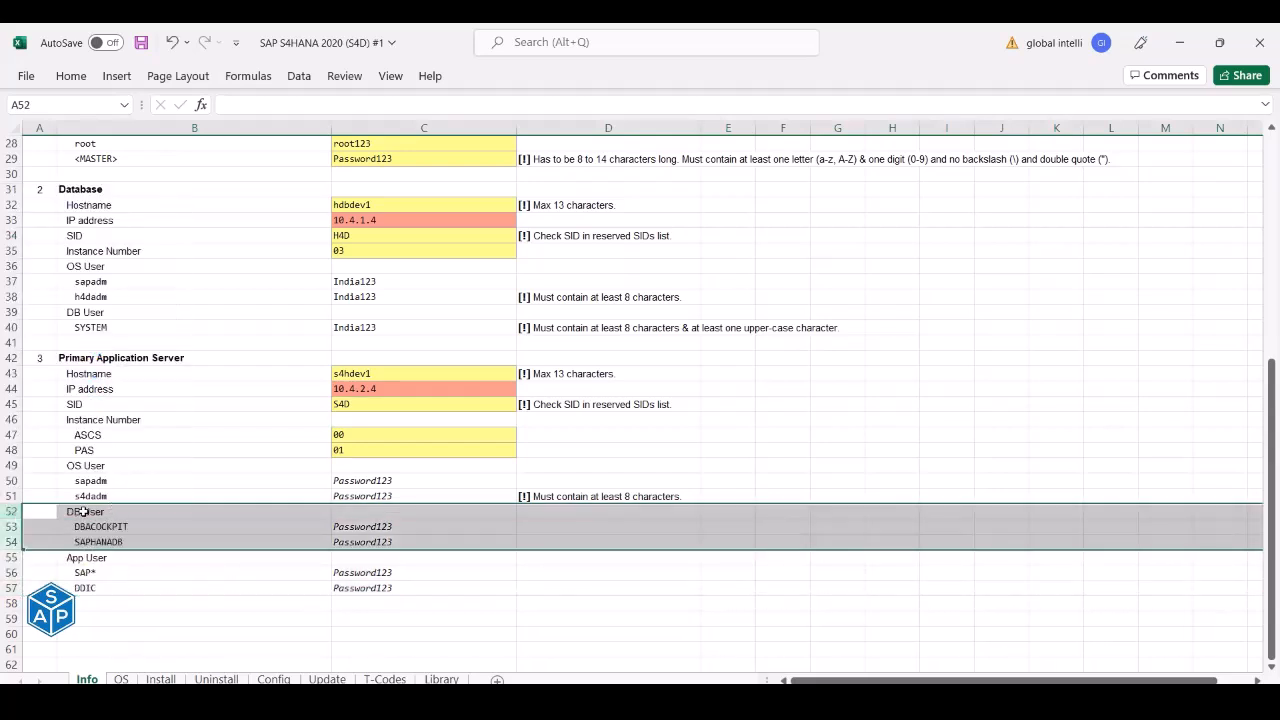
pyautogui.click(84, 512)
pyautogui.click(100, 560)
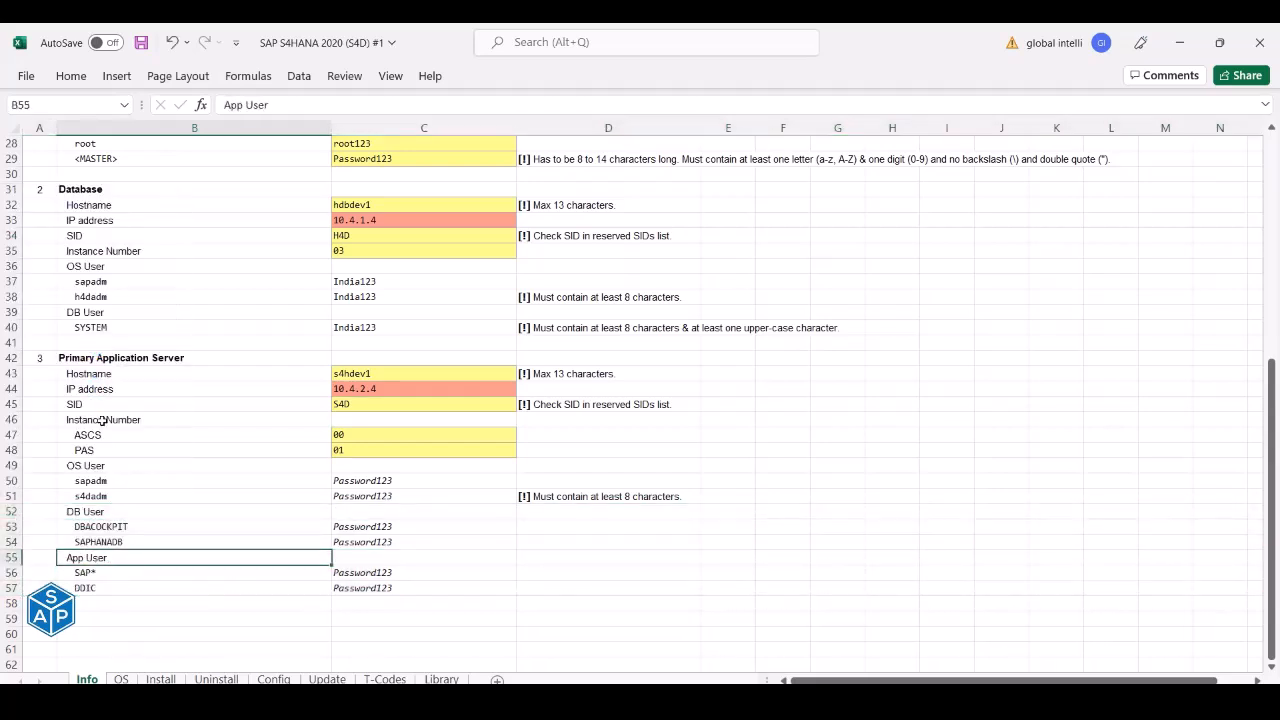
# - Save the workbook from the Quick Access Toolbar
pyautogui.click(142, 44)
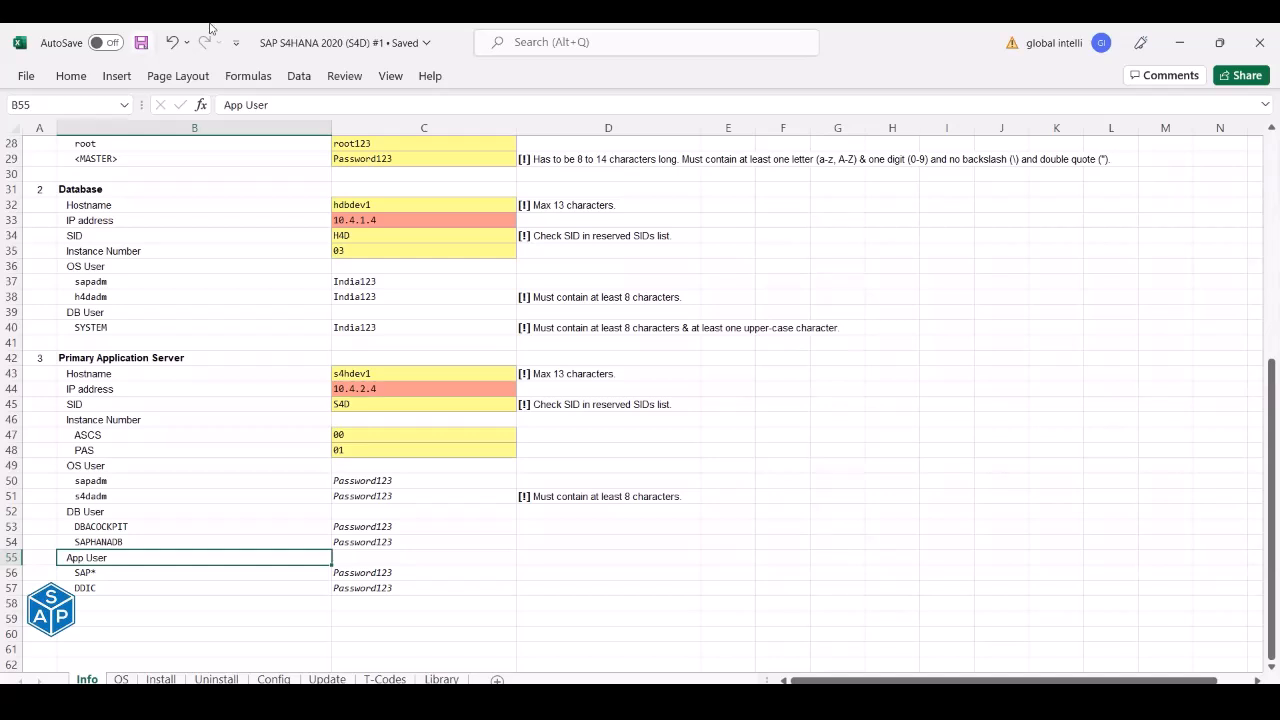
# - Switch away from Excel to another open window
pyautogui.hotkey('alt', 'Tab')
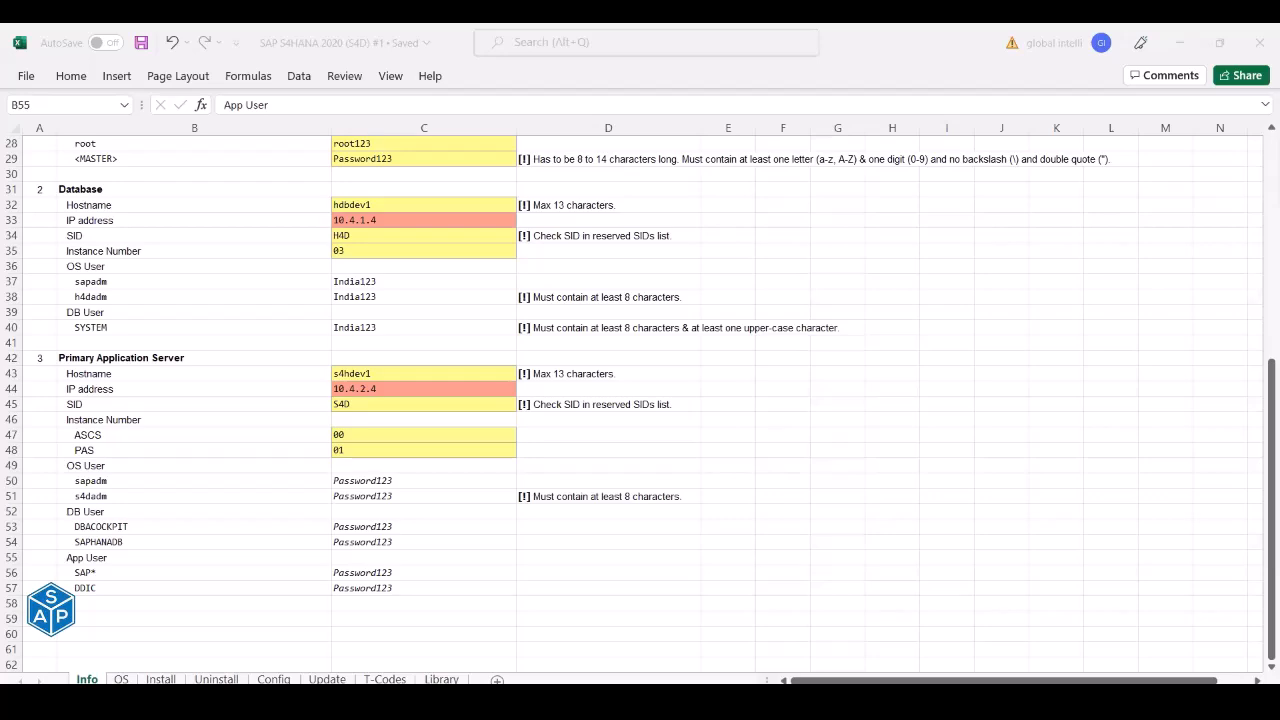
# - On the Config sheet, expand the Profile Parameters group at row 78
pyautogui.click(273, 679)
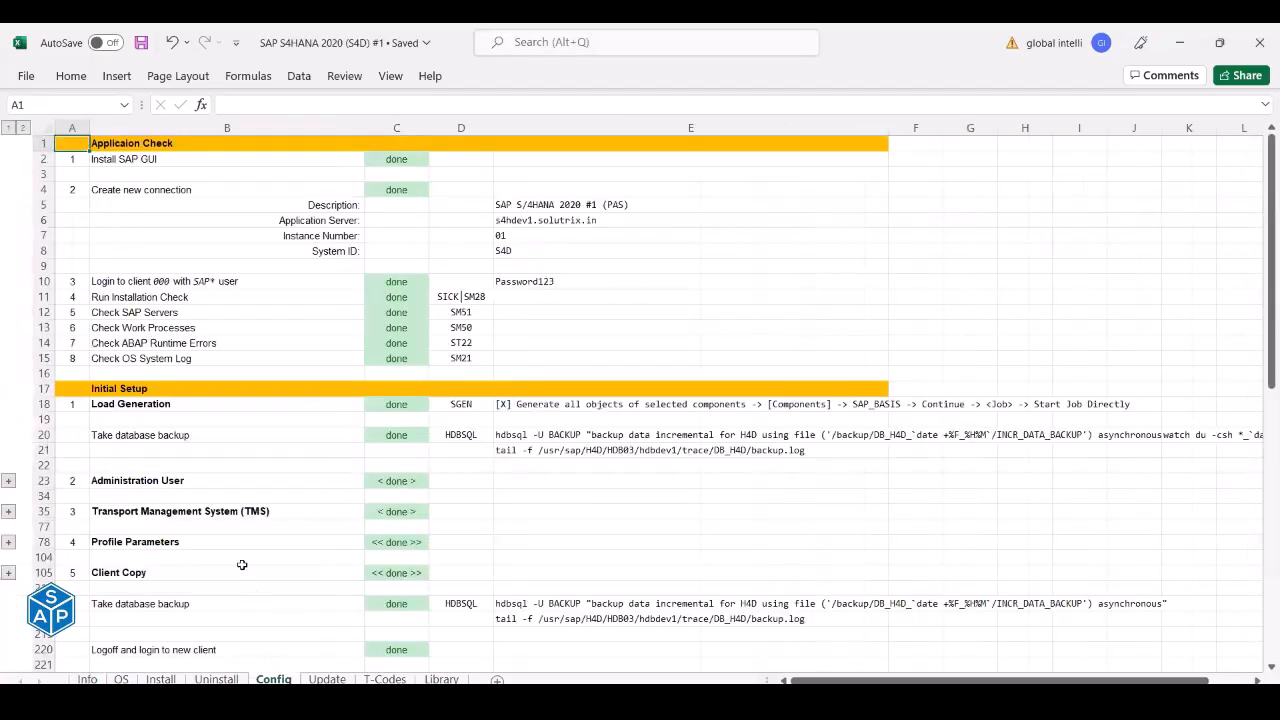
pyautogui.scroll(-8, 242, 565)
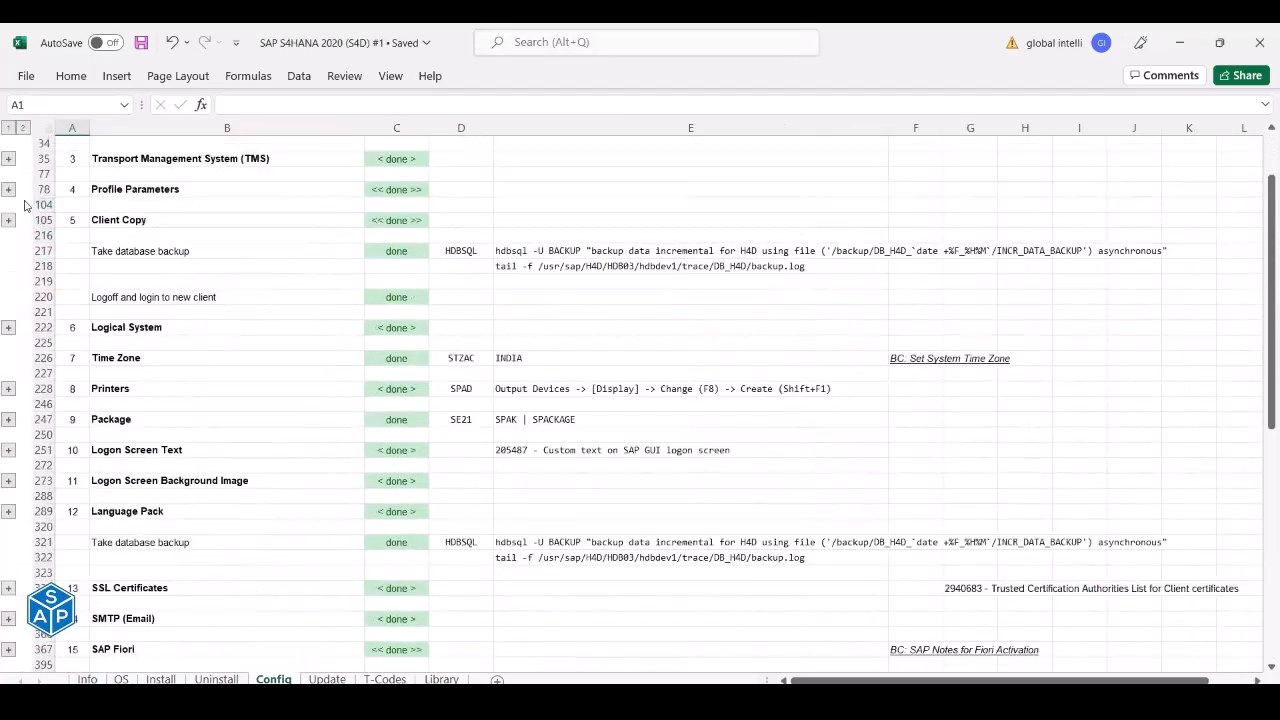
pyautogui.click(8, 189)
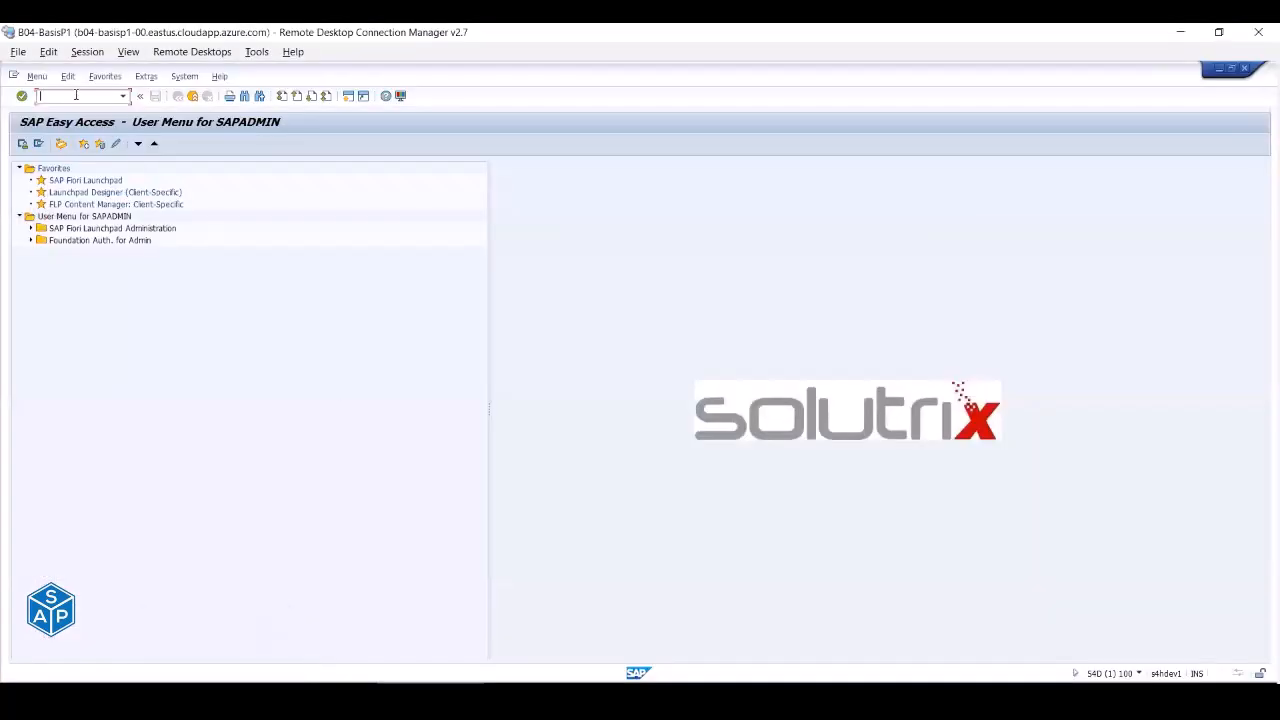
# - Start RZ10 and list the profile parameters matching *auto*
pyautogui.write('rz10')
pyautogui.press('Return')
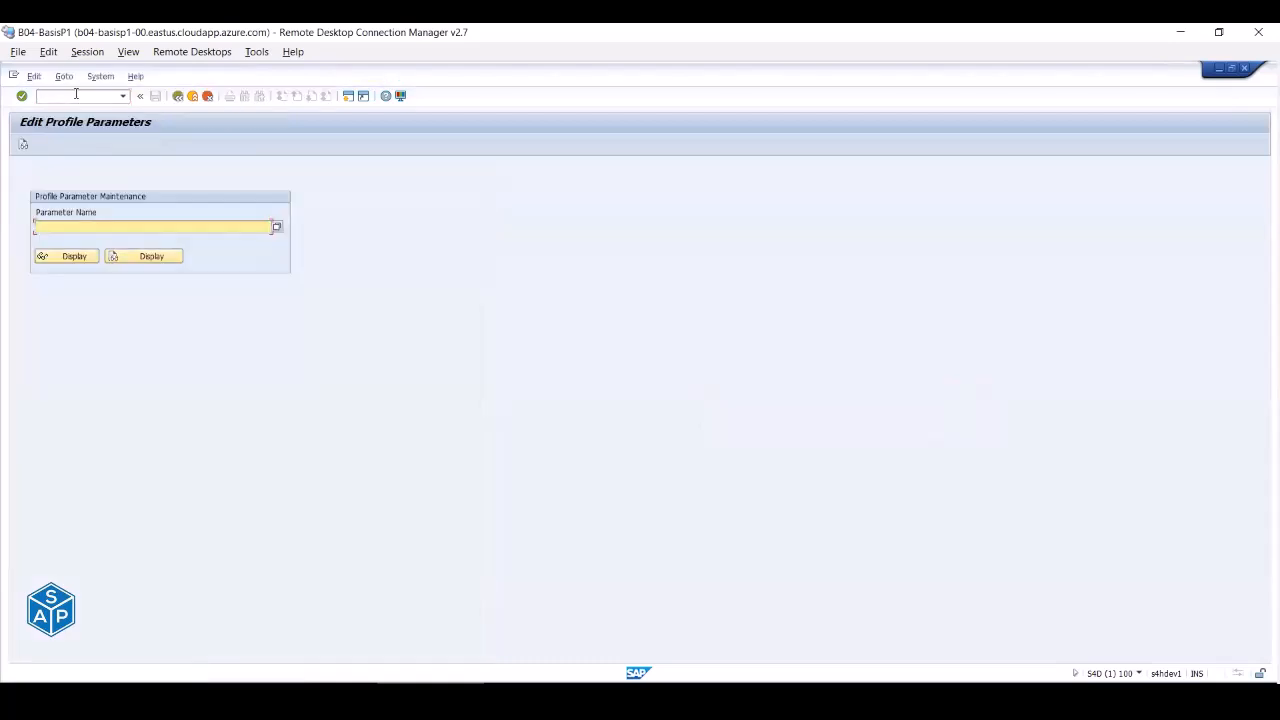
pyautogui.write('auto')
pyautogui.write('*')
pyautogui.write('*')
pyautogui.press('Return')
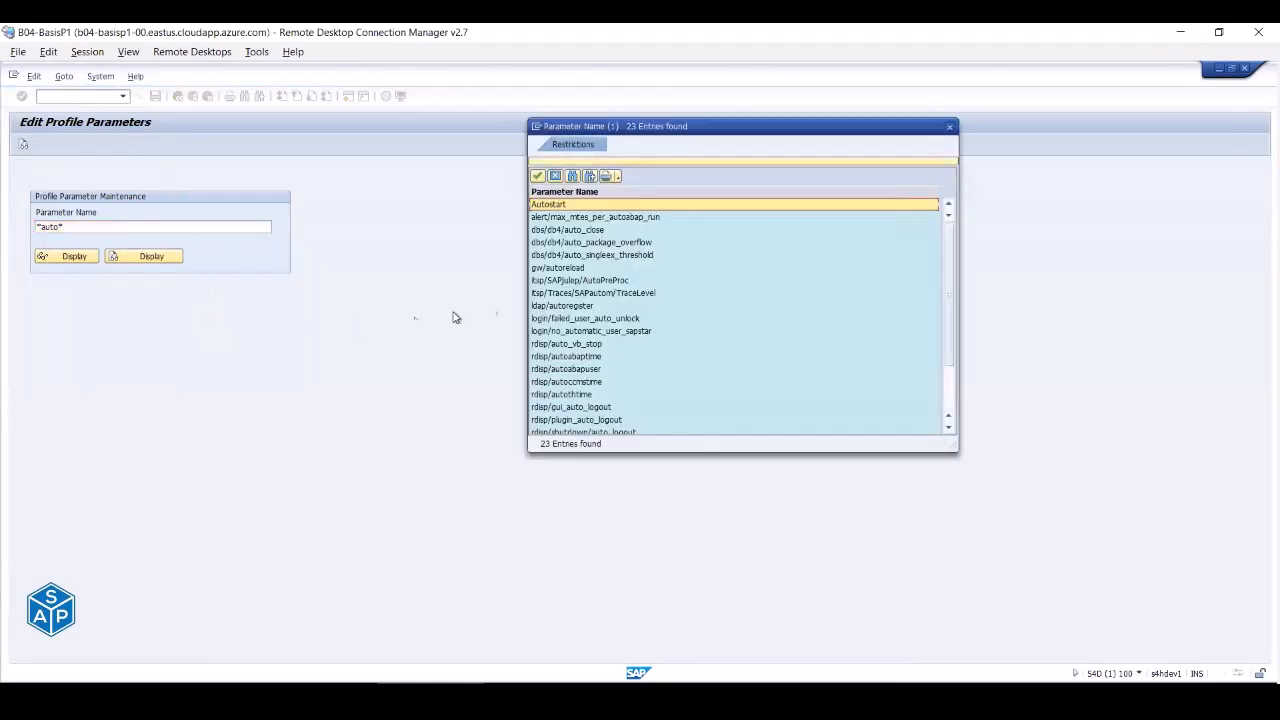
# - Search for *sapstar* parameters and pick login/no_automatic_user_sapstar from the matches
pyautogui.click(949, 126)
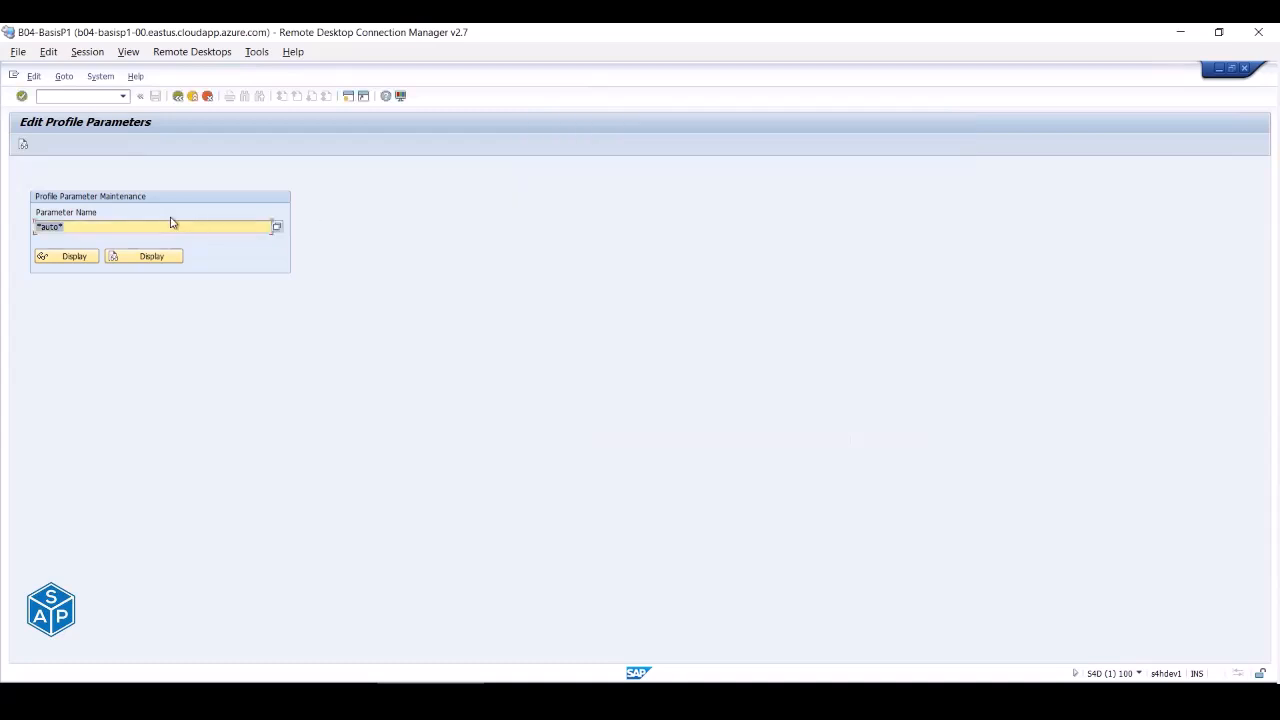
pyautogui.write('*sapstar*')
pyautogui.click(93, 256)
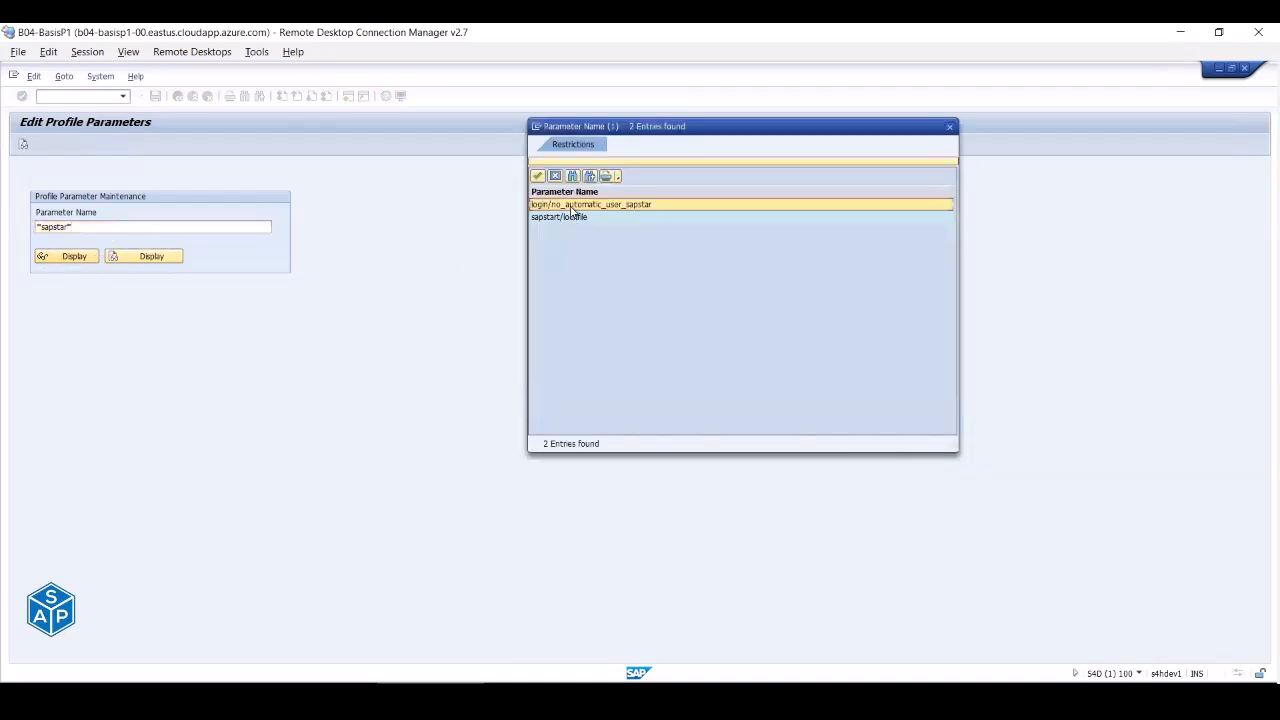
pyautogui.doubleClick(572, 205)
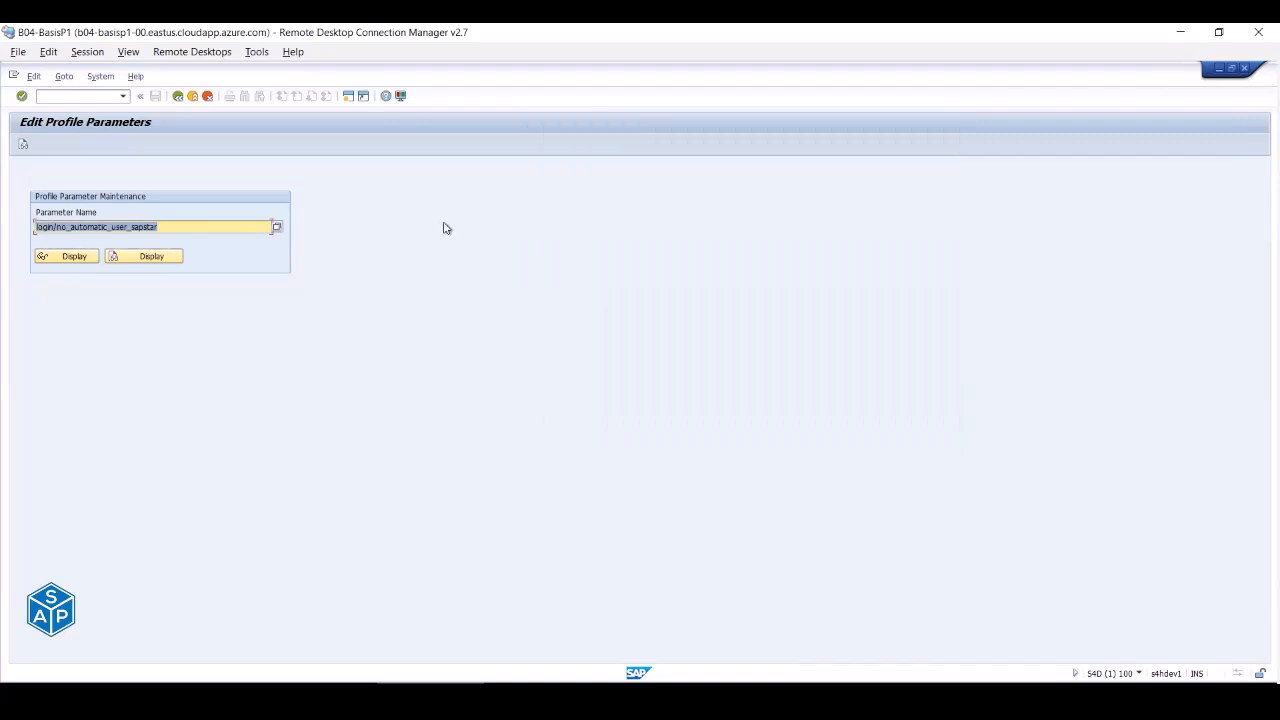
# - Display login/no_automatic_user_sapstar details, confirm the Kernel Default of 1, and return to Easy Access
pyautogui.click(86, 258)
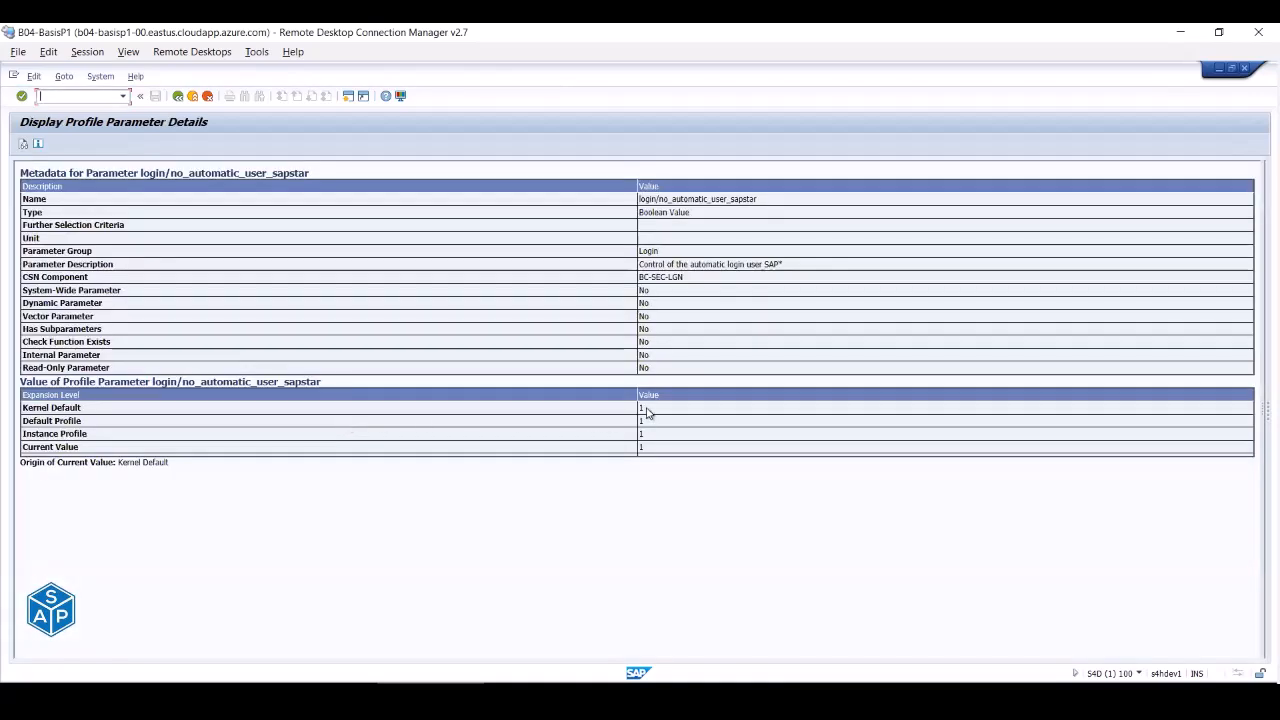
pyautogui.moveTo(639, 408); pyautogui.dragTo(649, 406)
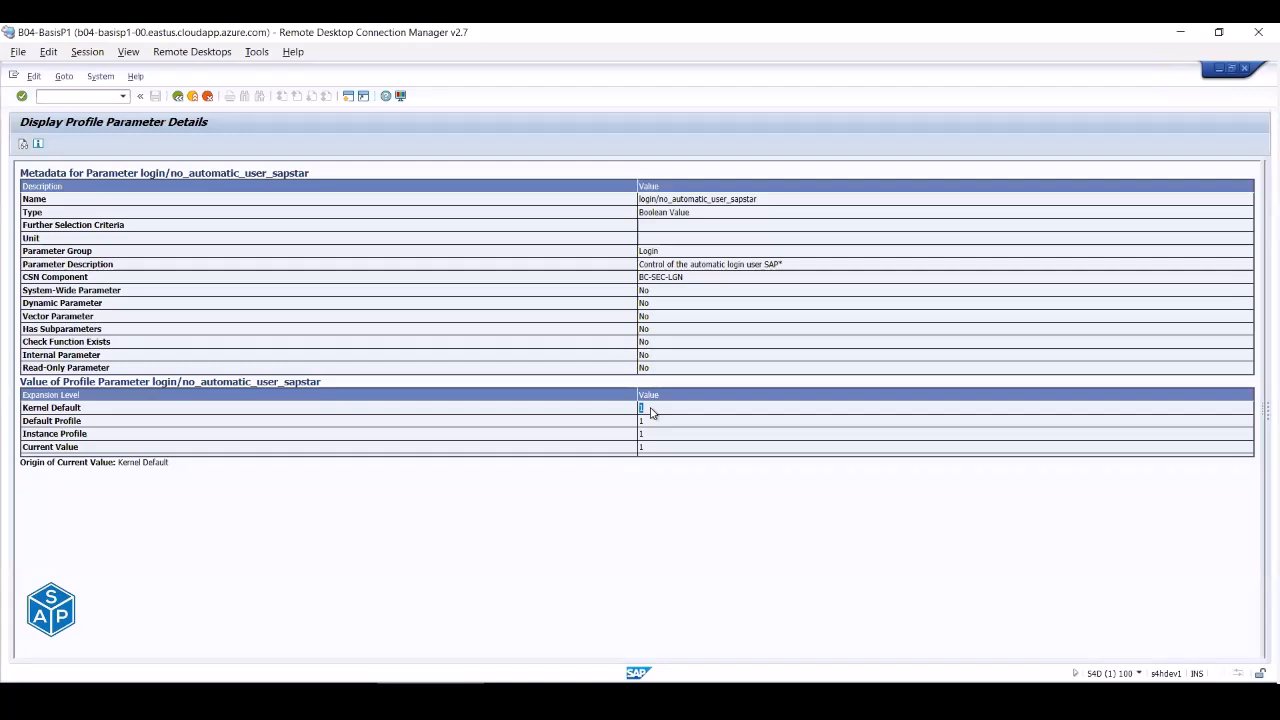
pyautogui.click(195, 96)
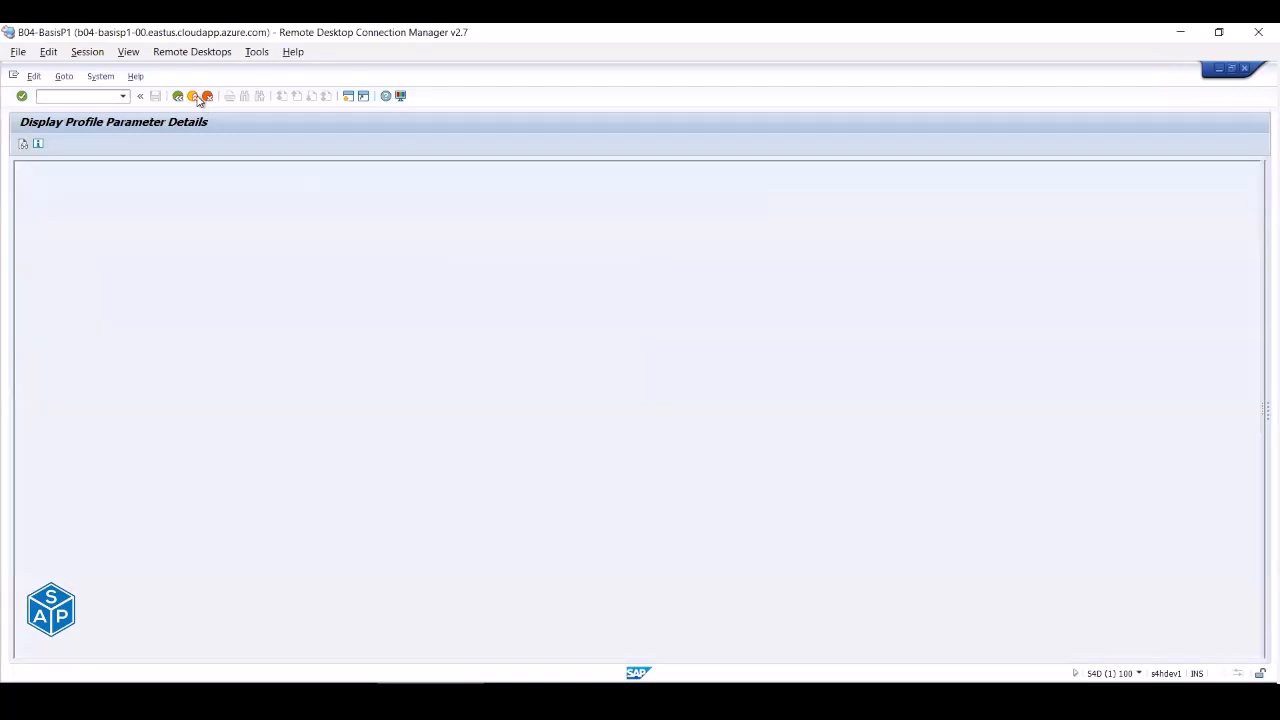
pyautogui.click(196, 97)
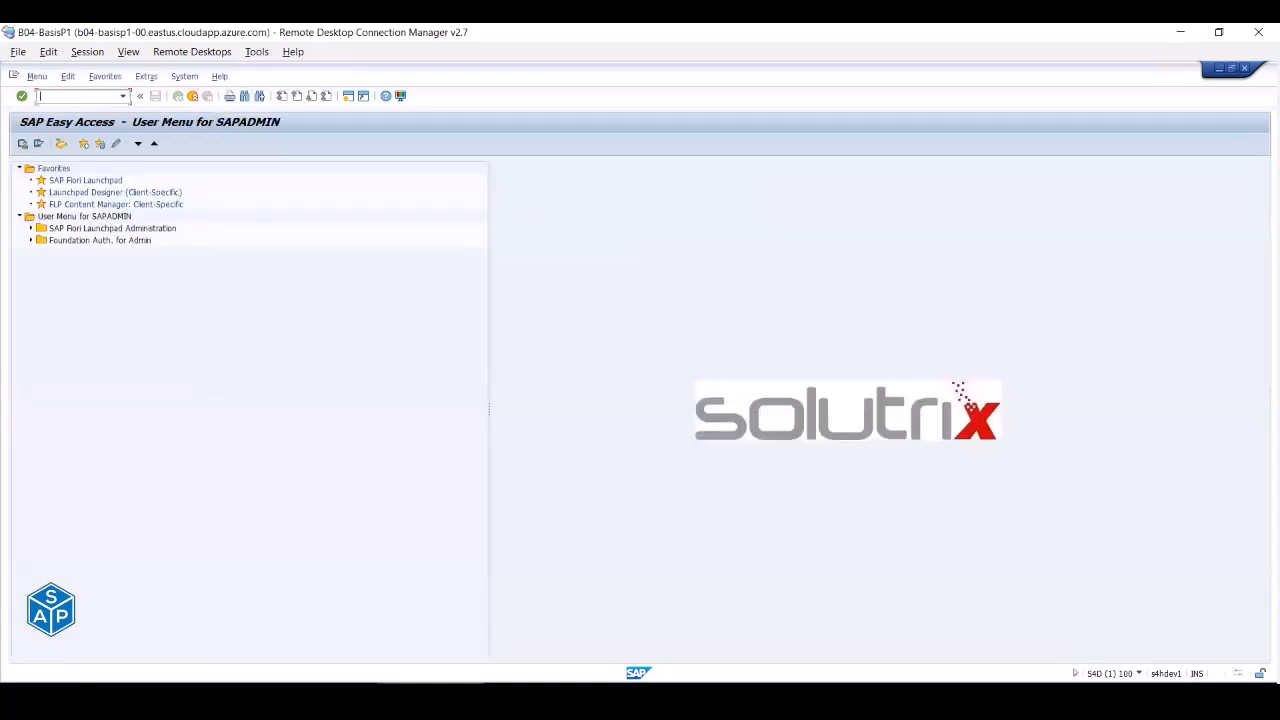
# - In Excel, collapse the Profile Parameters group and look at the Info sheet before returning to Config
pyautogui.click(374, 695)
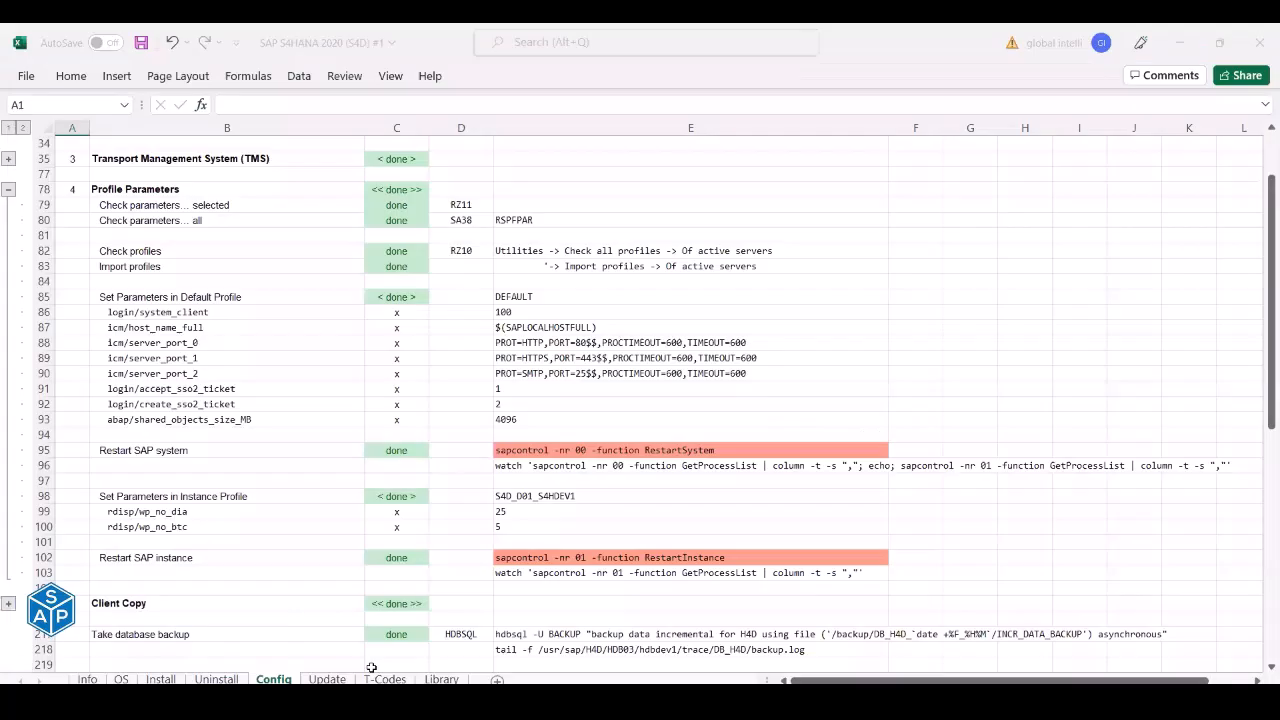
pyautogui.click(9, 189)
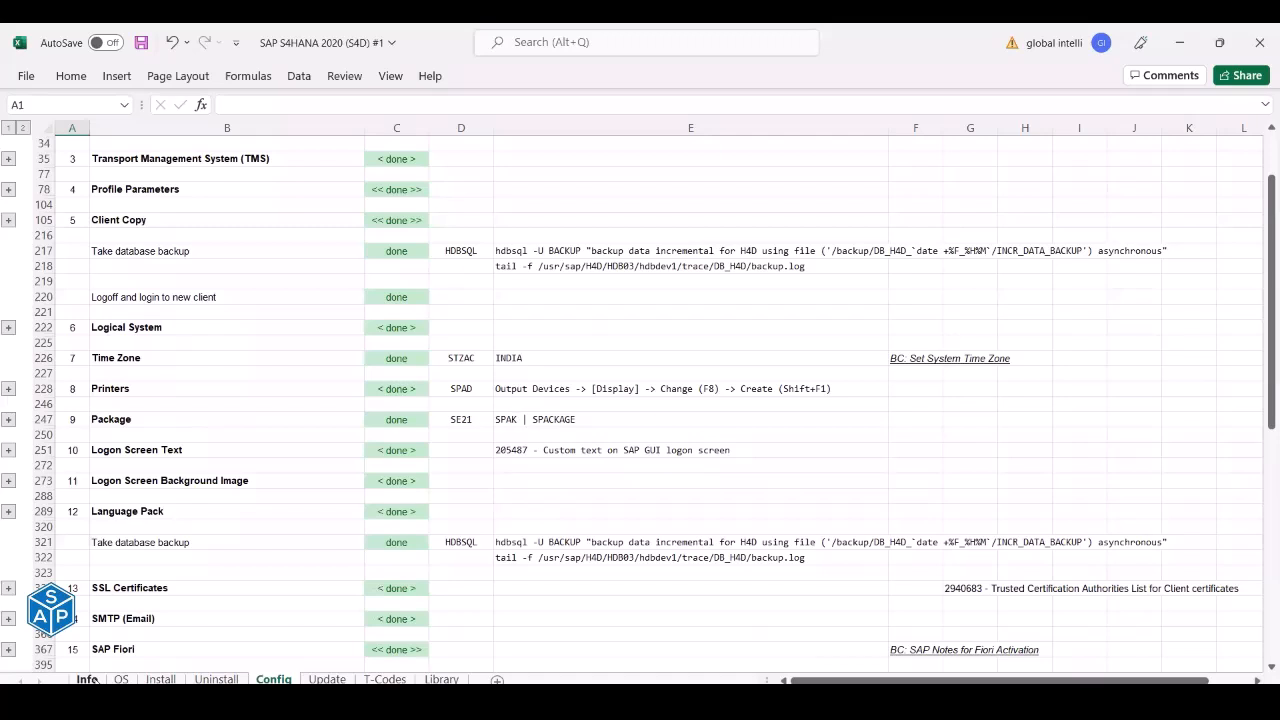
pyautogui.click(88, 680)
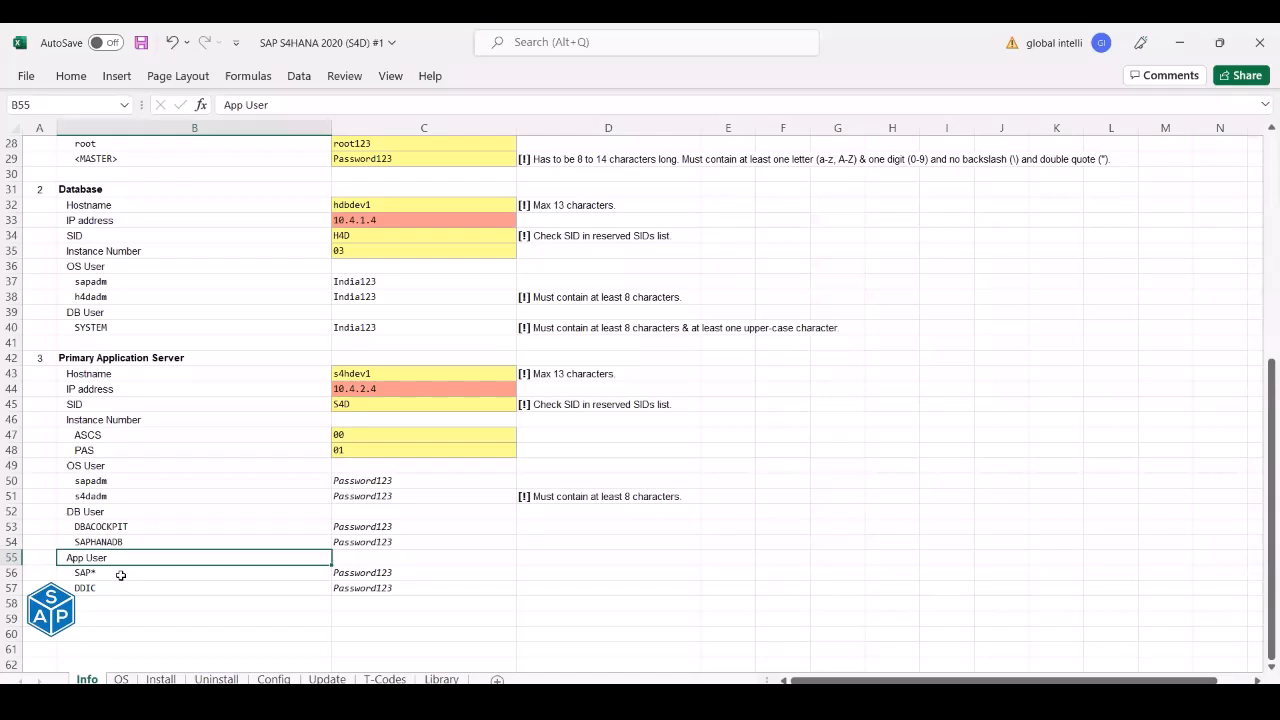
pyautogui.click(273, 679)
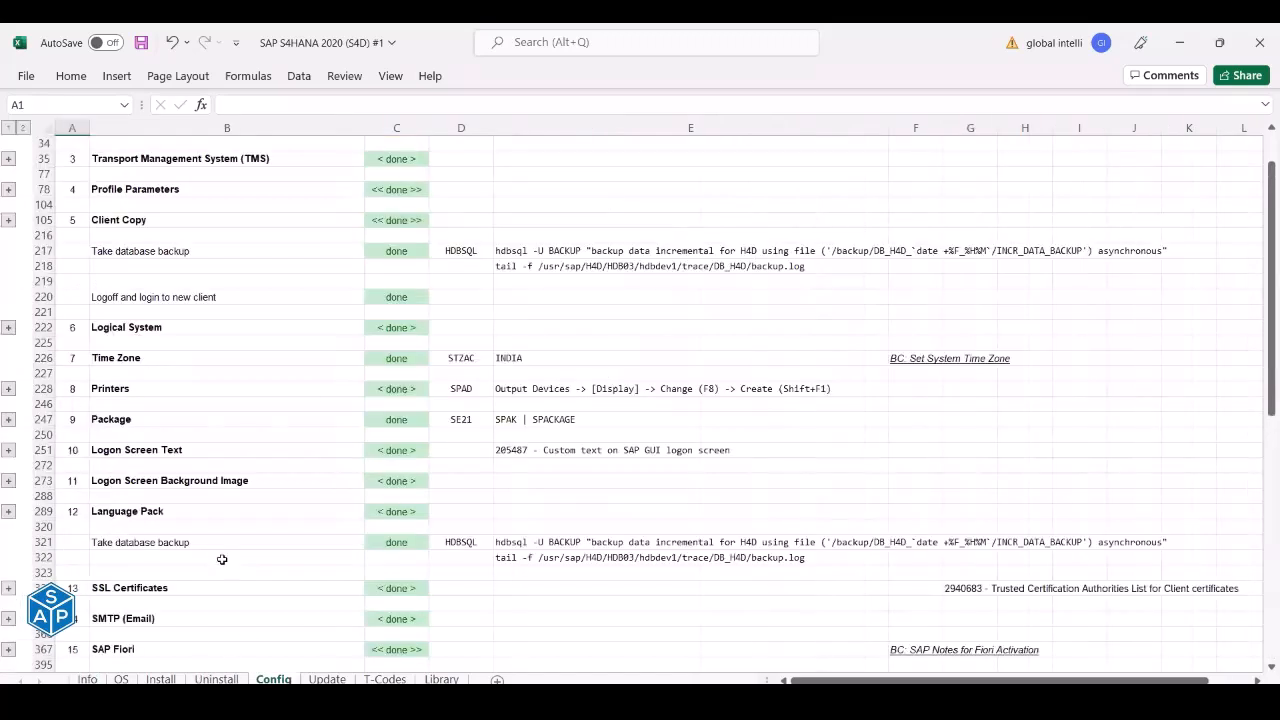
# - Expand the Administration User section and check the SAP* and SAPADMIN cells
pyautogui.scroll(5, 222, 559)
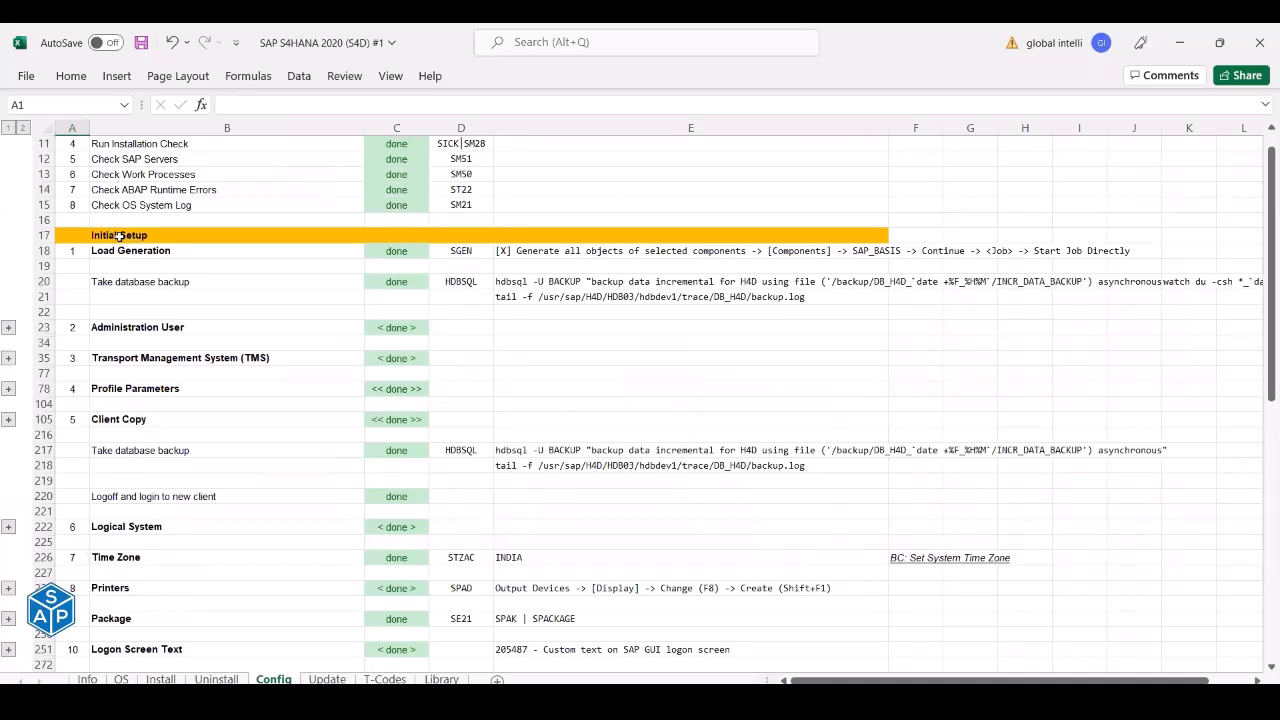
pyautogui.click(8, 327)
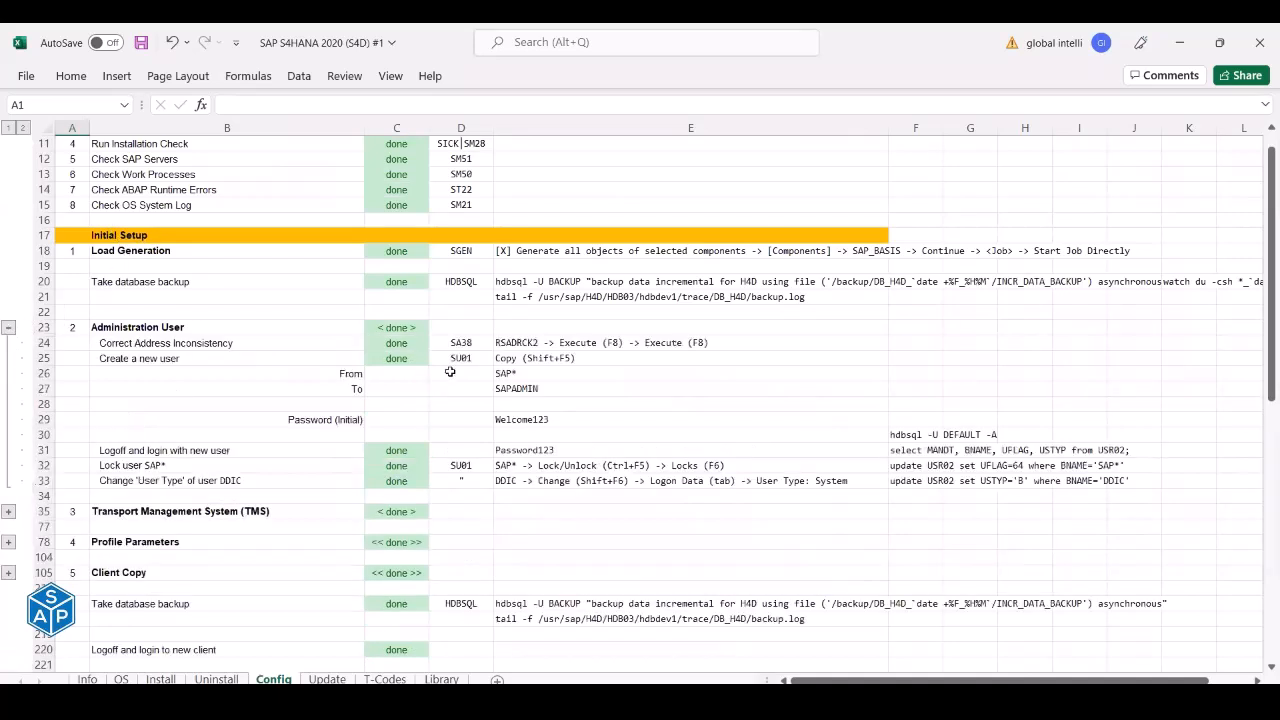
pyautogui.click(526, 386)
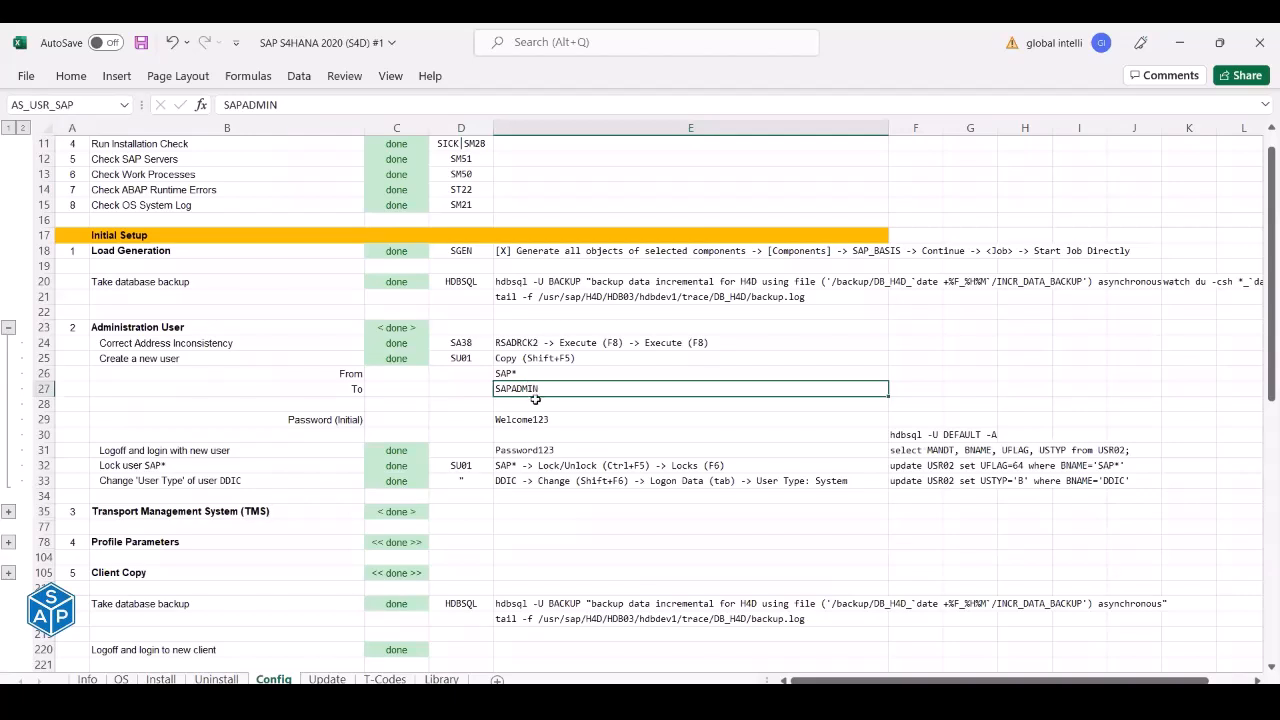
pyautogui.click(511, 373)
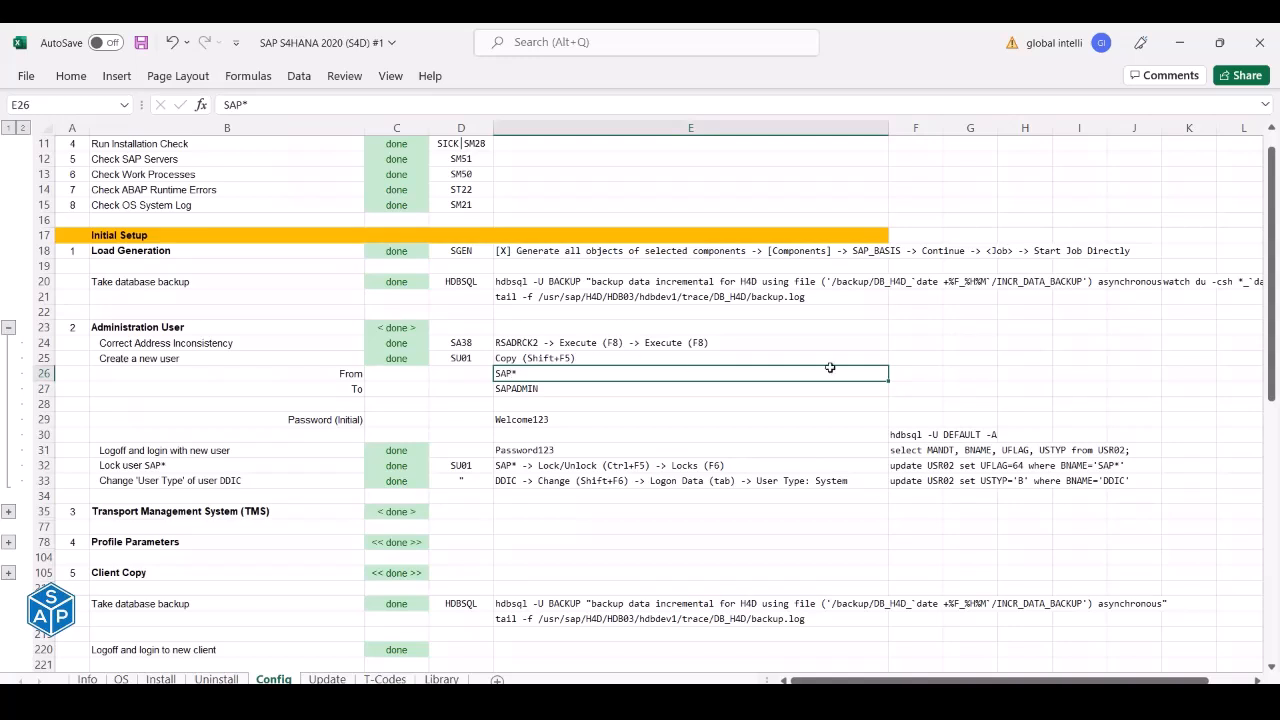
# - Close the SAP S4HANA 2020 (S4D) #1 workbook, discarding its unsaved changes
pyautogui.click(1259, 44)
pyautogui.click(701, 398)
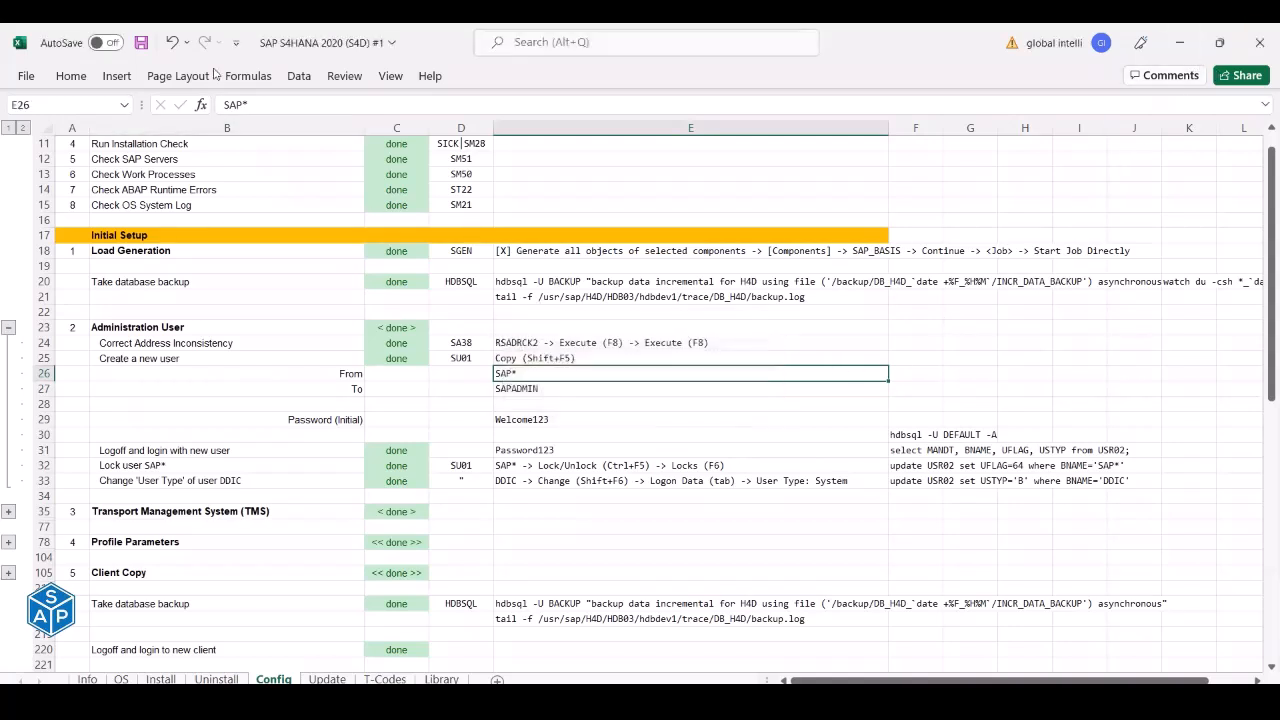
pyautogui.click(186, 43)
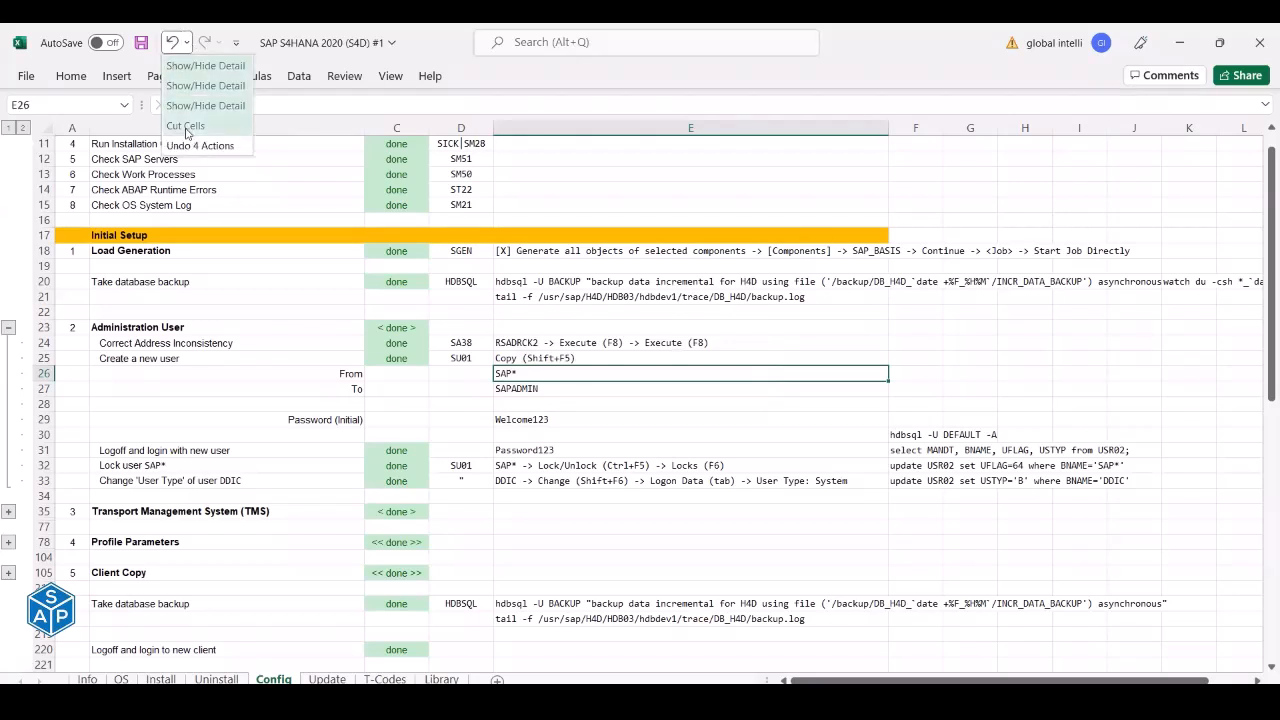
pyautogui.click(449, 65)
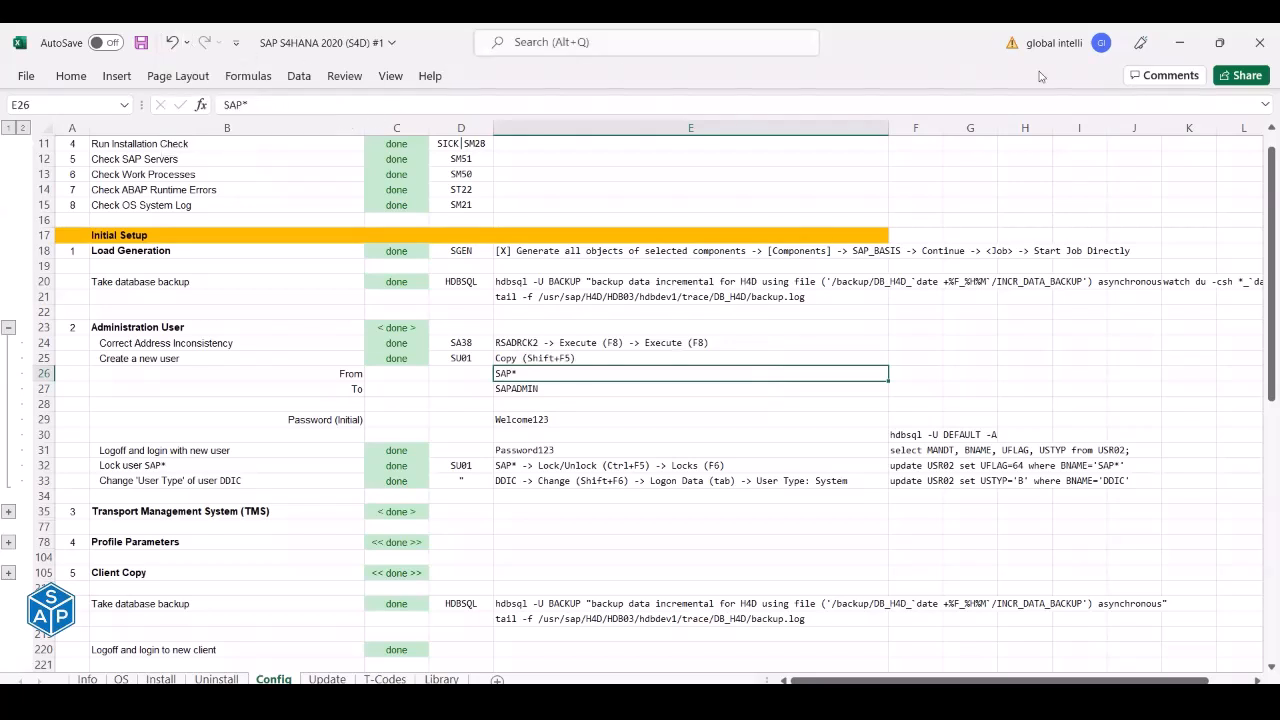
pyautogui.click(1258, 43)
pyautogui.click(643, 399)
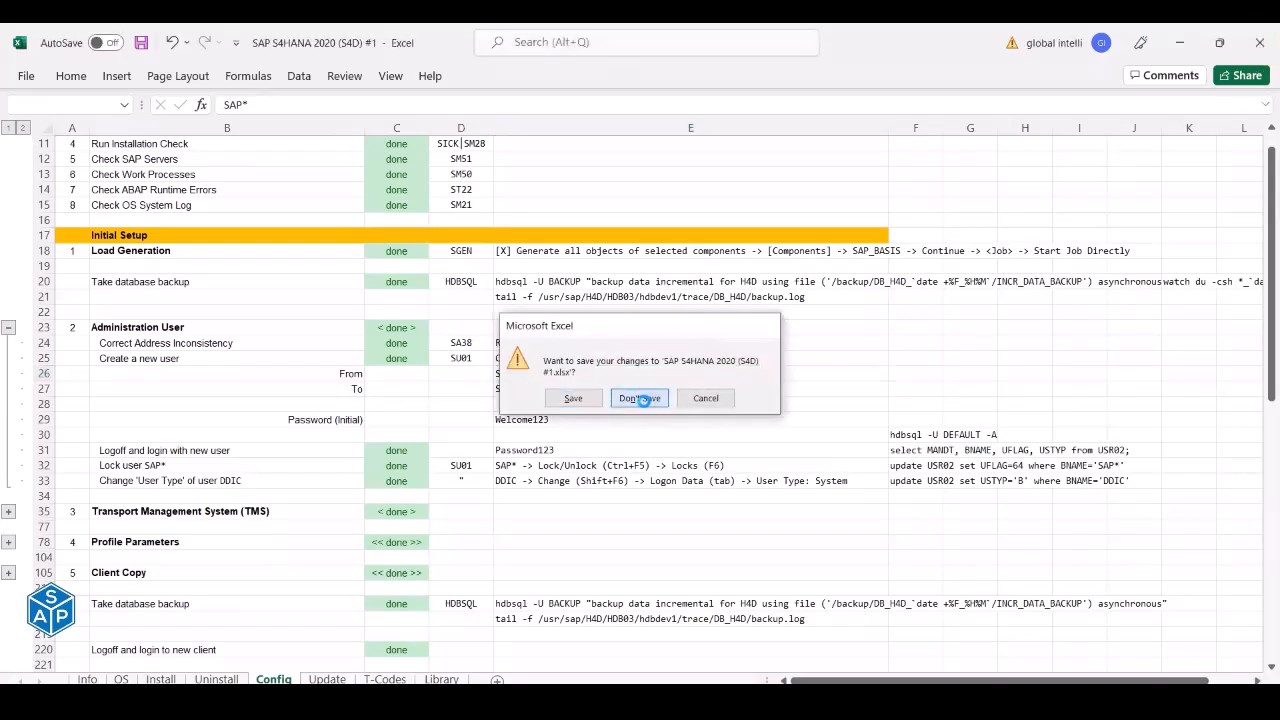
# - Switch to the D:\Work\Training File Explorer window
pyautogui.press('F10')
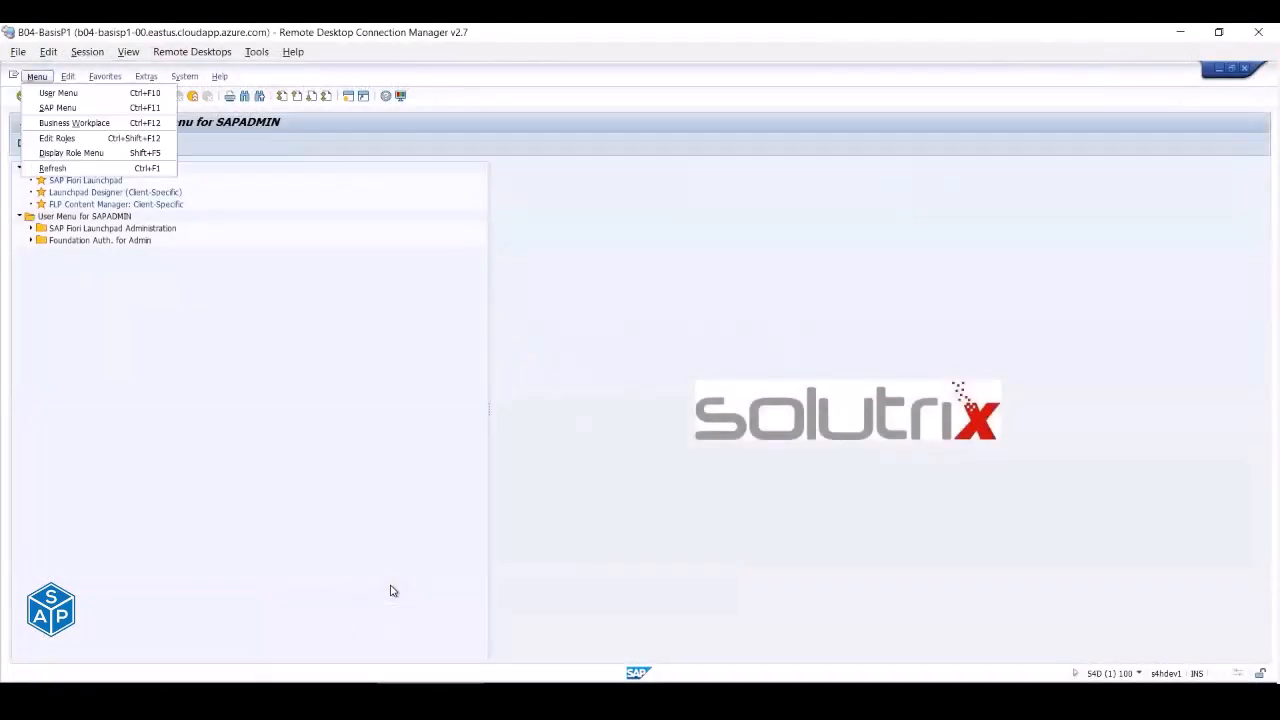
pyautogui.press('Escape')
pyautogui.hotkey('alt', 'Tab')
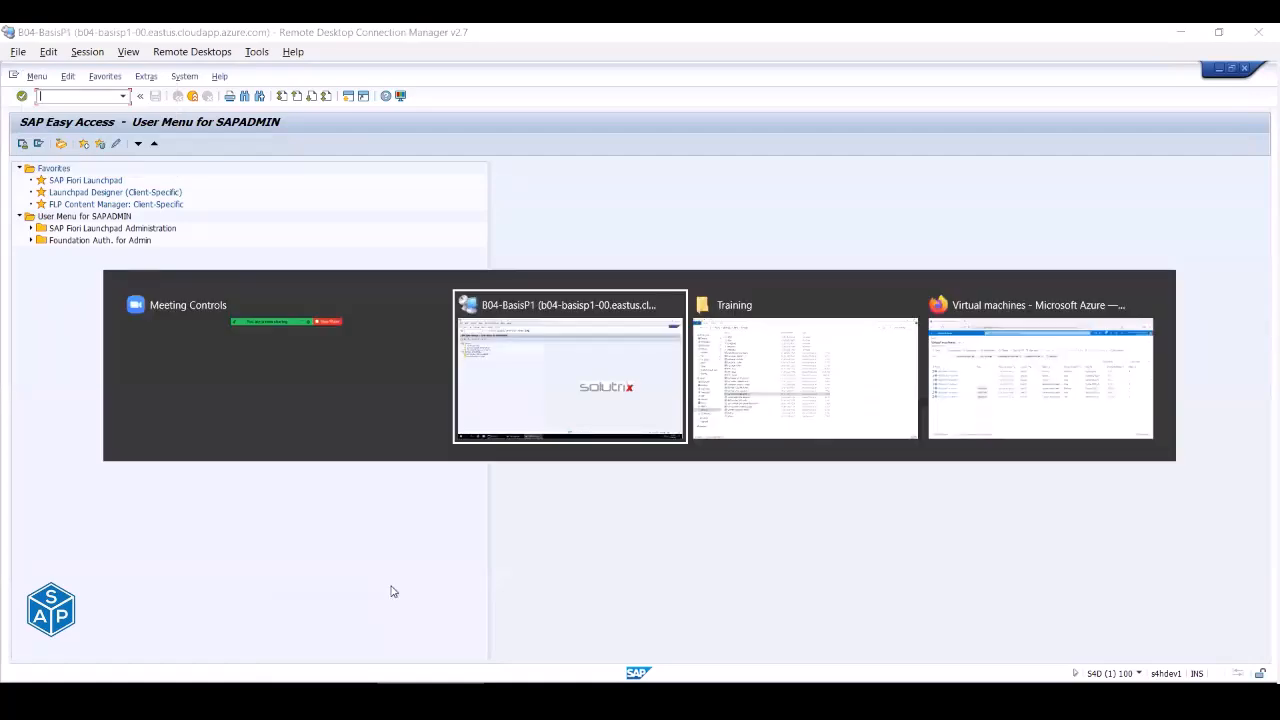
pyautogui.hotkey('alt', 'Tab')
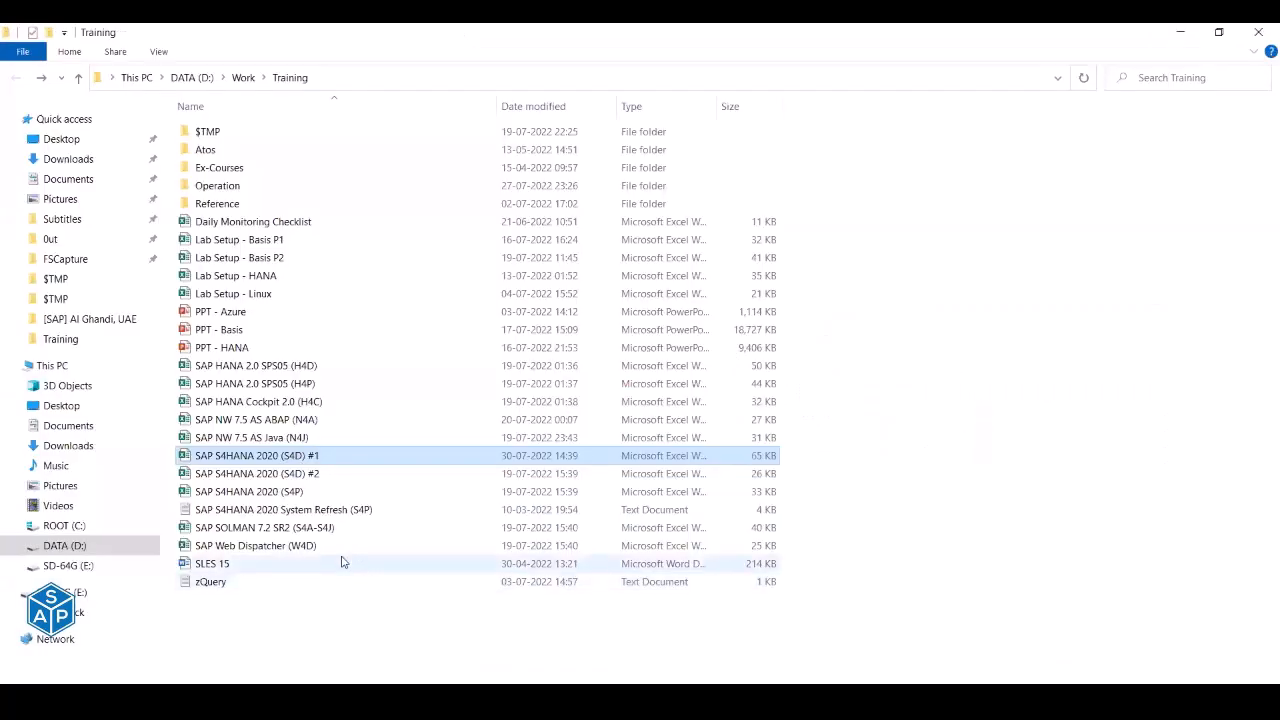
# - Reopen the S4D #1 workbook, put its Info sheet back at cell A1, and close Excel
pyautogui.doubleClick(300, 458)
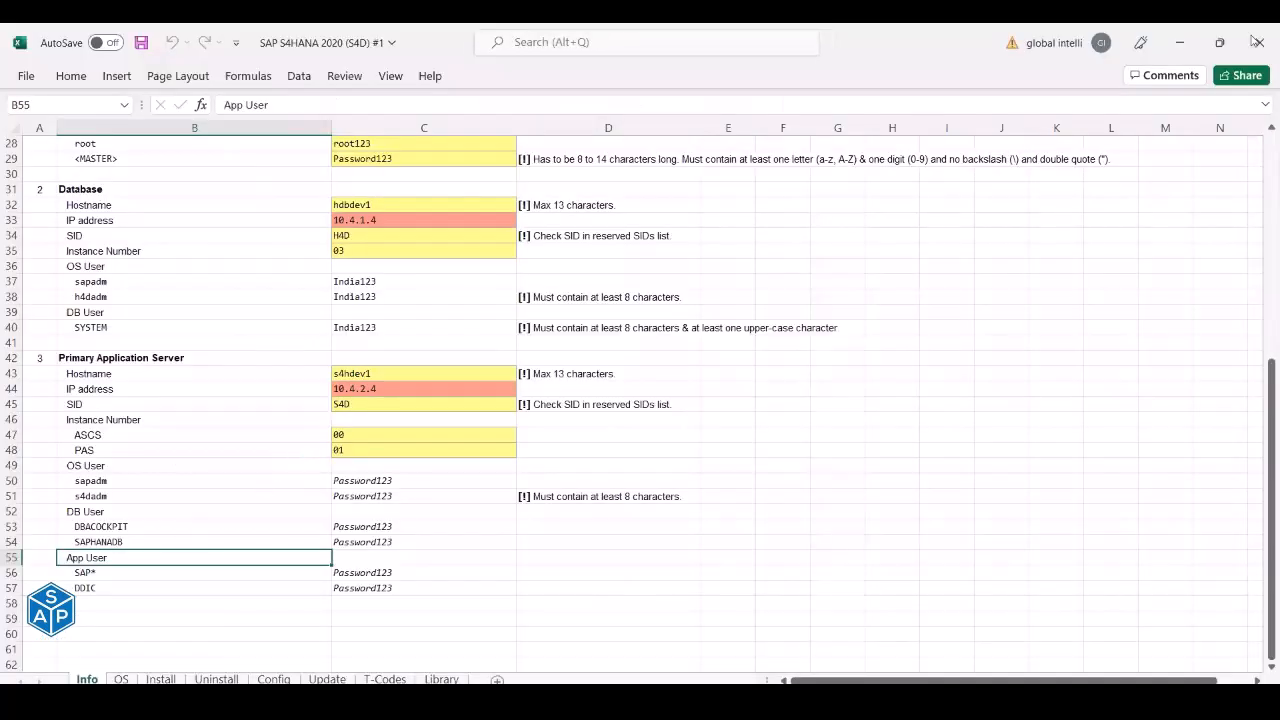
pyautogui.scroll(3, 10, 295)
pyautogui.scroll(6, 10, 295)
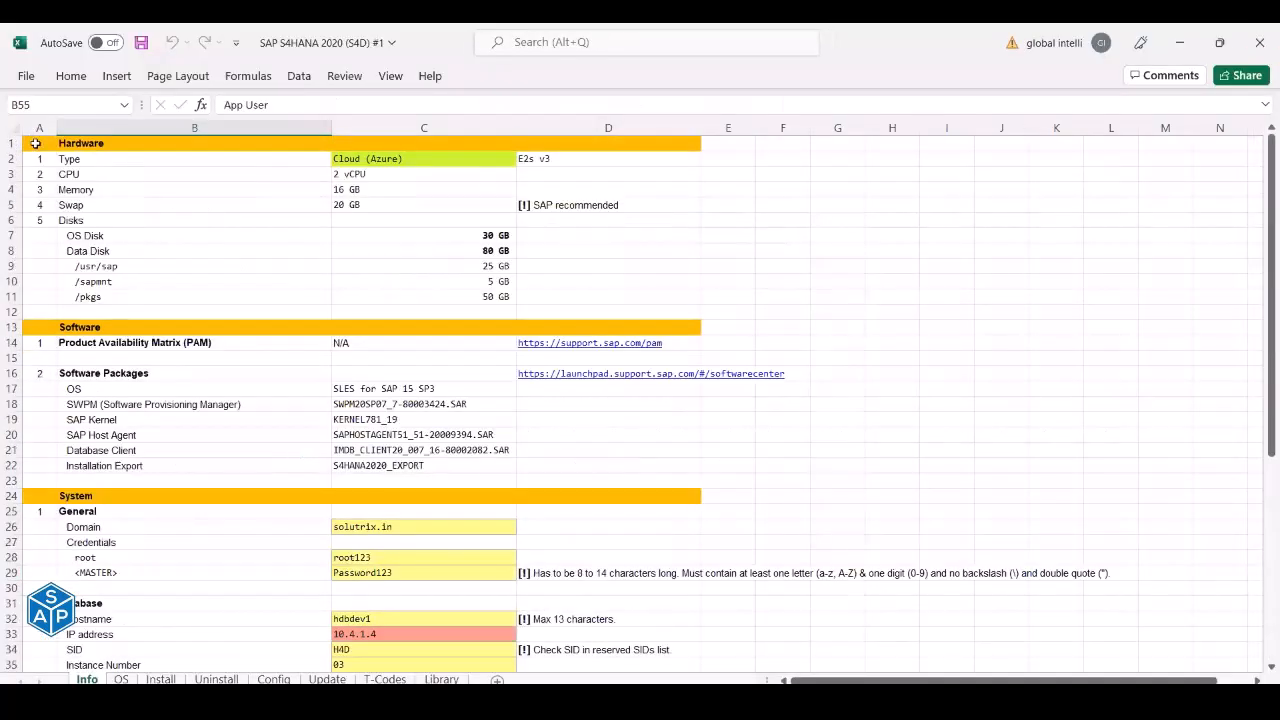
pyautogui.click(36, 143)
pyautogui.click(1258, 43)
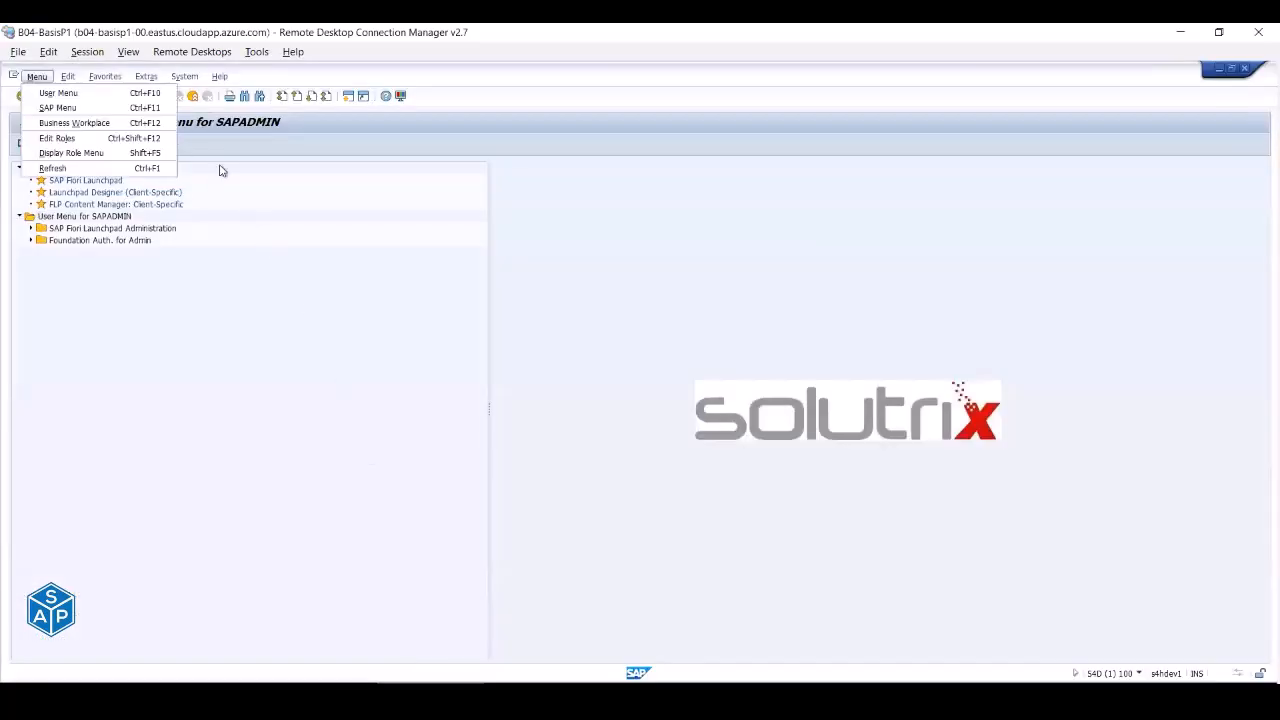
# - Run transaction SU01 from the command field
pyautogui.click(197, 204)
pyautogui.click(87, 96)
pyautogui.write('su01')
pyautogui.press('Return')
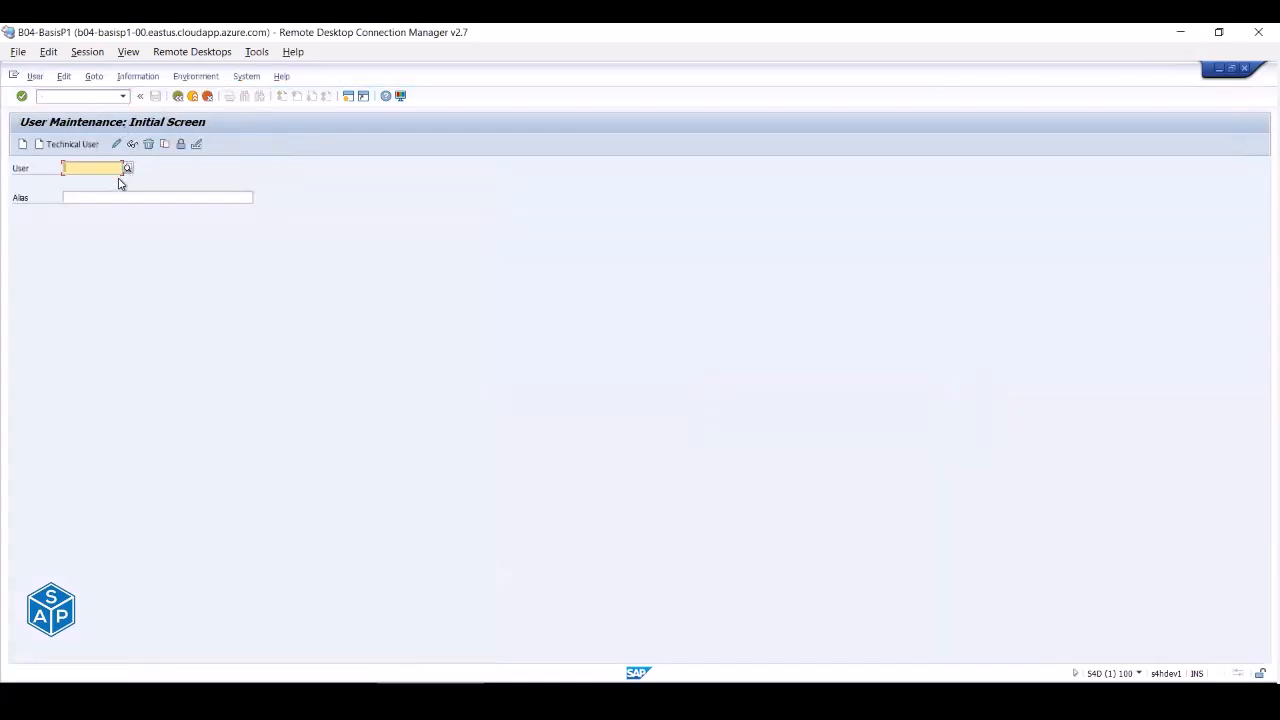
# - List the nine existing users with F4, close the list, and choose Create
pyautogui.press('F4')
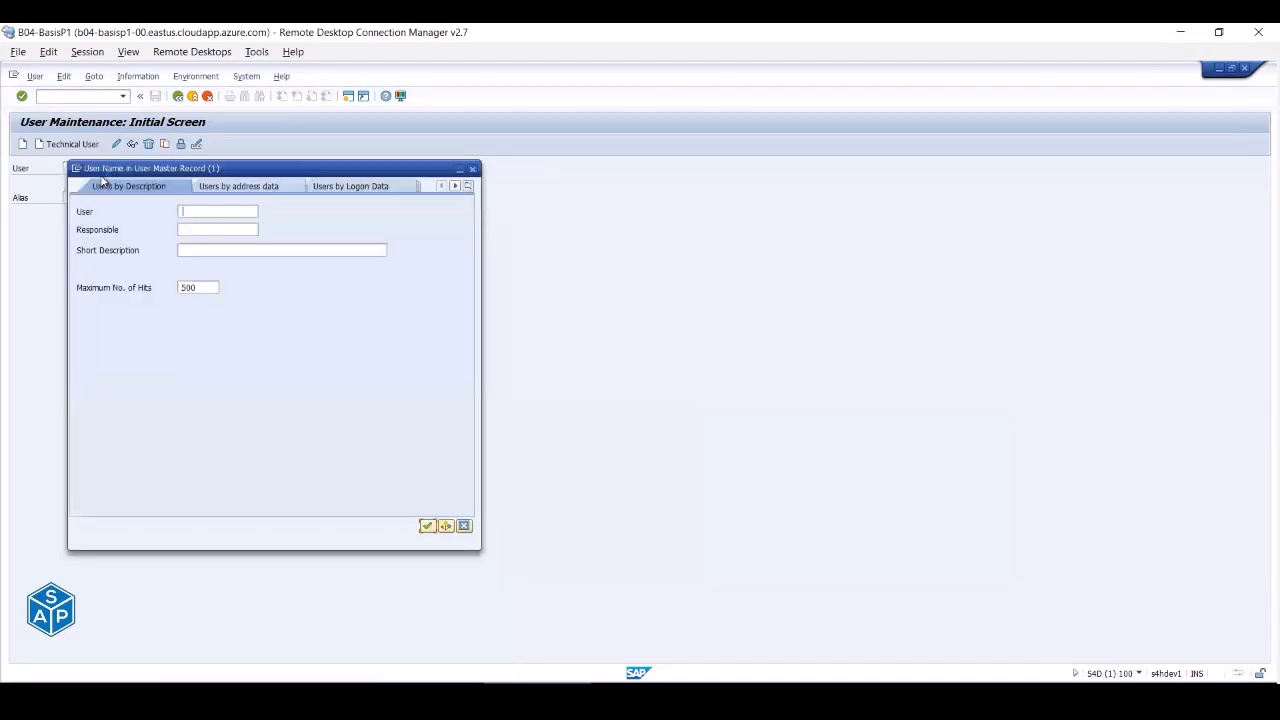
pyautogui.press('Return')
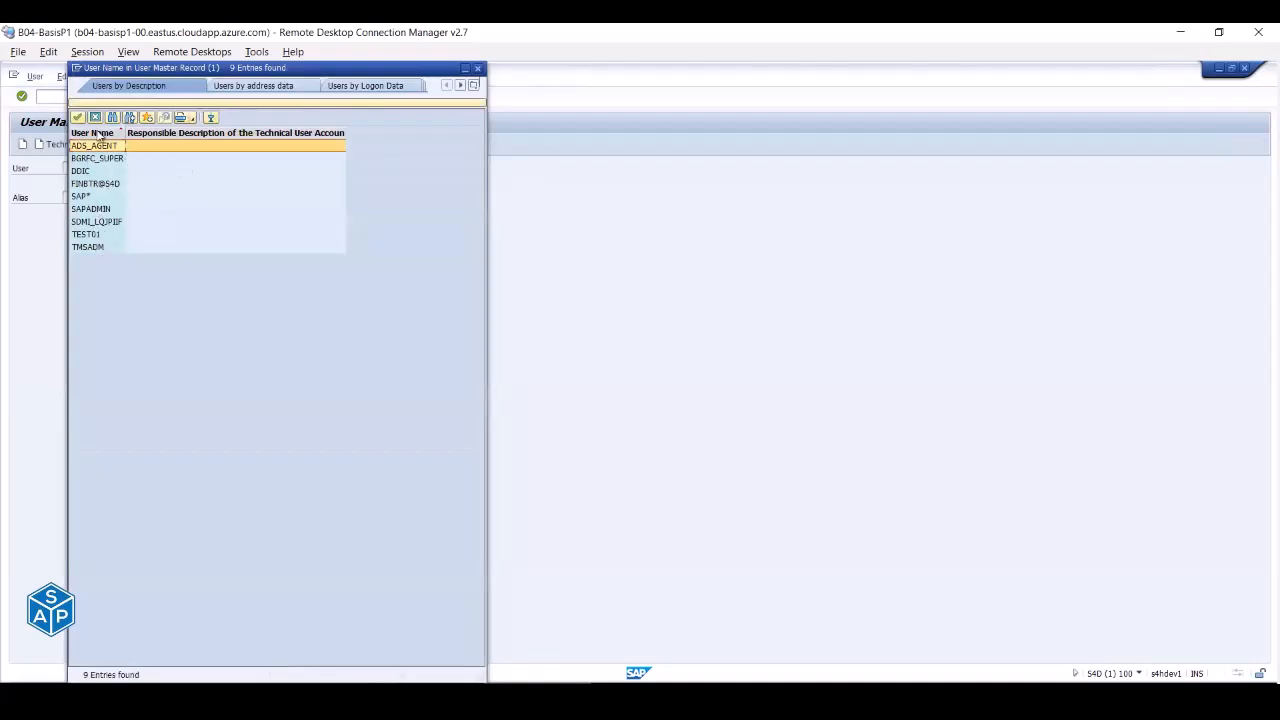
pyautogui.click(88, 236)
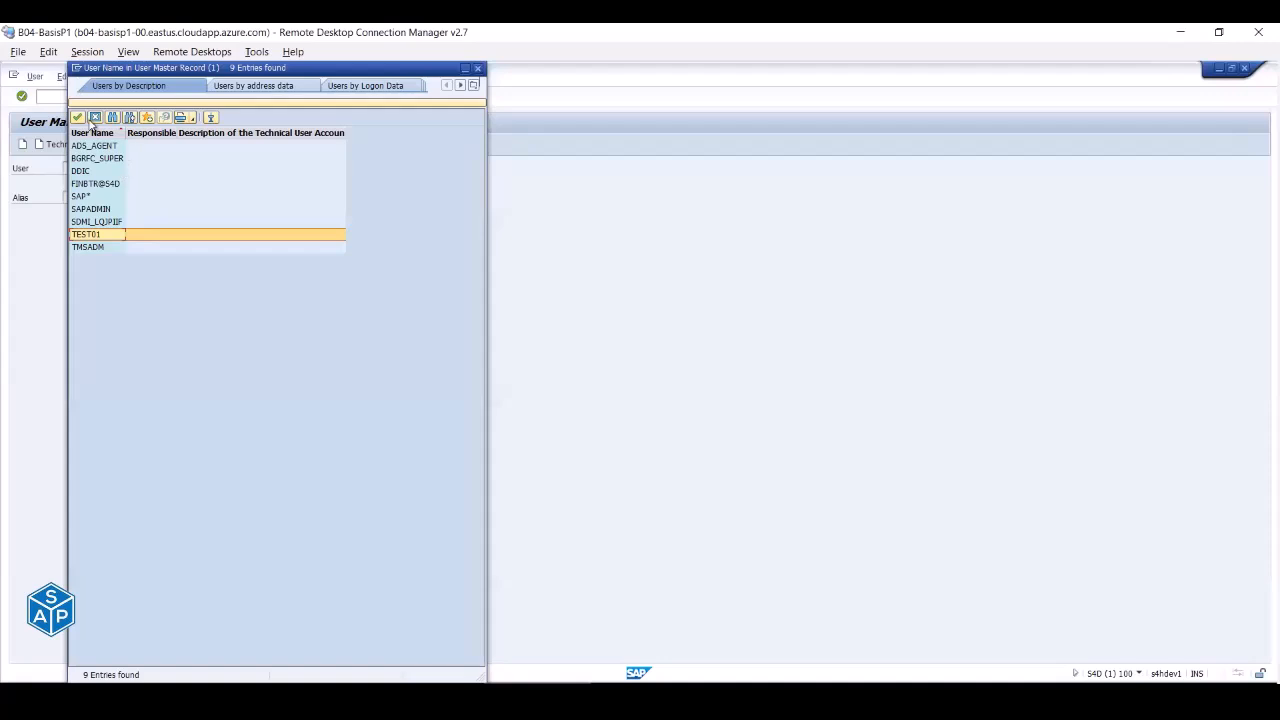
pyautogui.click(96, 118)
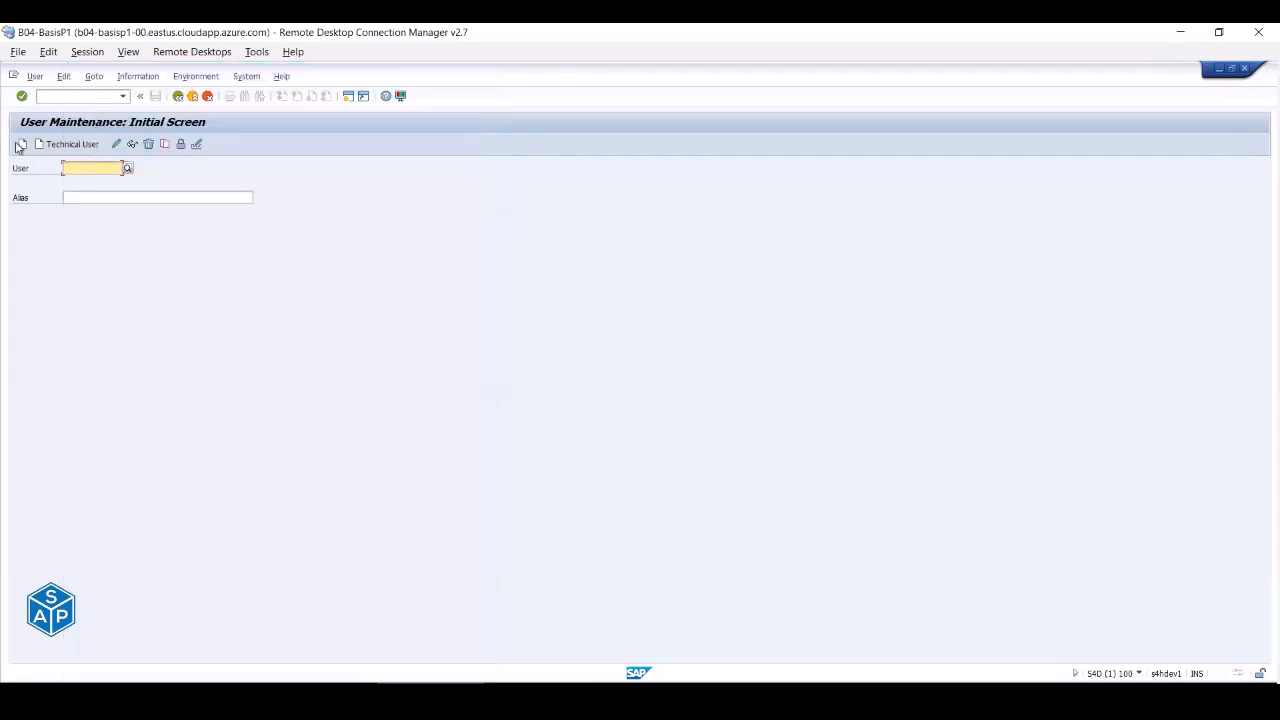
pyautogui.click(23, 145)
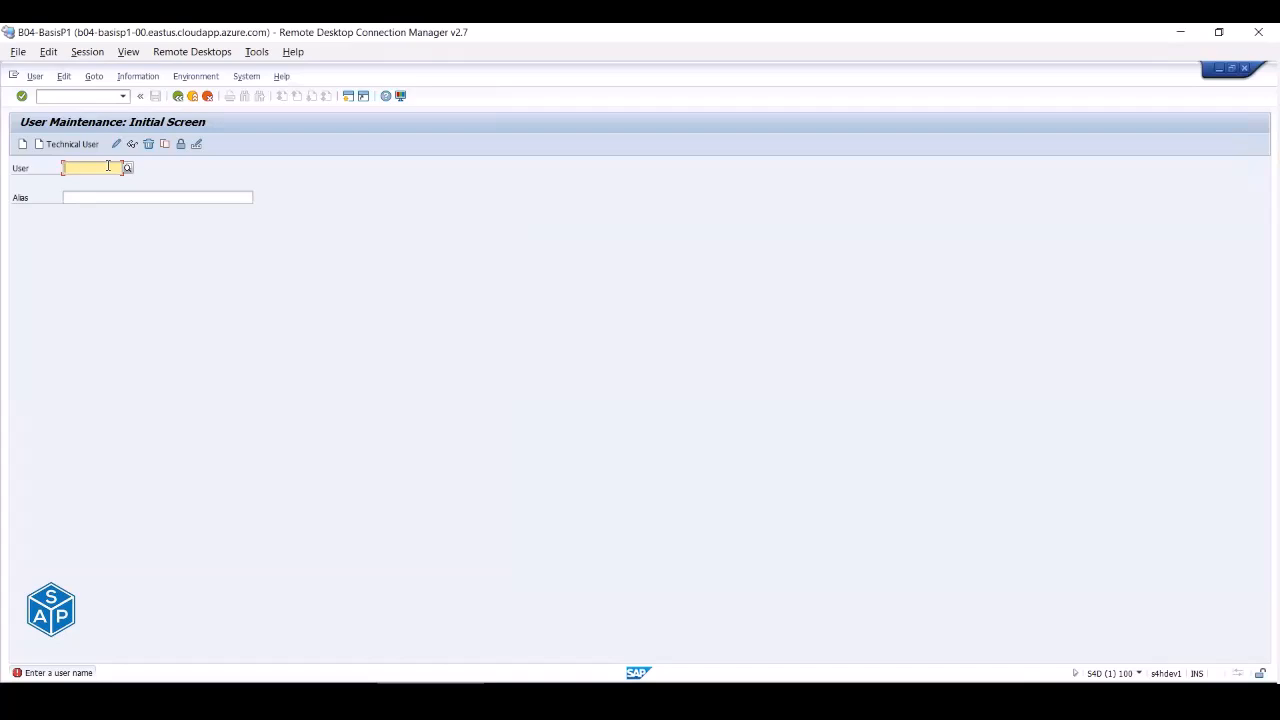
# - Enter BASIS_SUP as the user name and create it
pyautogui.write('BASIS_SUP')
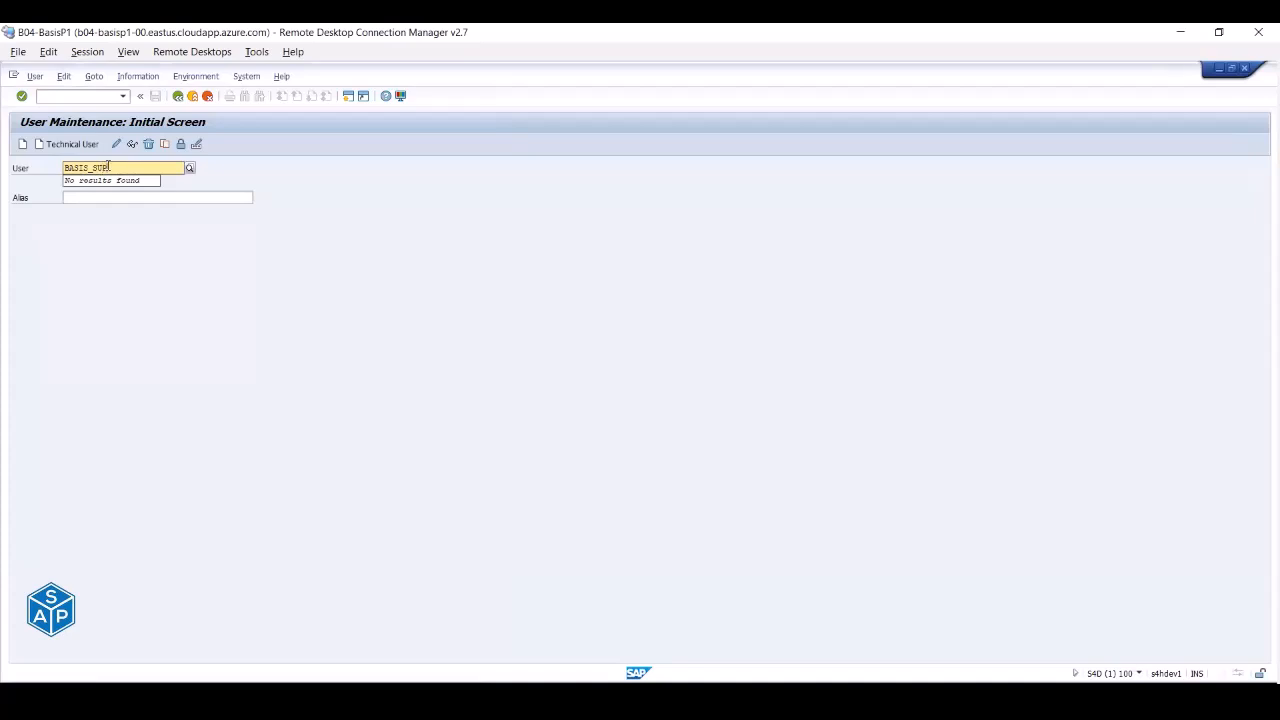
pyautogui.click(23, 146)
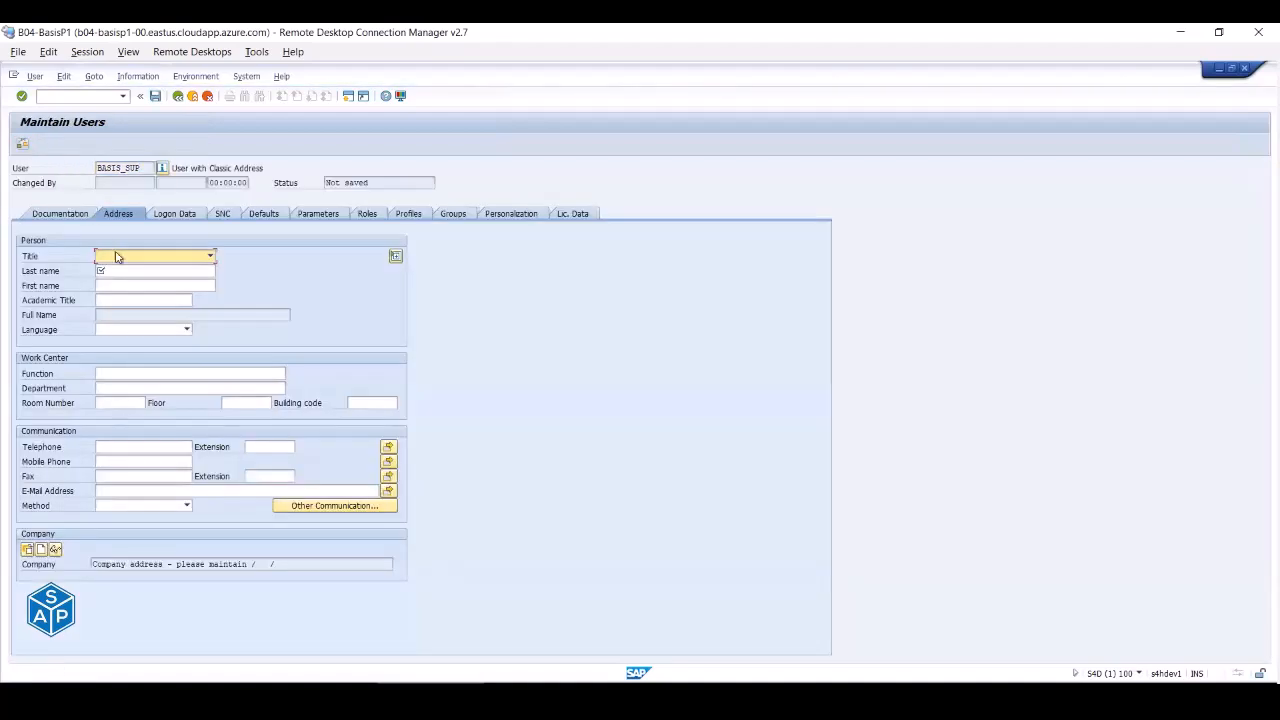
# - Enter BASIS_SUP as the new user's last name on the Address tab
pyautogui.click(118, 270)
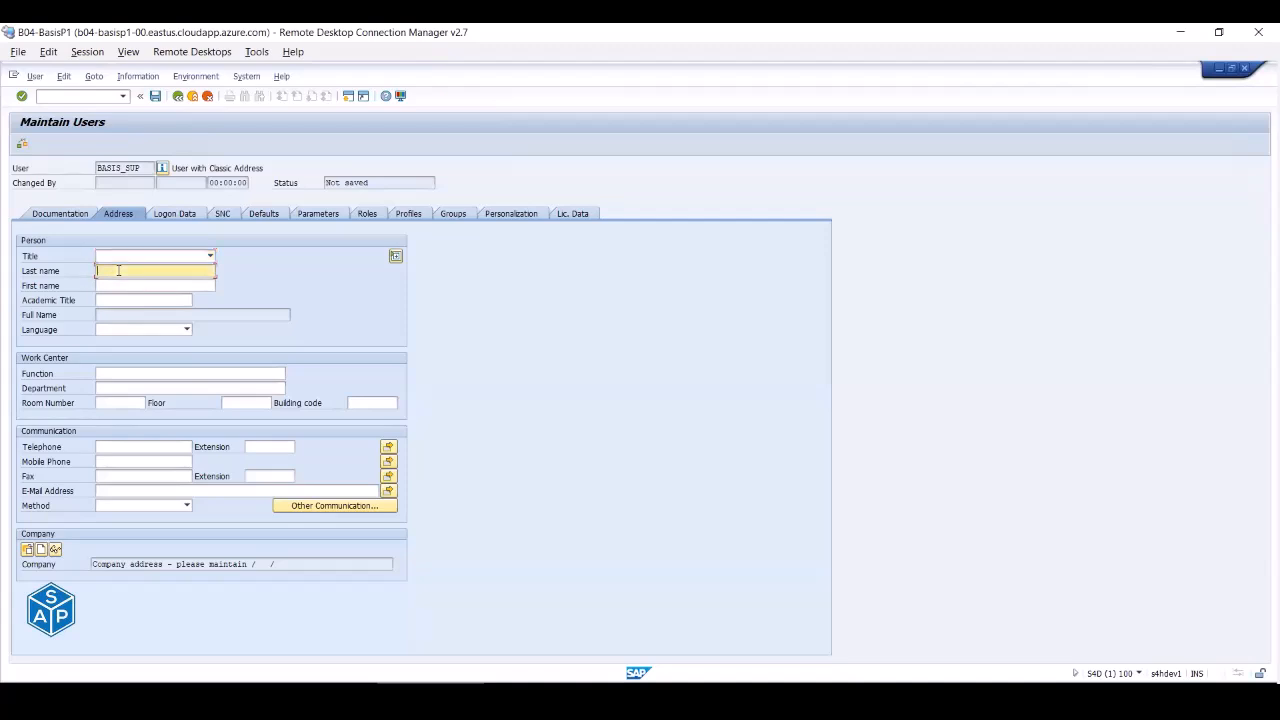
pyautogui.write('BASIS_SUP')
# - On Logon Data, fill New Password and Repeat Password with the same initial password
pyautogui.click(169, 216)
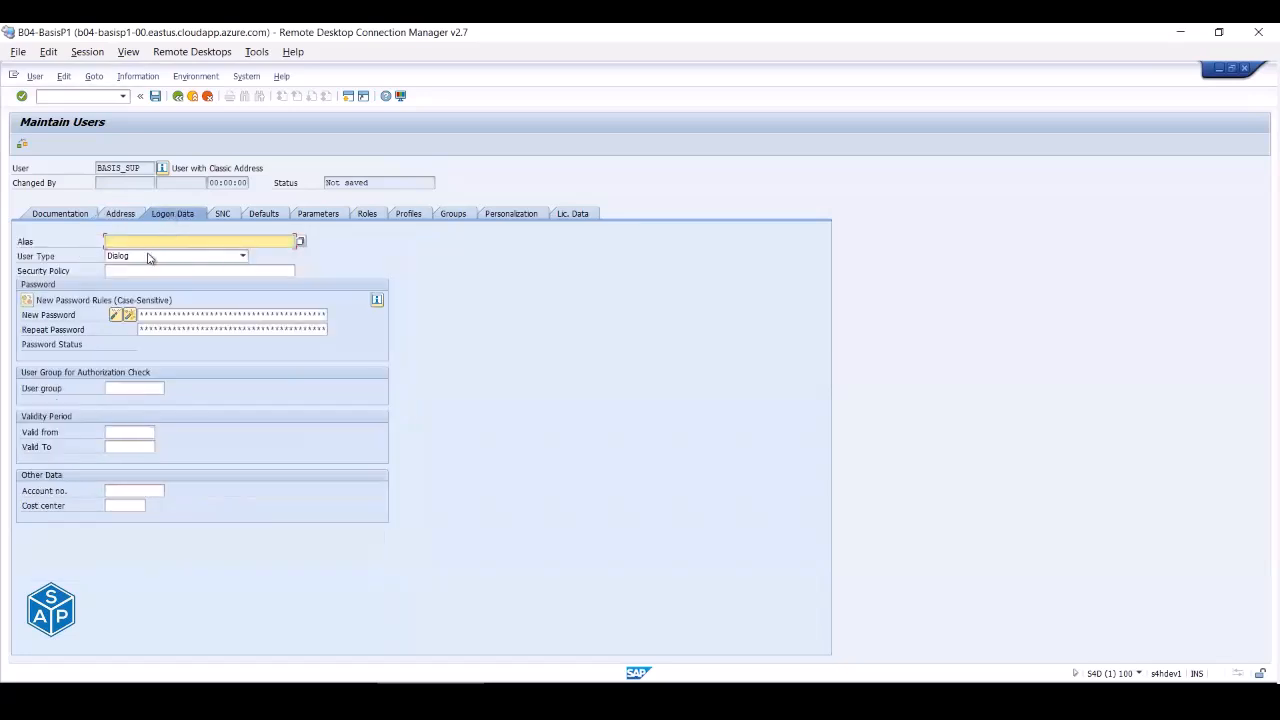
pyautogui.click(145, 316)
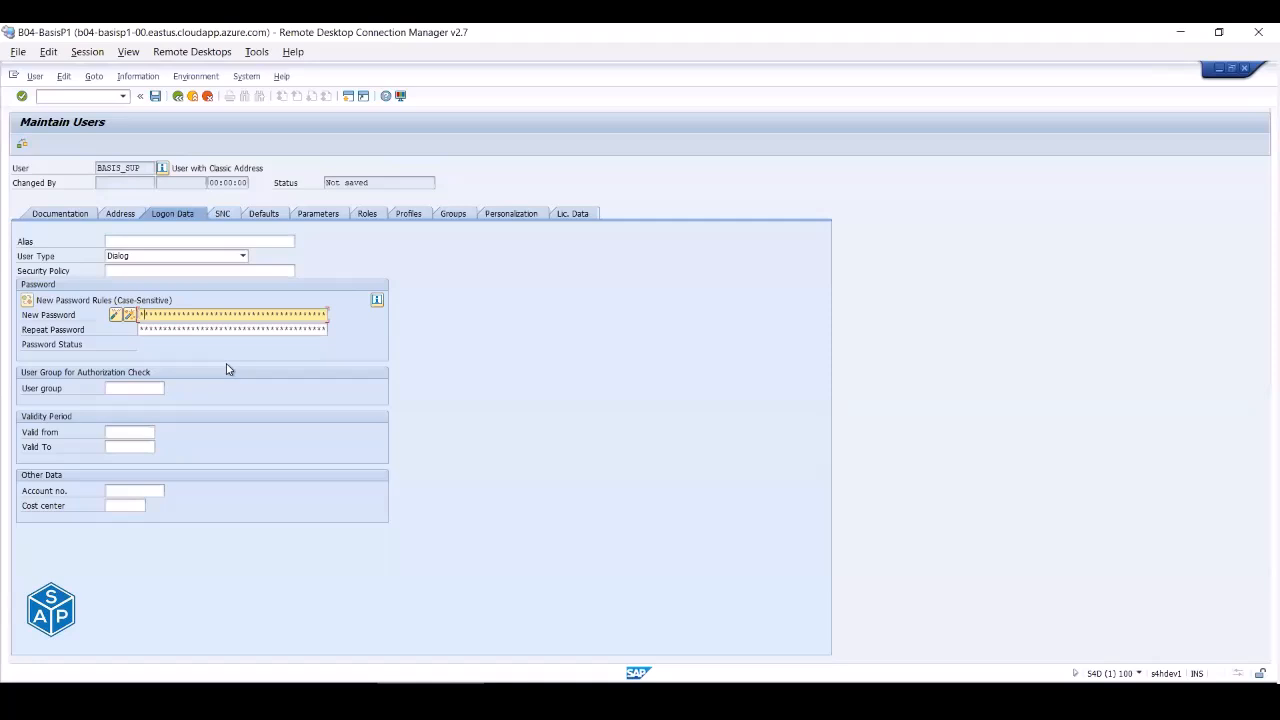
pyautogui.press('super+r')
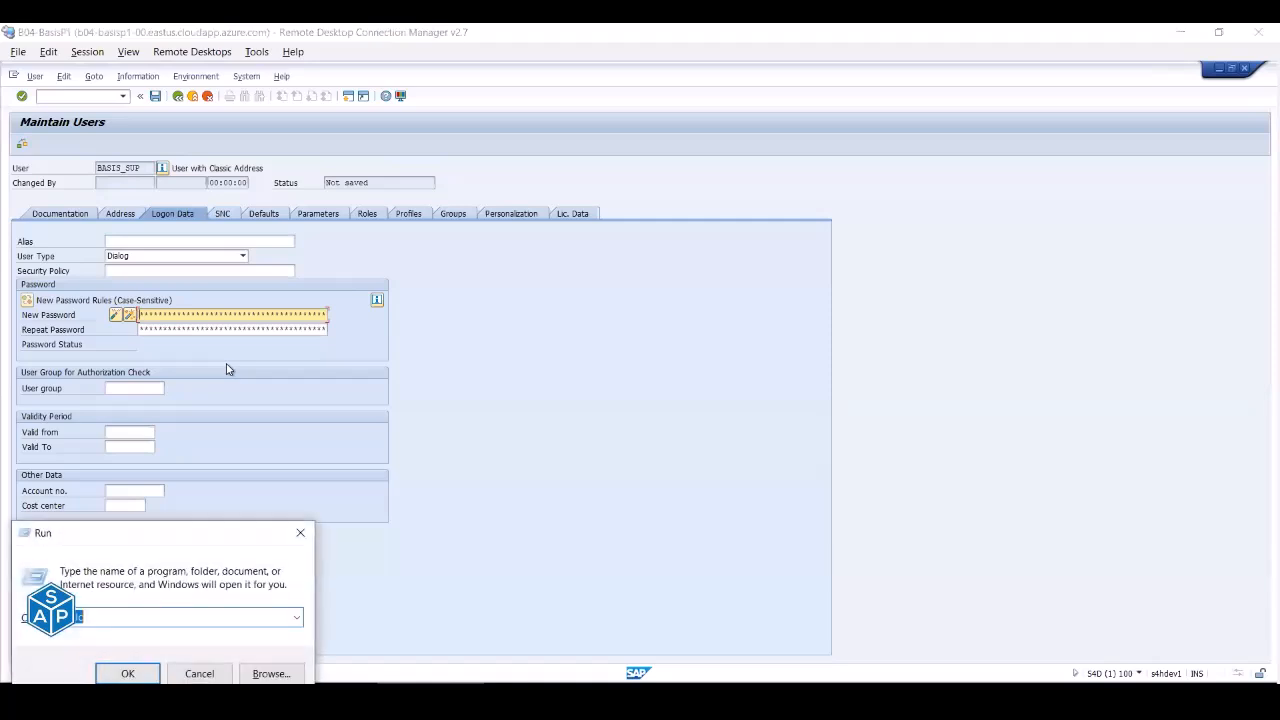
pyautogui.write('Welcome123')
pyautogui.hotkey('shift', 'Left')
pyautogui.hotkey('shift', 'Left')
pyautogui.hotkey('shift', 'Left')
pyautogui.hotkey('shift', 'Left')
pyautogui.hotkey('shift', 'Left')
pyautogui.hotkey('shift', 'Left')
pyautogui.hotkey('shift', 'Left')
pyautogui.hotkey('shift', 'Left')
pyautogui.hotkey('shift', 'Left')
pyautogui.hotkey('shift', 'Left')
pyautogui.press('Escape')
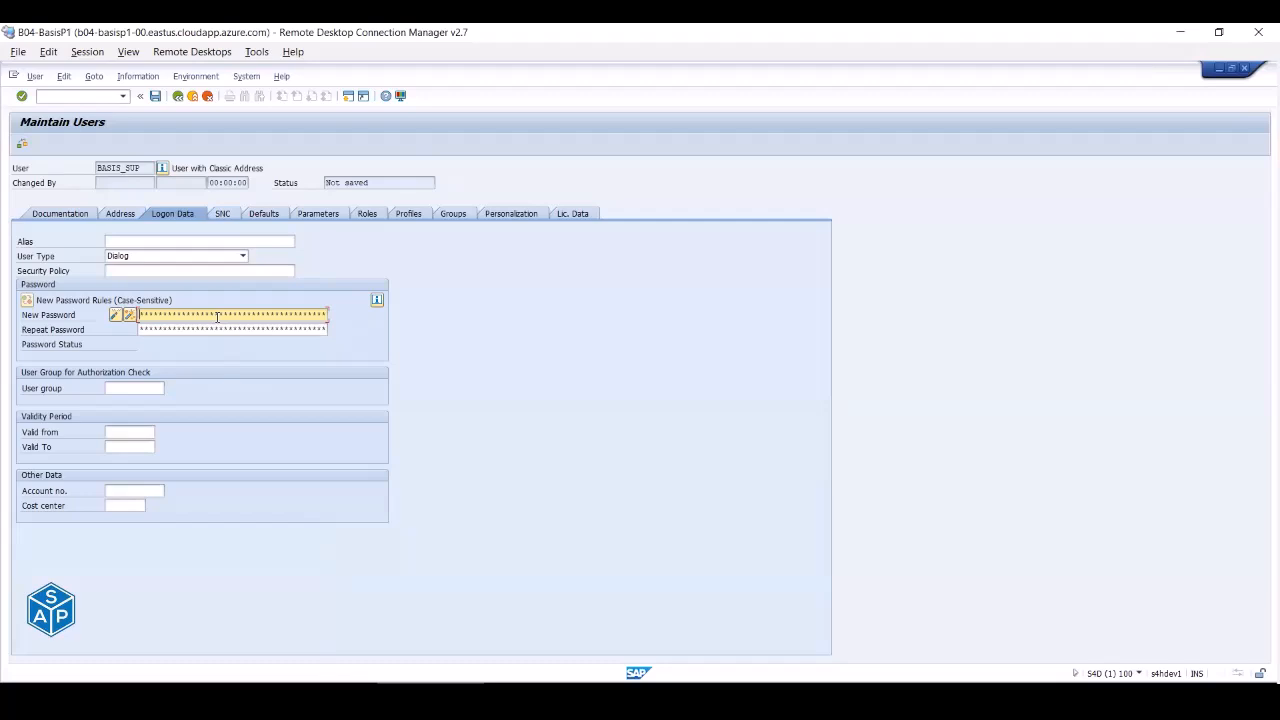
pyautogui.press('Tab')
pyautogui.hotkey('ctrl', 'v')
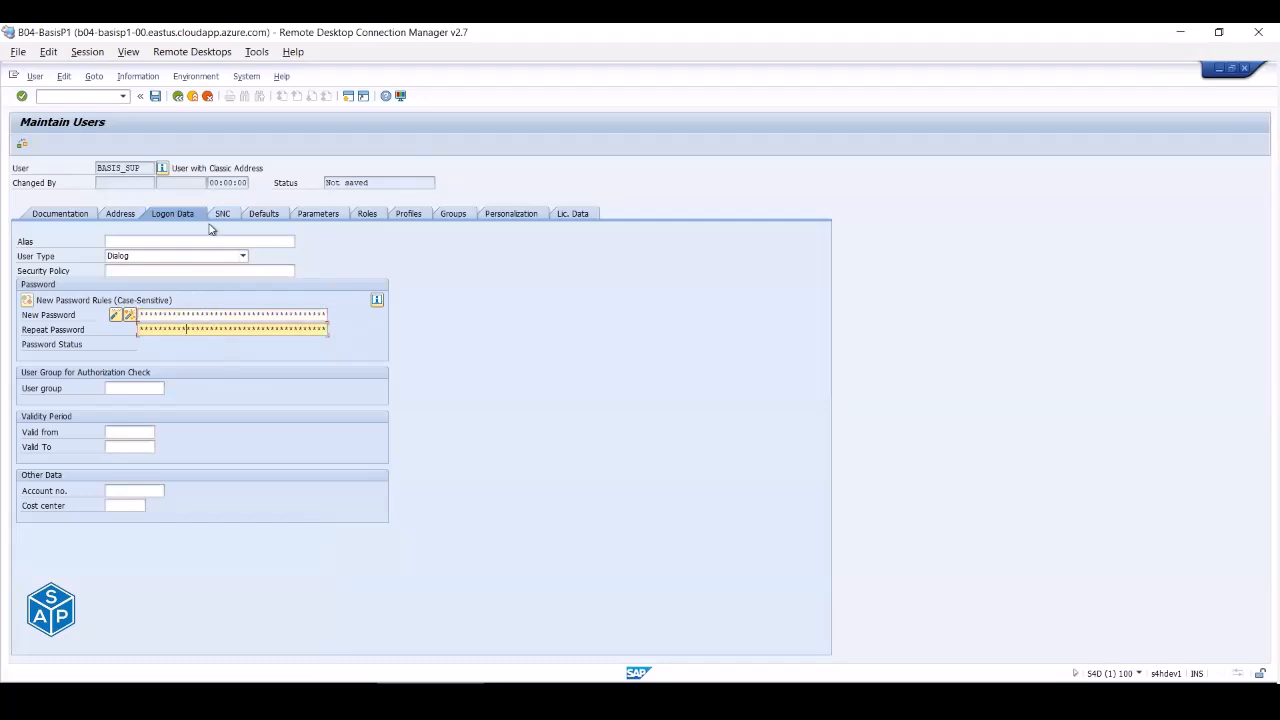
# - Review the SNC, Defaults, Parameters, Roles and Profiles tabs, then save user BASIS_SUP
pyautogui.click(221, 217)
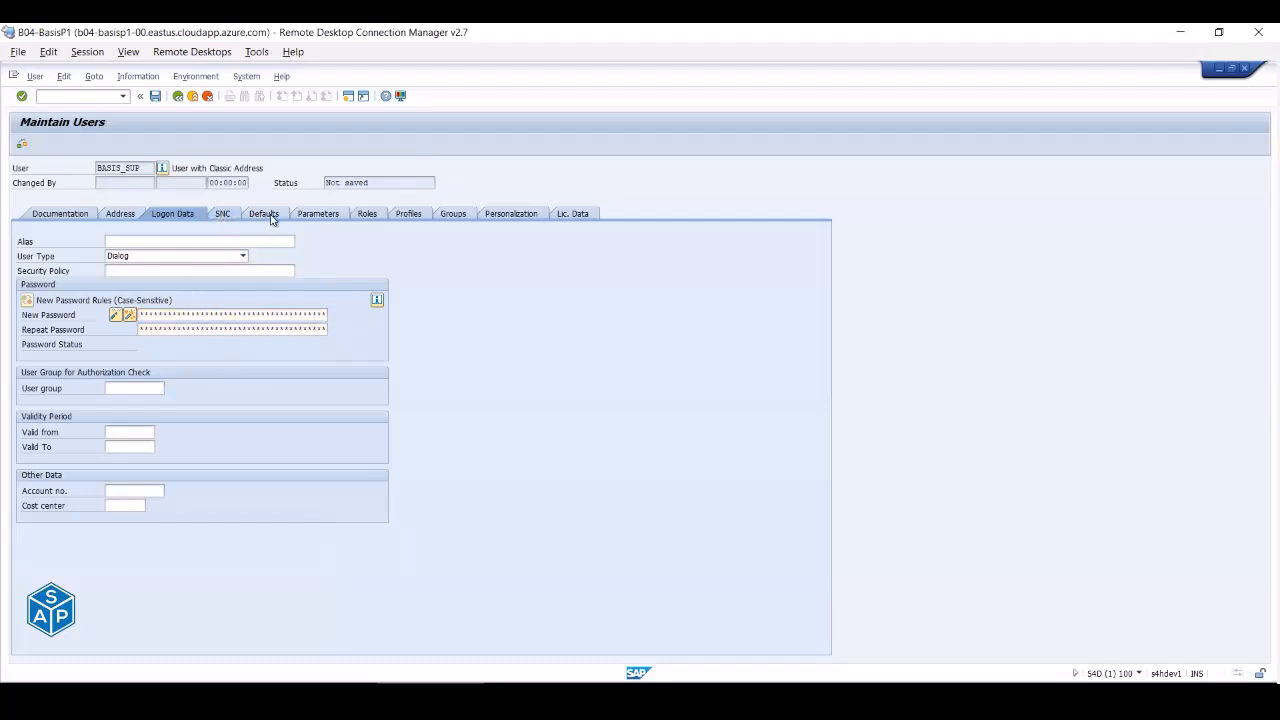
pyautogui.click(272, 217)
pyautogui.click(319, 215)
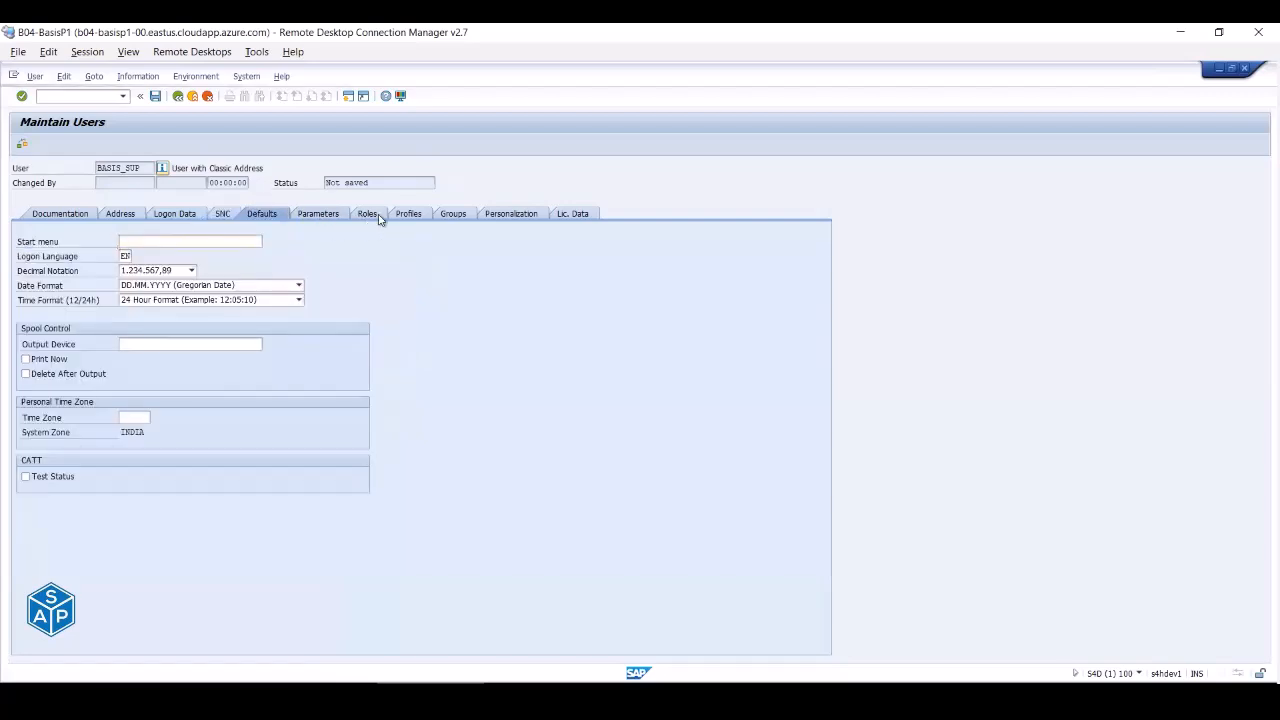
pyautogui.click(370, 216)
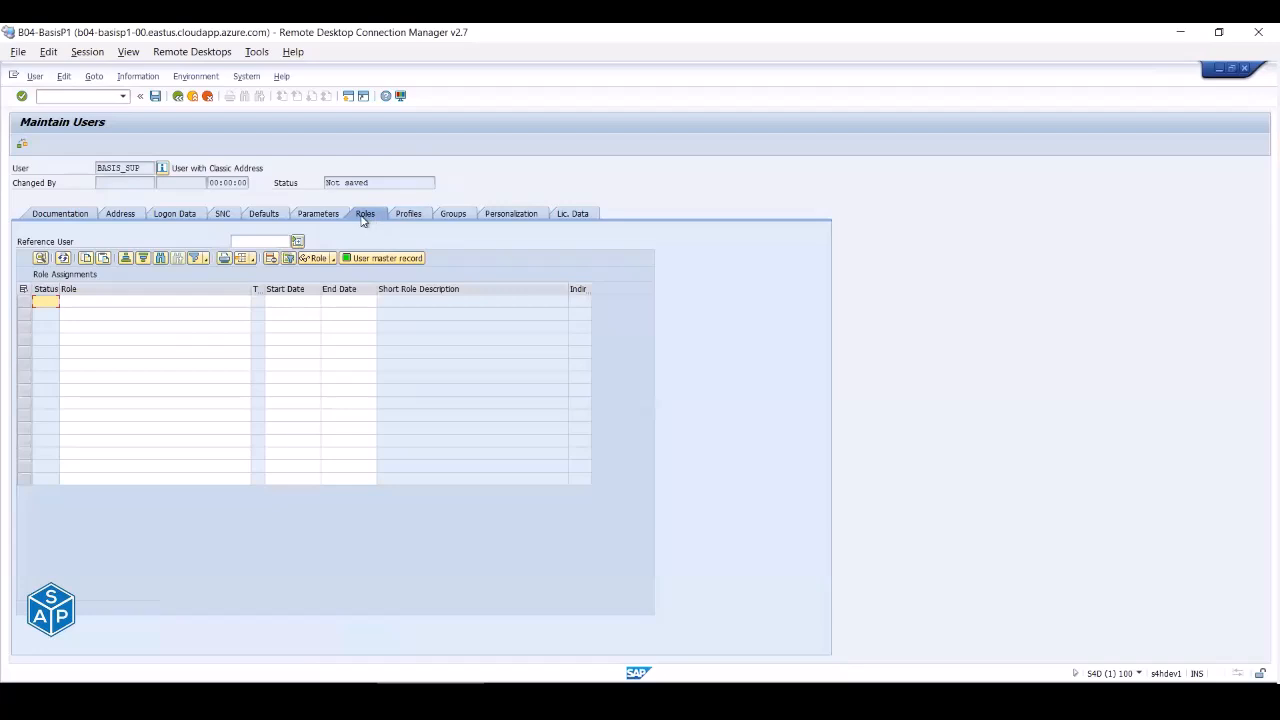
pyautogui.click(404, 216)
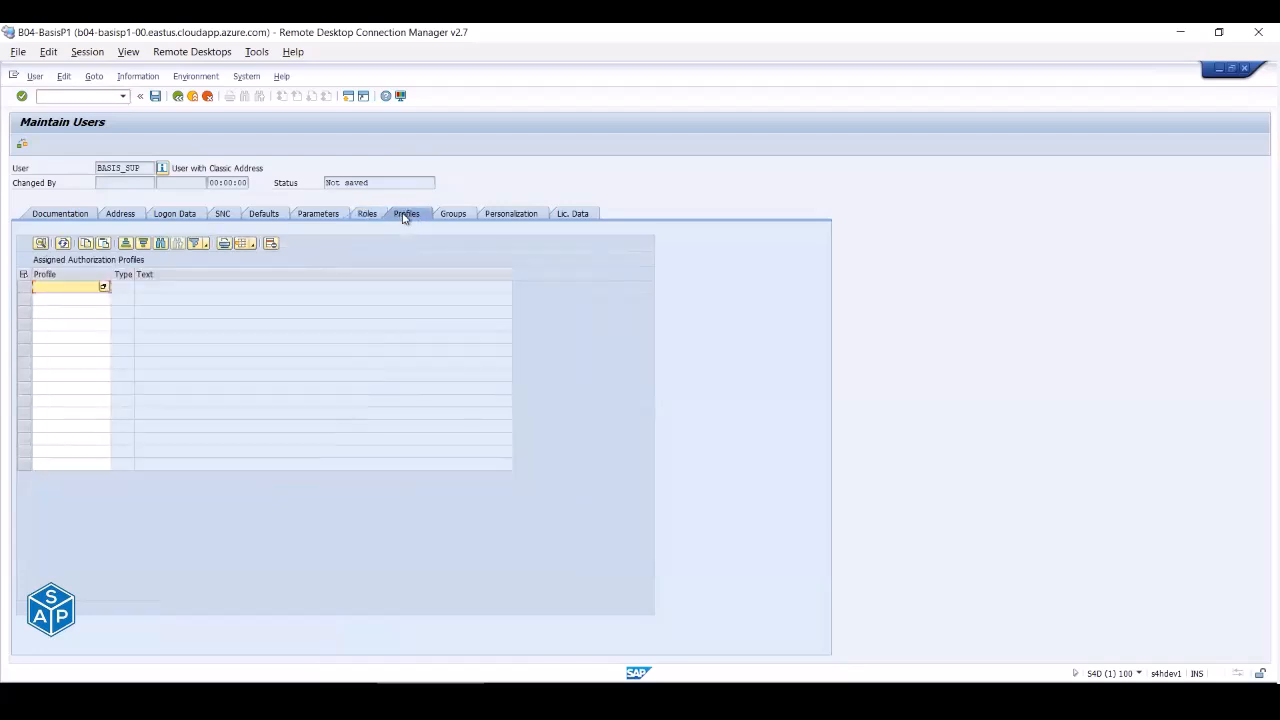
pyautogui.click(370, 215)
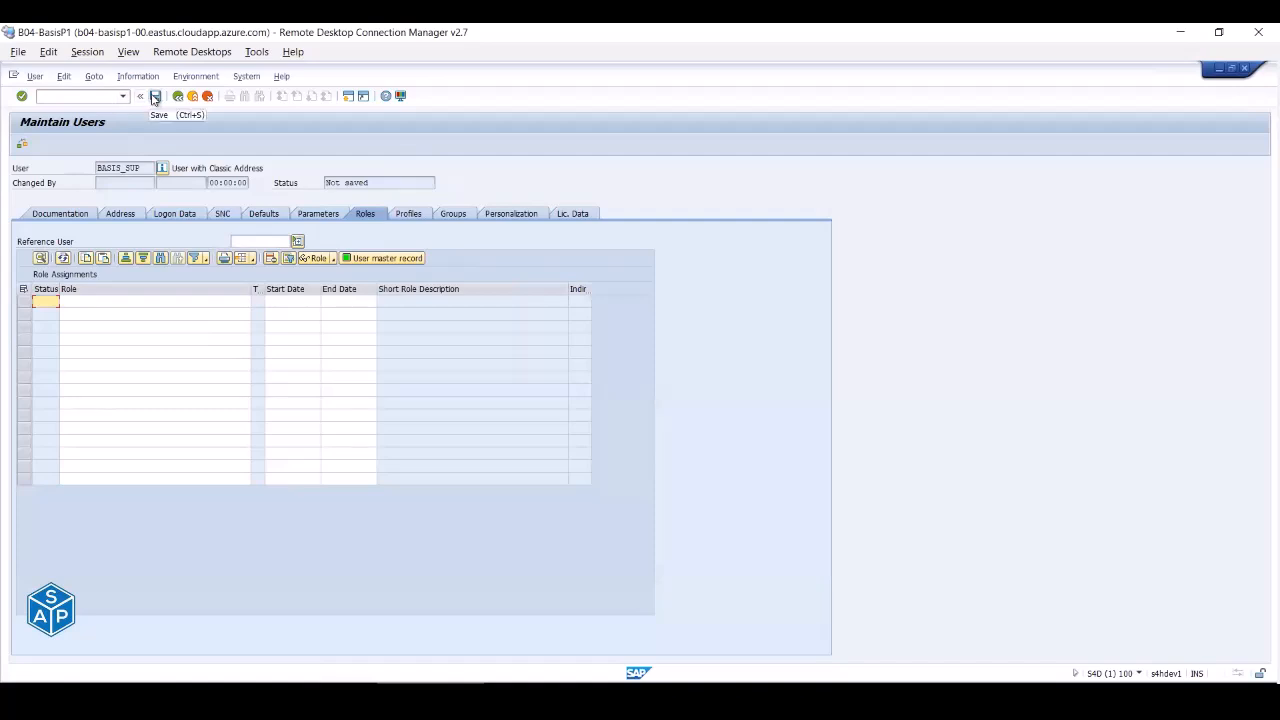
pyautogui.click(155, 97)
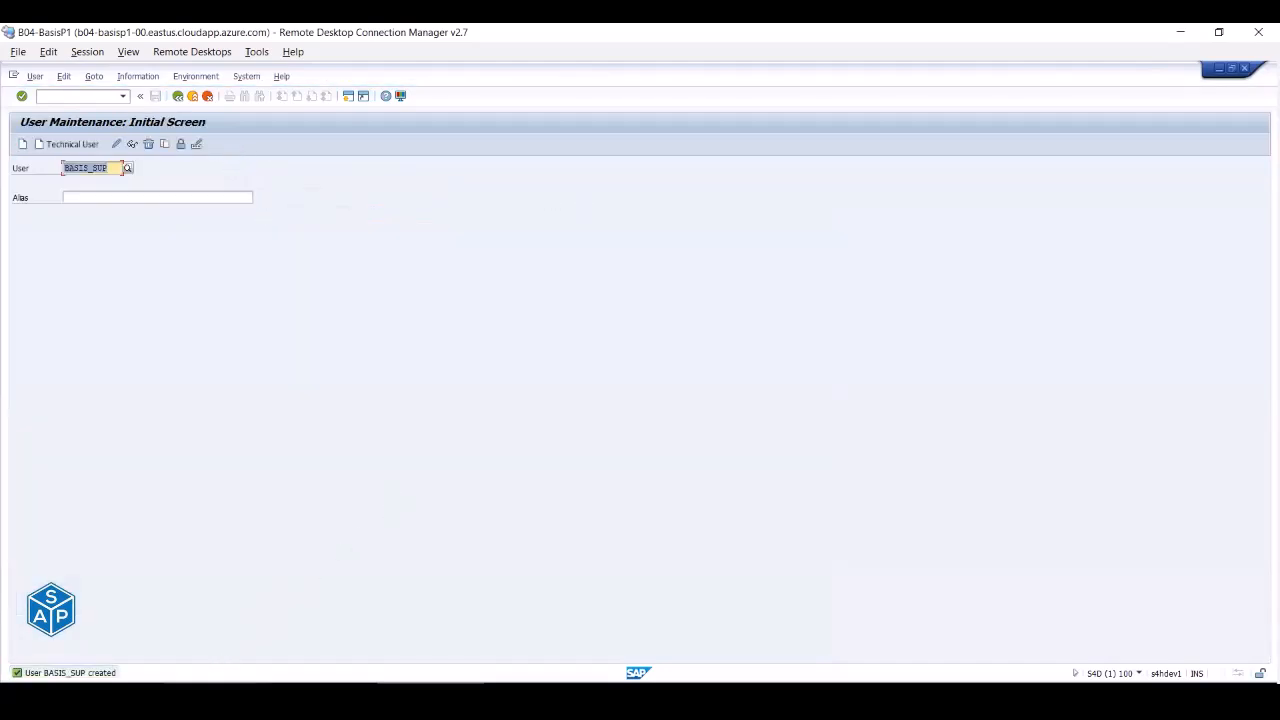
# - Log on to the S/4HANA 2020 (PAS) system in client 100 as BASIS_SUP
pyautogui.click(326, 696)
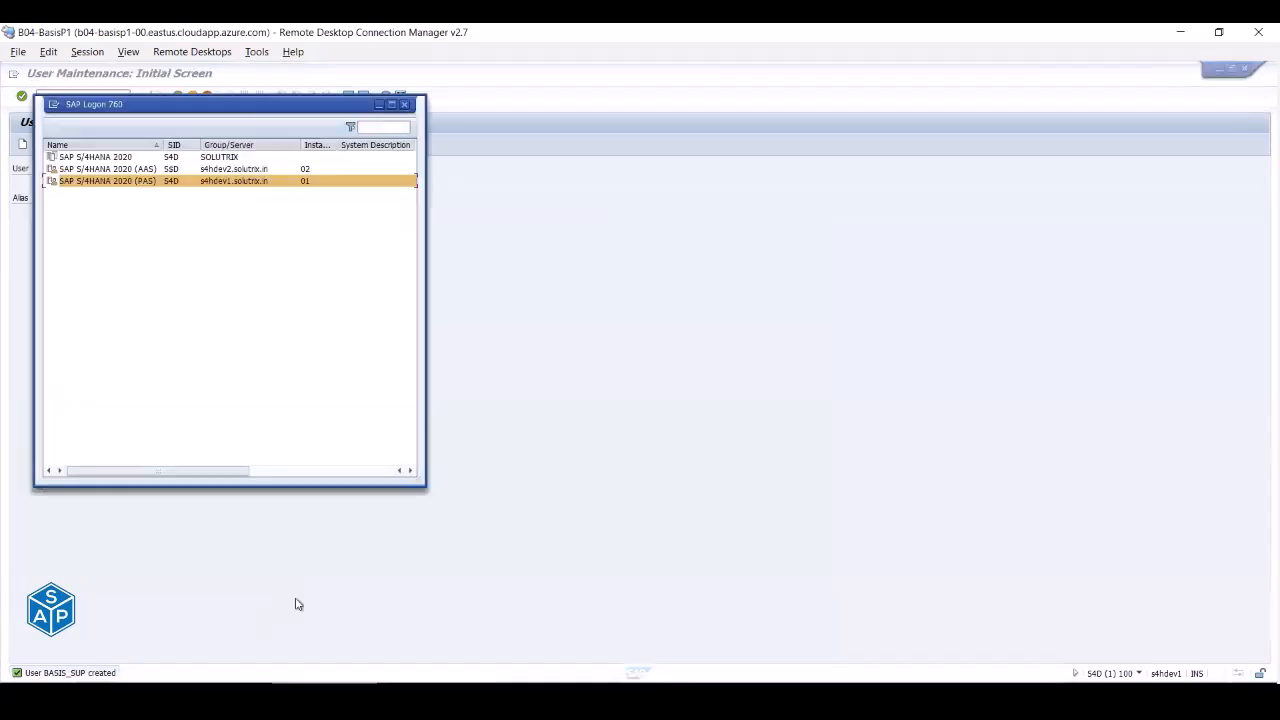
pyautogui.doubleClick(128, 181)
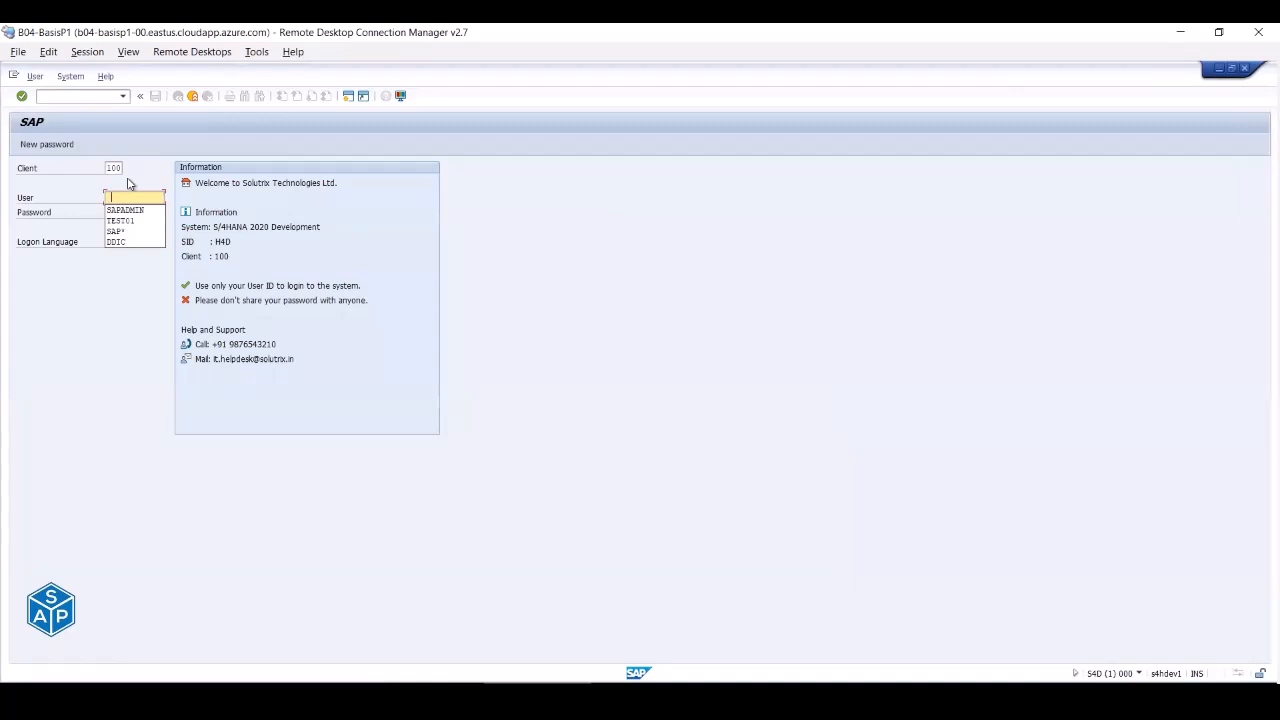
pyautogui.write('B')
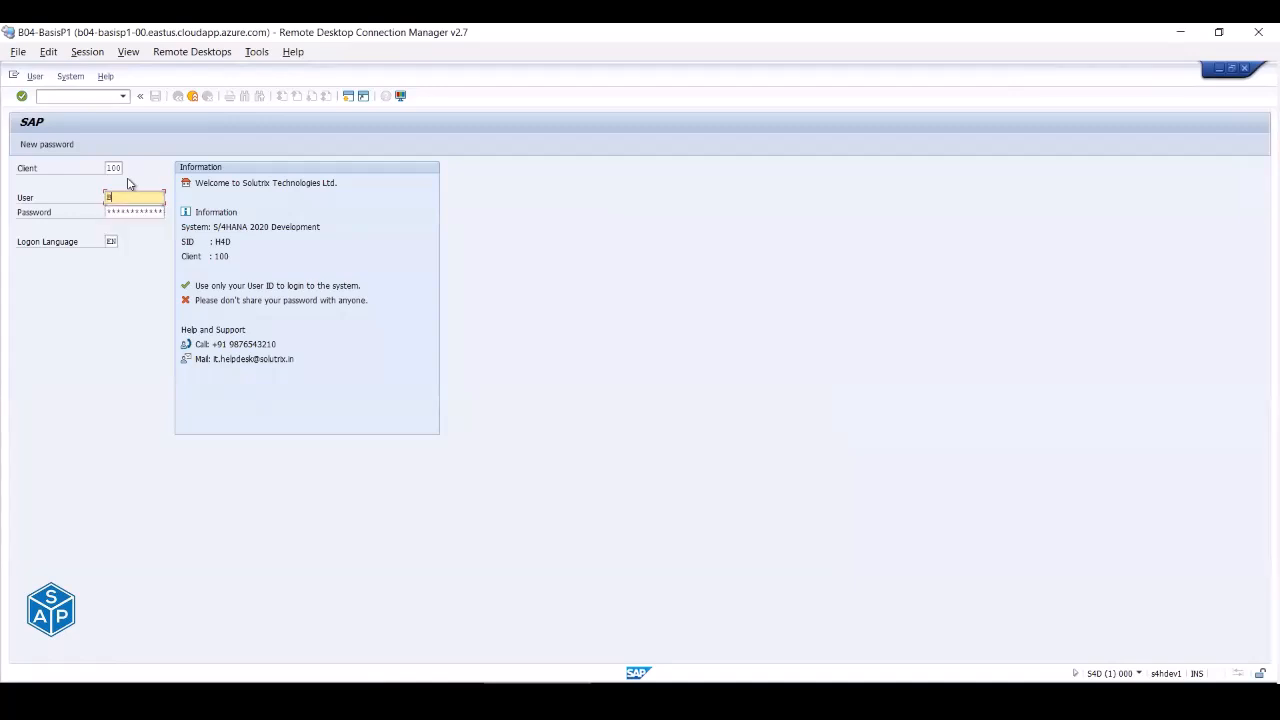
pyautogui.write('ASIS_SUH')
pyautogui.press('Tab')
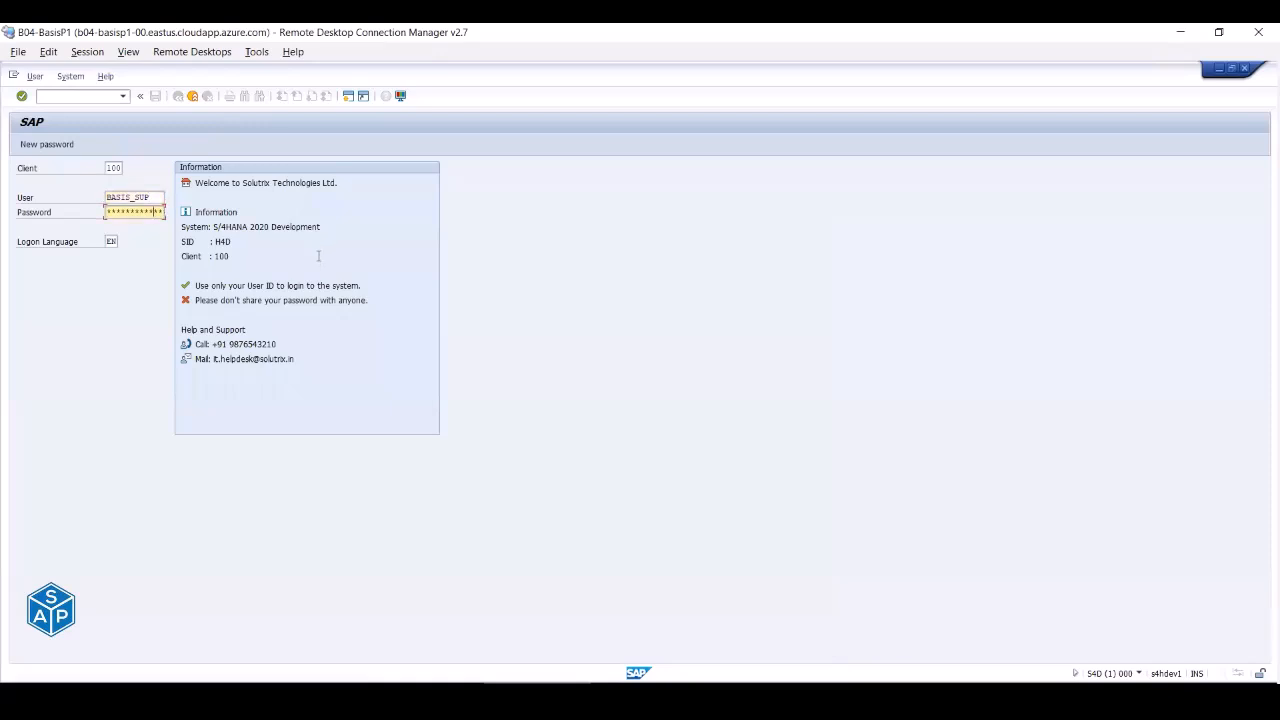
pyautogui.press('Return')
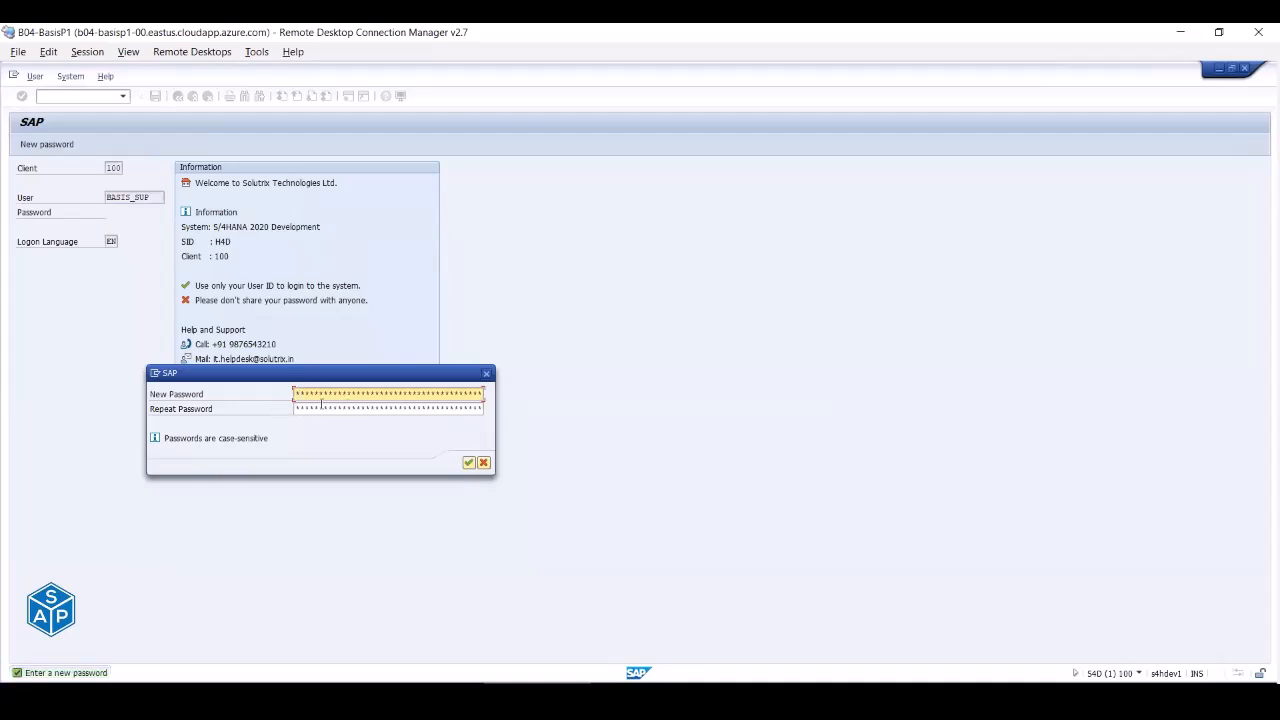
# - Prepare the new password in the Windows Run box and copy it
pyautogui.press('super+r')
pyautogui.write('psswor')
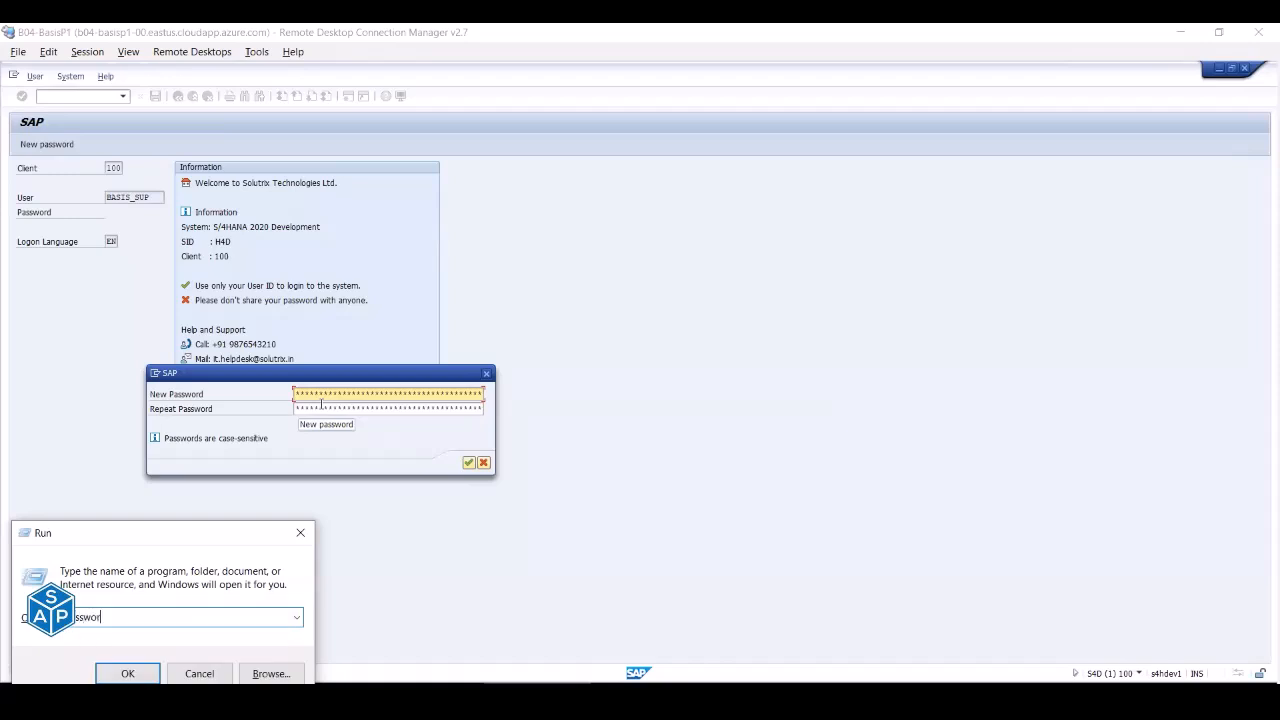
pyautogui.write('d123')
pyautogui.hotkey('ctrl', 'a')
pyautogui.press('Escape')
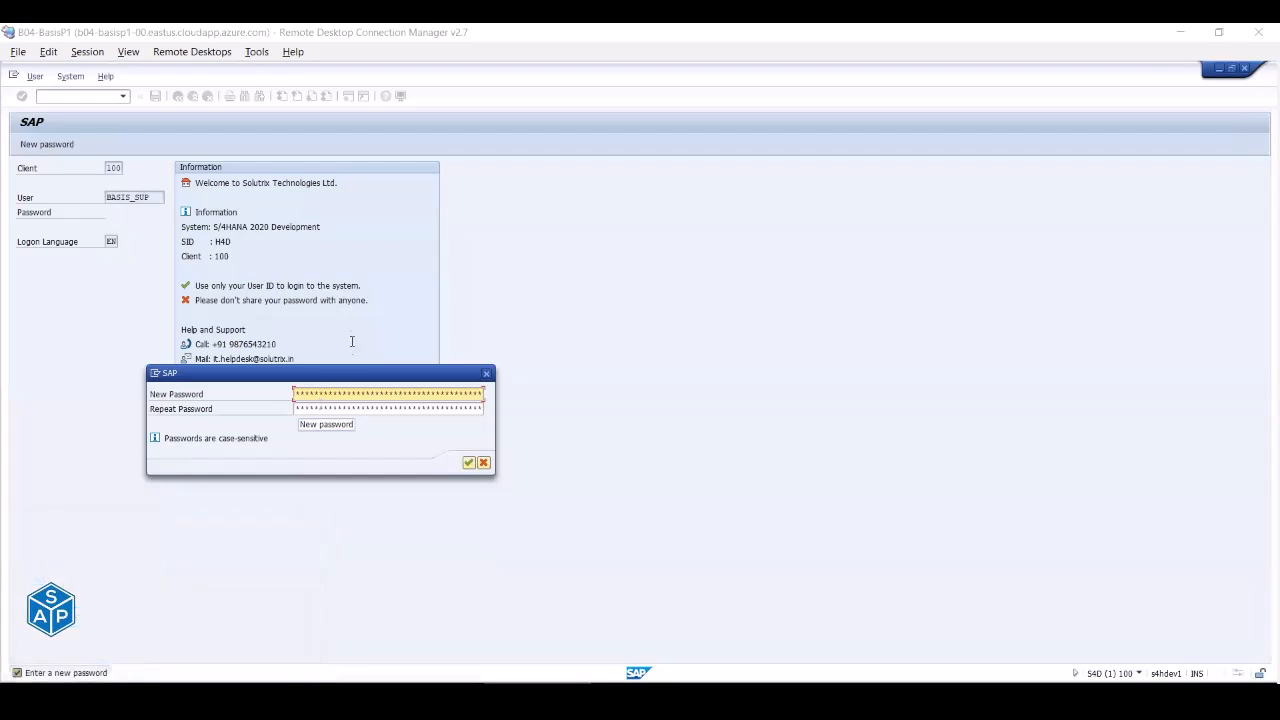
# - Enter the new password in both fields, confirm, and dismiss the copyright notice
pyautogui.click(340, 374)
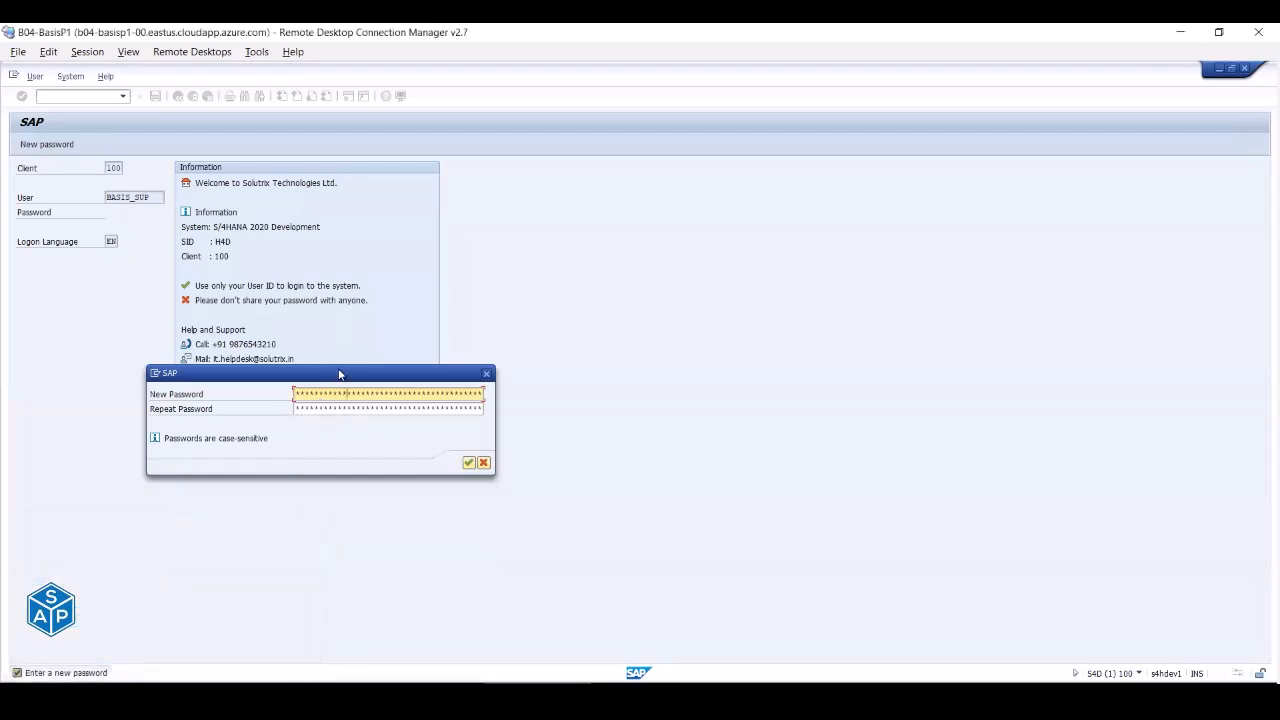
pyautogui.press('Tab')
pyautogui.click(468, 462)
pyautogui.click(367, 462)
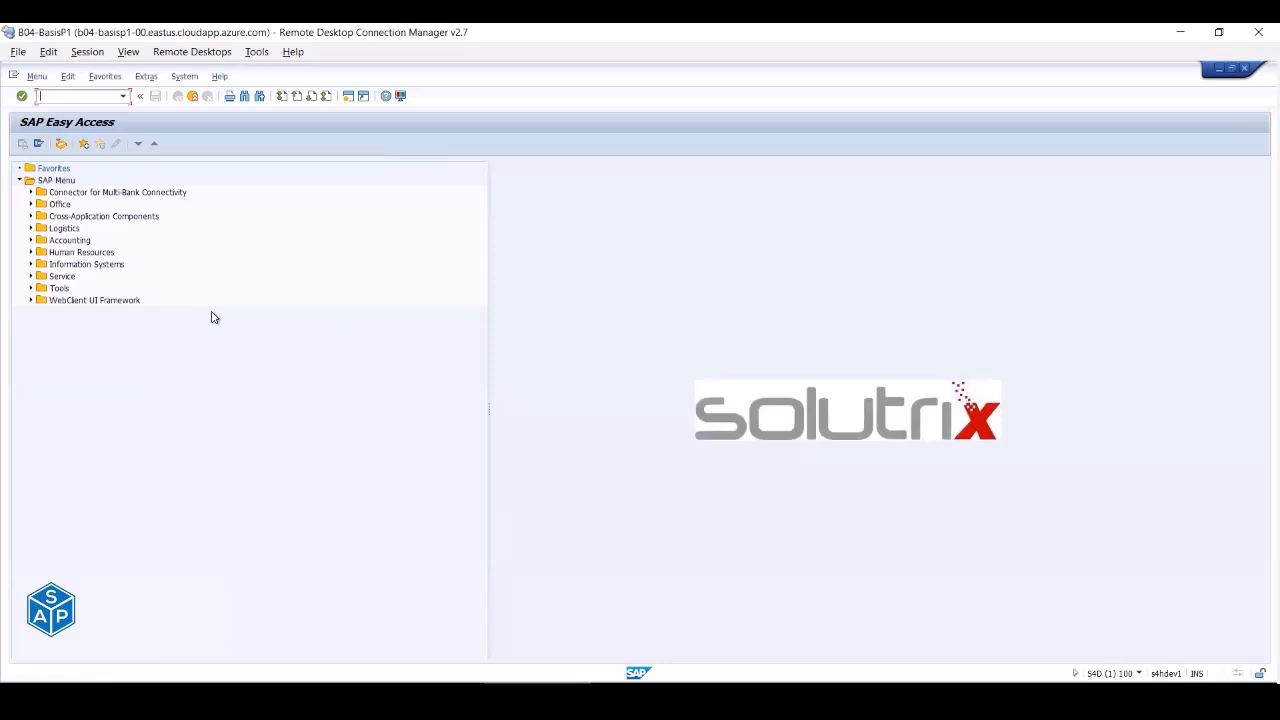
# - As BASIS_SUP, try SU01, System > Own Jobs and Own Spool Requests, then run SU53
pyautogui.write('su01')
pyautogui.press('Return')
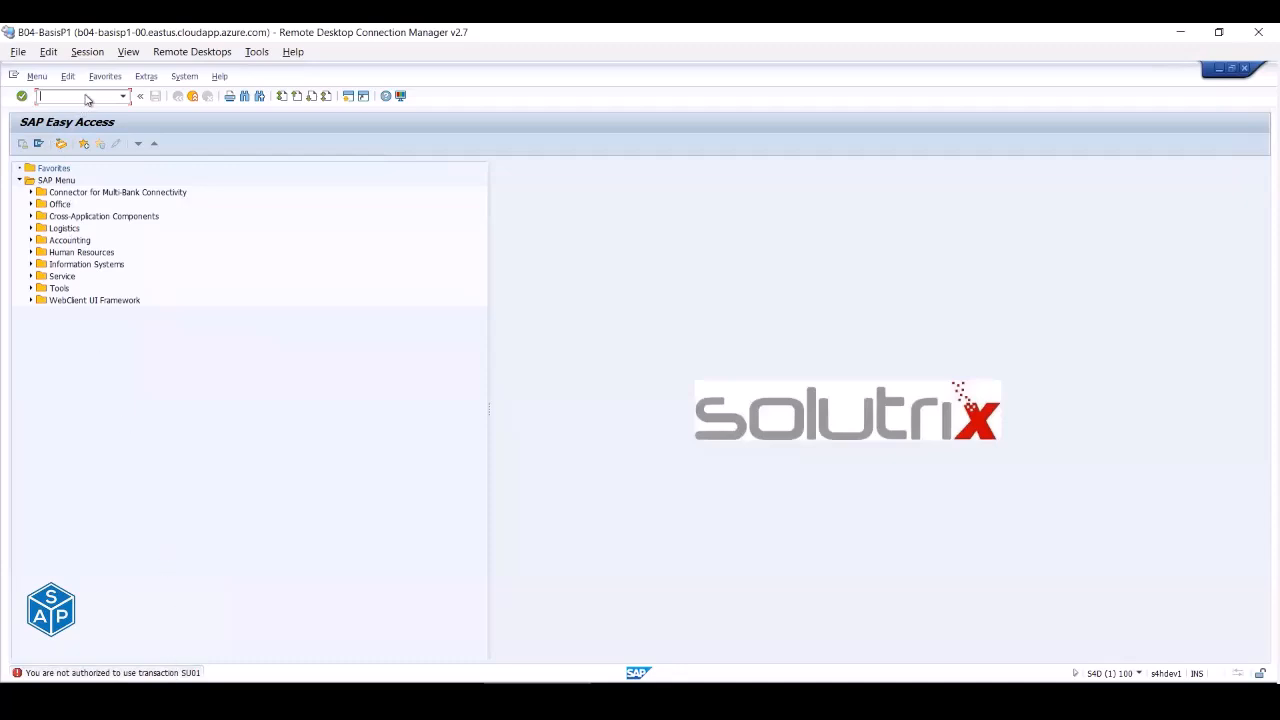
pyautogui.click(184, 77)
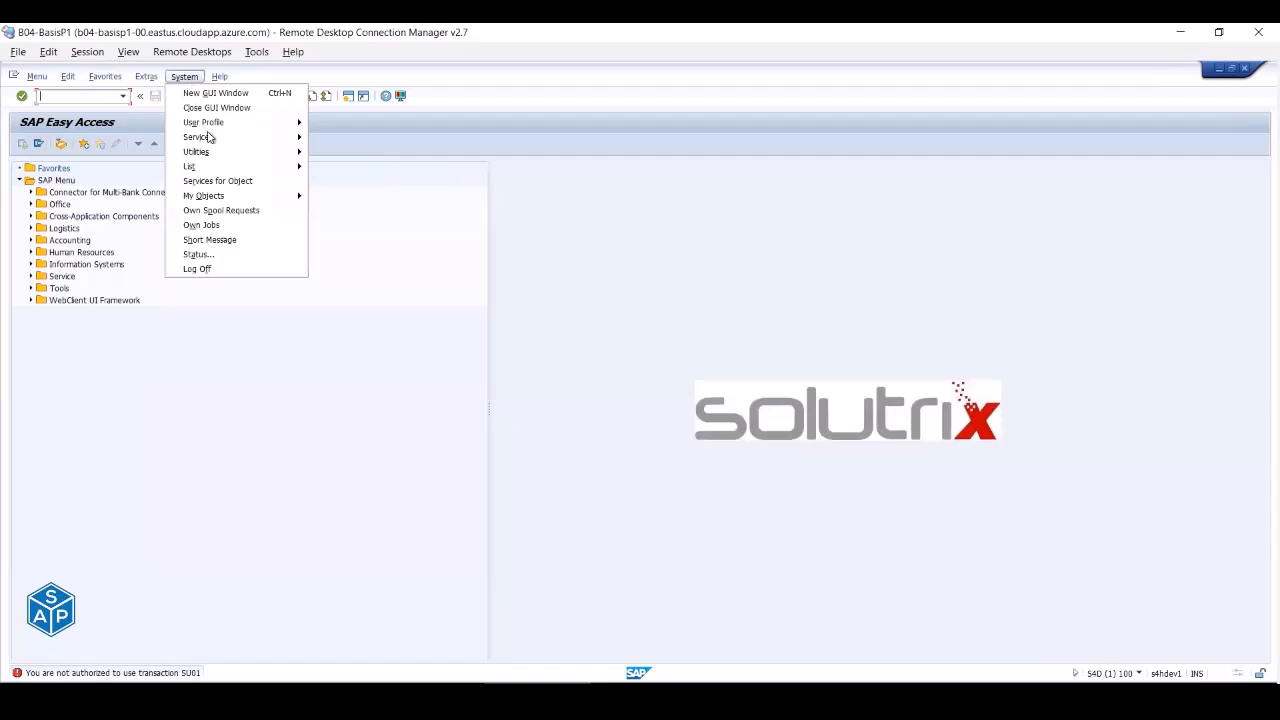
pyautogui.click(219, 227)
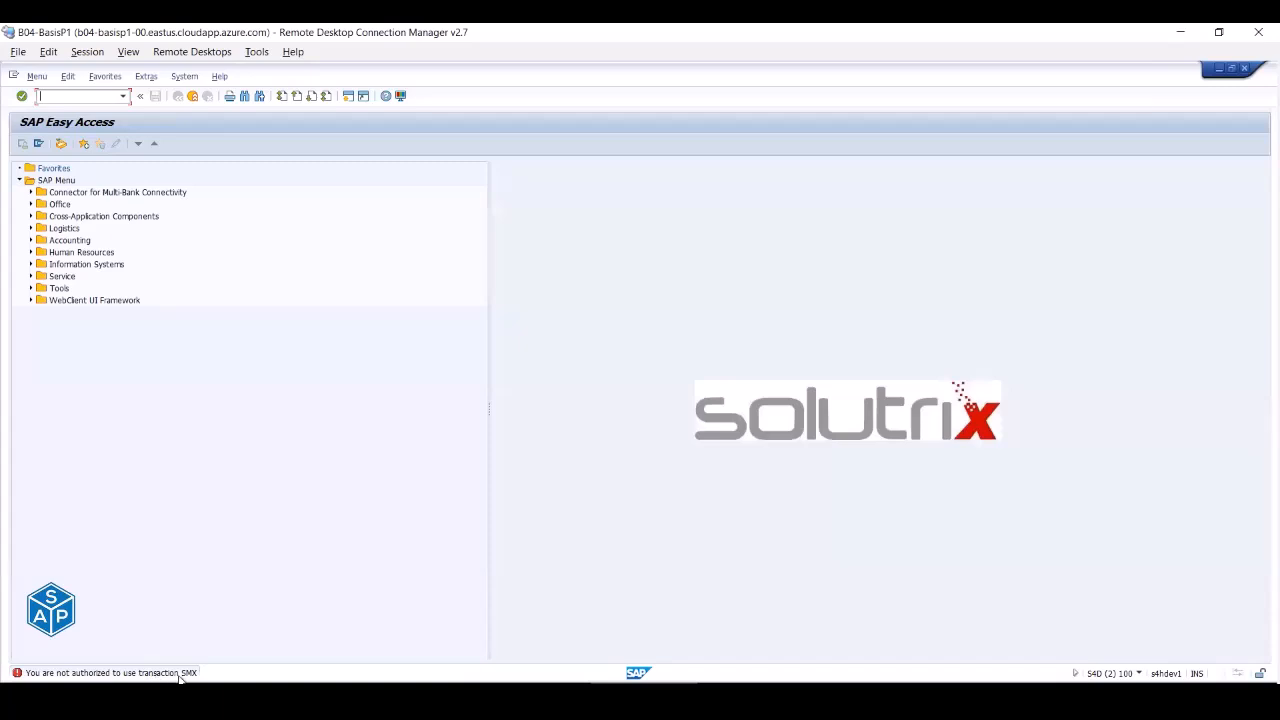
pyautogui.click(184, 77)
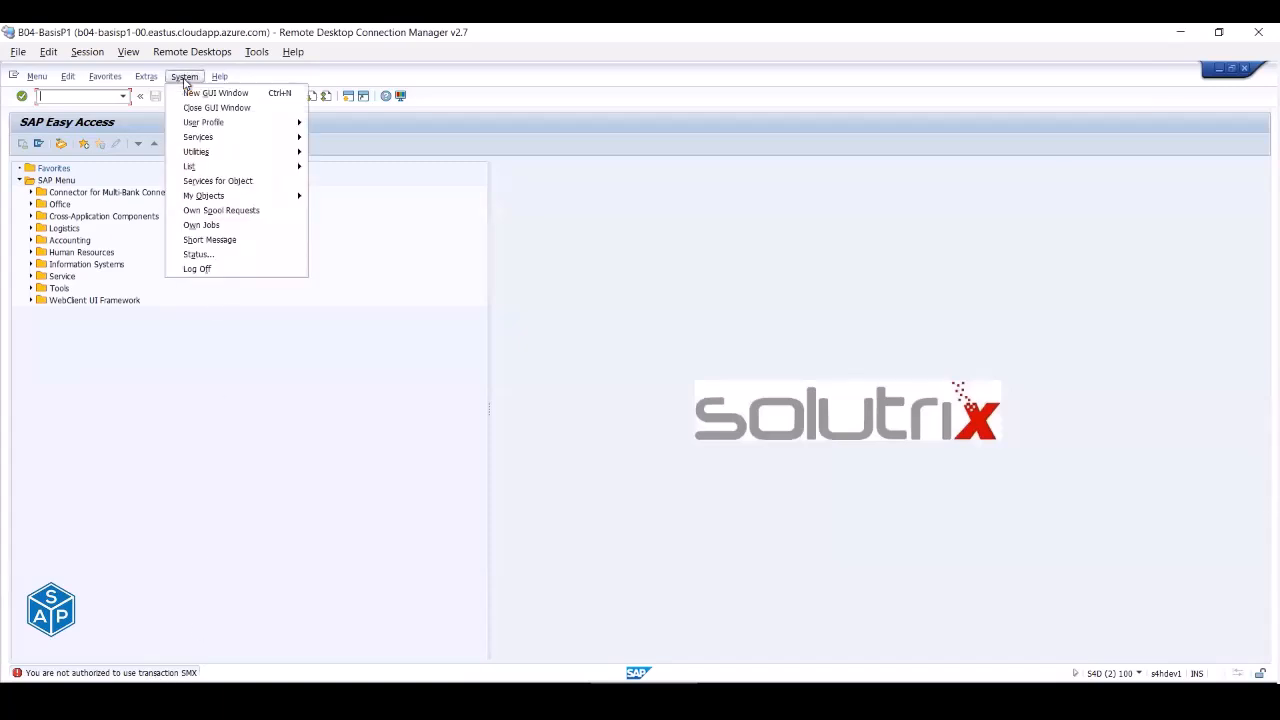
pyautogui.click(211, 212)
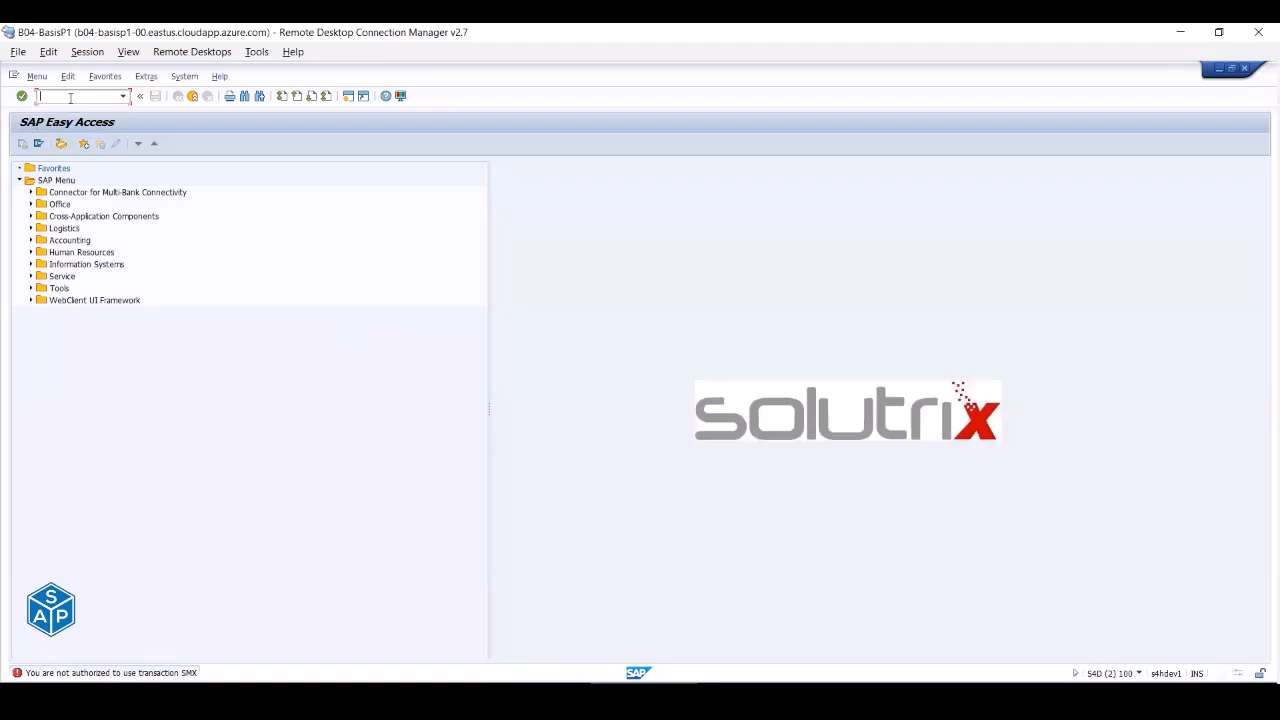
pyautogui.write('su53')
pyautogui.press('Return')
# - Check the system information of the open SAP sessions, switching between them
pyautogui.click(1144, 676)
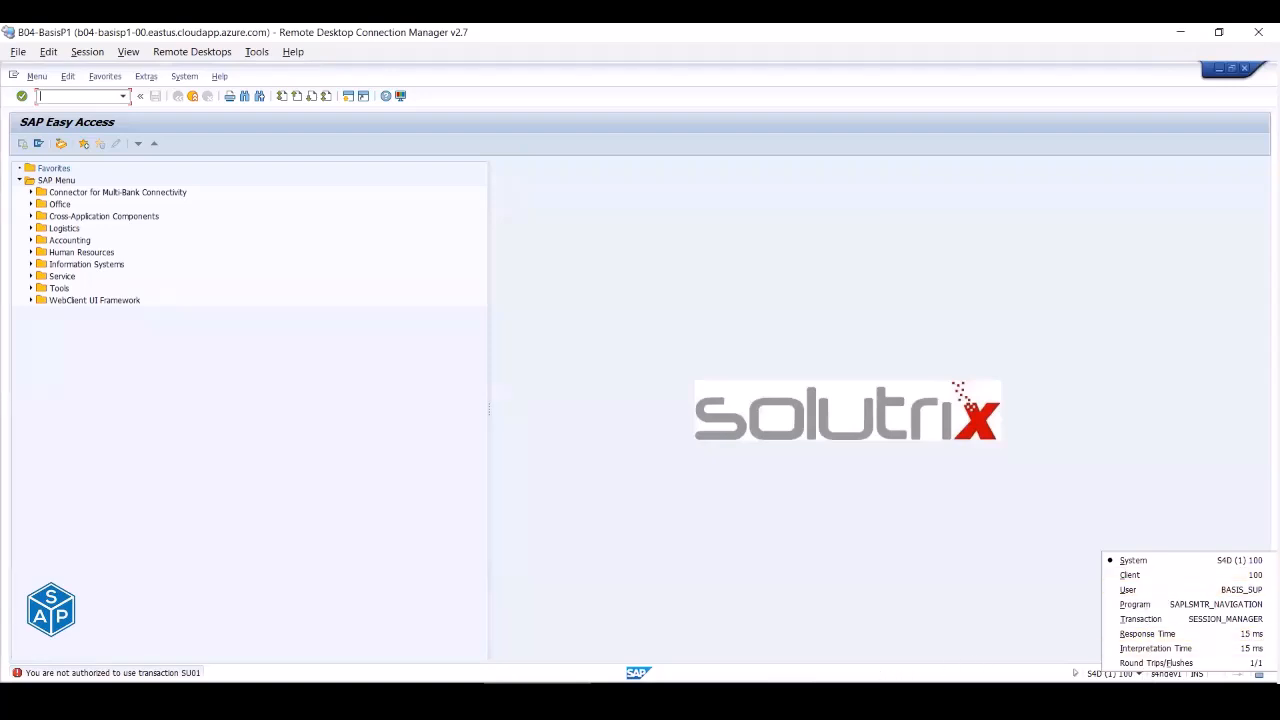
pyautogui.click(800, 702)
pyautogui.click(724, 702)
pyautogui.click(644, 702)
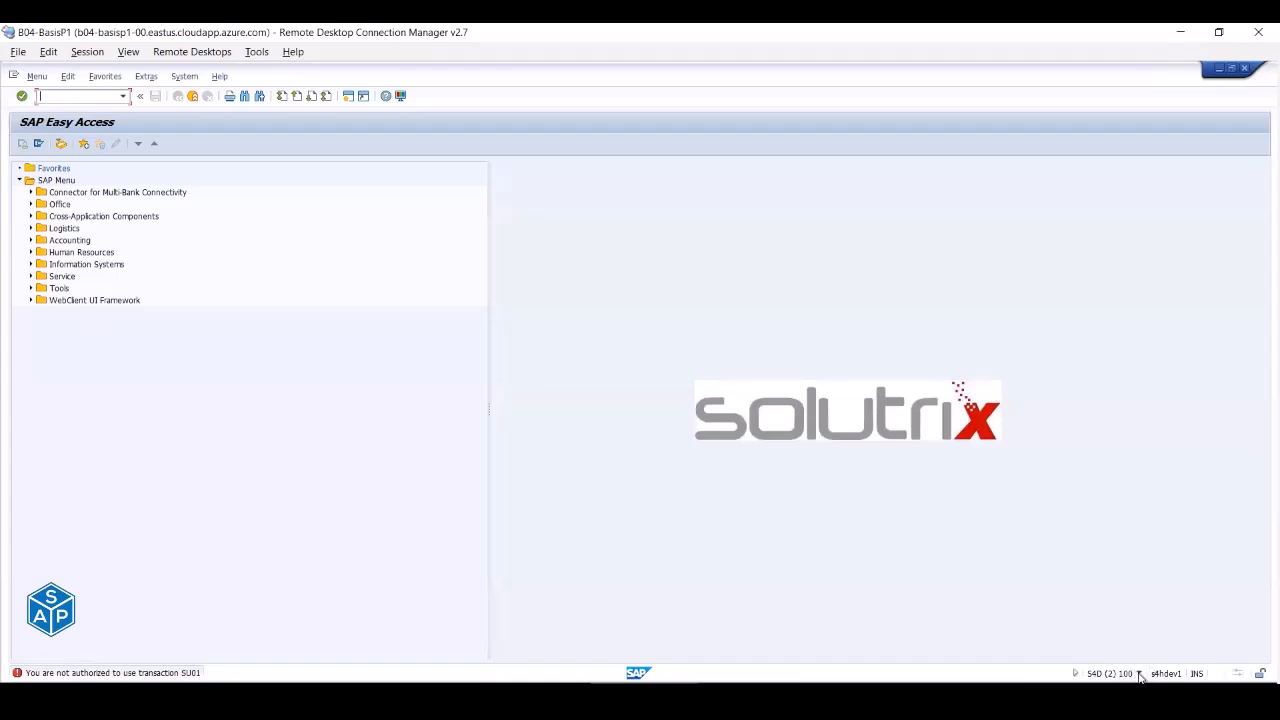
pyautogui.click(1137, 675)
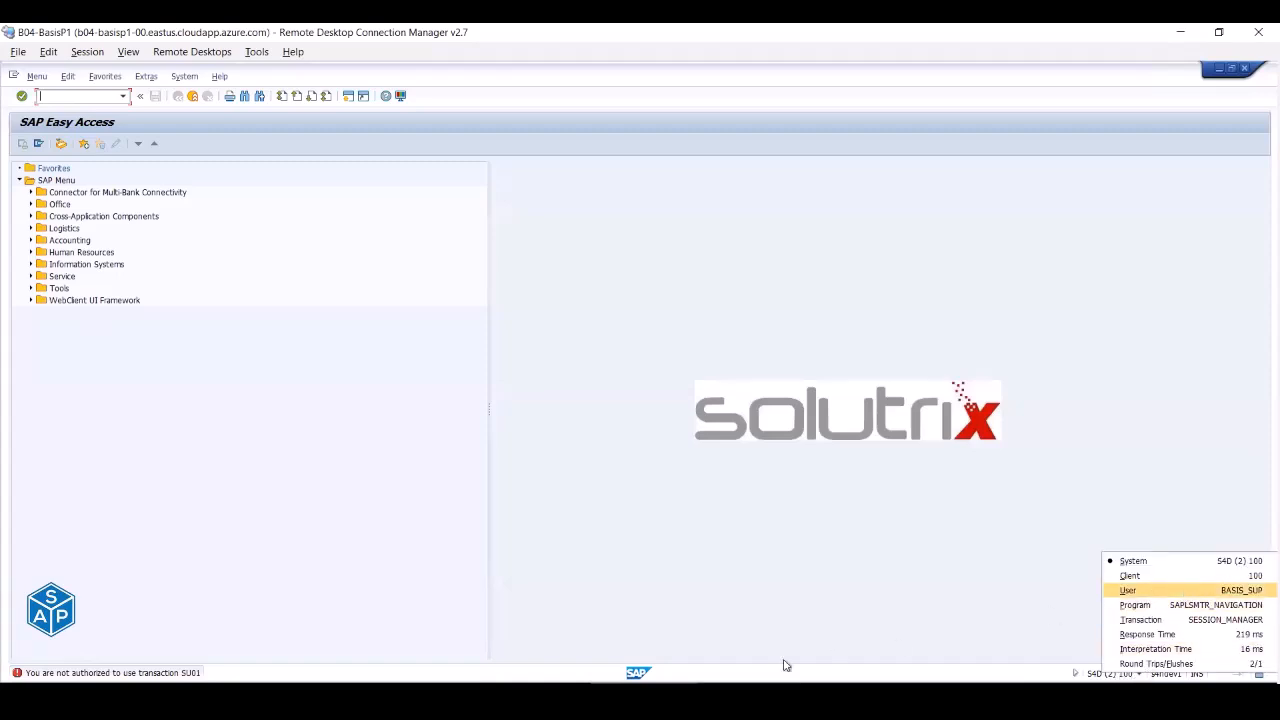
# - Return to the User Maintenance window and close the extra Easy Access session
pyautogui.moveTo(540, 700)
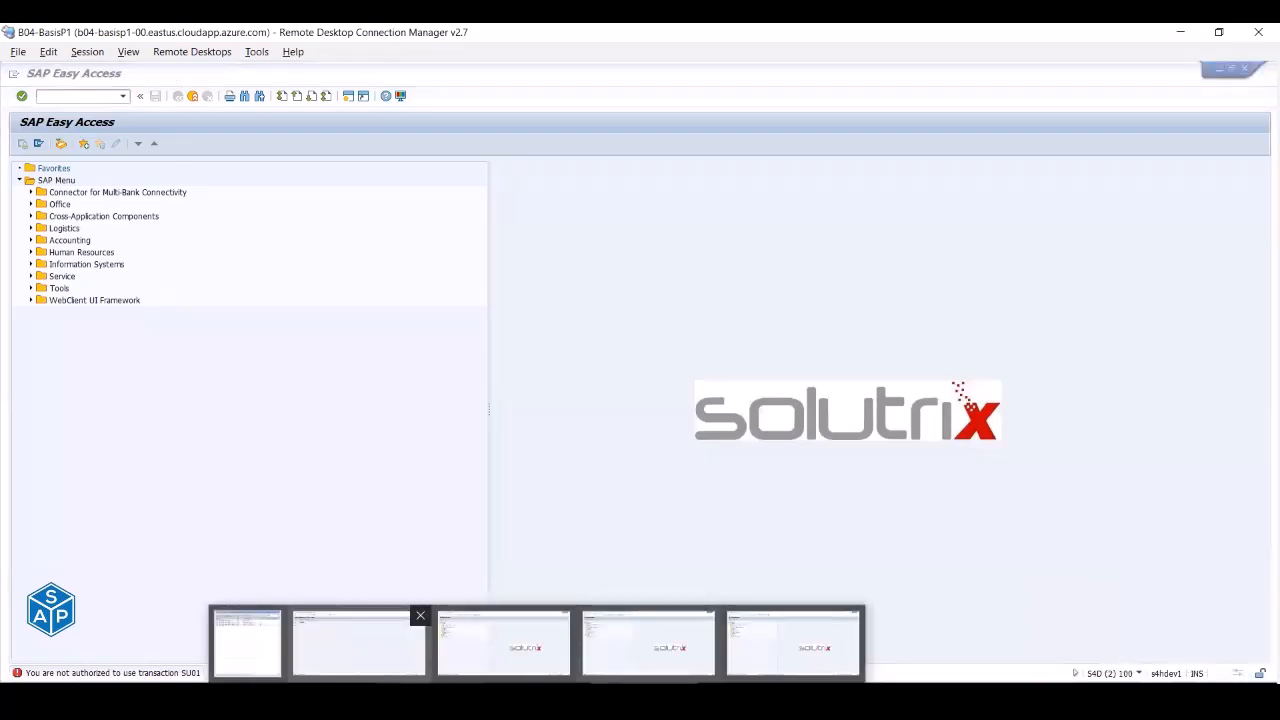
pyautogui.click(357, 643)
pyautogui.click(752, 698)
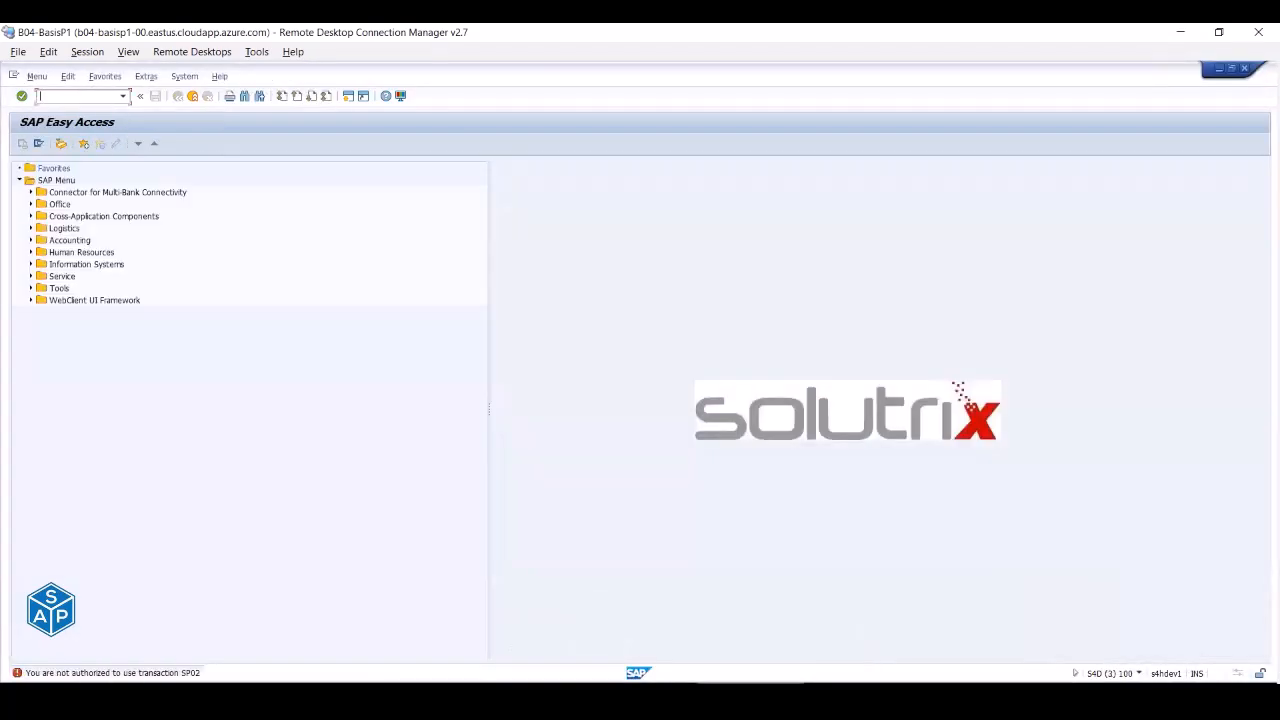
pyautogui.click(192, 96)
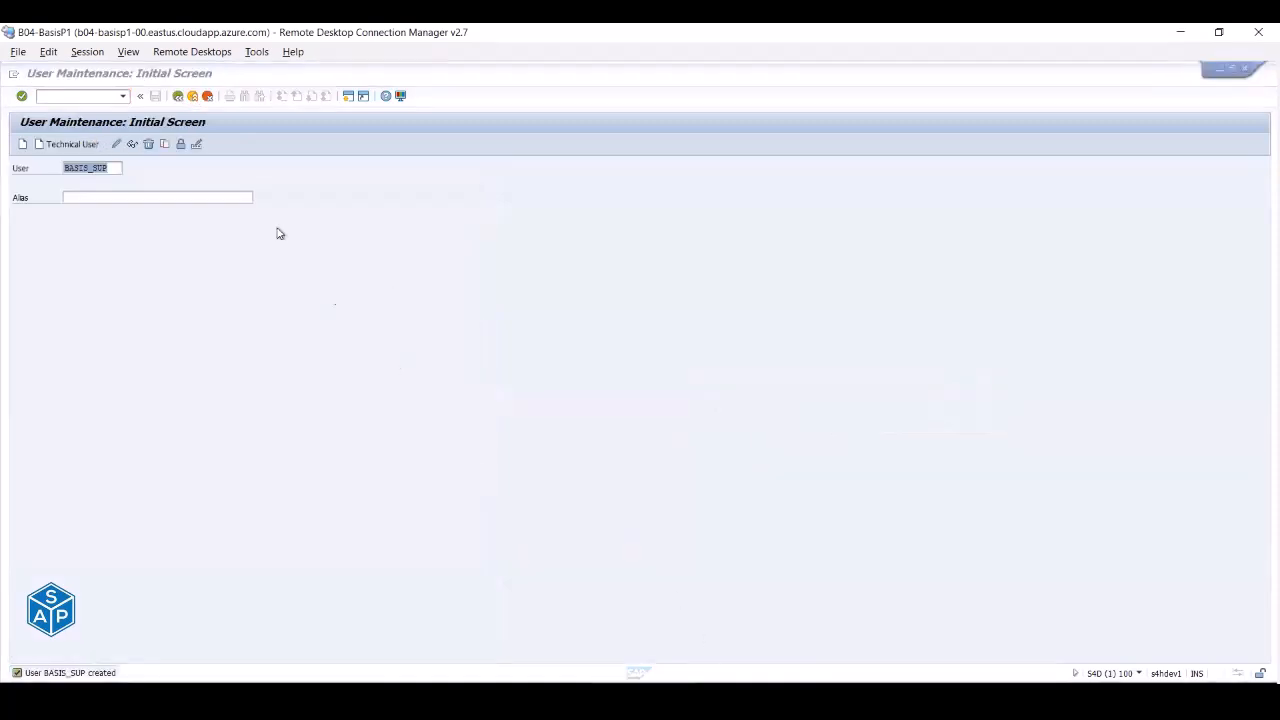
# - Close the two leftover sessions and enter /npfcg in the command field
pyautogui.click(193, 97)
pyautogui.click(193, 96)
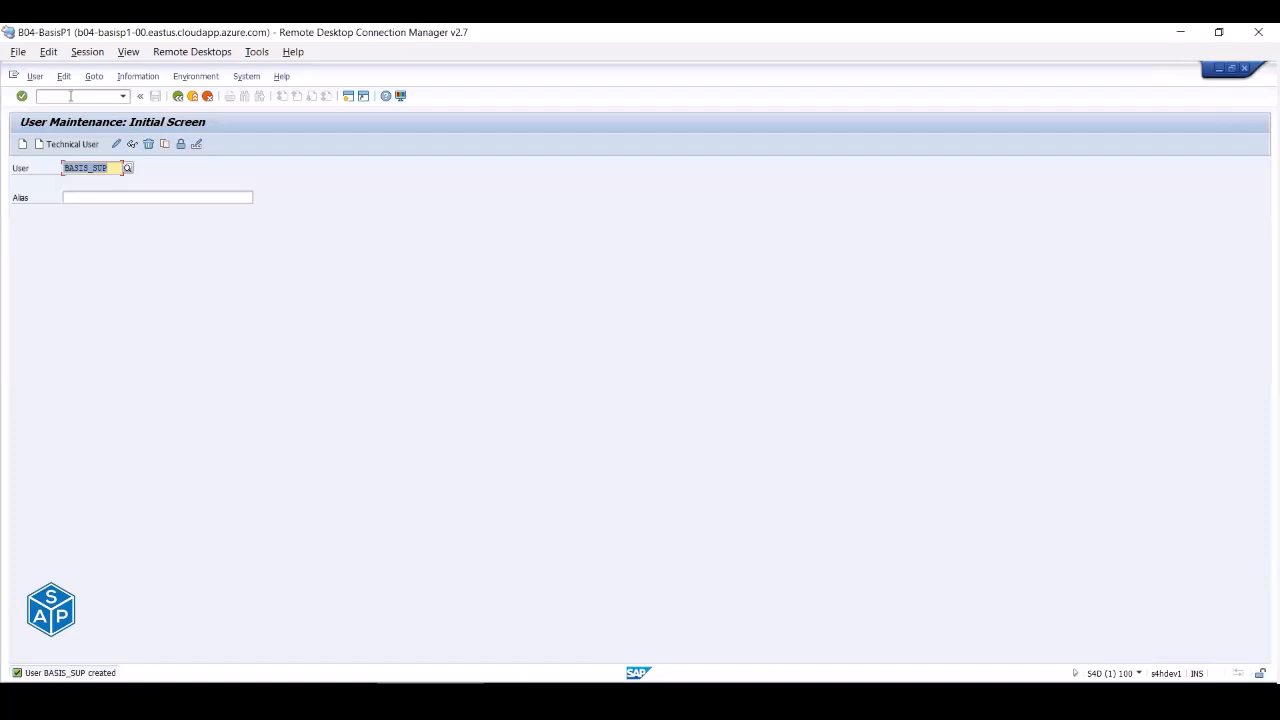
pyautogui.click(71, 96)
pyautogui.write('p')
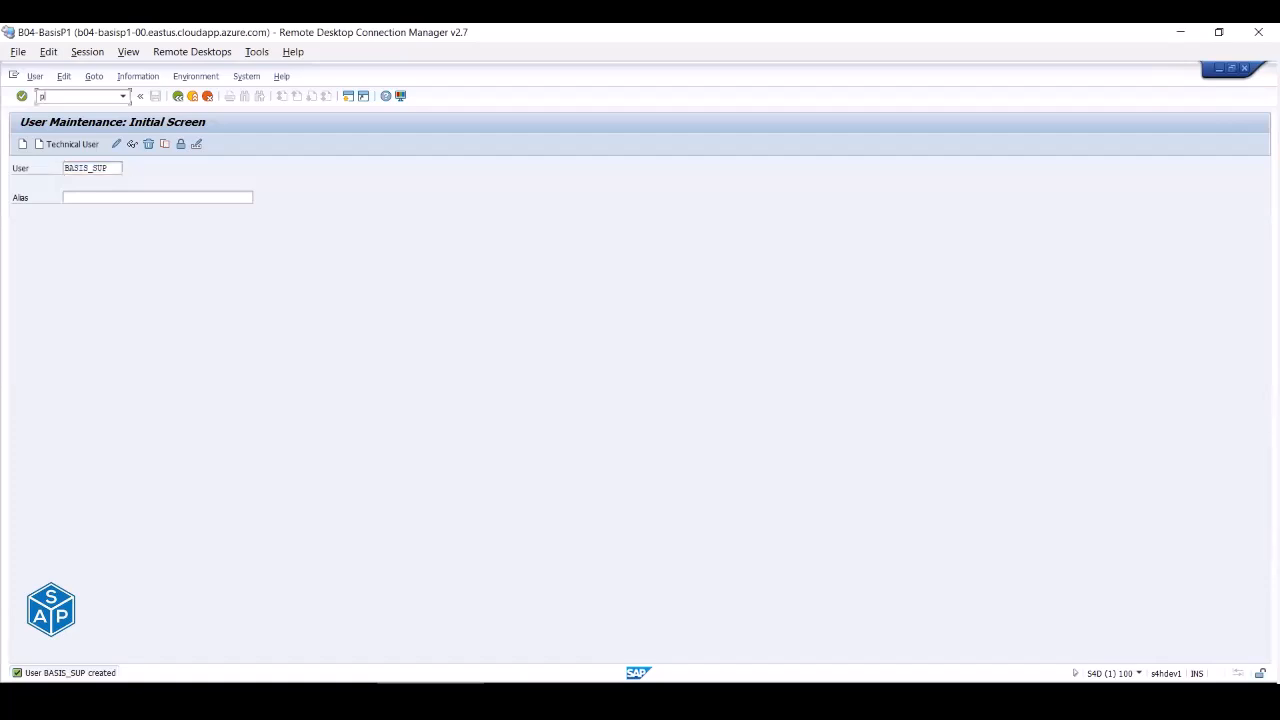
pyautogui.write('fcg')
pyautogui.write('/n')
# - Run PFCG, list available roles via F4 on Role, and expand the search criteria
pyautogui.press('Return')
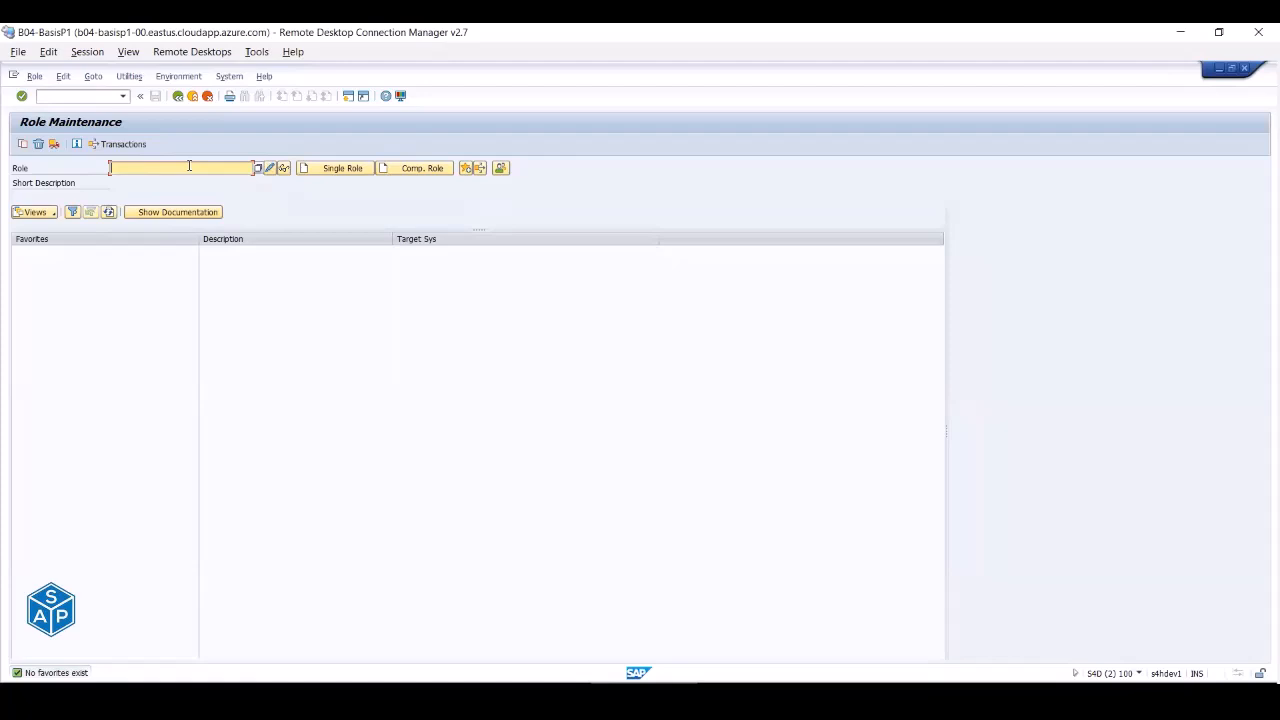
pyautogui.press('F4')
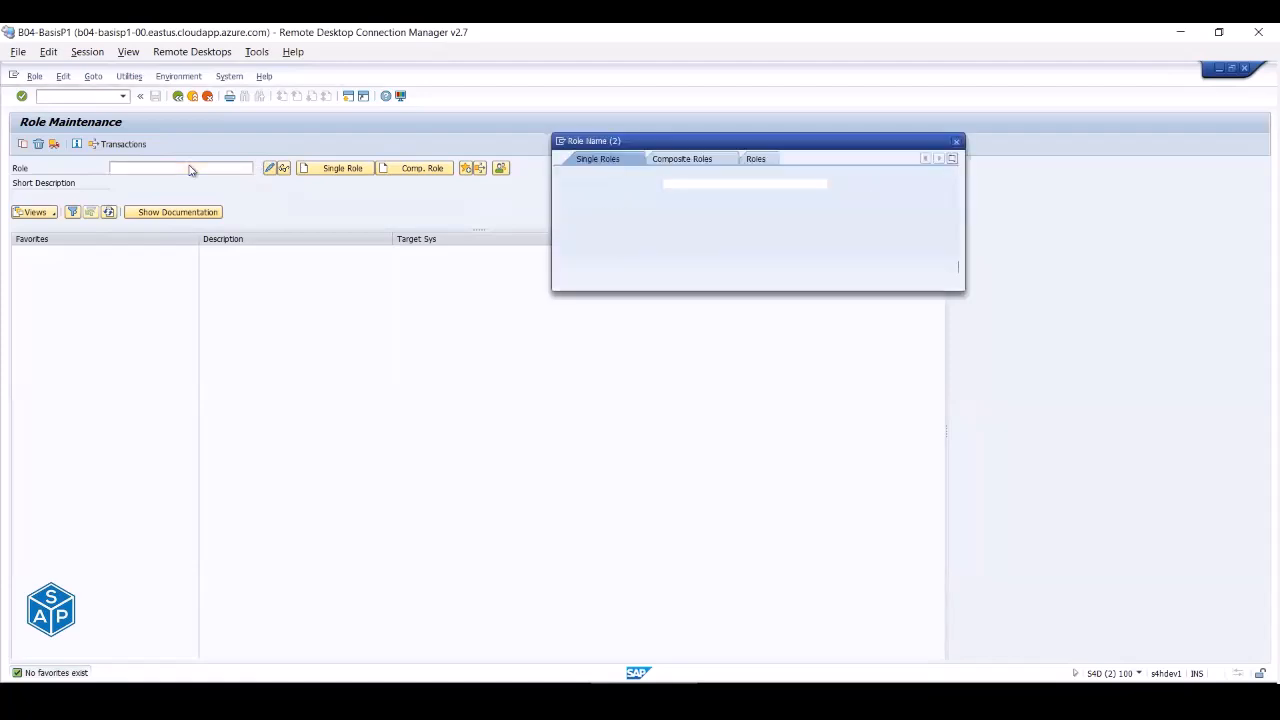
pyautogui.press('Return')
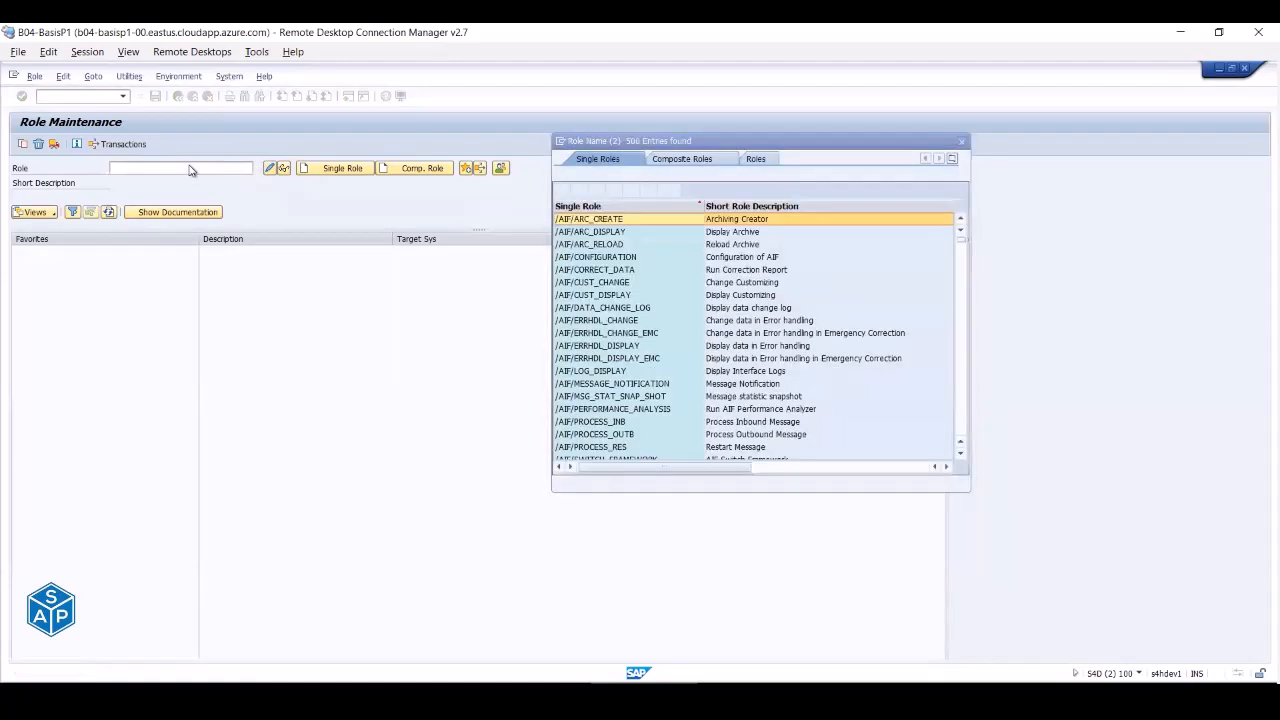
pyautogui.scroll(-4, 733, 246)
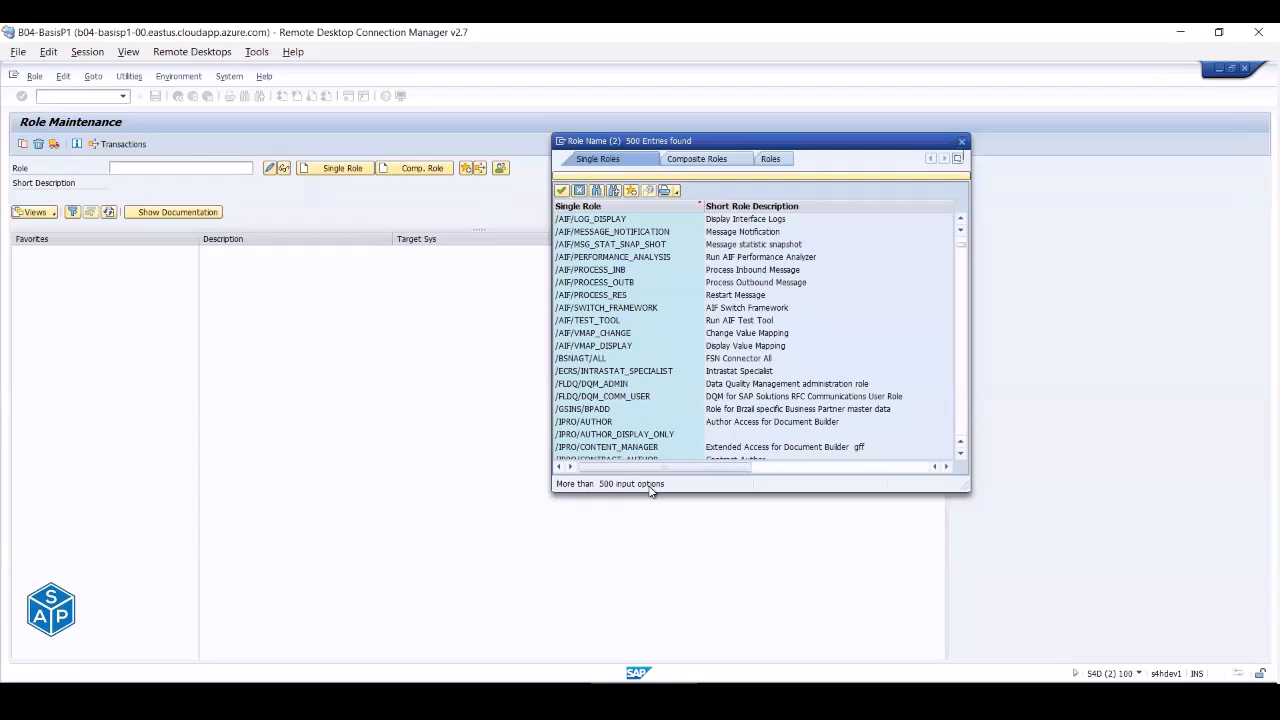
pyautogui.scroll(4, 804, 290)
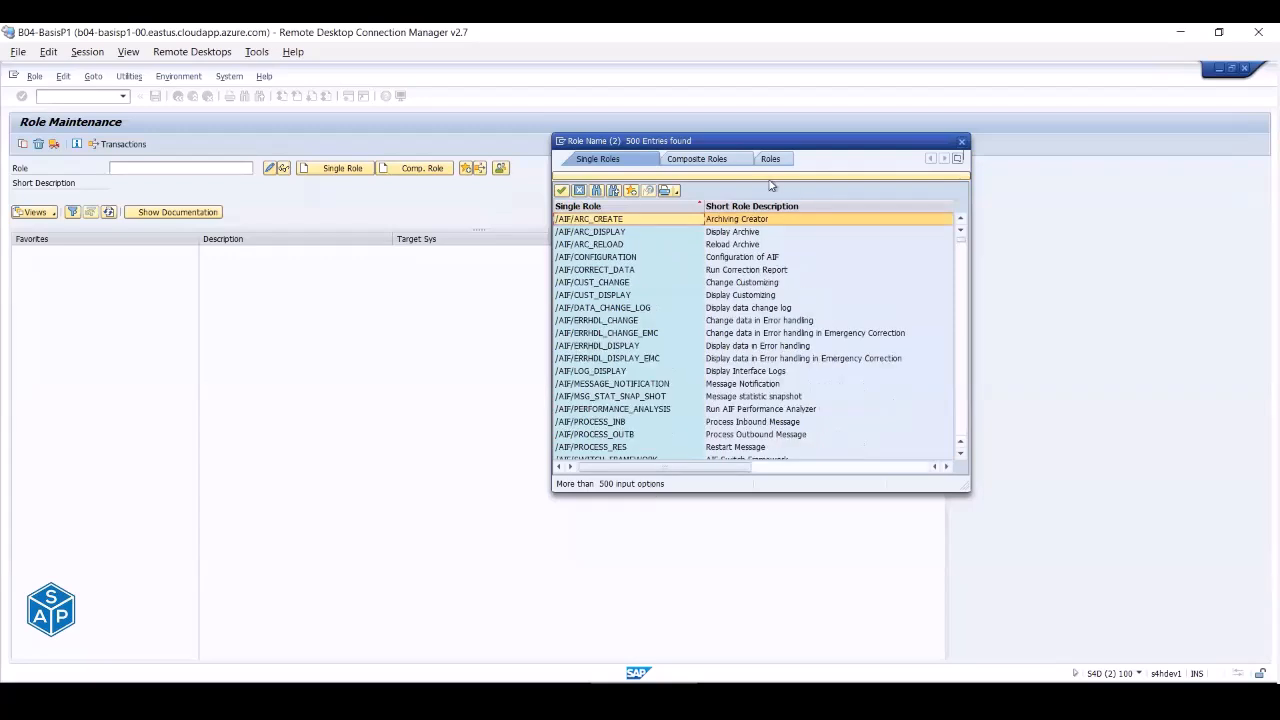
pyautogui.click(768, 182)
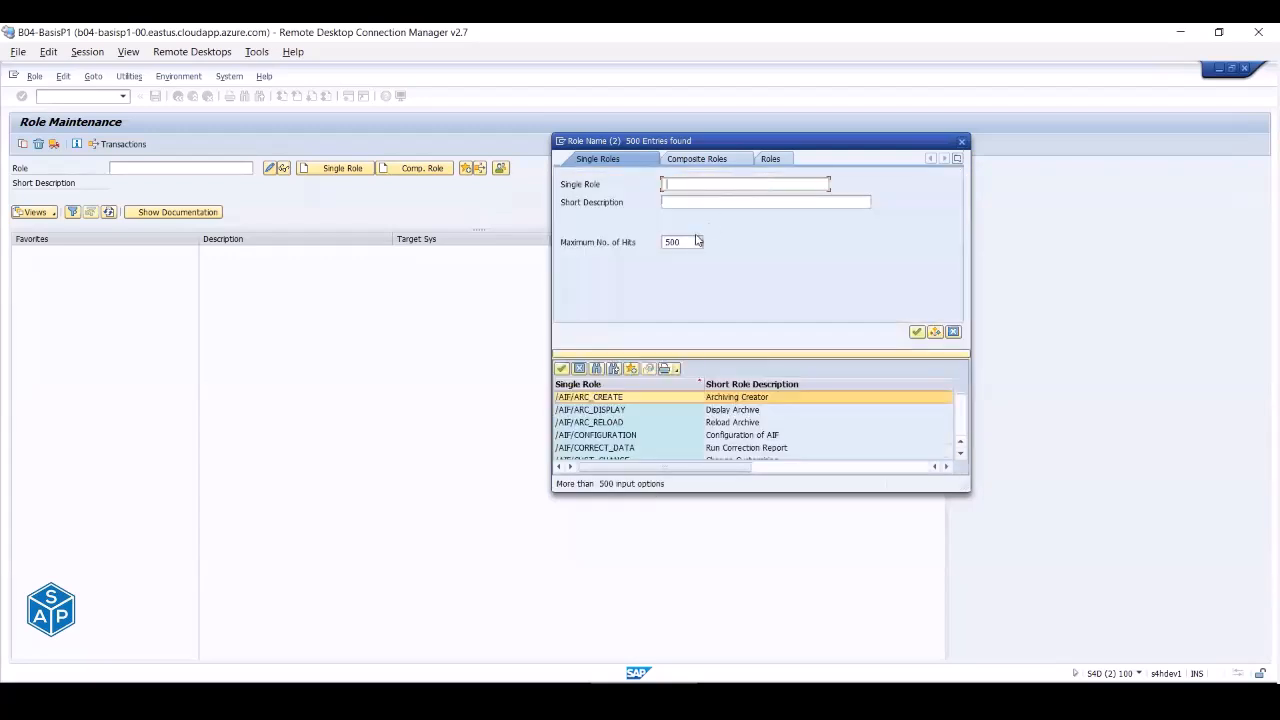
# - Set Maximum No. of Hits to 5000 and rerun the search, listing all 4434 roles
pyautogui.write('0')
pyautogui.click(916, 334)
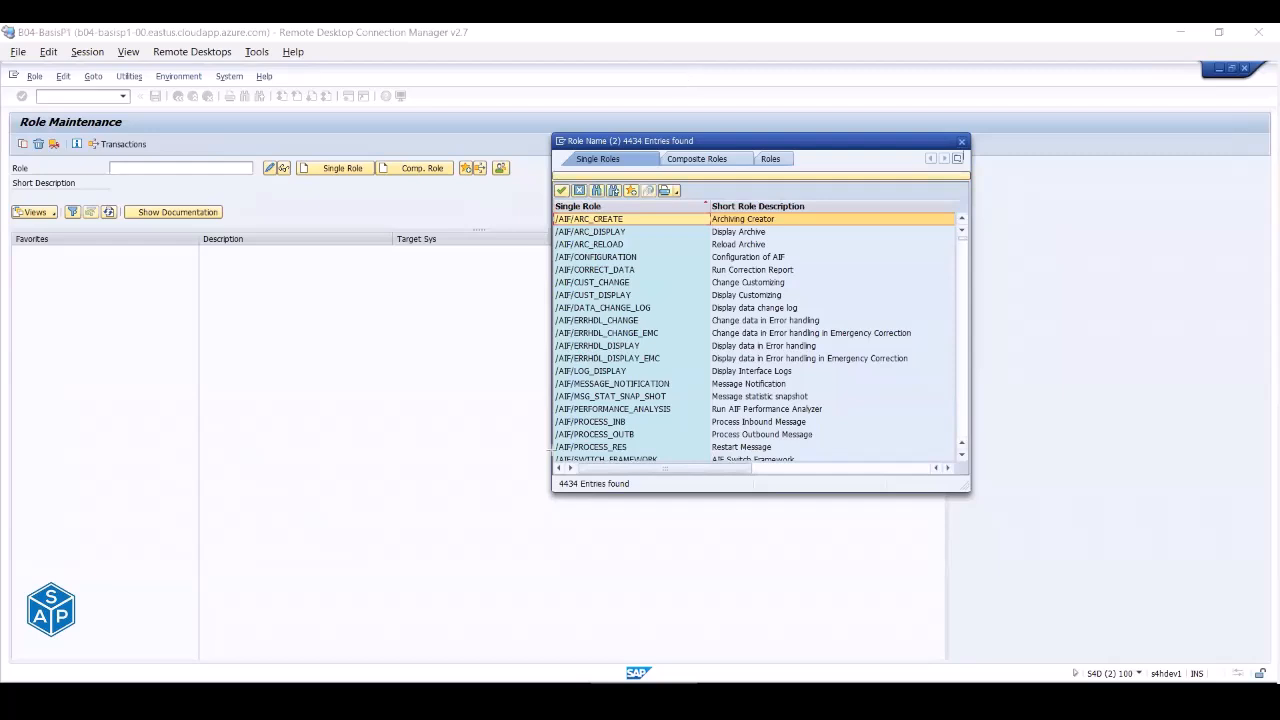
pyautogui.moveTo(551, 476); pyautogui.dragTo(634, 494)
# - Close the role list, enter *gen* as the Role, and search it with F4
pyautogui.click(961, 141)
pyautogui.write('gener')
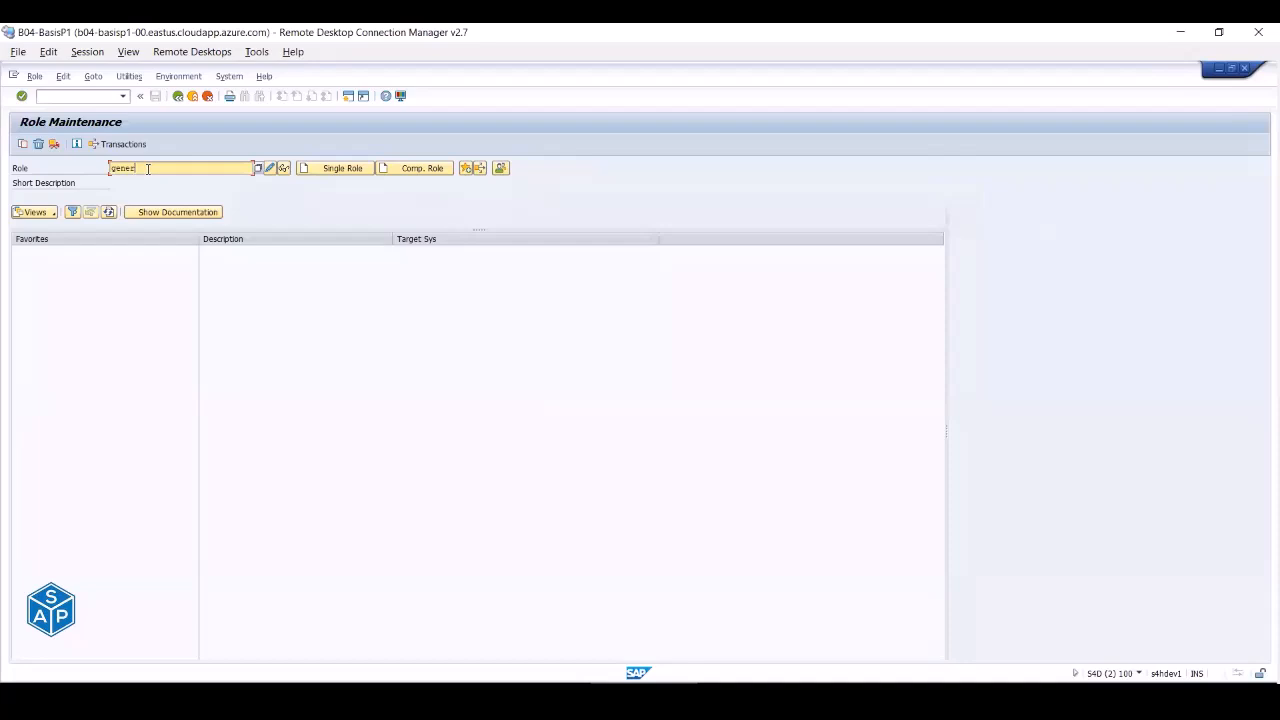
pyautogui.press('BackSpace')
pyautogui.press('BackSpace')
pyautogui.write('*ben')
pyautogui.write('*')
pyautogui.press('F4')
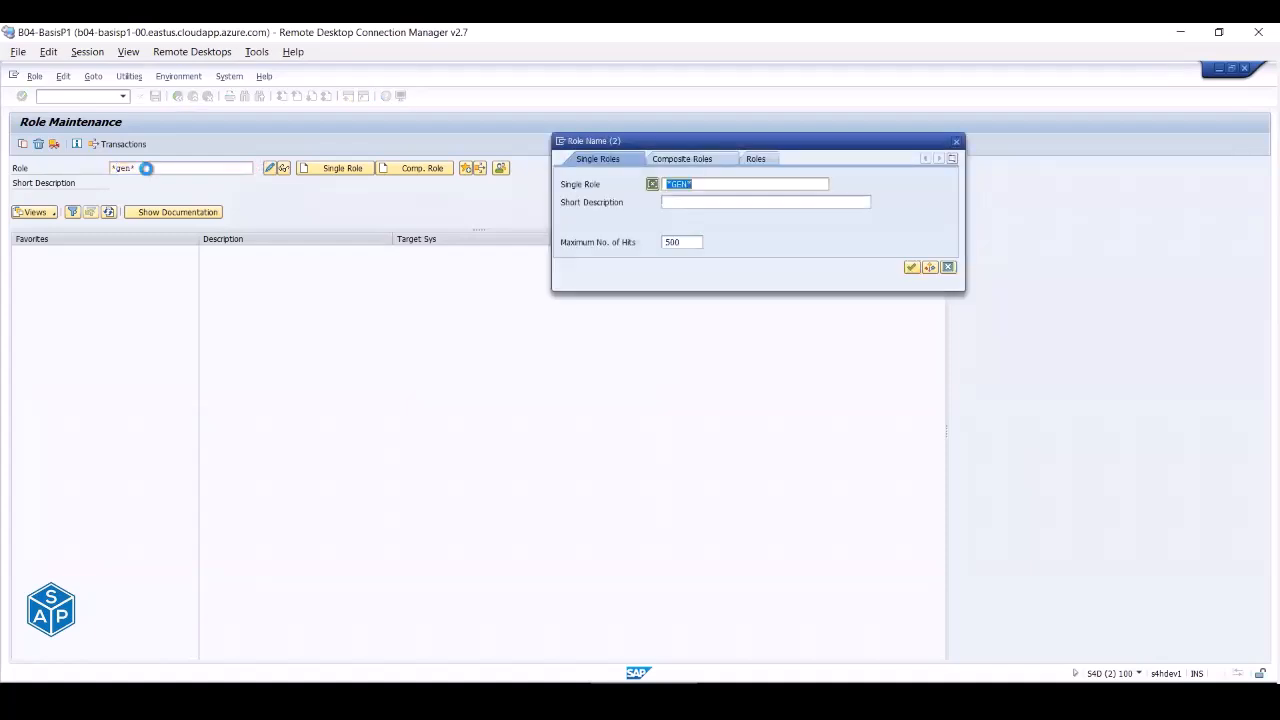
pyautogui.press('Return')
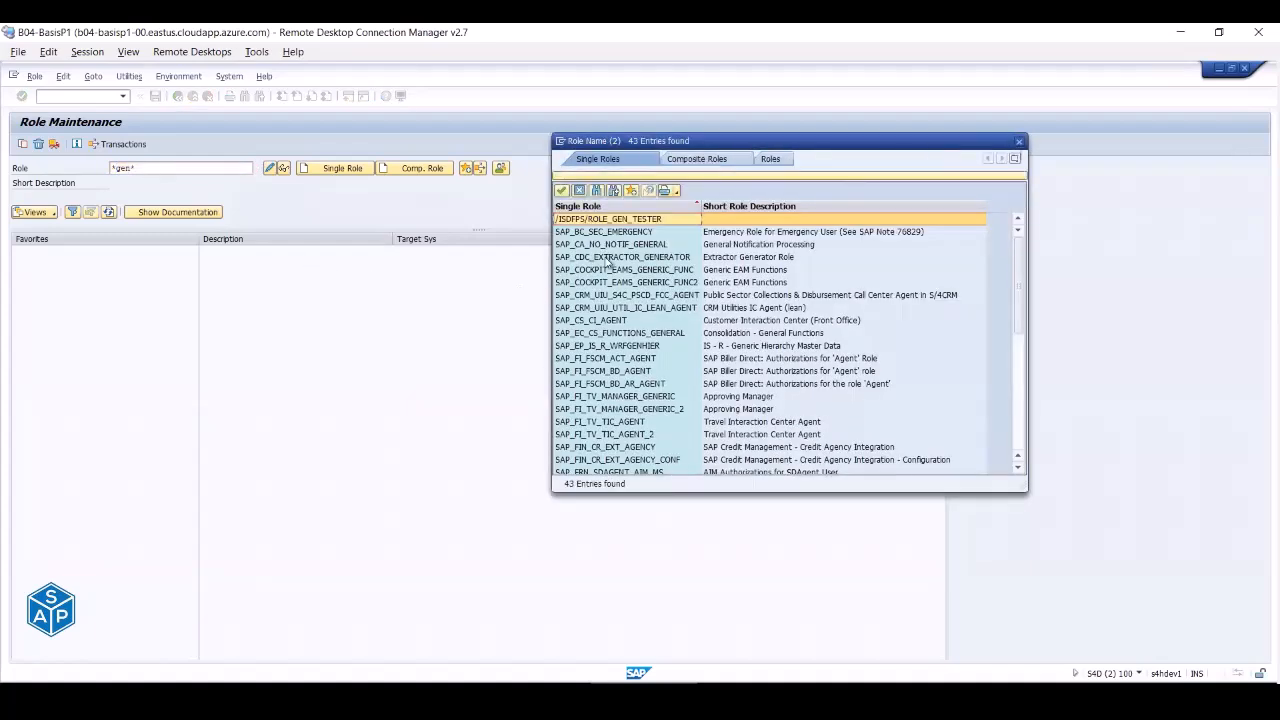
# - Browse the 43 matching roles, such as SAP_CDC_EXTRACTOR_GENERATOR
pyautogui.click(742, 248)
pyautogui.click(744, 258)
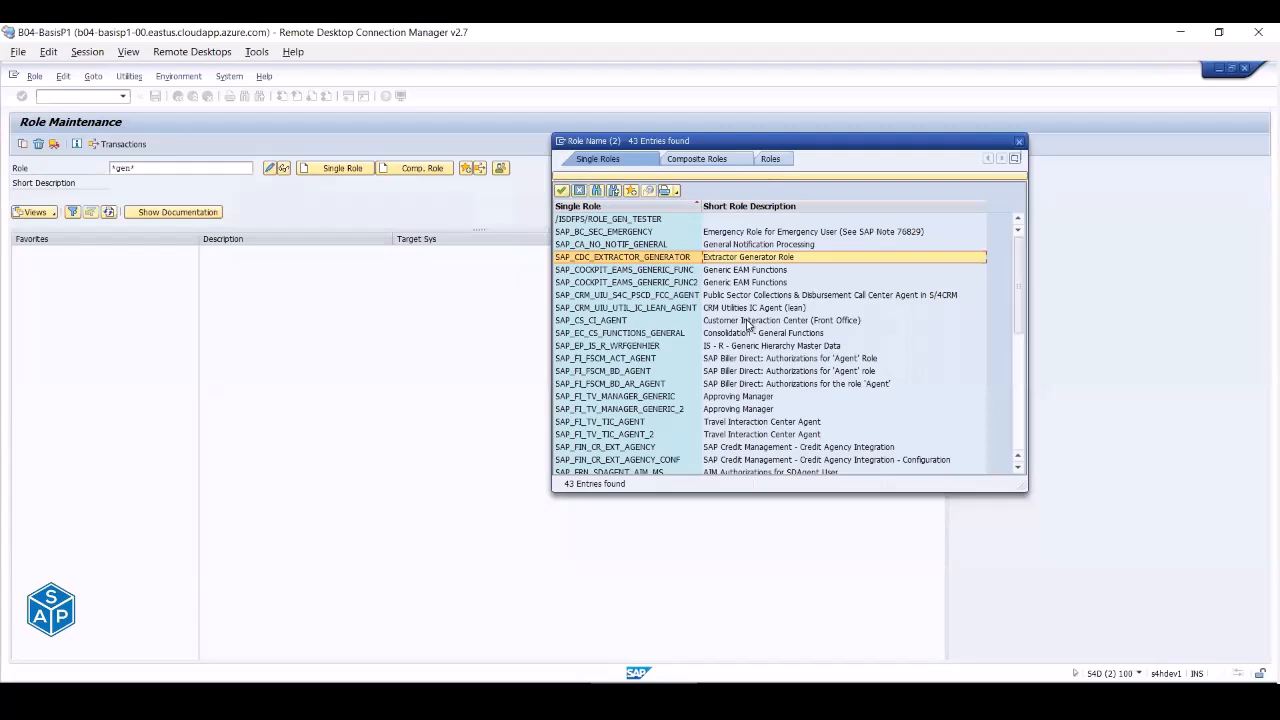
pyautogui.scroll(-6, 748, 325)
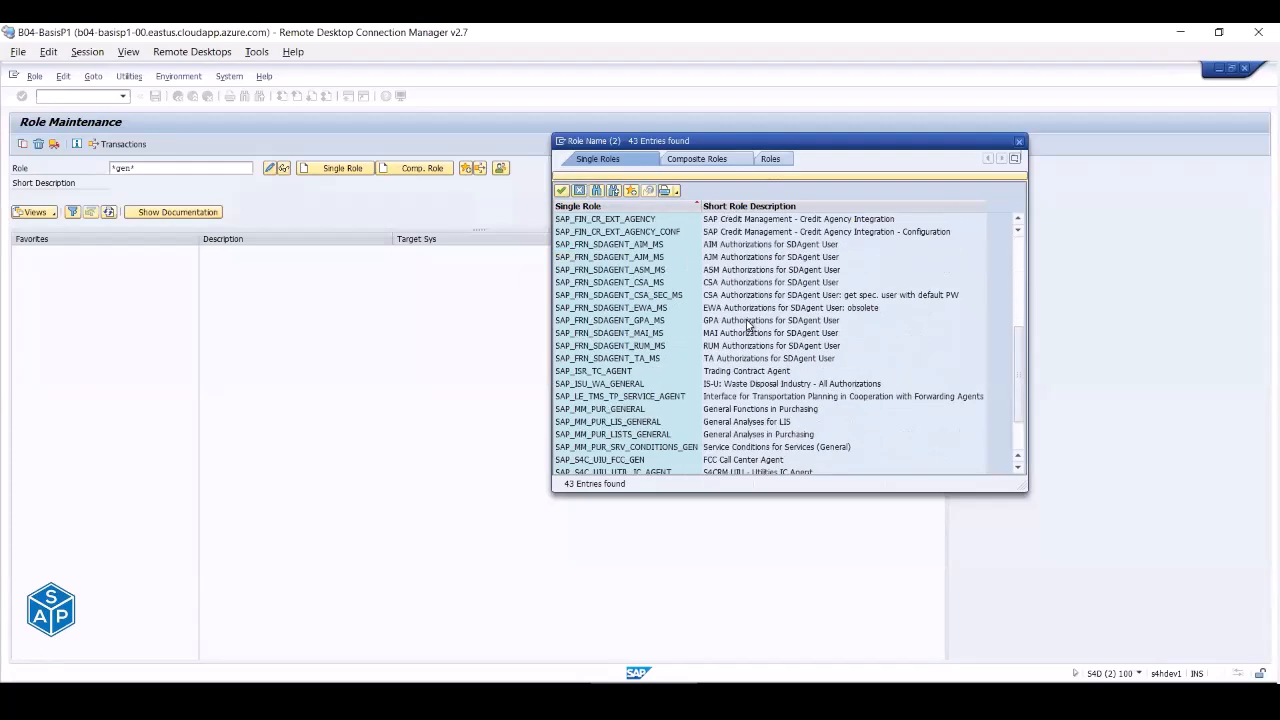
pyautogui.scroll(-2, 748, 325)
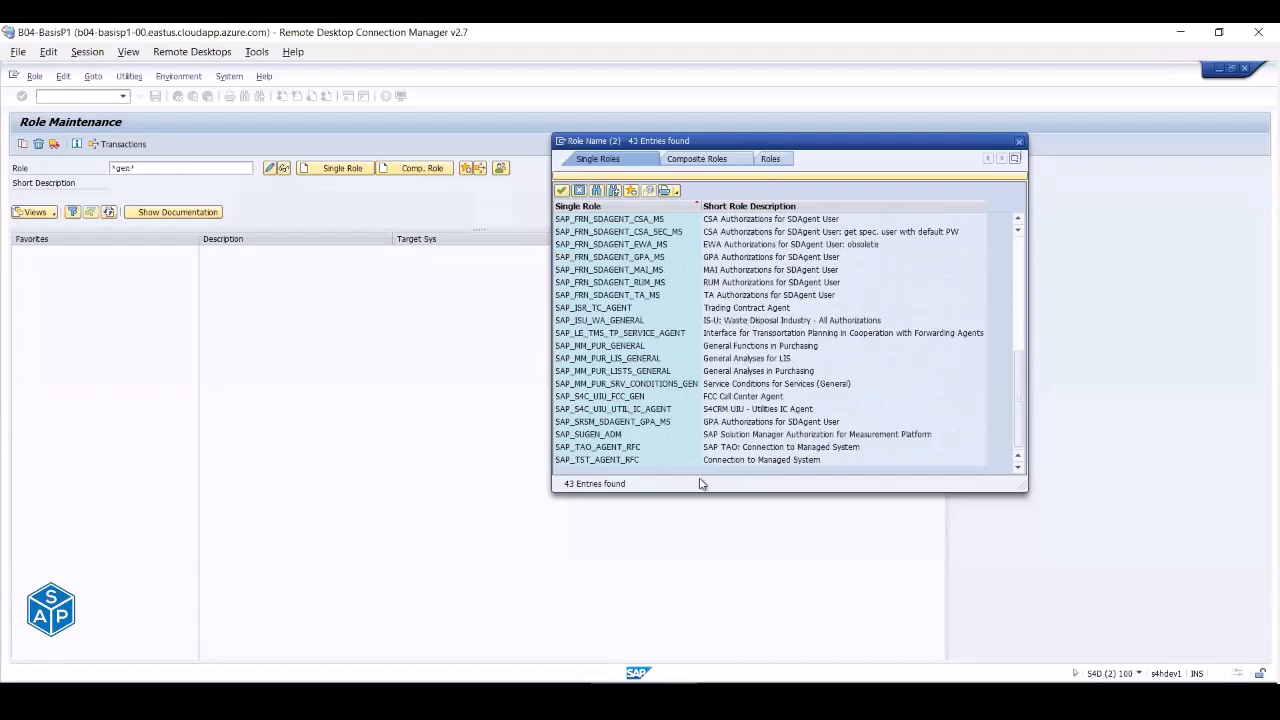
pyautogui.scroll(8, 620, 413)
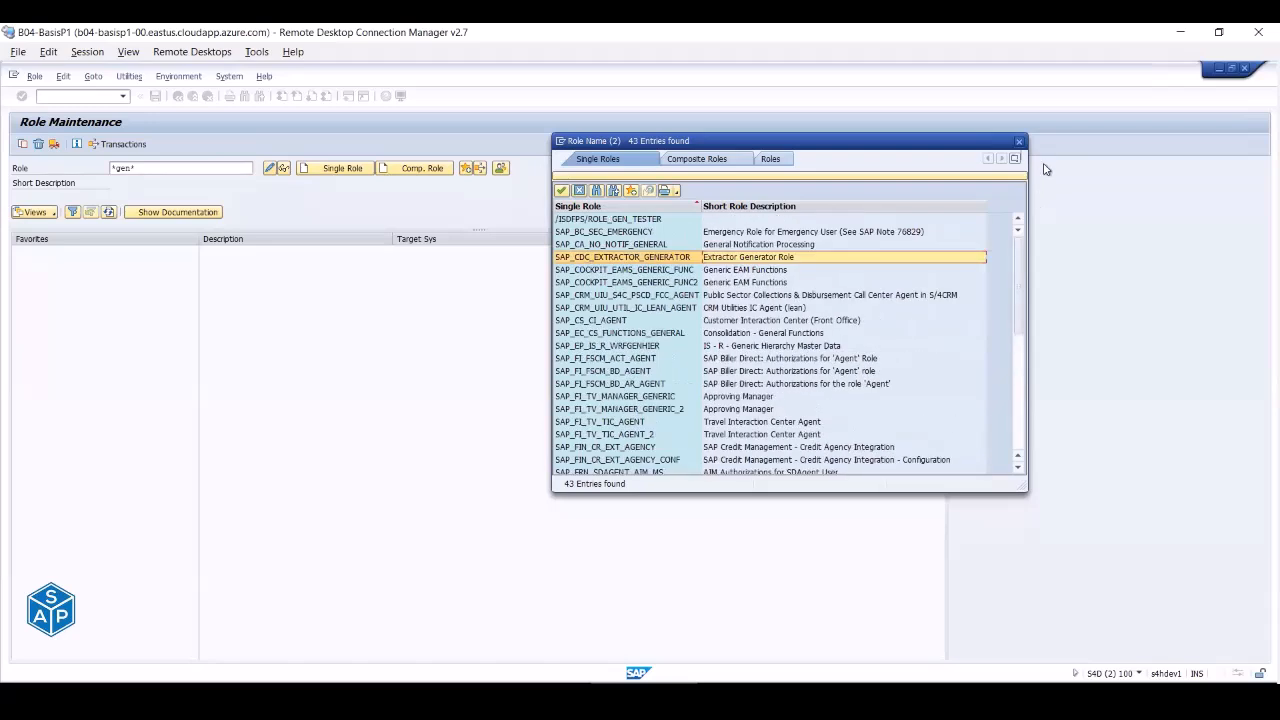
# - Close the search results and replace *gen* with ZGENERIC_AUTH in the Role field
pyautogui.click(1019, 141)
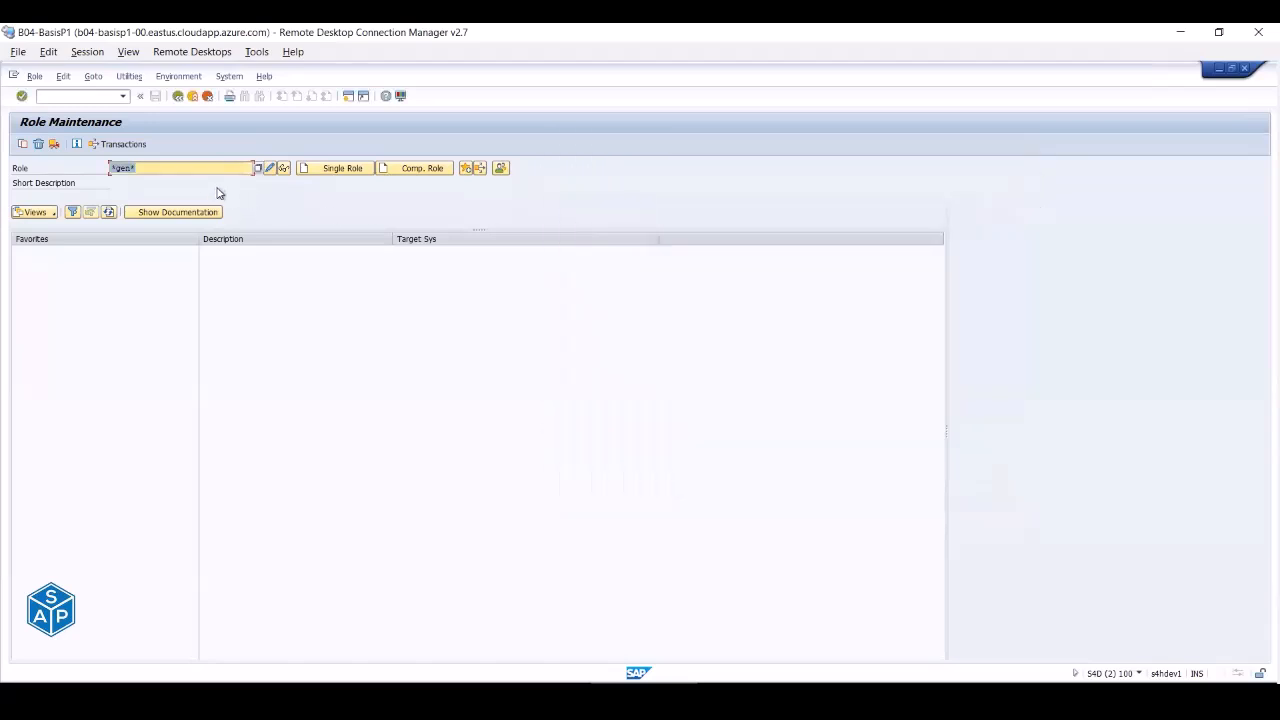
pyautogui.write('z')
pyautogui.write('SE')
pyautogui.write('NERIC')
pyautogui.write('_AUTH')
# - Create ZGENERIC_AUTH as a single role and save it, reaching its empty Menu tab
pyautogui.click(268, 169)
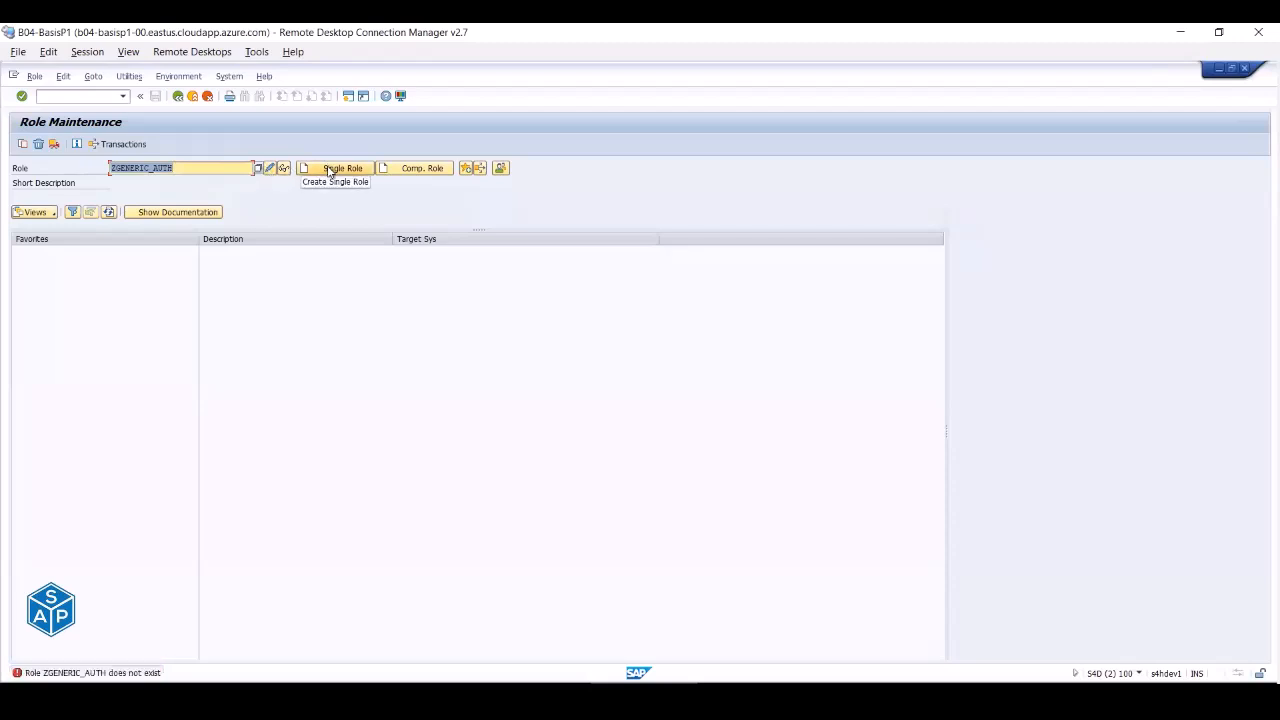
pyautogui.click(188, 167)
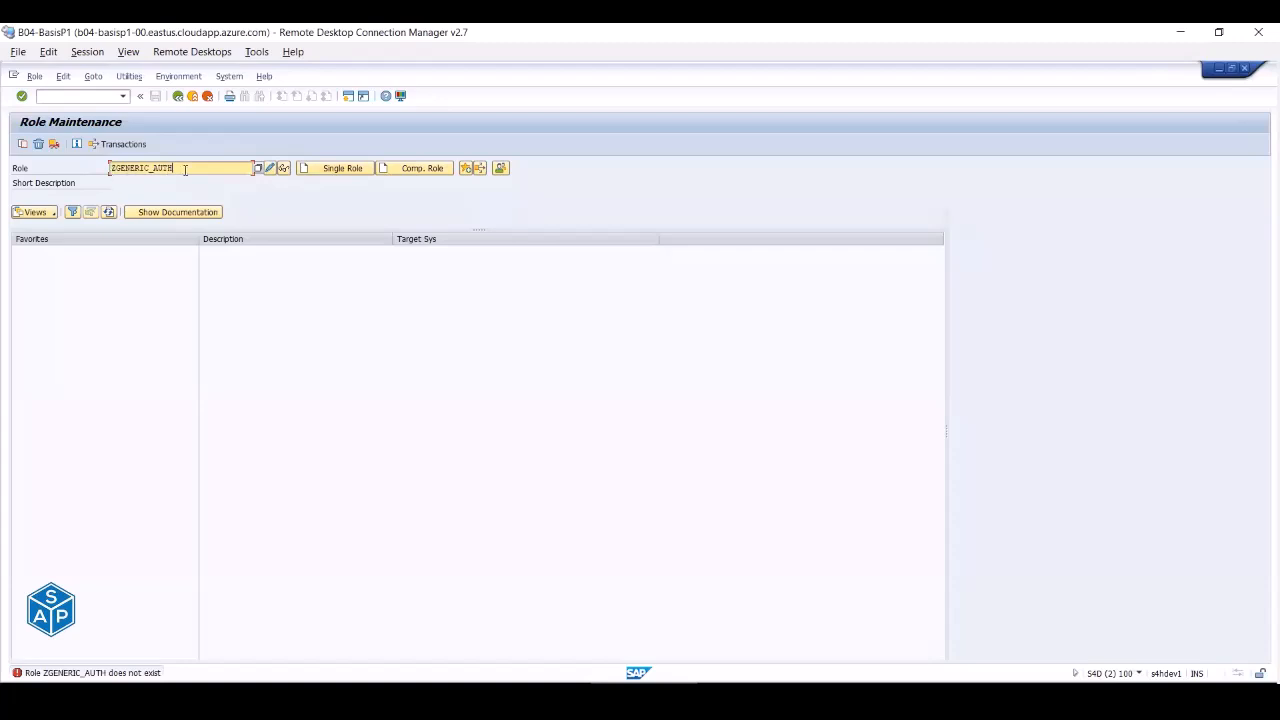
pyautogui.click(322, 168)
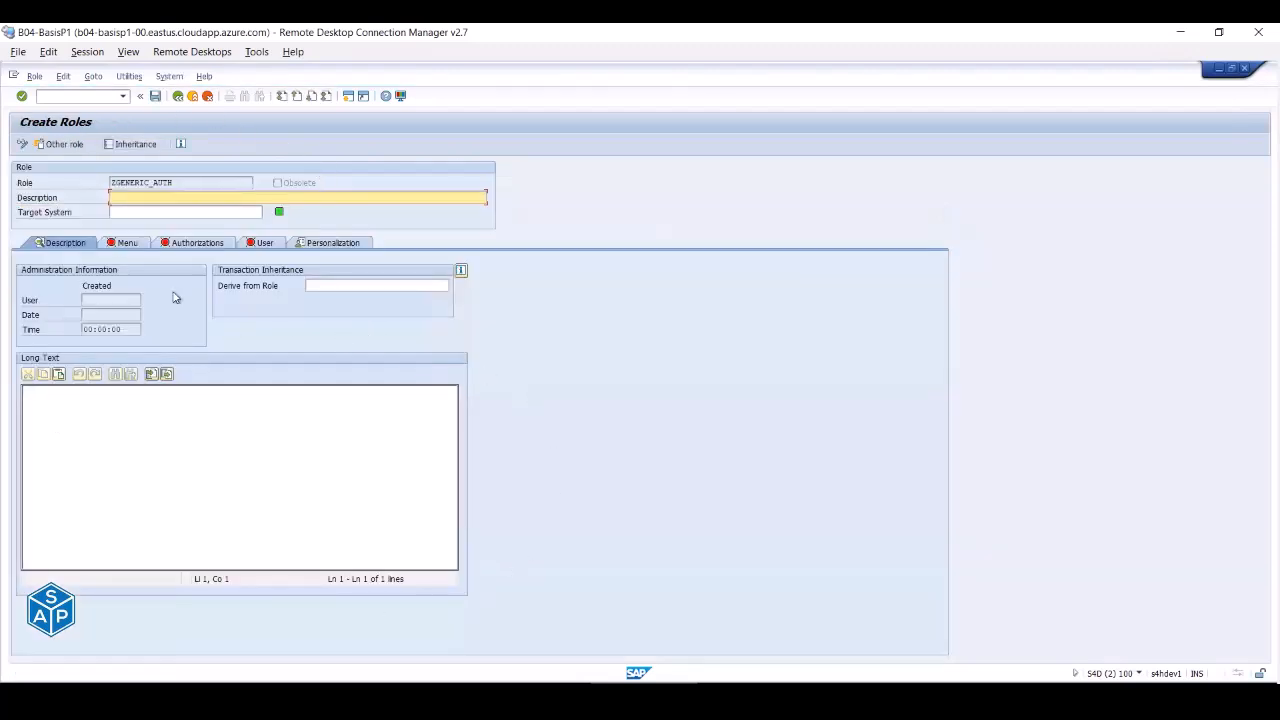
pyautogui.click(116, 242)
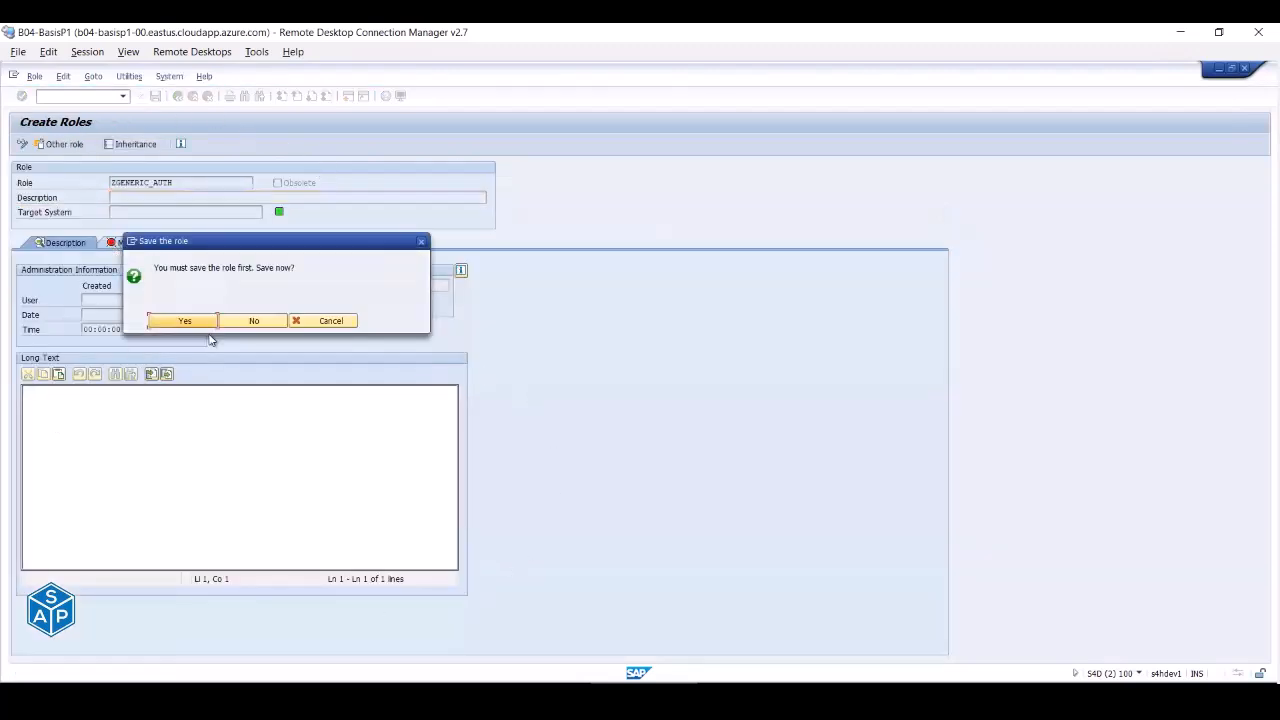
pyautogui.click(201, 322)
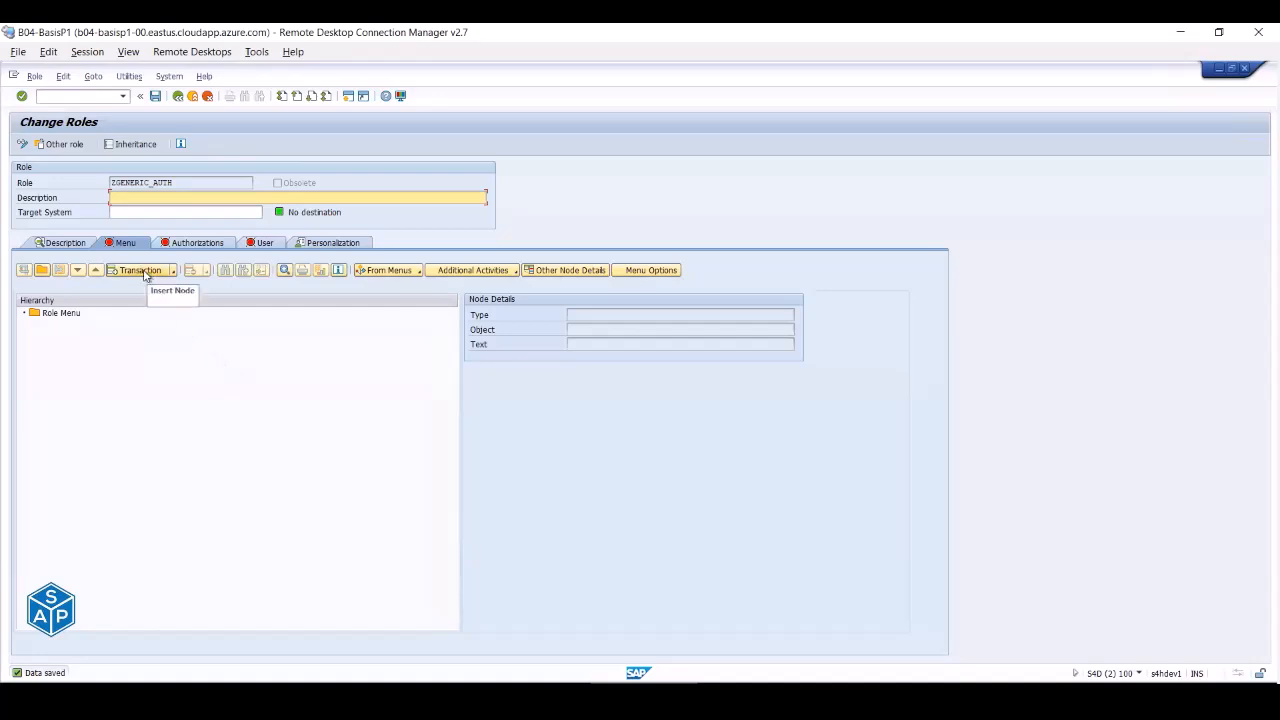
# - Enter transaction SU53 in the role menu's Assign Transactions dialog
pyautogui.click(144, 272)
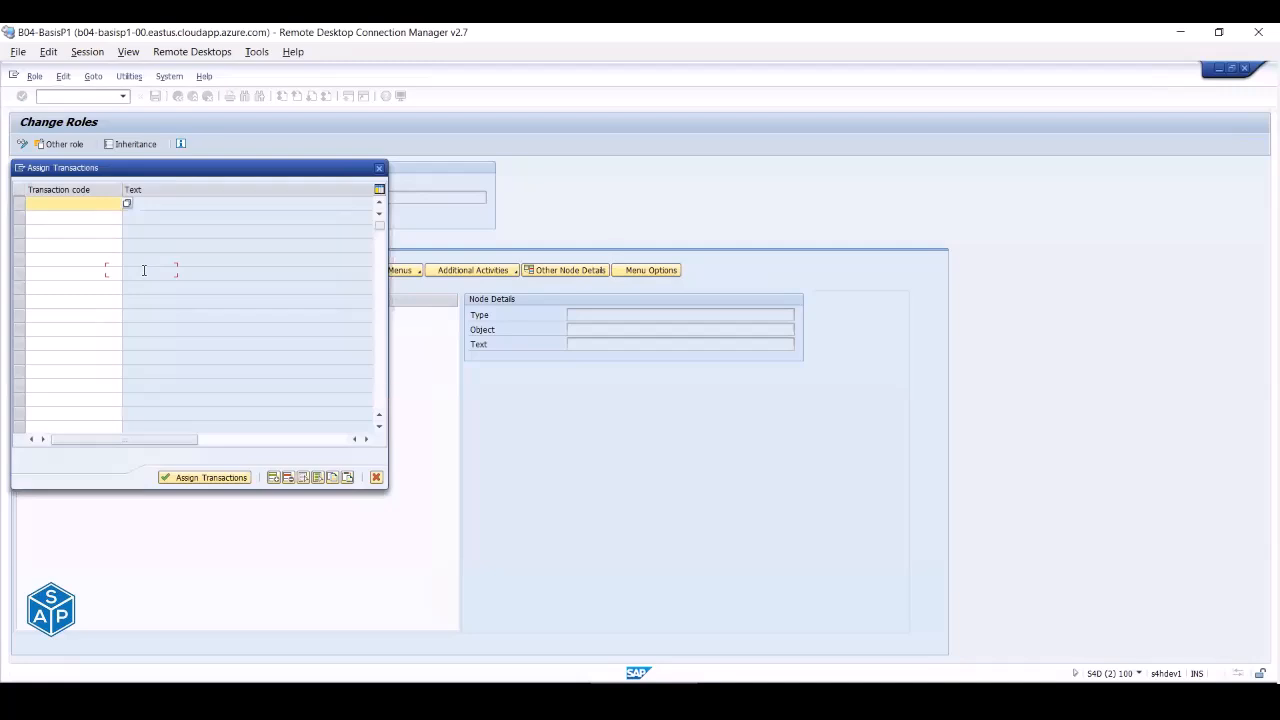
pyautogui.write('su53')
pyautogui.press('Return')
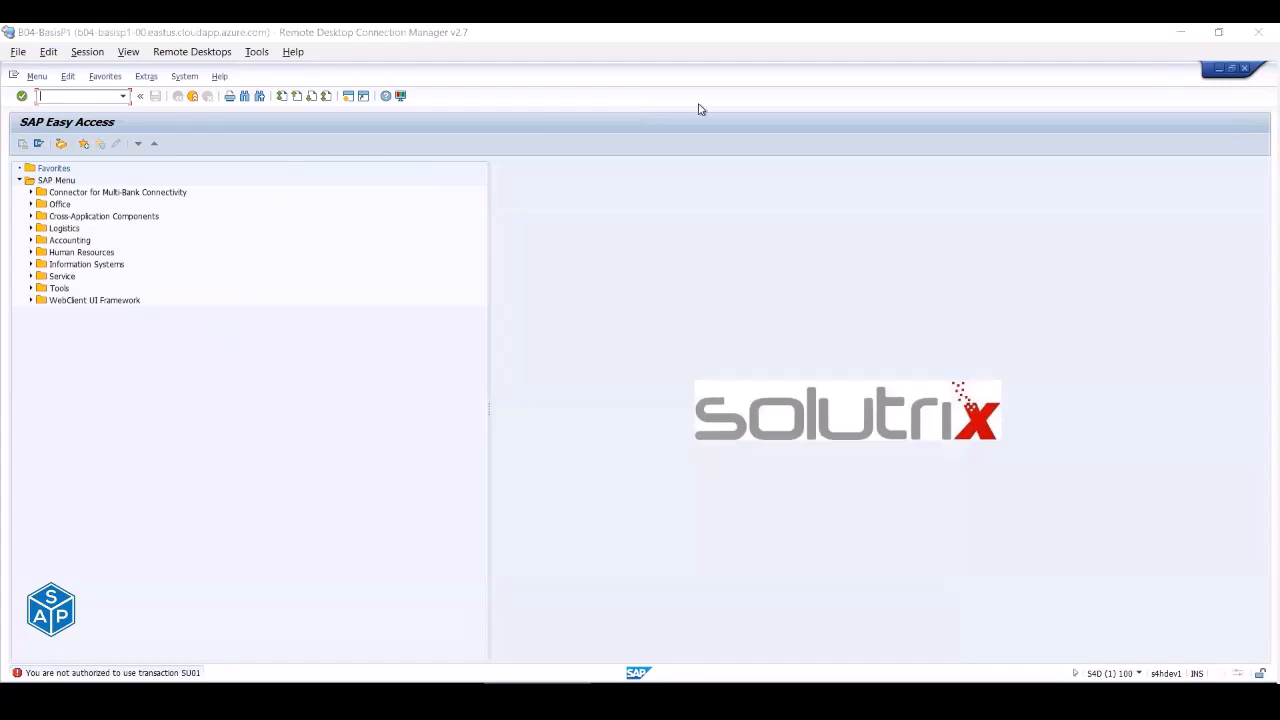
# - Browse the Extras, System and Favorites menus, cancelling the favorites download to the PC
pyautogui.click(146, 77)
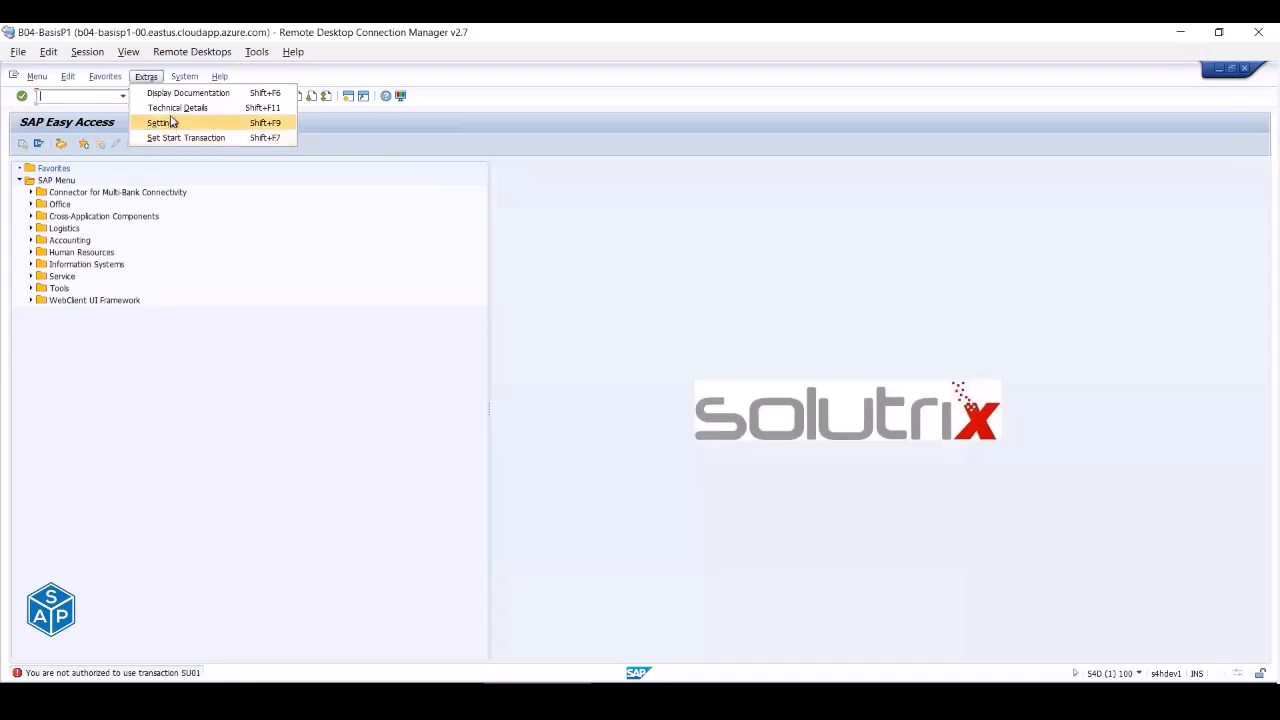
pyautogui.moveTo(184, 80)
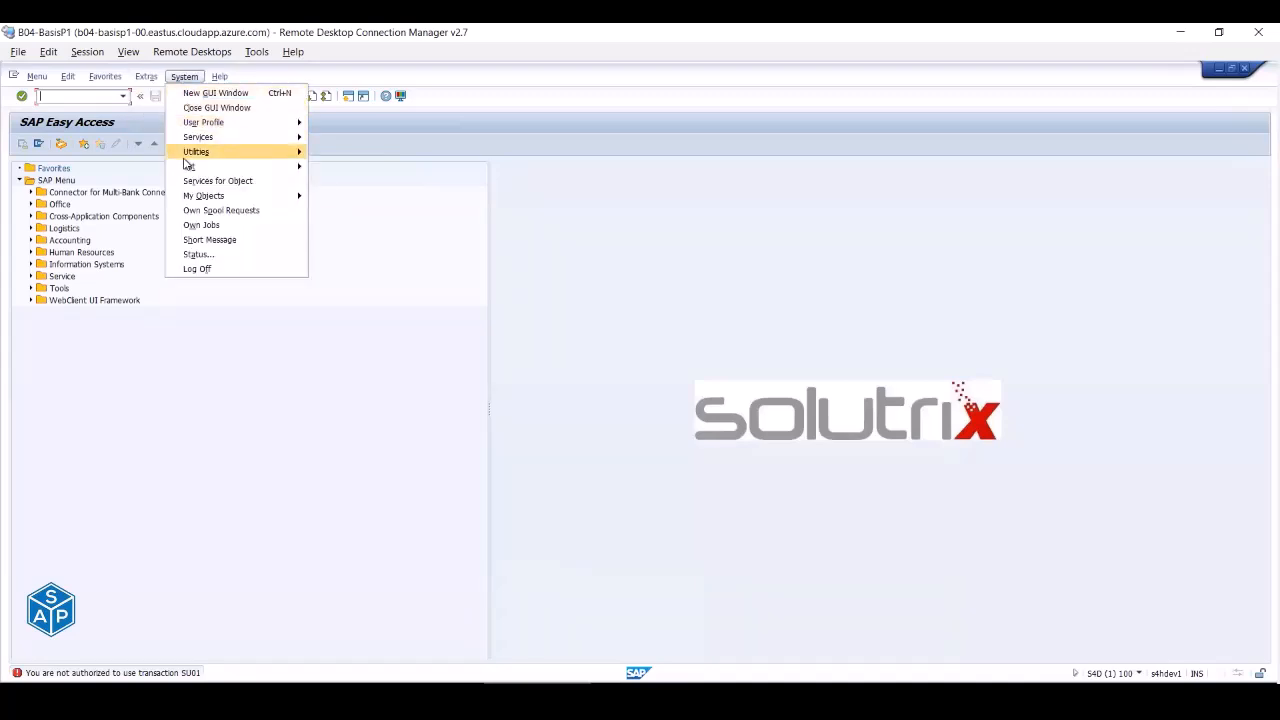
pyautogui.moveTo(38, 80)
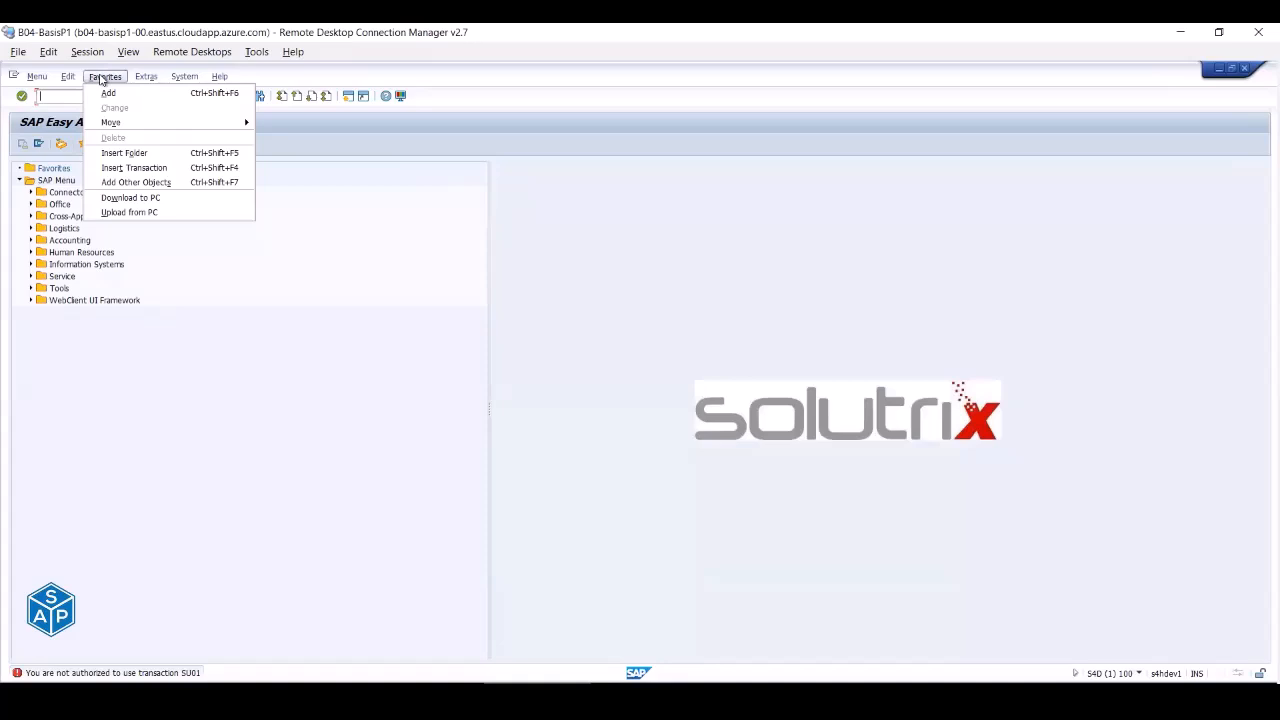
pyautogui.click(148, 200)
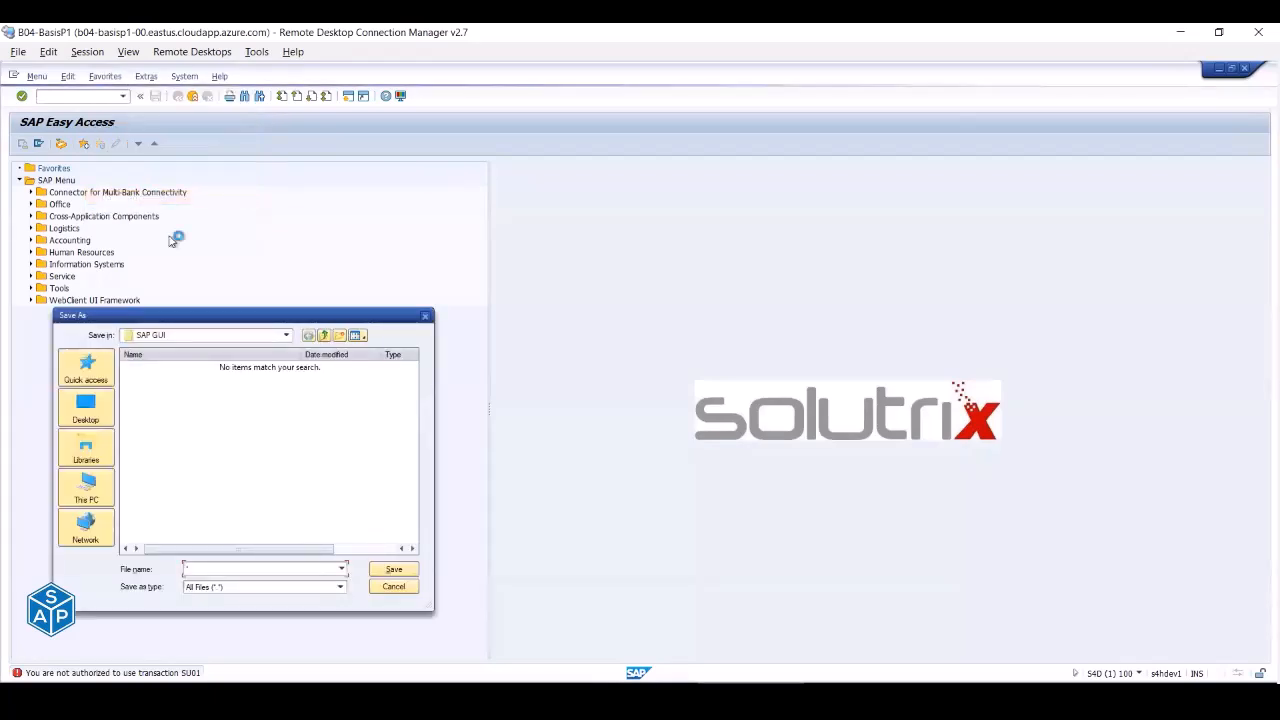
pyautogui.click(392, 588)
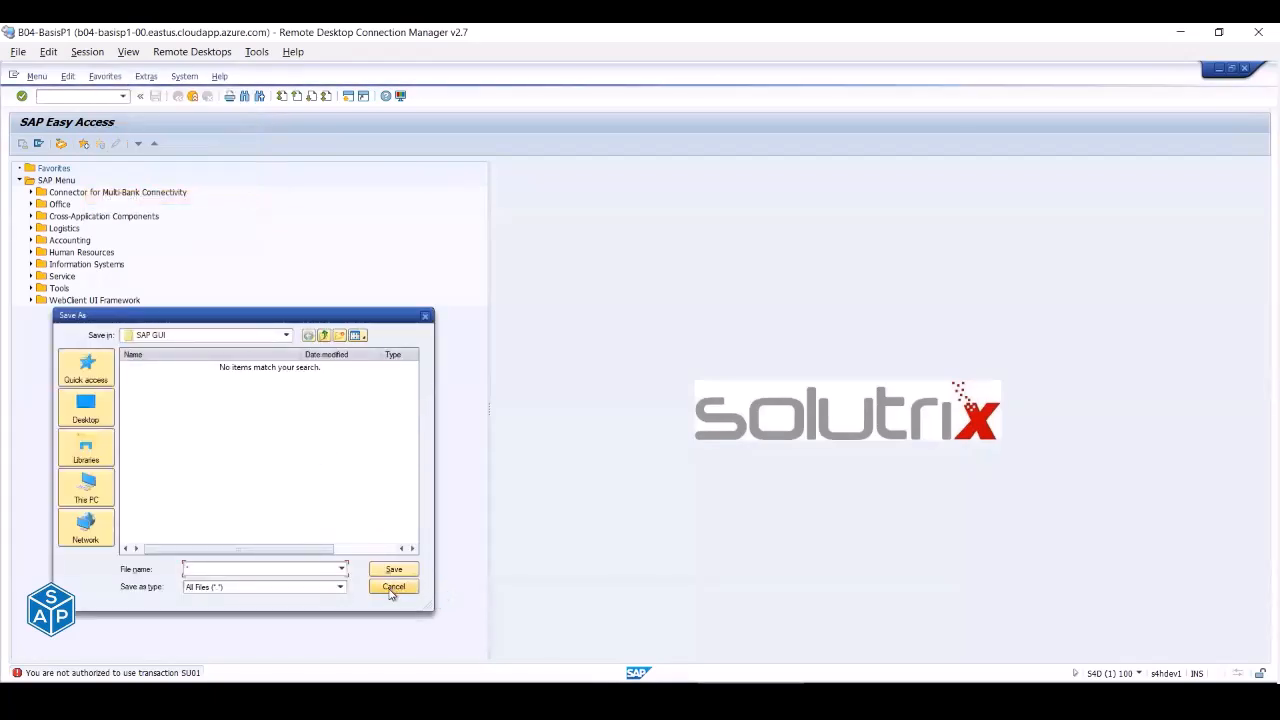
pyautogui.click(146, 76)
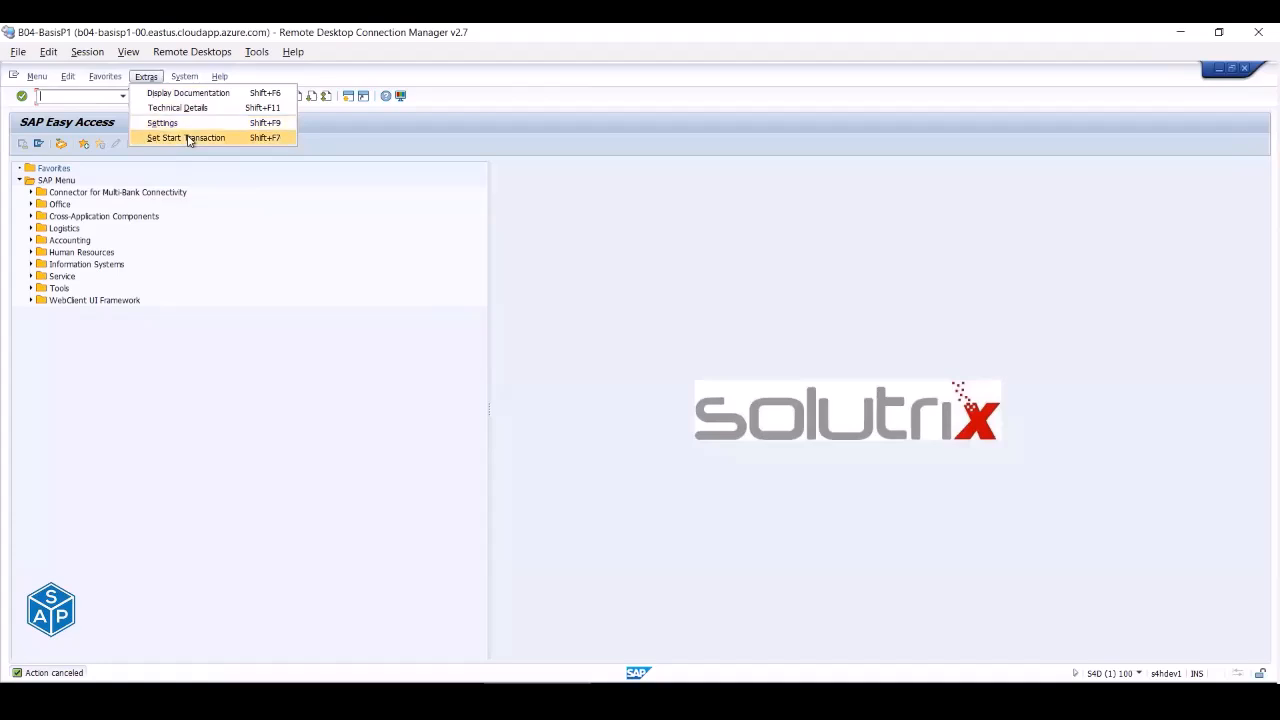
pyautogui.click(184, 77)
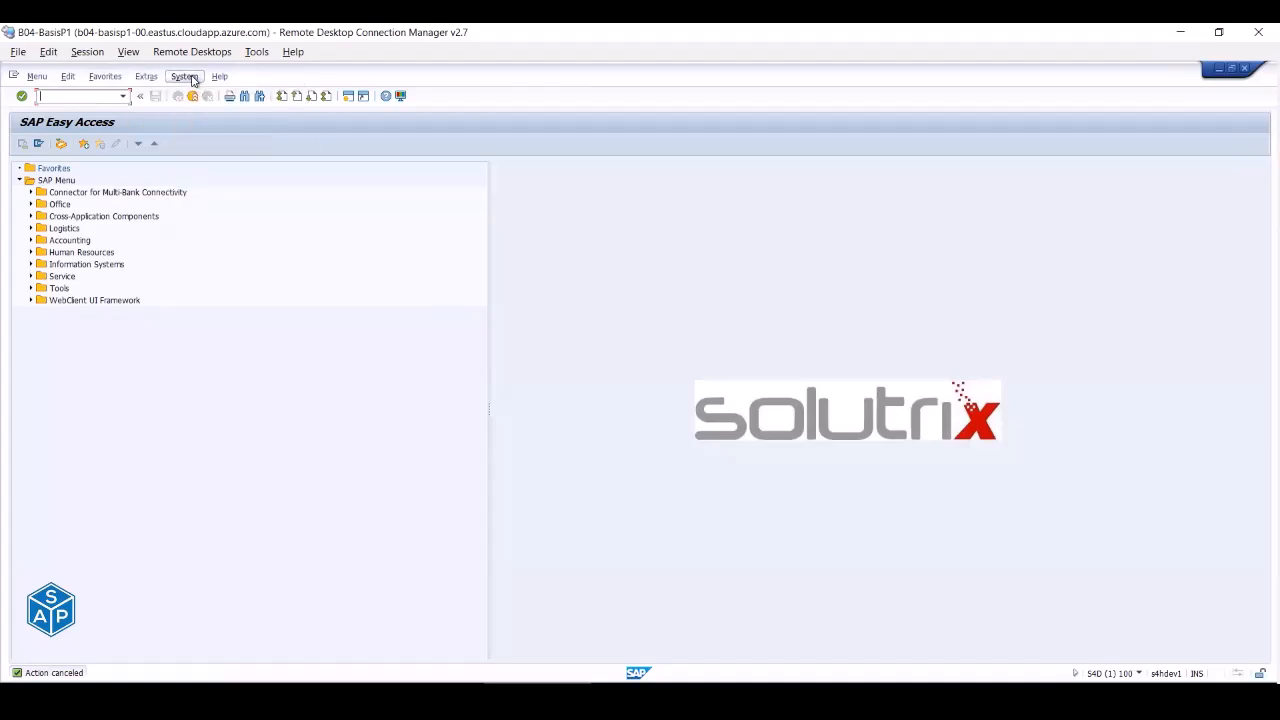
pyautogui.click(184, 77)
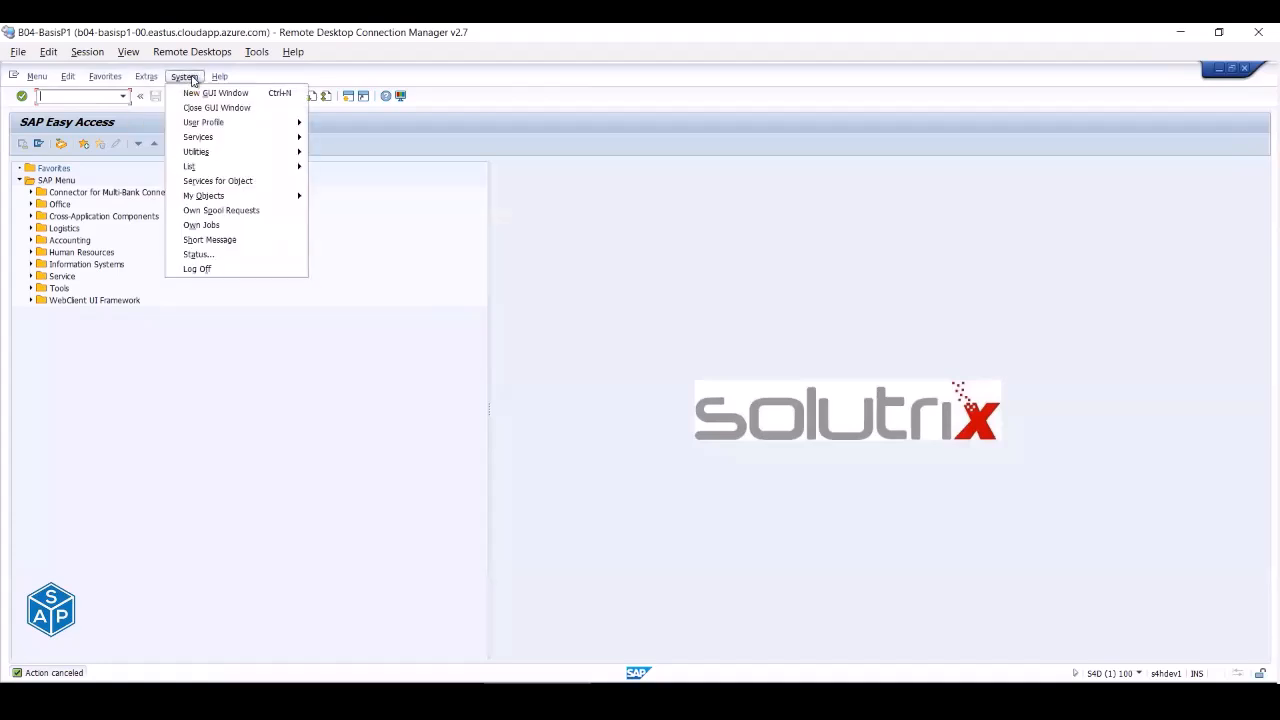
pyautogui.click(318, 471)
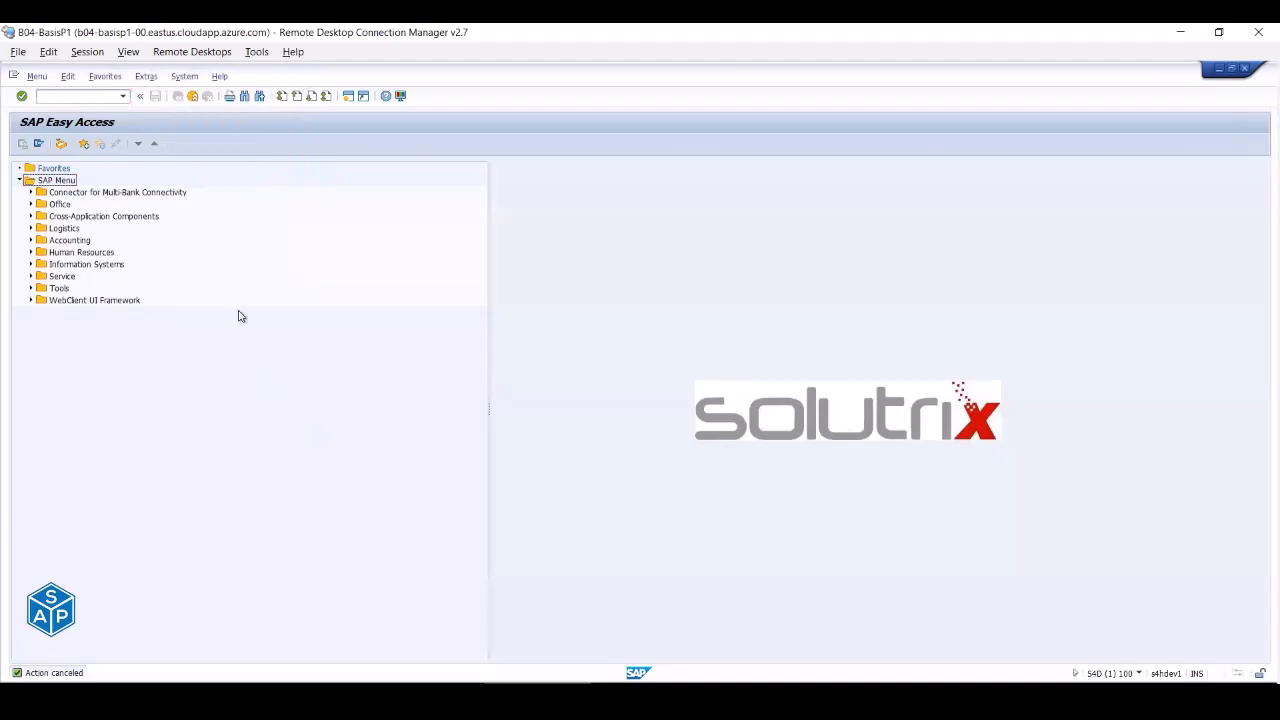
# - Run transaction SE11 from the command field; it is refused as not authorized
pyautogui.click(92, 96)
pyautogui.write('SE11')
pyautogui.press('Return')
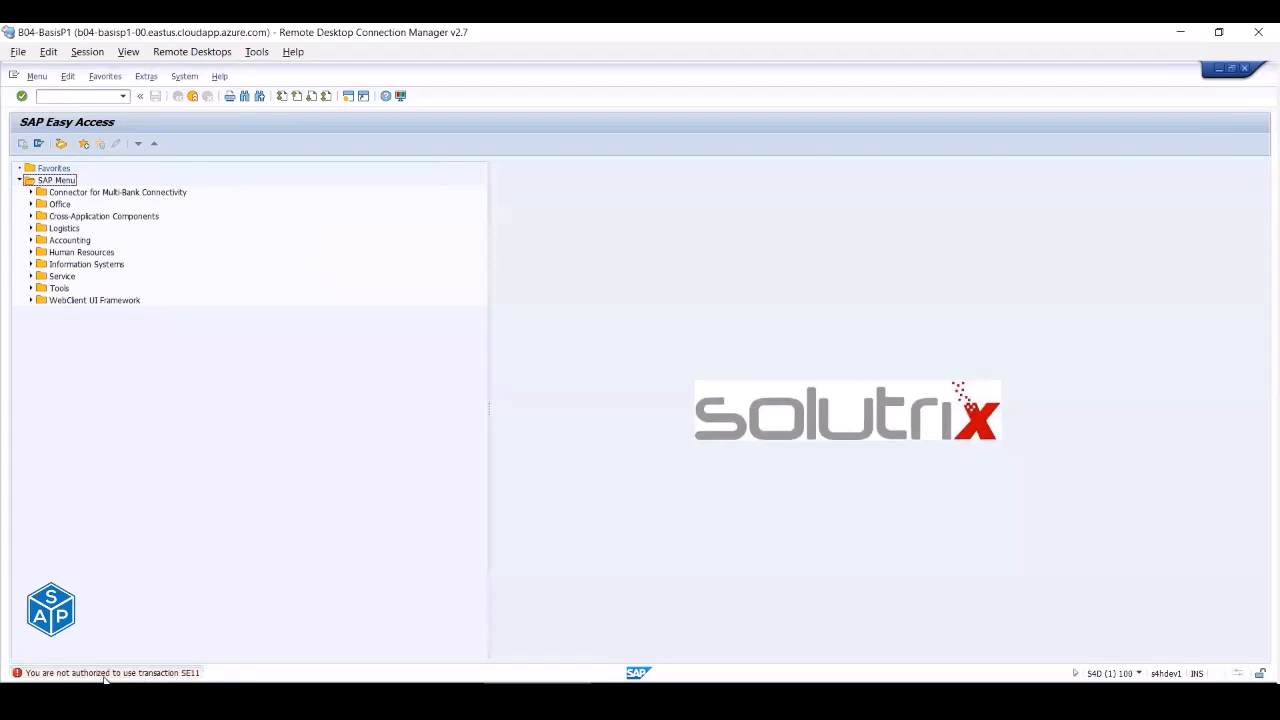
pyautogui.hotkey('alt', 'Tab')
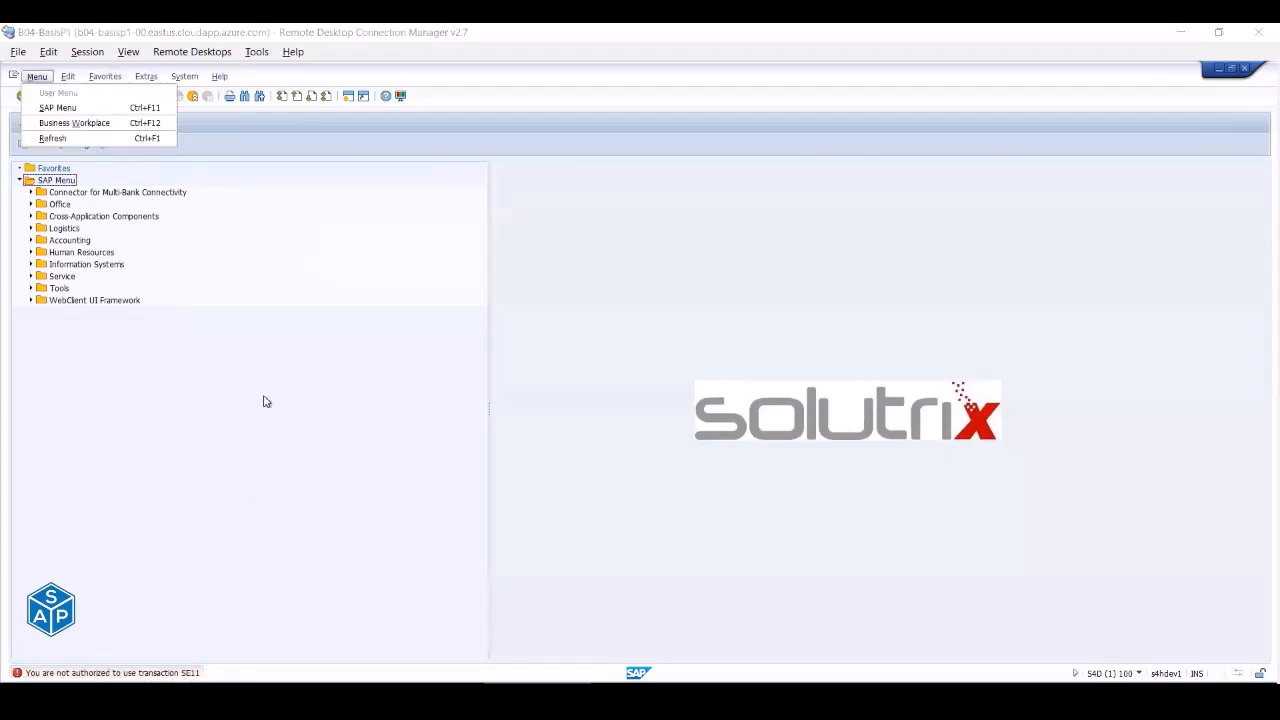
pyautogui.click(612, 688)
# - Replace SU53 with SE11, assign it to the role menu, and show technical names
pyautogui.moveTo(486, 688)
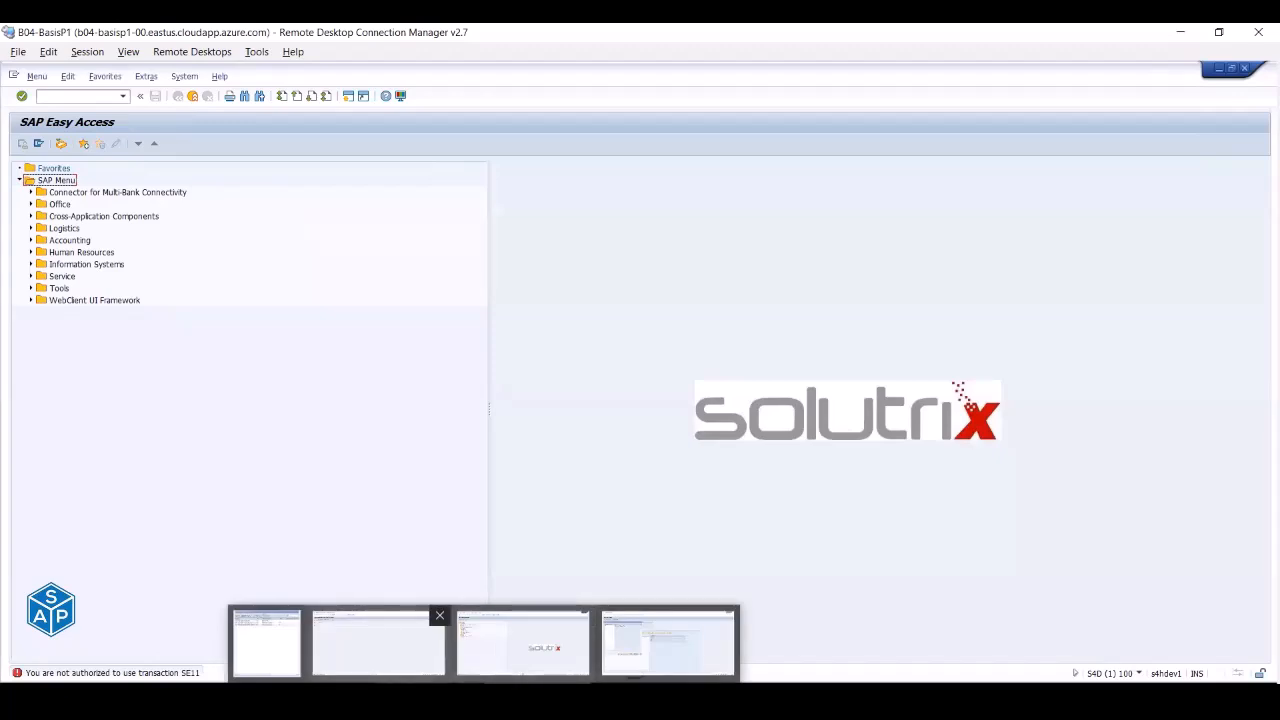
pyautogui.click(382, 650)
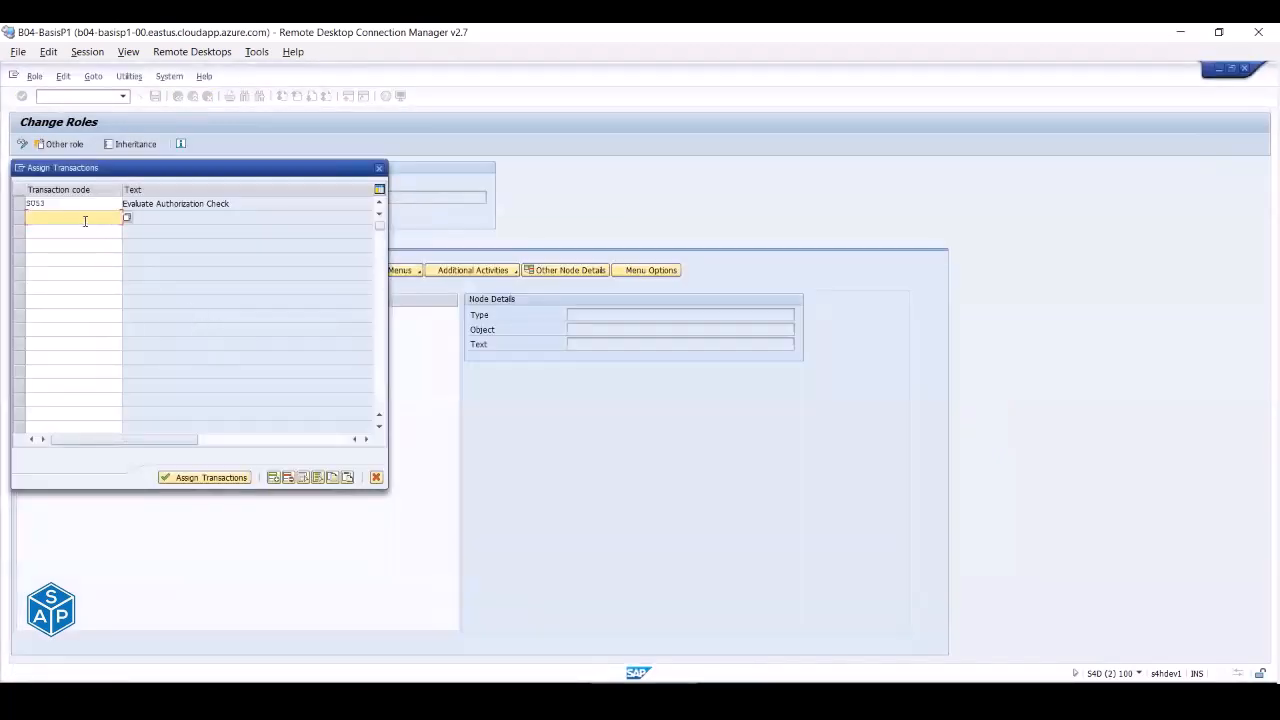
pyautogui.moveTo(66, 206); pyautogui.dragTo(4, 205)
pyautogui.write('SE11')
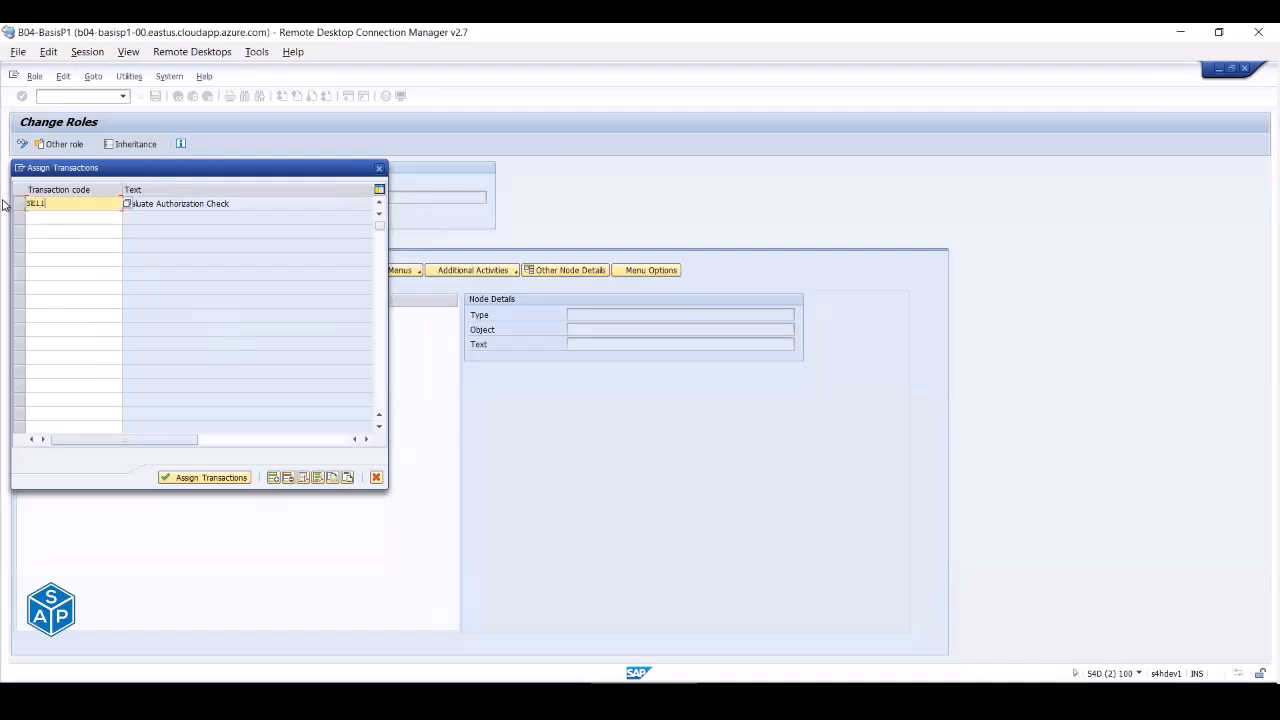
pyautogui.press('Return')
pyautogui.click(211, 477)
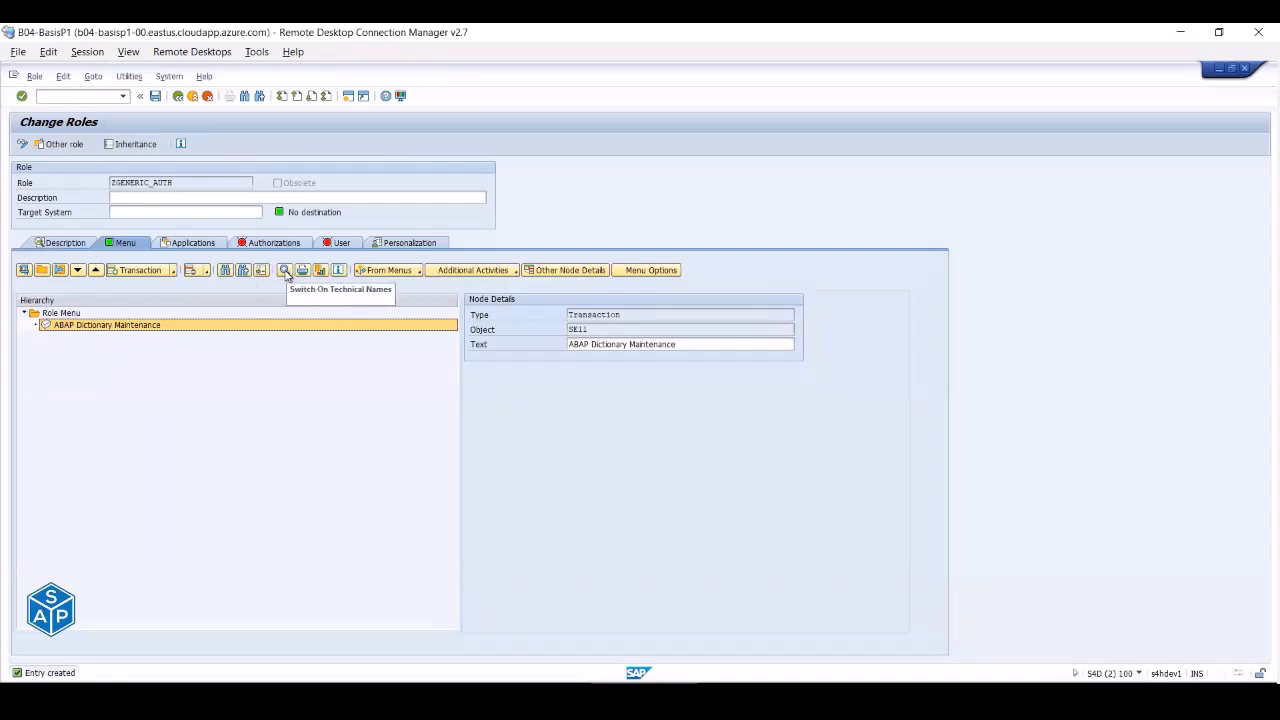
pyautogui.click(285, 272)
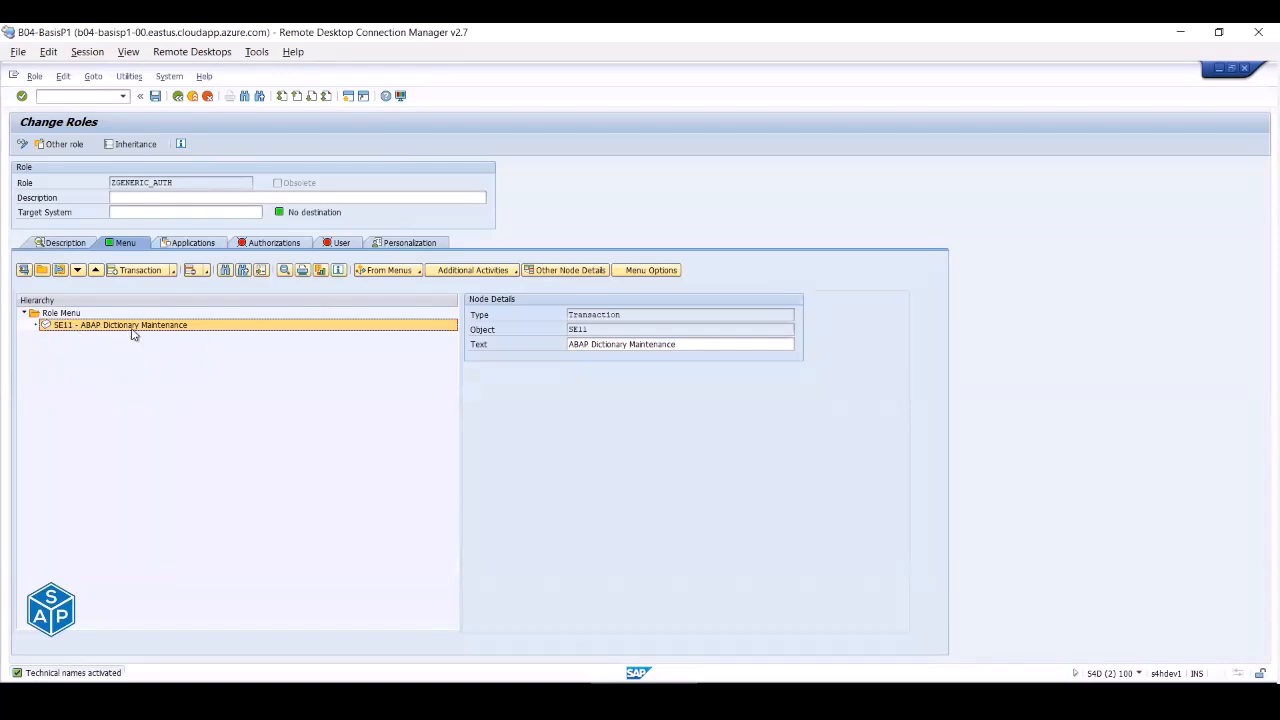
# - On ZGENERIC_AUTH's Authorizations tab, choose Change Authorization Data
pyautogui.click(270, 244)
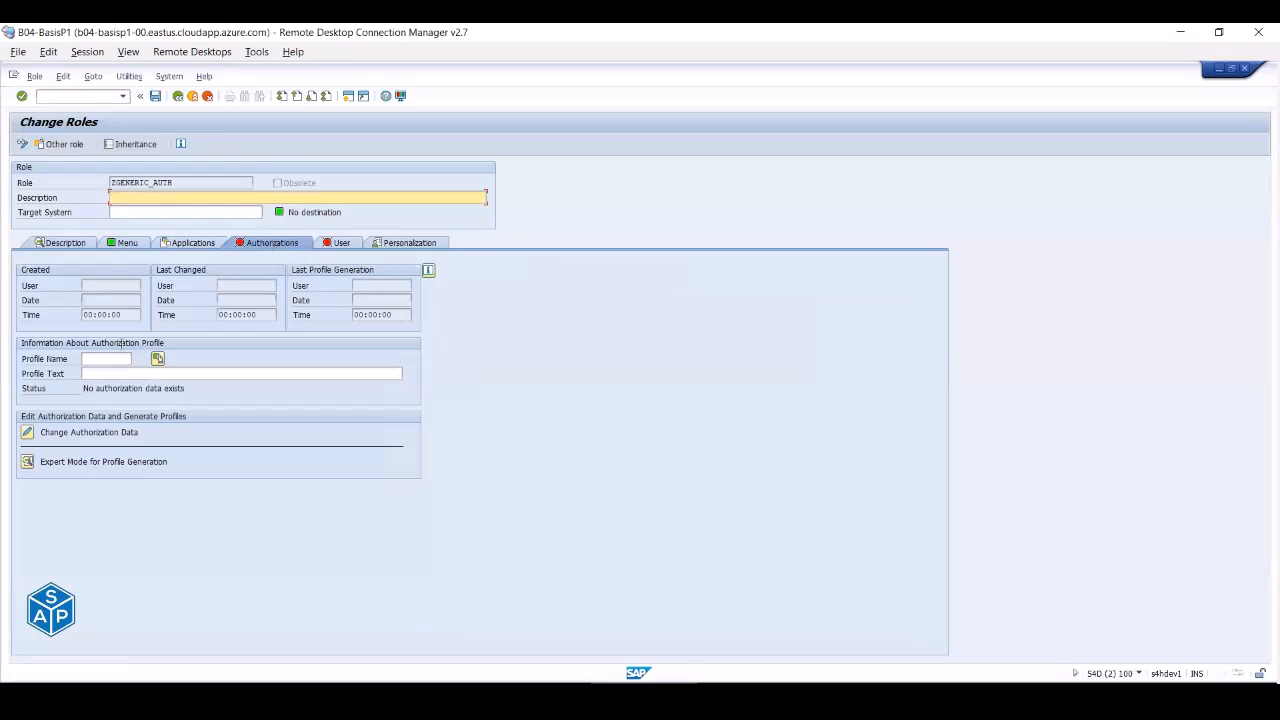
pyautogui.click(100, 358)
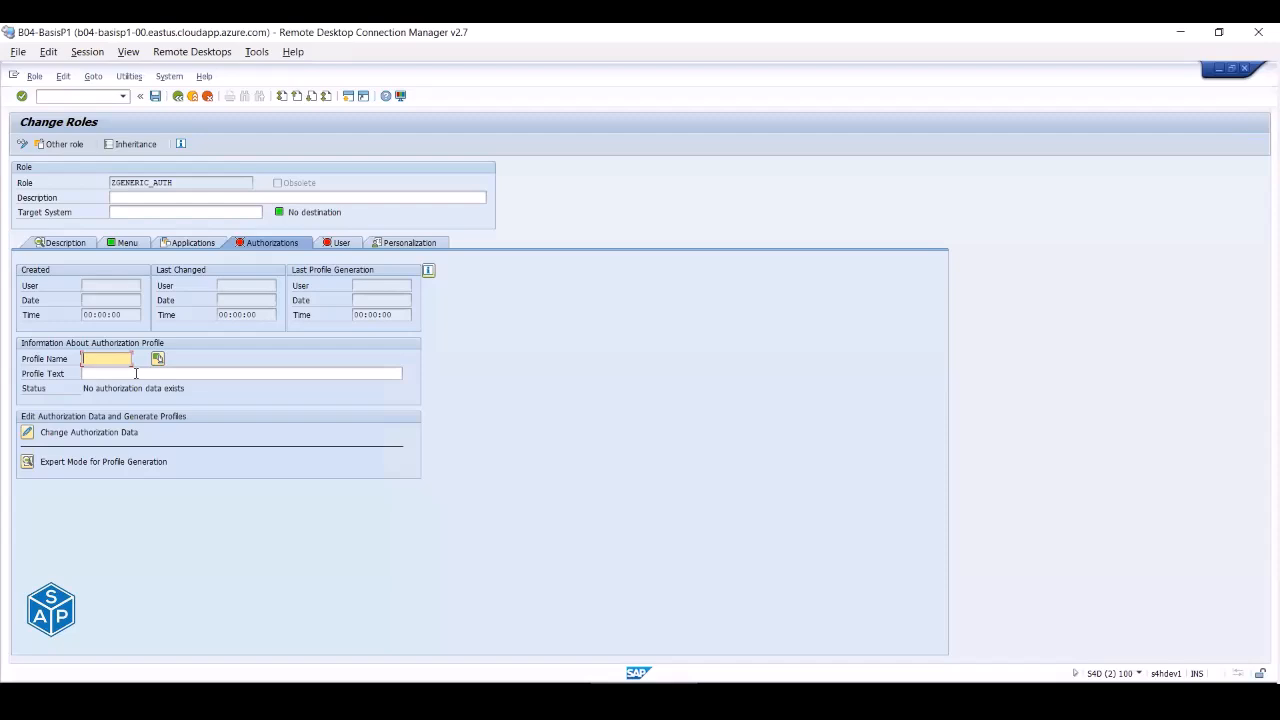
pyautogui.moveTo(177, 182); pyautogui.dragTo(100, 180)
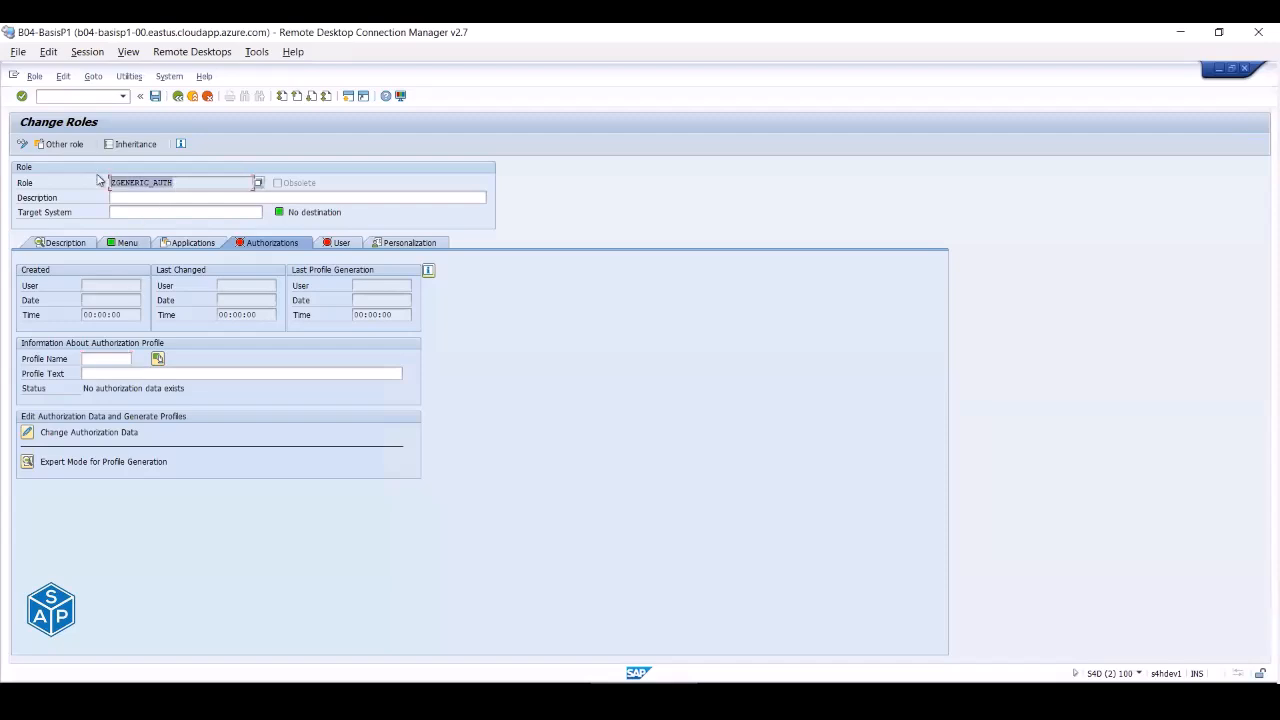
pyautogui.click(127, 245)
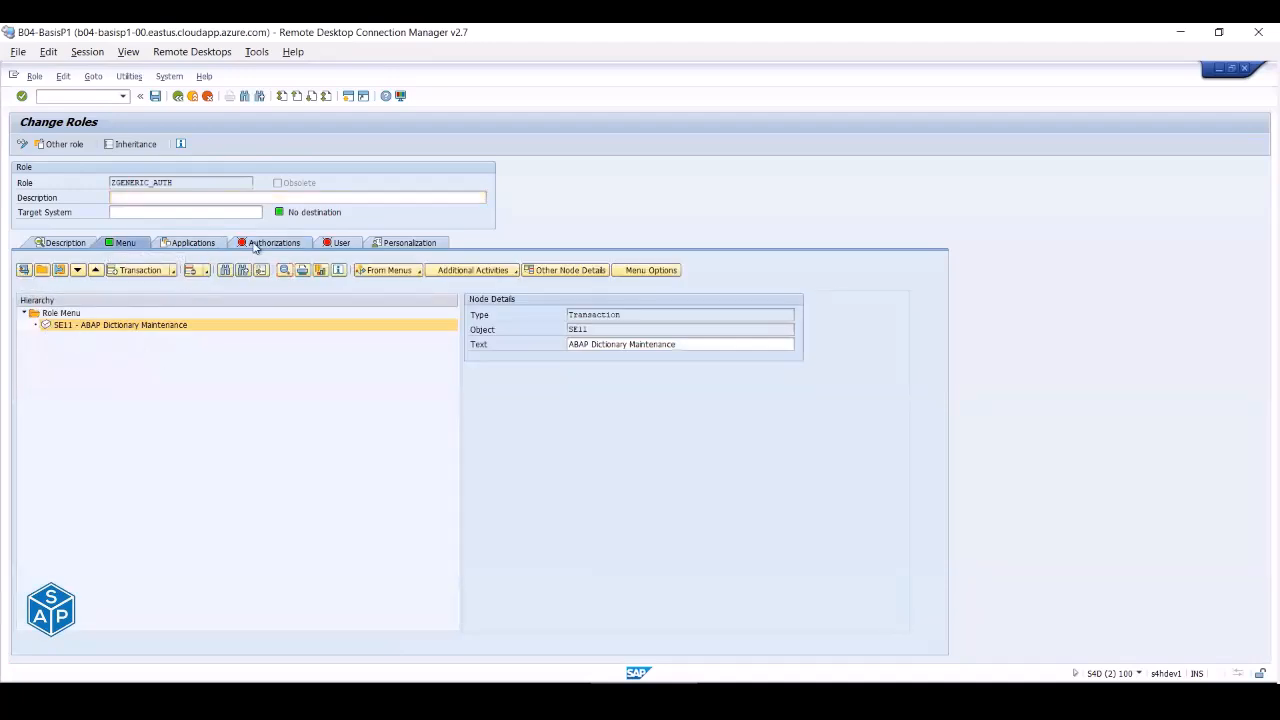
pyautogui.click(250, 243)
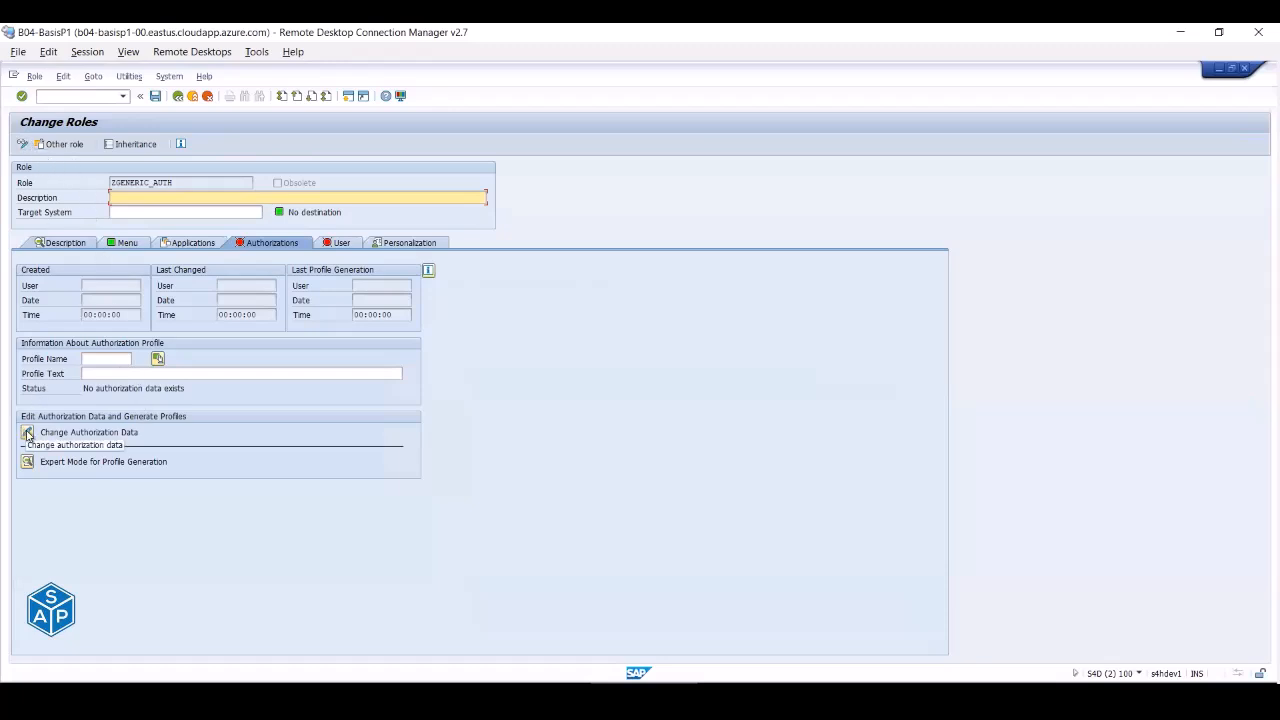
pyautogui.click(28, 434)
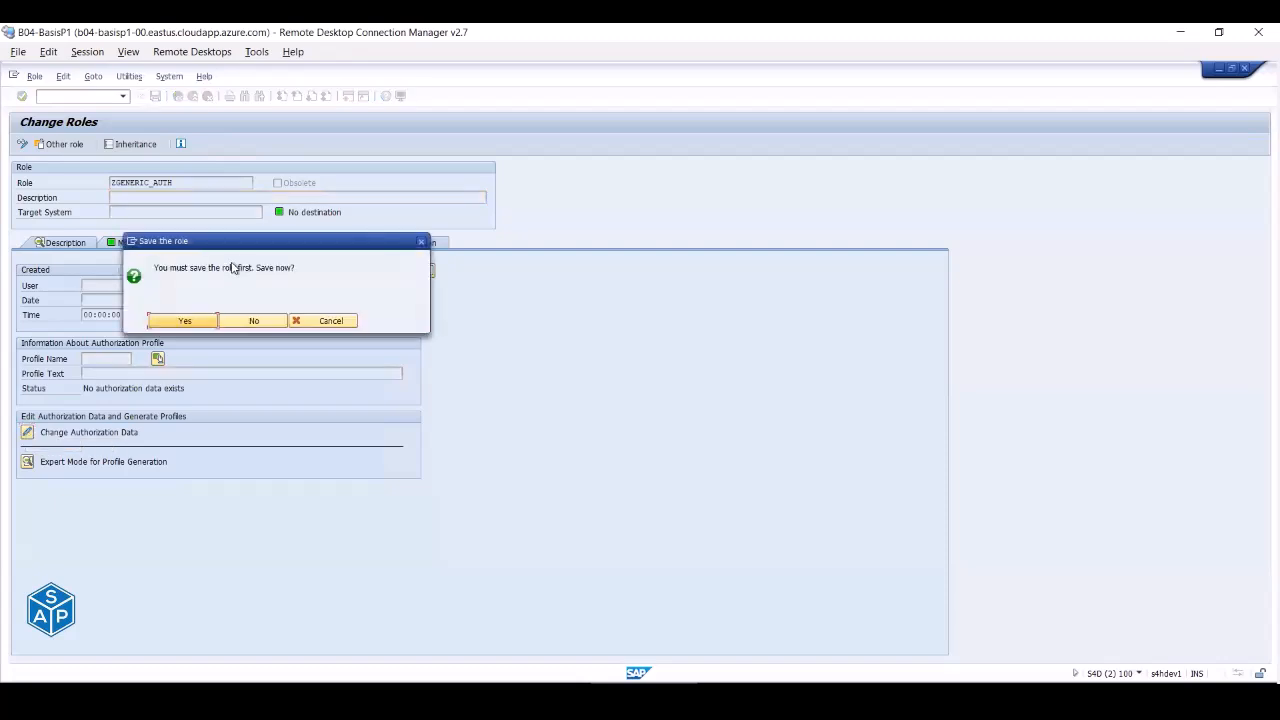
# - Save ZGENERIC_AUTH and expand S_TCODE (value SE11) and S_DEVELOP in its authorization data
pyautogui.click(200, 320)
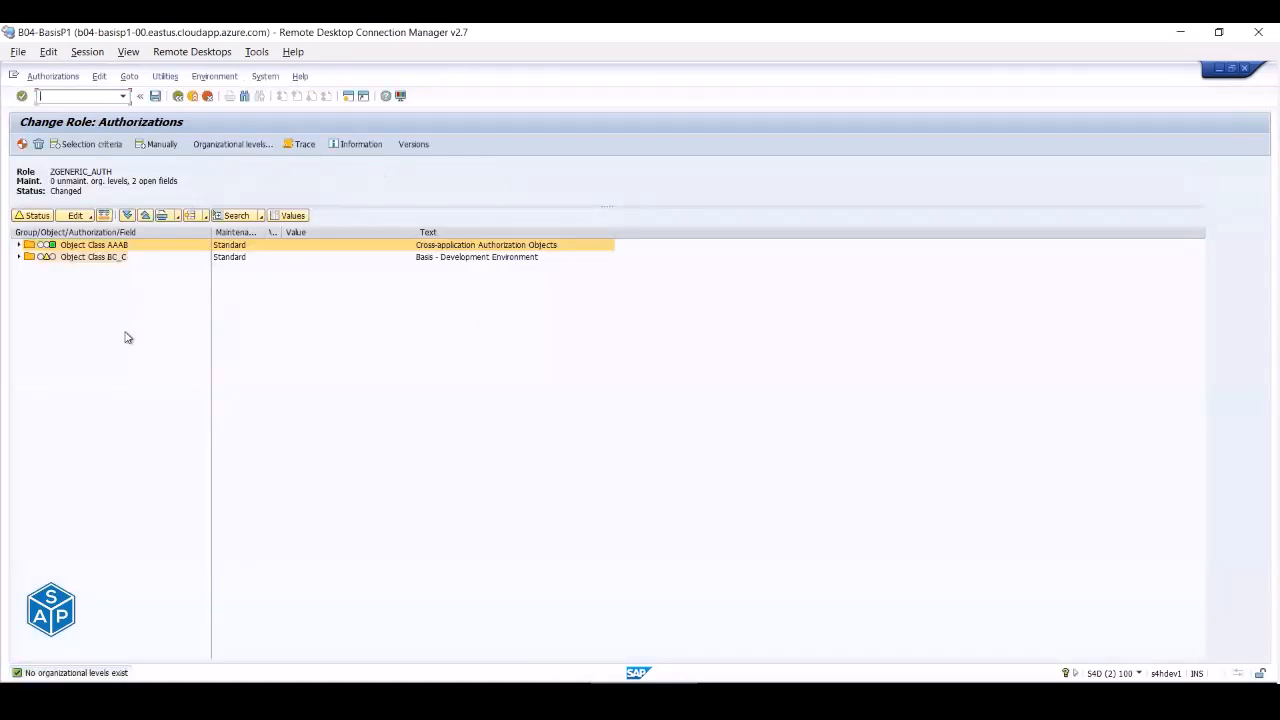
pyautogui.click(19, 257)
pyautogui.click(18, 245)
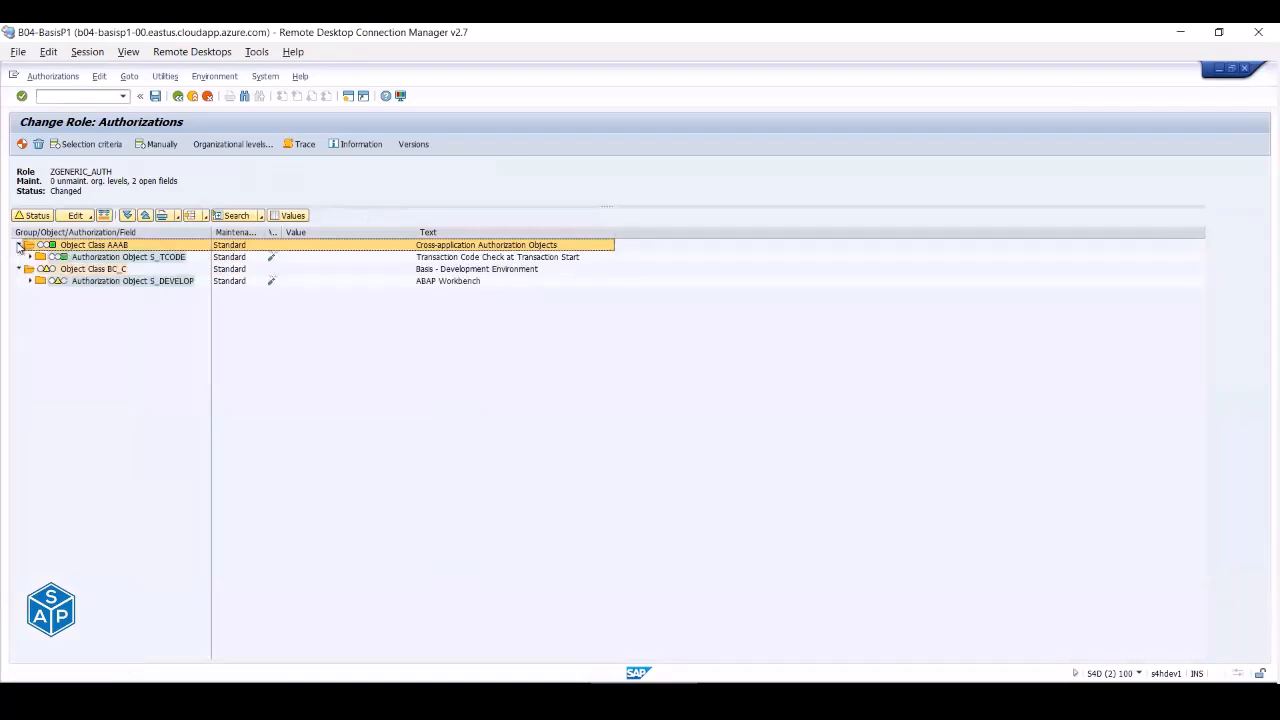
pyautogui.click(30, 257)
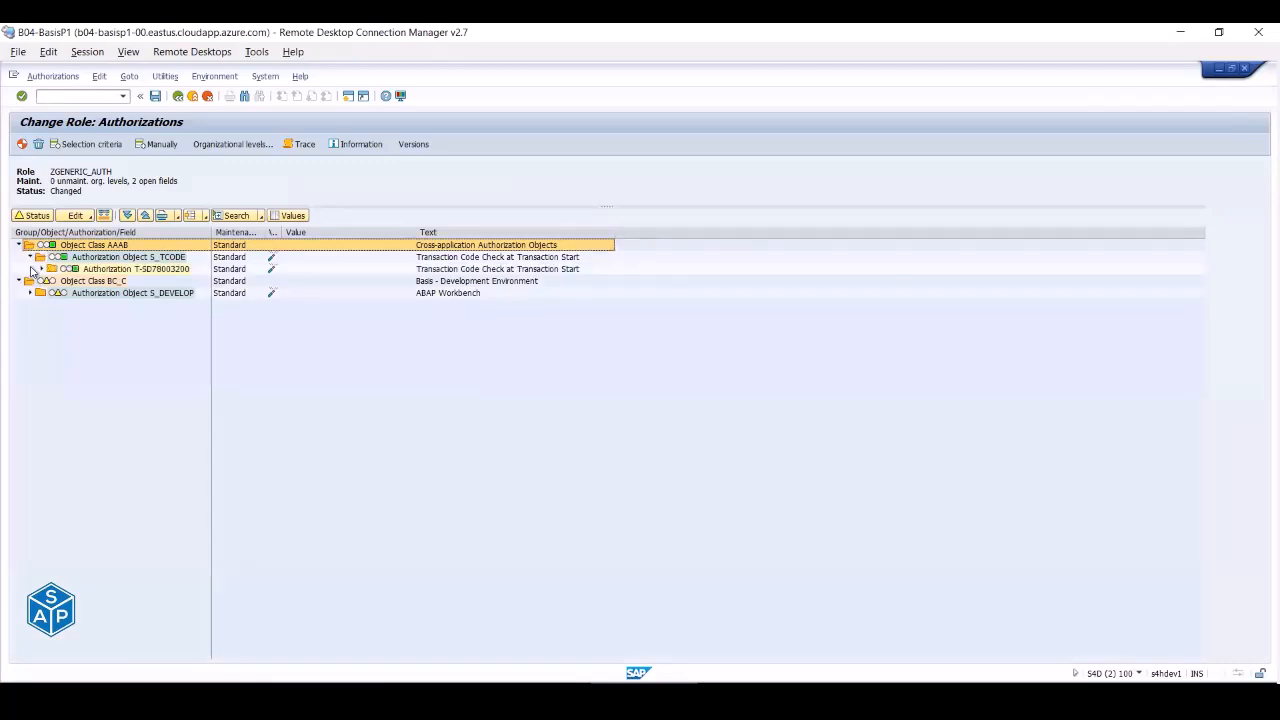
pyautogui.click(42, 269)
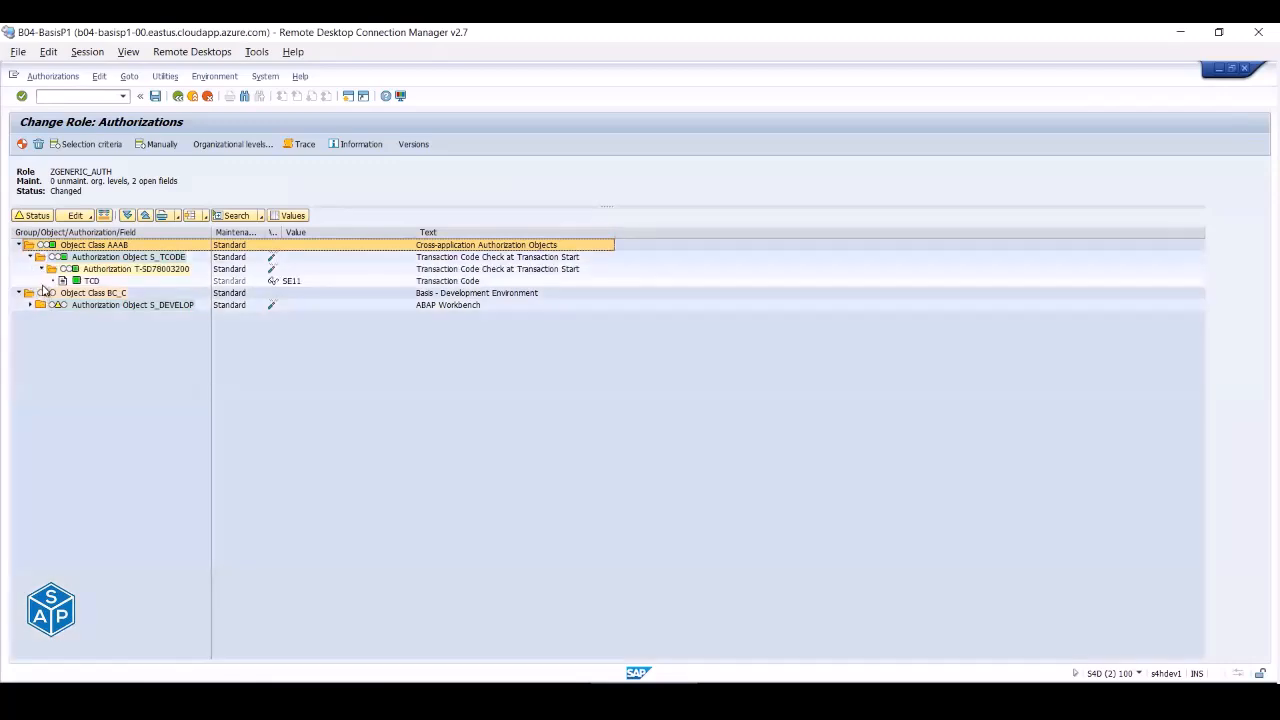
pyautogui.click(30, 305)
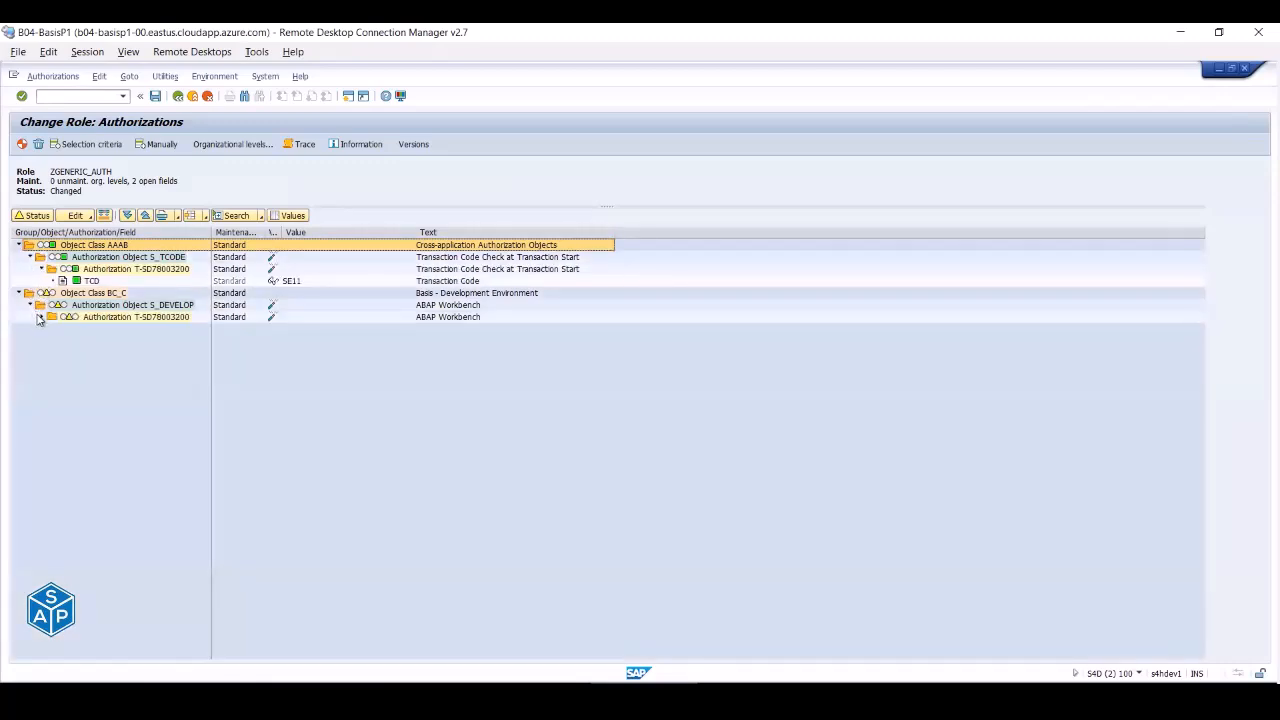
pyautogui.click(42, 317)
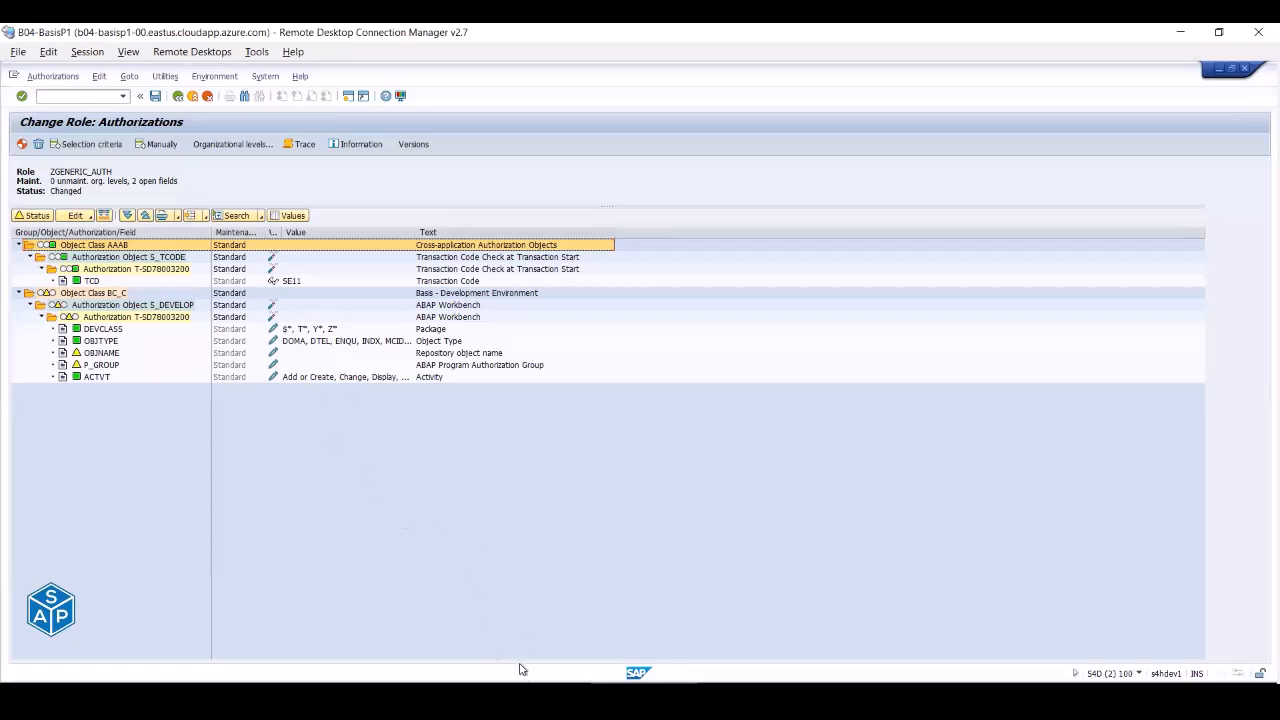
pyautogui.moveTo(530, 693)
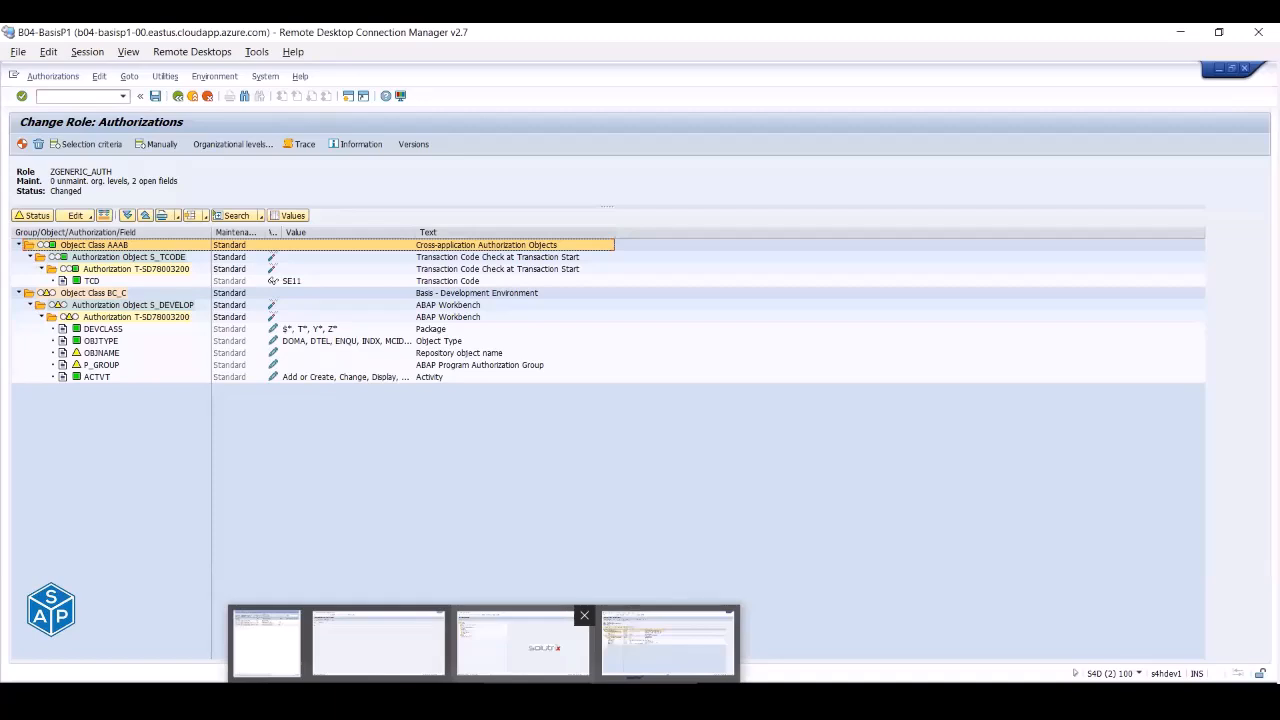
# - Display user BASIS_SUP and look through its Licence, Personalization, Groups, Profiles, Roles, Defaults and Logon tabs
pyautogui.click(522, 645)
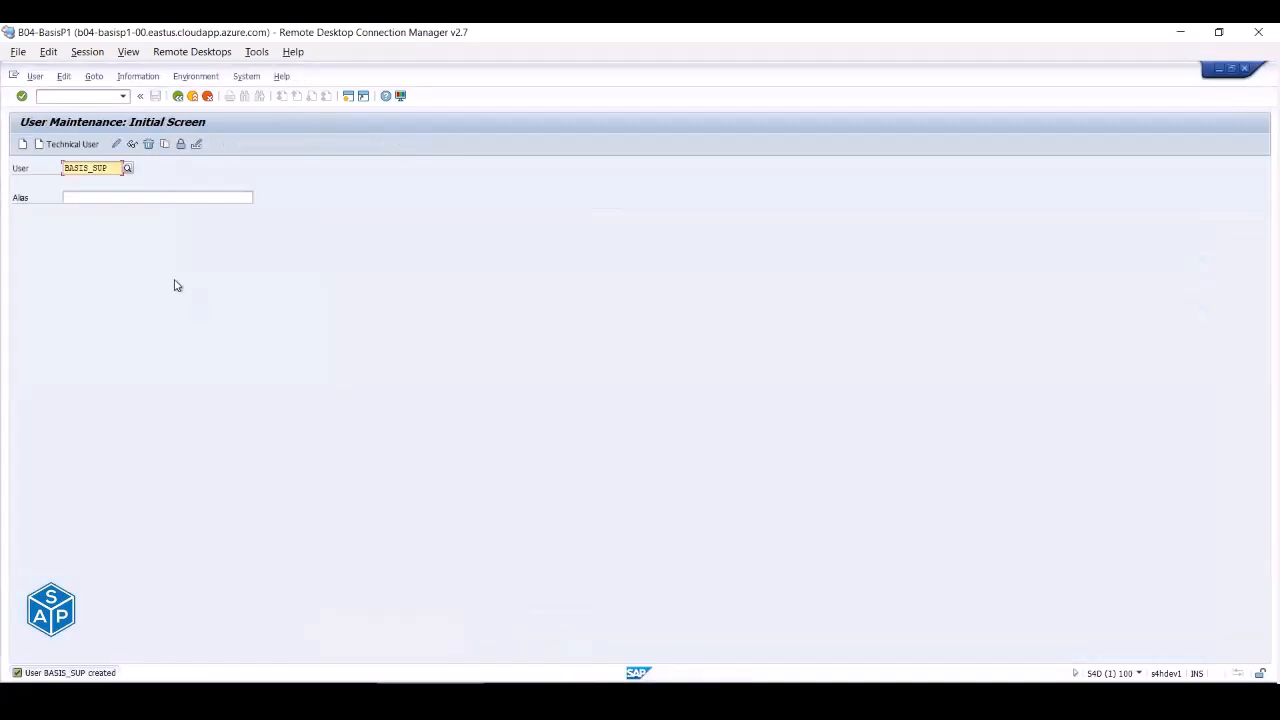
pyautogui.click(133, 145)
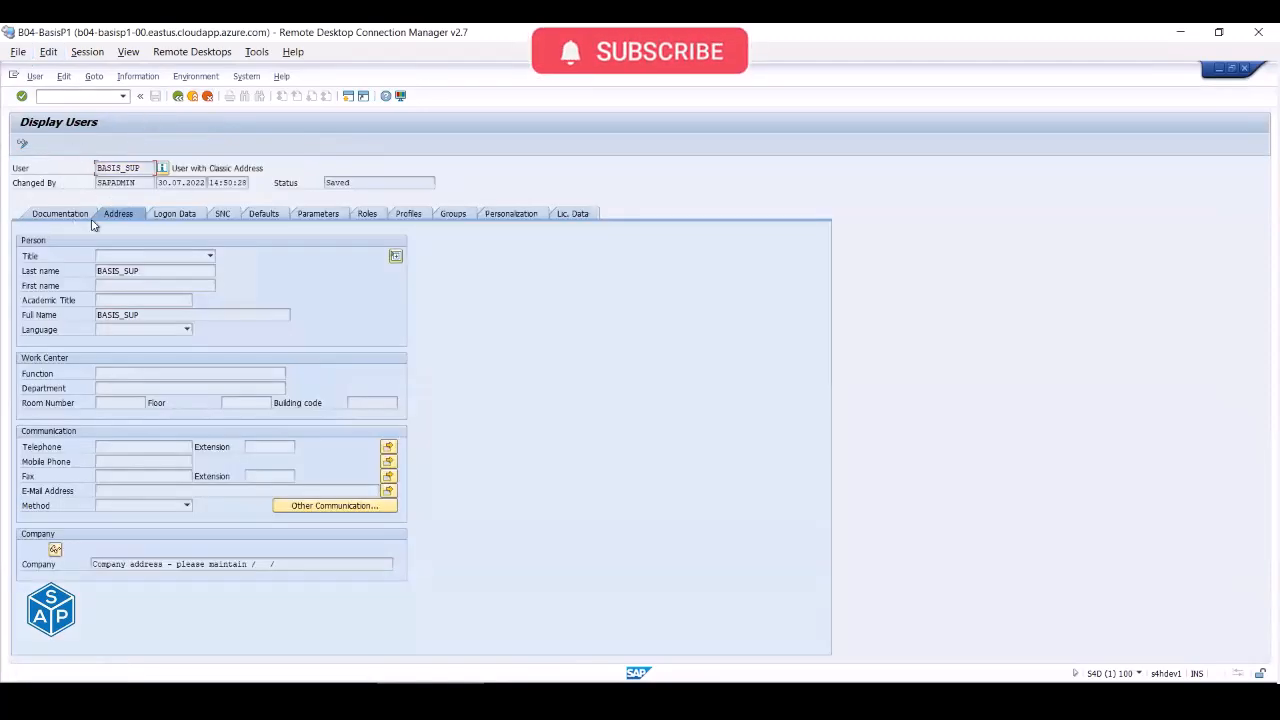
pyautogui.click(567, 215)
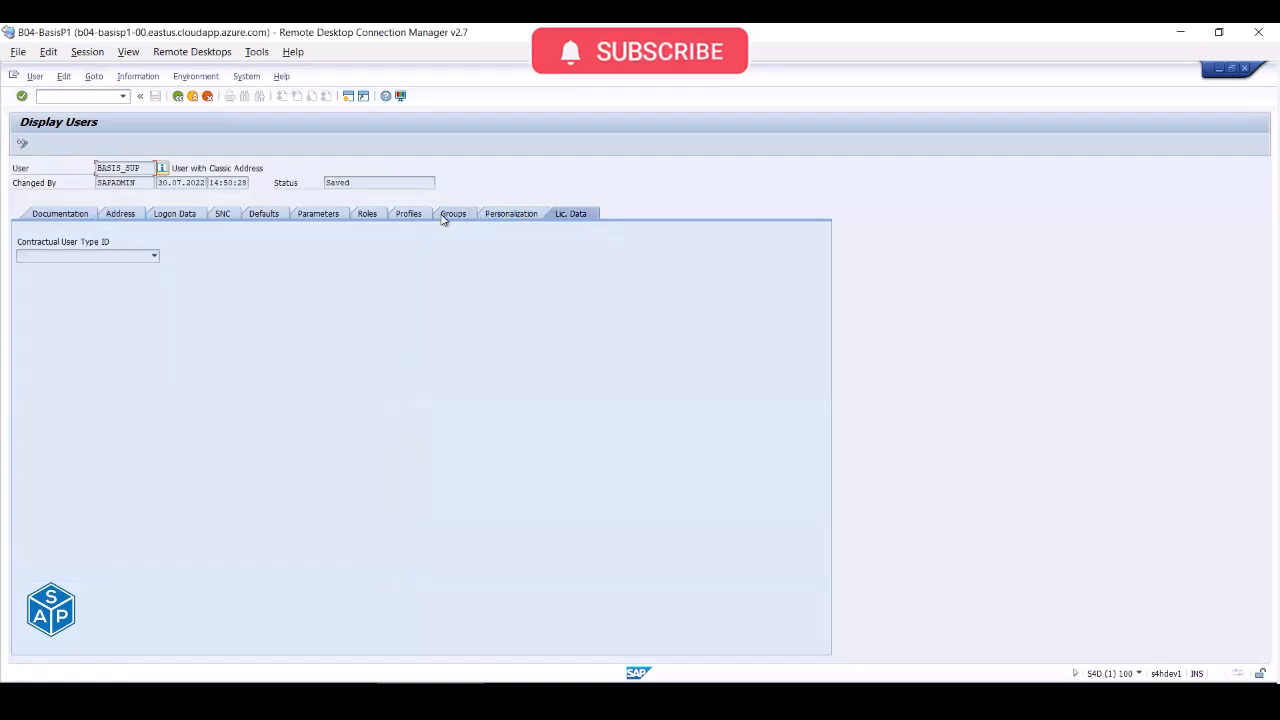
pyautogui.click(495, 218)
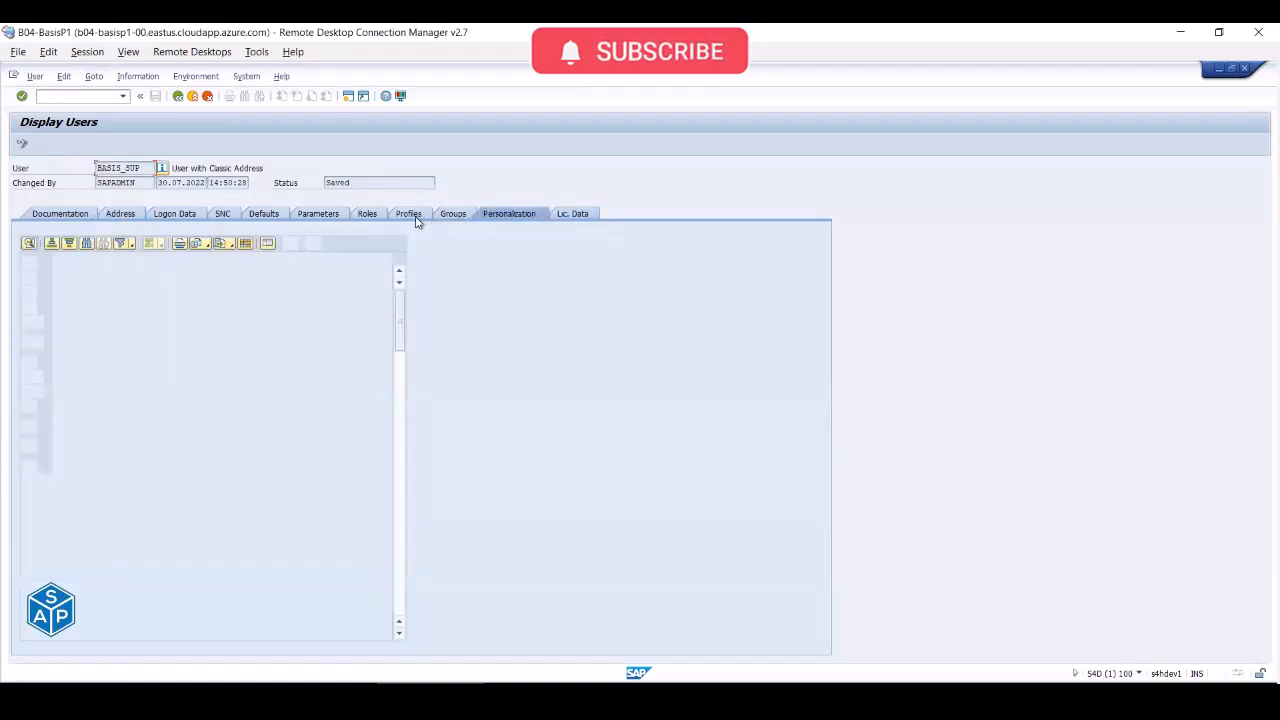
pyautogui.click(445, 220)
pyautogui.click(412, 218)
pyautogui.click(366, 216)
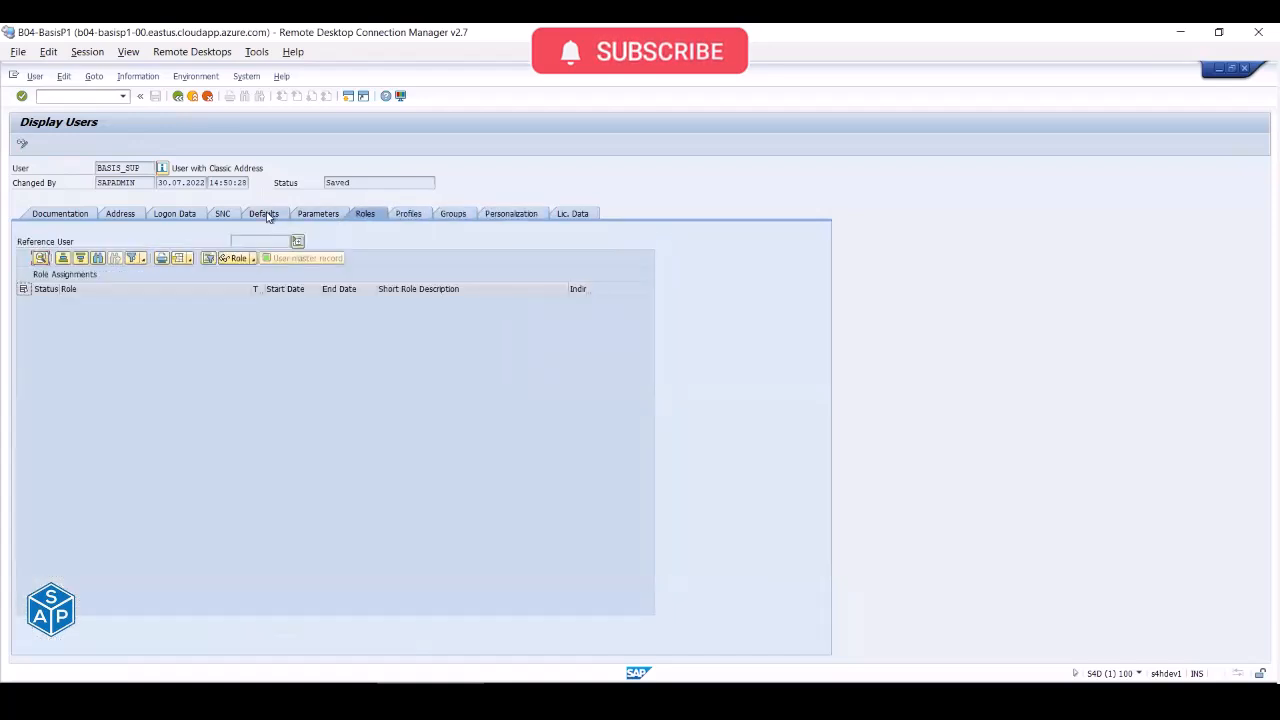
pyautogui.click(266, 216)
pyautogui.click(173, 216)
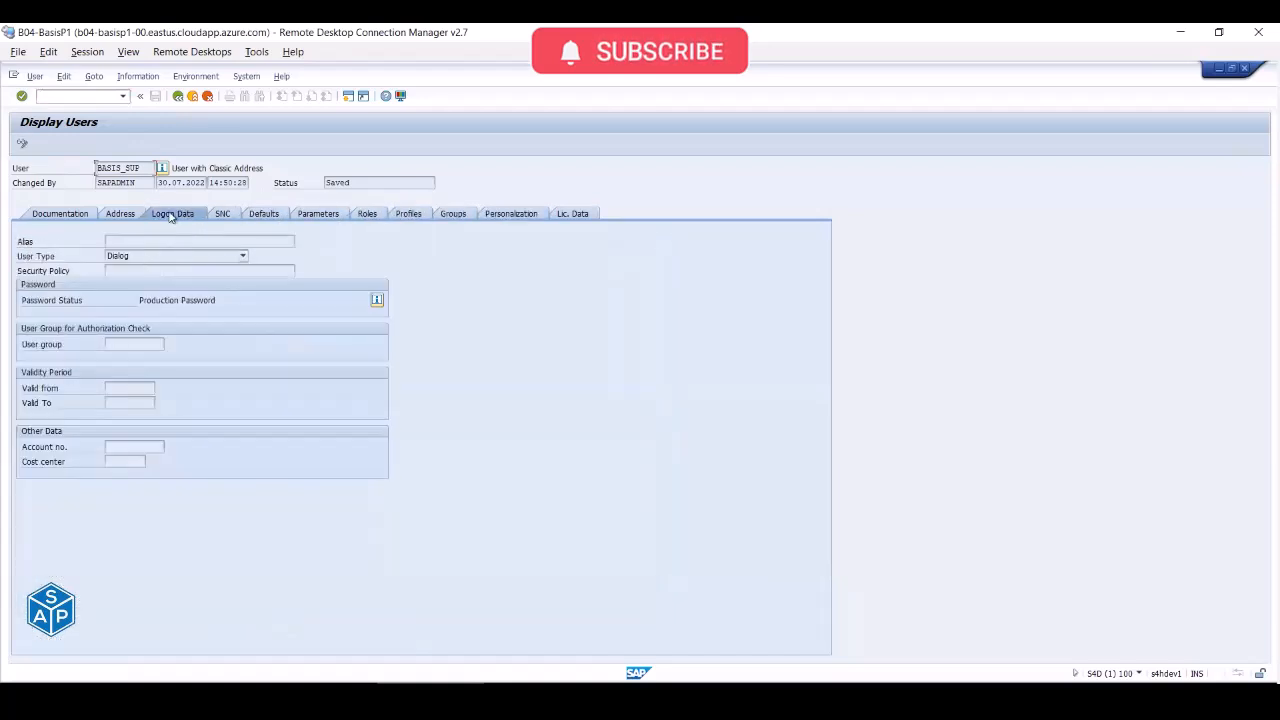
# - Put BASIS_SUP into edit mode and view its Roles and Profiles tabs
pyautogui.click(23, 147)
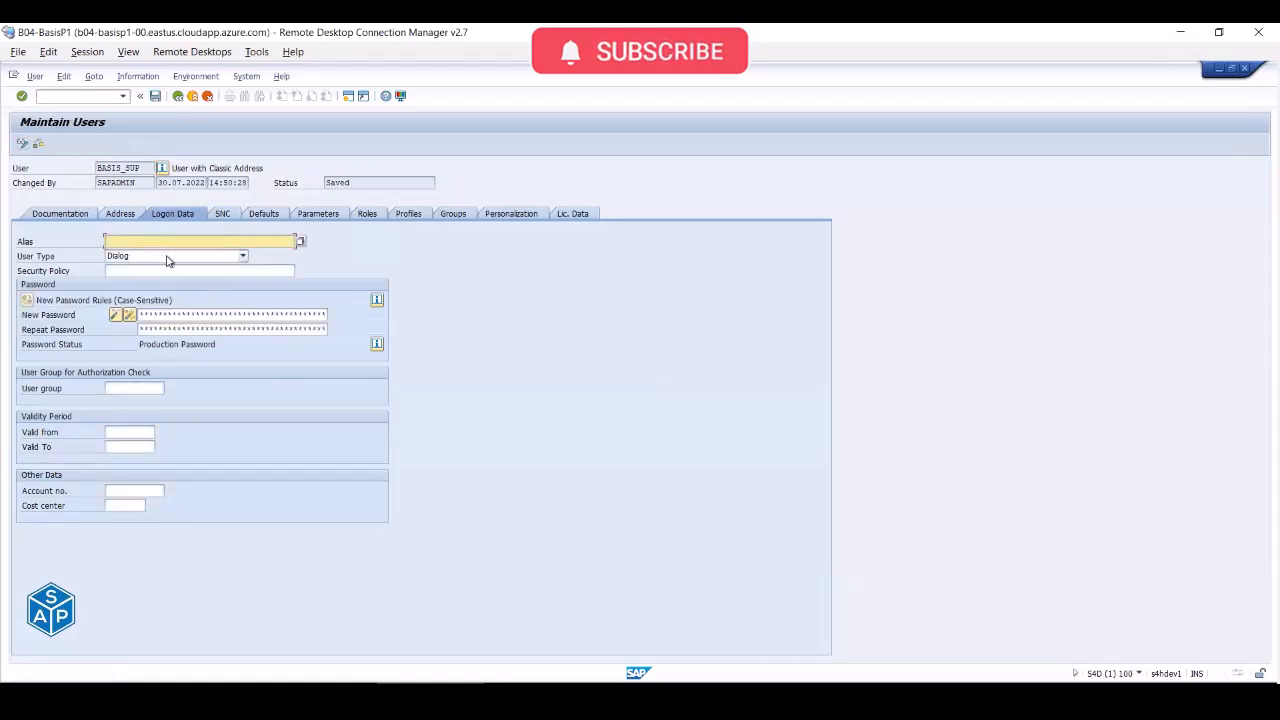
pyautogui.click(120, 388)
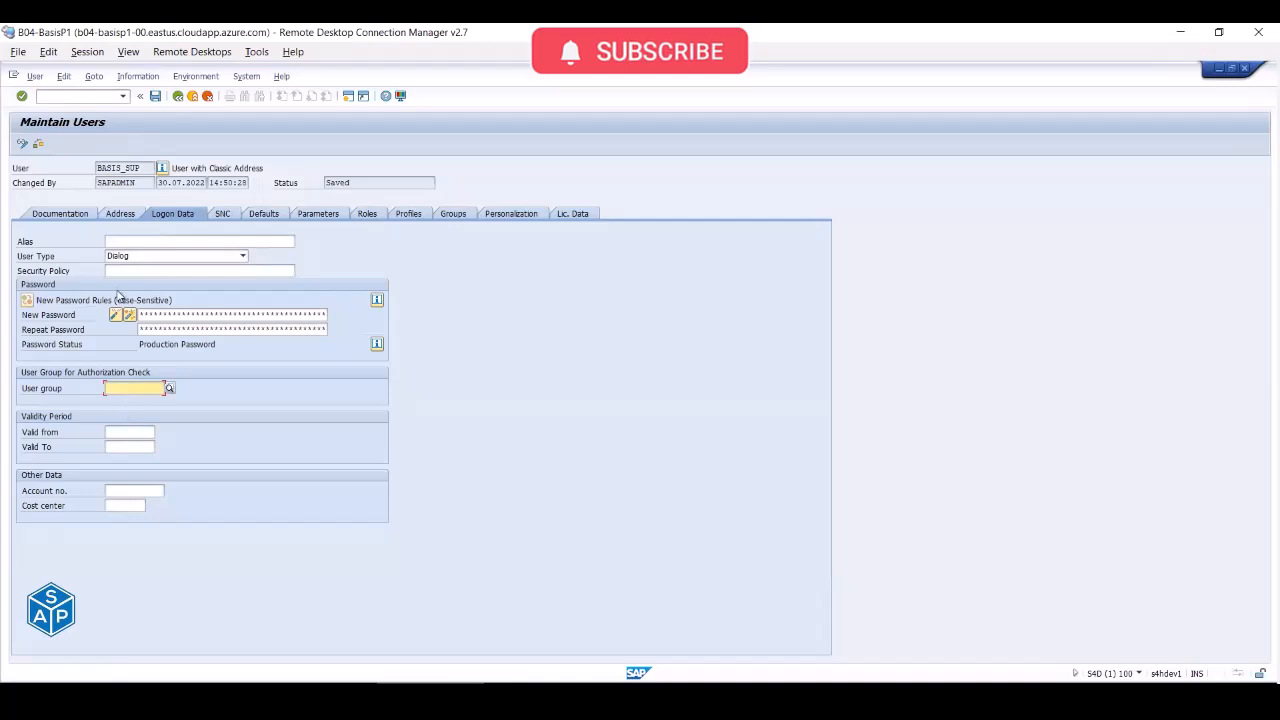
pyautogui.click(116, 215)
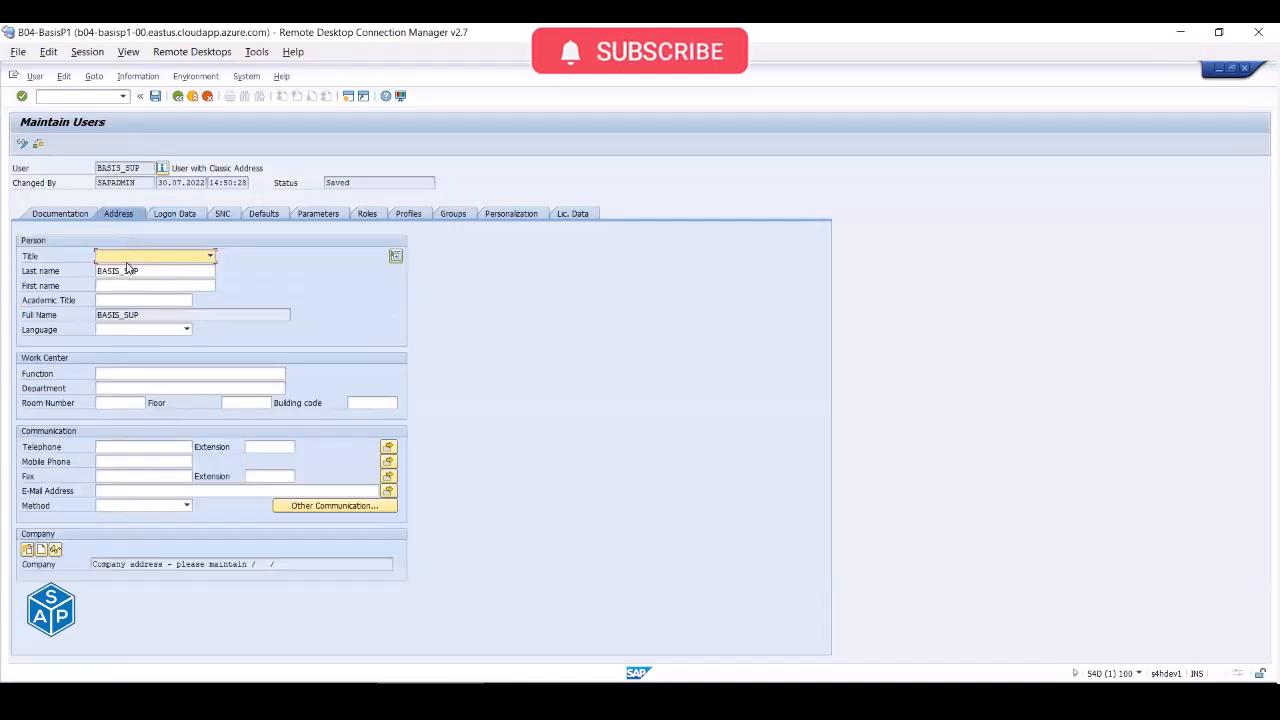
pyautogui.click(368, 216)
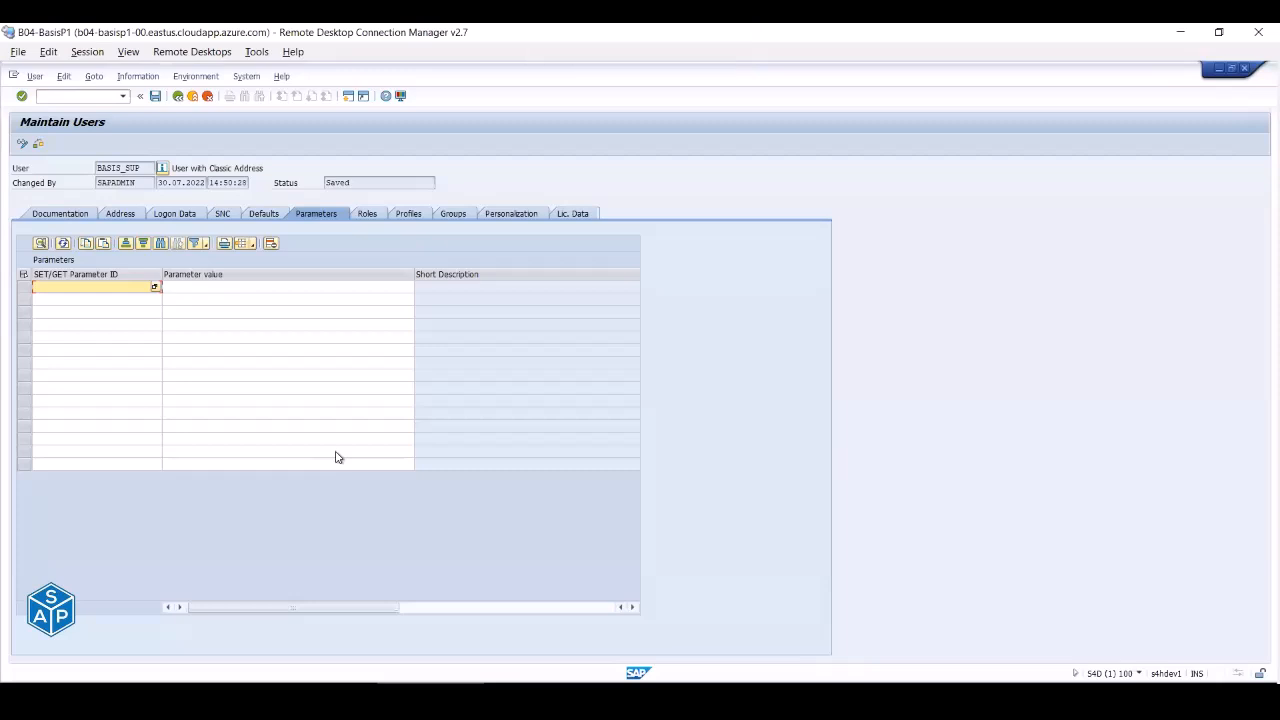
pyautogui.click(372, 214)
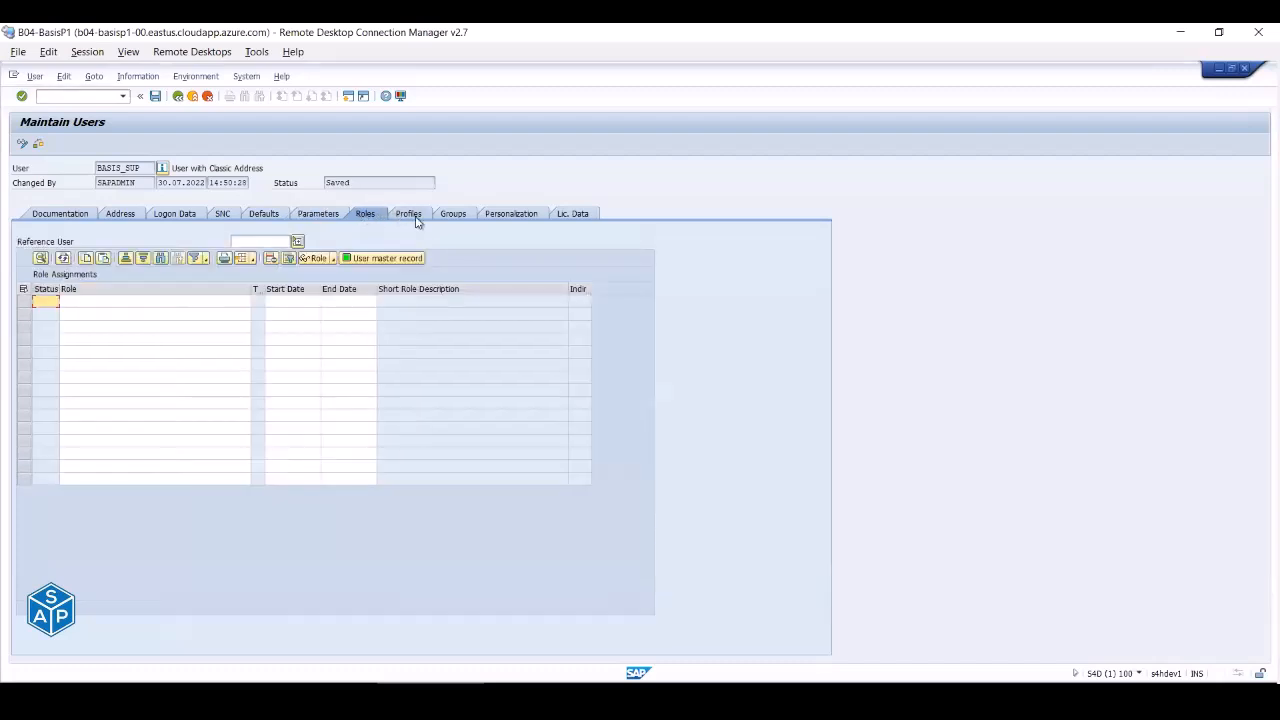
pyautogui.click(410, 215)
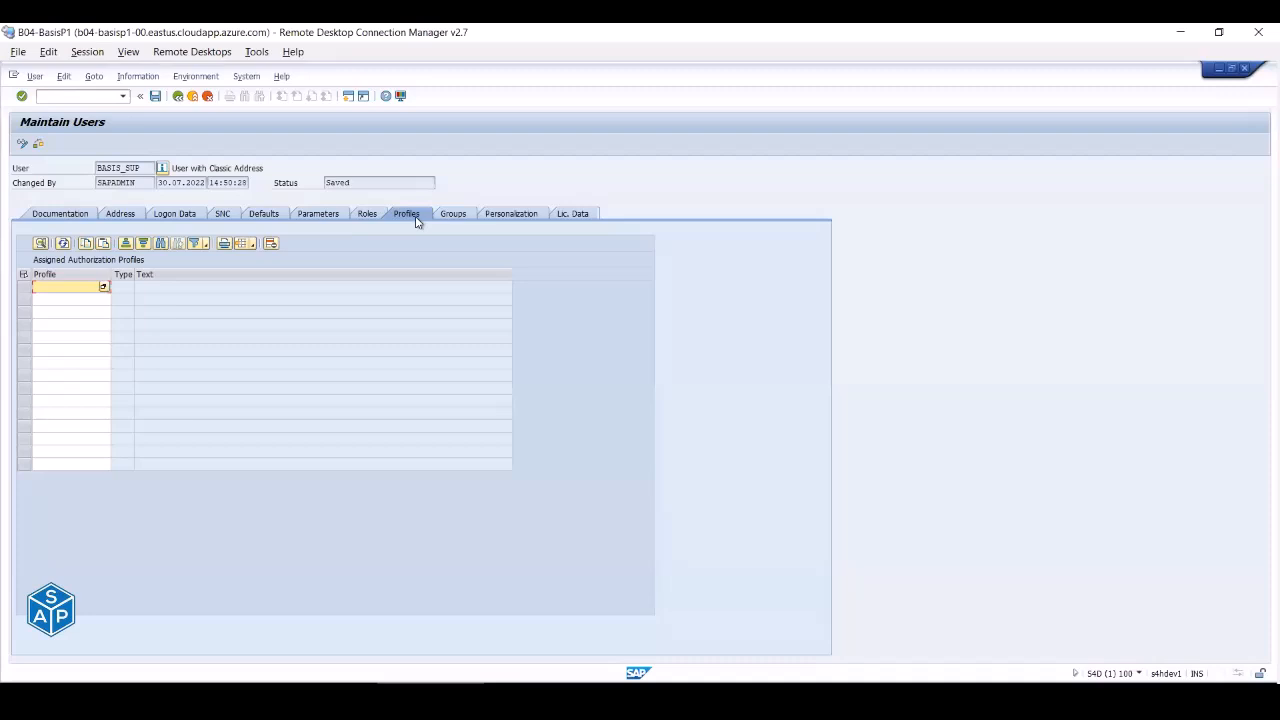
# - Switch to the session showing ZGENERIC_AUTH's authorizations (S_TCODE SE11, S_DEVELOP packages S*, T*, Y*, Z*)
pyautogui.click(616, 697)
pyautogui.click(580, 632)
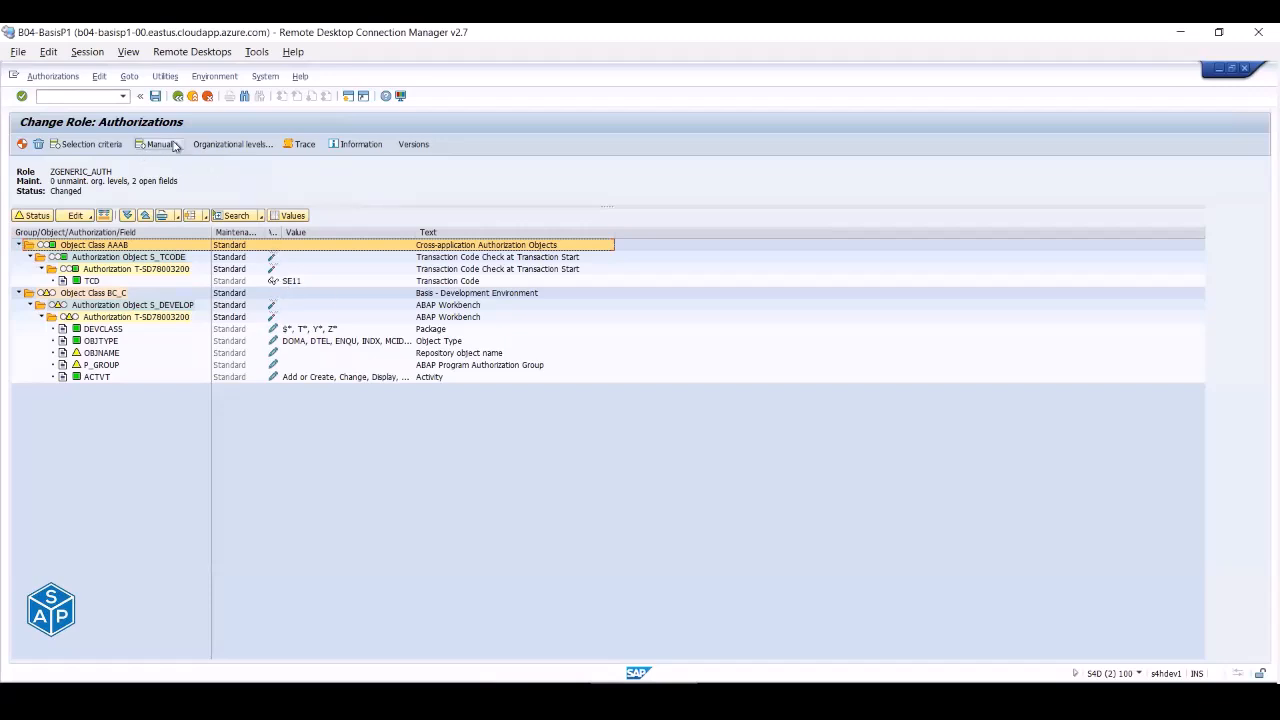
# - Exit authorization maintenance without saving, delete SE11 from the role menu, and save the role
pyautogui.click(178, 96)
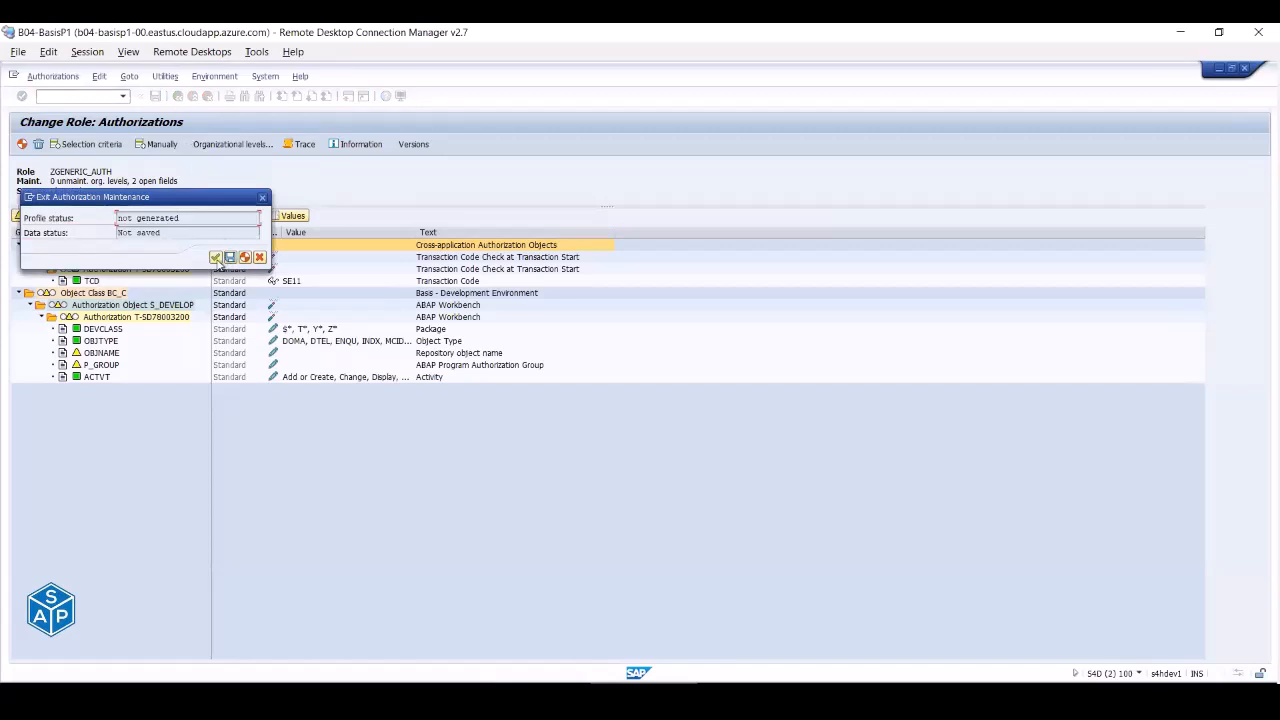
pyautogui.click(217, 259)
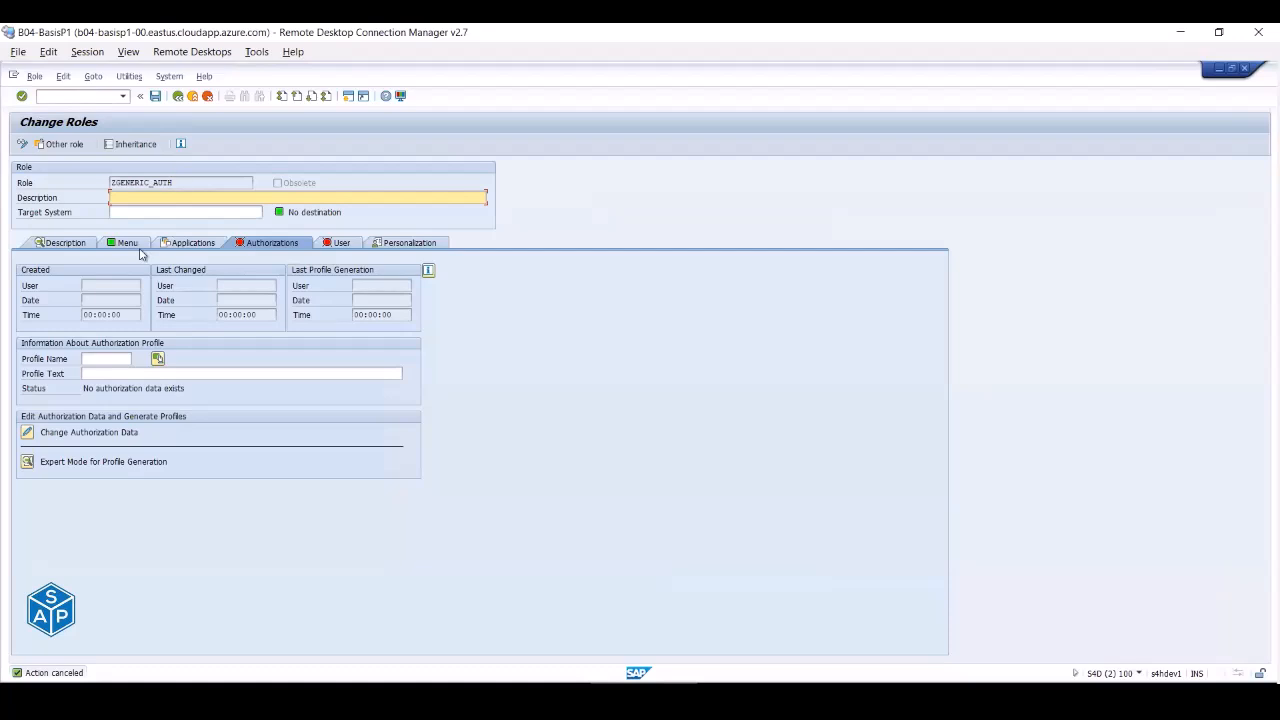
pyautogui.click(128, 243)
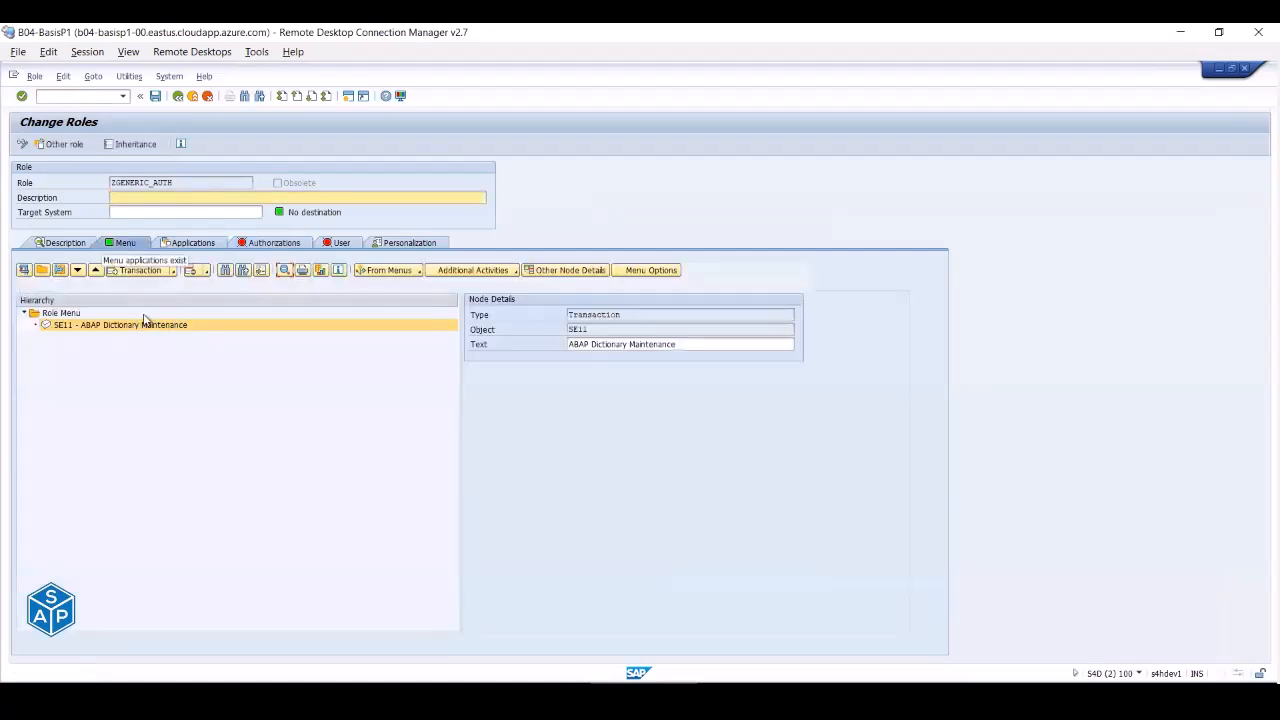
pyautogui.click(191, 270)
pyautogui.click(155, 96)
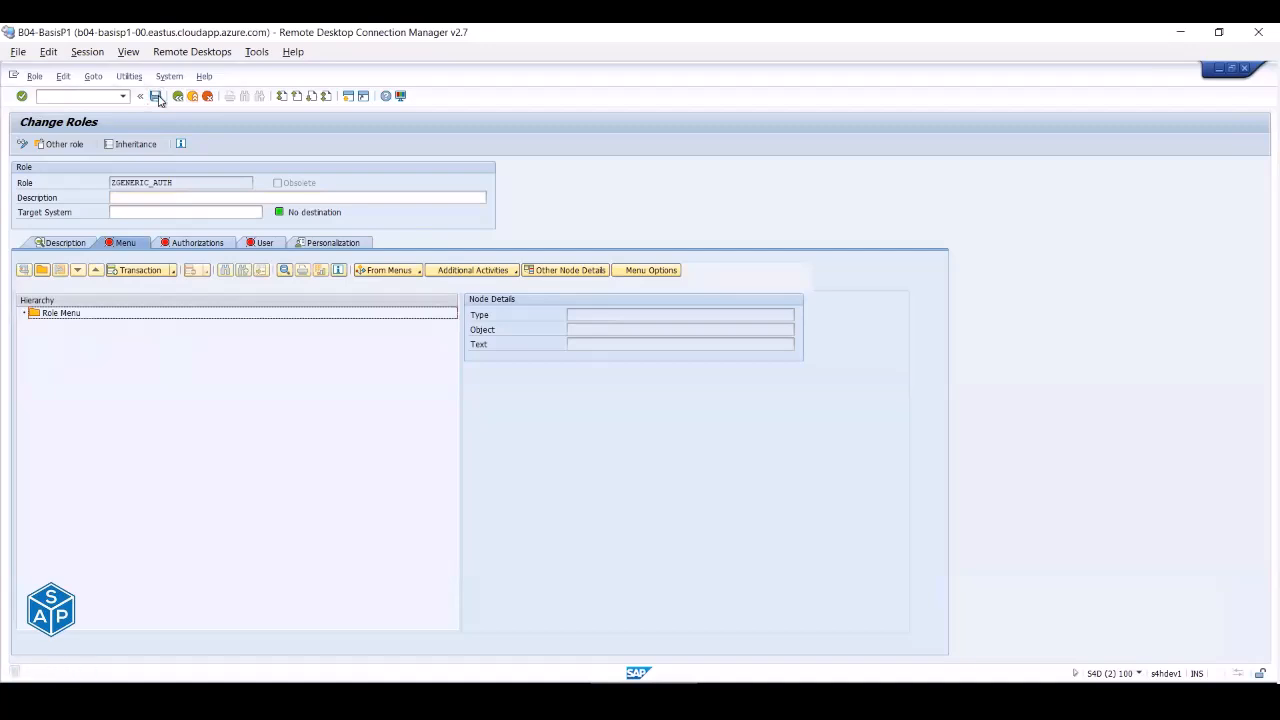
# - Check the role's authorization data, dismissing the template selection and returning to the role overview
pyautogui.click(212, 245)
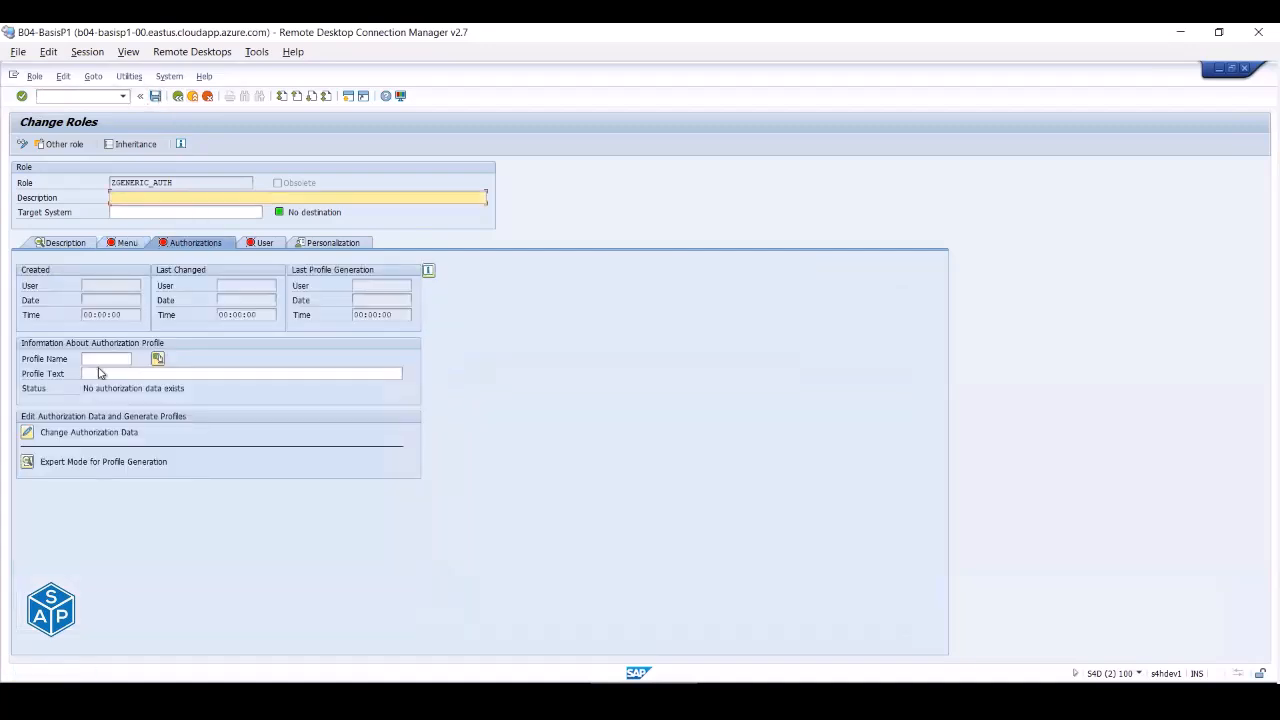
pyautogui.click(30, 434)
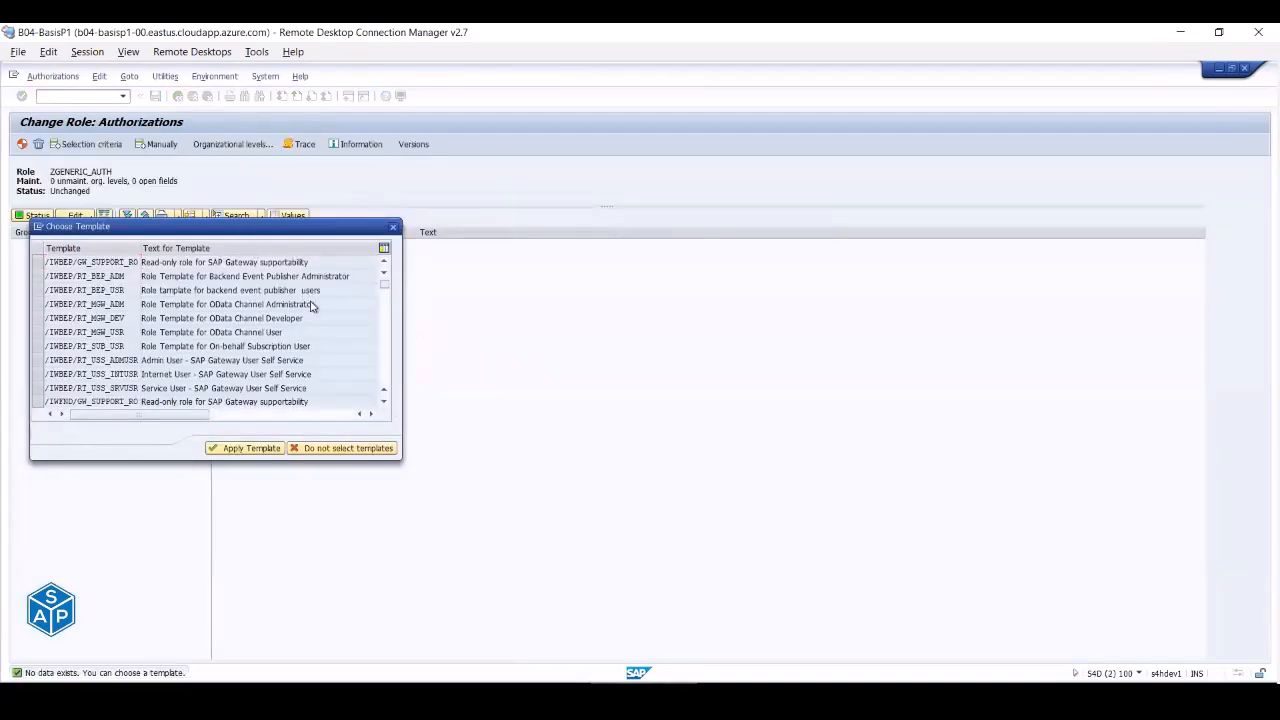
pyautogui.press('Escape')
pyautogui.click(178, 97)
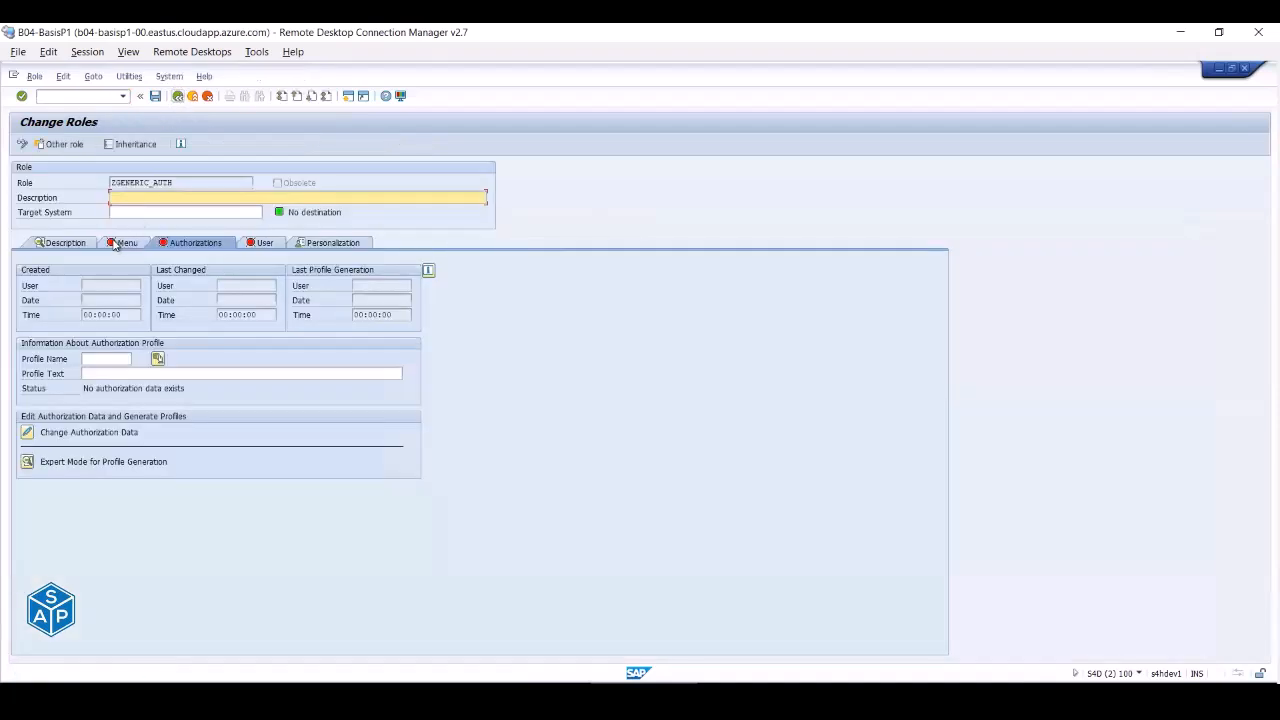
# - Assign transaction SU01 User Maintenance to the ZGENERIC_AUTH role menu
pyautogui.click(122, 243)
pyautogui.click(131, 270)
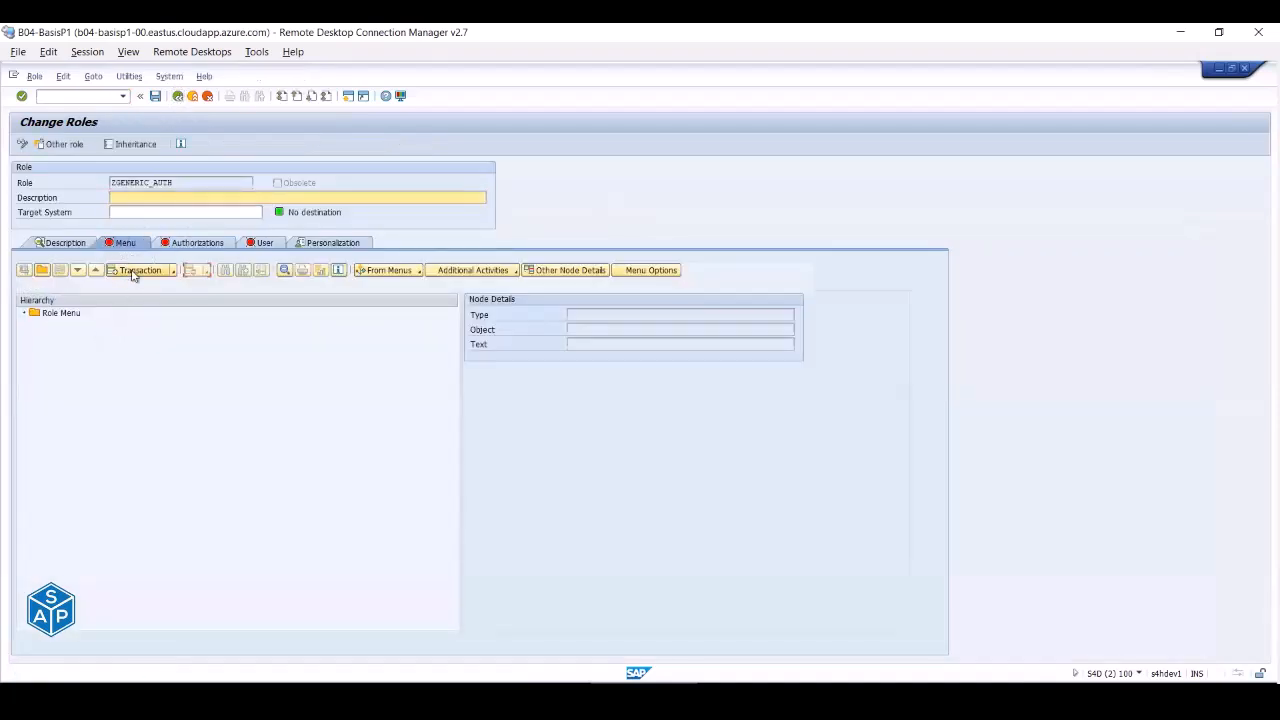
pyautogui.write('su01')
pyautogui.press('Return')
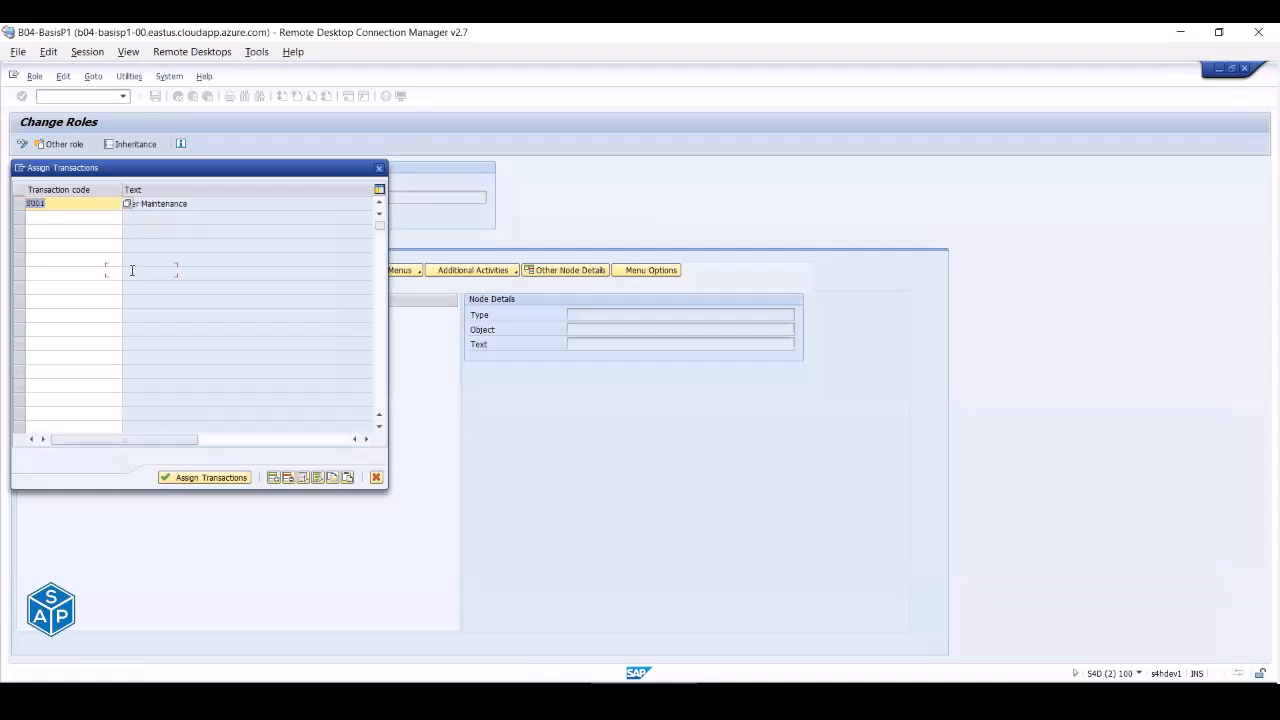
pyautogui.click(105, 218)
pyautogui.click(204, 478)
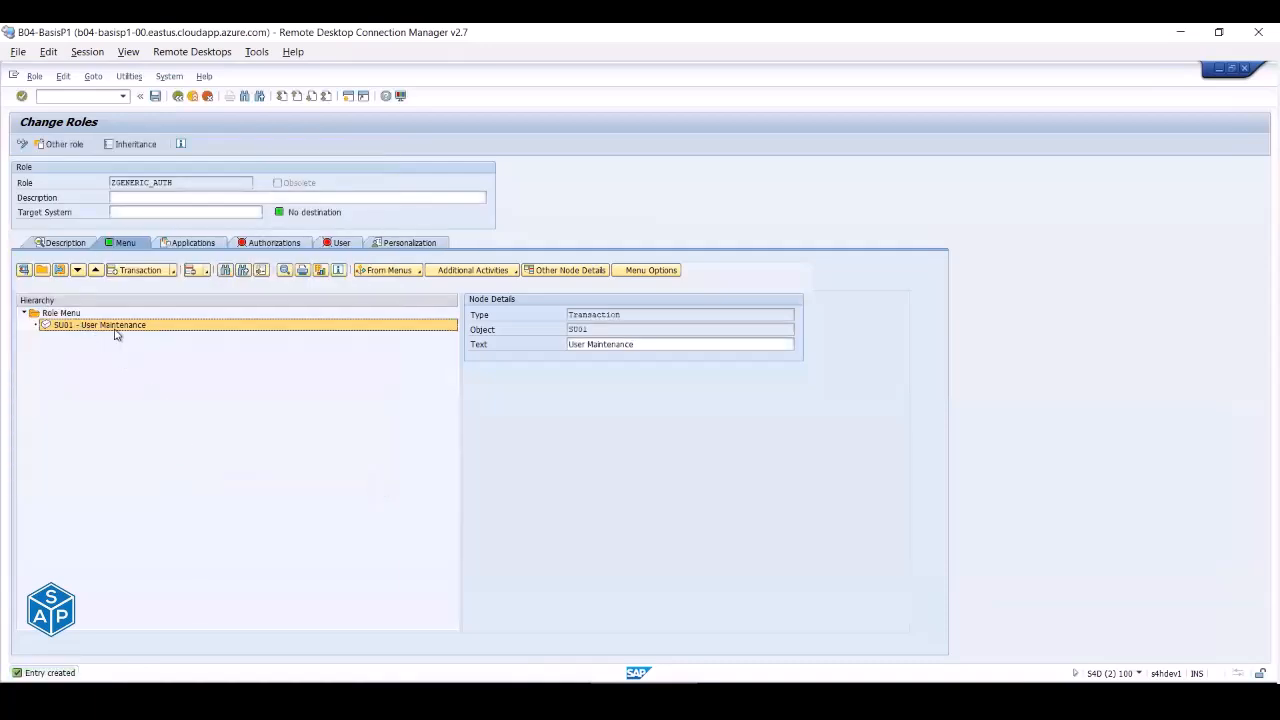
pyautogui.click(249, 245)
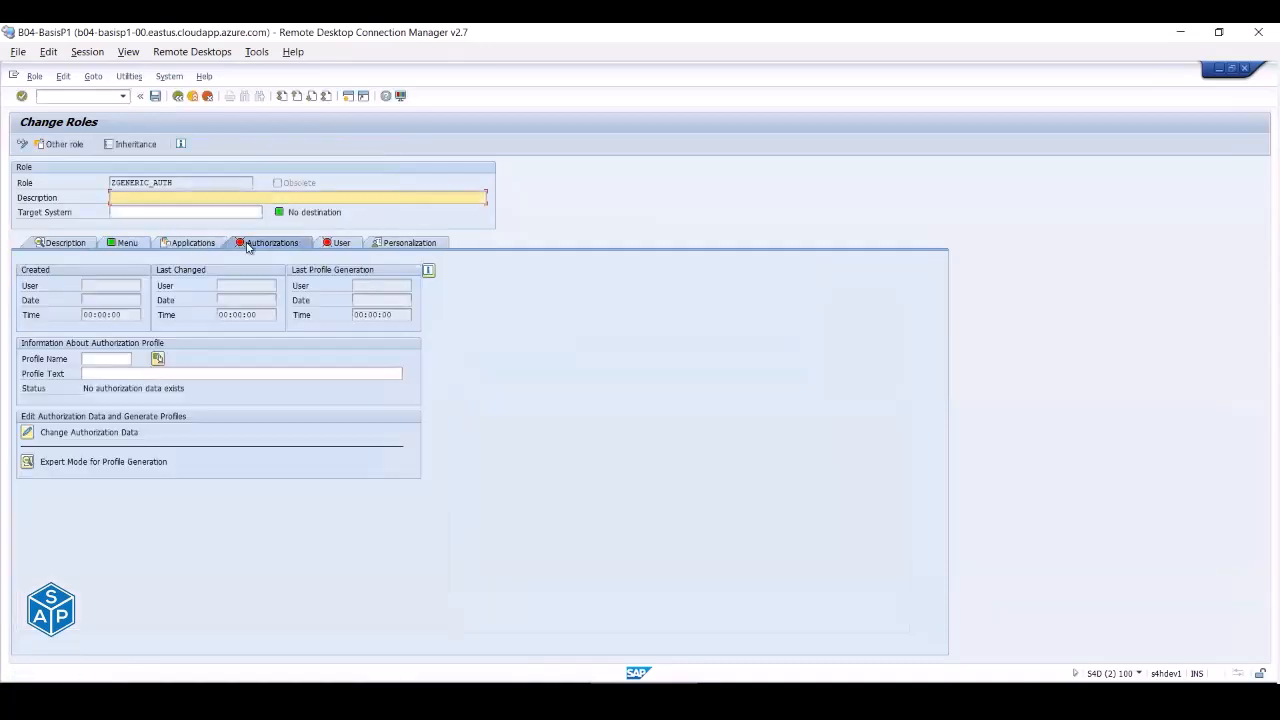
# - Save the role, then give the Plan Version org level full authorization and save the org levels
pyautogui.click(28, 433)
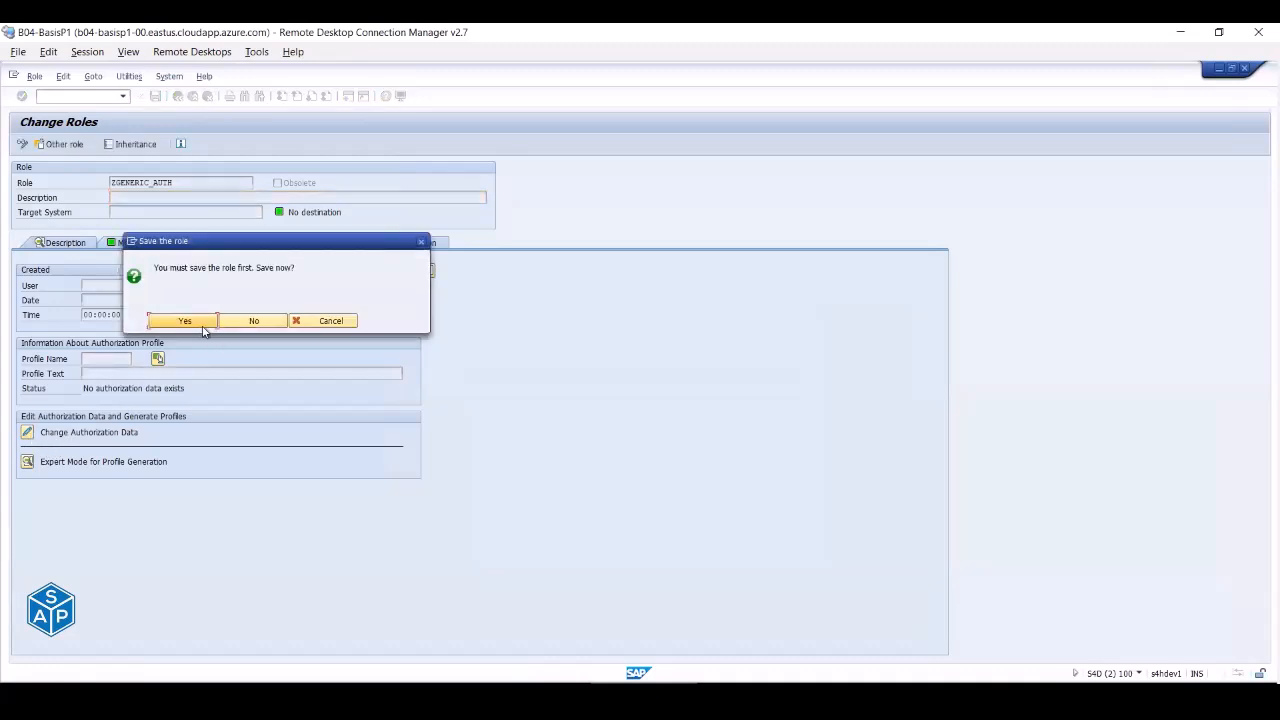
pyautogui.click(199, 321)
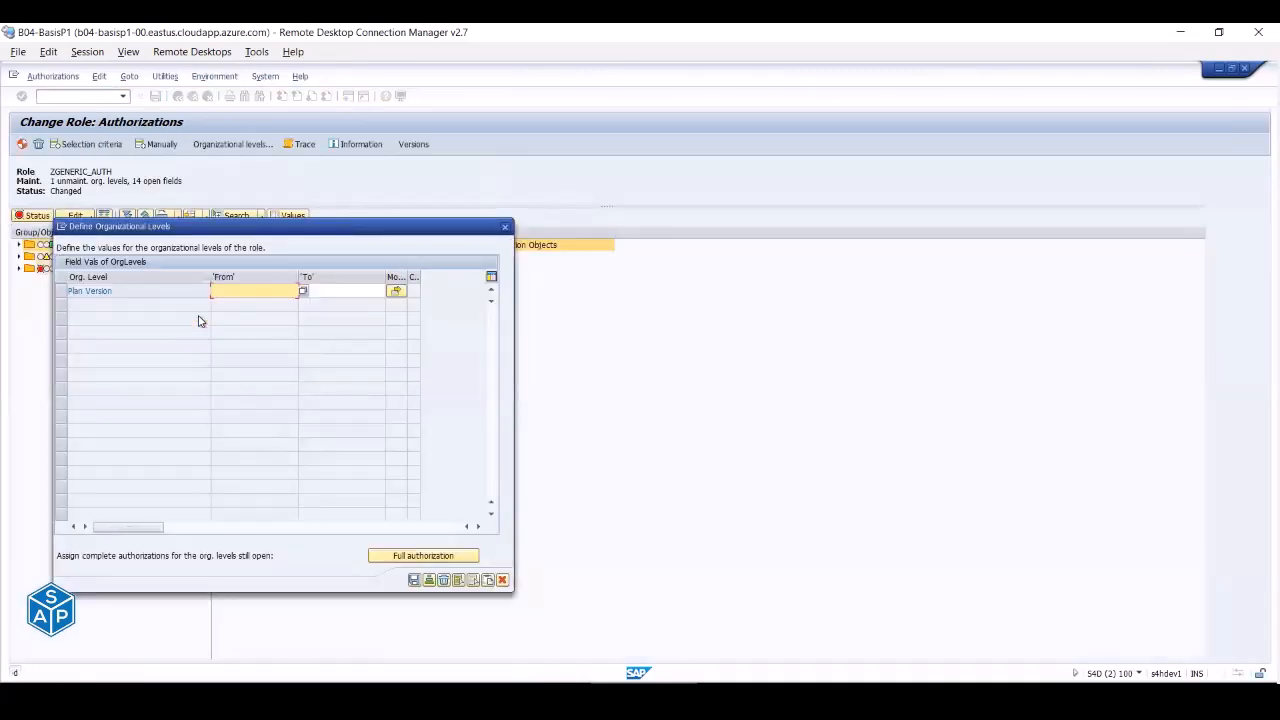
pyautogui.click(302, 291)
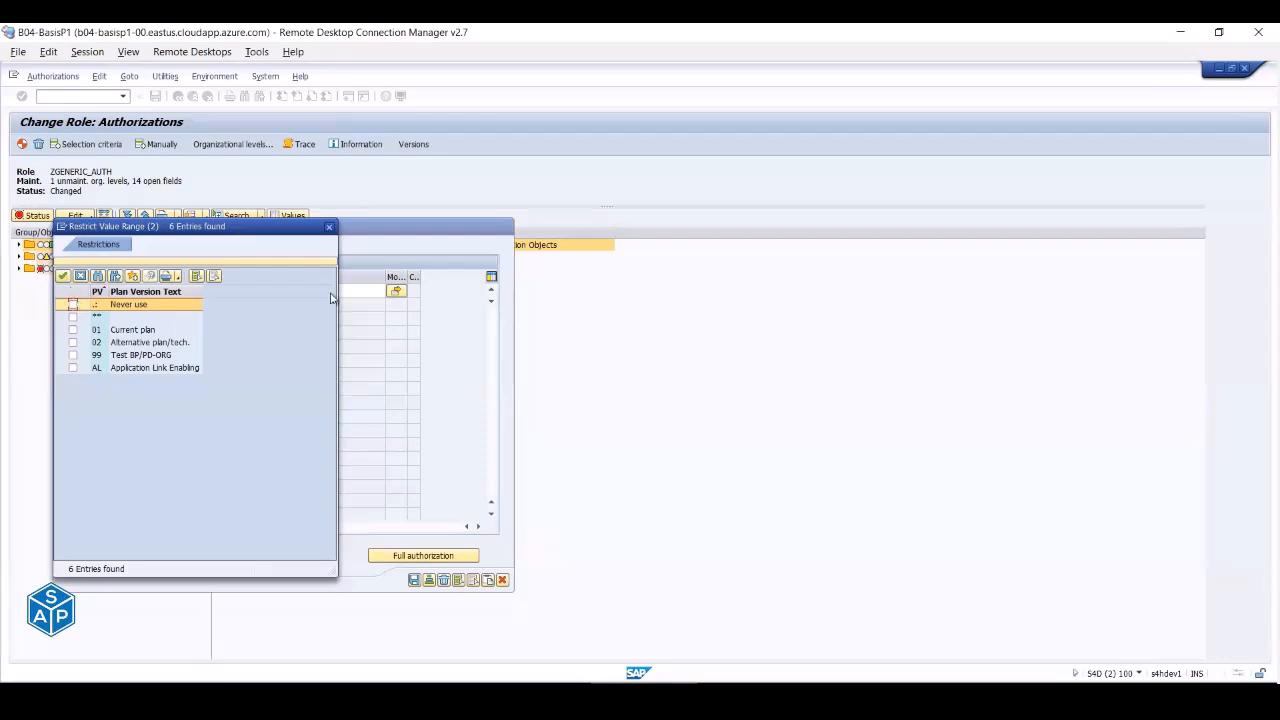
pyautogui.click(328, 227)
pyautogui.click(433, 558)
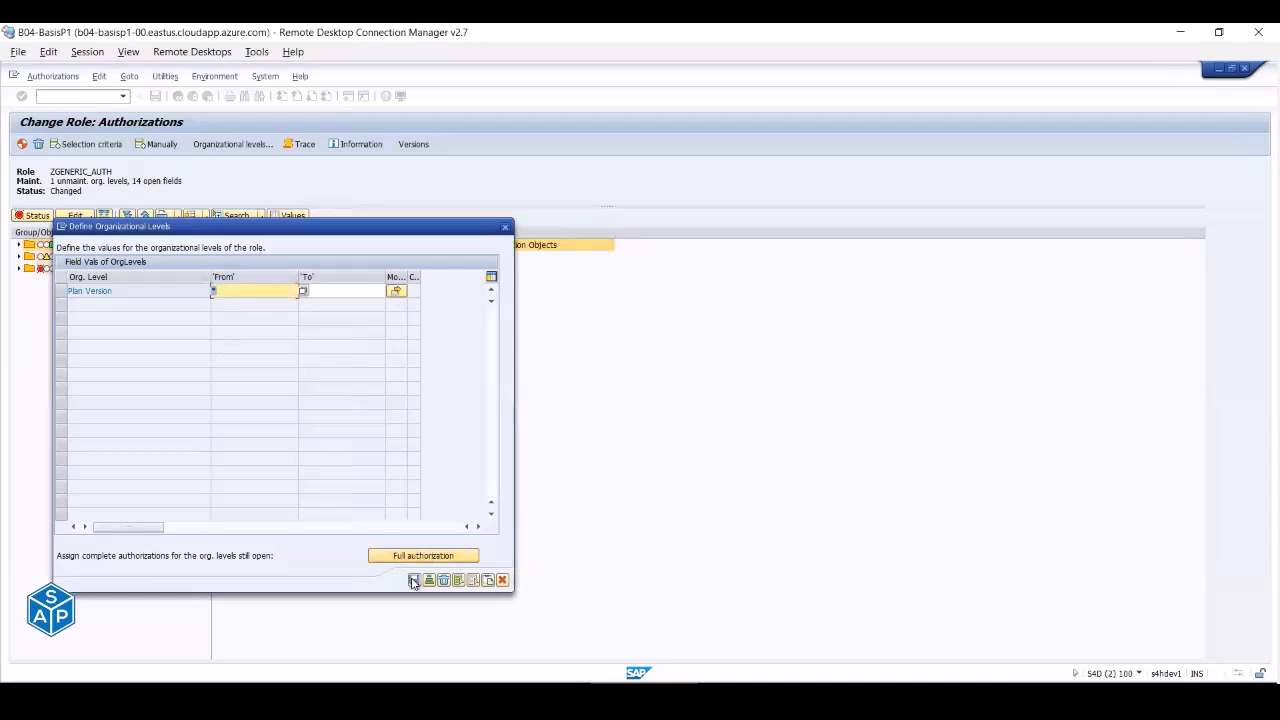
pyautogui.click(414, 581)
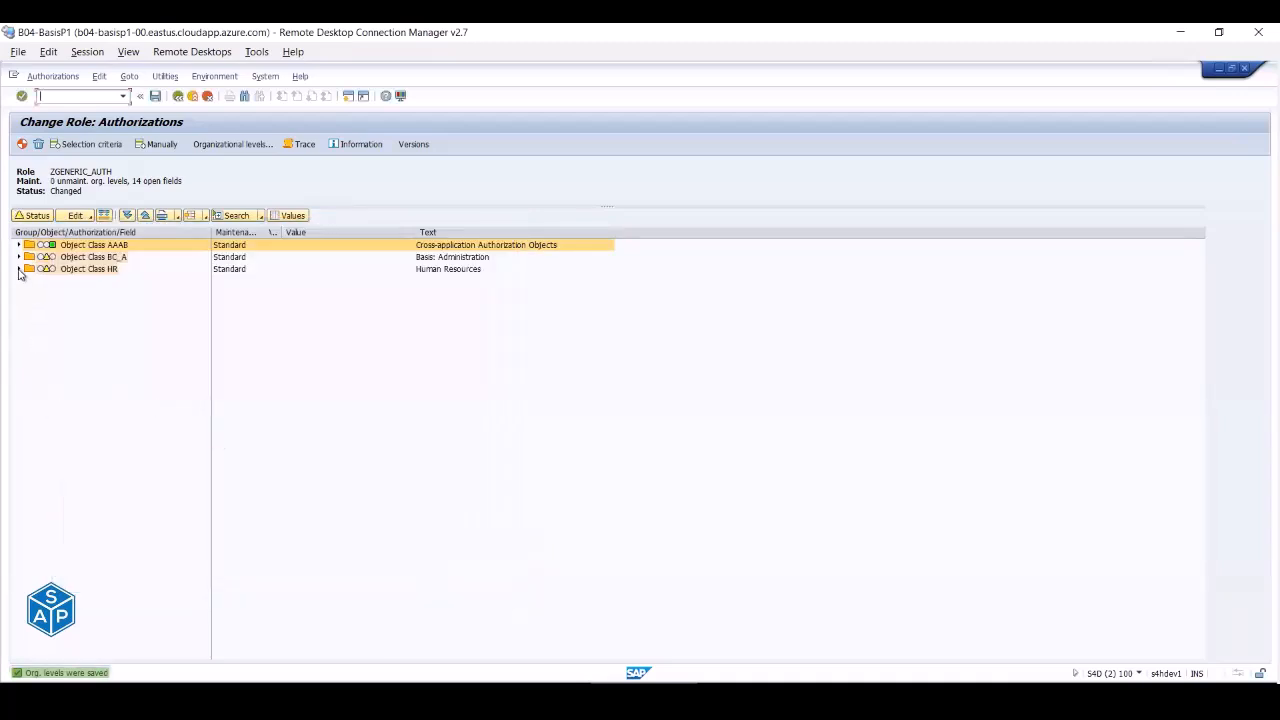
# - Expand HR > PLOG and BC_A > S_USER_GRP to view their fields and S_USER_GRP's ACTVT values
pyautogui.click(19, 270)
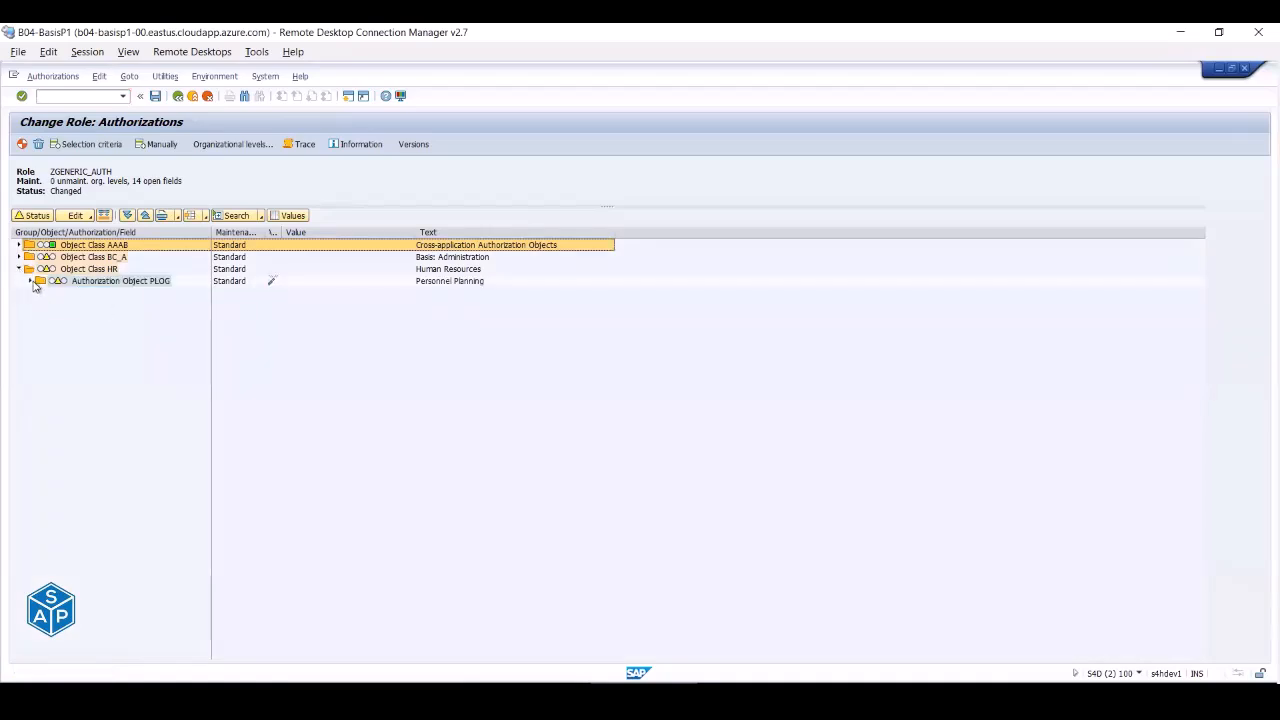
pyautogui.click(31, 281)
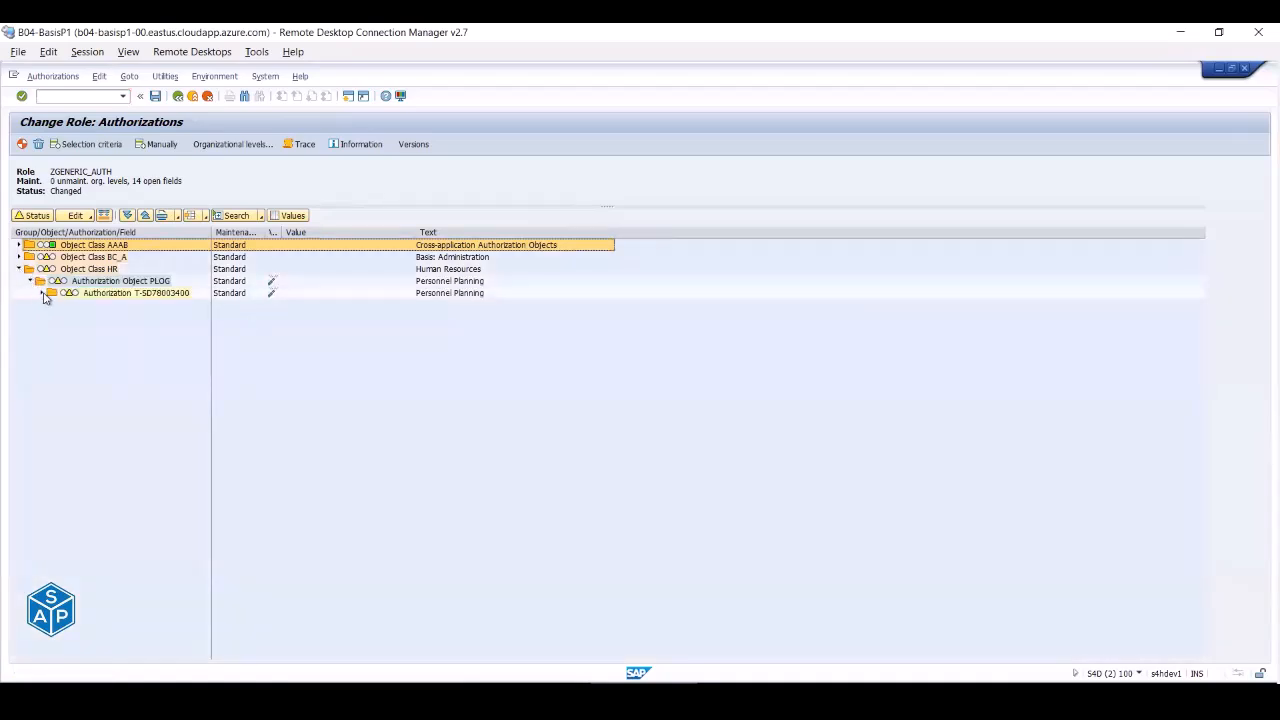
pyautogui.click(40, 293)
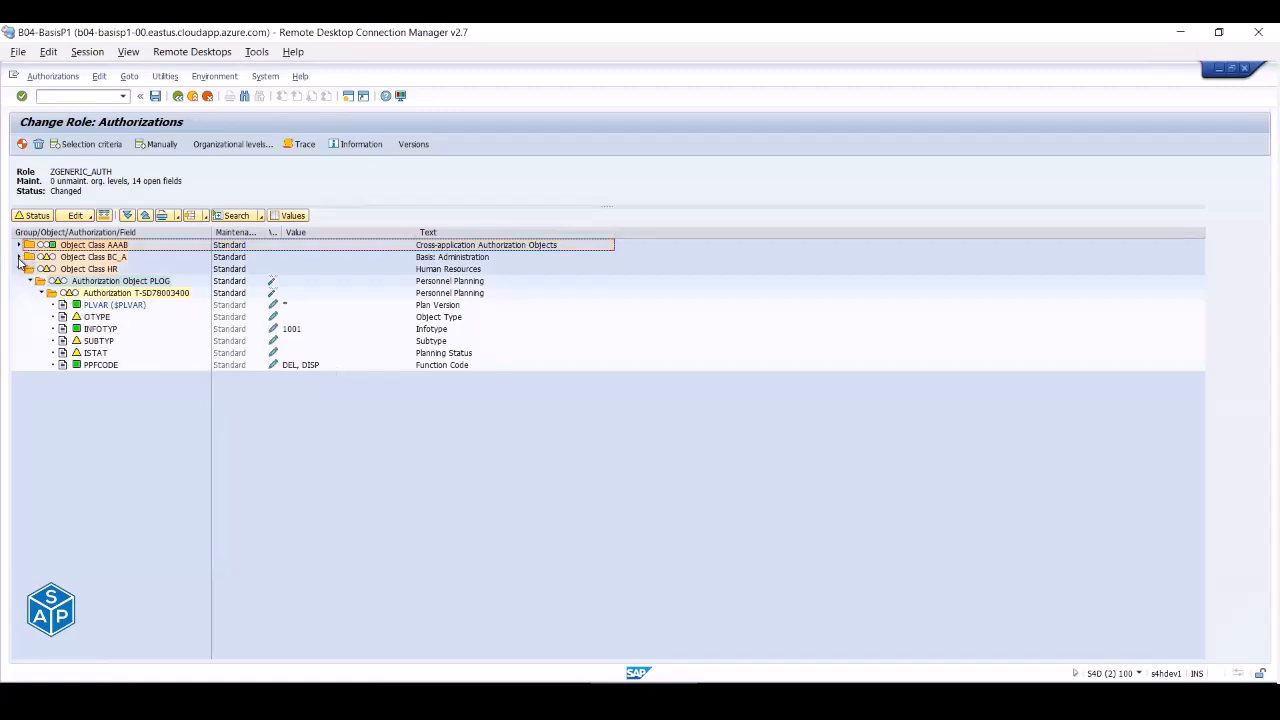
pyautogui.click(20, 258)
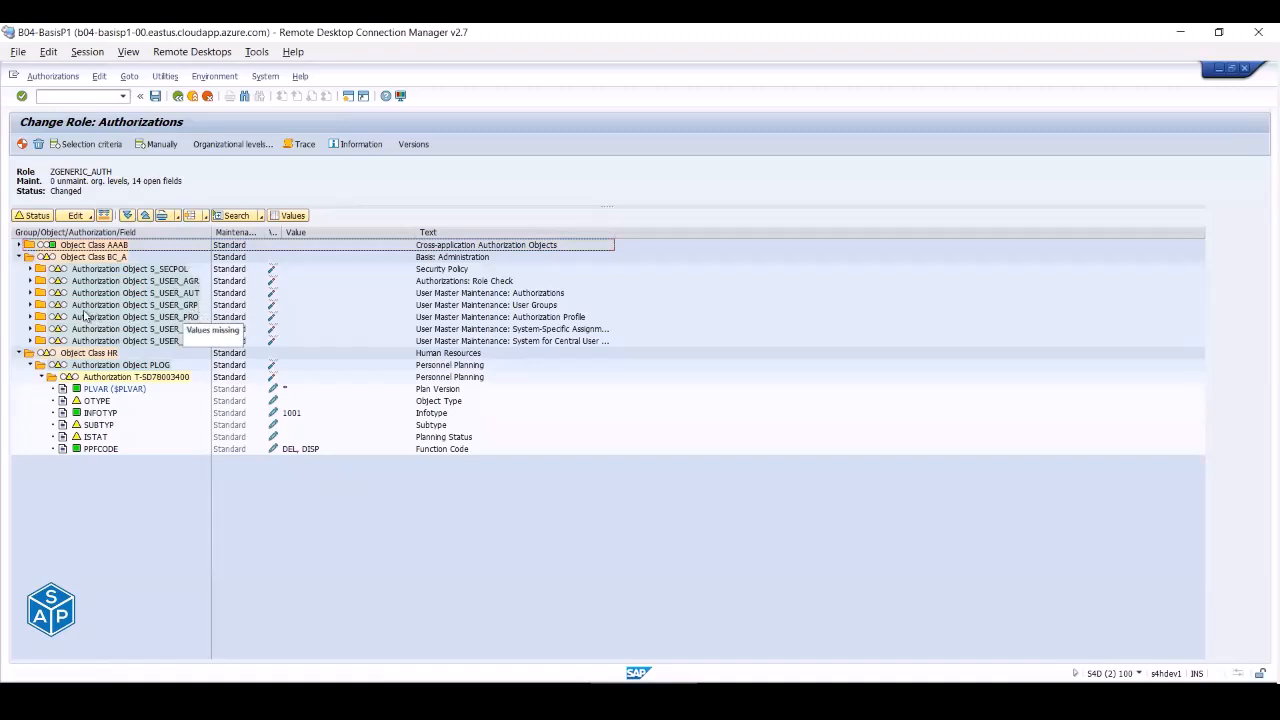
pyautogui.click(30, 305)
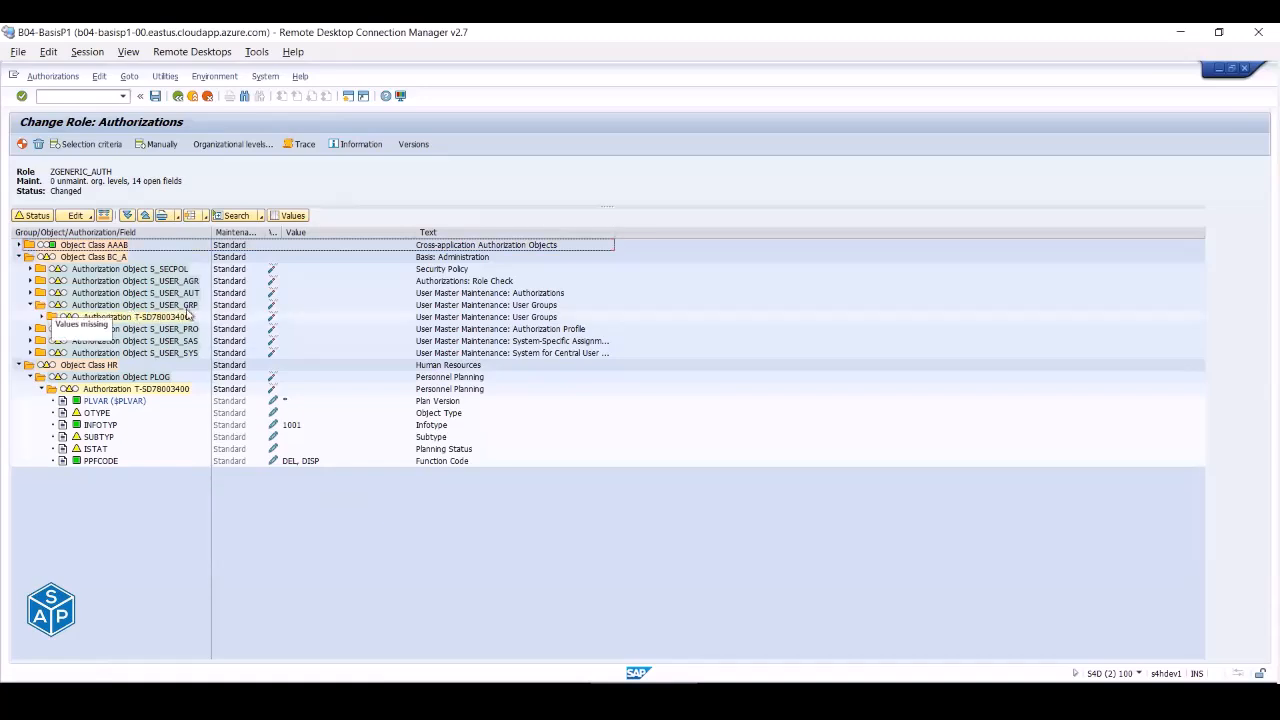
pyautogui.click(41, 317)
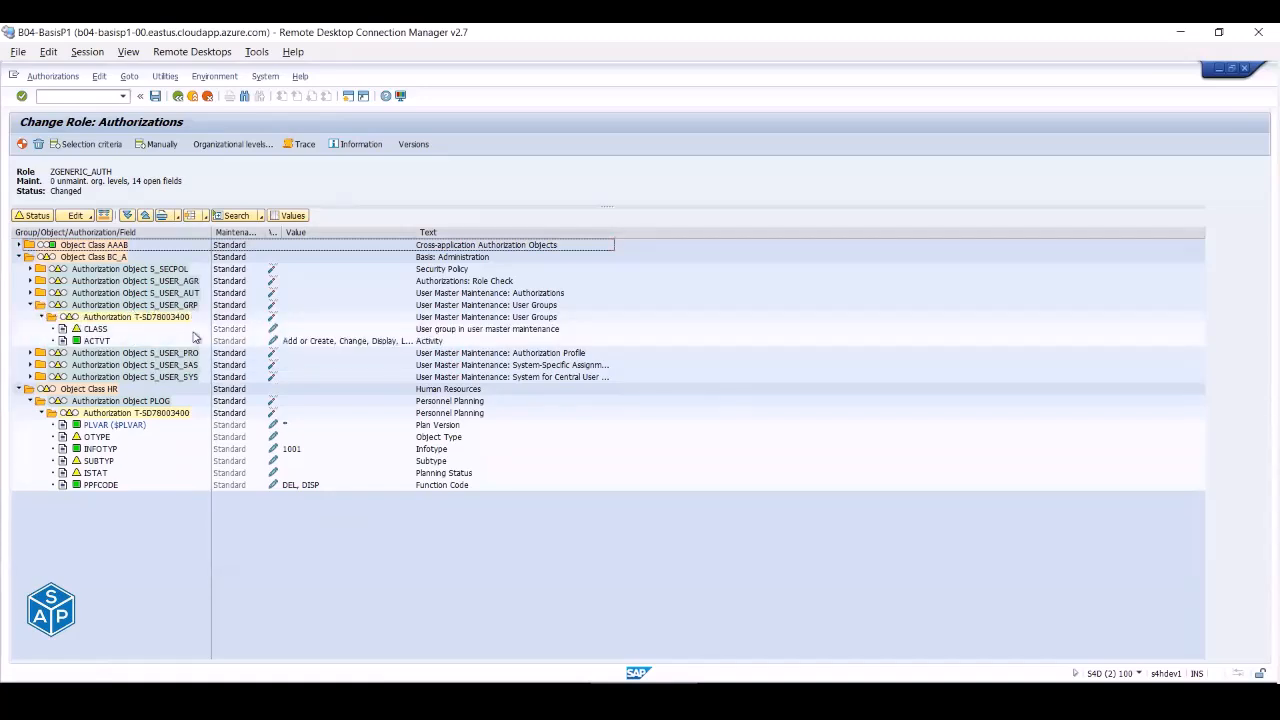
pyautogui.click(308, 343)
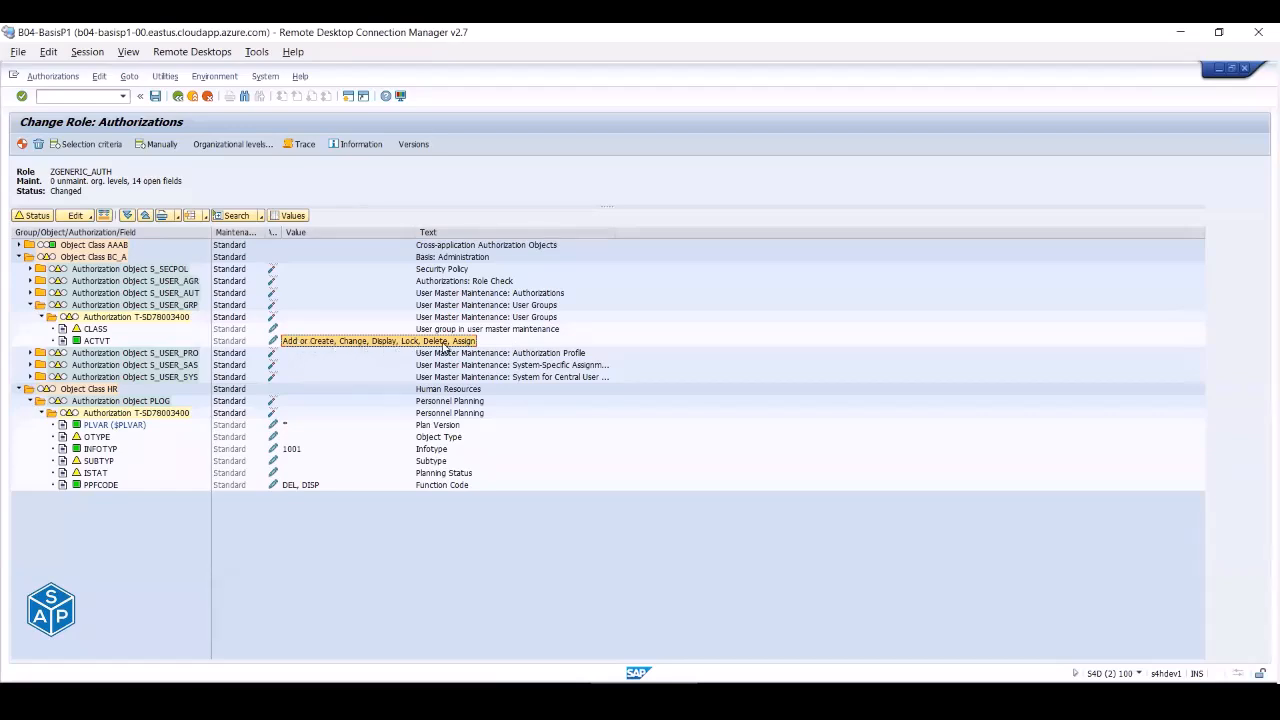
# - Cancel full authorization for Basis: Administration, exit authorization maintenance, and reopen the role's authorization data
pyautogui.click(116, 261)
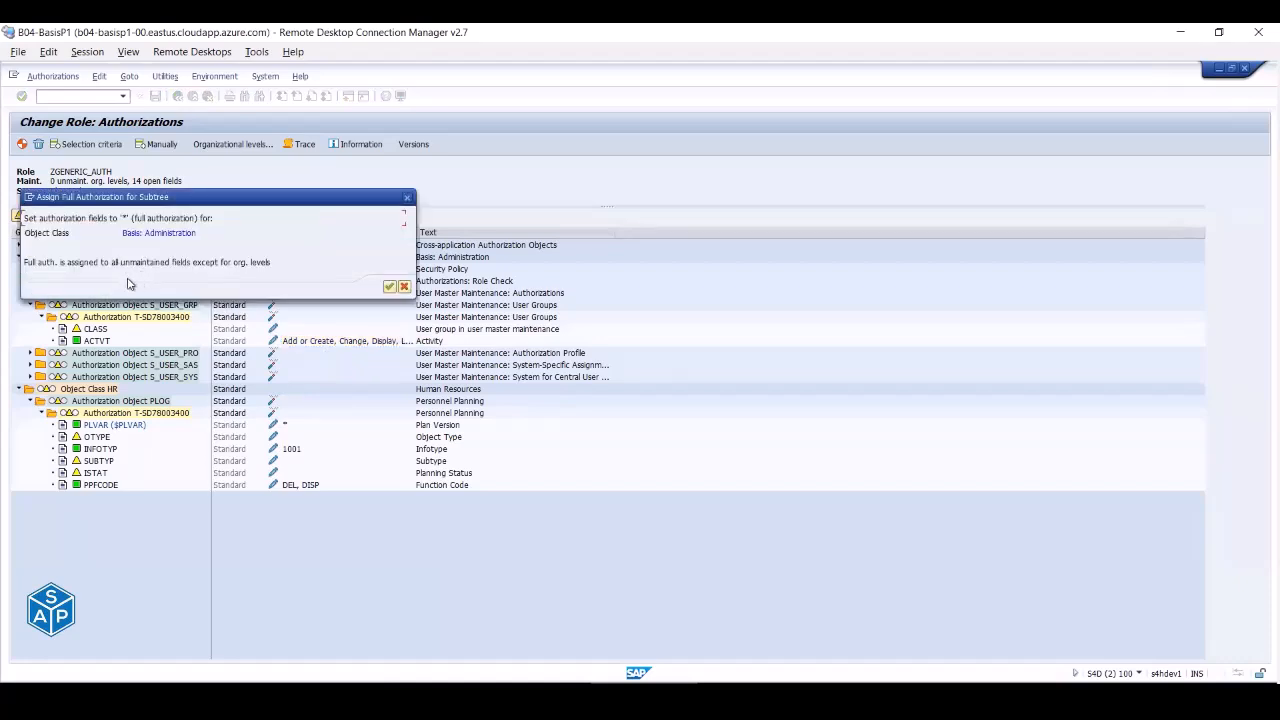
pyautogui.click(404, 287)
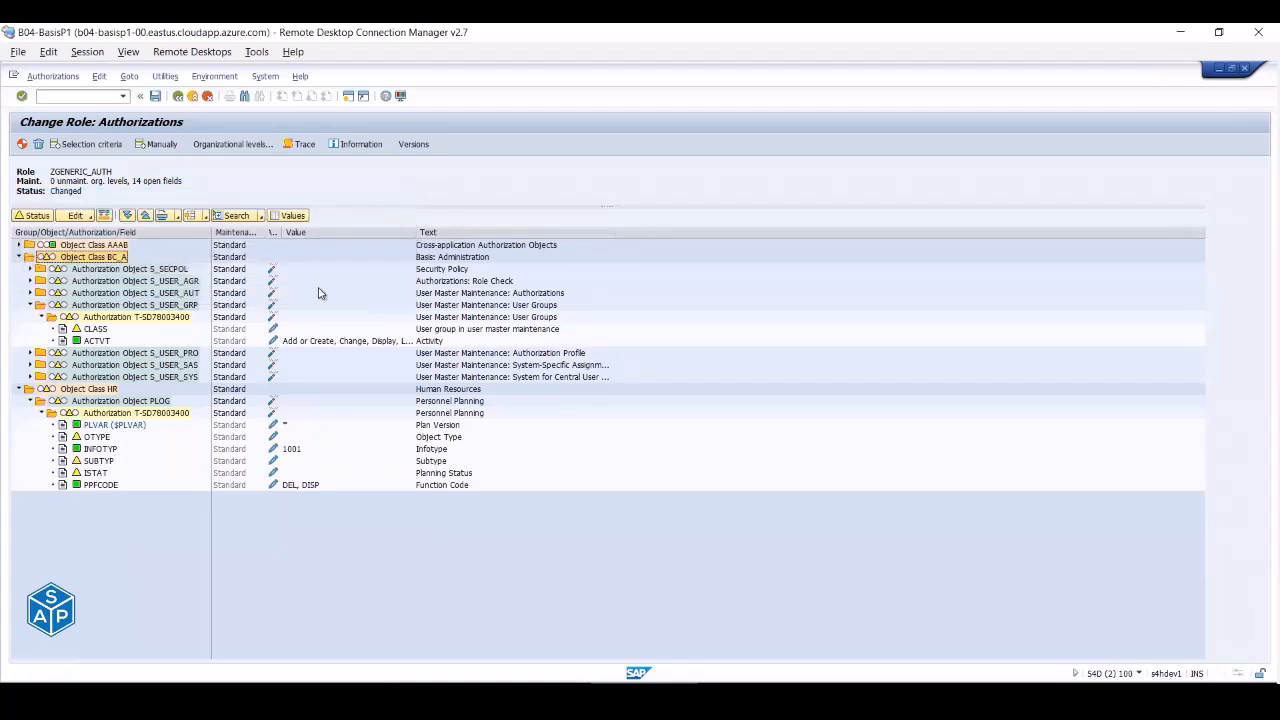
pyautogui.click(192, 97)
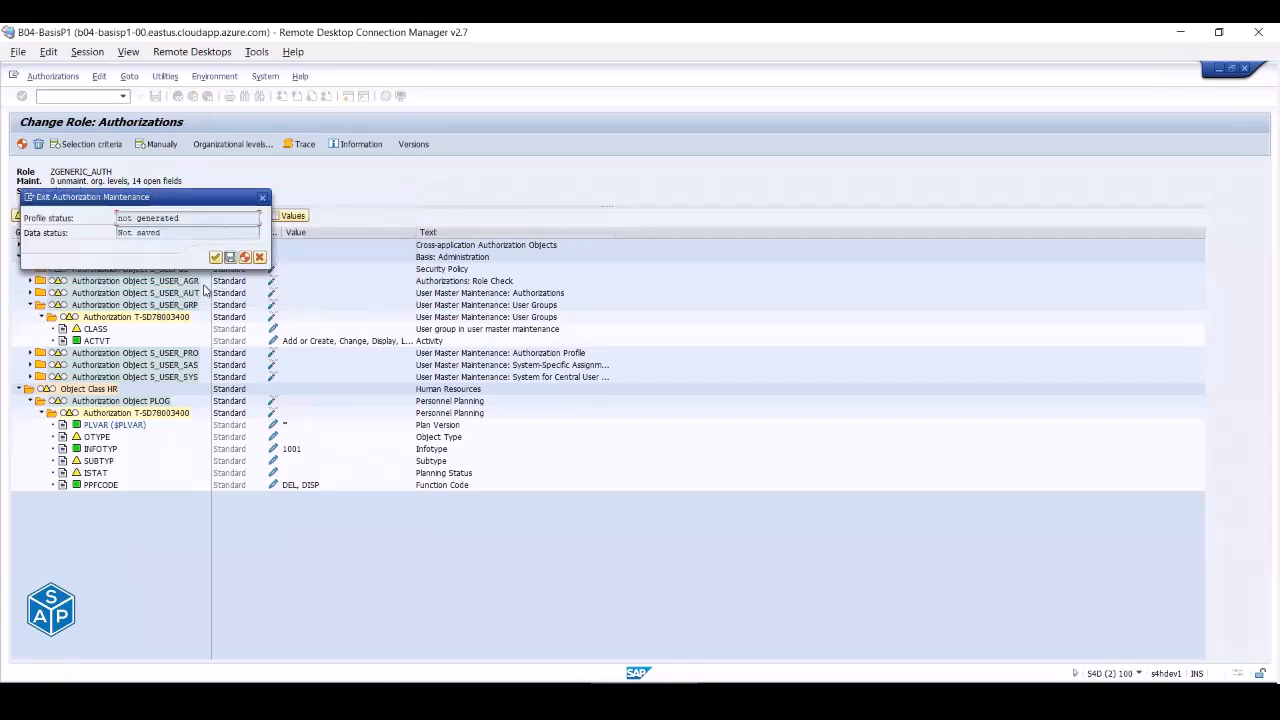
pyautogui.click(215, 258)
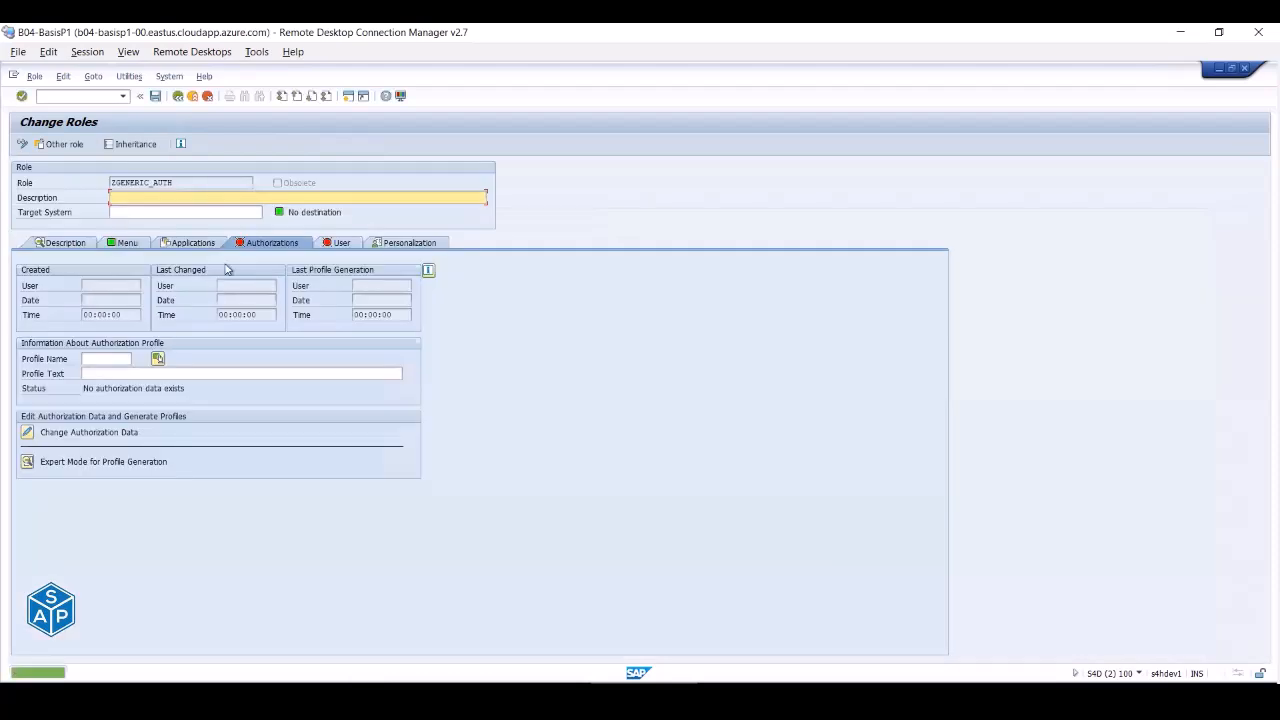
pyautogui.click(28, 431)
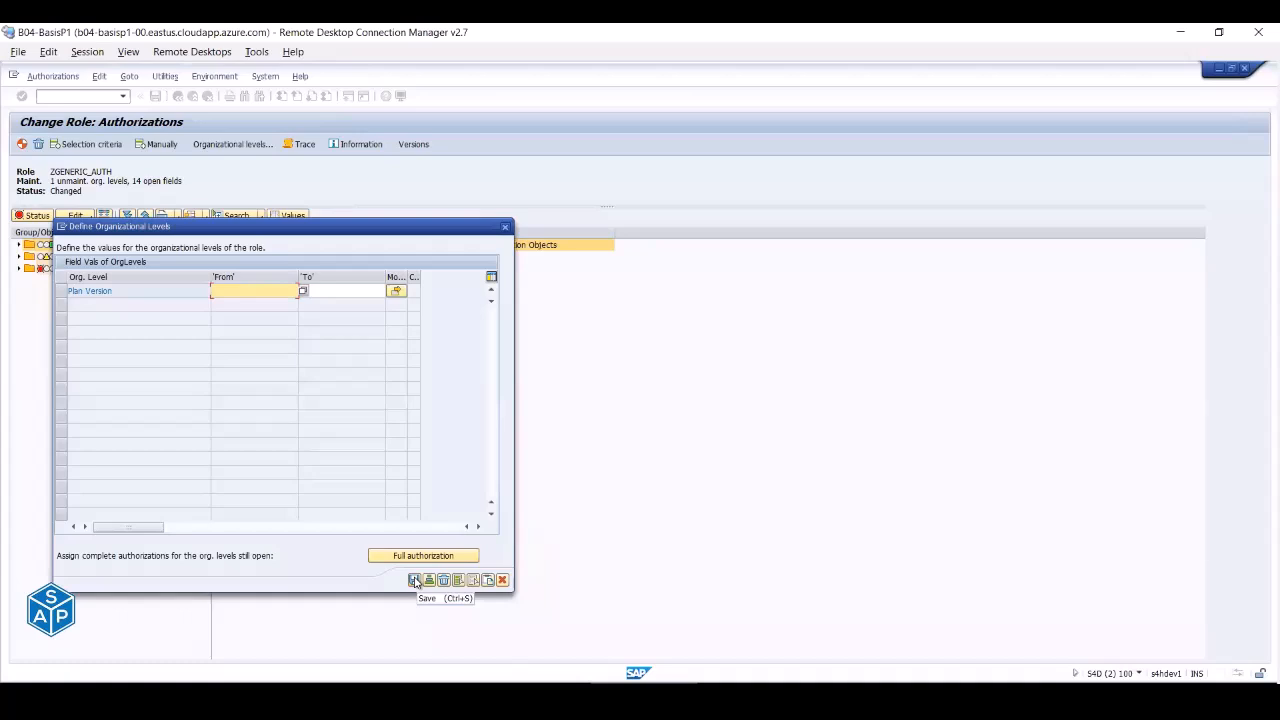
# - Save the org levels and grant the Basis: Administration object class full authorization
pyautogui.click(415, 581)
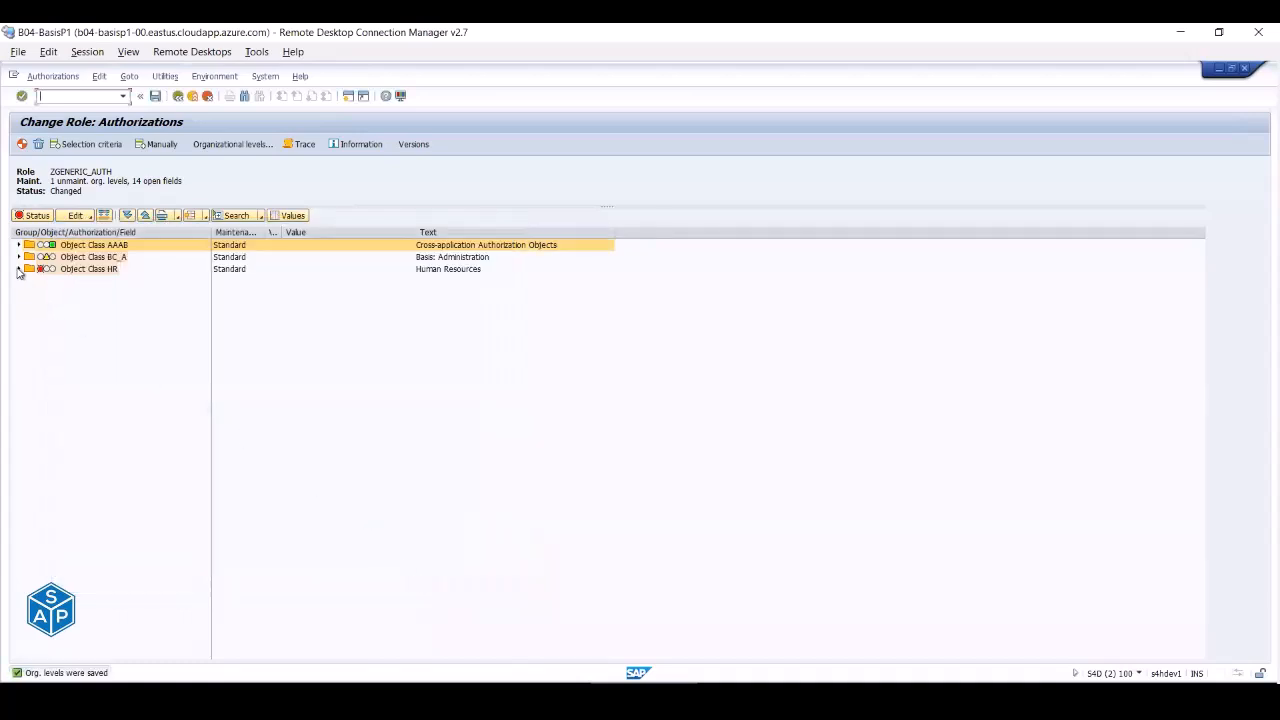
pyautogui.click(18, 257)
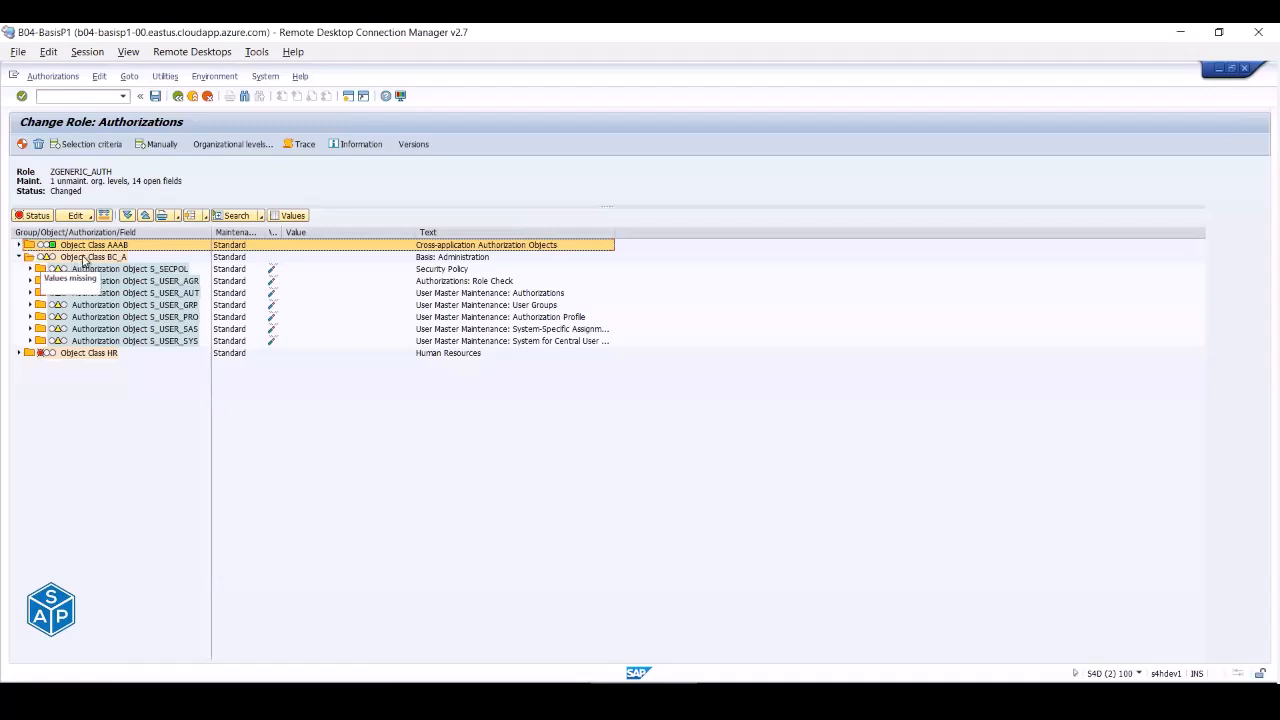
pyautogui.click(47, 257)
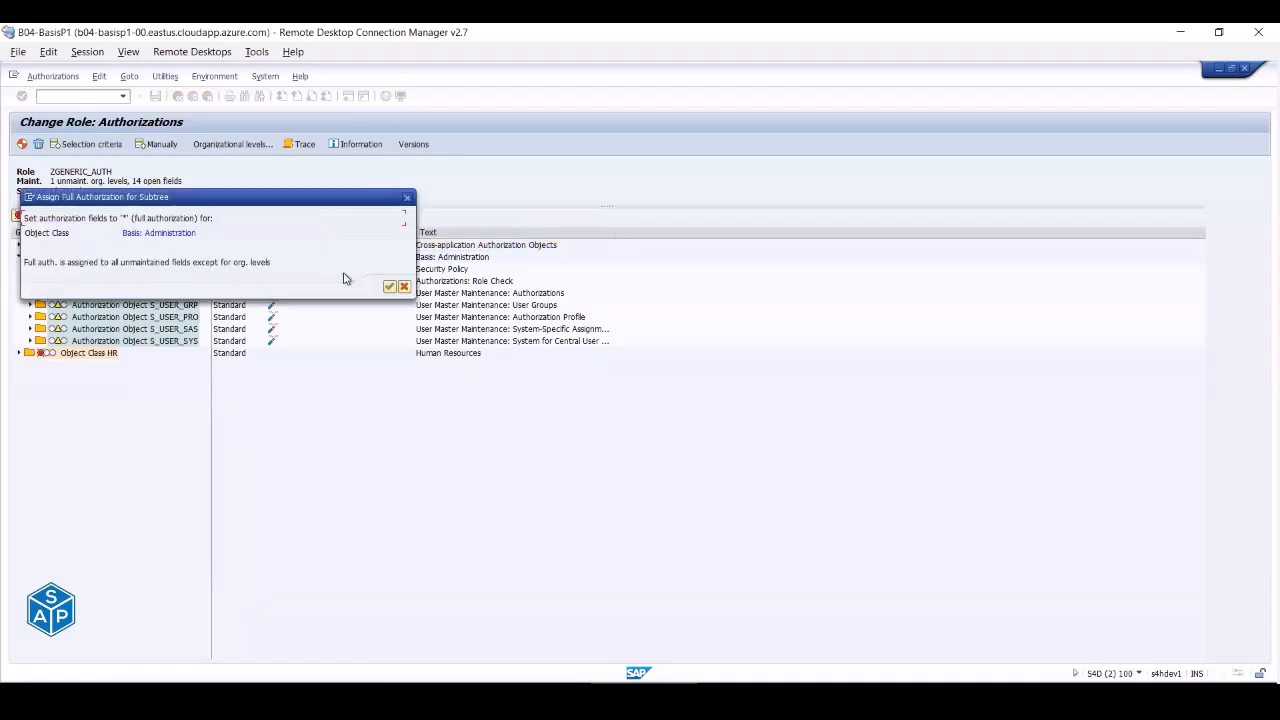
pyautogui.click(391, 287)
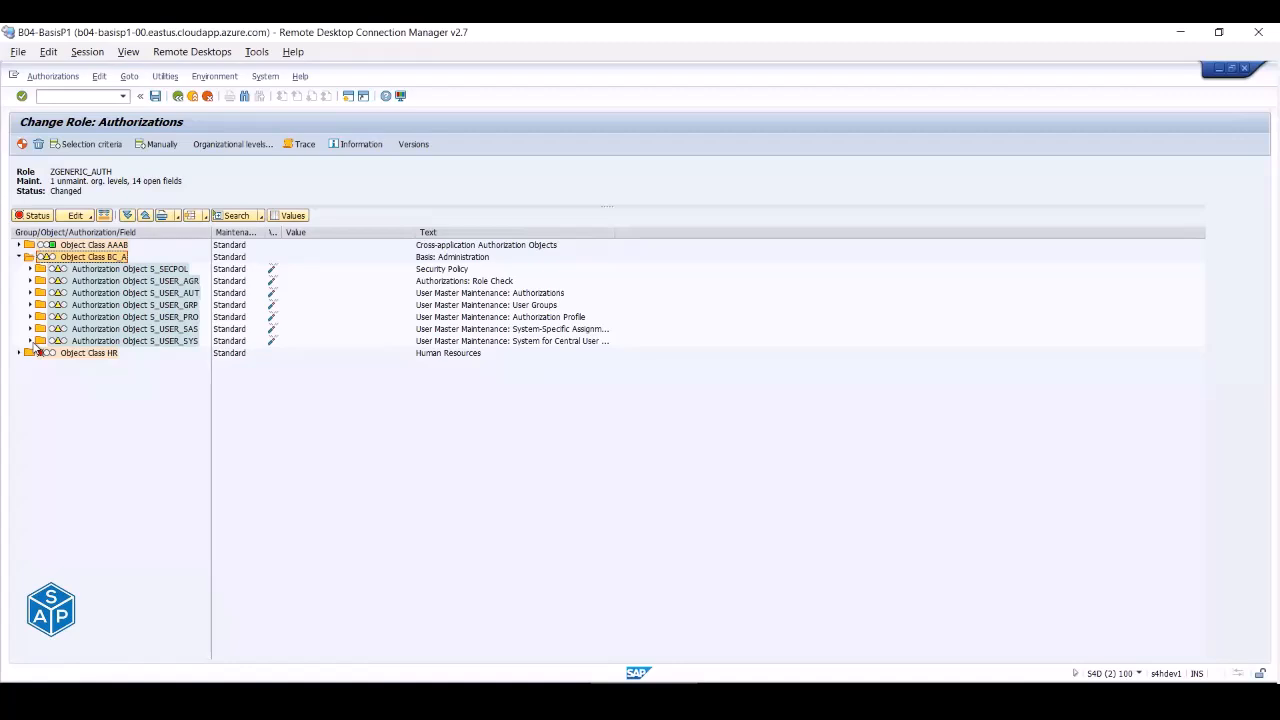
# - Expand S_USER_SYS and S_USER_SAS to show their authorization fields
pyautogui.click(30, 341)
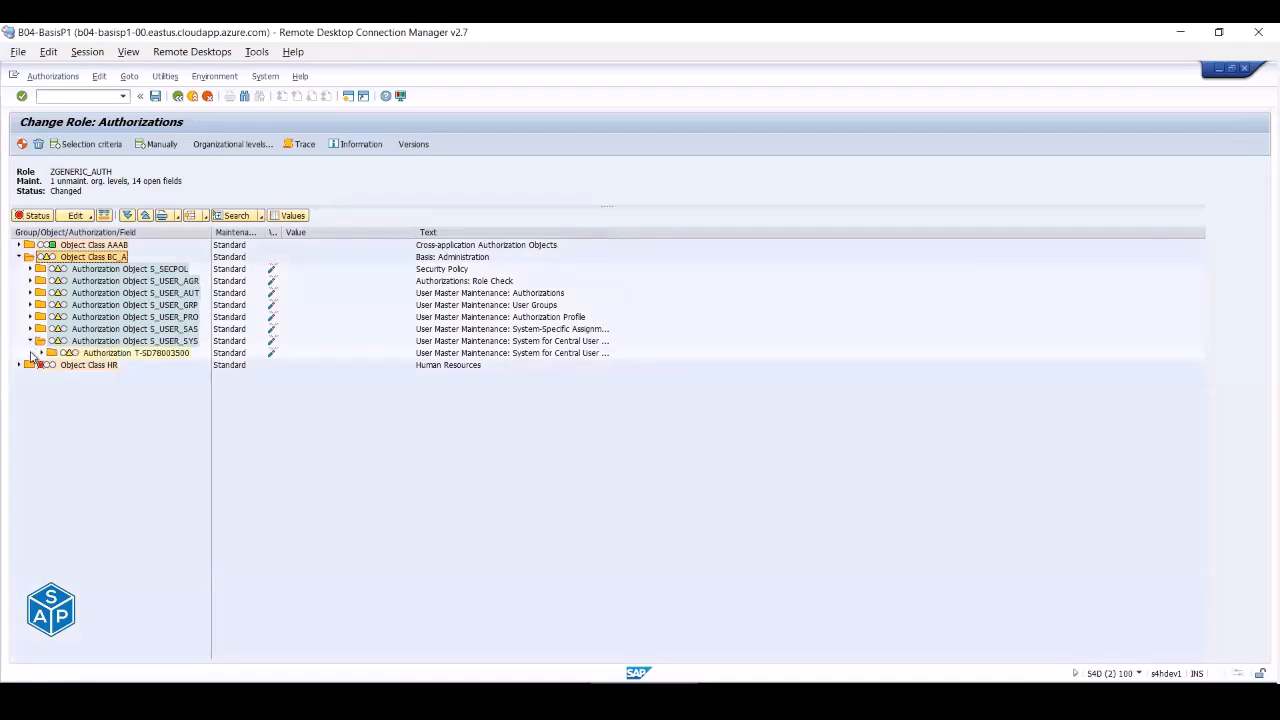
pyautogui.click(42, 354)
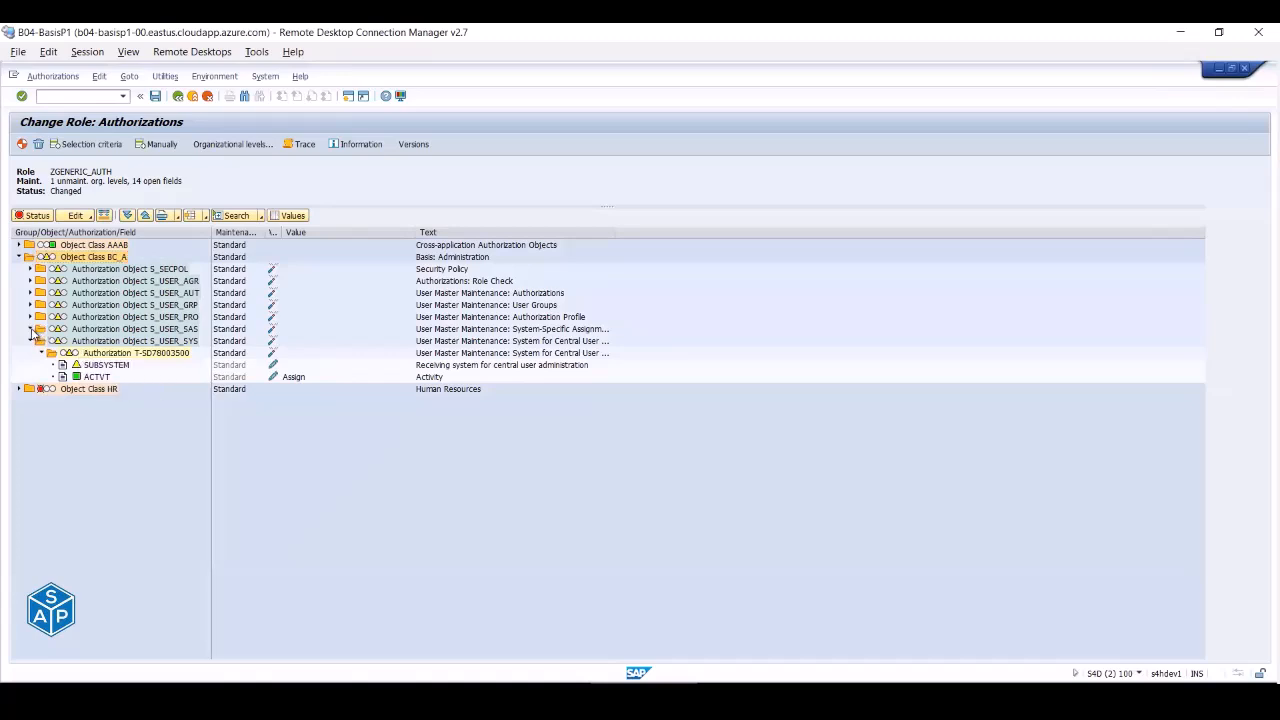
pyautogui.click(30, 329)
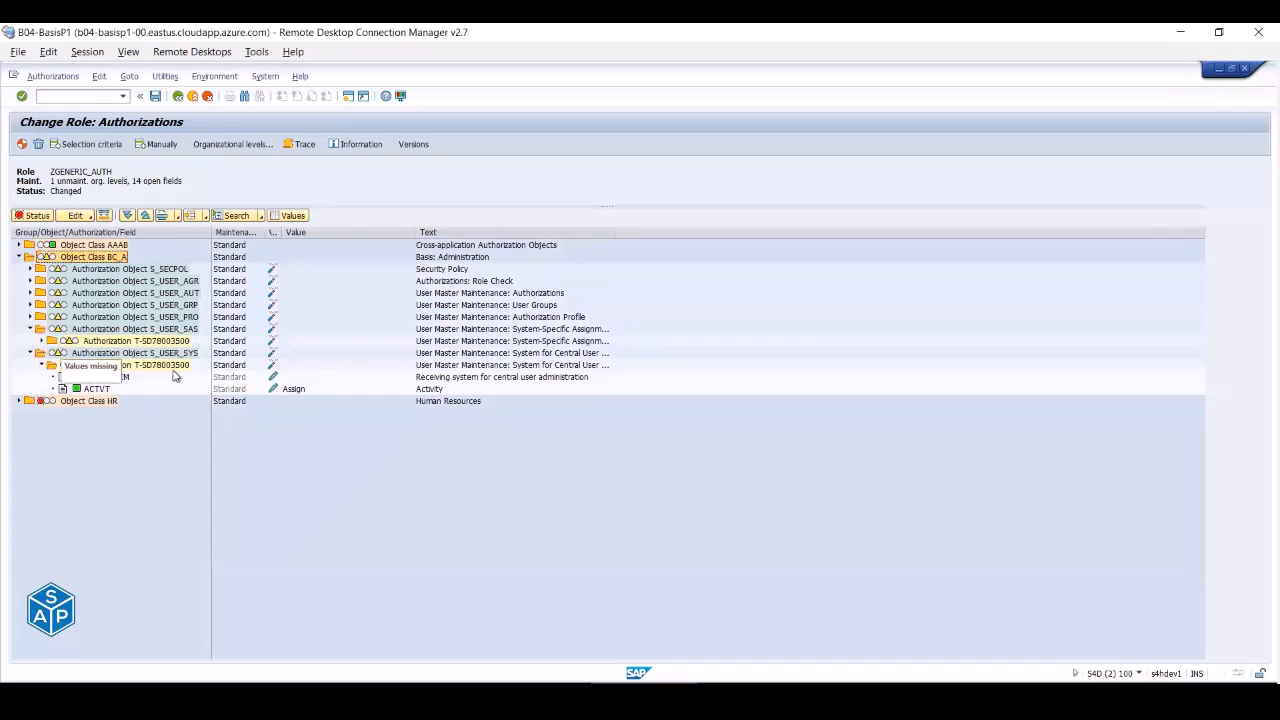
pyautogui.click(41, 342)
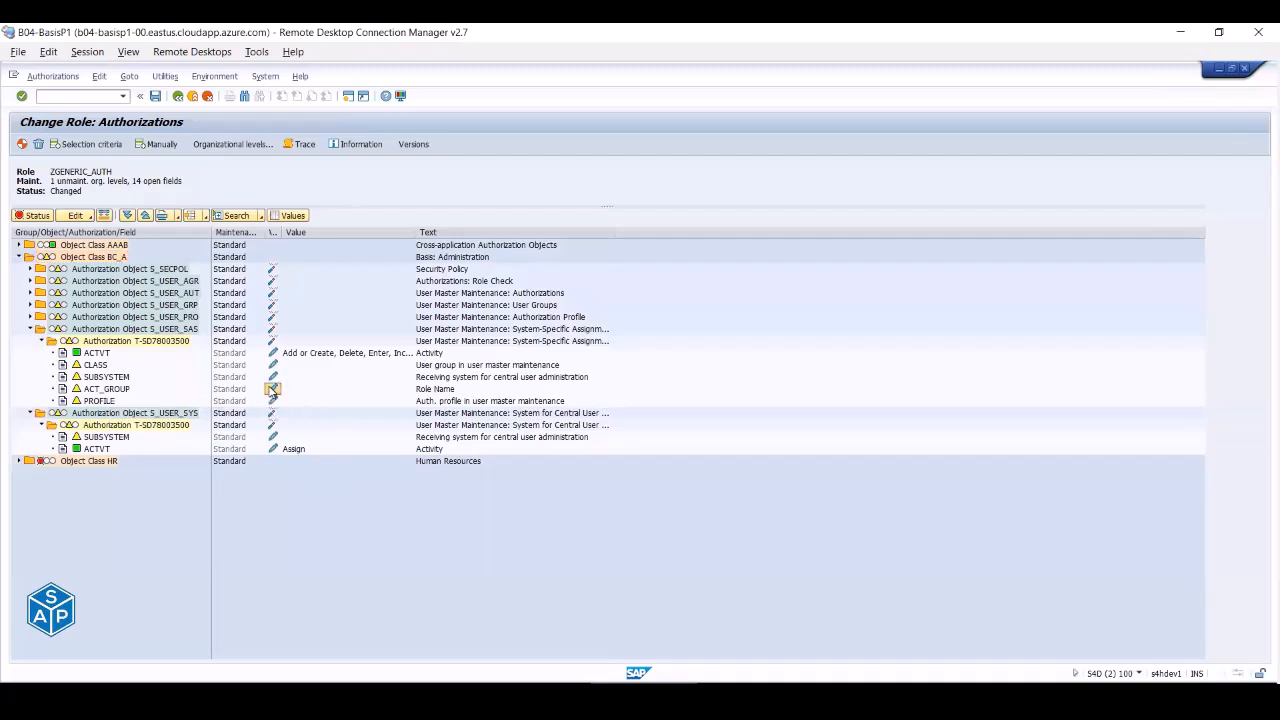
# - Browse the ACT_GROUP role-name value help and close it without entering any values
pyautogui.click(271, 390)
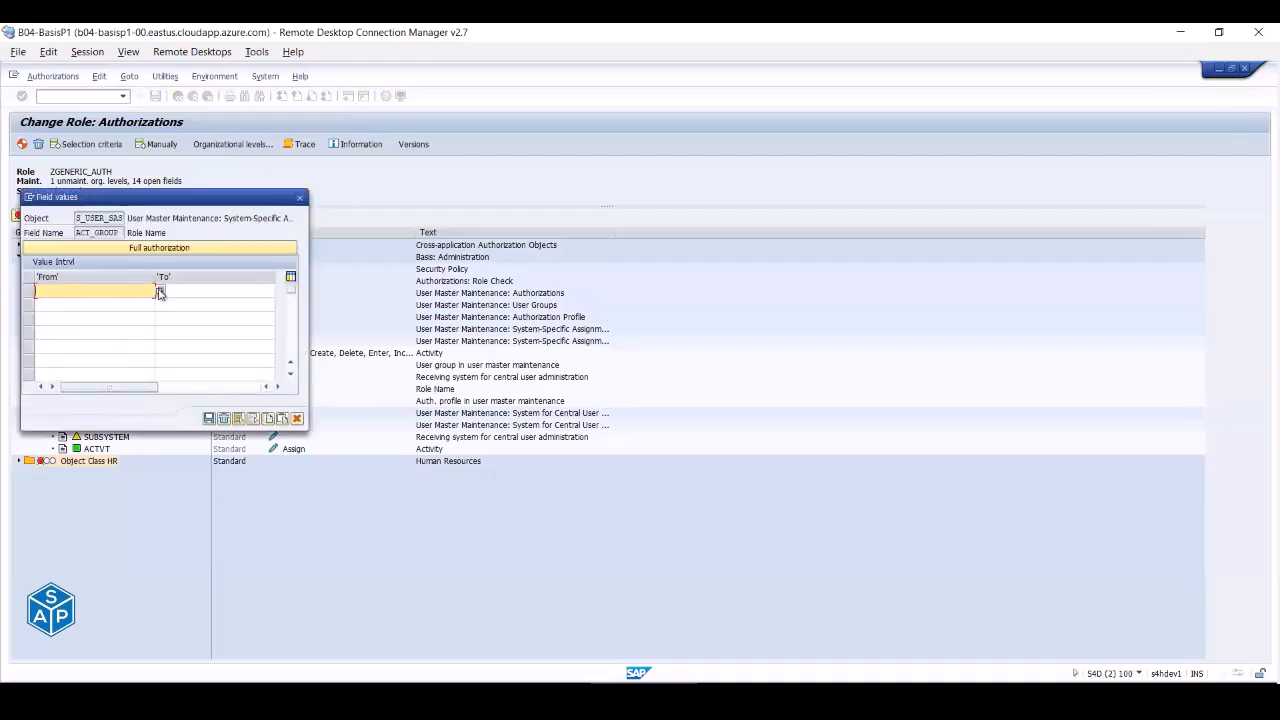
pyautogui.click(159, 291)
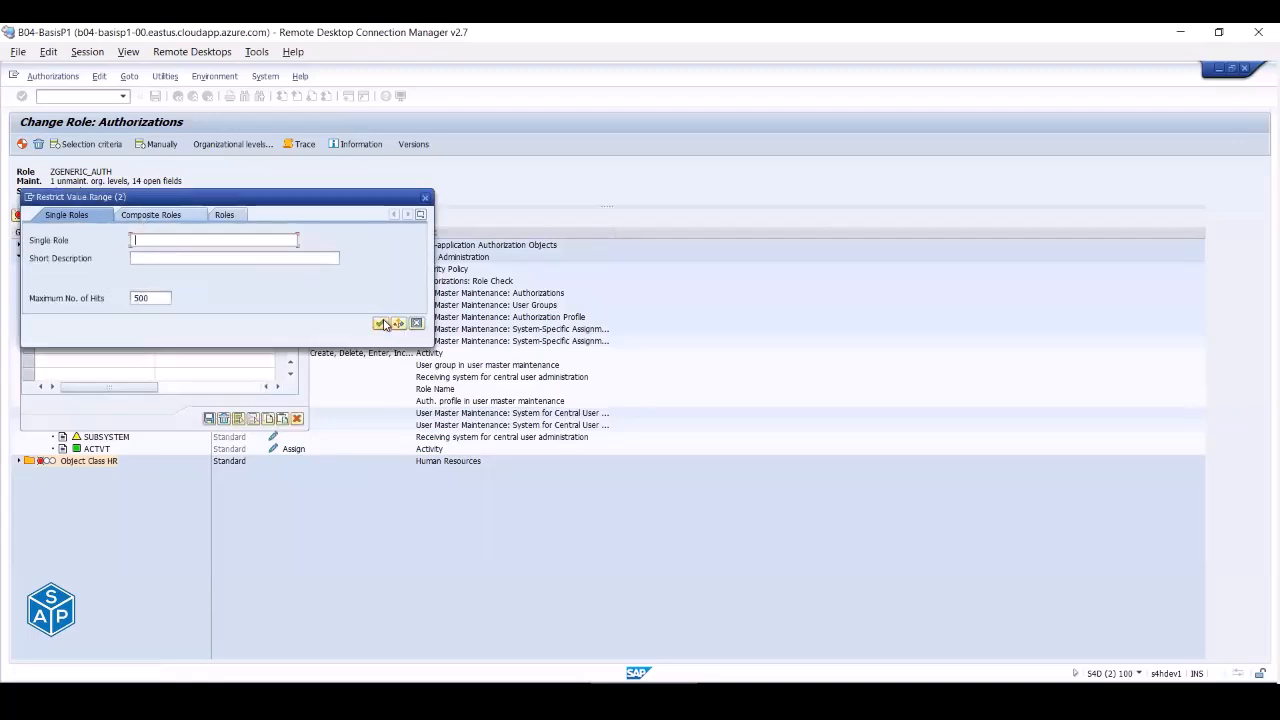
pyautogui.press('Escape')
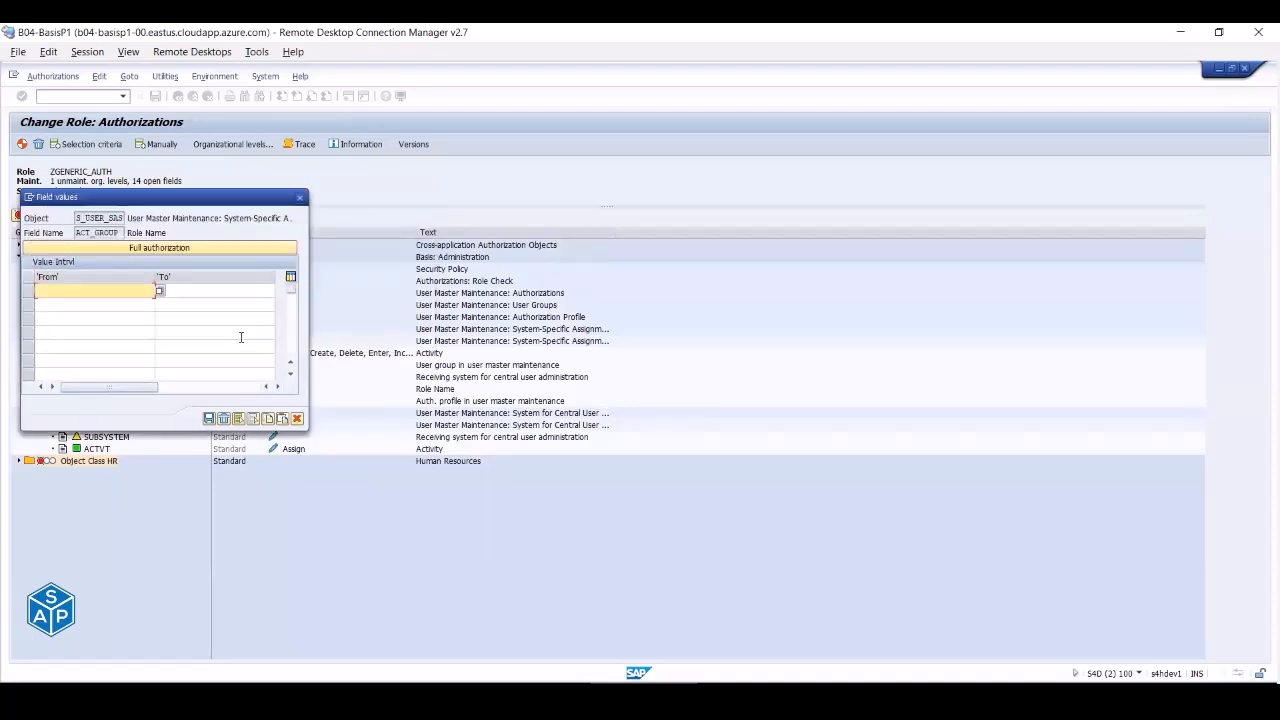
pyautogui.press('Escape')
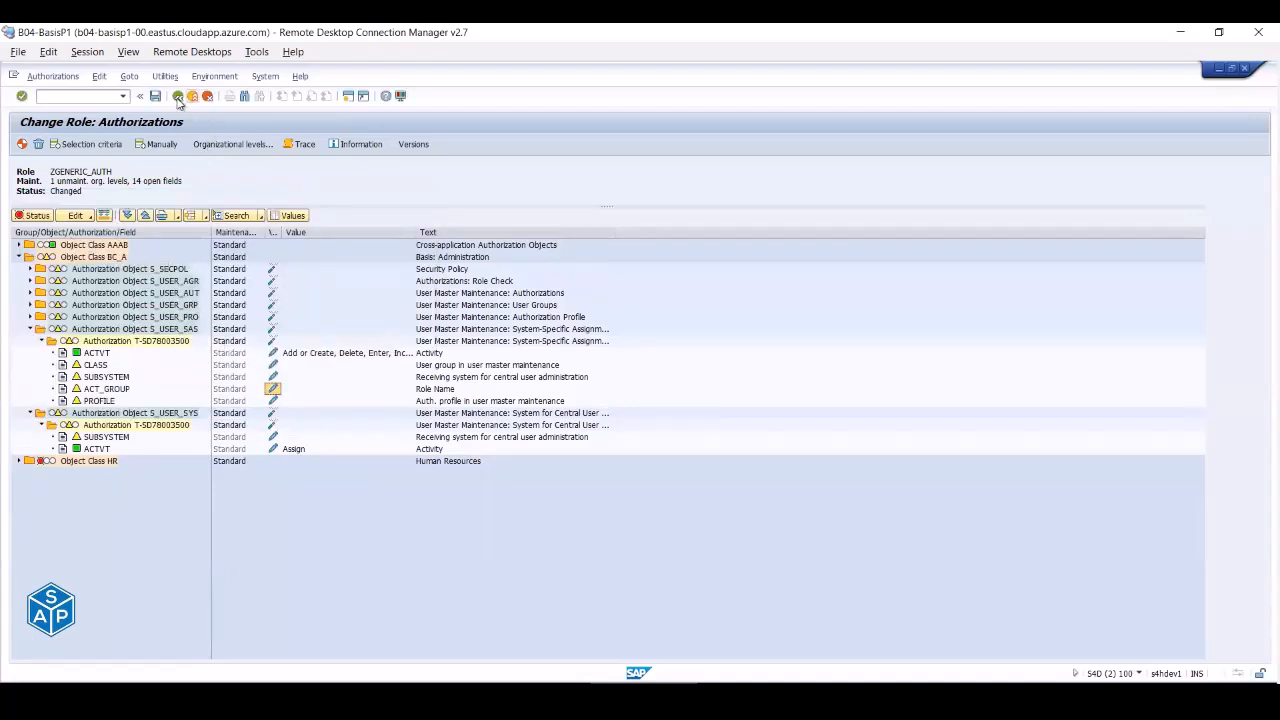
# - Exit authorization maintenance without saving, reopen it, and give Plan Version full authorization
pyautogui.click(177, 96)
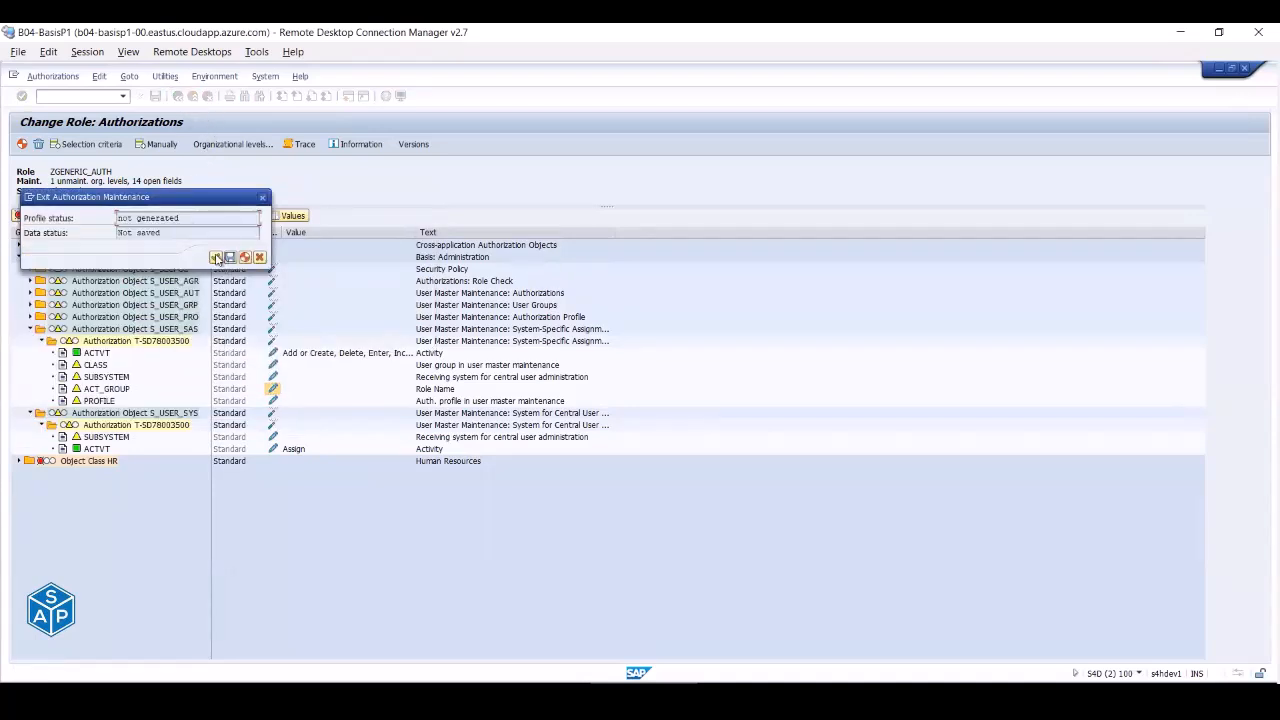
pyautogui.click(215, 257)
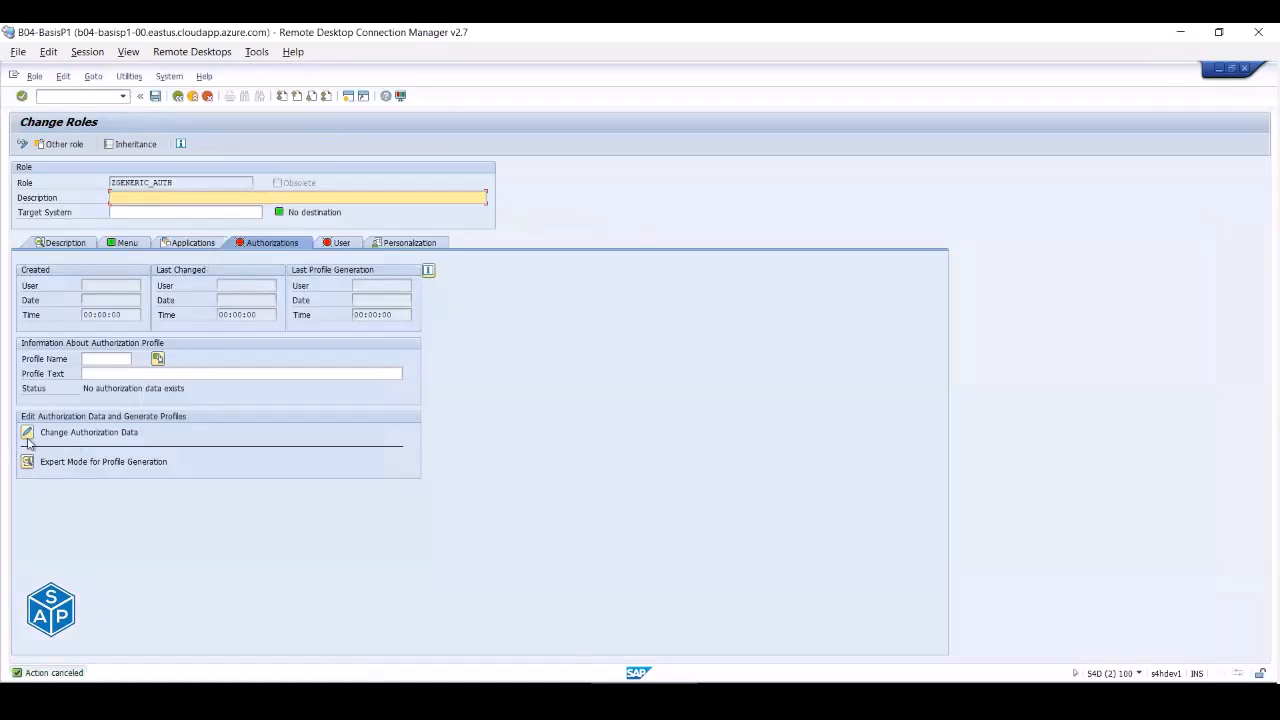
pyautogui.click(124, 424)
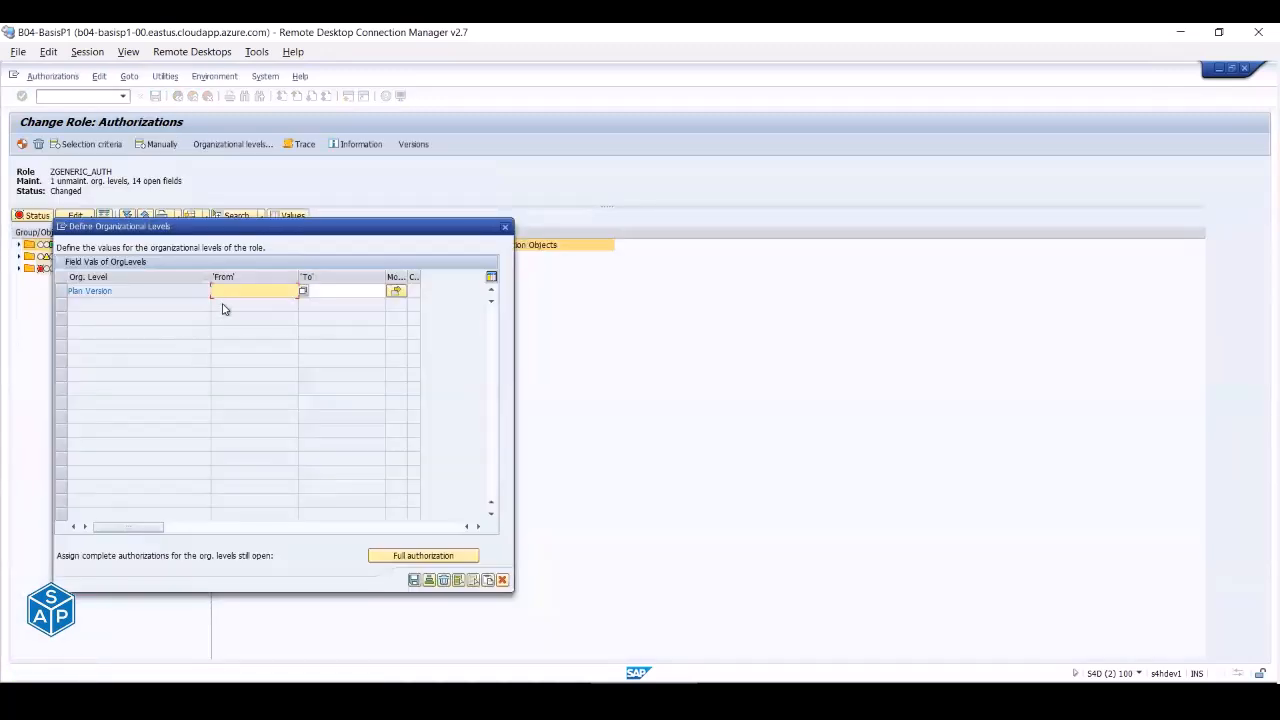
pyautogui.click(420, 556)
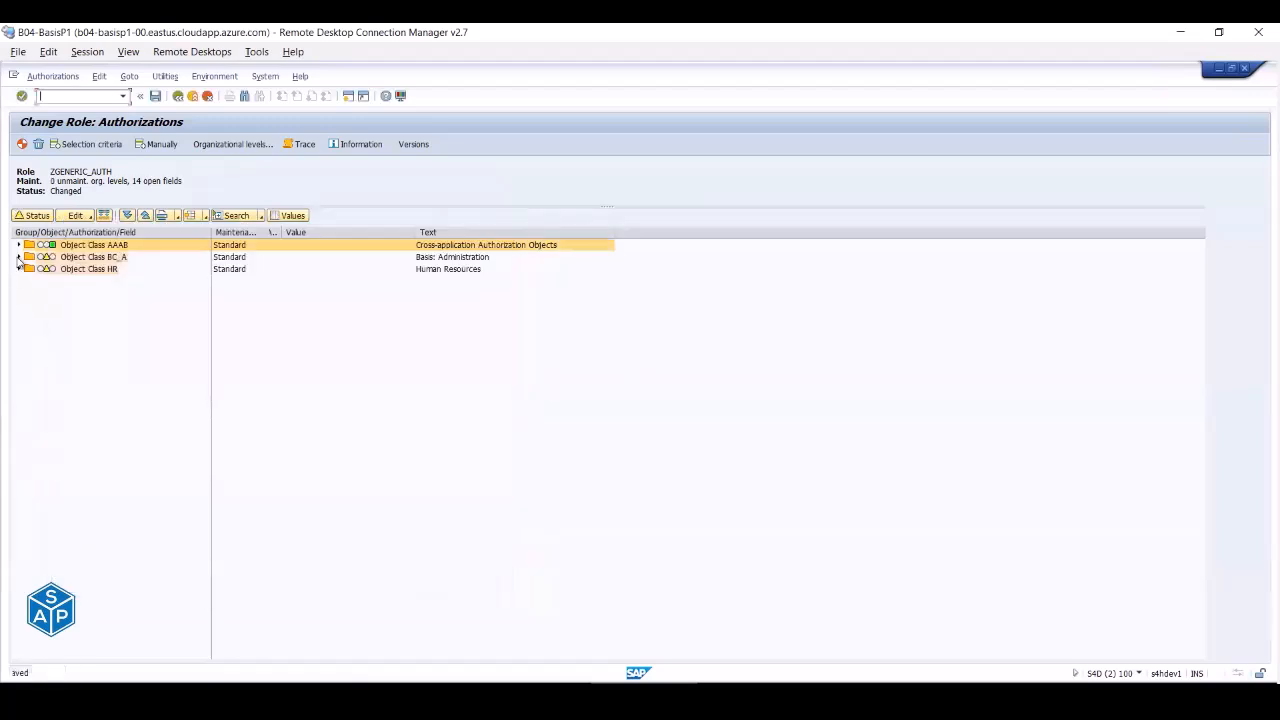
pyautogui.click(19, 257)
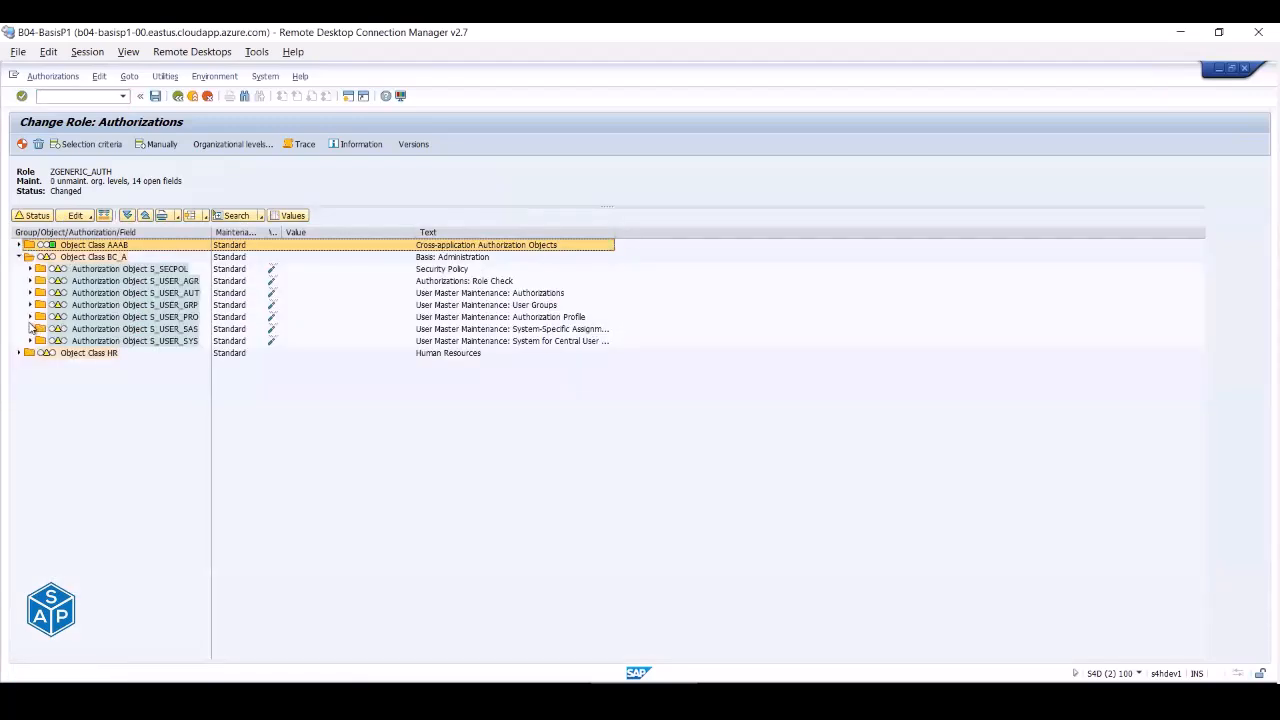
# - Expand S_USER_SAS, browse the PROFILE list without choosing, then open its ACTVT values (01, 06, 22)
pyautogui.click(30, 330)
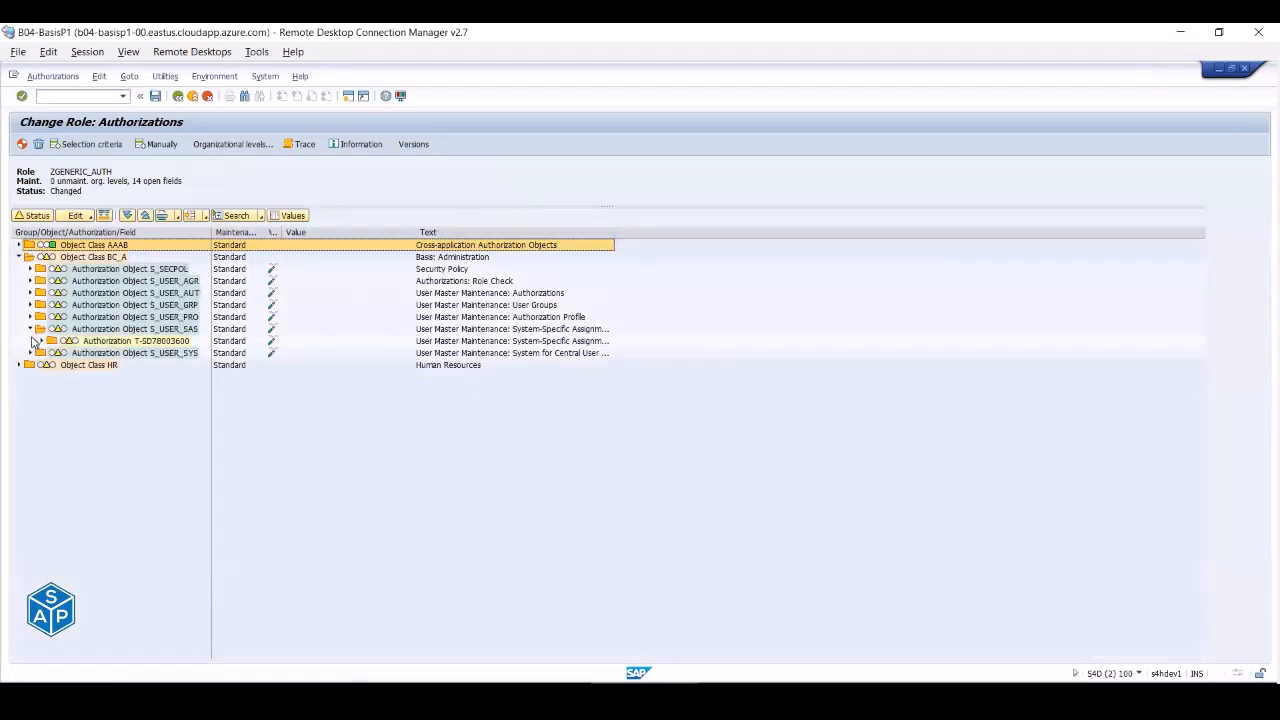
pyautogui.click(42, 342)
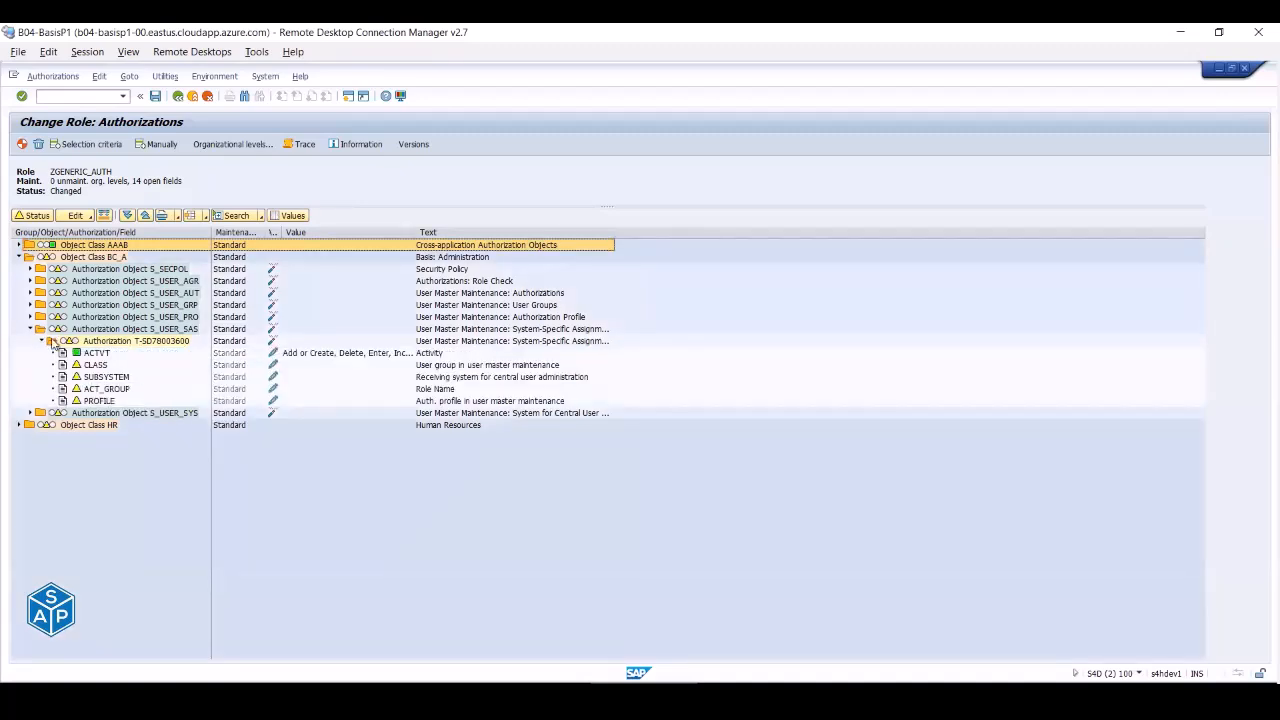
pyautogui.click(273, 401)
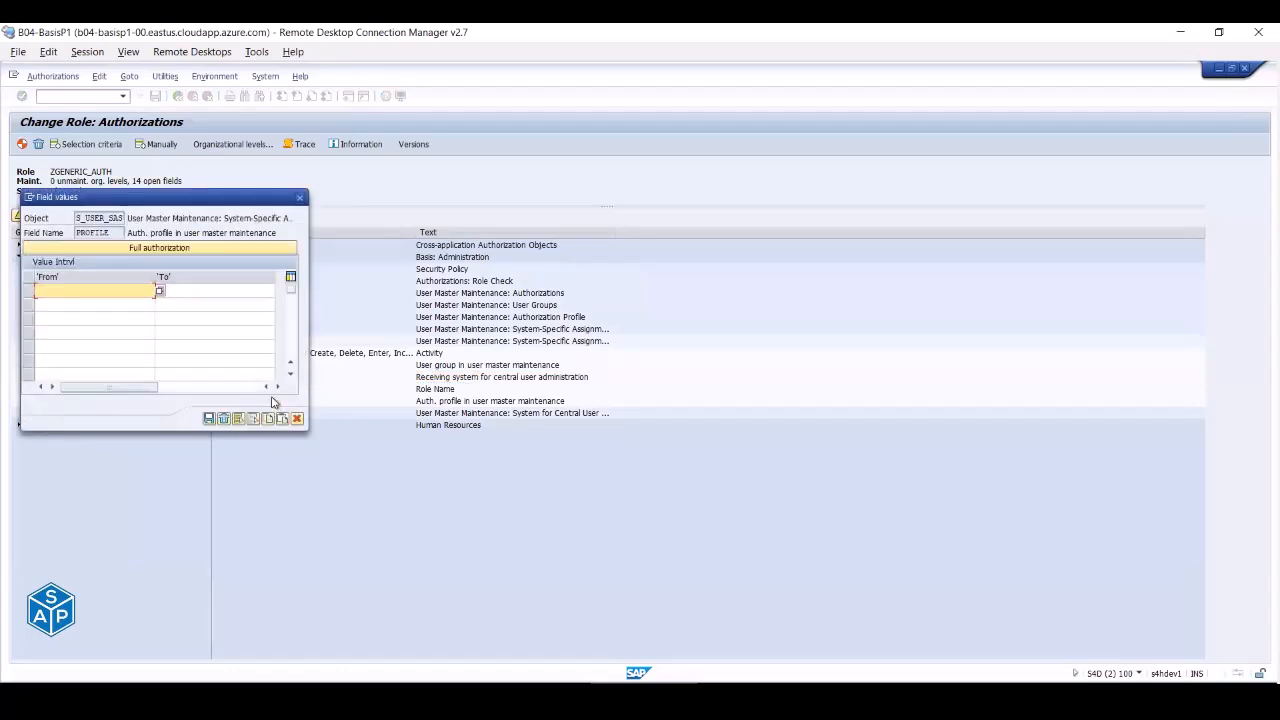
pyautogui.click(160, 292)
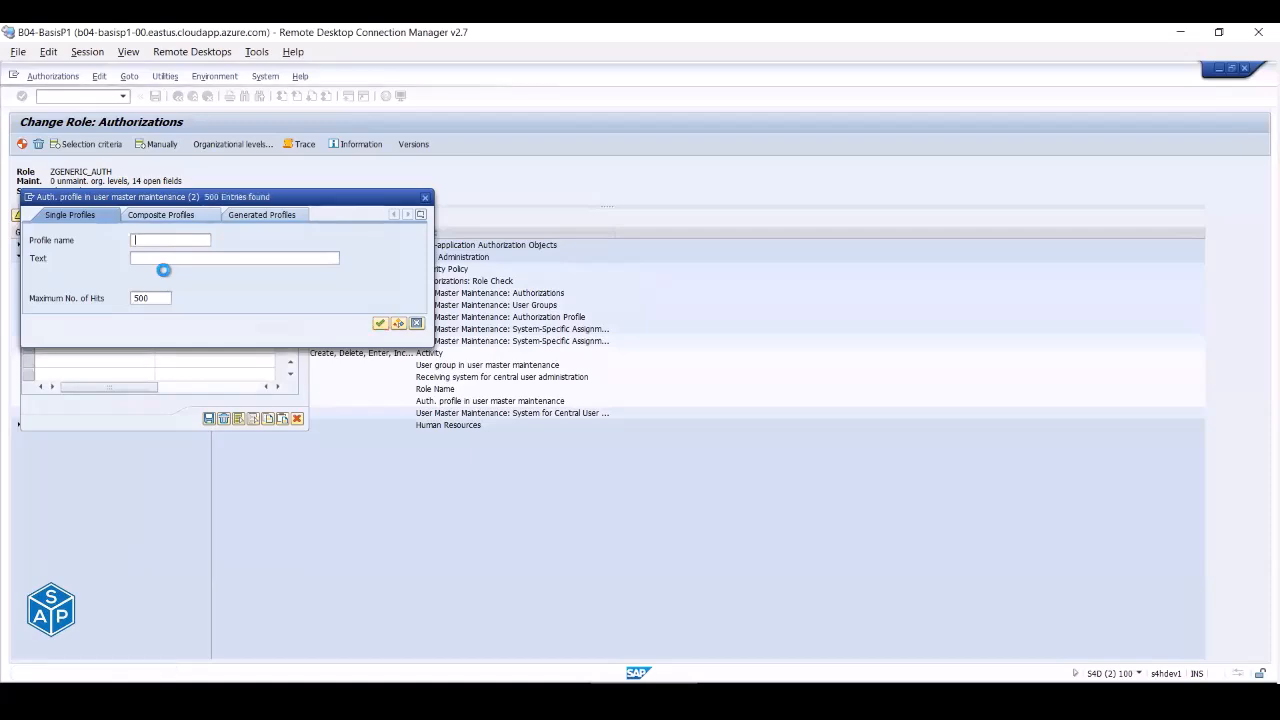
pyautogui.press('Return')
pyautogui.scroll(-20, 145, 380)
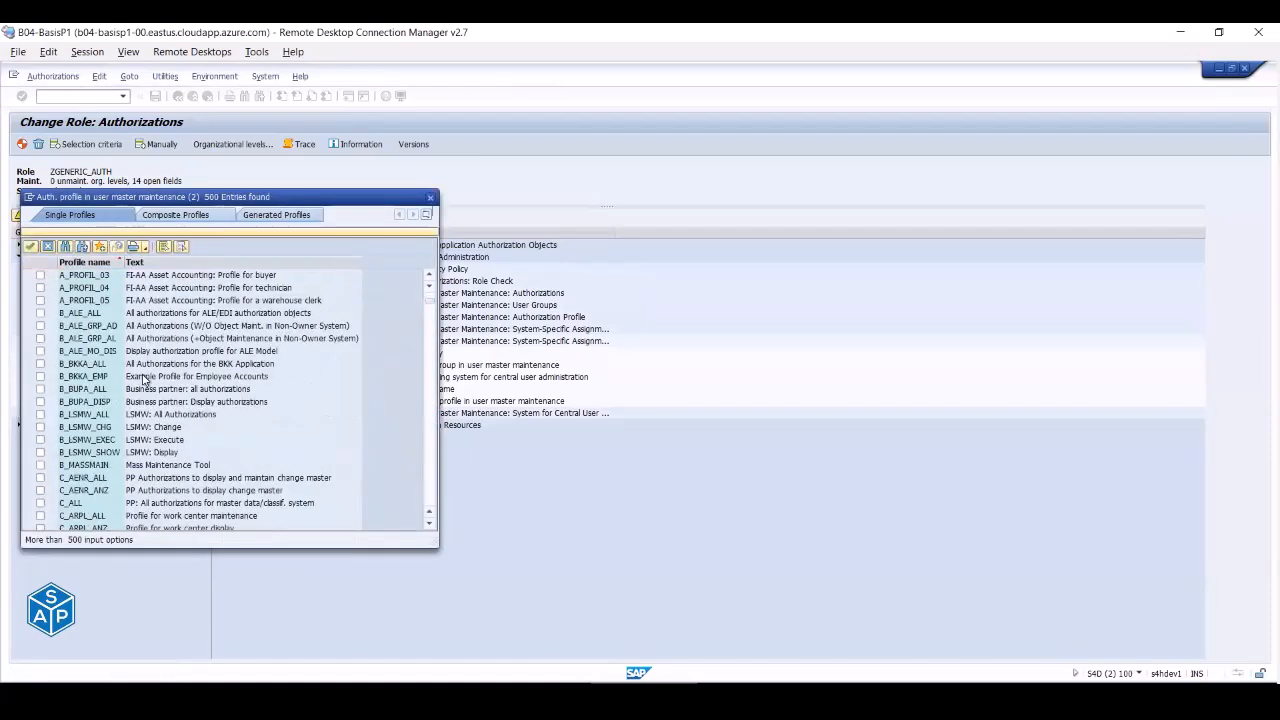
pyautogui.scroll(-15, 145, 380)
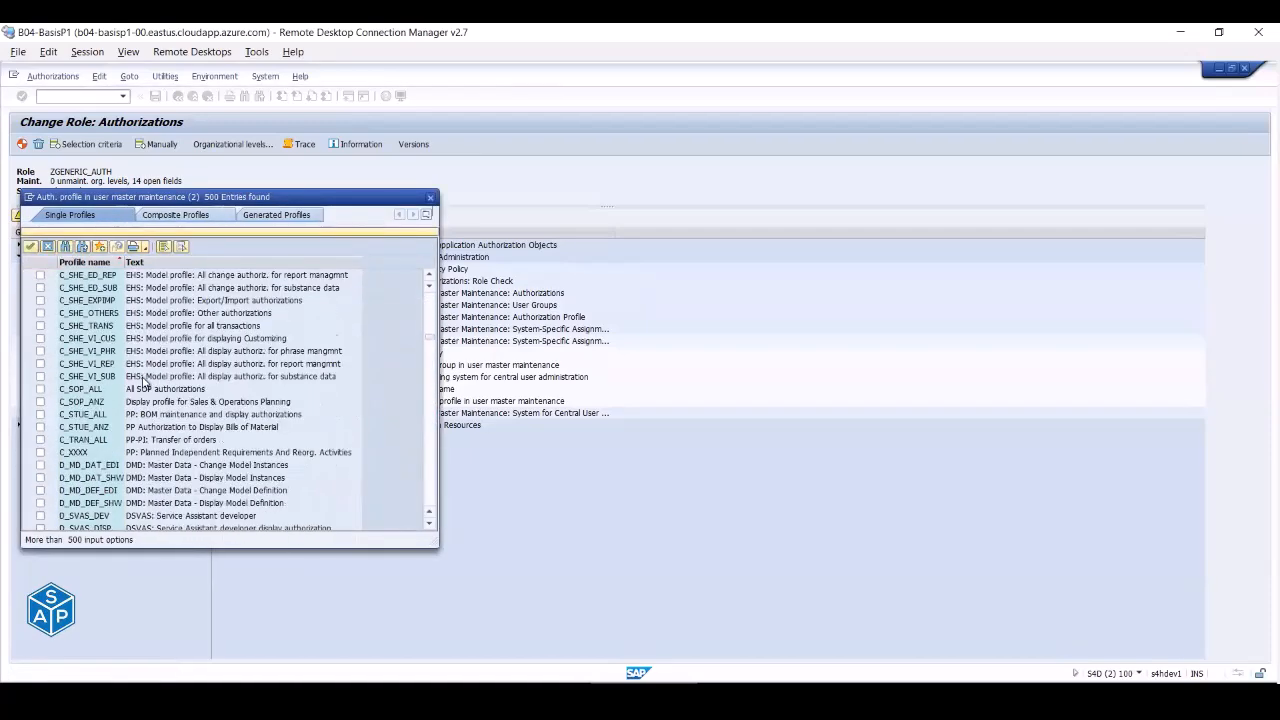
pyautogui.press('F12')
pyautogui.press('Escape')
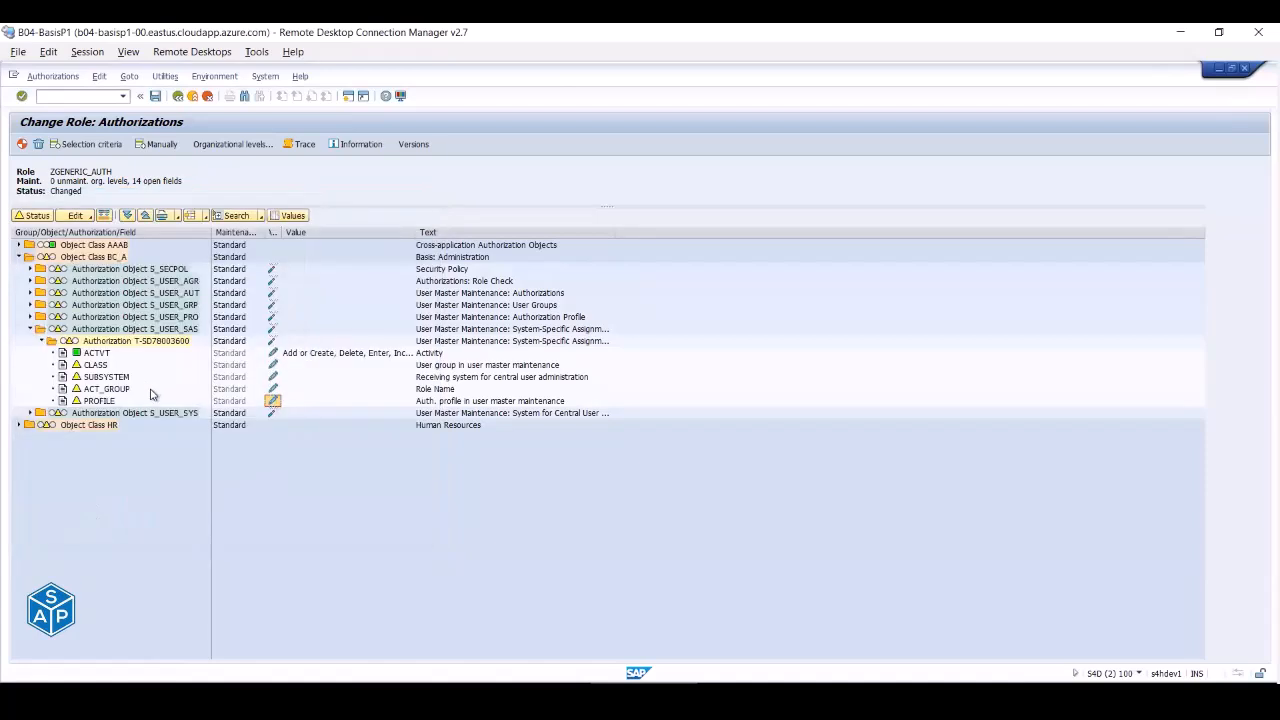
pyautogui.click(271, 352)
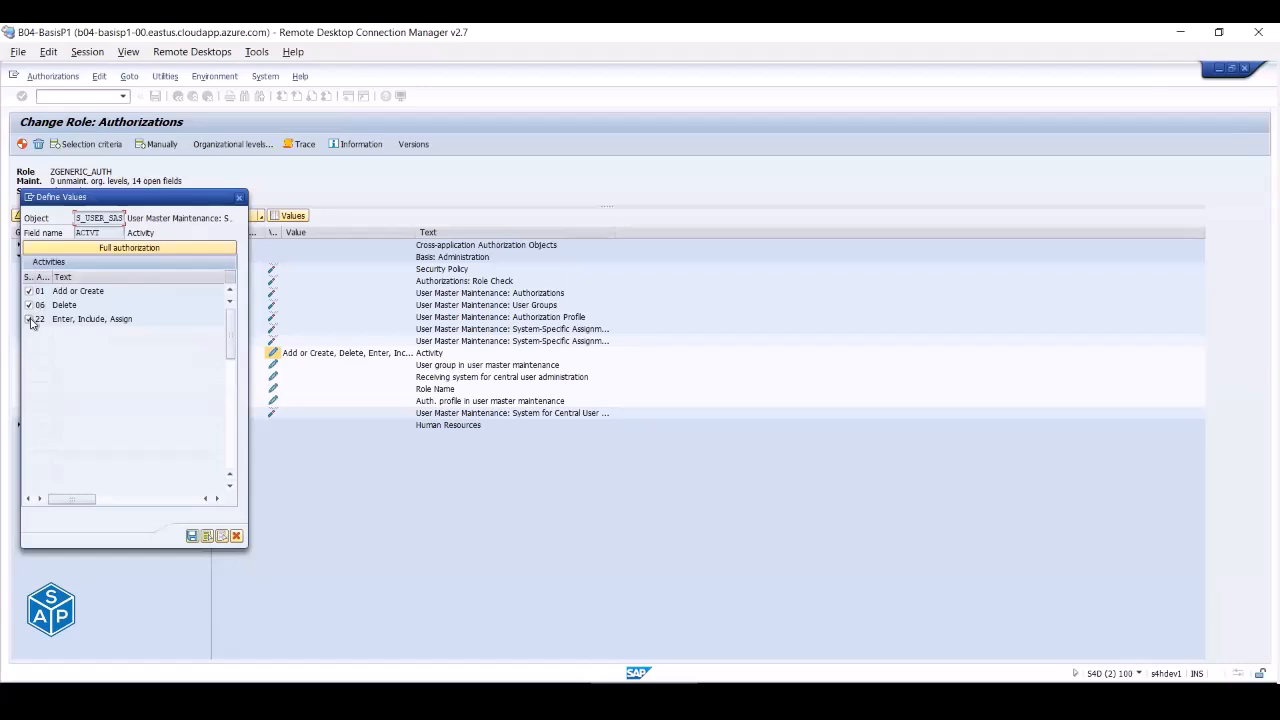
# - Restrict S_USER_SAS activities to 22 Enter, Include, Assign by removing 01 and 06
pyautogui.click(30, 304)
pyautogui.click(29, 292)
pyautogui.click(192, 536)
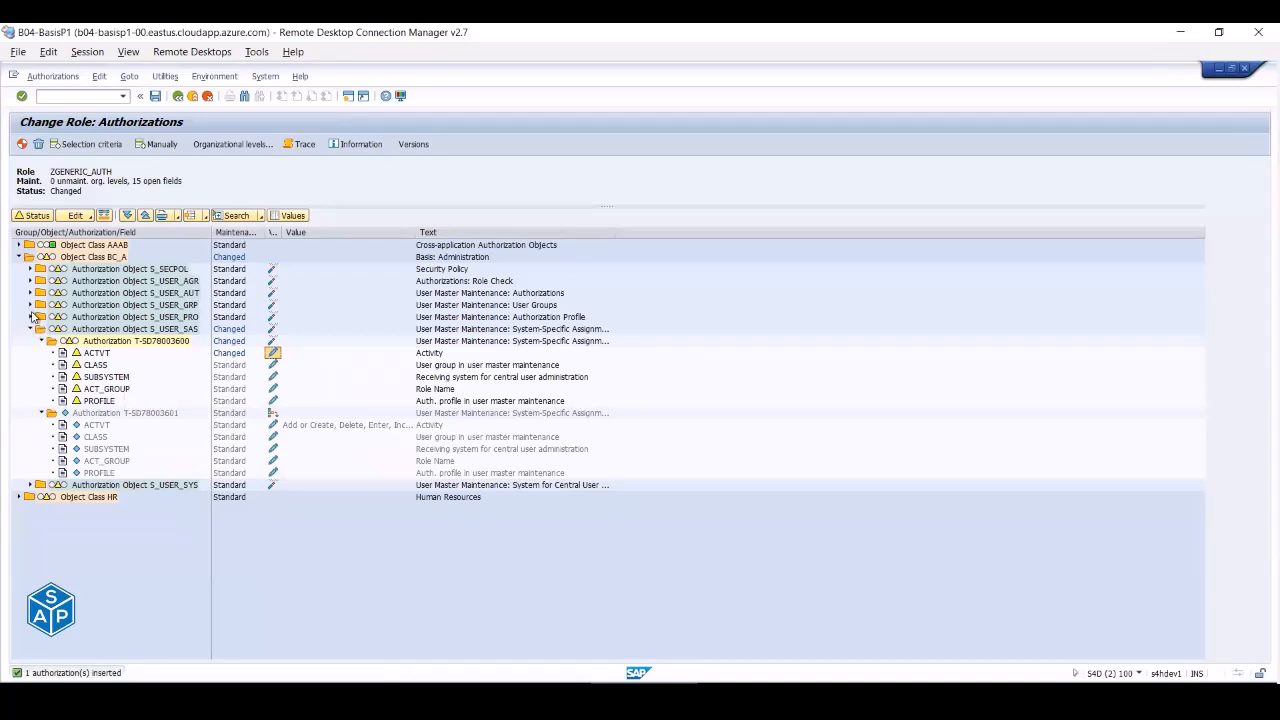
# - Limit S_USER_PRO activities to 03 Display only
pyautogui.click(31, 317)
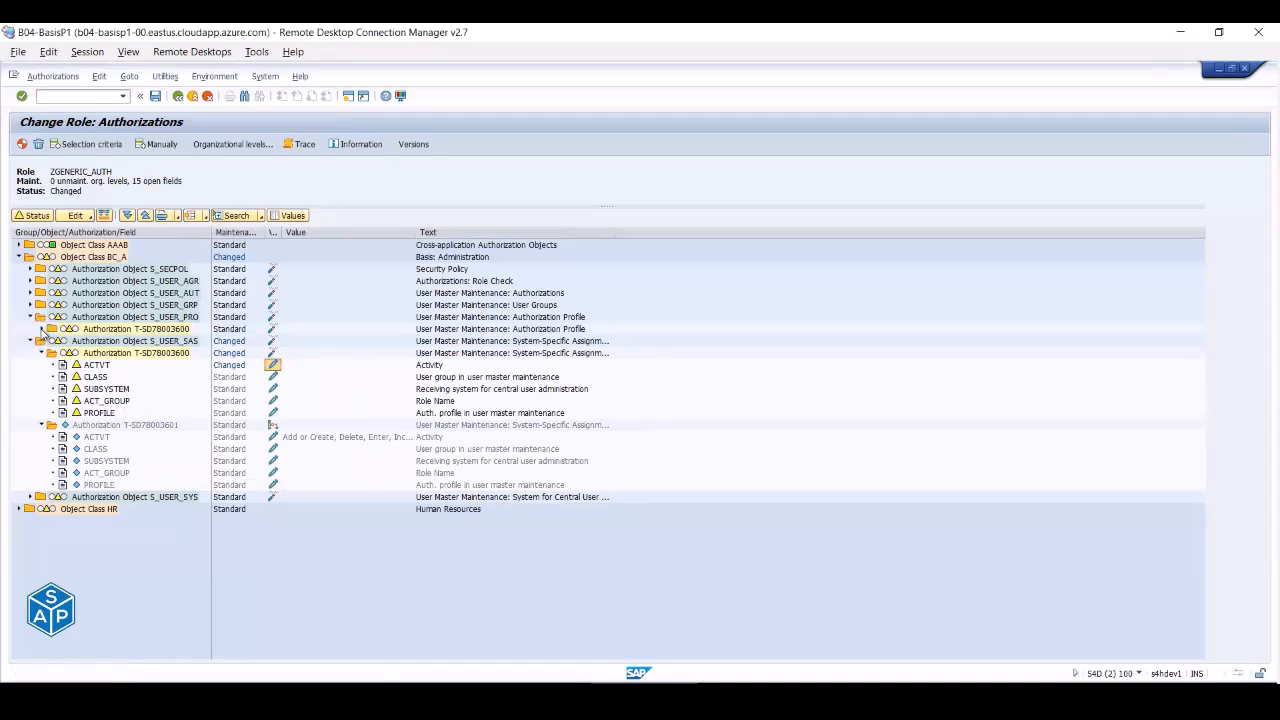
pyautogui.click(42, 330)
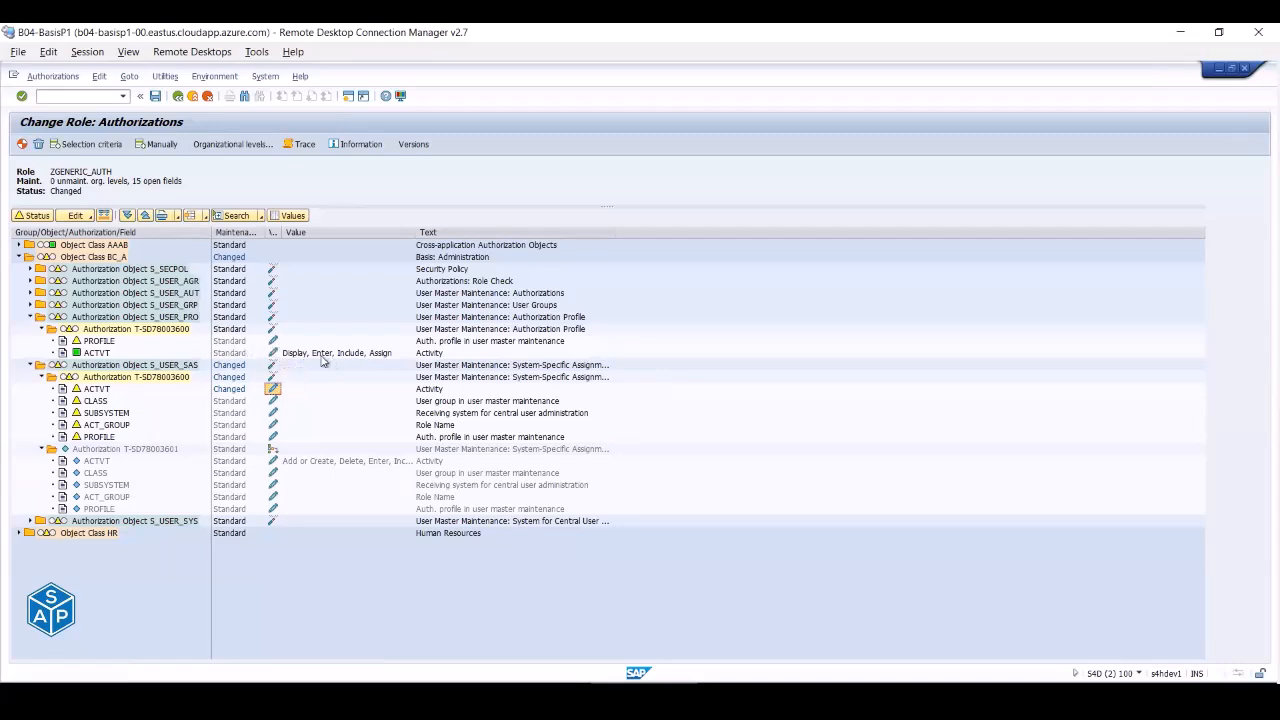
pyautogui.click(274, 354)
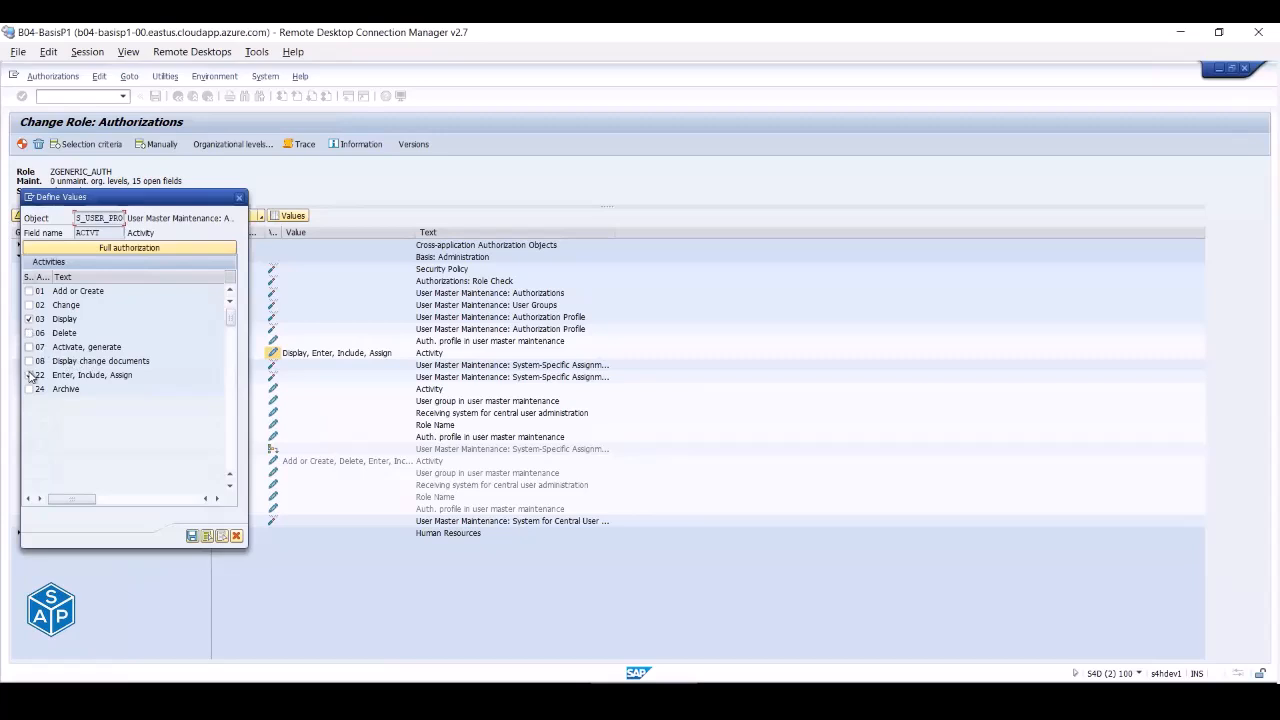
pyautogui.click(30, 375)
pyautogui.click(191, 537)
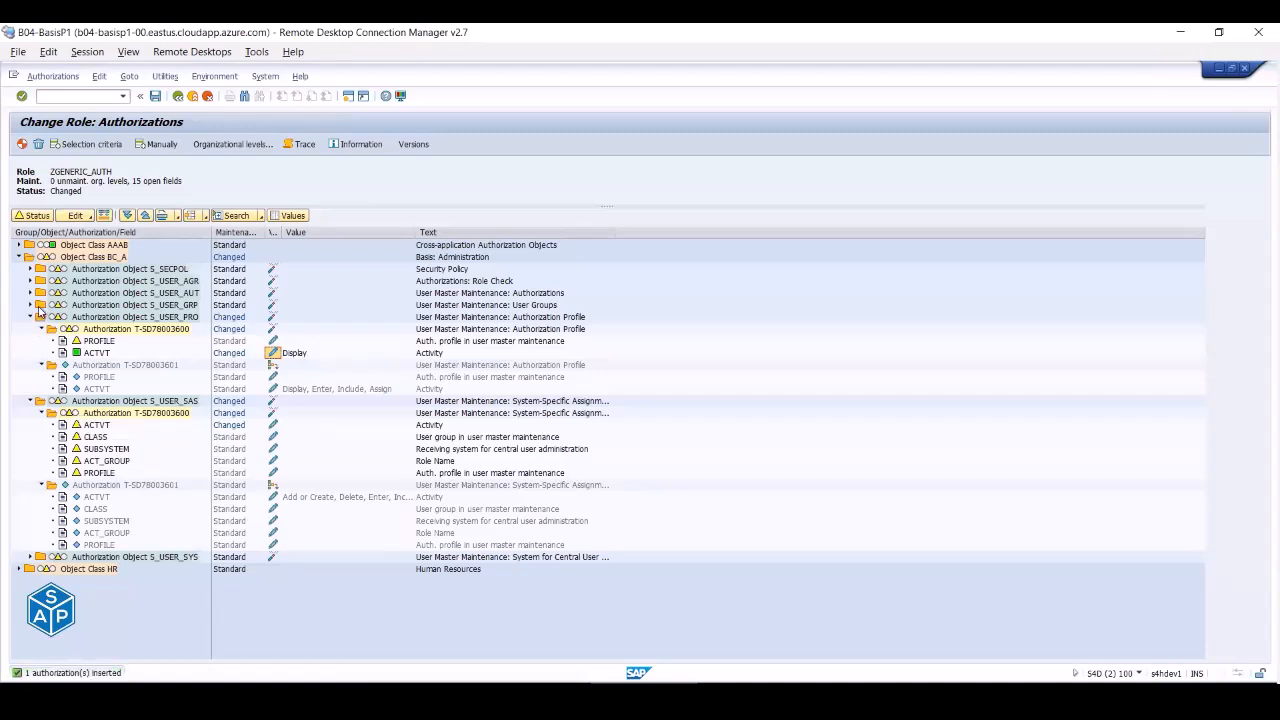
# - Limit S_USER_GRP activities to 03 Display, removing Add or Create, Lock, Delete and Assign
pyautogui.click(31, 306)
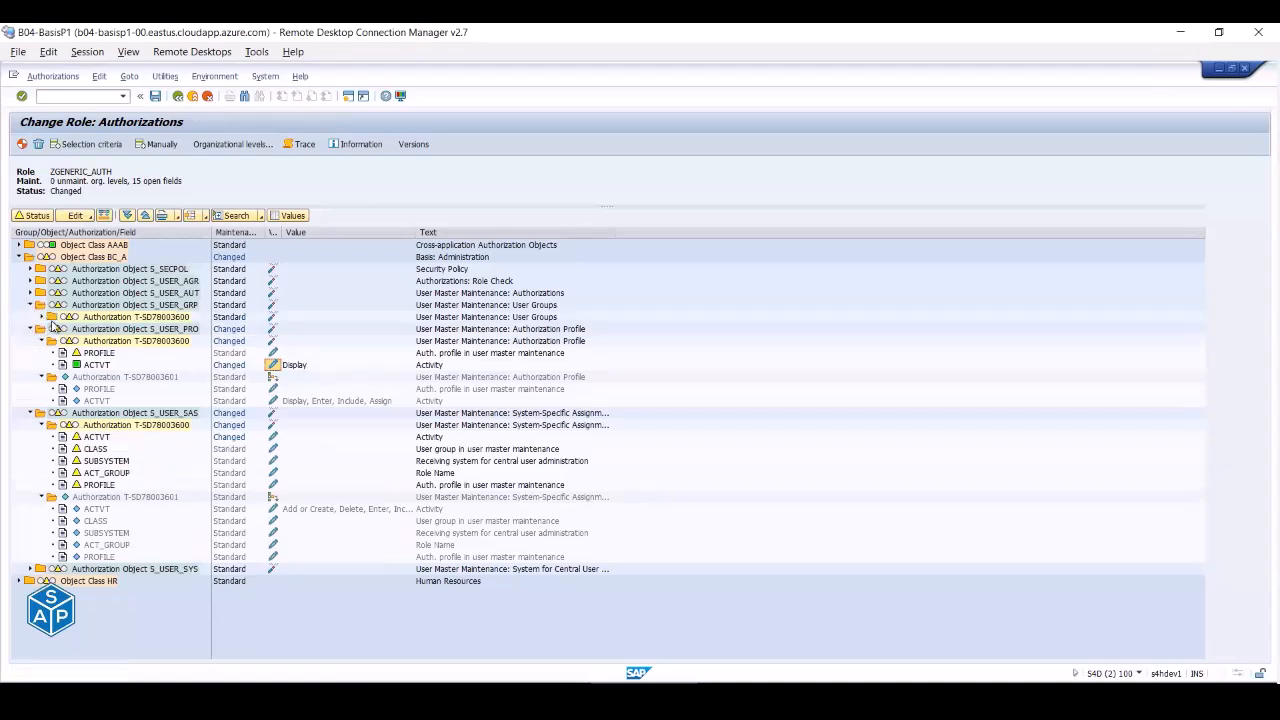
pyautogui.click(41, 318)
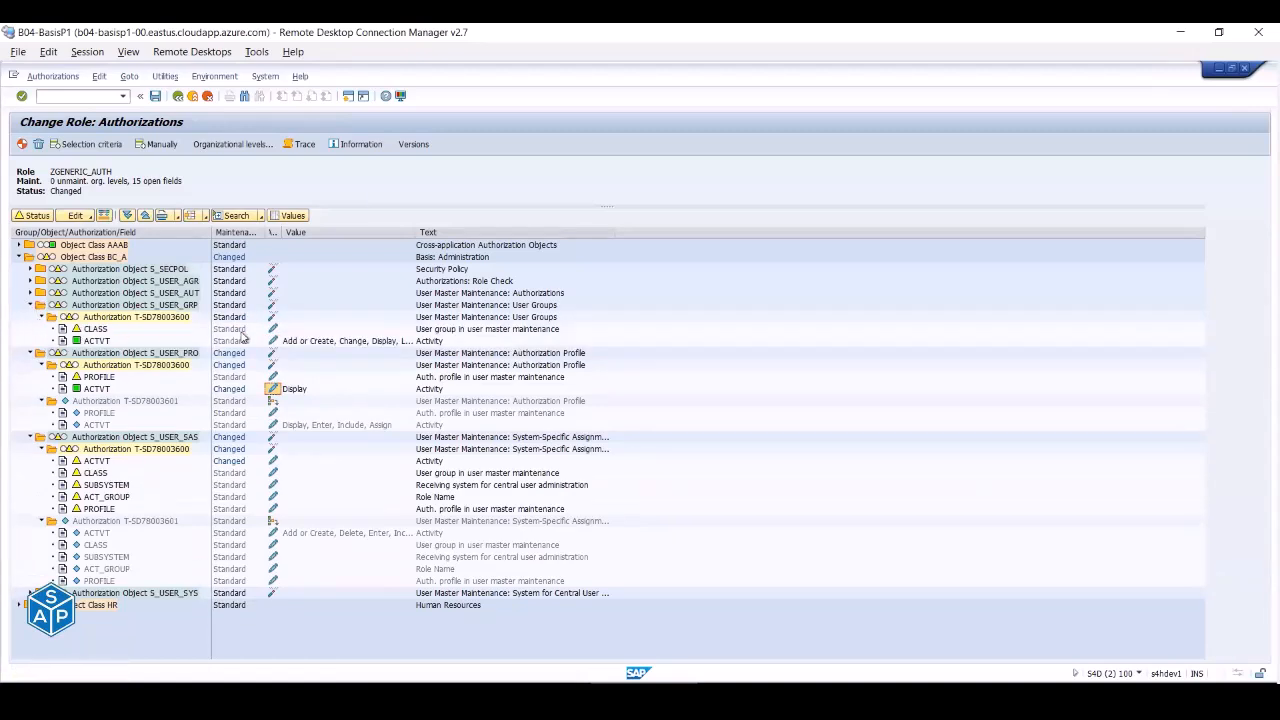
pyautogui.click(271, 342)
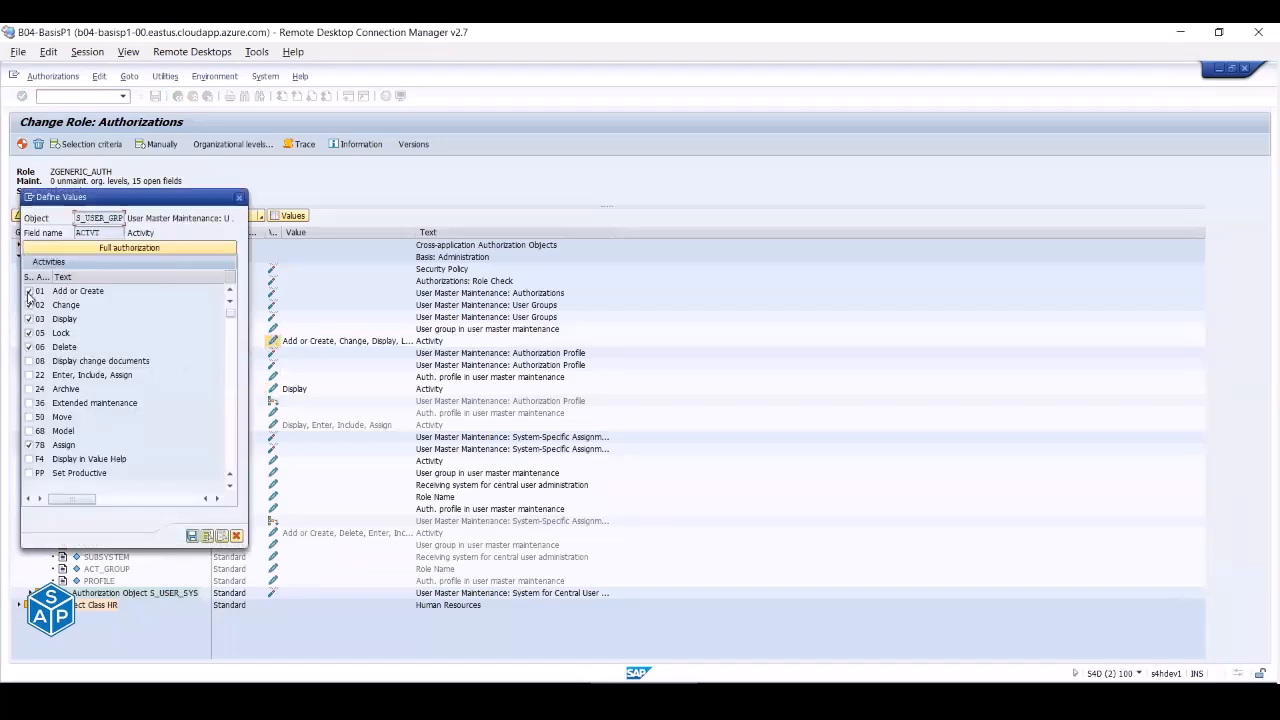
pyautogui.click(29, 292)
pyautogui.click(30, 333)
pyautogui.click(29, 347)
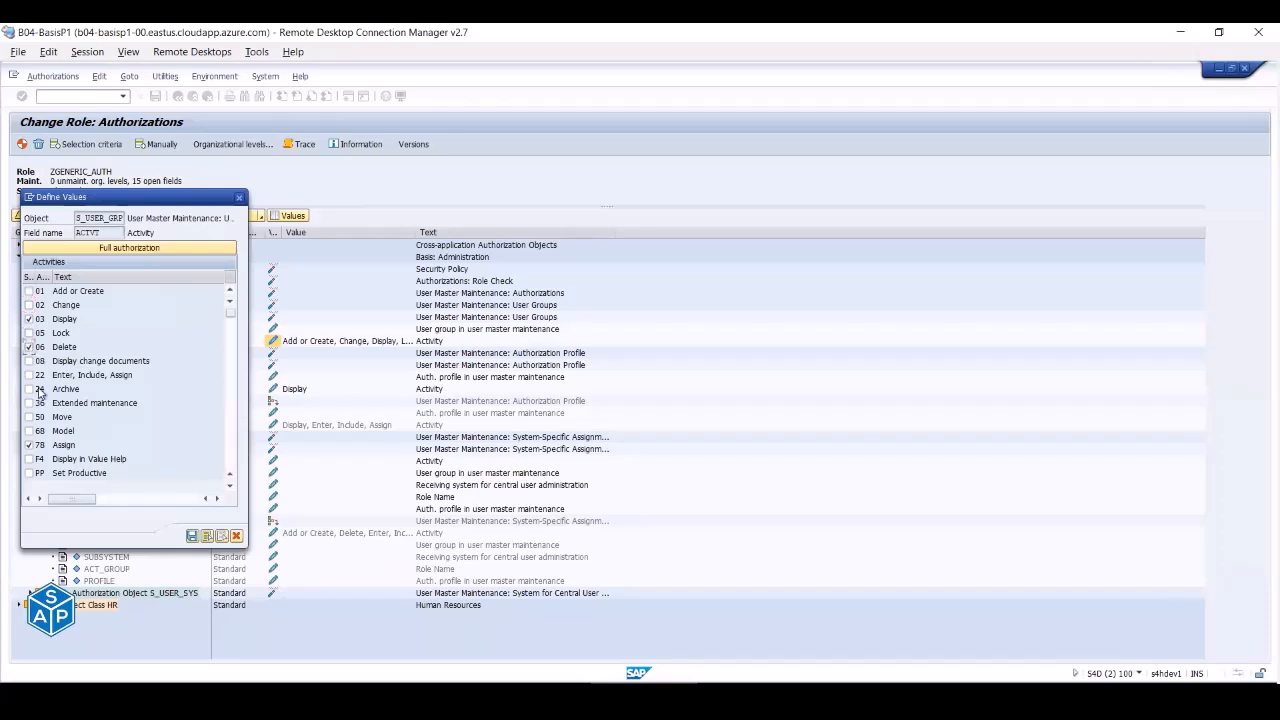
pyautogui.click(29, 446)
pyautogui.moveTo(47, 320); pyautogui.dragTo(40, 320)
pyautogui.click(191, 537)
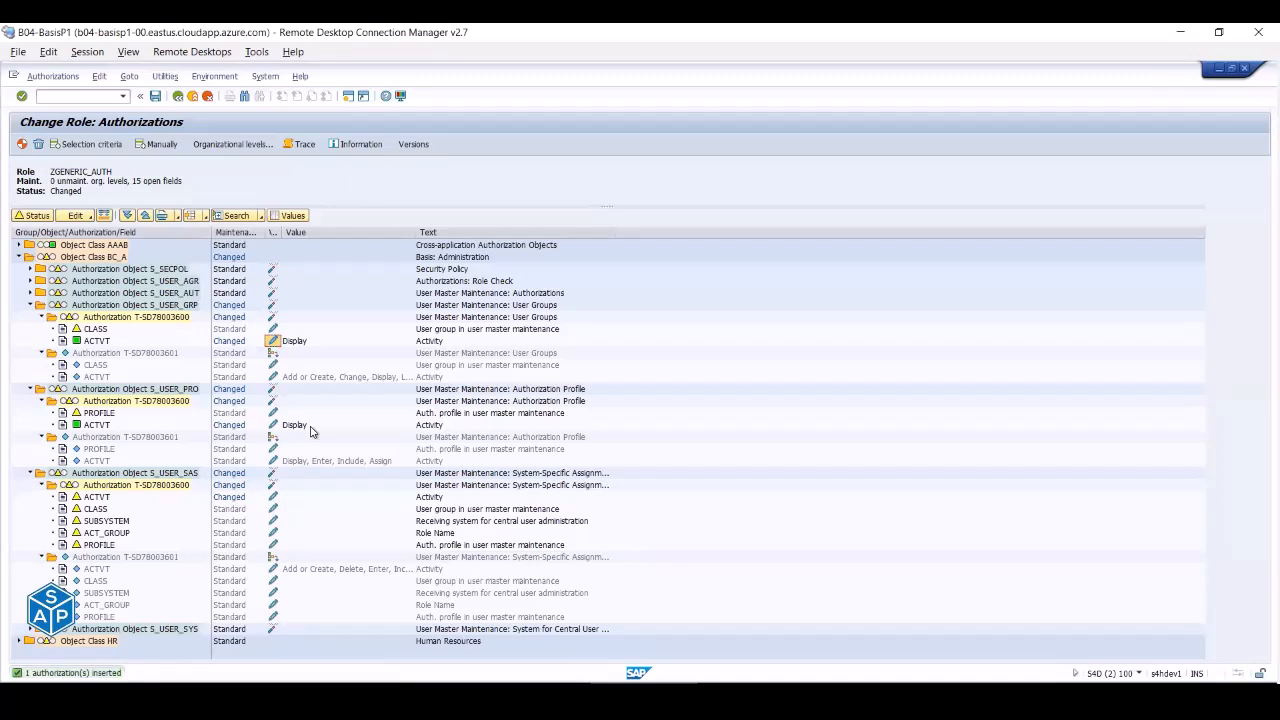
# - Return to ZGENERIC_AUTH's authorization data and grant full authorization for the open org level
pyautogui.click(178, 96)
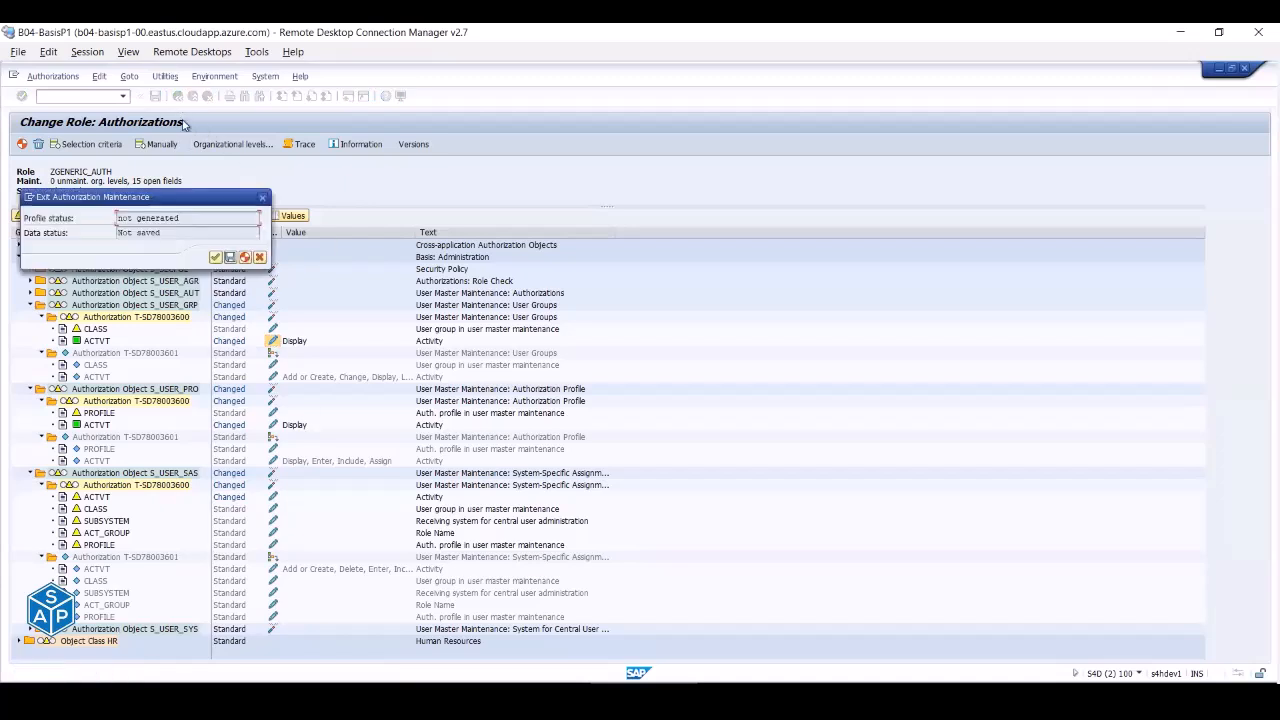
pyautogui.click(216, 257)
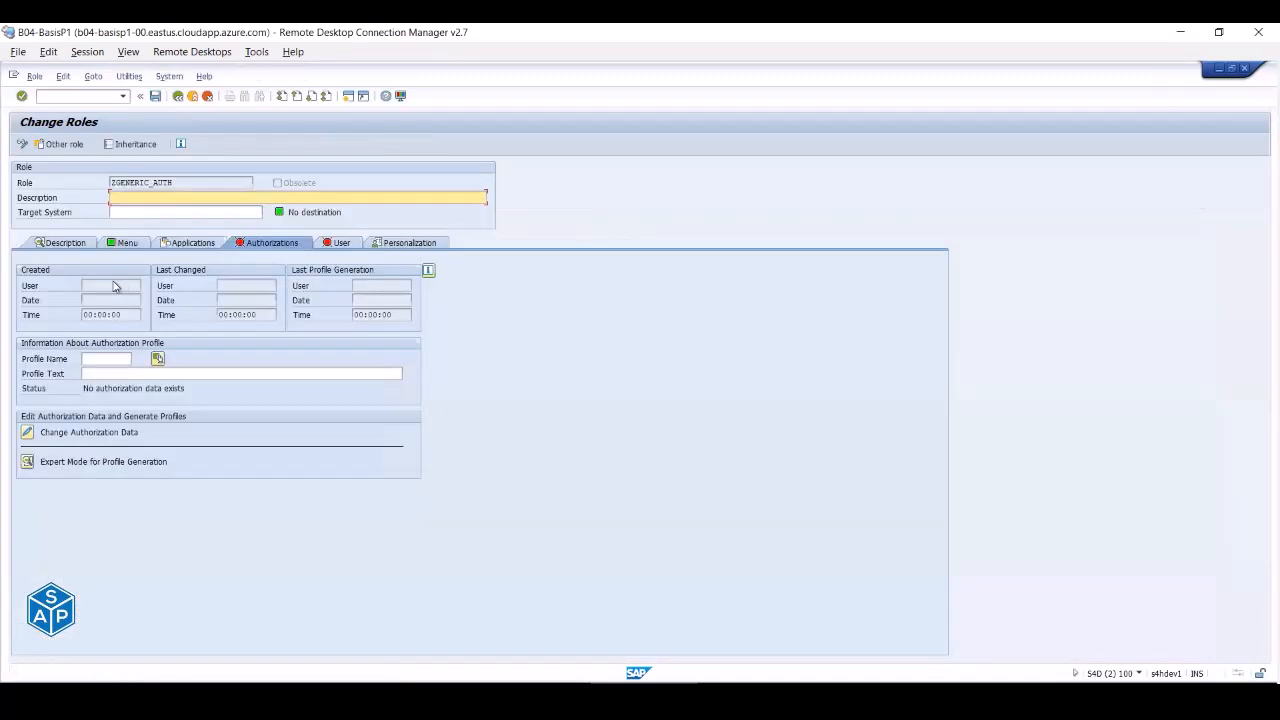
pyautogui.click(28, 437)
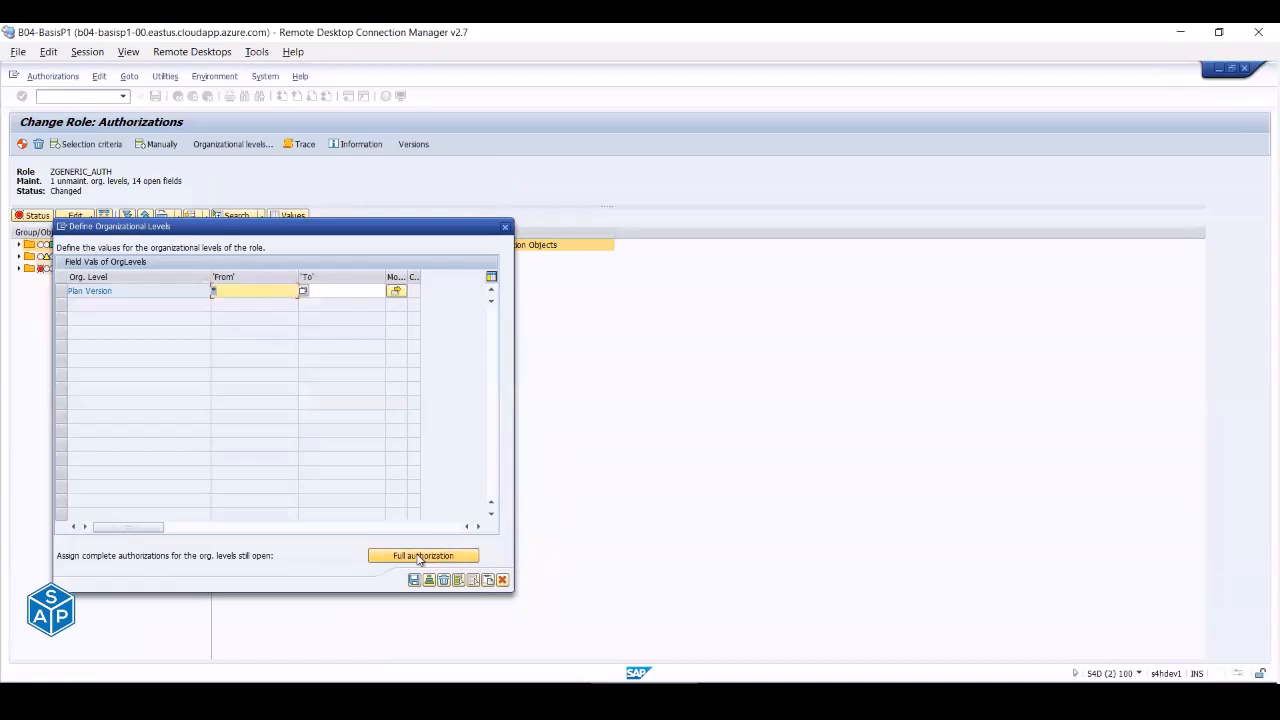
pyautogui.click(413, 580)
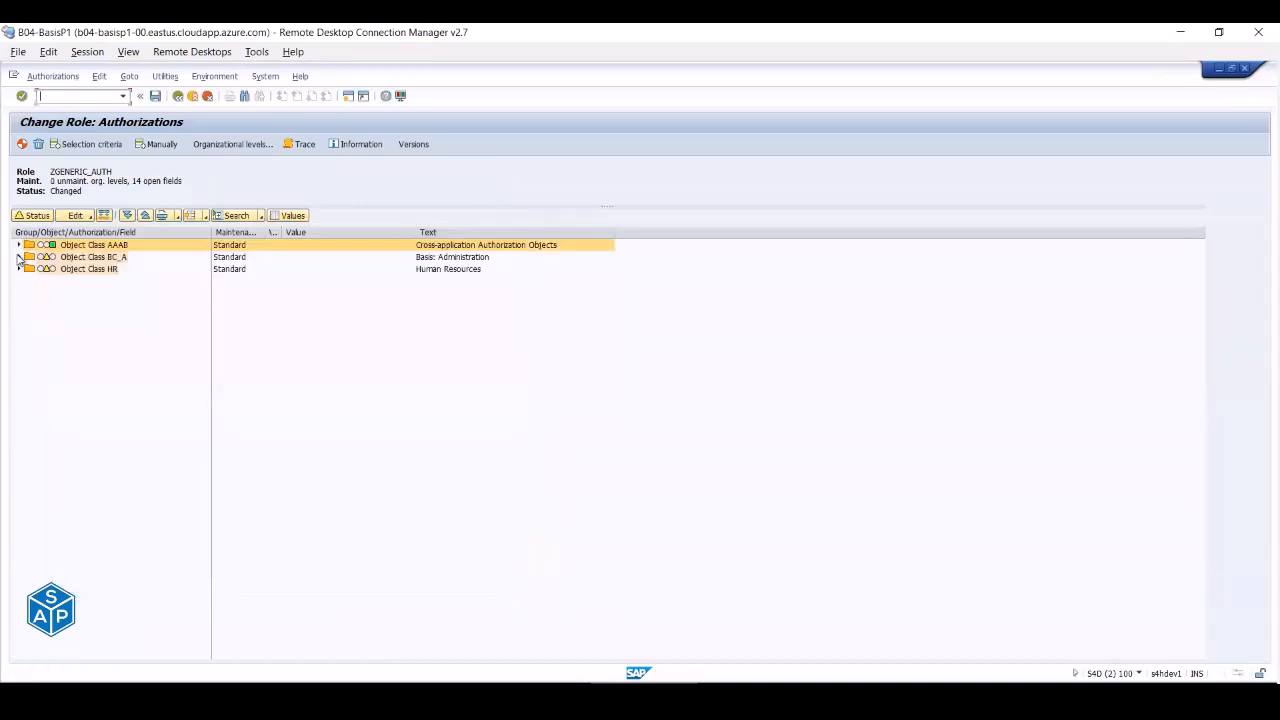
# - Restrict S_USER_GRP activities to 03 Display by removing Create, Change, Lock, Delete and Assign
pyautogui.click(18, 257)
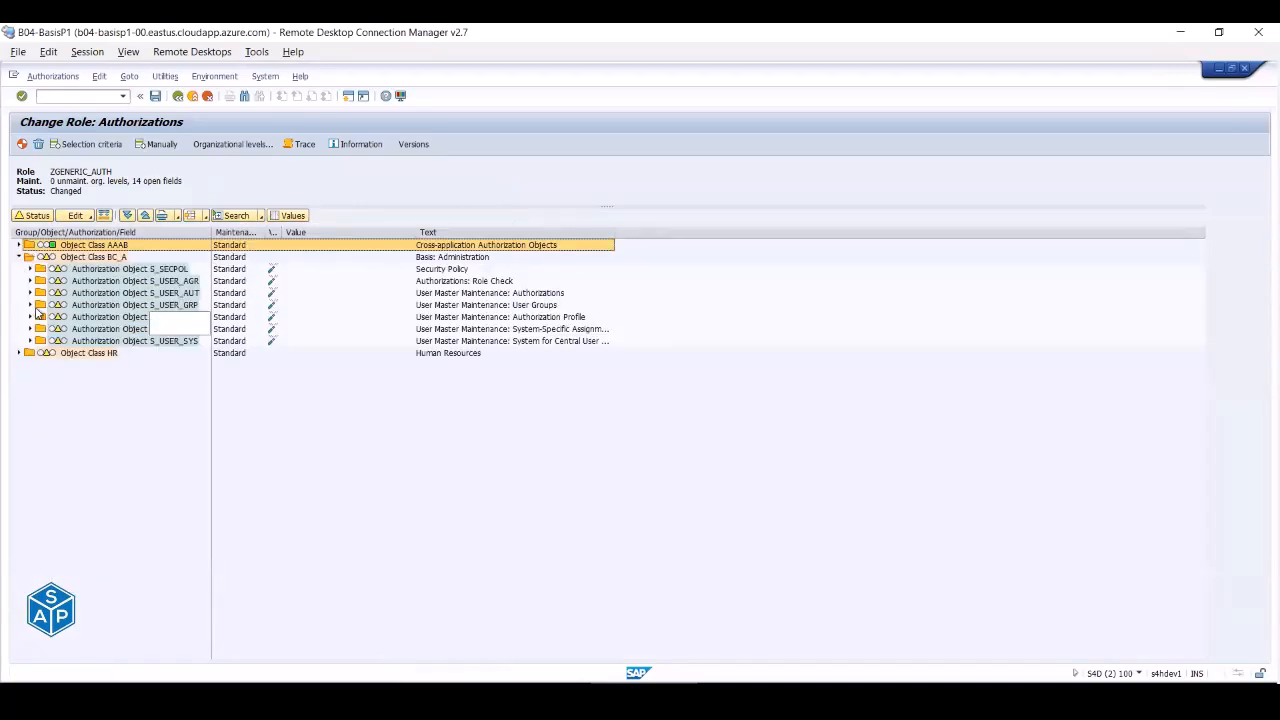
pyautogui.click(30, 305)
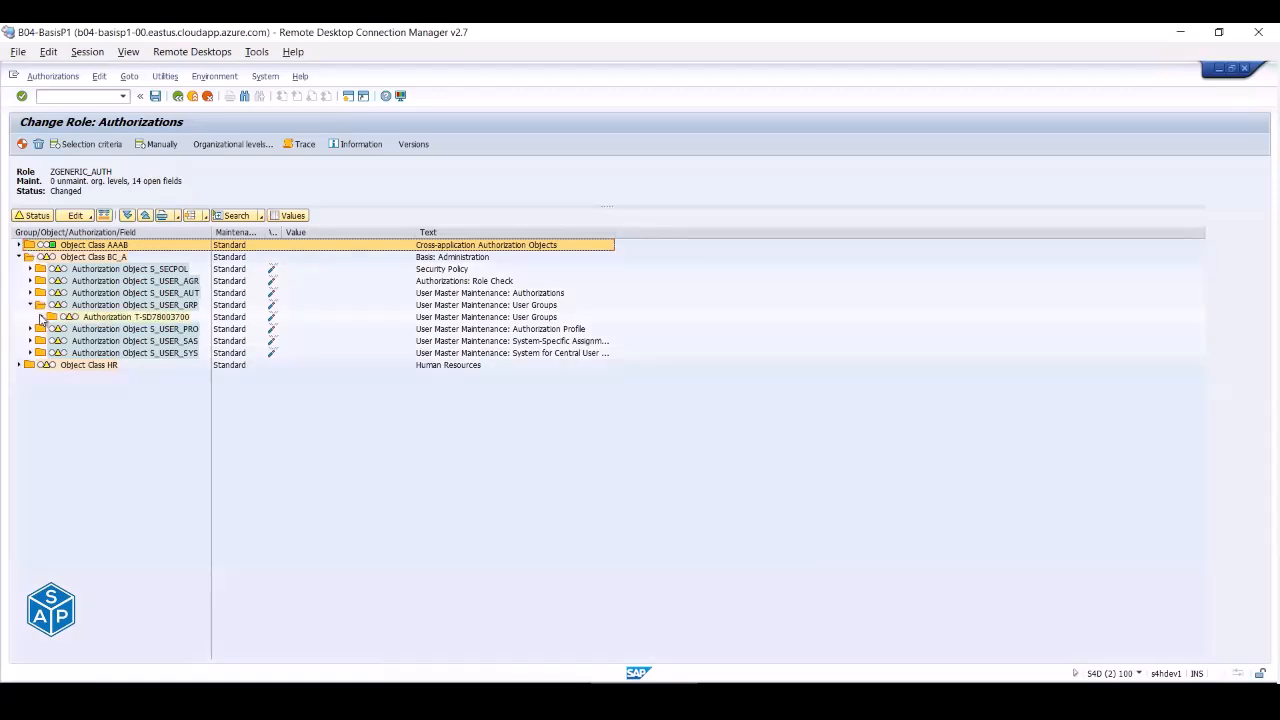
pyautogui.click(41, 317)
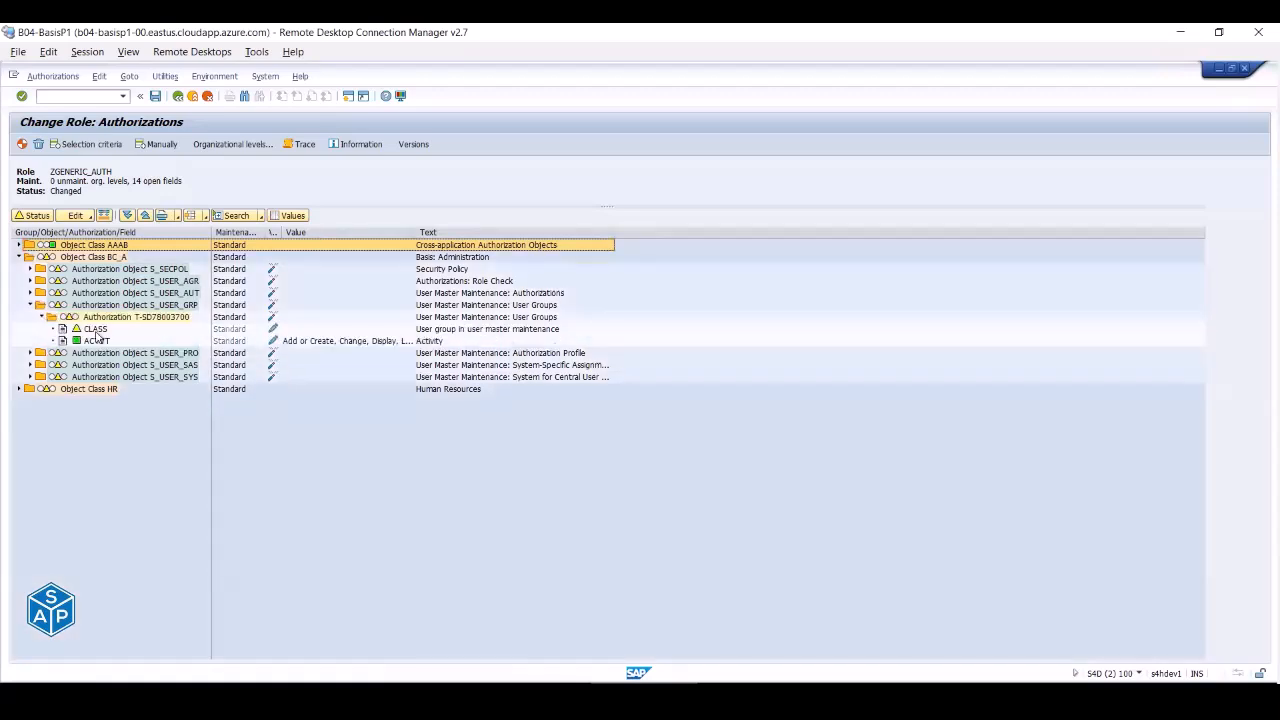
pyautogui.click(273, 342)
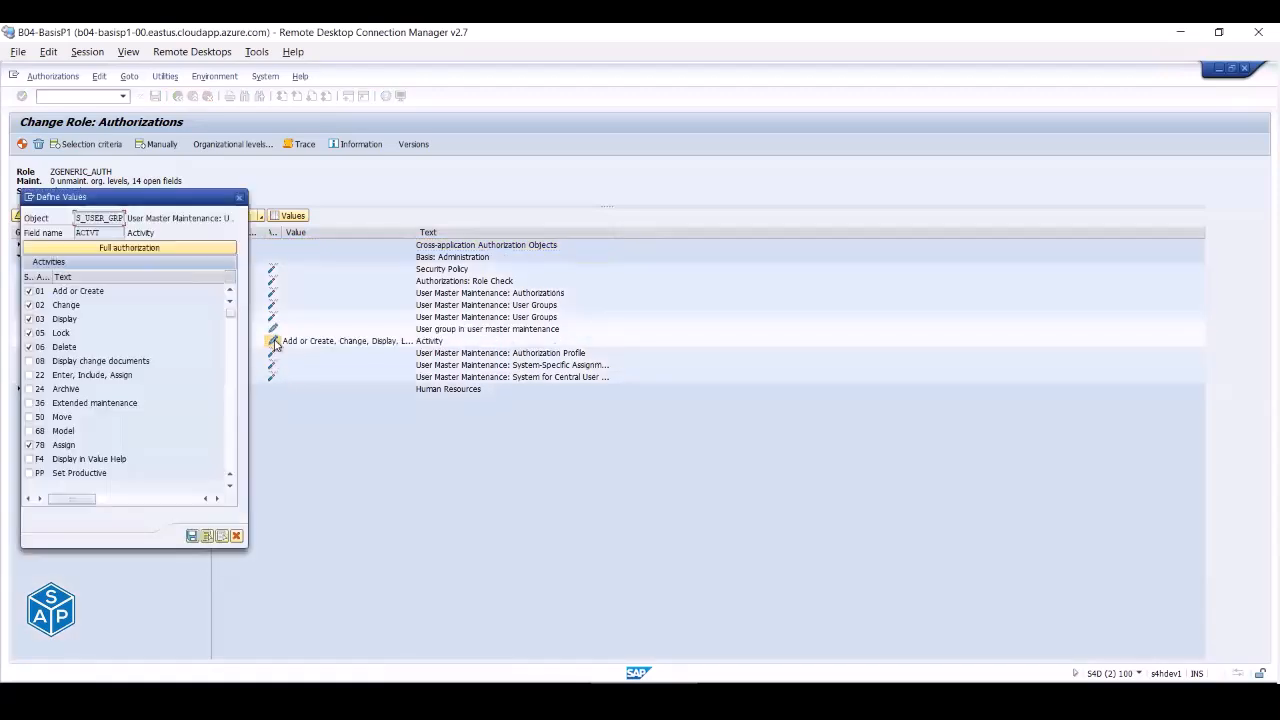
pyautogui.click(29, 291)
pyautogui.click(29, 305)
pyautogui.click(29, 333)
pyautogui.click(29, 333)
pyautogui.click(29, 445)
pyautogui.click(192, 537)
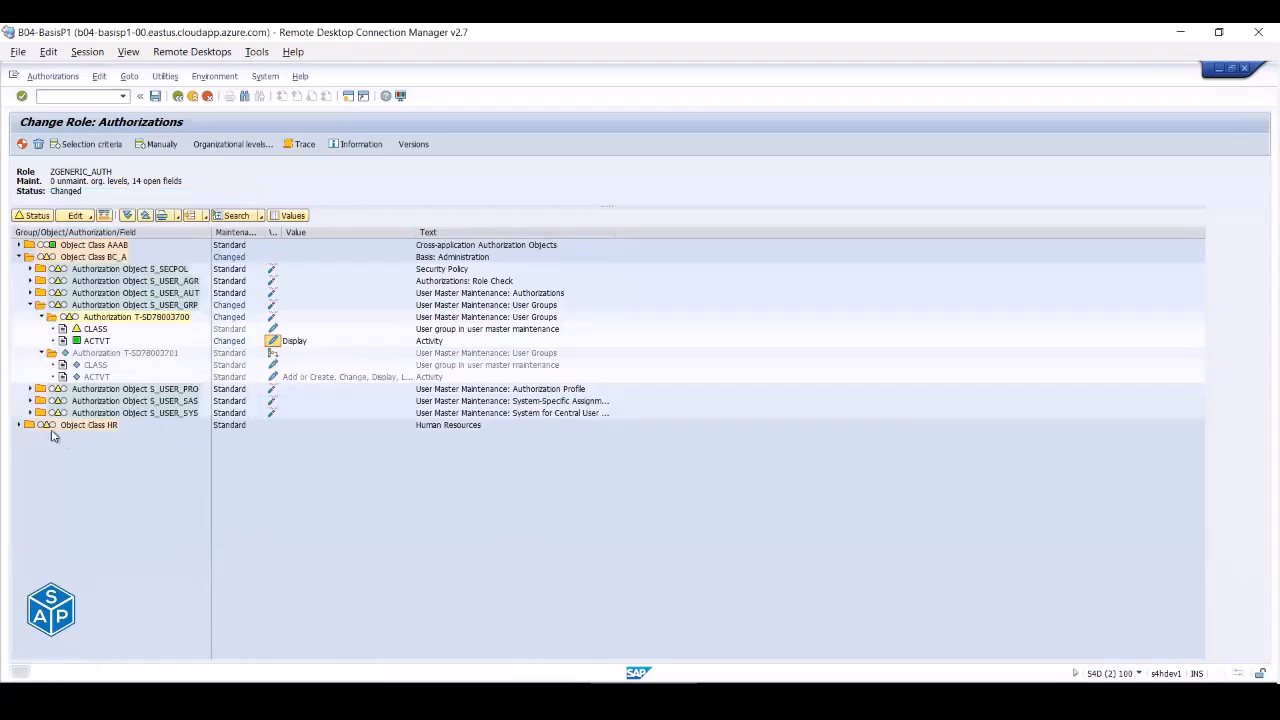
# - Limit S_USER_PRO activities to 03 Display by removing Enter, Include and Assign
pyautogui.click(30, 389)
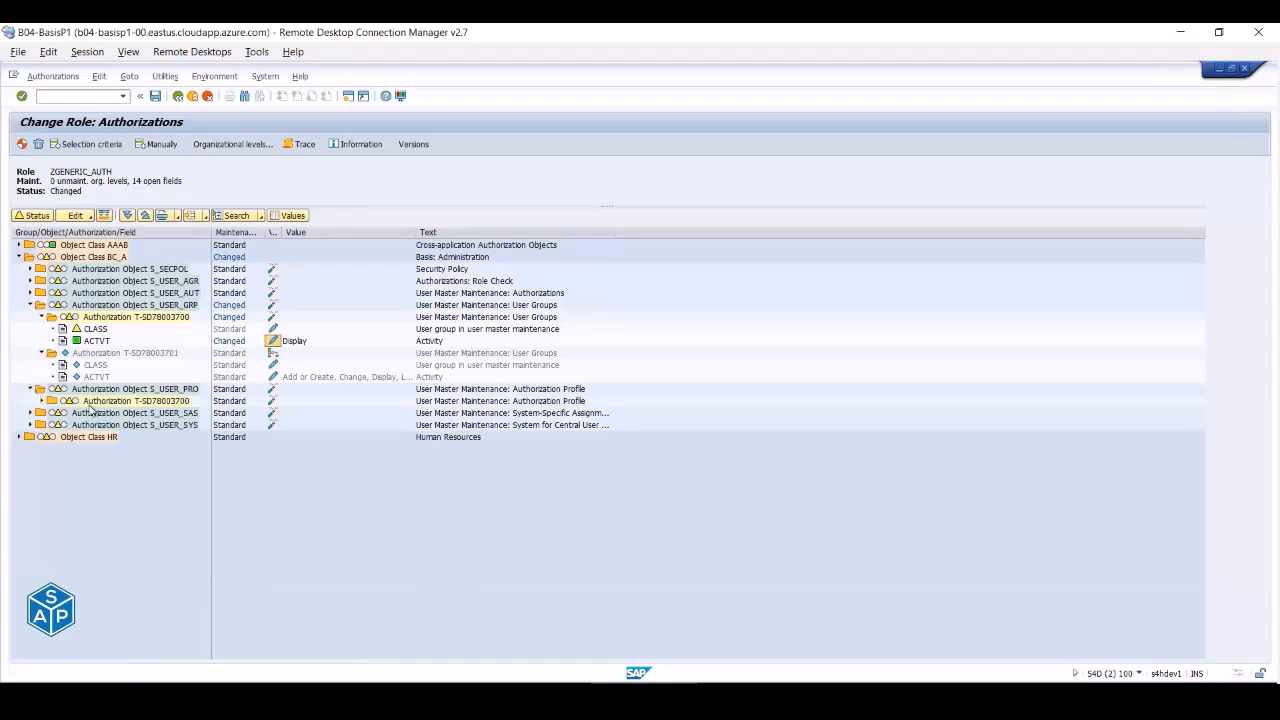
pyautogui.click(41, 401)
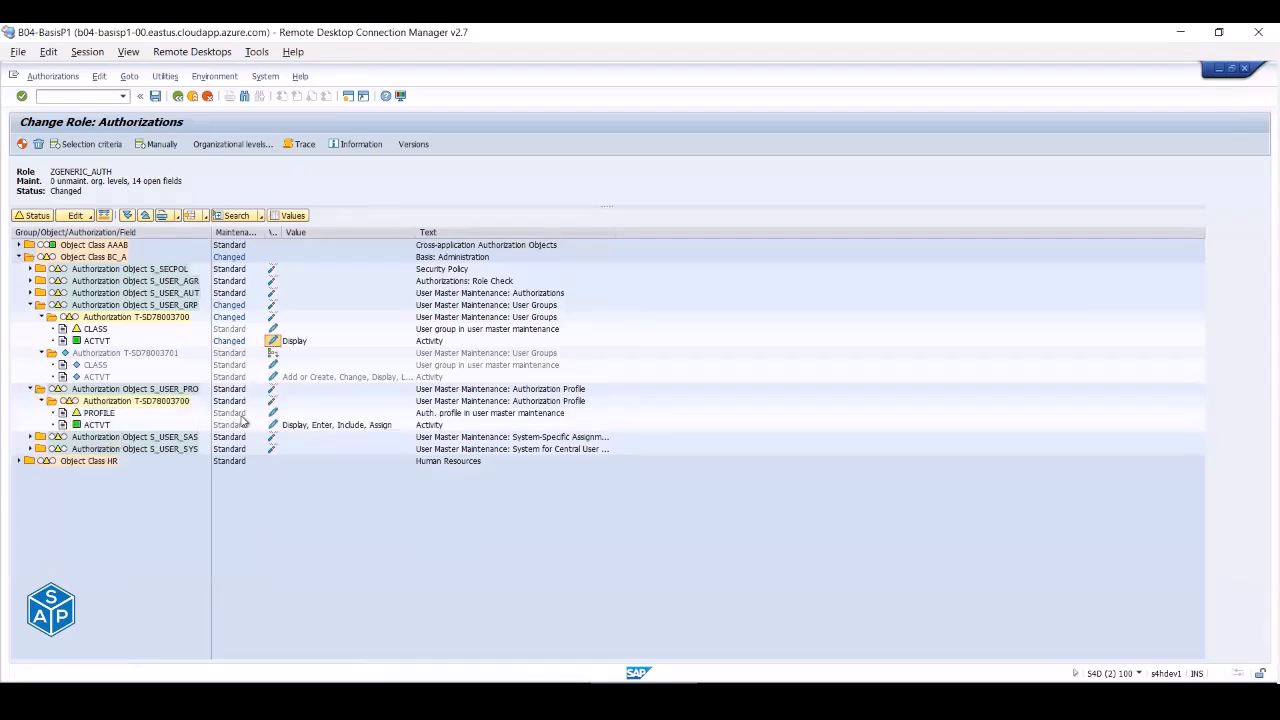
pyautogui.click(273, 425)
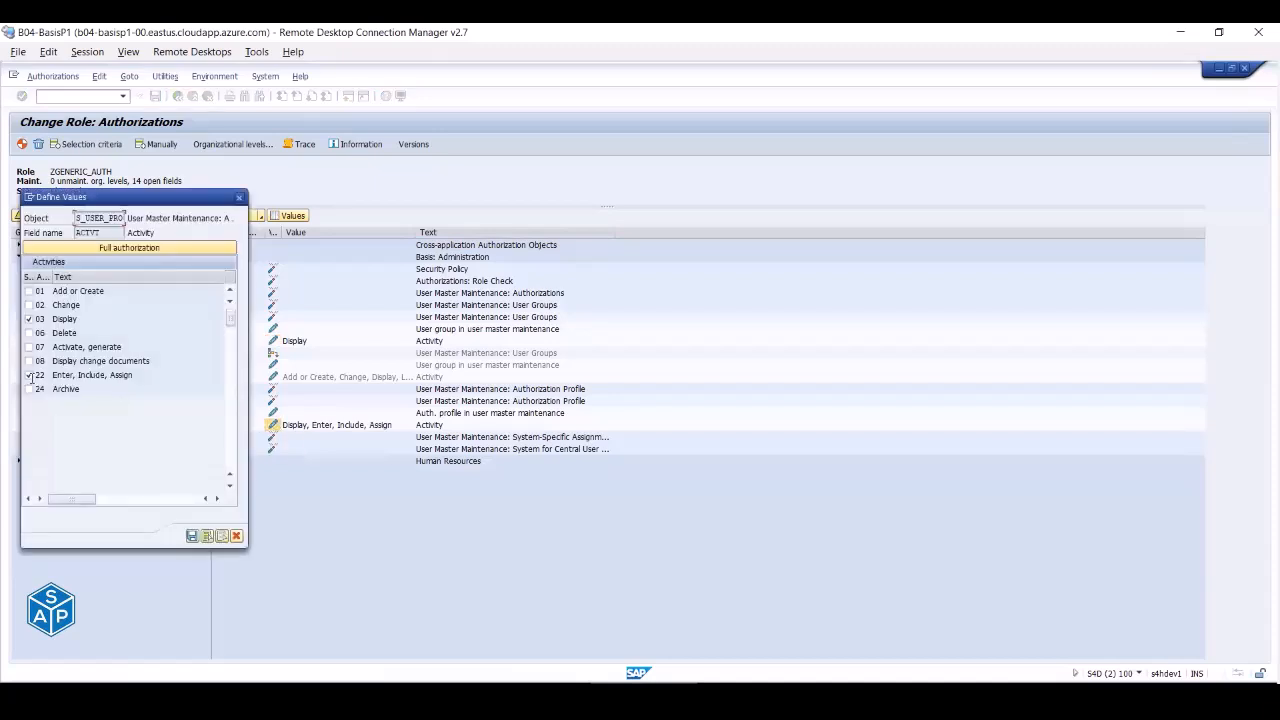
pyautogui.click(29, 375)
pyautogui.click(196, 537)
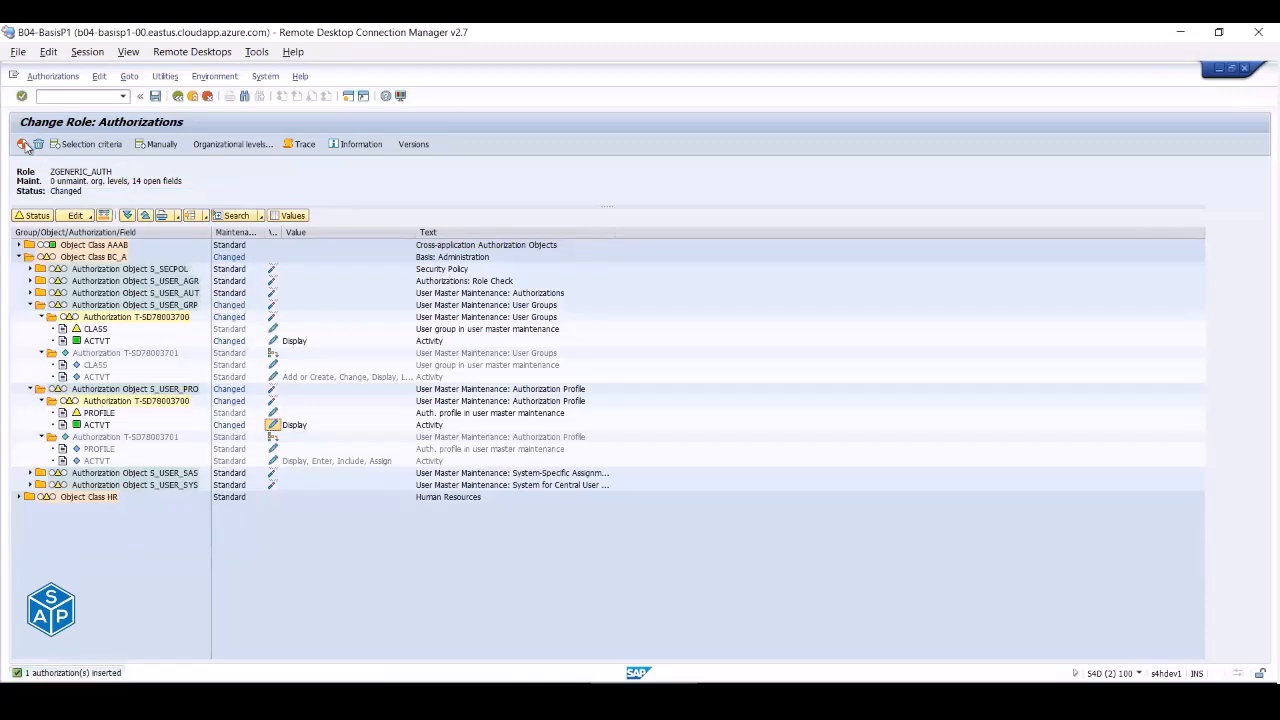
# - Generate ZGENERIC_AUTH's profile under the default name despite open authorizations, then return to Change Roles
pyautogui.click(24, 145)
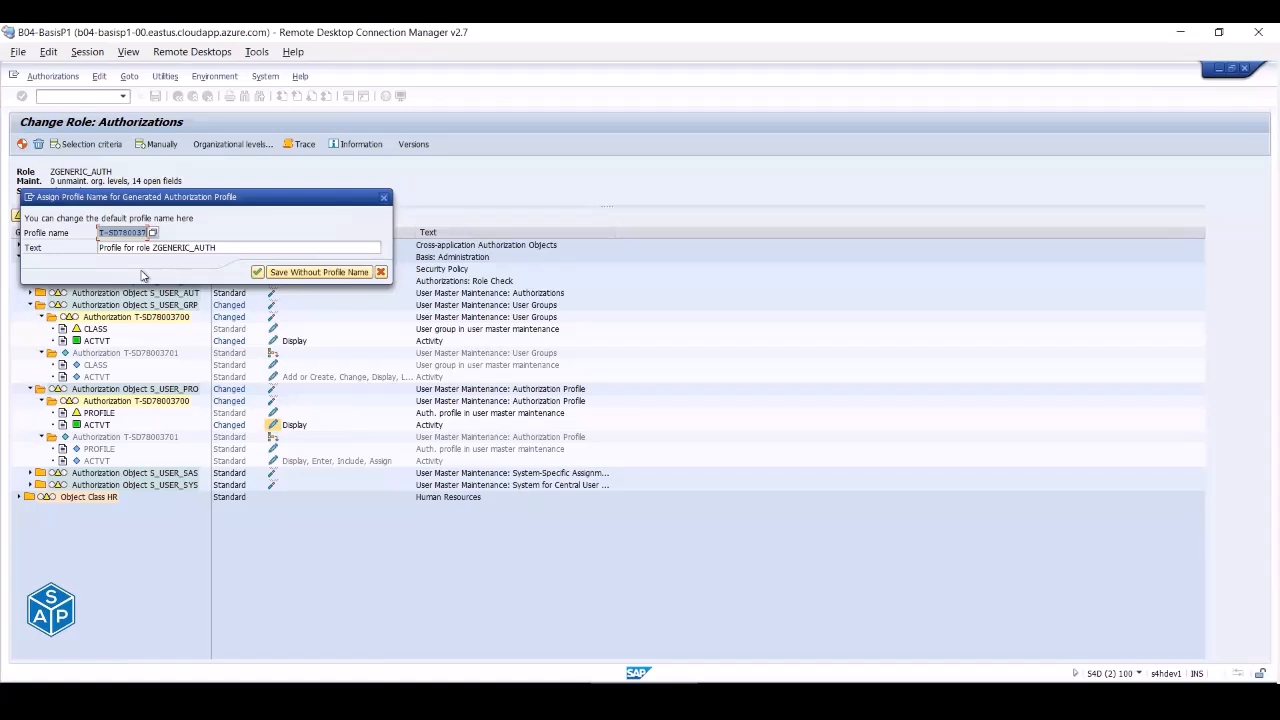
pyautogui.click(260, 273)
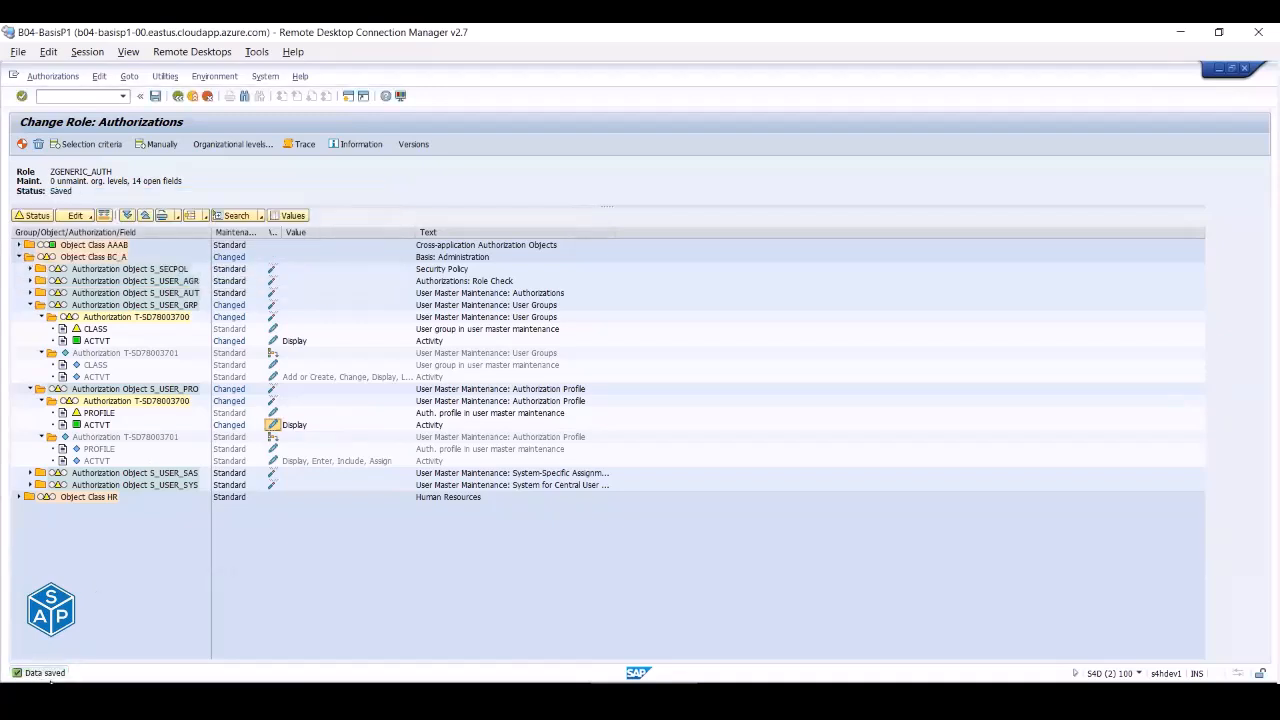
pyautogui.click(178, 97)
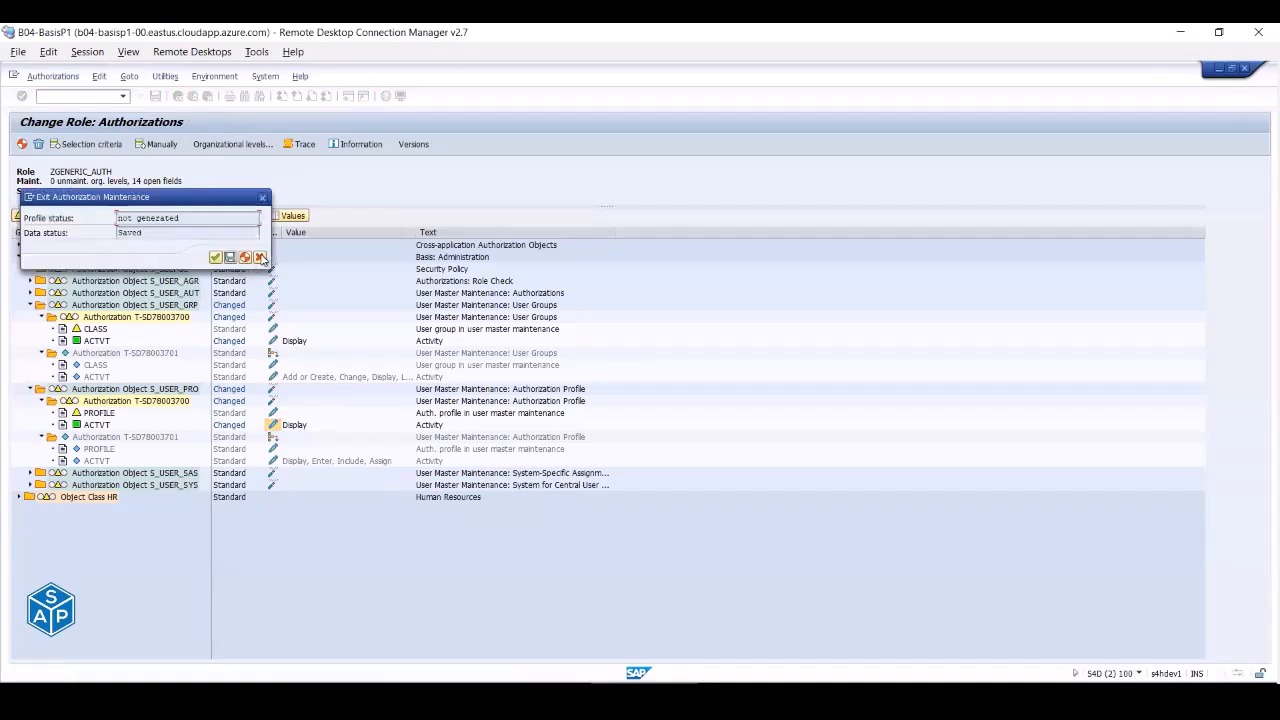
pyautogui.click(259, 257)
pyautogui.click(22, 145)
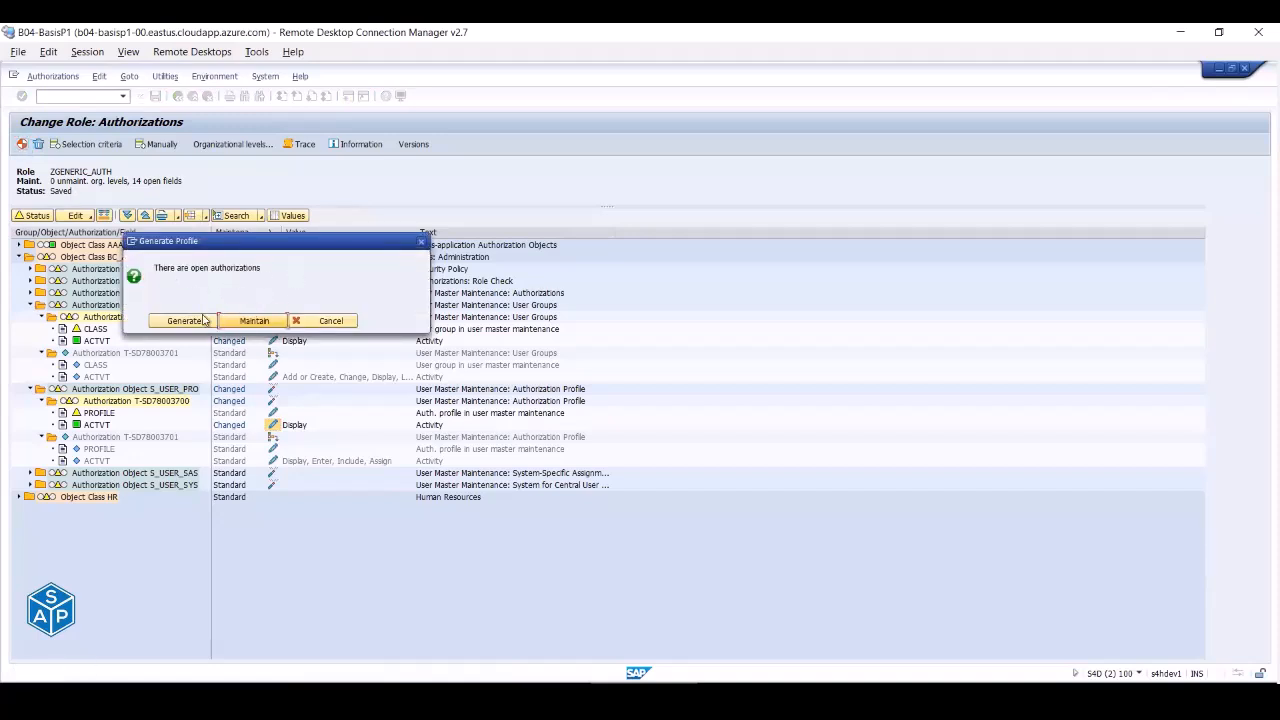
pyautogui.click(202, 326)
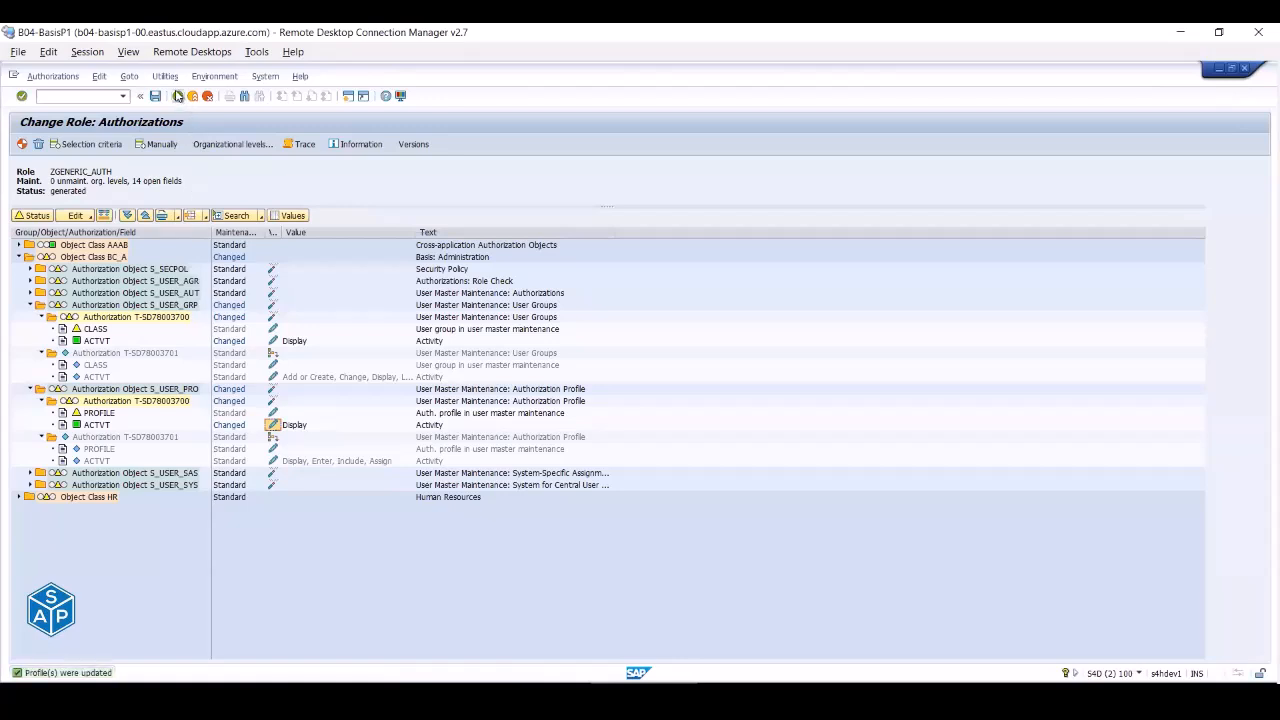
pyautogui.click(177, 96)
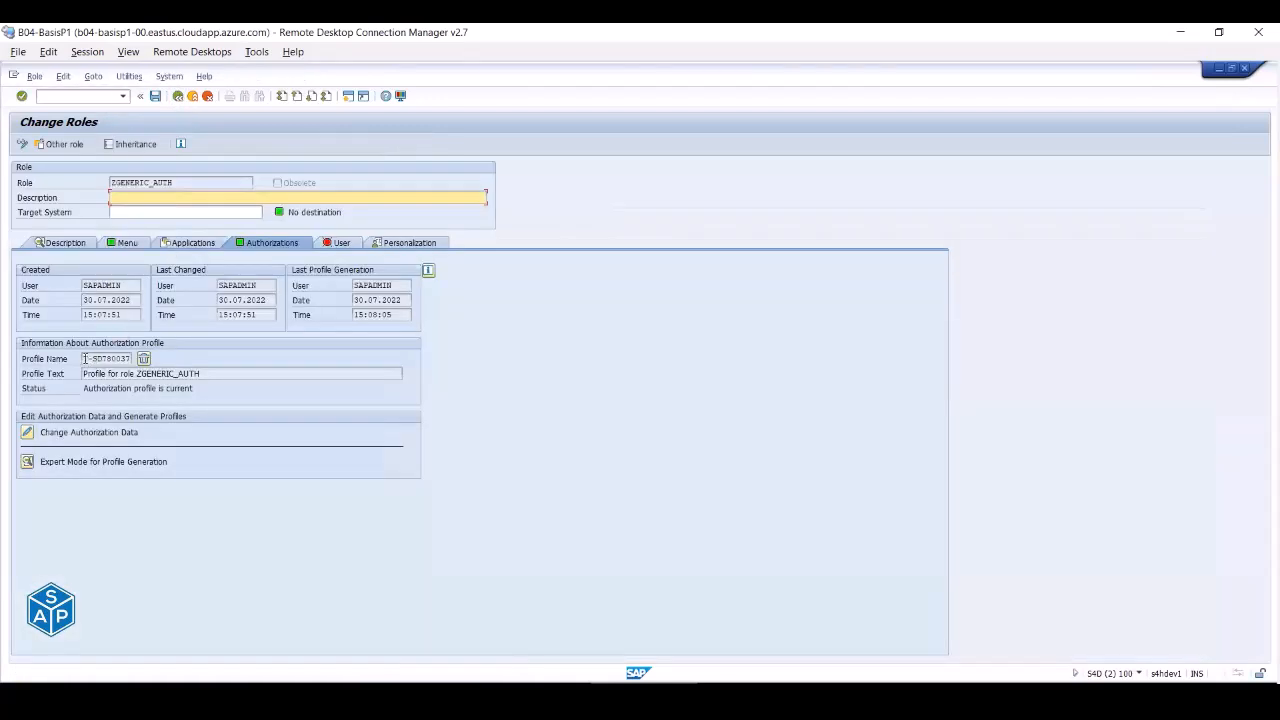
# - Select the generated profile name and log off the other SAP session
pyautogui.moveTo(83, 358); pyautogui.dragTo(128, 357)
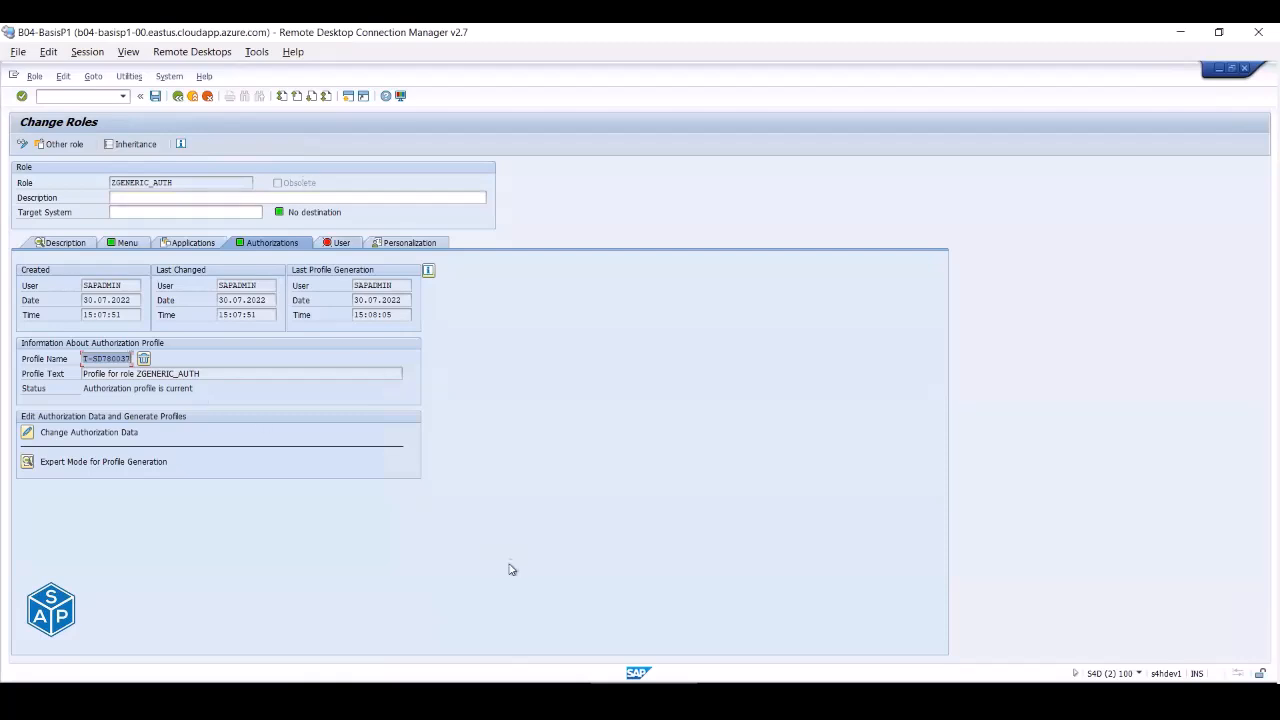
pyautogui.click(538, 690)
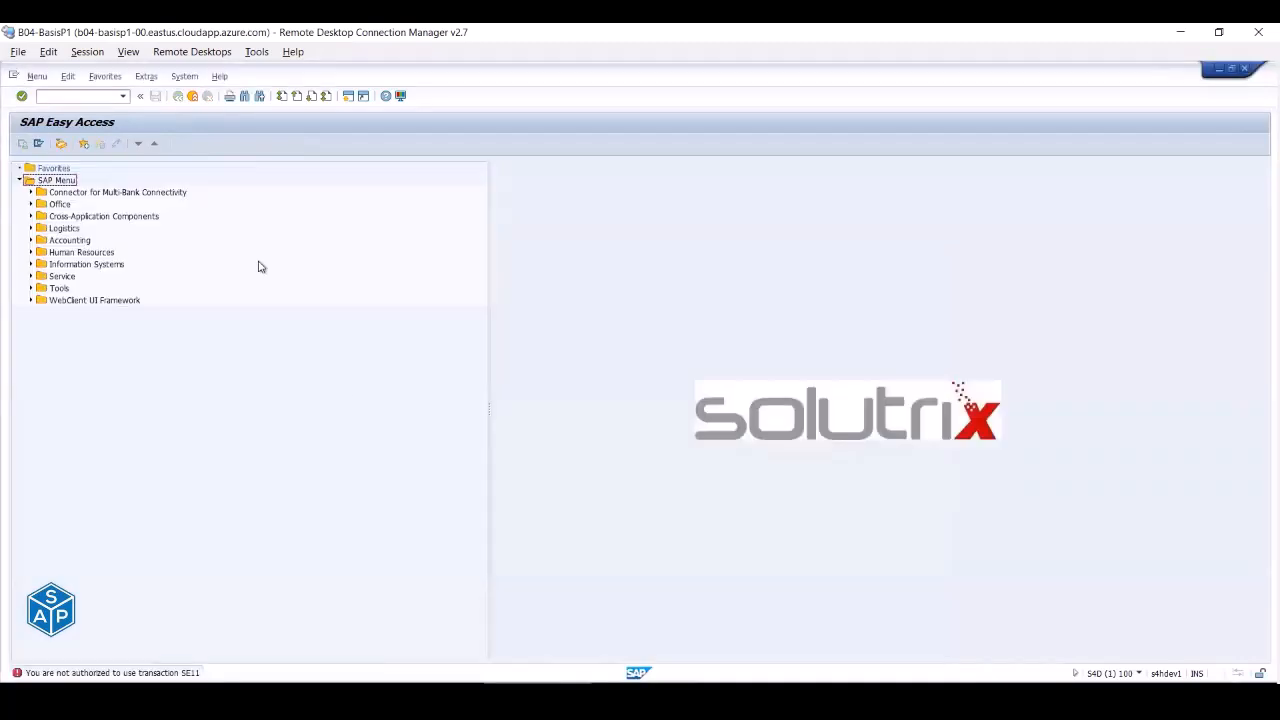
pyautogui.click(193, 96)
pyautogui.click(145, 309)
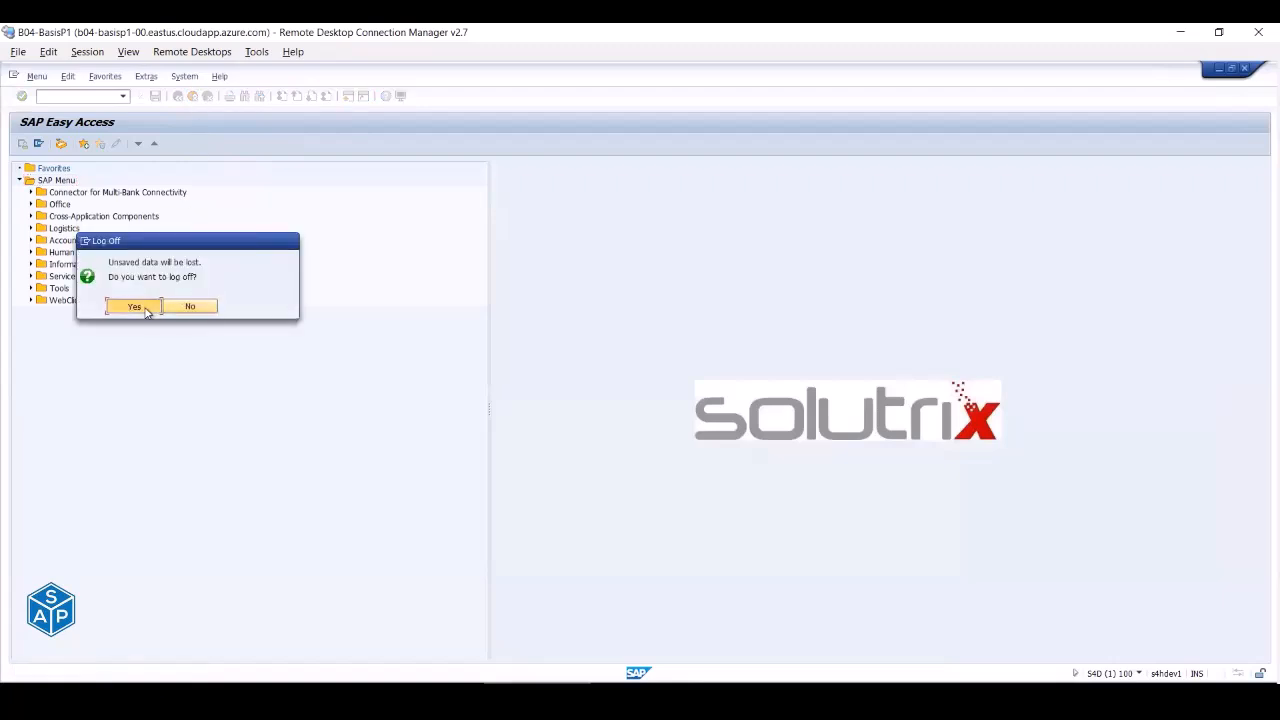
# - Log on to S4D PAS as BASIS_SUP and try running transaction SU01
pyautogui.click(323, 692)
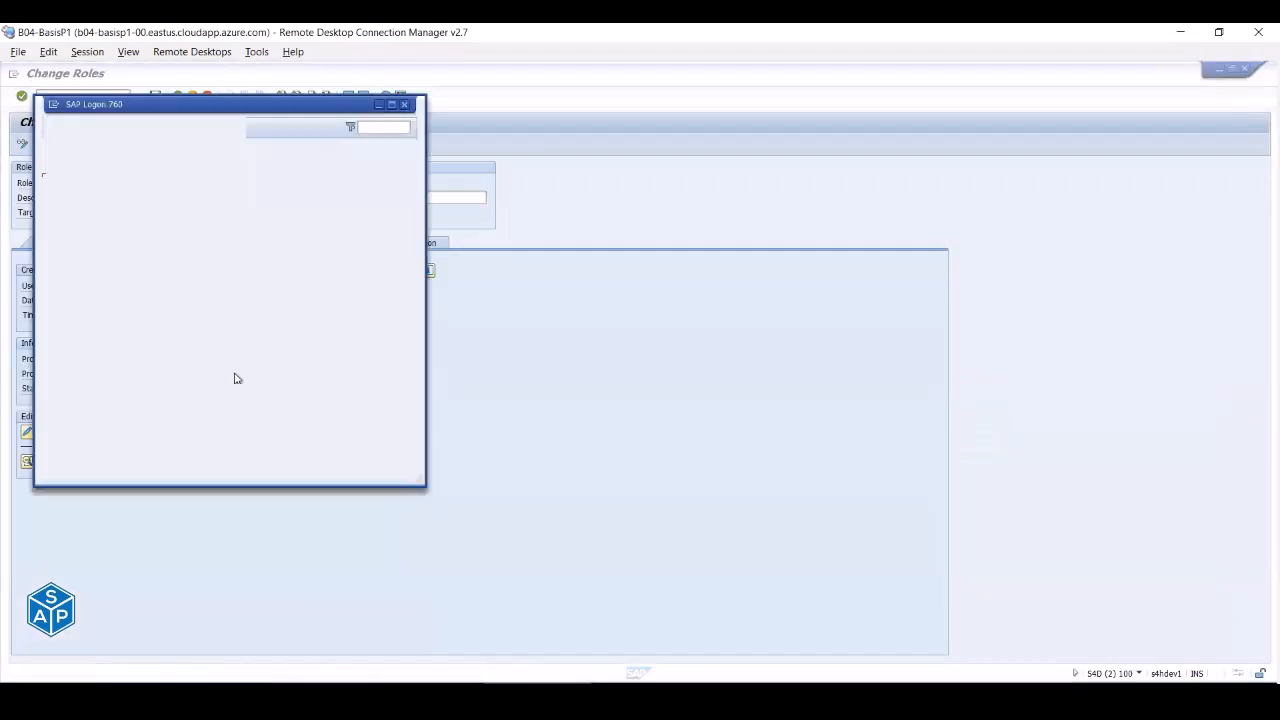
pyautogui.doubleClick(128, 182)
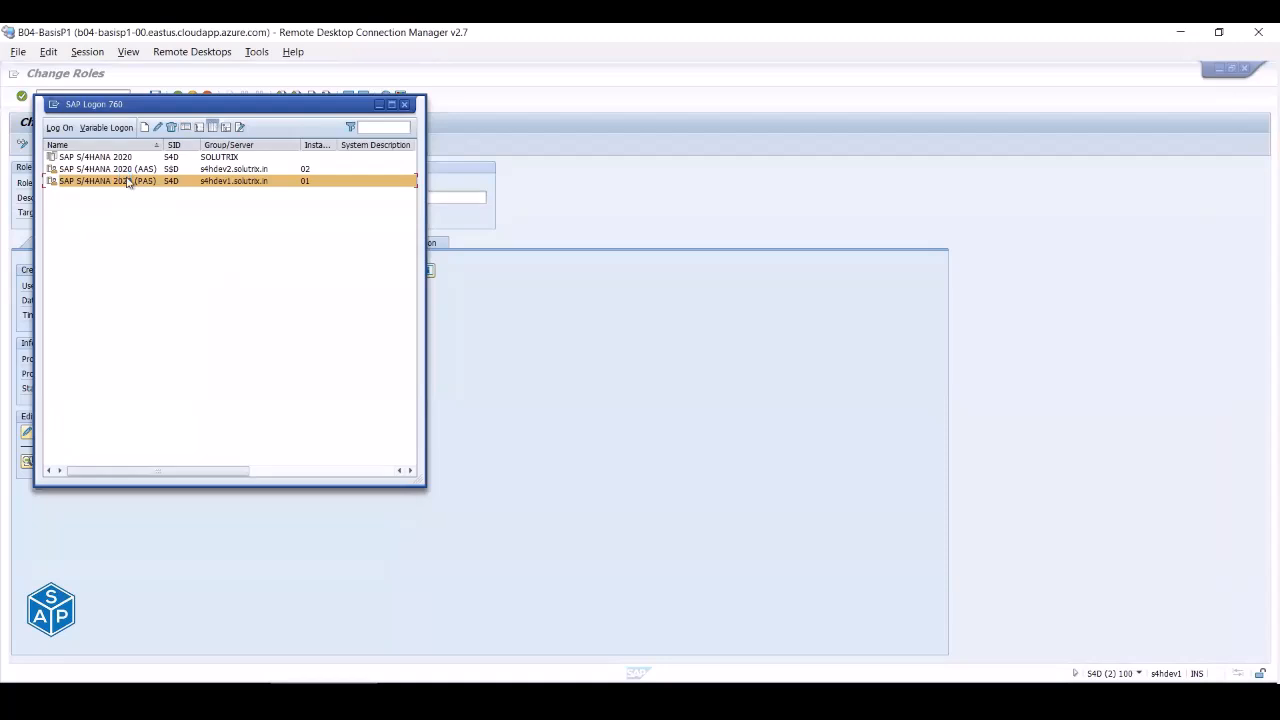
pyautogui.press('Down')
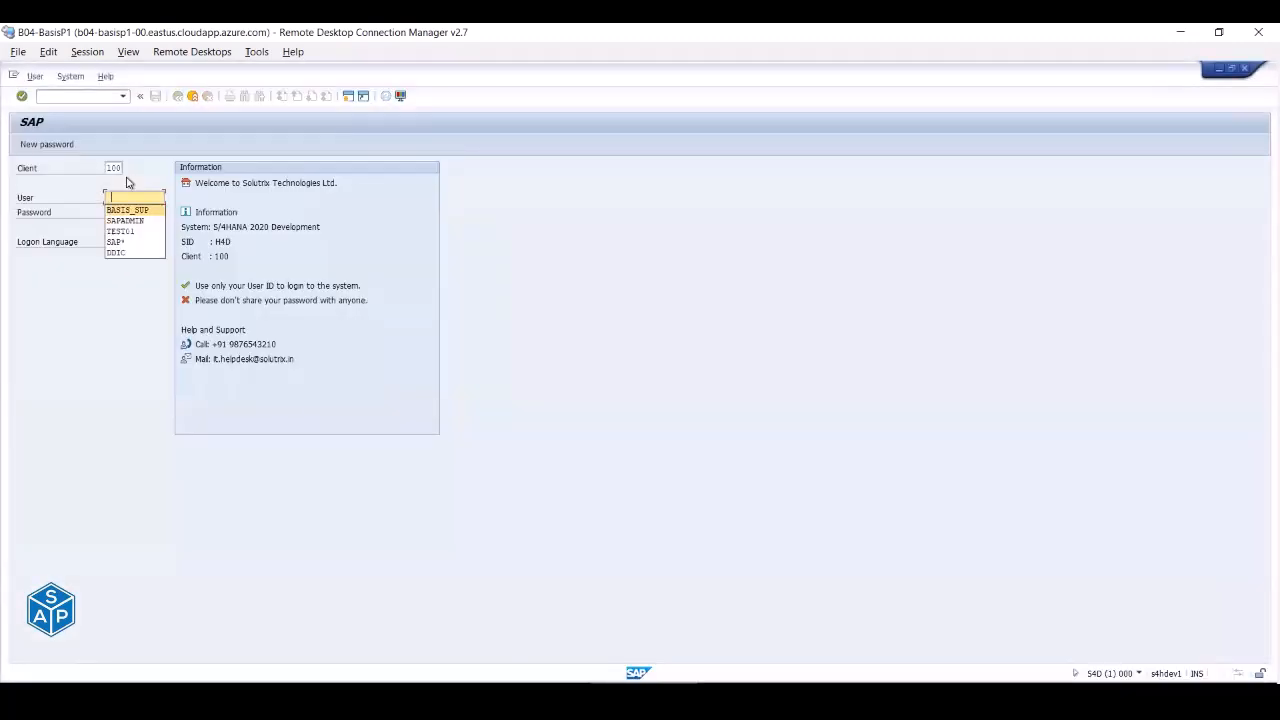
pyautogui.press('Tab')
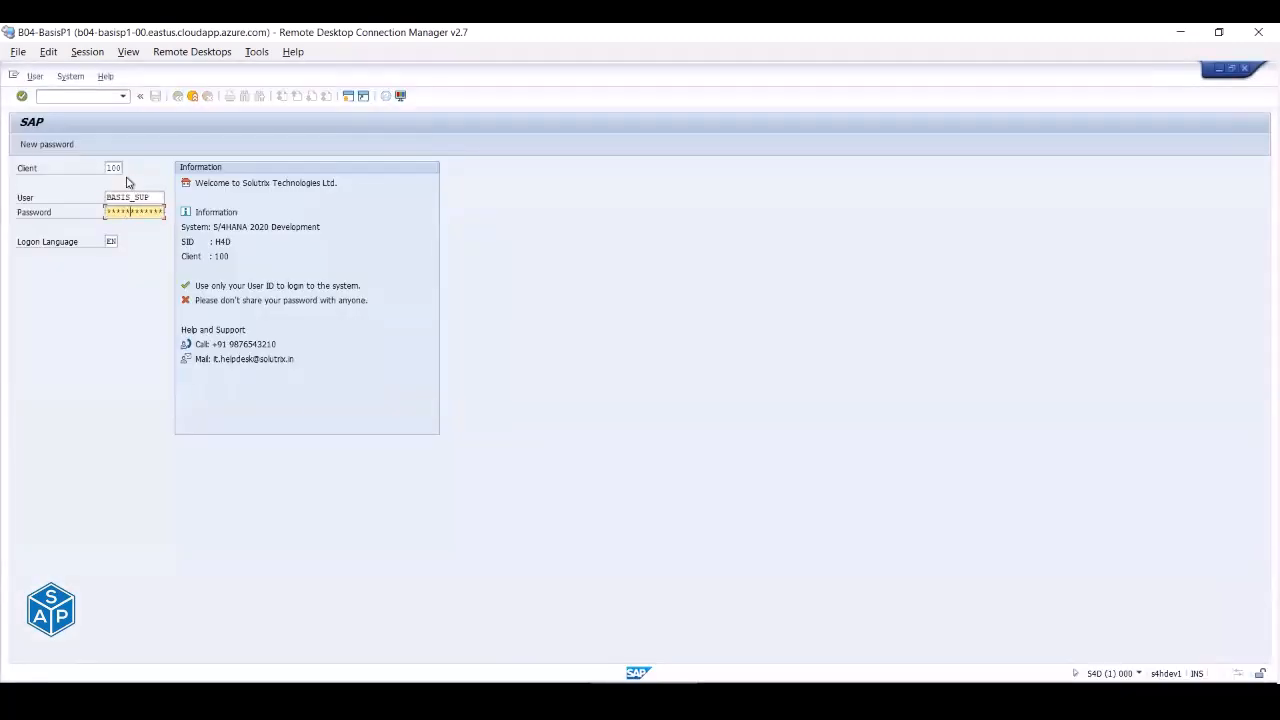
pyautogui.press('Return')
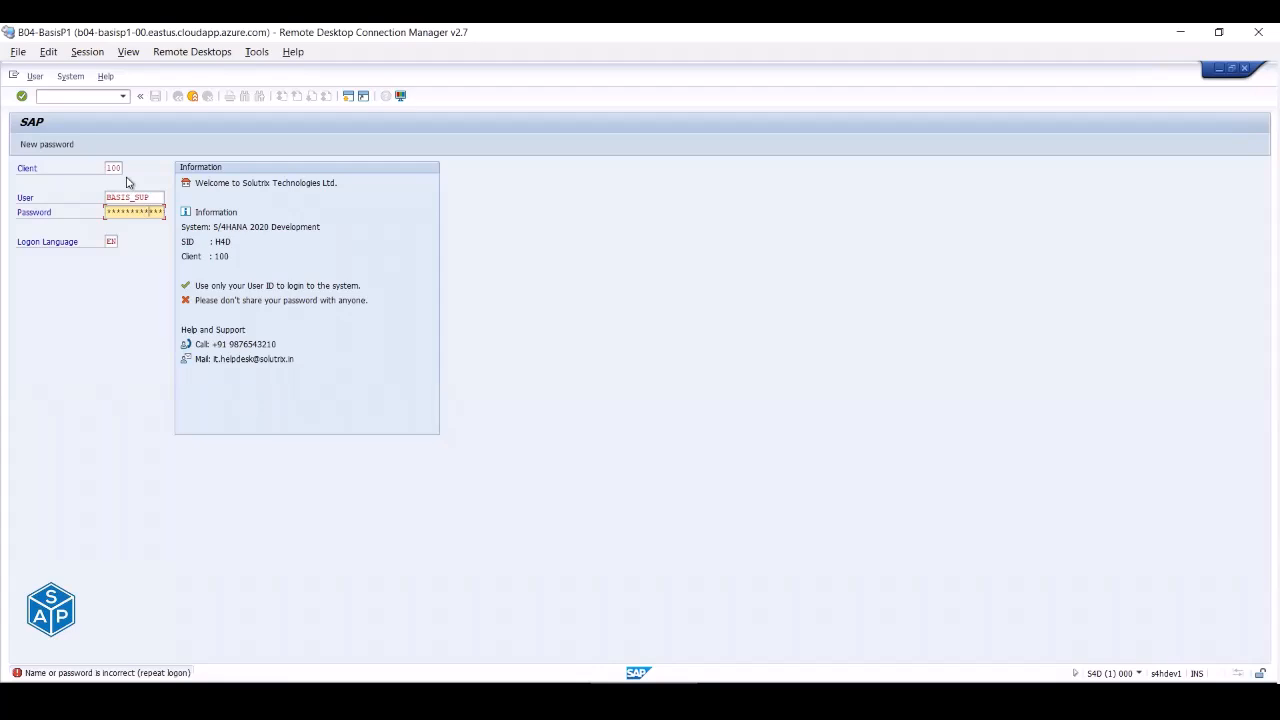
pyautogui.press('Return')
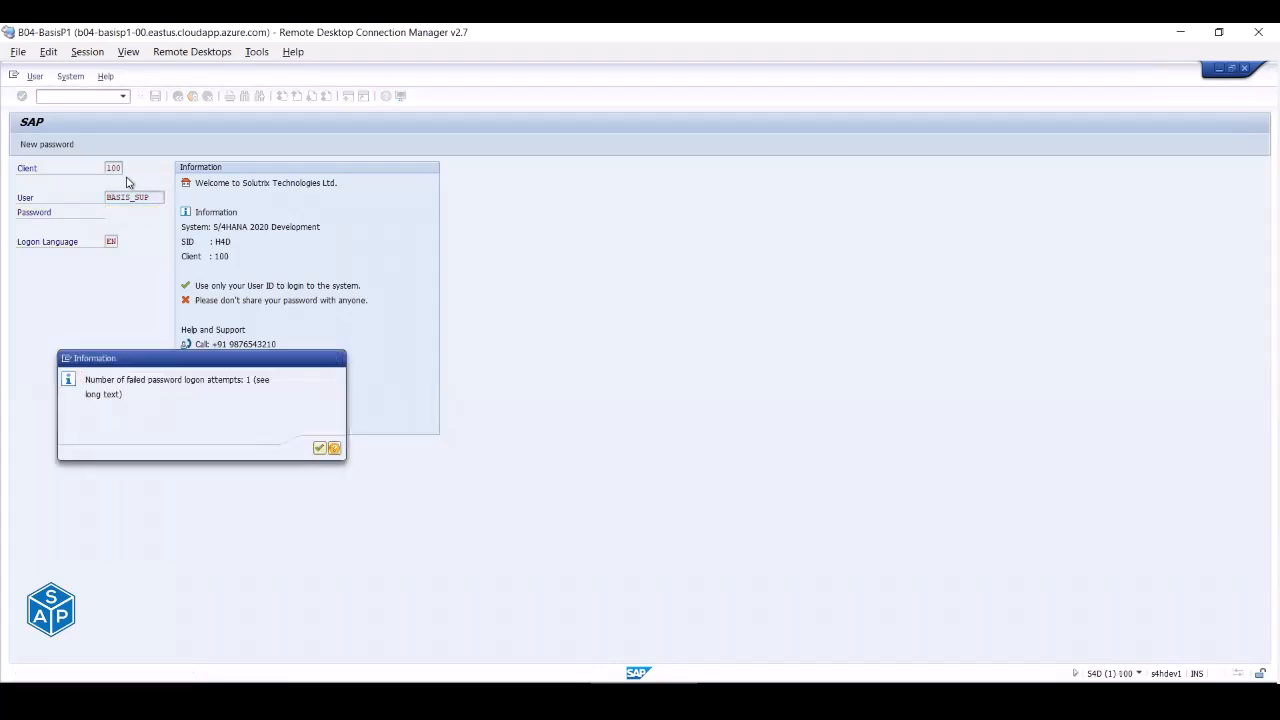
pyautogui.press('Return')
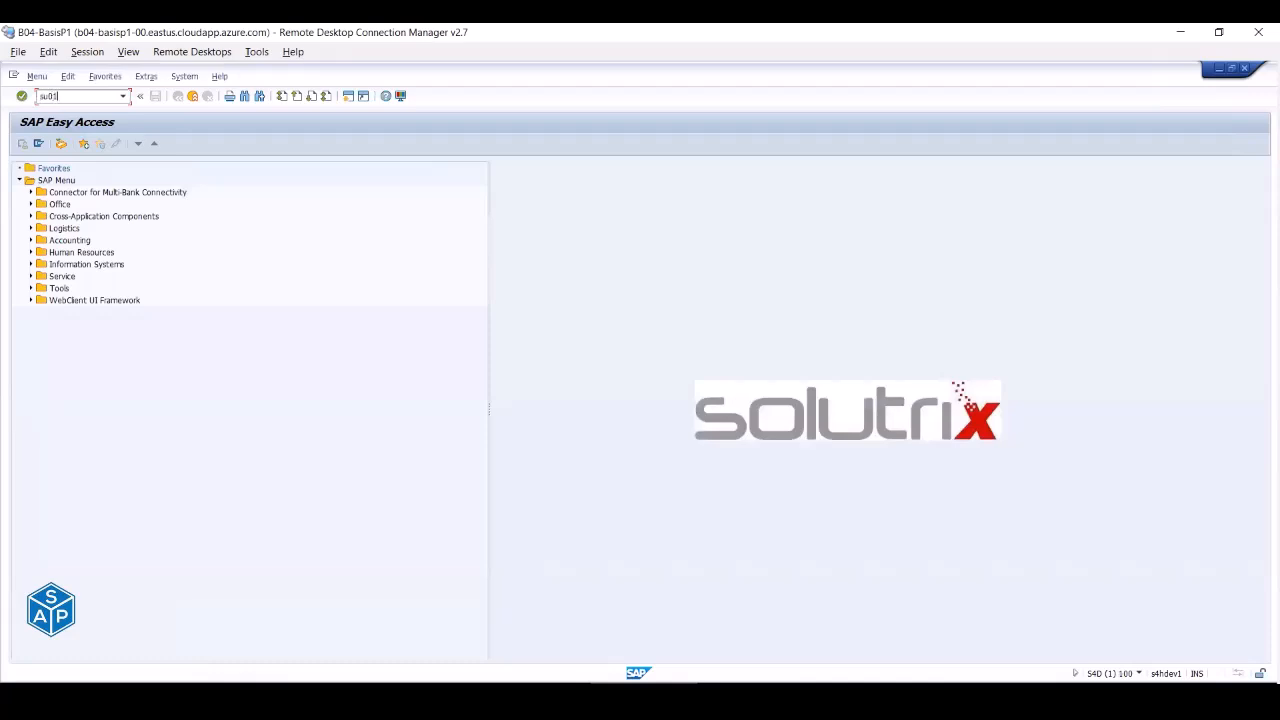
pyautogui.press('Return')
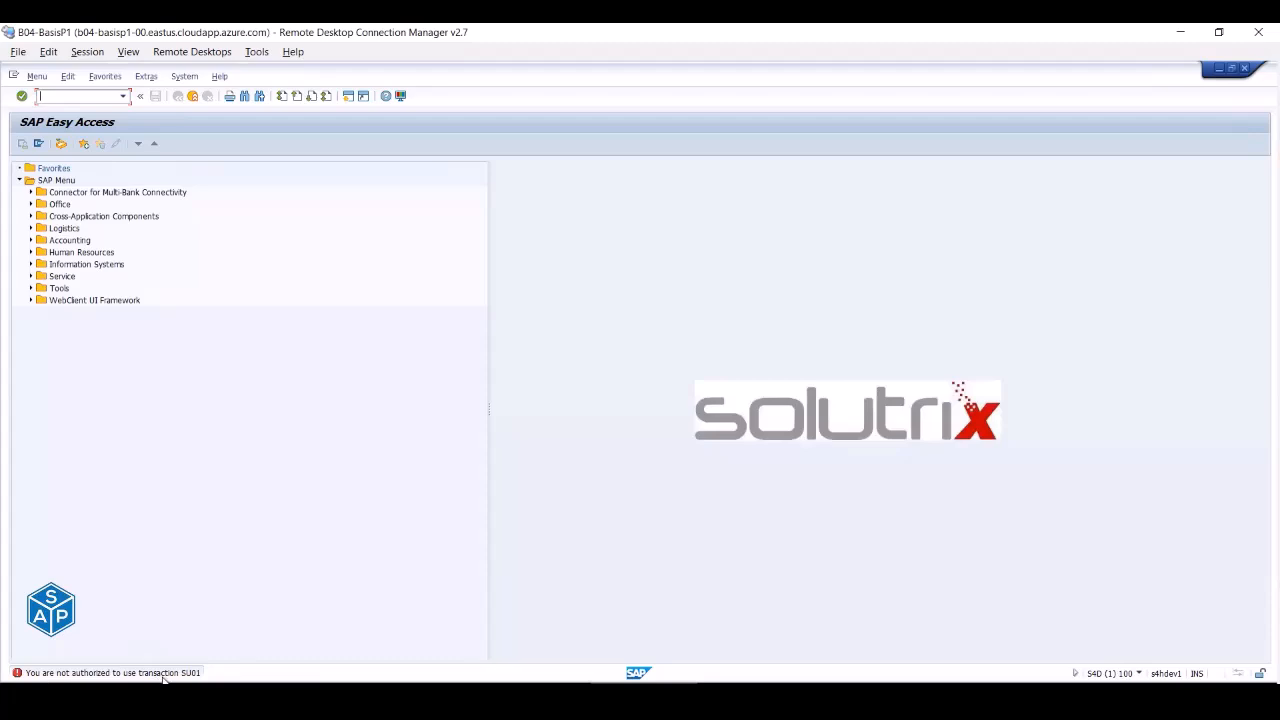
pyautogui.moveTo(484, 698)
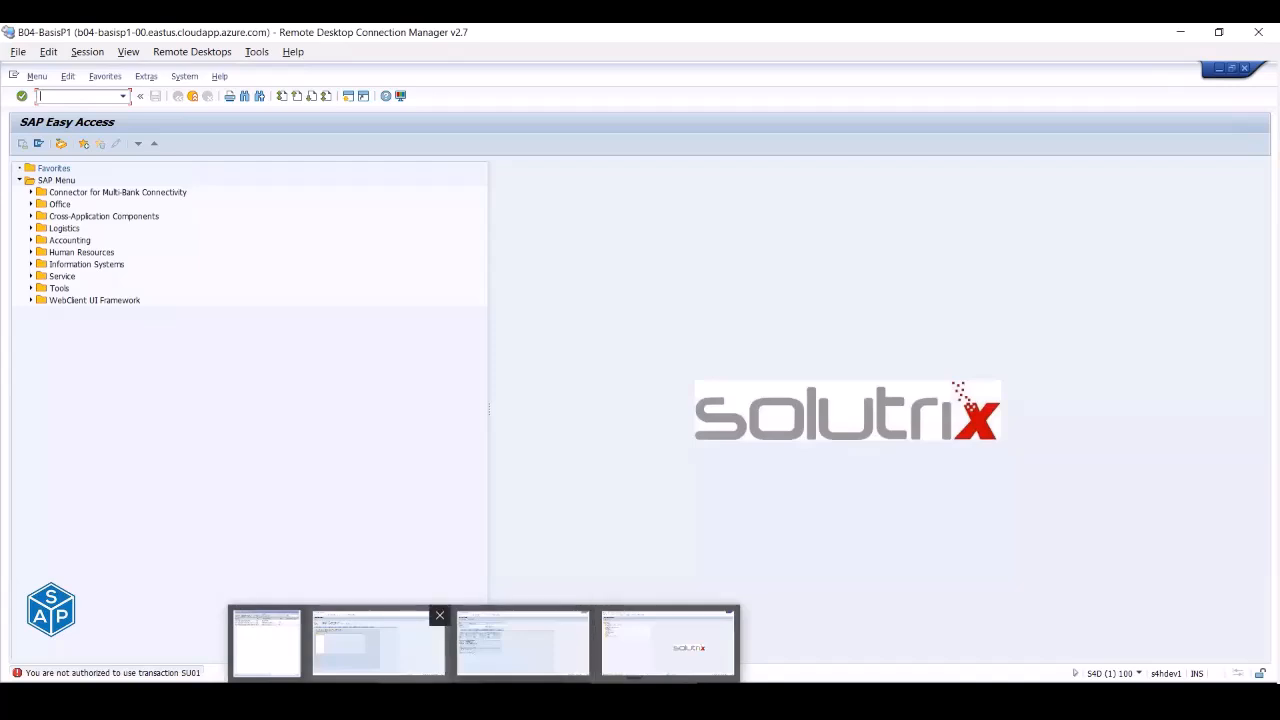
# - Release BASIS_SUP's user lock and enter BASIS_SUP on the role's User tab
pyautogui.click(378, 645)
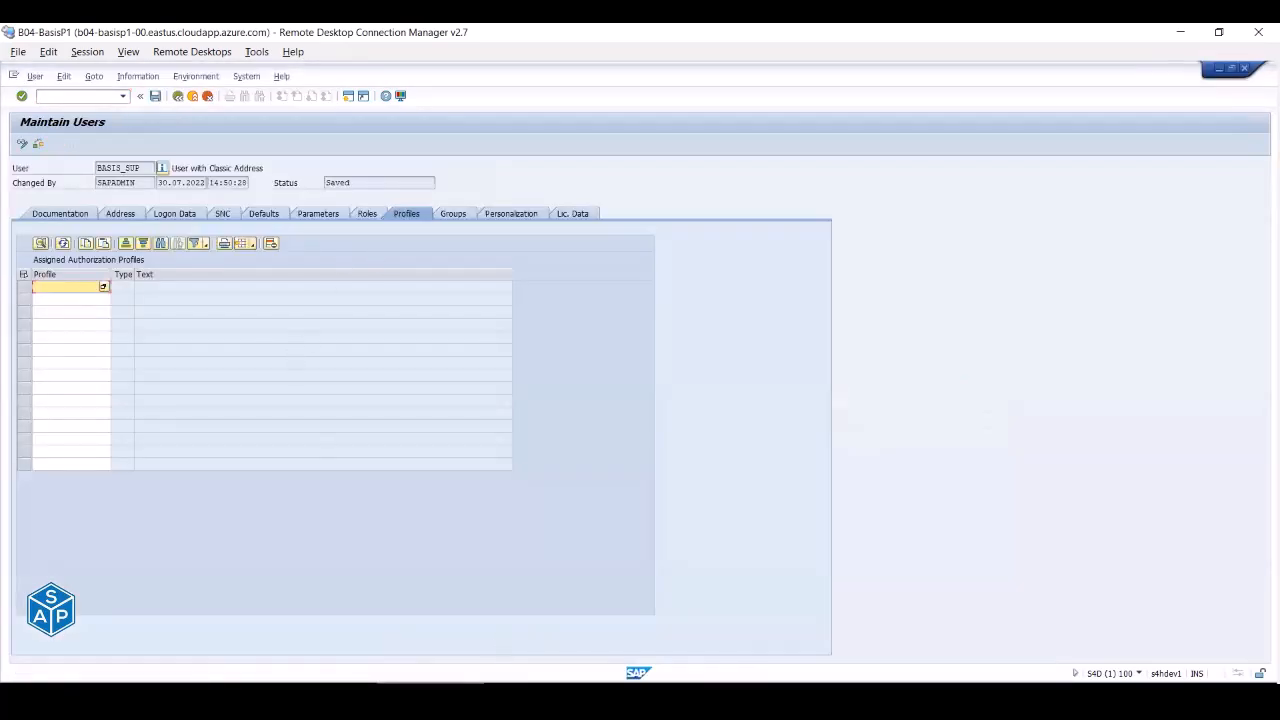
pyautogui.click(480, 632)
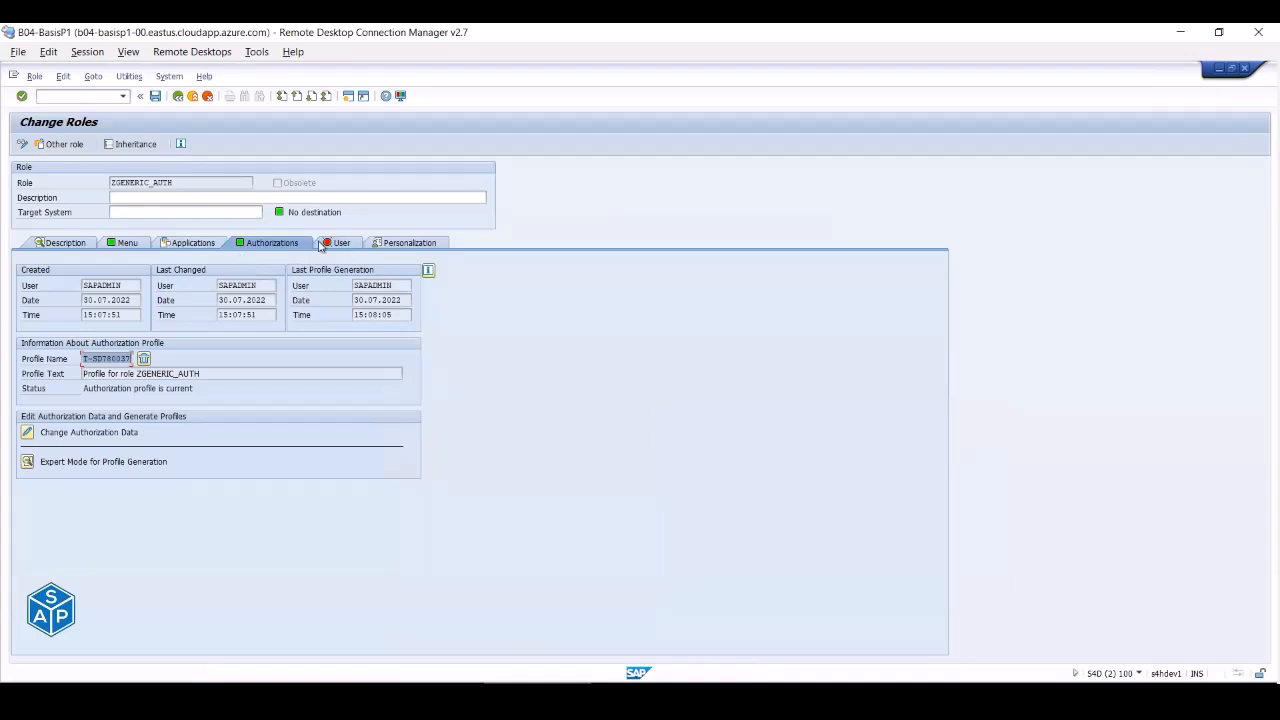
pyautogui.click(337, 243)
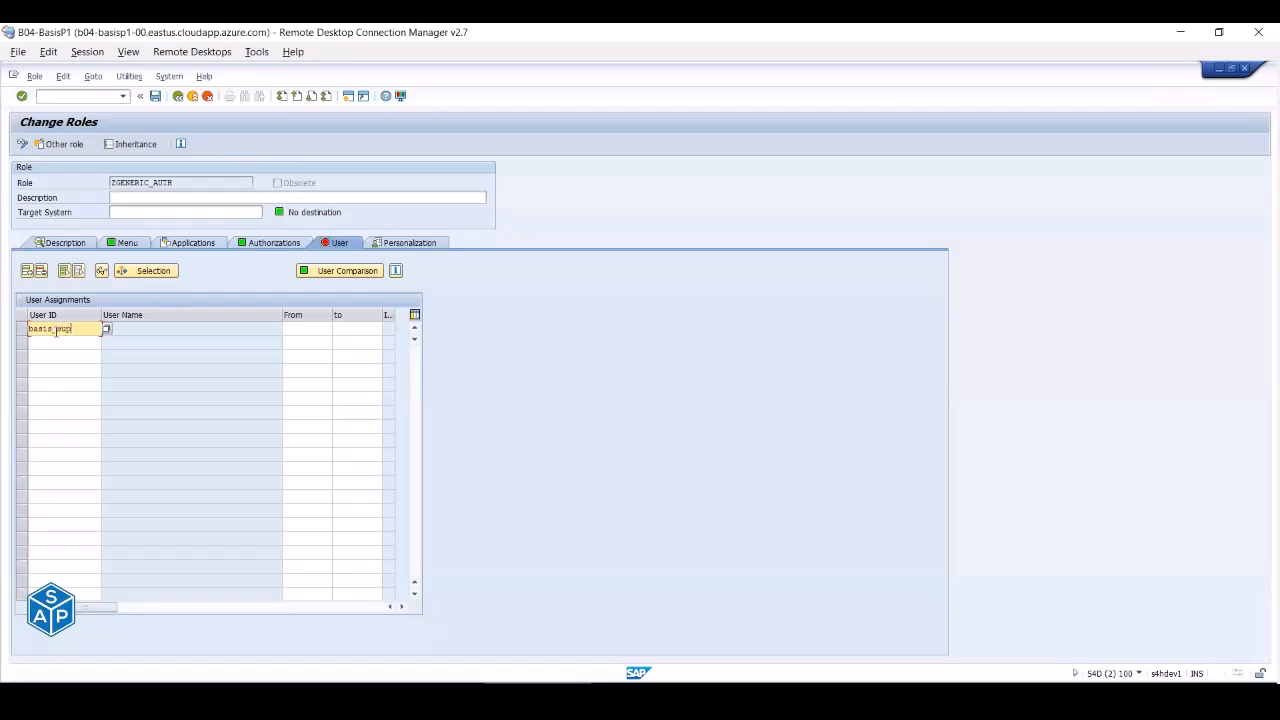
pyautogui.press('Return')
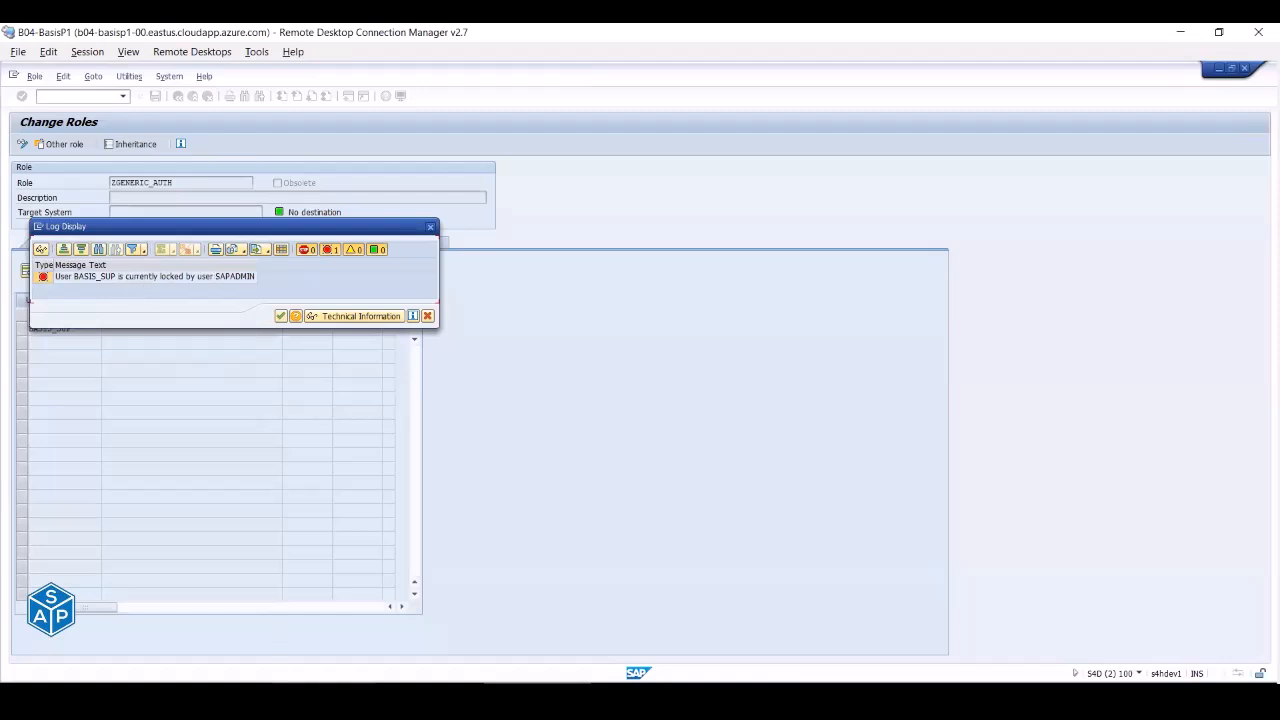
pyautogui.click(353, 477)
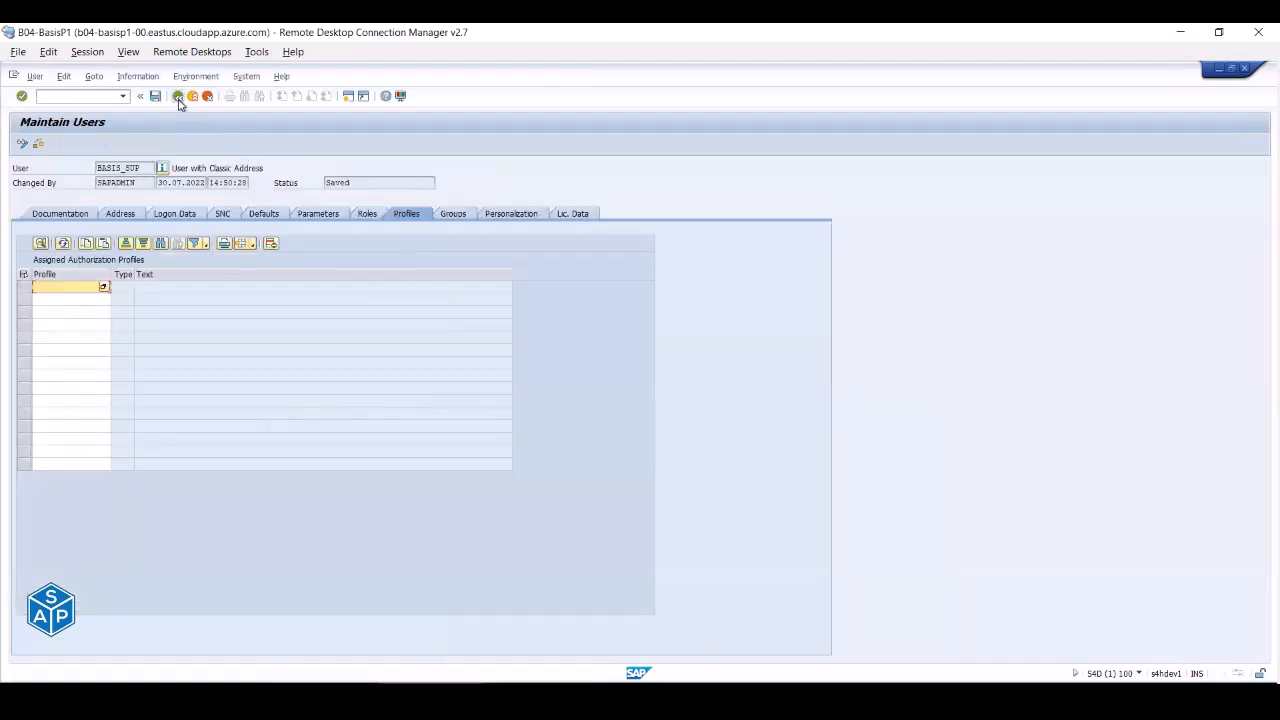
pyautogui.click(179, 98)
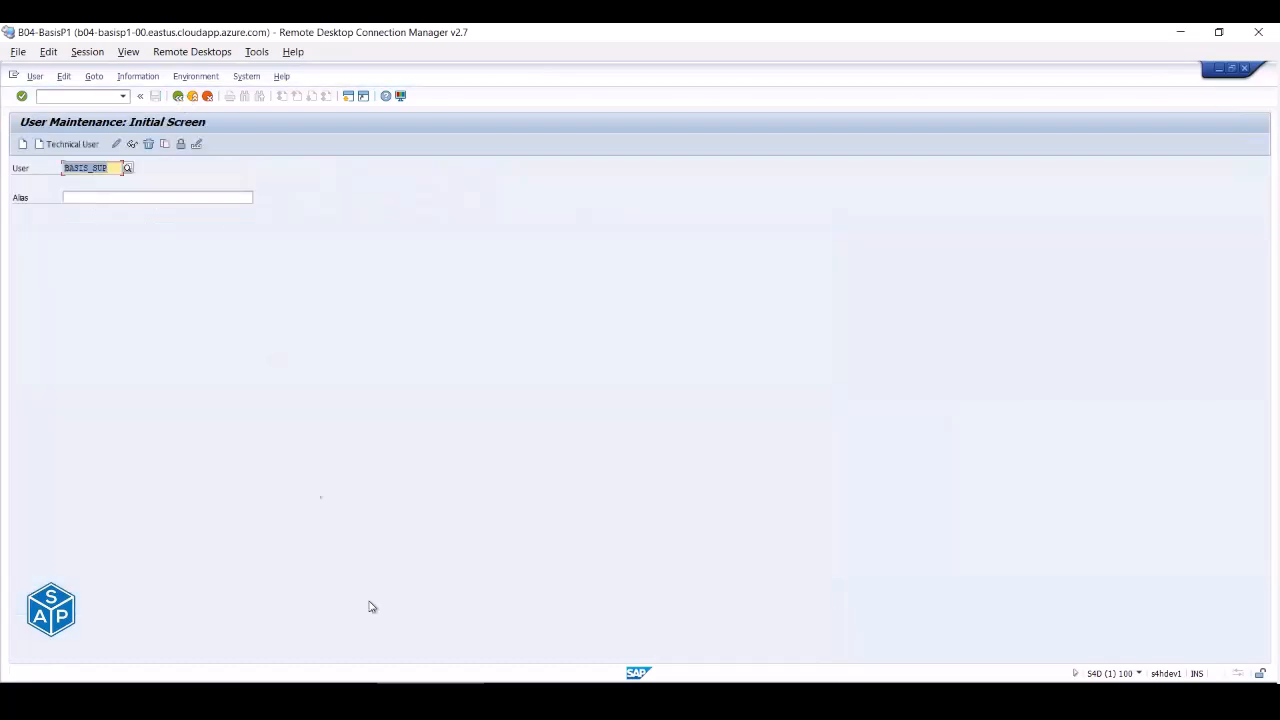
pyautogui.click(507, 684)
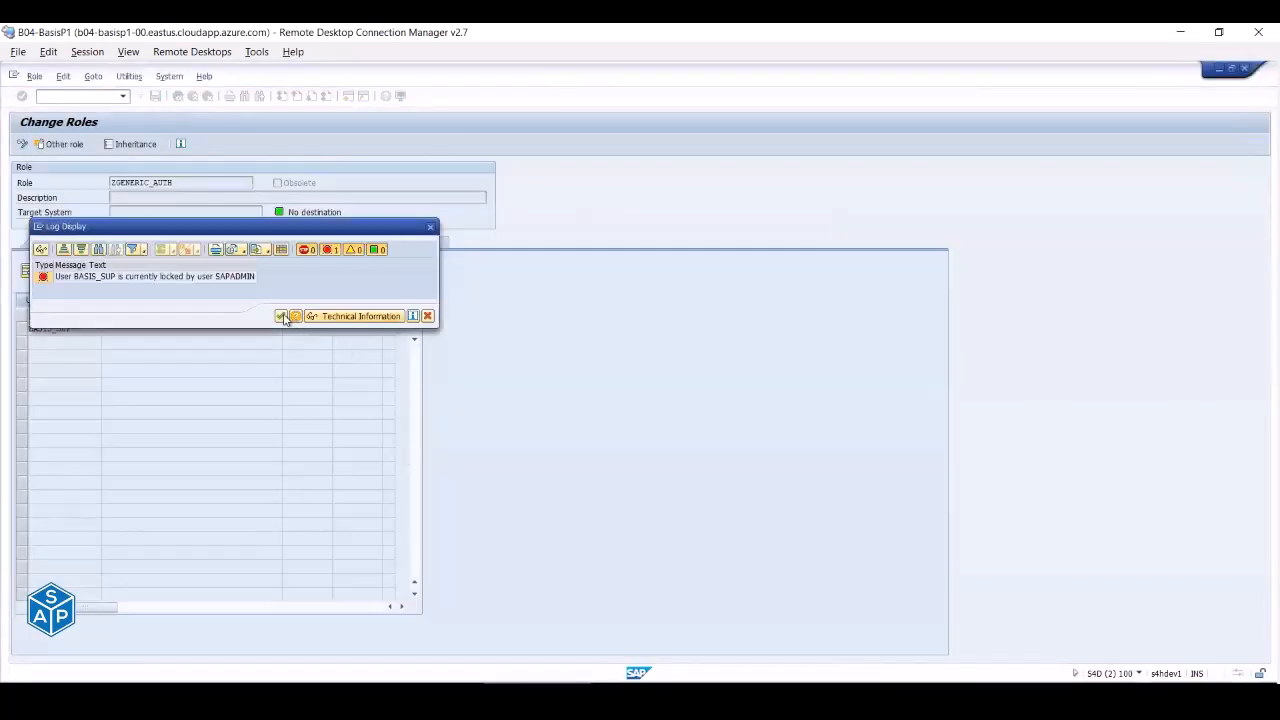
pyautogui.click(284, 316)
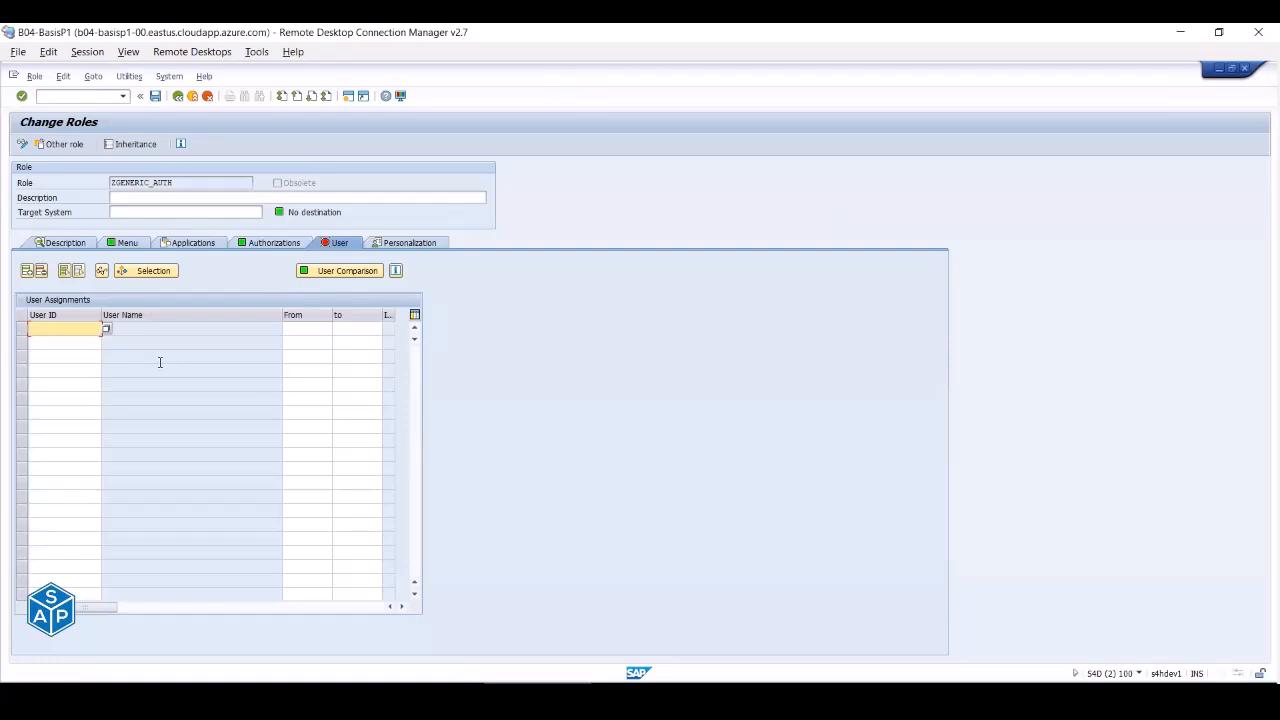
pyautogui.write('b')
pyautogui.press('Down')
pyautogui.press('Return')
pyautogui.press('Return')
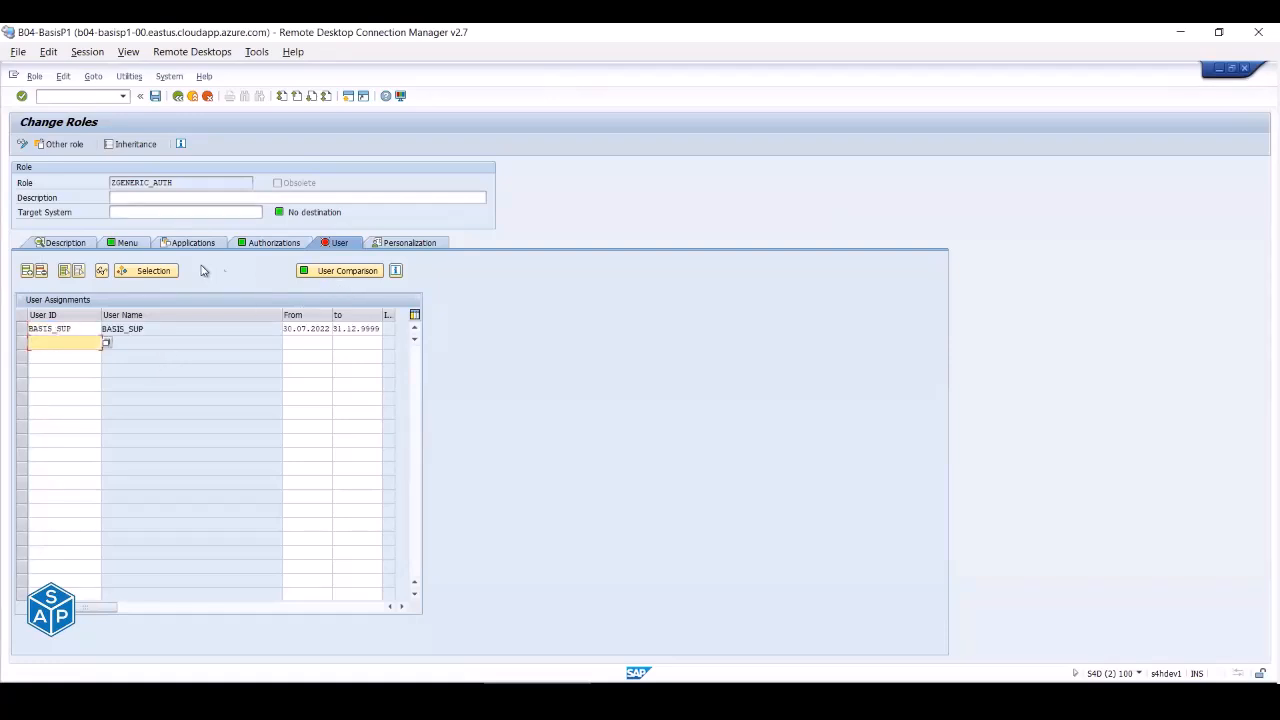
# - Save the role, run a full user master comparison, and leave for the test session
pyautogui.click(332, 273)
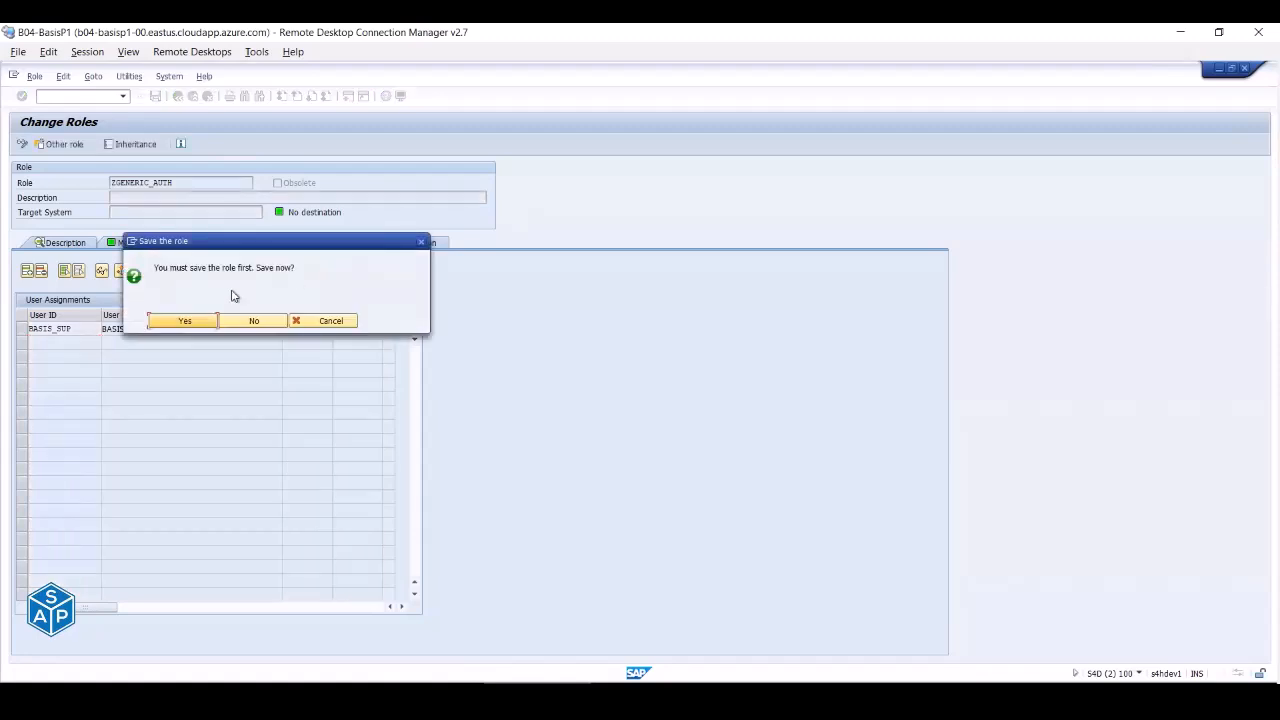
pyautogui.click(184, 321)
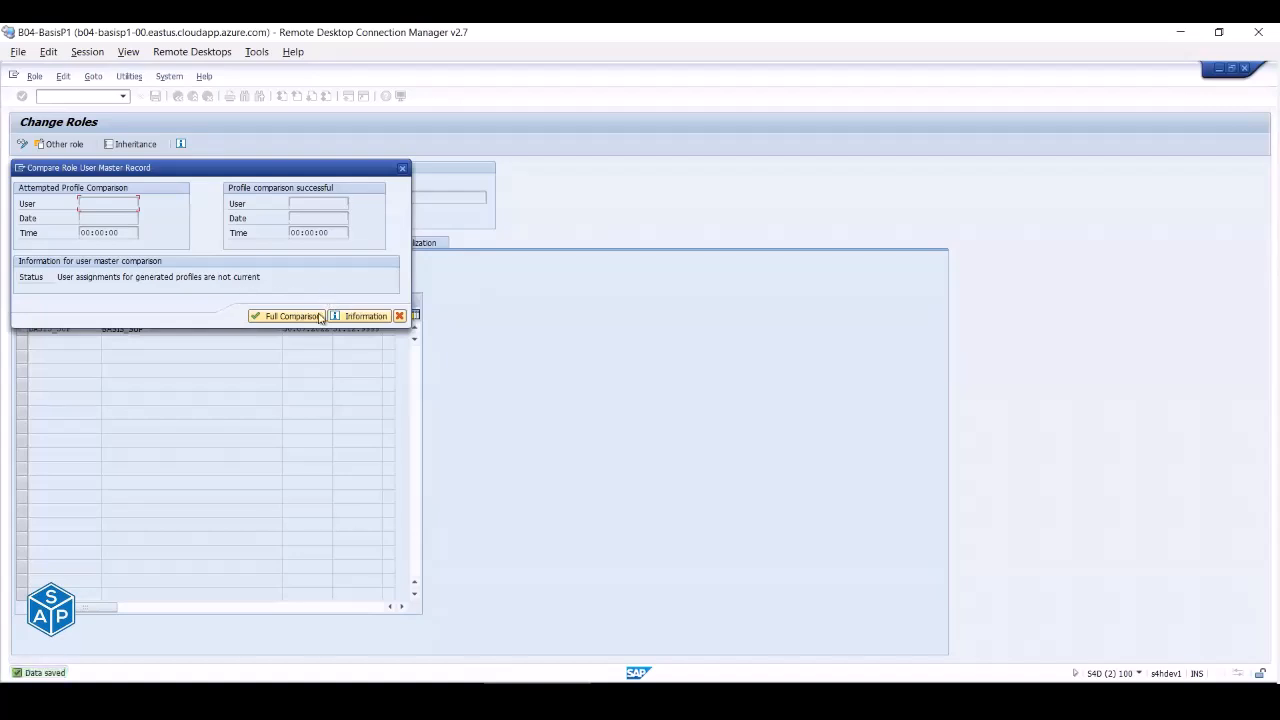
pyautogui.click(305, 317)
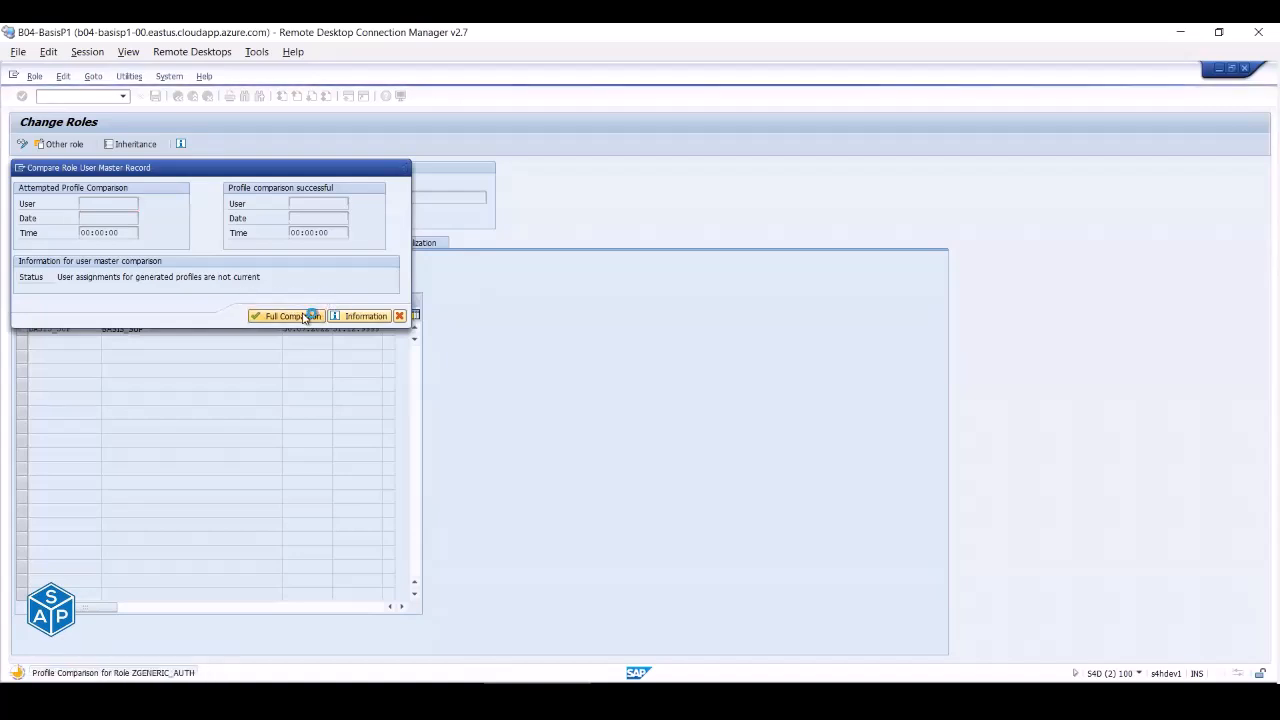
pyautogui.click(399, 316)
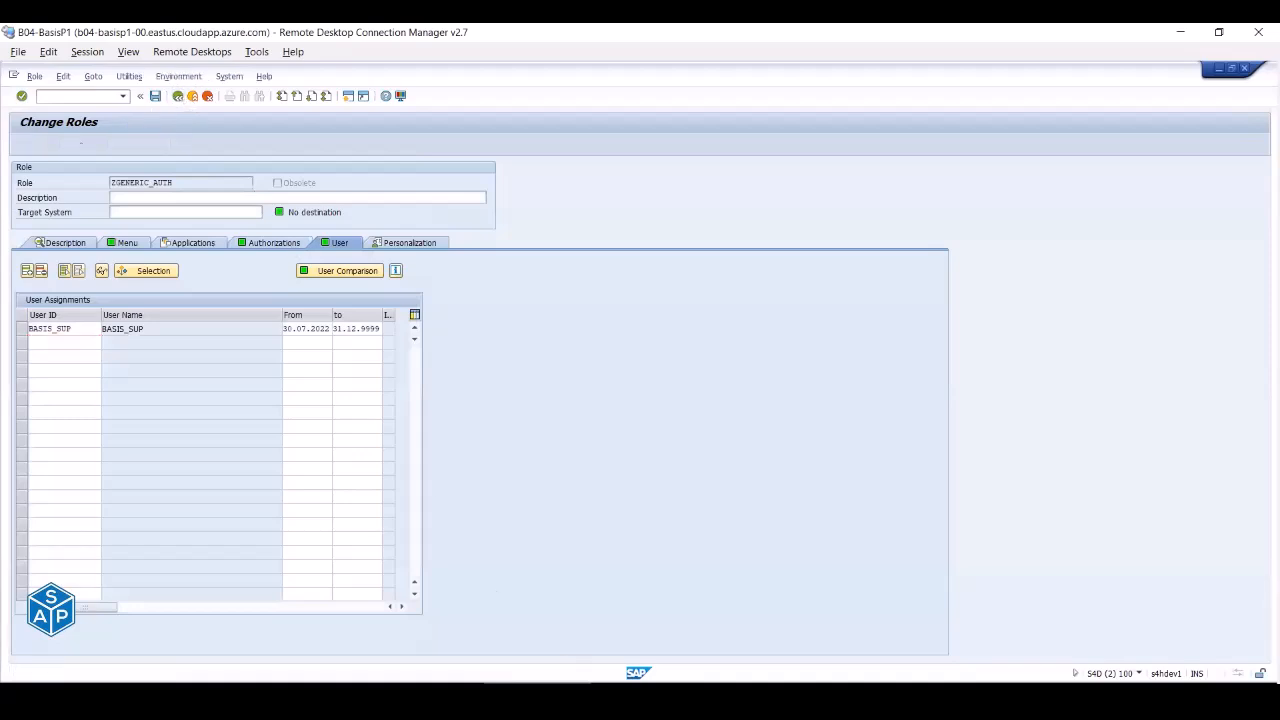
pyautogui.press('F3')
pyautogui.hotkey('alt', 'Tab')
# - Log off, log back on to S4D PAS as BASIS_SUP, open SU01, then return to the user menu
pyautogui.click(193, 96)
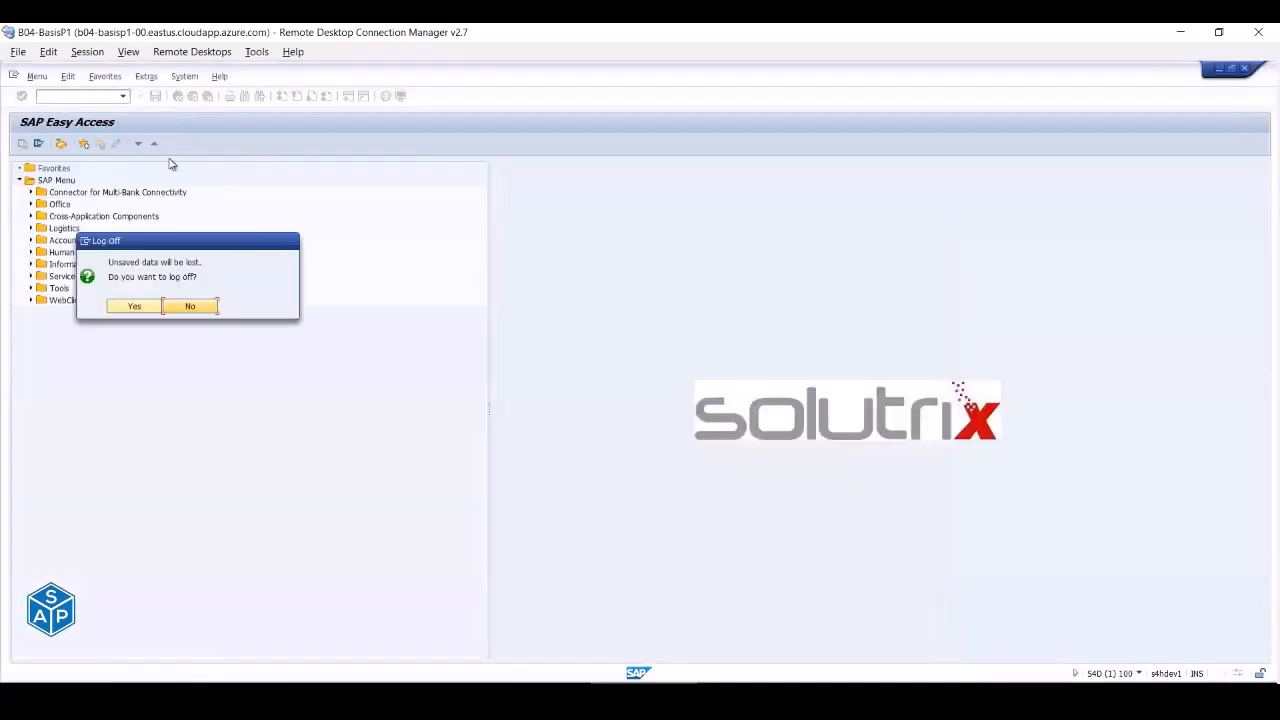
pyautogui.click(133, 306)
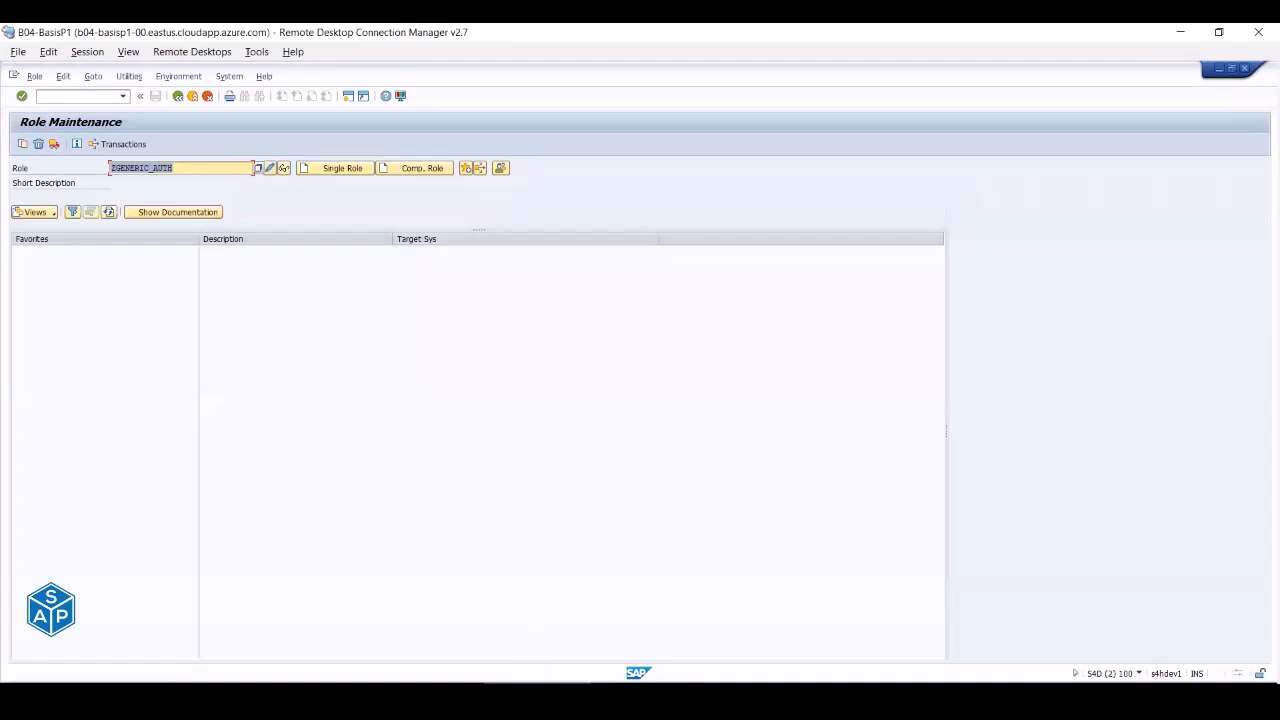
pyautogui.click(325, 692)
pyautogui.doubleClick(184, 182)
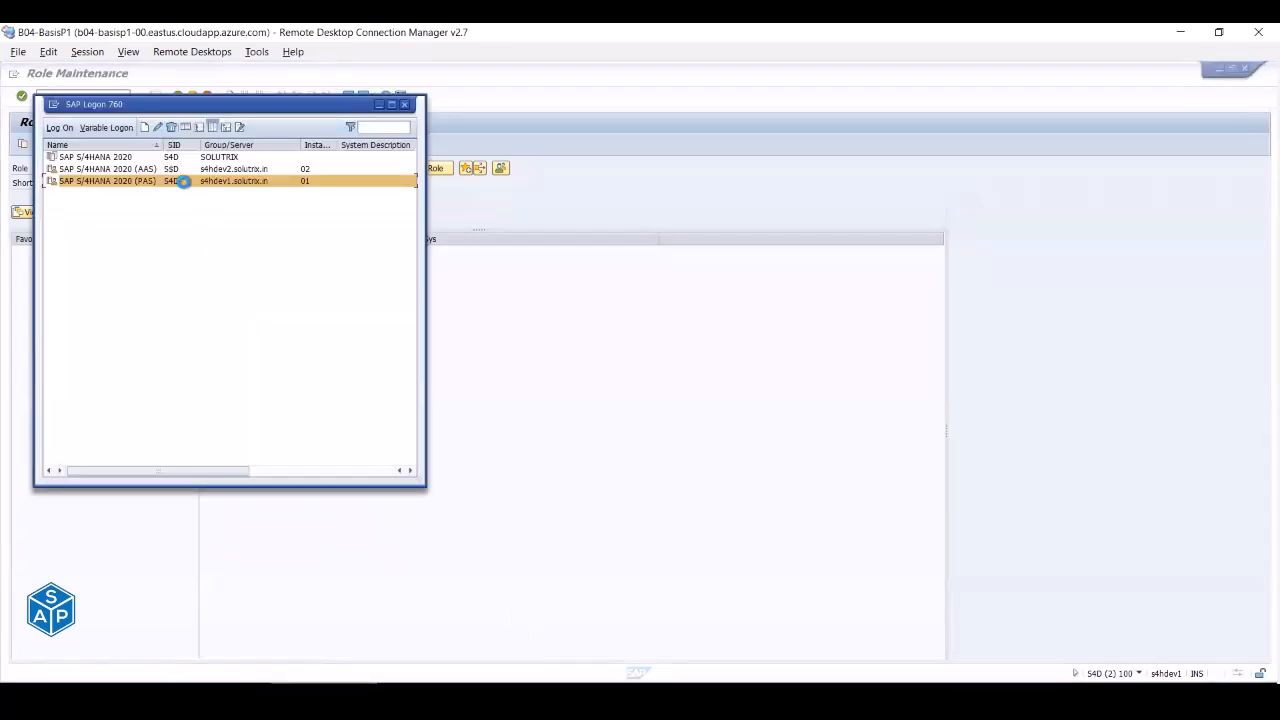
pyautogui.press('Tab')
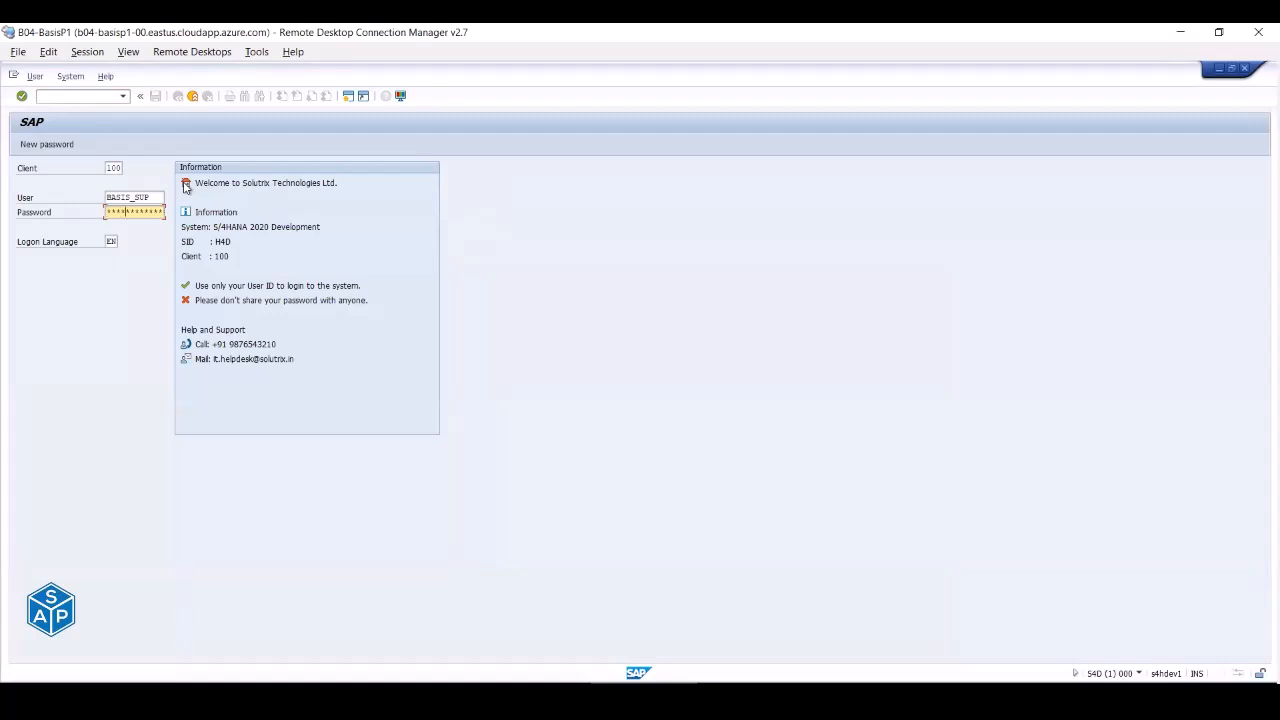
pyautogui.press('Return')
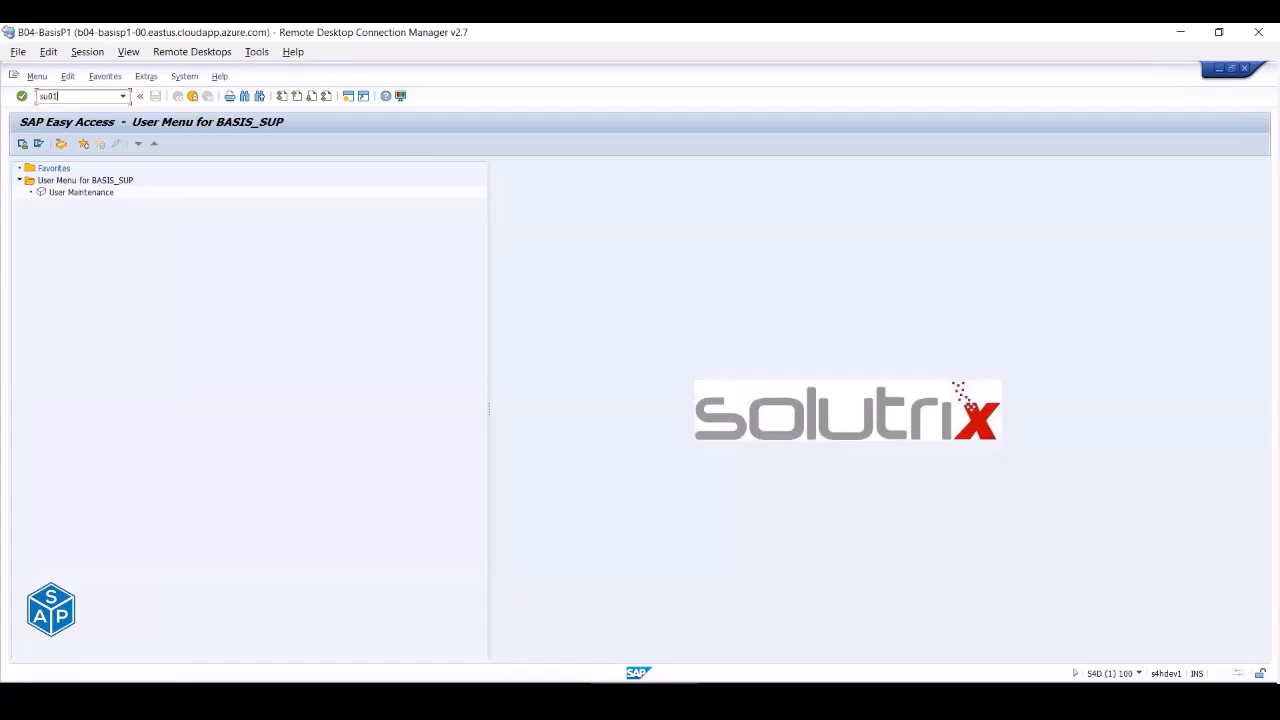
pyautogui.press('Return')
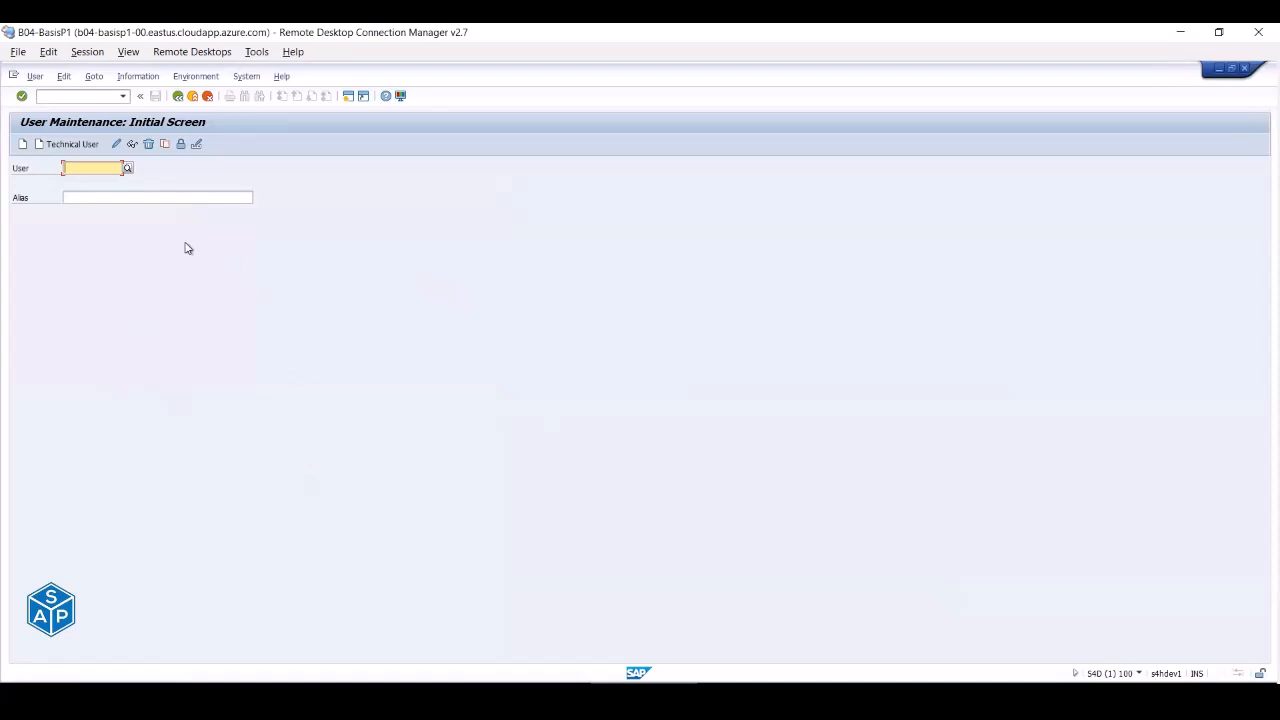
pyautogui.click(177, 96)
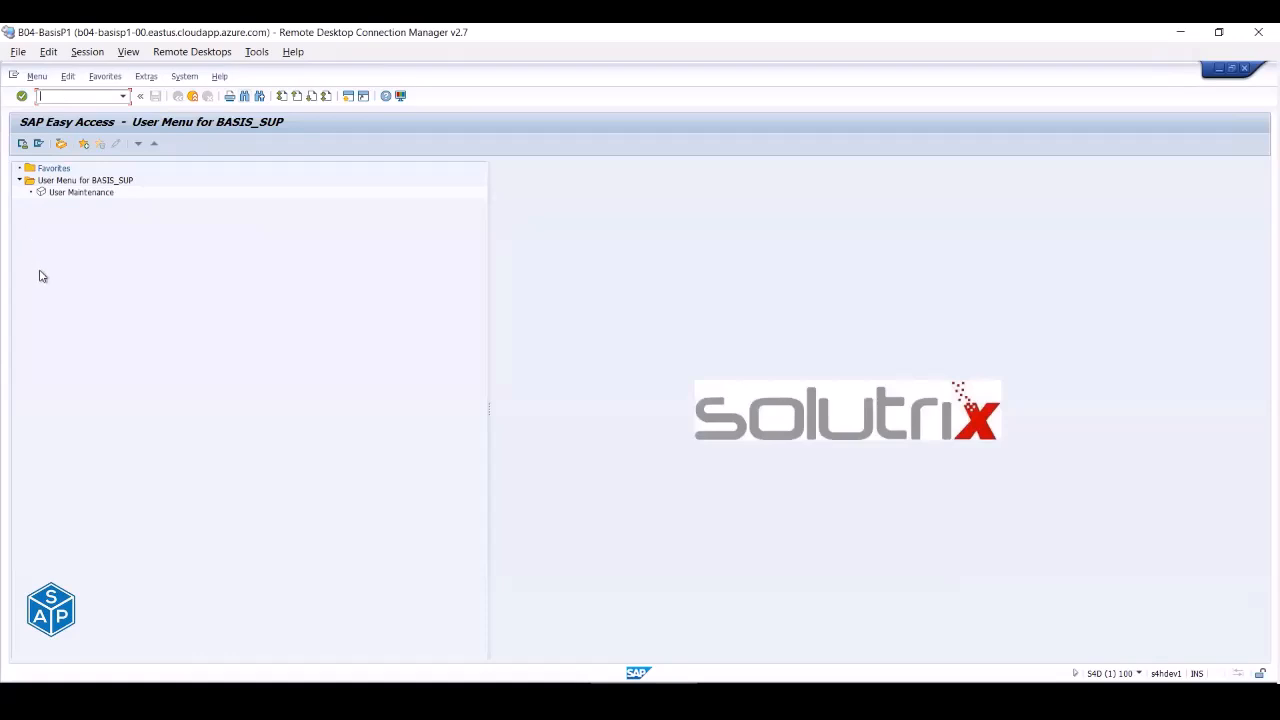
# - Enable Display Technical Names in Extras > Settings so the entry reads SU01 - User Maintenance
pyautogui.click(68, 195)
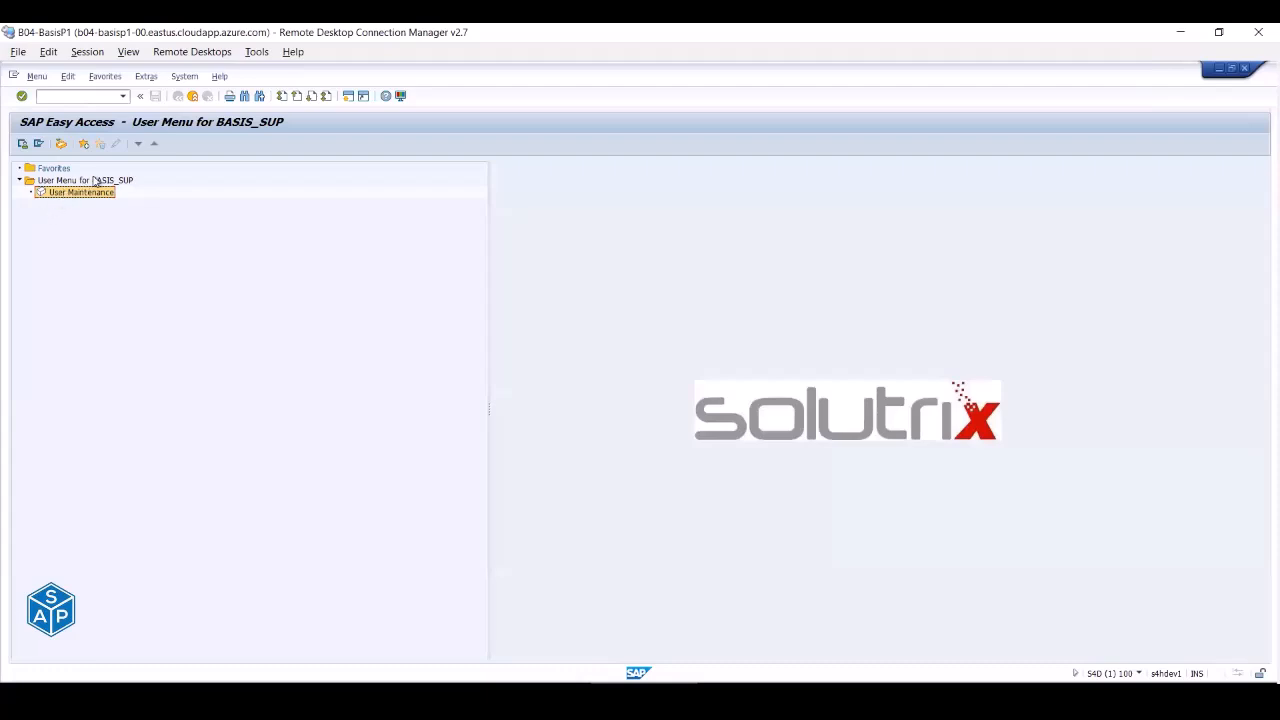
pyautogui.click(183, 78)
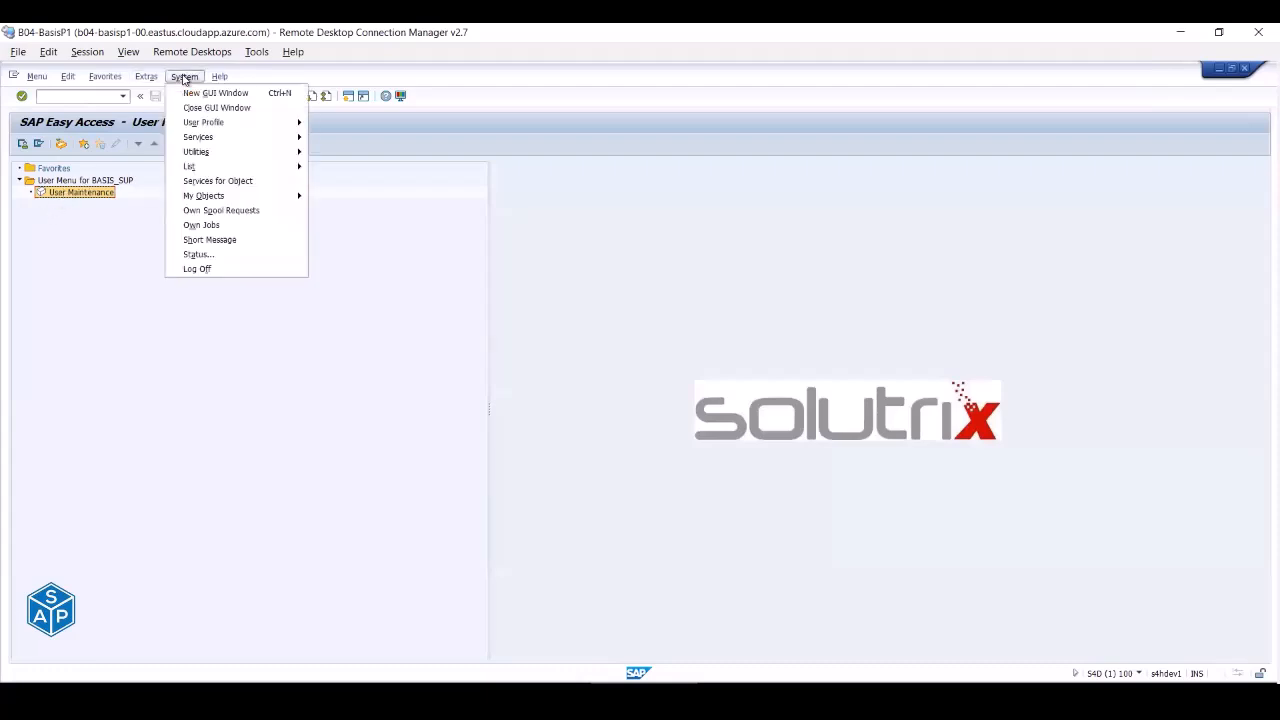
pyautogui.moveTo(150, 80)
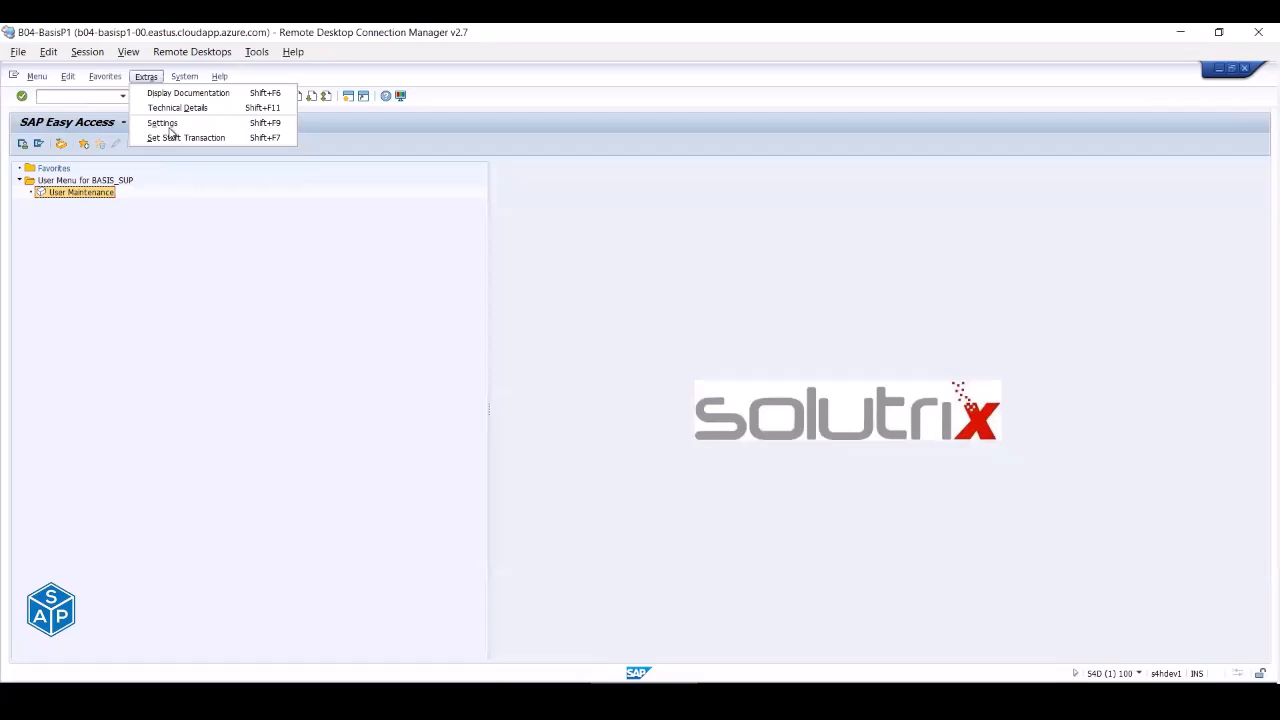
pyautogui.click(165, 124)
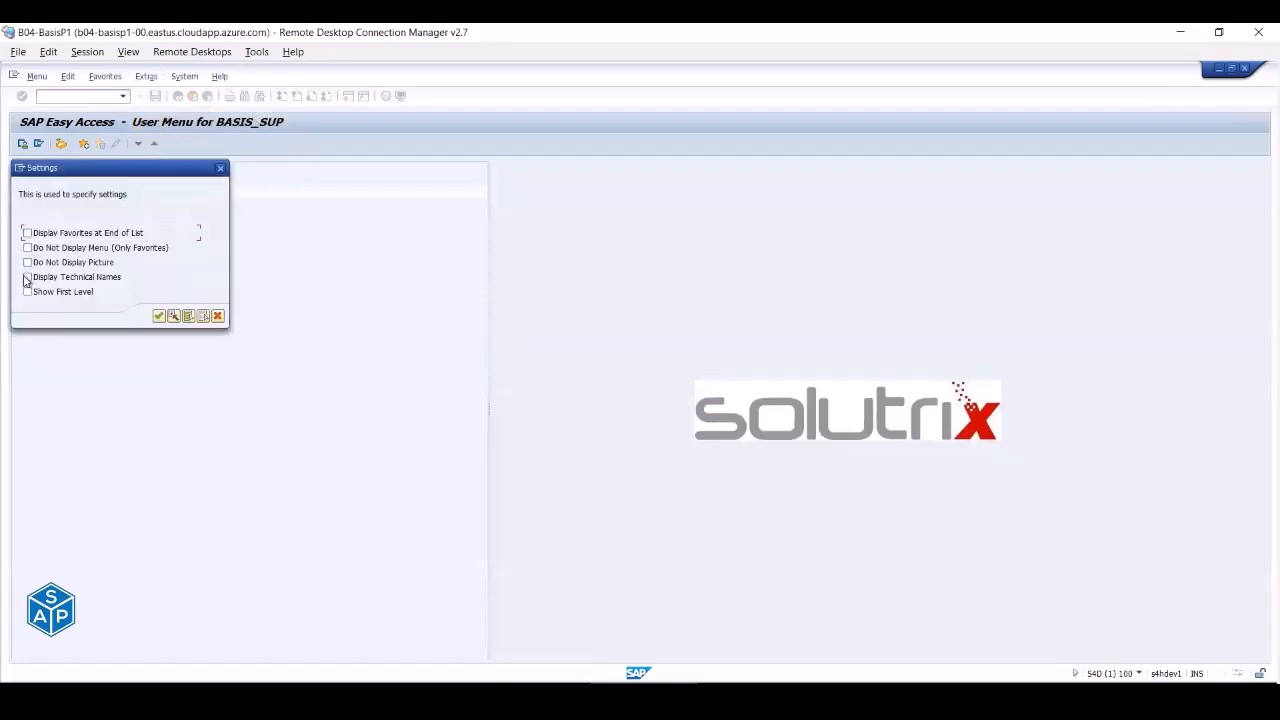
pyautogui.click(158, 316)
pyautogui.click(64, 195)
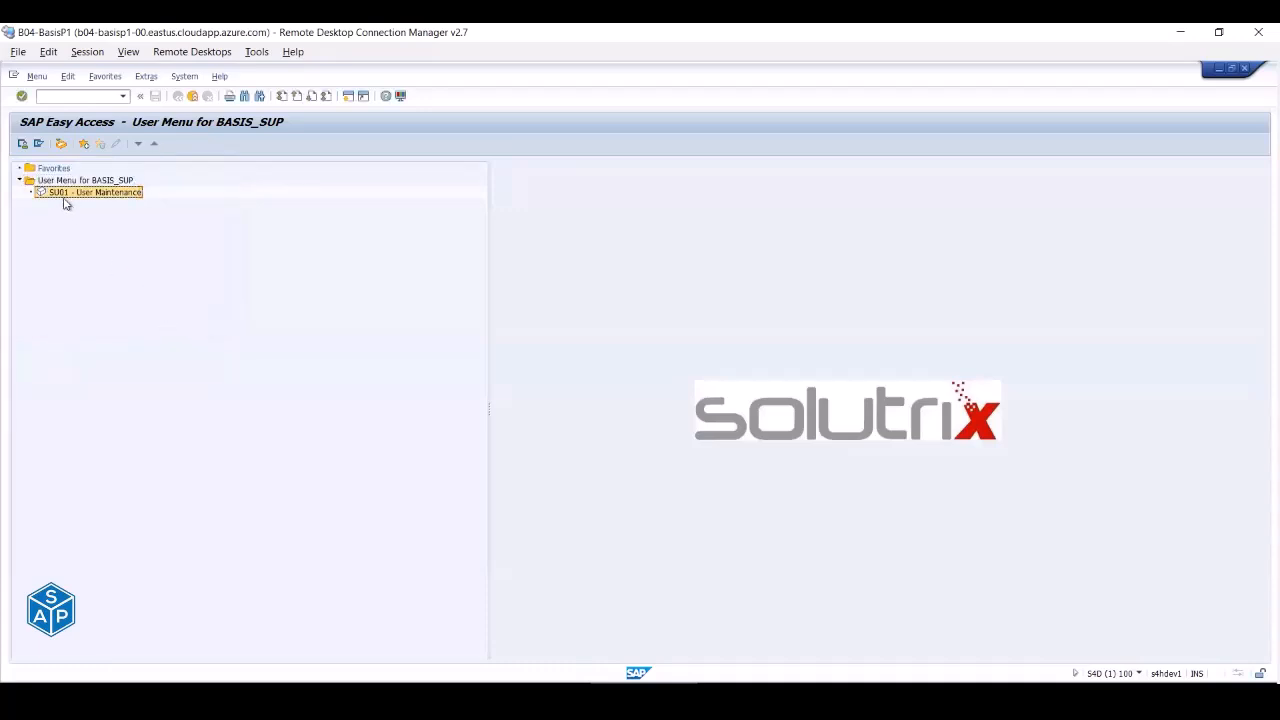
pyautogui.click(124, 182)
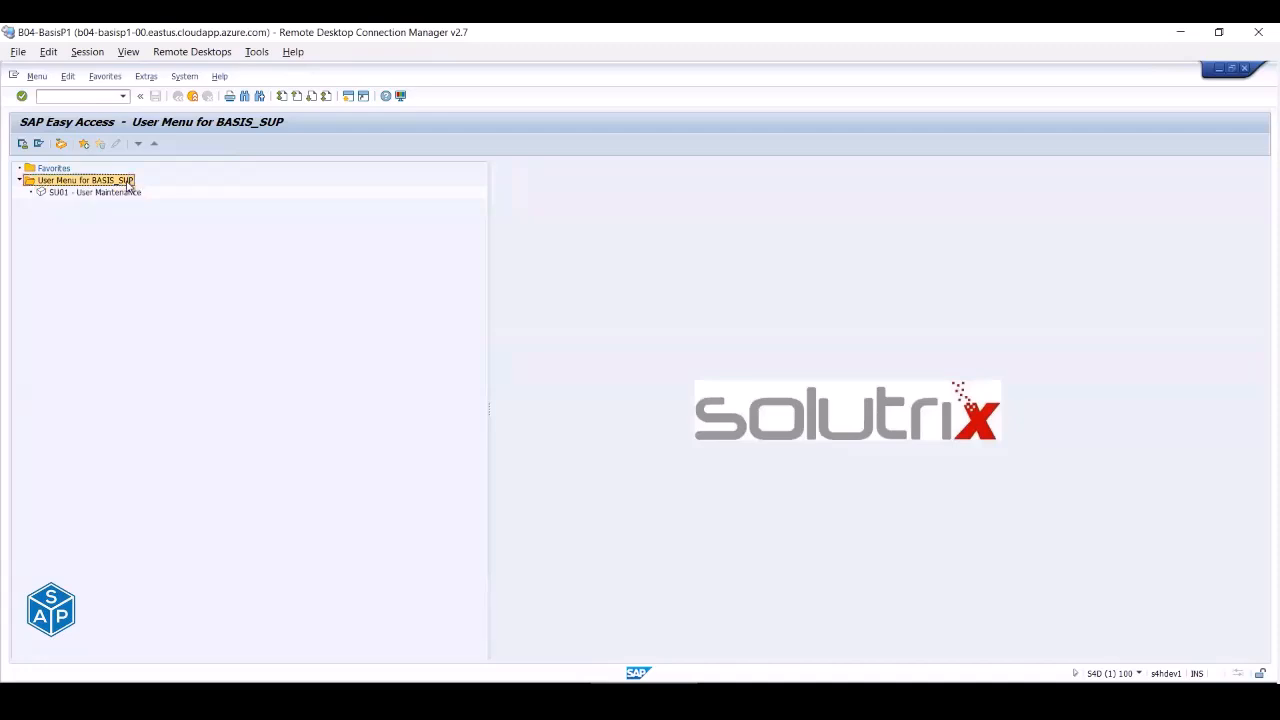
pyautogui.click(58, 195)
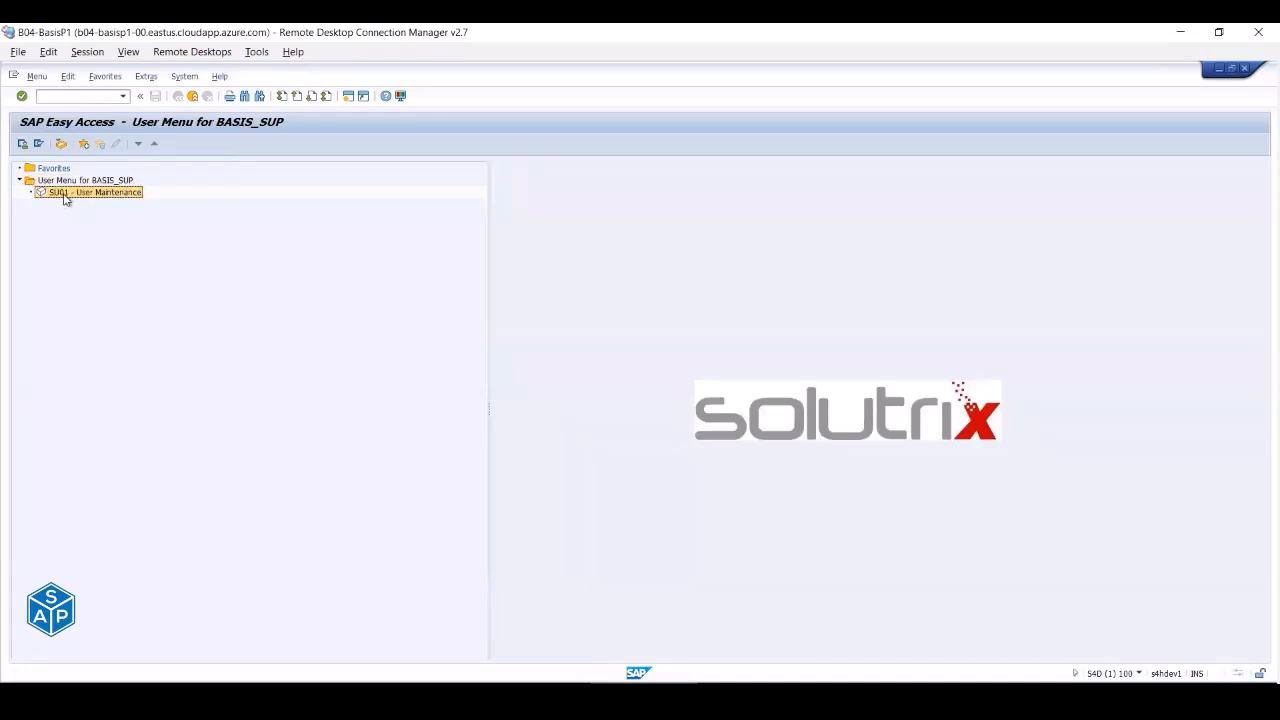
pyautogui.click(66, 96)
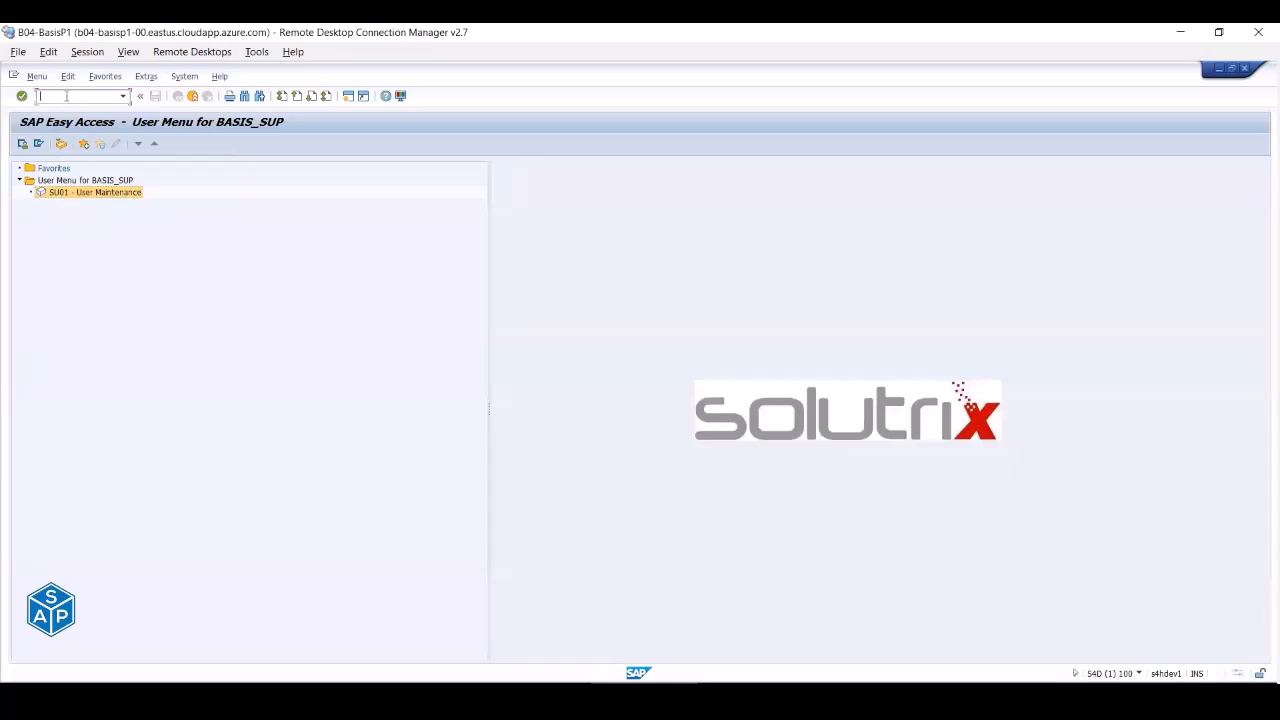
# - Open BASIS_SUP in SU01 for changing, note the not-authorized error, and review its Profiles and Roles tabs
pyautogui.doubleClick(80, 194)
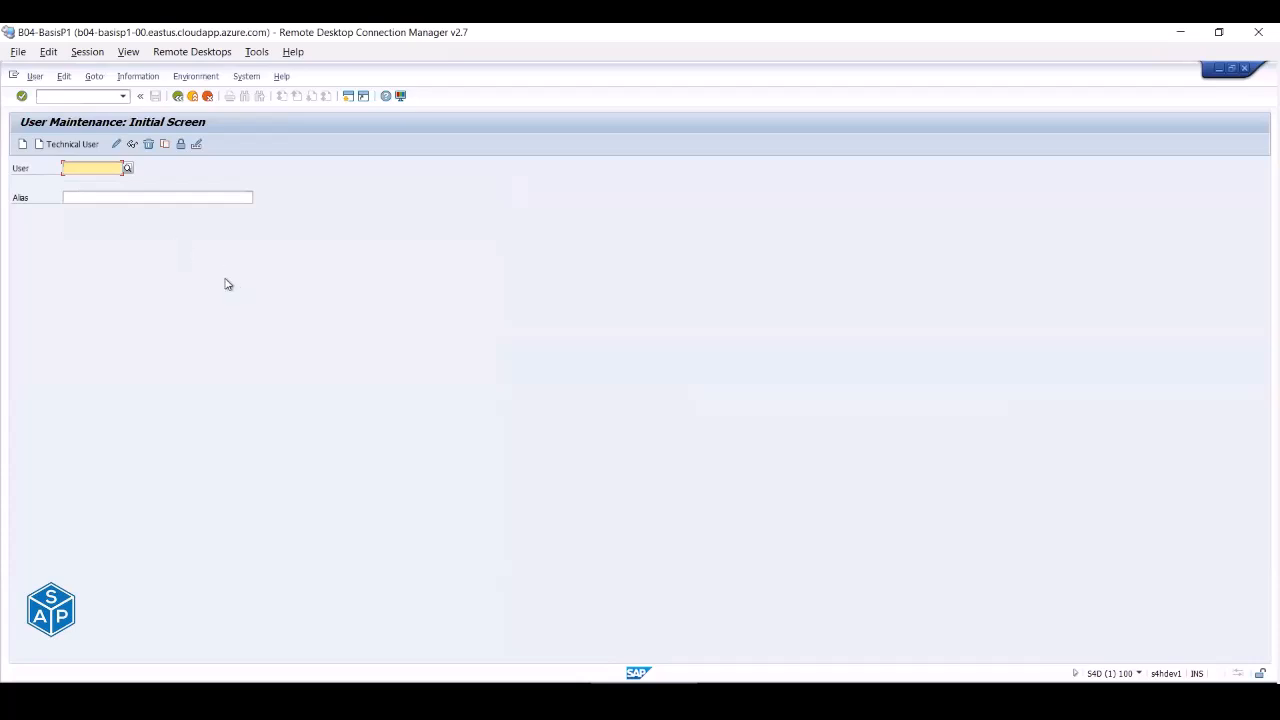
pyautogui.write('ba')
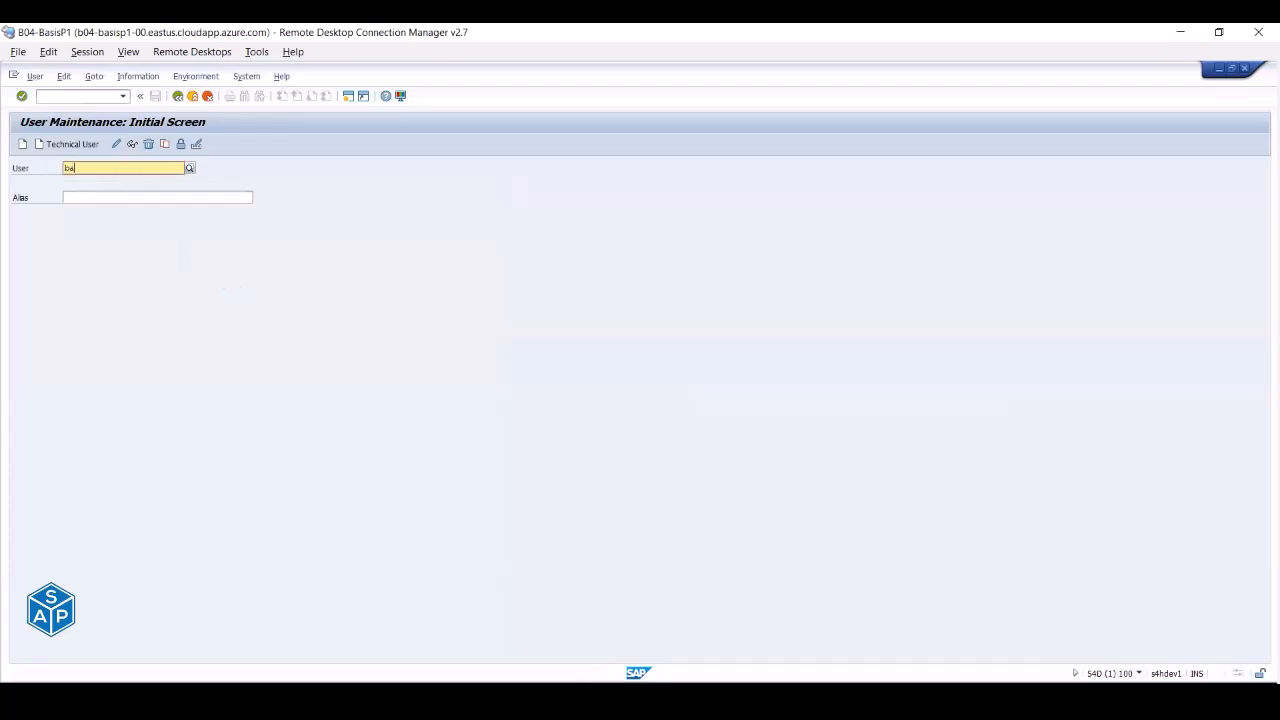
pyautogui.write('s')
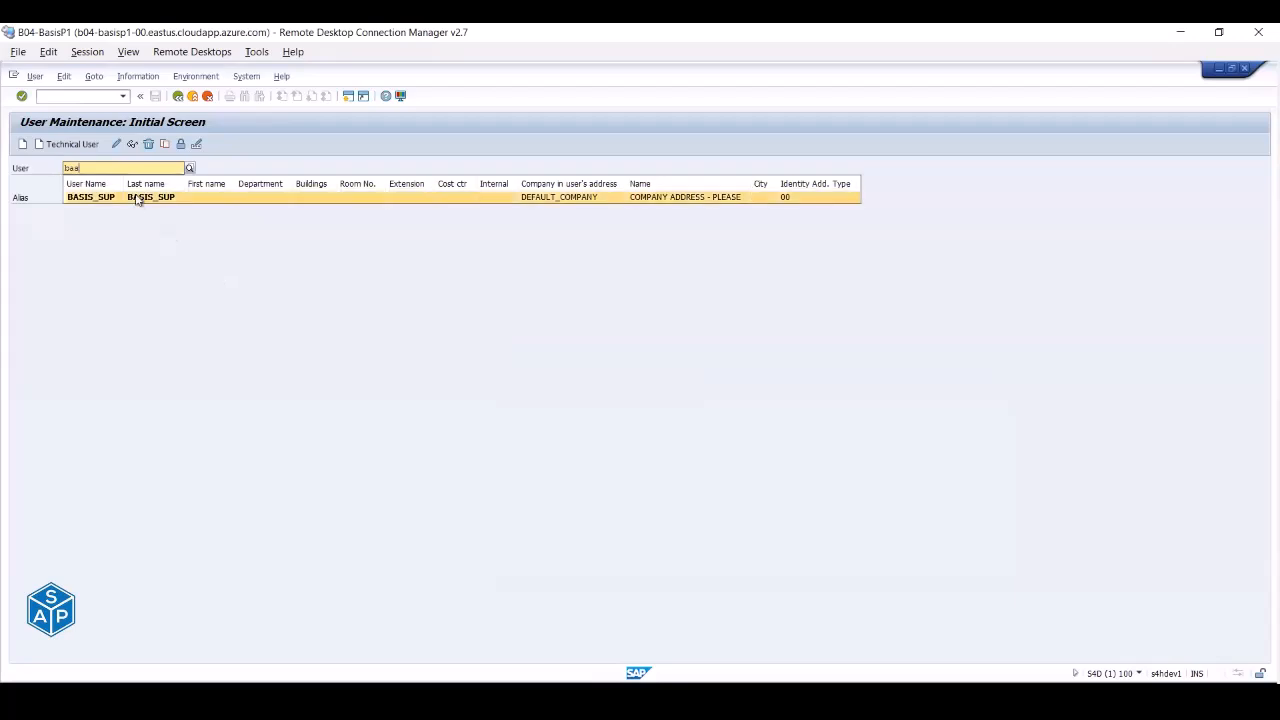
pyautogui.click(138, 198)
pyautogui.click(118, 146)
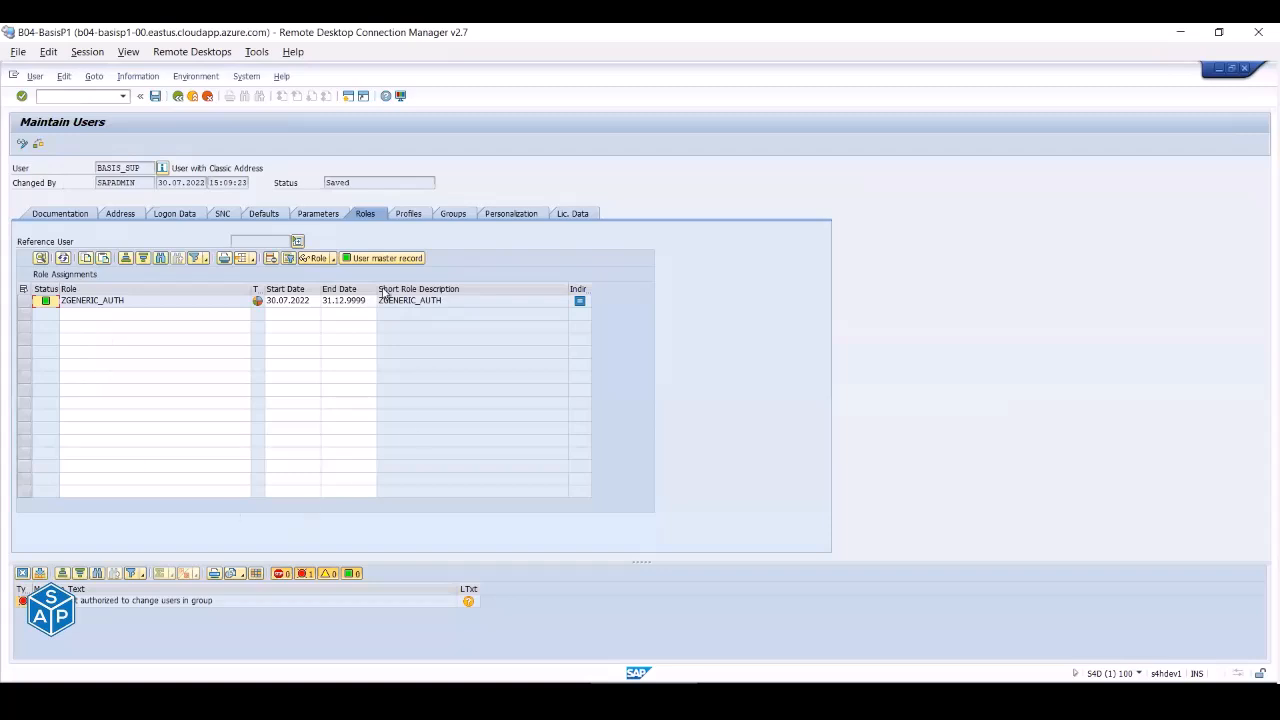
pyautogui.click(90, 604)
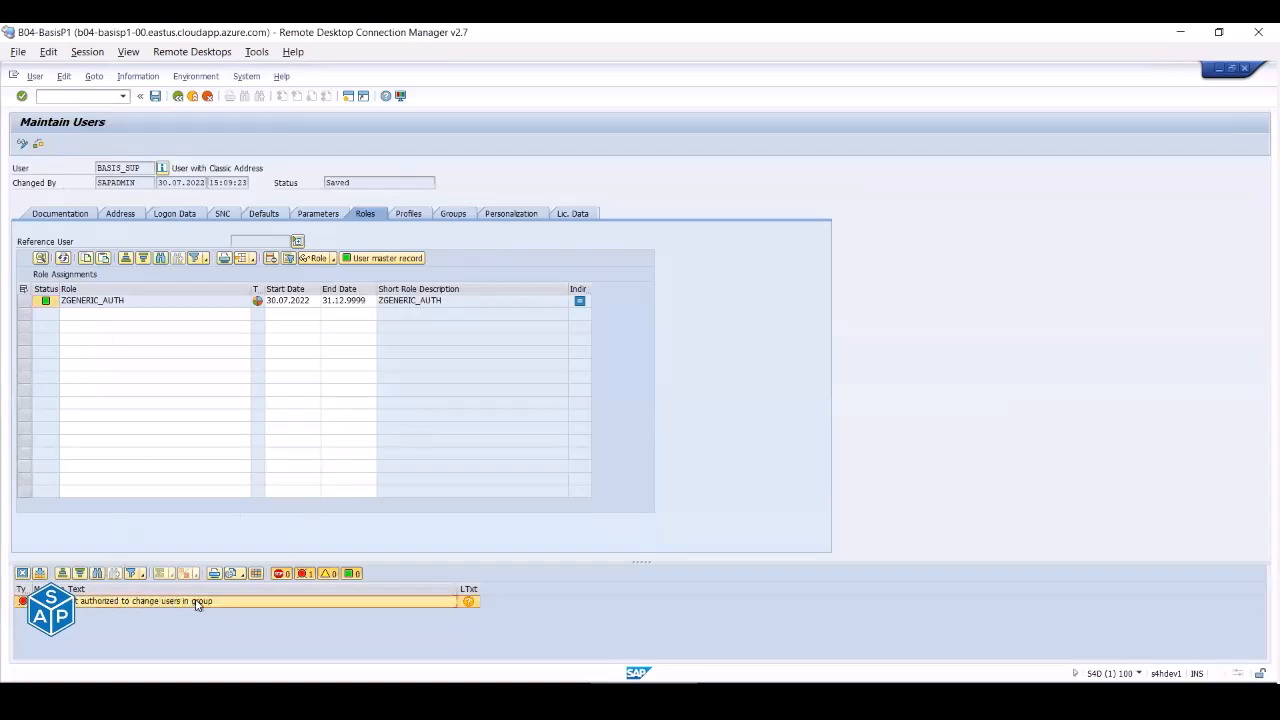
pyautogui.click(406, 218)
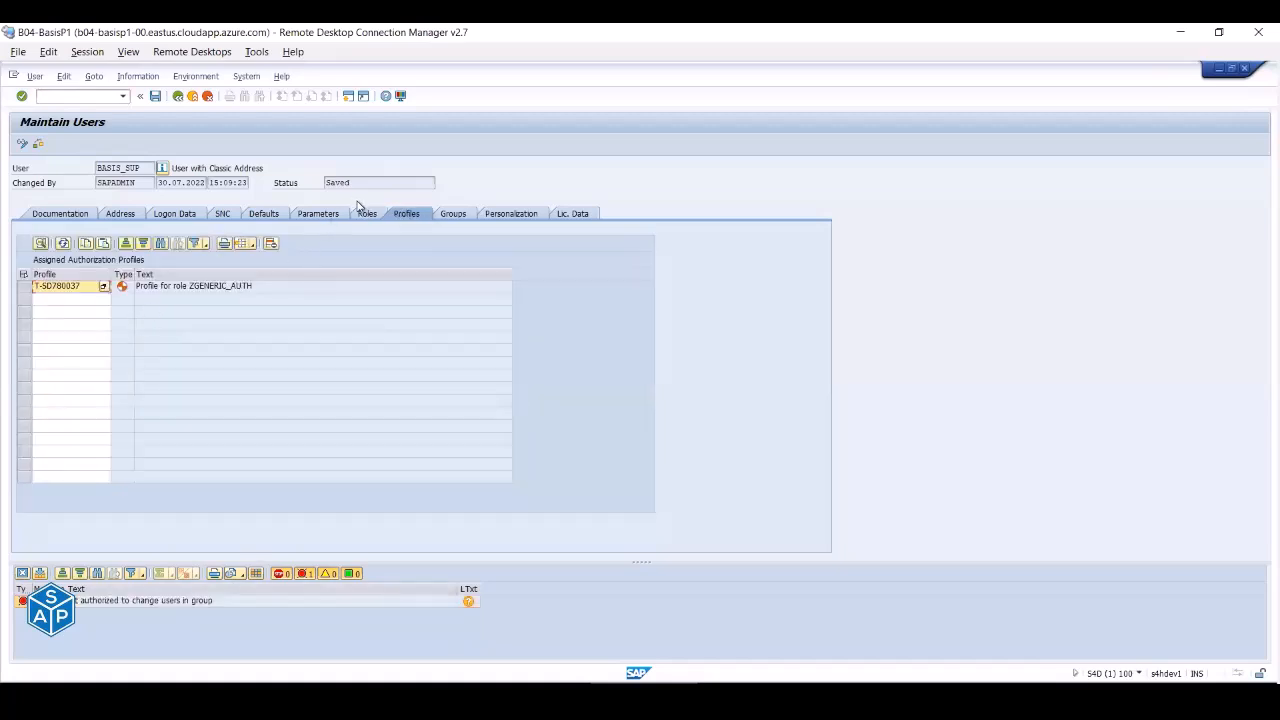
pyautogui.click(366, 214)
# - Enter profile SAP_ALL in a new row on BASIS_SUP's Profiles tab and check the error
pyautogui.click(79, 303)
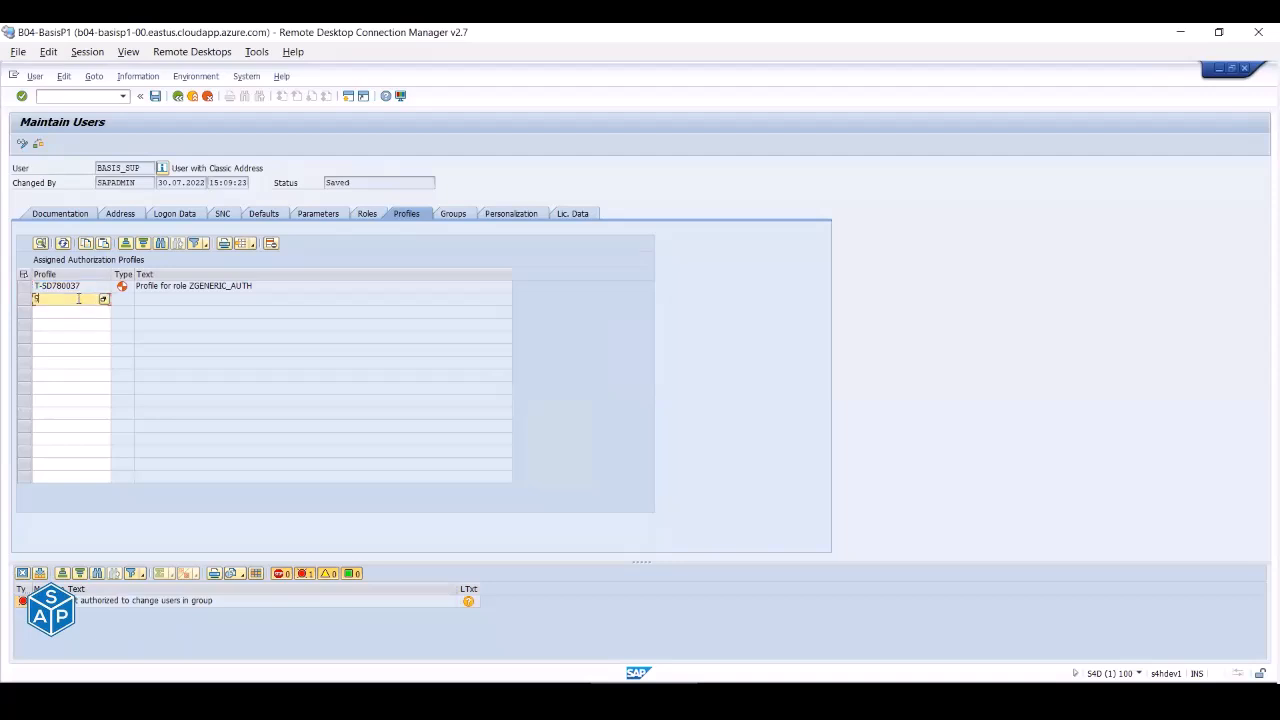
pyautogui.write('SAP')
pyautogui.press('Down')
pyautogui.press('Return')
pyautogui.press('Return')
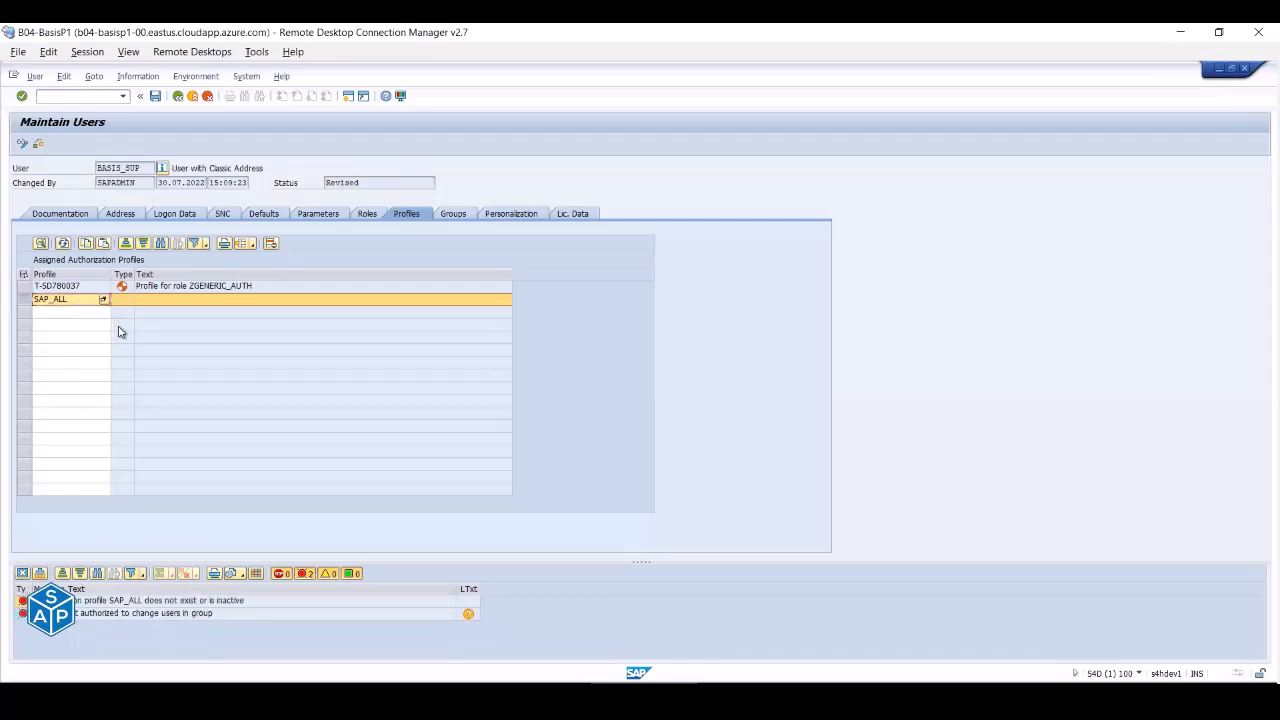
pyautogui.click(125, 603)
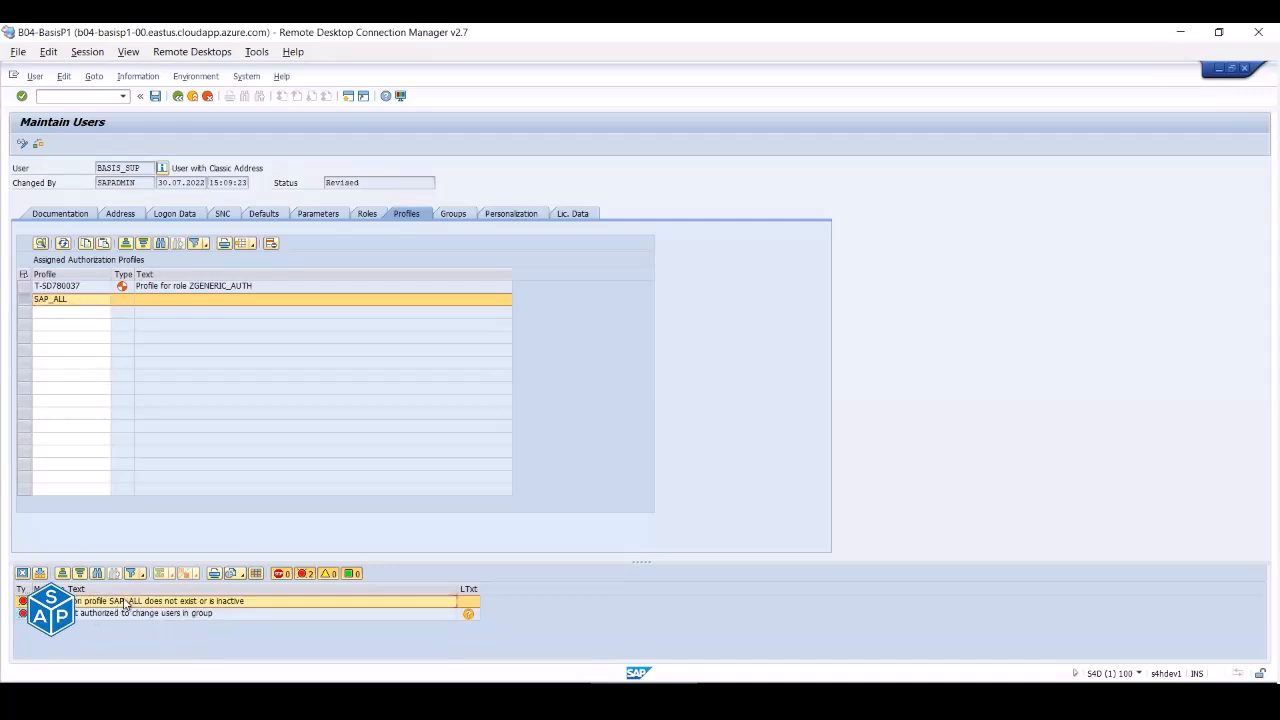
# - Try displaying SAP_ALL, delete its row, and start re-entering 'sap_al'
pyautogui.click(92, 302)
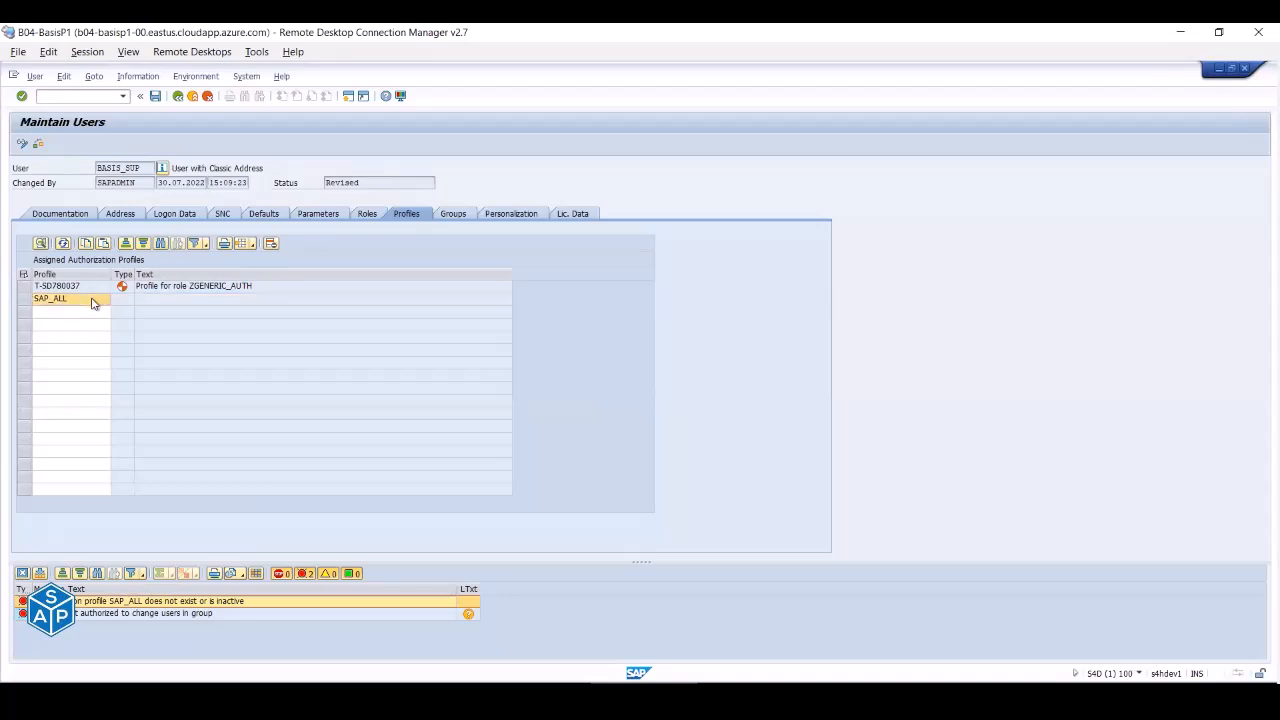
pyautogui.doubleClick(92, 302)
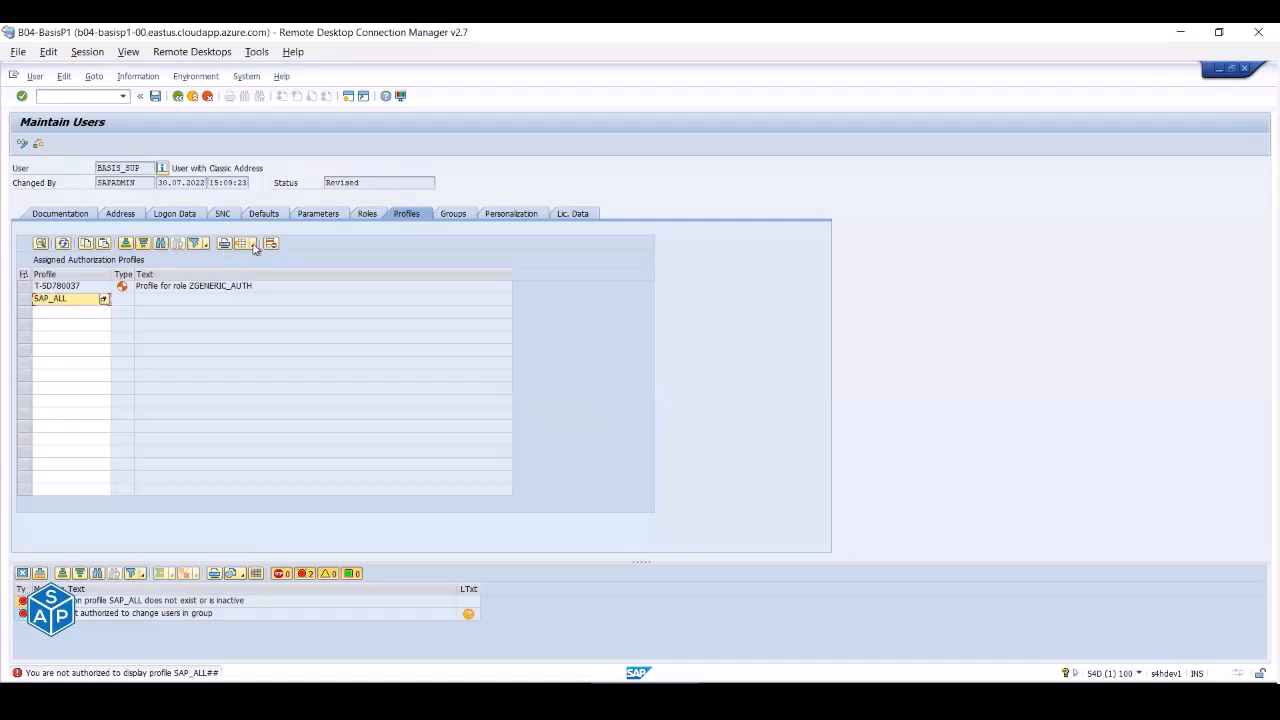
pyautogui.click(71, 301)
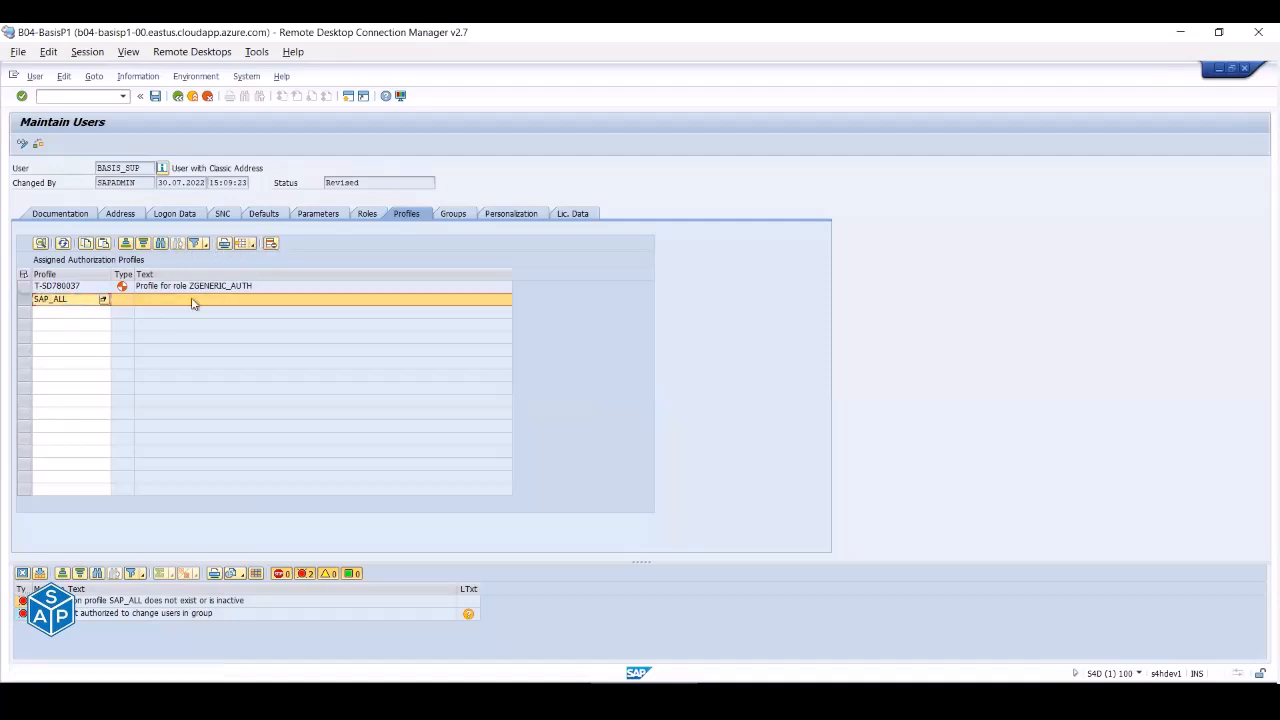
pyautogui.click(271, 244)
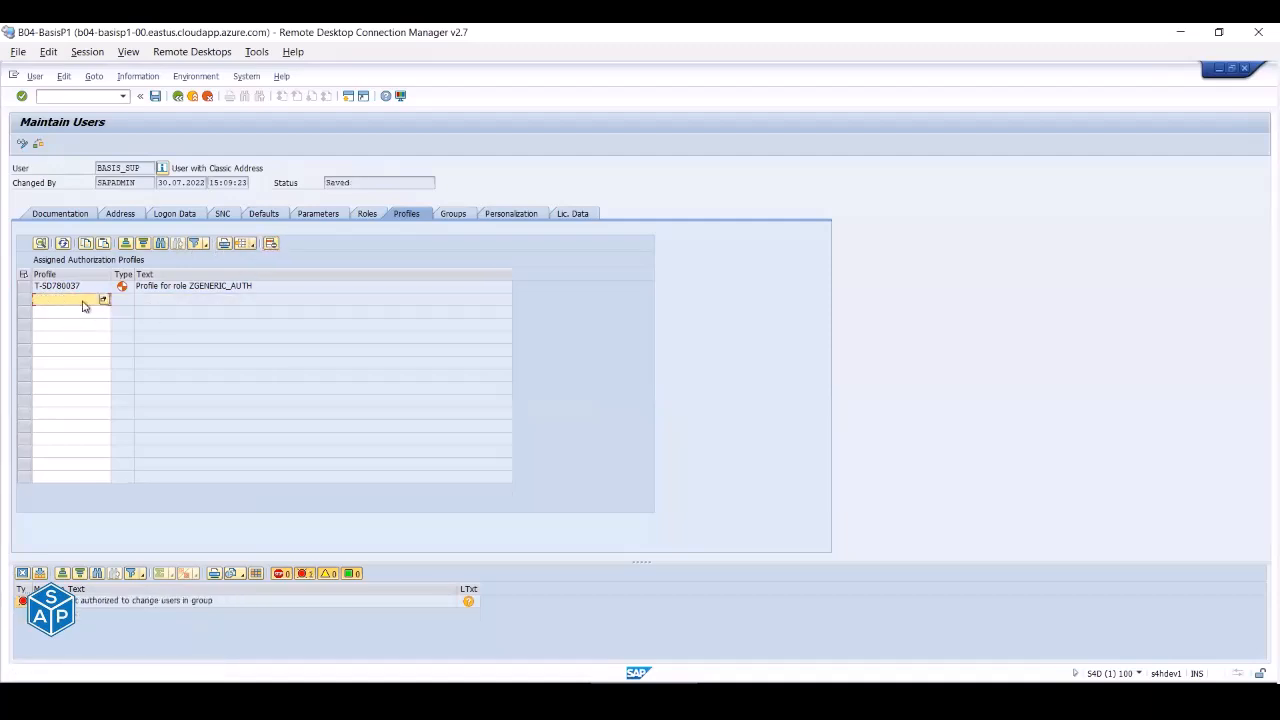
pyautogui.write('sap_al')
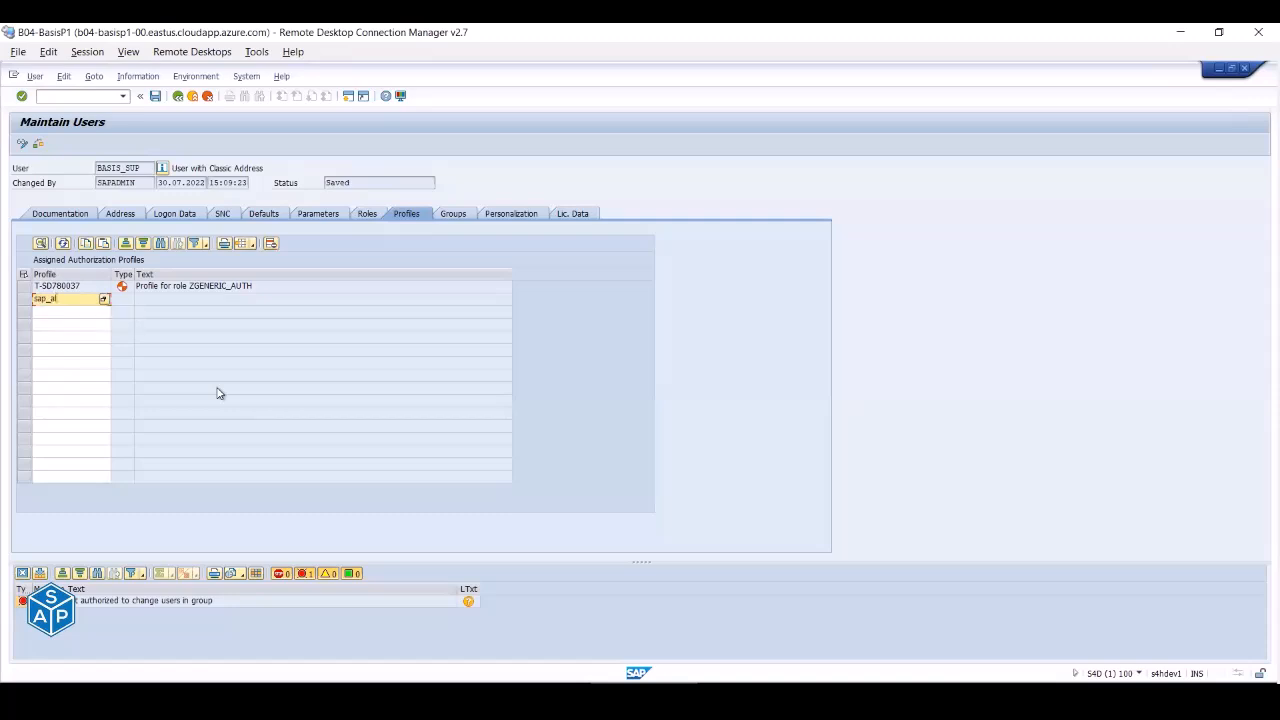
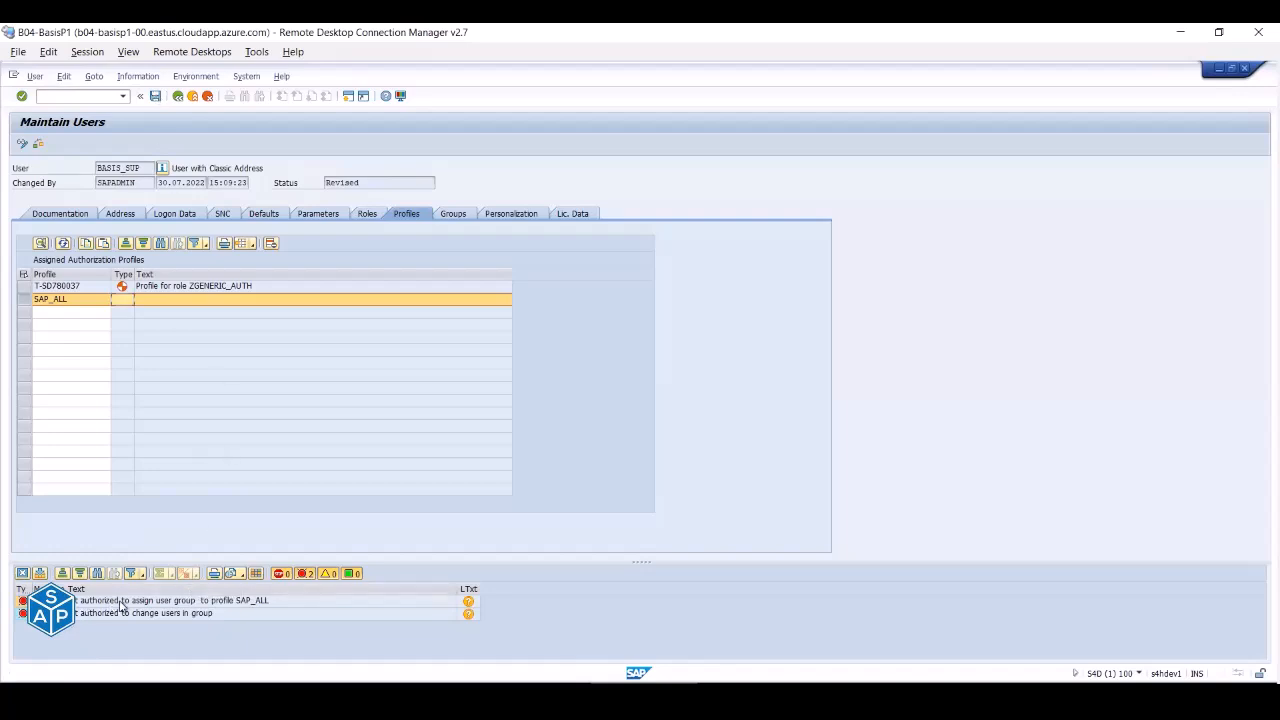
# - Inspect the SAP_ALL assignment error, then leave BASIS_SUP's record, prompting the save question
pyautogui.click(228, 602)
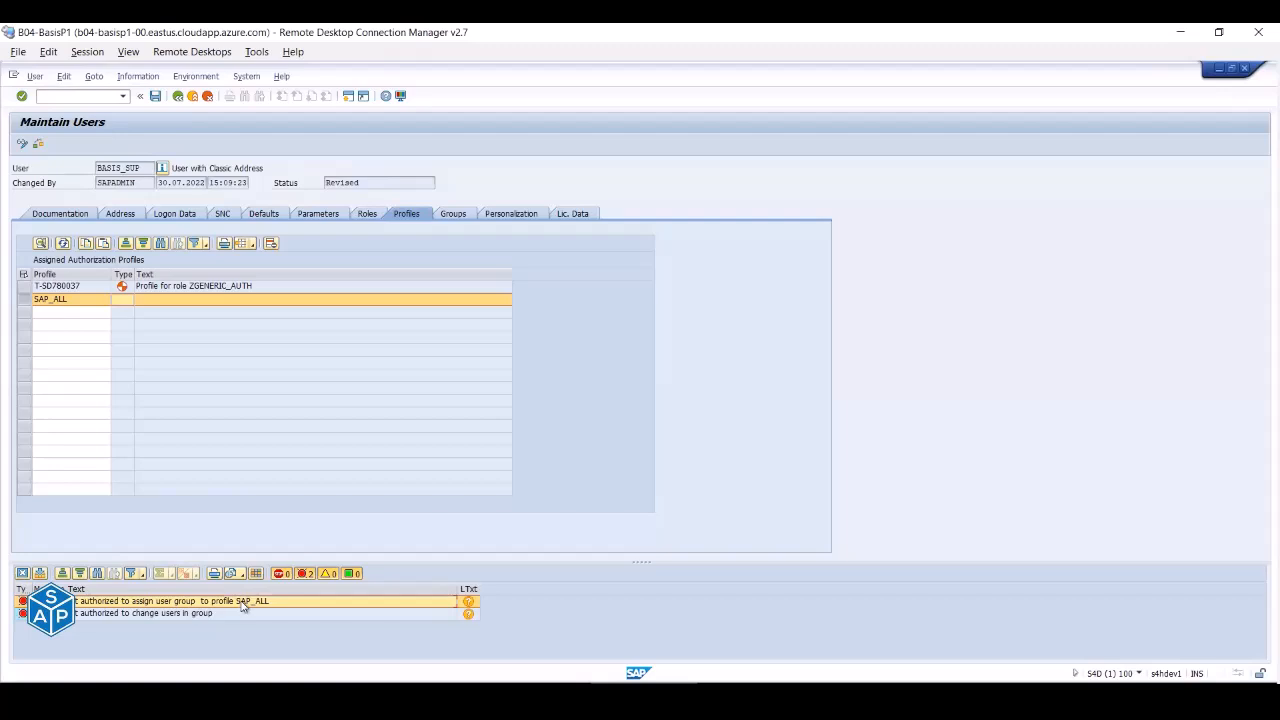
pyautogui.click(178, 96)
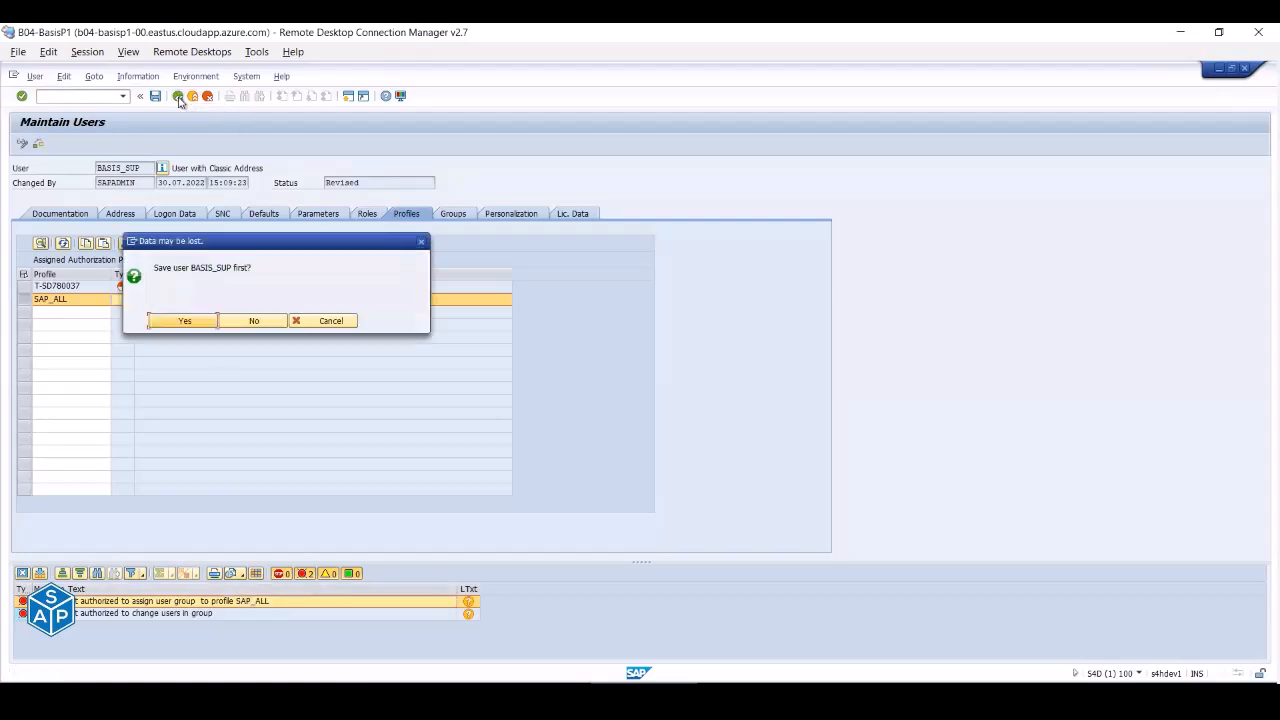
# - Save BASIS_SUP and review its Roles, Profiles, Documentation, Logon Data, SNC and Defaults tabs
pyautogui.click(184, 321)
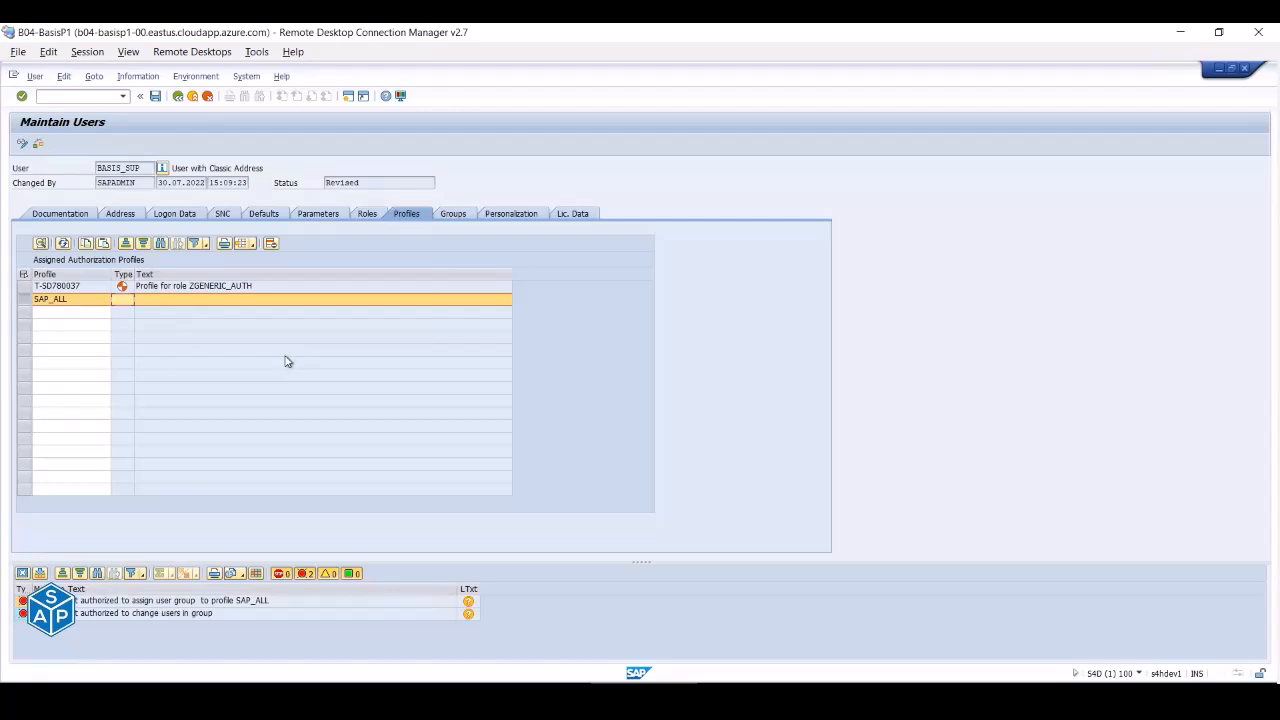
pyautogui.click(366, 216)
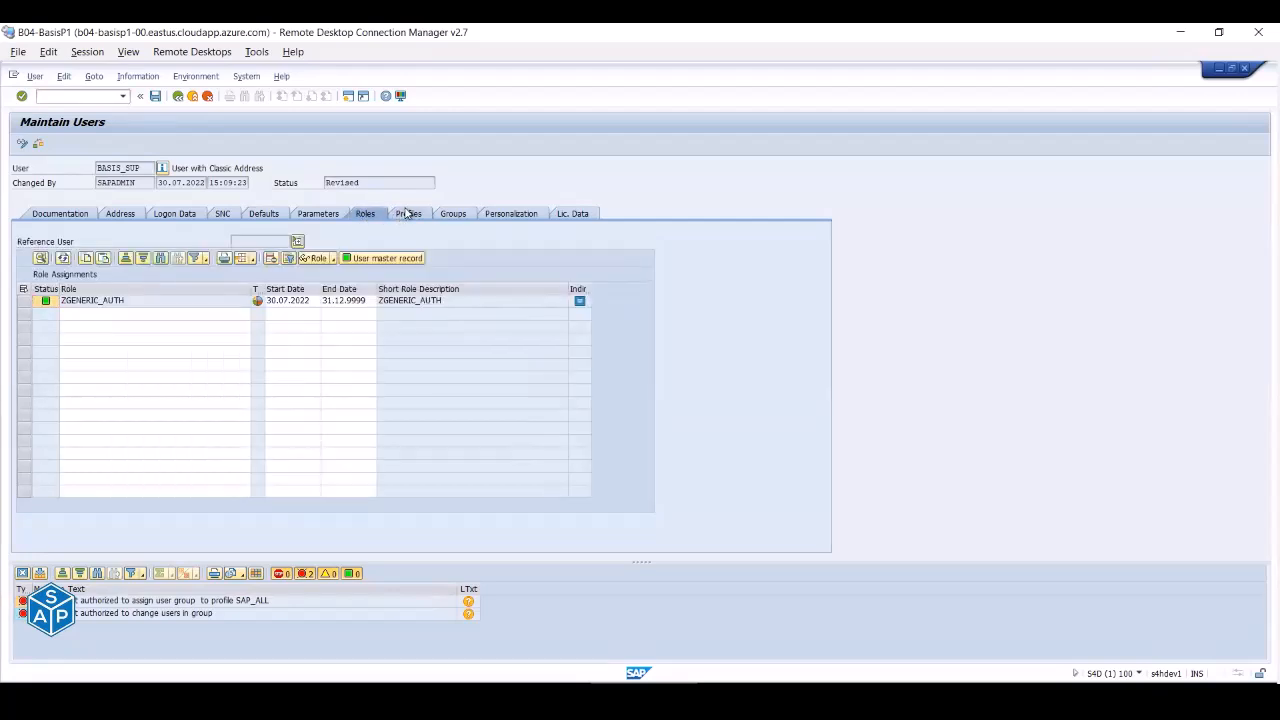
pyautogui.click(407, 215)
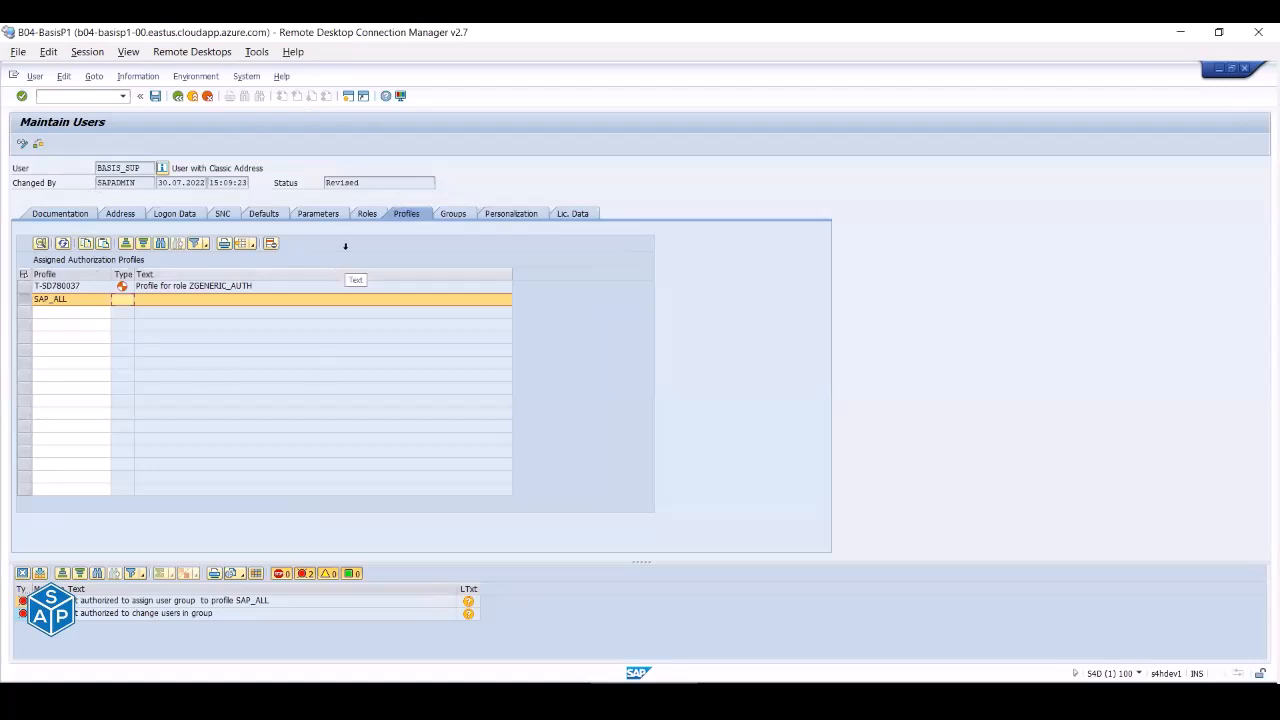
pyautogui.click(120, 215)
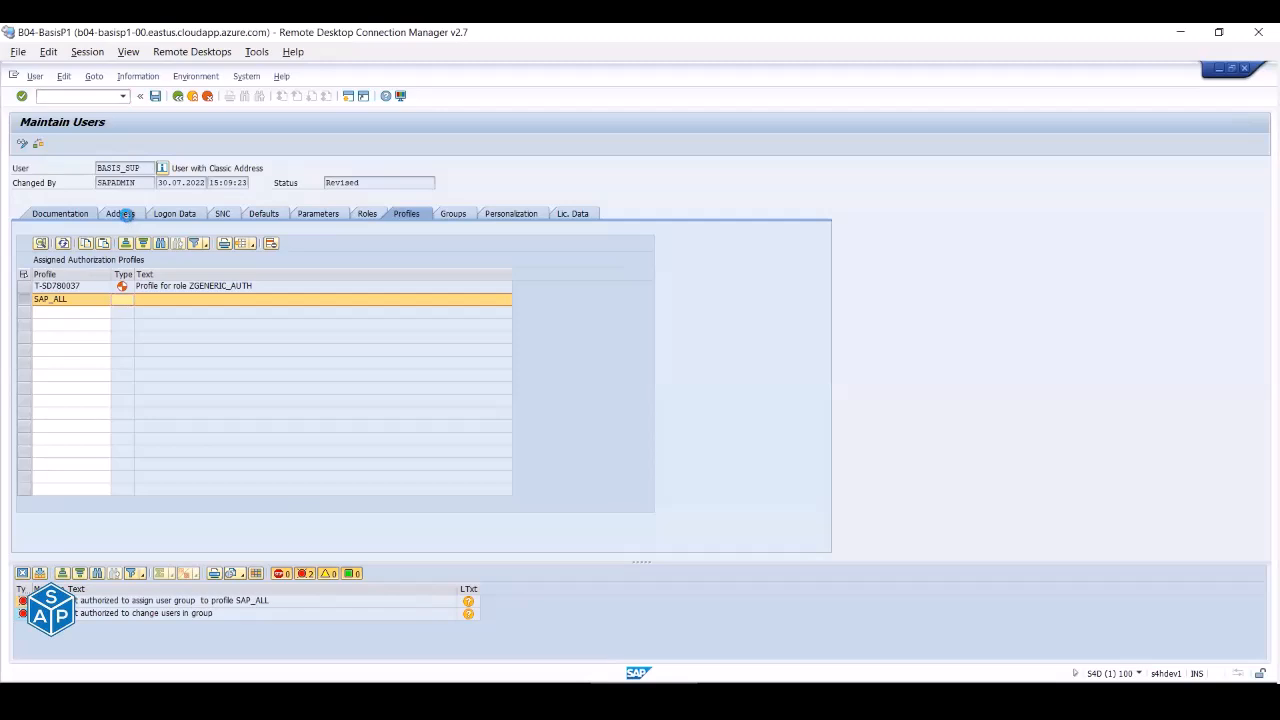
pyautogui.click(178, 218)
pyautogui.click(224, 216)
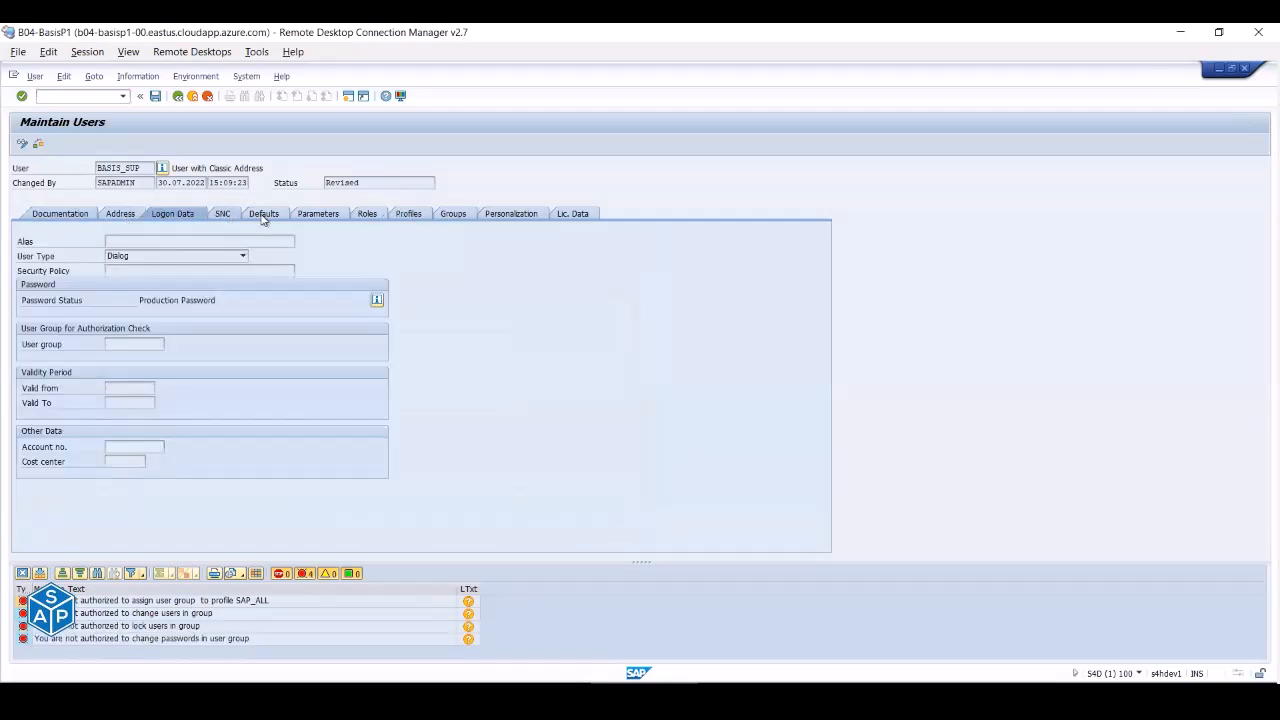
pyautogui.click(264, 218)
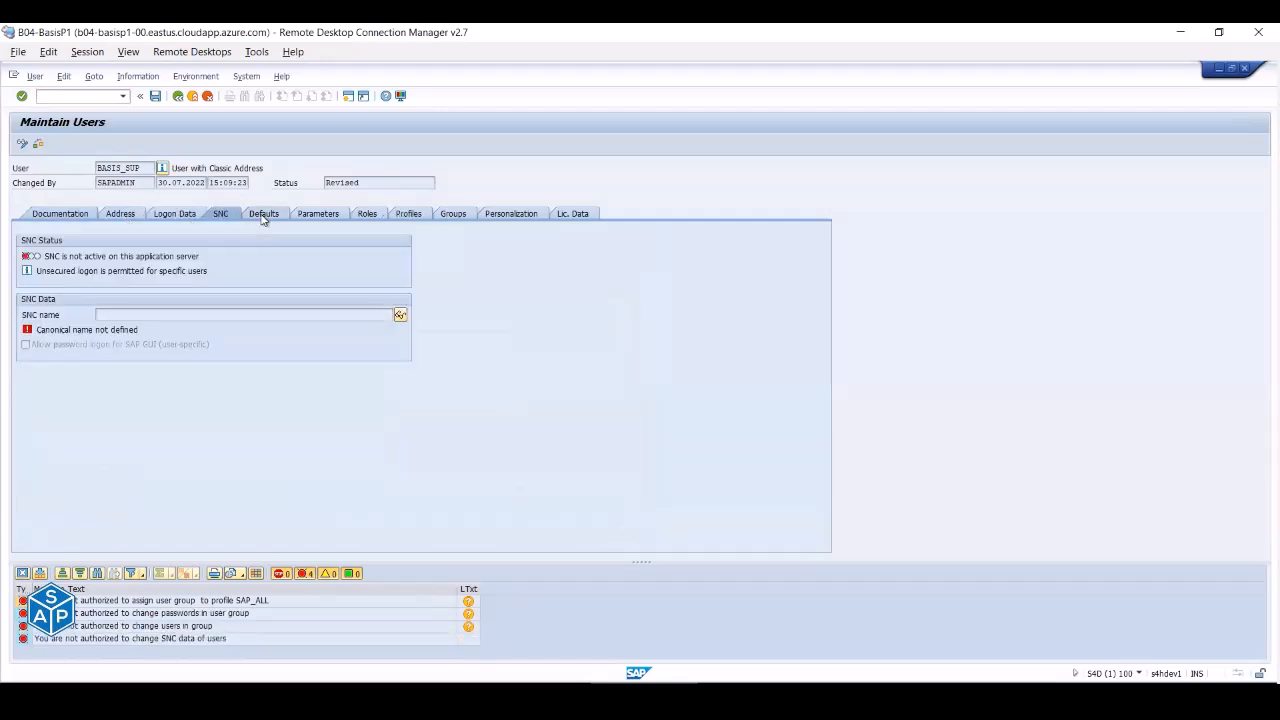
# - Recheck roles, profiles and address, then leave the record without saving for the start screen
pyautogui.click(366, 216)
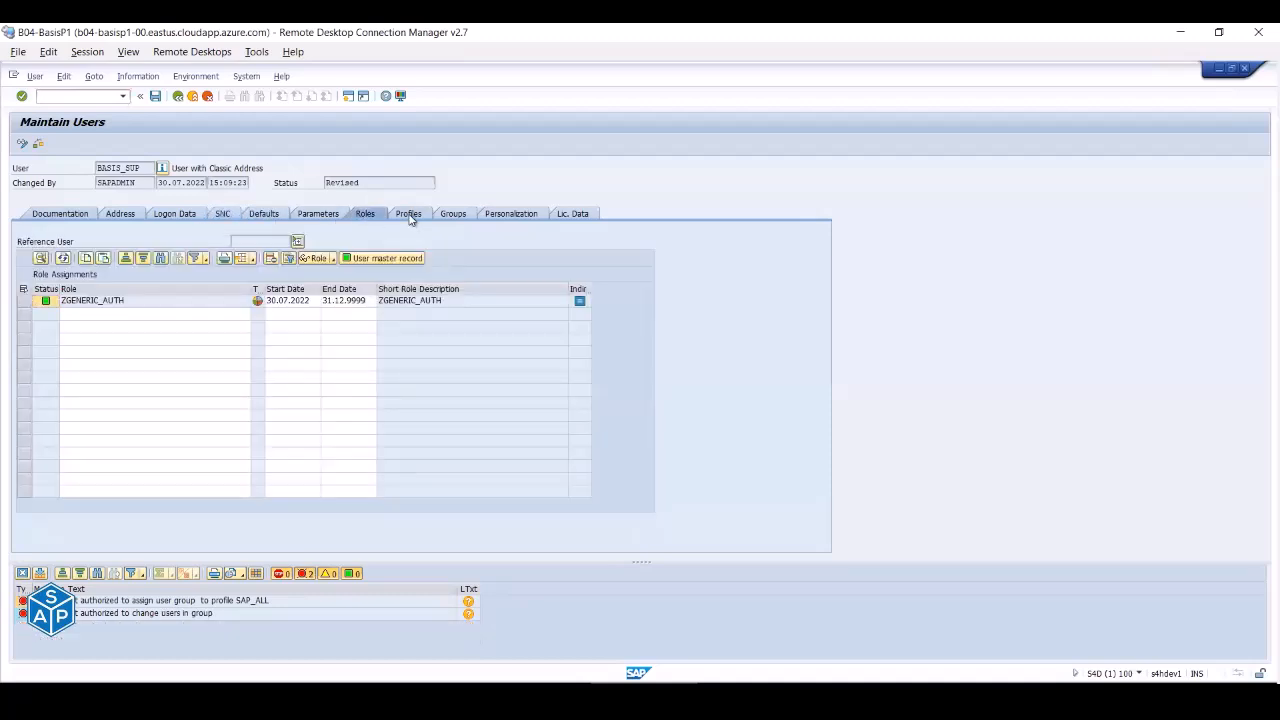
pyautogui.click(409, 217)
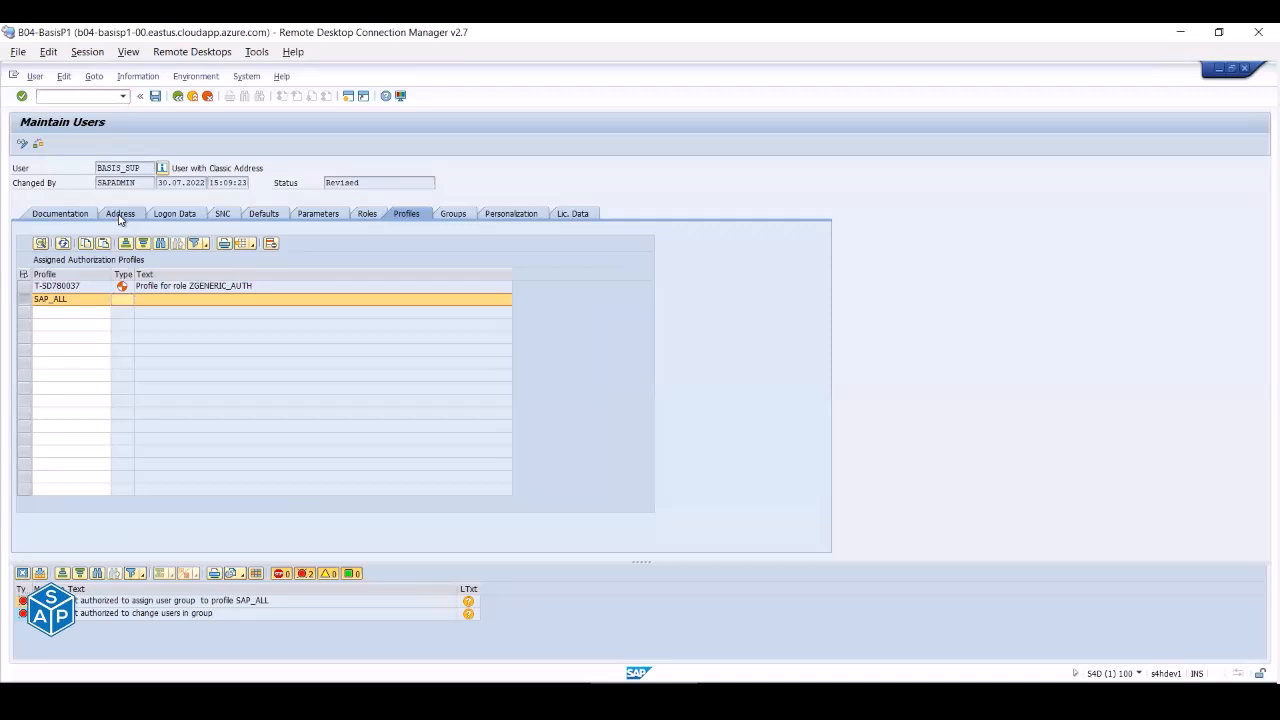
pyautogui.click(119, 216)
pyautogui.click(22, 144)
pyautogui.click(172, 320)
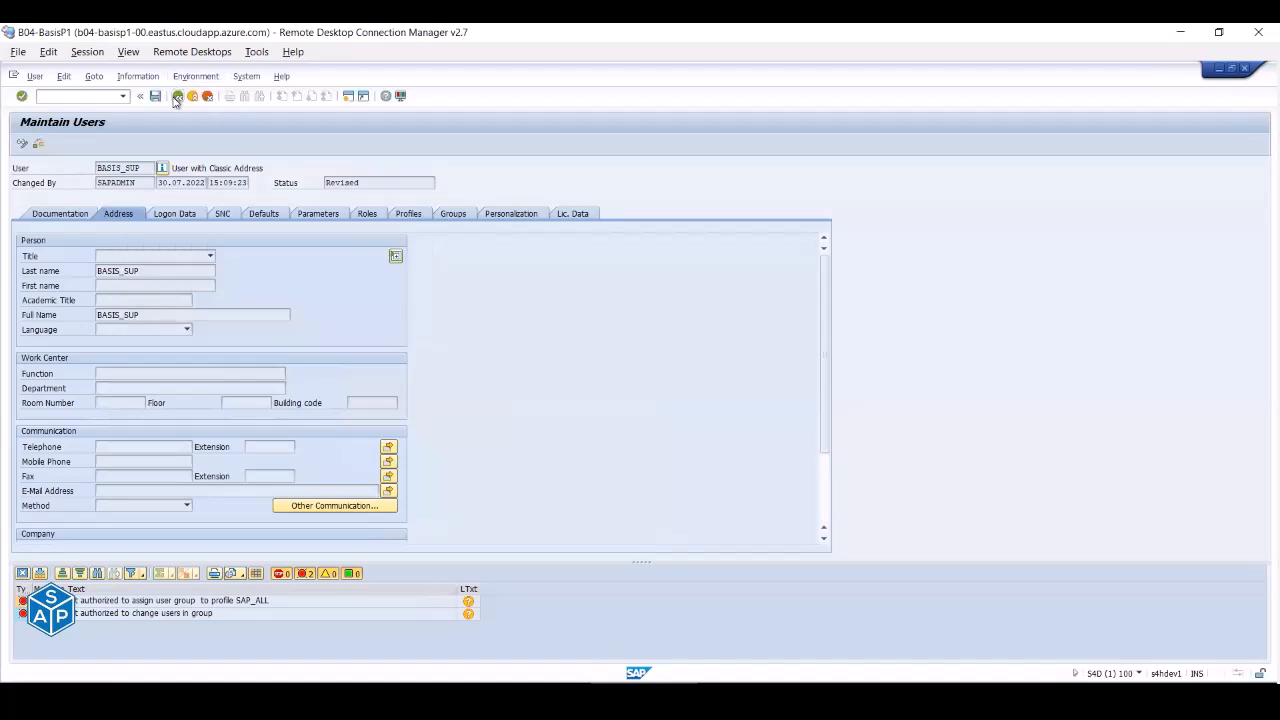
pyautogui.click(178, 96)
pyautogui.click(255, 320)
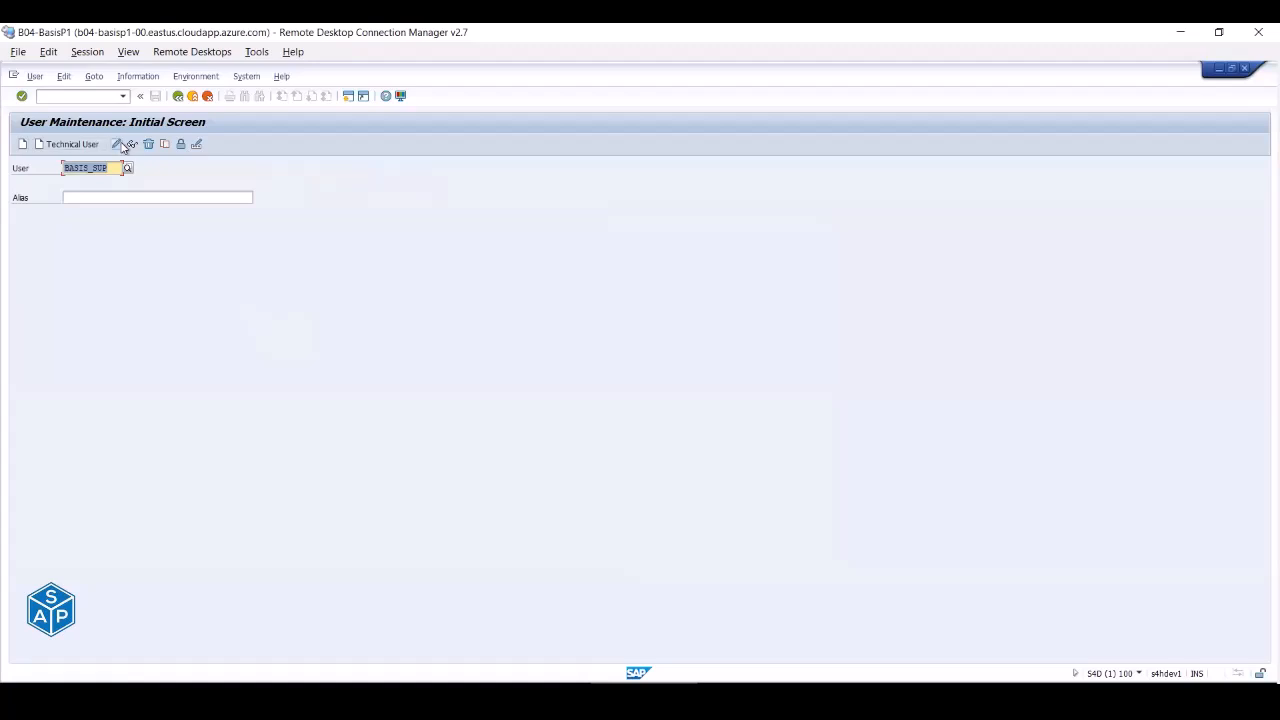
pyautogui.click(116, 145)
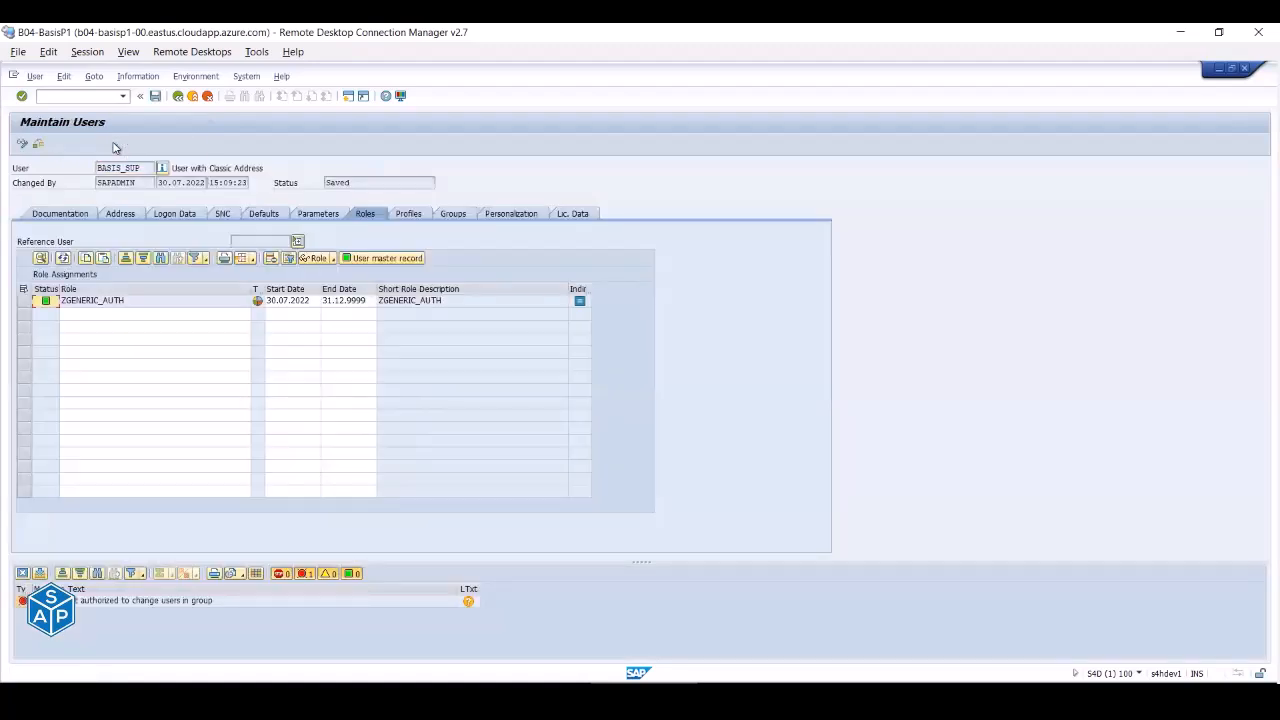
pyautogui.click(118, 215)
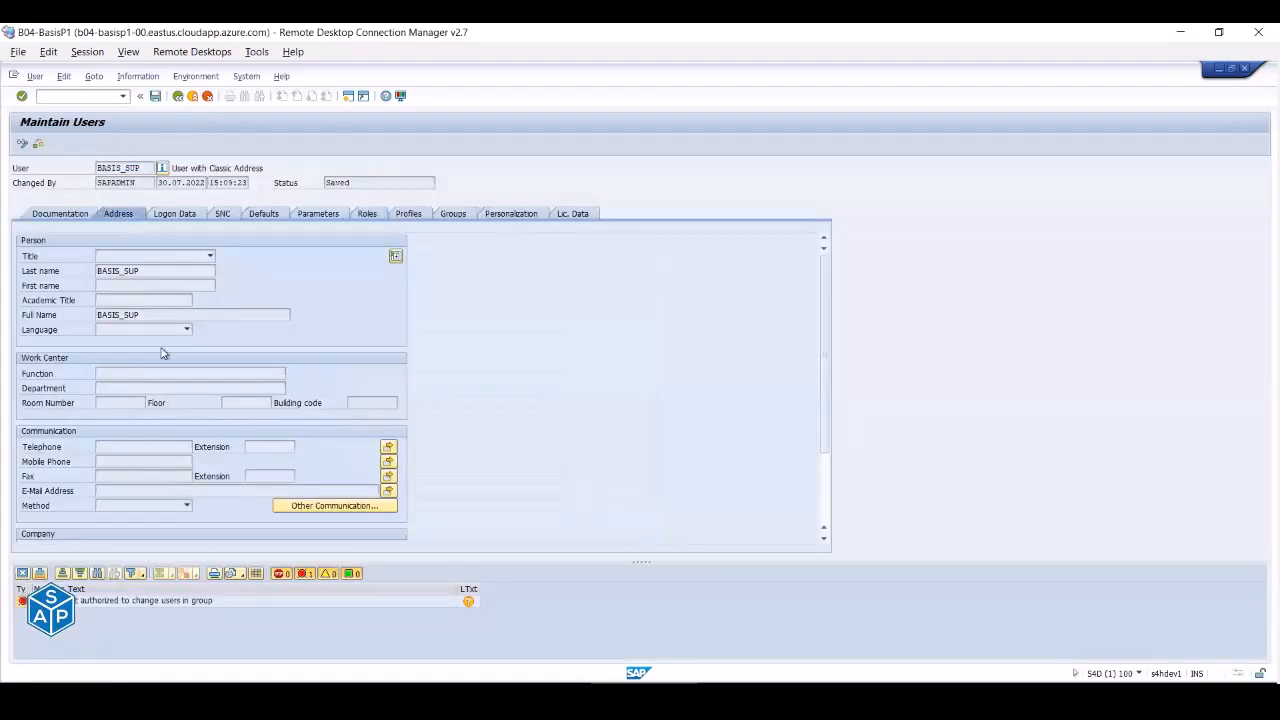
pyautogui.click(176, 602)
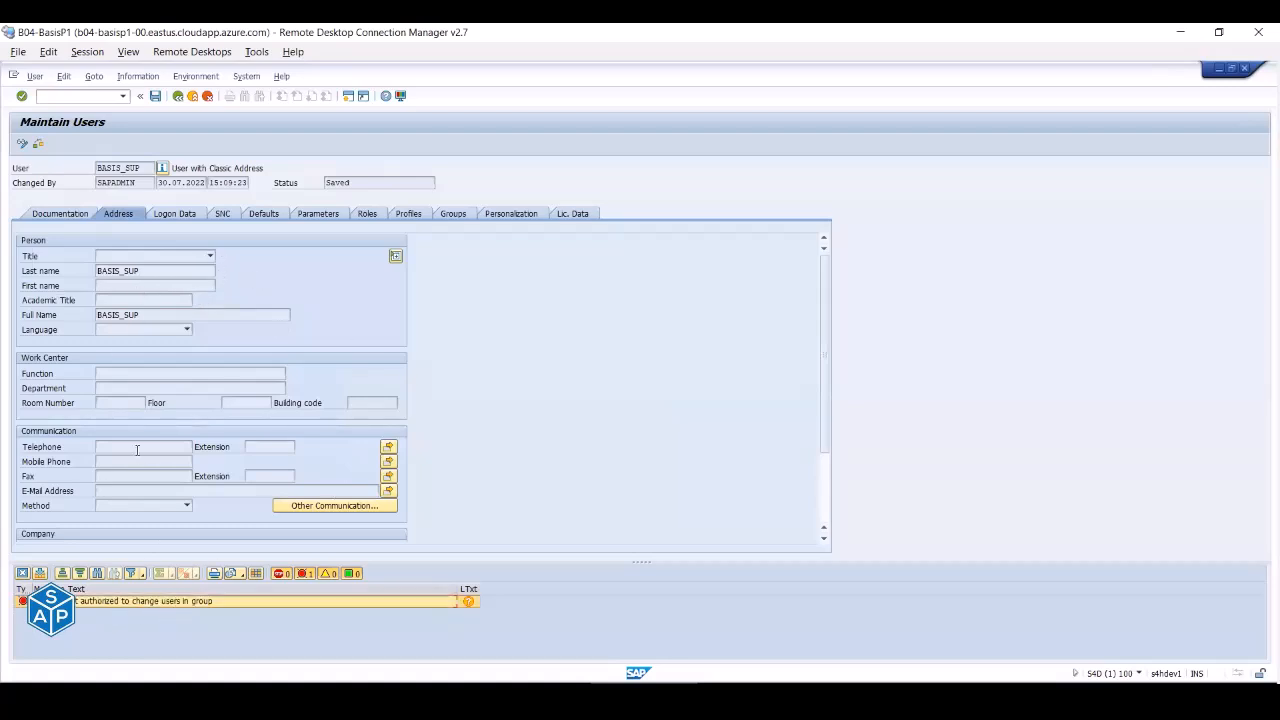
pyautogui.click(172, 213)
pyautogui.click(224, 214)
pyautogui.click(263, 214)
pyautogui.click(311, 214)
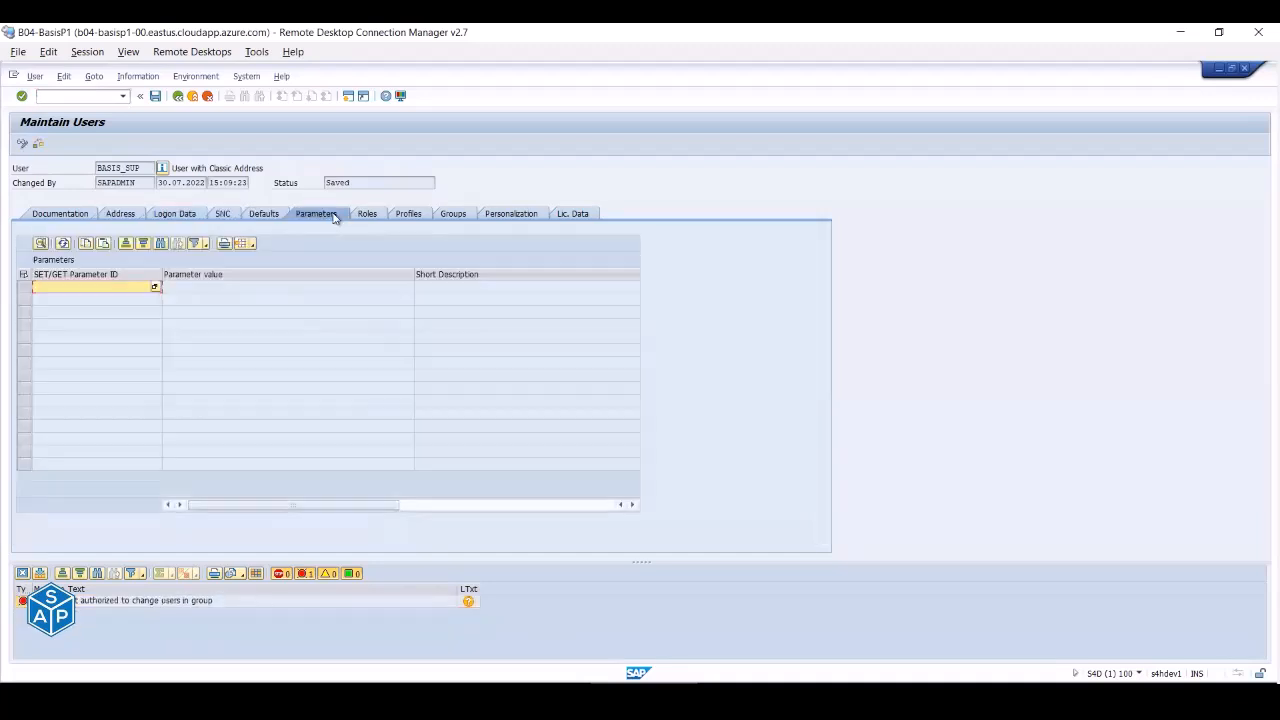
pyautogui.click(366, 214)
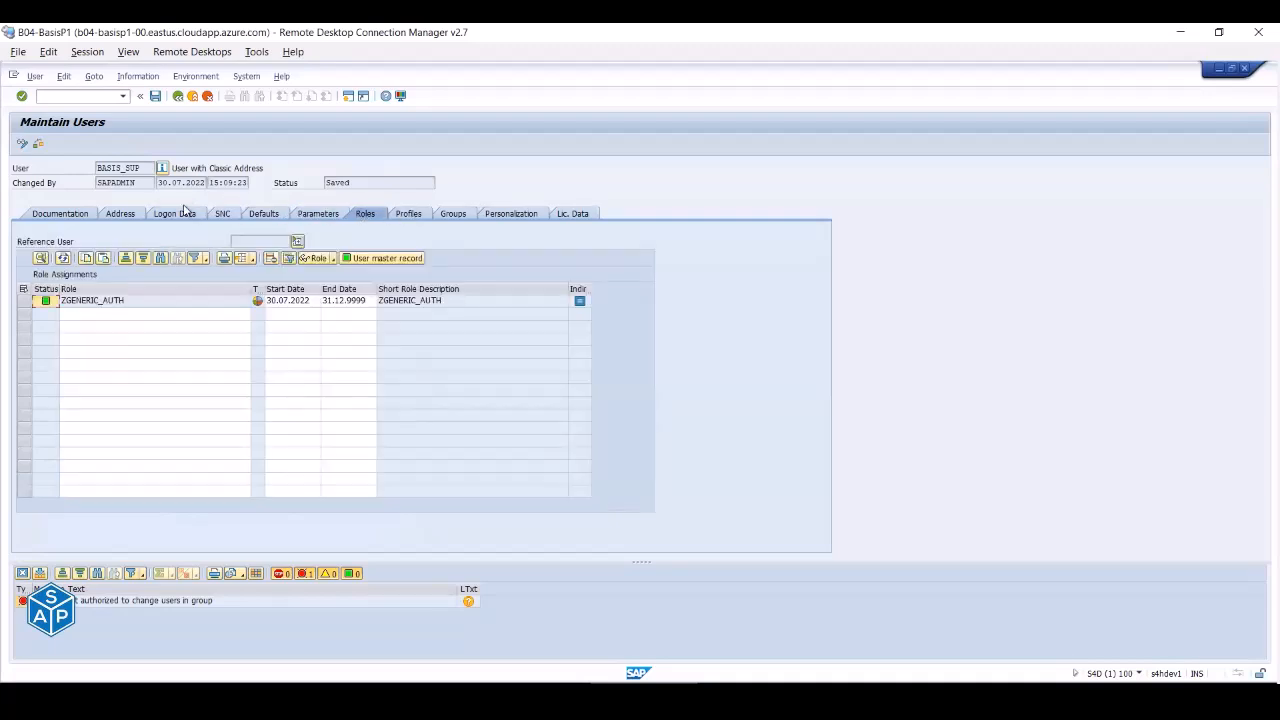
pyautogui.click(178, 97)
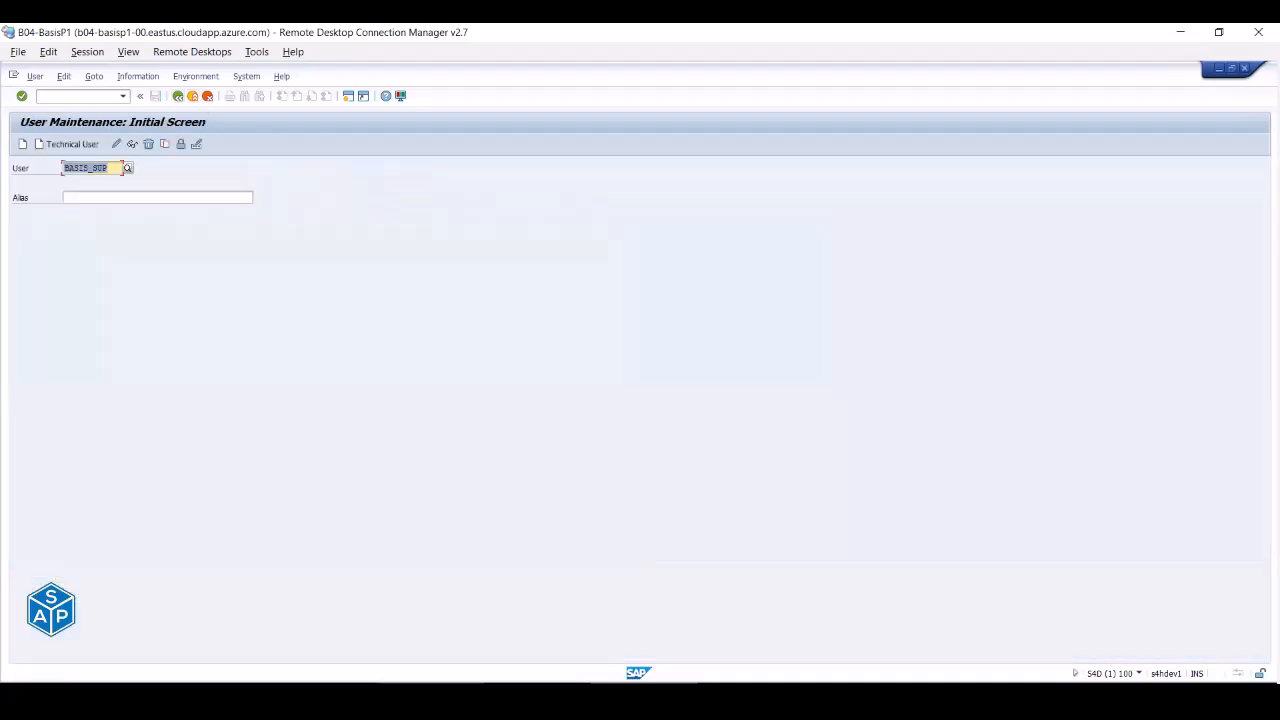
# - Open role ZGENERIC_AUTH for change and edit its authorization data
pyautogui.moveTo(480, 700)
pyautogui.click(520, 637)
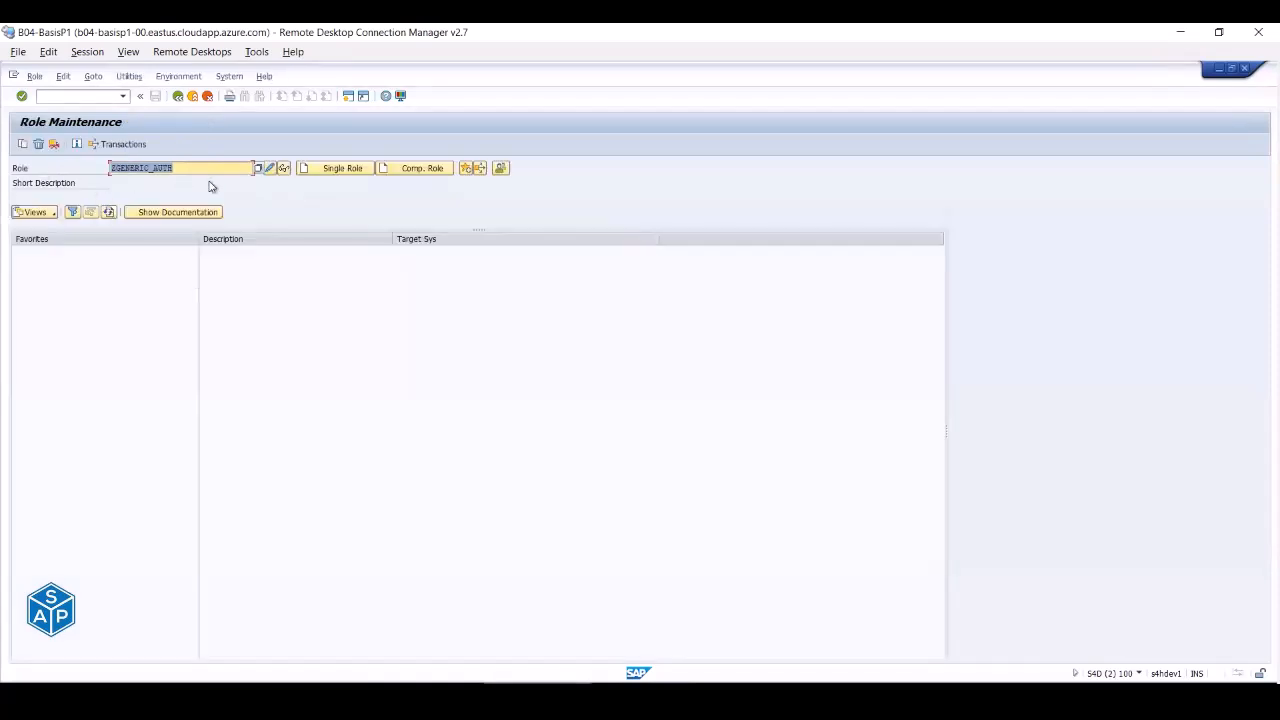
pyautogui.click(271, 168)
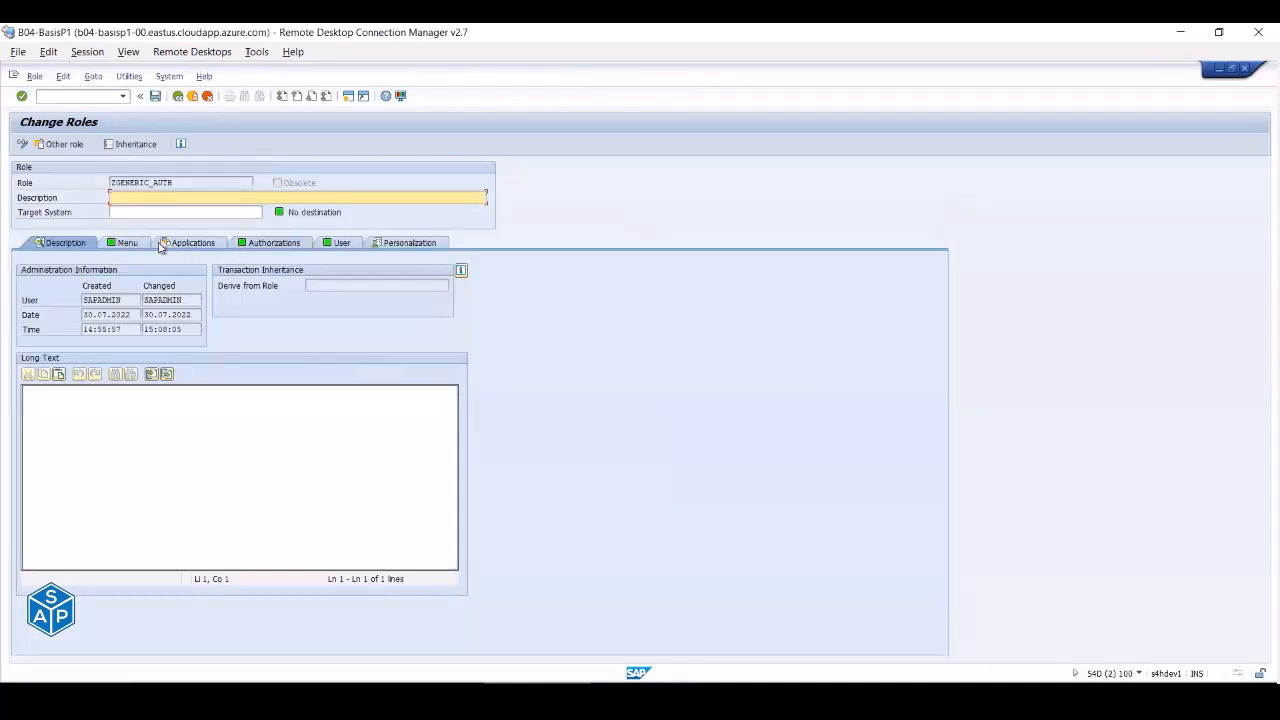
pyautogui.click(252, 244)
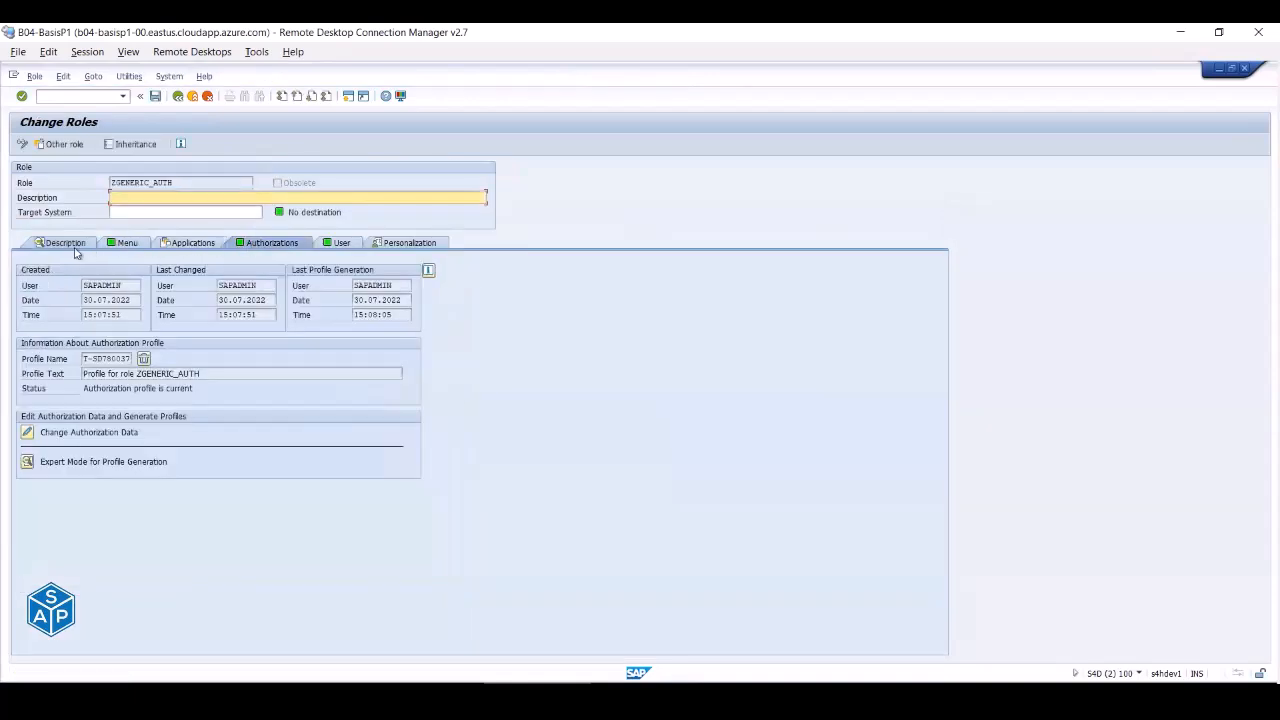
pyautogui.click(27, 433)
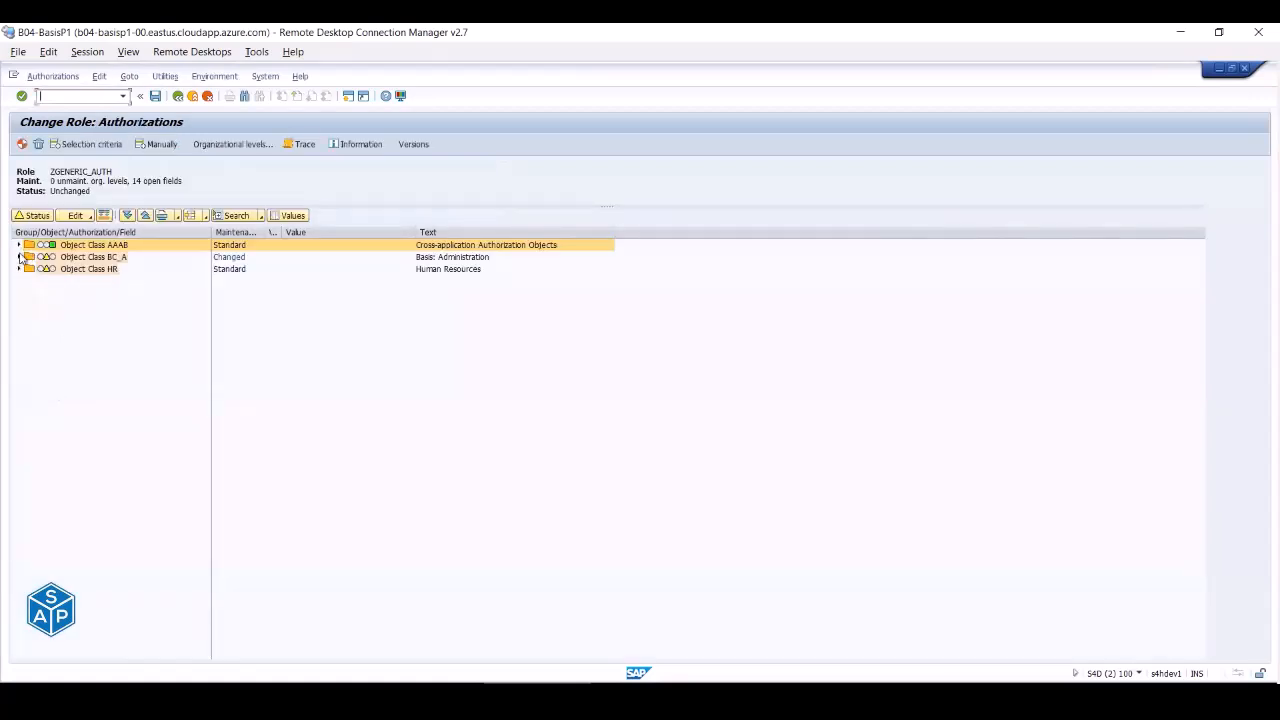
# - Expand object class BC_A with its S_SECPOL, S_USER_AGR and S_USER_AUT authorizations
pyautogui.click(19, 257)
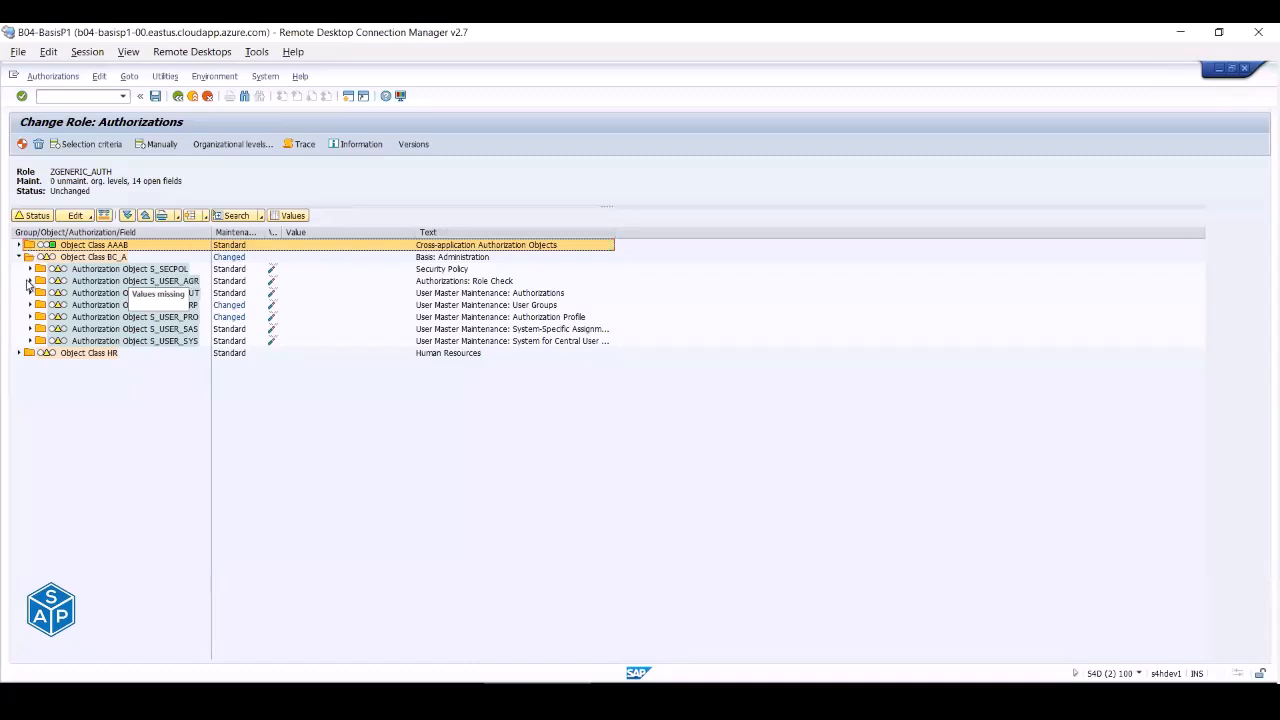
pyautogui.click(30, 269)
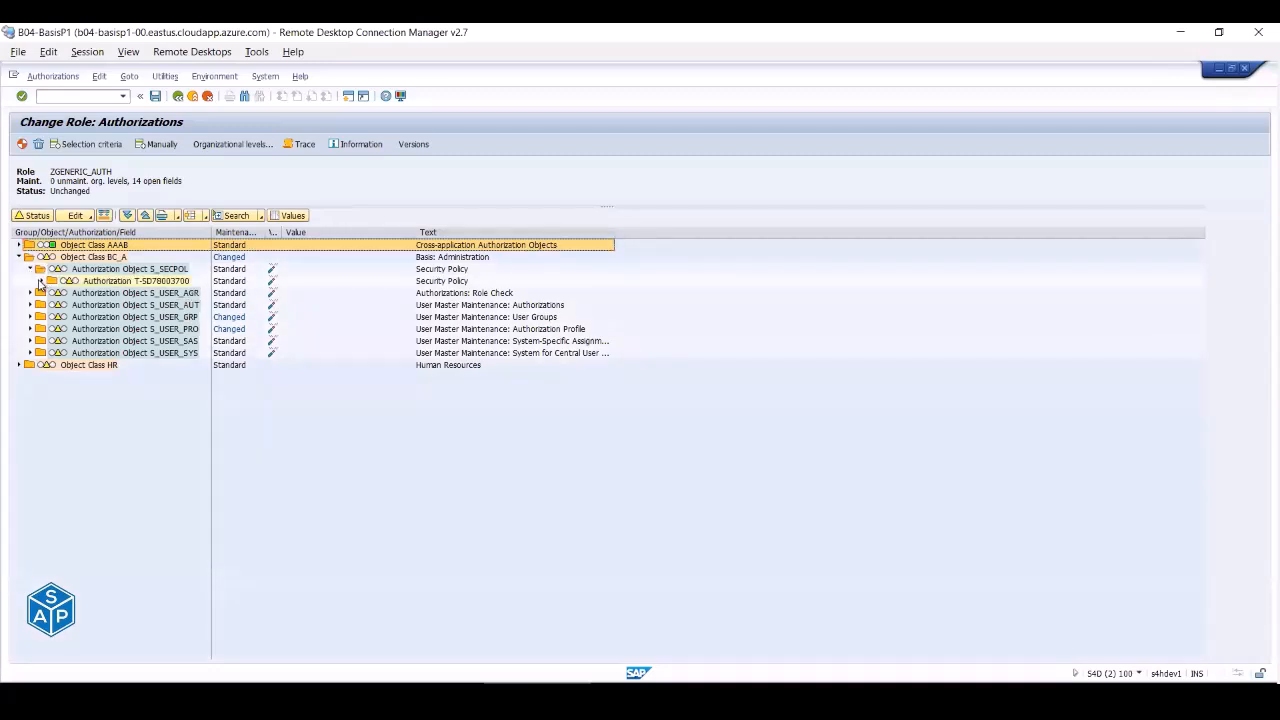
pyautogui.click(41, 281)
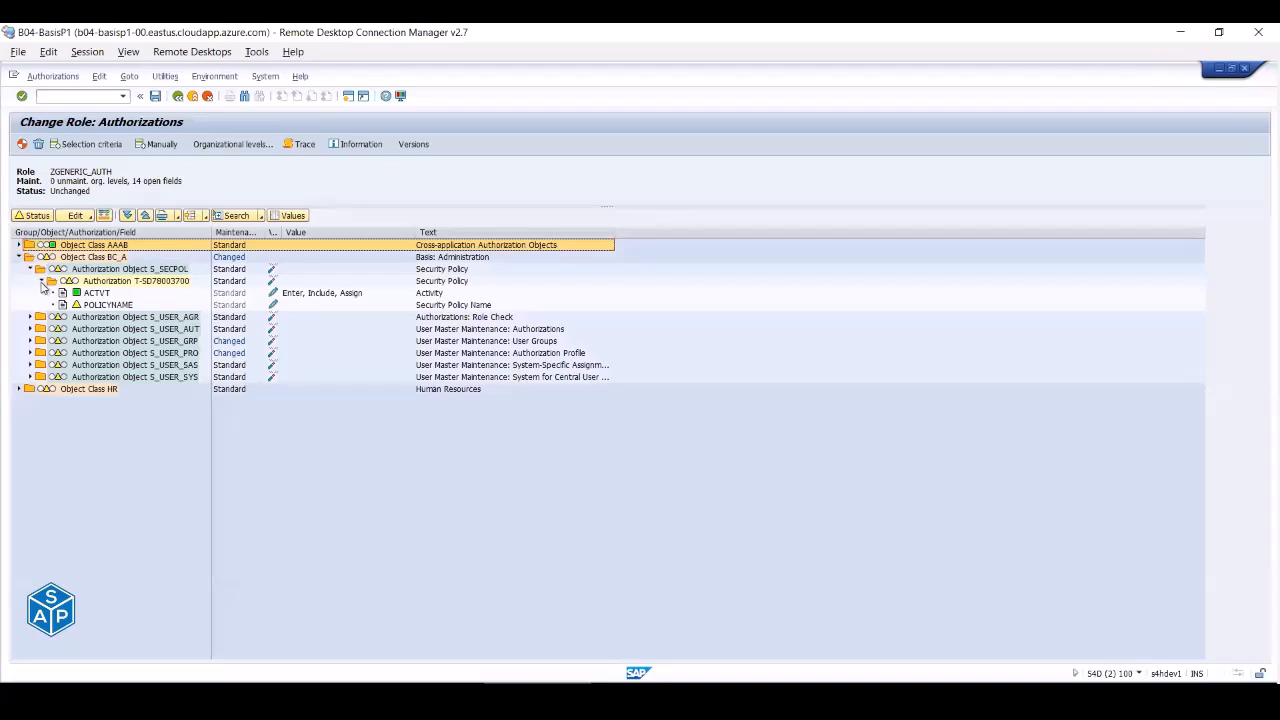
pyautogui.click(31, 317)
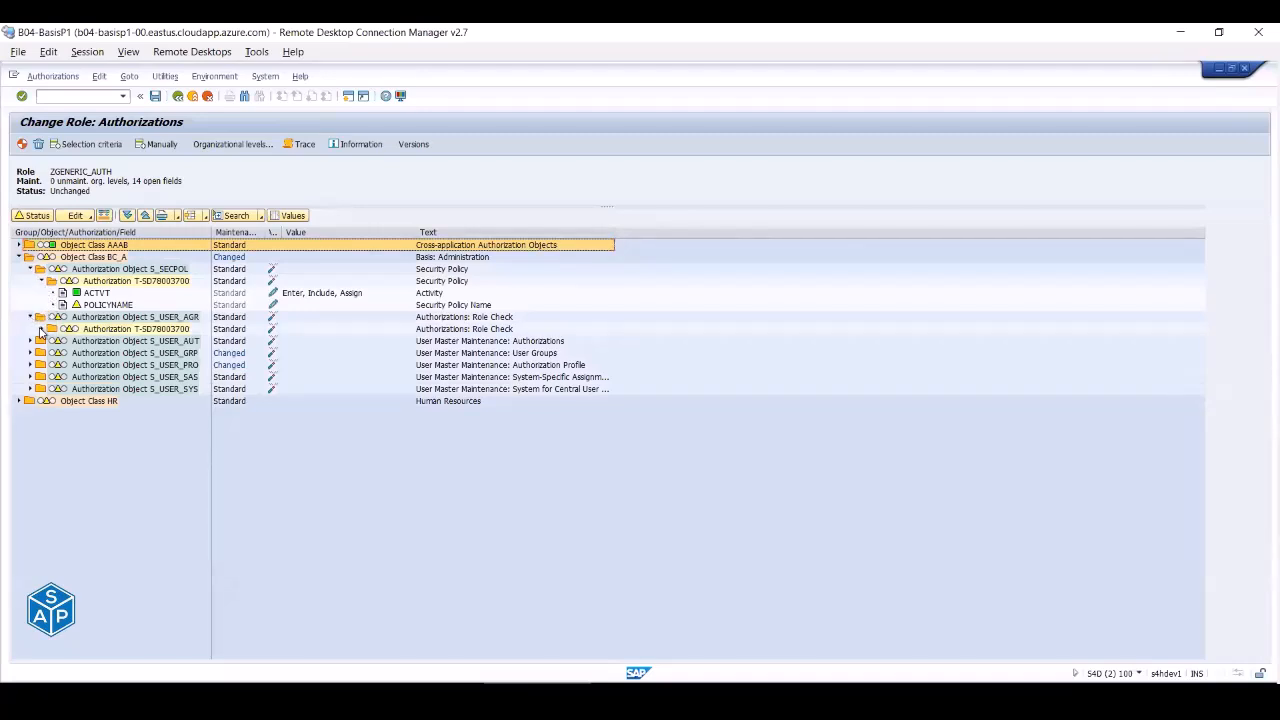
pyautogui.click(41, 329)
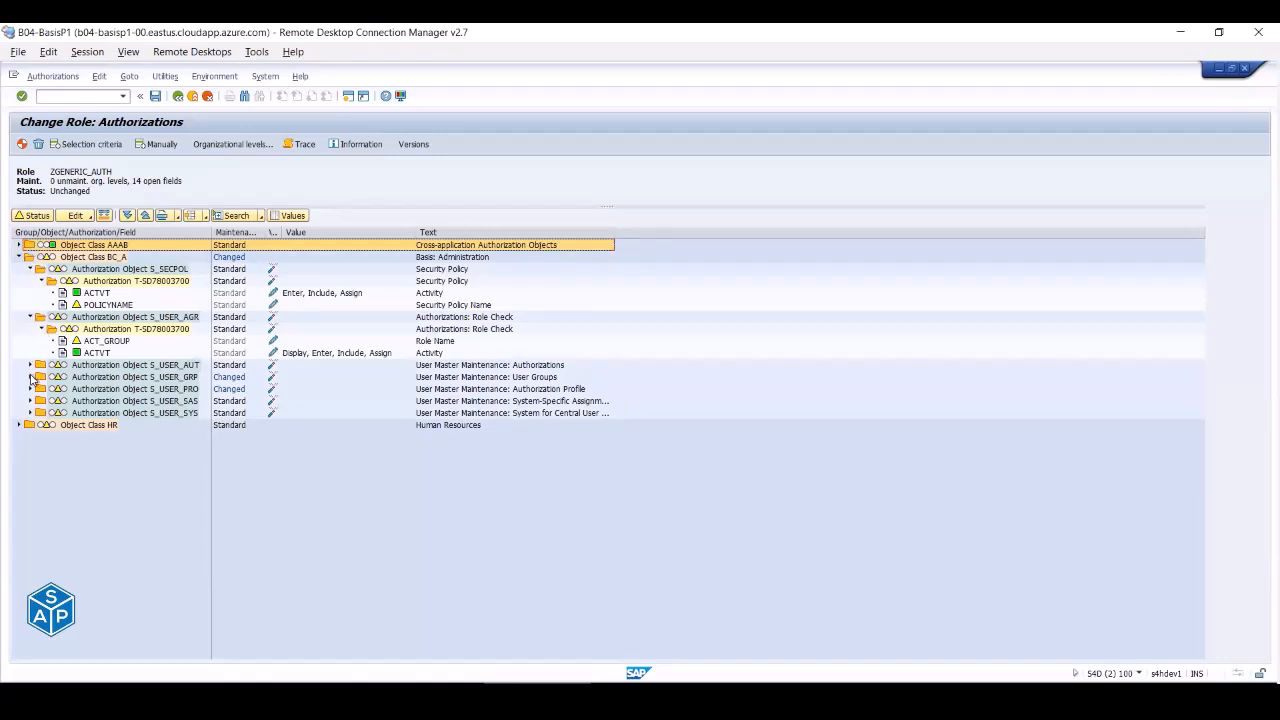
pyautogui.click(31, 365)
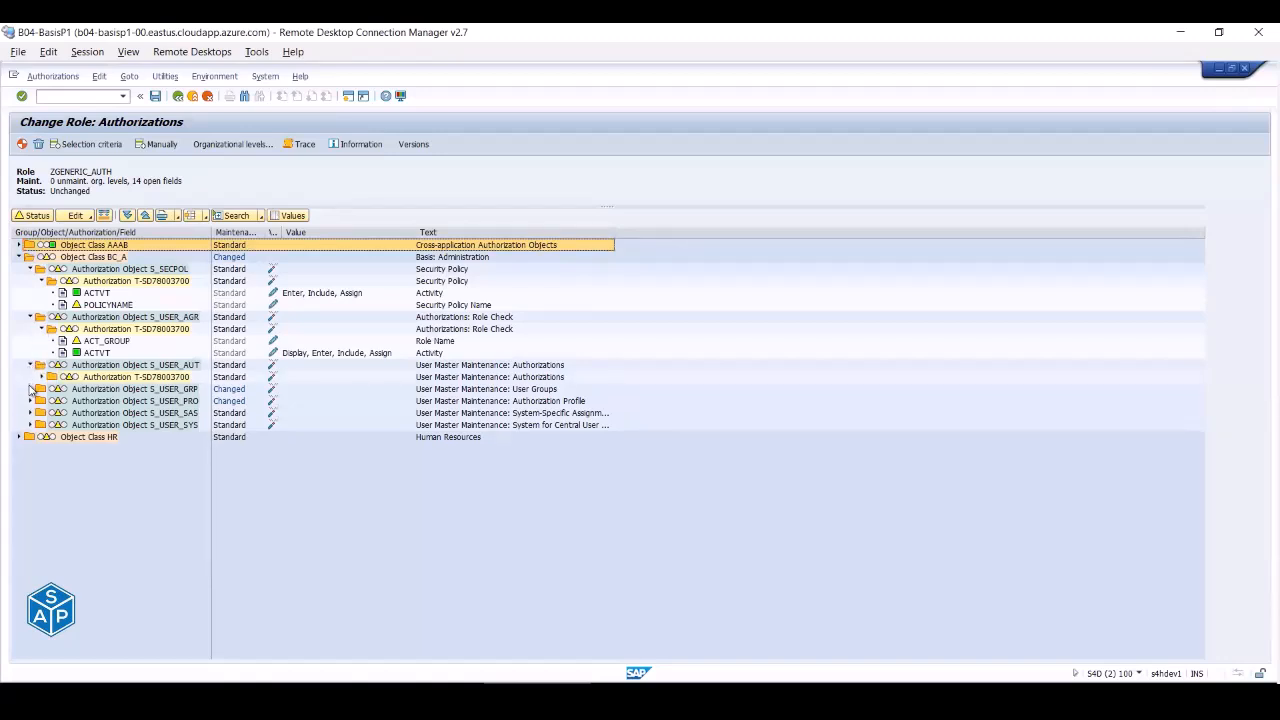
pyautogui.click(41, 377)
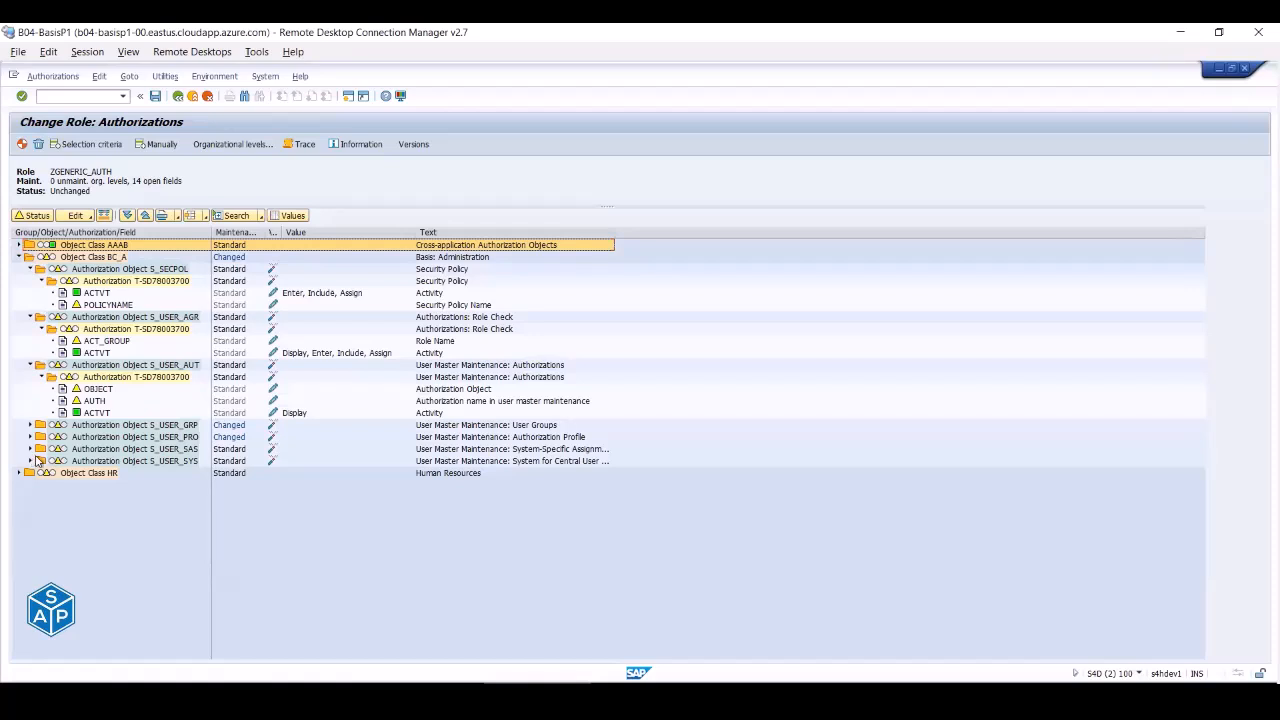
# - Widen the Text column and expand S_USER_SAS plus HR object PLOG's authorization fields
pyautogui.doubleClick(612, 228)
pyautogui.click(31, 449)
pyautogui.click(41, 461)
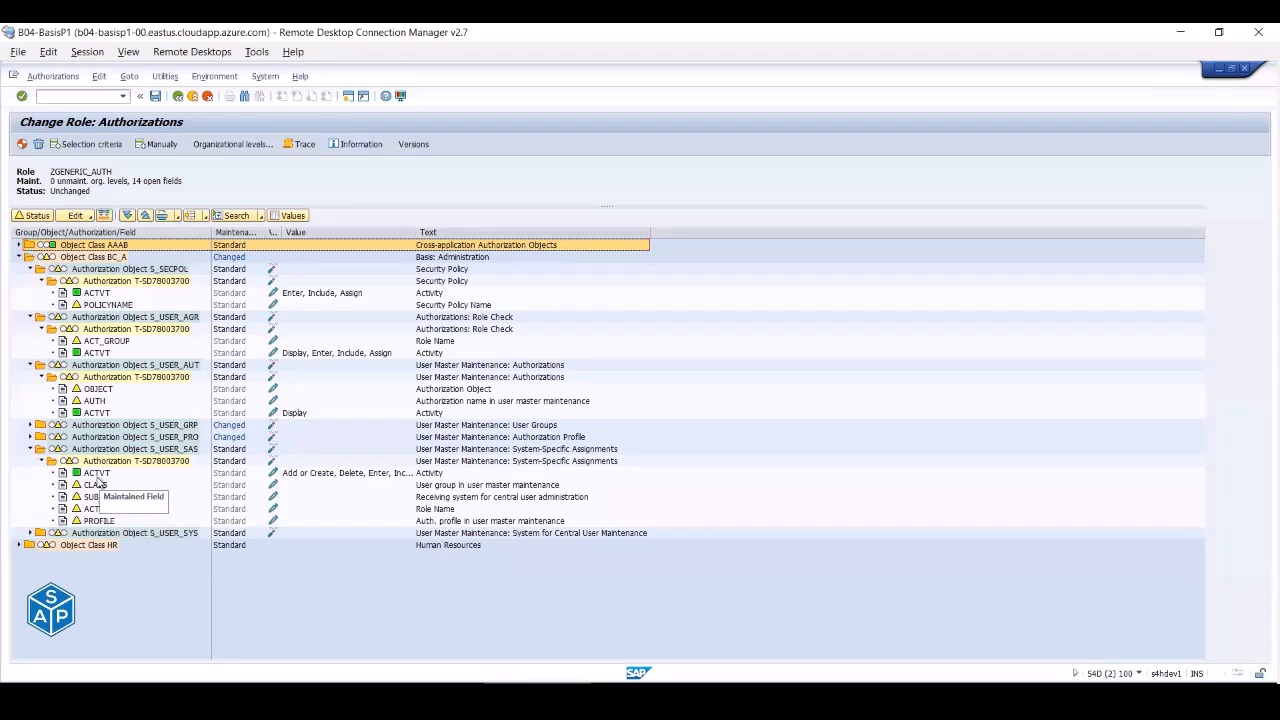
pyautogui.click(19, 546)
pyautogui.click(31, 557)
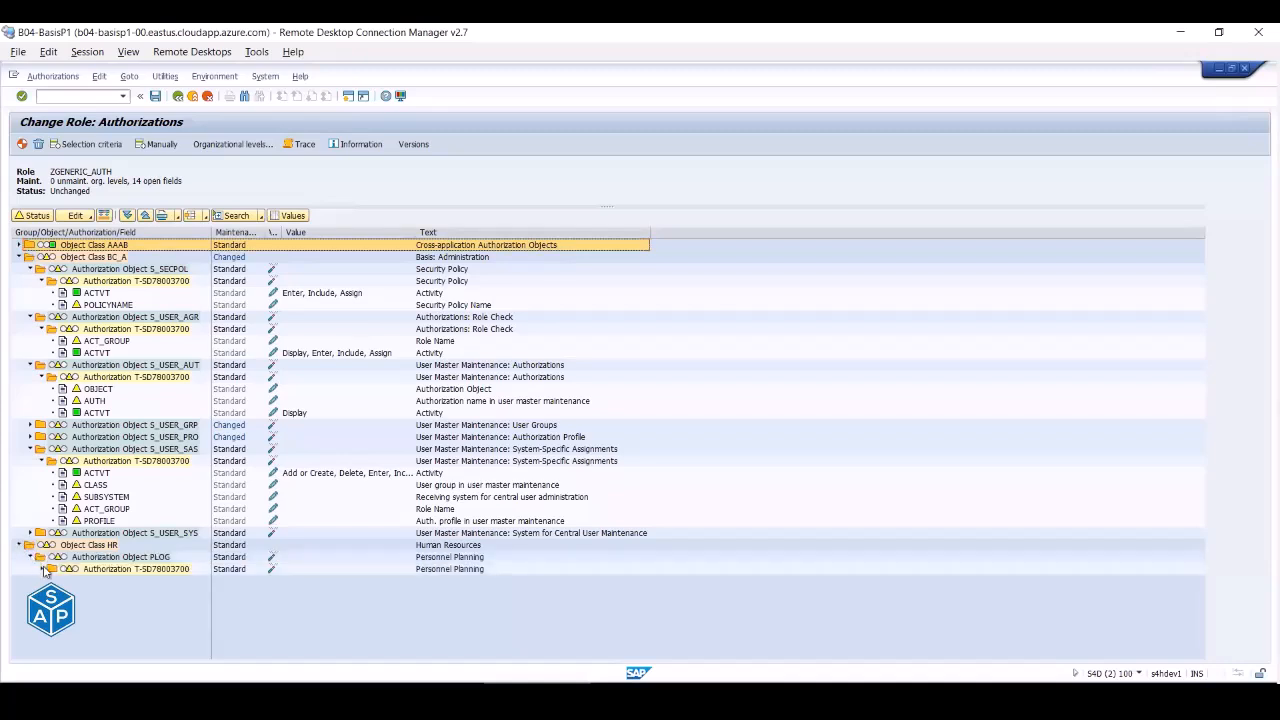
pyautogui.click(42, 569)
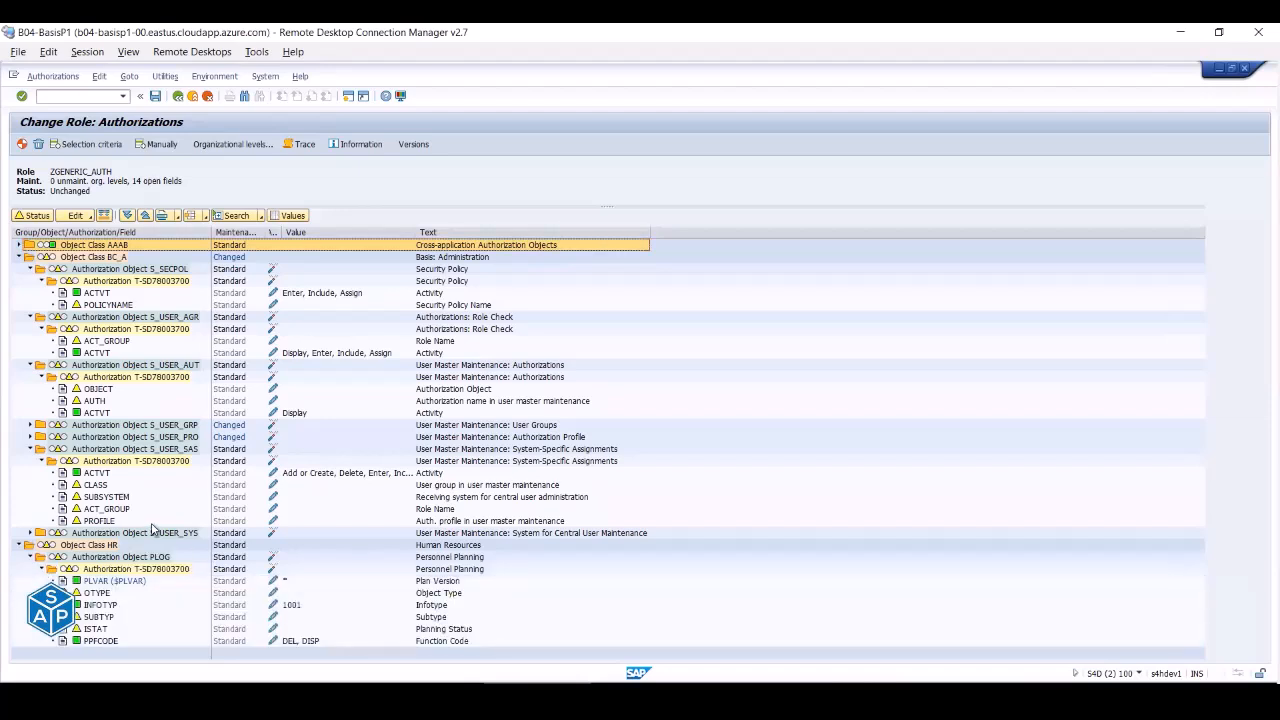
# - List and browse all possible infotype values for PLOG's INFOTYP field
pyautogui.click(274, 608)
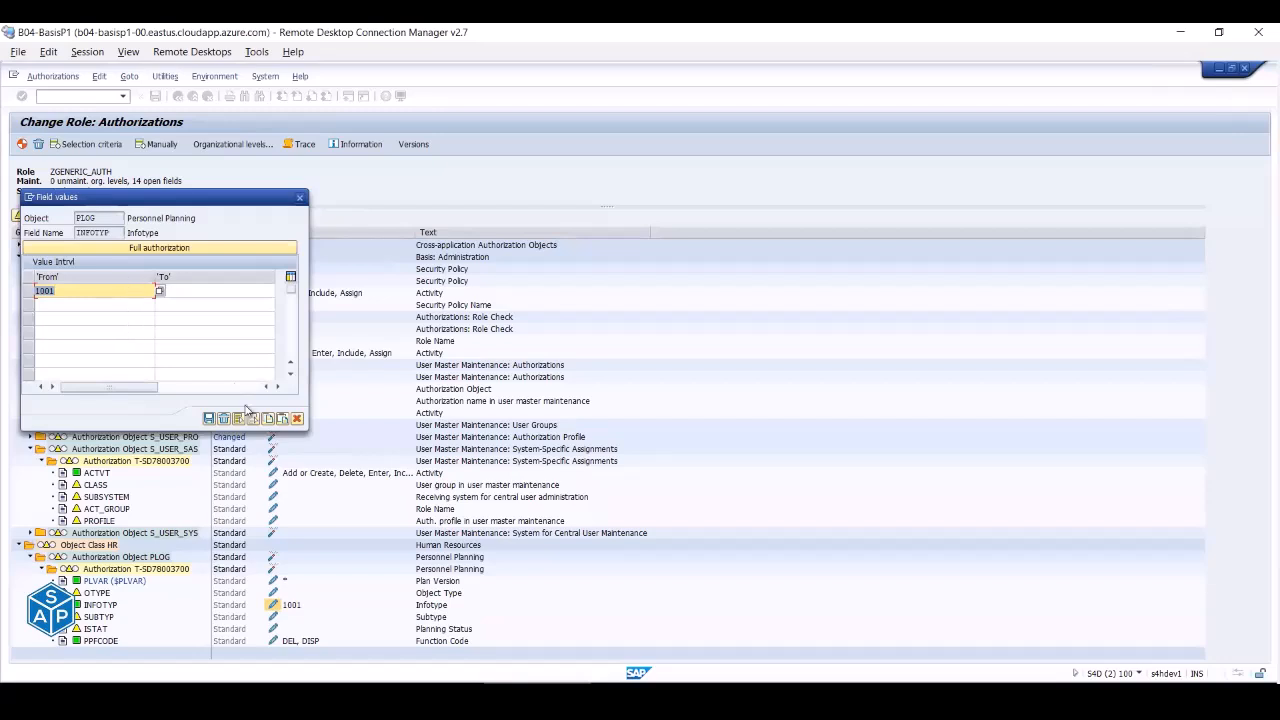
pyautogui.click(160, 291)
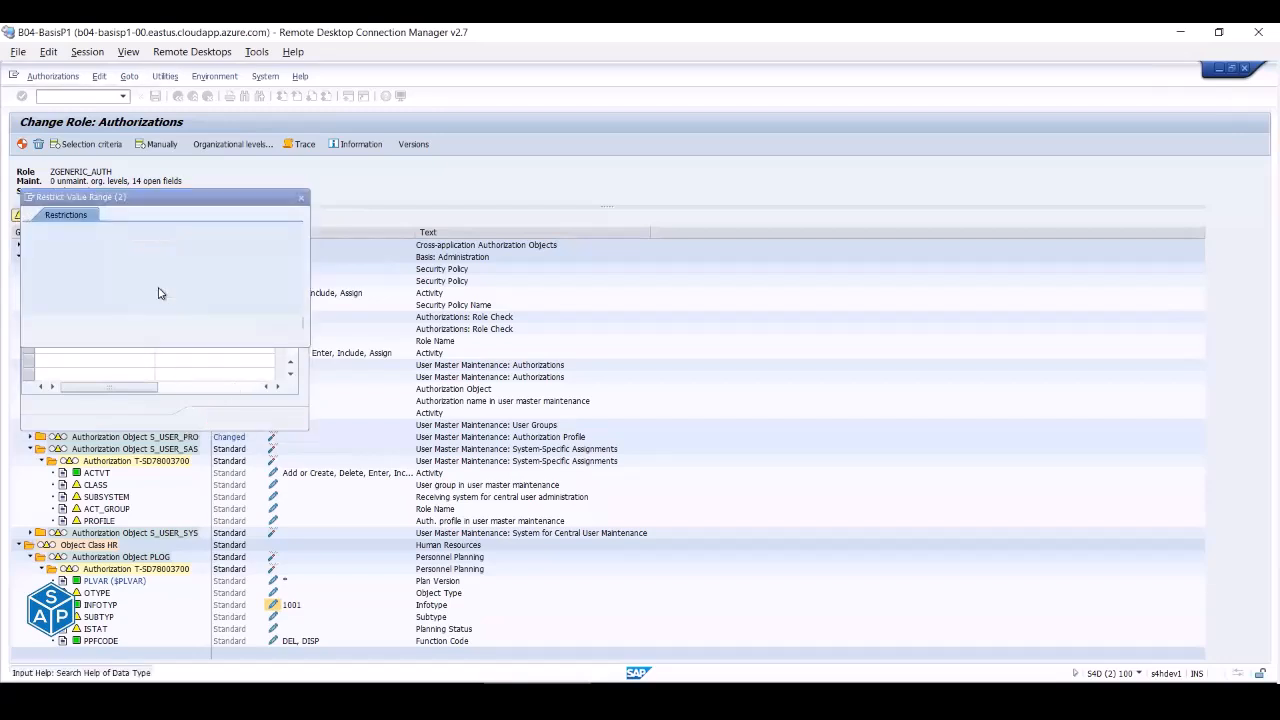
pyautogui.click(255, 323)
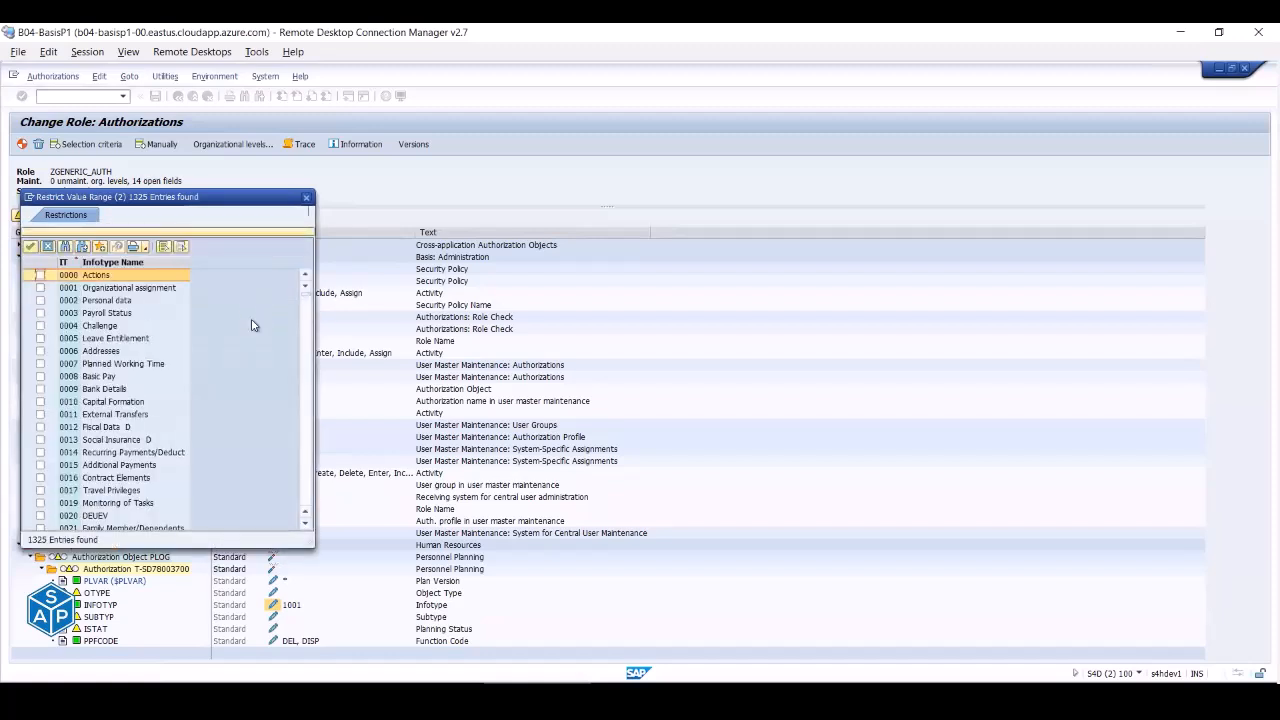
pyautogui.scroll(-15, 249, 329)
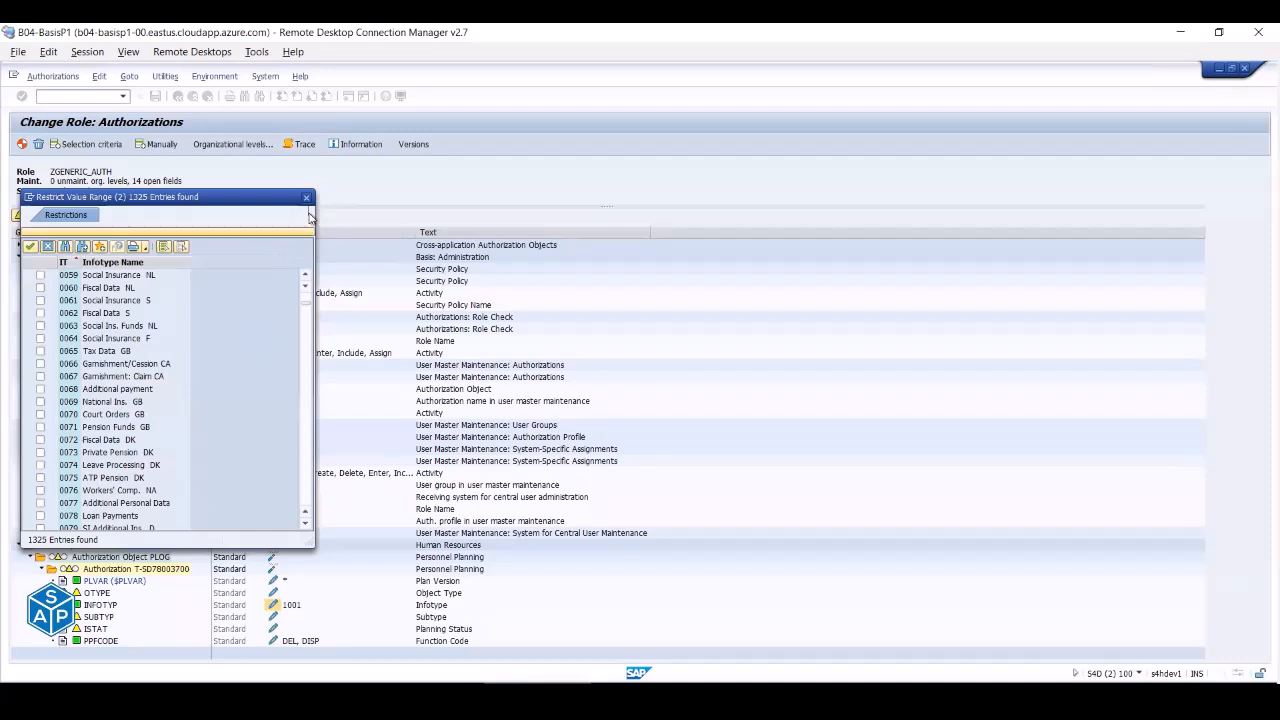
pyautogui.scroll(-6, 237, 425)
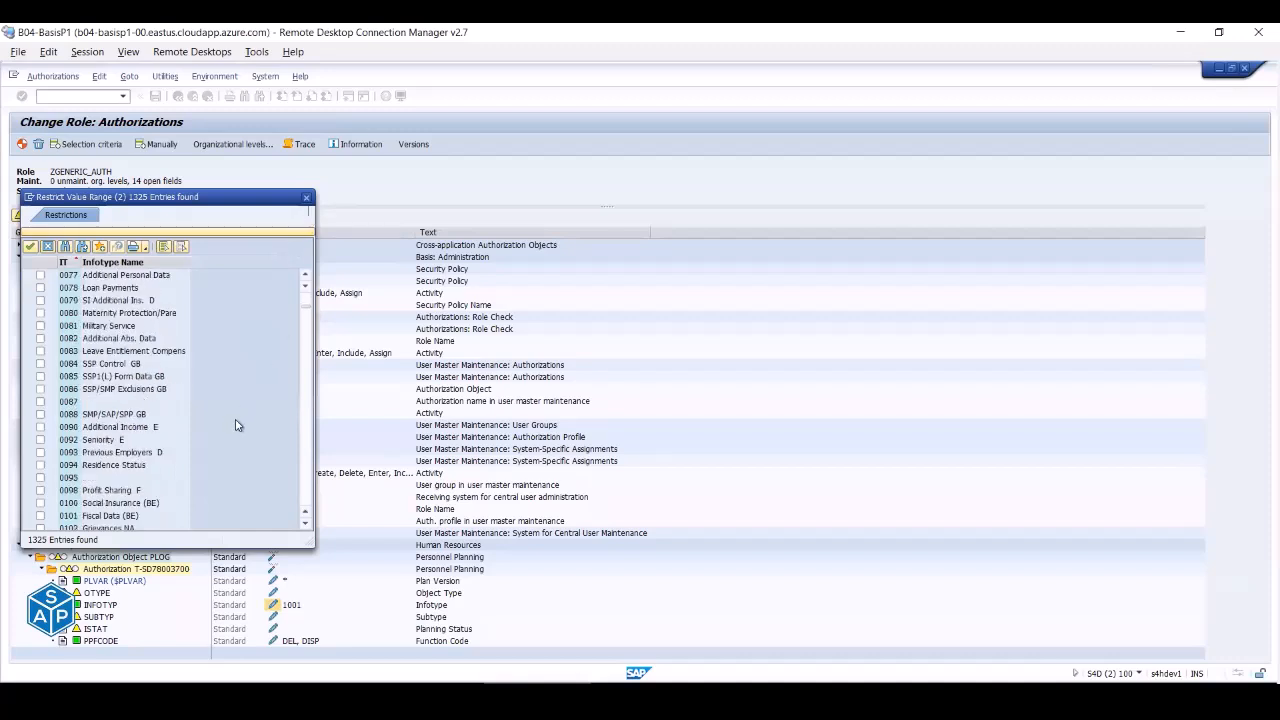
pyautogui.scroll(20, 237, 425)
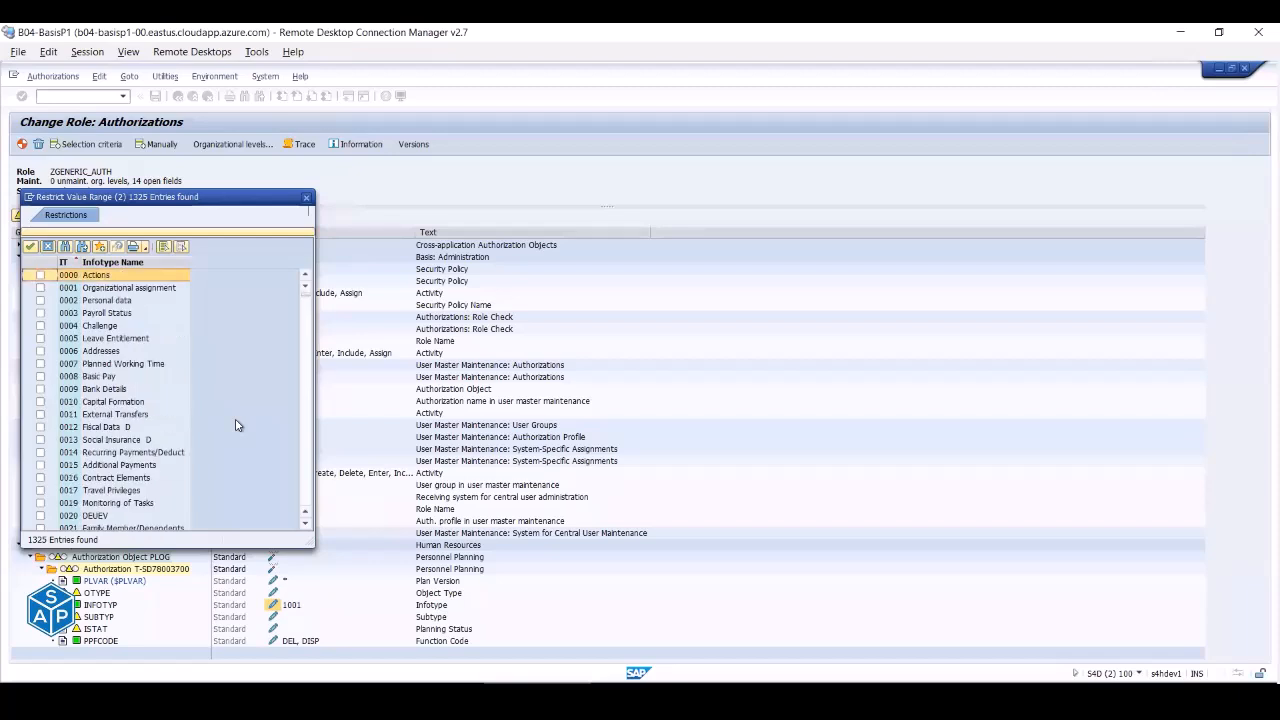
pyautogui.scroll(-8, 237, 425)
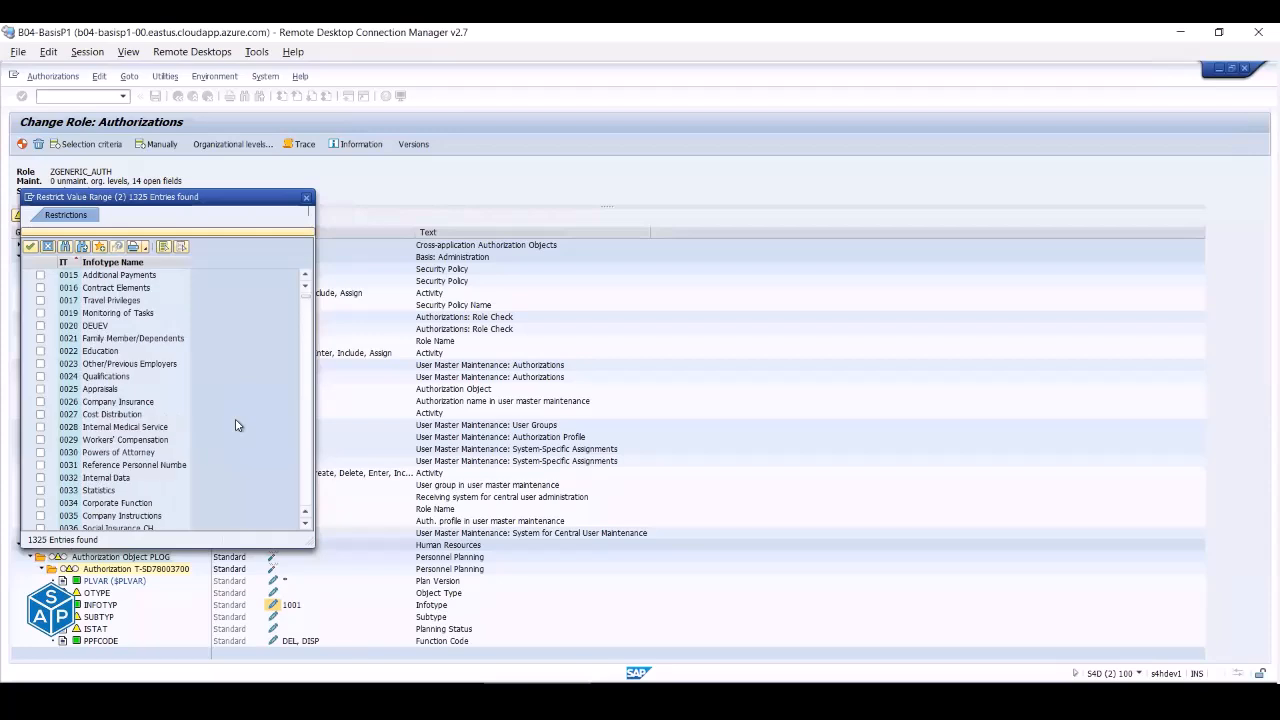
pyautogui.scroll(-13, 237, 425)
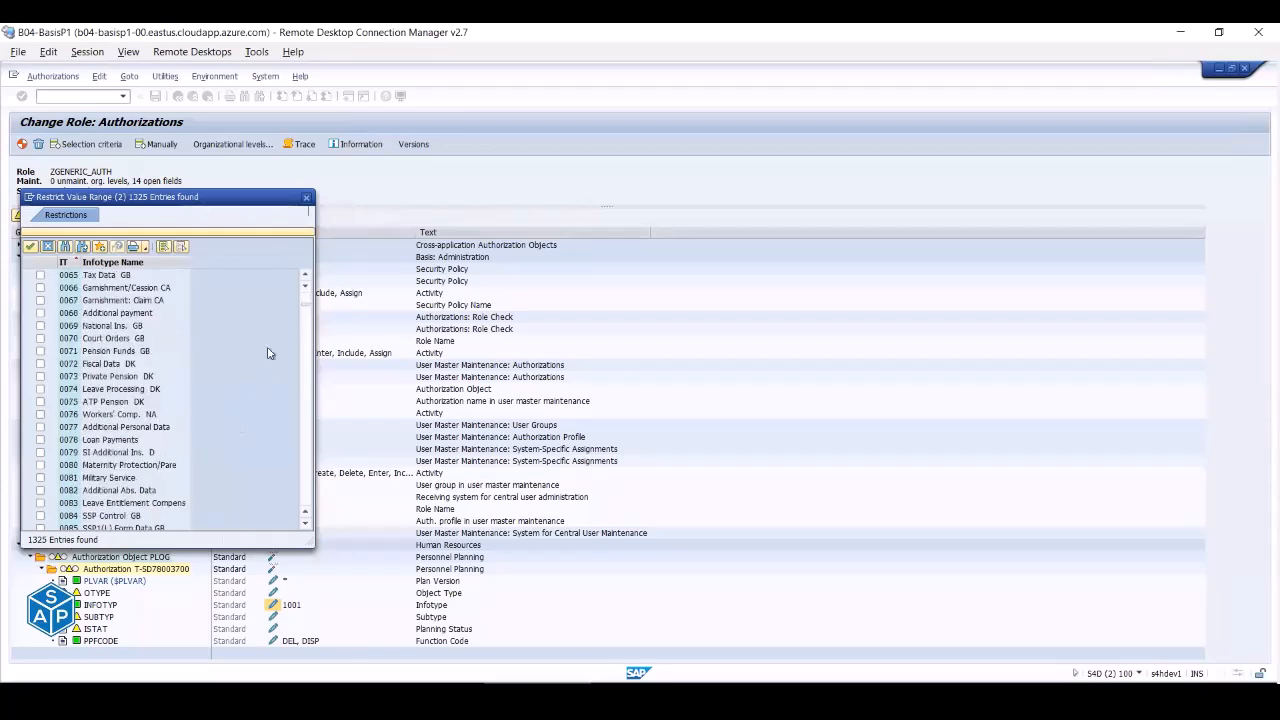
# - Close the infotype lookup and field values without changes and return to the role
pyautogui.click(306, 197)
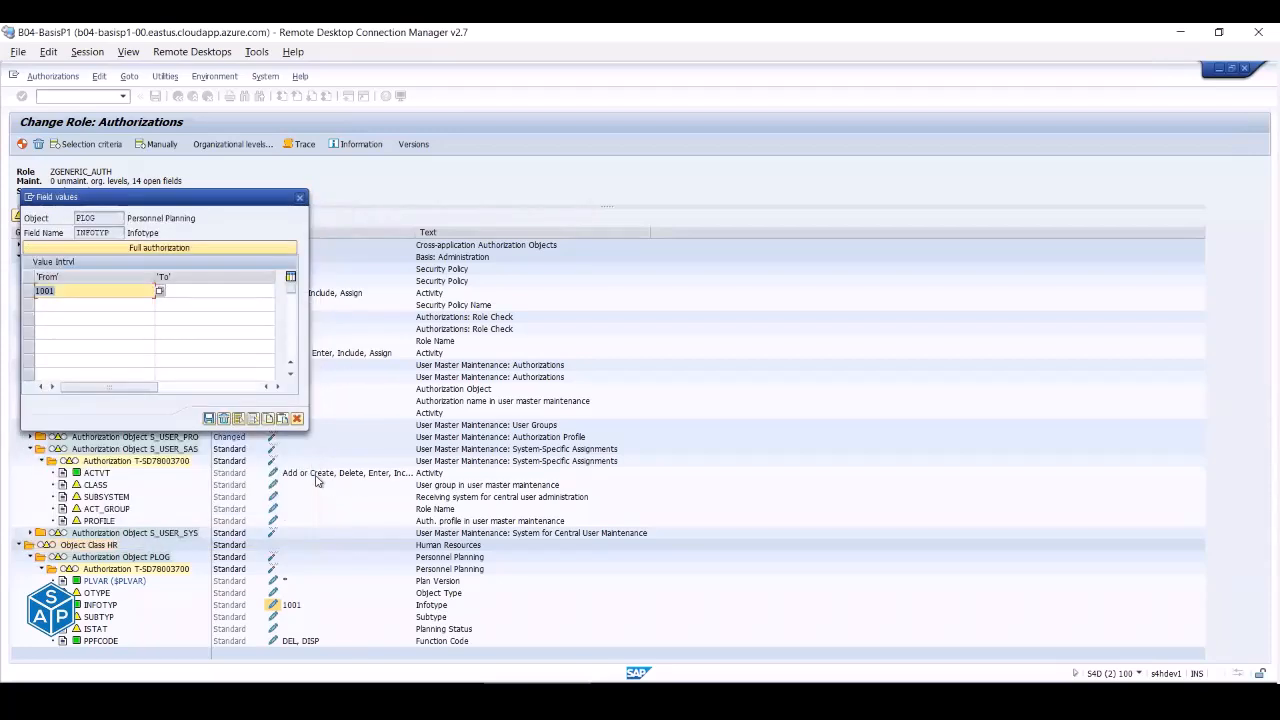
pyautogui.click(296, 422)
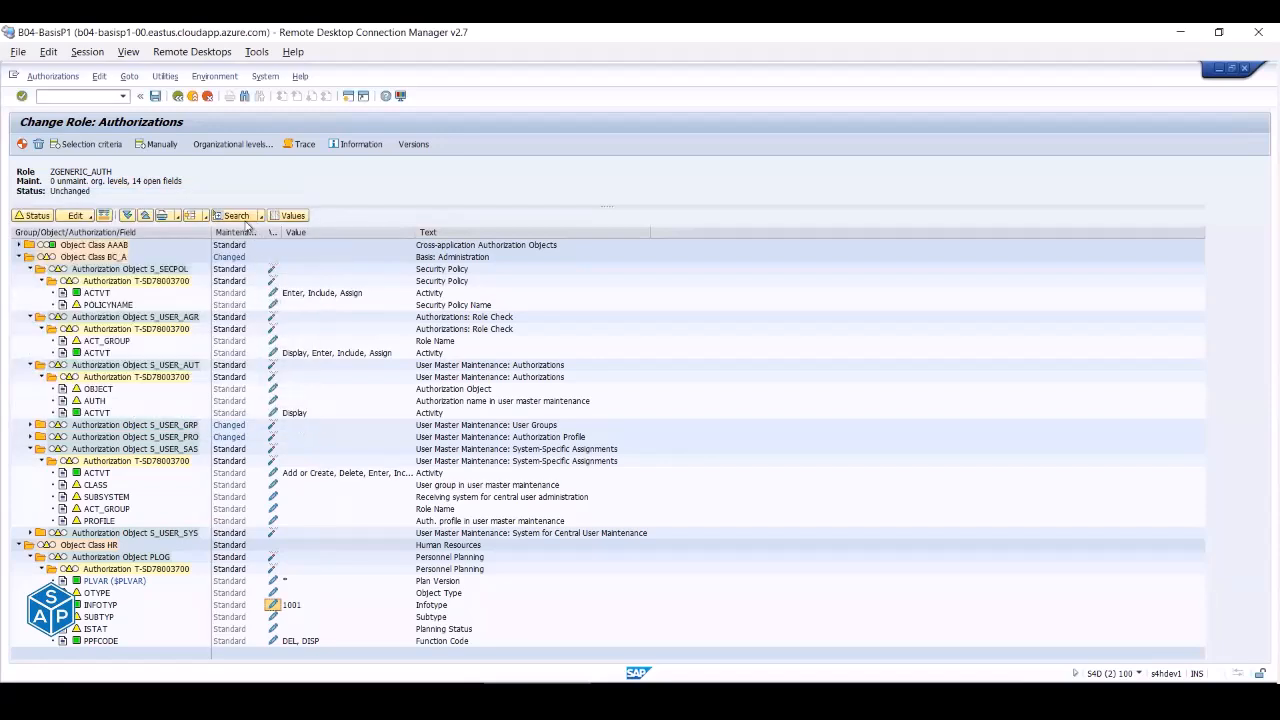
pyautogui.click(180, 96)
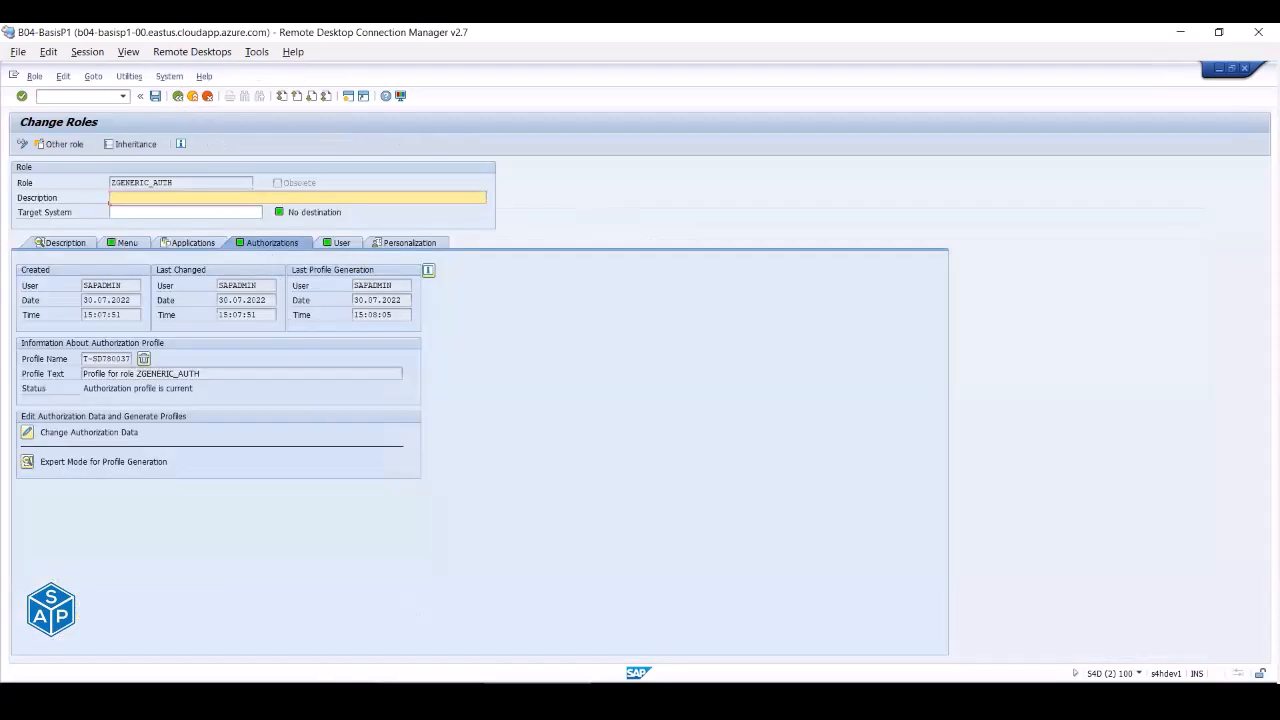
# - Switch to the SU01 session and confirm via system info it is logged on as BASIS_SUP
pyautogui.click(430, 694)
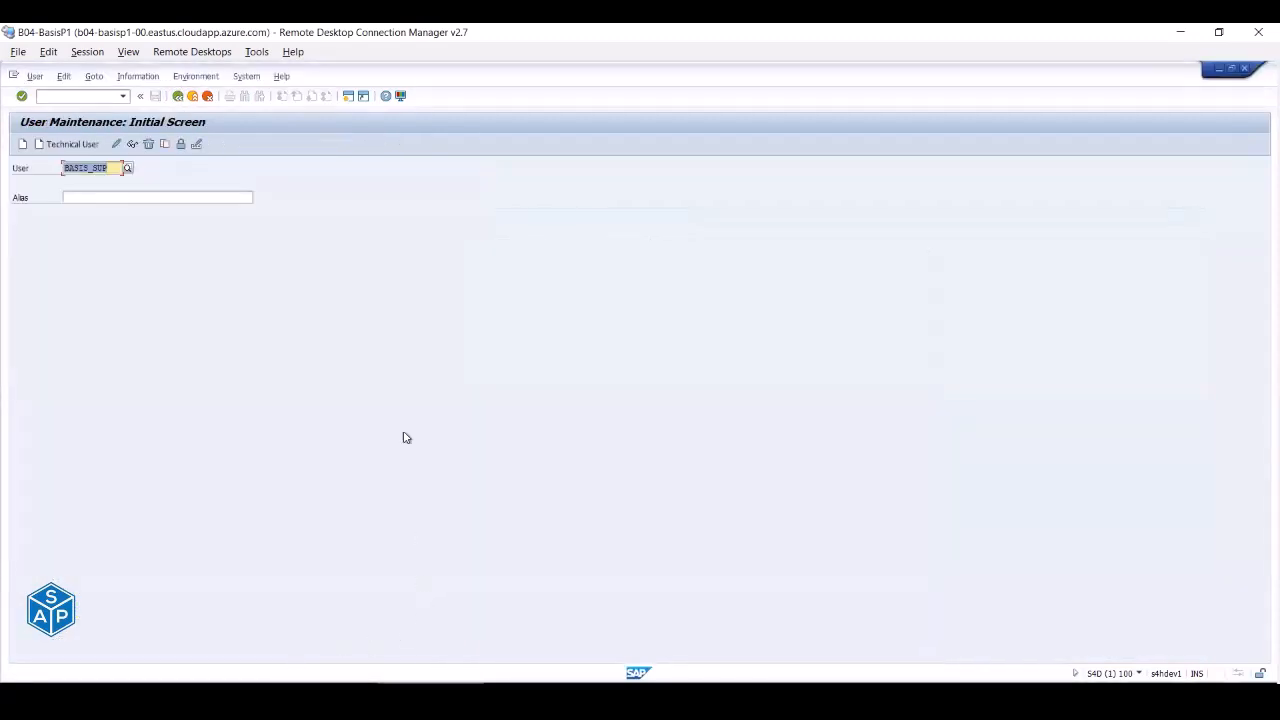
pyautogui.click(131, 147)
pyautogui.click(1138, 674)
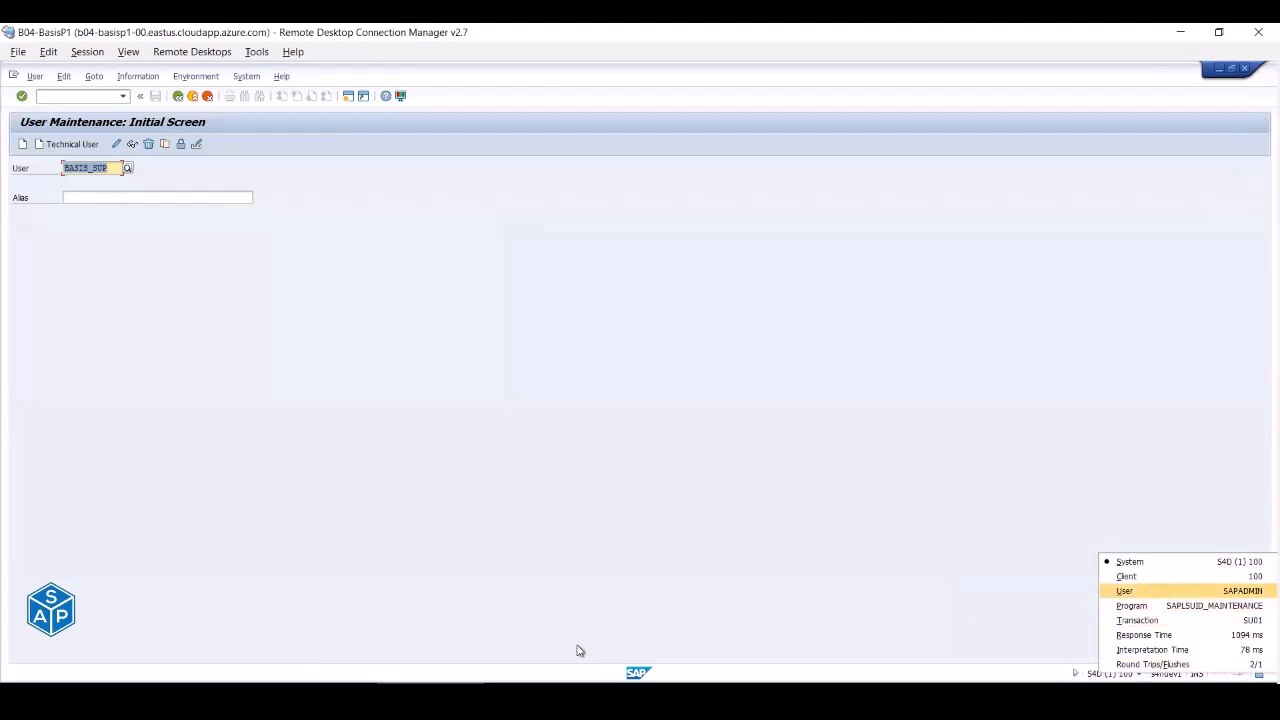
pyautogui.click(644, 690)
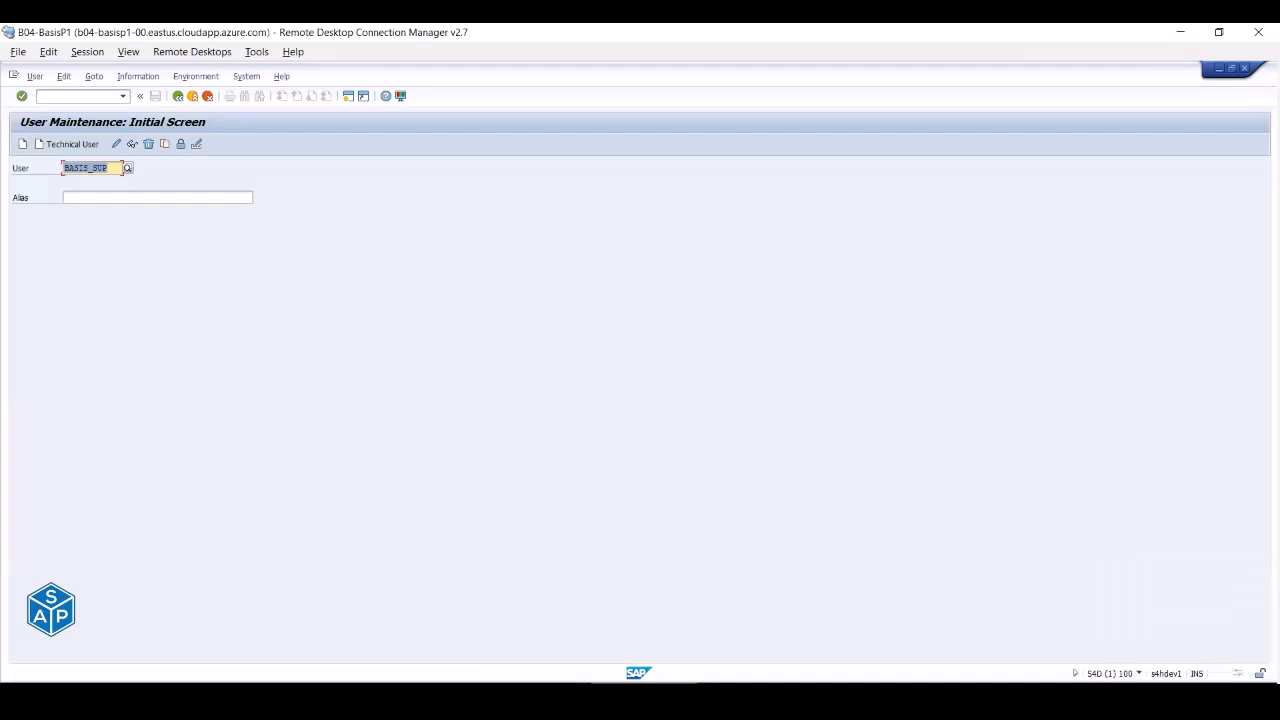
pyautogui.click(1138, 674)
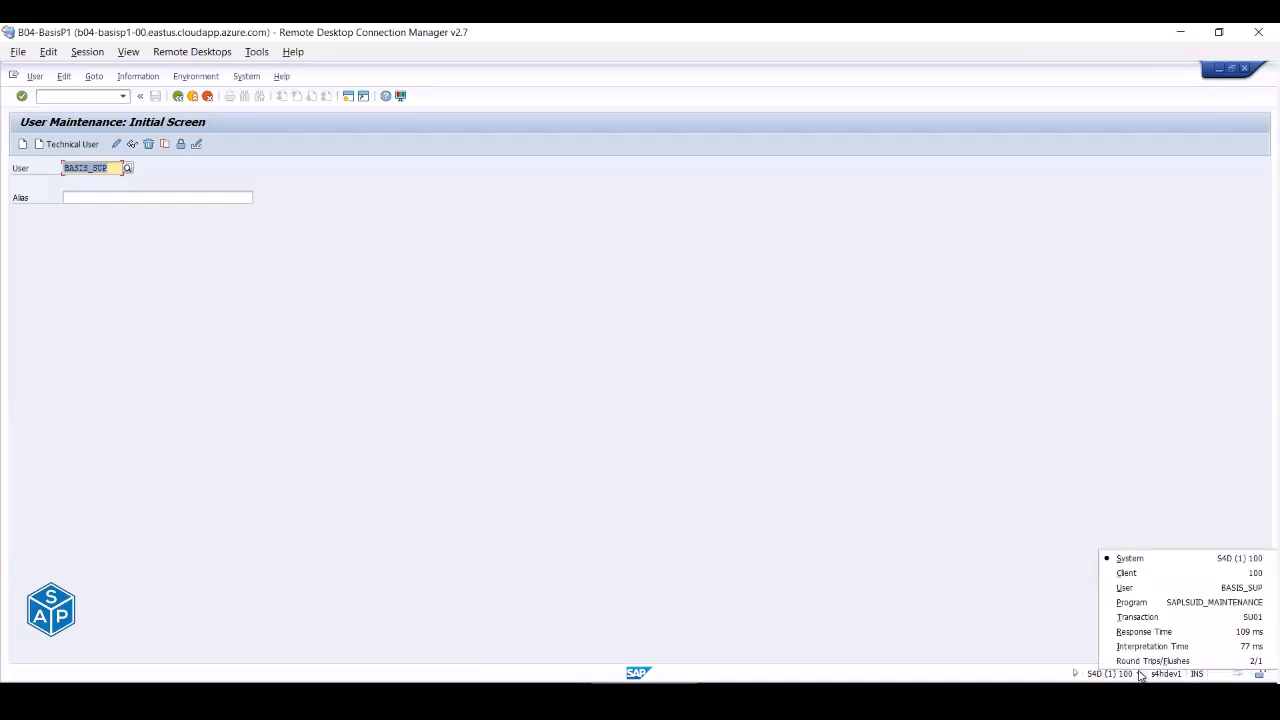
pyautogui.click(121, 168)
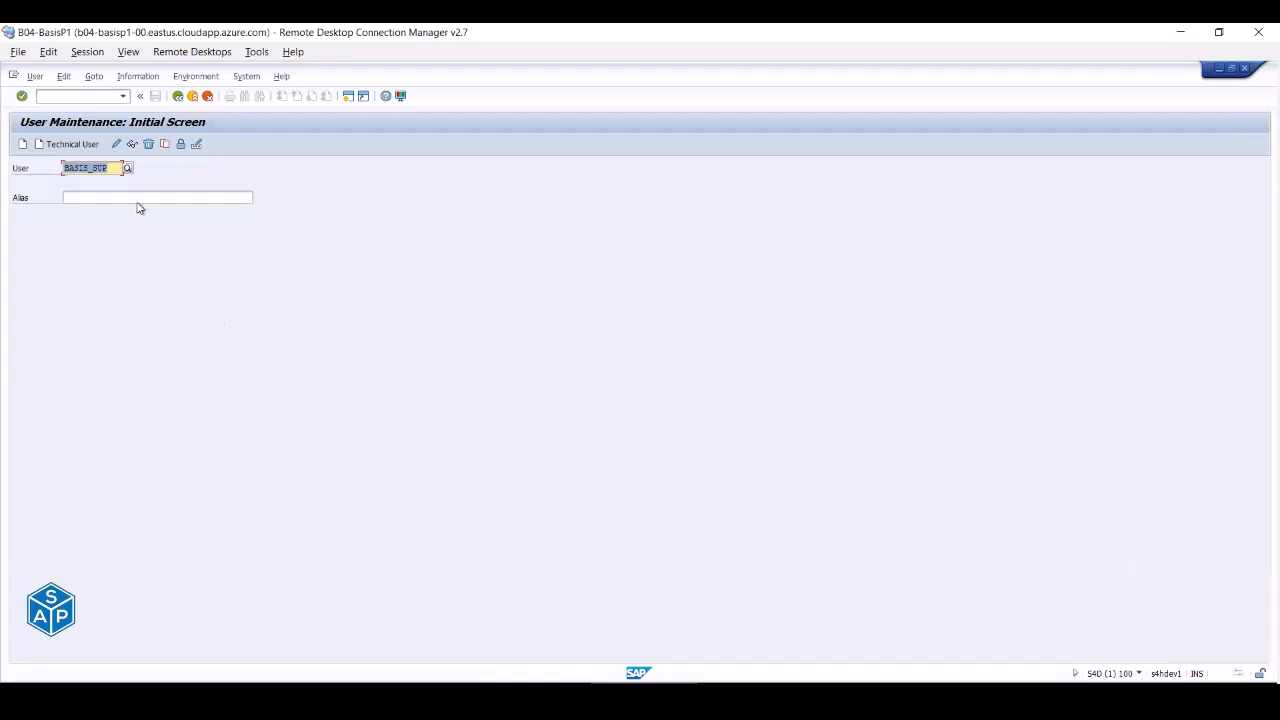
# - Try changing user SAPADMIN, get refused for group SUPER, then list all users with F4
pyautogui.write('sap')
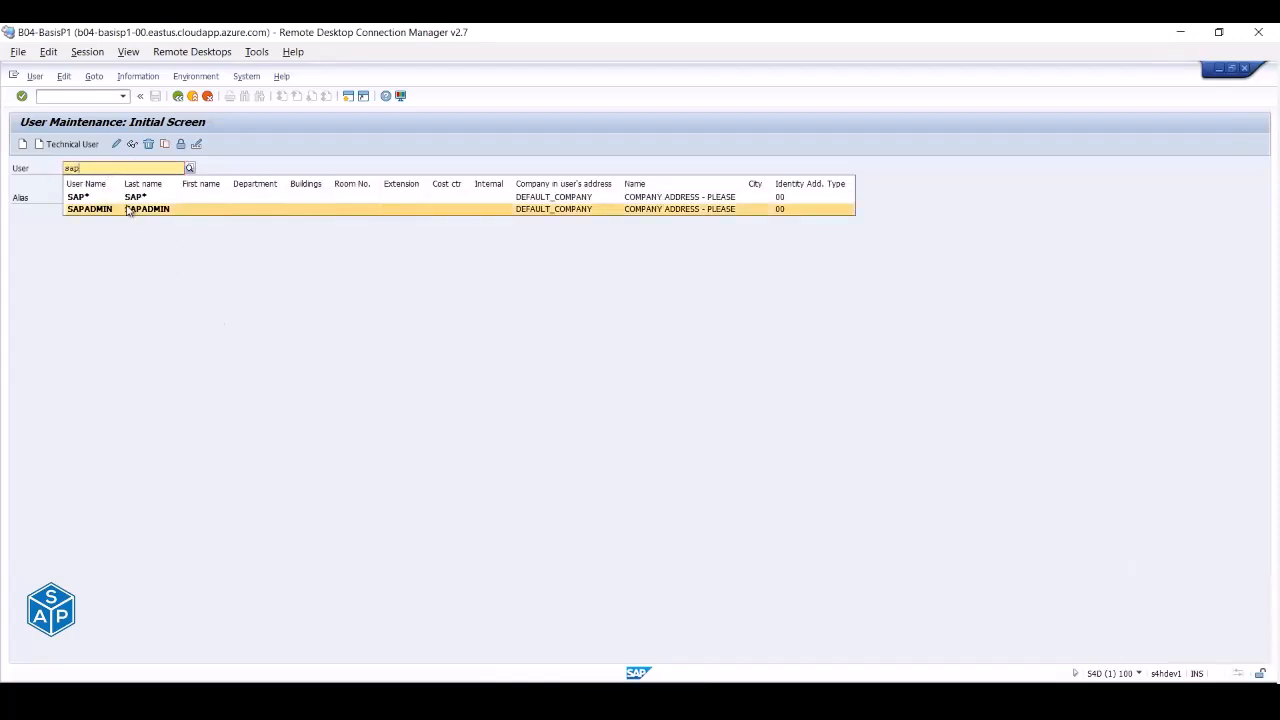
pyautogui.click(128, 209)
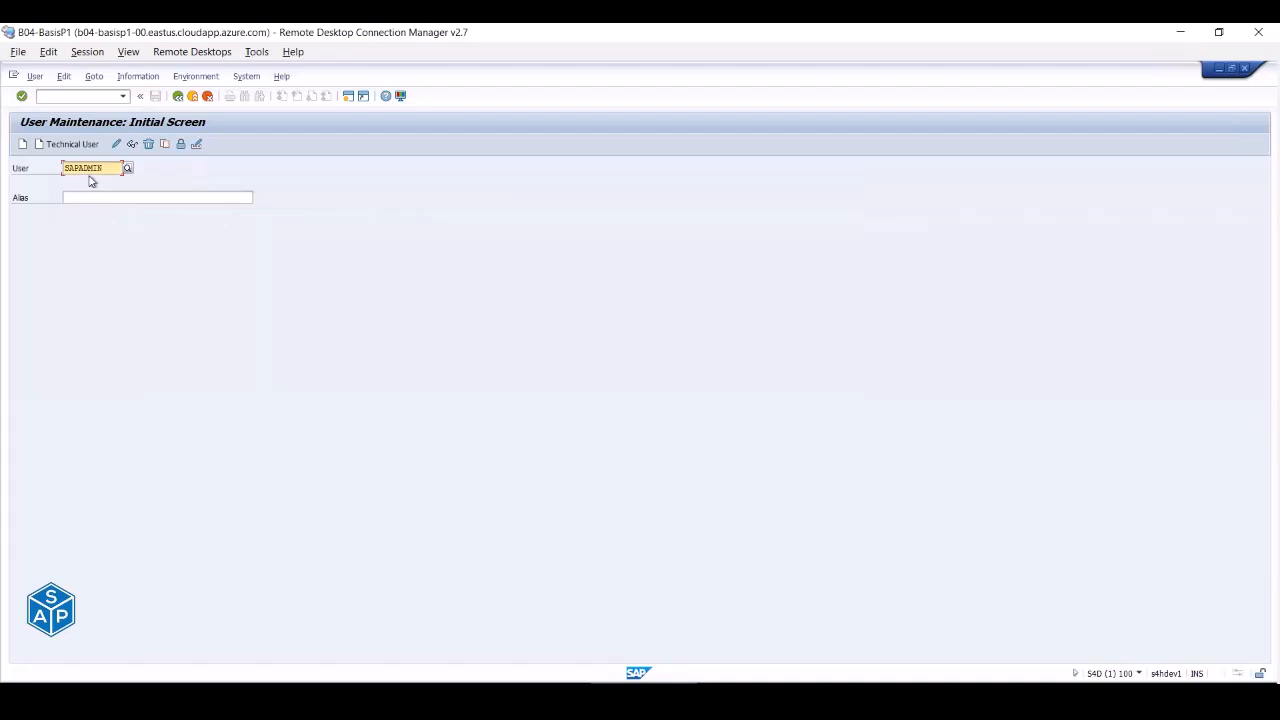
pyautogui.click(117, 144)
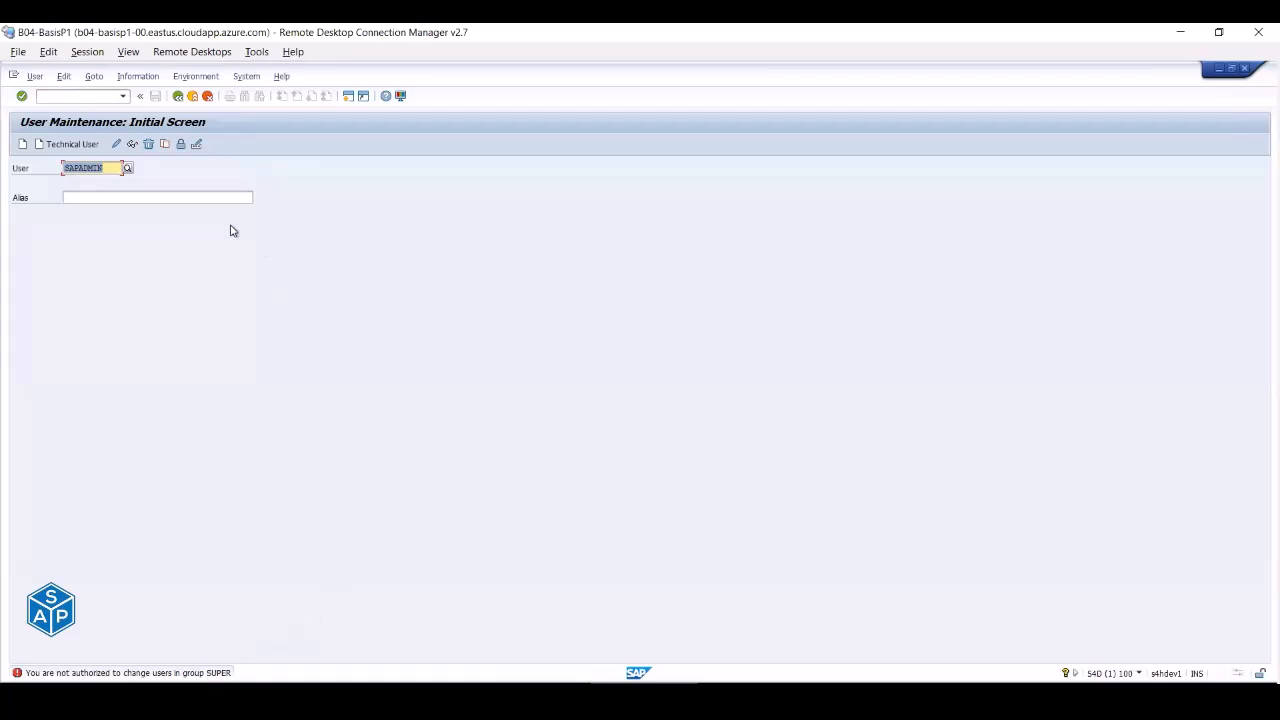
pyautogui.press('BackSpace')
pyautogui.press('F4')
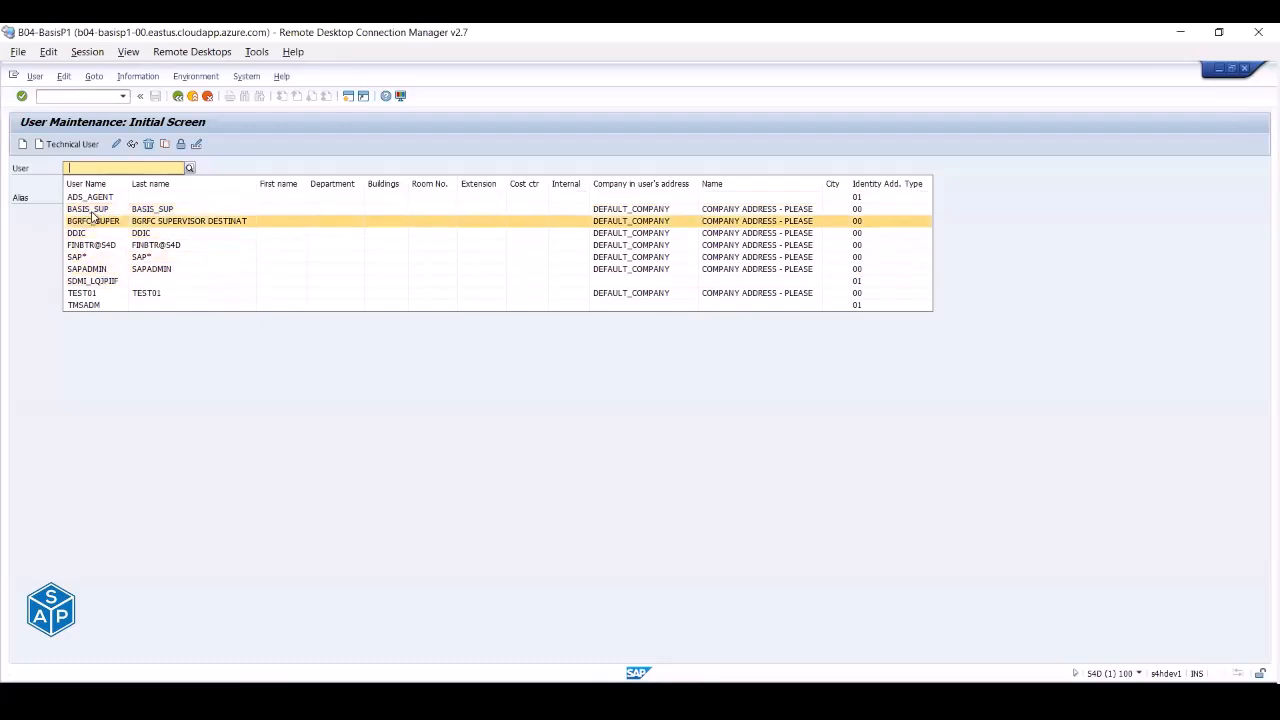
# - Select BASIS_SUP from the user list and attempt its password change twice, being denied
pyautogui.click(91, 210)
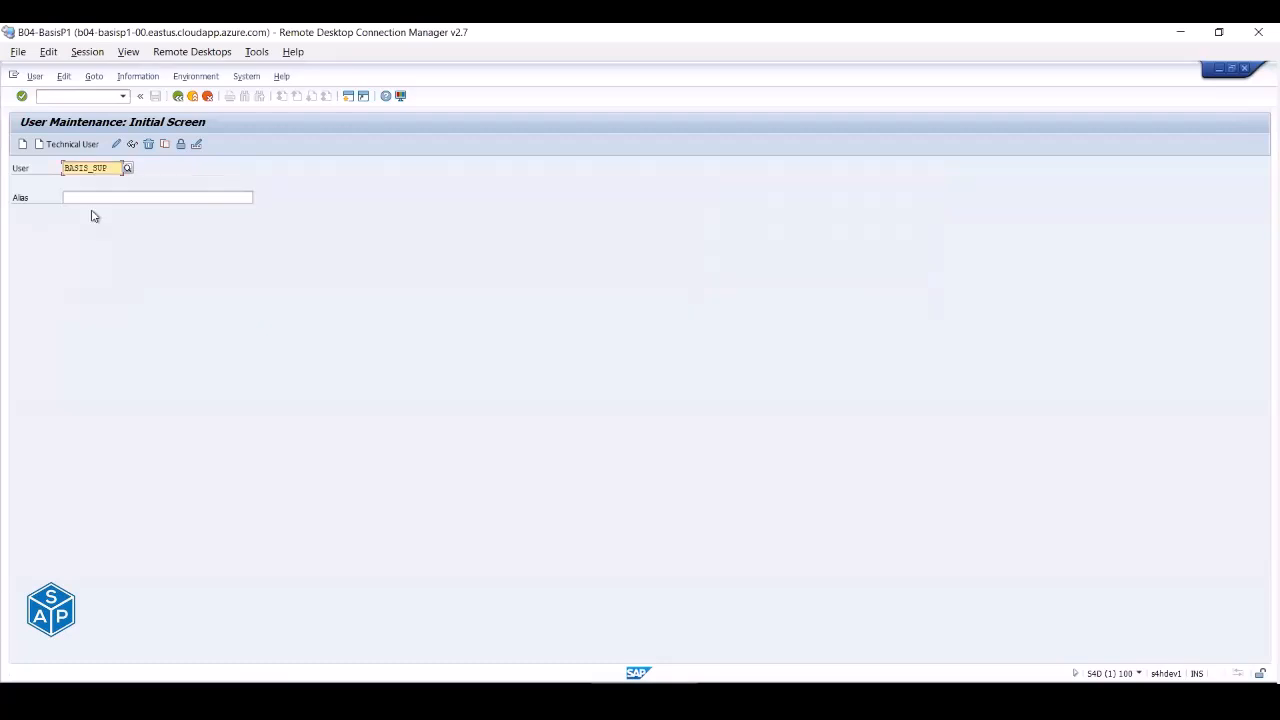
pyautogui.click(197, 145)
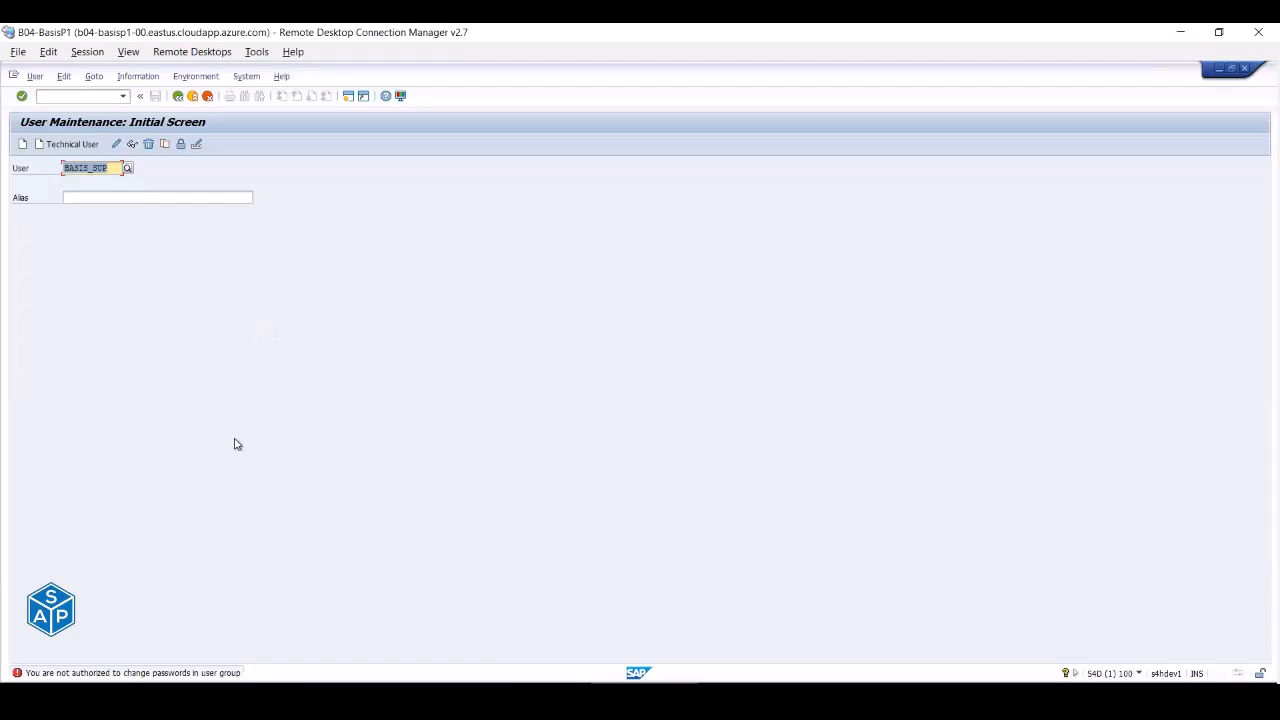
pyautogui.click(200, 147)
# - Run /nsu53, get refused authorization for SU53, and return to the role session
pyautogui.click(86, 96)
pyautogui.write('/nsu53')
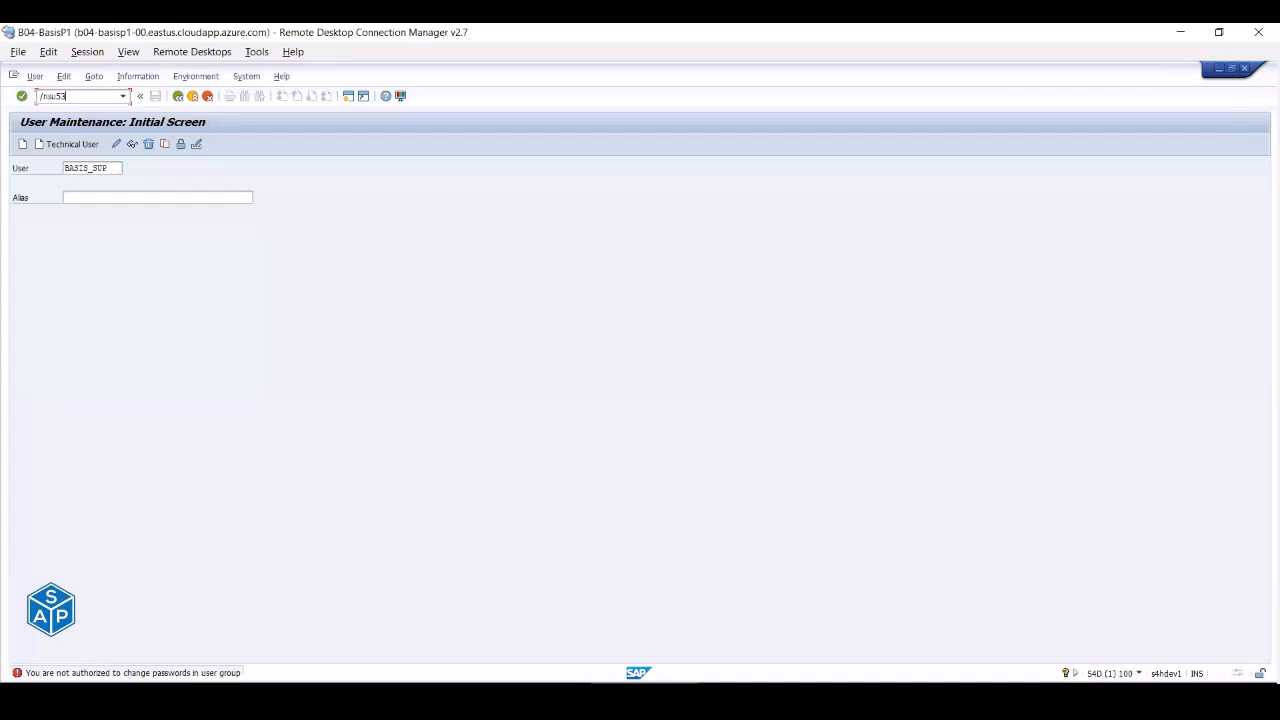
pyautogui.press('Return')
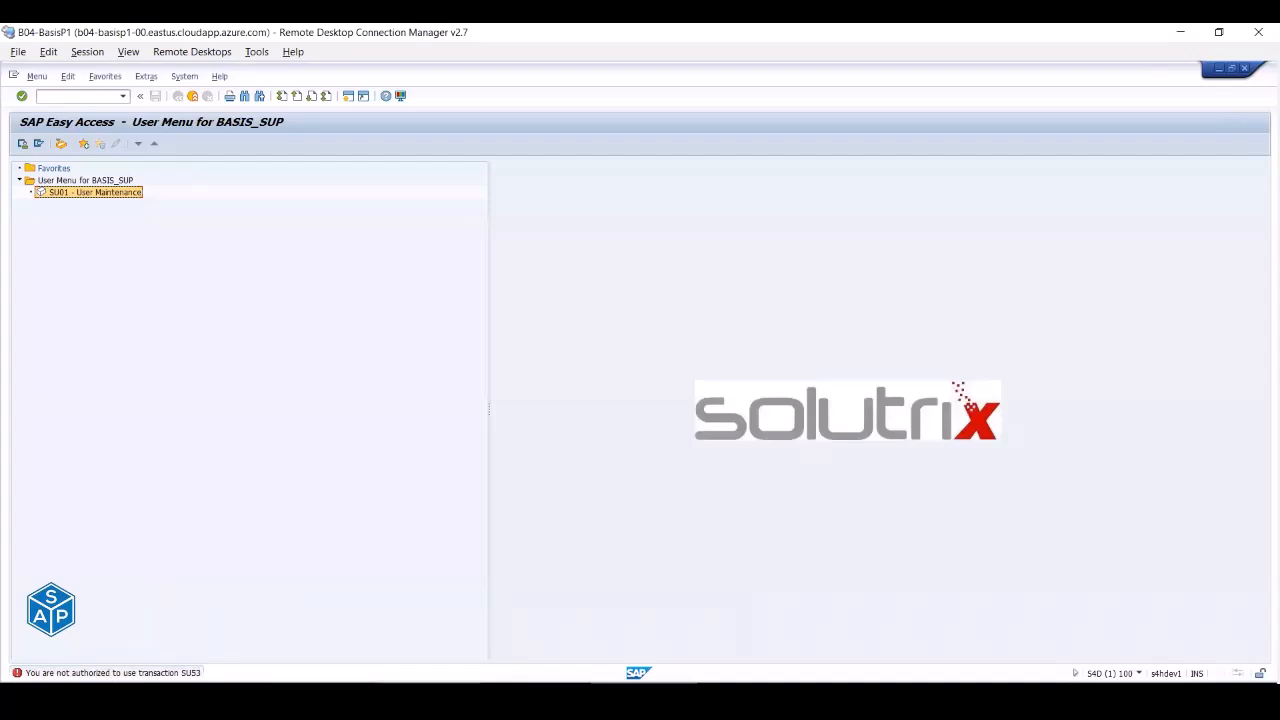
pyautogui.press('Return')
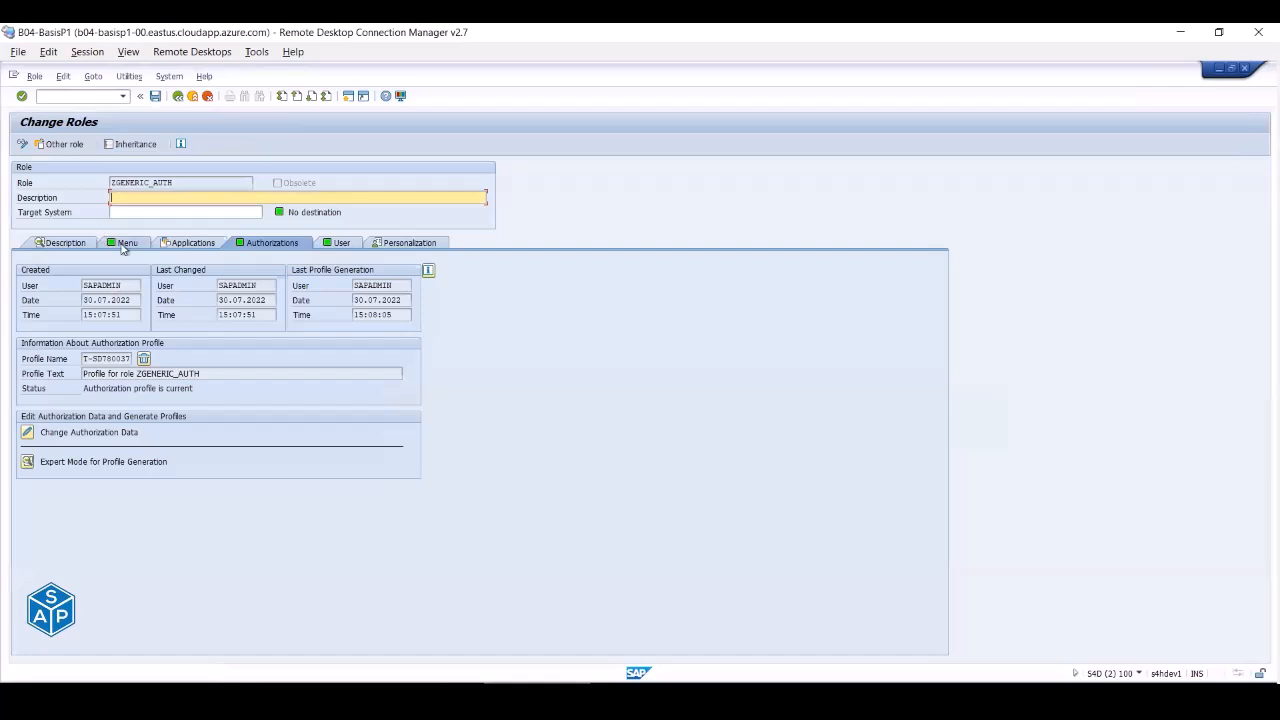
# - Add SU53 (Evaluate Authorization Check) to ZGENERIC_AUTH's menu, save, and view its Authorizations tab
pyautogui.click(124, 243)
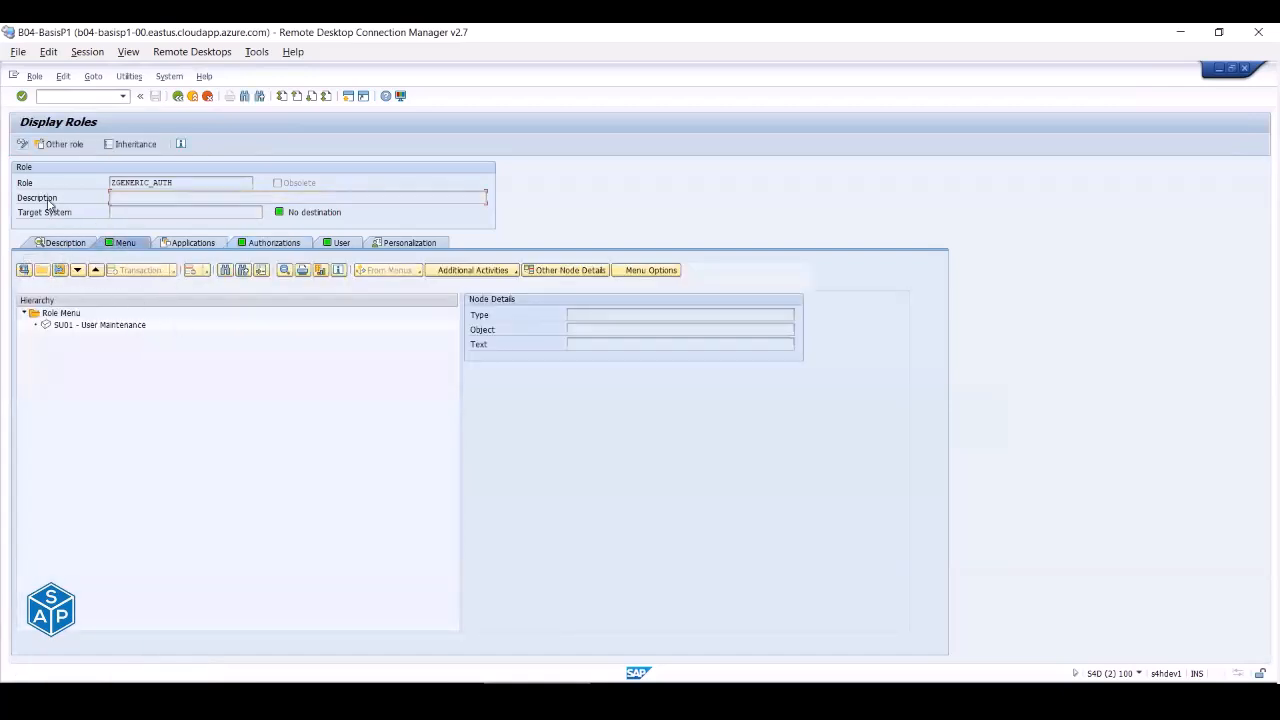
pyautogui.click(23, 145)
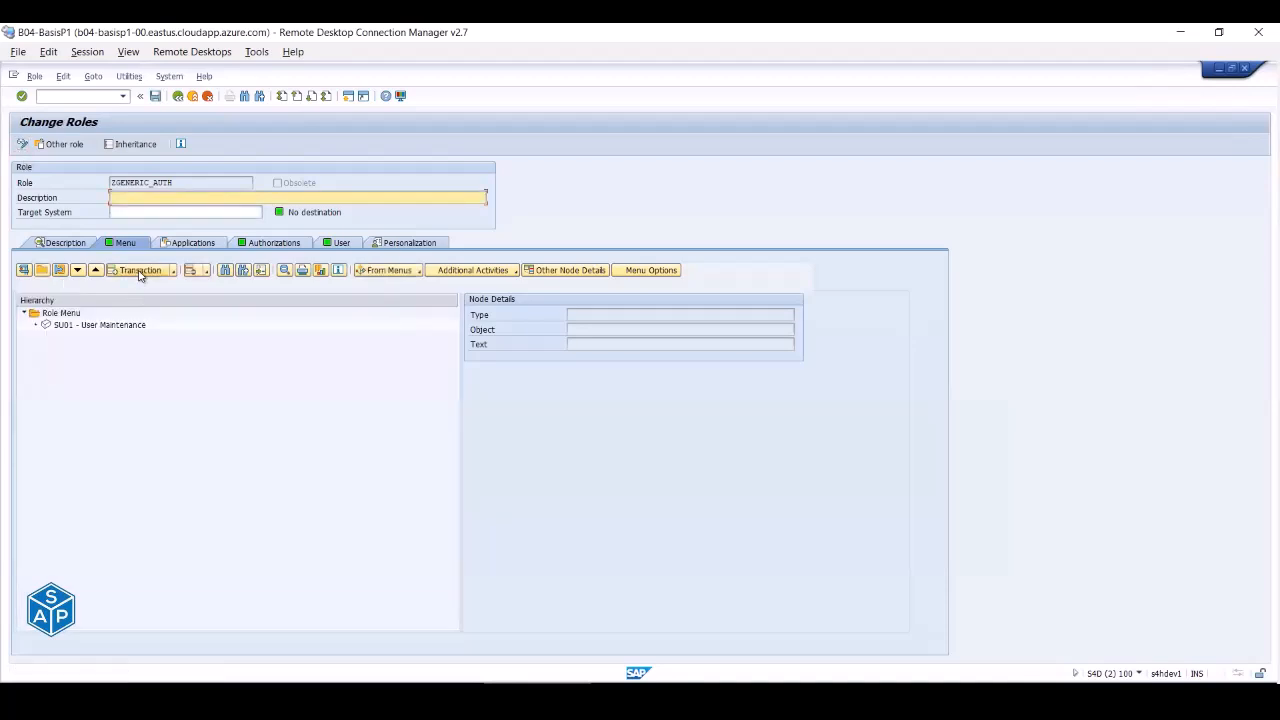
pyautogui.click(139, 271)
pyautogui.write('su')
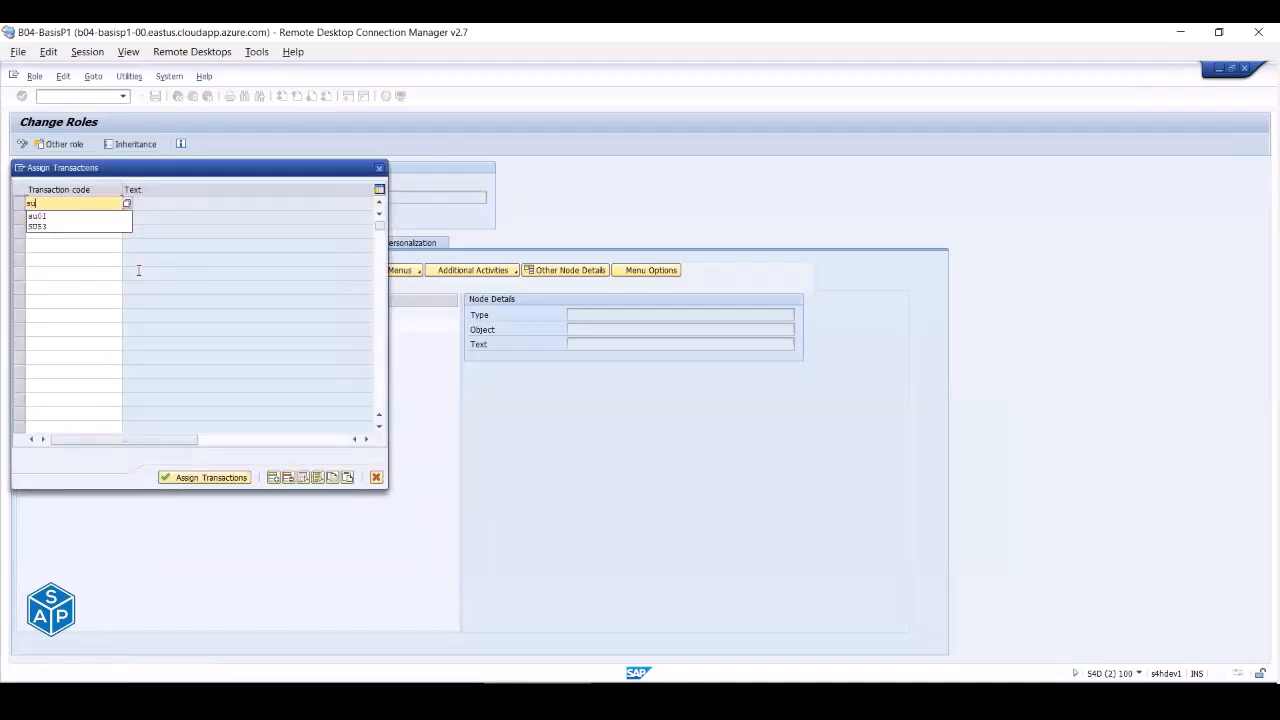
pyautogui.press('Down')
pyautogui.press('Down')
pyautogui.press('Return')
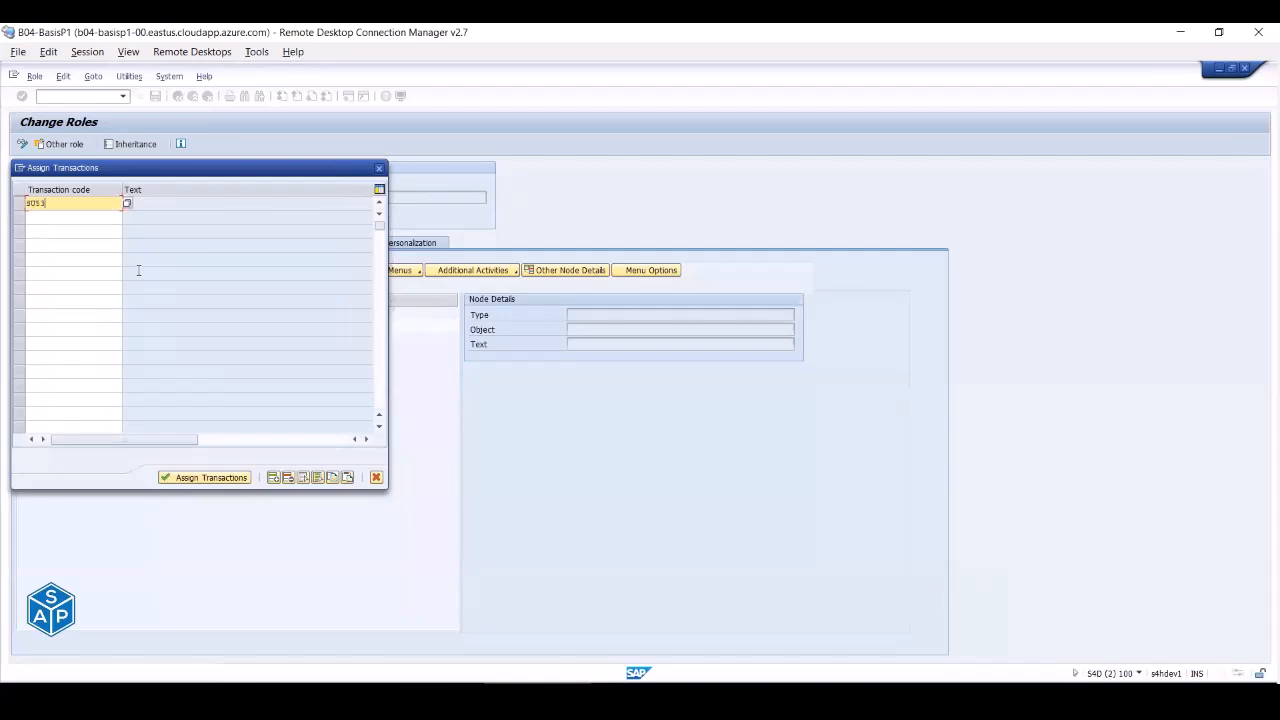
pyautogui.press('Return')
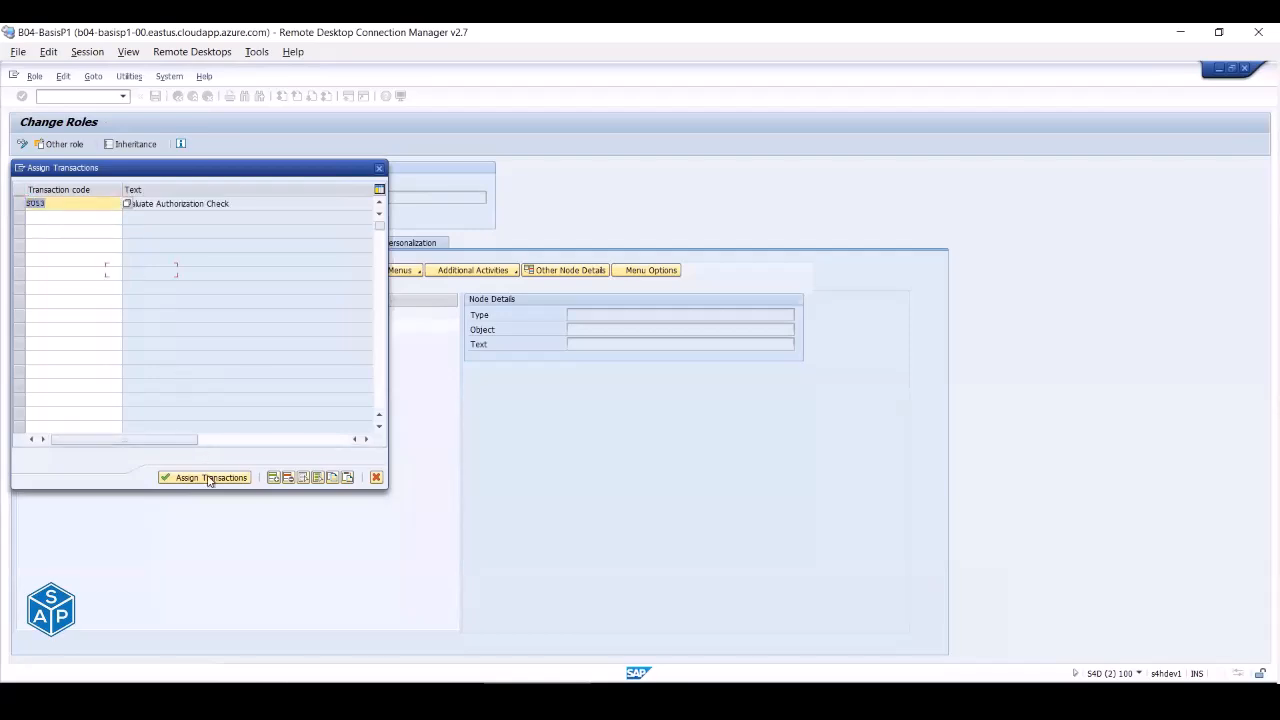
pyautogui.click(209, 479)
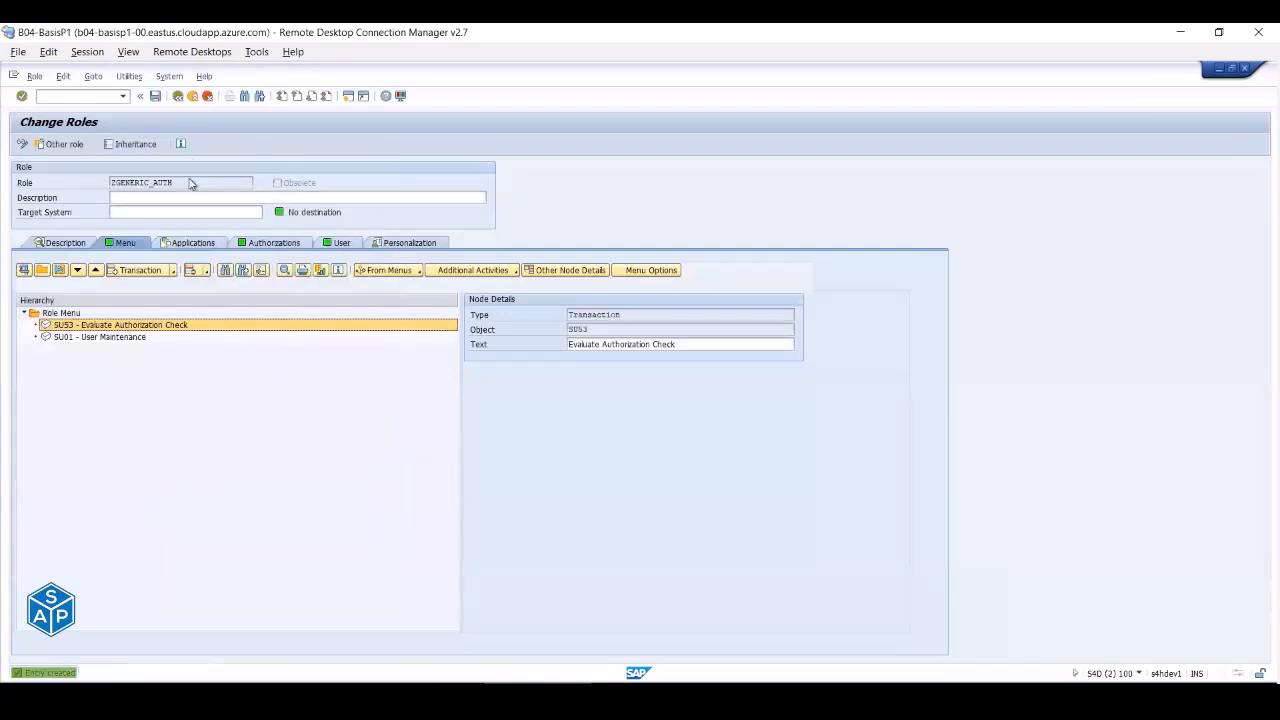
pyautogui.click(155, 97)
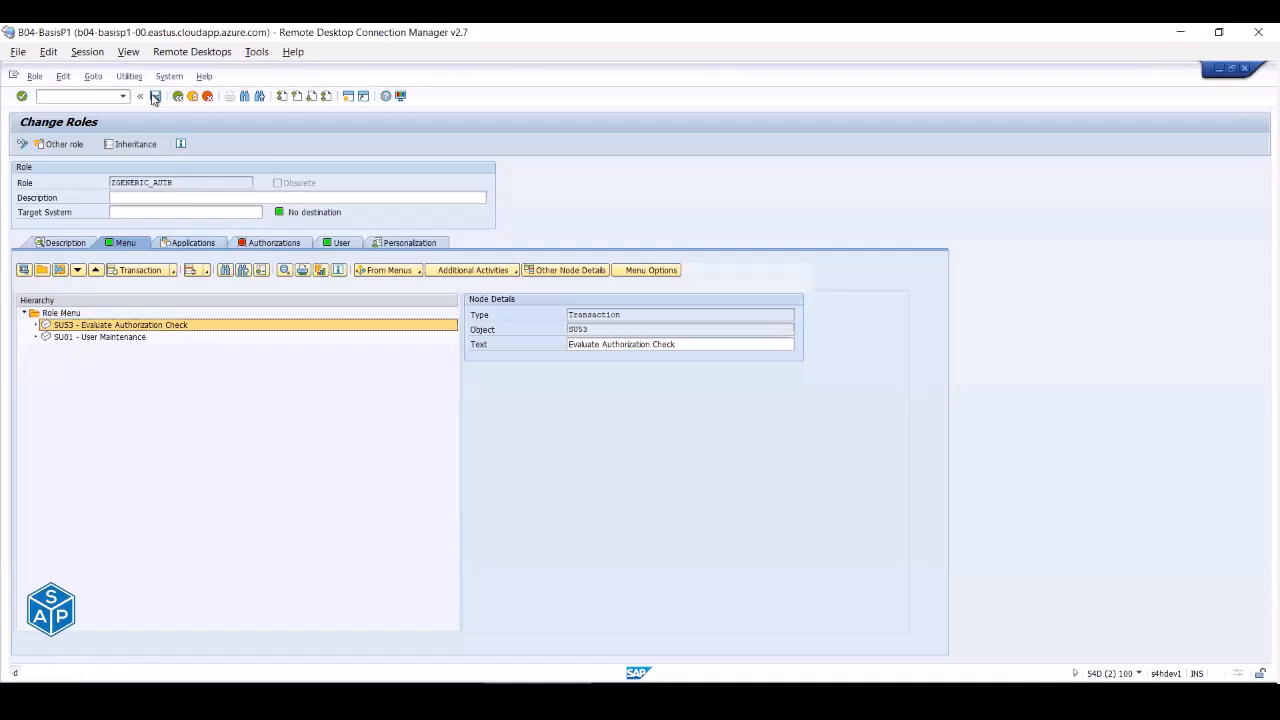
pyautogui.click(262, 245)
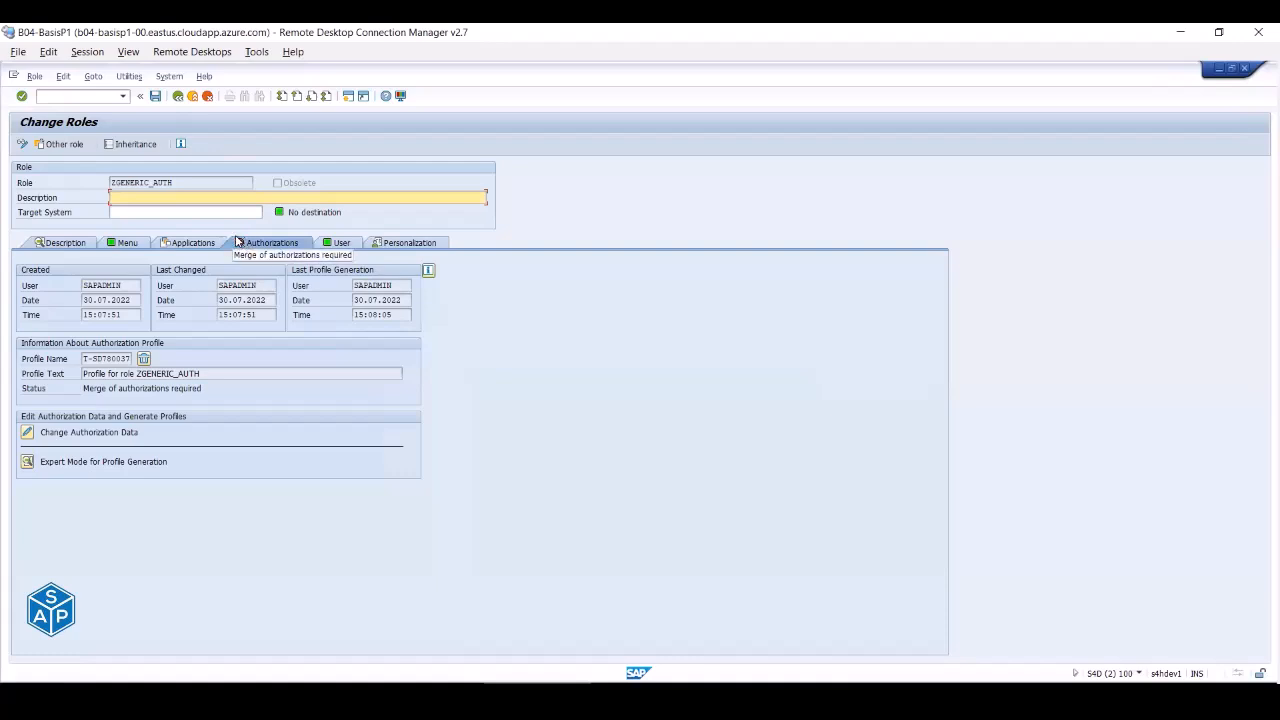
# - Expand ZGENERIC_AUTH's BC_A and HR object classes and generate its authorization profile, accepting open authorizations
pyautogui.click(30, 432)
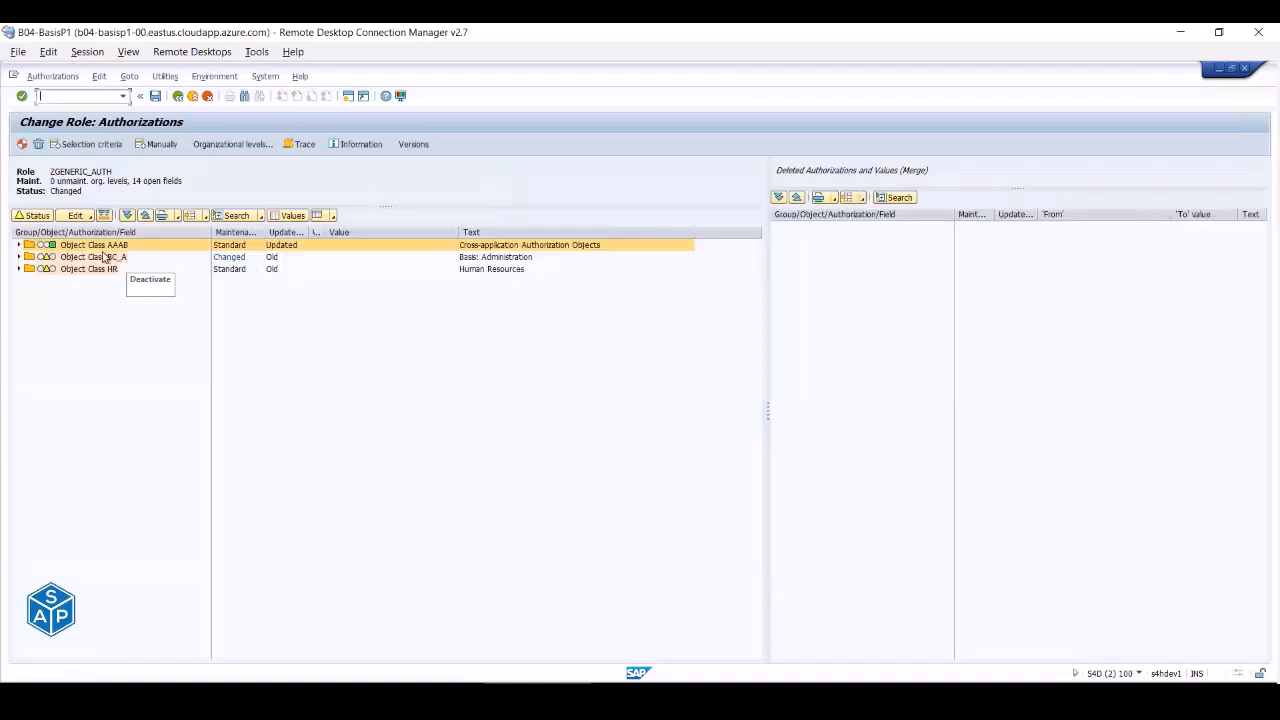
pyautogui.click(18, 257)
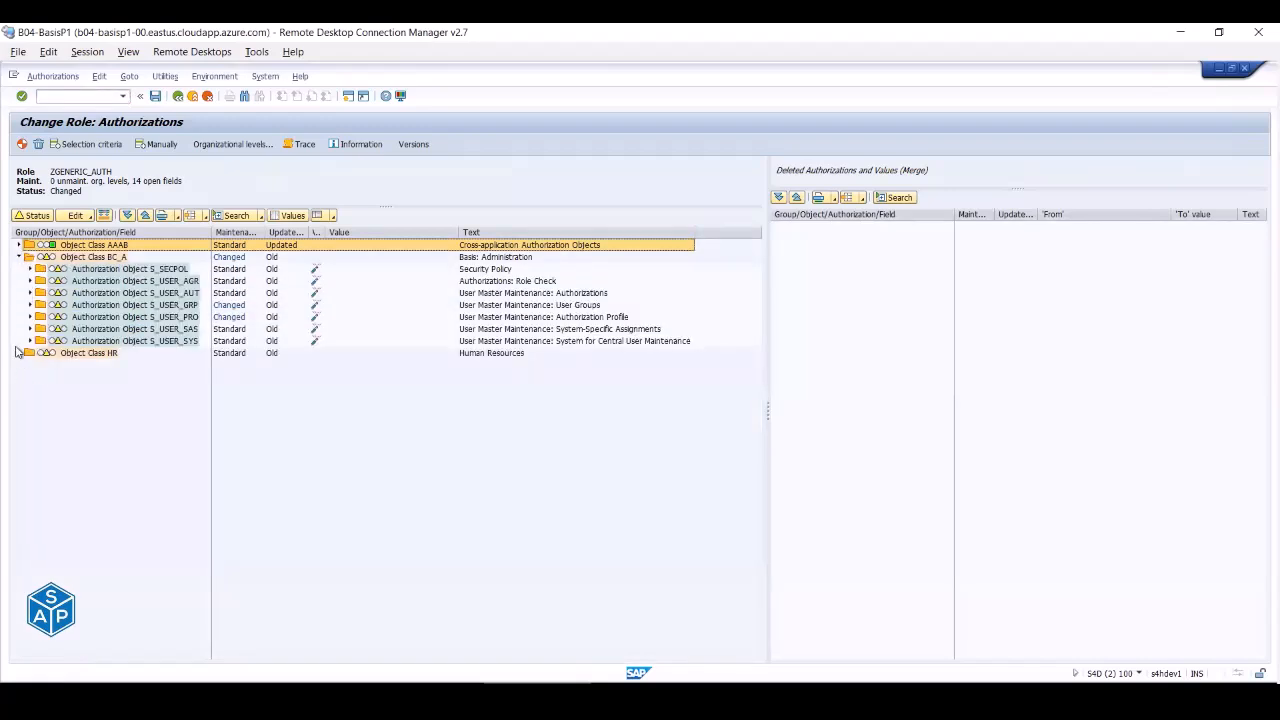
pyautogui.click(18, 353)
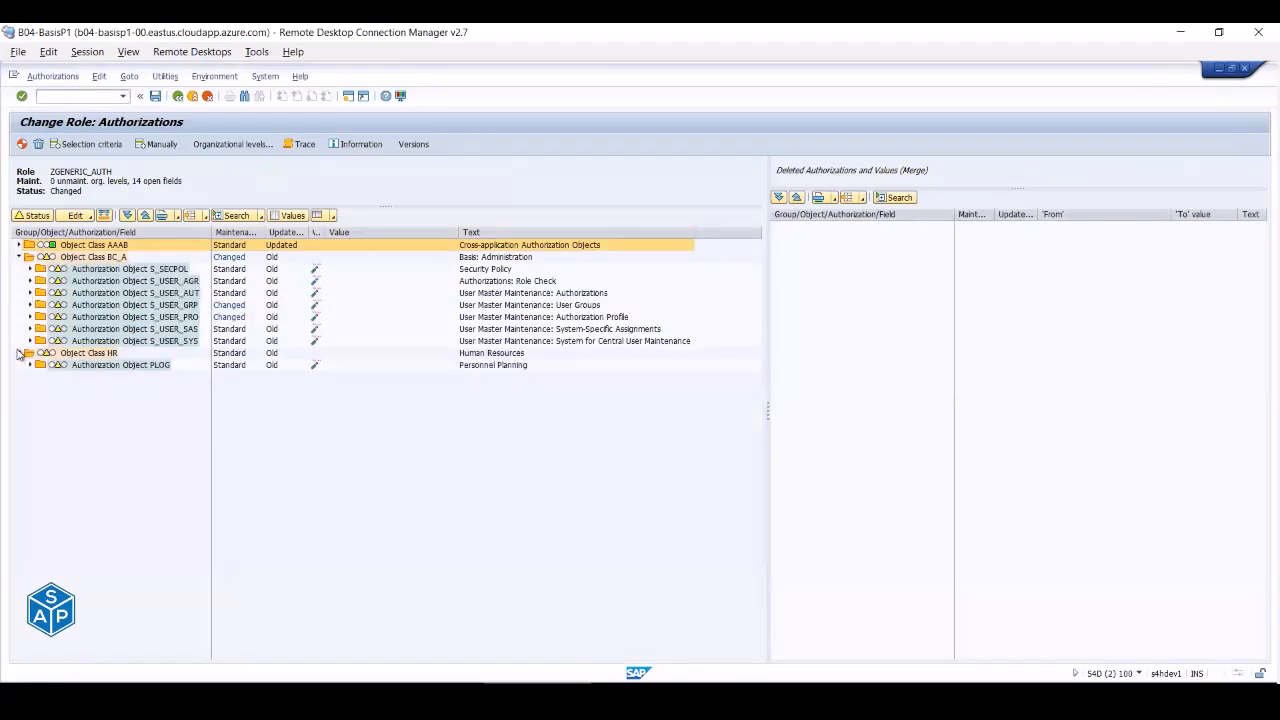
pyautogui.click(22, 144)
pyautogui.click(186, 322)
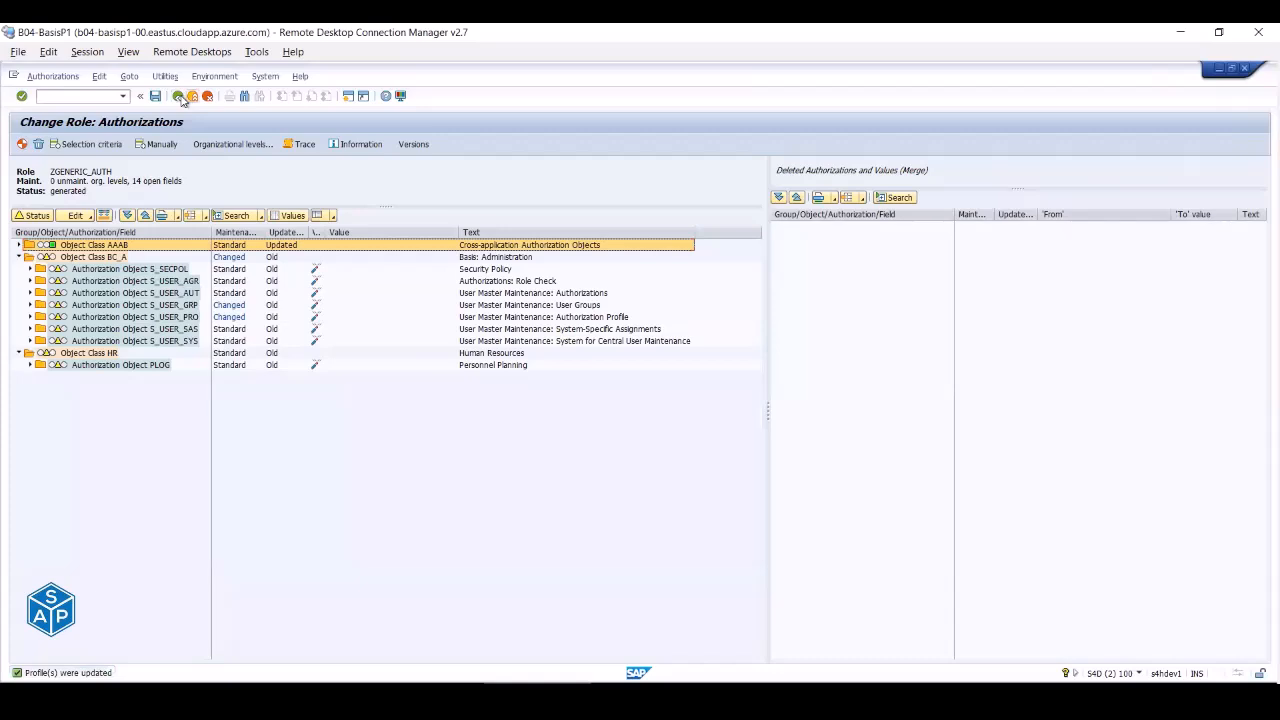
# - Return to the role overview and start logging off the support user's session
pyautogui.click(178, 97)
pyautogui.click(645, 696)
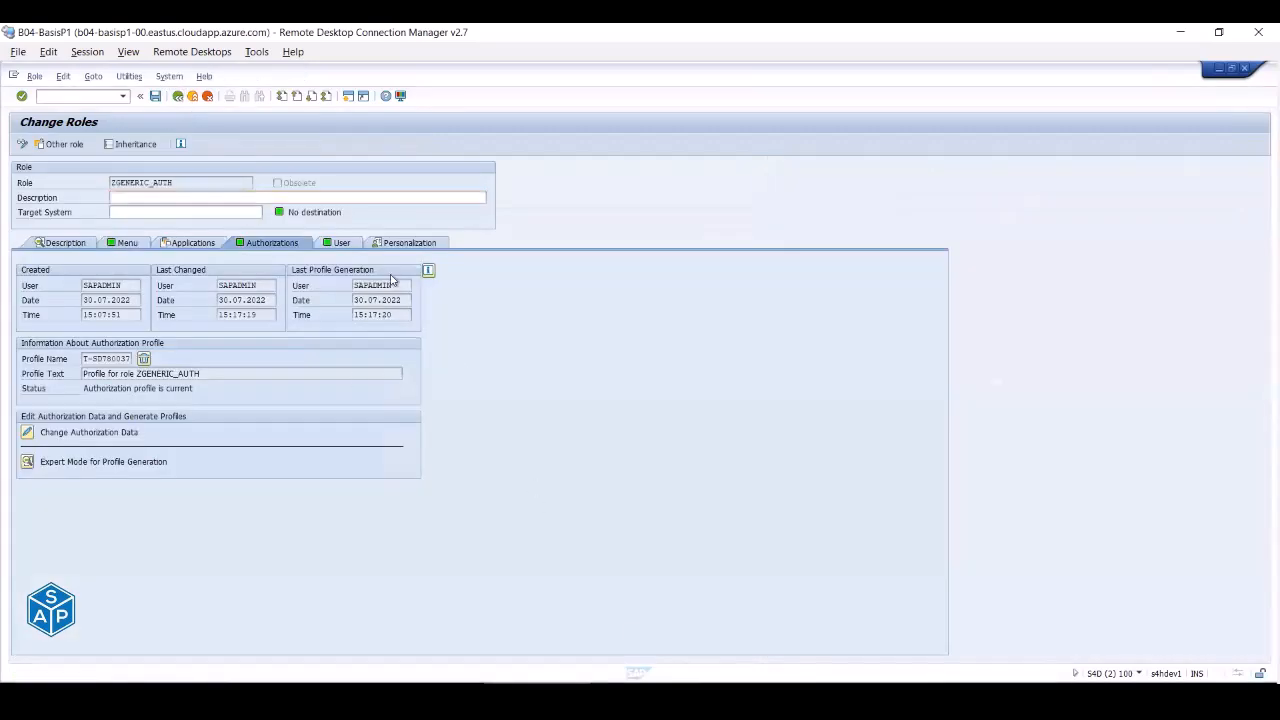
pyautogui.click(192, 96)
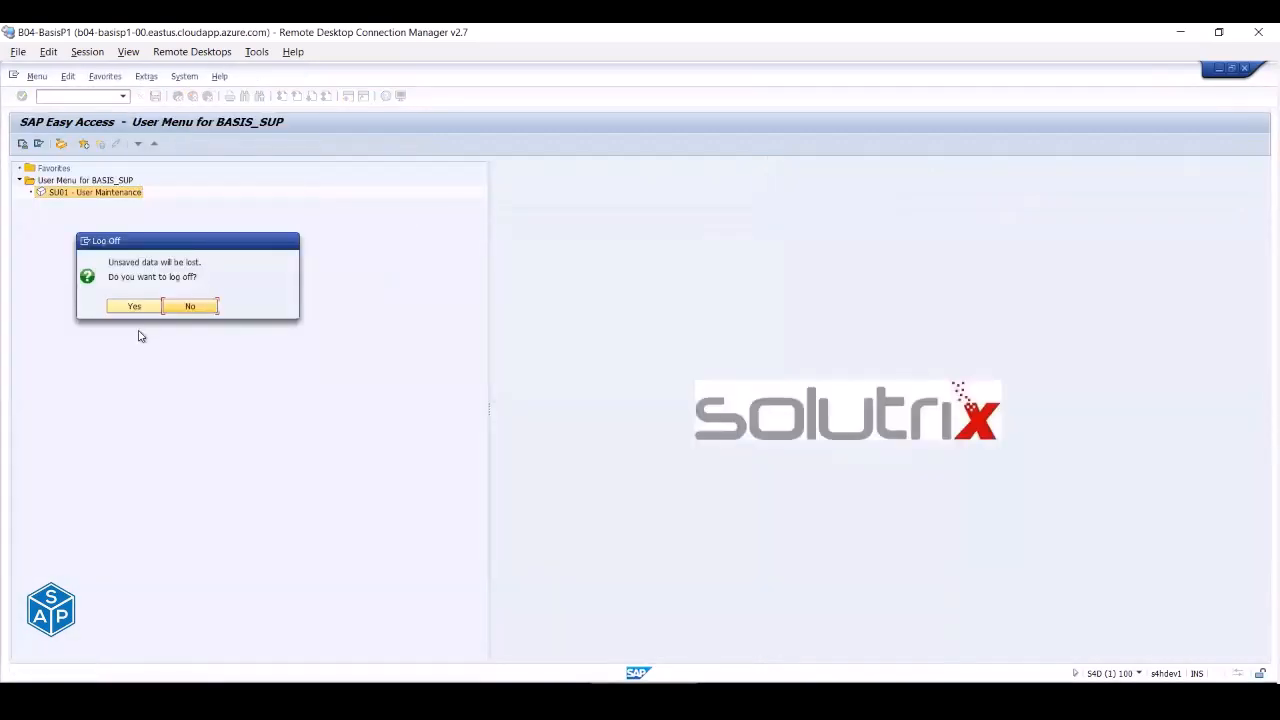
# - Confirm the log-off and reconnect to the SAP S/4HANA 2020 (PAS) system
pyautogui.click(134, 306)
pyautogui.click(320, 693)
pyautogui.doubleClick(109, 182)
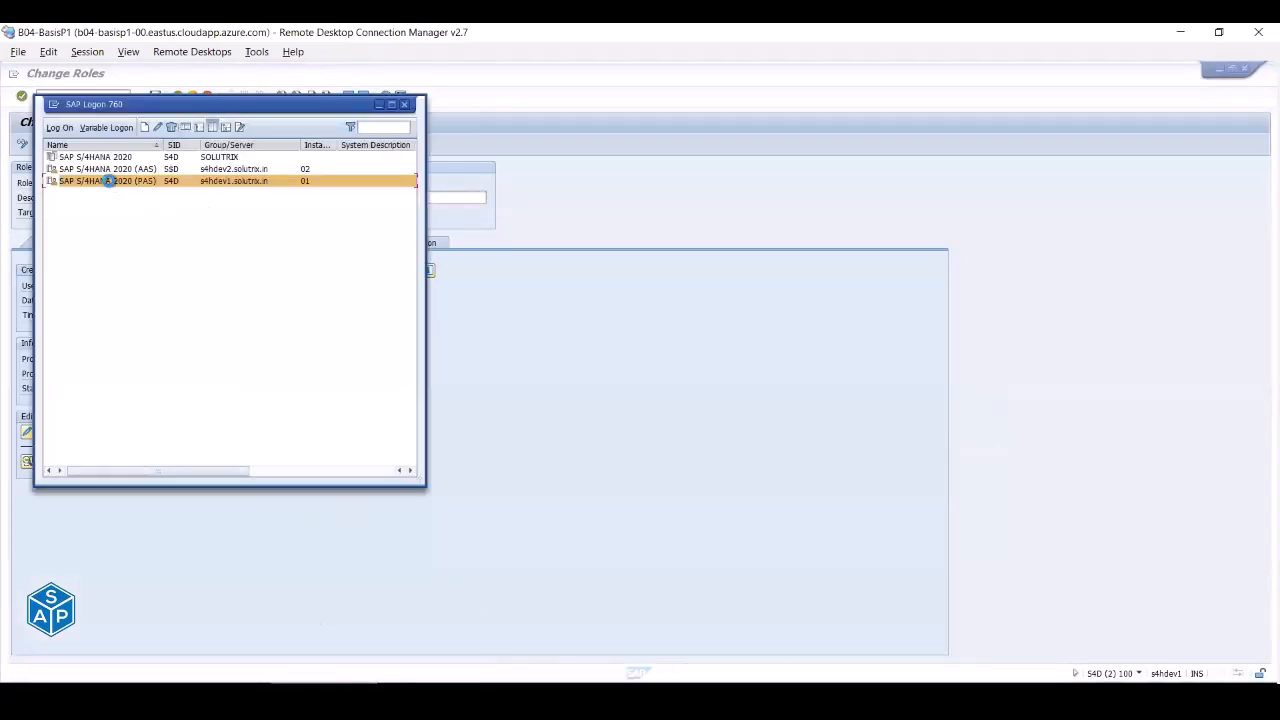
# - Log on as BASIS_SUP from the user history and start SU01 User Maintenance
pyautogui.press('space')
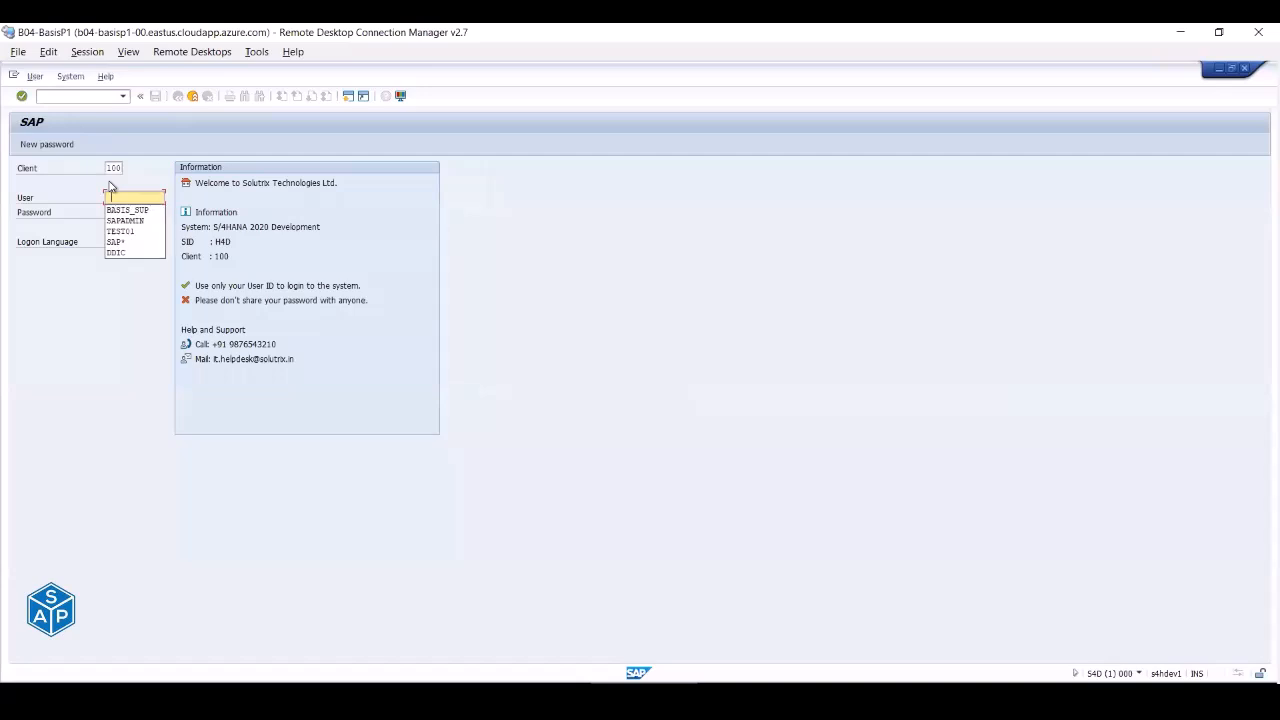
pyautogui.press('Down')
pyautogui.press('Return')
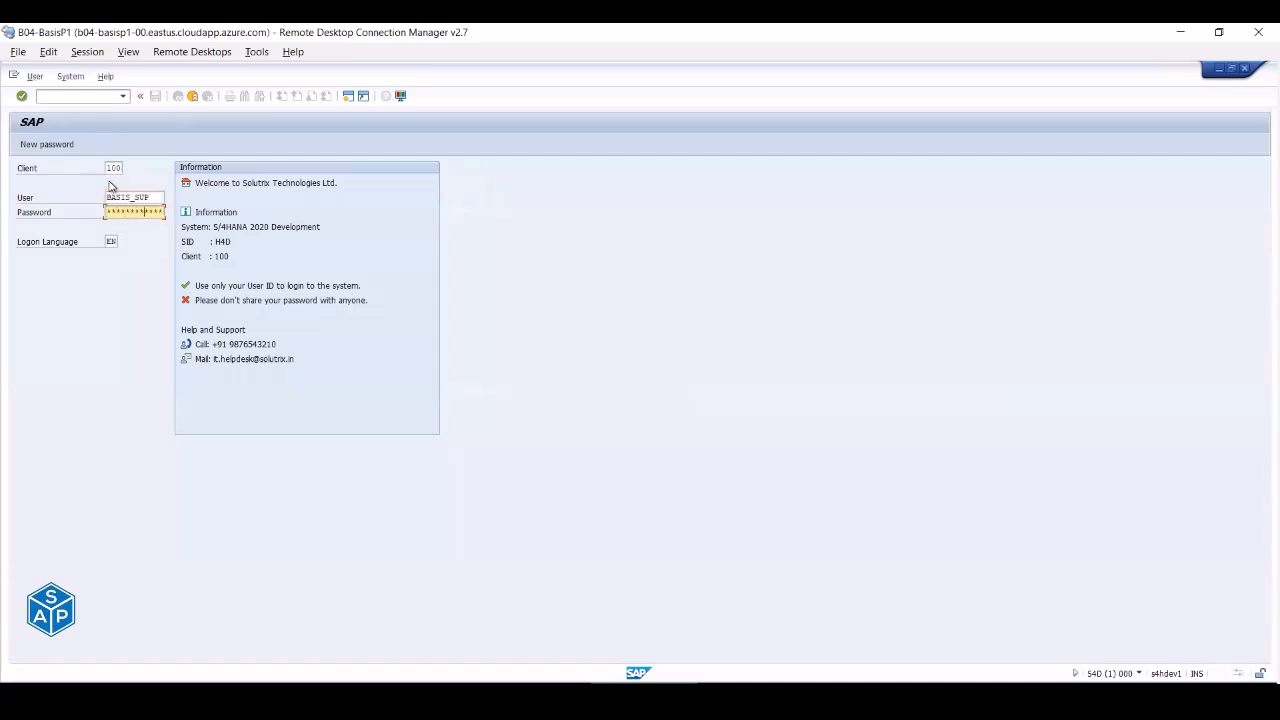
pyautogui.press('Return')
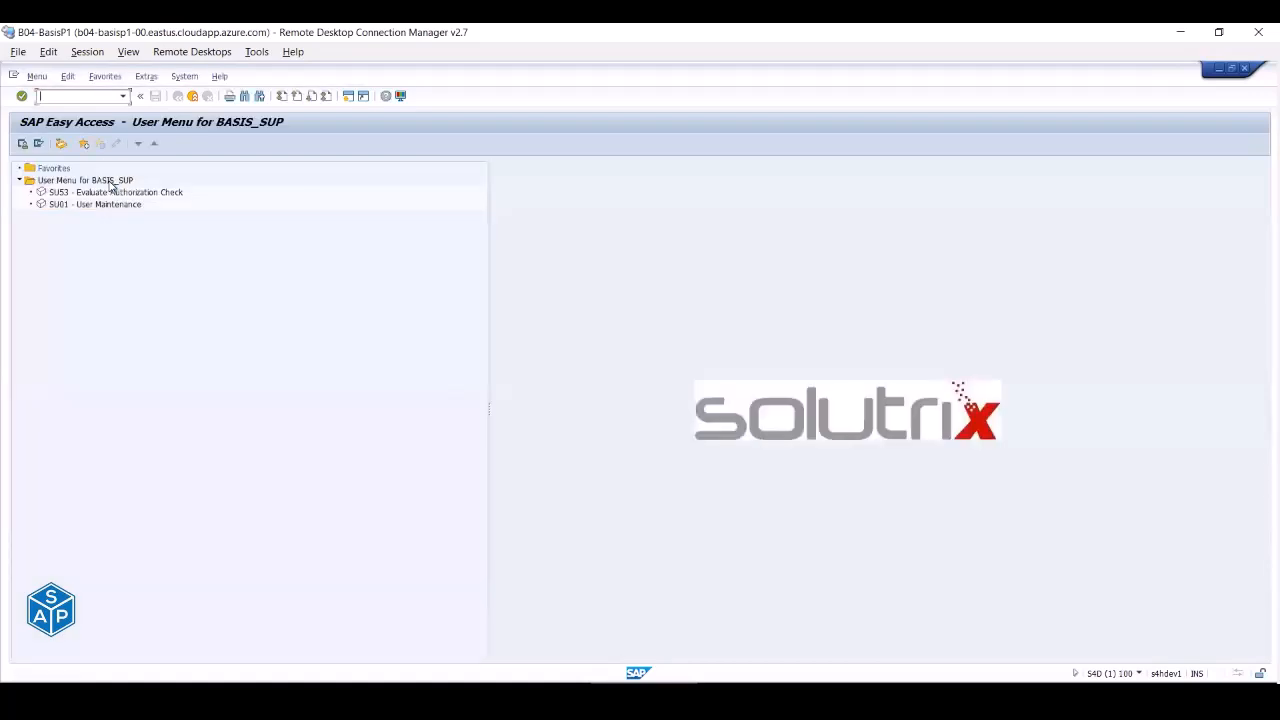
pyautogui.write('su01')
pyautogui.press('Return')
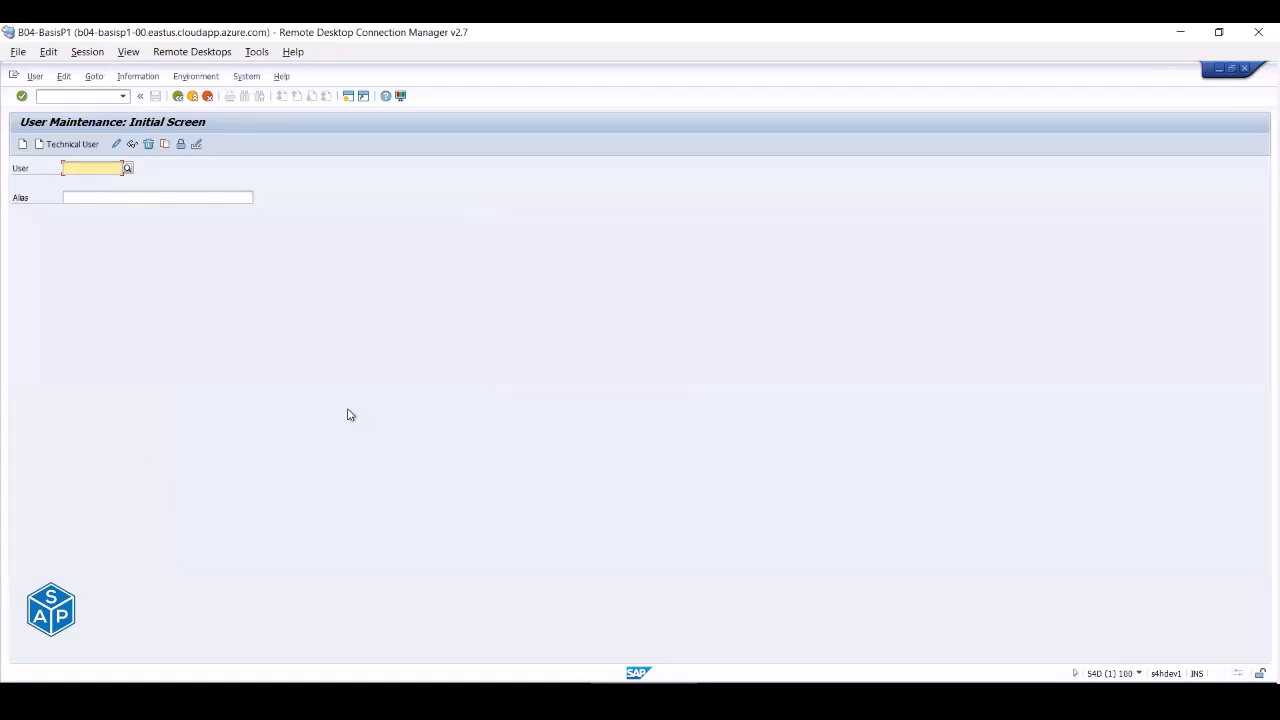
# - Attempt a password change for BASIS_SUP (denied for its user group), then enter /osu53
pyautogui.write('bas')
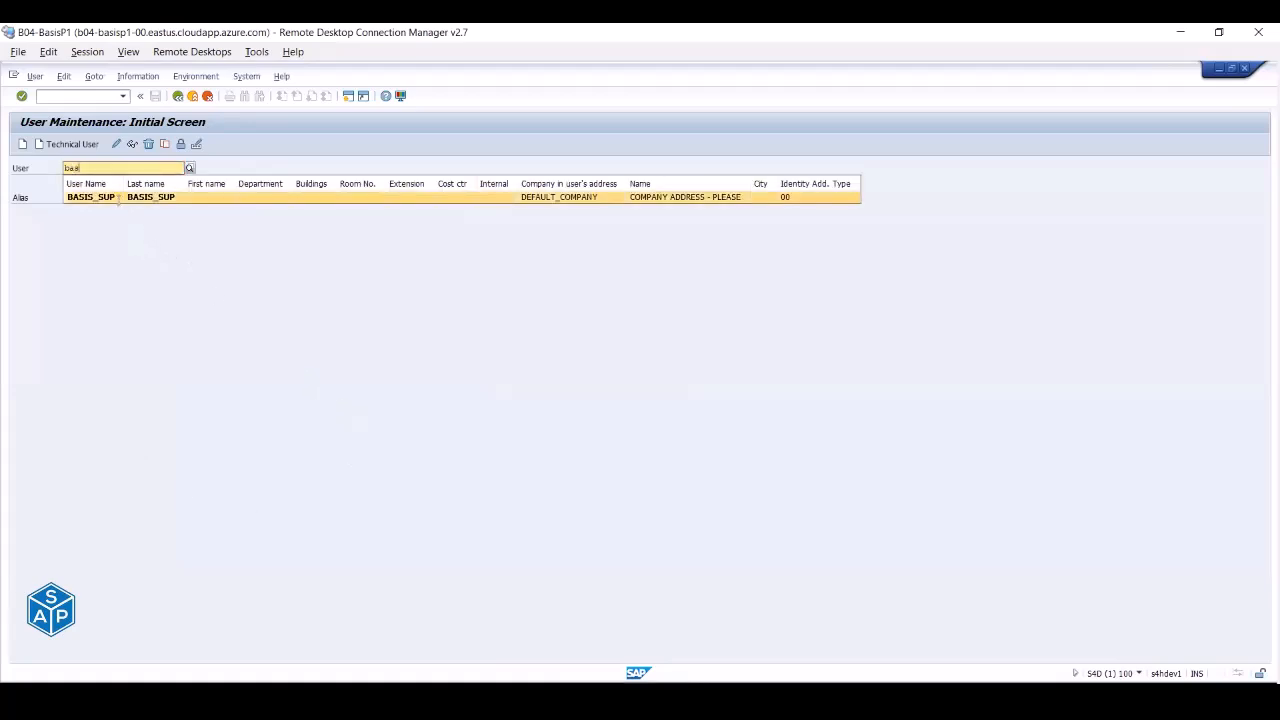
pyautogui.click(120, 198)
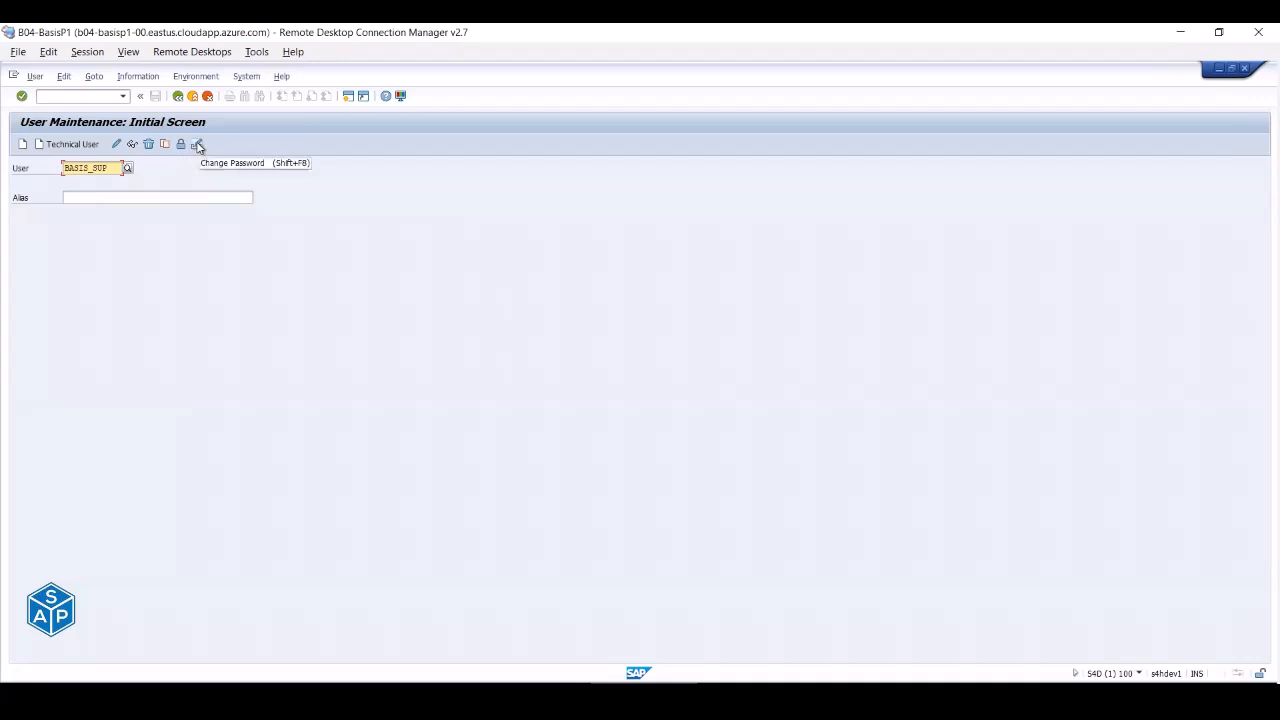
pyautogui.click(198, 146)
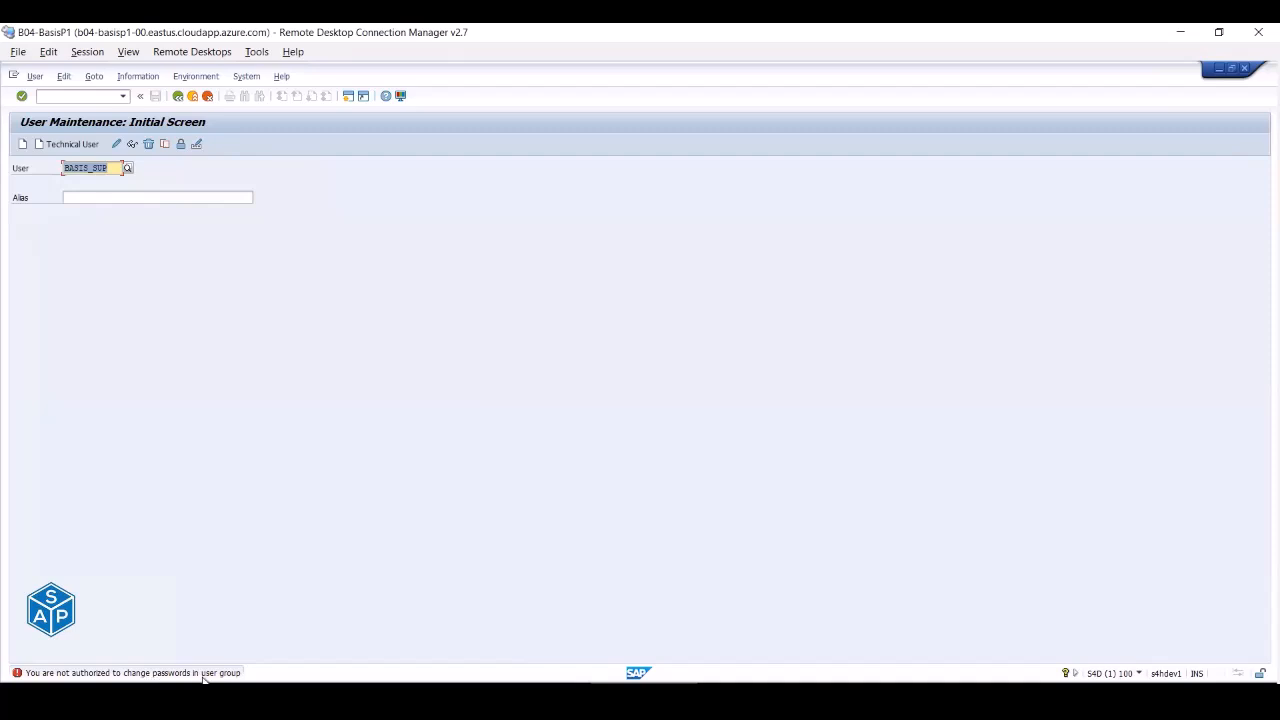
pyautogui.click(82, 95)
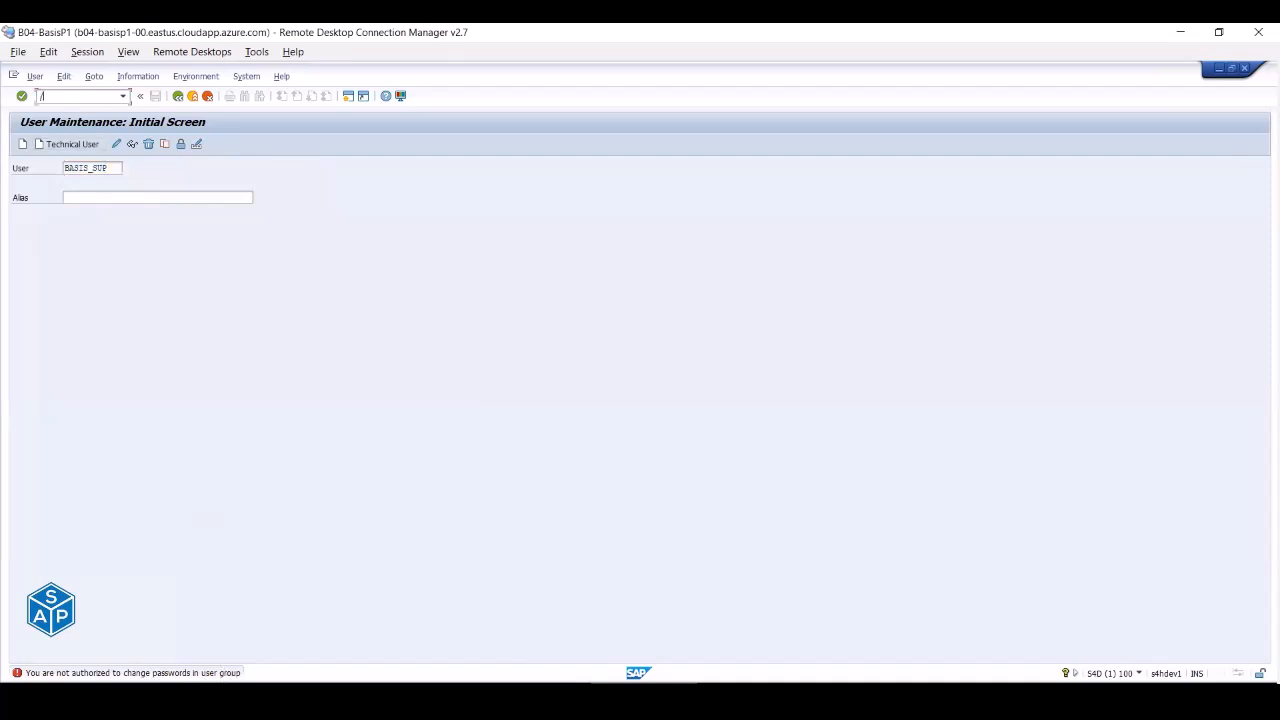
pyautogui.write('/osu53')
# - Run SU53 in a new session and mark the latest failed check: S_USER_GRP, ACTVT 05, class SUPER
pyautogui.press('Return')
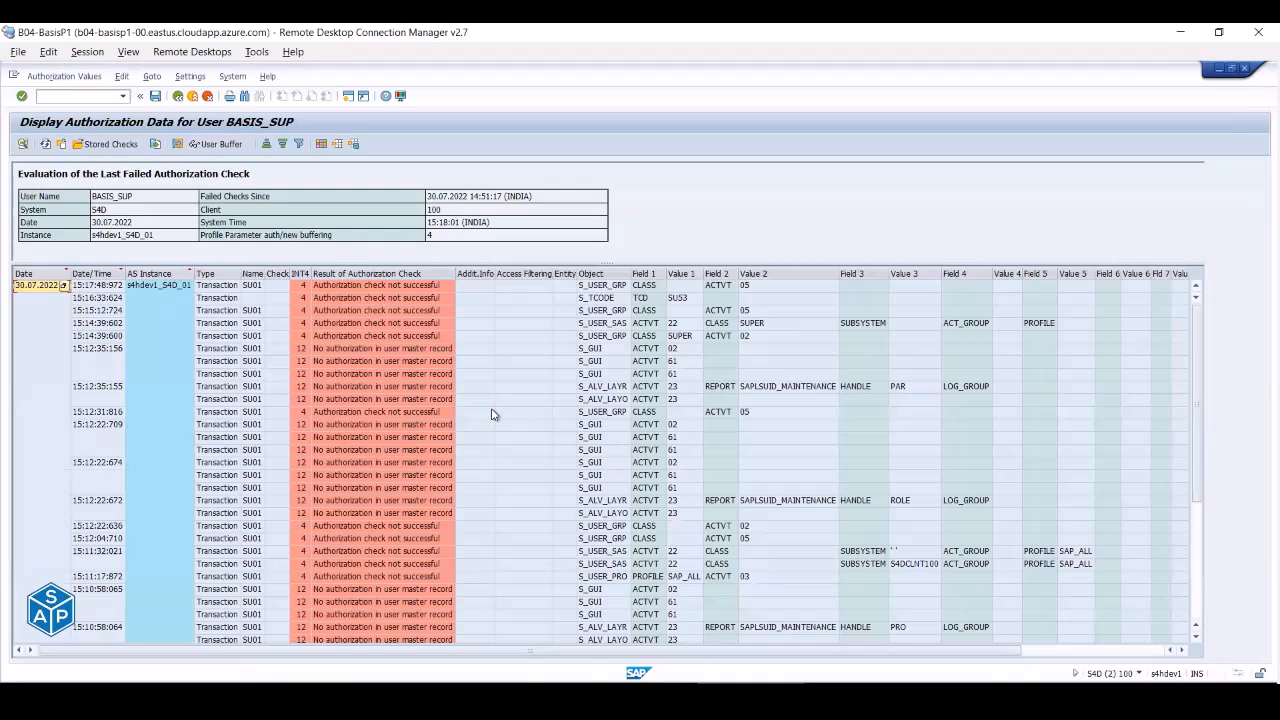
pyautogui.scroll(-5, 491, 414)
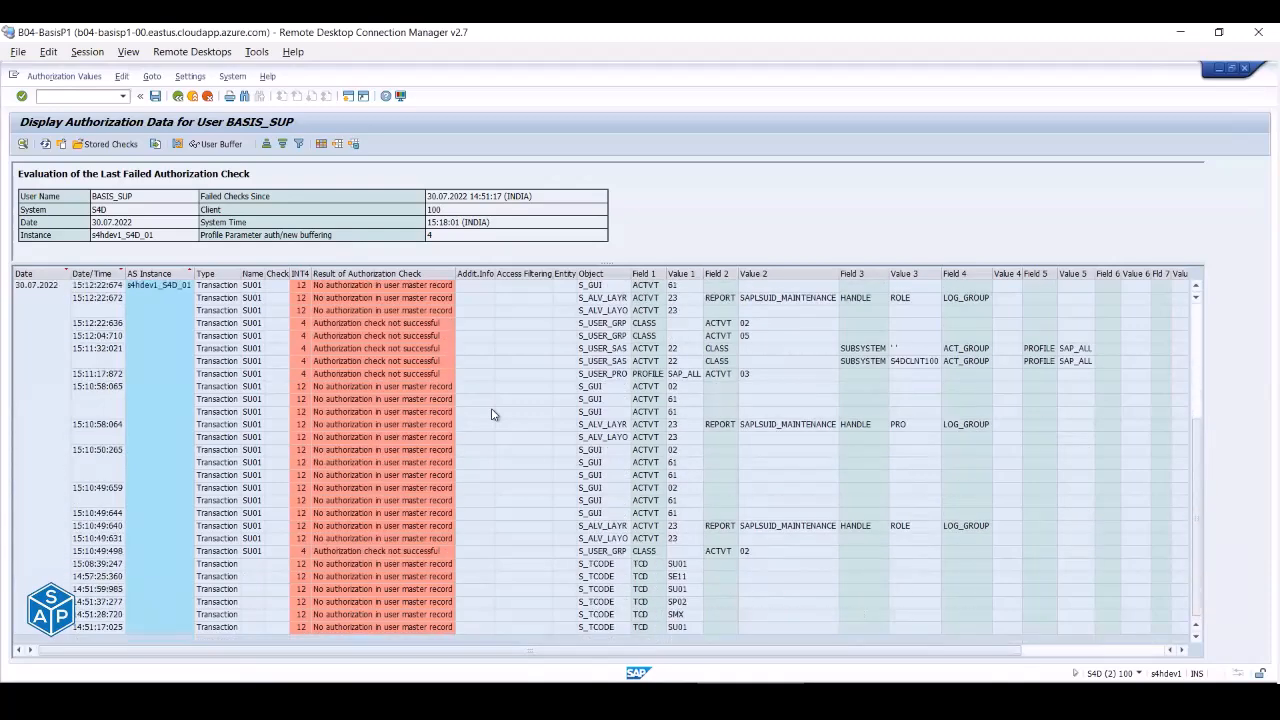
pyautogui.scroll(5, 491, 414)
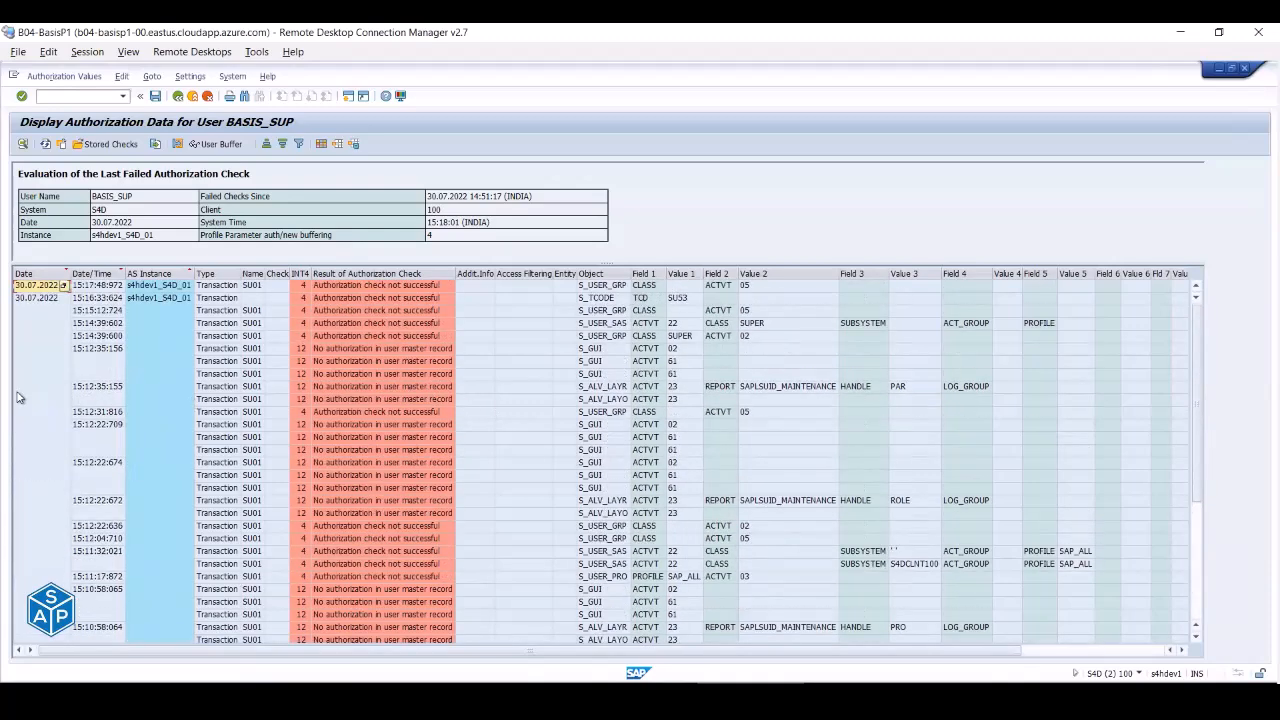
pyautogui.click(92, 288)
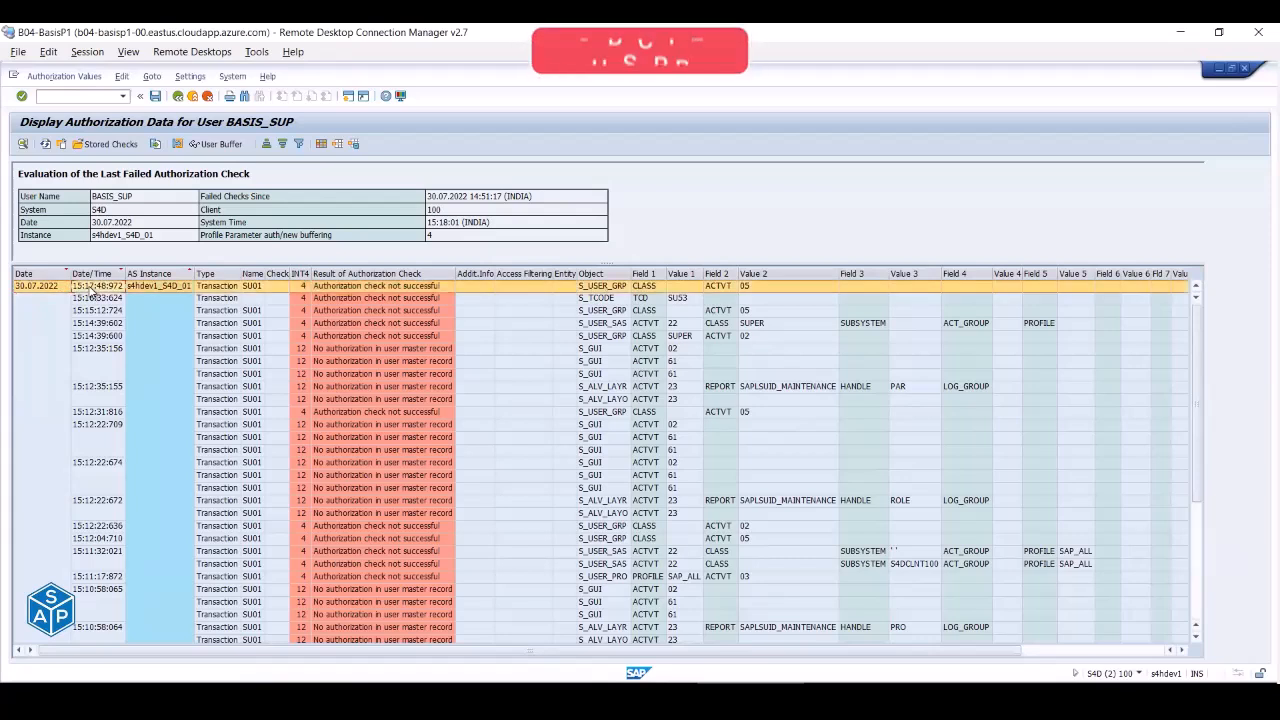
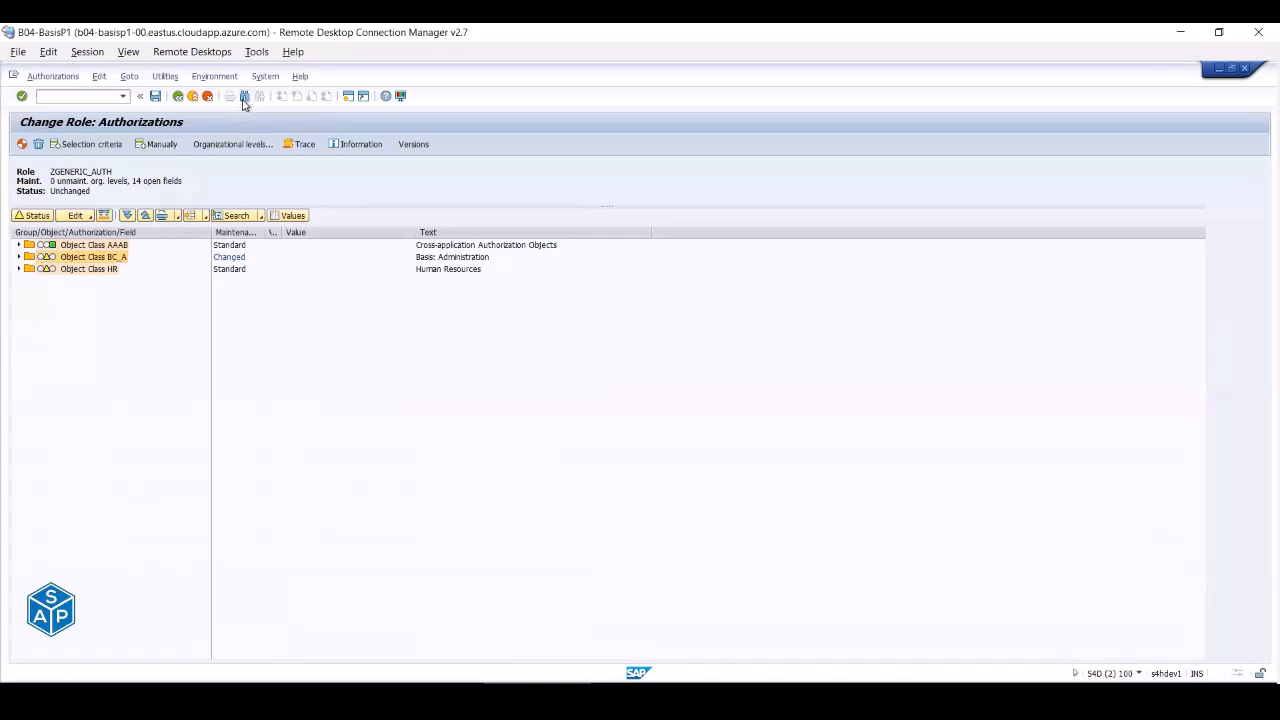
# - Search role ZGENERIC_AUTH's authorizations for object S_USER_GRP and select it
pyautogui.write('S_USE')
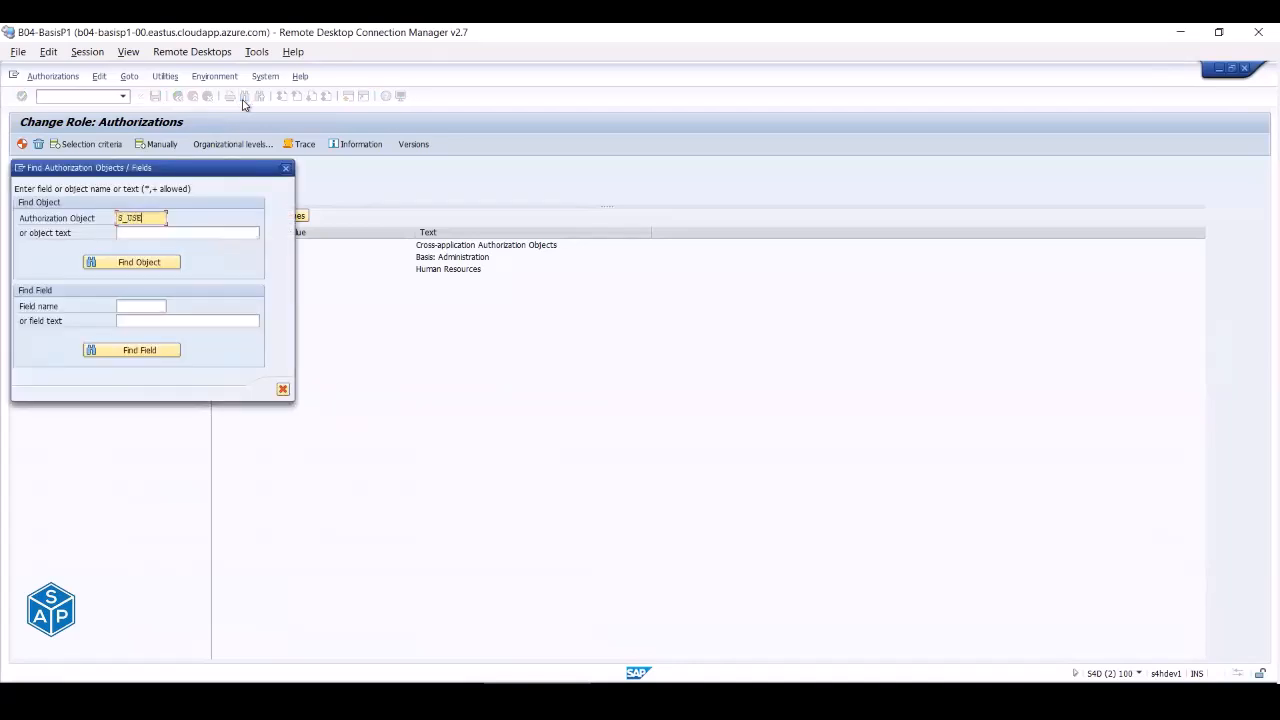
pyautogui.write('R_GRP')
pyautogui.click(117, 263)
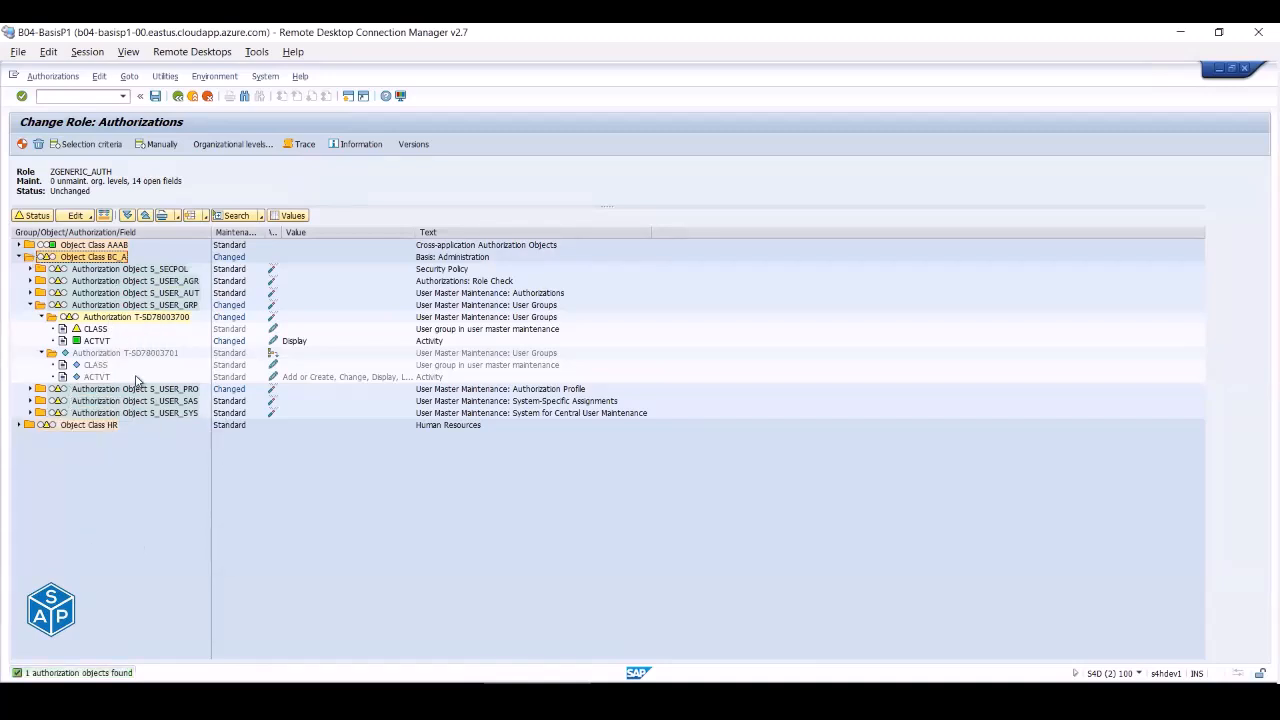
pyautogui.click(181, 308)
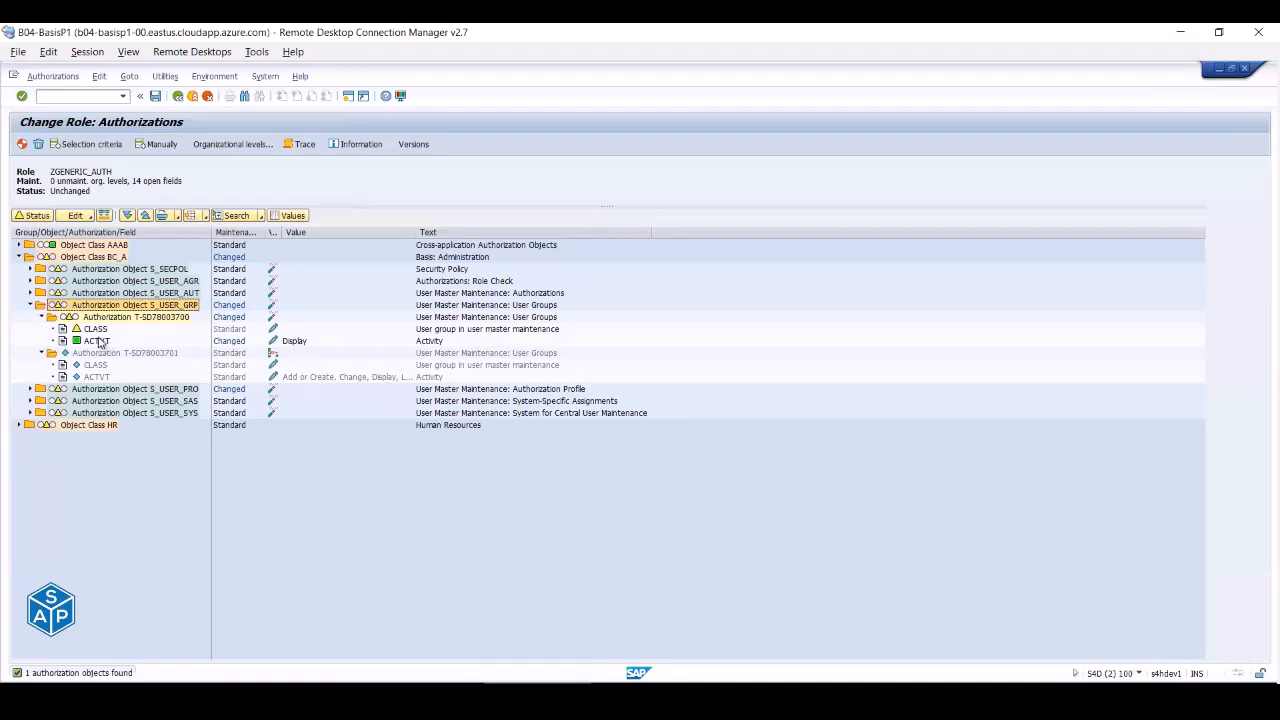
# - Switch to the BASIS_SUP session showing its failed authorization check data
pyautogui.hotkey('alt', 'Tab')
pyautogui.click(440, 632)
pyautogui.click(762, 694)
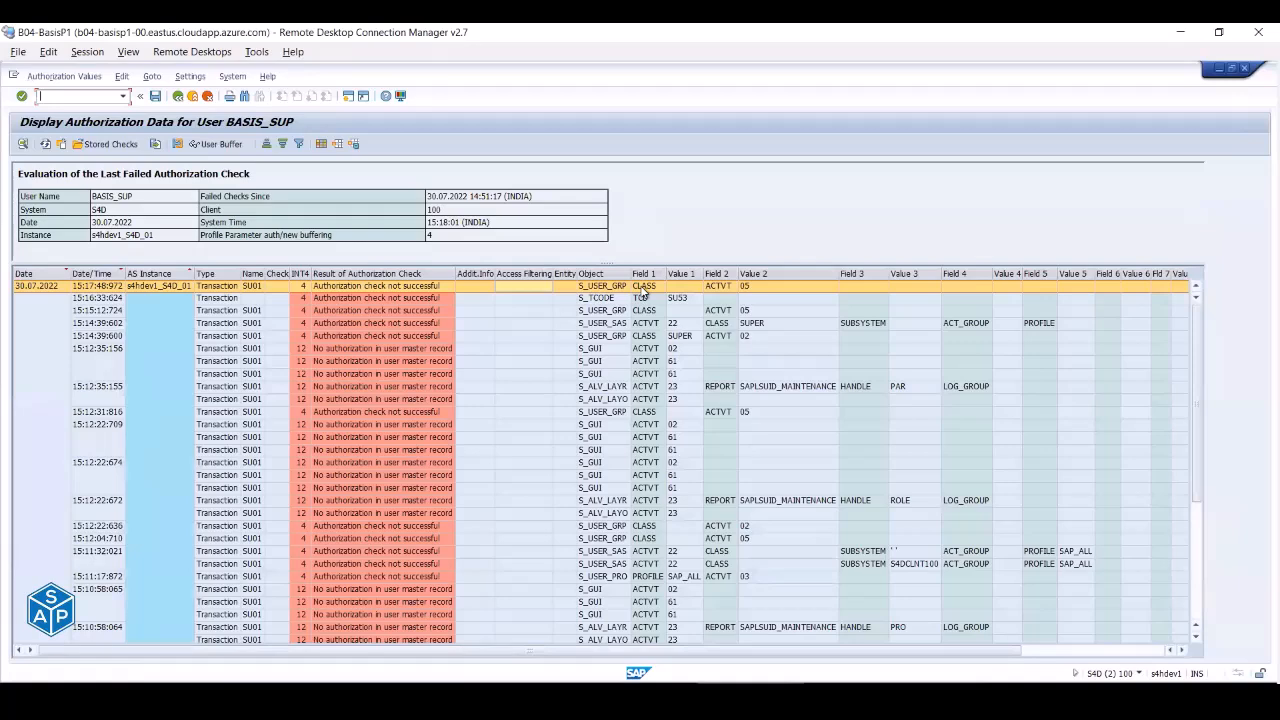
# - Add activity 05 Lock next to Display in S_USER_GRP's ACTVT field, matching the failed check
pyautogui.click(643, 289)
pyautogui.click(750, 690)
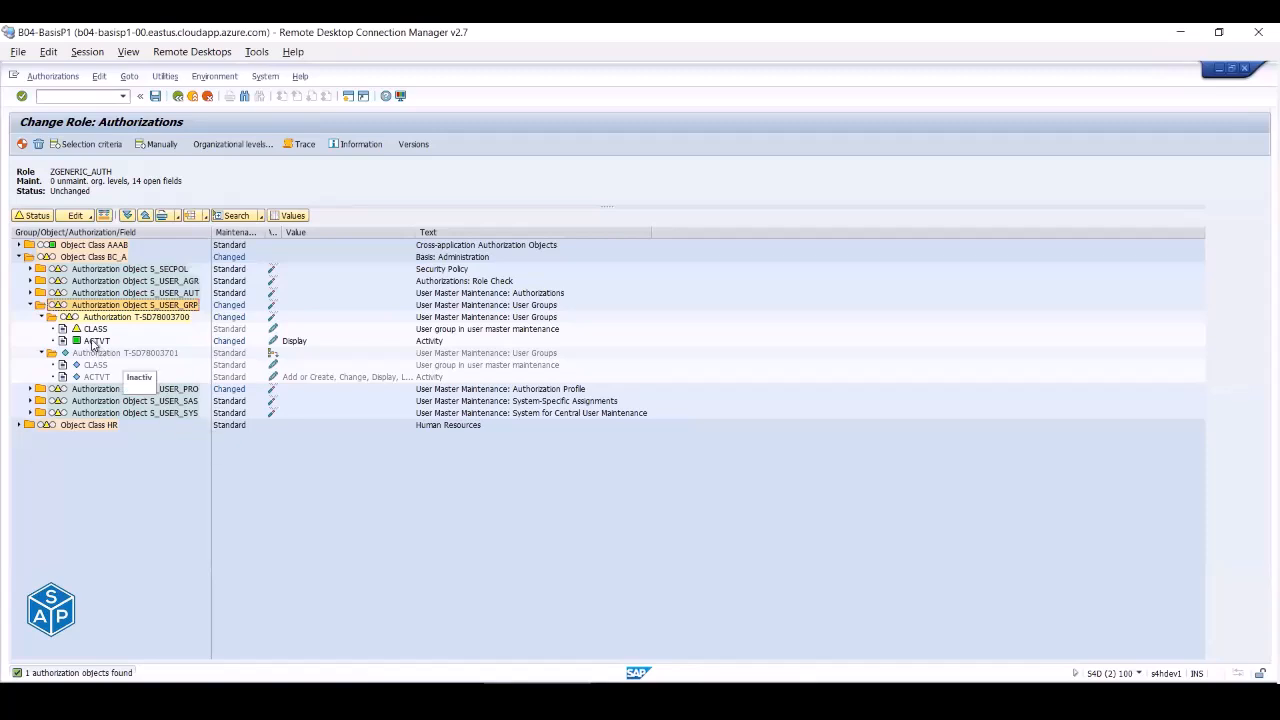
pyautogui.click(271, 341)
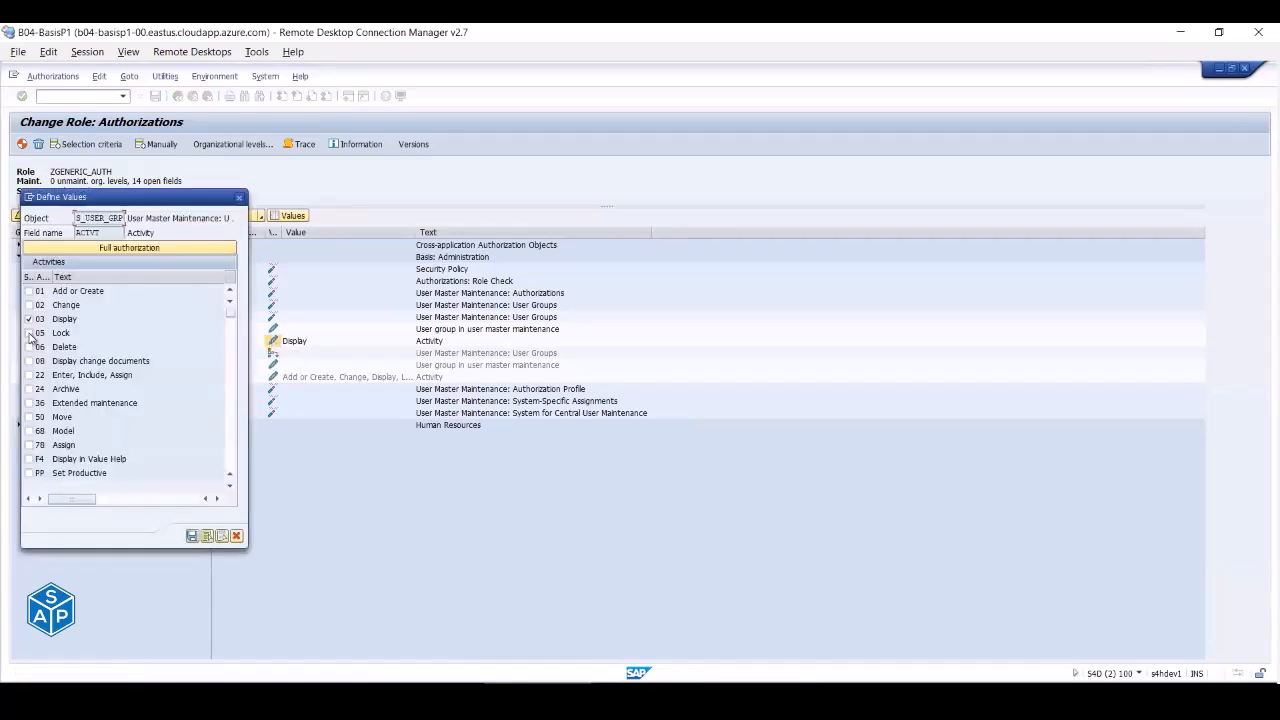
pyautogui.click(29, 333)
pyautogui.click(191, 537)
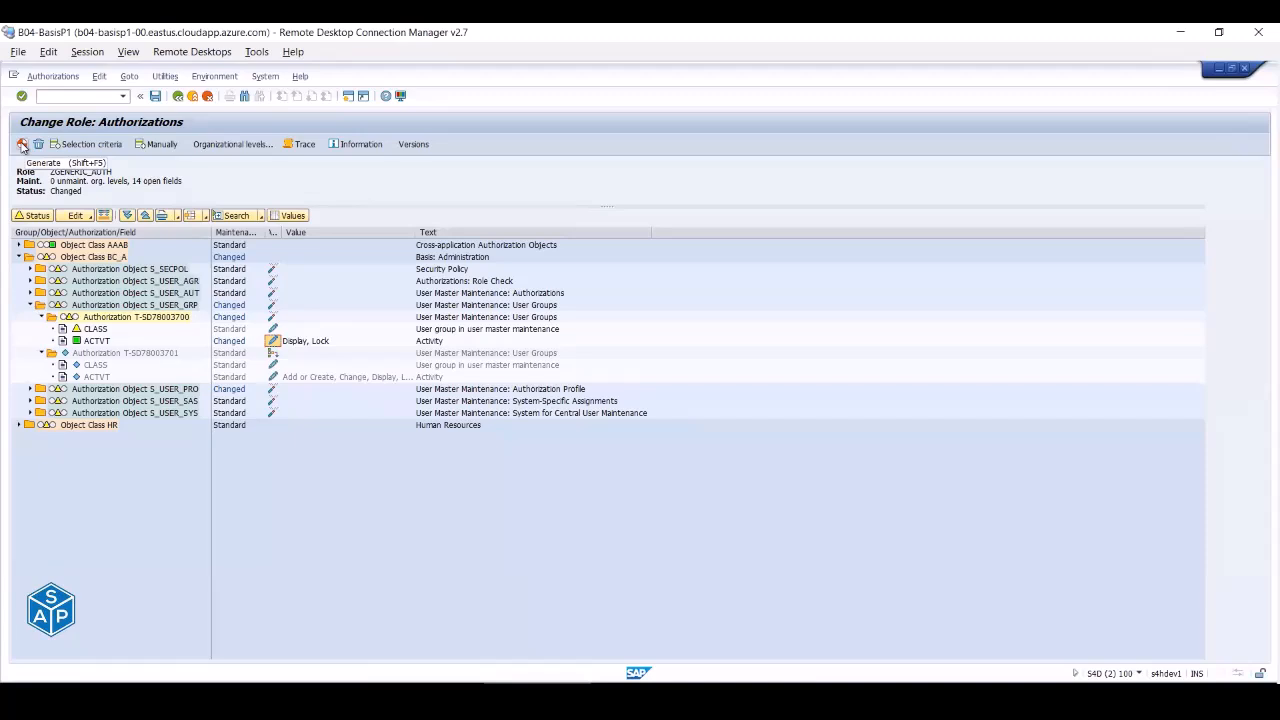
# - Generate ZGENERIC_AUTH's updated profile and close the old BASIS_SUP session
pyautogui.click(22, 146)
pyautogui.click(184, 321)
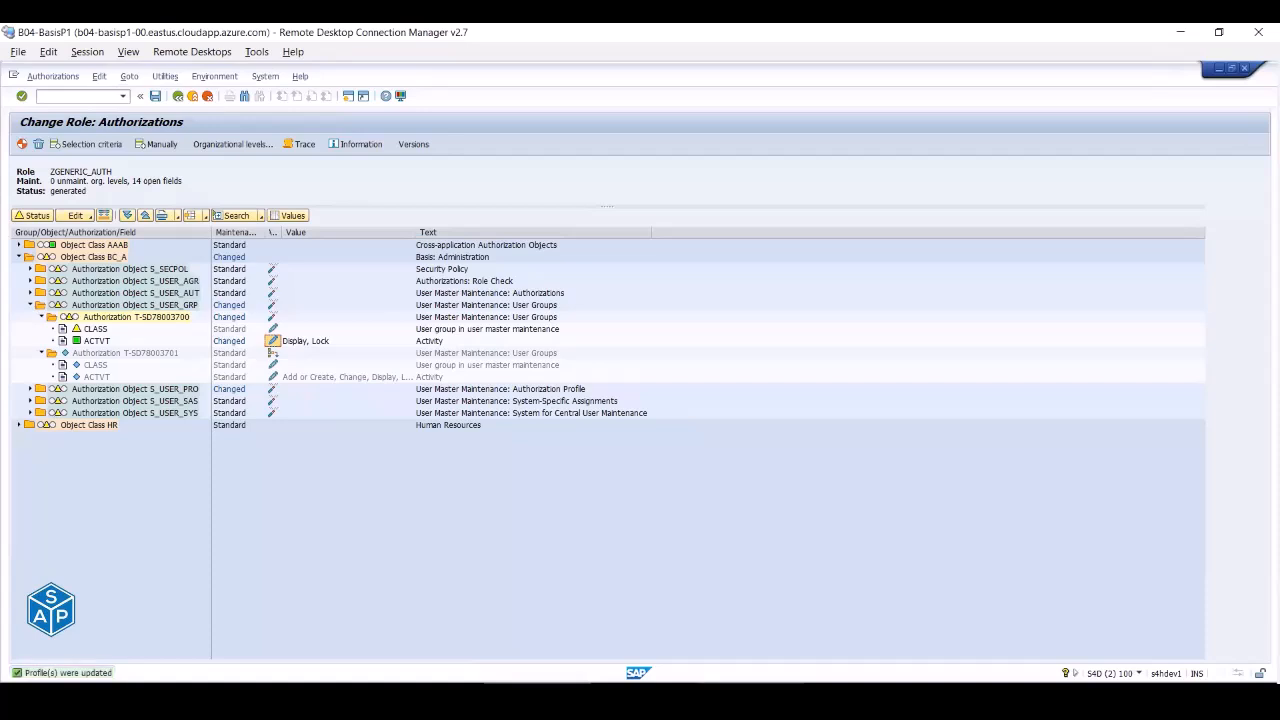
pyautogui.click(540, 693)
pyautogui.click(795, 650)
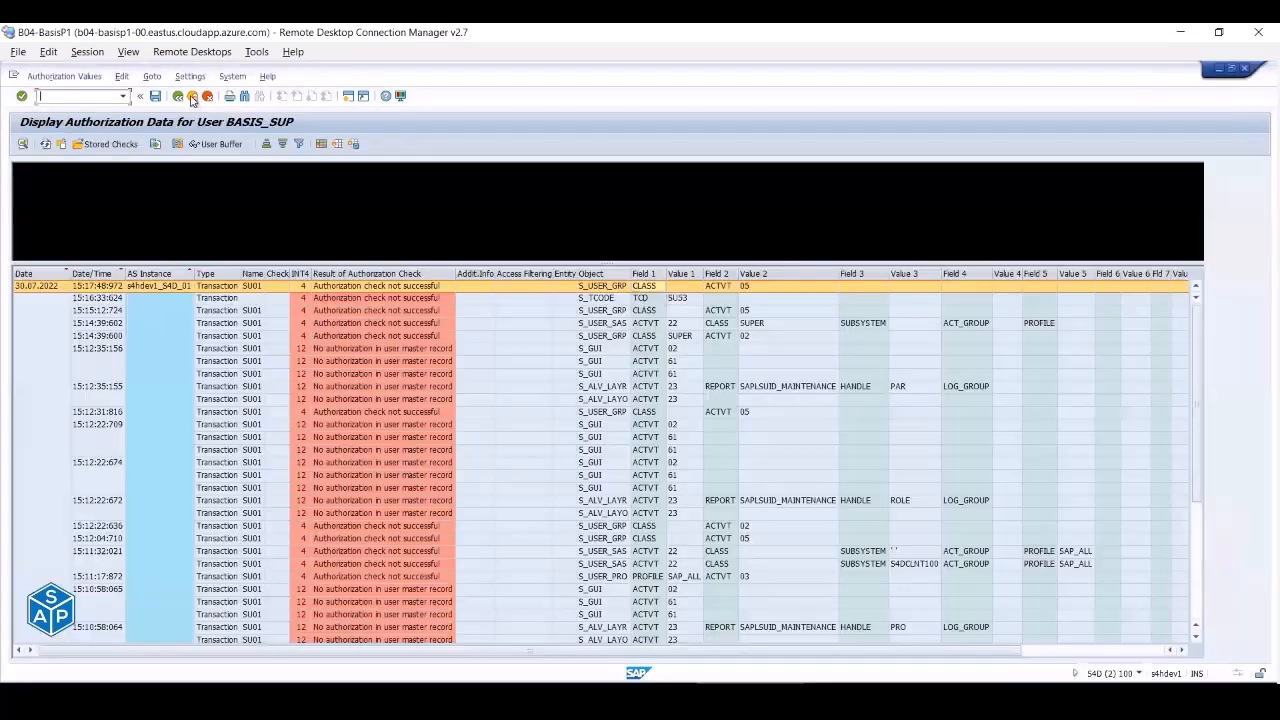
pyautogui.click(192, 97)
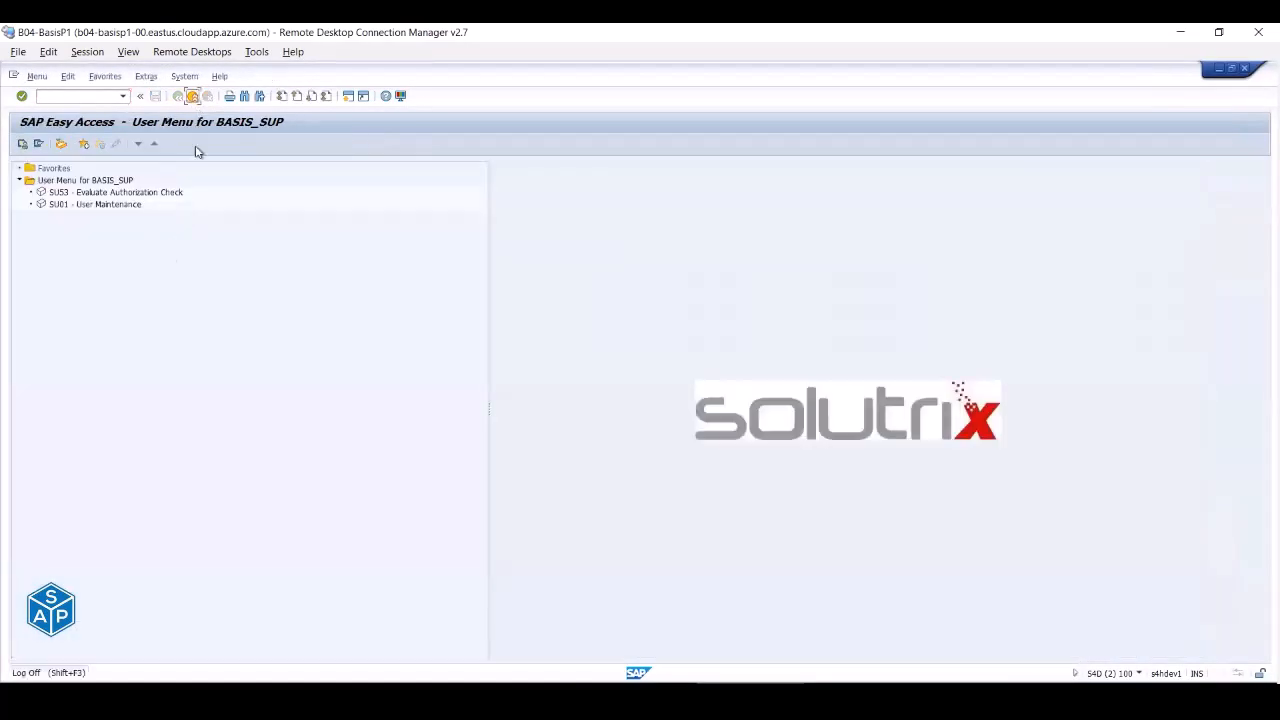
pyautogui.click(192, 97)
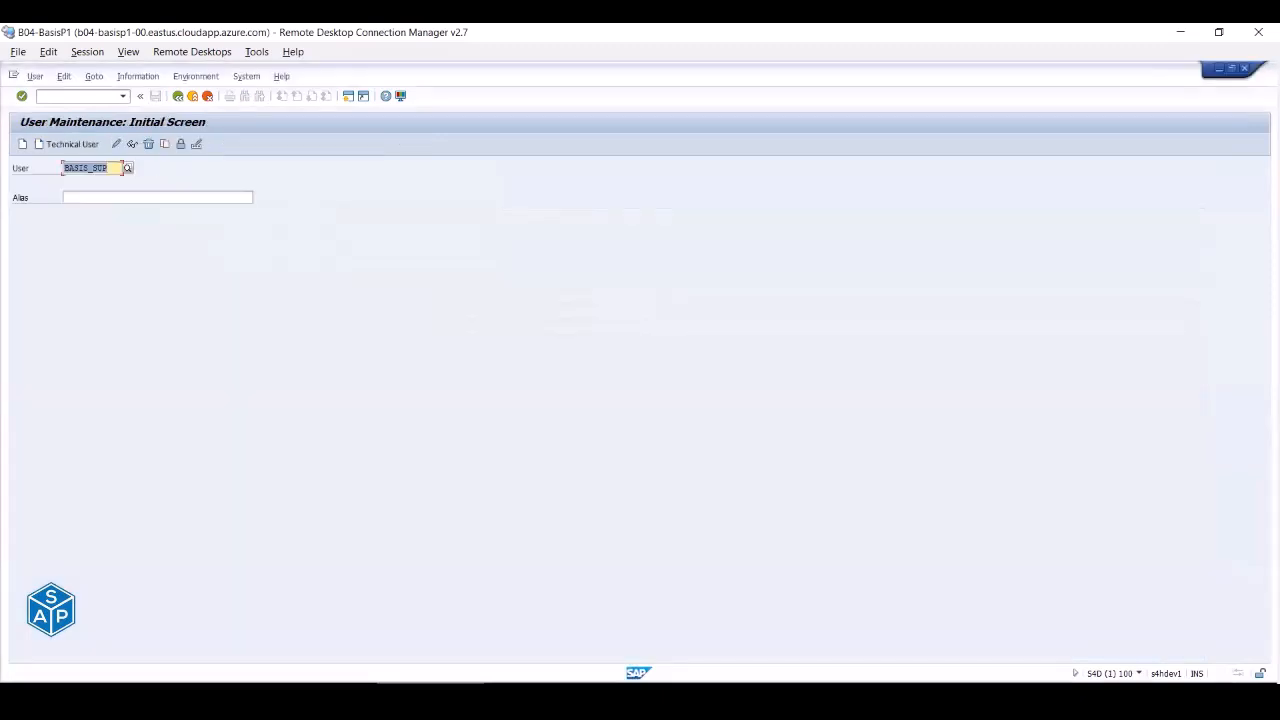
# - Log on to SAP S/4HANA 2020 (PAS) again as BASIS_SUP
pyautogui.click(430, 690)
pyautogui.click(335, 690)
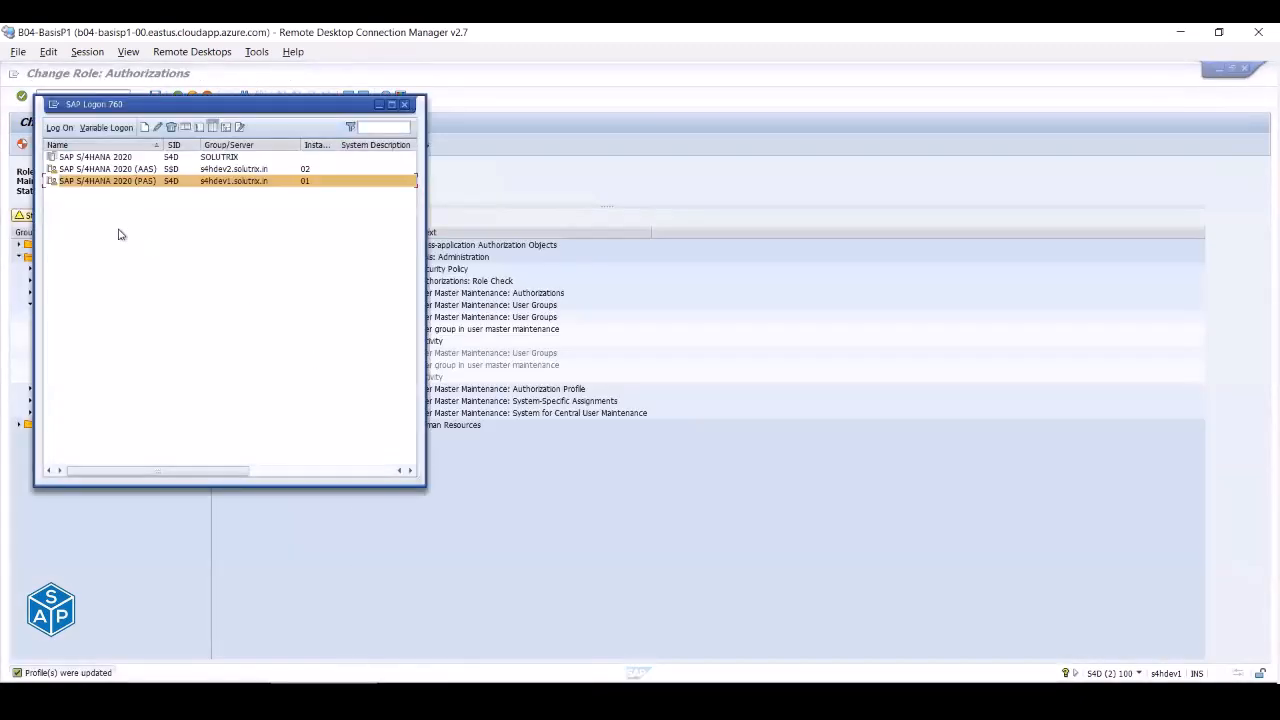
pyautogui.doubleClick(116, 181)
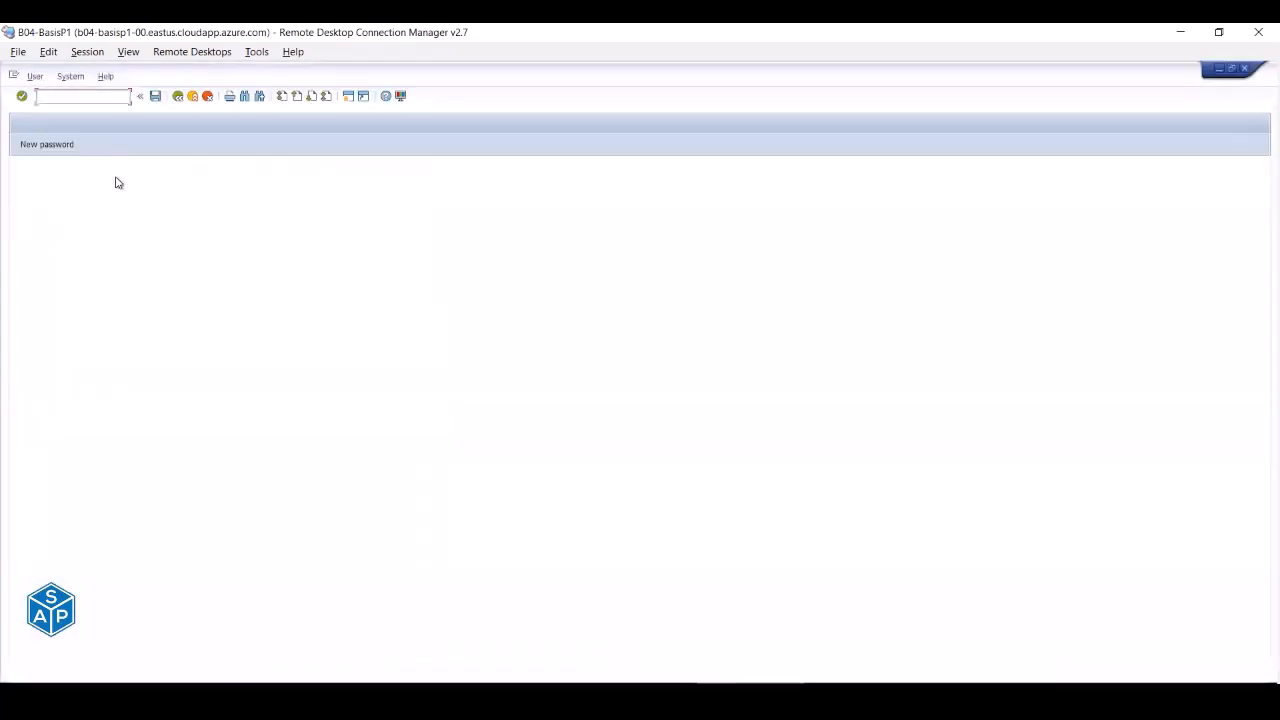
pyautogui.press('Tab')
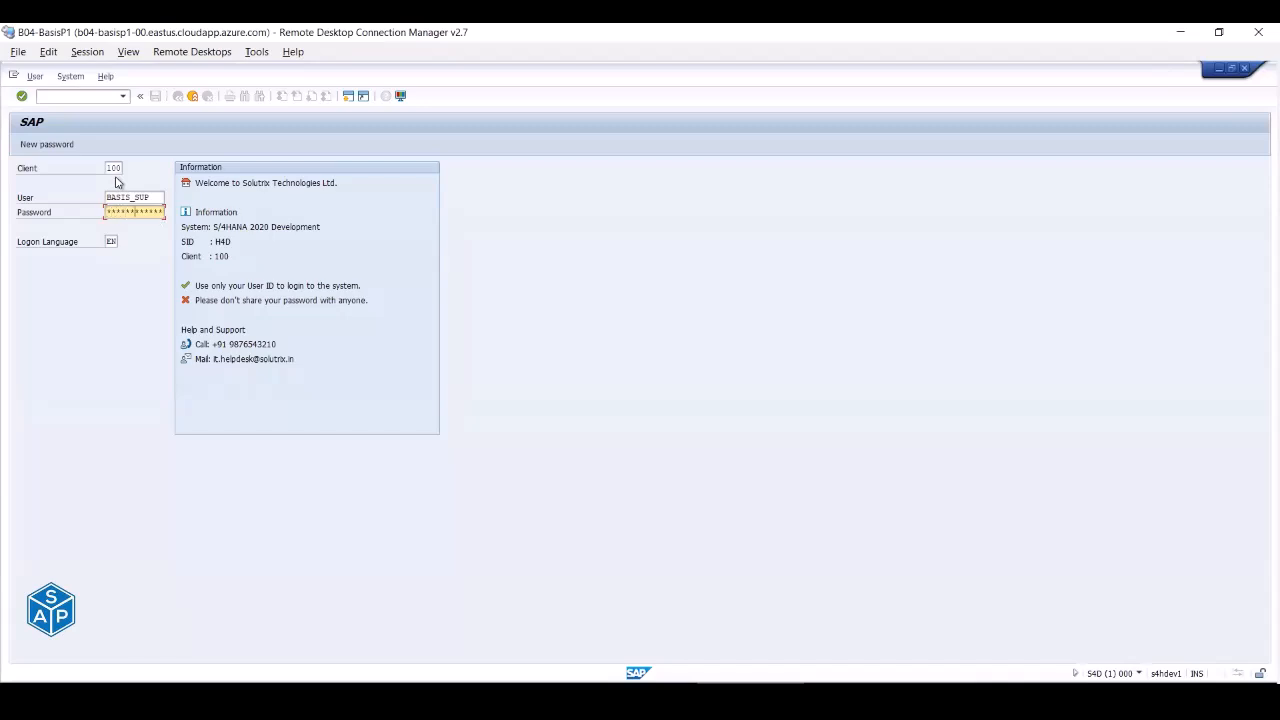
pyautogui.press('Return')
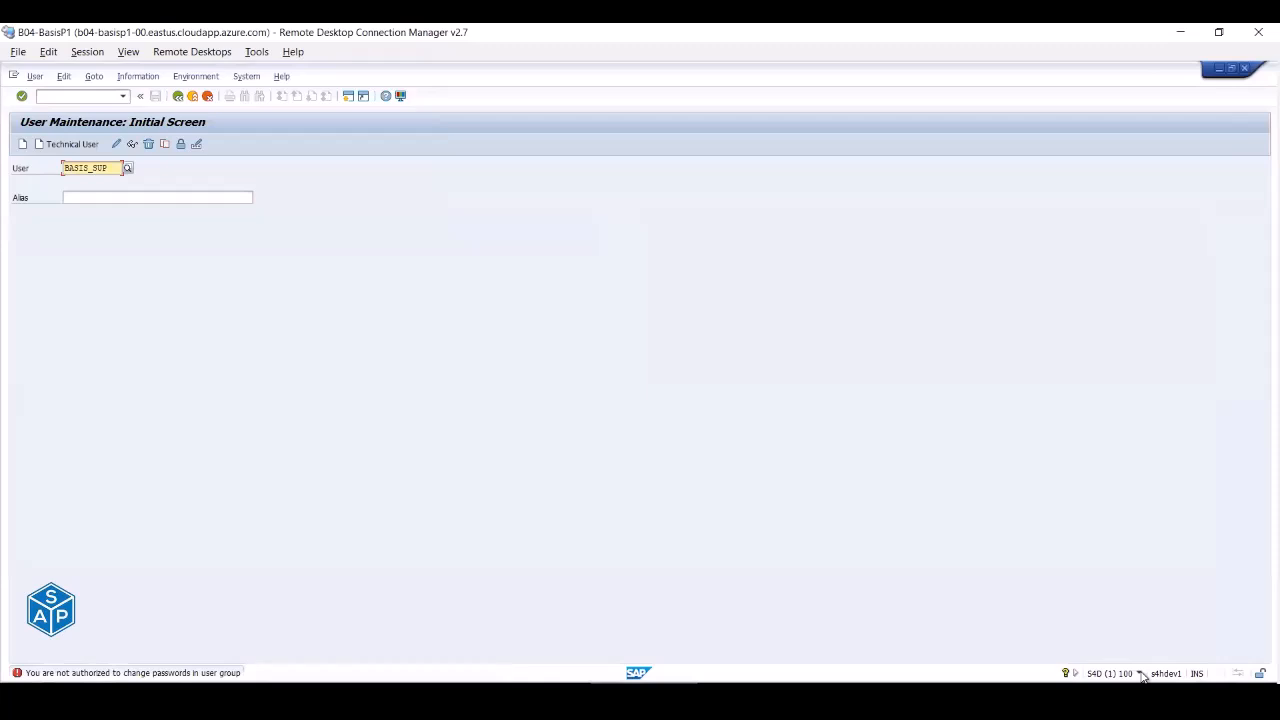
# - Check the session's system information, then log BASIS_SUP off
pyautogui.click(1141, 675)
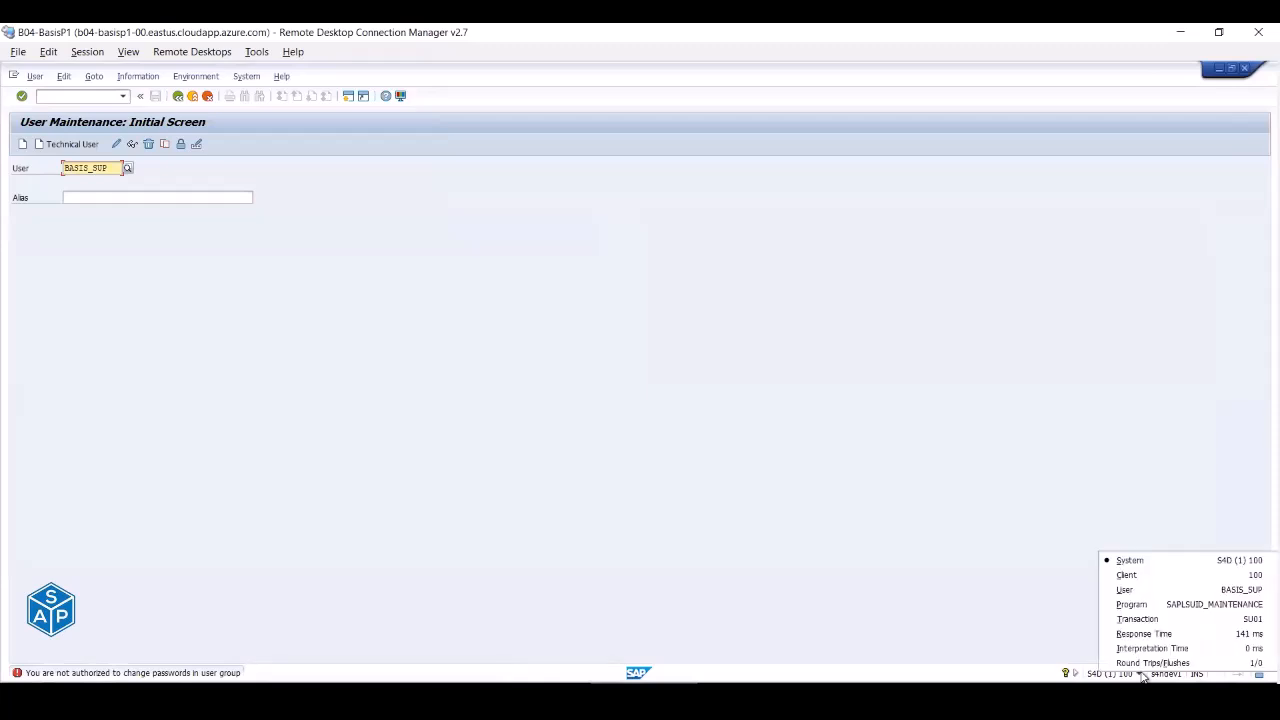
pyautogui.click(194, 97)
pyautogui.click(194, 97)
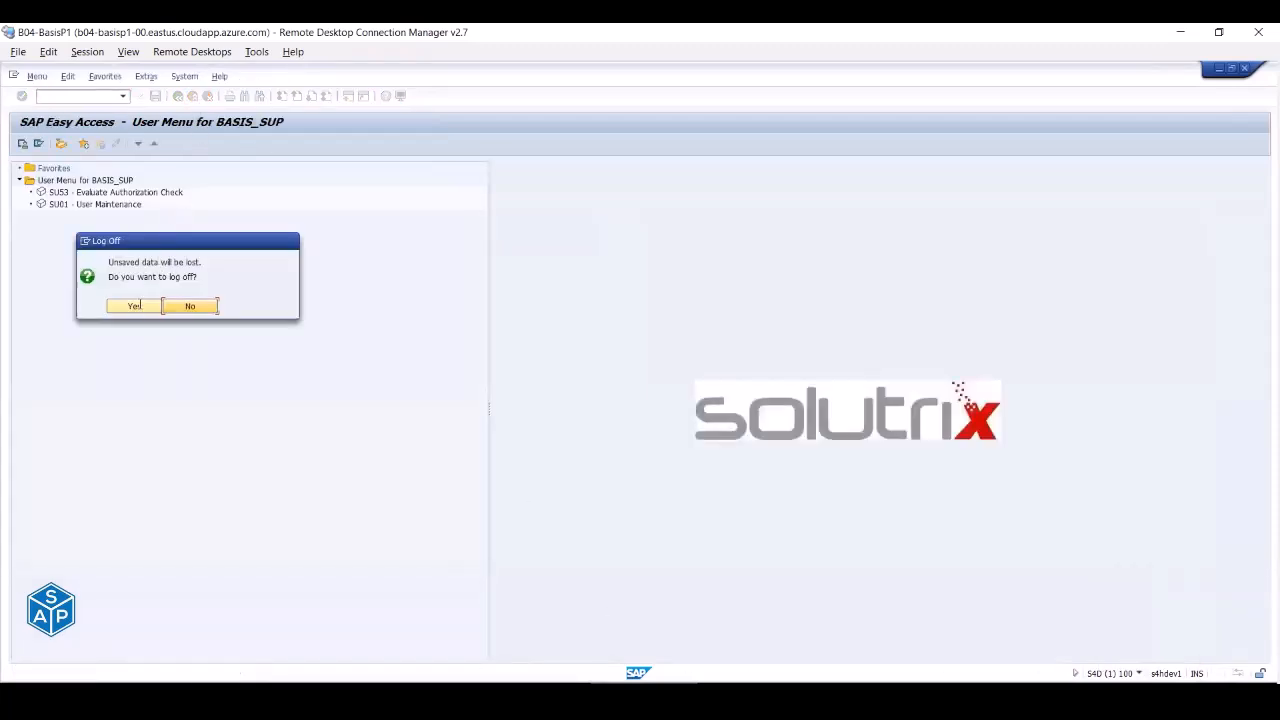
pyautogui.click(139, 308)
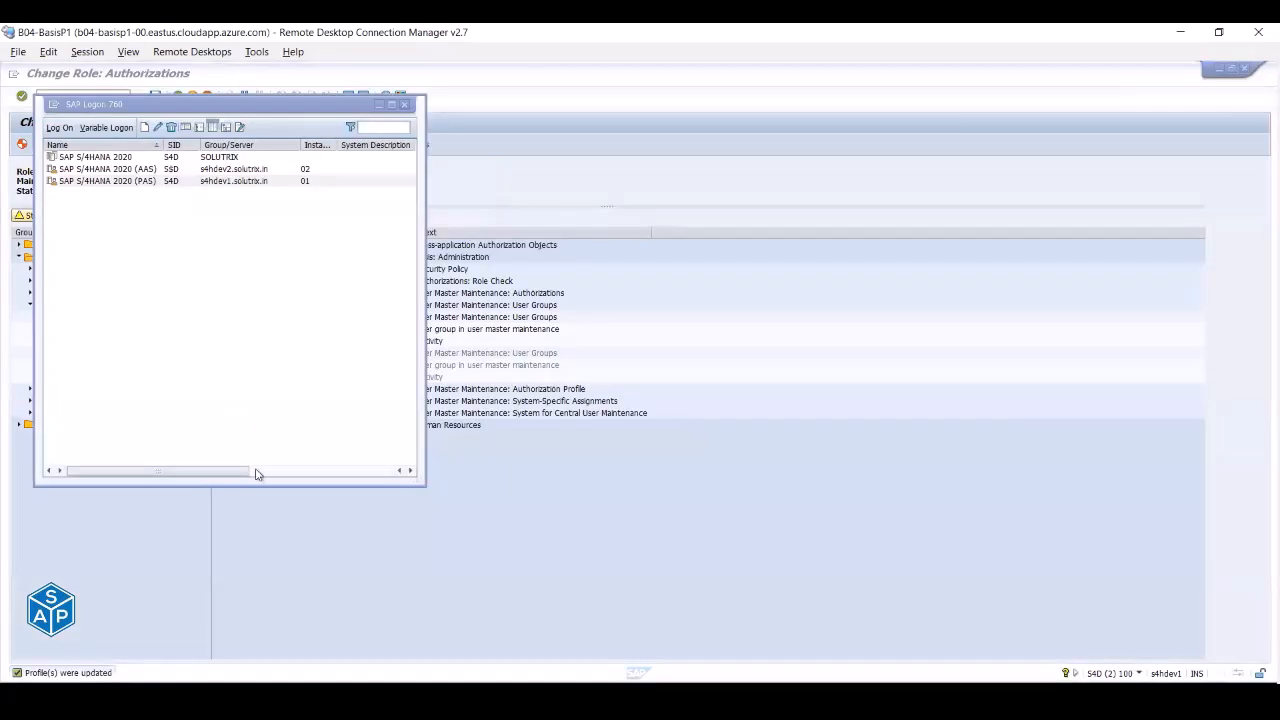
# - Log back on to SAP S/4HANA 2020 (PAS) as BASIS_SUP
pyautogui.doubleClick(95, 182)
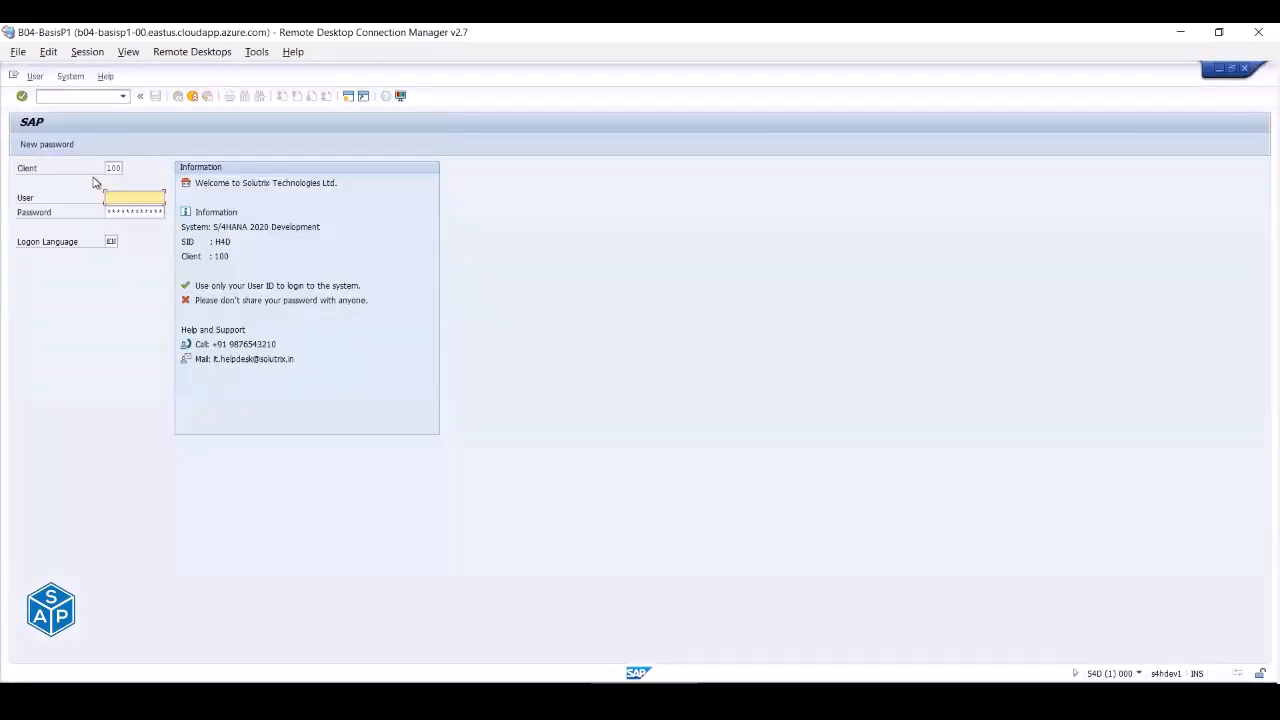
pyautogui.press('Tab')
pyautogui.press('Return')
# - Run su01 and pick BASIS_SUP as the user
pyautogui.write('su01')
pyautogui.press('Return')
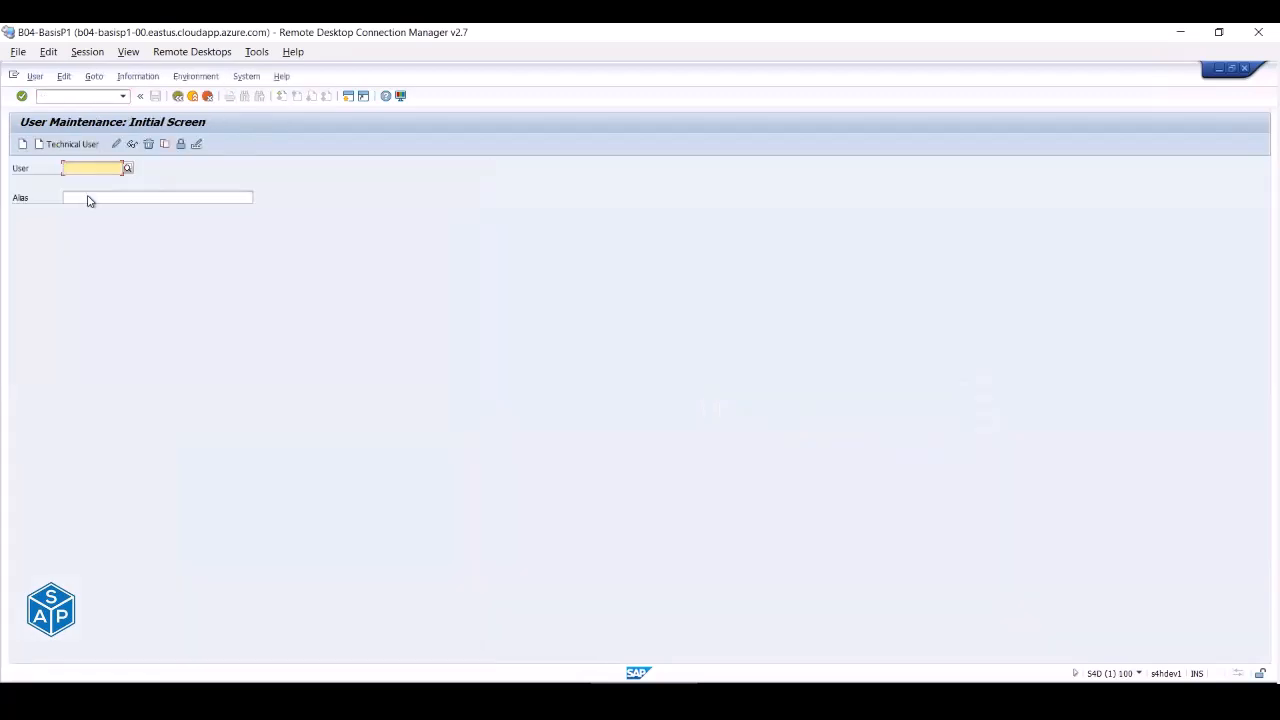
pyautogui.write('bas')
pyautogui.click(100, 198)
pyautogui.click(197, 146)
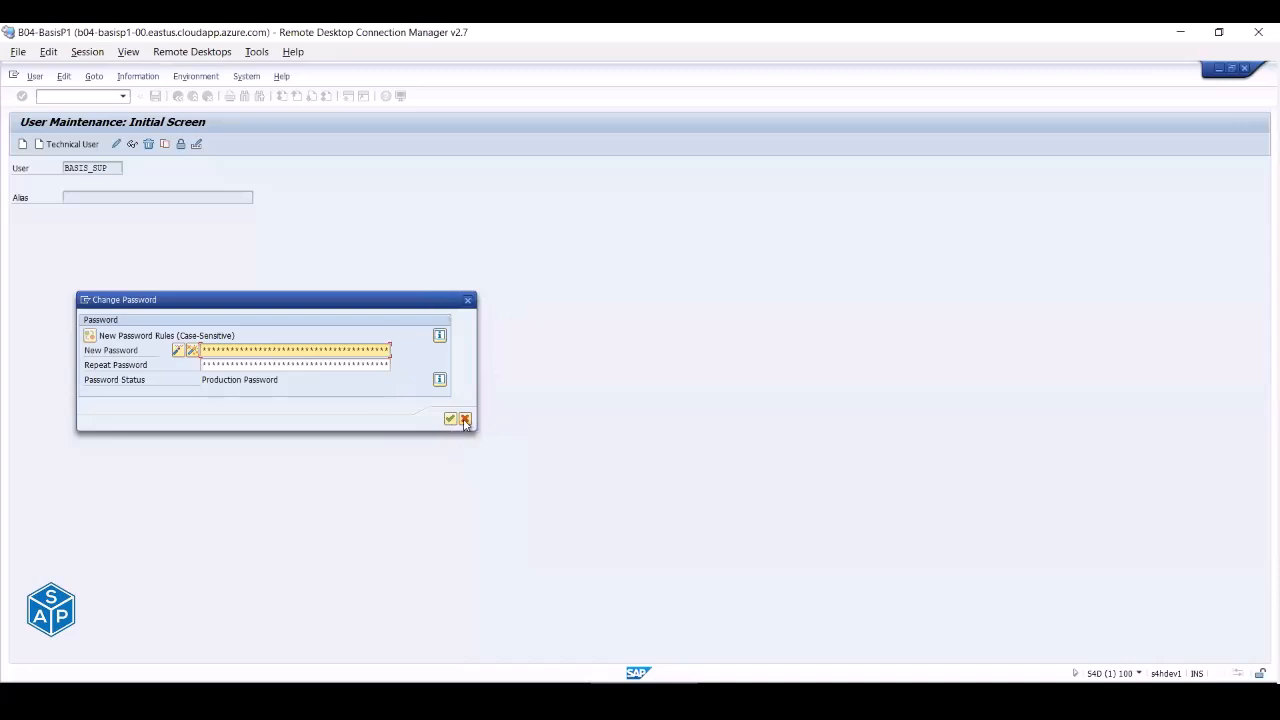
pyautogui.click(464, 419)
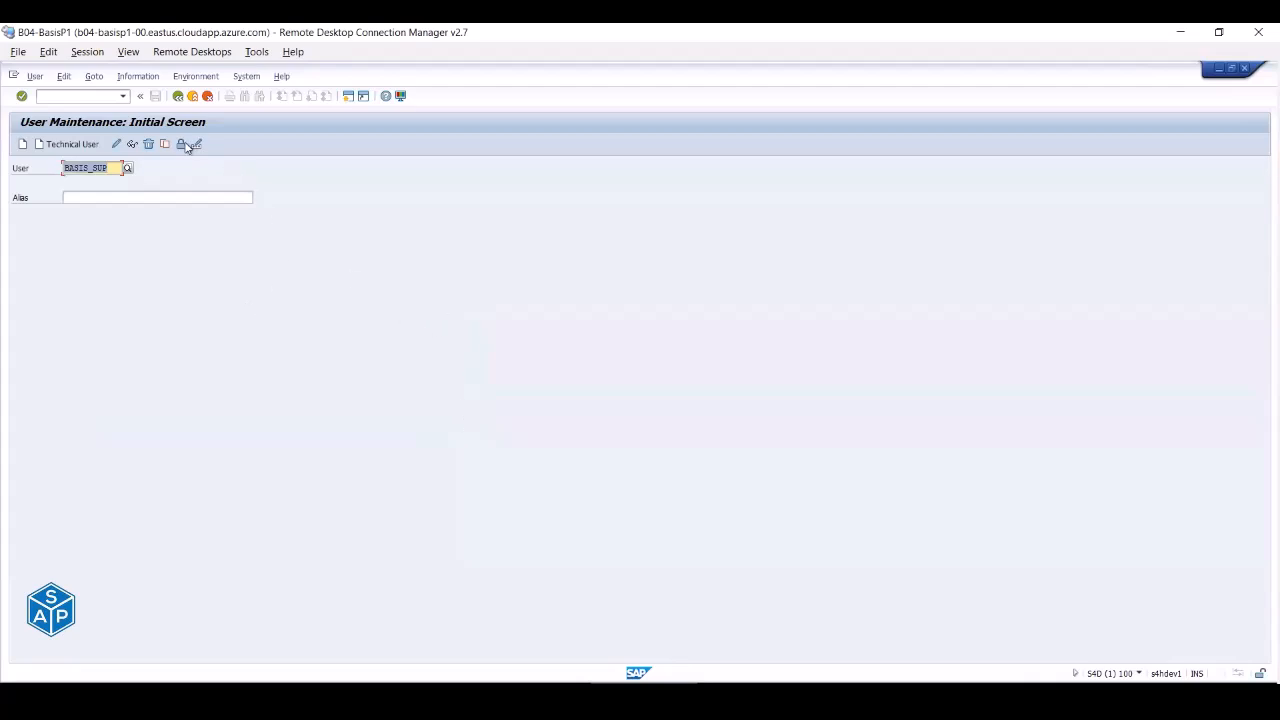
# - Check BASIS_SUP's lock status, then attempt to delete the user
pyautogui.click(181, 144)
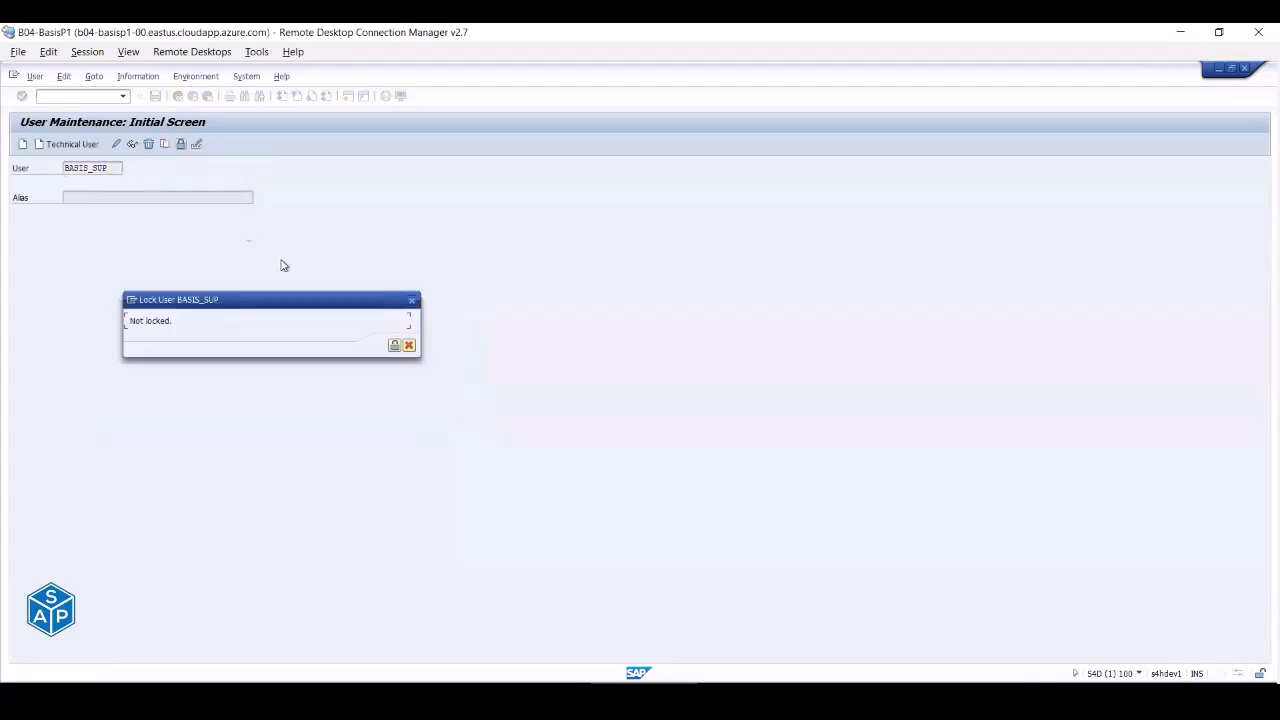
pyautogui.click(413, 301)
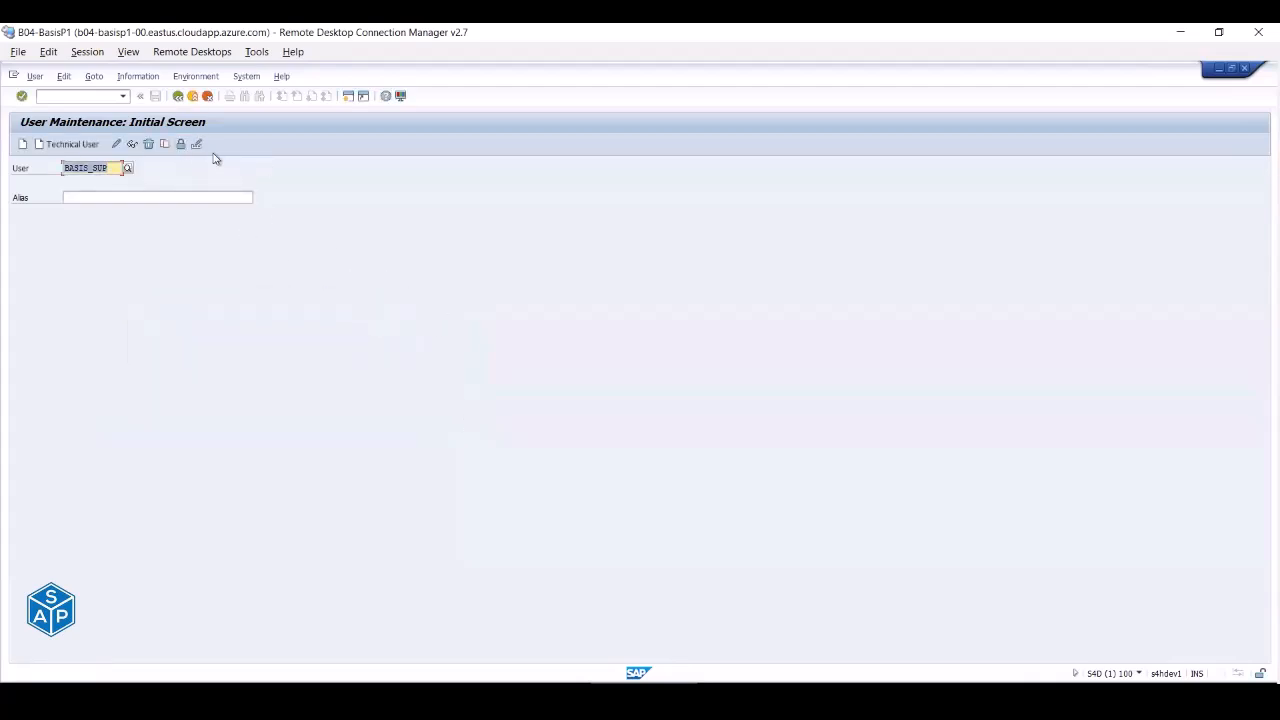
pyautogui.click(149, 146)
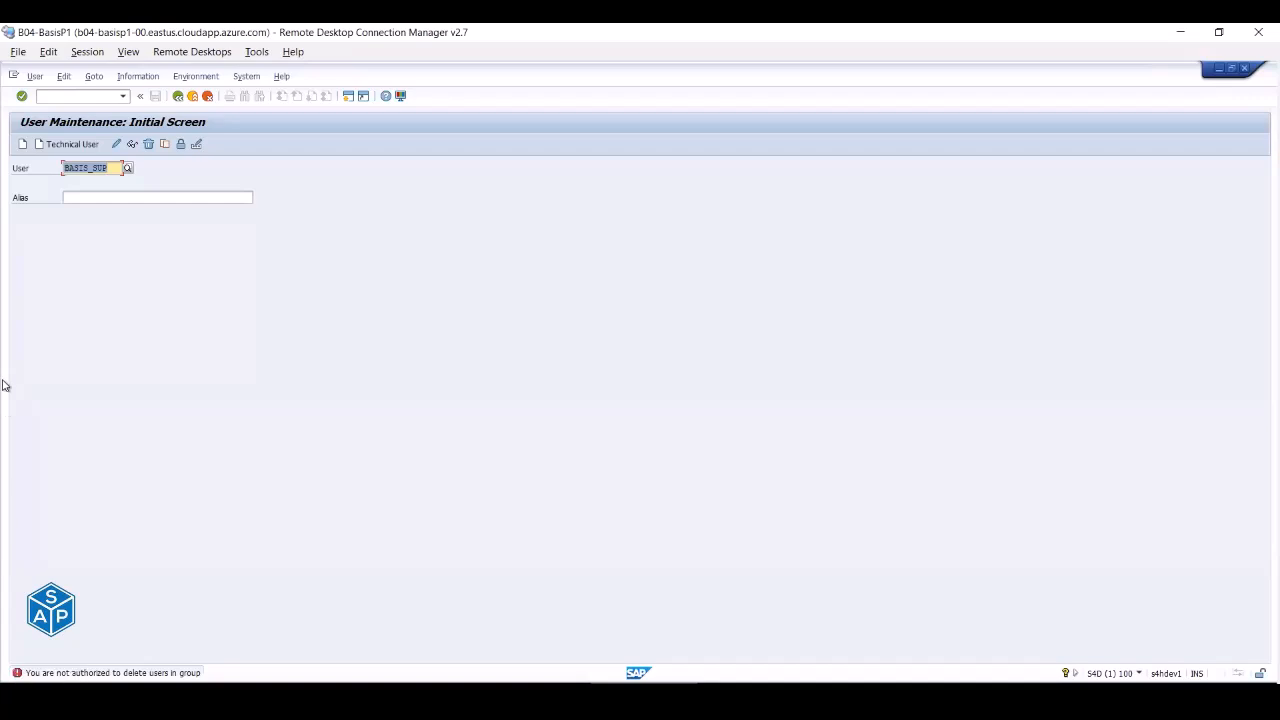
# - Exit SU01, reopen User Maintenance from the user menu, and return to the role-editing session
pyautogui.click(193, 96)
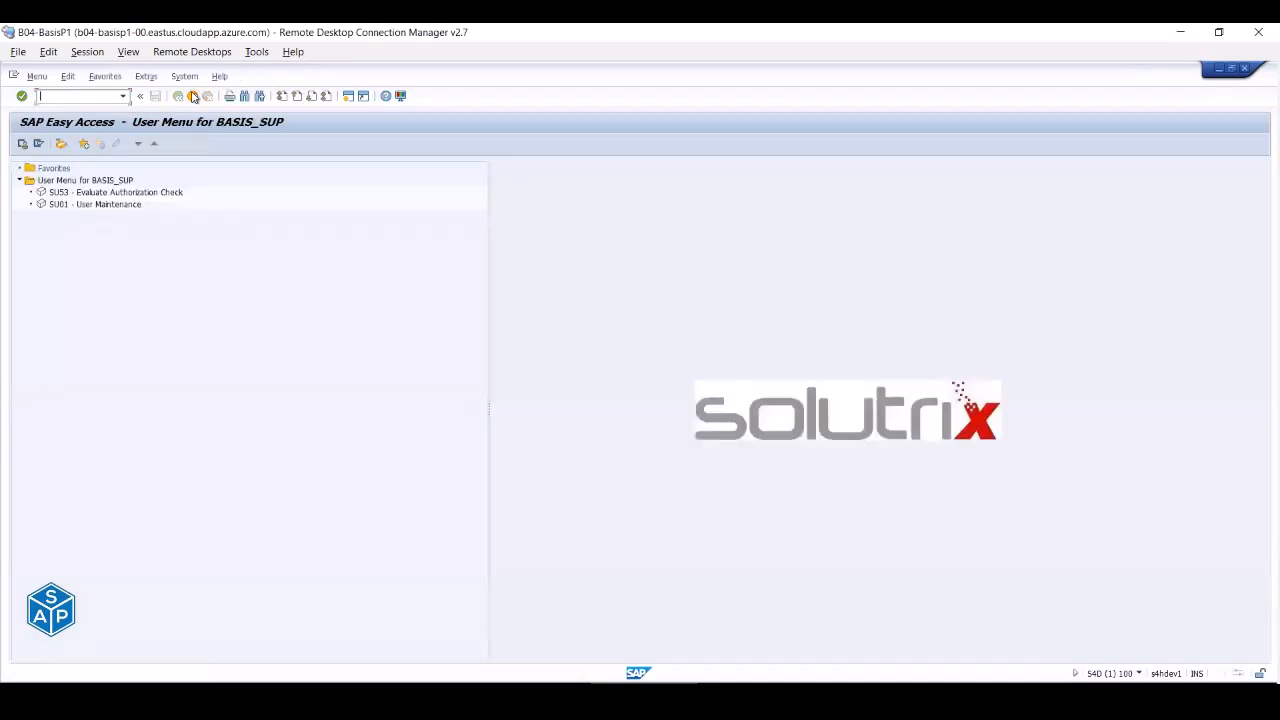
pyautogui.doubleClick(95, 204)
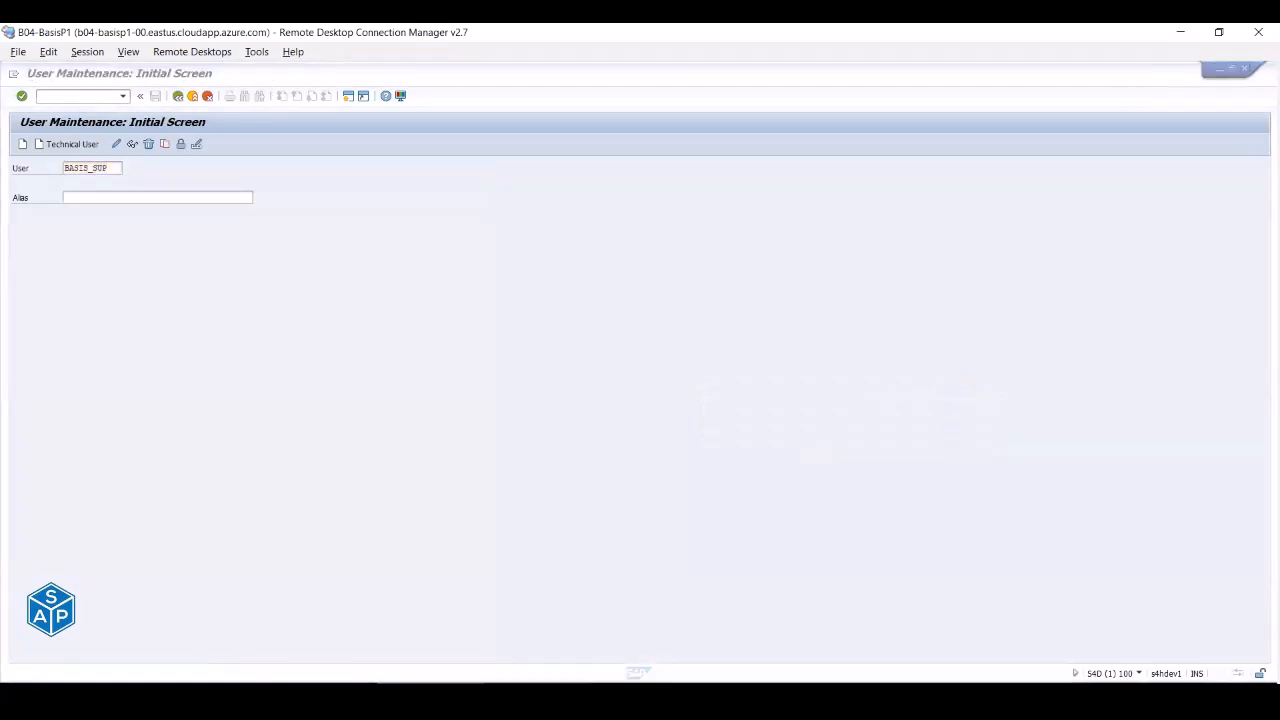
pyautogui.click(538, 688)
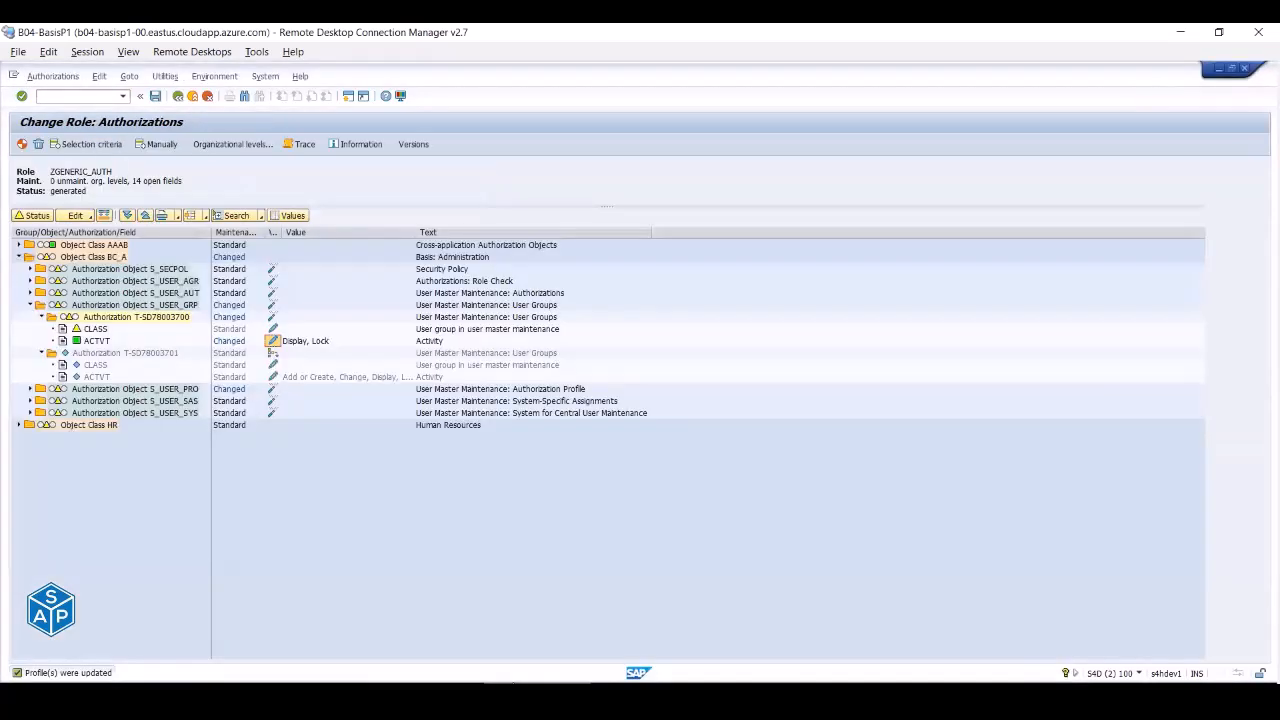
# - Delete the SU01 User Maintenance node from ZGENERIC_AUTH's menu and save the role
pyautogui.click(179, 97)
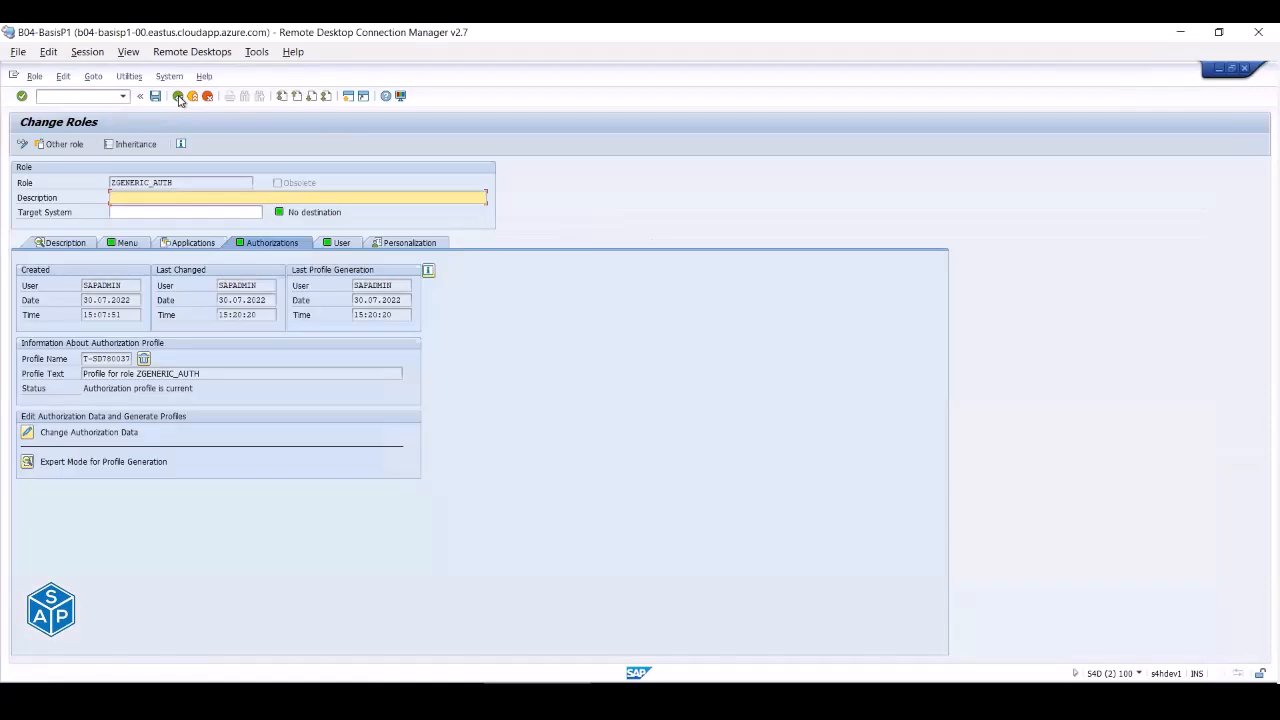
pyautogui.moveTo(190, 183); pyautogui.dragTo(102, 175)
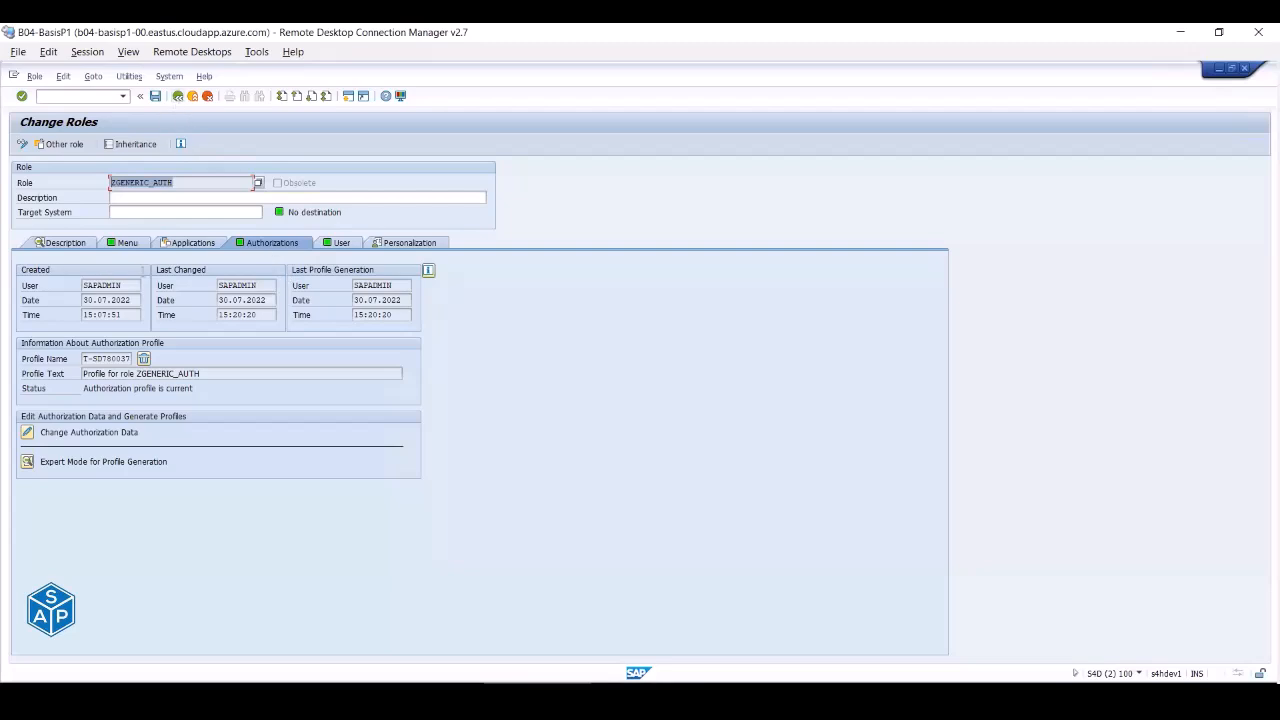
pyautogui.click(125, 247)
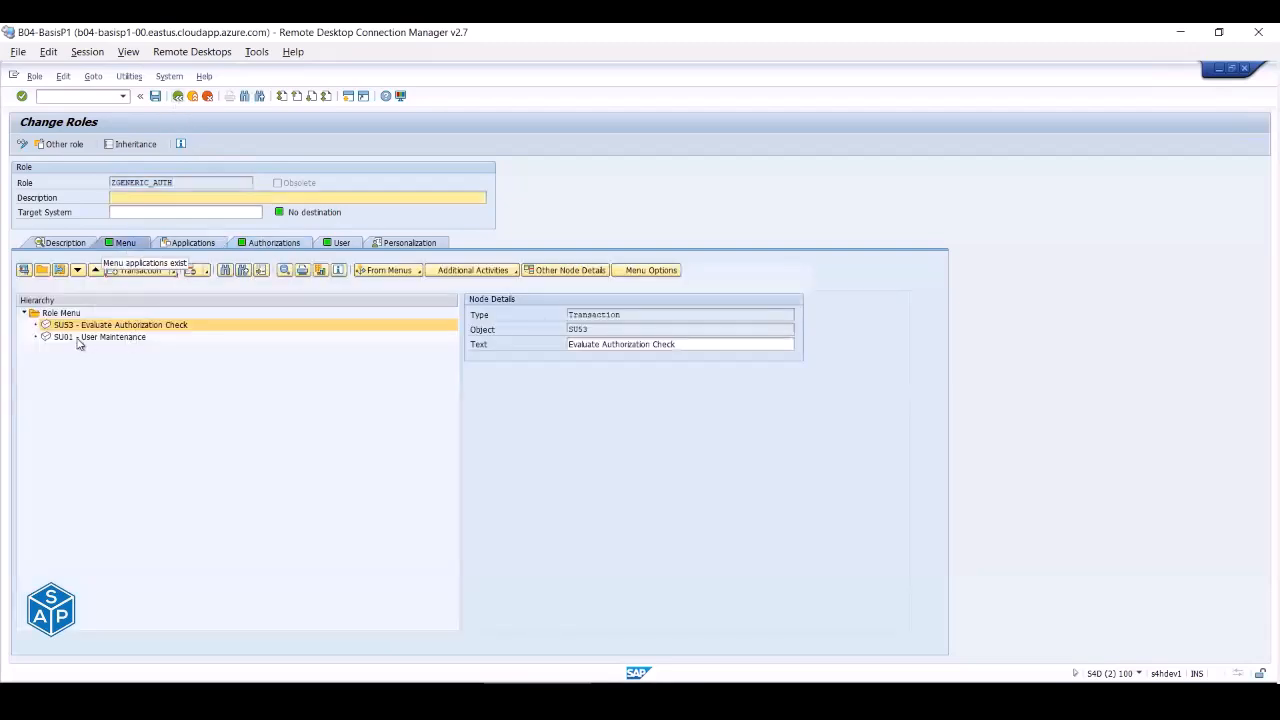
pyautogui.click(79, 339)
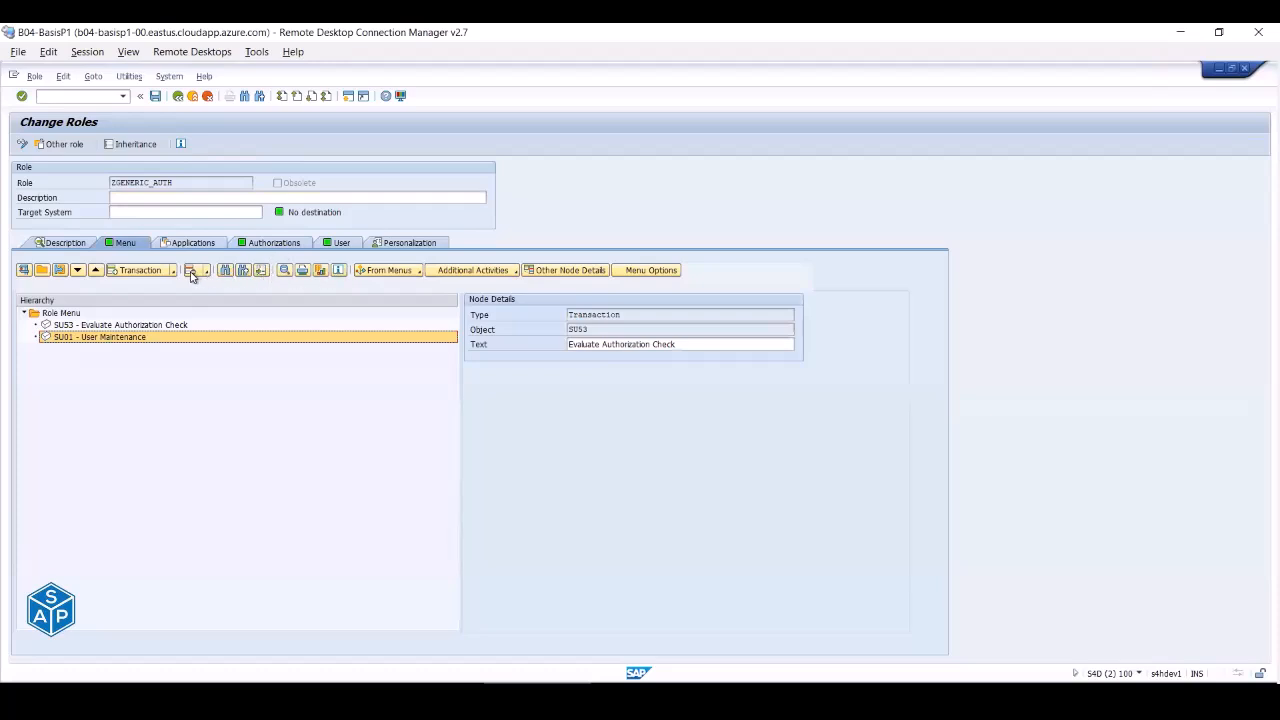
pyautogui.click(192, 276)
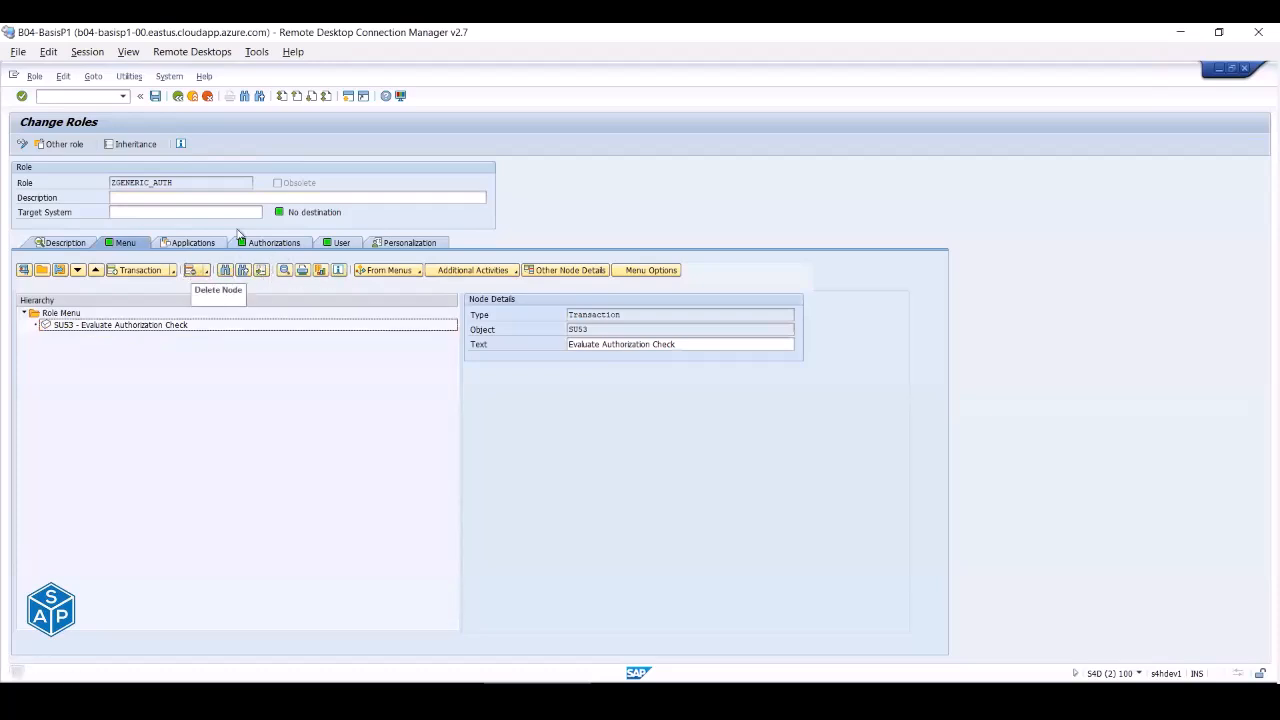
pyautogui.click(157, 97)
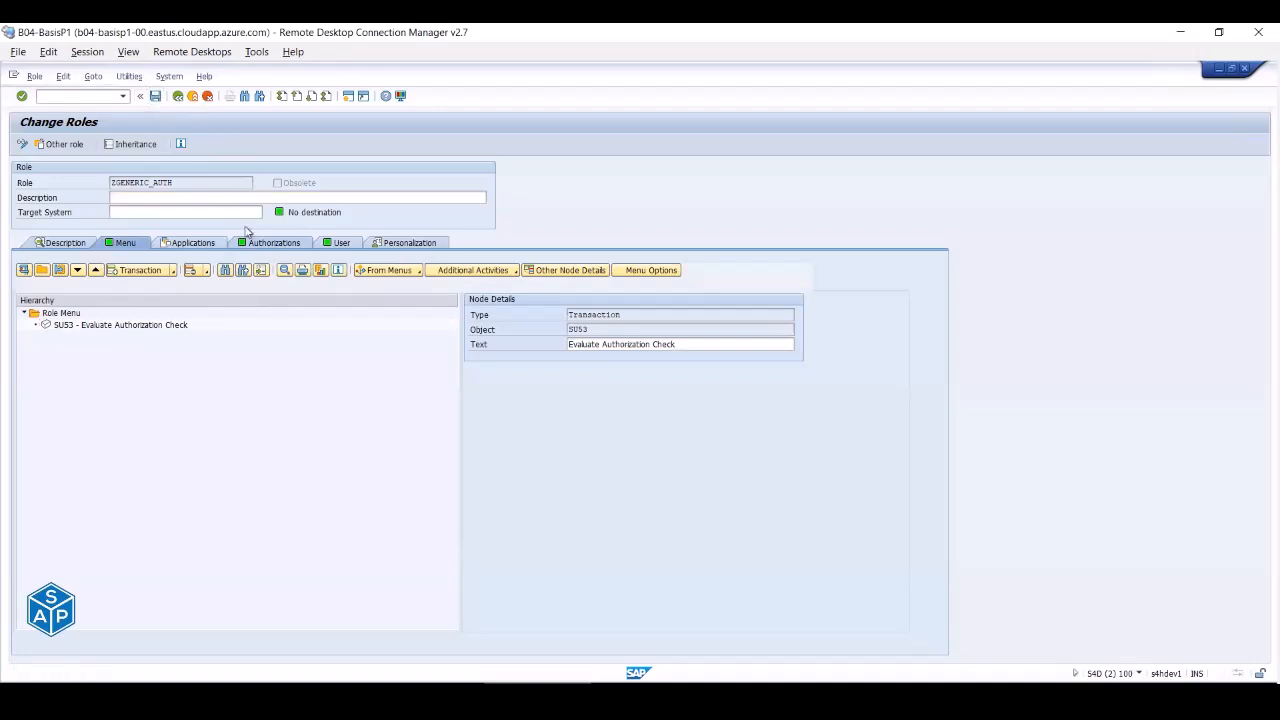
# - Regenerate ZGENERIC_AUTH's authorization profile from its authorization data
pyautogui.click(268, 246)
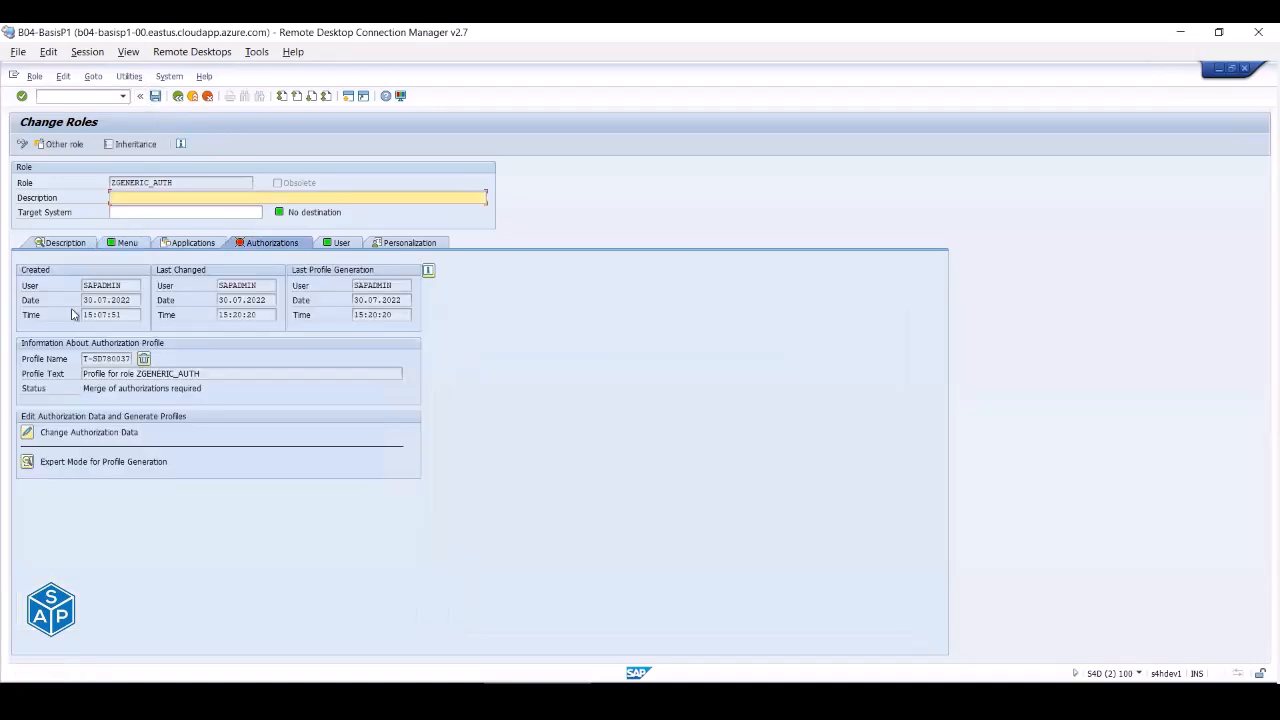
pyautogui.click(28, 433)
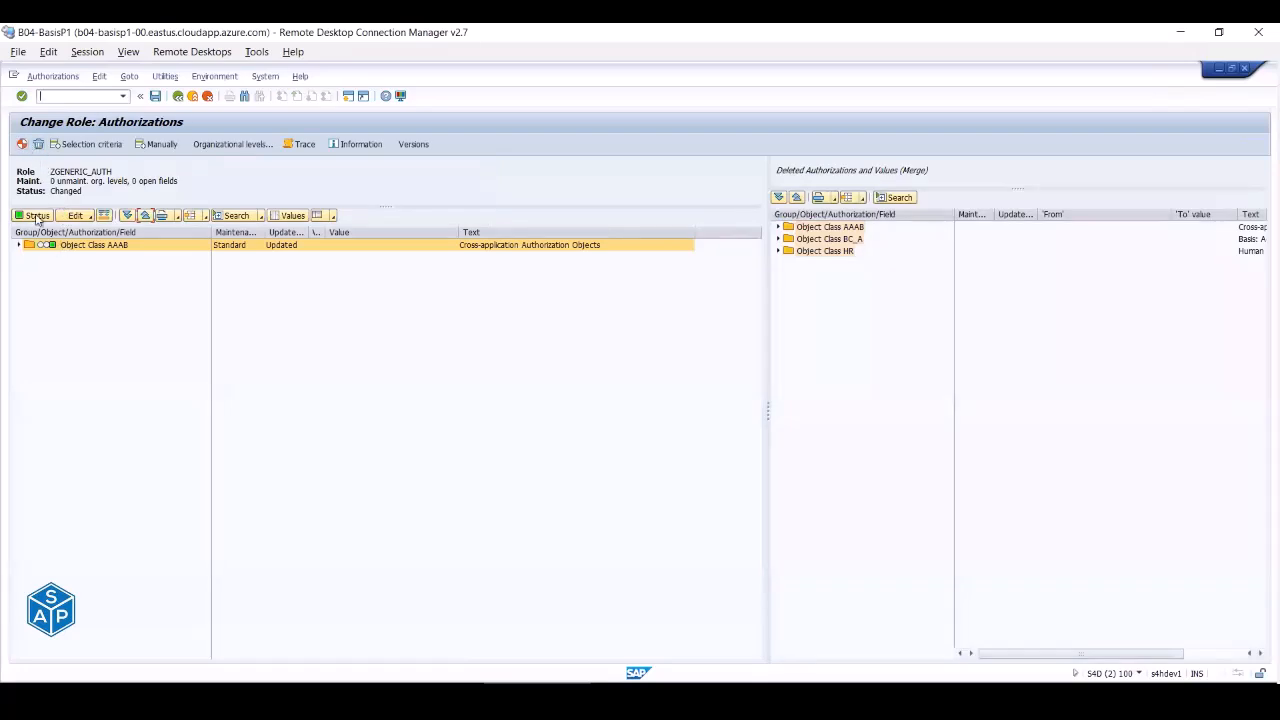
pyautogui.click(21, 145)
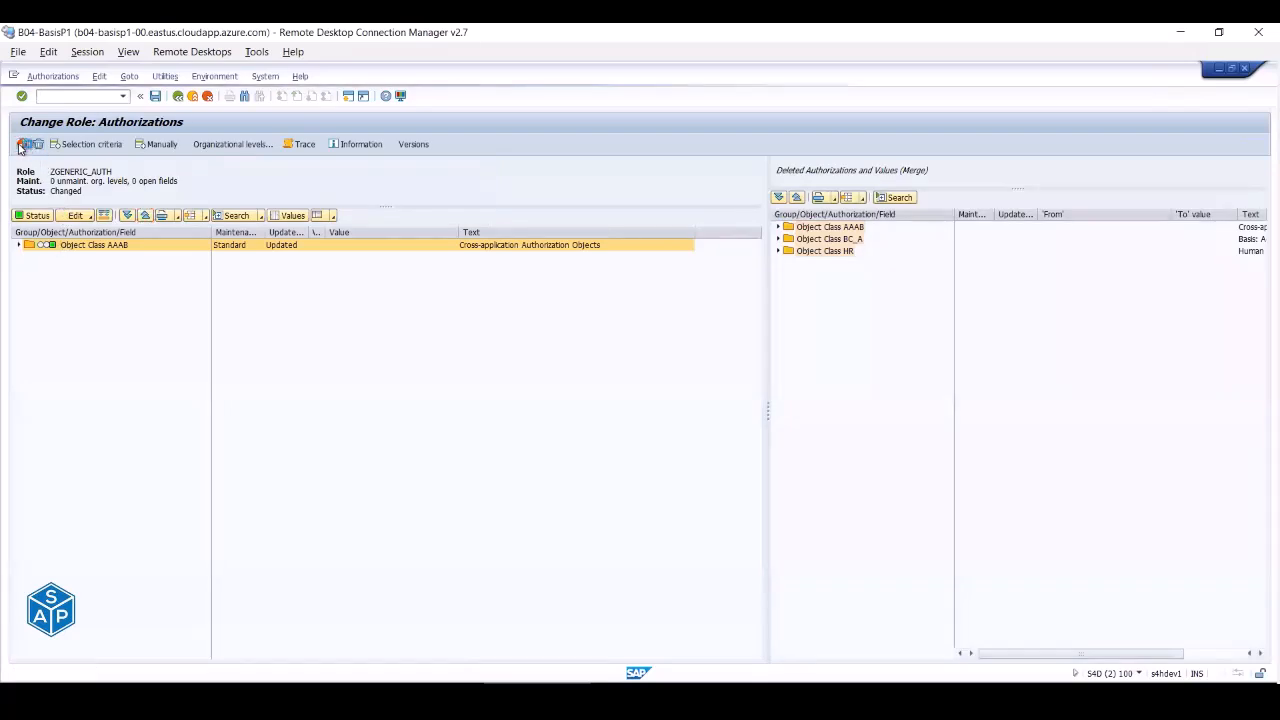
# - Return to the Role Maintenance start screen and begin entering new role name ZBASIS_MONI
pyautogui.click(195, 96)
pyautogui.click(130, 243)
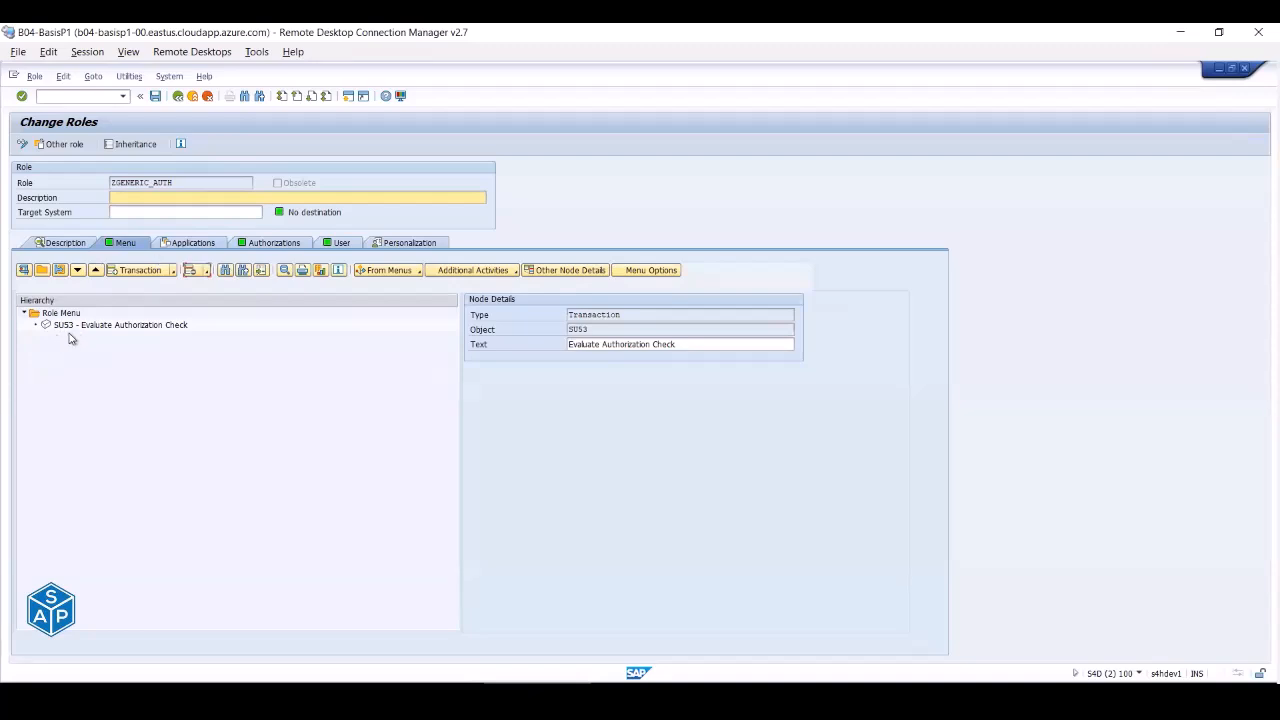
pyautogui.click(192, 96)
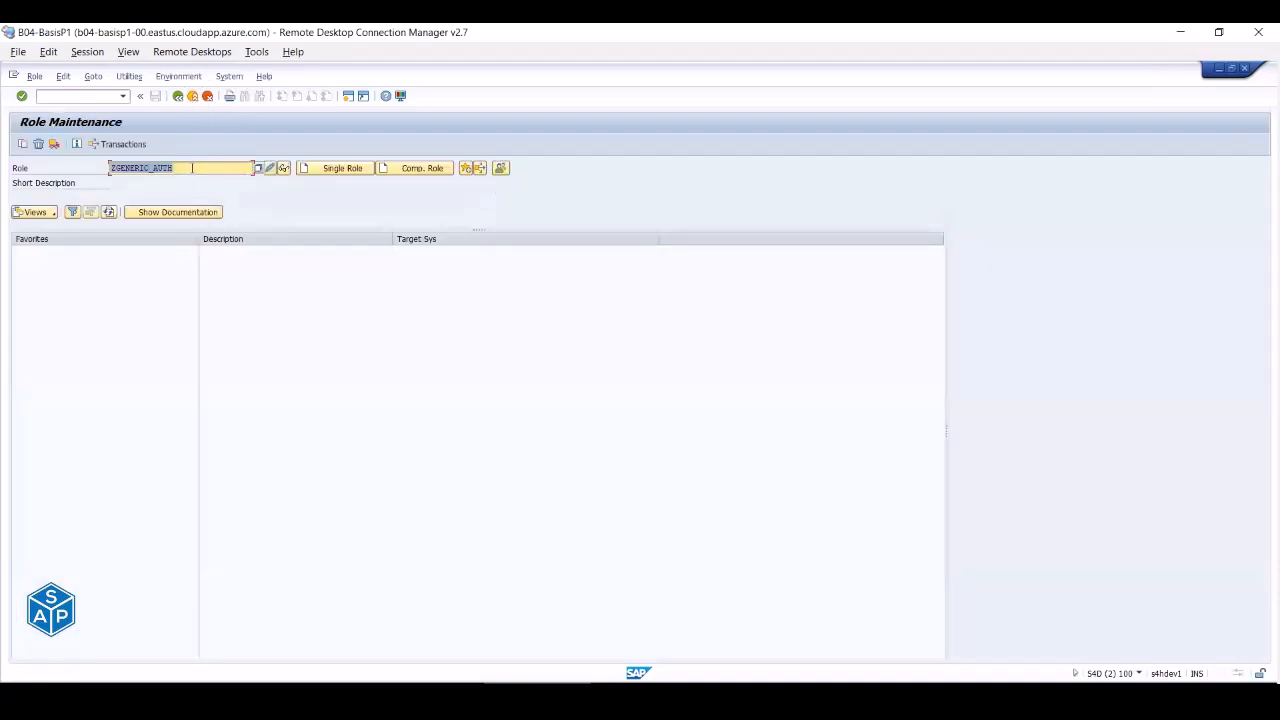
pyautogui.write('Z')
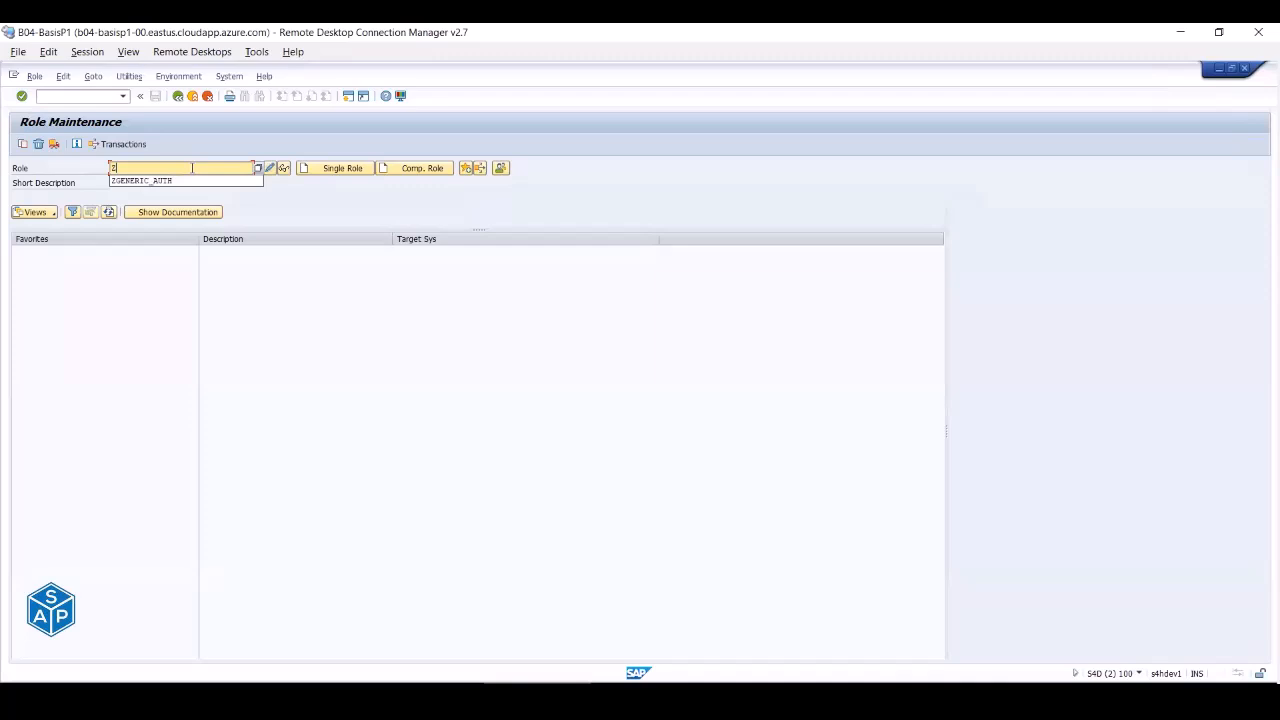
pyautogui.write('BASIS')
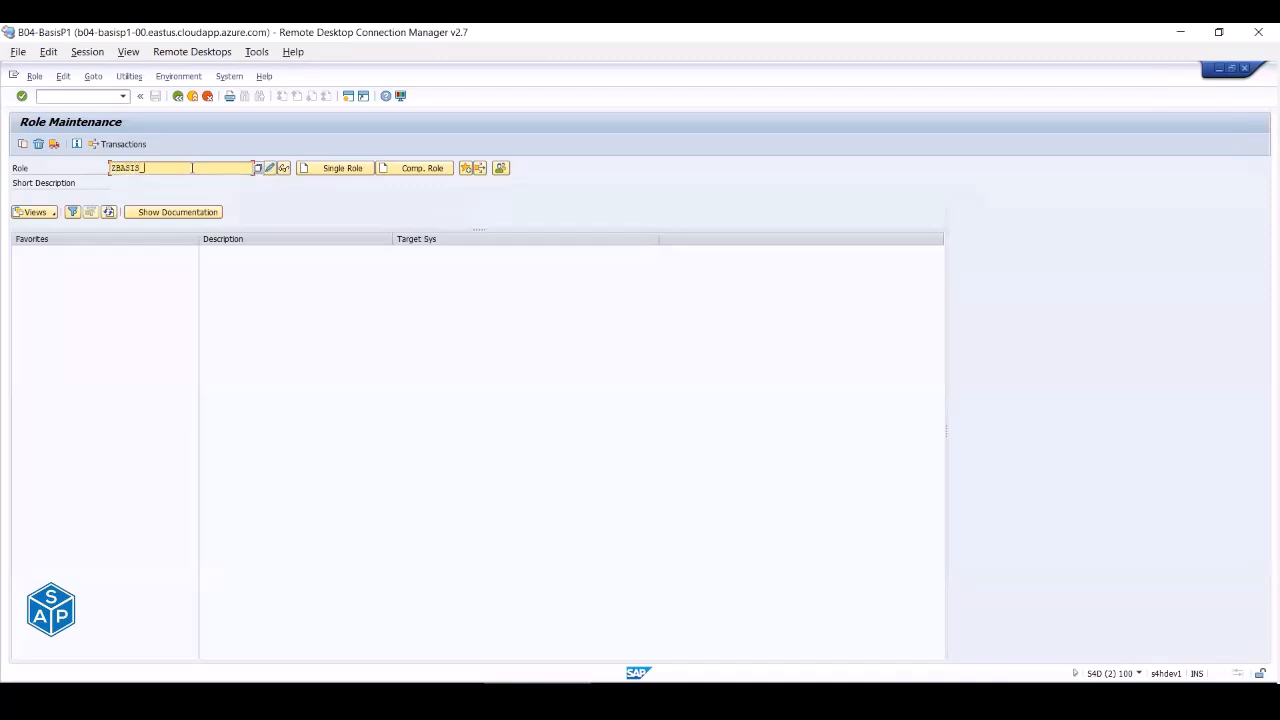
pyautogui.write('_MONI')
# - Create and save single role ZBASIS_MONITORING, then open its menu's transaction assignment table
pyautogui.press('BackSpace')
pyautogui.press('BackSpace')
pyautogui.write('ITORING')
pyautogui.click(326, 170)
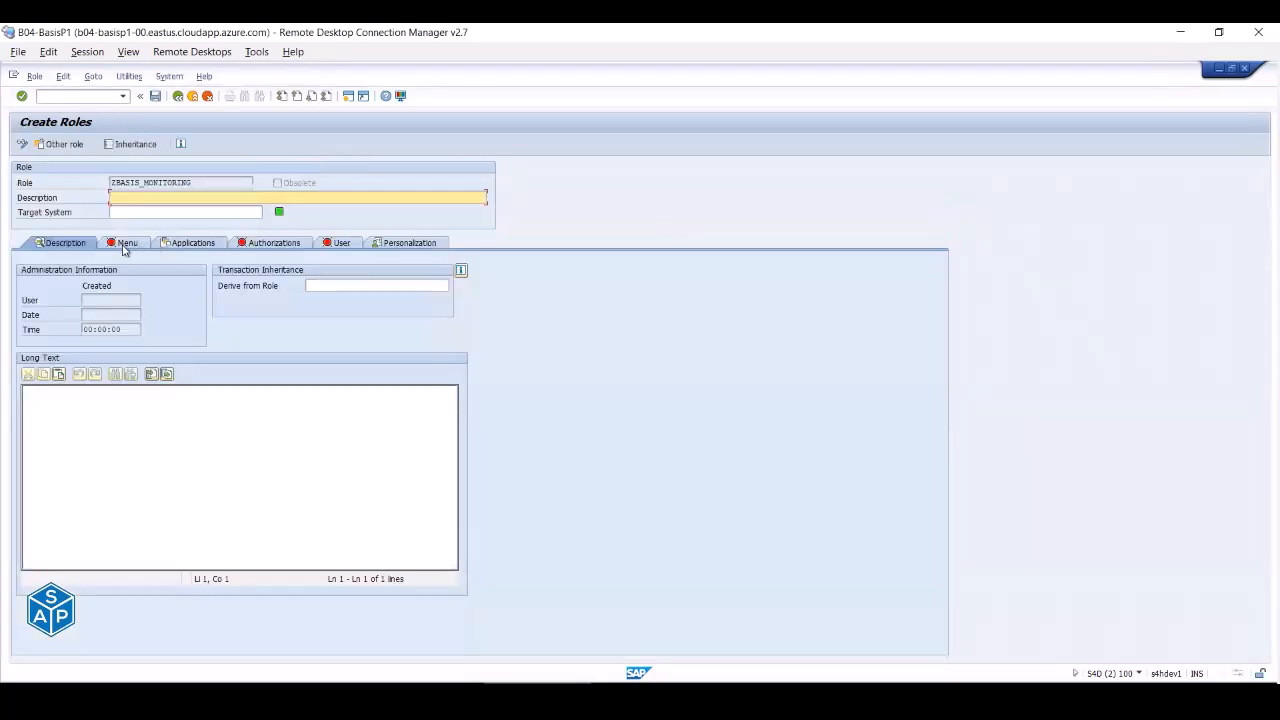
pyautogui.click(124, 245)
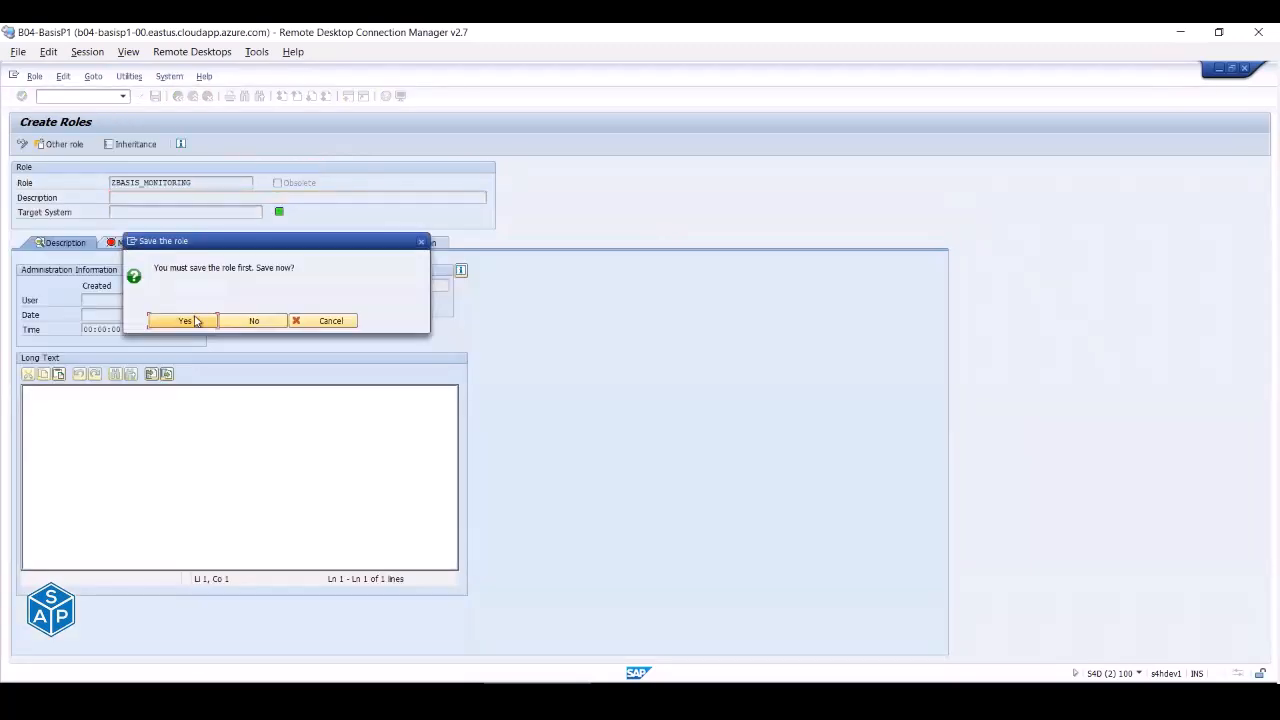
pyautogui.click(196, 320)
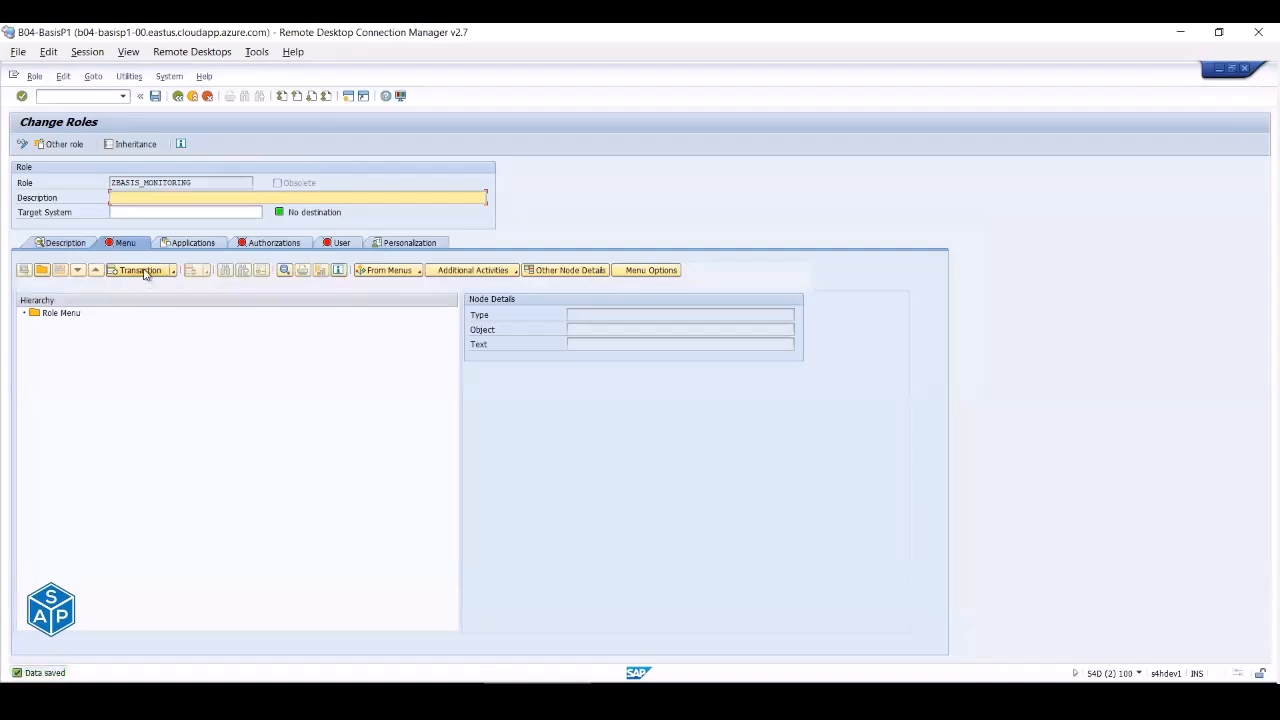
pyautogui.click(140, 271)
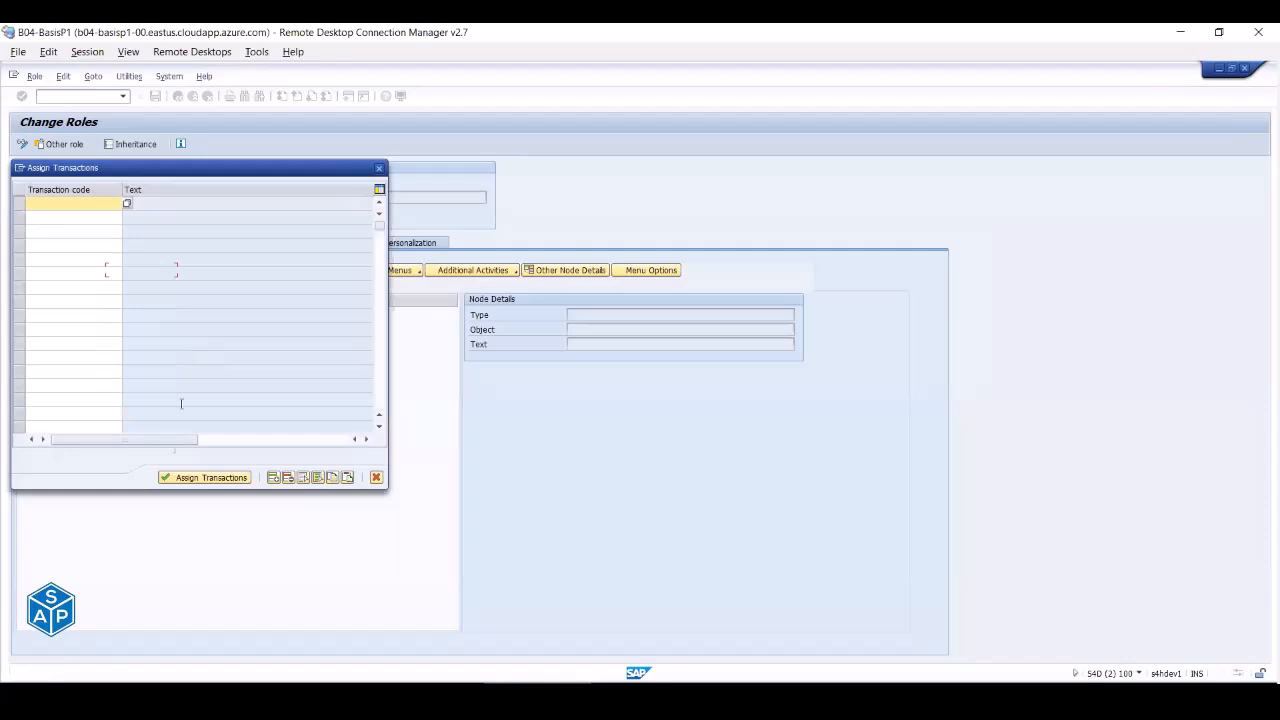
# - Open SAP S4HANA 2020 (S4D) #1.xlsx and copy monitoring codes SICK through SM13
pyautogui.click(222, 700)
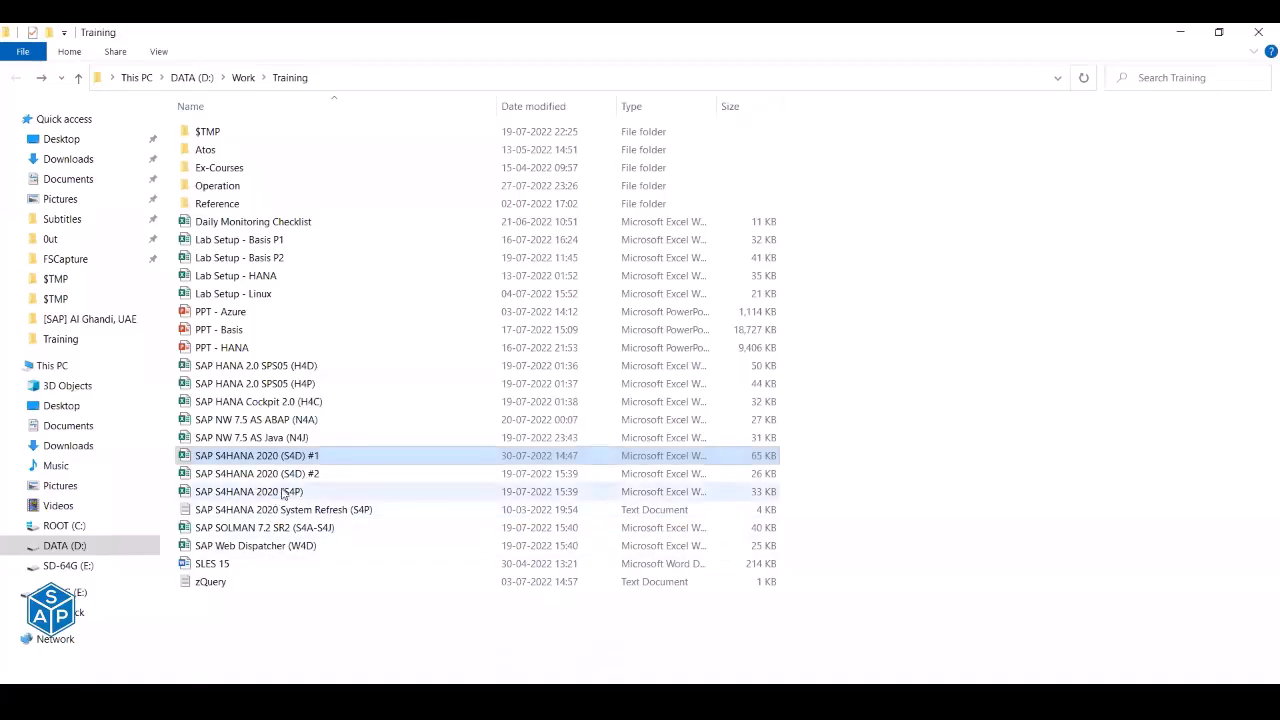
pyautogui.doubleClick(308, 458)
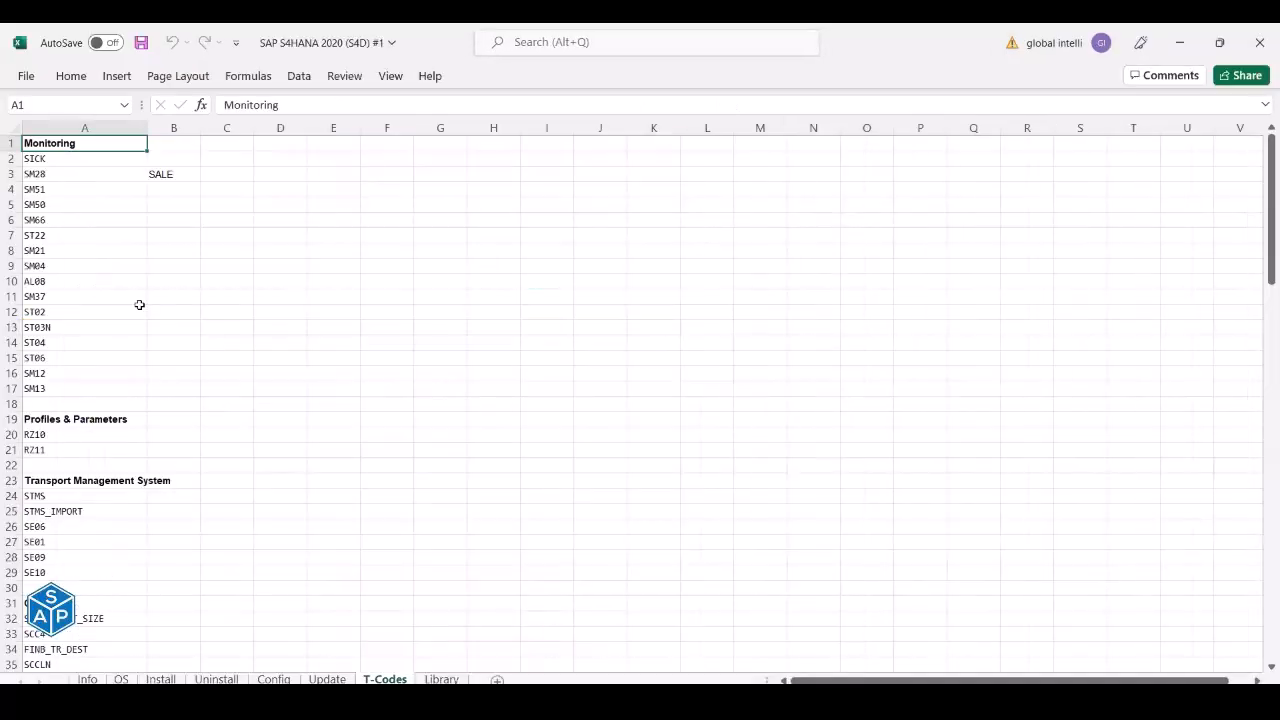
pyautogui.moveTo(62, 160); pyautogui.dragTo(68, 385)
pyautogui.hotkey('ctrl', 'c')
pyautogui.hotkey('alt', 'Tab')
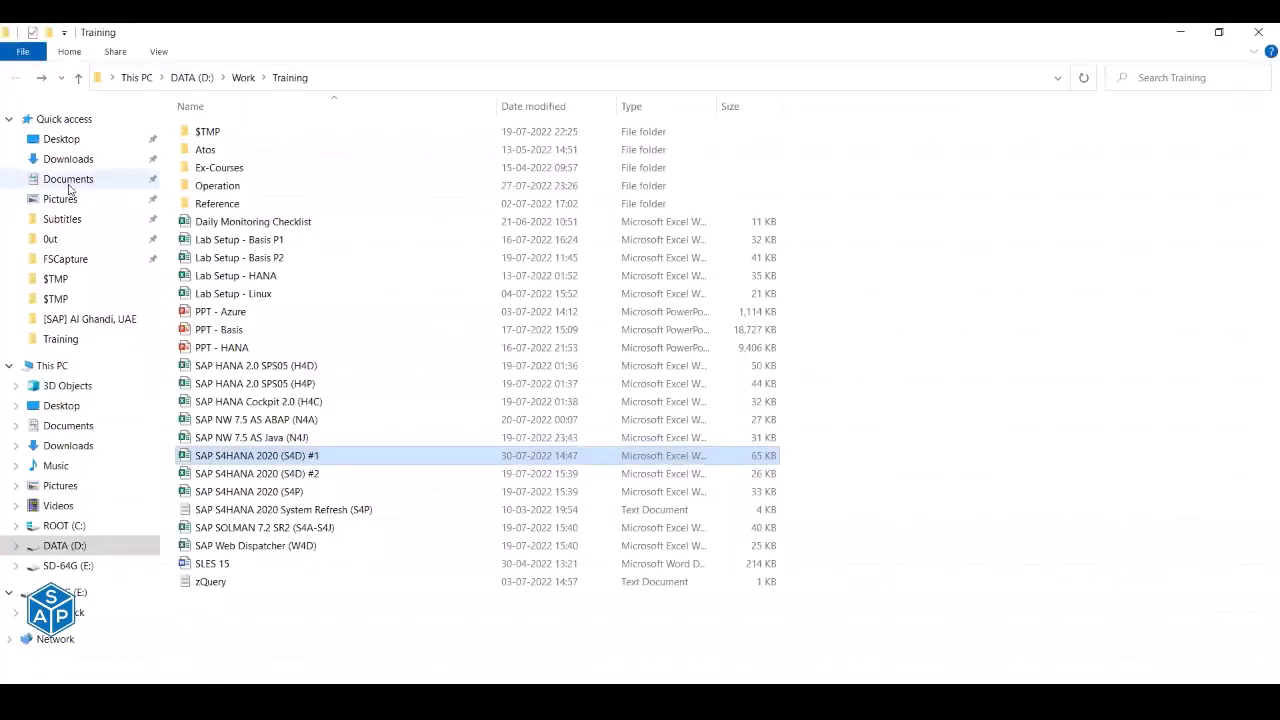
pyautogui.hotkey('alt', 'Tab')
pyautogui.hotkey('alt', 'Tab')
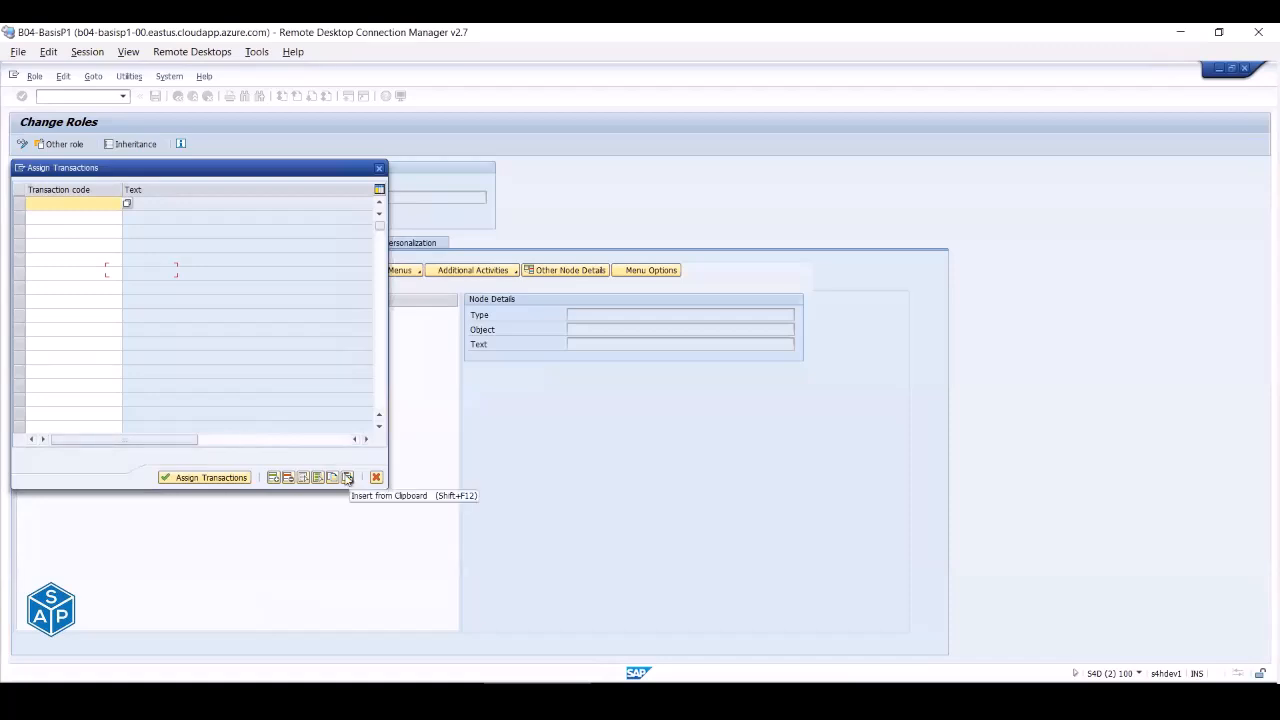
# - Paste the 16 copied transaction codes into the table and assign them to the role menu
pyautogui.click(80, 202)
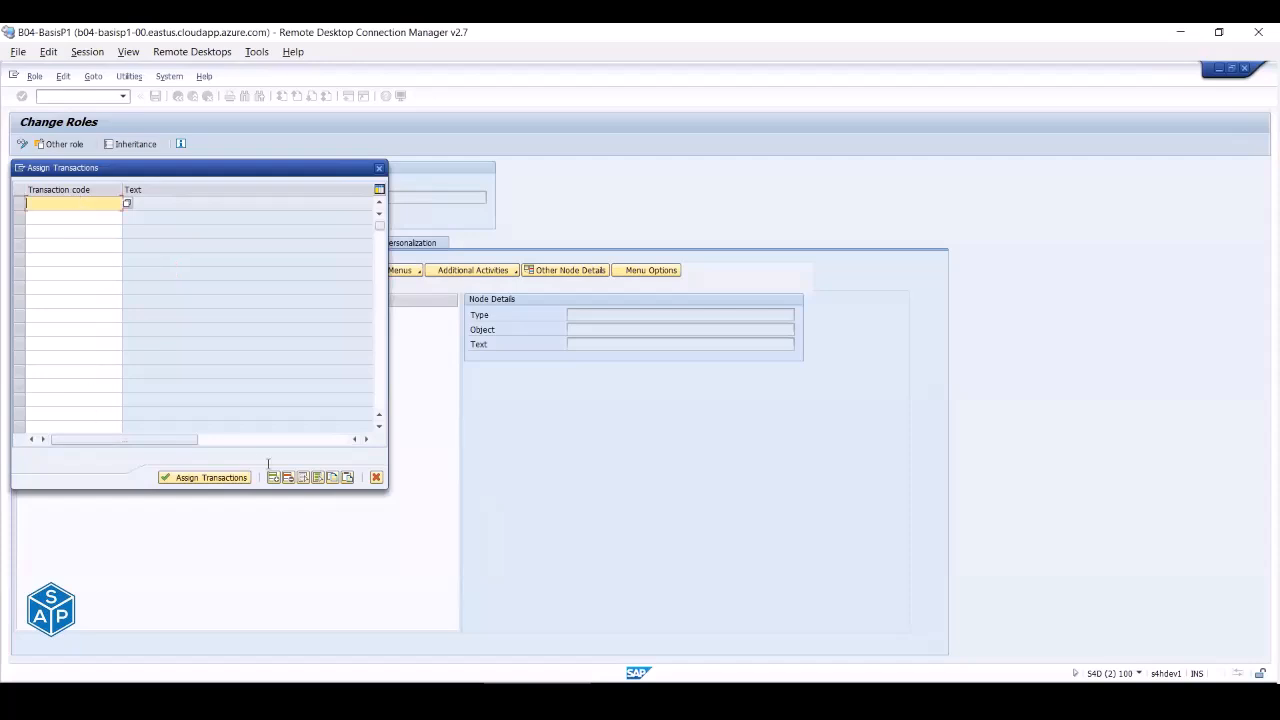
pyautogui.click(347, 478)
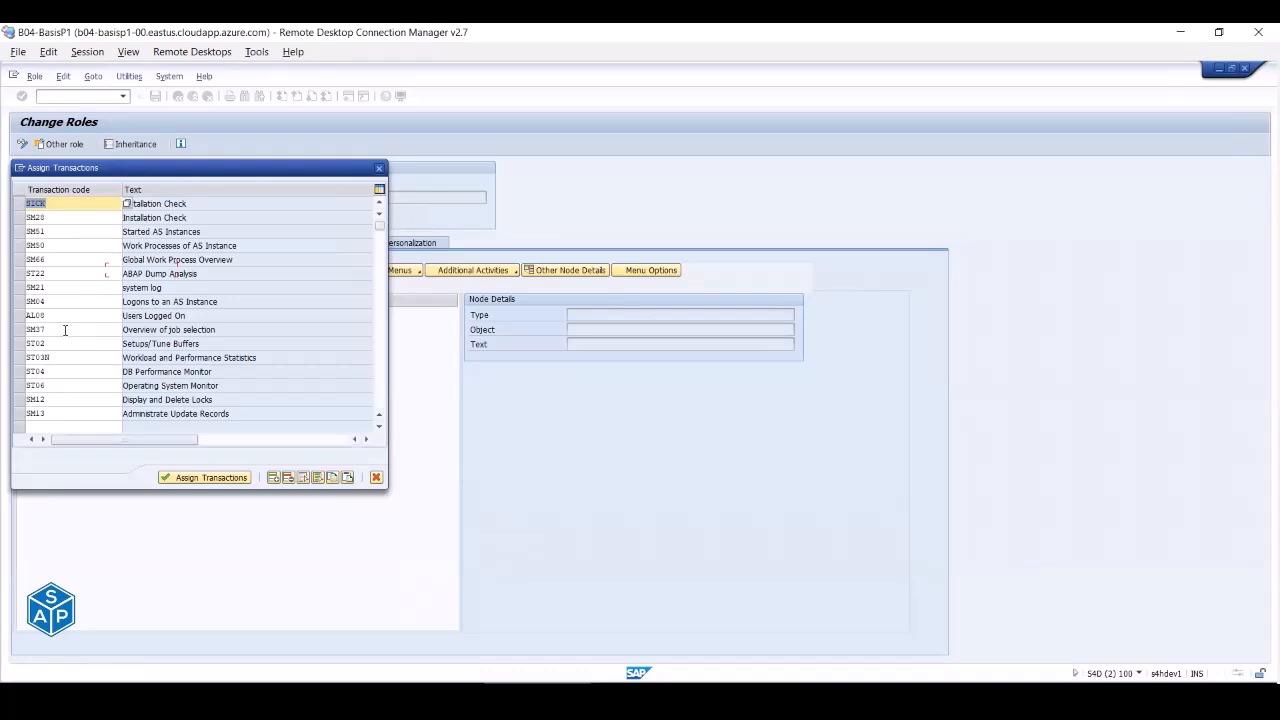
pyautogui.scroll(-1, 65, 330)
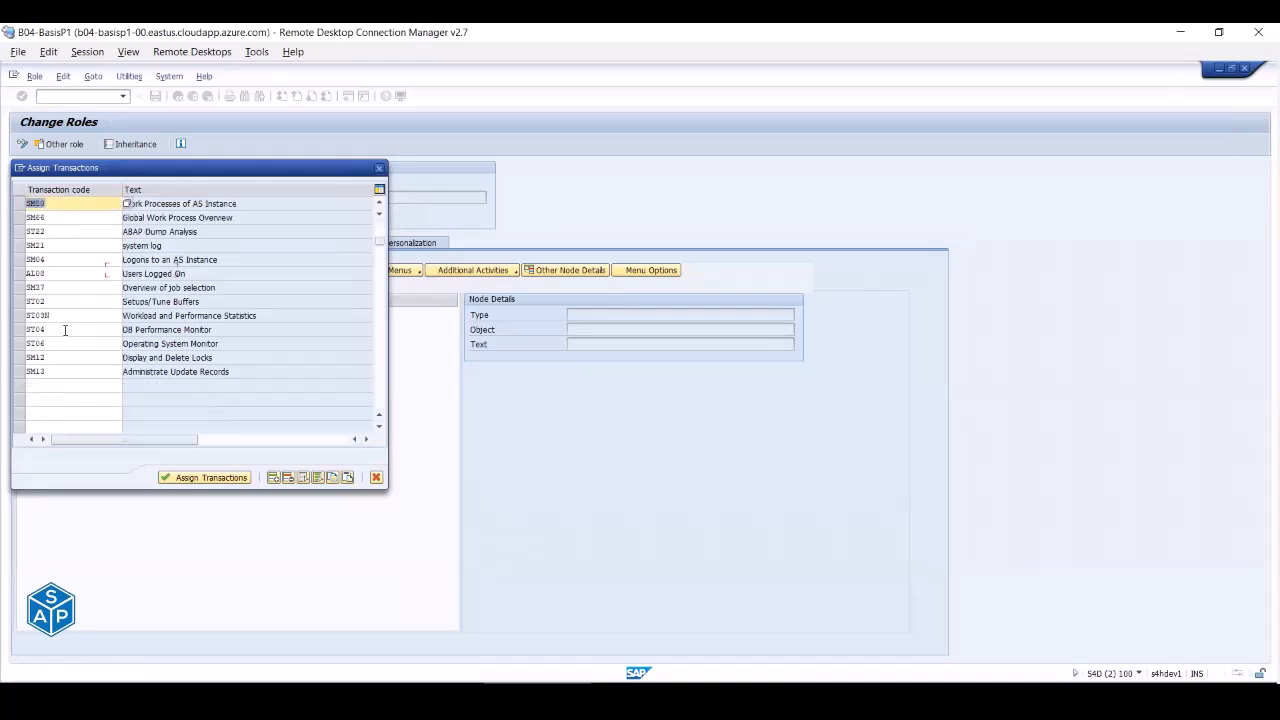
pyautogui.scroll(1, 65, 330)
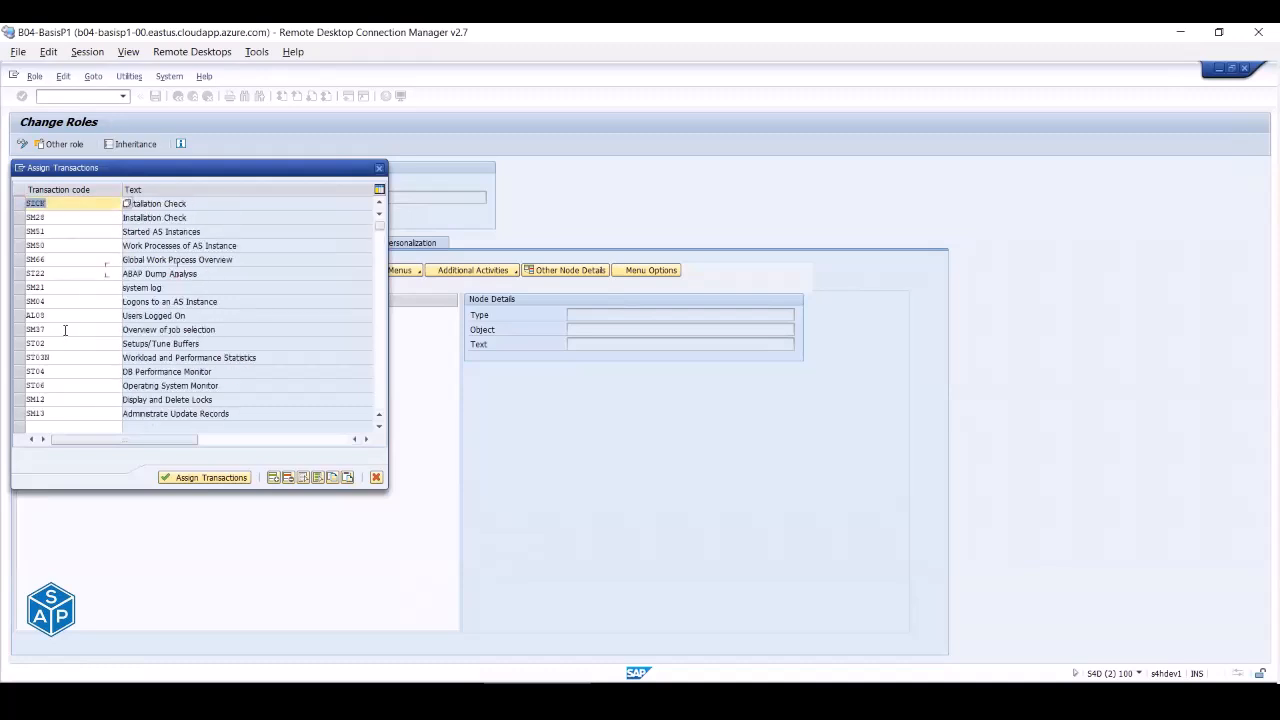
pyautogui.click(204, 478)
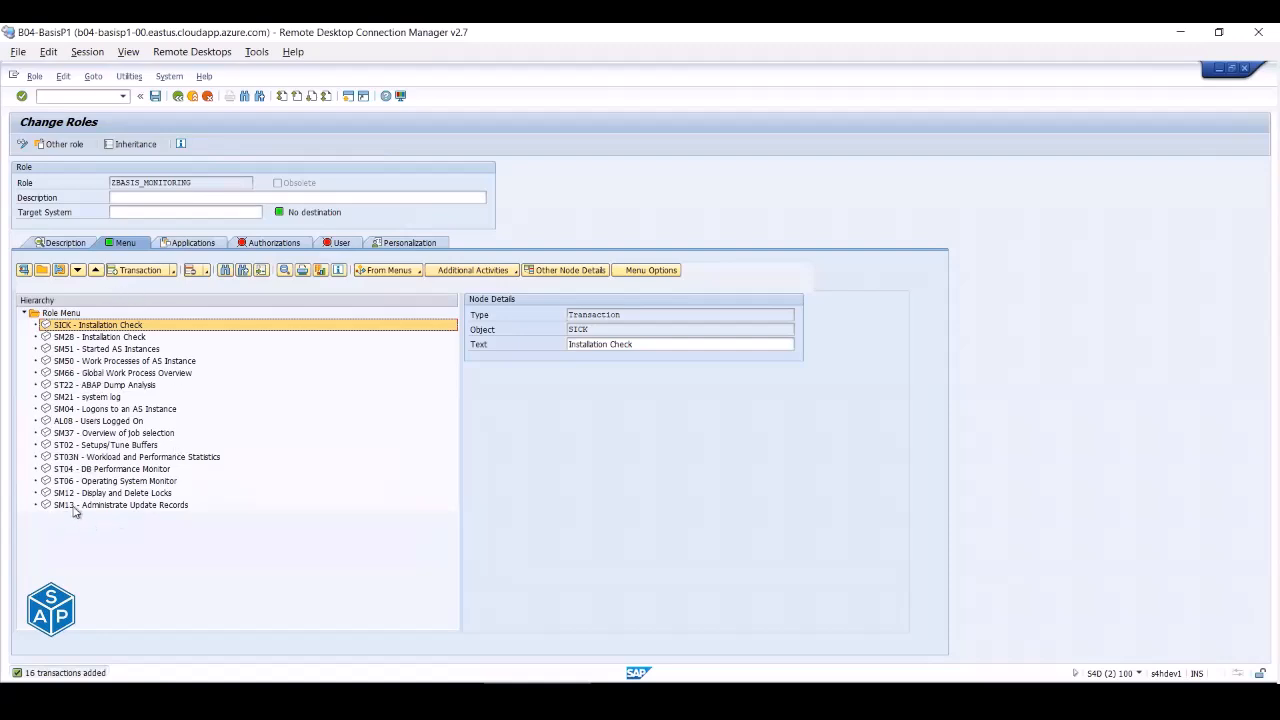
# - Review the added SM13, SM12, ST06, ST04, ST03N and ST02 entries, then view authorization status
pyautogui.click(74, 508)
pyautogui.click(74, 496)
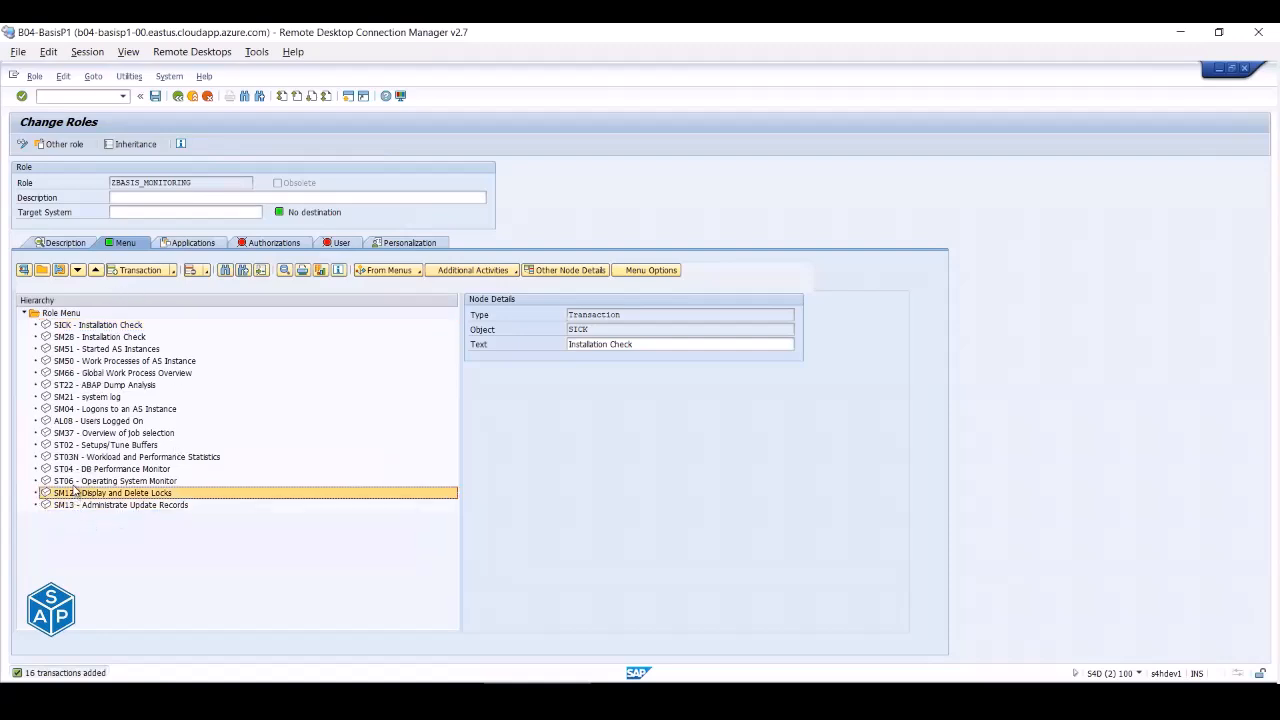
pyautogui.click(72, 481)
pyautogui.click(72, 468)
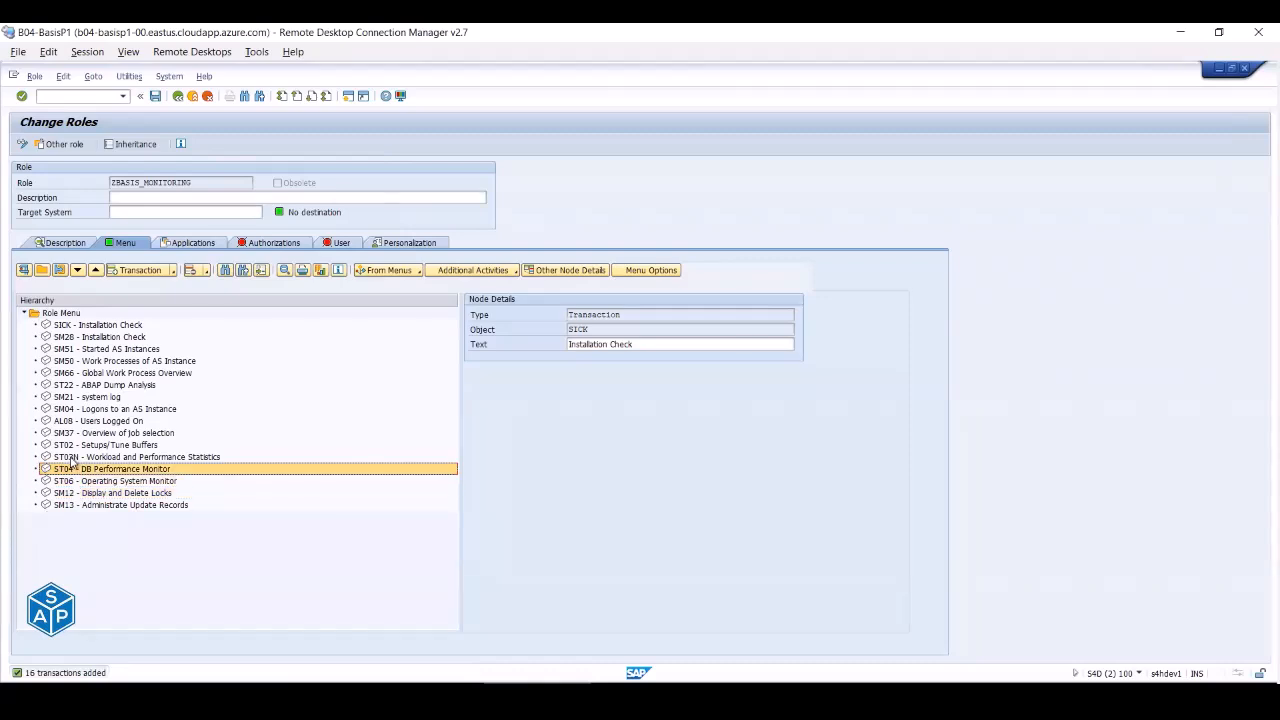
pyautogui.click(72, 456)
pyautogui.click(72, 444)
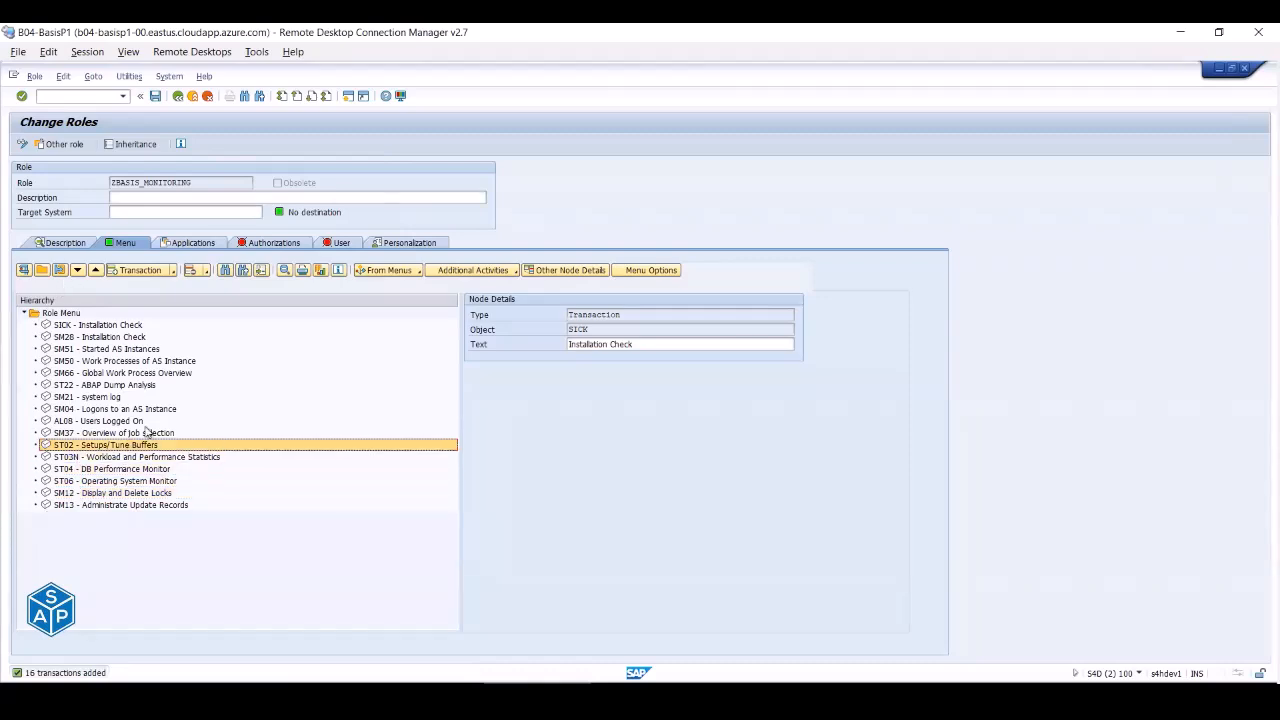
pyautogui.click(253, 247)
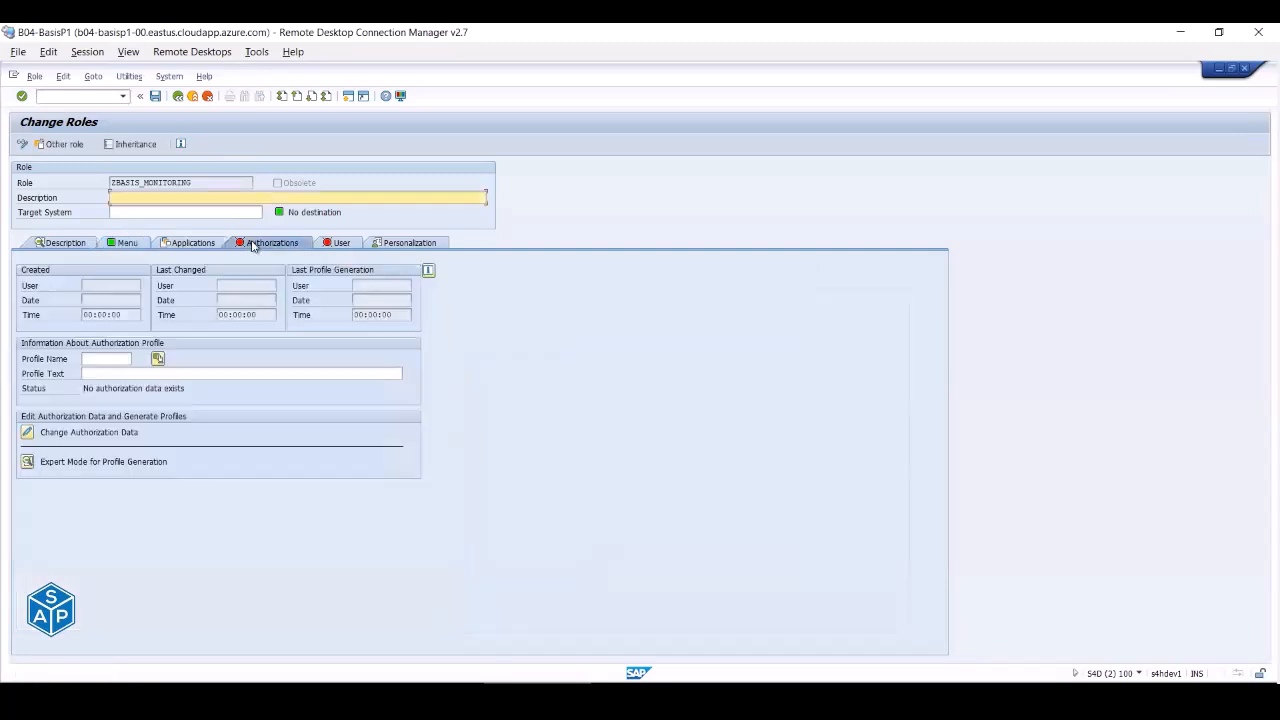
# - Save the role, open its authorization data, and give S_KRN_TRC under class BC_Z full authorization
pyautogui.click(29, 433)
pyautogui.click(185, 322)
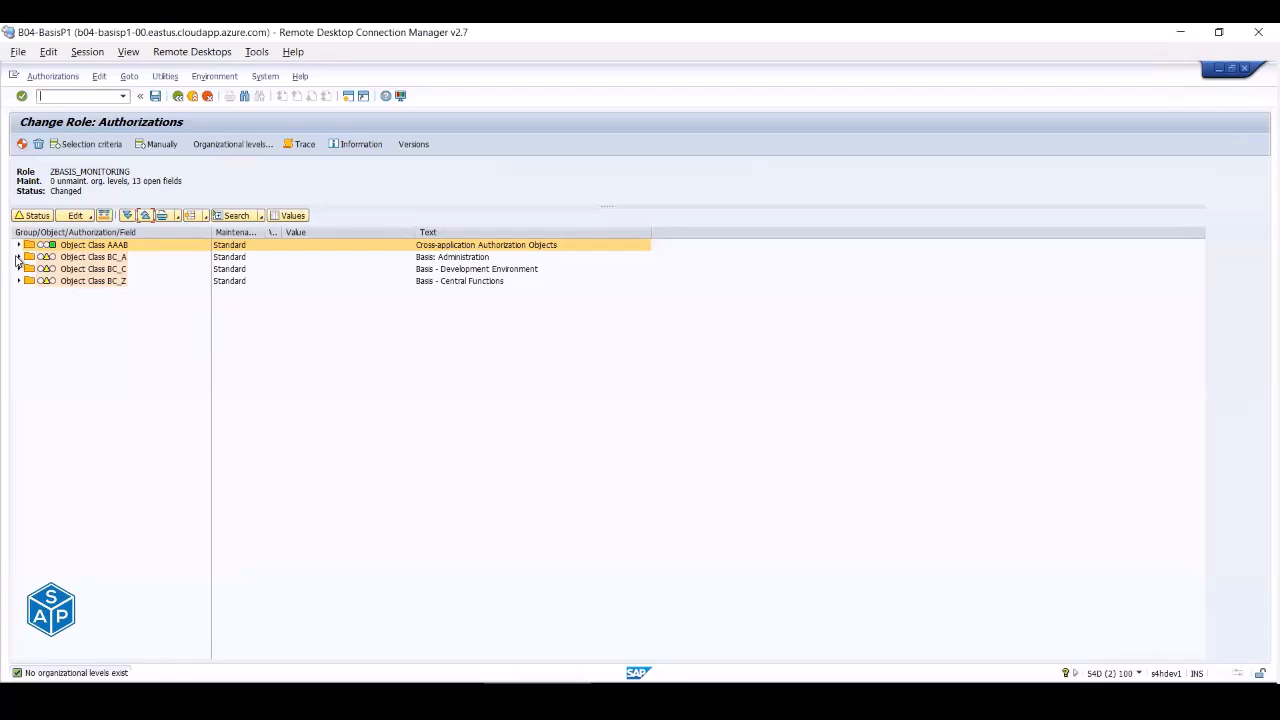
pyautogui.click(18, 258)
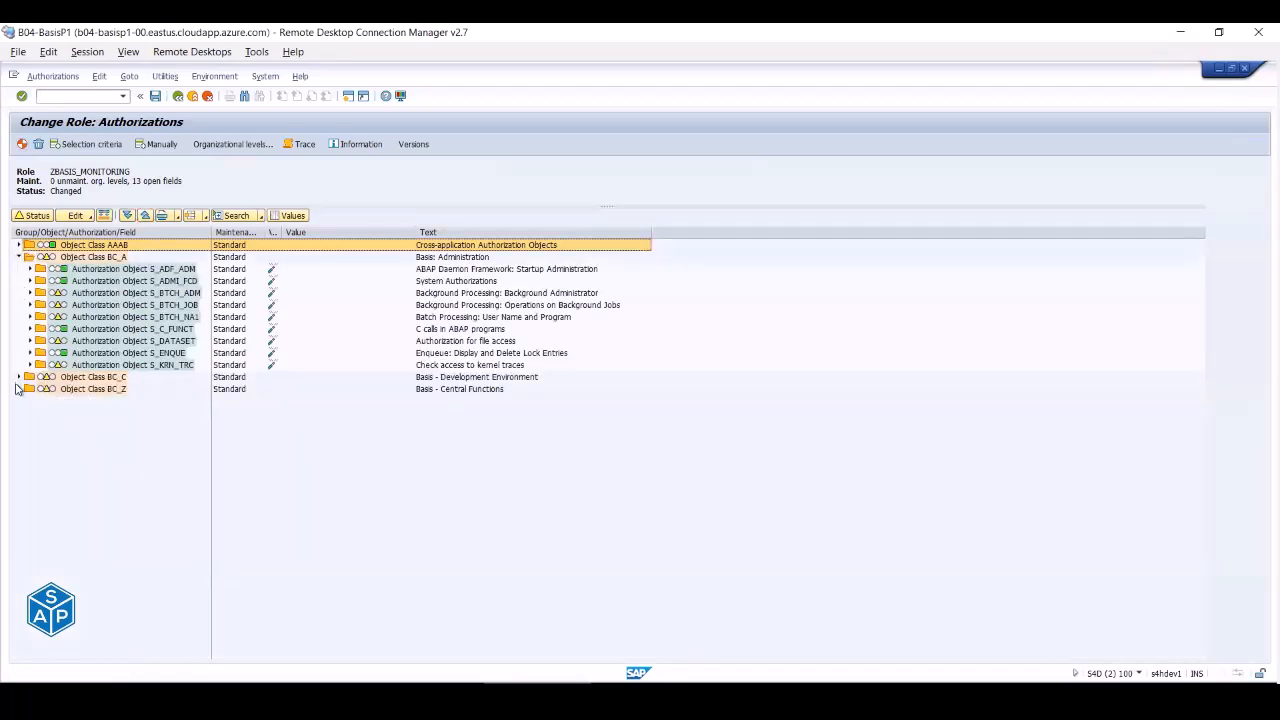
pyautogui.click(18, 377)
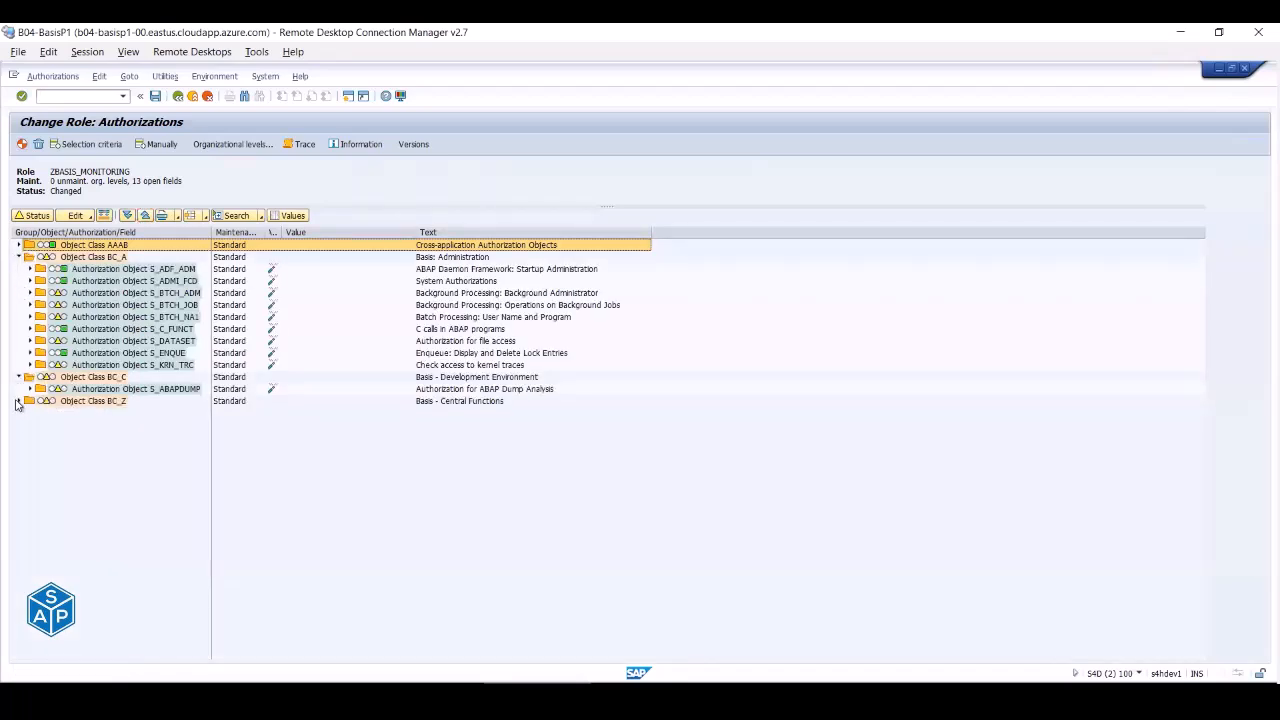
pyautogui.click(18, 401)
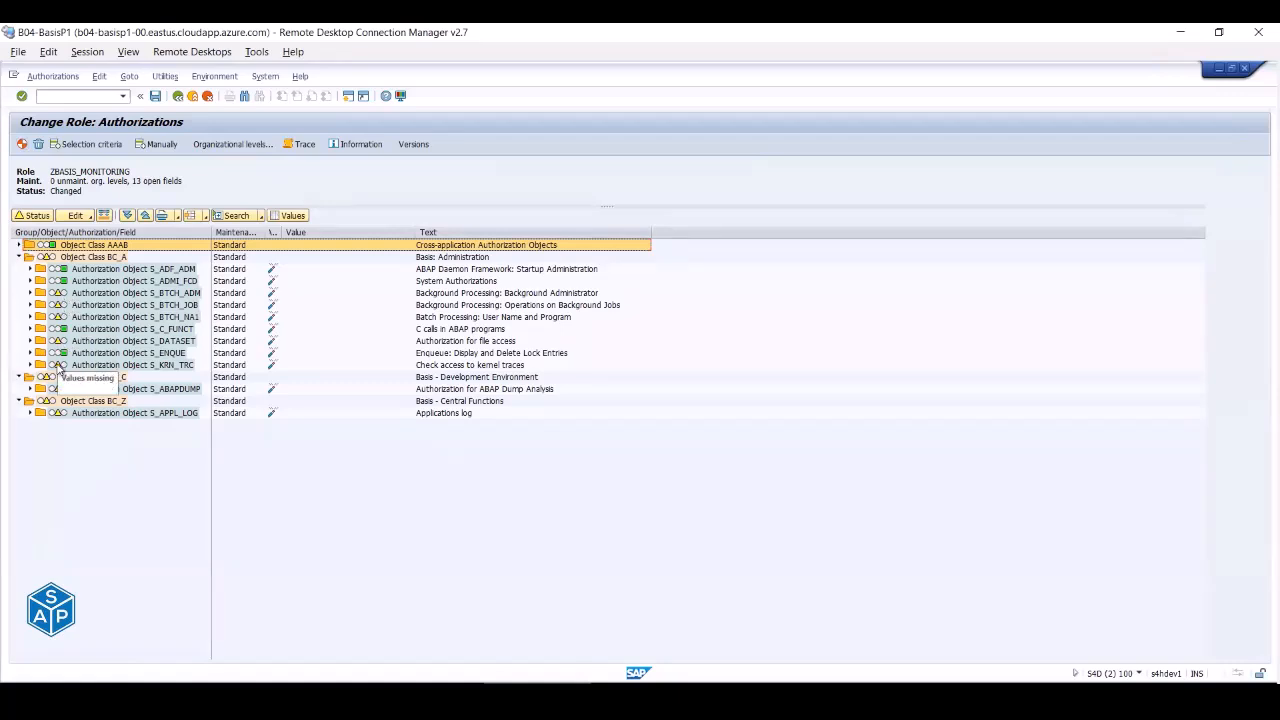
pyautogui.click(58, 366)
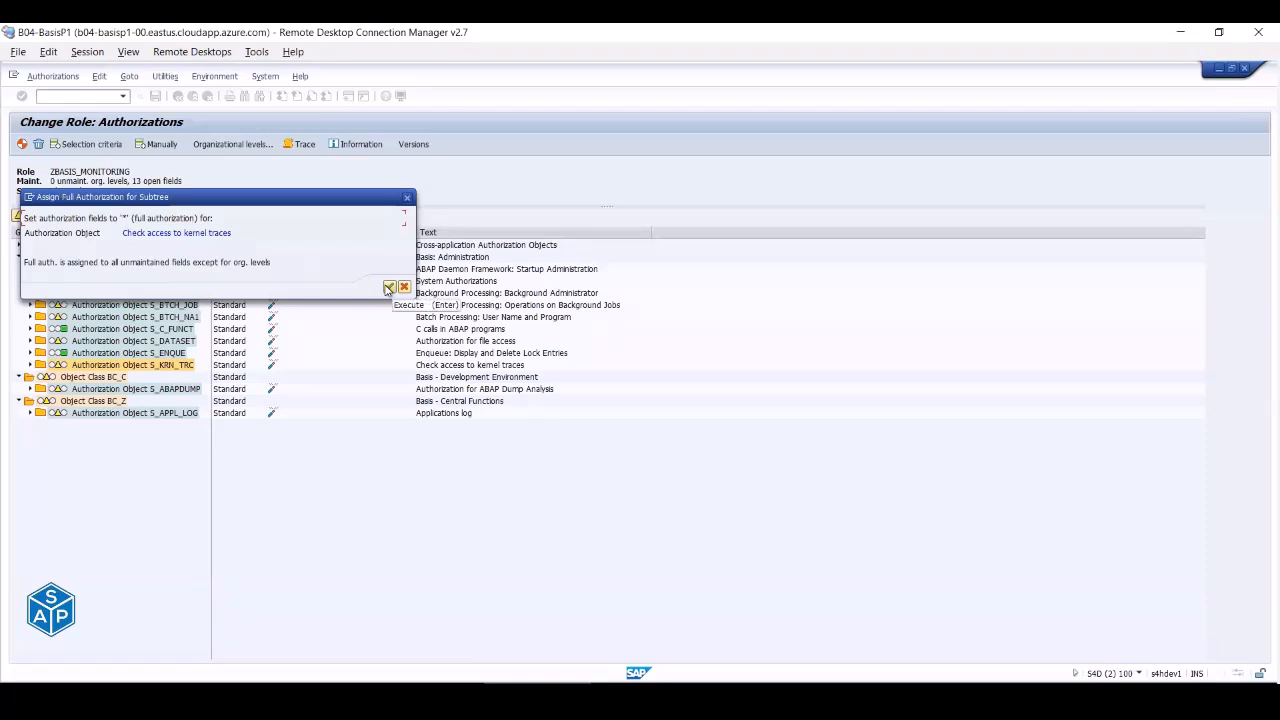
pyautogui.click(389, 288)
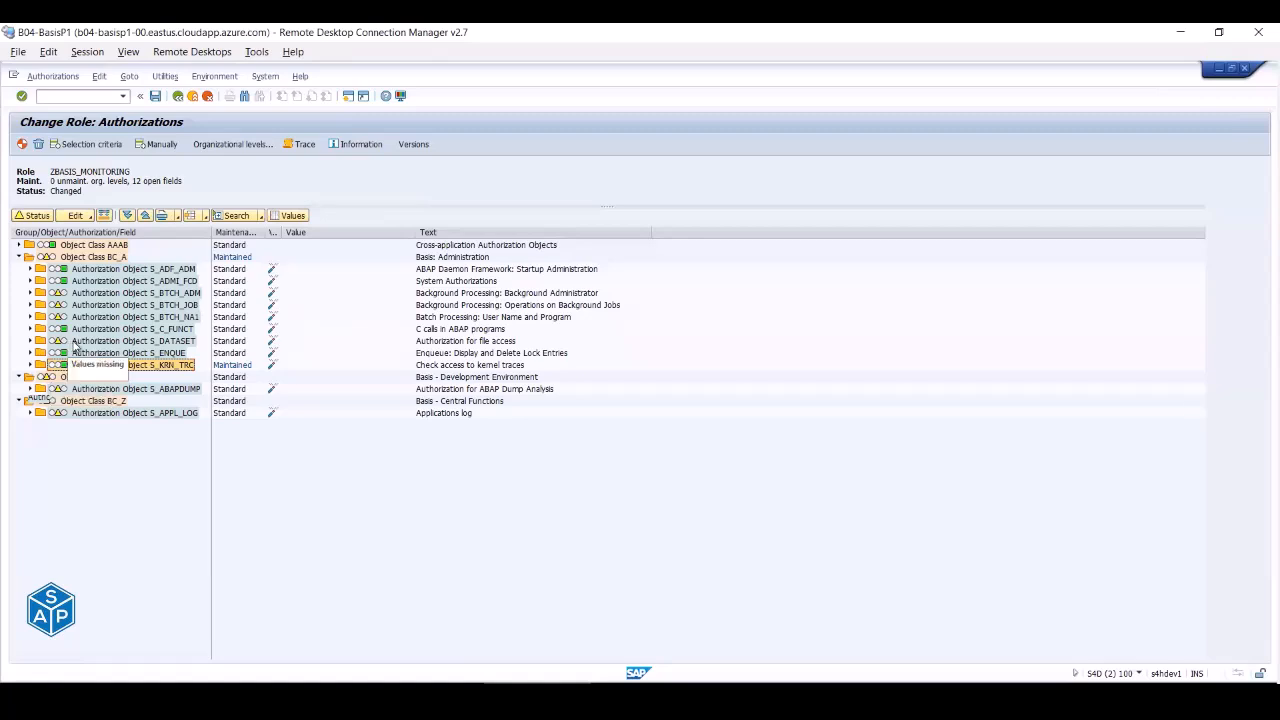
# - Assign full authorization to the S_DATASET authorization object
pyautogui.click(76, 346)
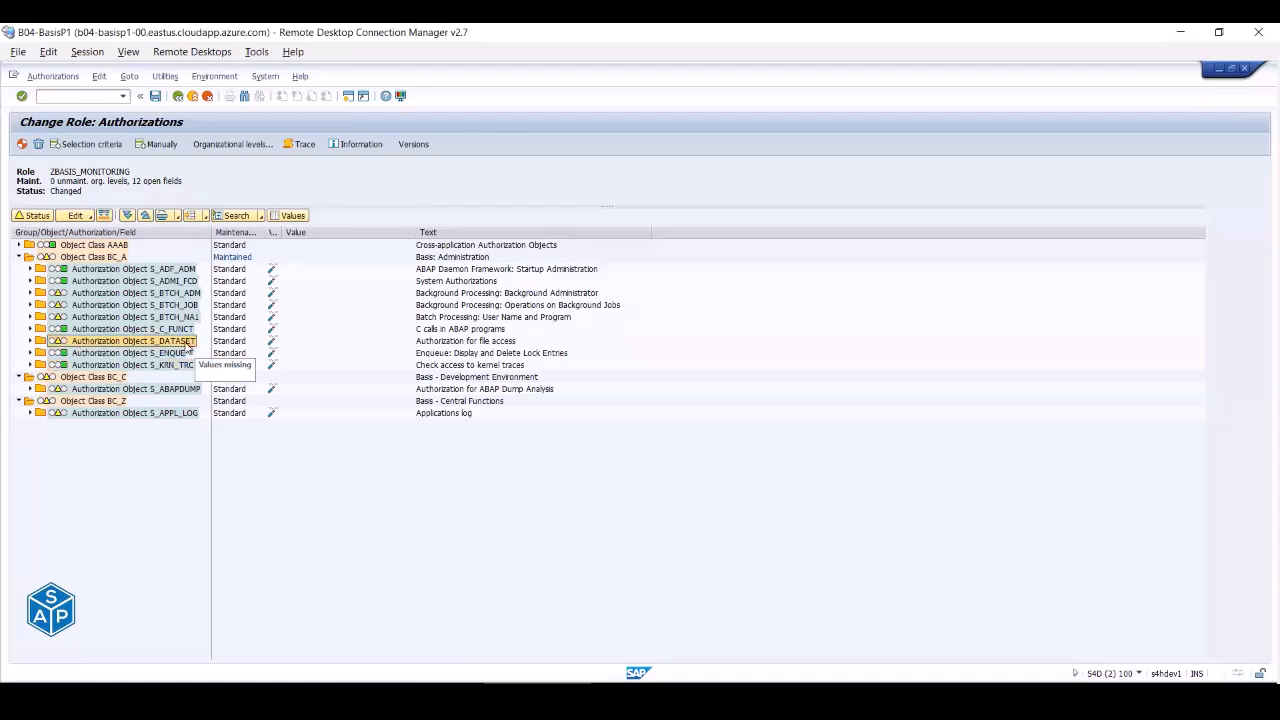
pyautogui.doubleClick(188, 346)
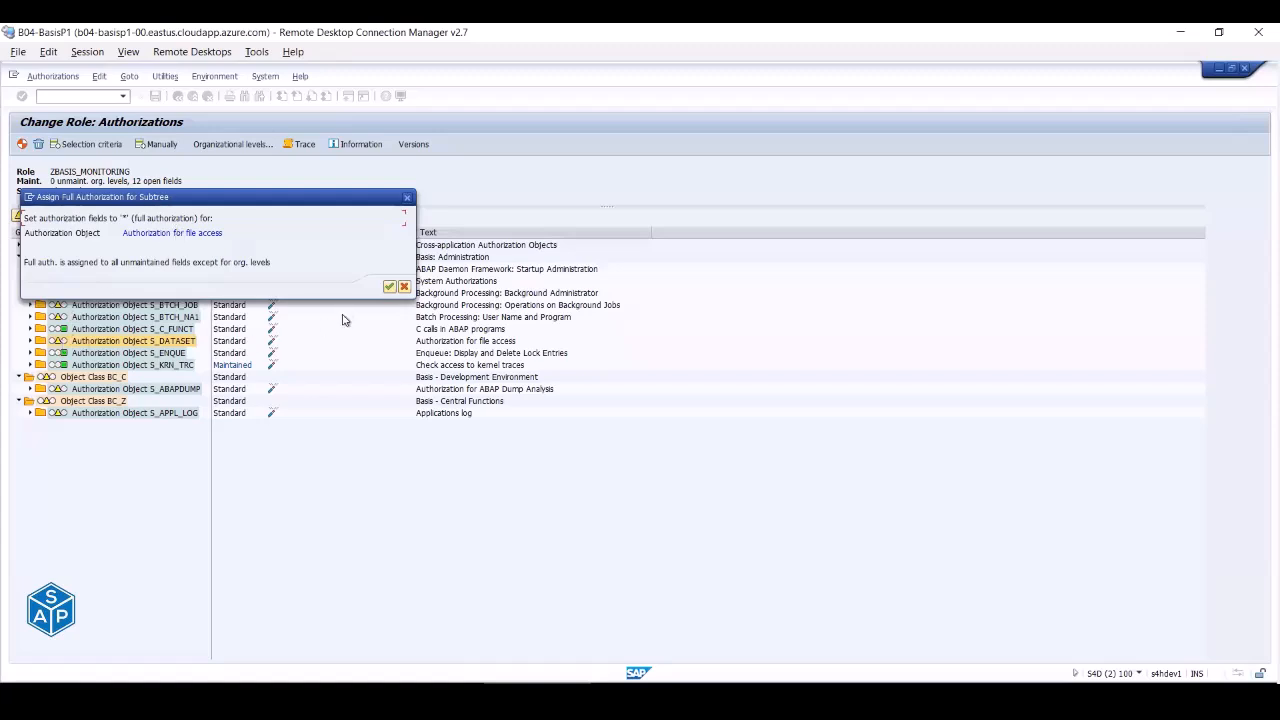
pyautogui.click(389, 288)
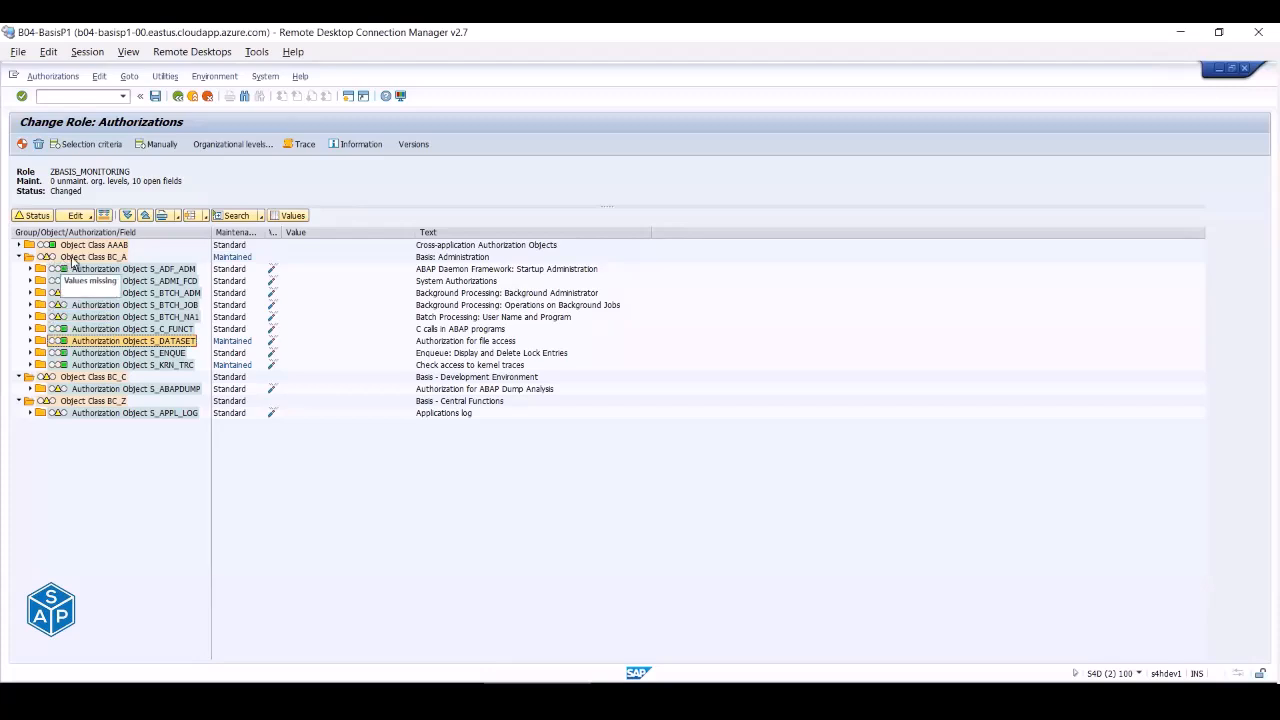
# - Give the whole BC_A object class full authorization, then exit authorization maintenance without saving
pyautogui.click(72, 260)
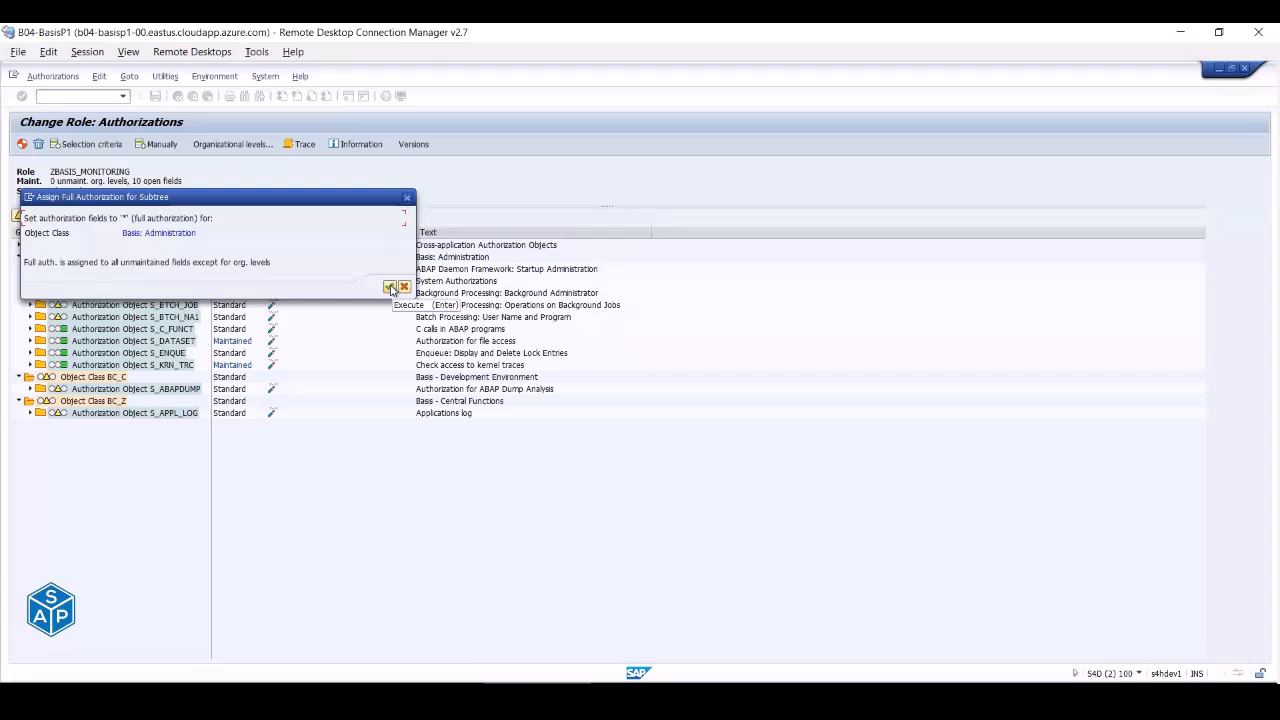
pyautogui.click(390, 287)
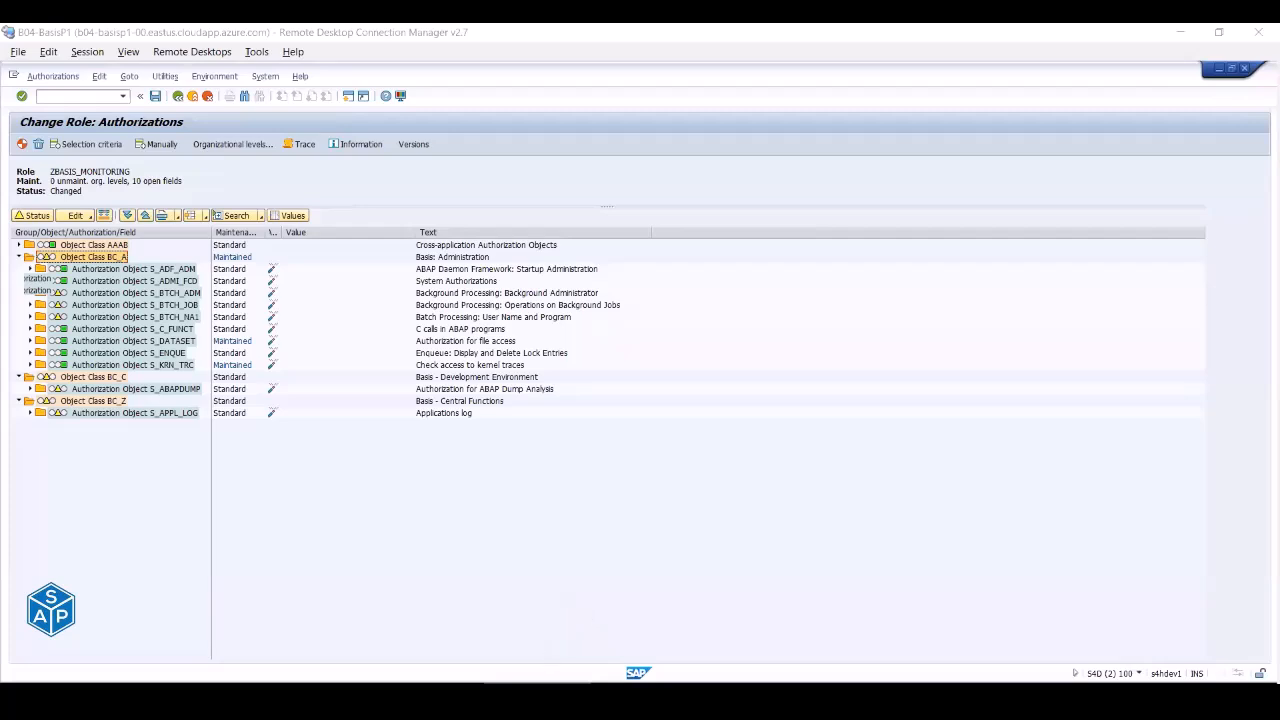
pyautogui.click(178, 99)
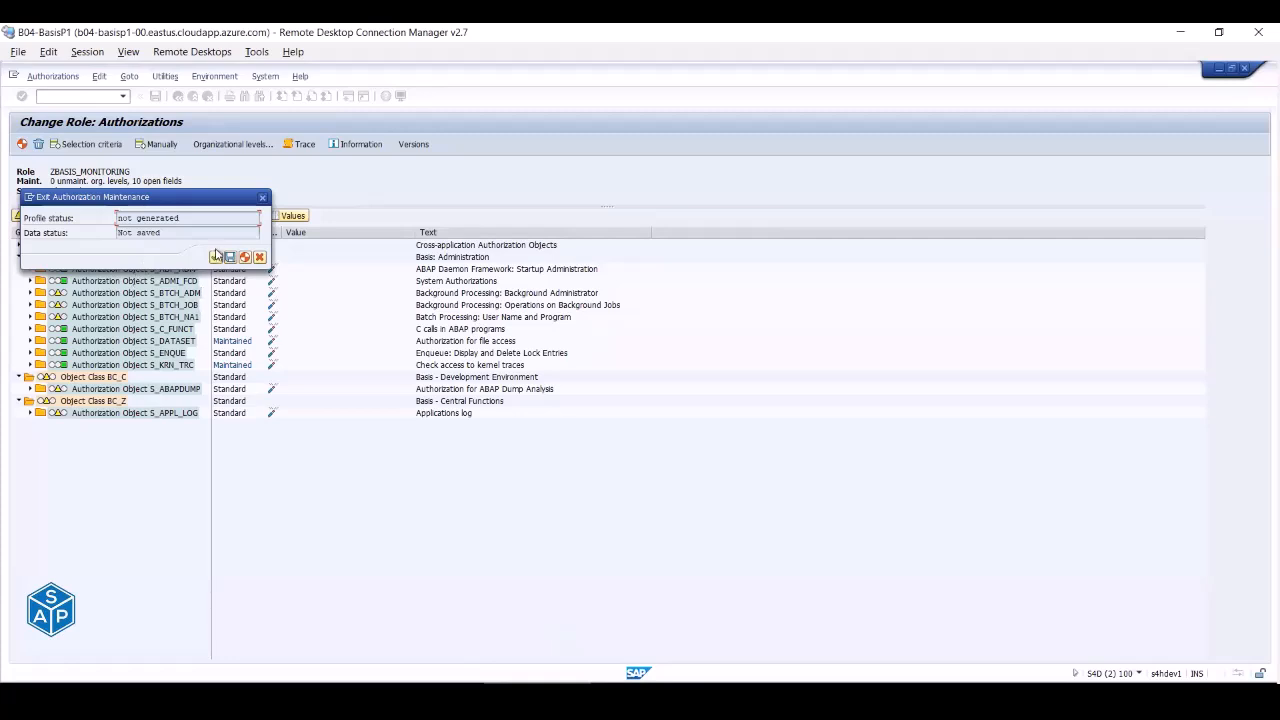
pyautogui.click(216, 258)
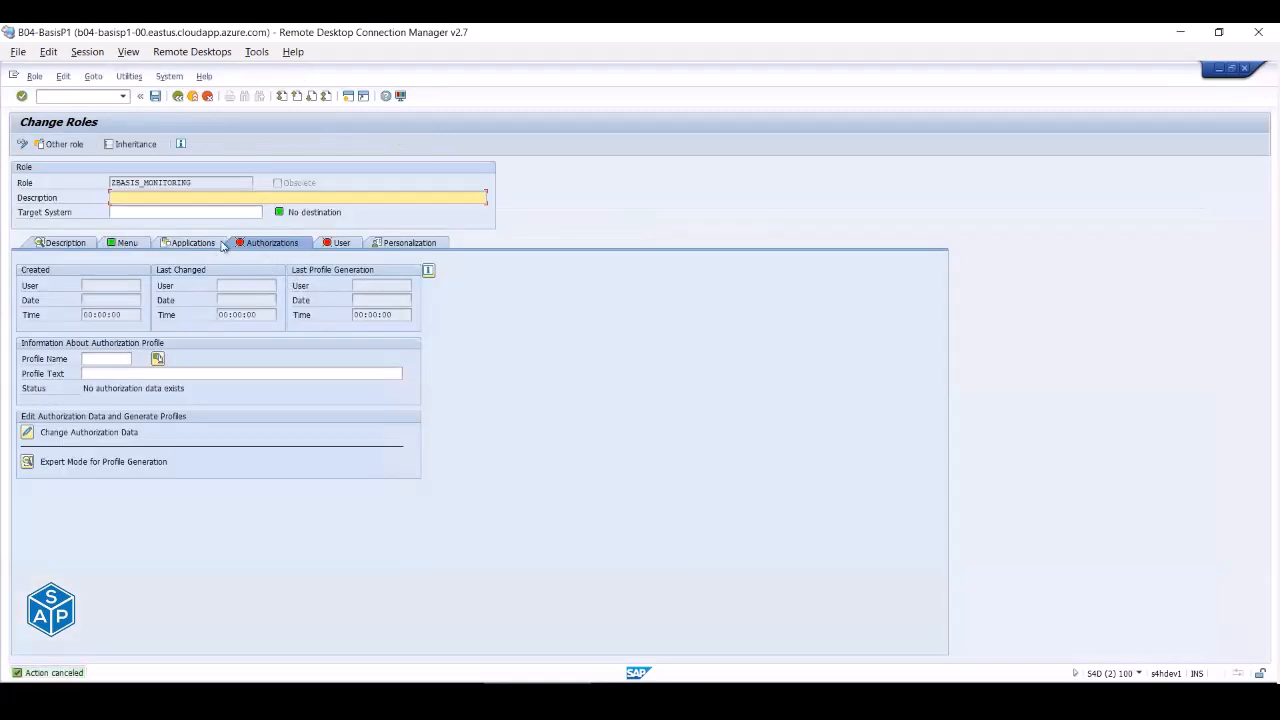
# - Browse the role menu's SICK, SM28, SM51, SM50 and SM66 entries, then go back to Role Maintenance
pyautogui.click(127, 246)
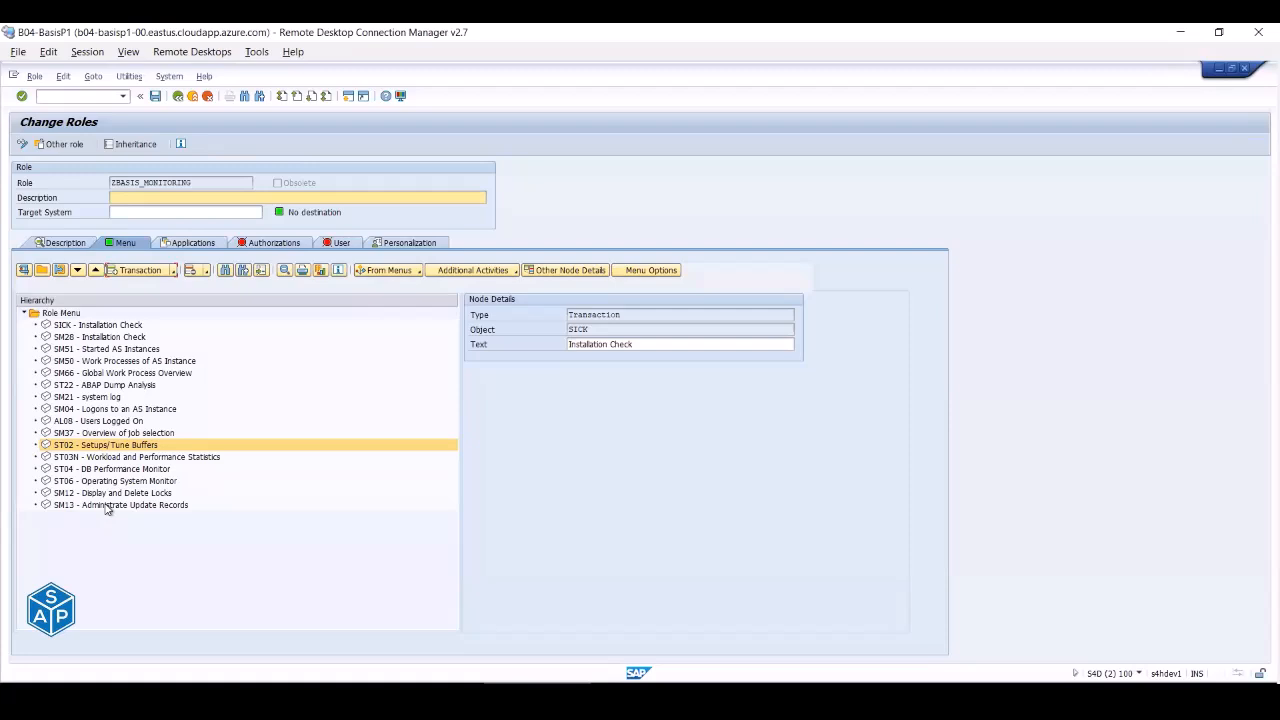
pyautogui.click(78, 325)
pyautogui.click(78, 337)
pyautogui.click(76, 349)
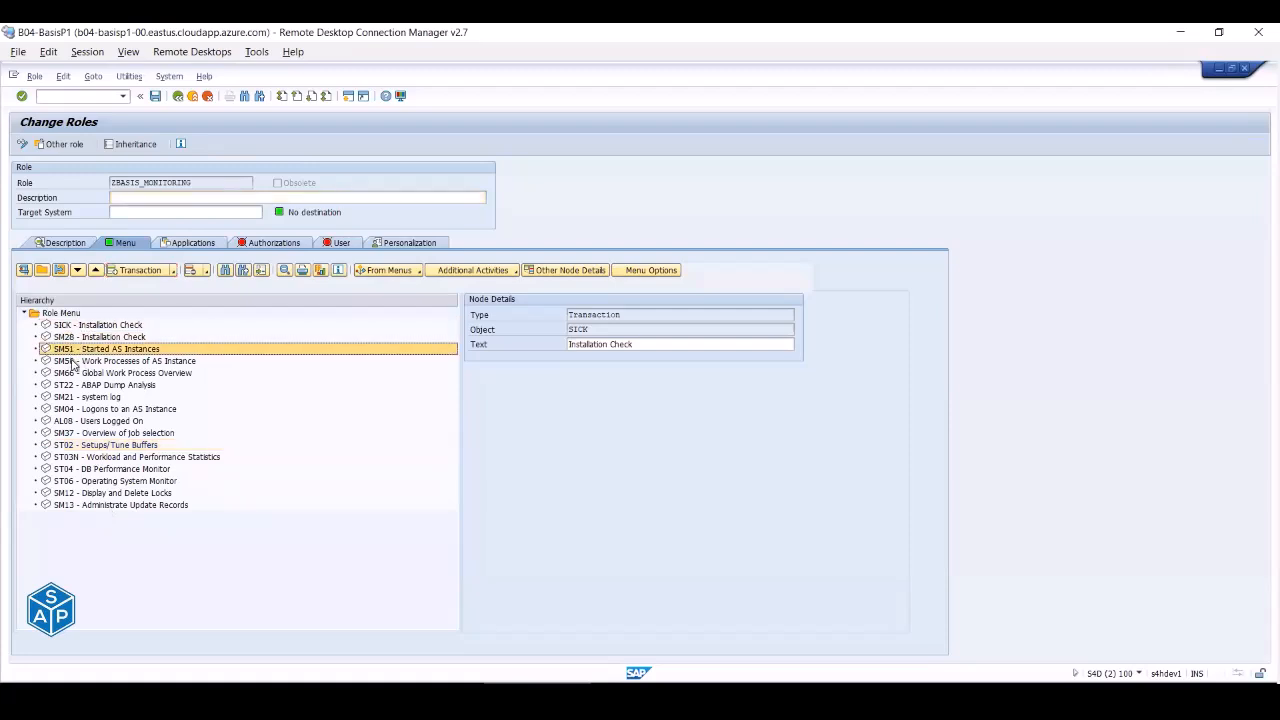
pyautogui.click(73, 362)
pyautogui.click(76, 373)
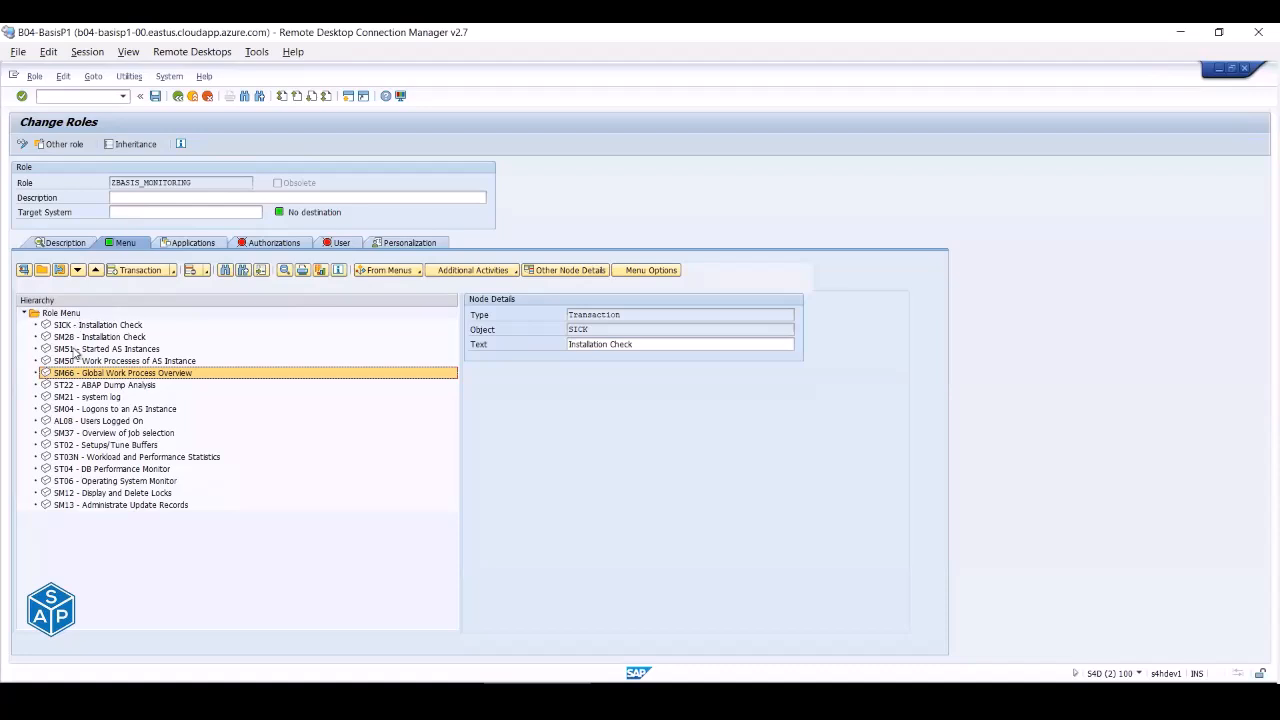
pyautogui.click(177, 96)
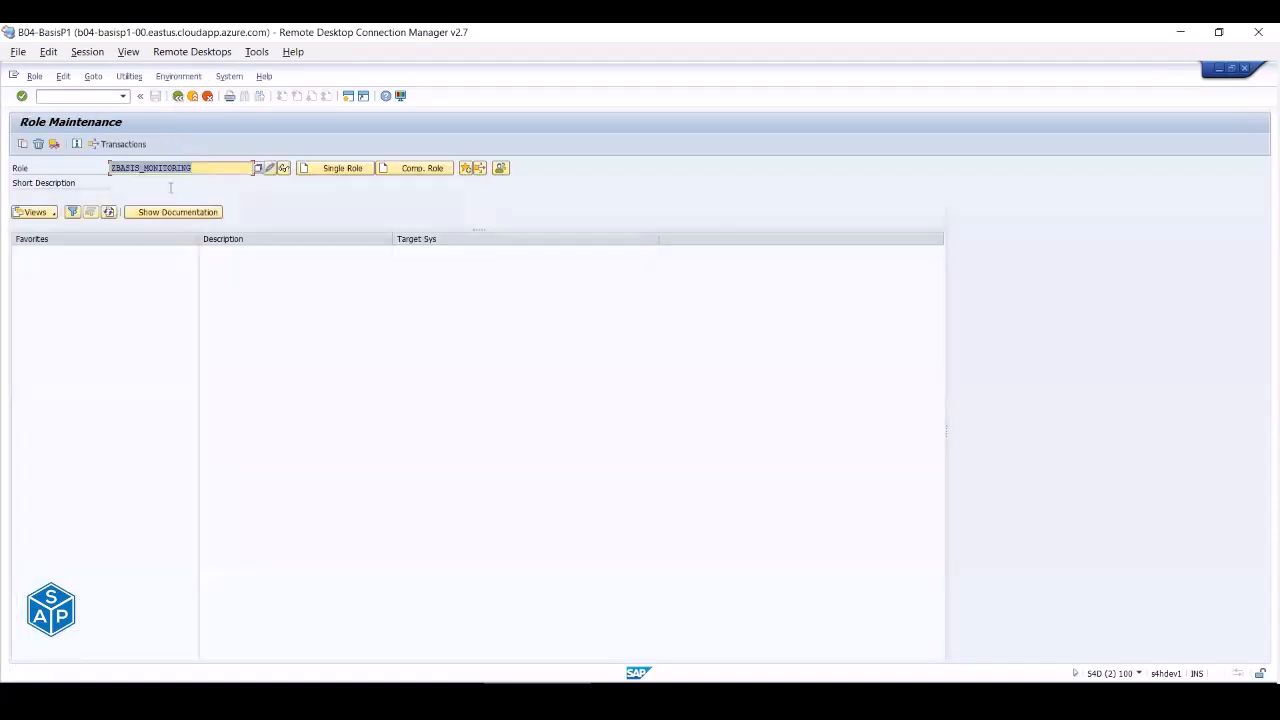
# - Delete role ZBASIS_MONITORING, then recreate and save it as a new single role
pyautogui.click(39, 144)
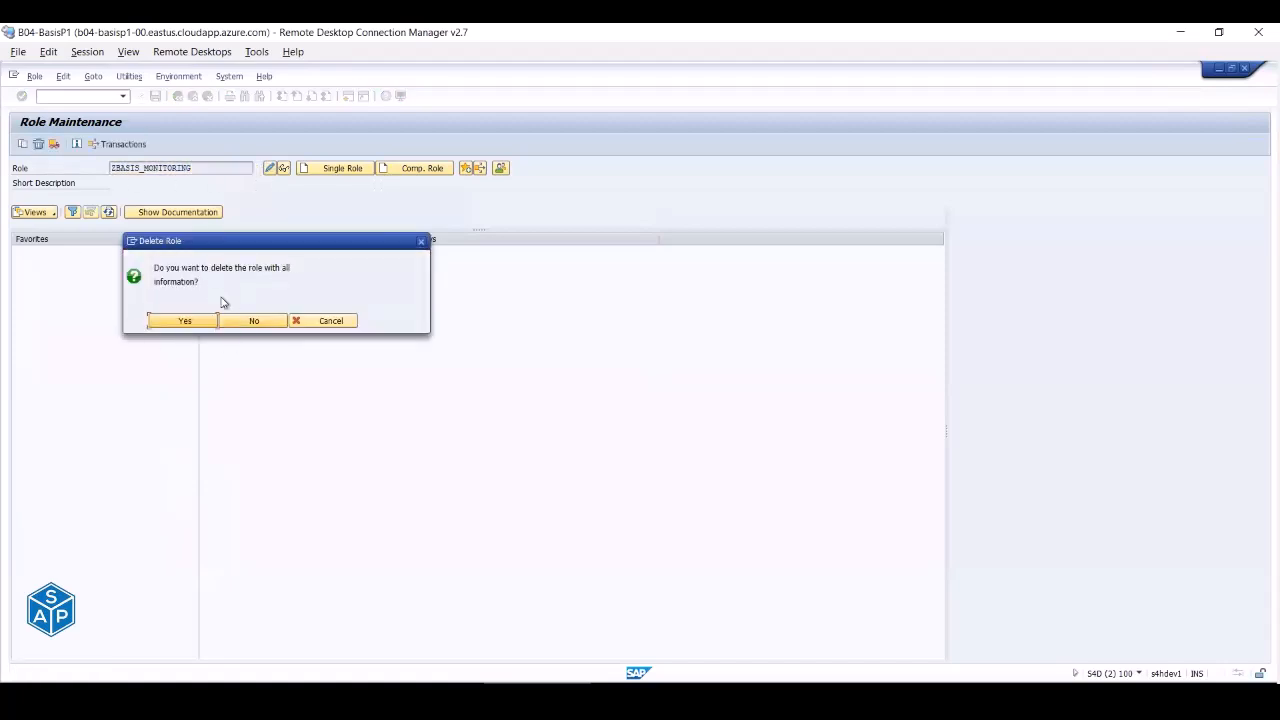
pyautogui.click(178, 321)
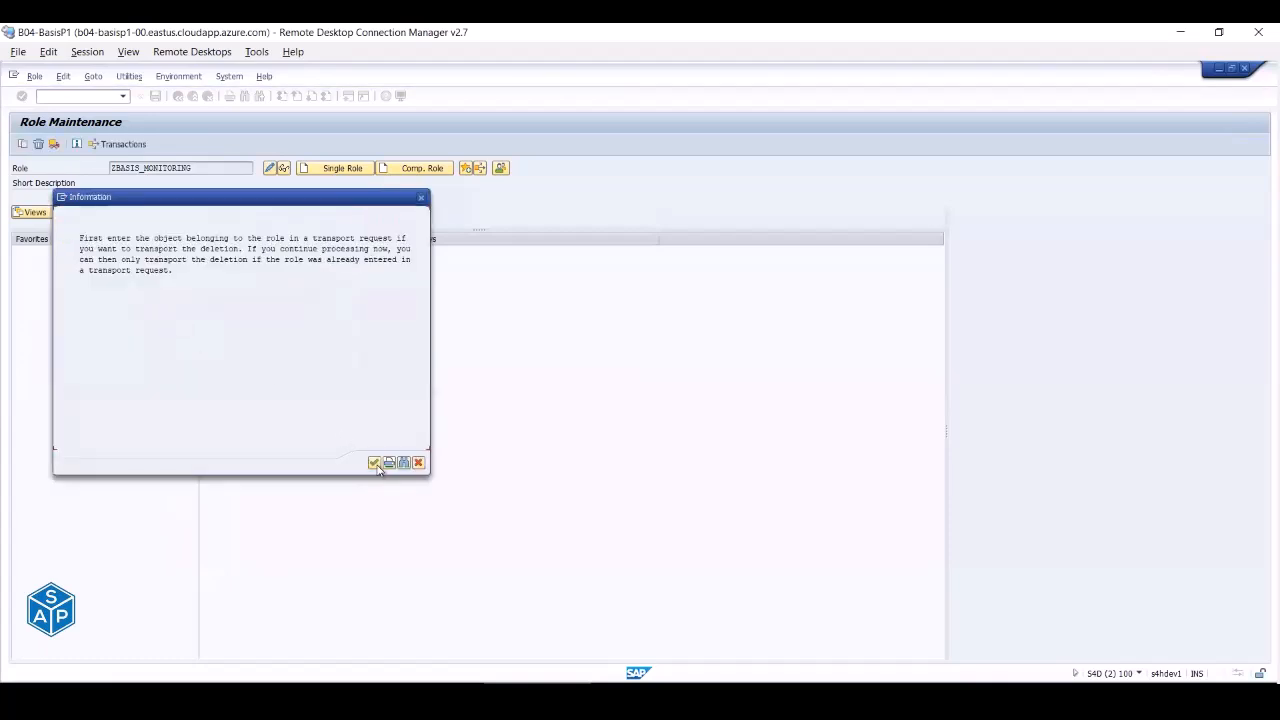
pyautogui.click(373, 463)
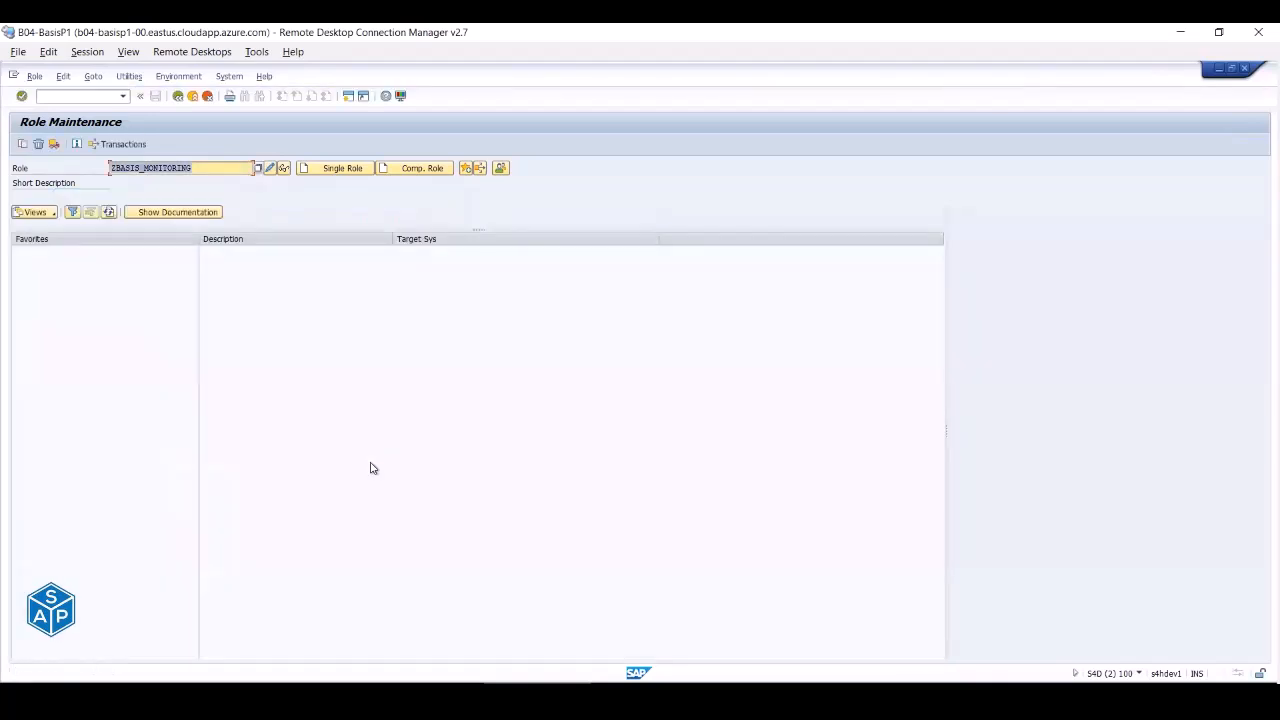
pyautogui.click(336, 170)
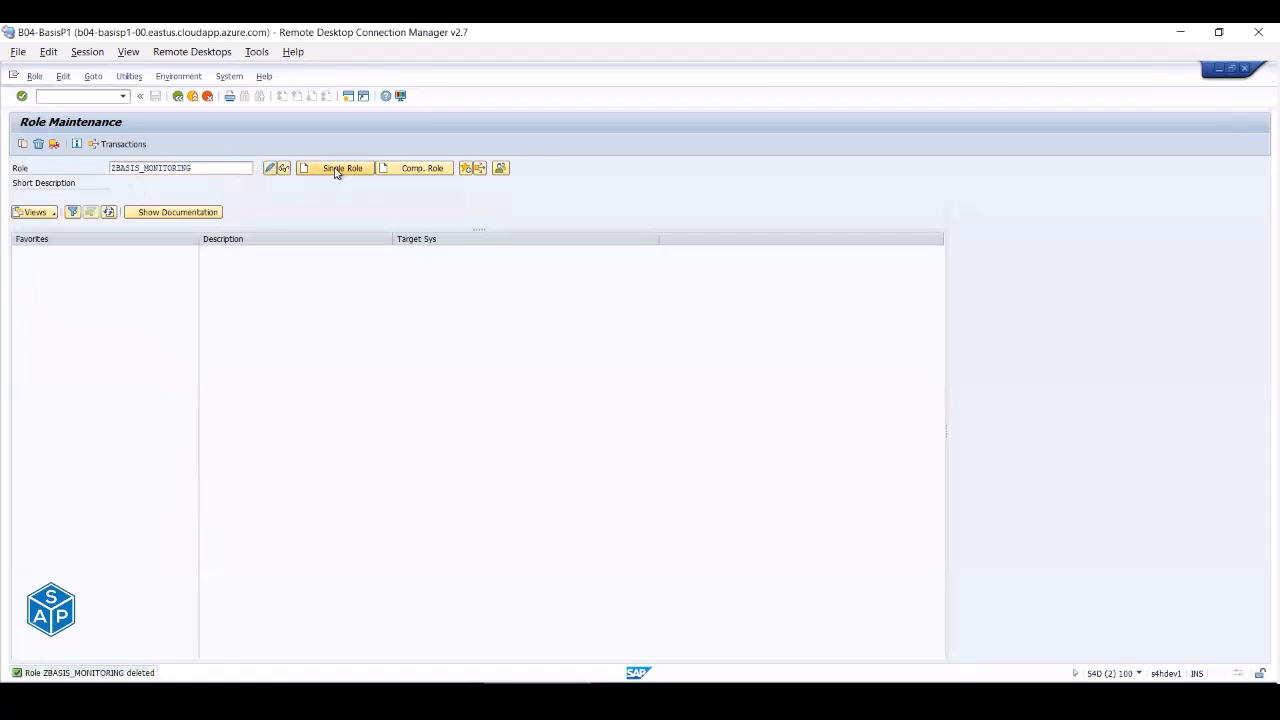
pyautogui.click(120, 246)
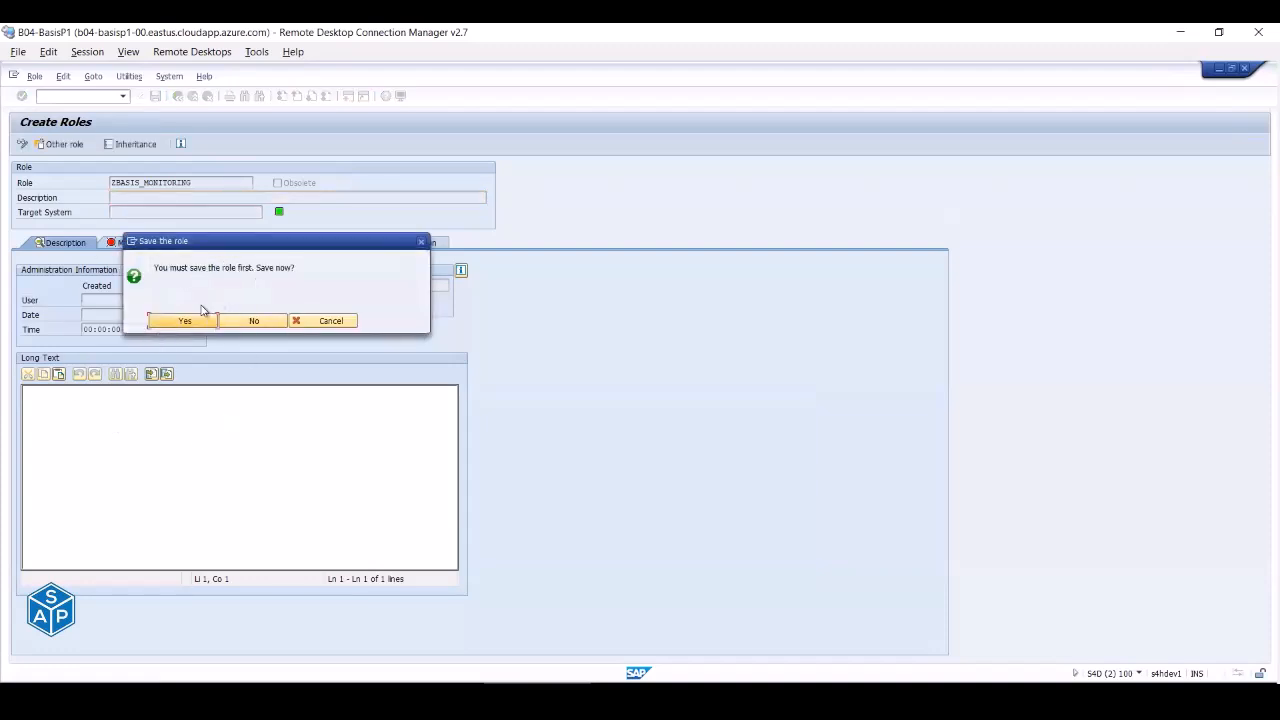
pyautogui.click(184, 321)
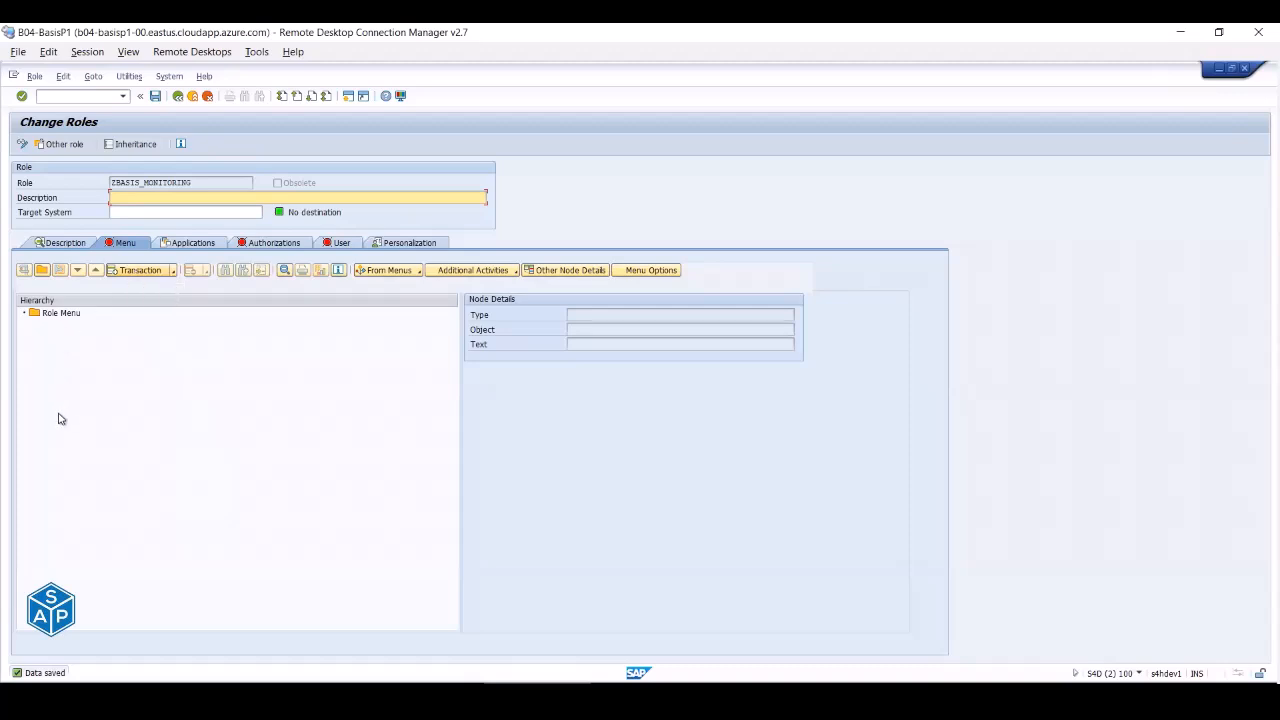
# - Add transaction SICK to the role menu
pyautogui.click(146, 272)
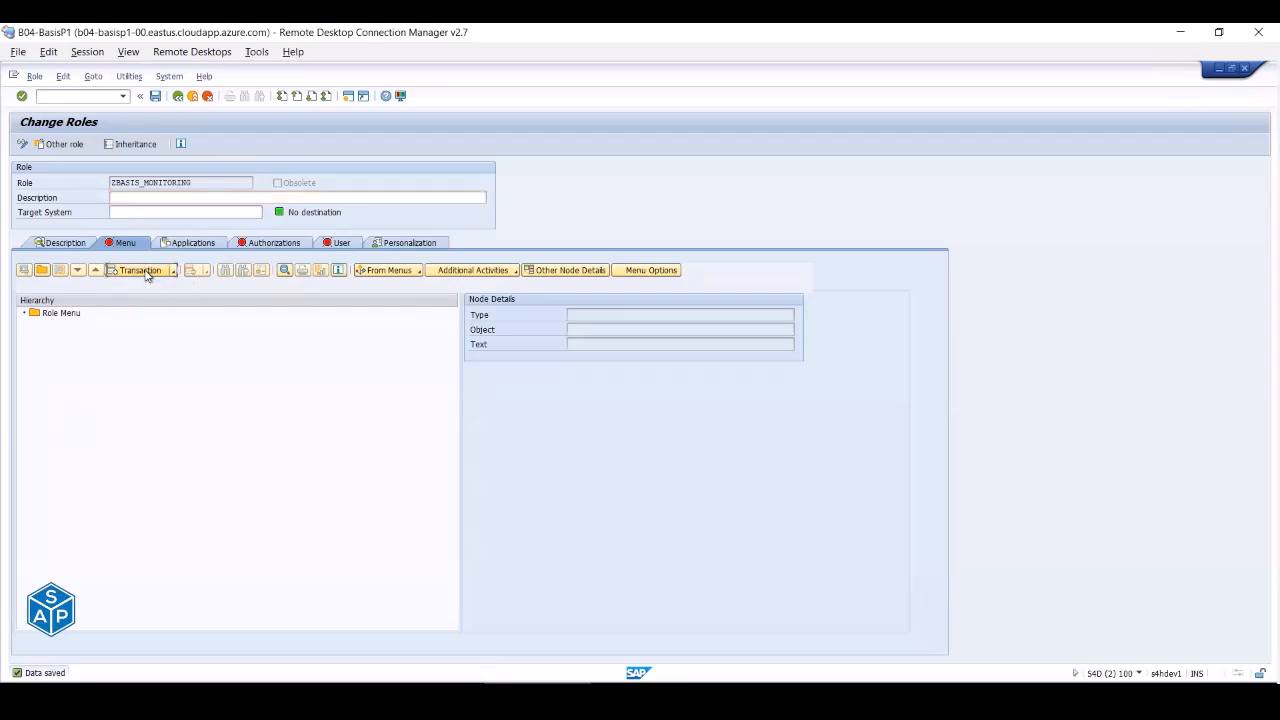
pyautogui.write('sick')
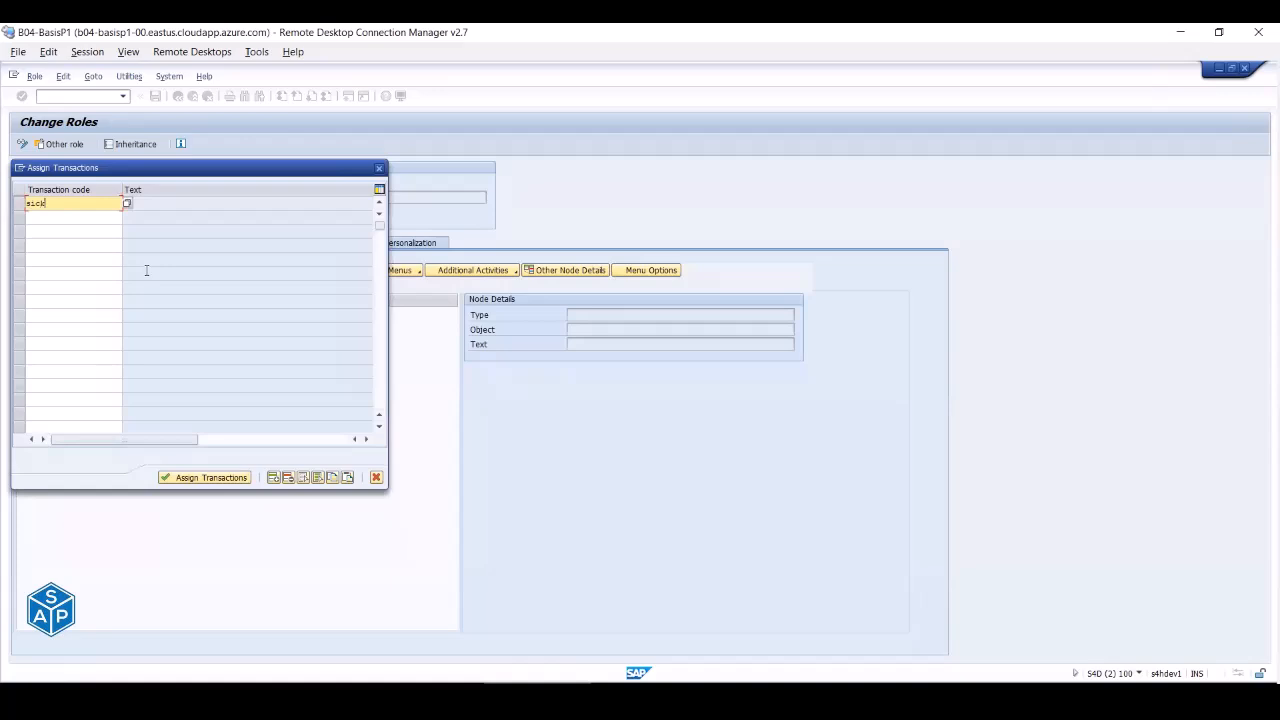
pyautogui.press('Return')
pyautogui.click(208, 478)
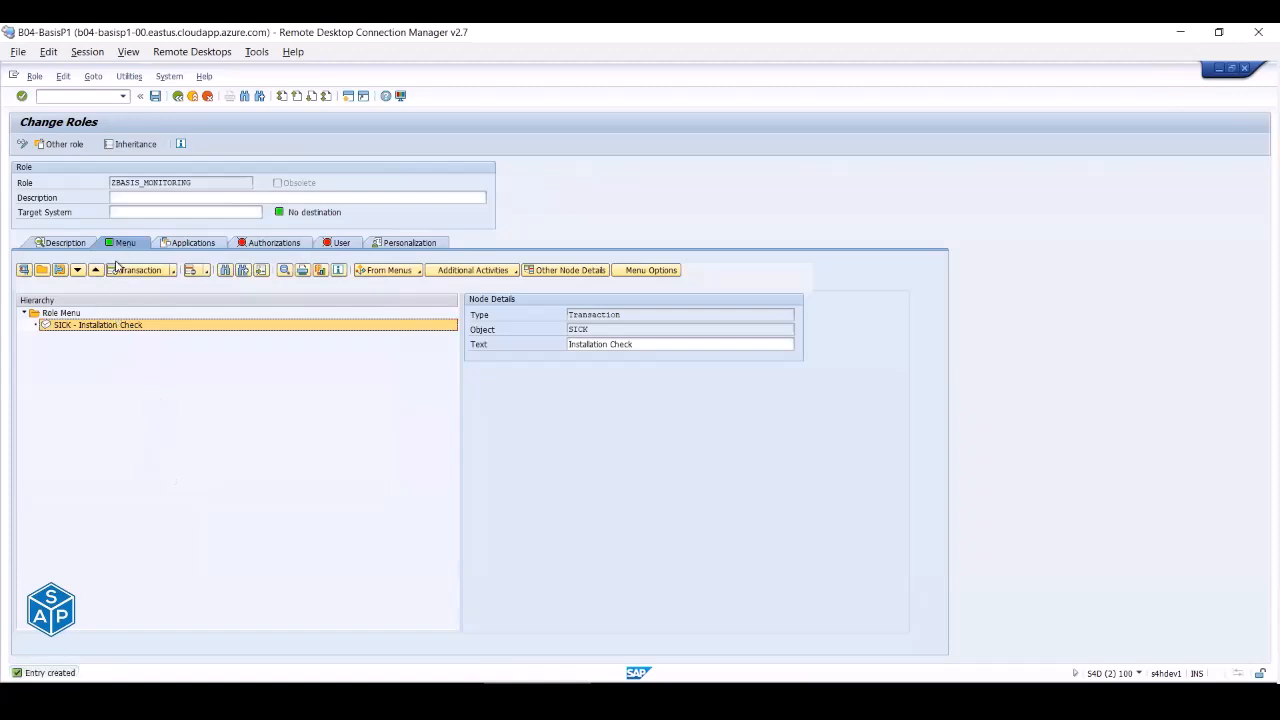
# - Save the role via Change Authorization Data, exit maintenance unchanged, and select the Profile Name field
pyautogui.click(248, 247)
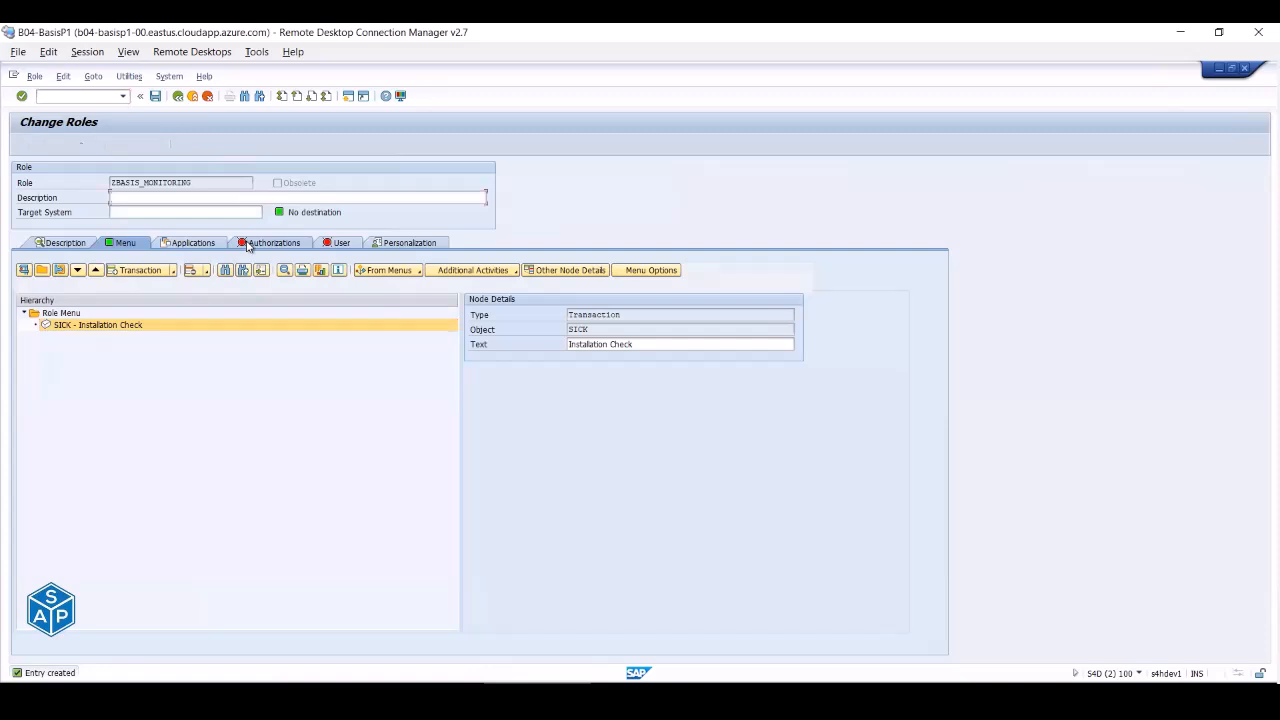
pyautogui.click(27, 433)
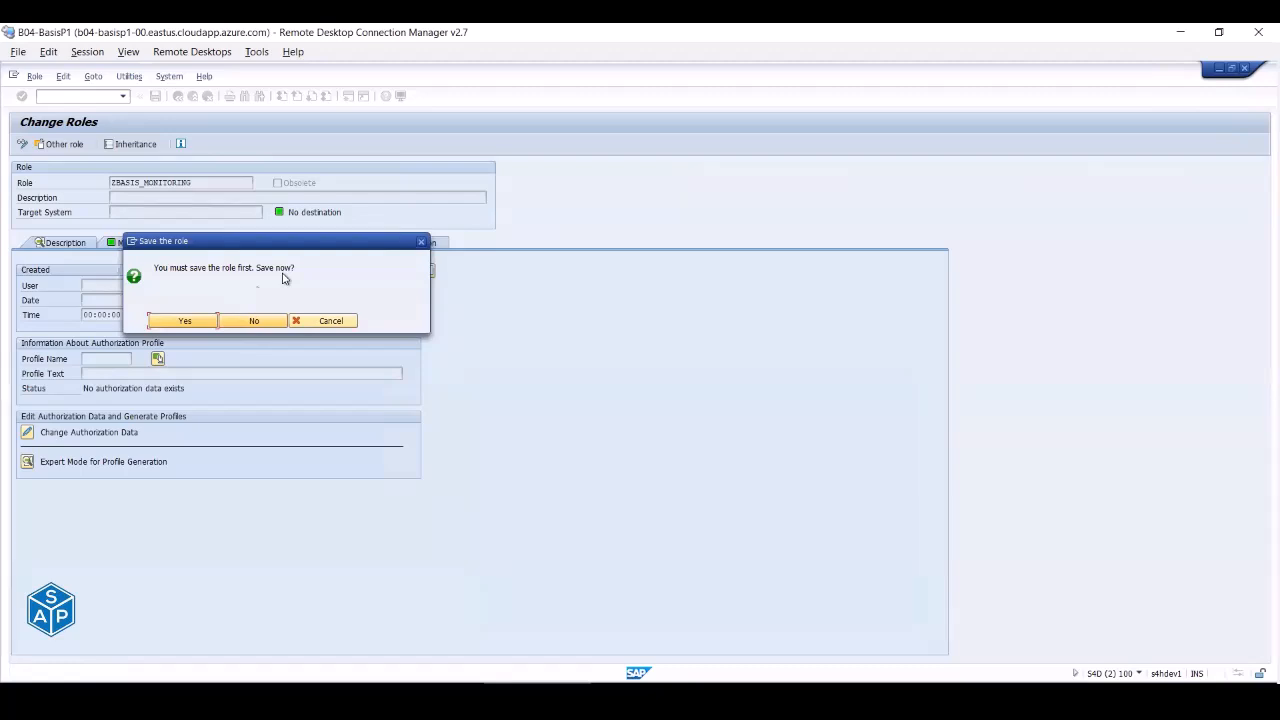
pyautogui.click(183, 321)
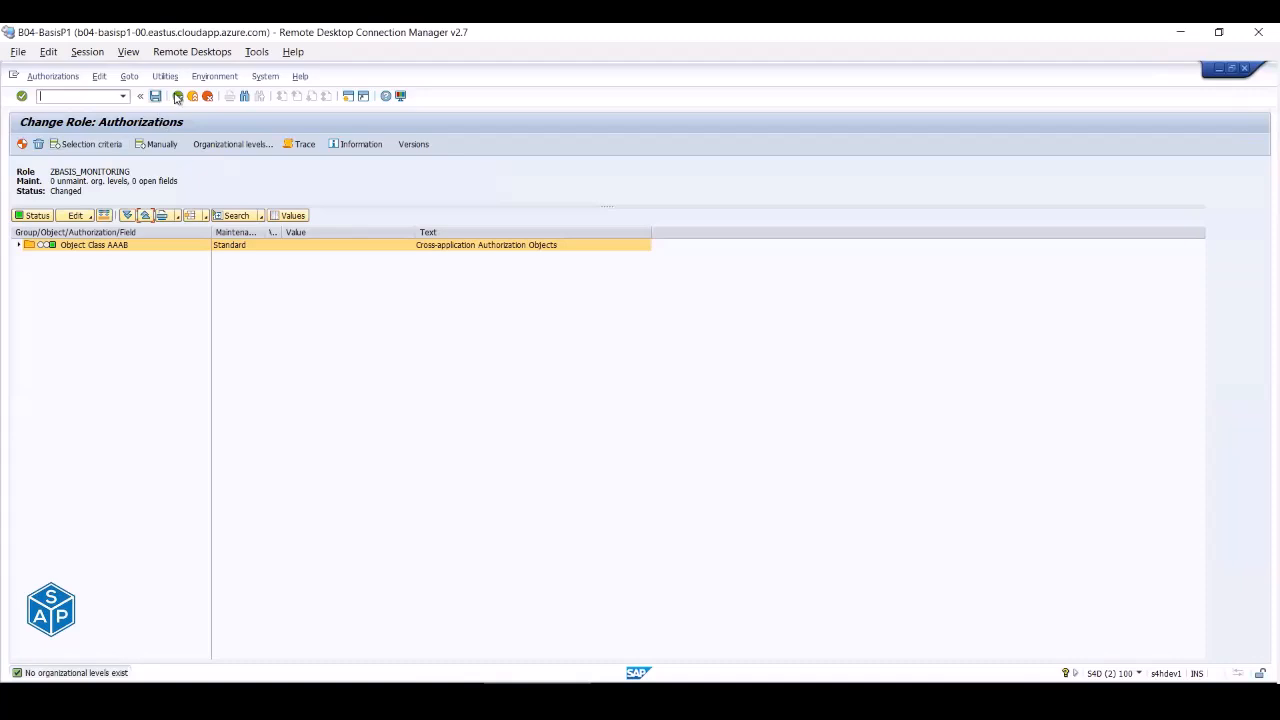
pyautogui.click(177, 95)
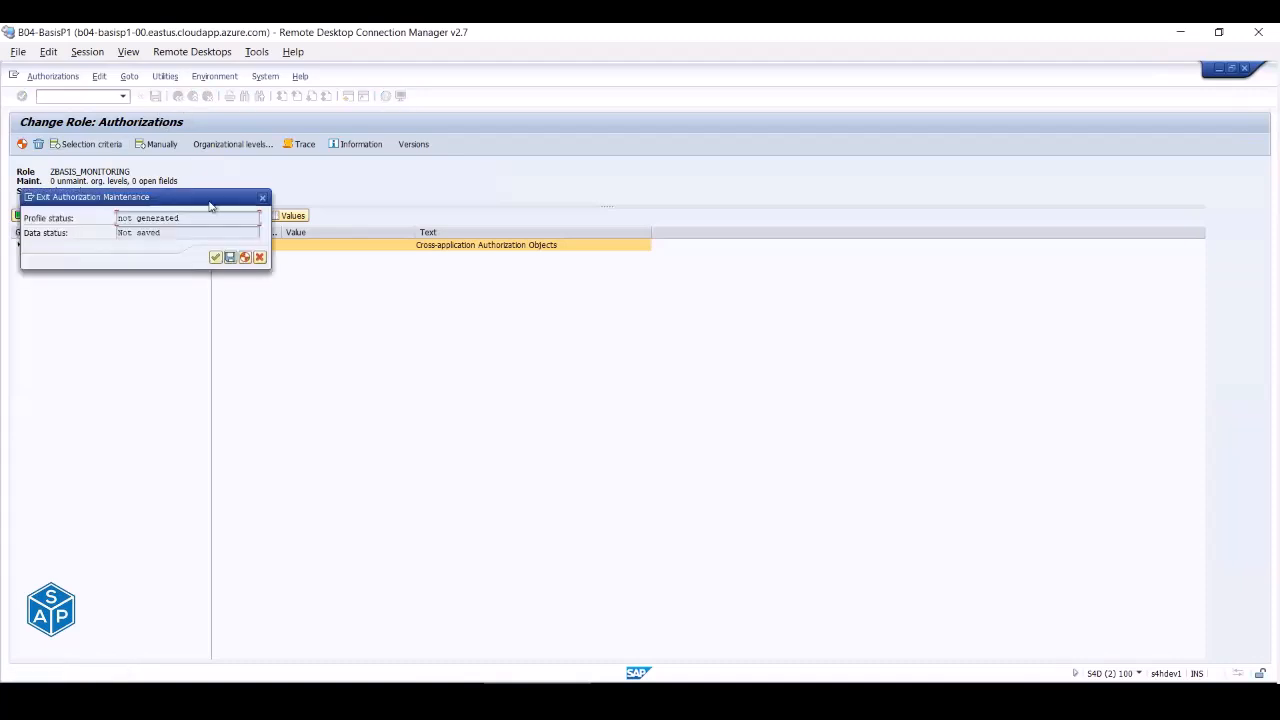
pyautogui.click(215, 257)
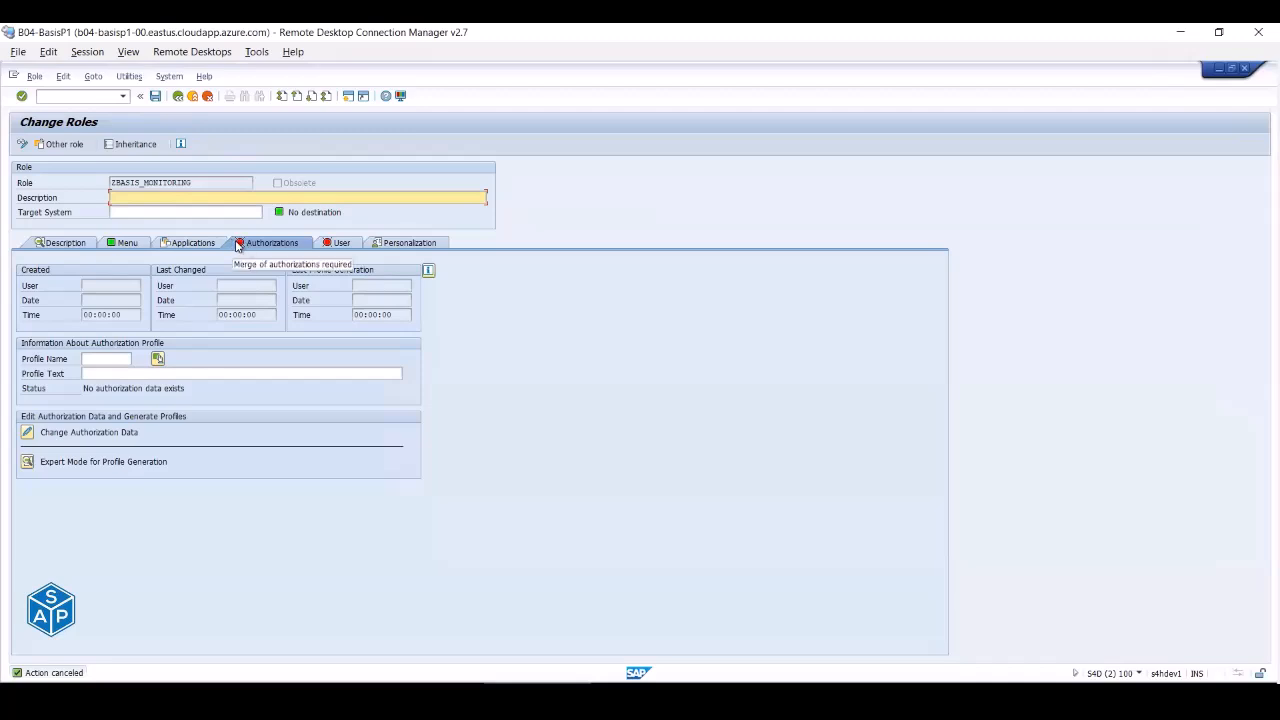
pyautogui.click(106, 358)
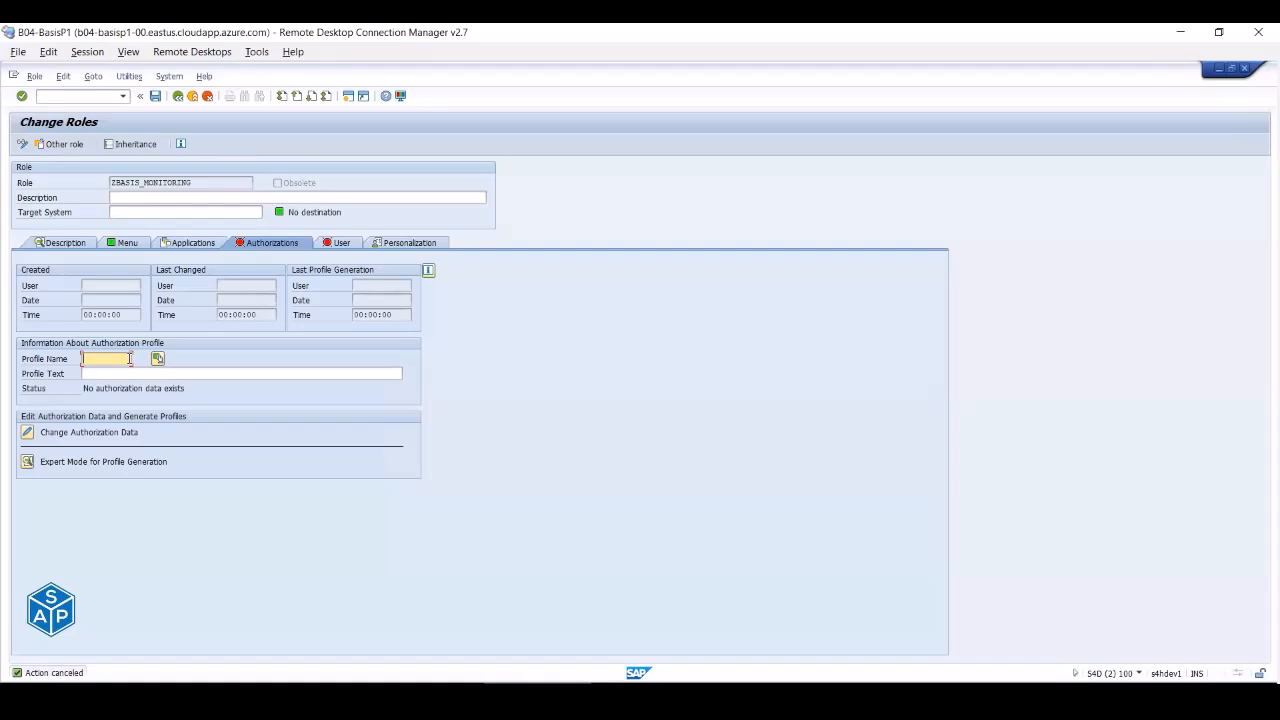
# - Expand Object Class AAAB's authorization to check its TCD field holds SICK
pyautogui.click(89, 431)
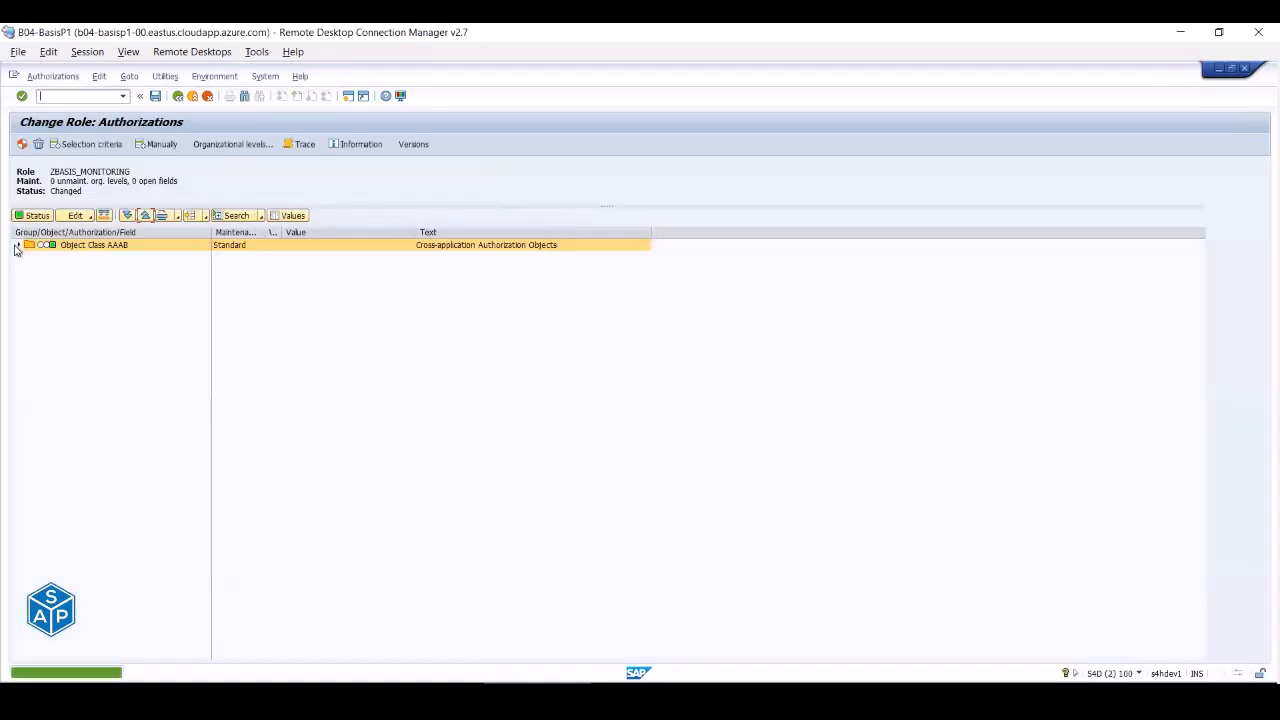
pyautogui.click(20, 247)
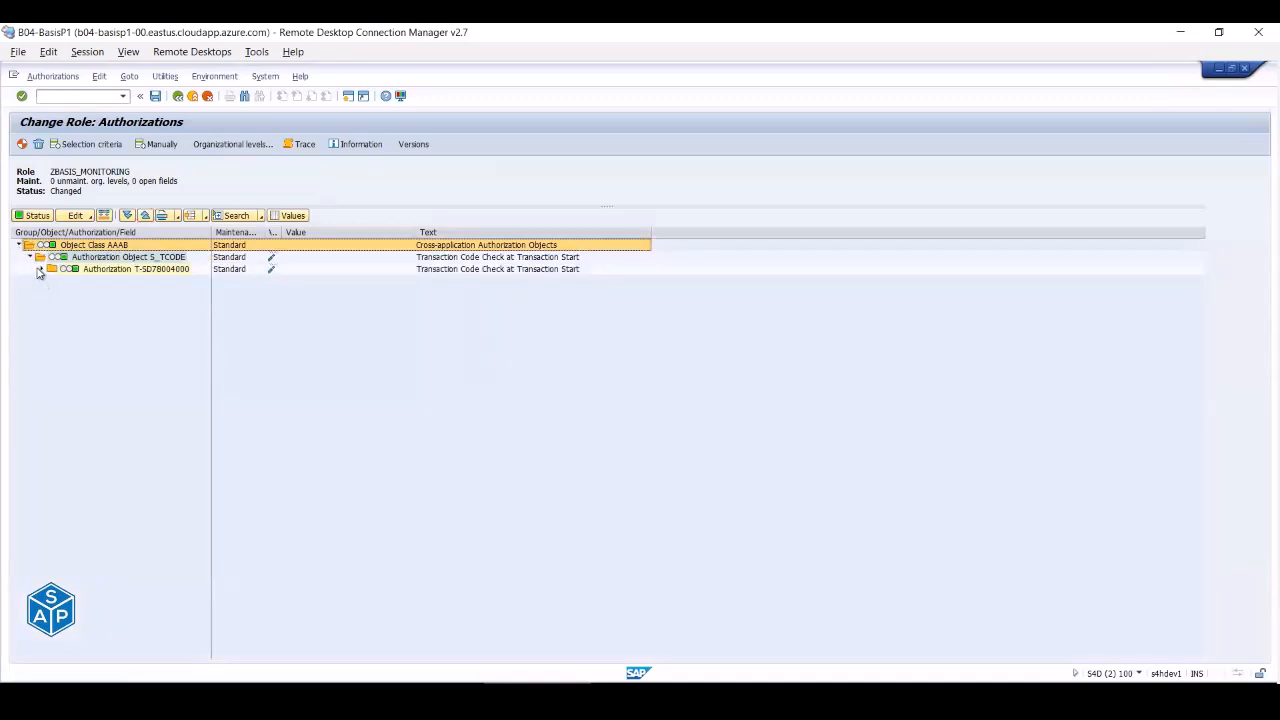
pyautogui.click(39, 270)
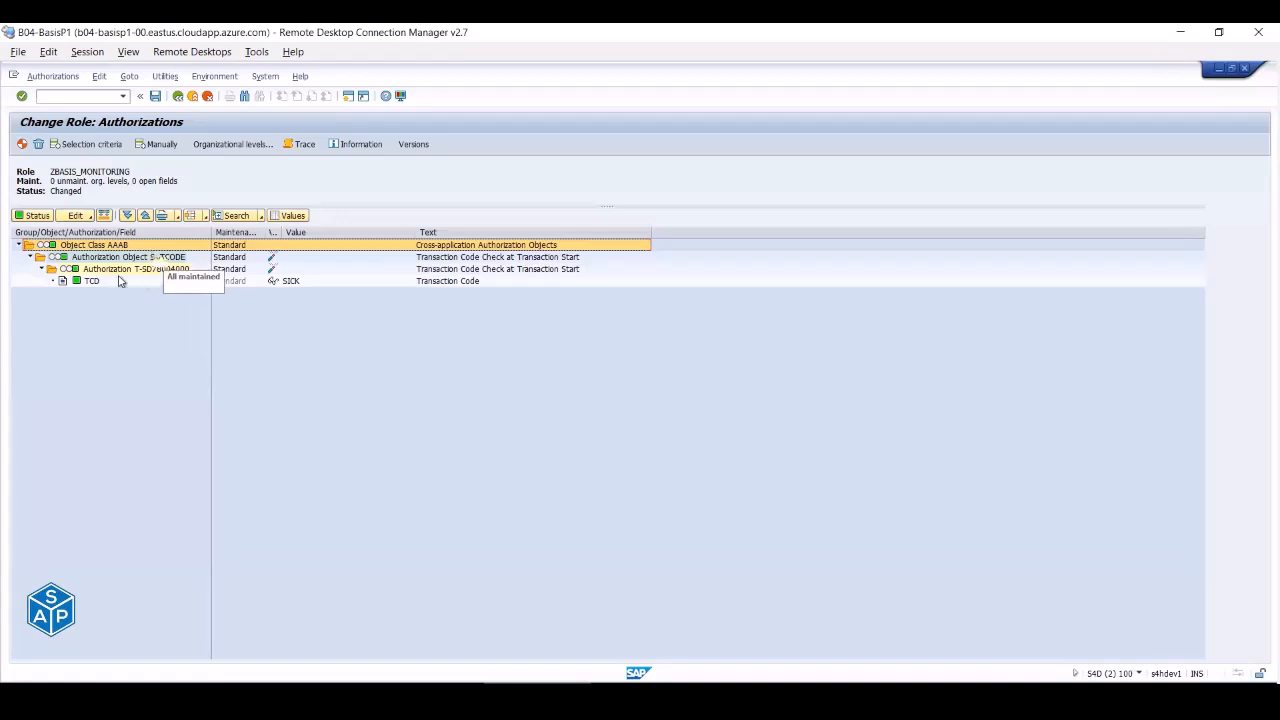
pyautogui.click(90, 282)
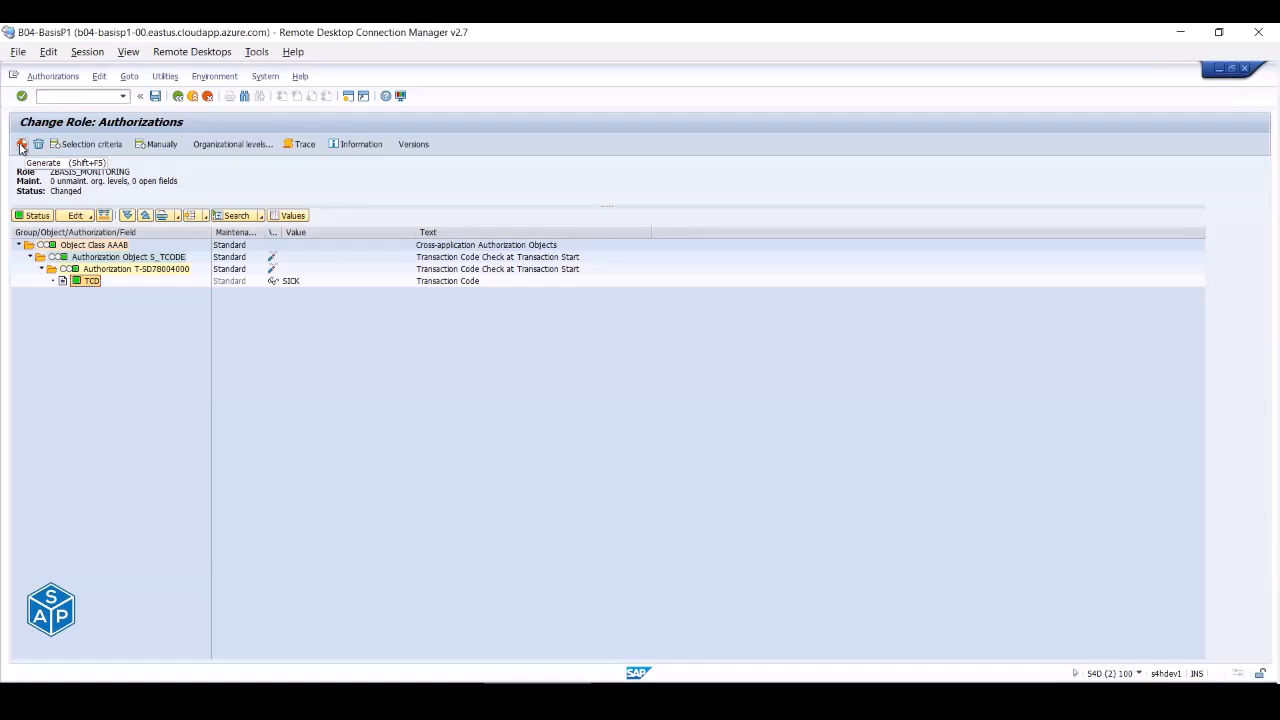
# - Generate the authorization profile with default name T-SD780040 and return to the role overview
pyautogui.click(21, 145)
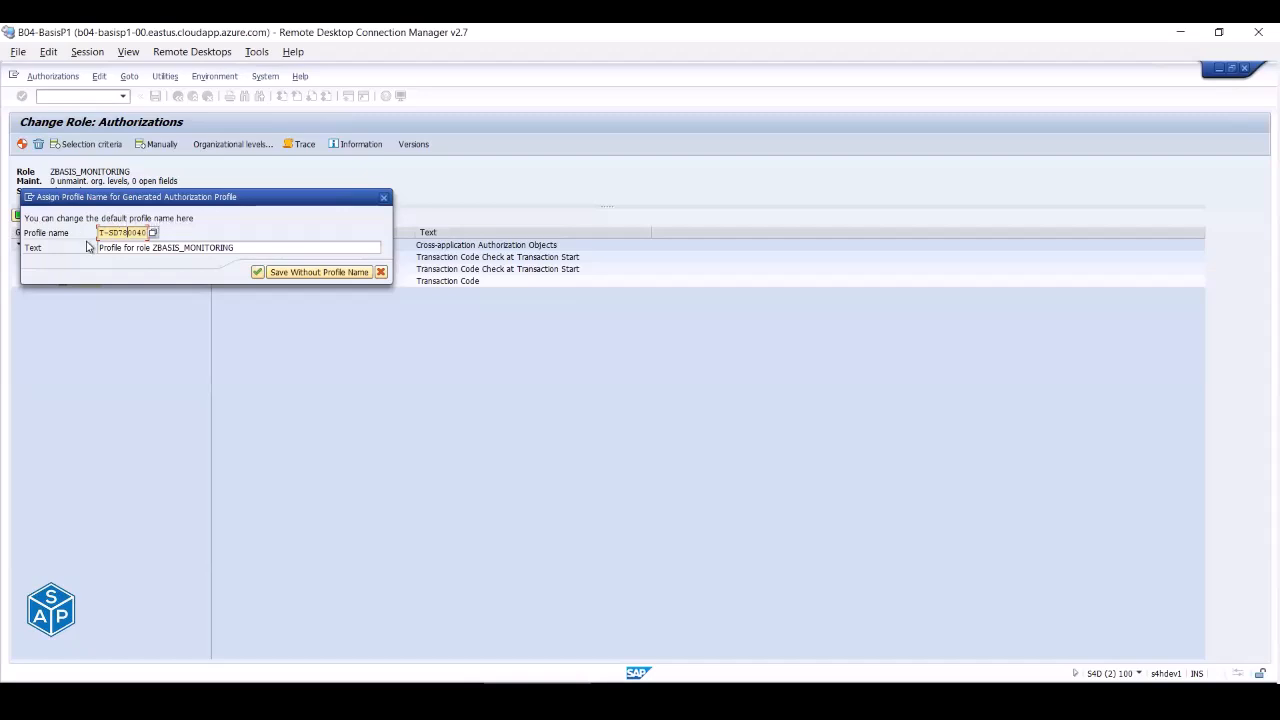
pyautogui.moveTo(122, 233); pyautogui.dragTo(161, 234)
pyautogui.moveTo(255, 249); pyautogui.dragTo(95, 252)
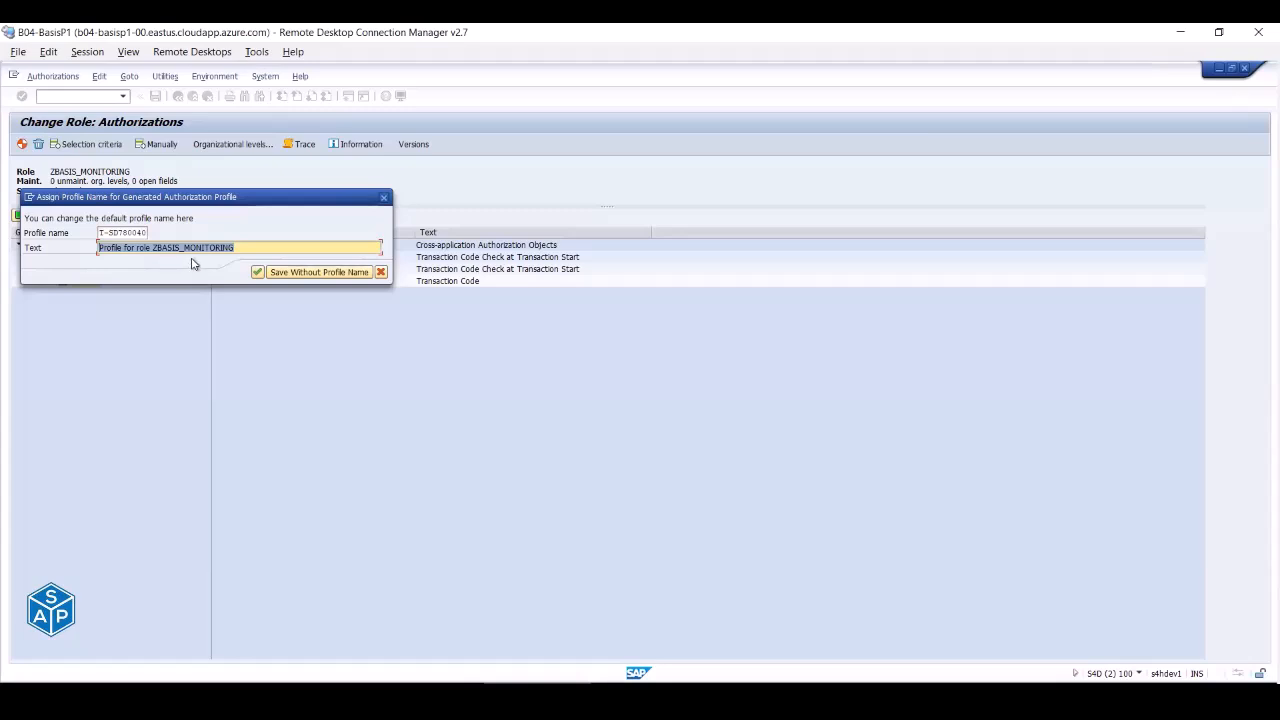
pyautogui.click(257, 273)
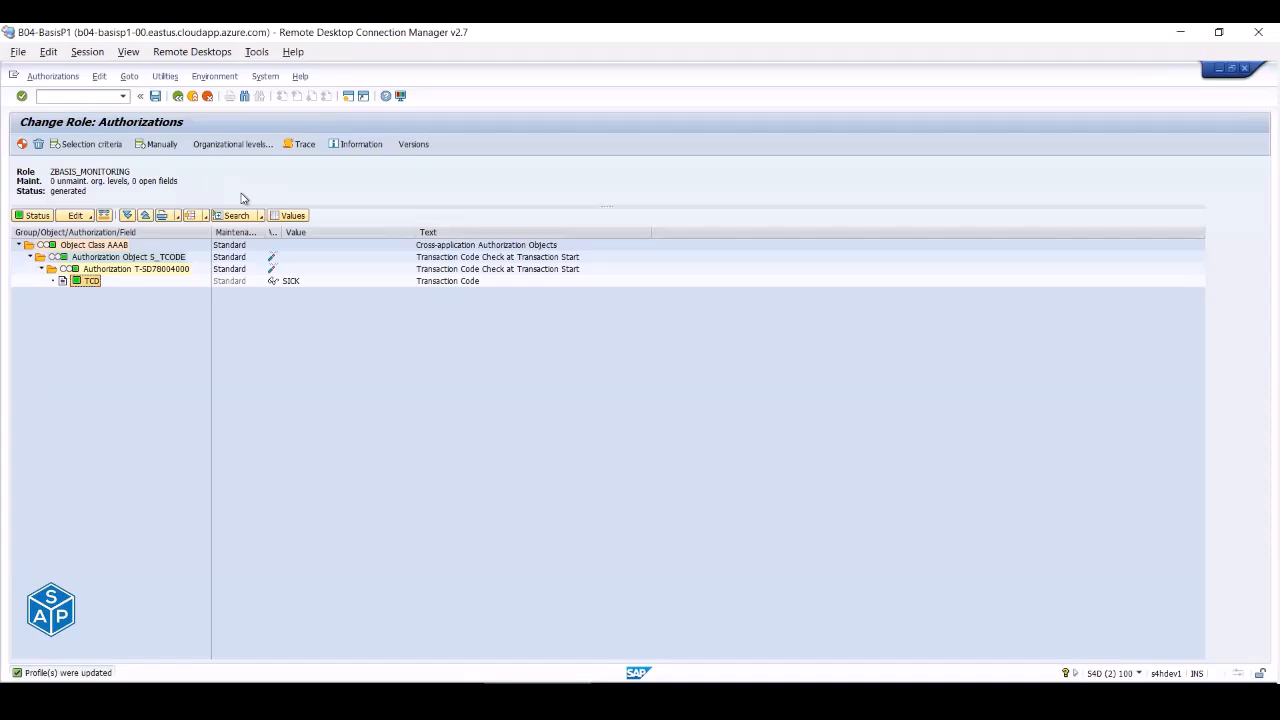
pyautogui.click(177, 96)
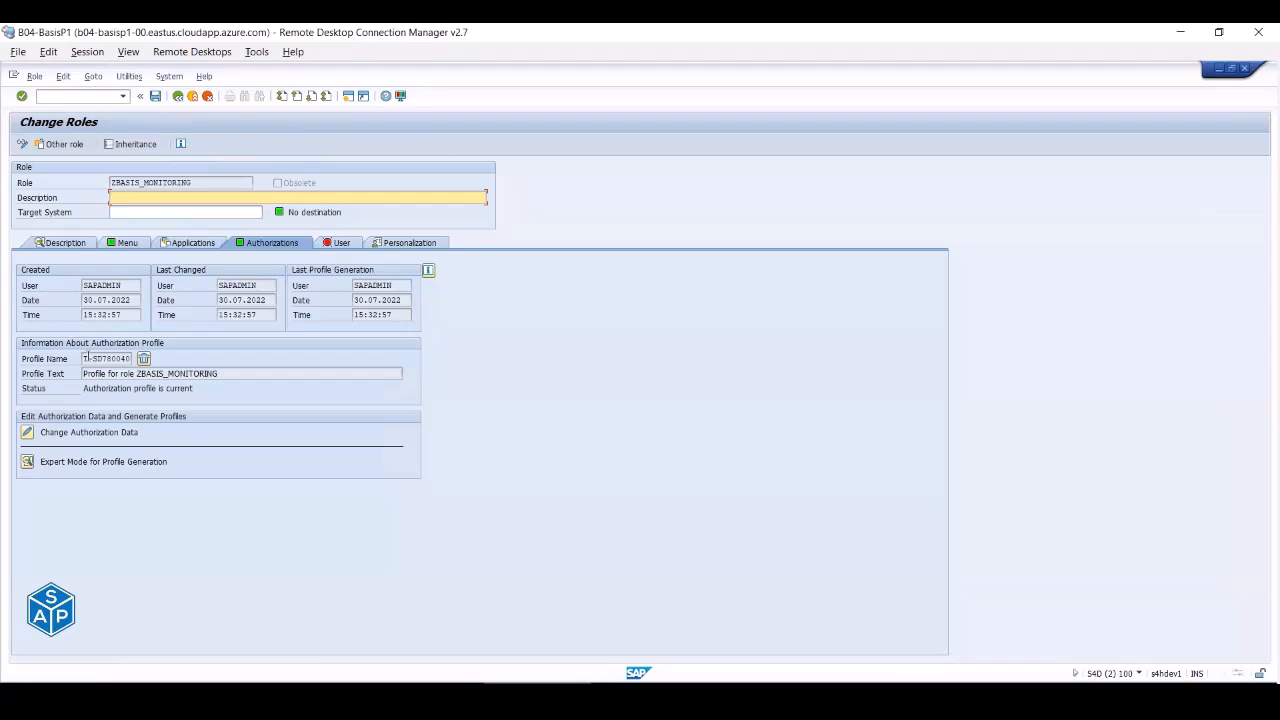
# - Assign user BASIS_SUP to the role on the User tab
pyautogui.doubleClick(119, 358)
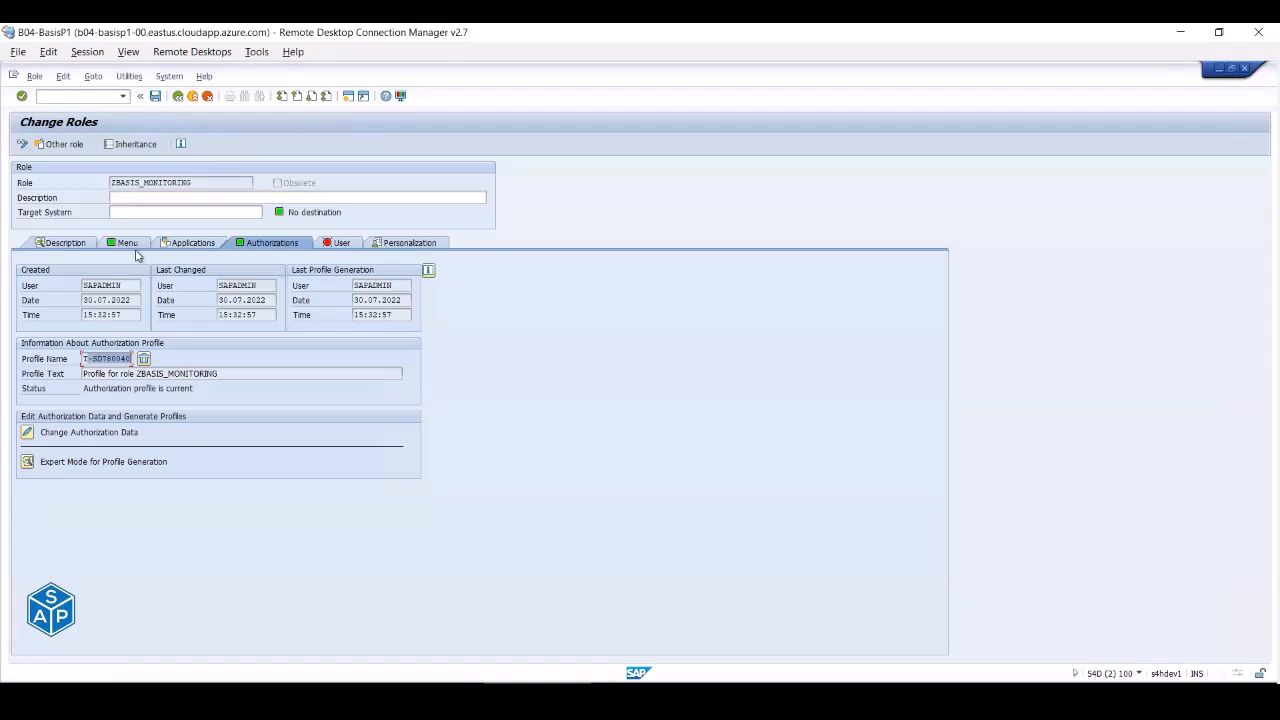
pyautogui.click(340, 244)
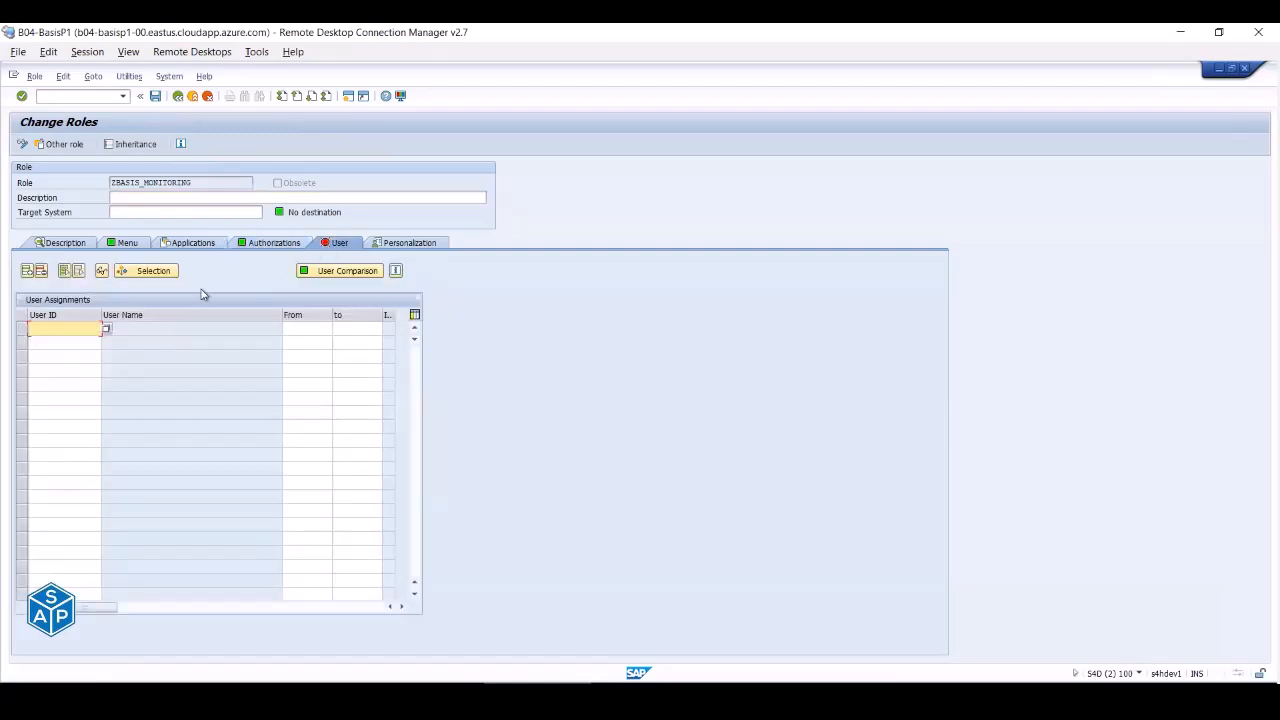
pyautogui.click(68, 324)
pyautogui.click(67, 340)
pyautogui.click(68, 342)
pyautogui.press('Return')
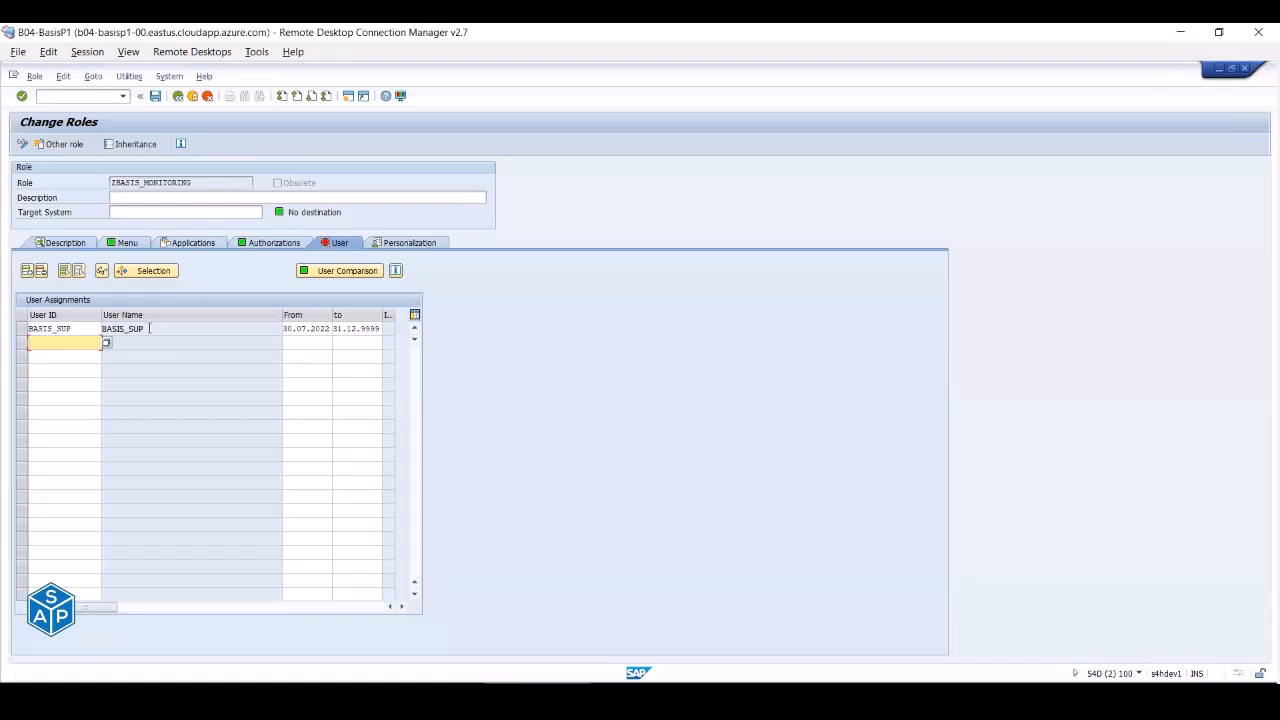
pyautogui.moveTo(150, 330); pyautogui.dragTo(81, 326)
pyautogui.moveTo(297, 329); pyautogui.dragTo(380, 330)
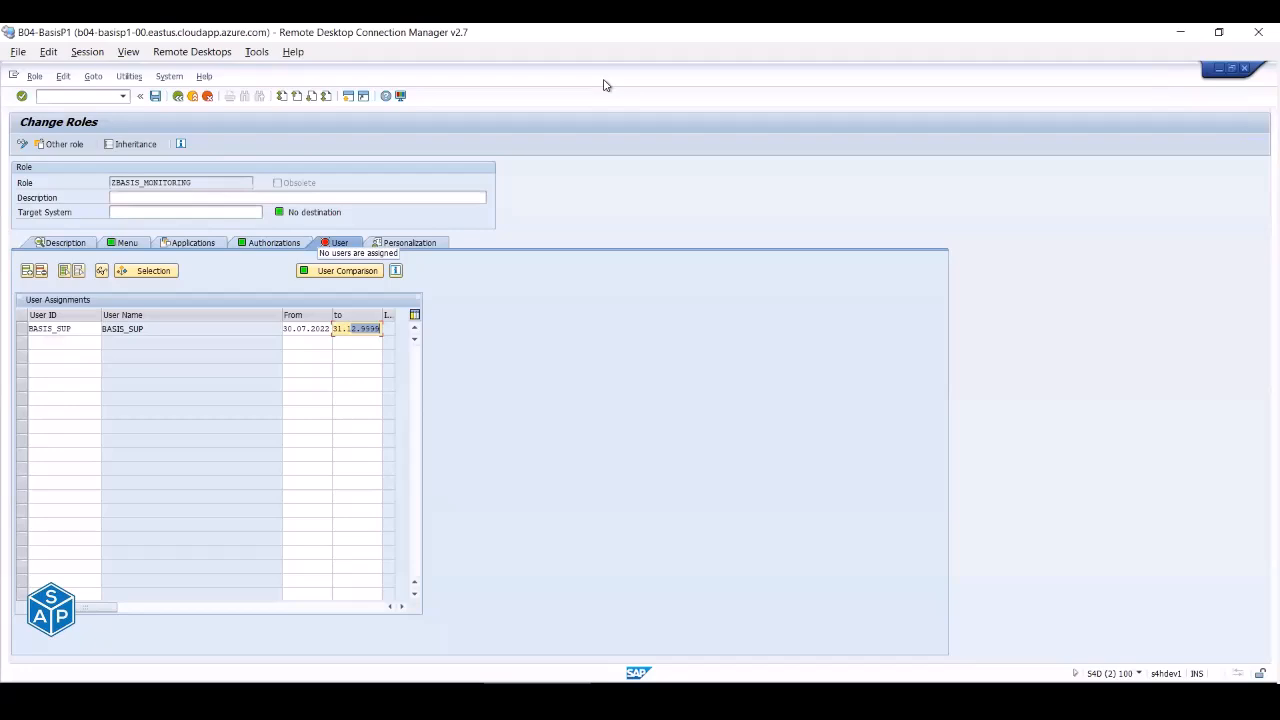
# - Save the role and start the user master comparison
pyautogui.hotkey('ctrl', '2')
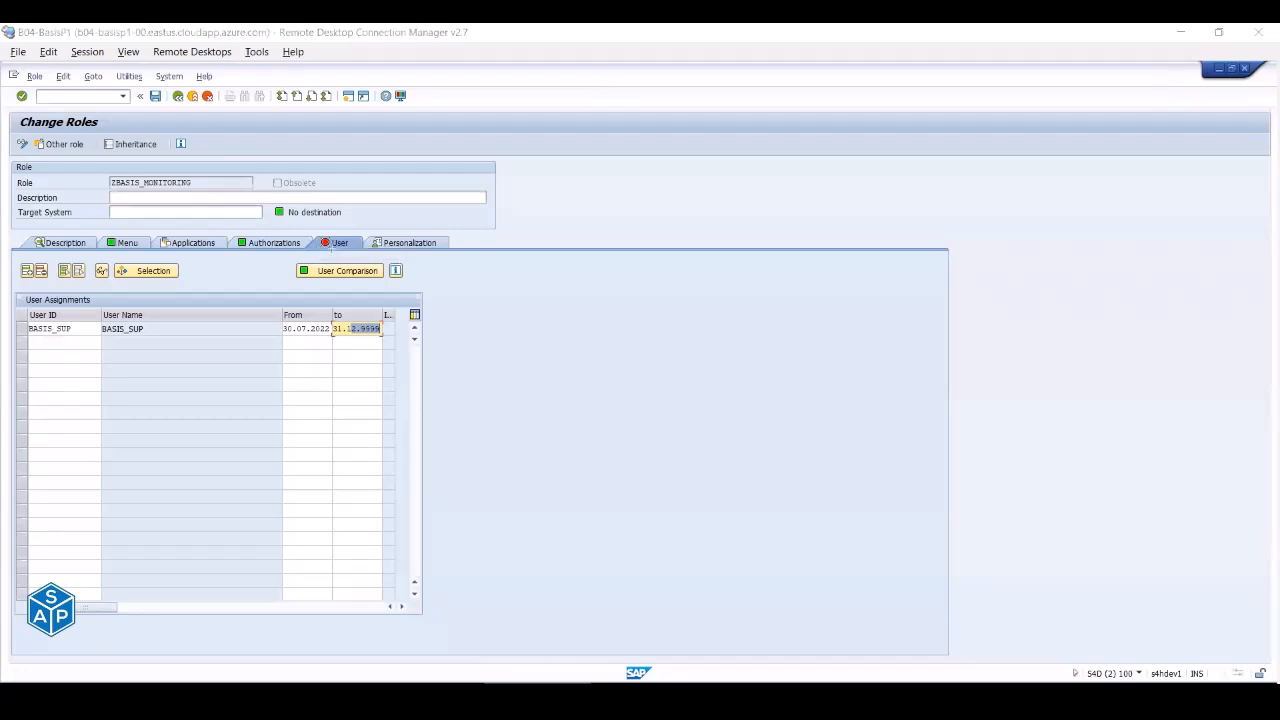
pyautogui.moveTo(318, 234)
pyautogui.mouseDown()
pyautogui.moveTo(338, 254)
pyautogui.moveTo(359, 252)
pyautogui.mouseUp()
pyautogui.click(344, 273)
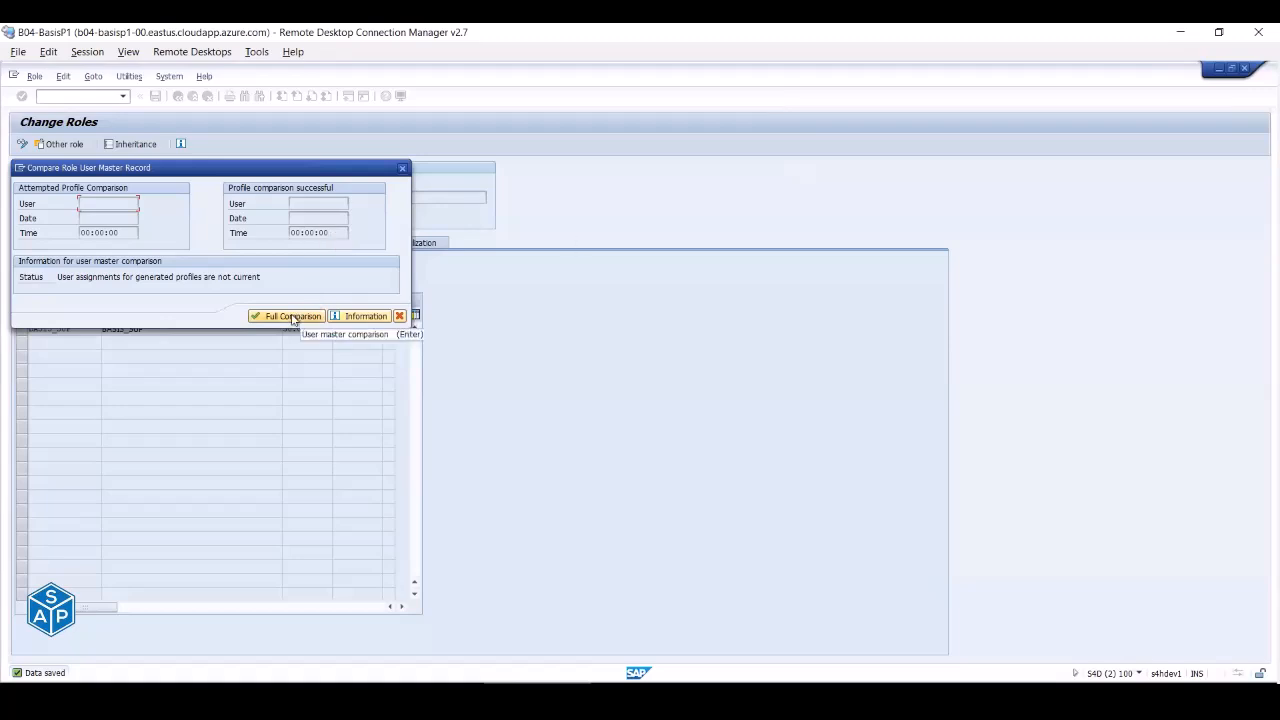
# - Read the comparison help, then run the full user master comparison and close the results
pyautogui.click(355, 317)
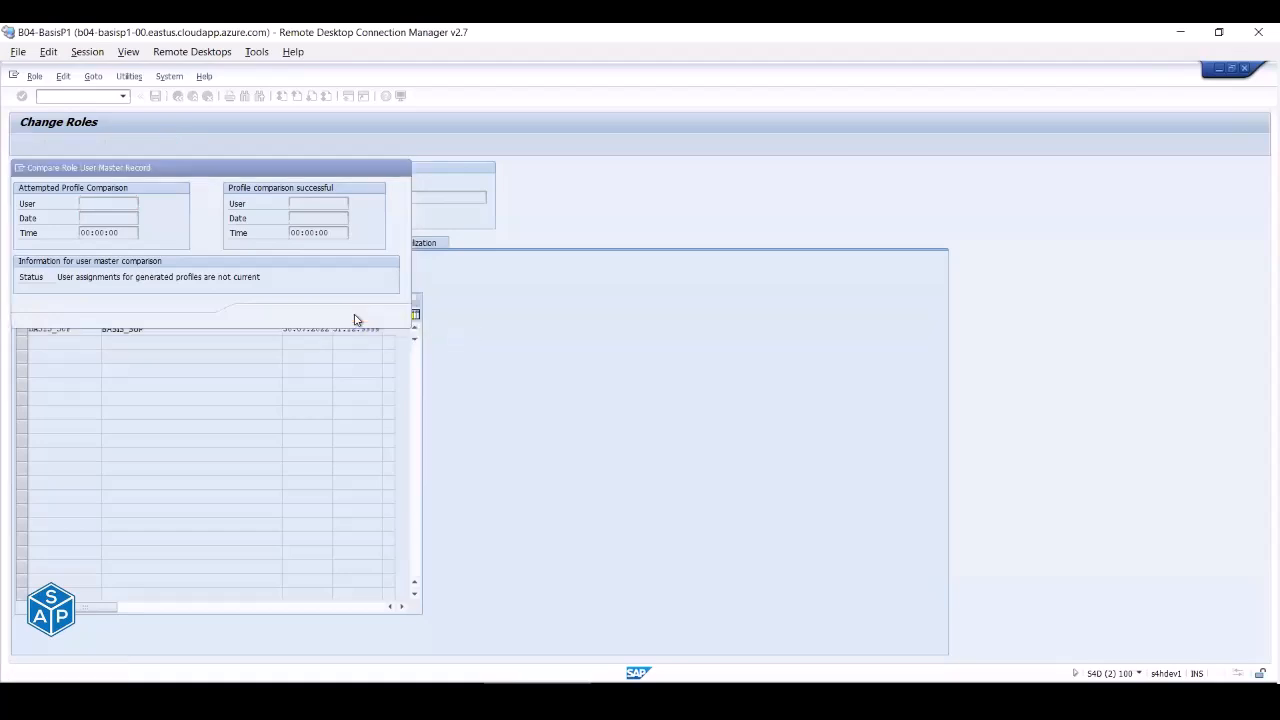
pyautogui.scroll(-3, 167, 306)
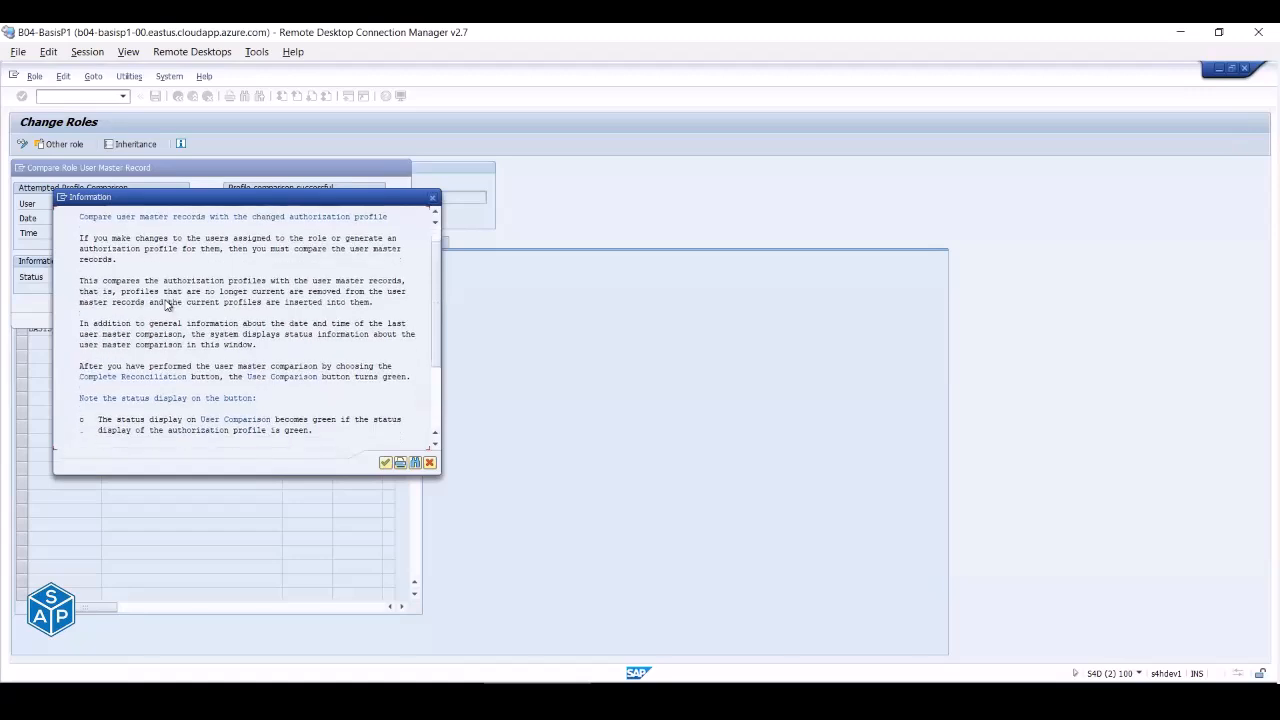
pyautogui.scroll(-3, 167, 306)
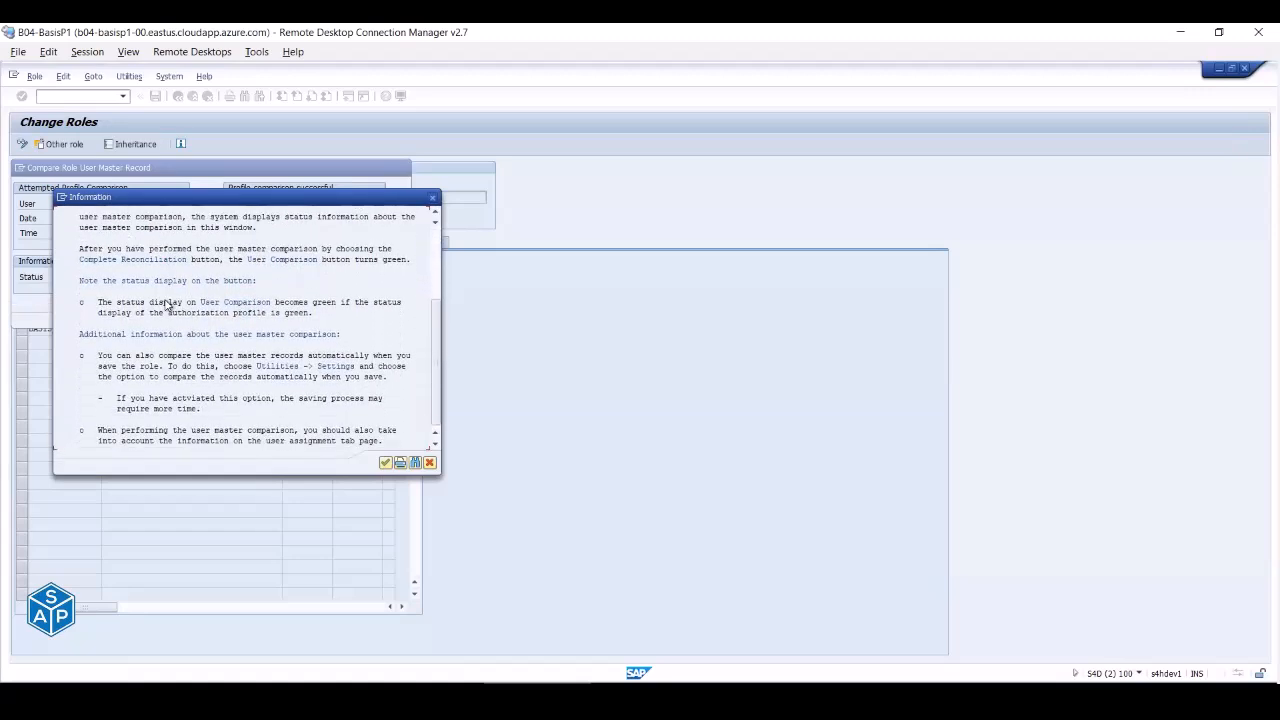
pyautogui.press('Return')
pyautogui.click(286, 317)
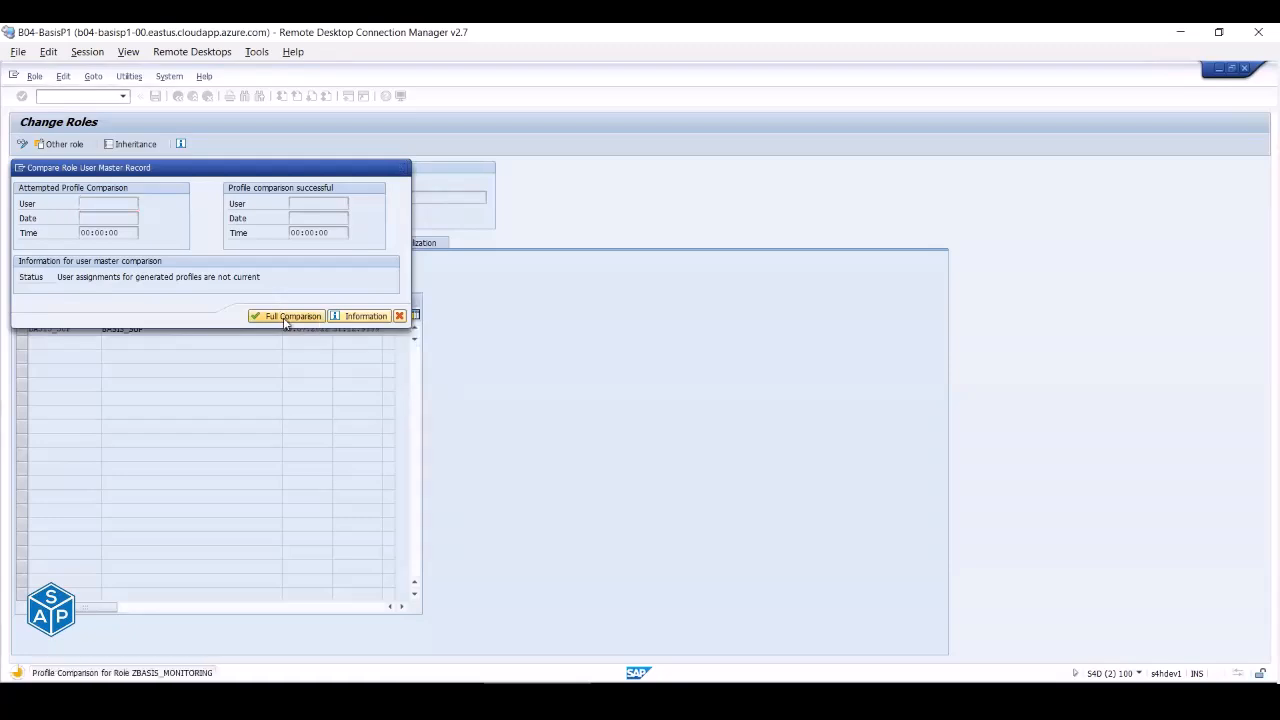
pyautogui.doubleClick(320, 203)
pyautogui.moveTo(340, 218)
pyautogui.mouseDown()
pyautogui.moveTo(294, 232)
pyautogui.moveTo(328, 233)
pyautogui.mouseUp()
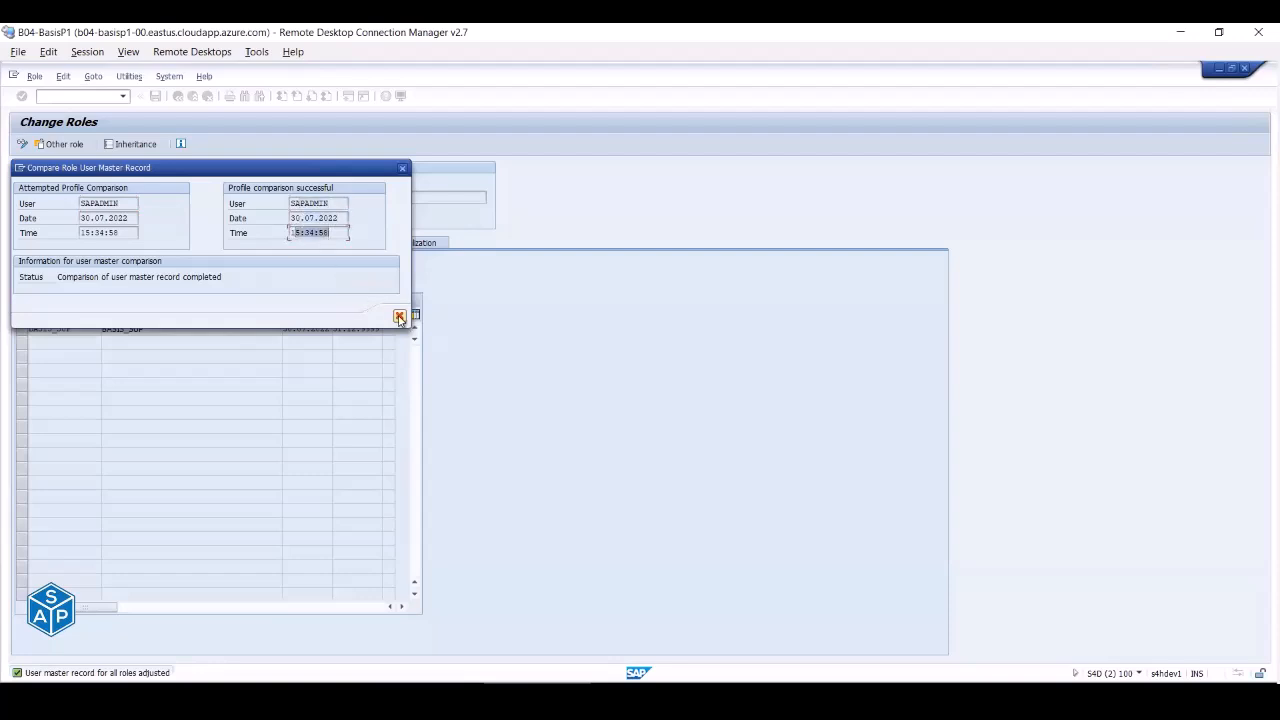
pyautogui.click(399, 317)
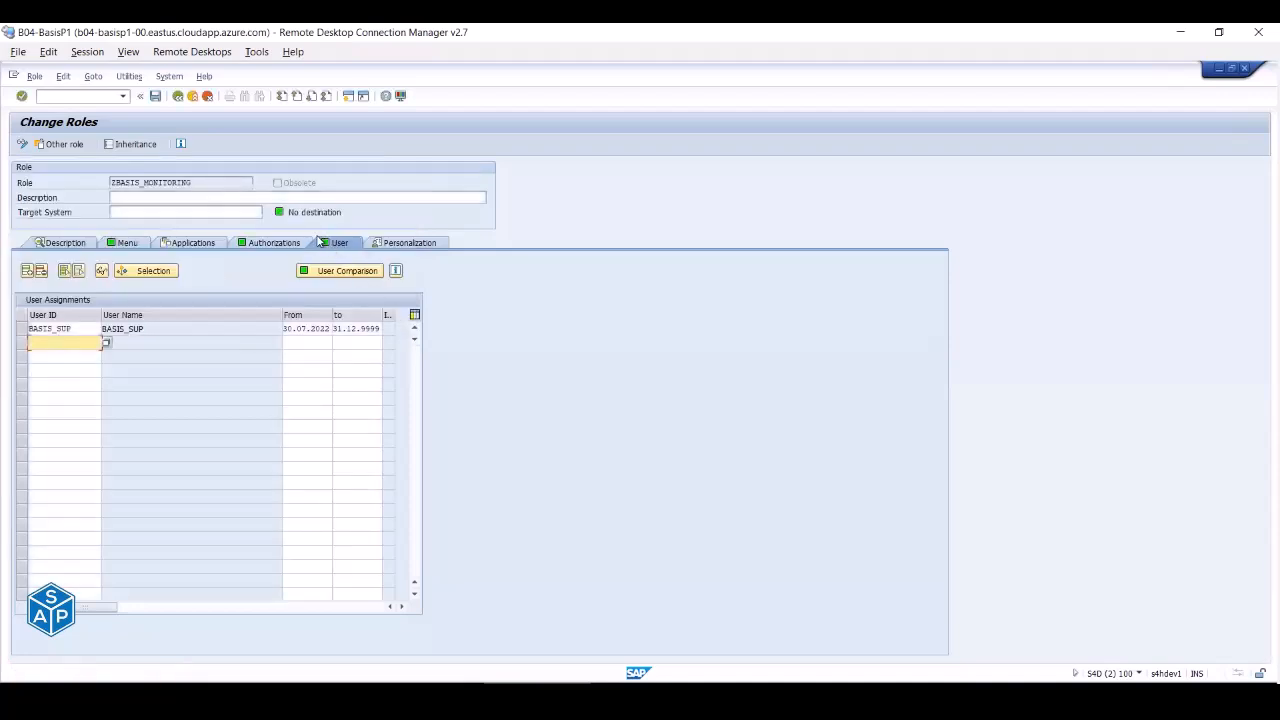
# - Review the role's Menu, Authorizations and User tabs
pyautogui.moveTo(320, 244)
pyautogui.click(127, 244)
pyautogui.click(284, 244)
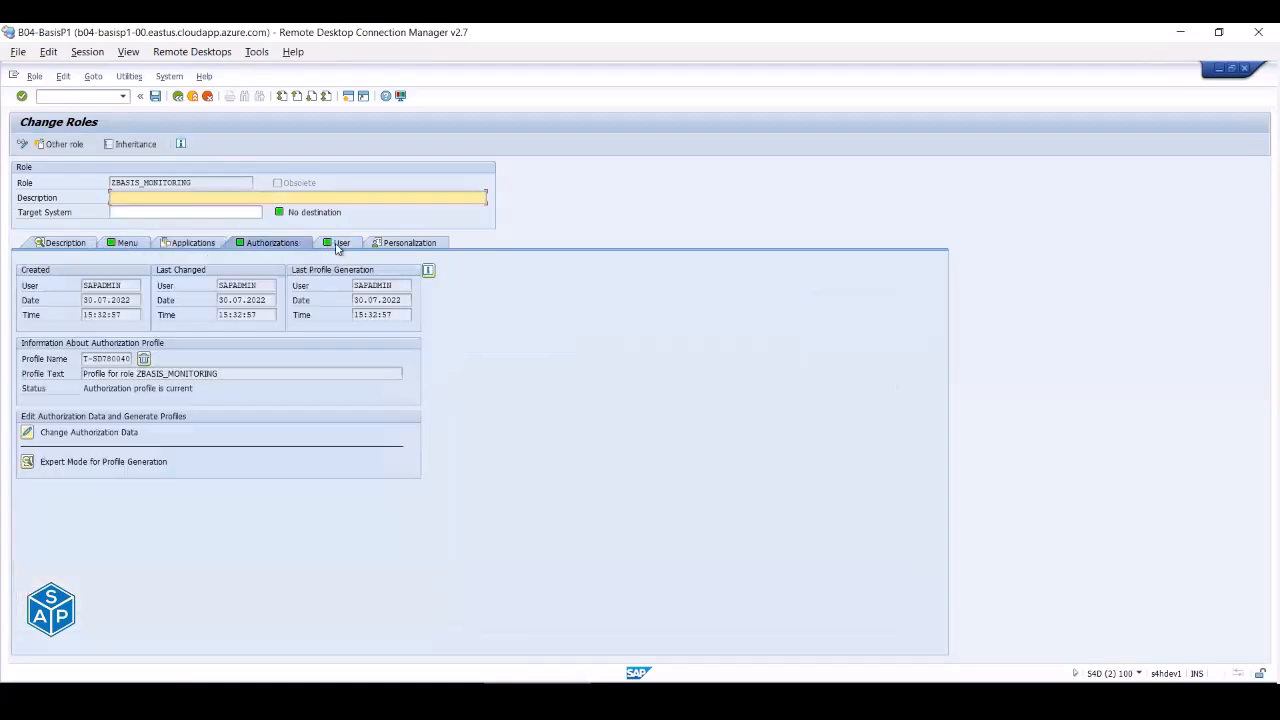
pyautogui.click(338, 245)
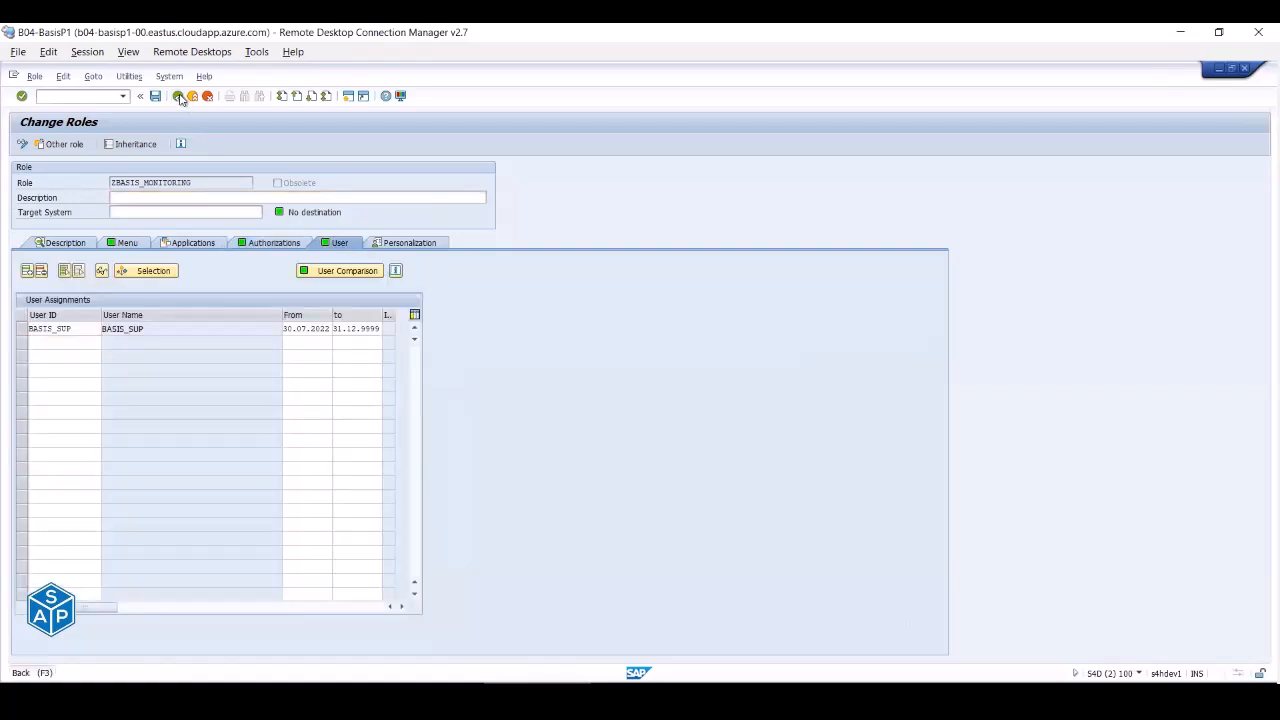
# - Switch to the BASIS_SUP session, run transaction SICK, and return to the user menu
pyautogui.click(178, 96)
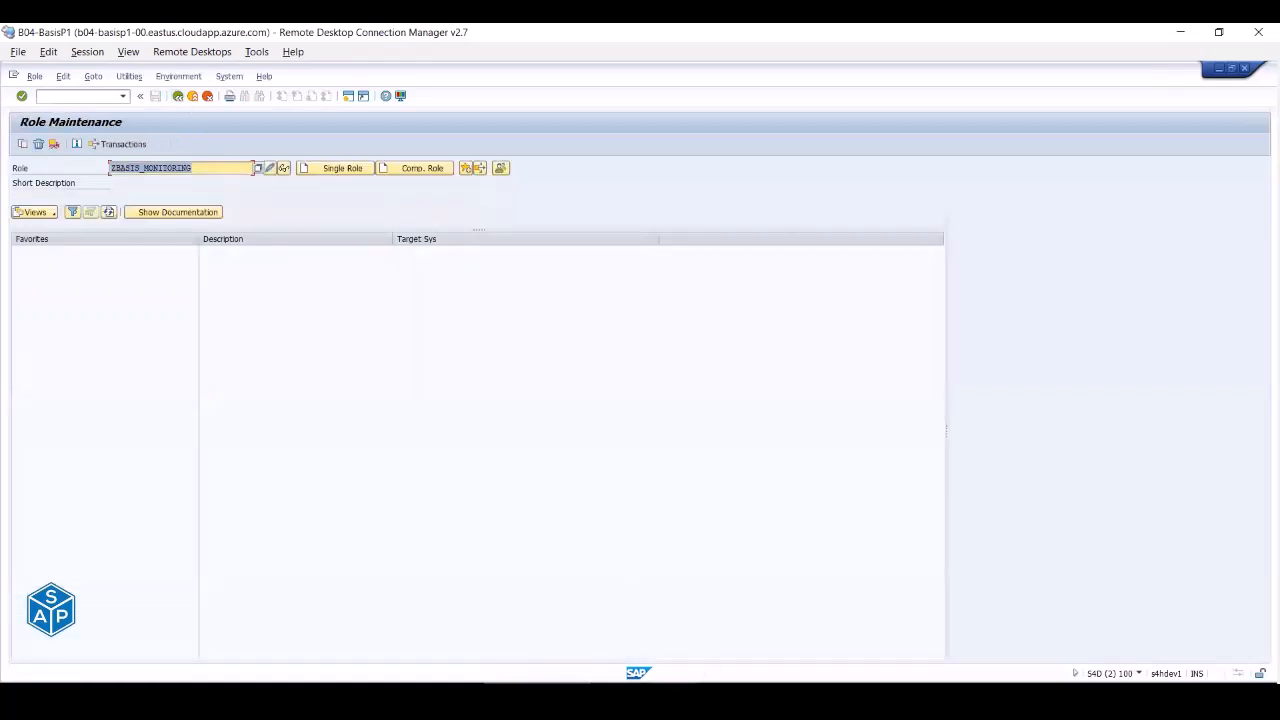
pyautogui.click(644, 690)
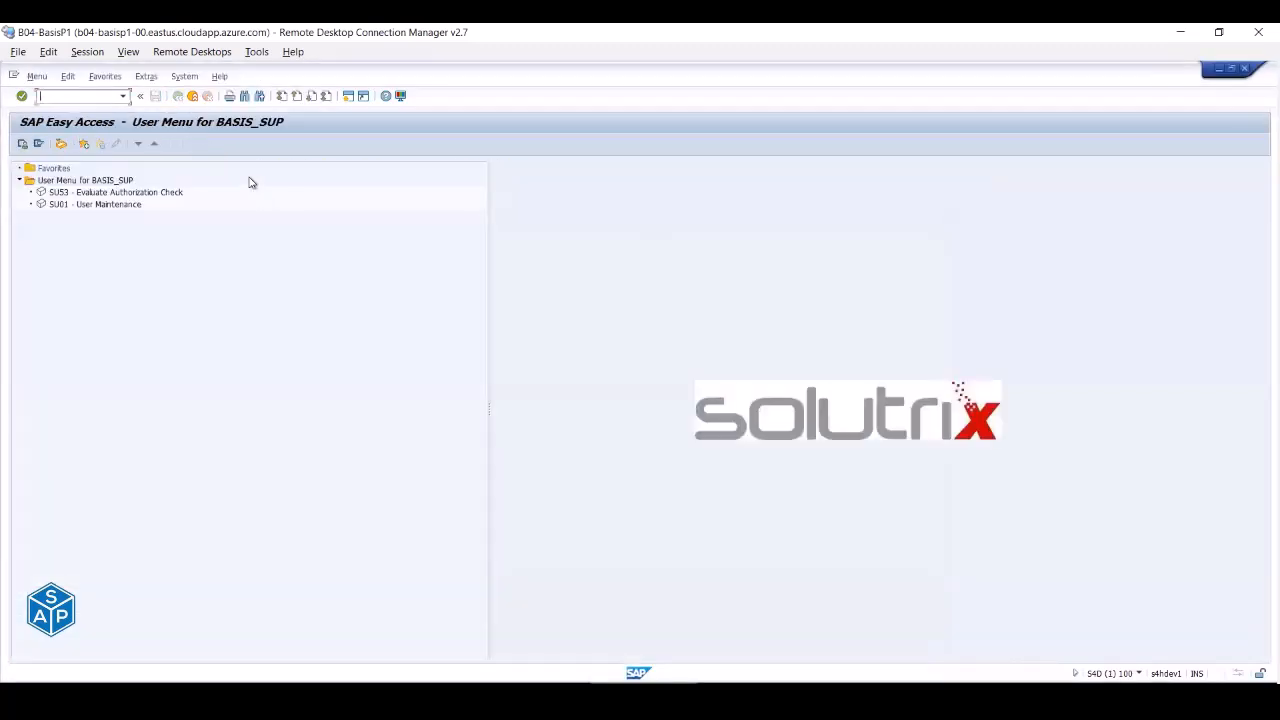
pyautogui.click(193, 97)
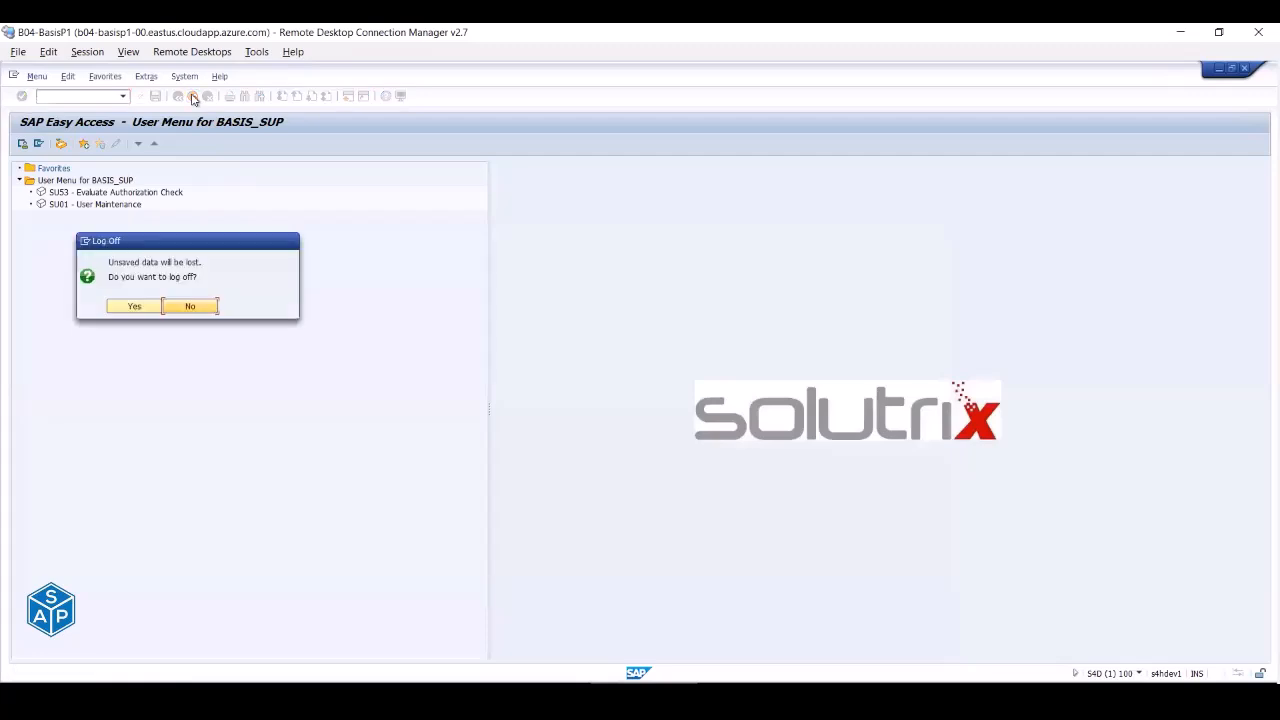
pyautogui.click(190, 306)
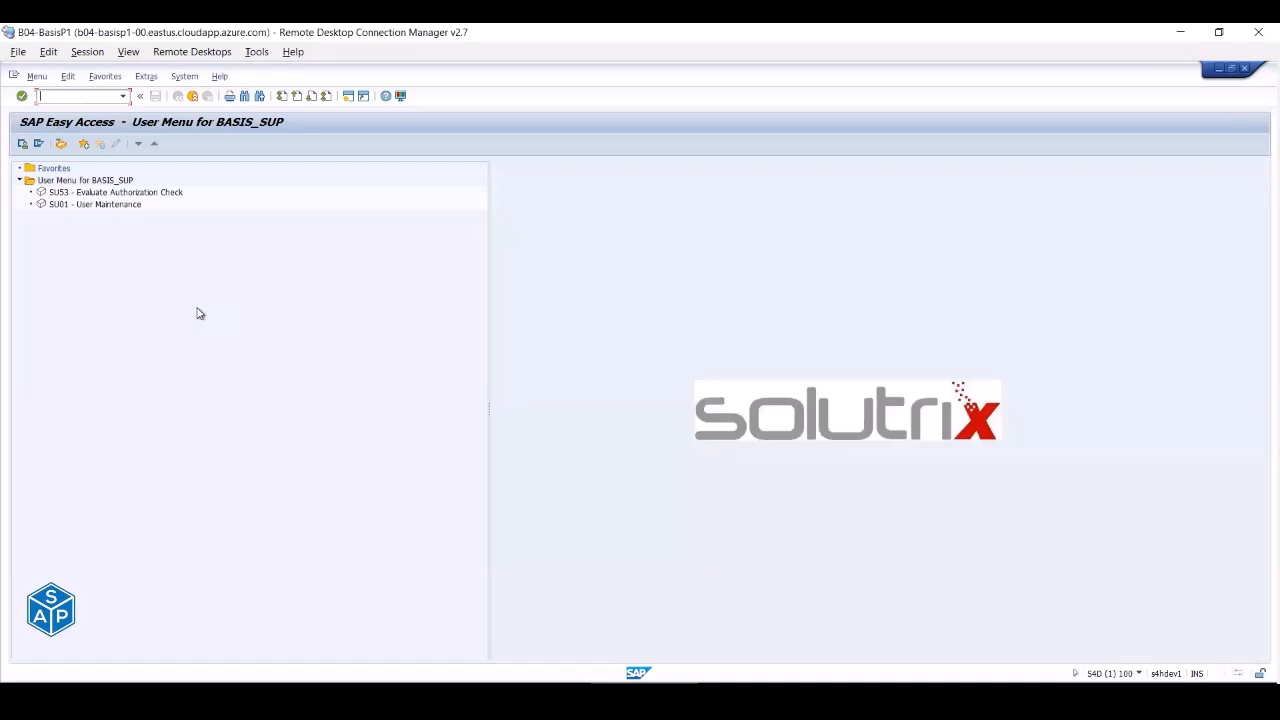
pyautogui.click(82, 97)
pyautogui.write('sick')
pyautogui.press('Return')
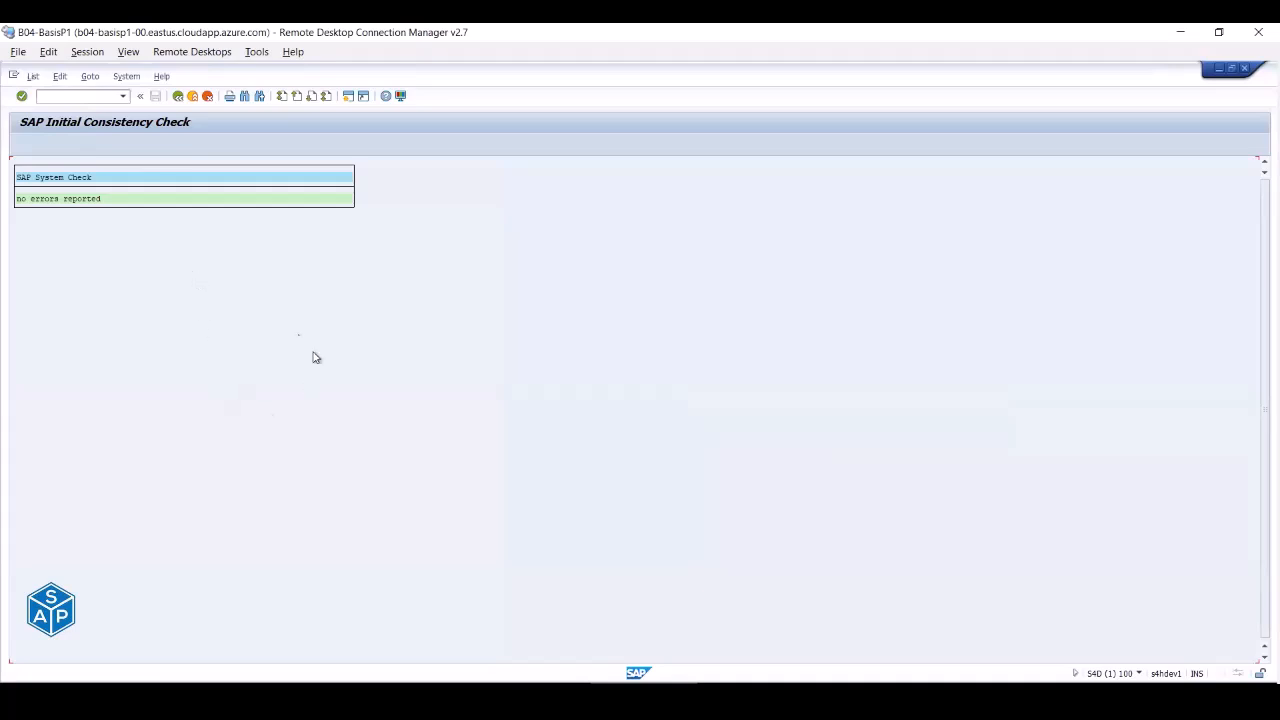
pyautogui.click(178, 96)
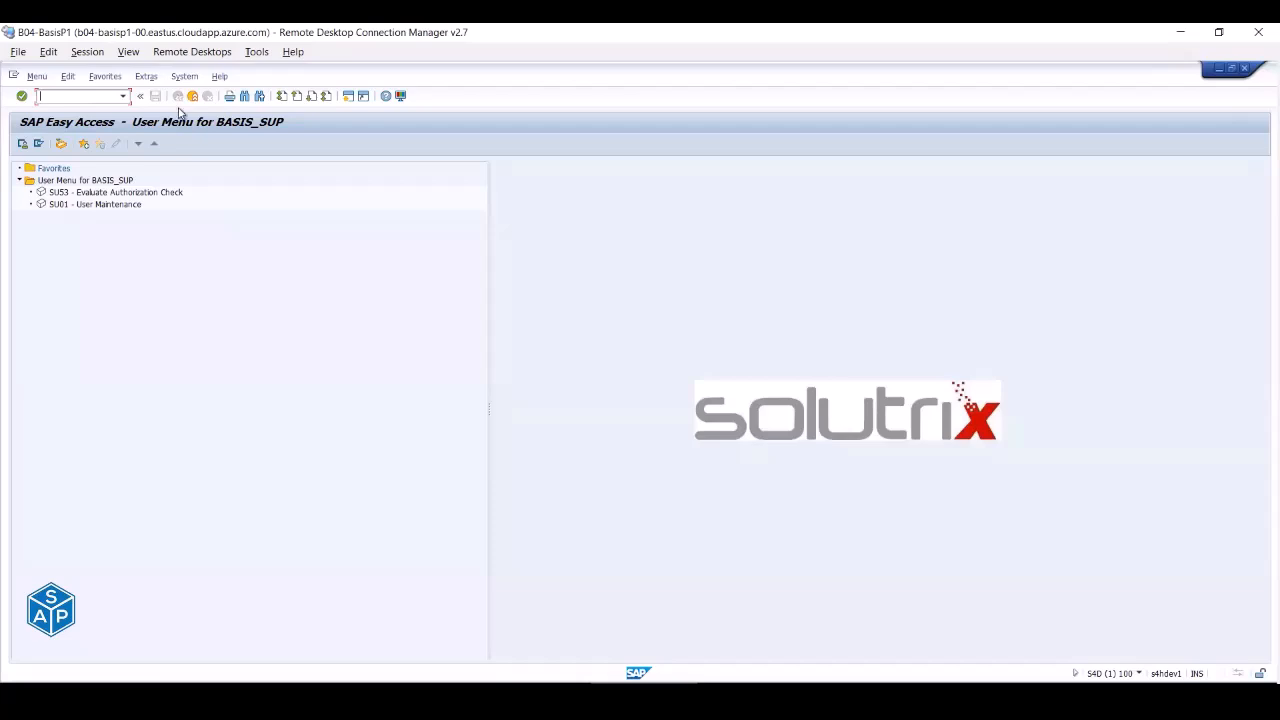
# - Check the system details for the current user, rerun SICK, and exit to the user menu
pyautogui.click(1139, 674)
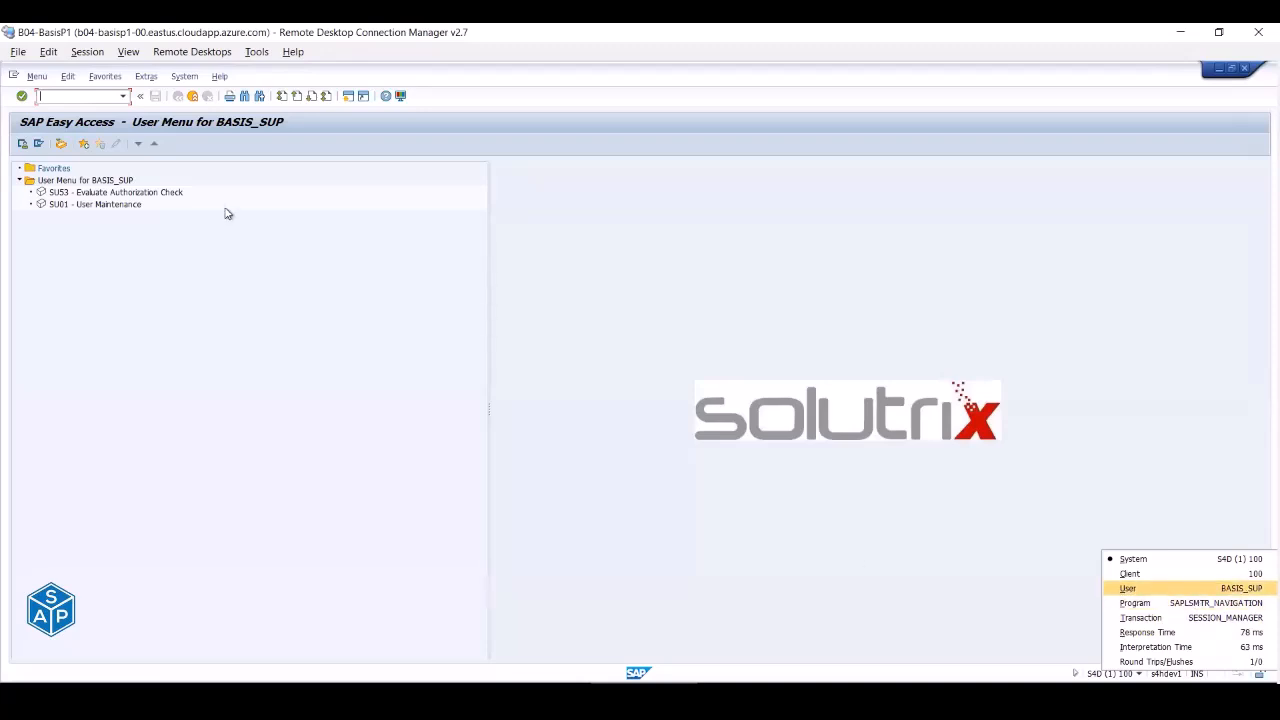
pyautogui.click(89, 94)
pyautogui.write('sick')
pyautogui.press('Return')
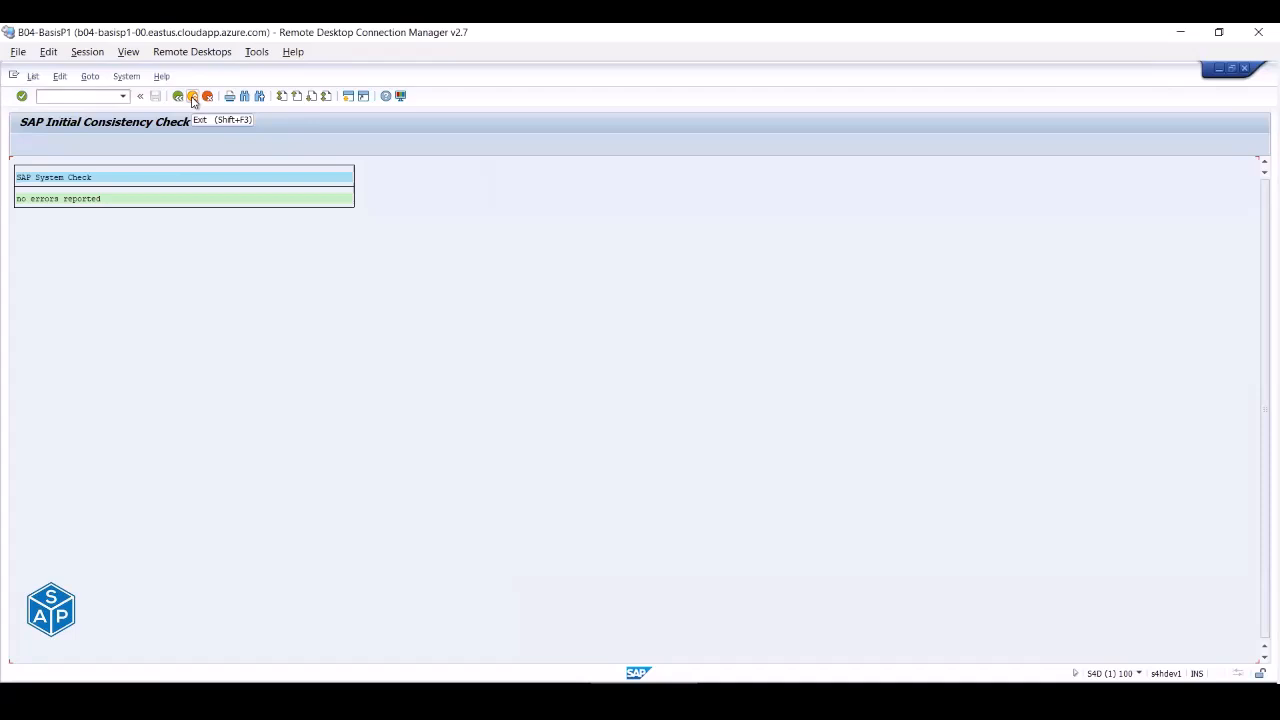
pyautogui.click(193, 97)
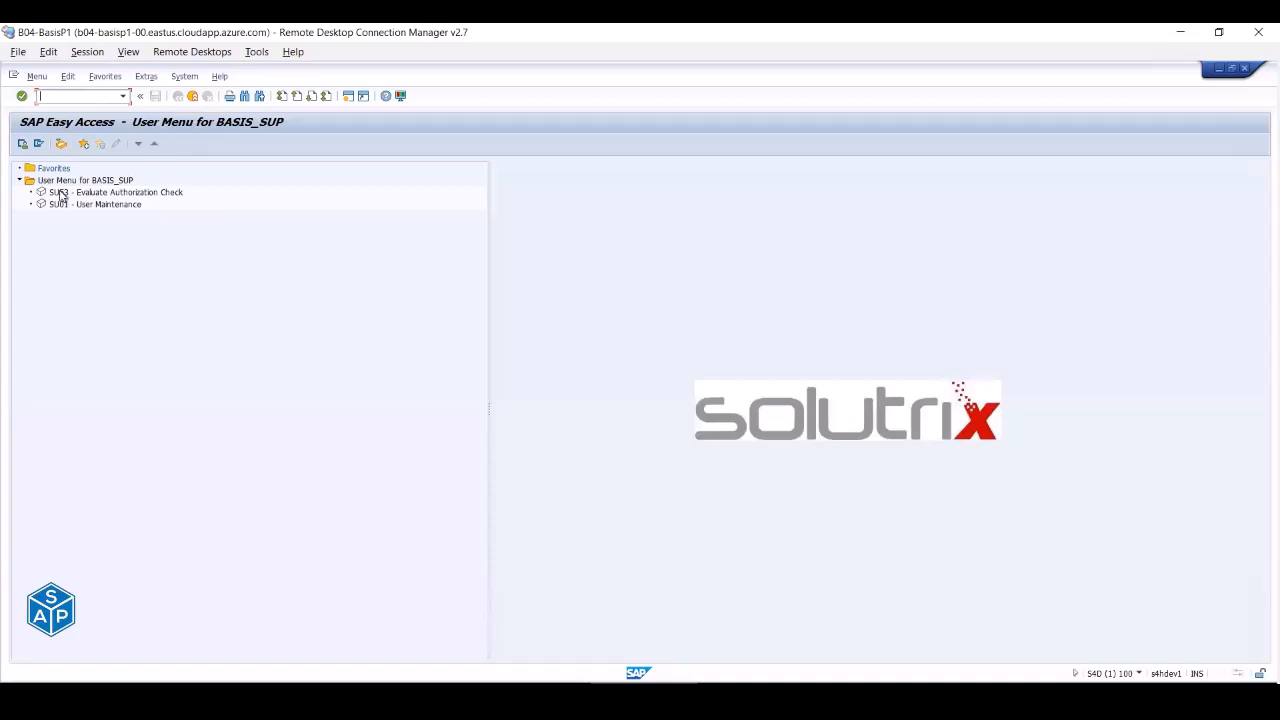
# - Refresh BASIS_SUP's user menu, then log off the session
pyautogui.click(22, 146)
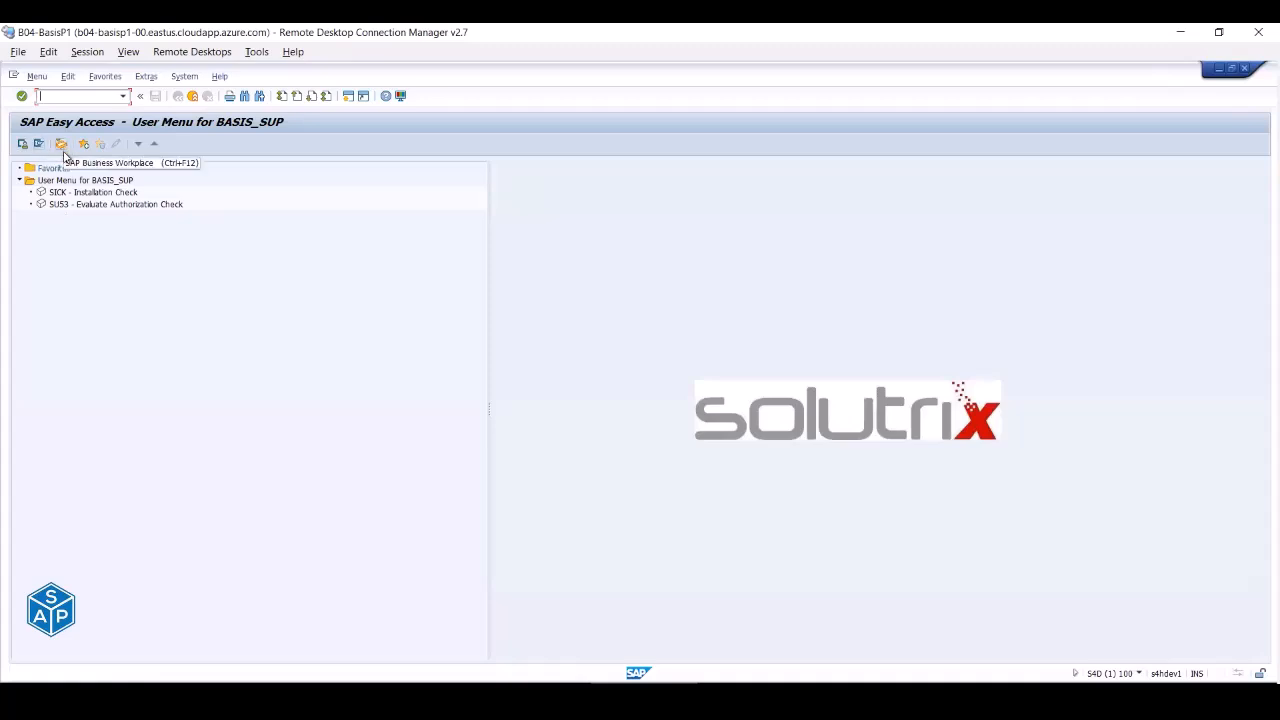
pyautogui.click(95, 181)
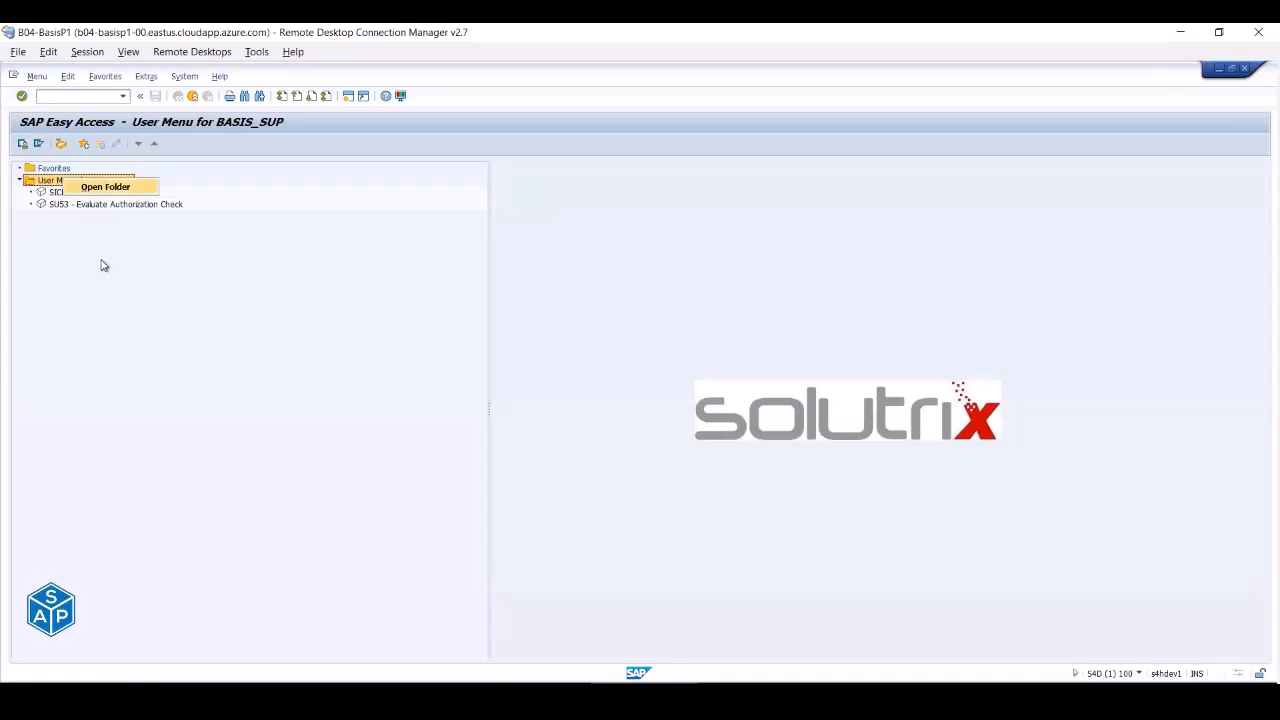
pyautogui.click(192, 96)
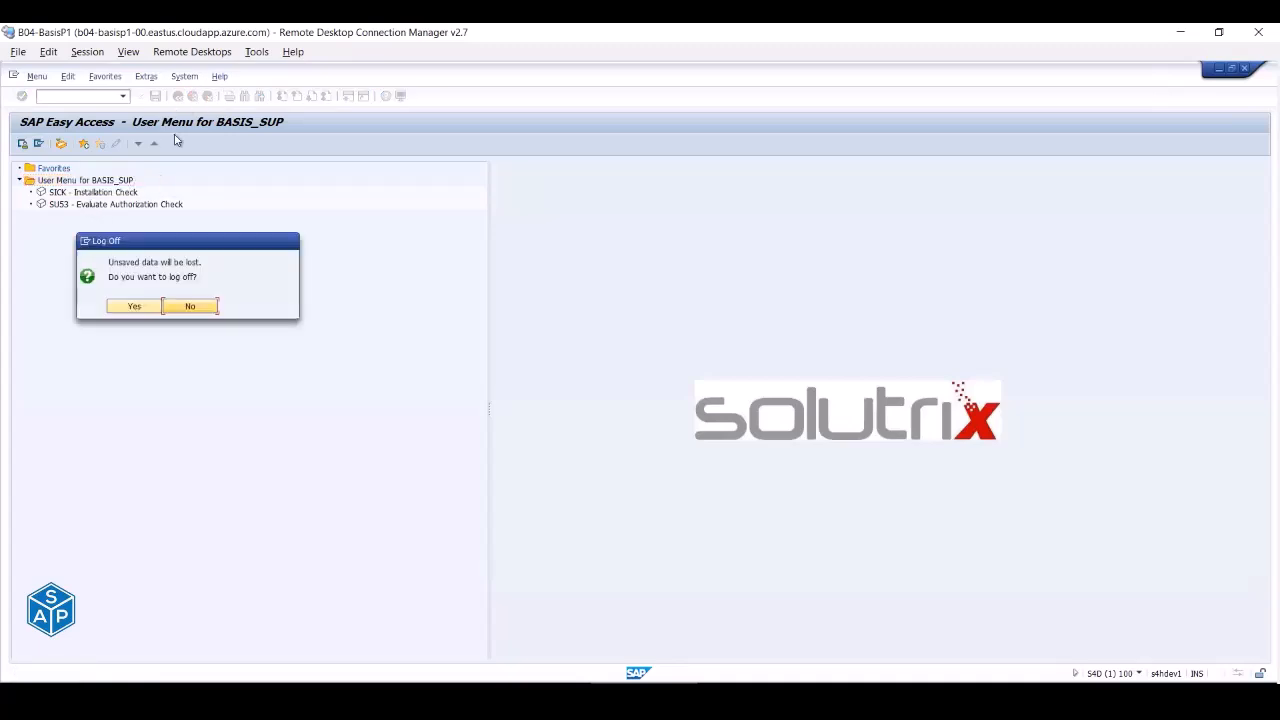
pyautogui.click(128, 306)
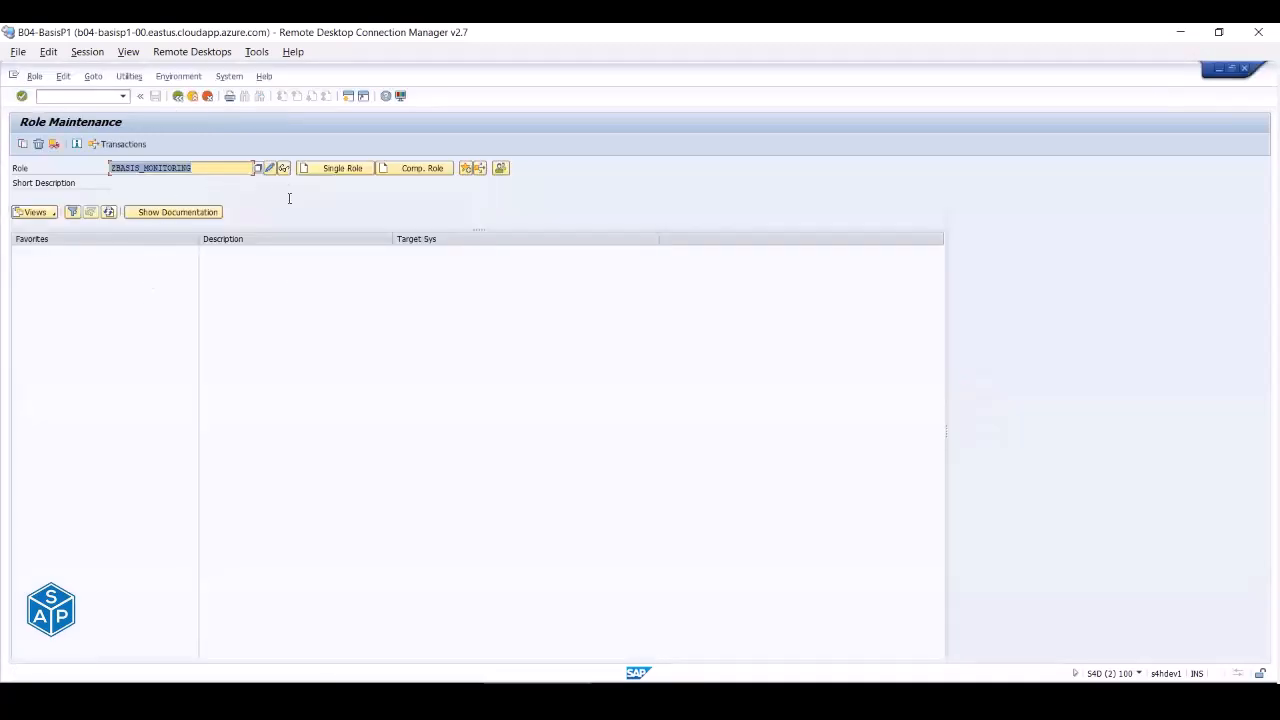
# - Log back on to the PAS system as BASIS_SUP and select SICK - Installation Check
pyautogui.click(323, 695)
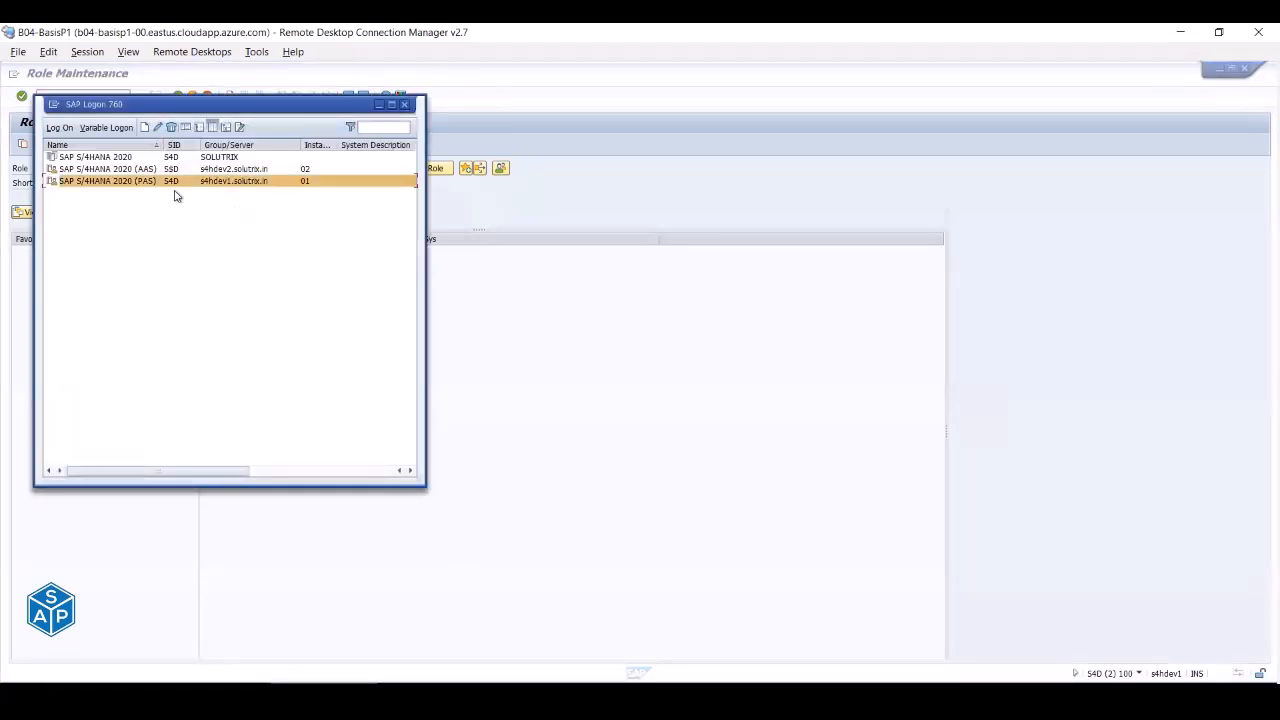
pyautogui.doubleClick(131, 181)
pyautogui.press('Down')
pyautogui.press('Down')
pyautogui.press('Tab')
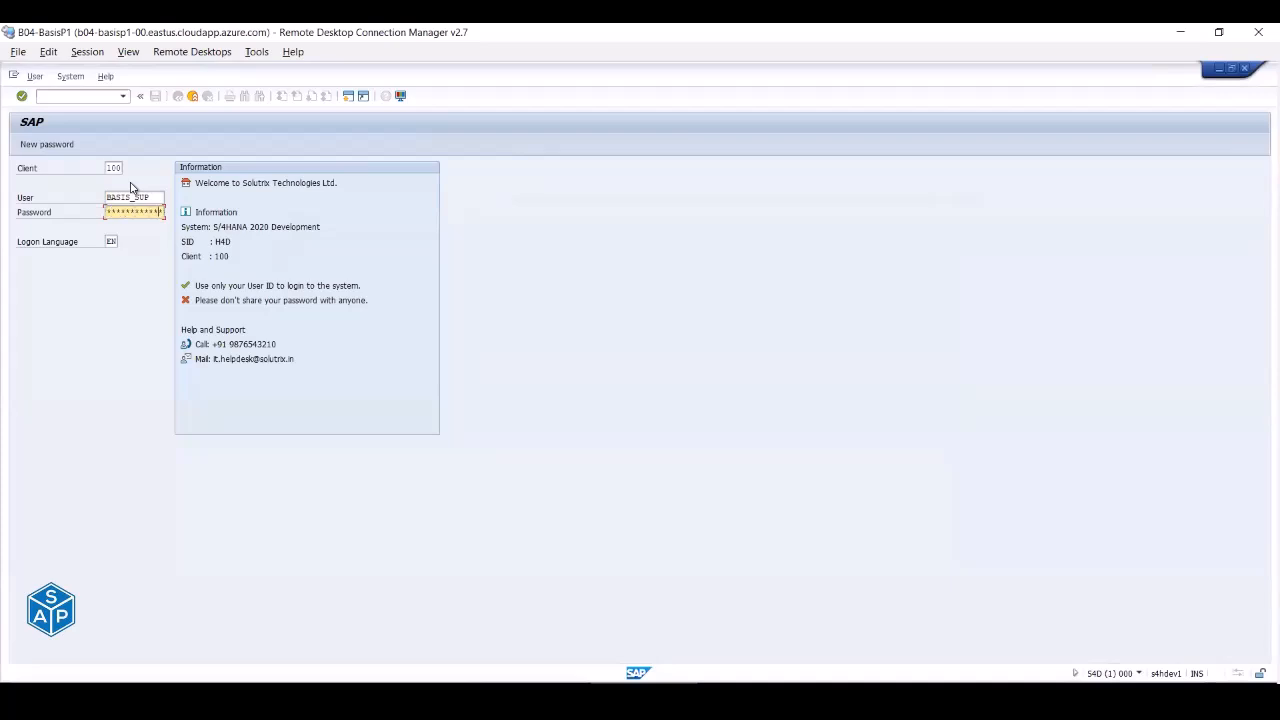
pyautogui.press('Return')
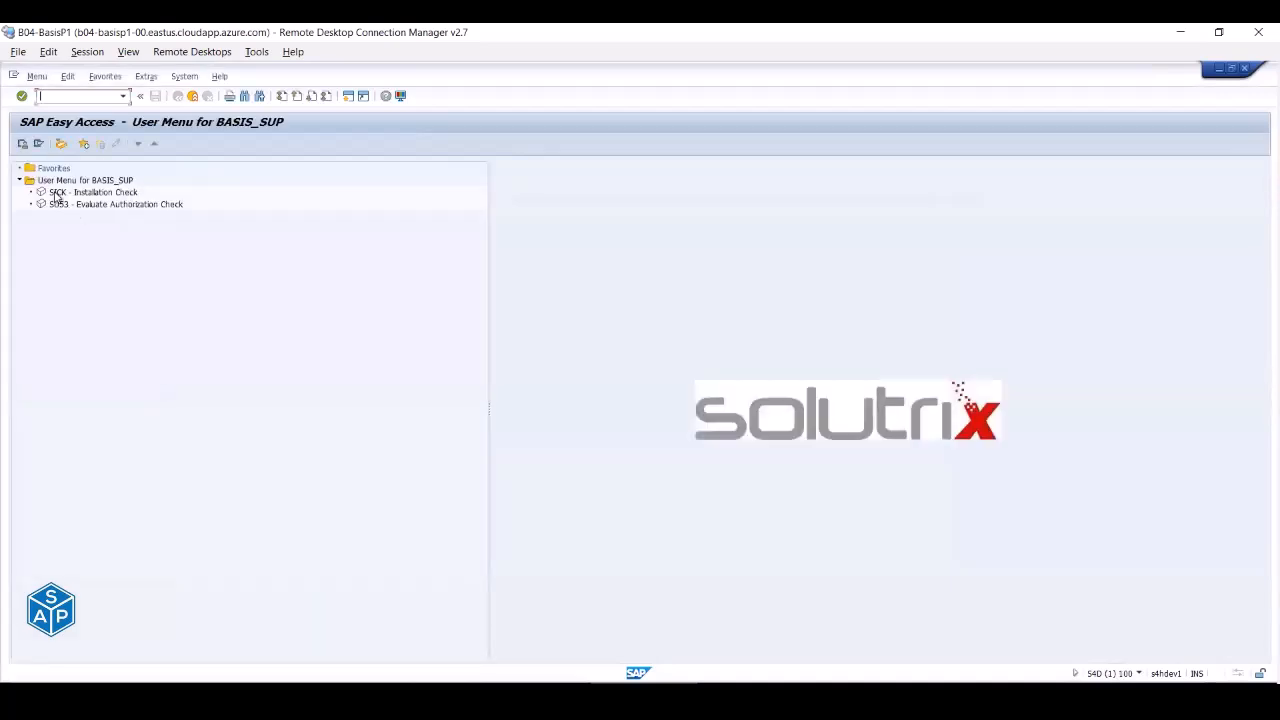
pyautogui.click(60, 193)
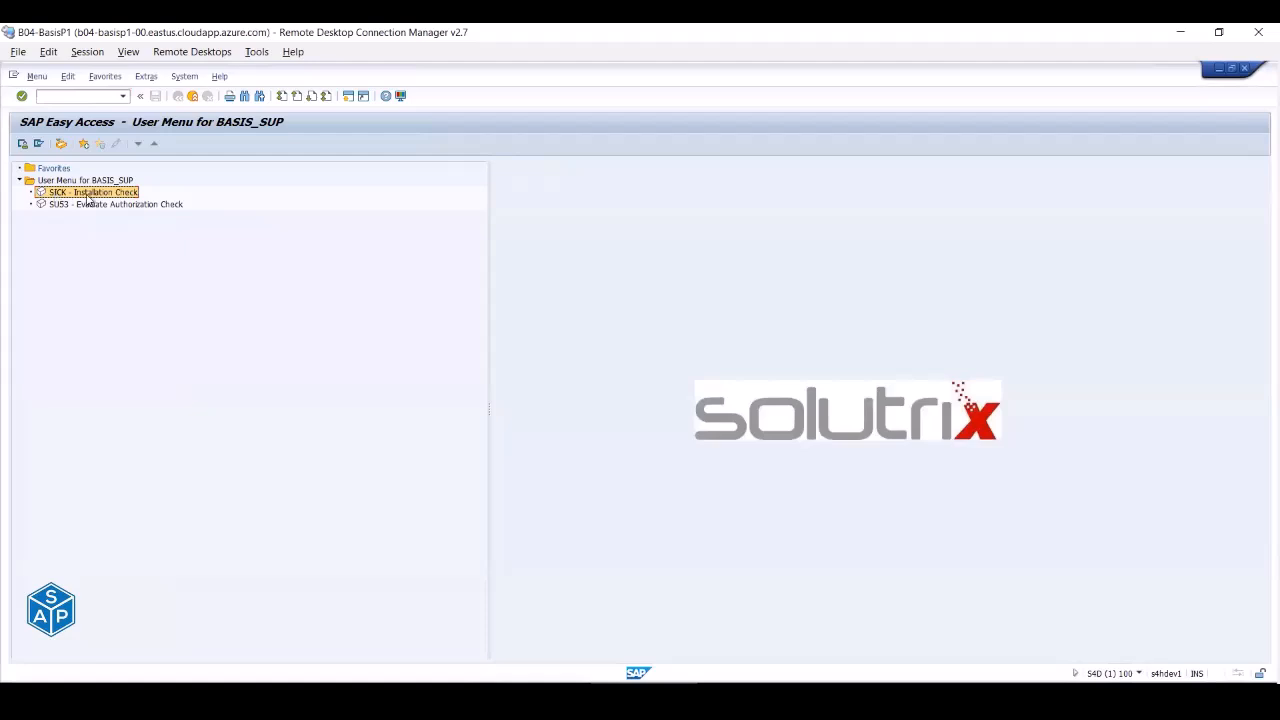
# - Select the SU53 - Evaluate Authorization Check and SICK - Installation Check entries in the user menu
pyautogui.click(57, 206)
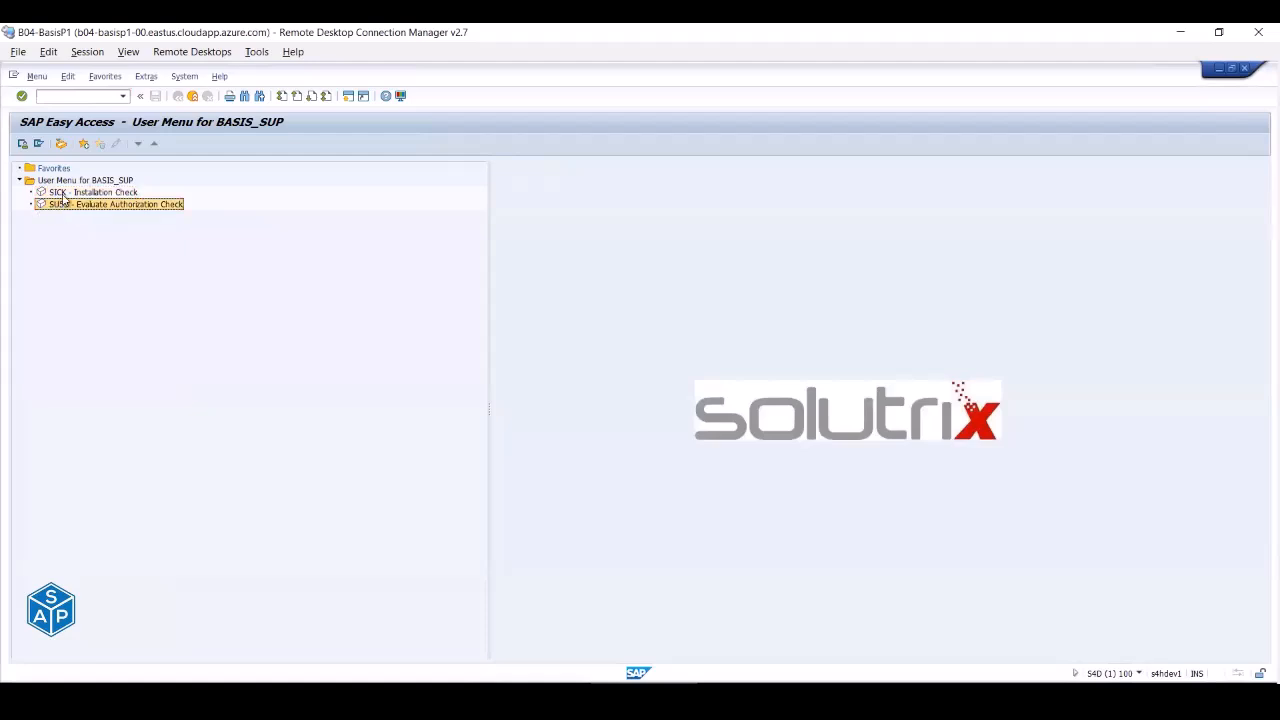
pyautogui.click(62, 193)
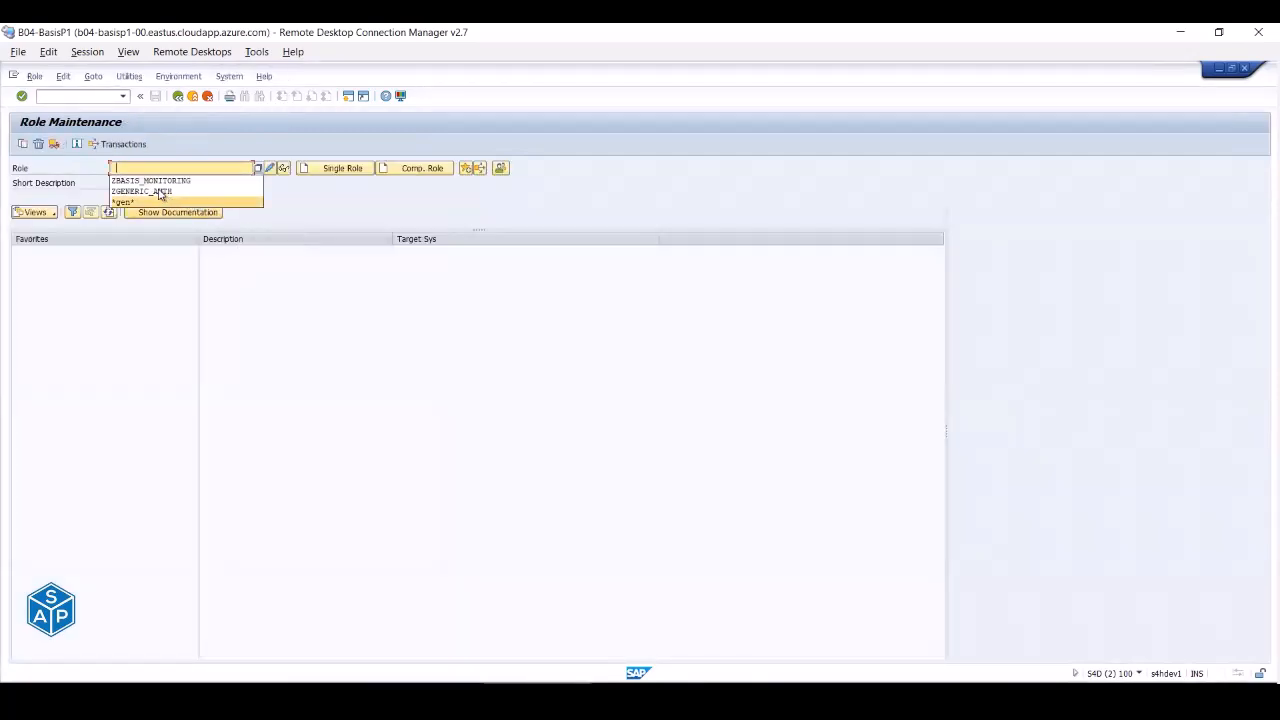
# - Display role ZGENERIC_AUTH's menu, which holds only SU53, then return to BASIS_SUP's command field
pyautogui.click(157, 190)
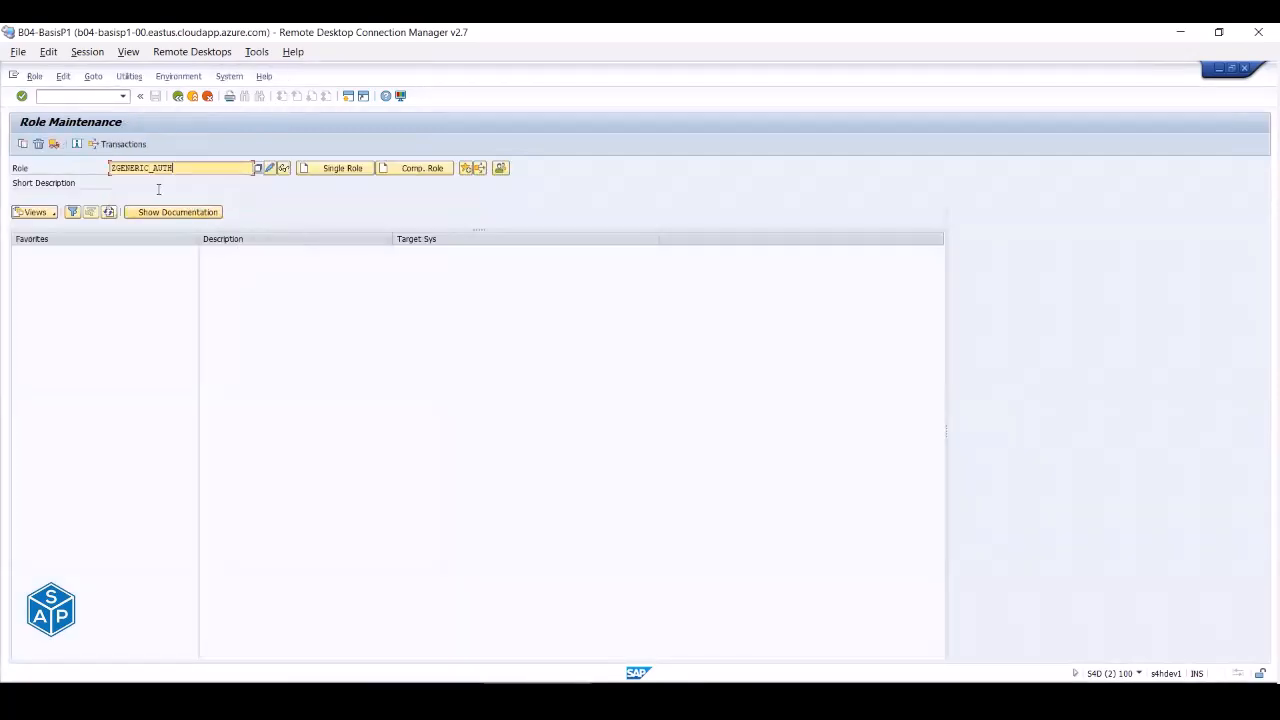
pyautogui.click(283, 169)
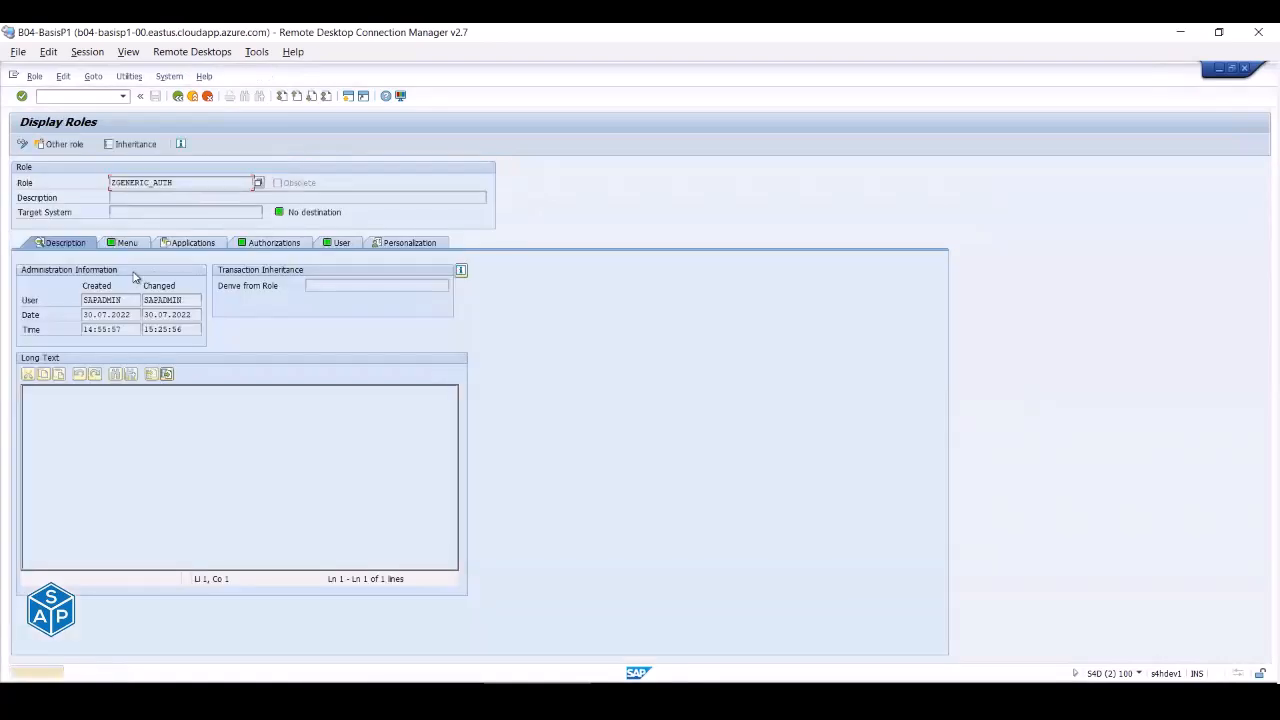
pyautogui.click(122, 243)
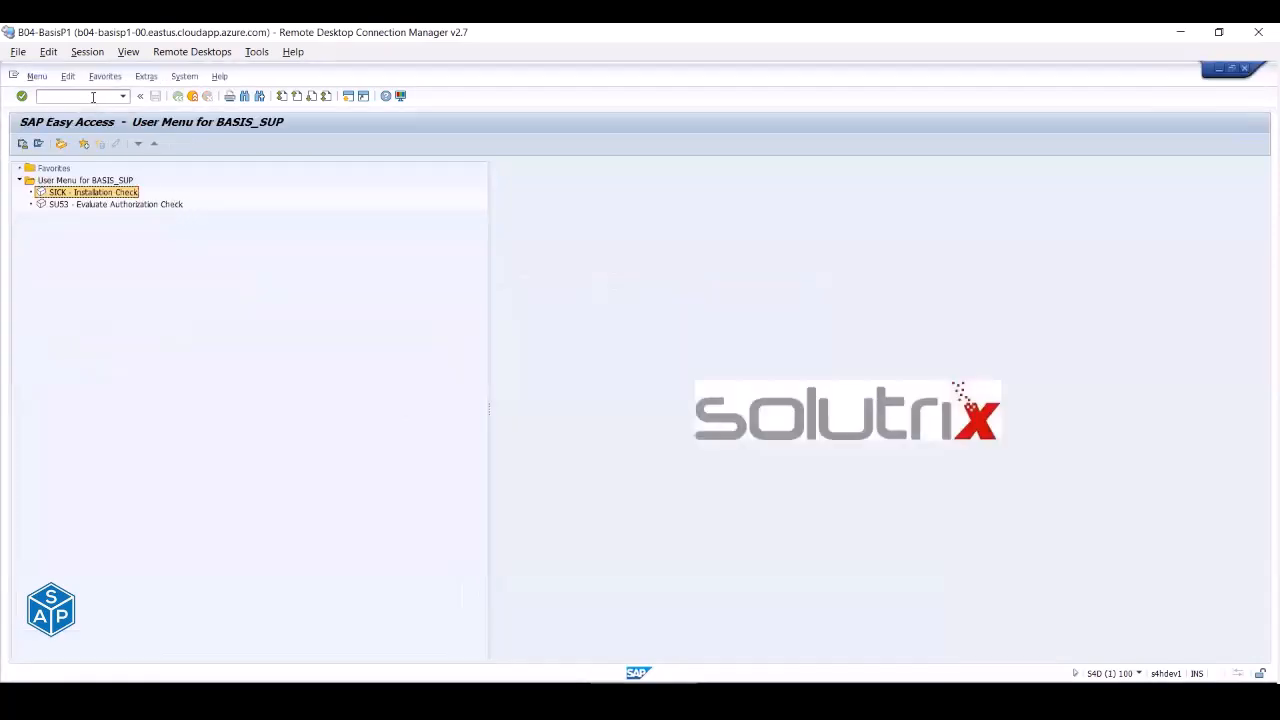
pyautogui.click(93, 97)
# - Clear the partly typed 'sm' and open the System menu in BASIS_SUP's session
pyautogui.write('sm')
pyautogui.press('BackSpace')
pyautogui.press('BackSpace')
pyautogui.press('BackSpace')
pyautogui.click(184, 76)
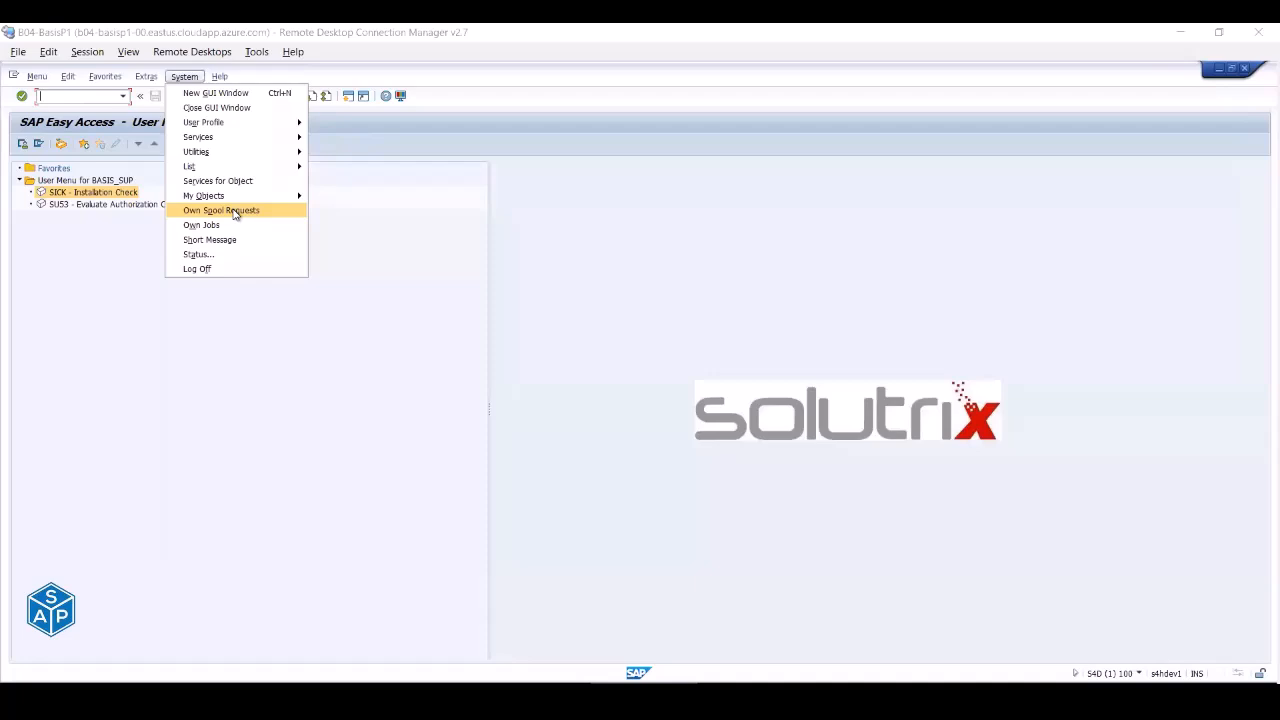
# - Try System > Own Spool Requests and Own Jobs; SP02 and SMX are reported not authorized
pyautogui.click(234, 211)
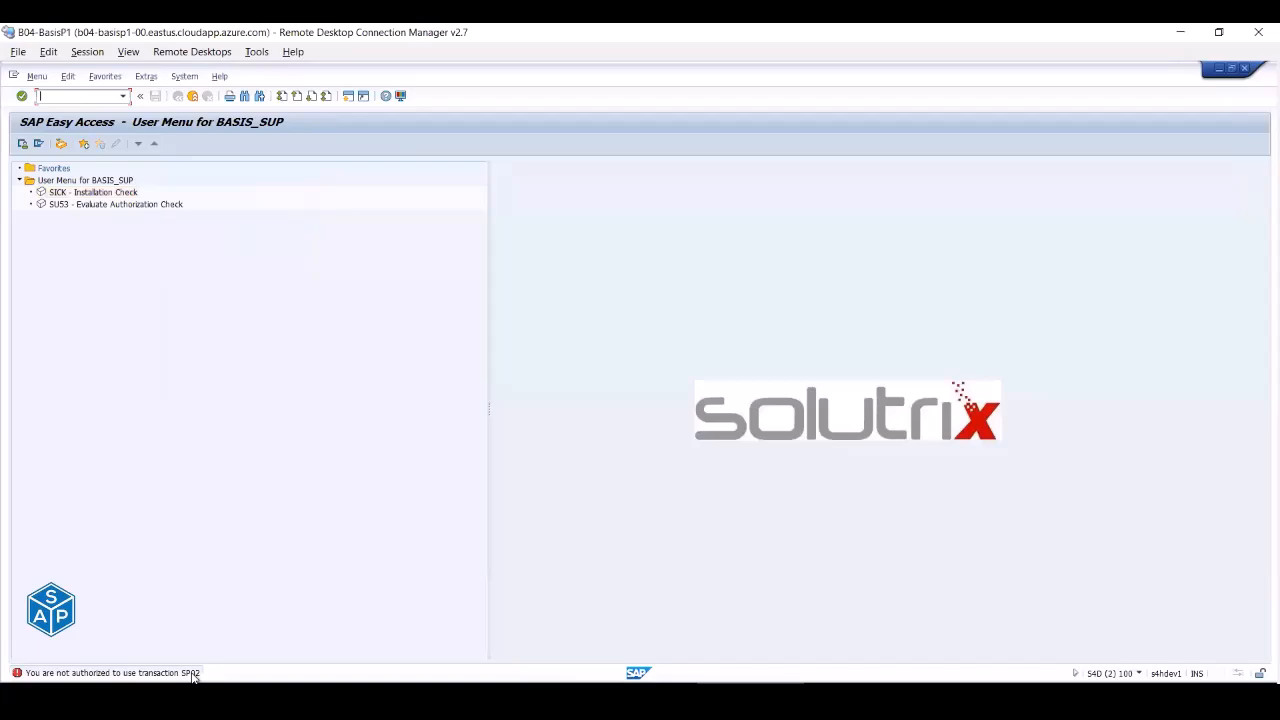
pyautogui.click(184, 78)
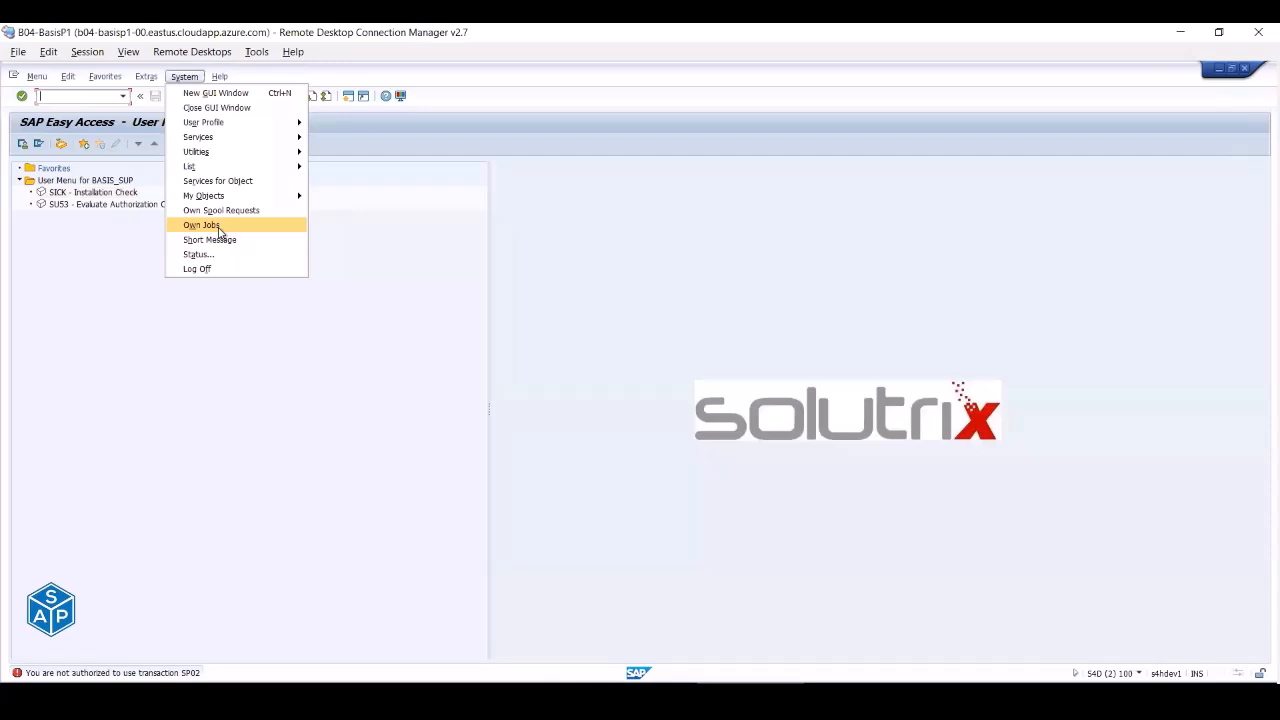
pyautogui.click(219, 228)
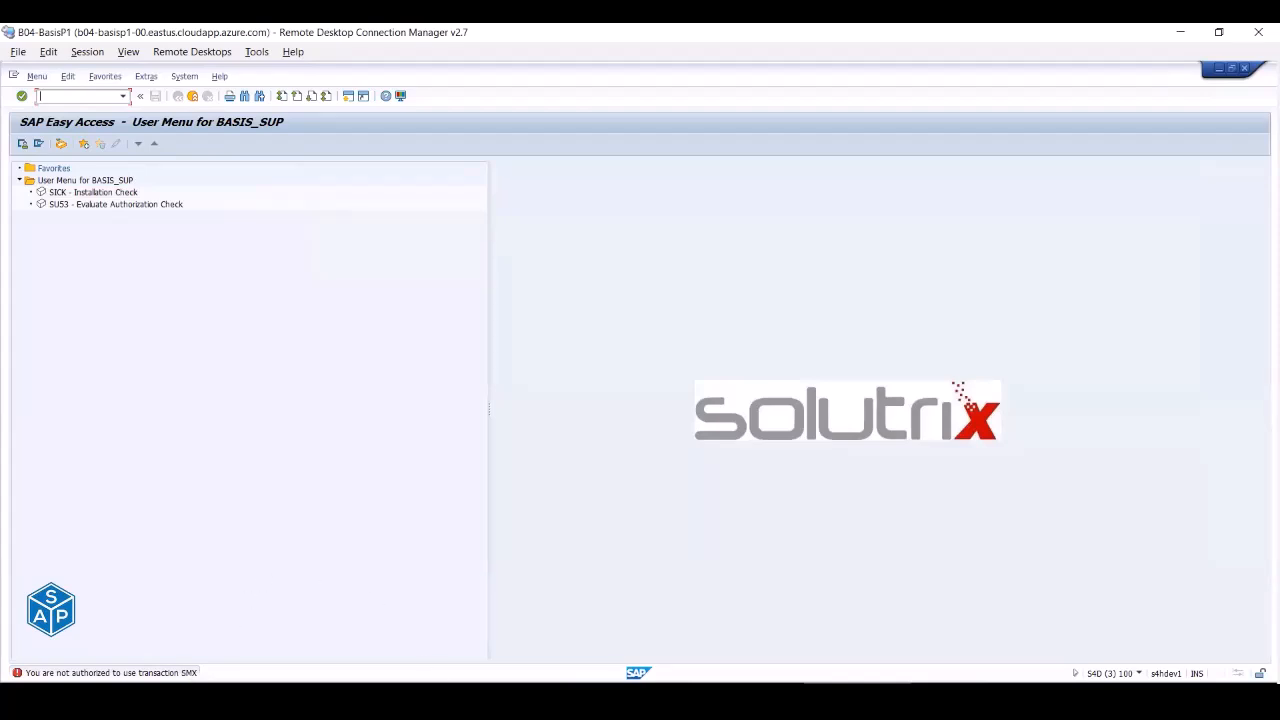
# - Put role ZGENERIC_AUTH in change mode and assign transactions SP02 and SMX to its menu
pyautogui.click(499, 684)
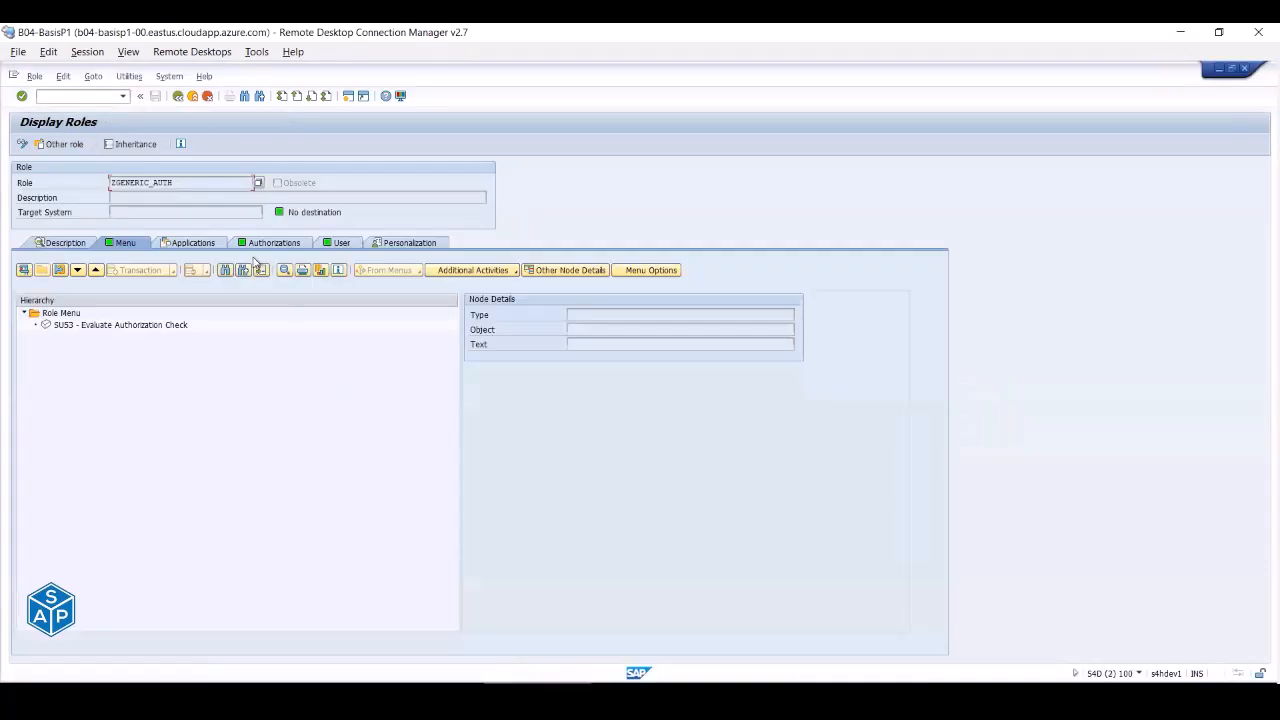
pyautogui.click(22, 144)
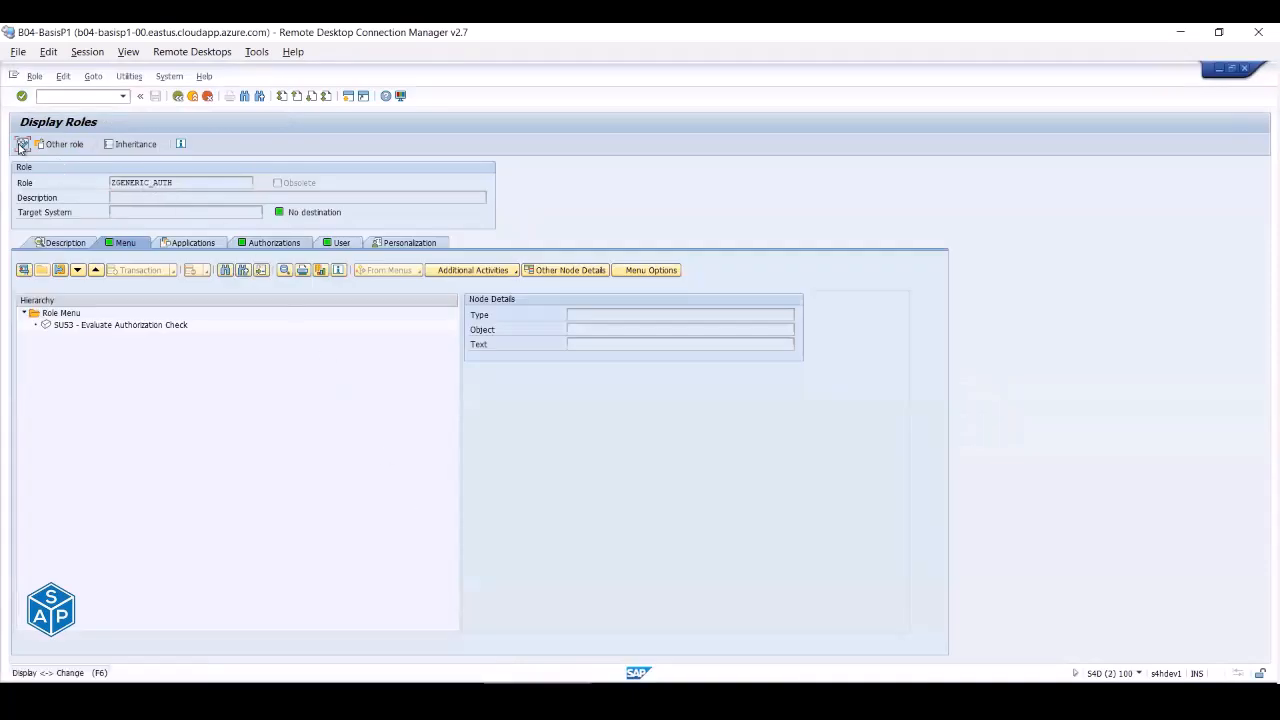
pyautogui.click(141, 271)
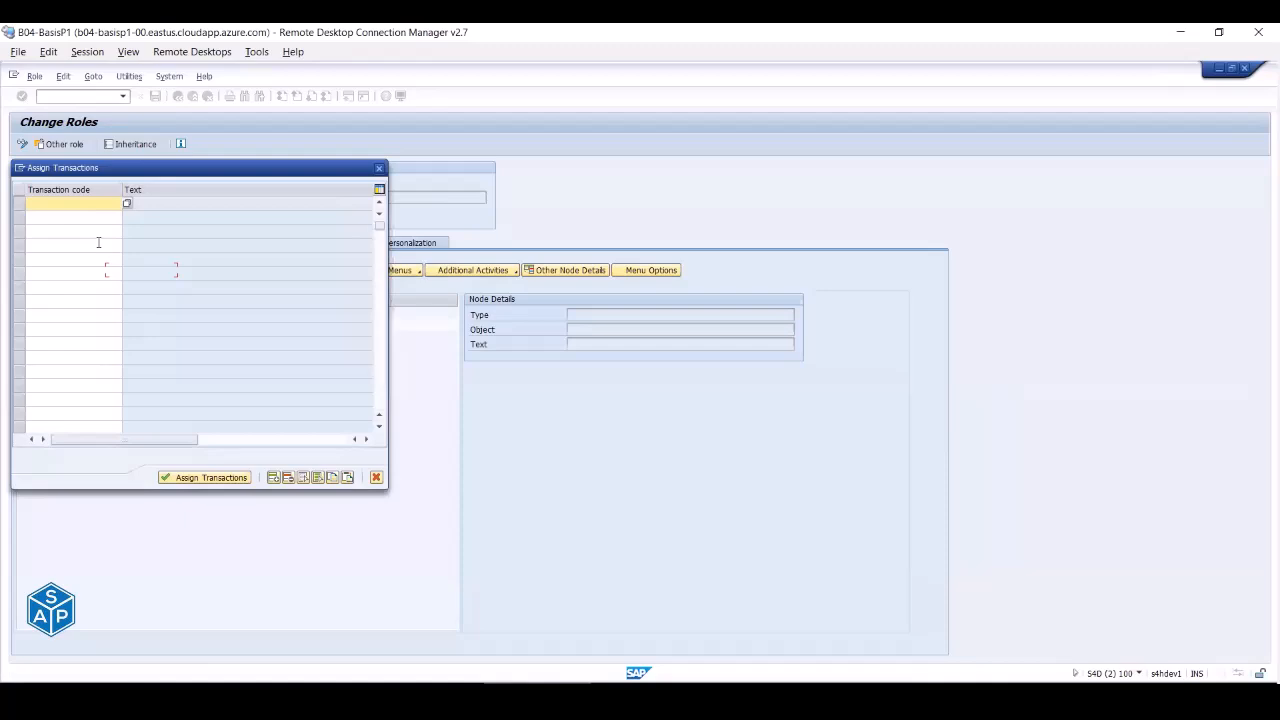
pyautogui.write('sp02')
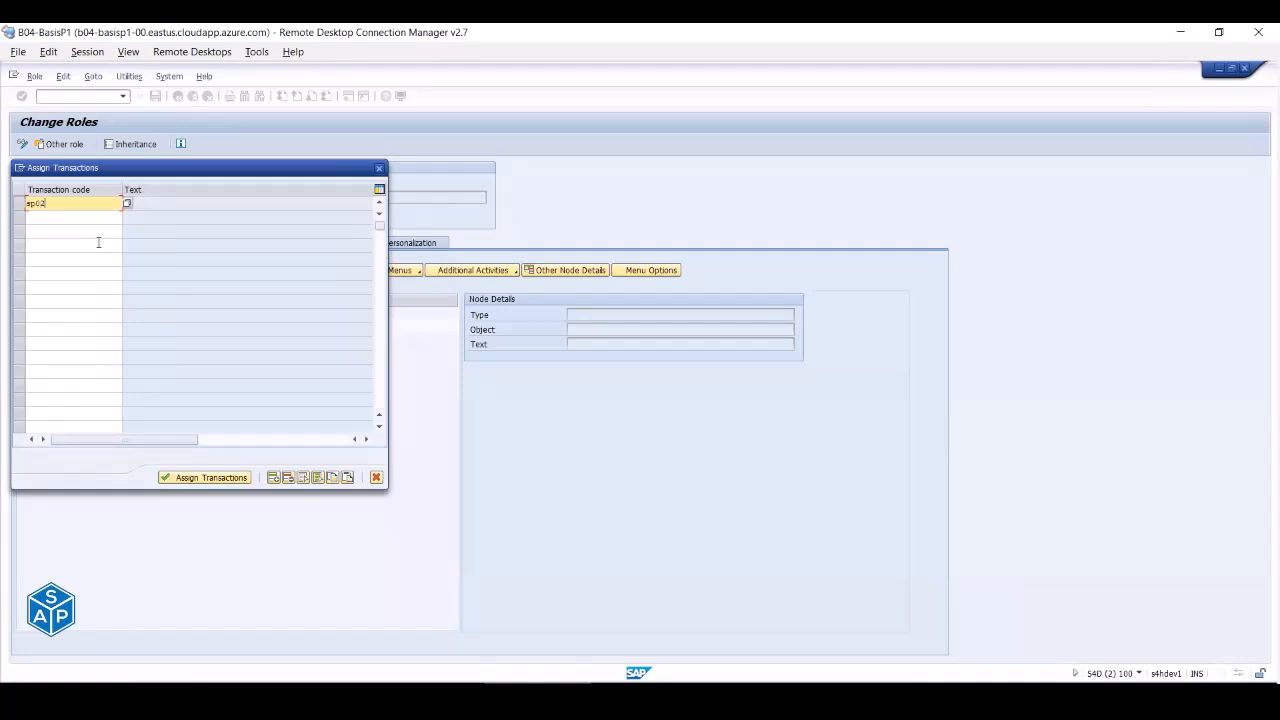
pyautogui.press('Return')
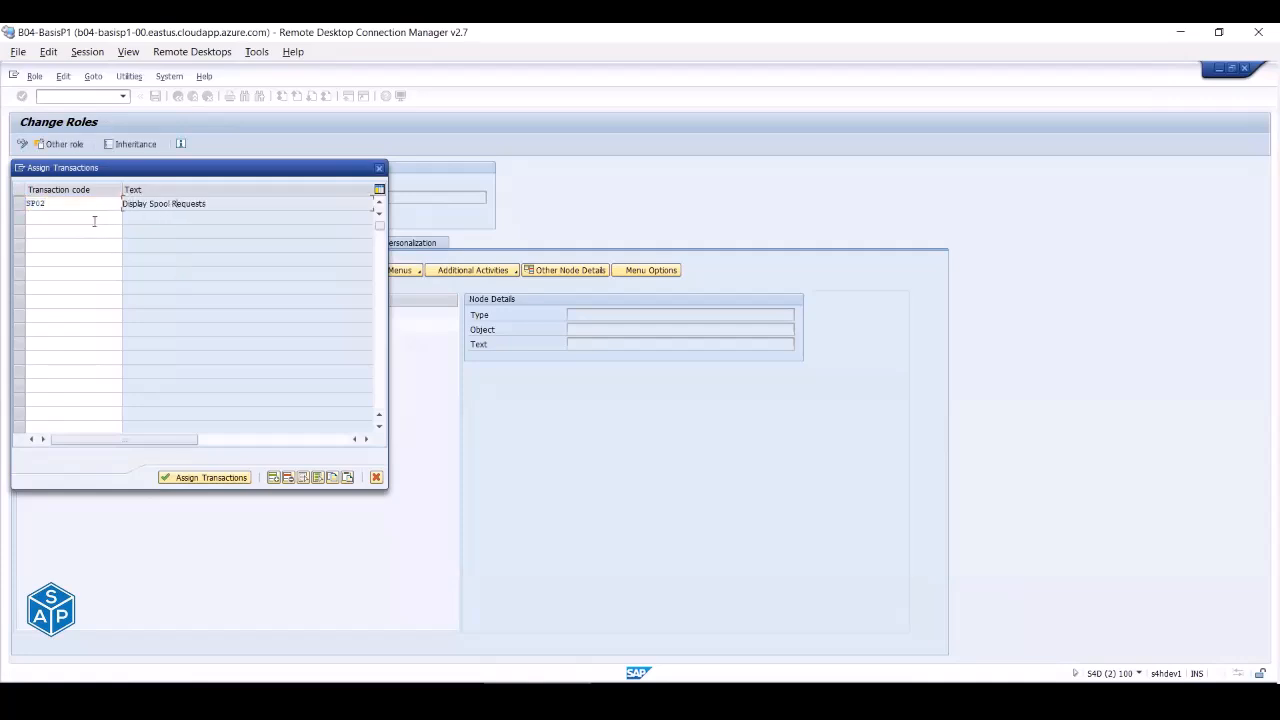
pyautogui.click(91, 218)
pyautogui.write('smx')
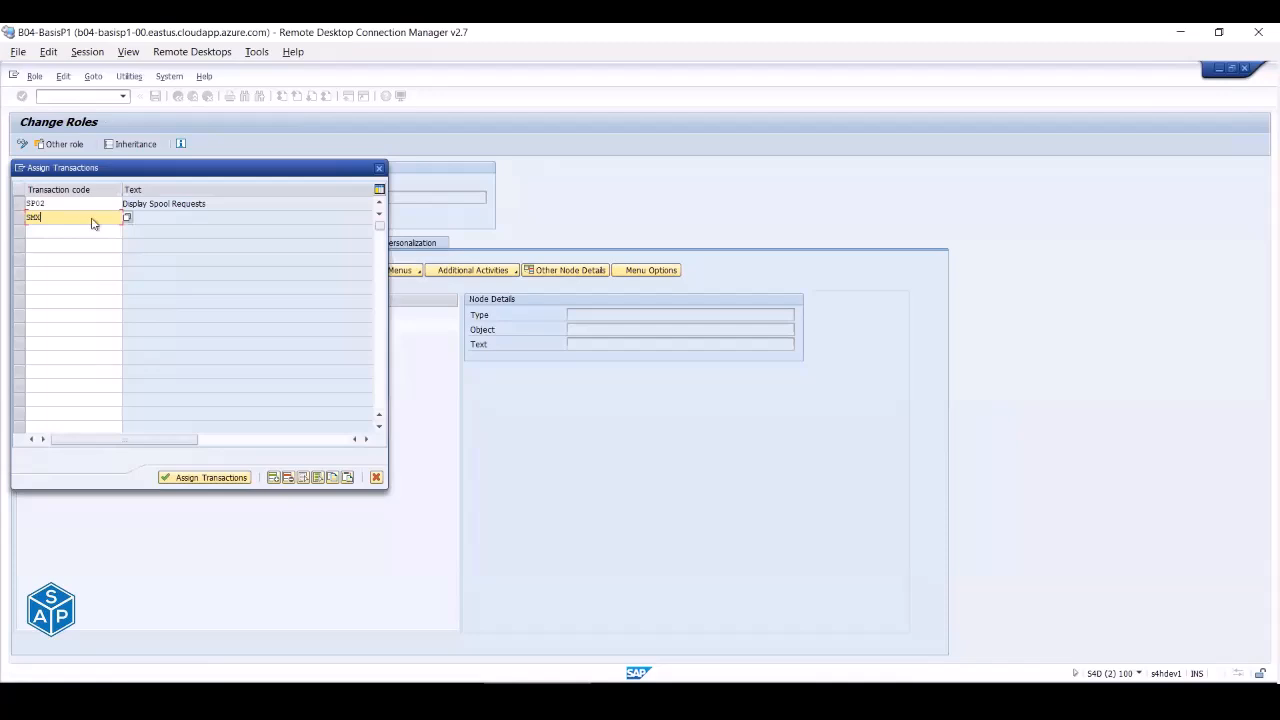
pyautogui.press('Return')
pyautogui.click(97, 232)
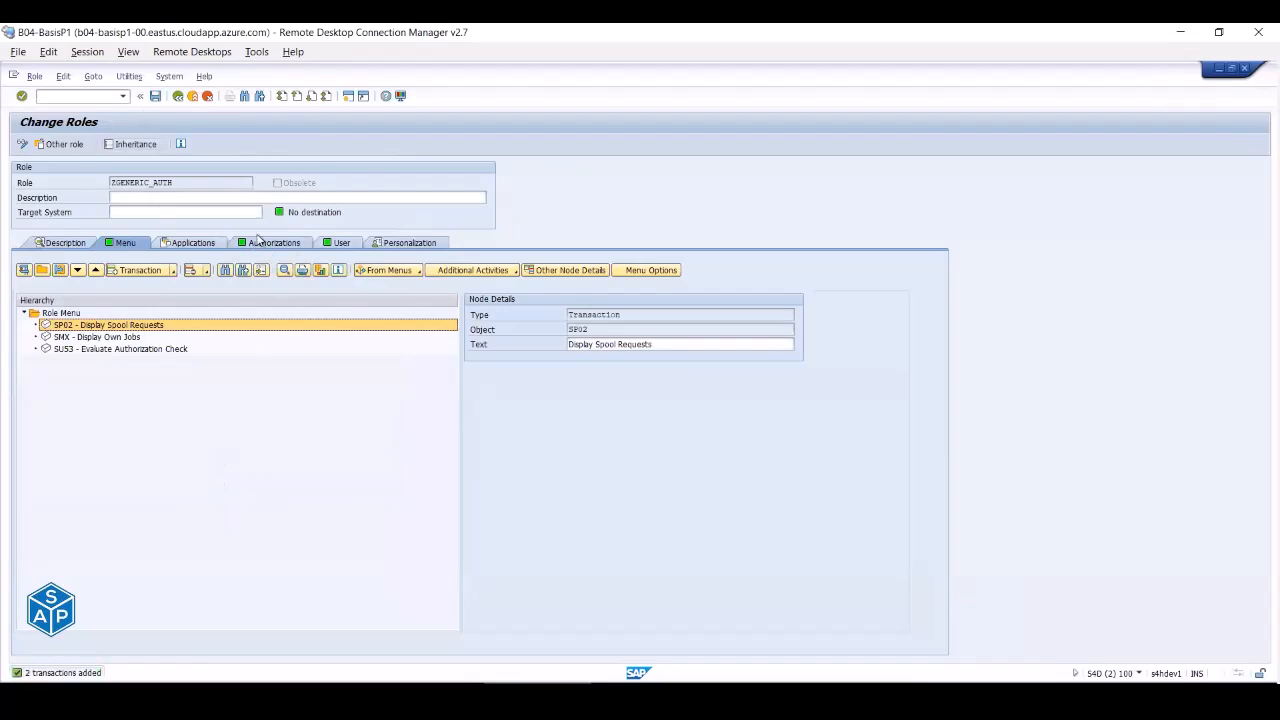
# - Save the role, open its authorization data, and check S_TCODE lists SMX, SP02 and SU53
pyautogui.click(242, 249)
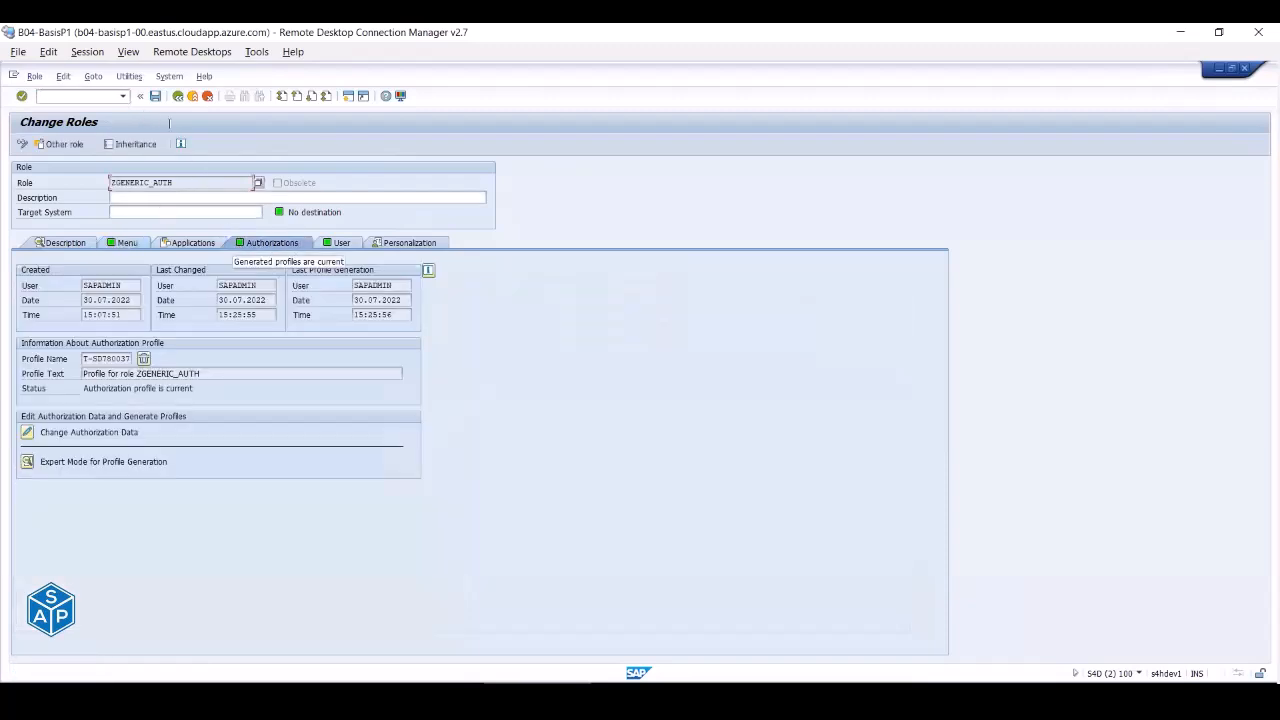
pyautogui.click(155, 96)
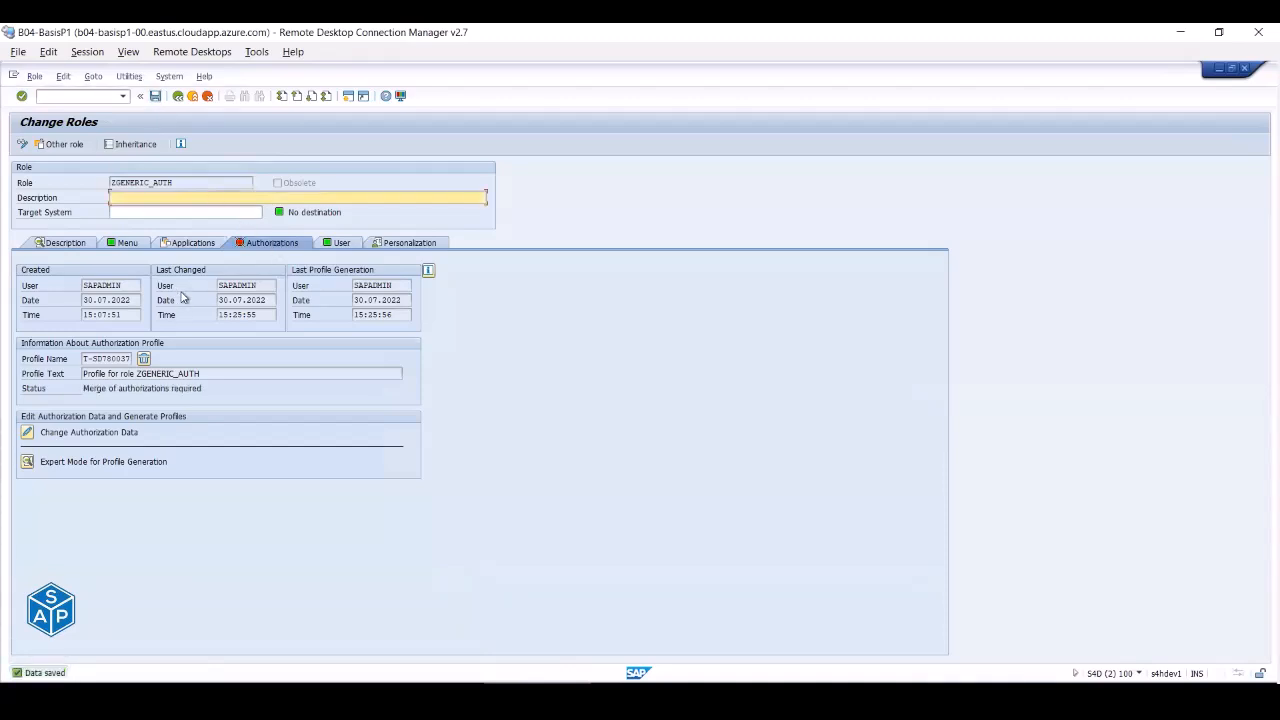
pyautogui.click(27, 432)
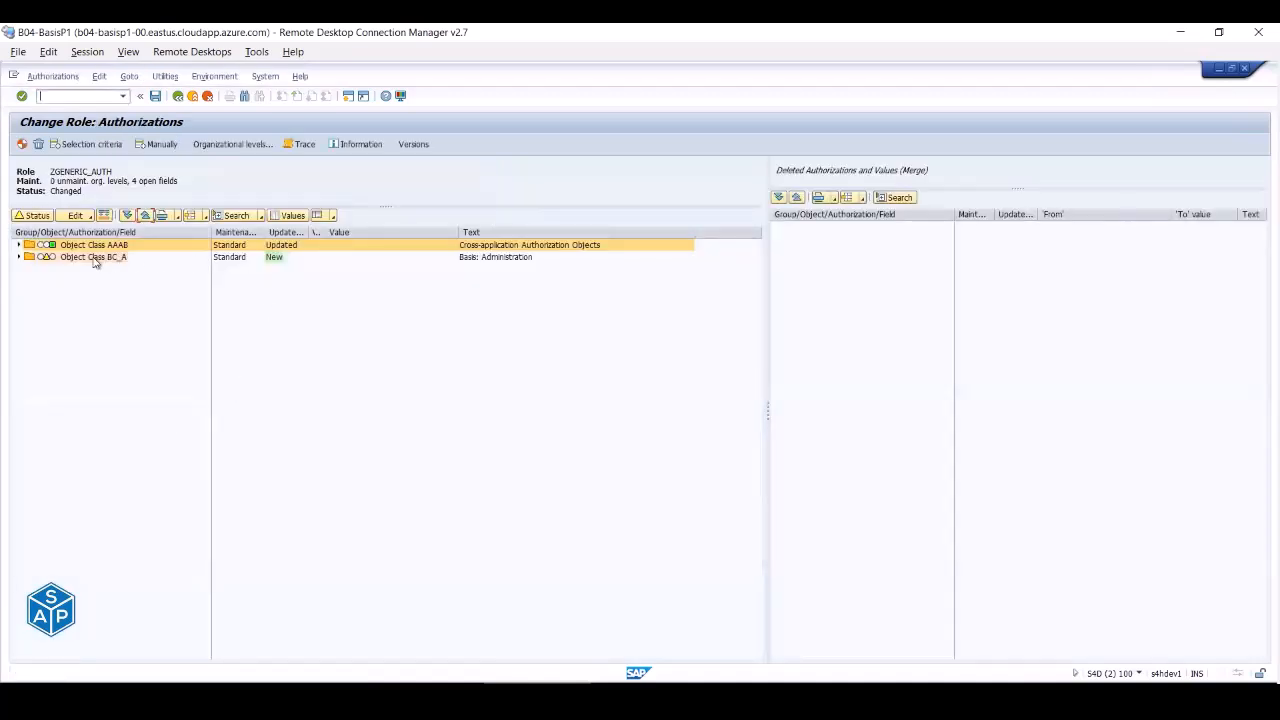
pyautogui.click(18, 258)
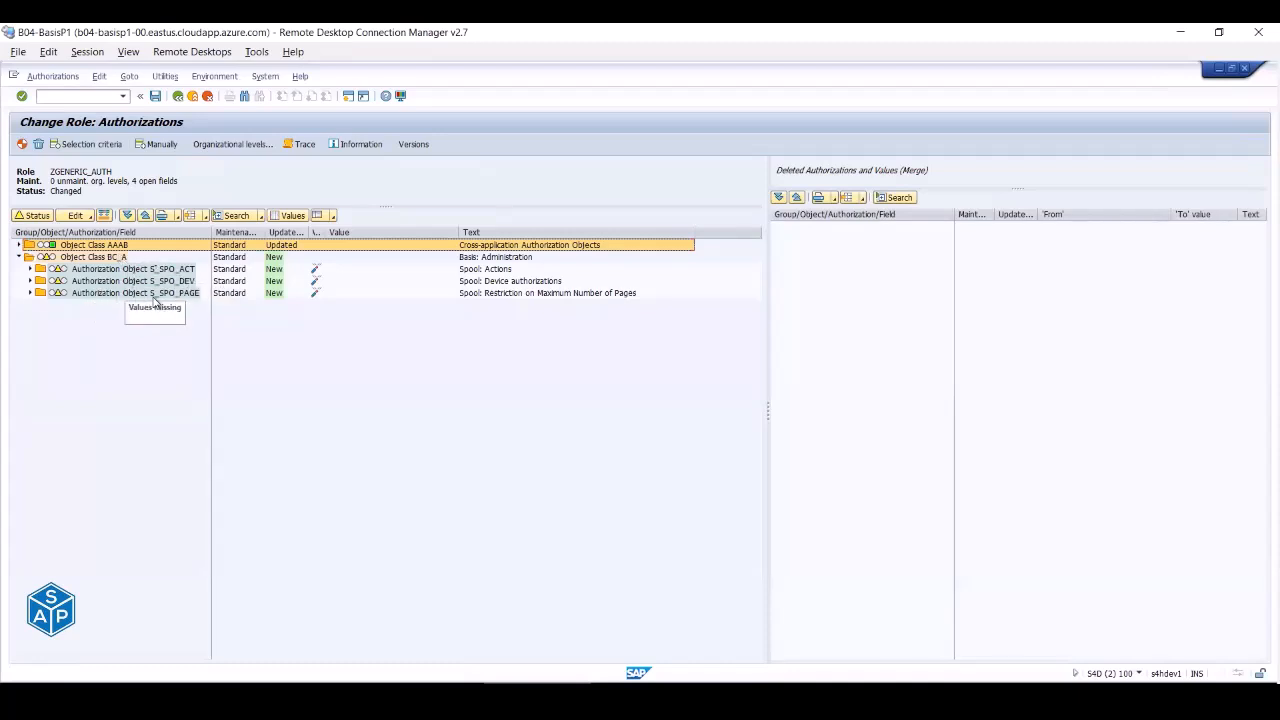
pyautogui.click(18, 245)
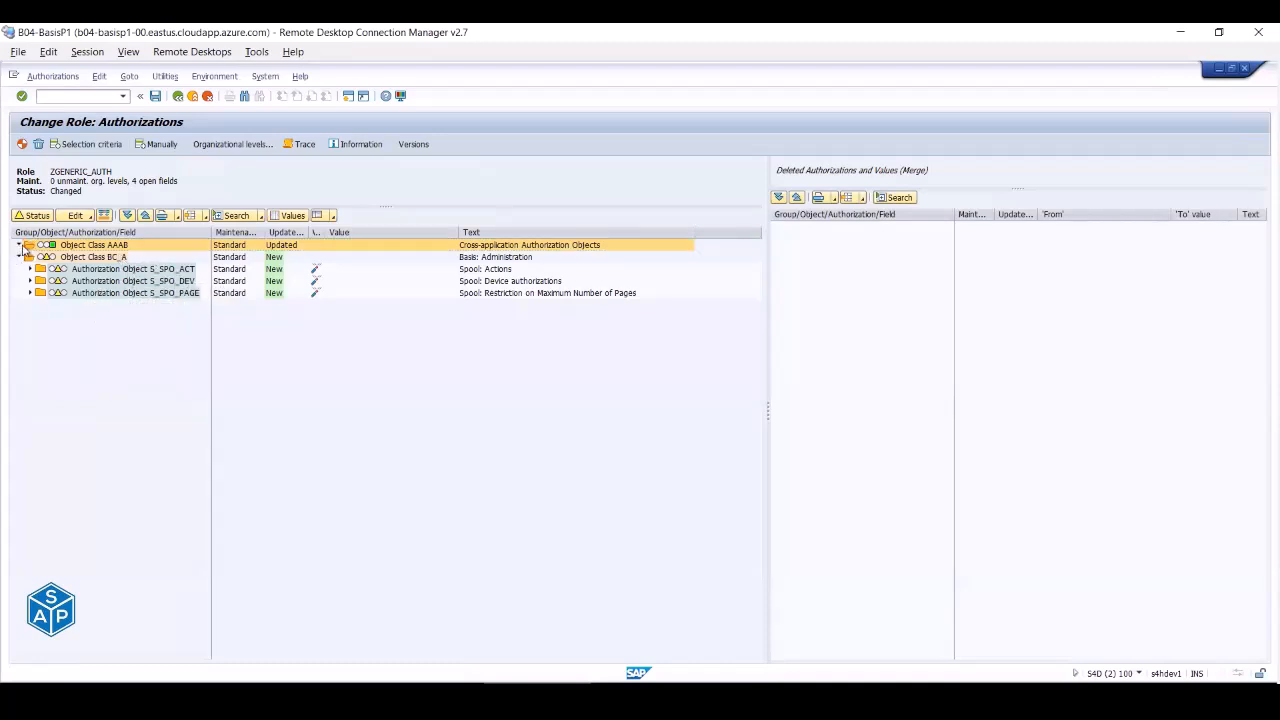
pyautogui.click(29, 257)
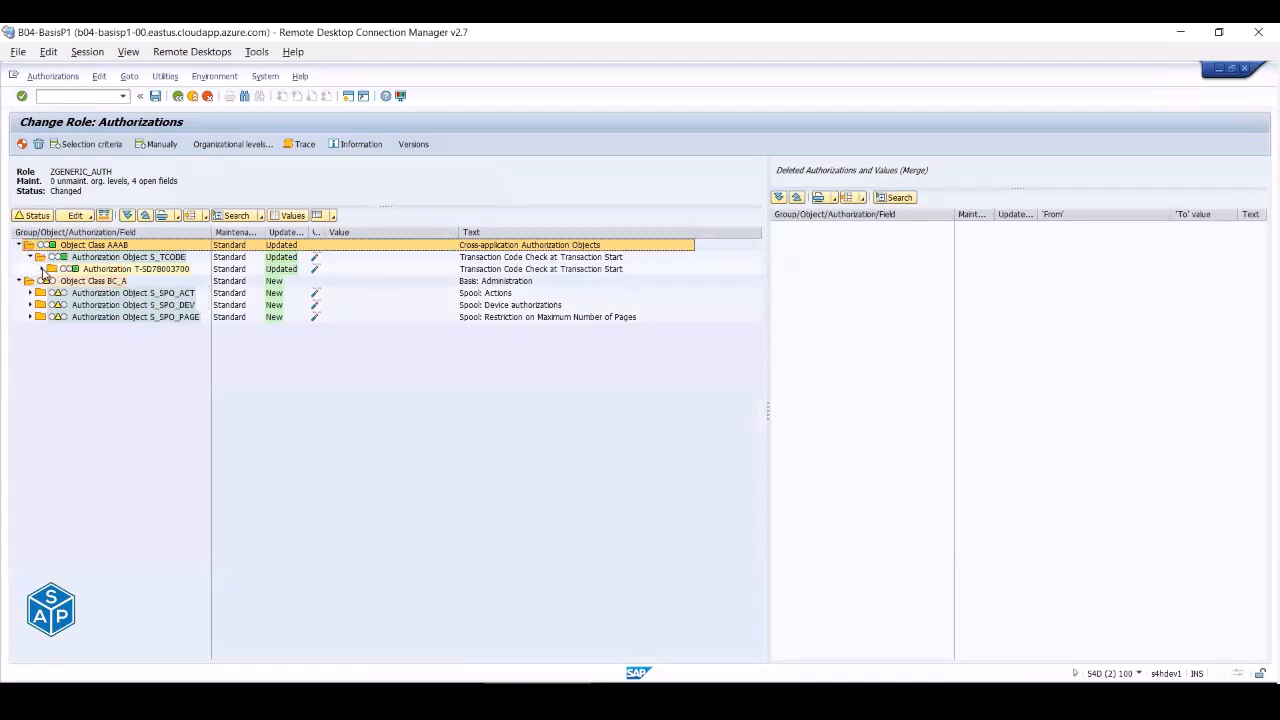
pyautogui.click(41, 269)
pyautogui.click(157, 260)
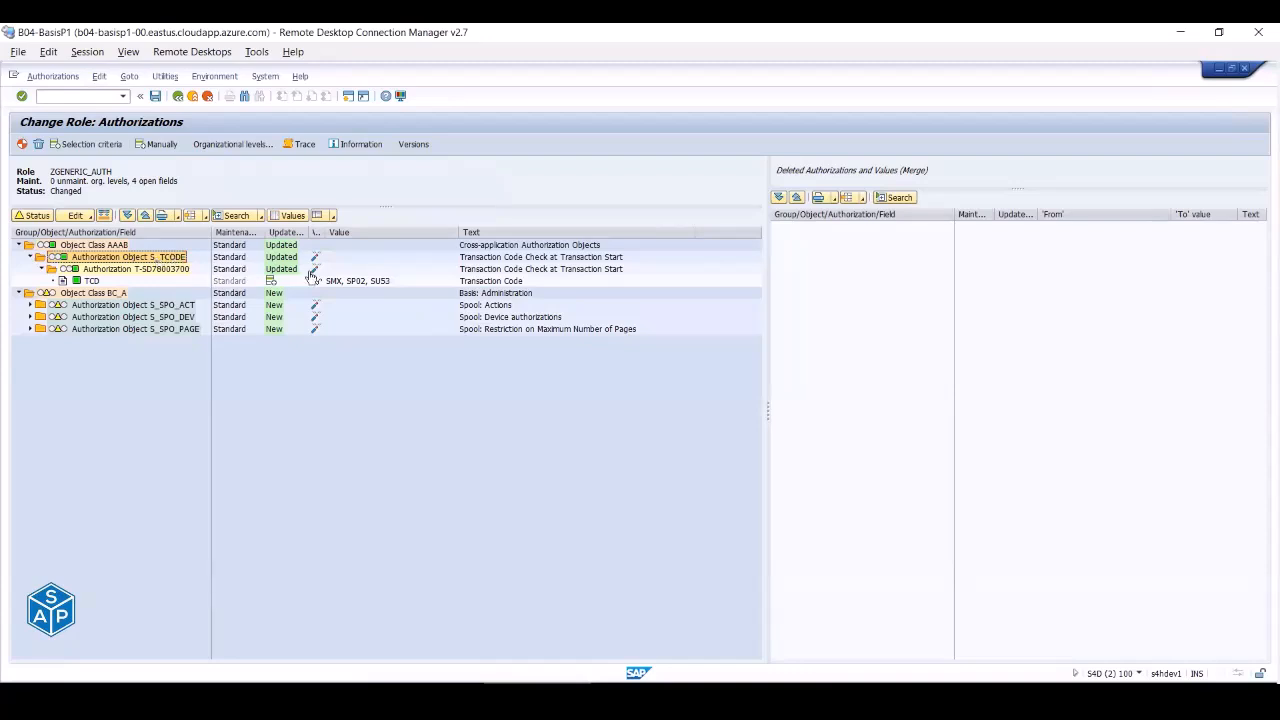
pyautogui.click(347, 283)
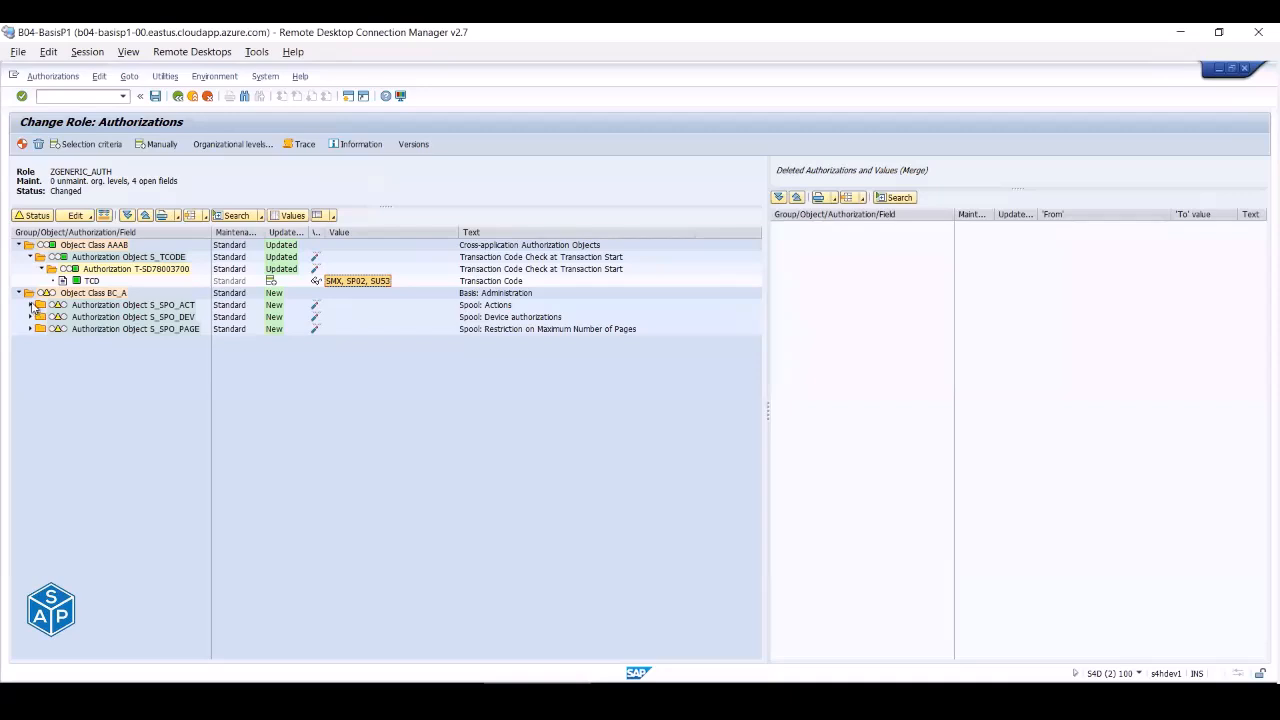
# - Expand S_SPO_ACT, S_SPO_DEV and S_SPO_PAGE to show their fields still missing values
pyautogui.click(31, 305)
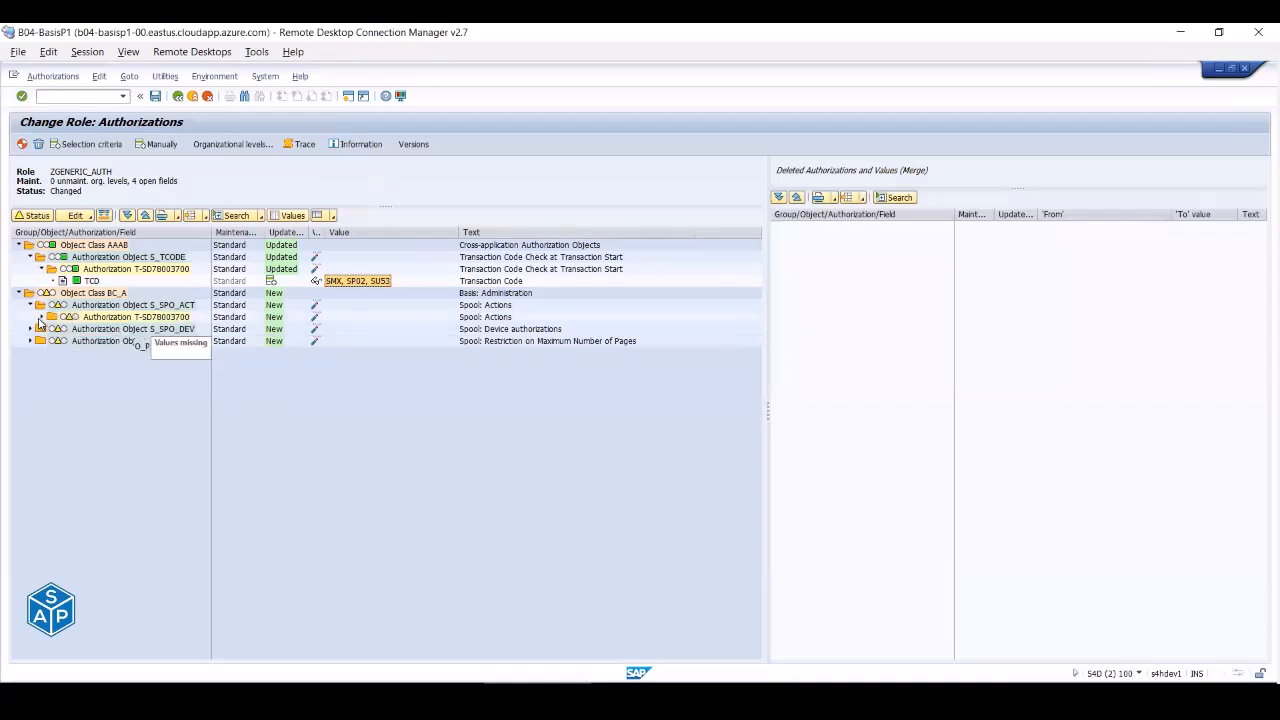
pyautogui.click(41, 317)
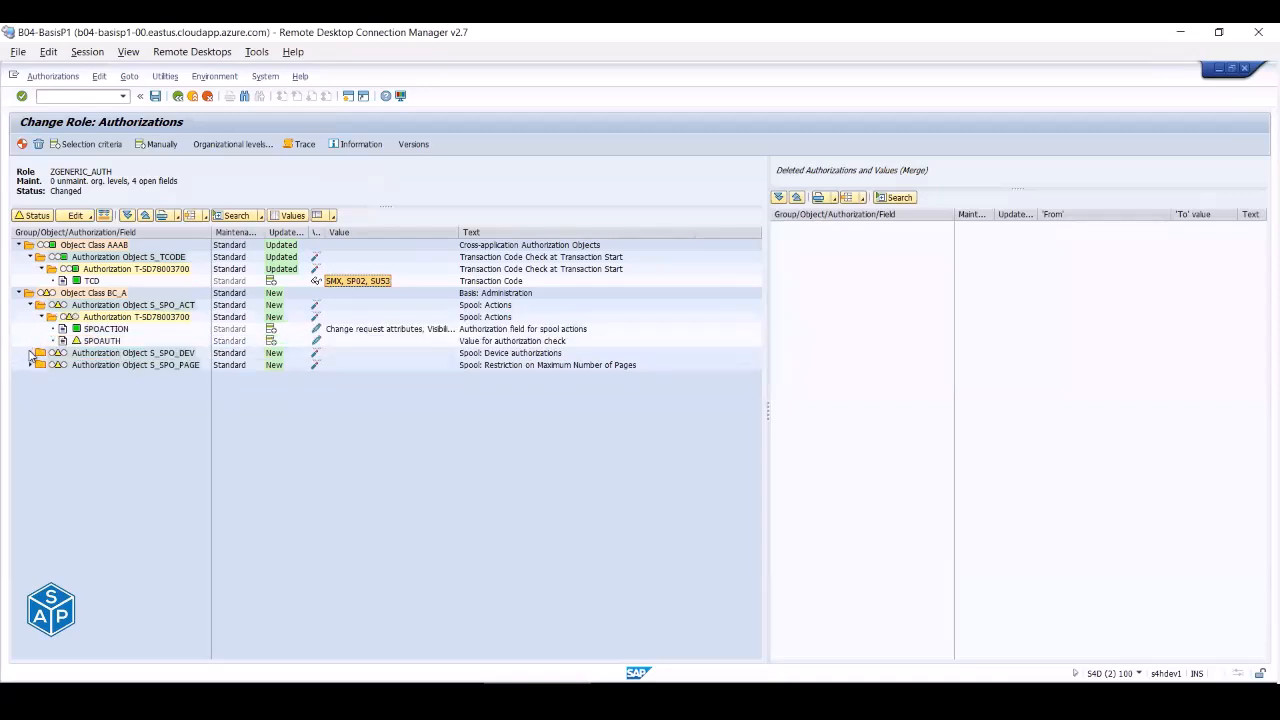
pyautogui.click(30, 353)
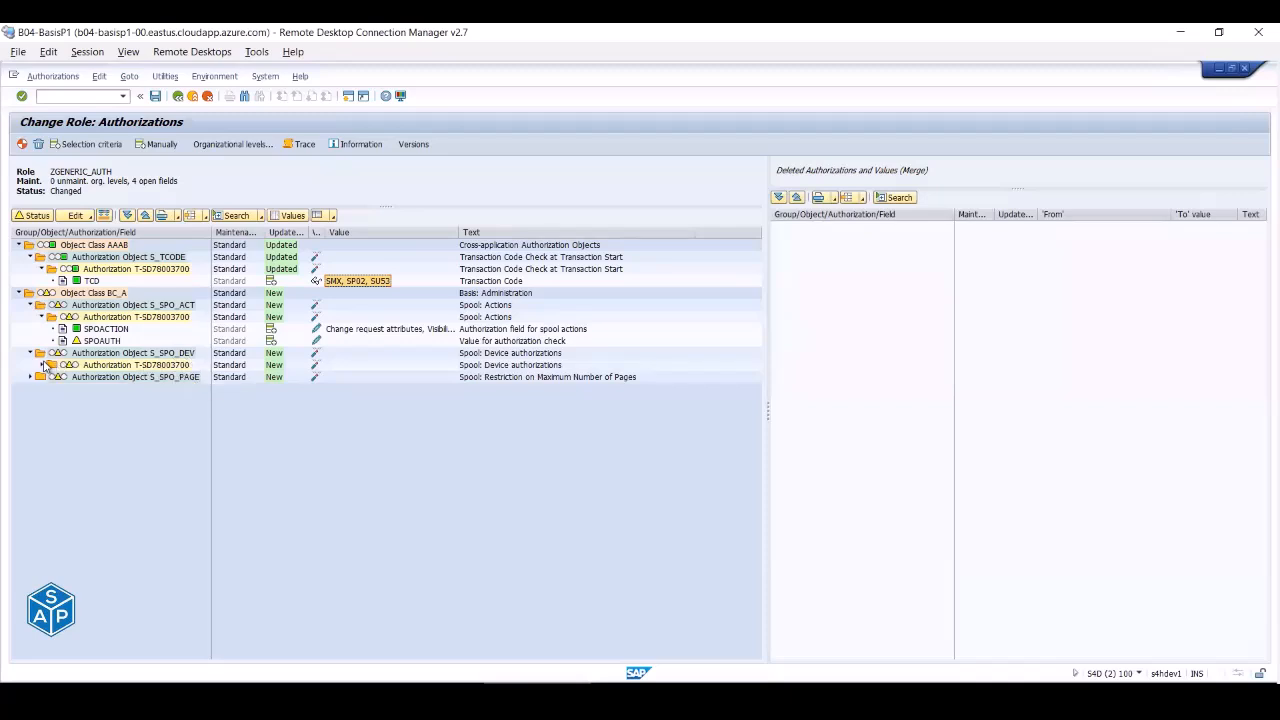
pyautogui.click(41, 366)
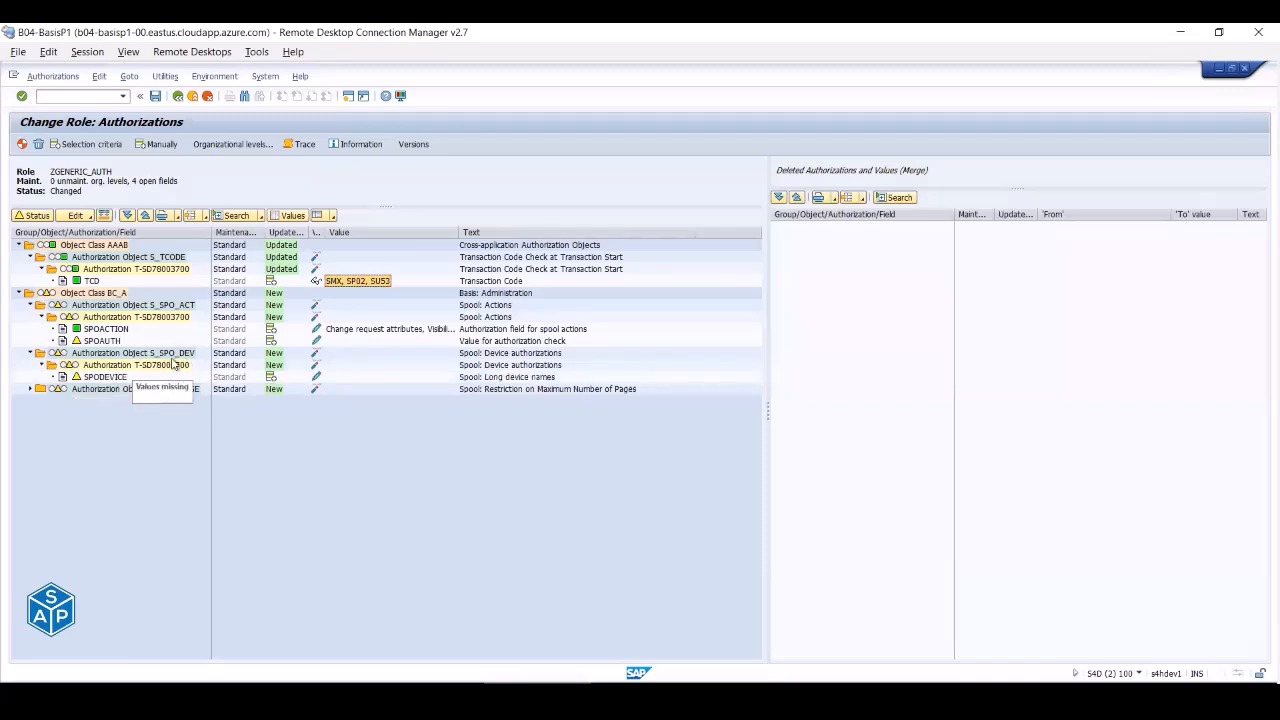
pyautogui.click(180, 355)
pyautogui.click(184, 306)
pyautogui.click(185, 355)
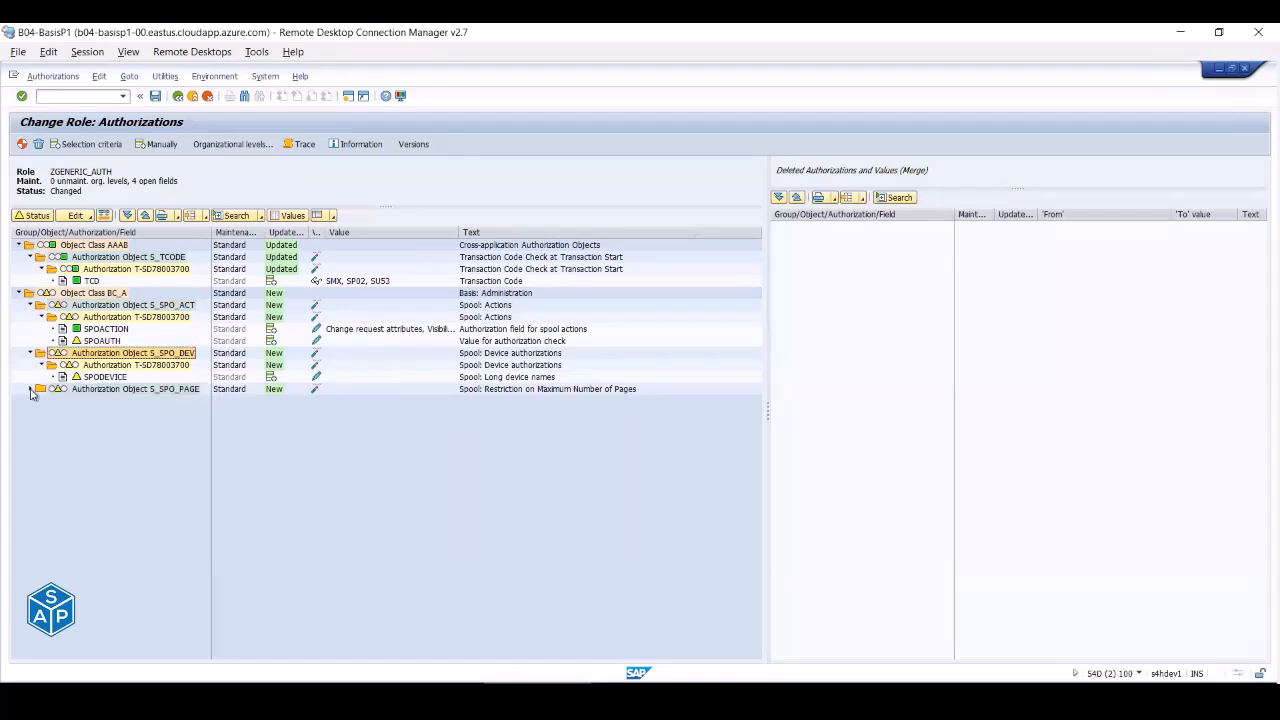
pyautogui.click(30, 389)
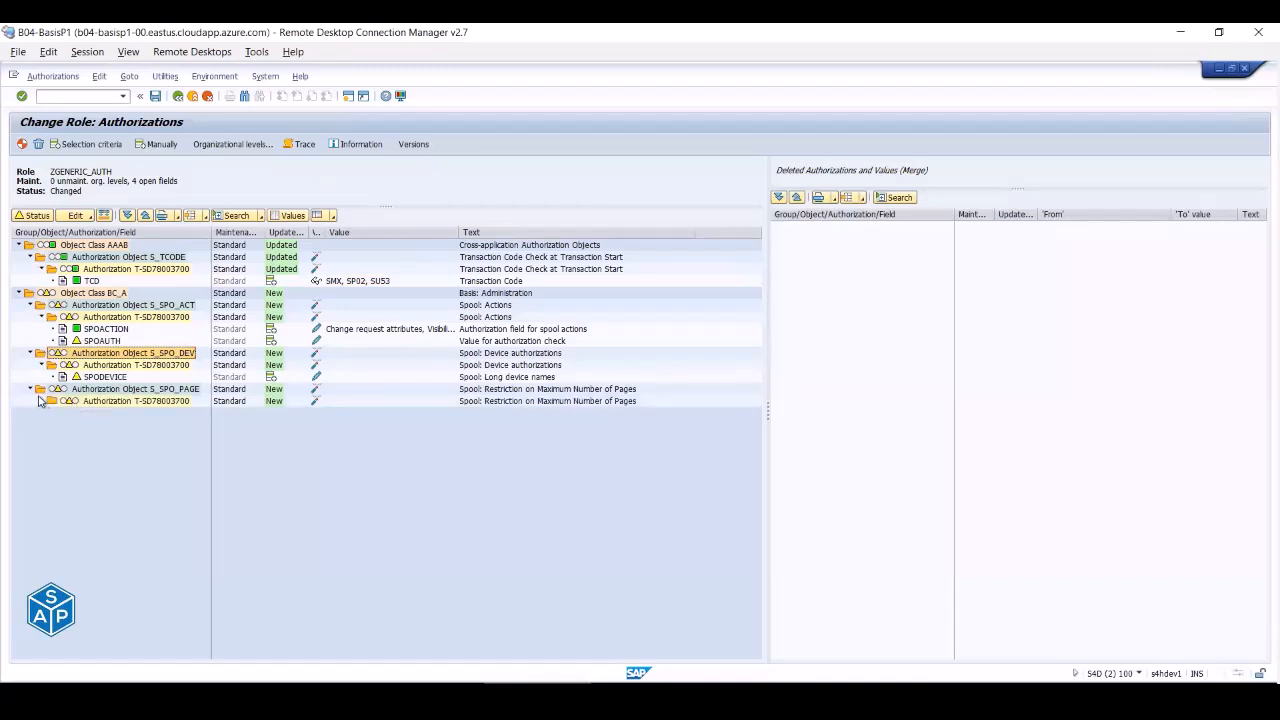
pyautogui.click(41, 401)
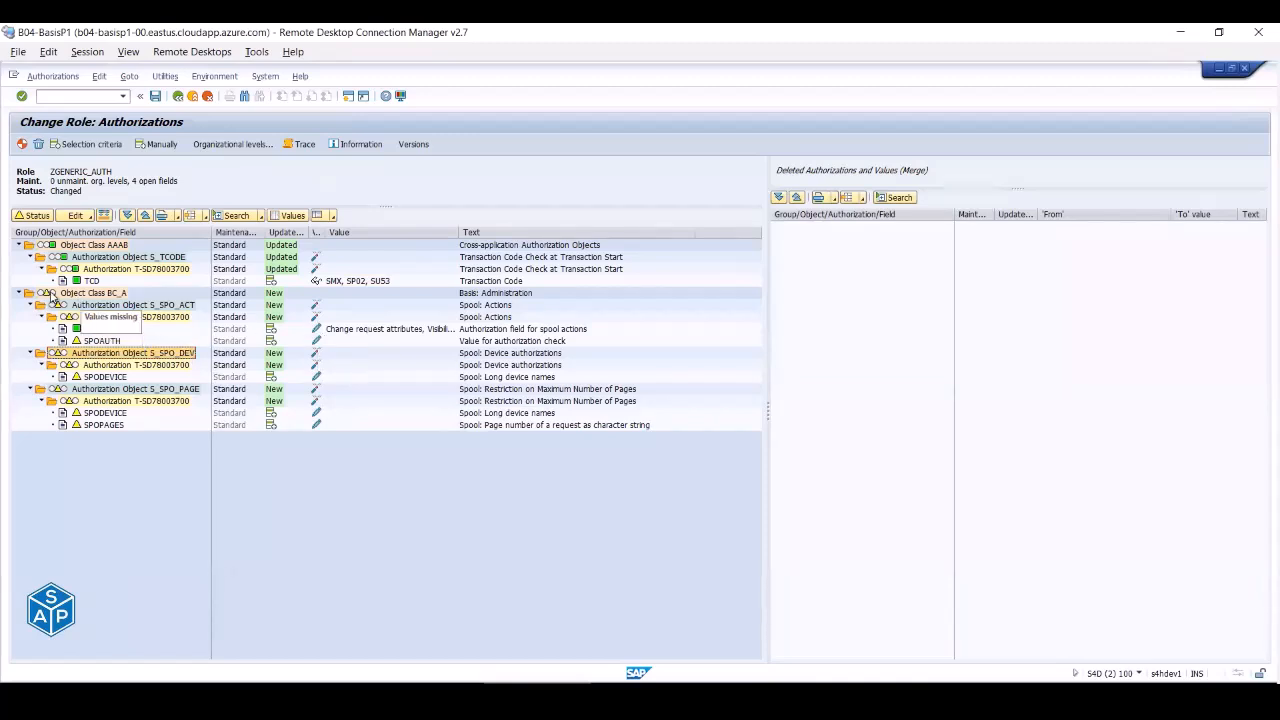
# - Fill Object Class BC_A's open spool fields with full authorization and generate ZGENERIC_AUTH's profile
pyautogui.click(76, 297)
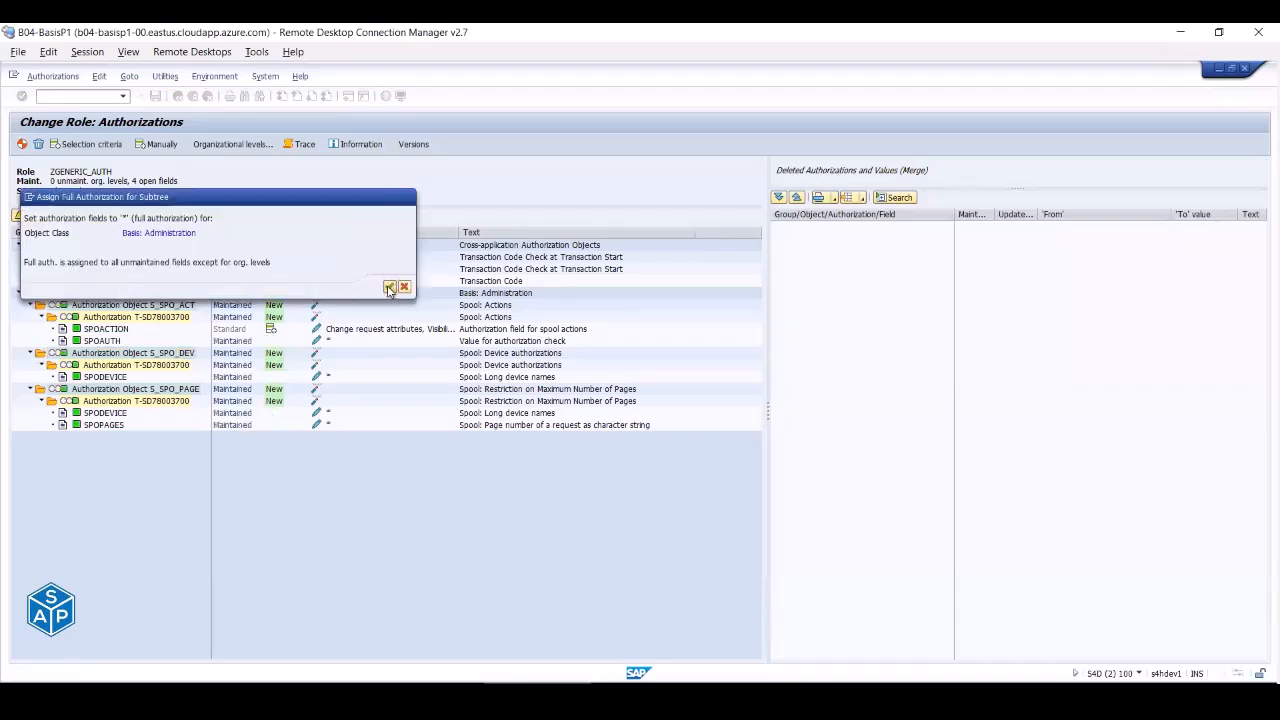
pyautogui.click(389, 288)
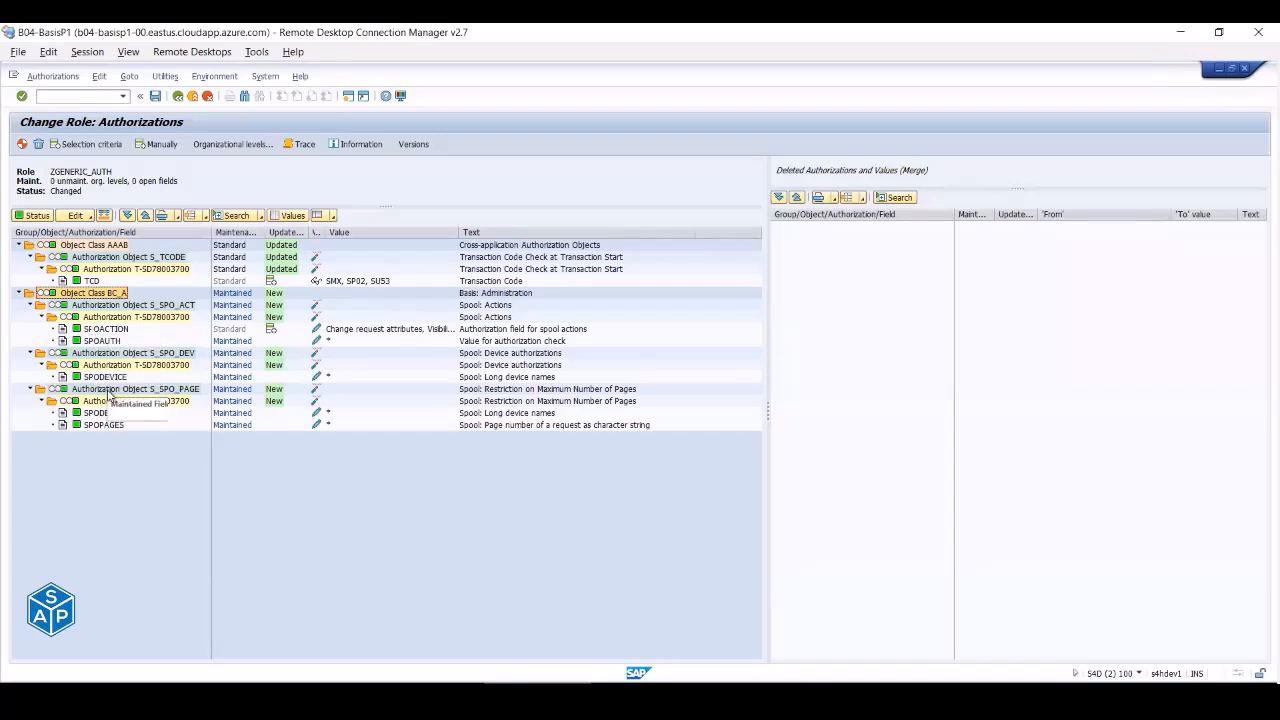
pyautogui.click(21, 145)
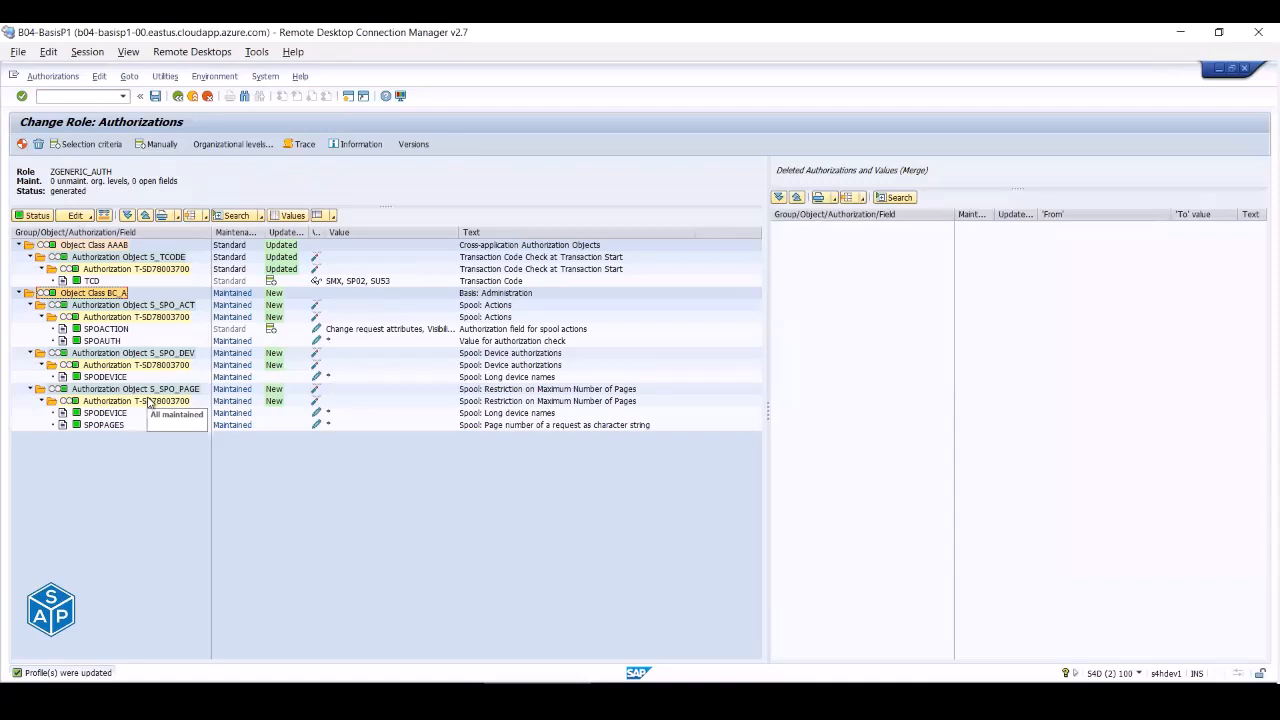
pyautogui.click(153, 258)
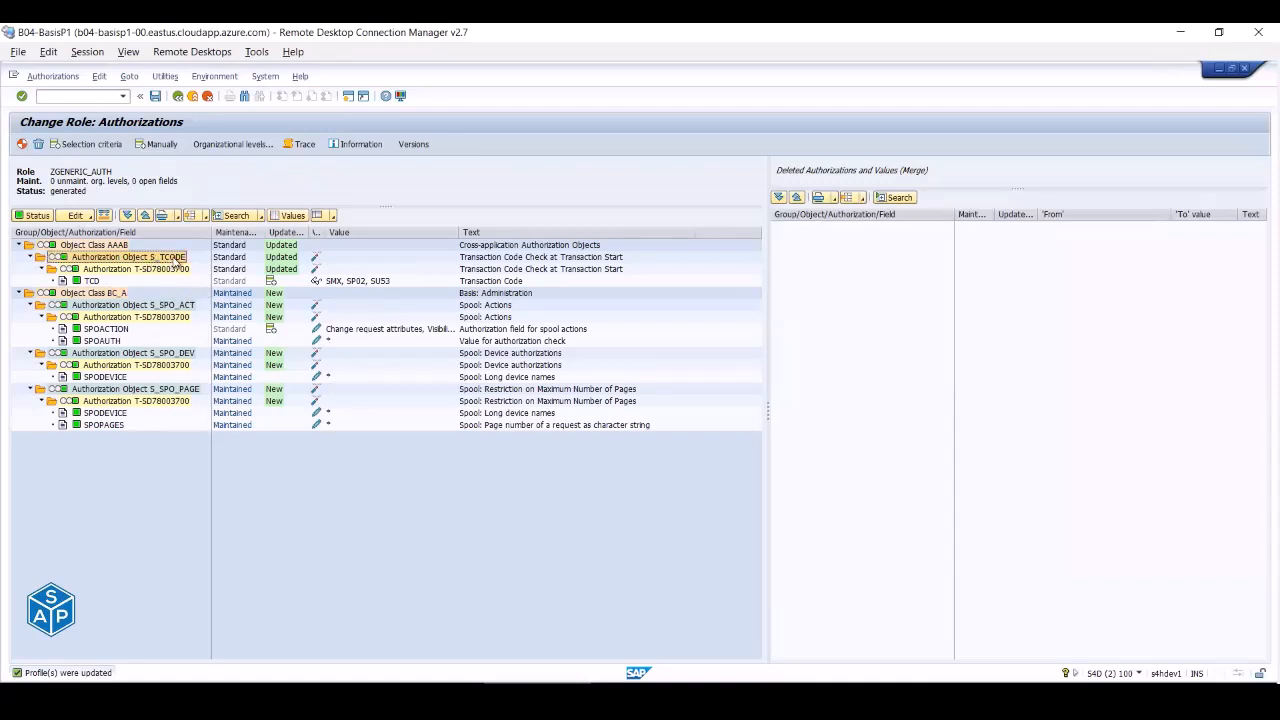
pyautogui.click(105, 247)
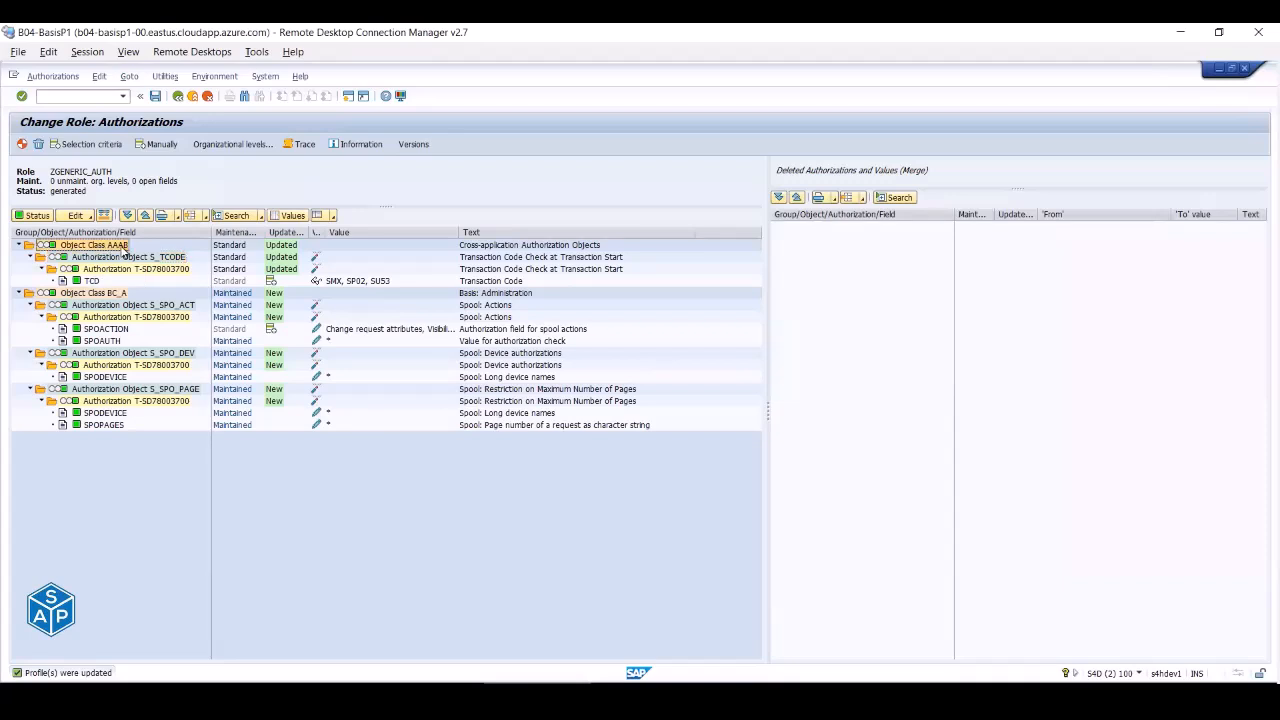
pyautogui.click(159, 259)
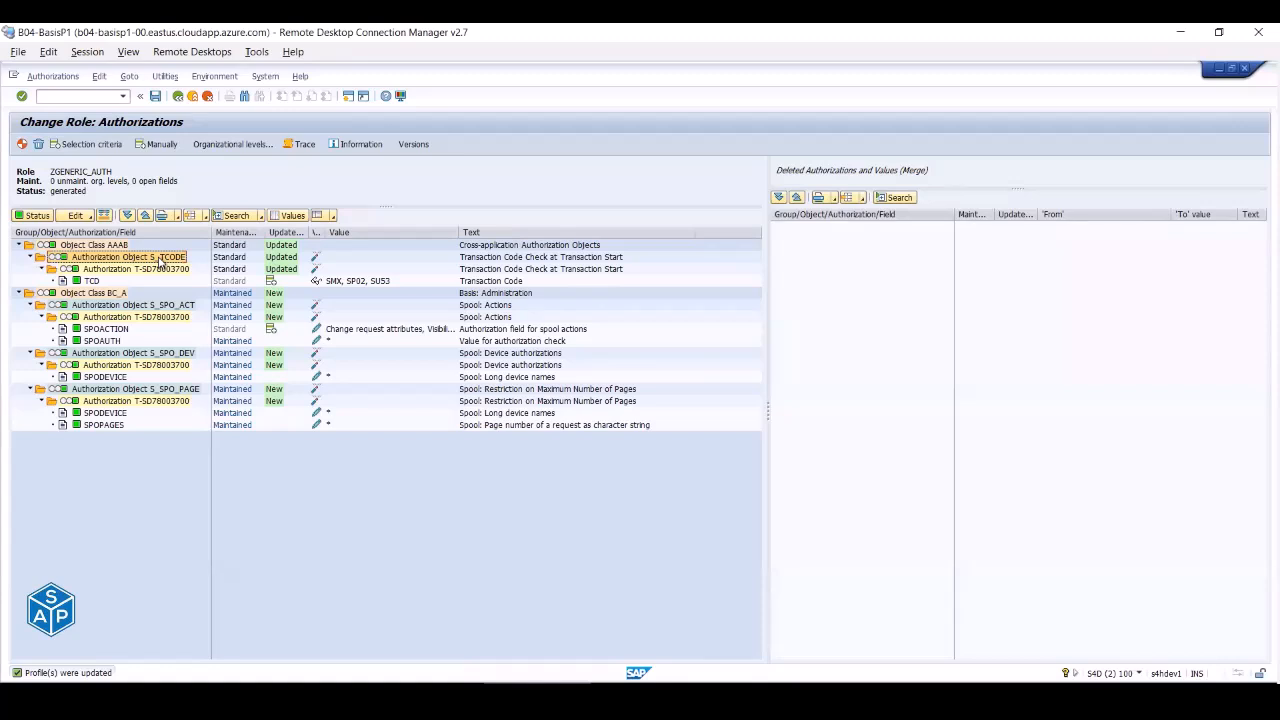
pyautogui.click(112, 296)
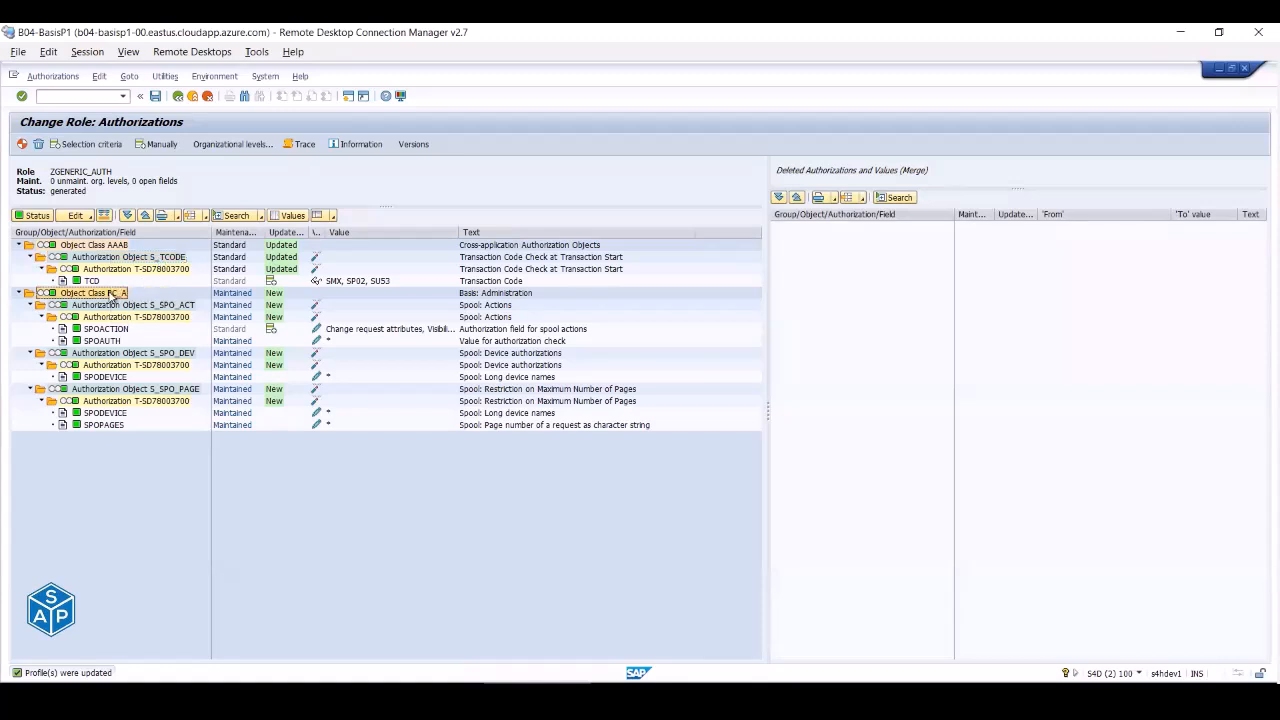
pyautogui.click(167, 307)
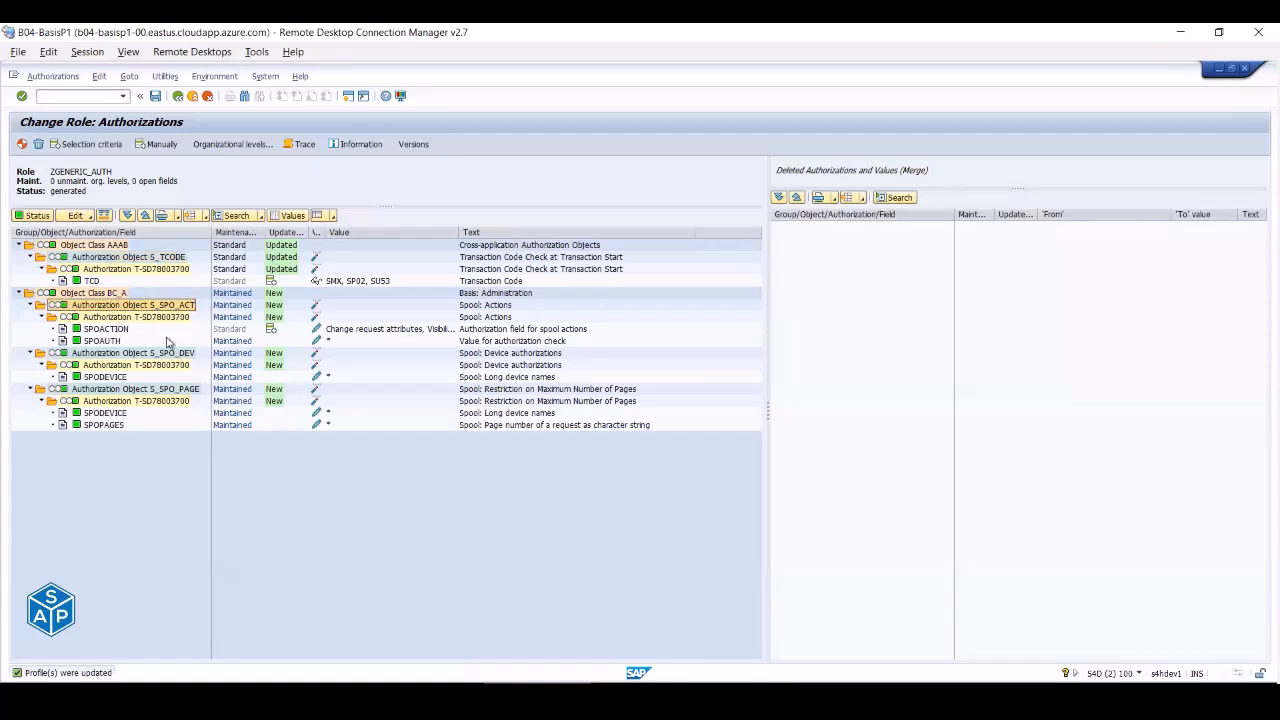
pyautogui.click(165, 354)
pyautogui.click(167, 389)
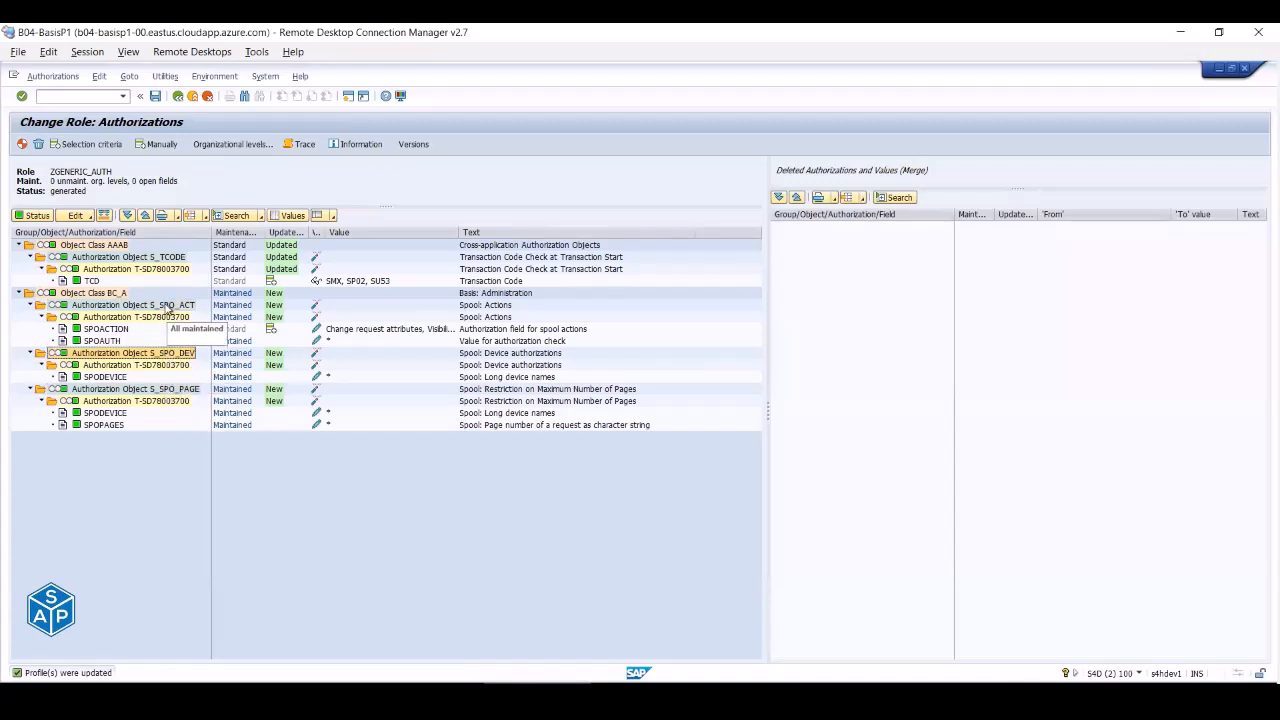
pyautogui.click(168, 307)
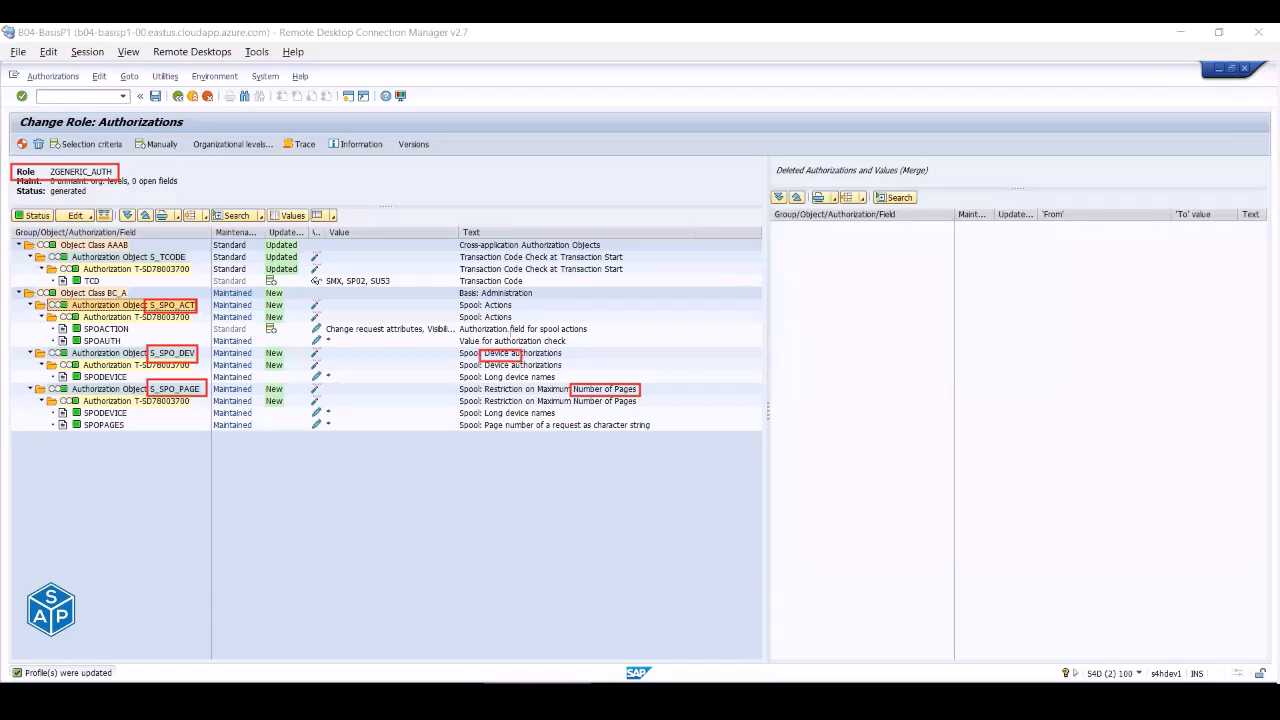
pyautogui.moveTo(483, 297); pyautogui.dragTo(514, 314)
pyautogui.click(713, 105)
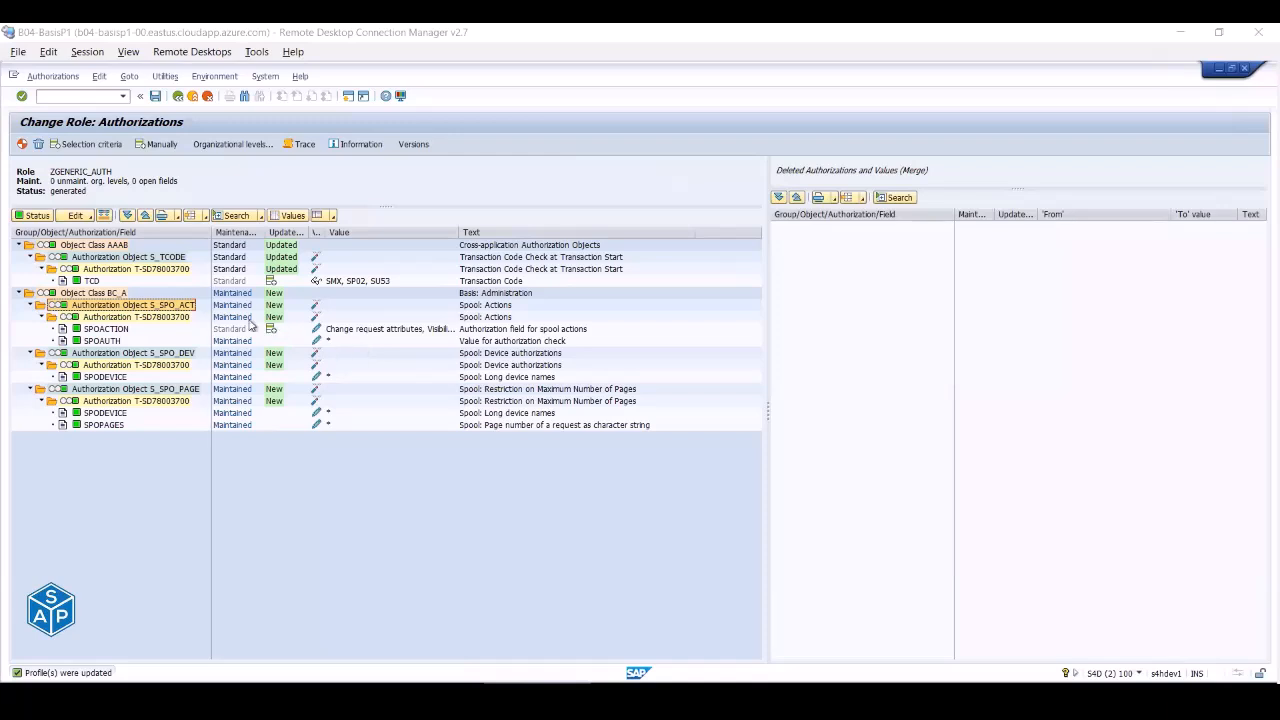
pyautogui.click(22, 145)
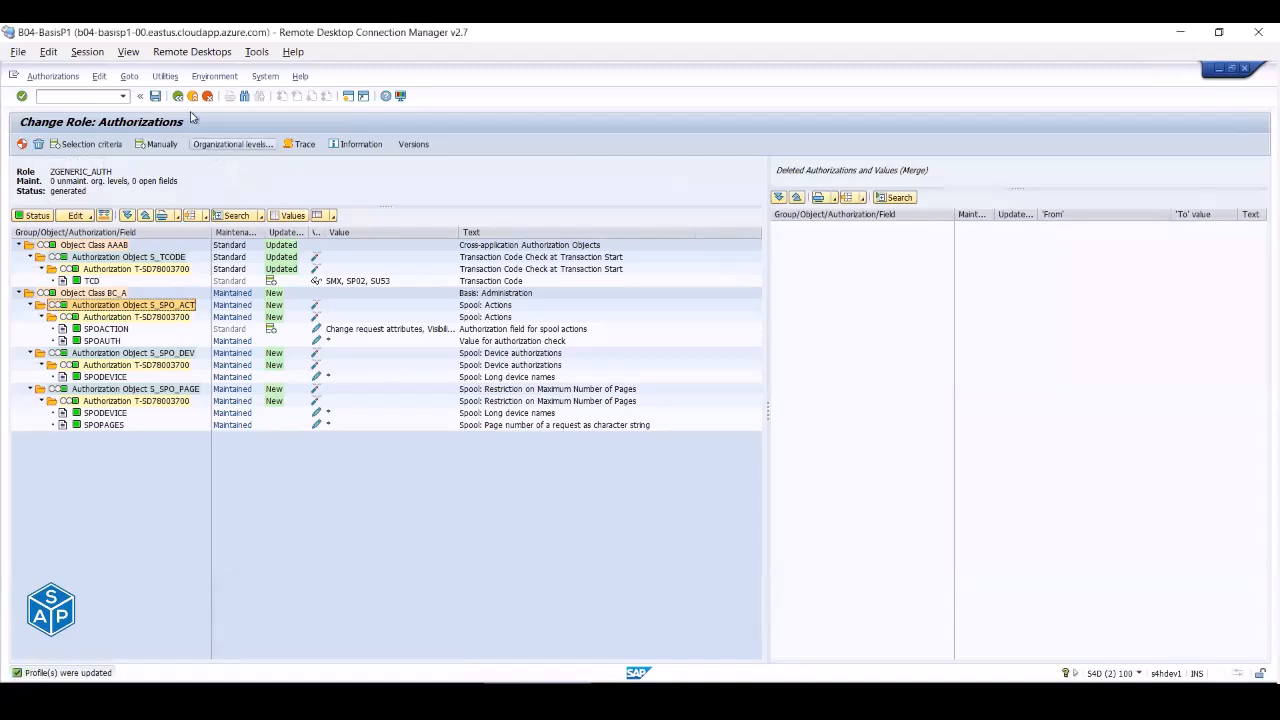
# - Leave the role overview, close the extra session, and check the session's user and client
pyautogui.click(178, 96)
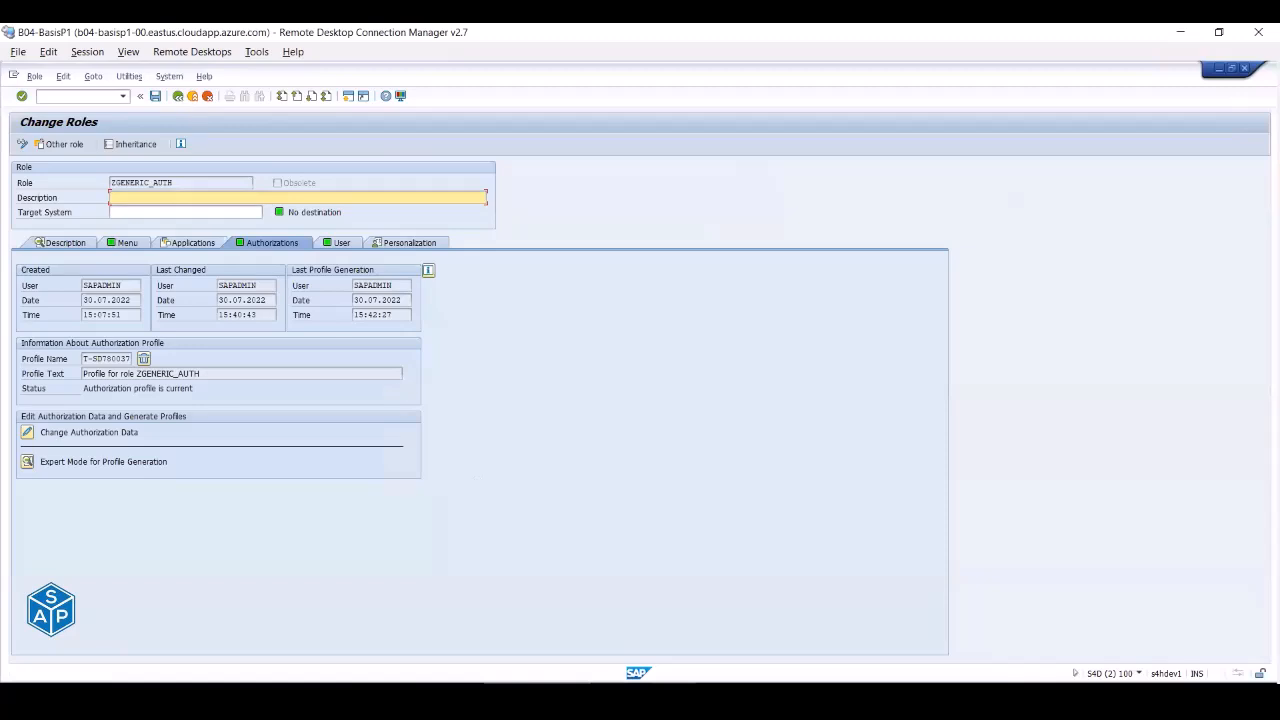
pyautogui.click(857, 695)
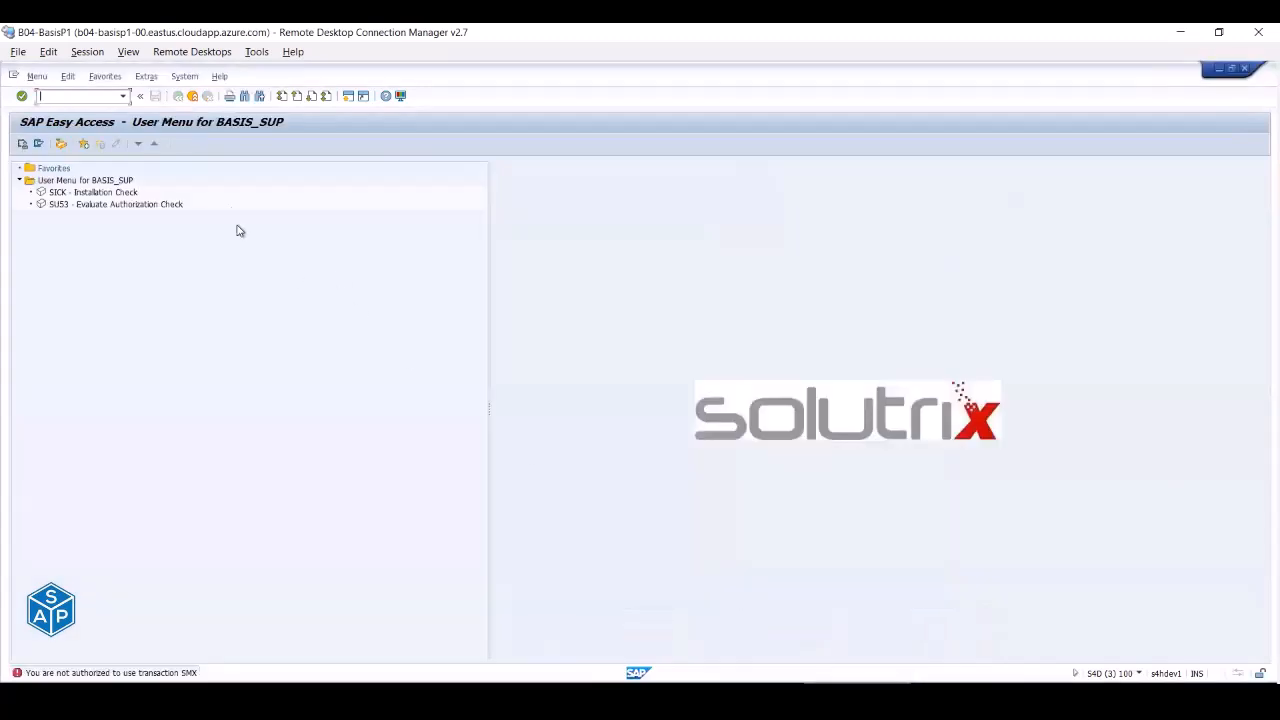
pyautogui.click(193, 96)
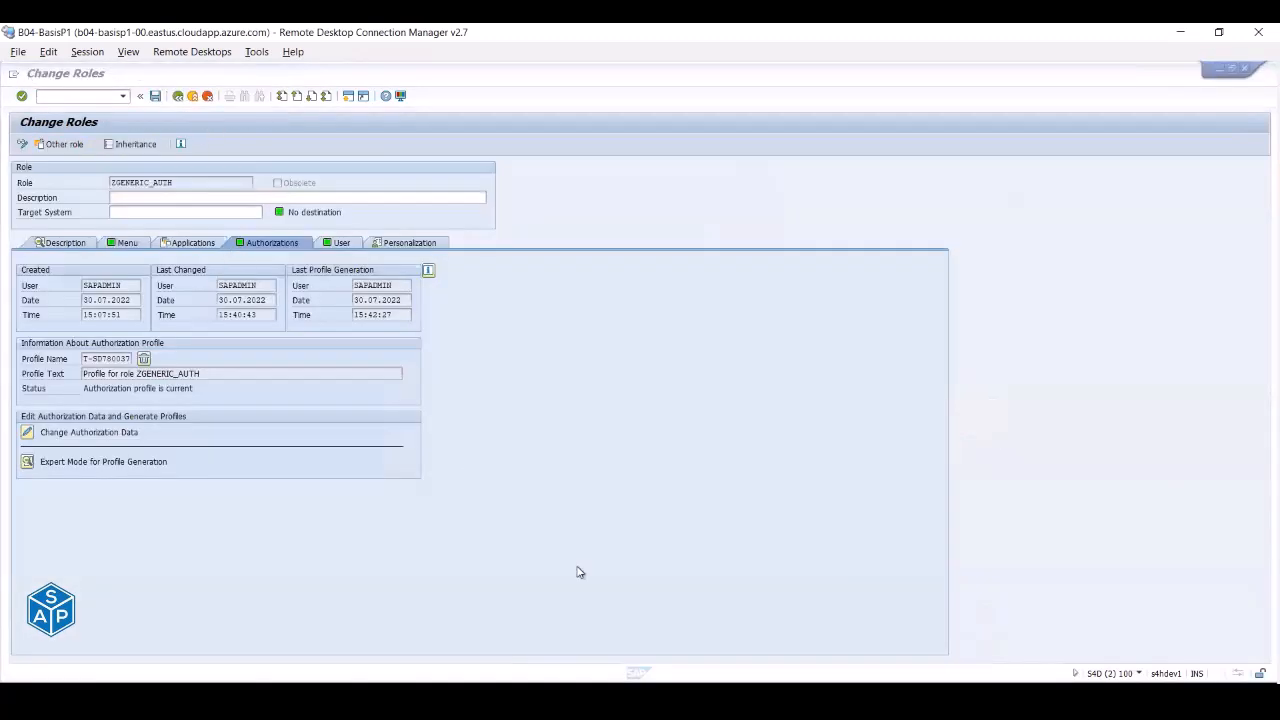
pyautogui.click(187, 99)
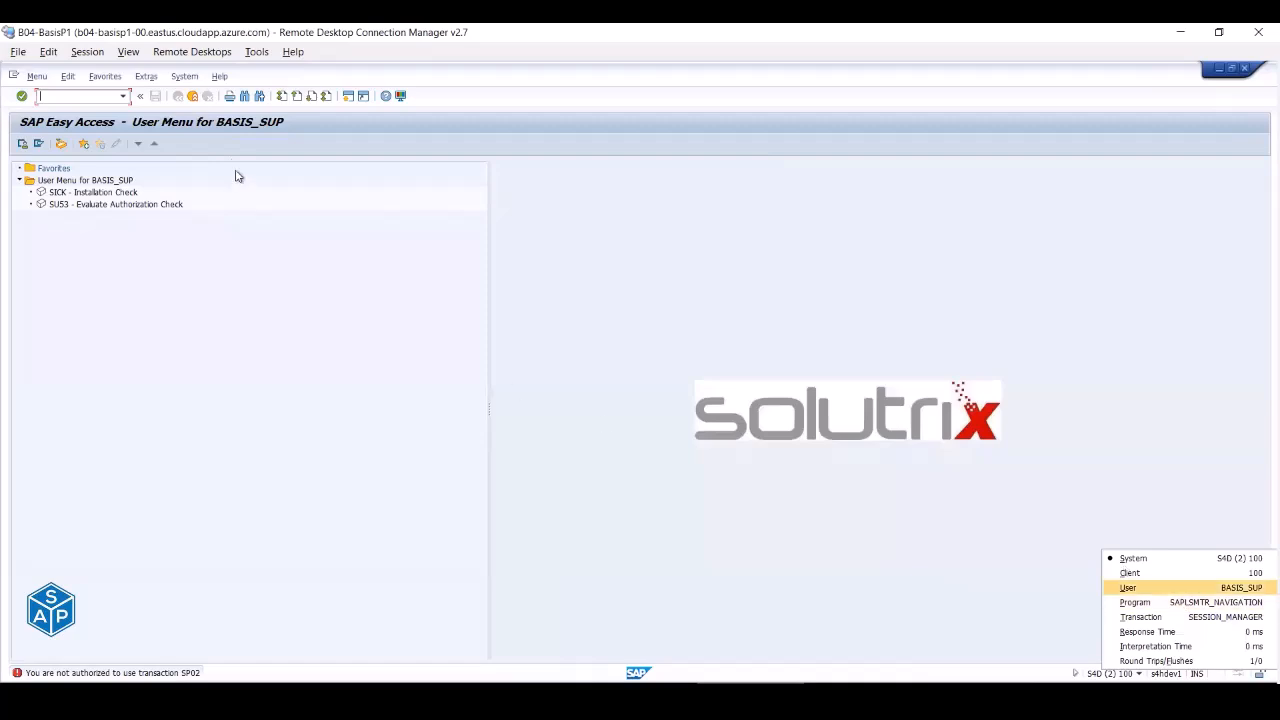
pyautogui.click(195, 97)
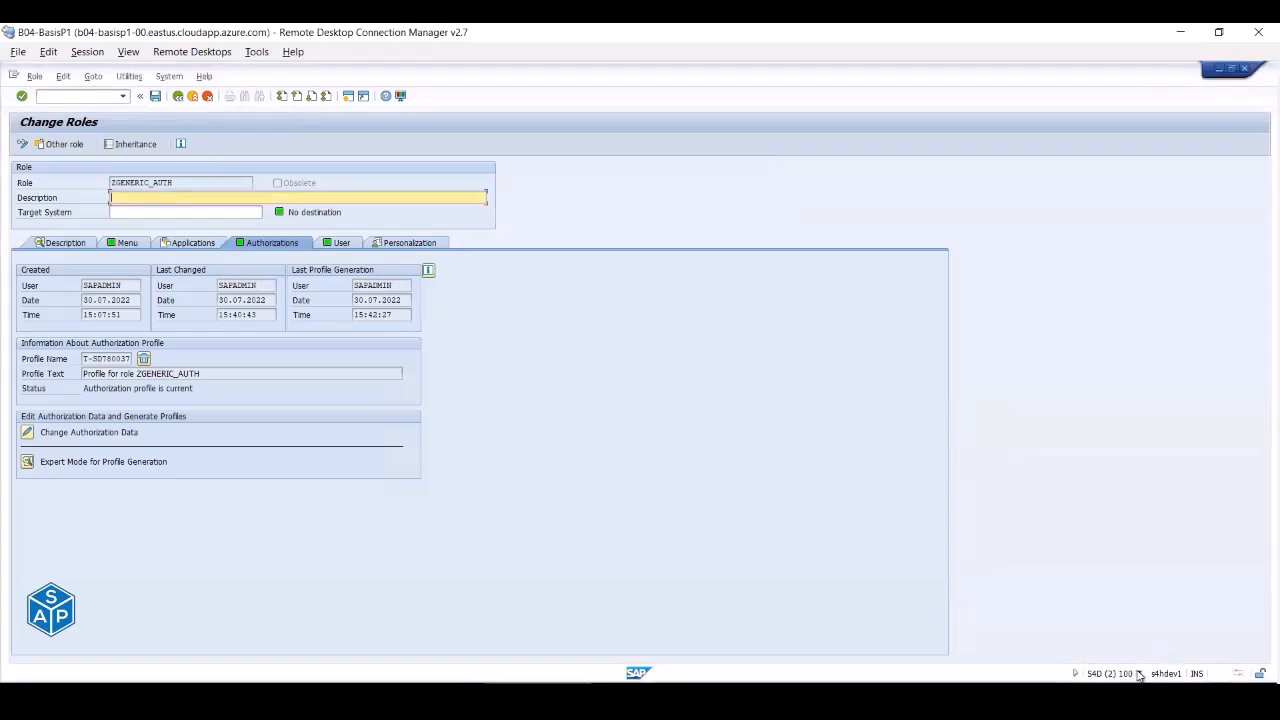
pyautogui.click(1139, 674)
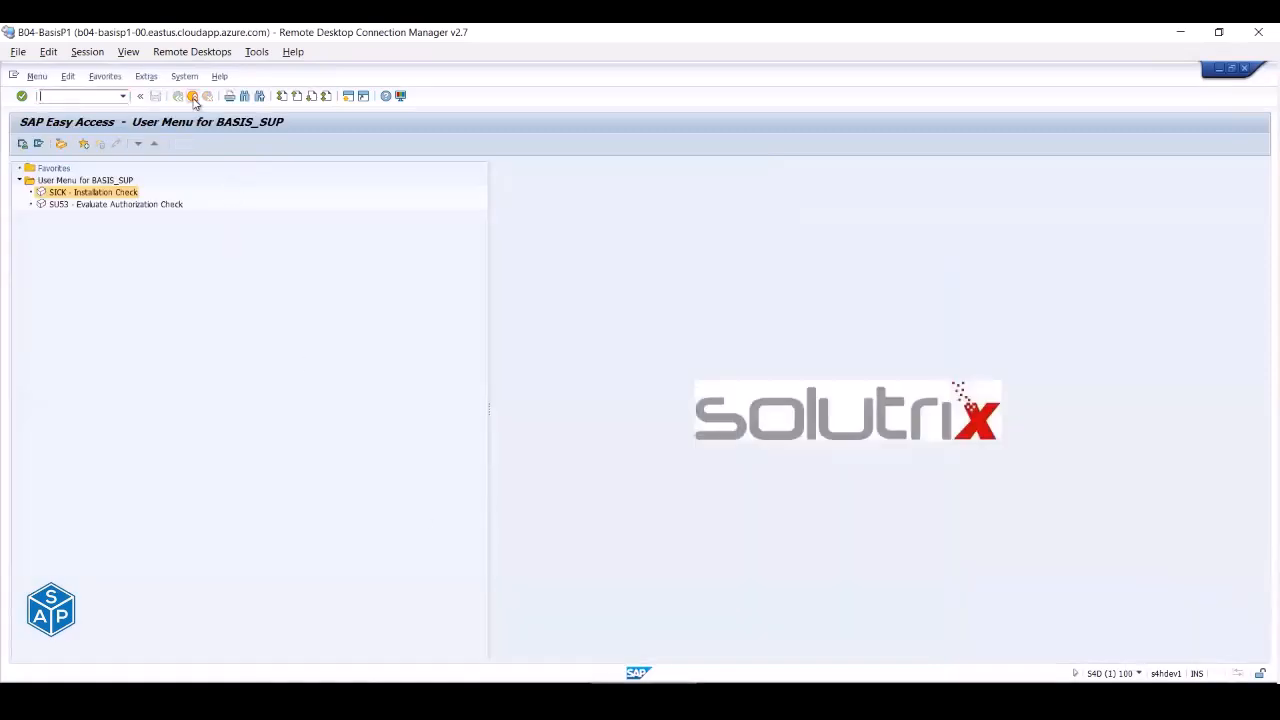
# - Log BASIS_SUP off and log back on from SAP Logon
pyautogui.click(193, 97)
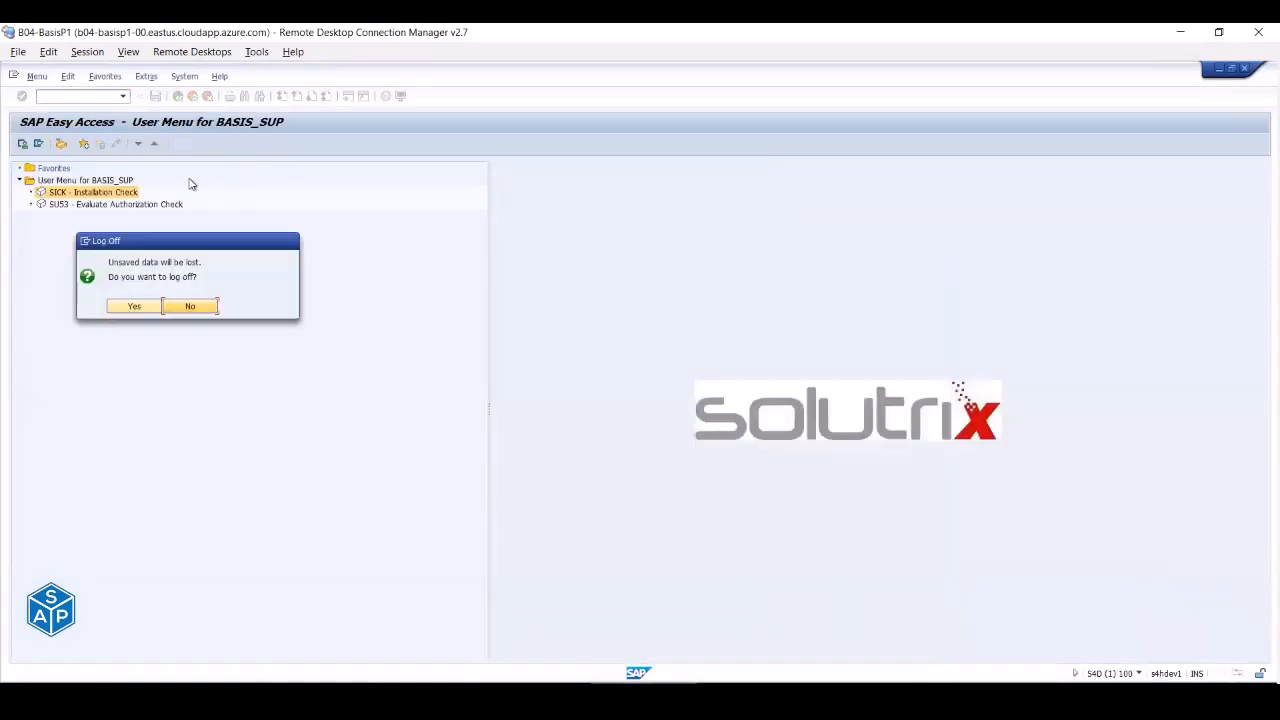
pyautogui.click(133, 307)
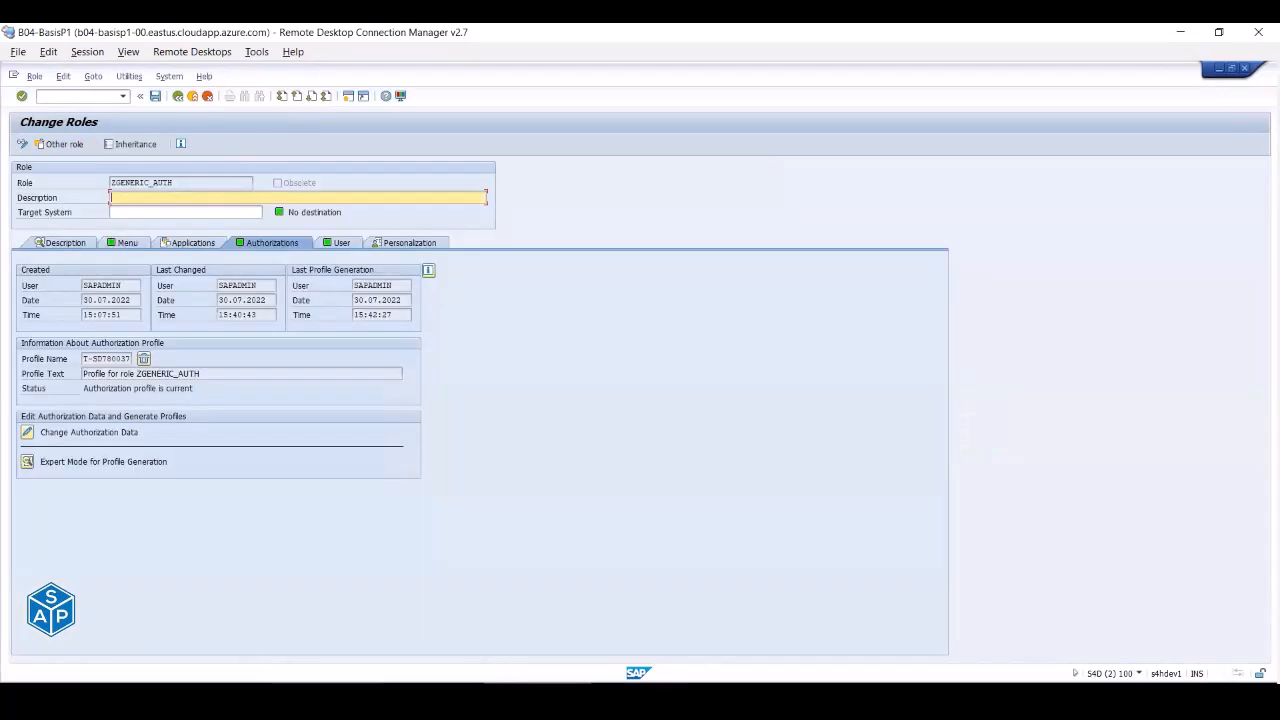
pyautogui.click(280, 690)
pyautogui.doubleClick(109, 181)
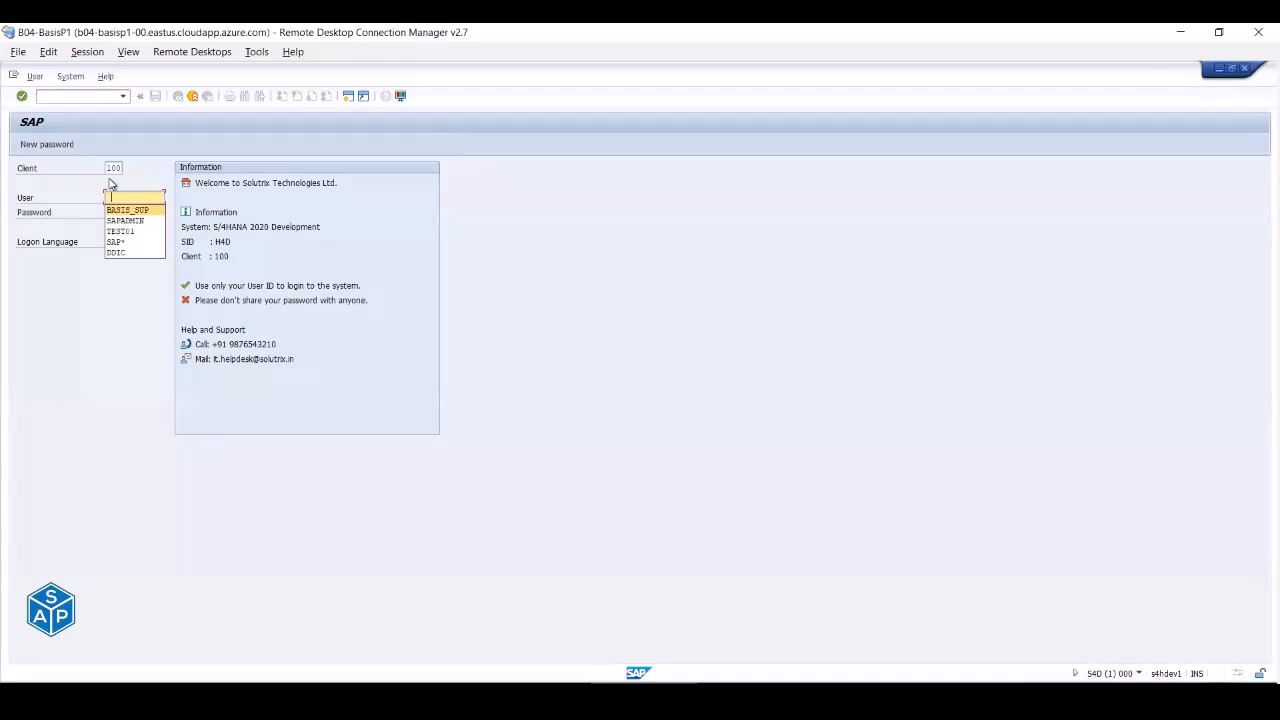
pyautogui.press('Tab')
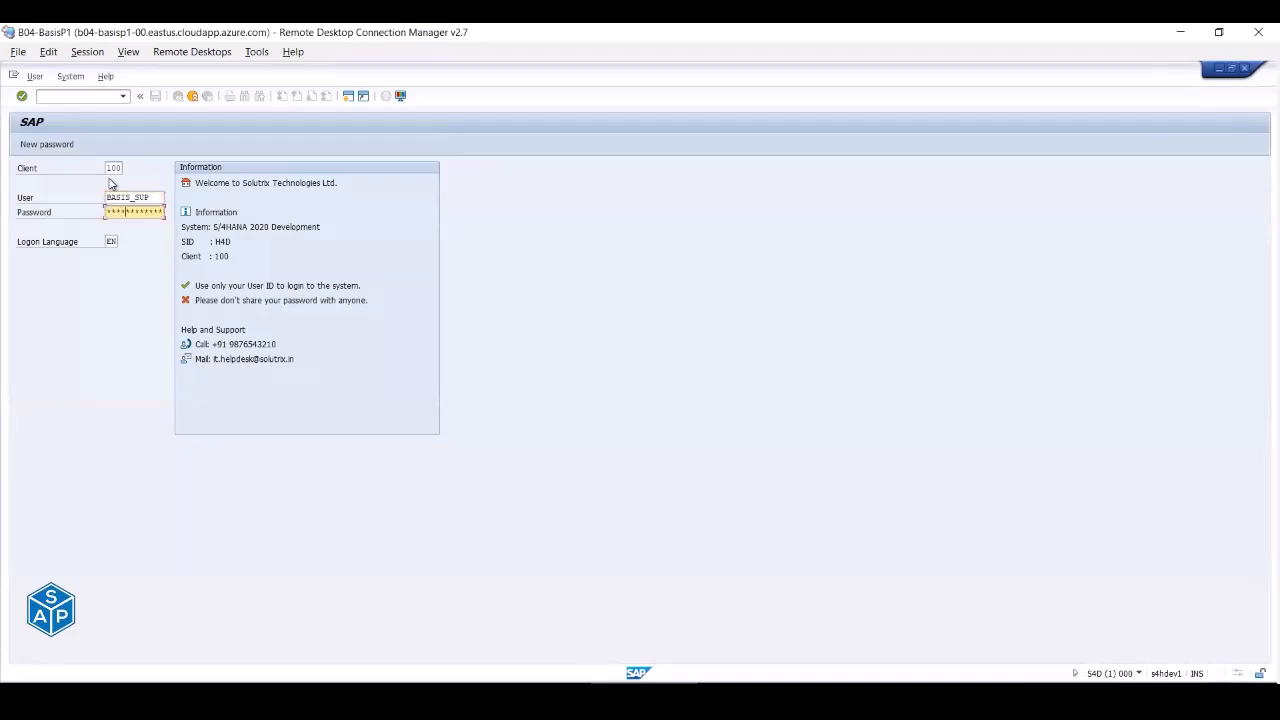
pyautogui.press('Return')
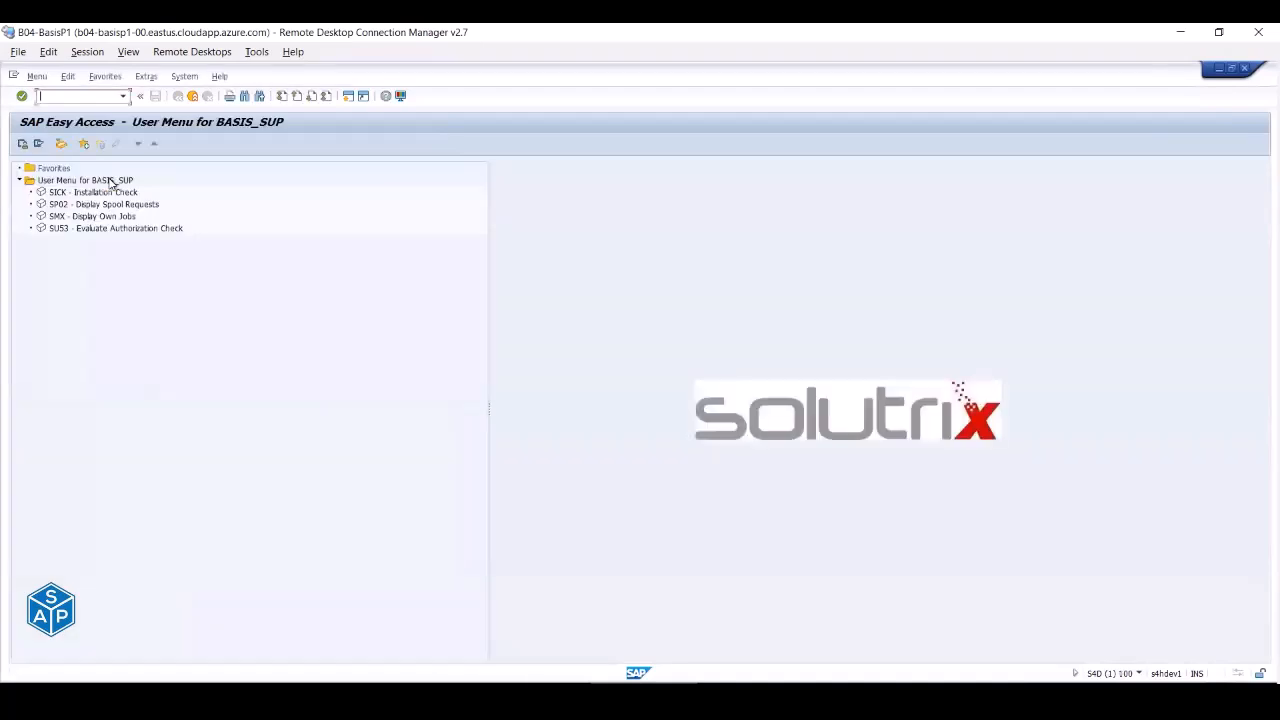
pyautogui.click(60, 192)
pyautogui.click(60, 206)
pyautogui.click(61, 217)
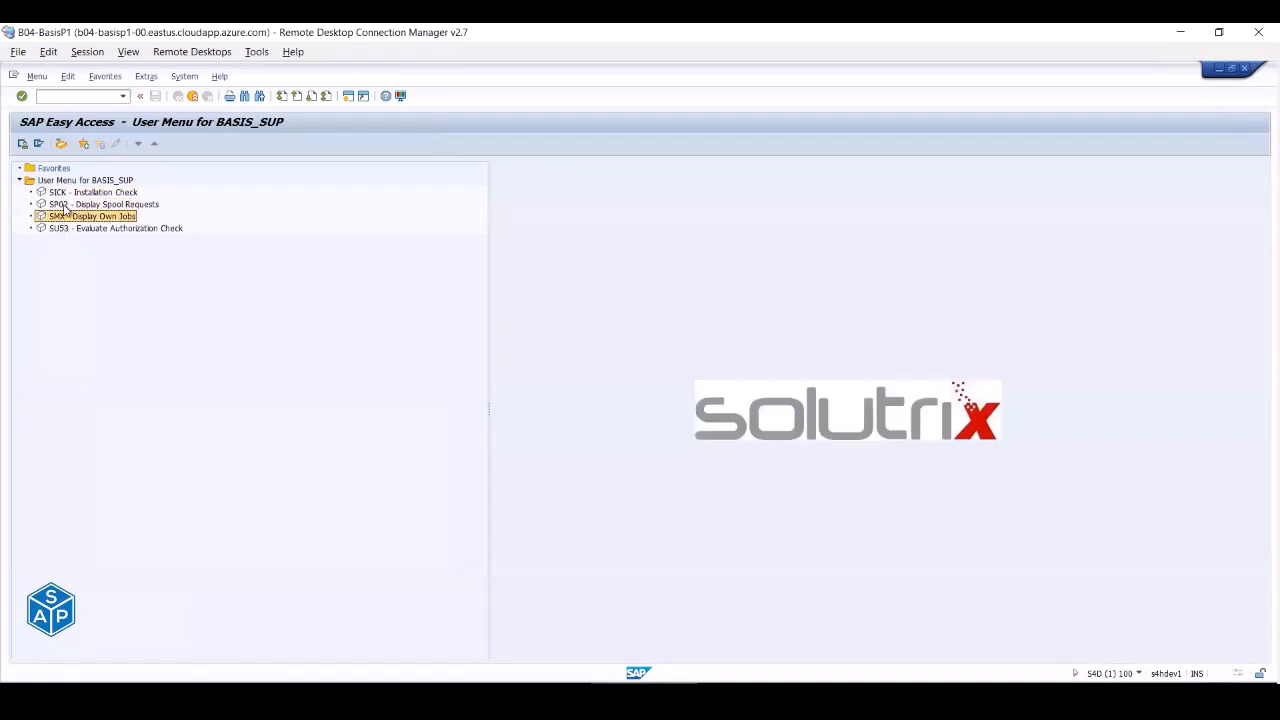
pyautogui.click(63, 206)
pyautogui.click(69, 217)
pyautogui.click(64, 206)
pyautogui.click(64, 218)
pyautogui.click(64, 206)
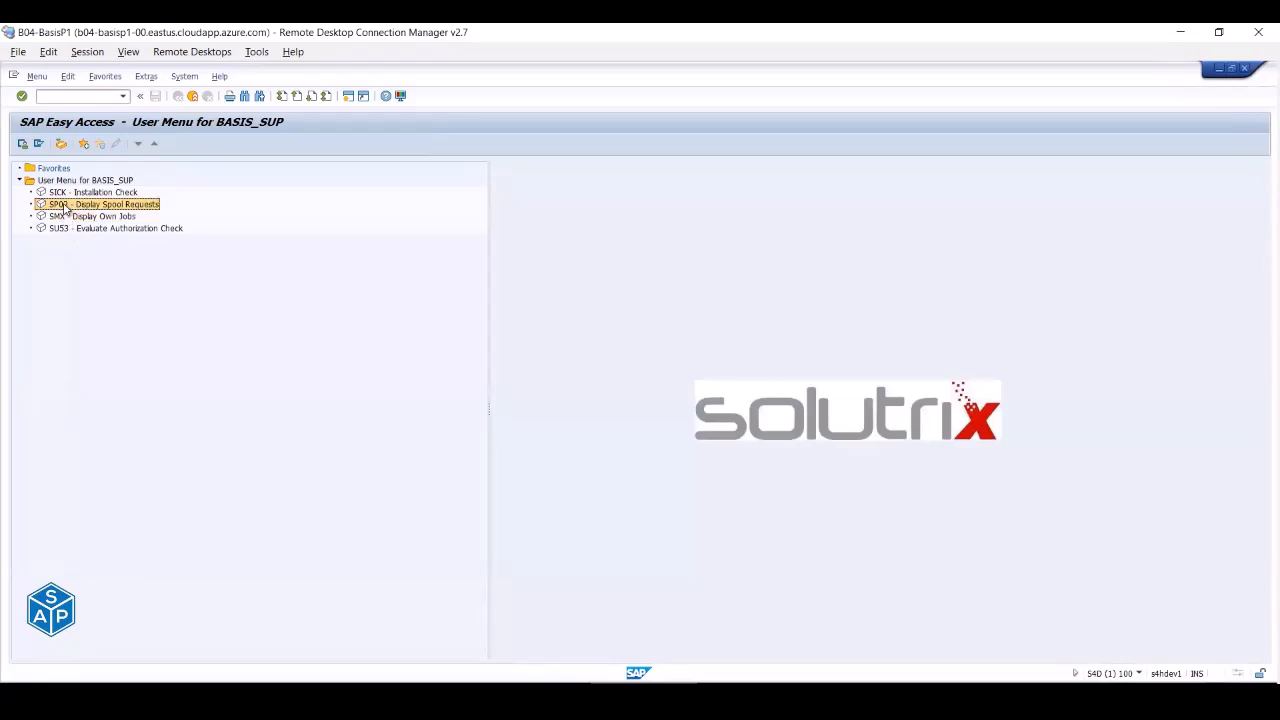
pyautogui.click(66, 218)
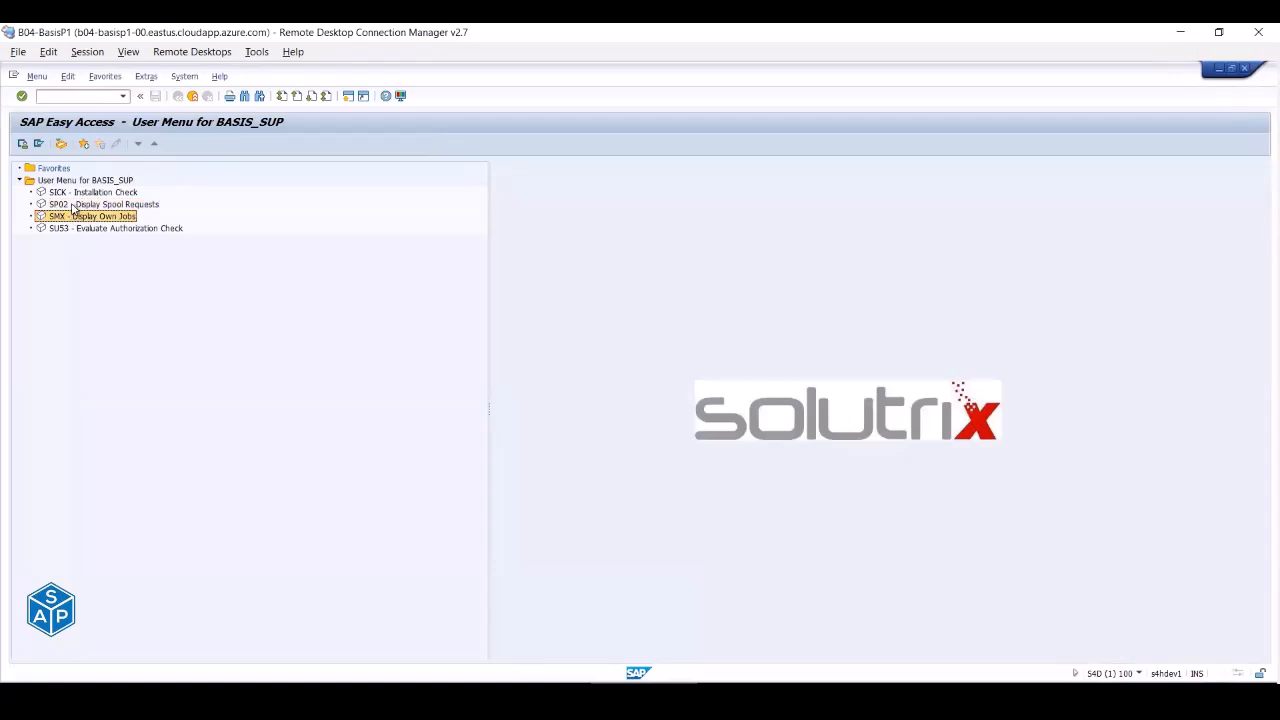
pyautogui.doubleClick(73, 206)
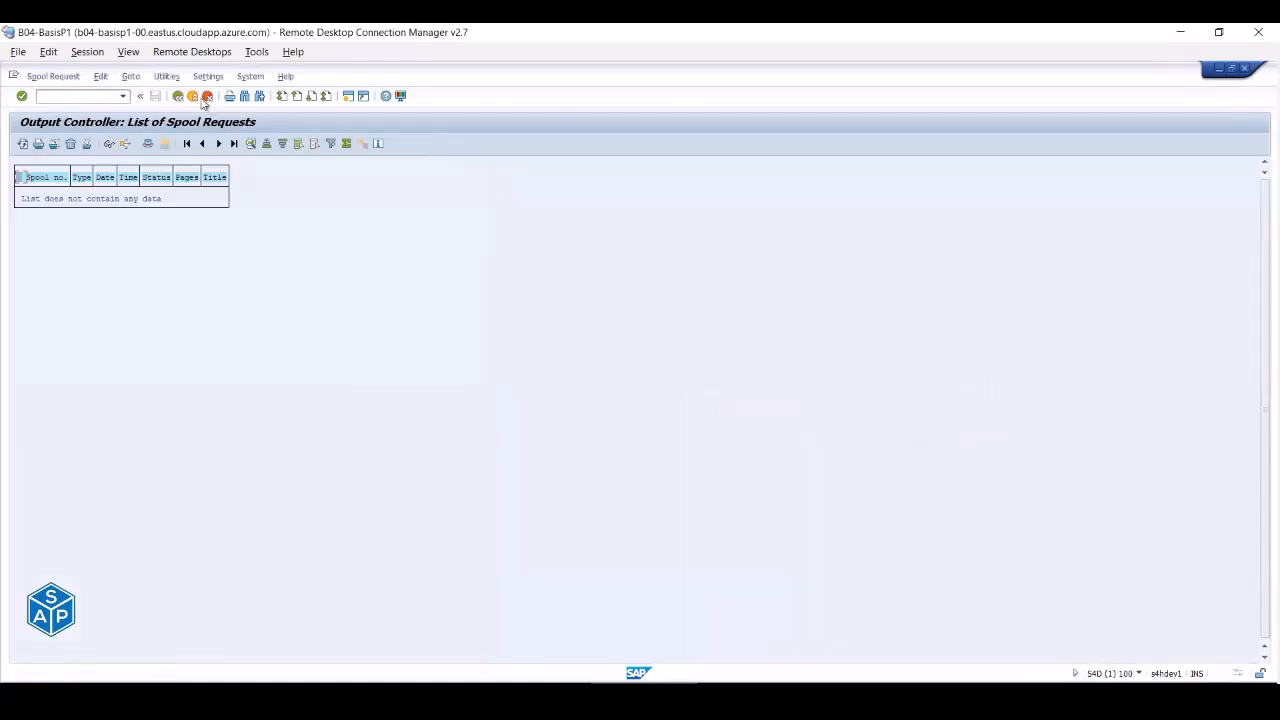
pyautogui.click(192, 96)
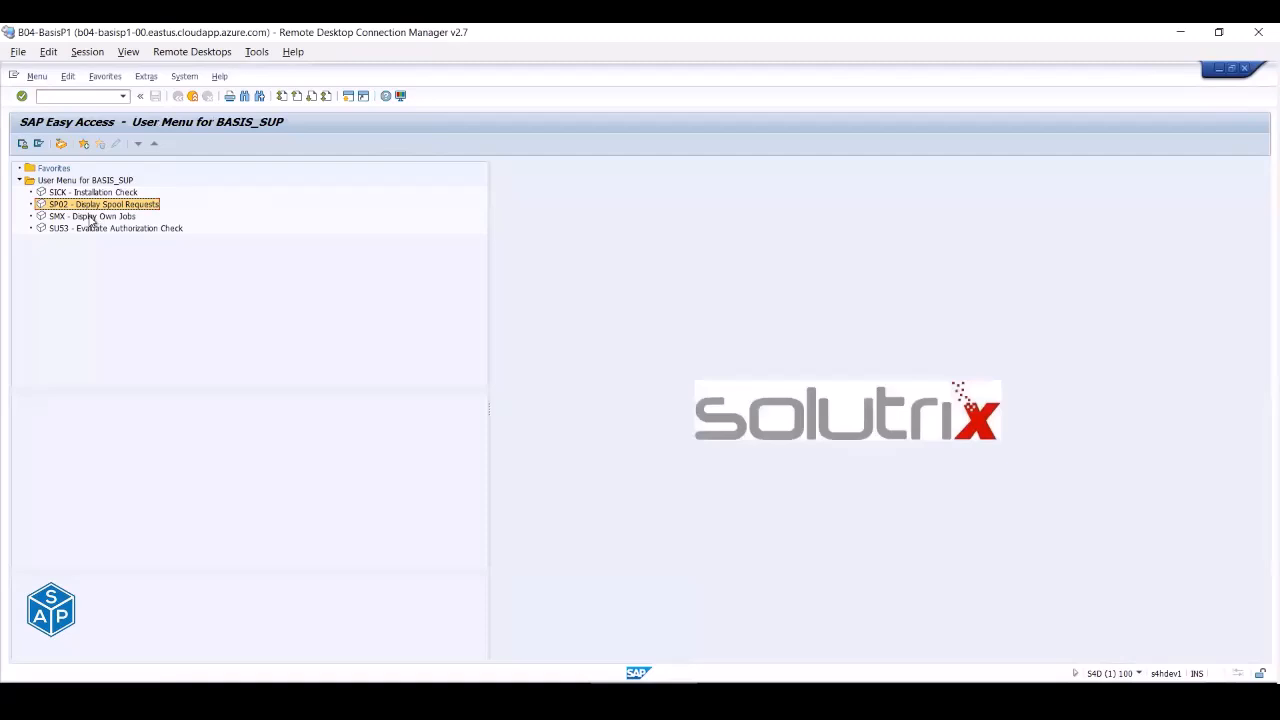
pyautogui.doubleClick(90, 217)
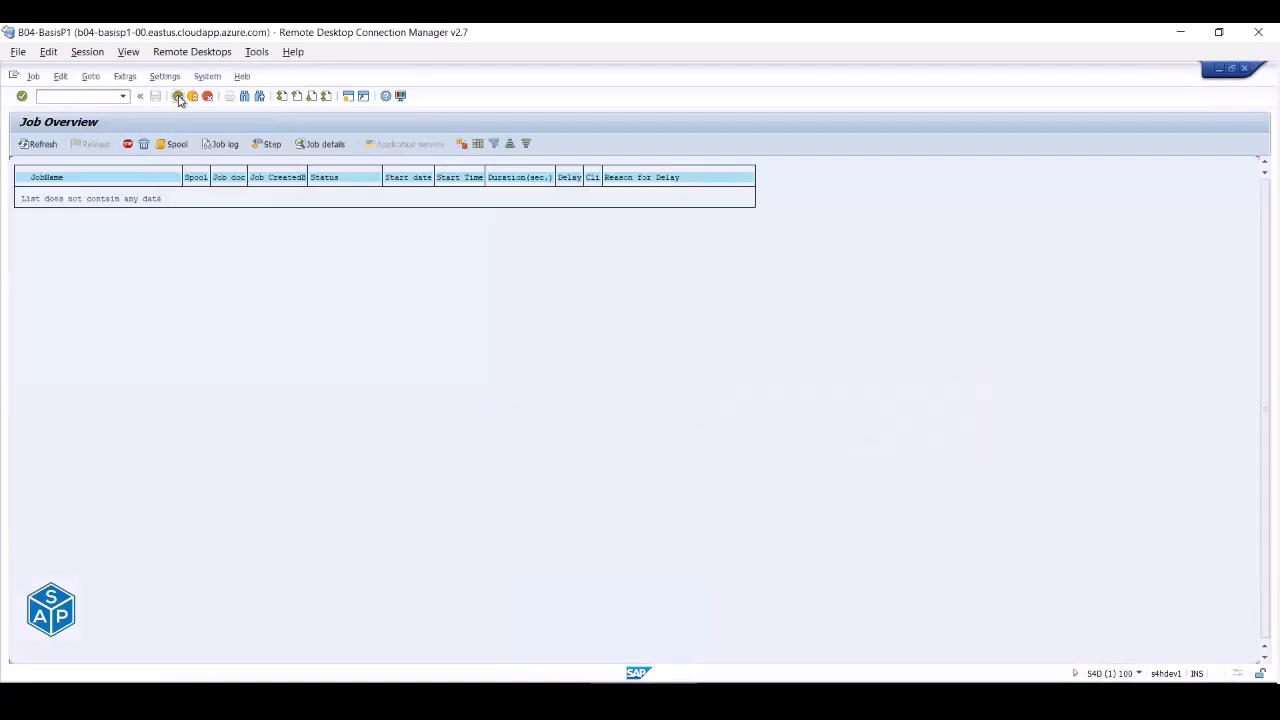
pyautogui.press('F3')
pyautogui.click(184, 76)
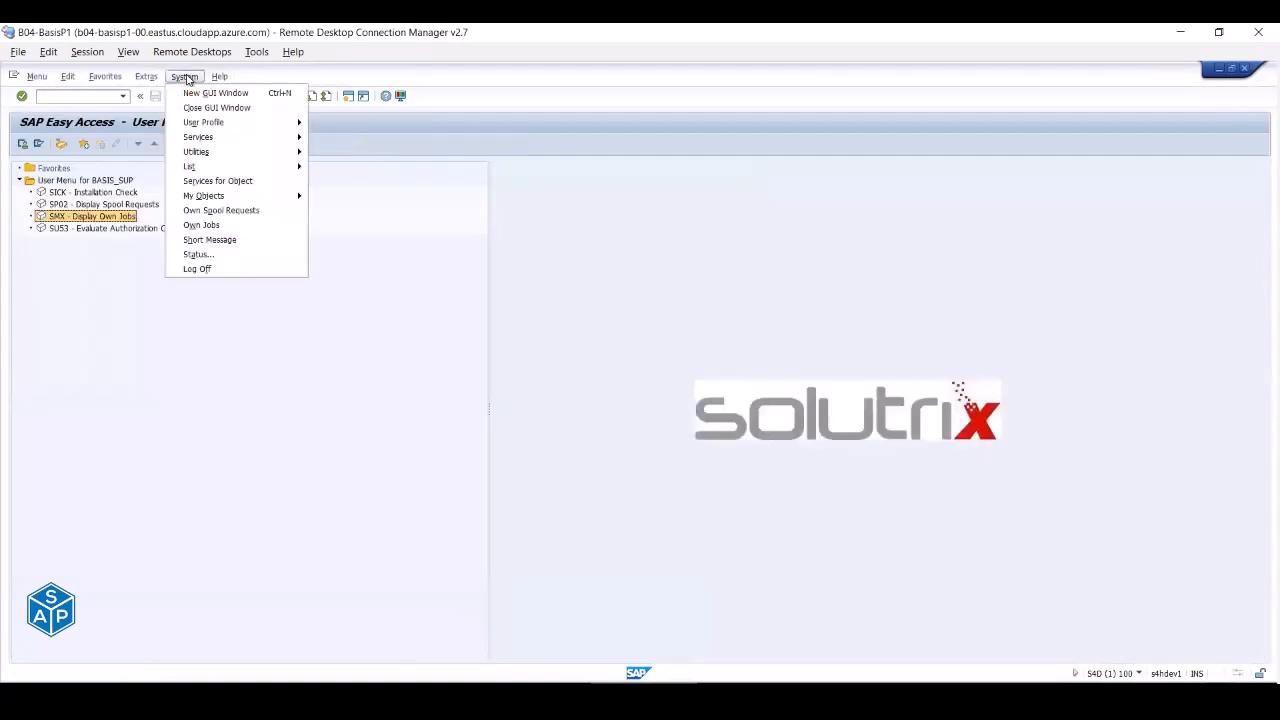
pyautogui.click(196, 211)
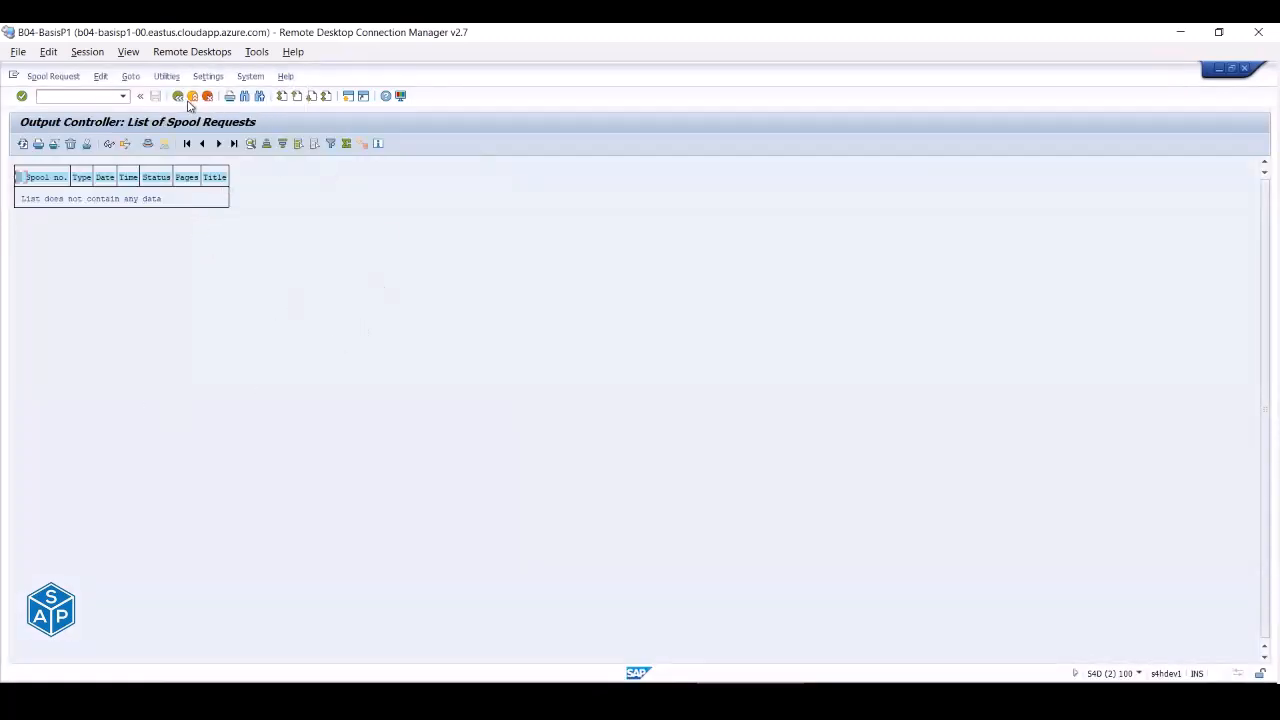
pyautogui.click(178, 96)
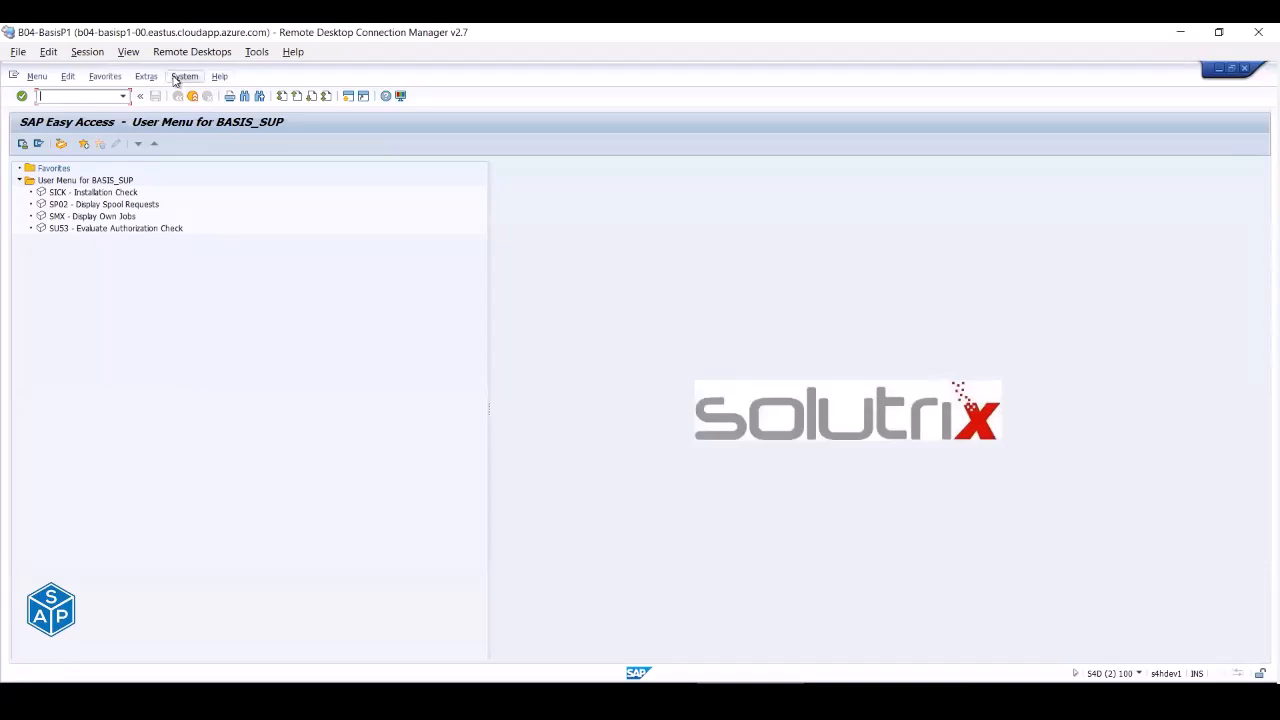
pyautogui.click(184, 77)
pyautogui.click(197, 226)
pyautogui.click(178, 96)
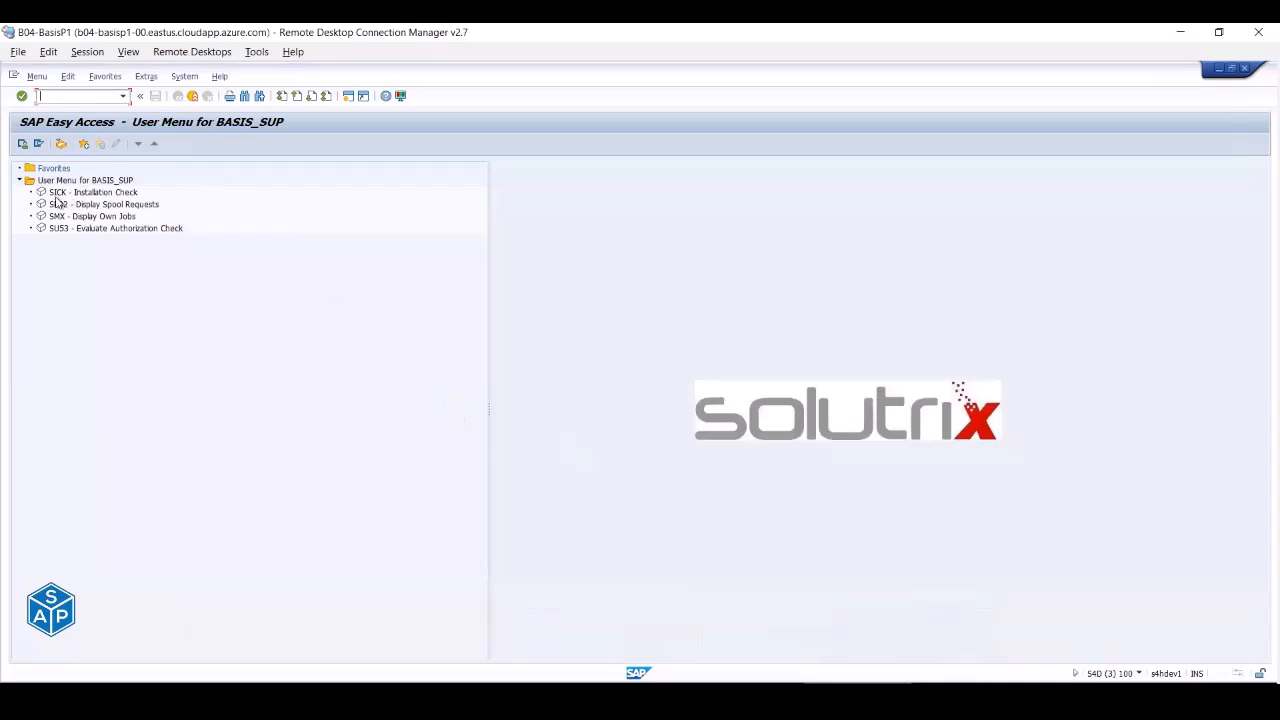
# - Close the two extra sessions and log the support user off
pyautogui.click(194, 97)
pyautogui.click(194, 97)
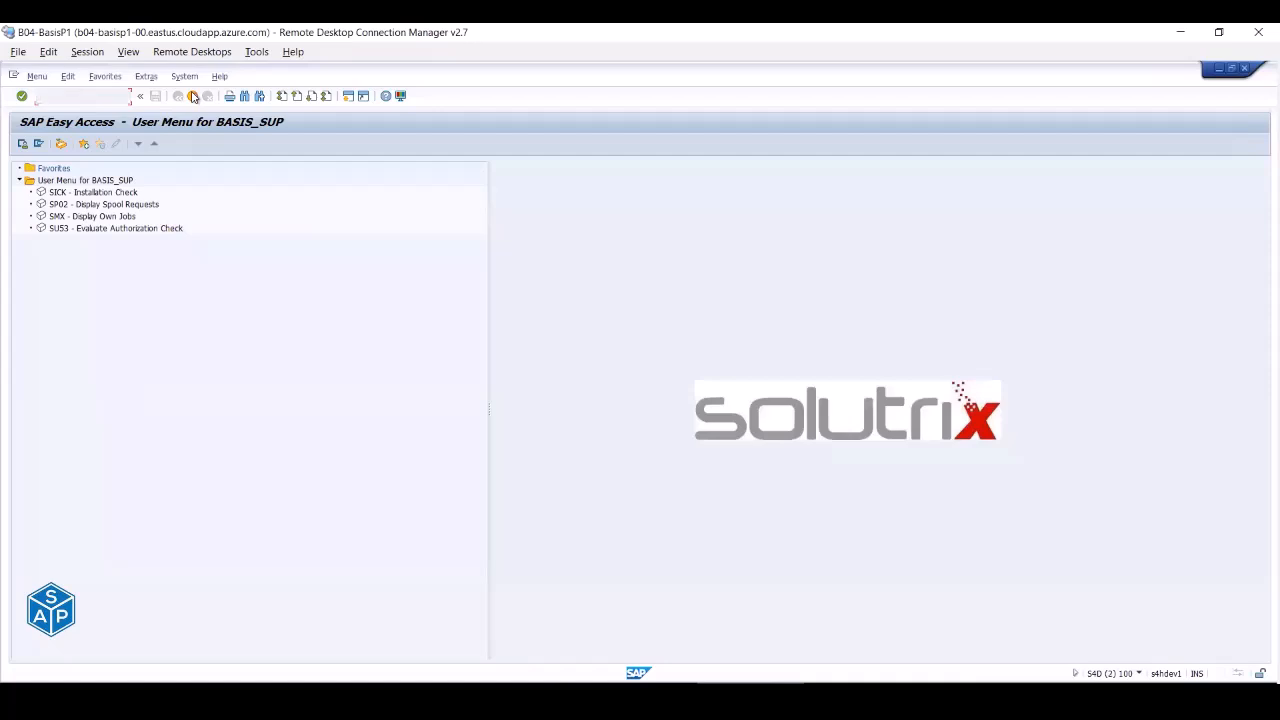
pyautogui.click(194, 97)
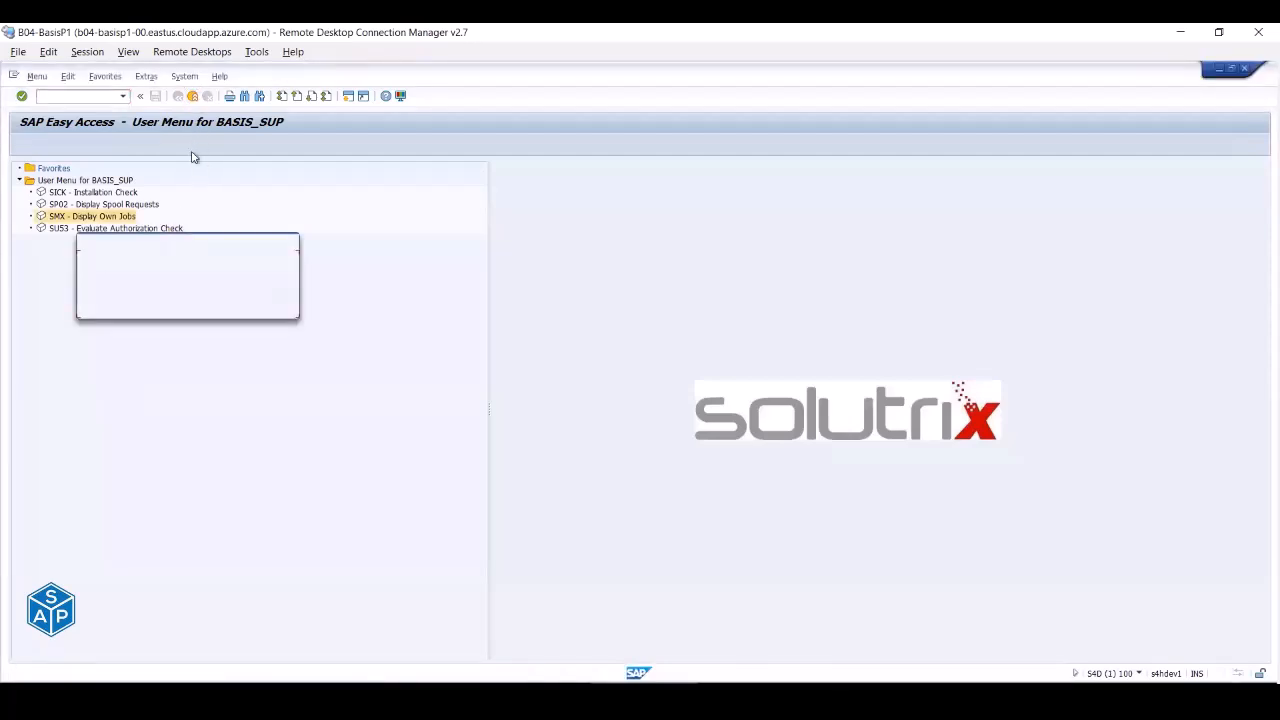
pyautogui.click(142, 305)
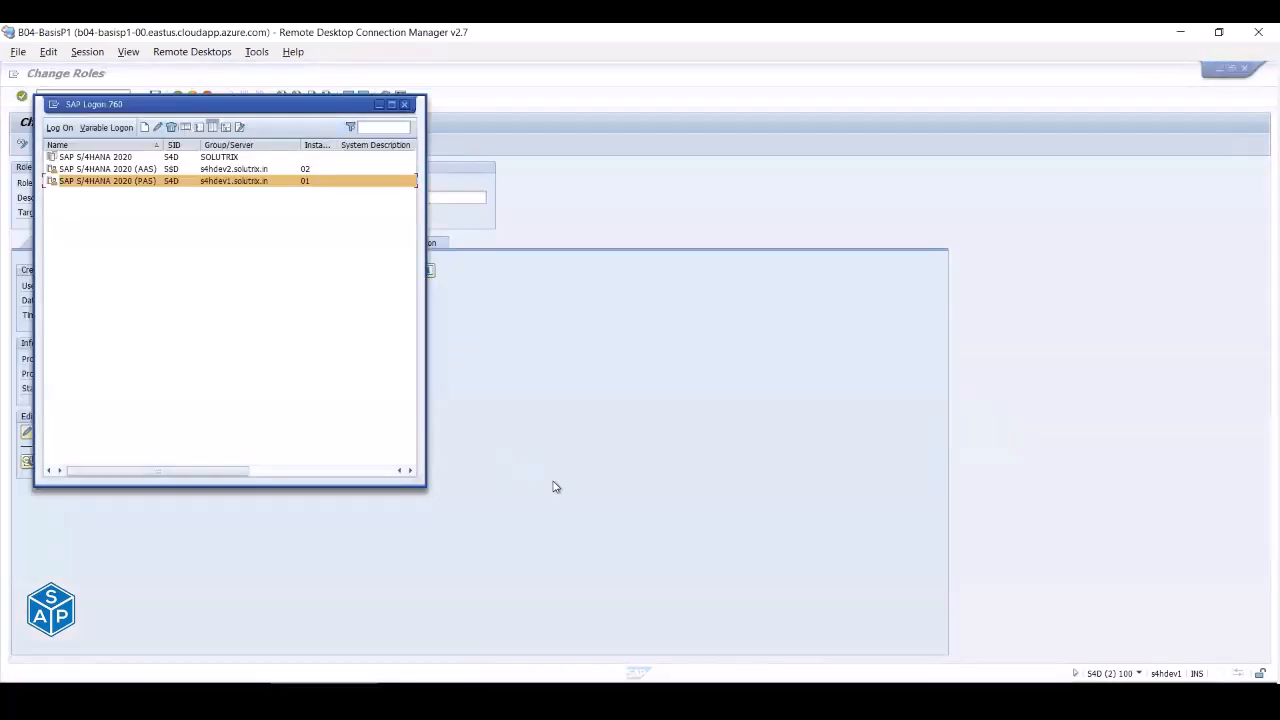
# - Review the role menu with SP02, SMX and SU53, then leave role editing
pyautogui.click(483, 406)
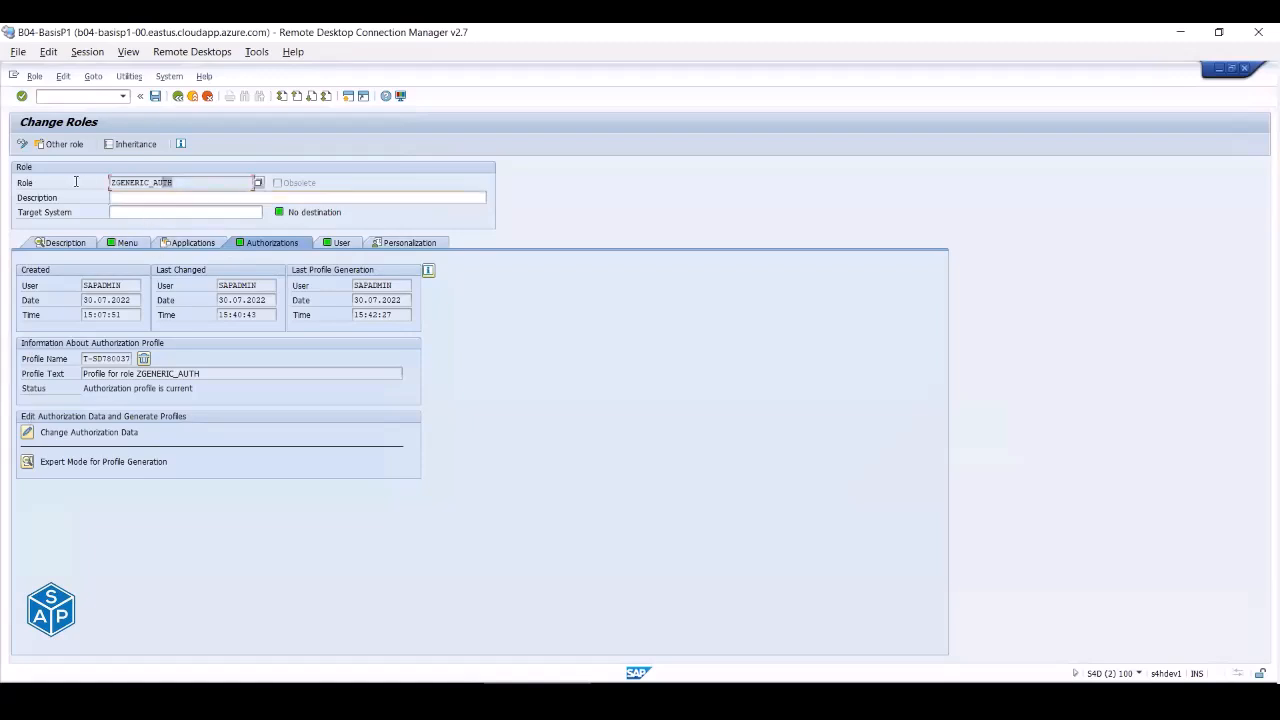
pyautogui.click(125, 242)
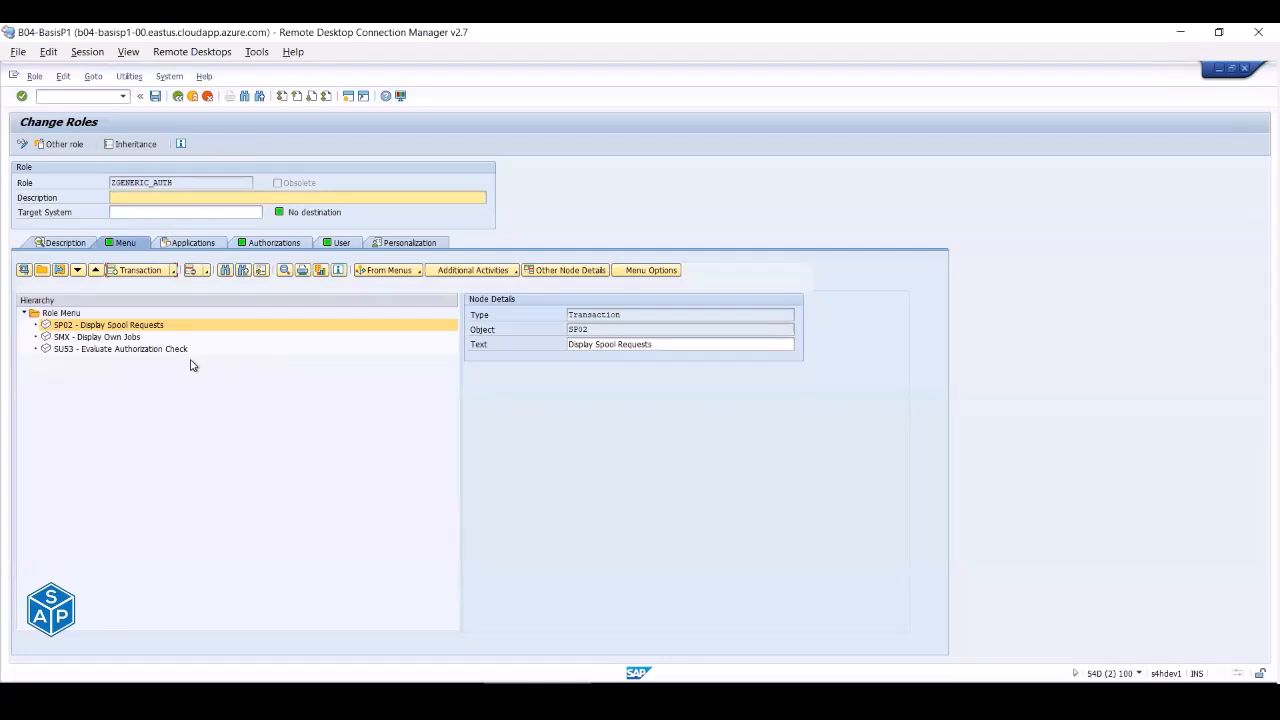
pyautogui.click(194, 97)
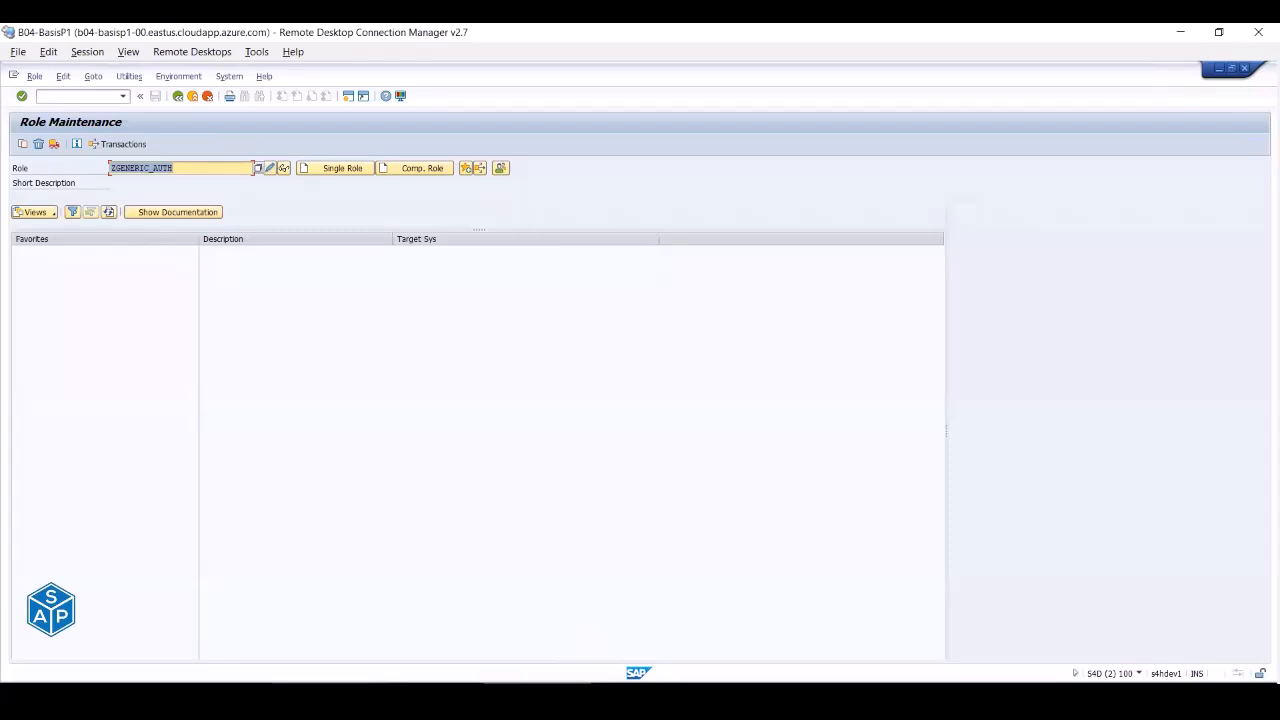
# - Log on again to the S/4HANA 2020 (PAS) system and try SU01, which is refused
pyautogui.click(323, 692)
pyautogui.doubleClick(153, 181)
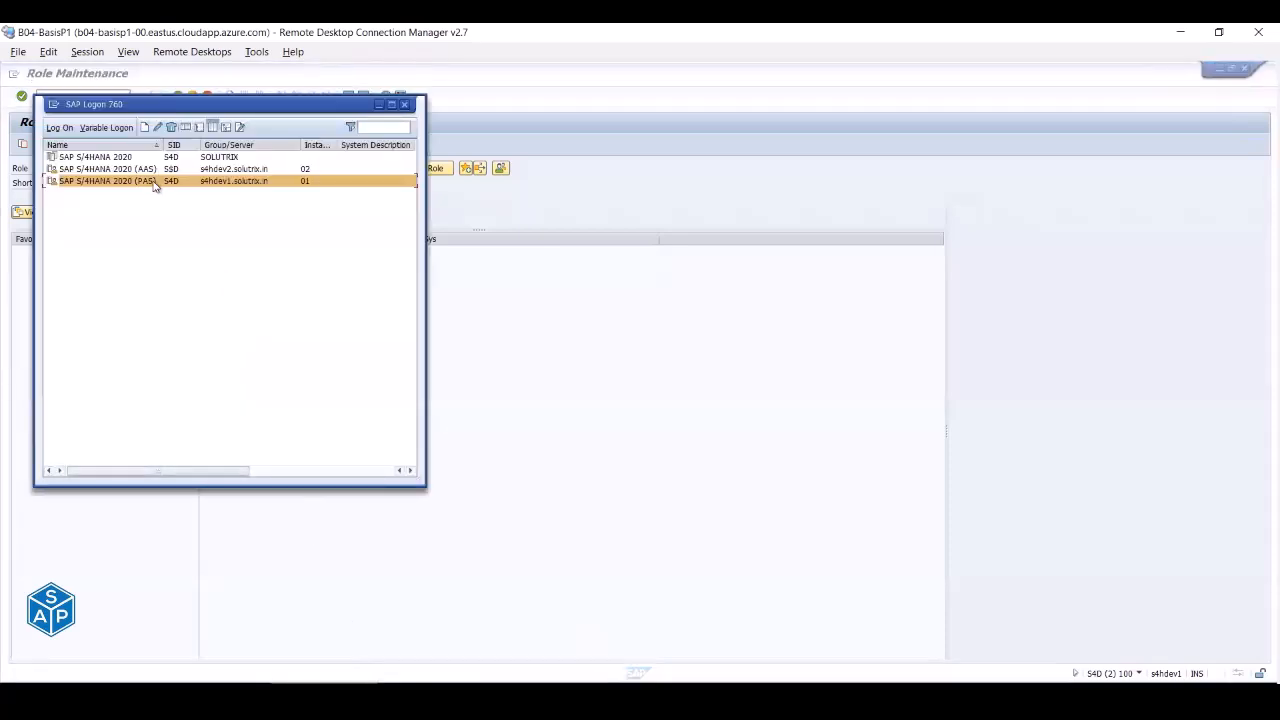
pyautogui.press('Tab')
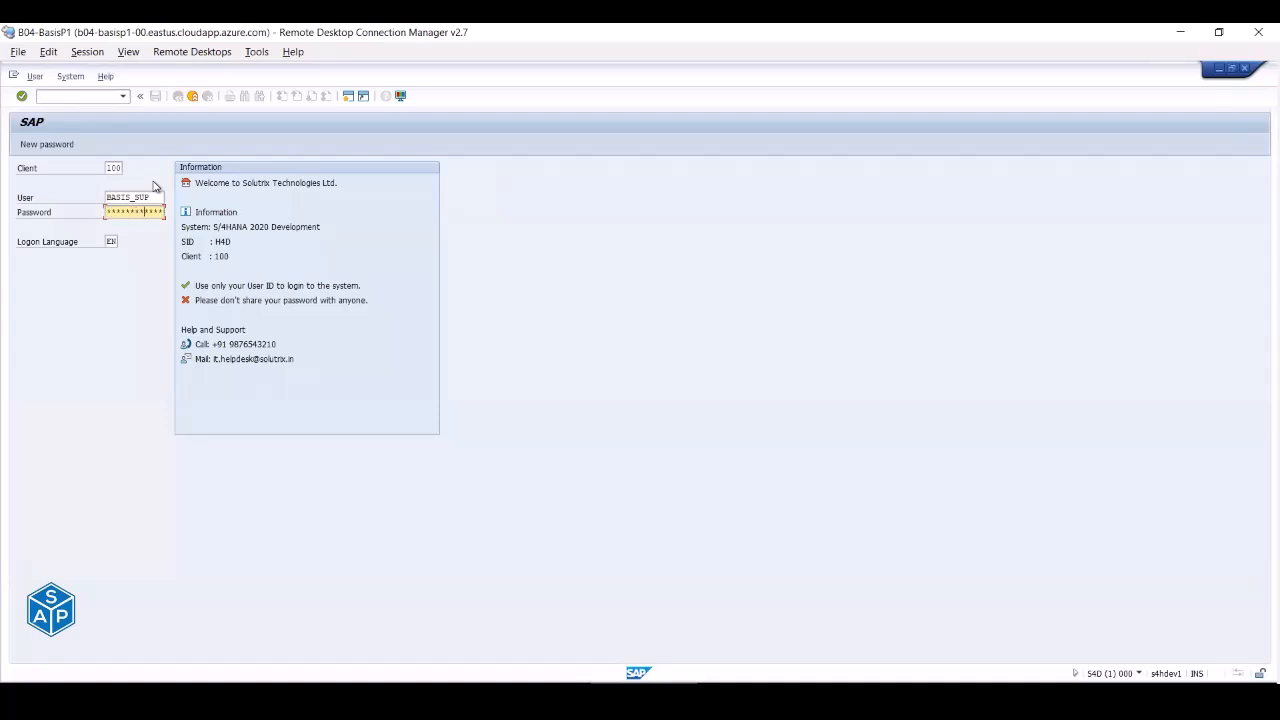
pyautogui.press('Return')
pyautogui.write('su01')
pyautogui.press('Return')
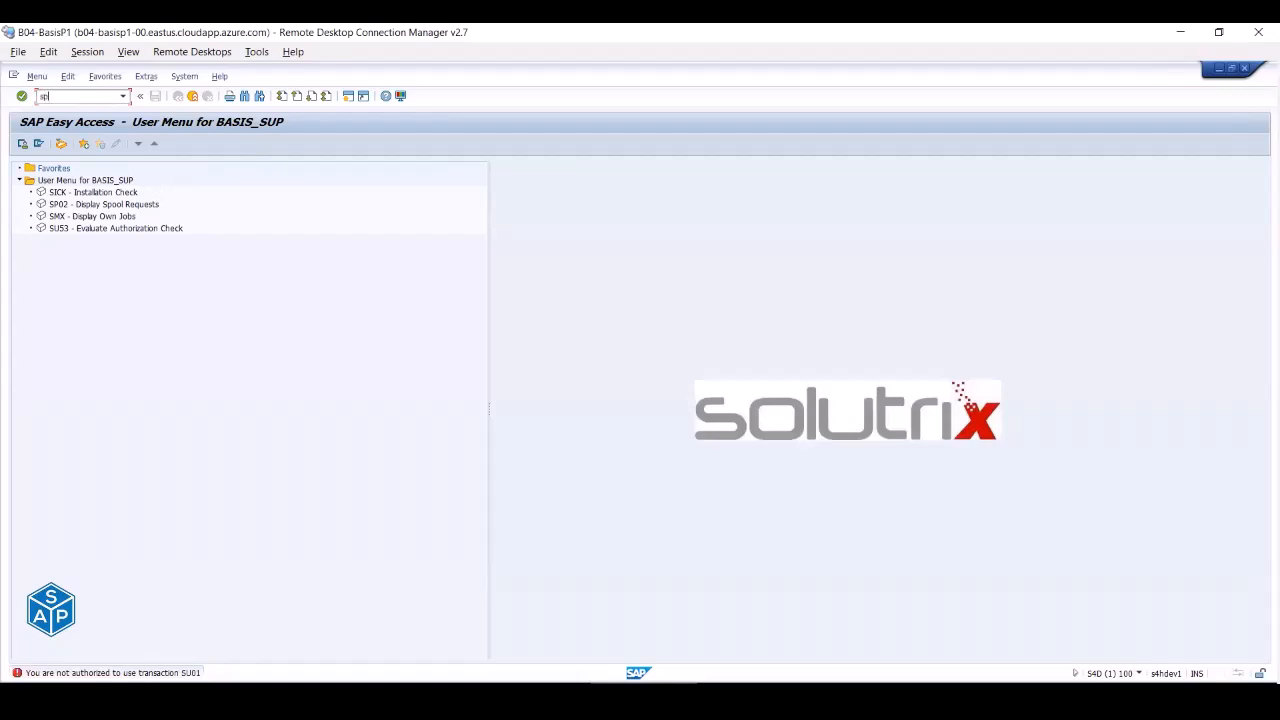
# - Run SP02 to show the empty spool request list and browse its Settings and System menus
pyautogui.press('Return')
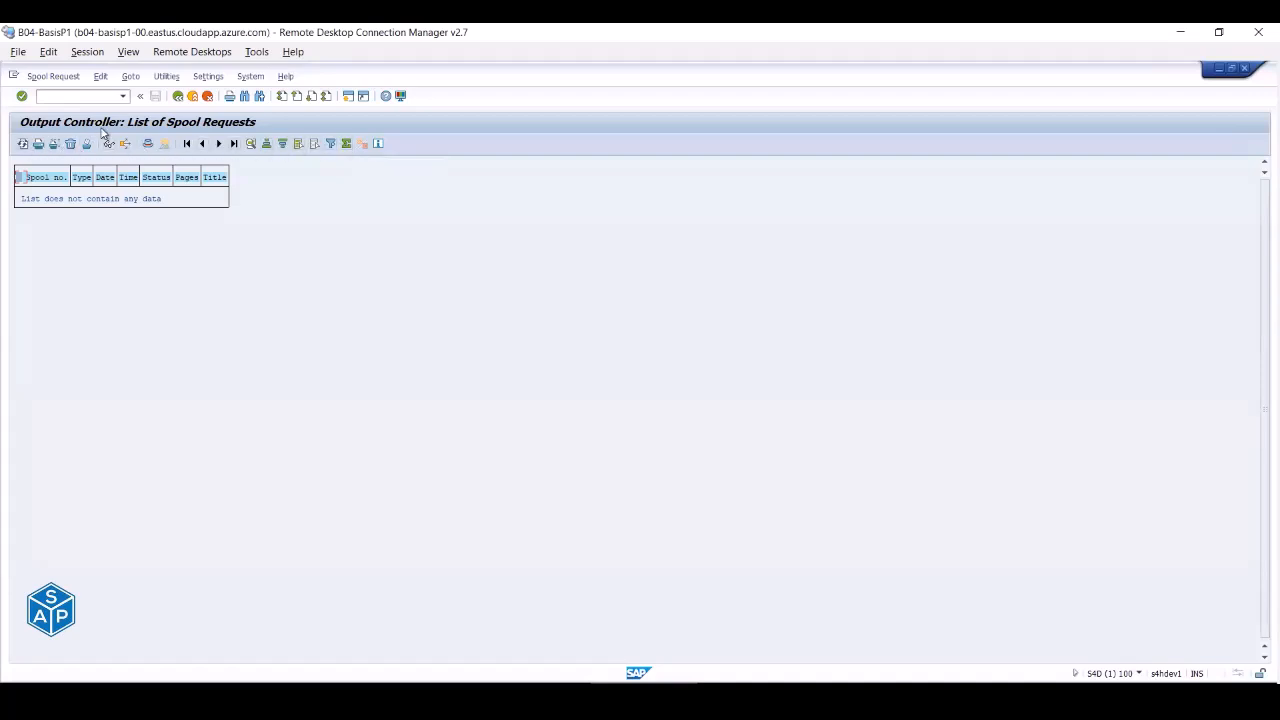
pyautogui.click(218, 80)
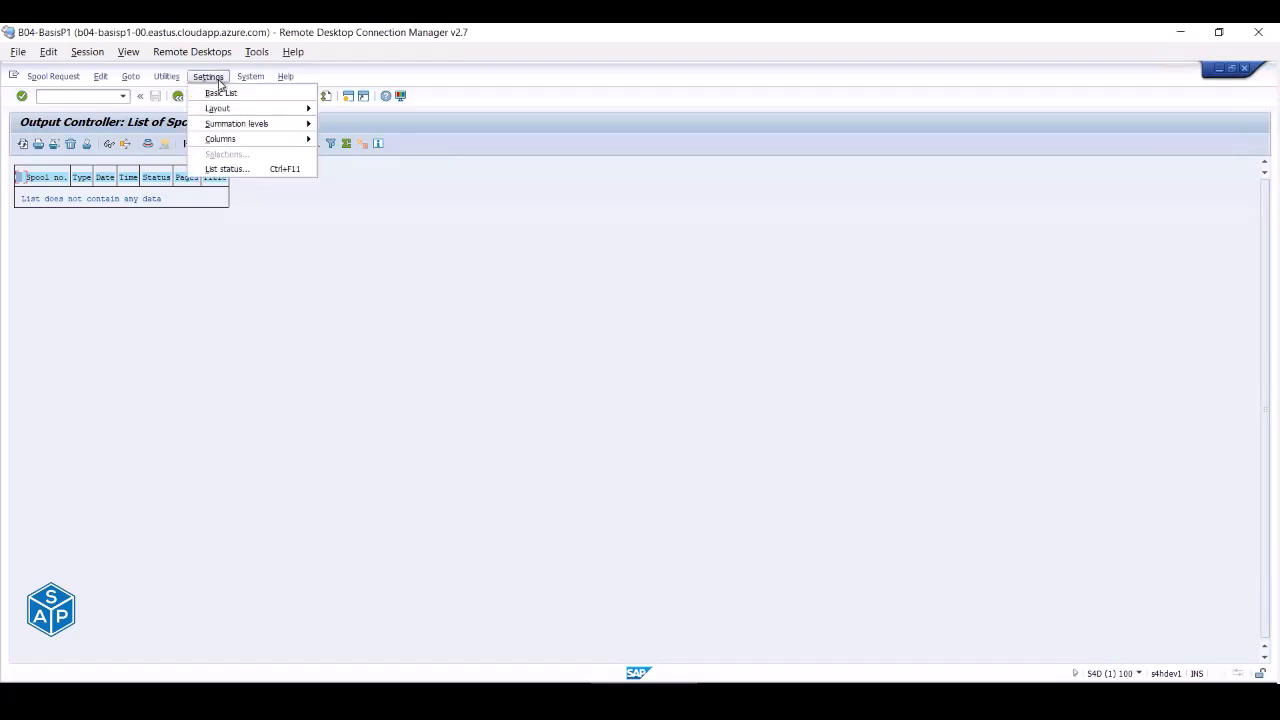
pyautogui.moveTo(220, 110)
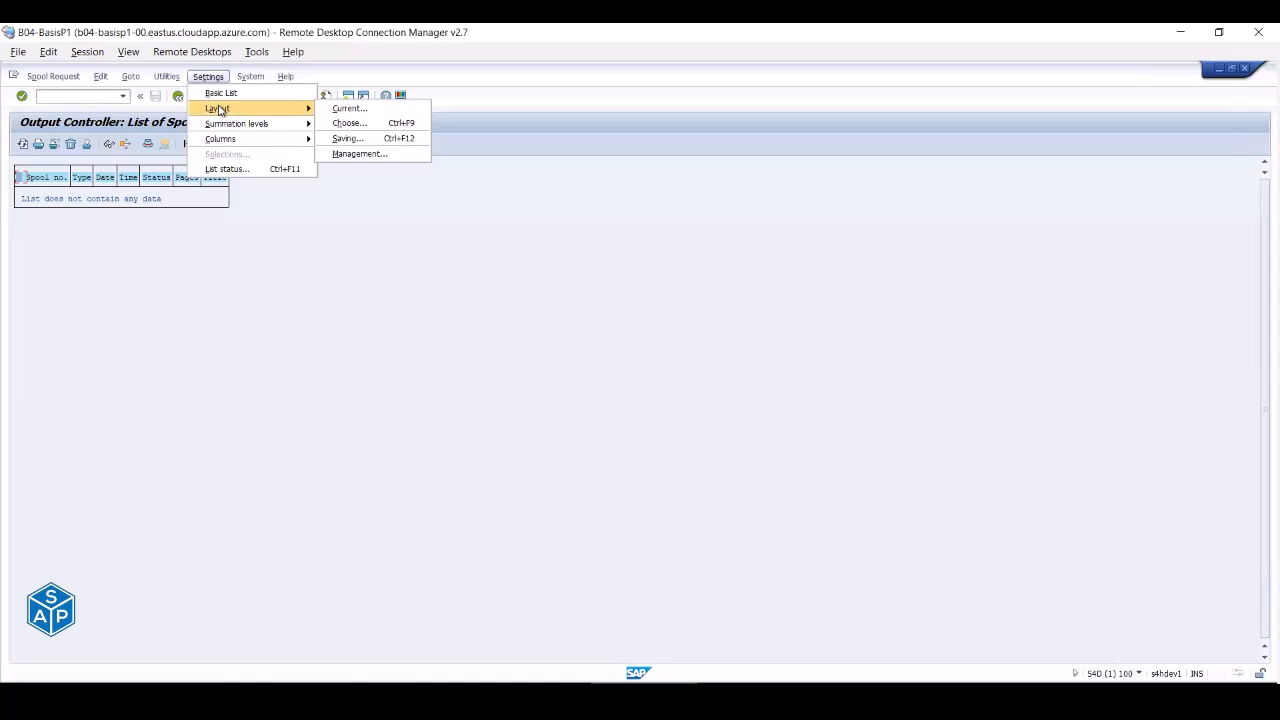
pyautogui.click(250, 77)
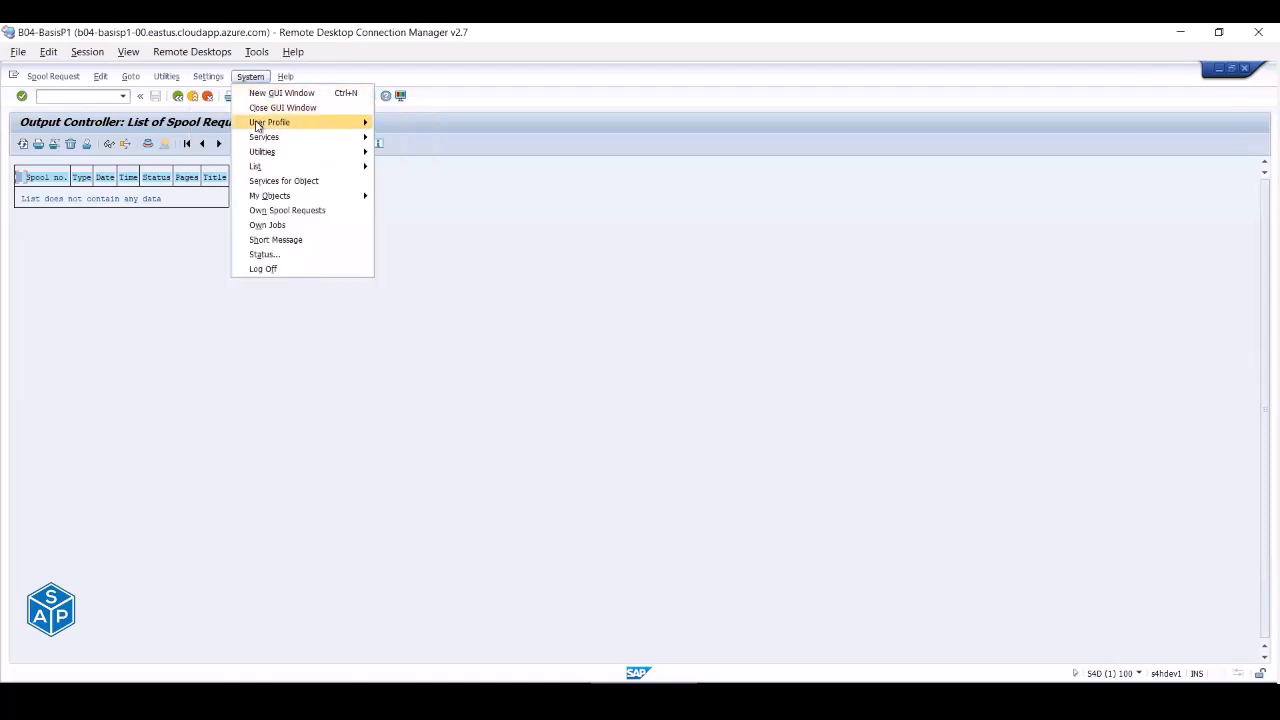
pyautogui.moveTo(257, 124)
pyautogui.moveTo(280, 142)
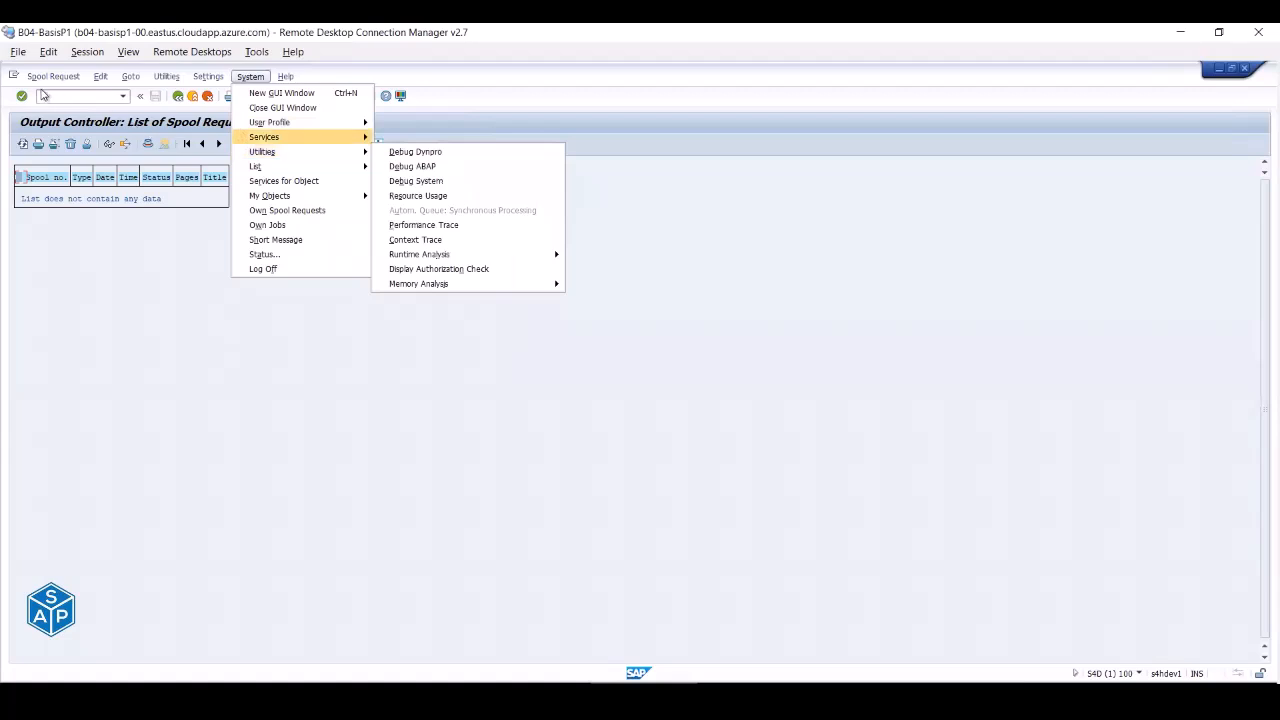
# - Browse the Spool Request and Edit menus, then open Layout > Saving… and cancel it
pyautogui.click(59, 79)
pyautogui.click(60, 80)
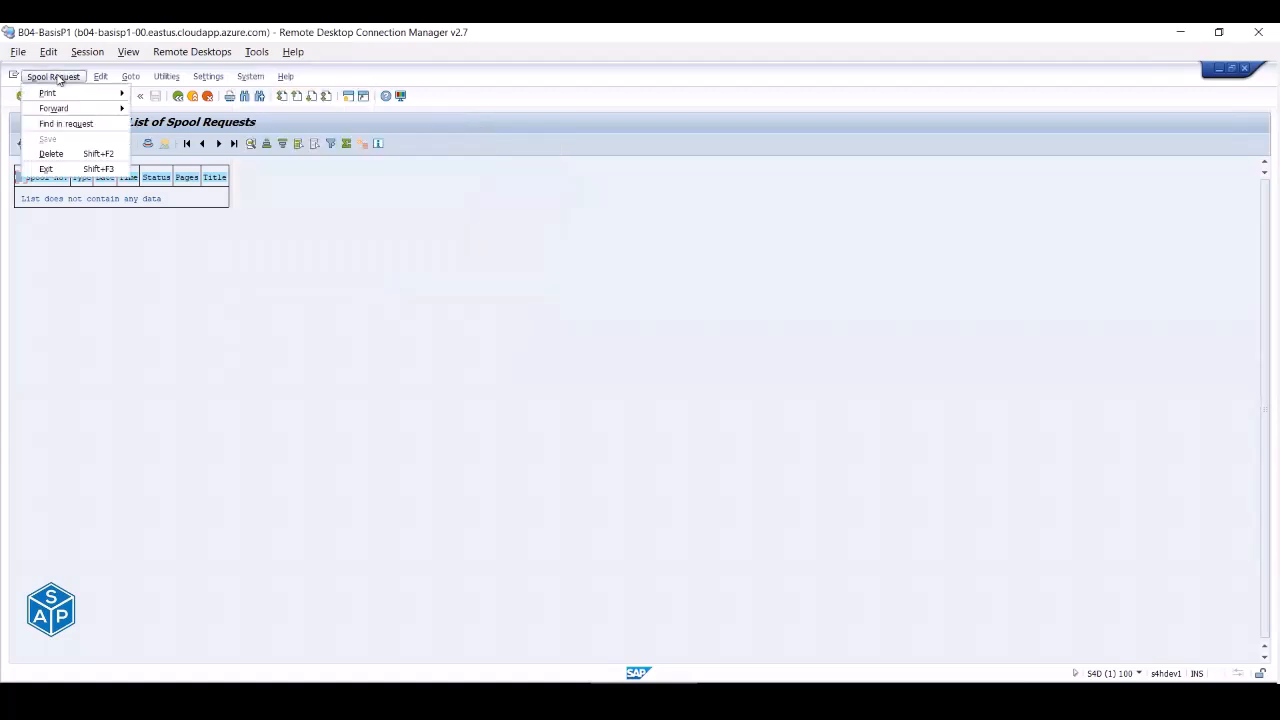
pyautogui.moveTo(111, 80)
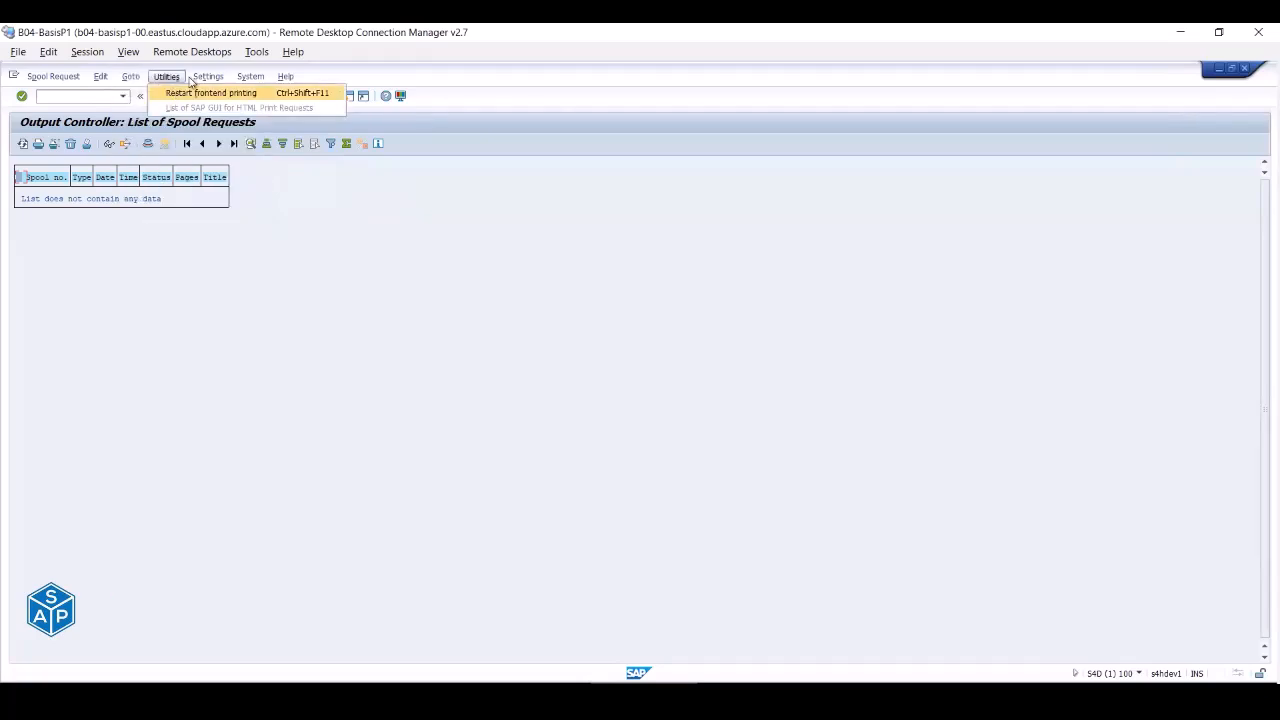
pyautogui.moveTo(205, 80)
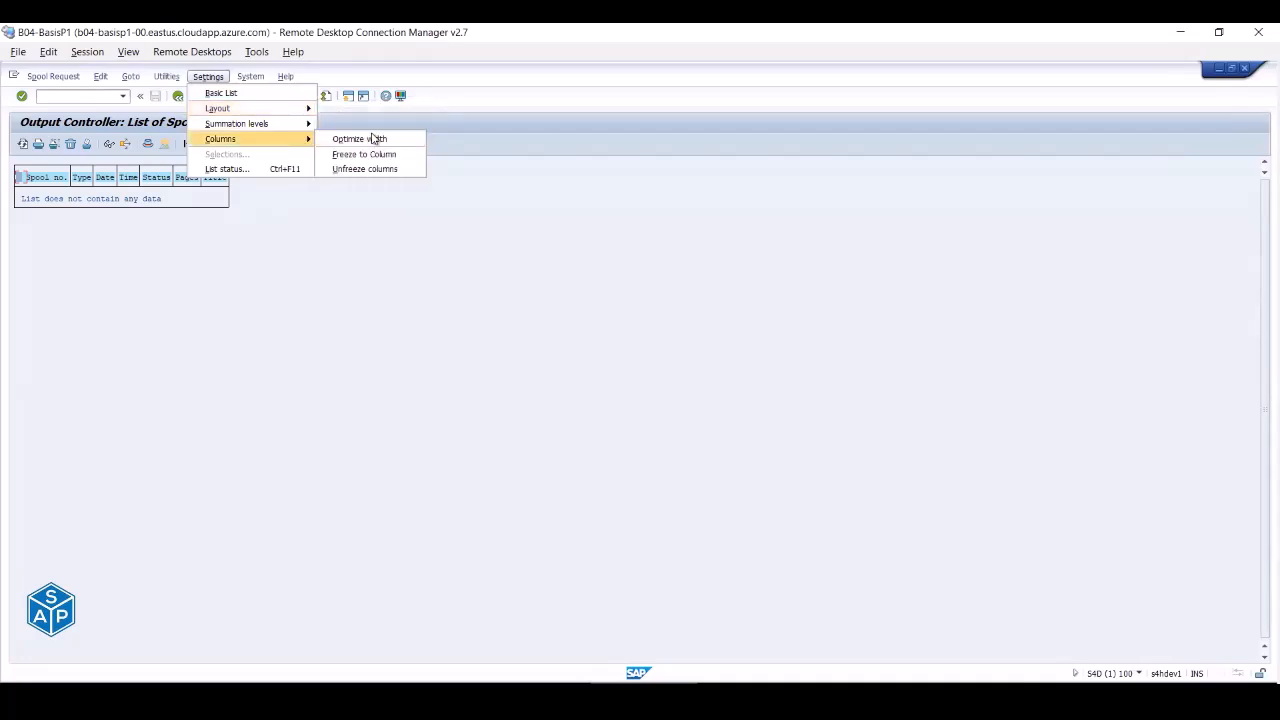
pyautogui.moveTo(295, 108)
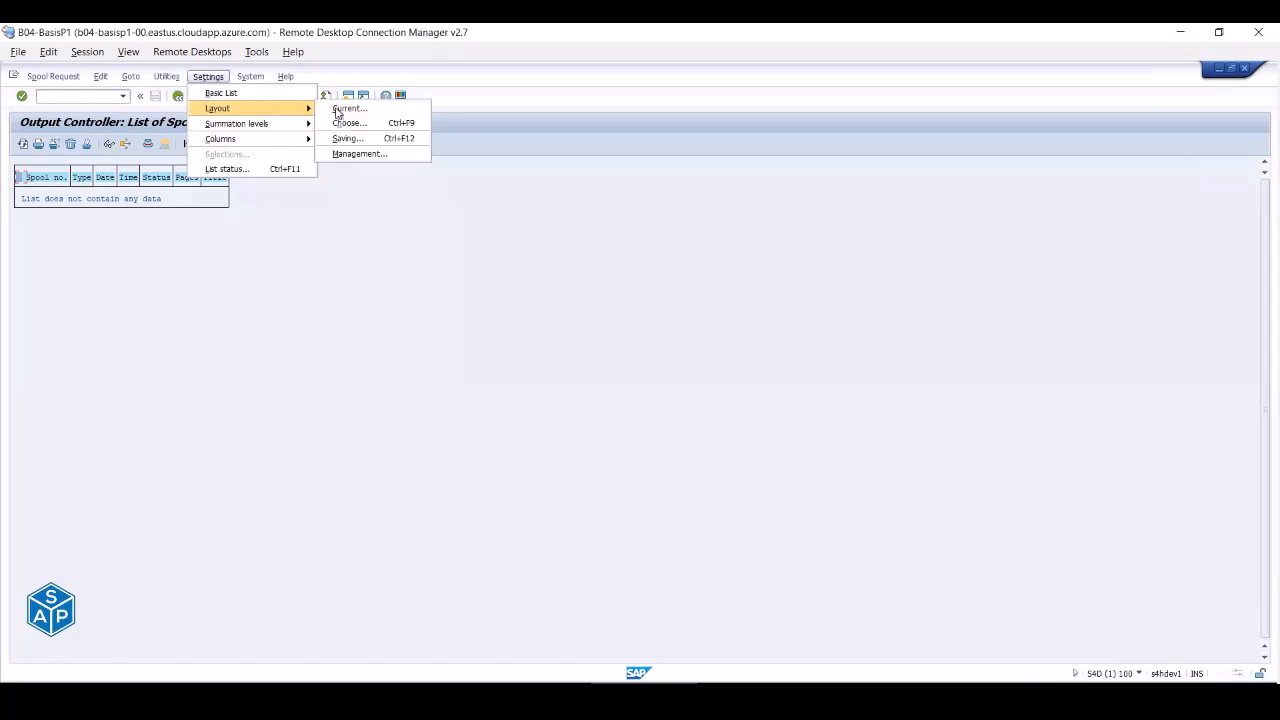
pyautogui.click(350, 138)
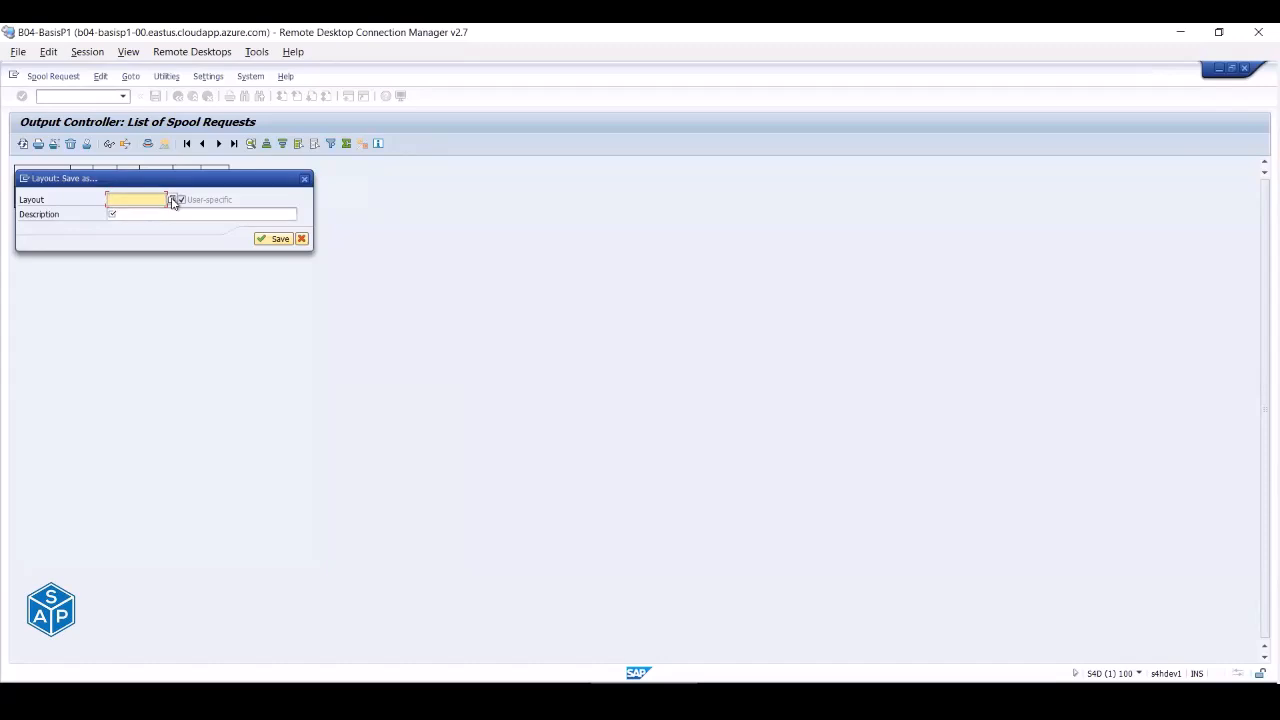
pyautogui.press('Escape')
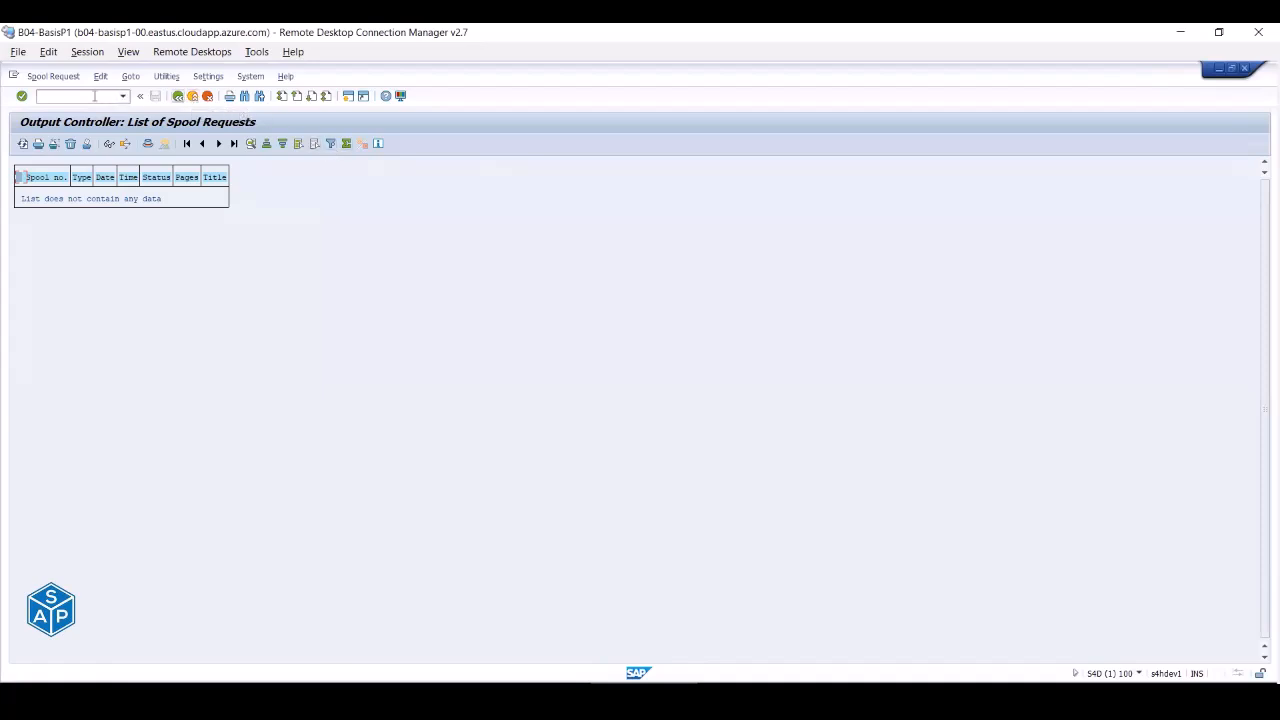
# - Leave the spool list, confirm Own Jobs shows no background jobs, and return to the user menu
pyautogui.click(209, 97)
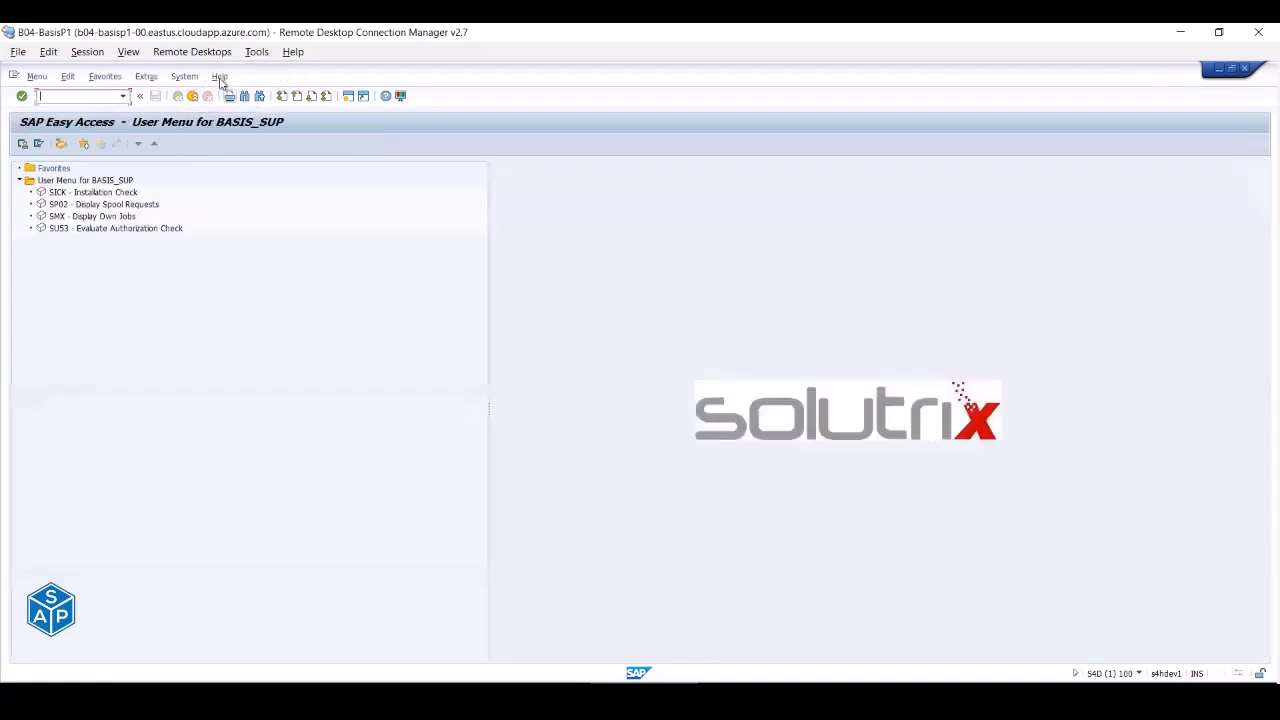
pyautogui.click(187, 77)
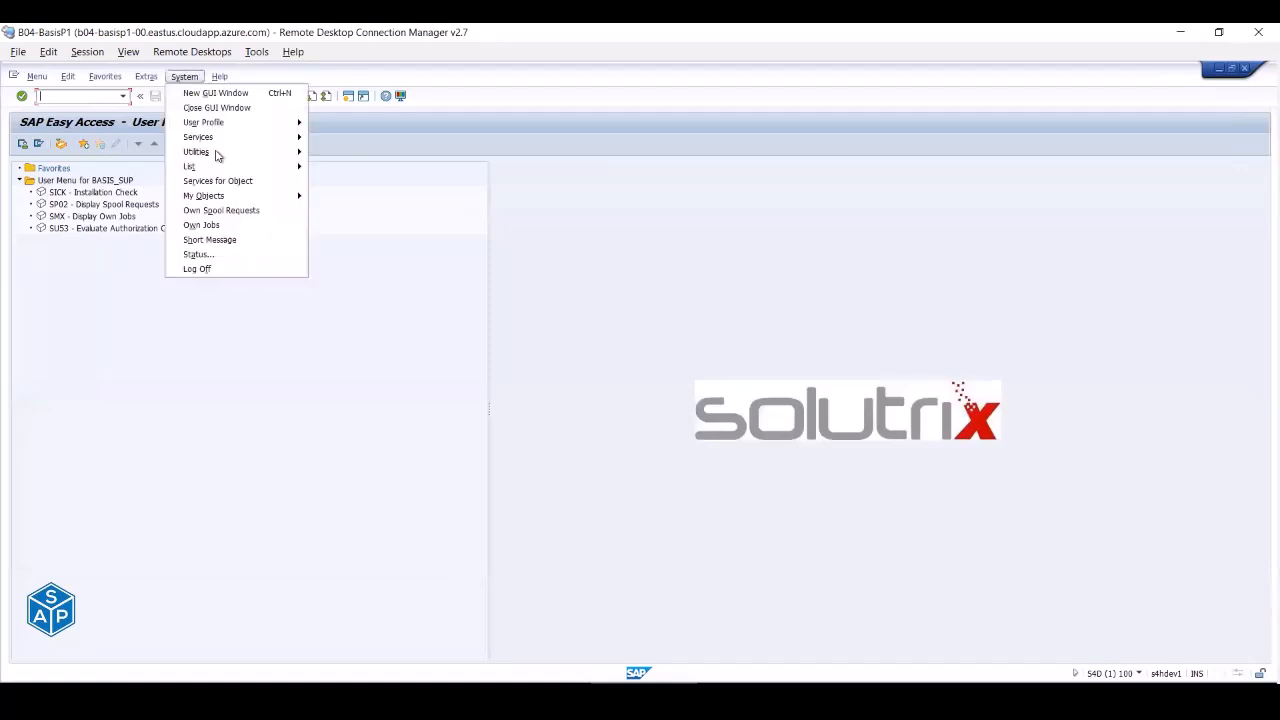
pyautogui.click(237, 229)
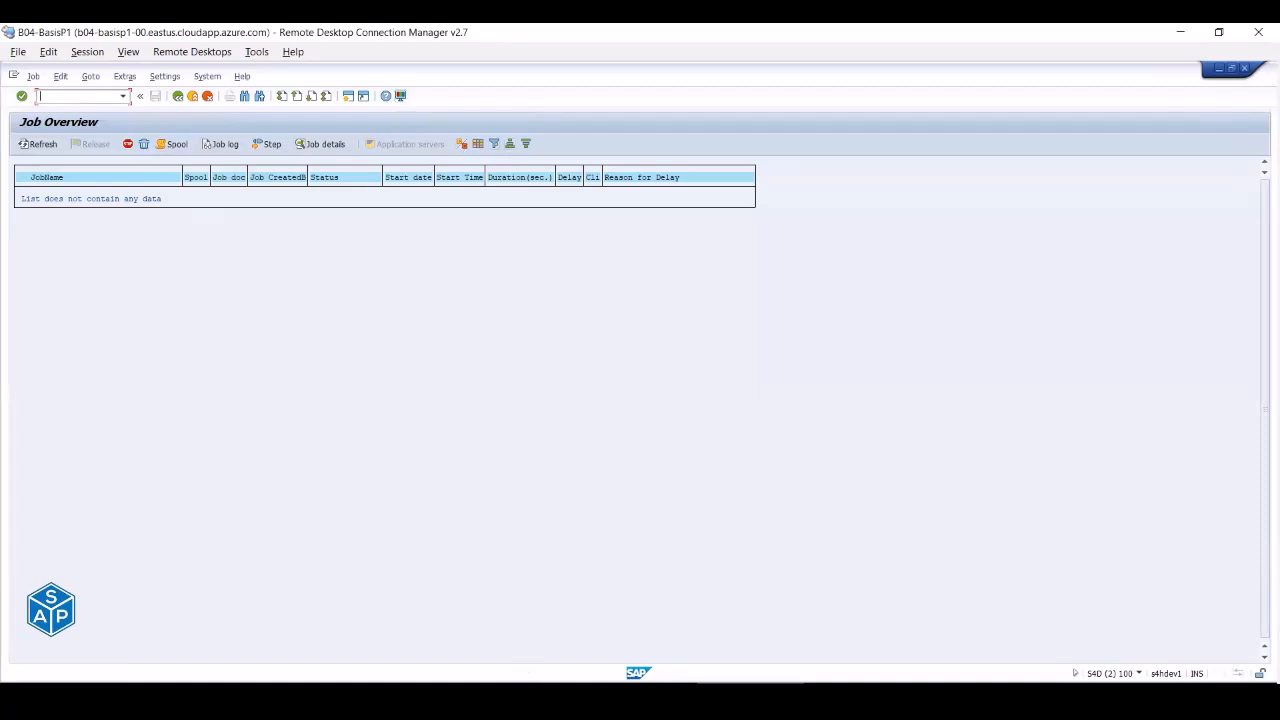
pyautogui.hotkey('alt', 'Tab')
pyautogui.click(192, 97)
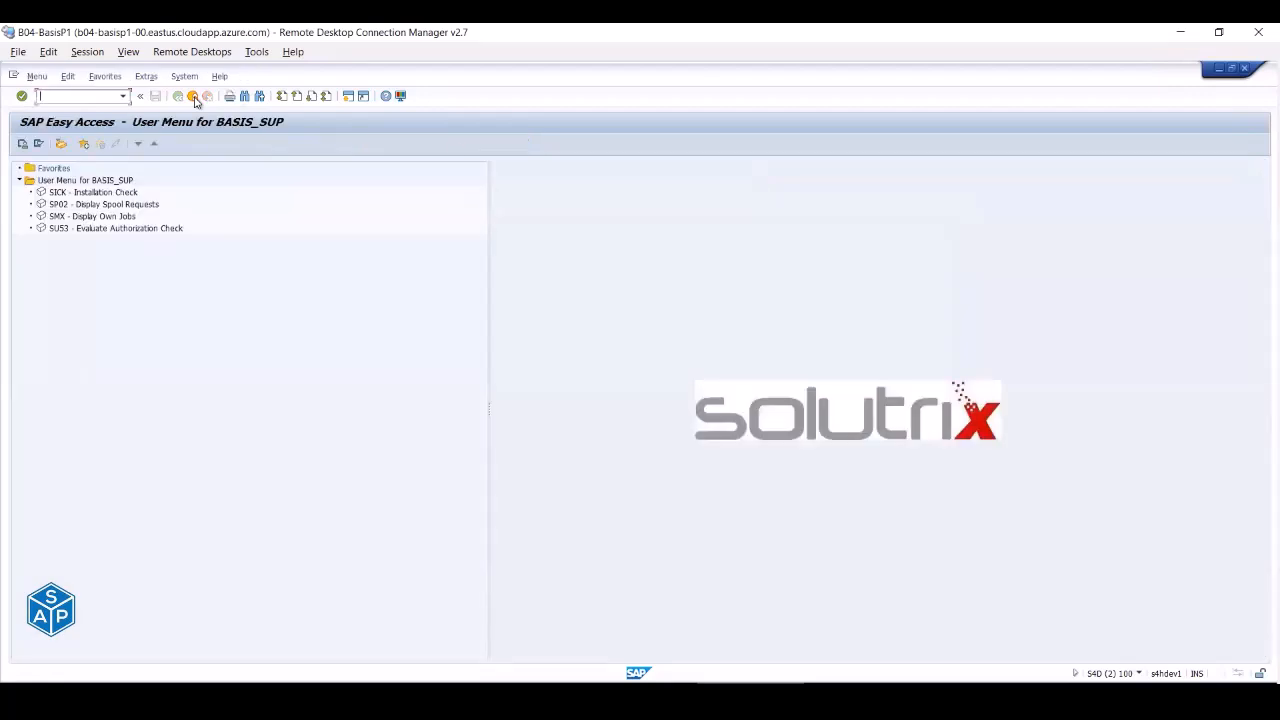
# - Log the test user off by closing the session and confirming Log Off
pyautogui.click(194, 98)
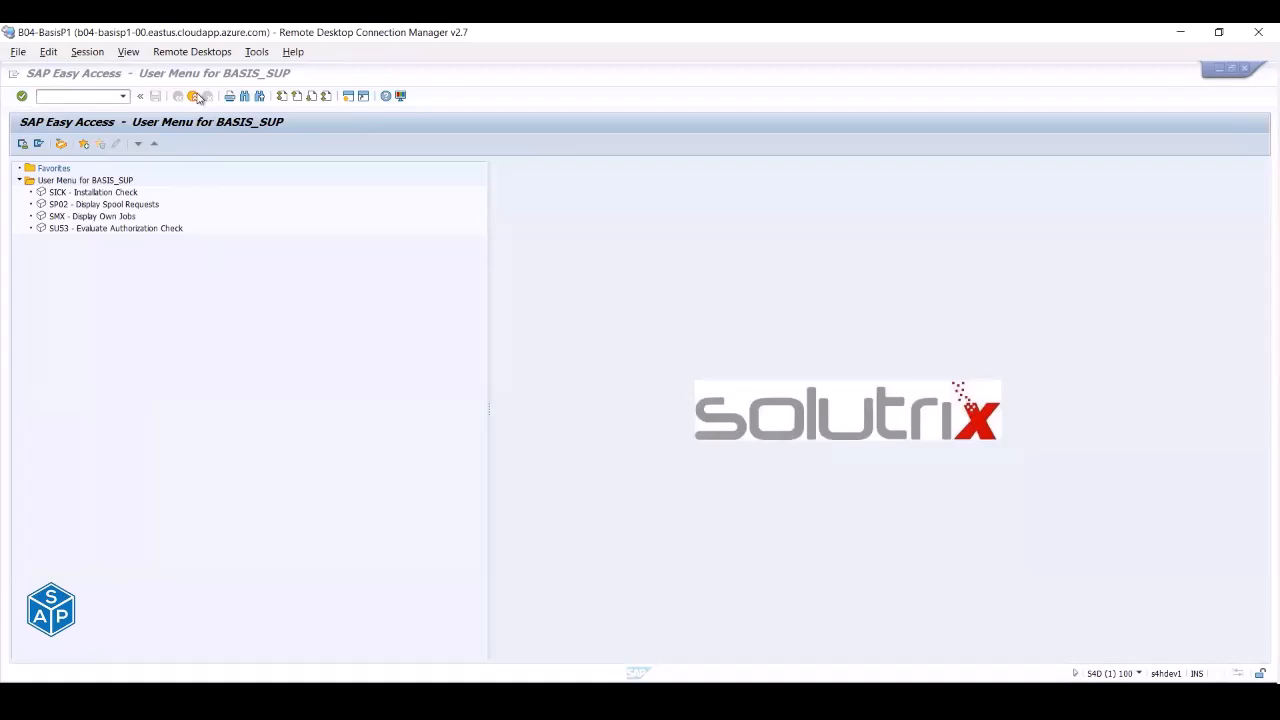
pyautogui.click(195, 98)
pyautogui.click(137, 310)
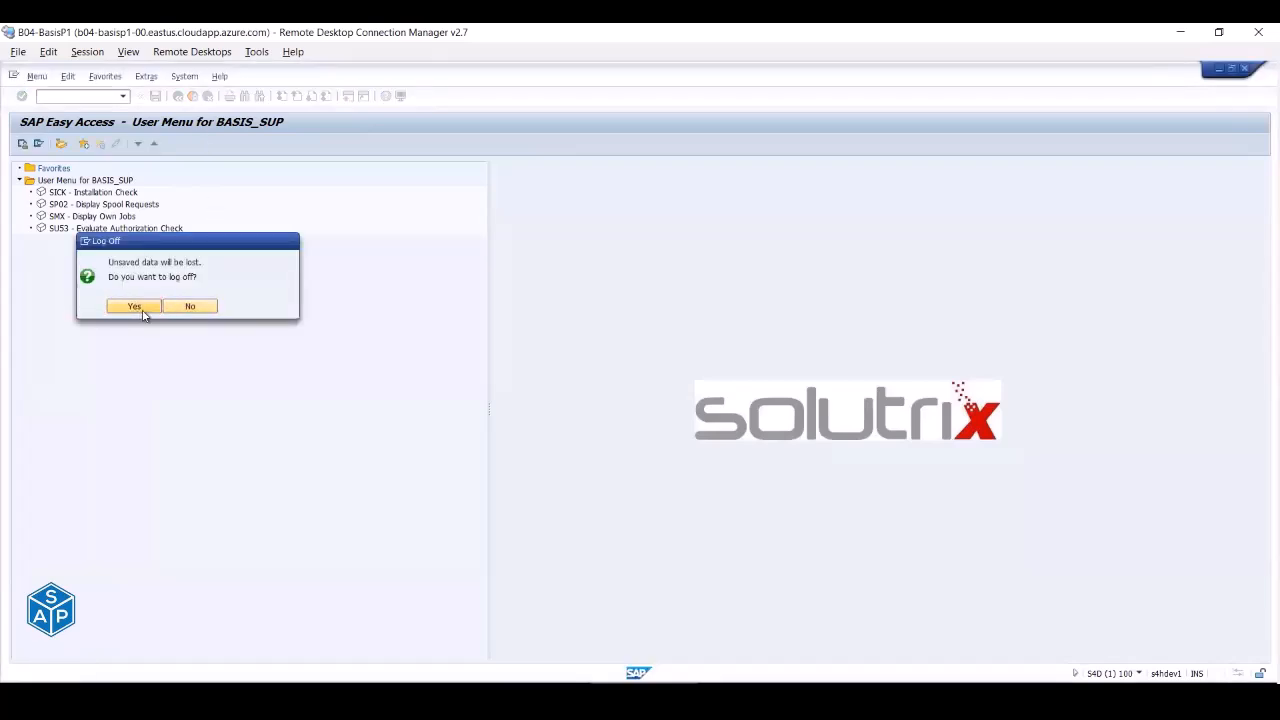
# - In role maintenance, pick ZBASIS_MONITORING from the role history and open it for changing
pyautogui.click(538, 698)
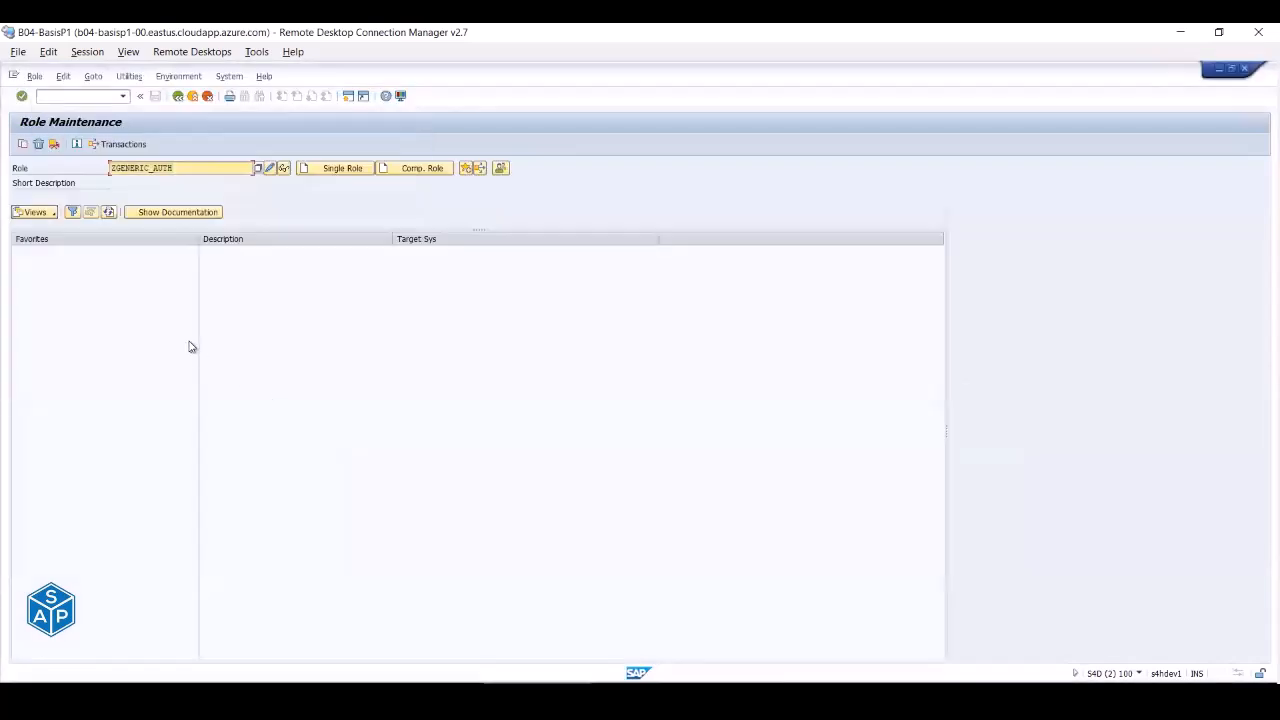
pyautogui.moveTo(175, 168); pyautogui.dragTo(63, 169)
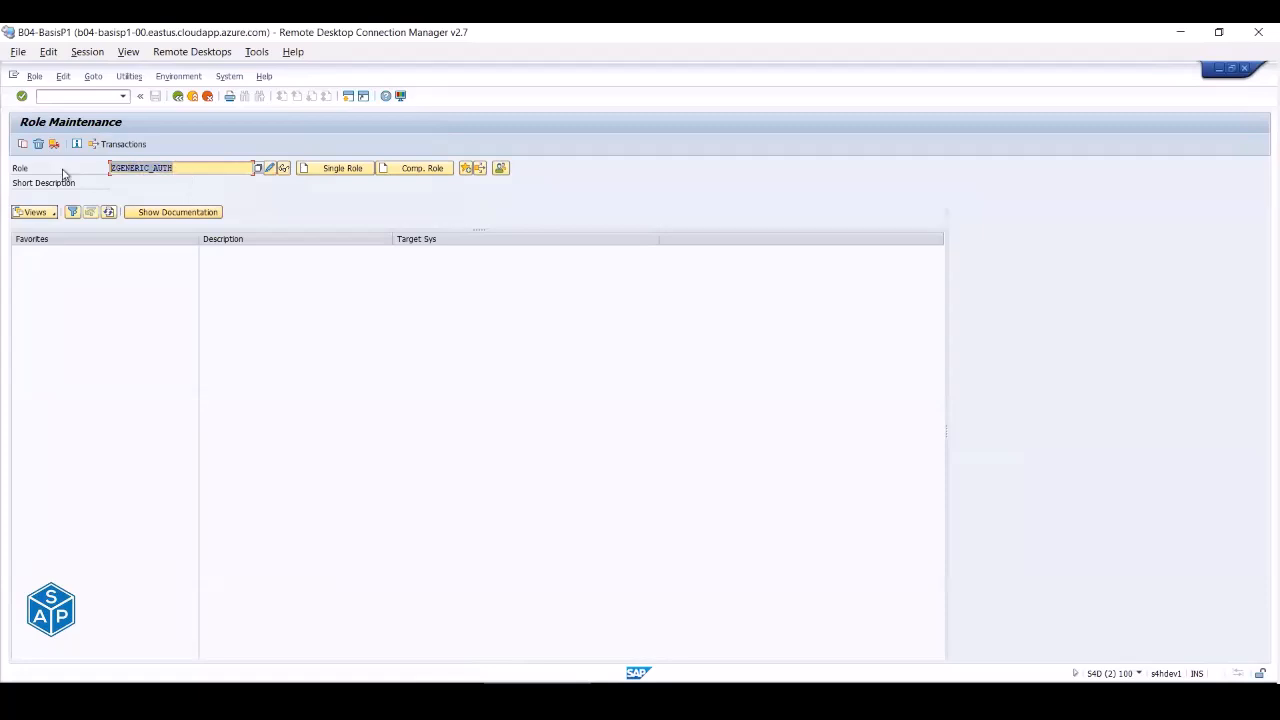
pyautogui.click(172, 191)
pyautogui.click(271, 168)
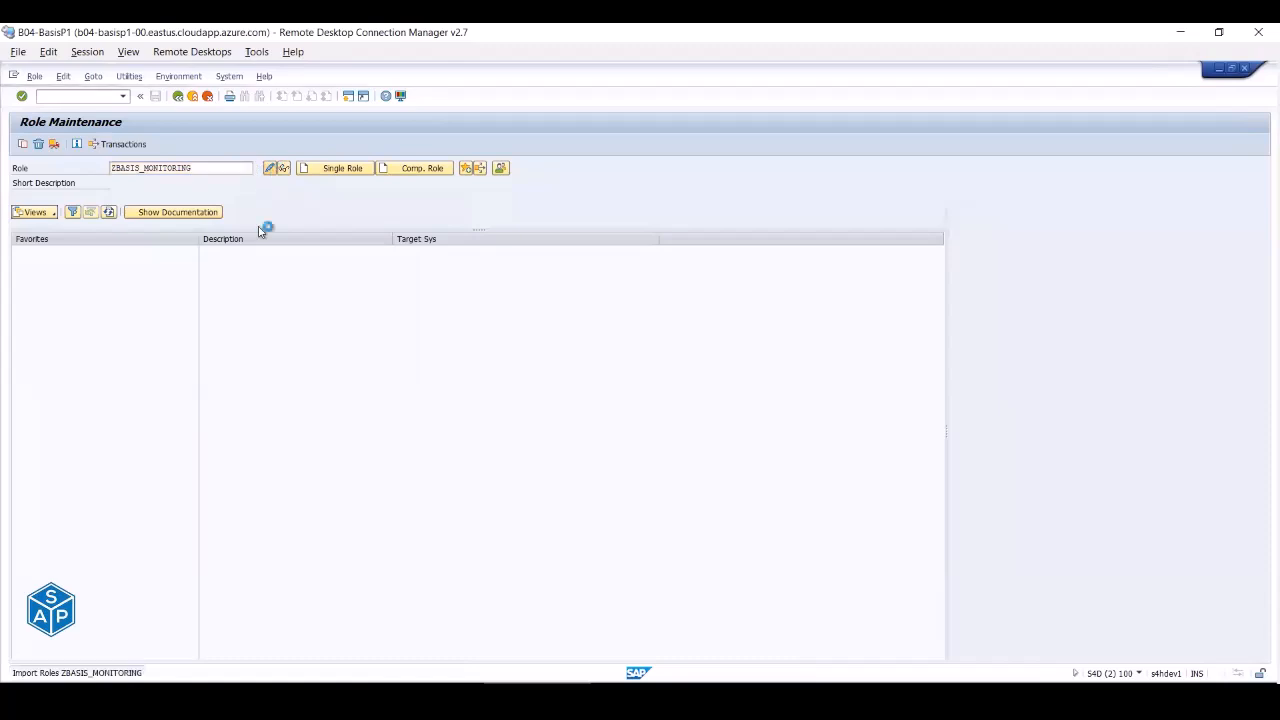
# - Drill into AAAB > S_TCODE > T-SD78004000 in the authorization data, confirming TCD is only SICK
pyautogui.click(119, 245)
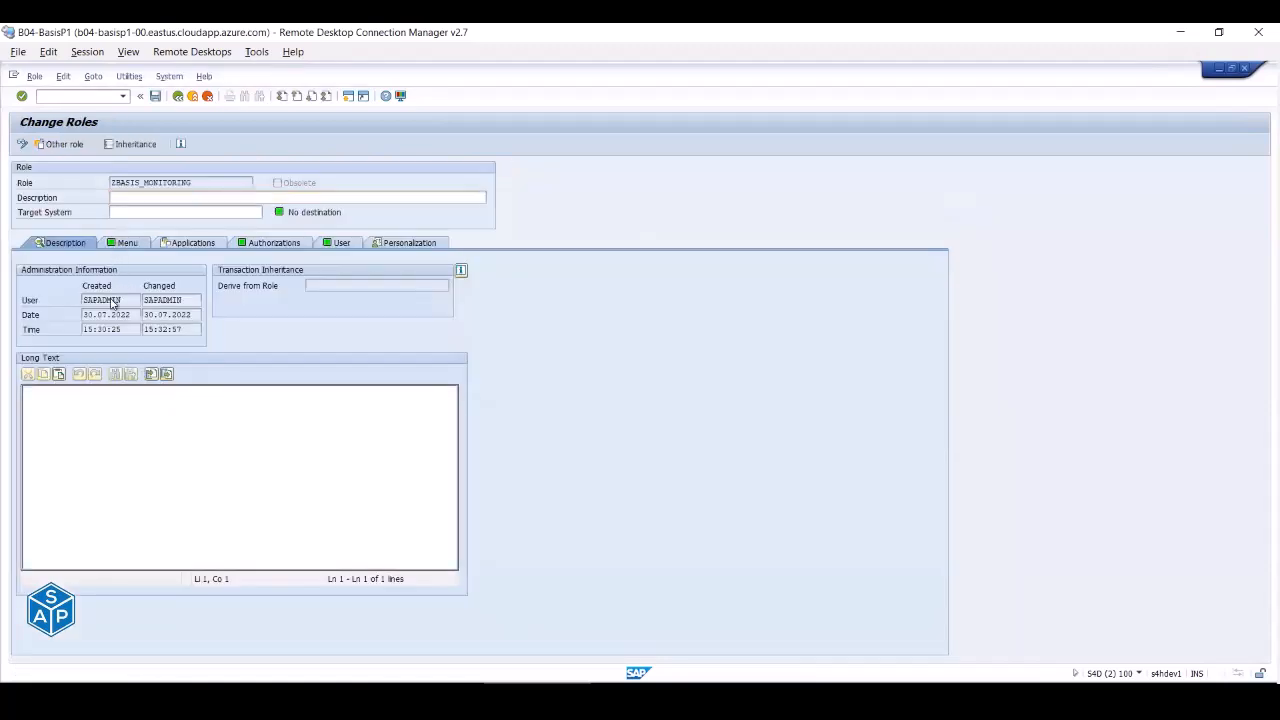
pyautogui.click(280, 246)
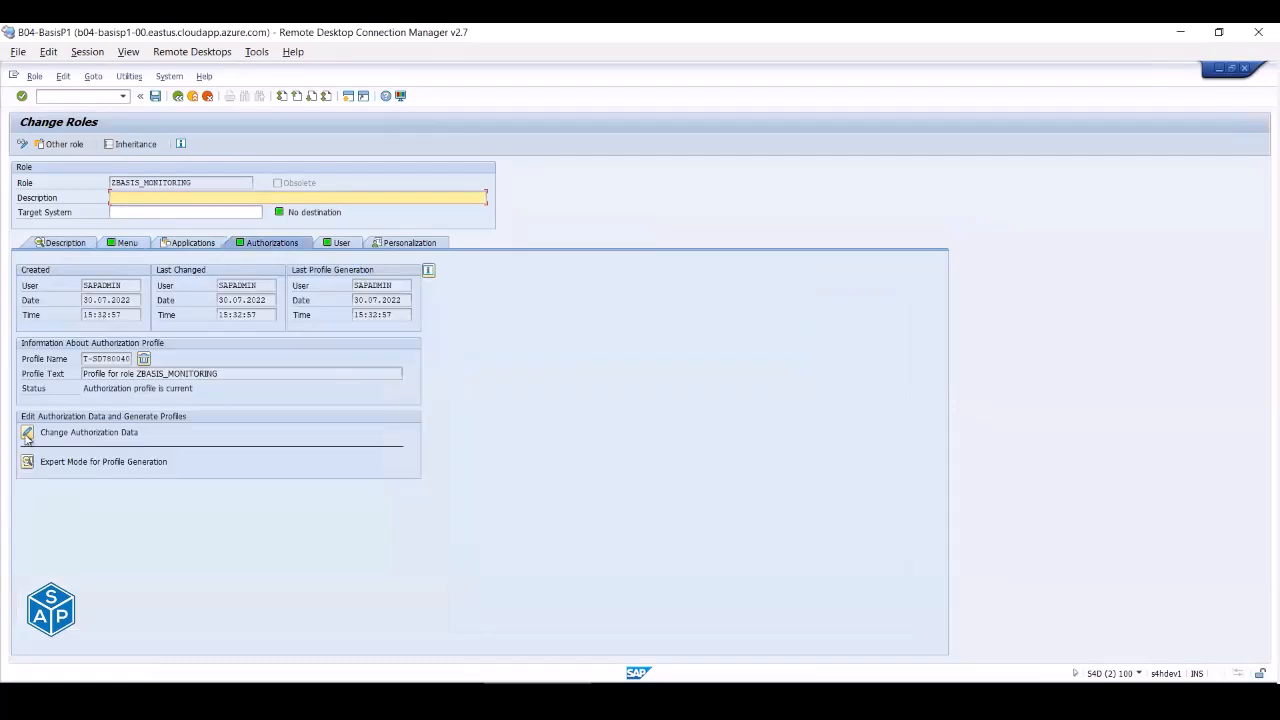
pyautogui.click(27, 434)
pyautogui.click(18, 245)
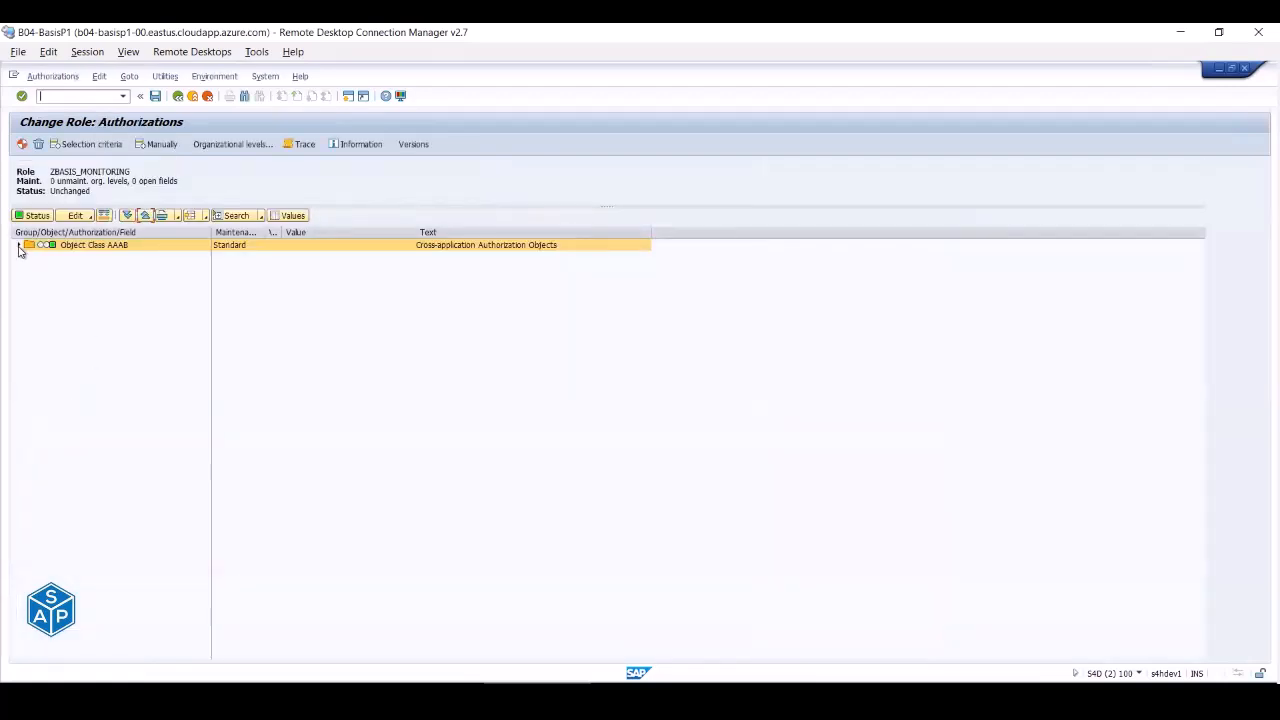
pyautogui.click(29, 257)
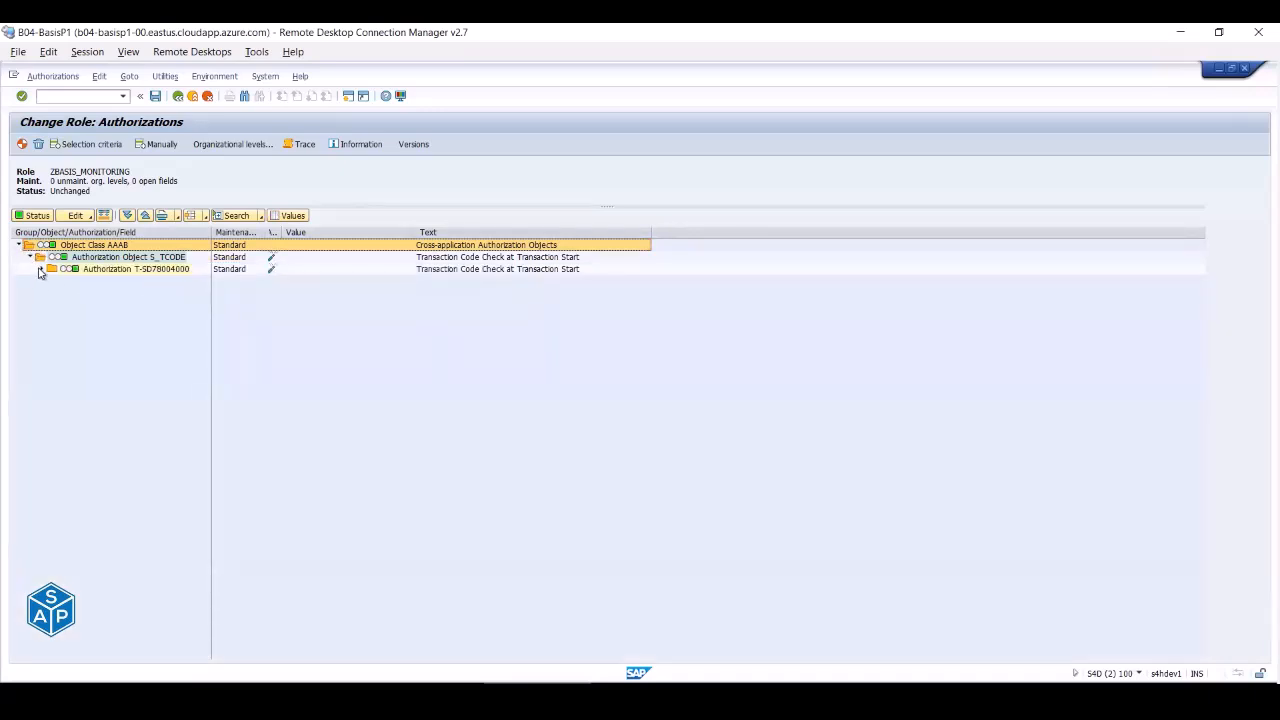
pyautogui.click(40, 270)
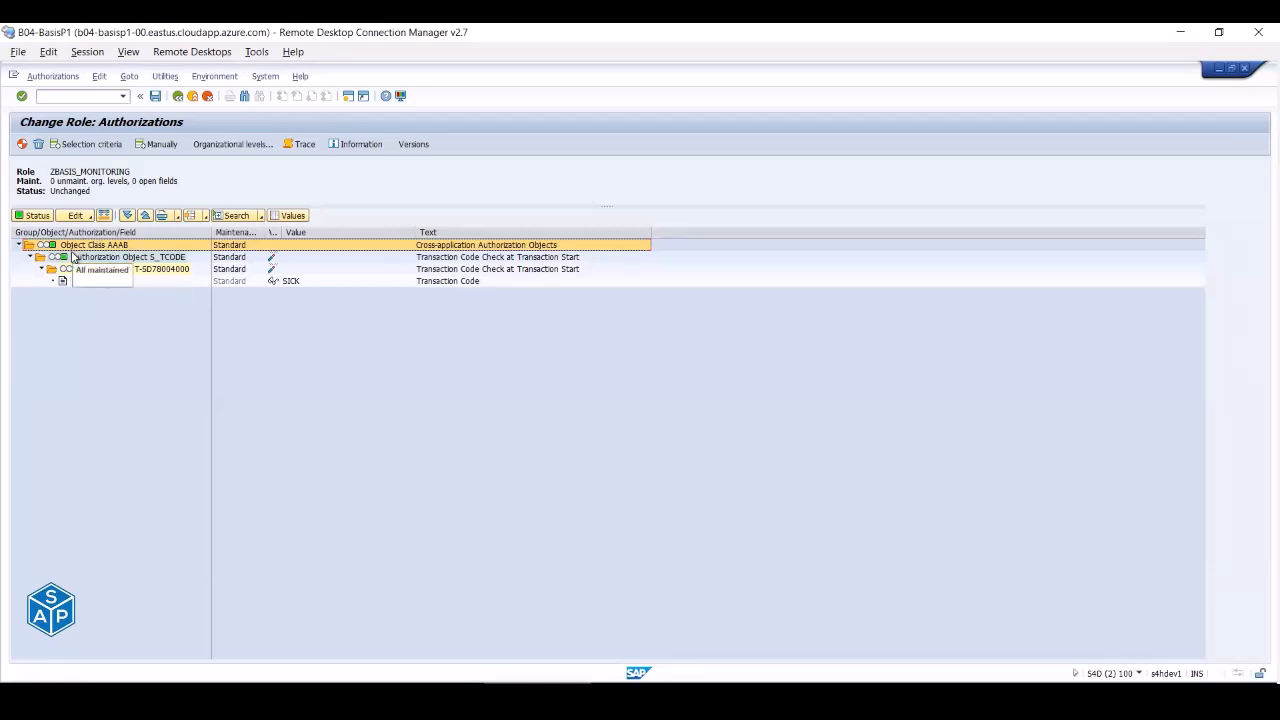
pyautogui.click(289, 282)
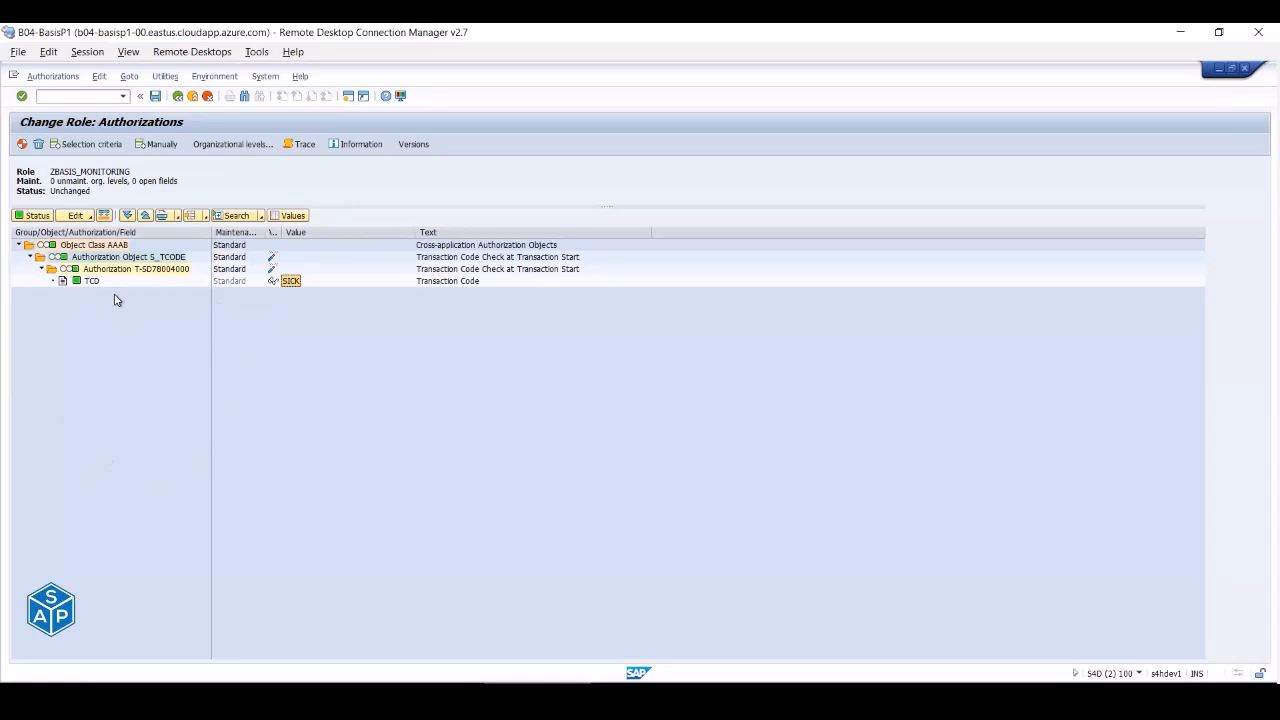
# - Add transaction SU01 – User Maintenance to the ZBASIS_MONITORING menu next to SICK
pyautogui.click(178, 96)
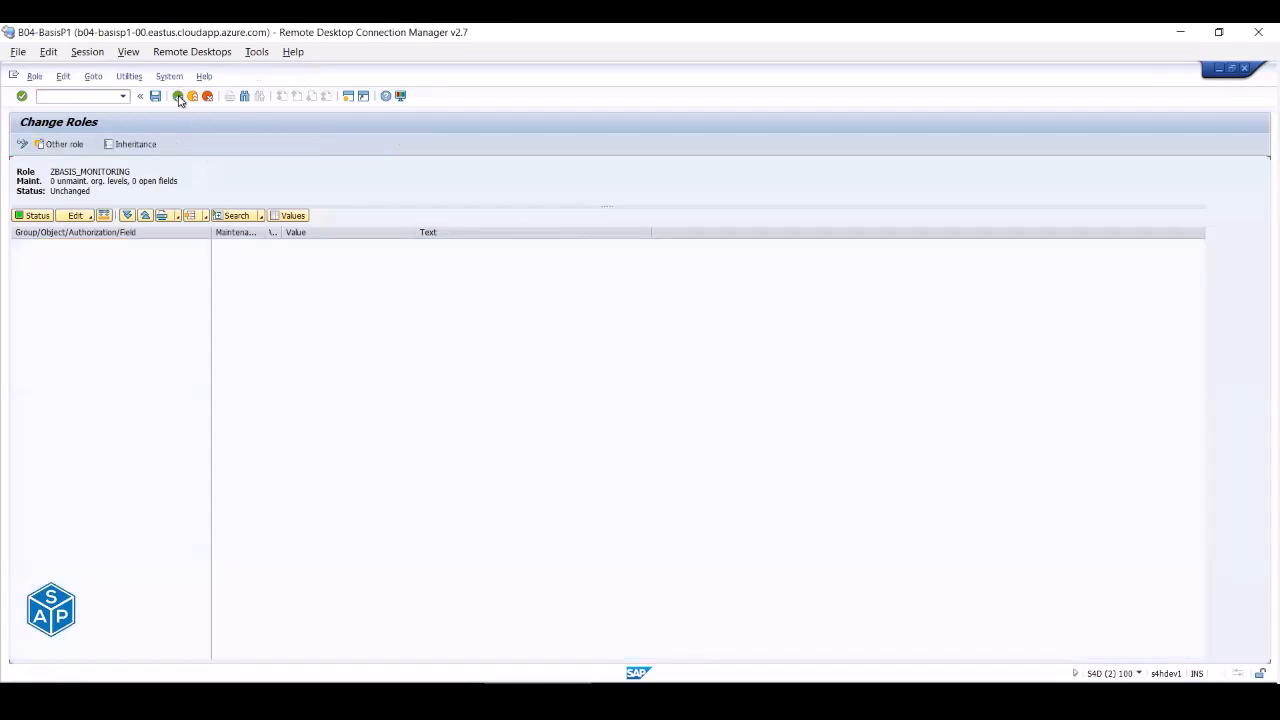
pyautogui.click(125, 245)
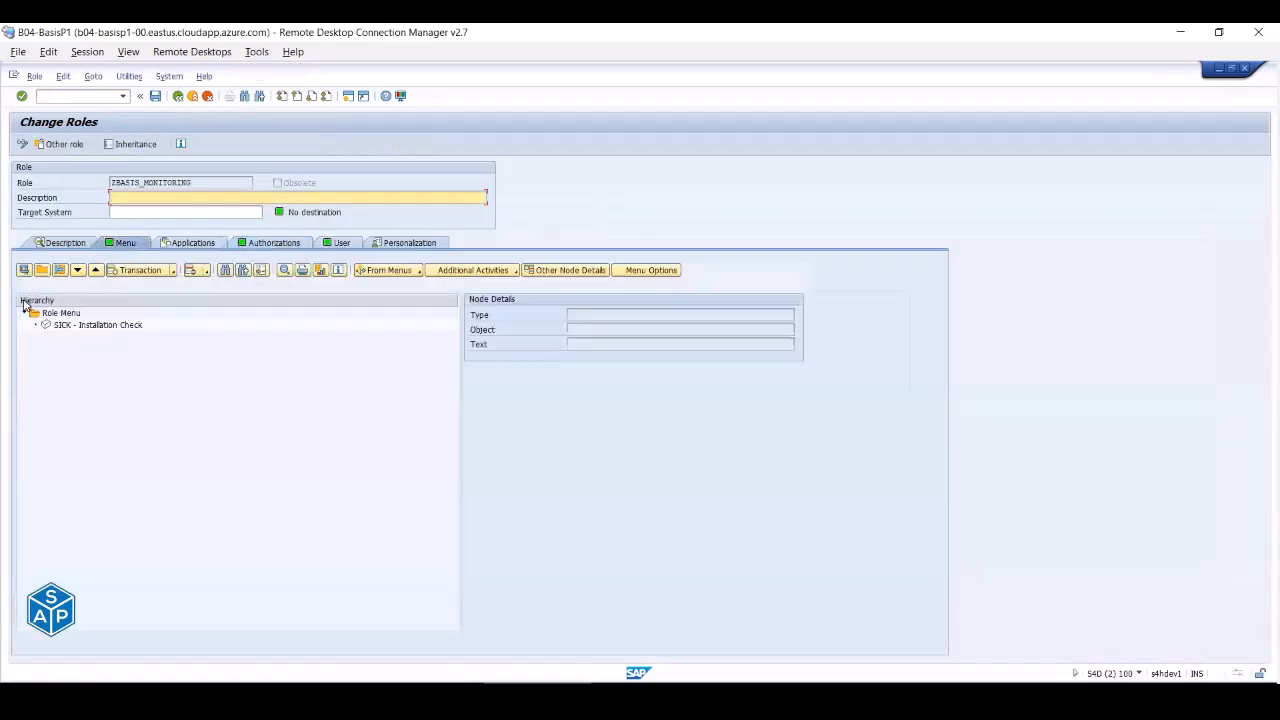
pyautogui.click(140, 270)
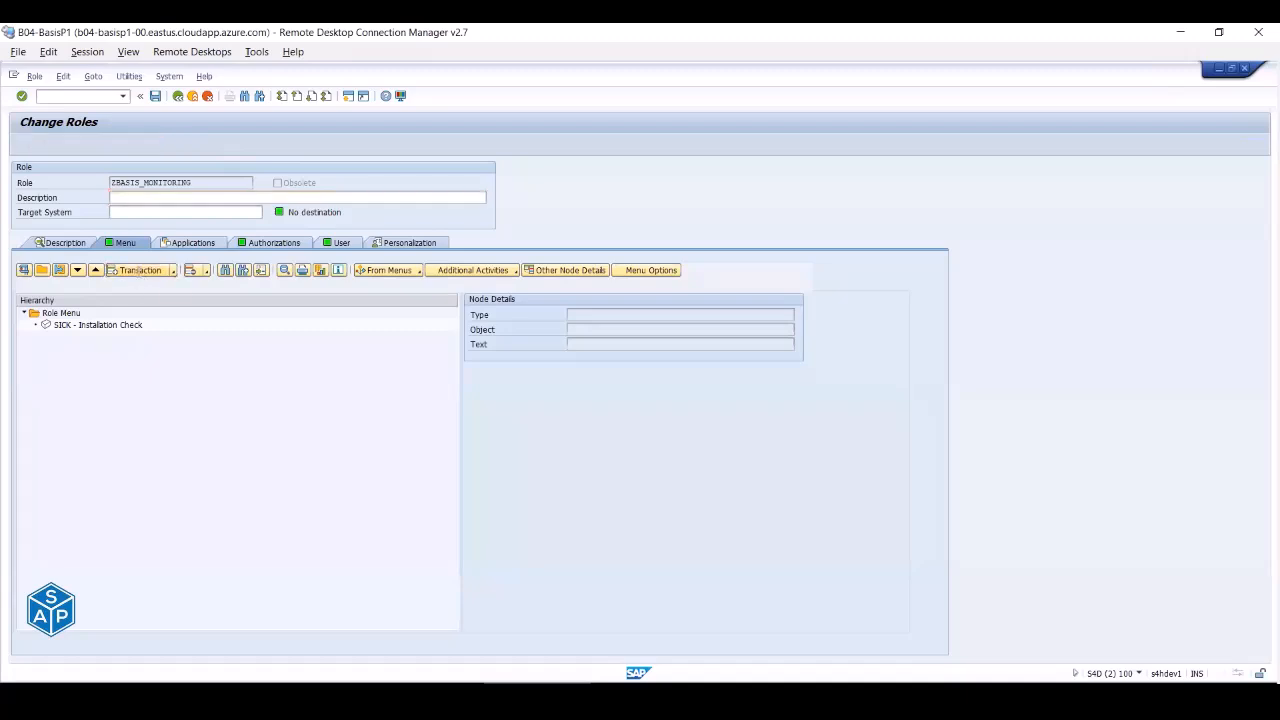
pyautogui.write('su01')
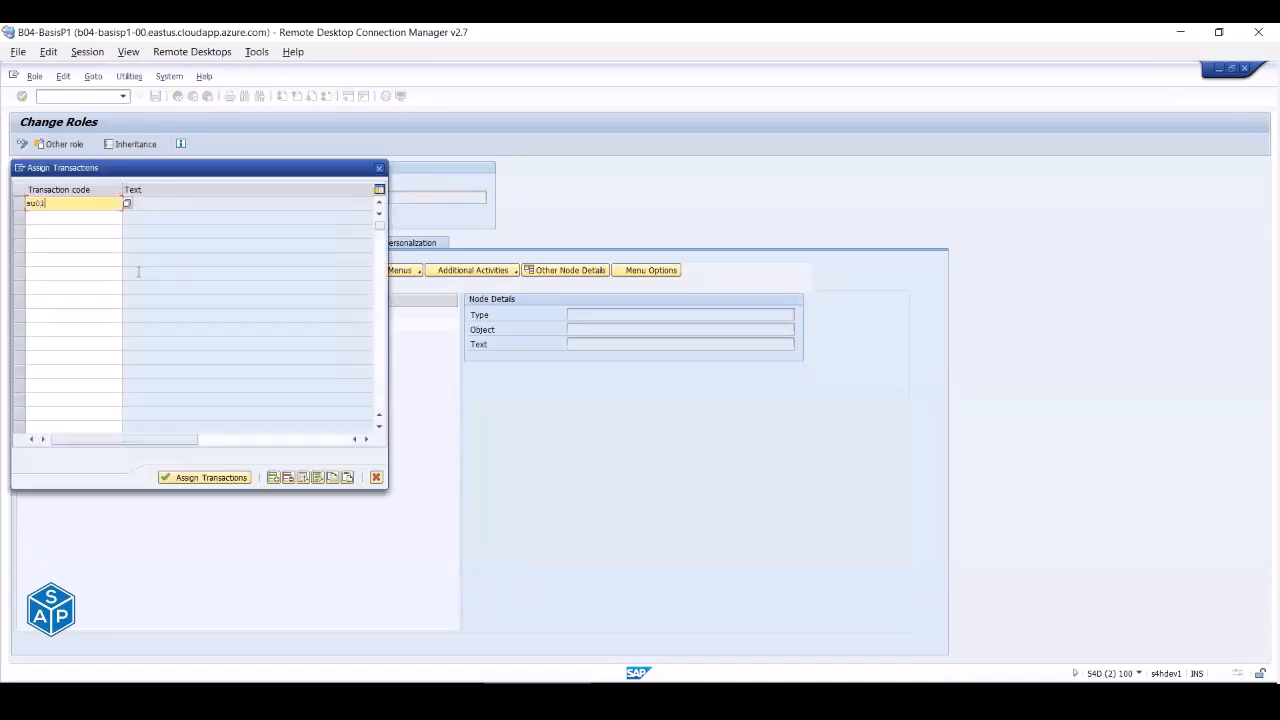
pyautogui.press('Return')
pyautogui.click(207, 479)
pyautogui.click(252, 243)
# - Save the role and give the Plan Version organizational level full authorization (*)
pyautogui.click(27, 433)
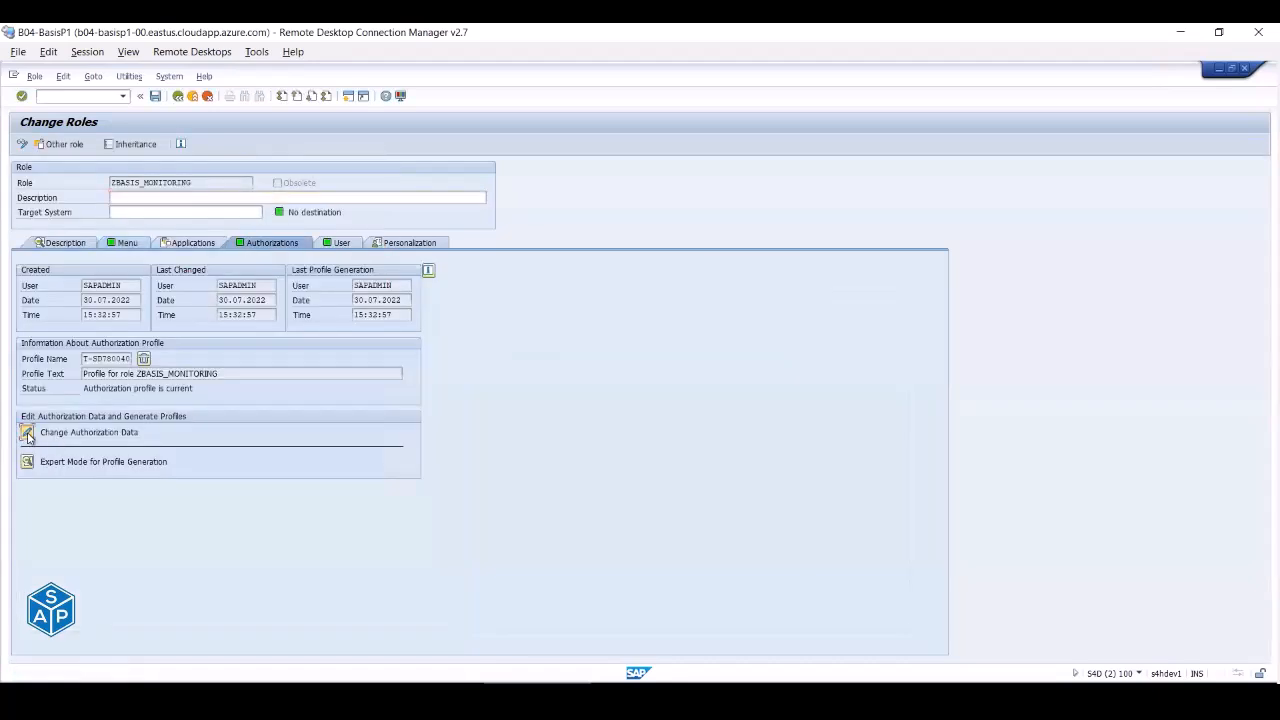
pyautogui.click(183, 321)
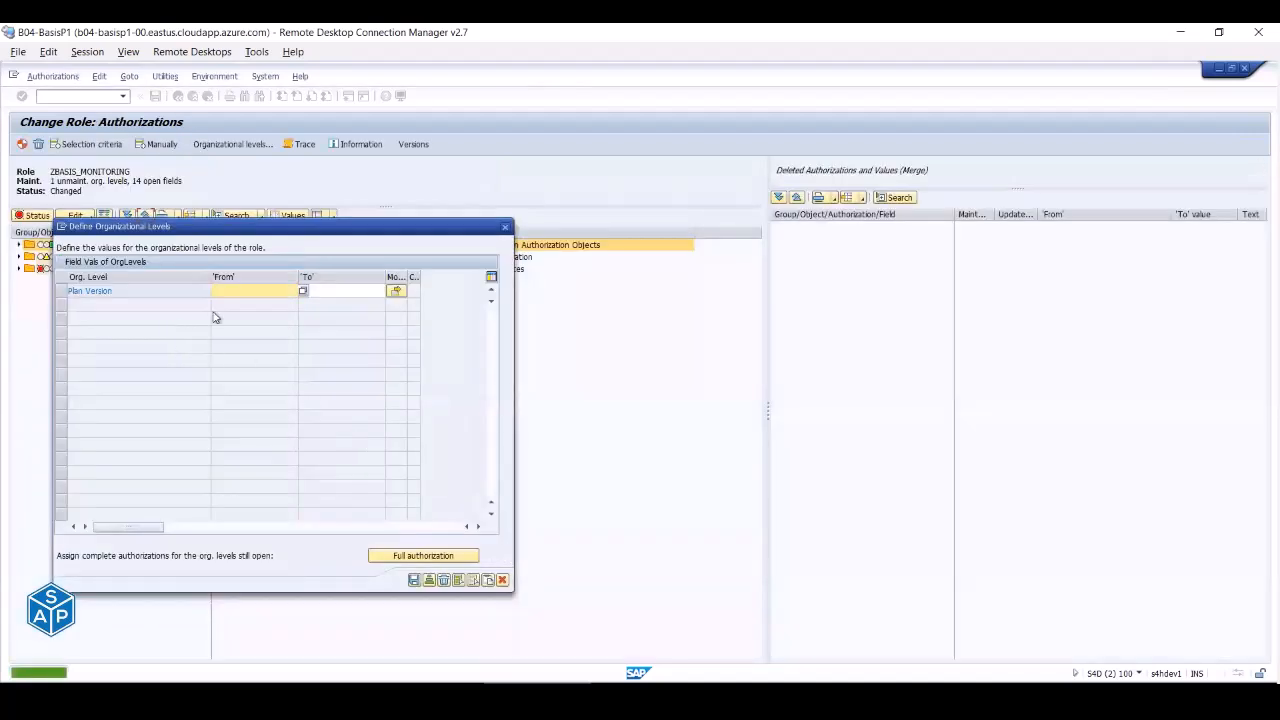
pyautogui.moveTo(192, 229); pyautogui.dragTo(680, 222)
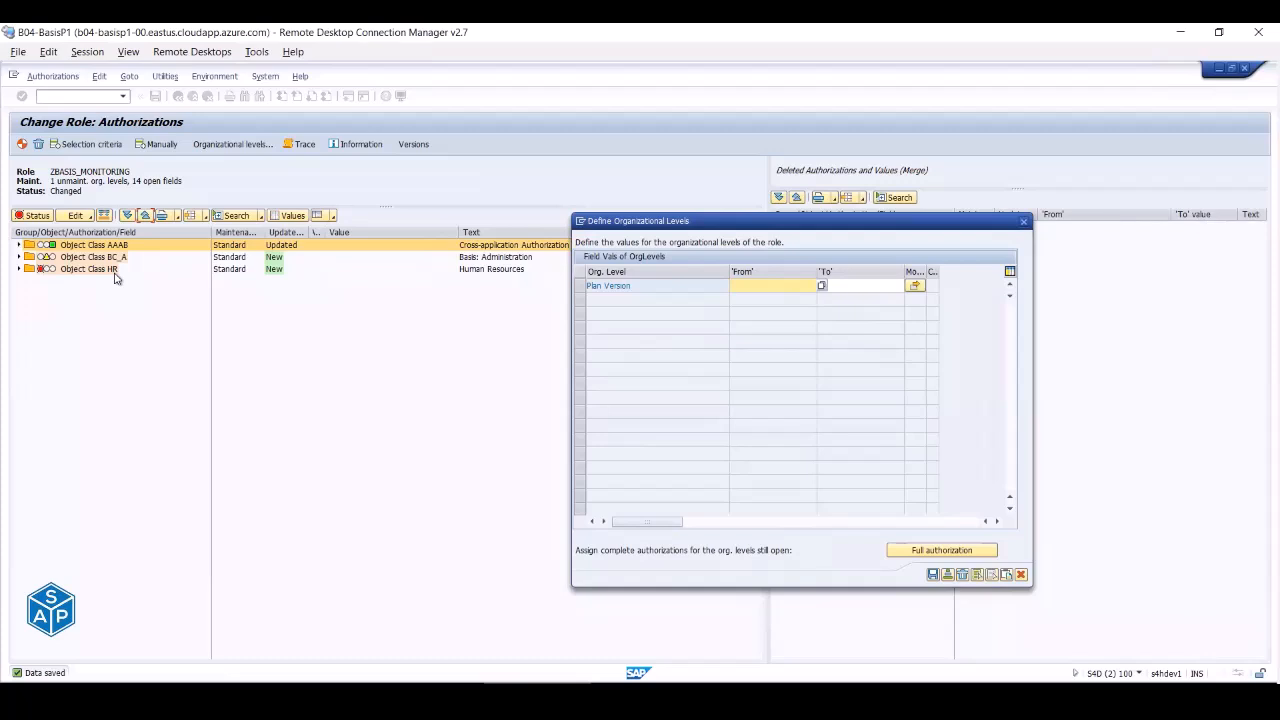
pyautogui.click(936, 551)
pyautogui.click(931, 575)
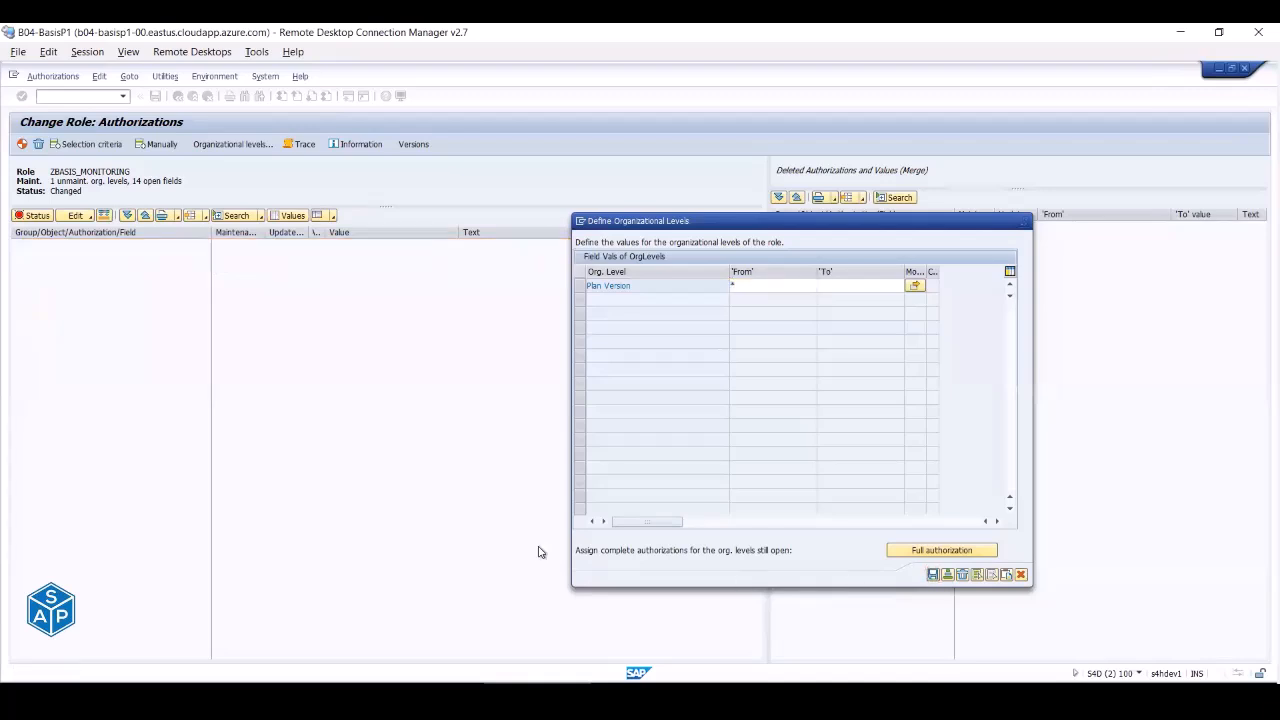
pyautogui.click(18, 257)
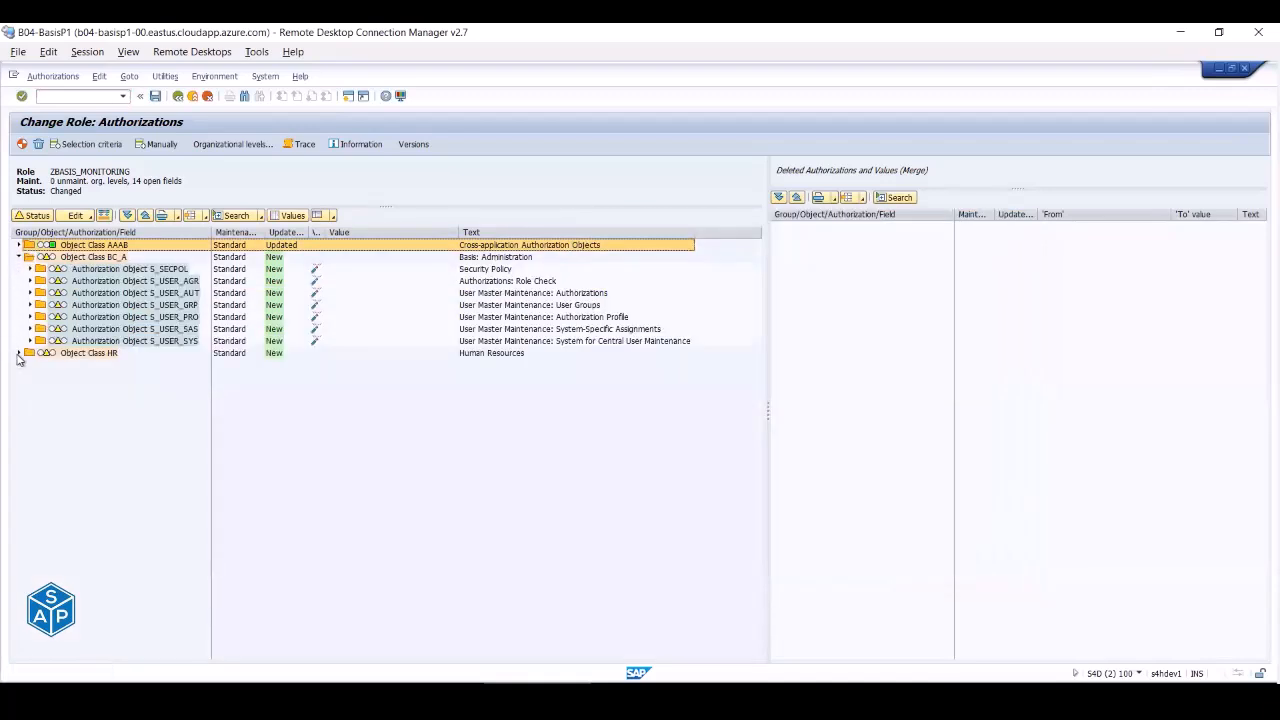
pyautogui.click(18, 355)
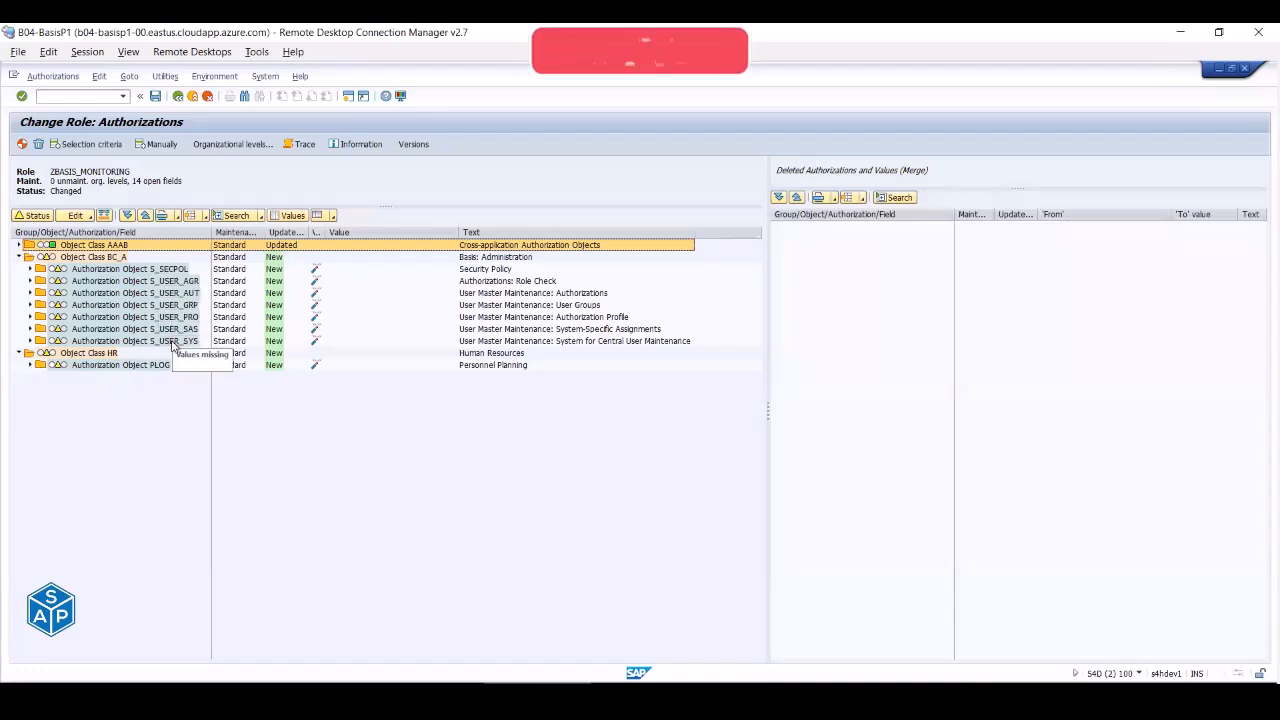
pyautogui.click(30, 365)
pyautogui.click(30, 341)
pyautogui.click(30, 329)
pyautogui.click(30, 317)
pyautogui.click(30, 305)
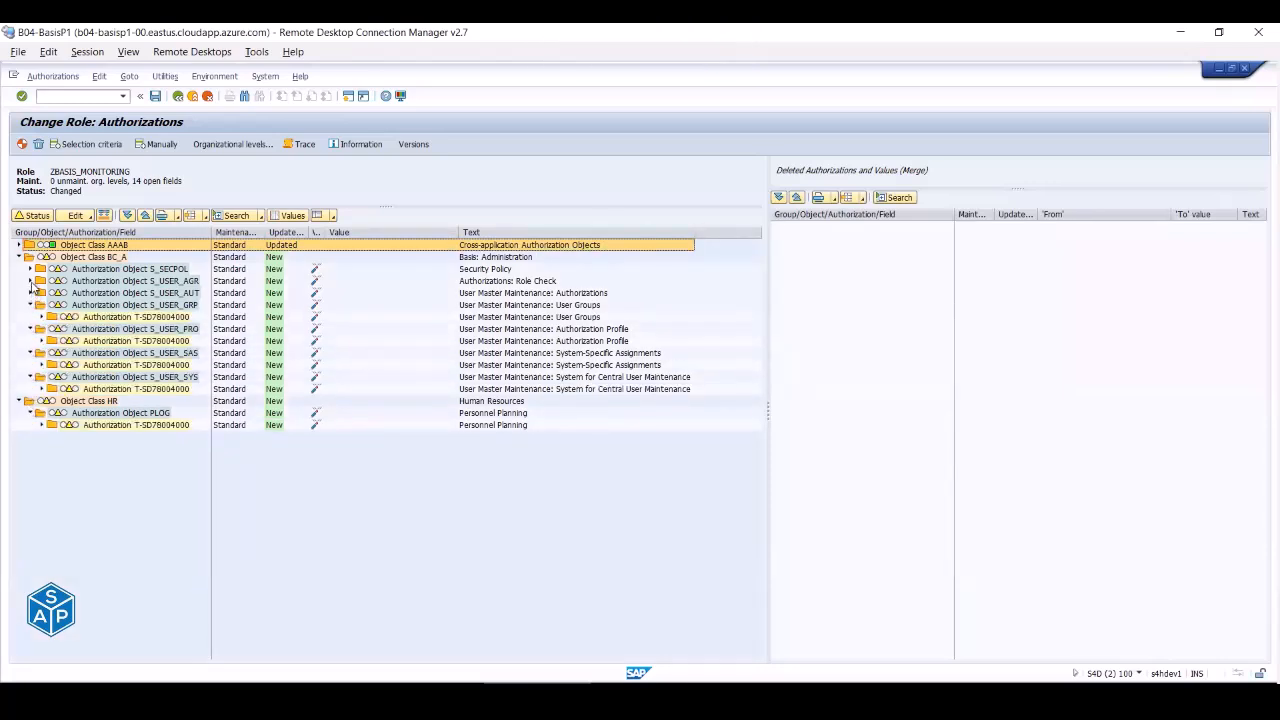
pyautogui.click(30, 293)
pyautogui.click(30, 281)
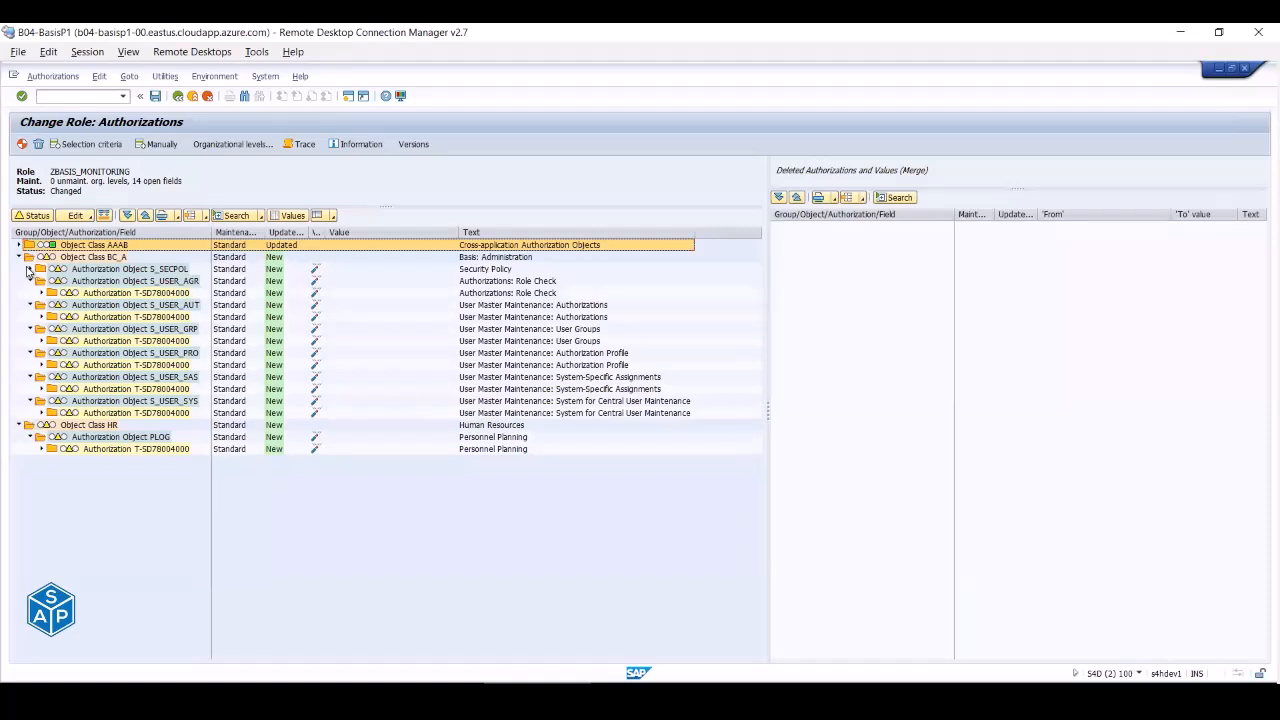
pyautogui.click(30, 269)
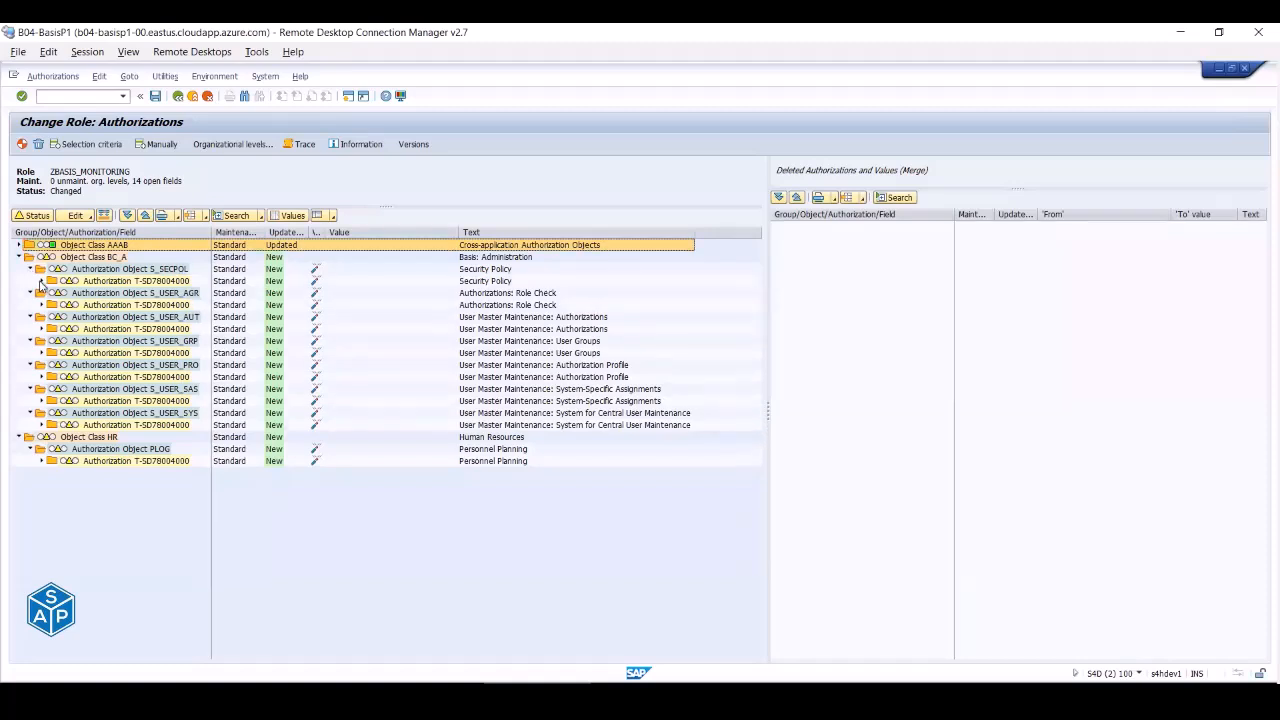
pyautogui.click(41, 281)
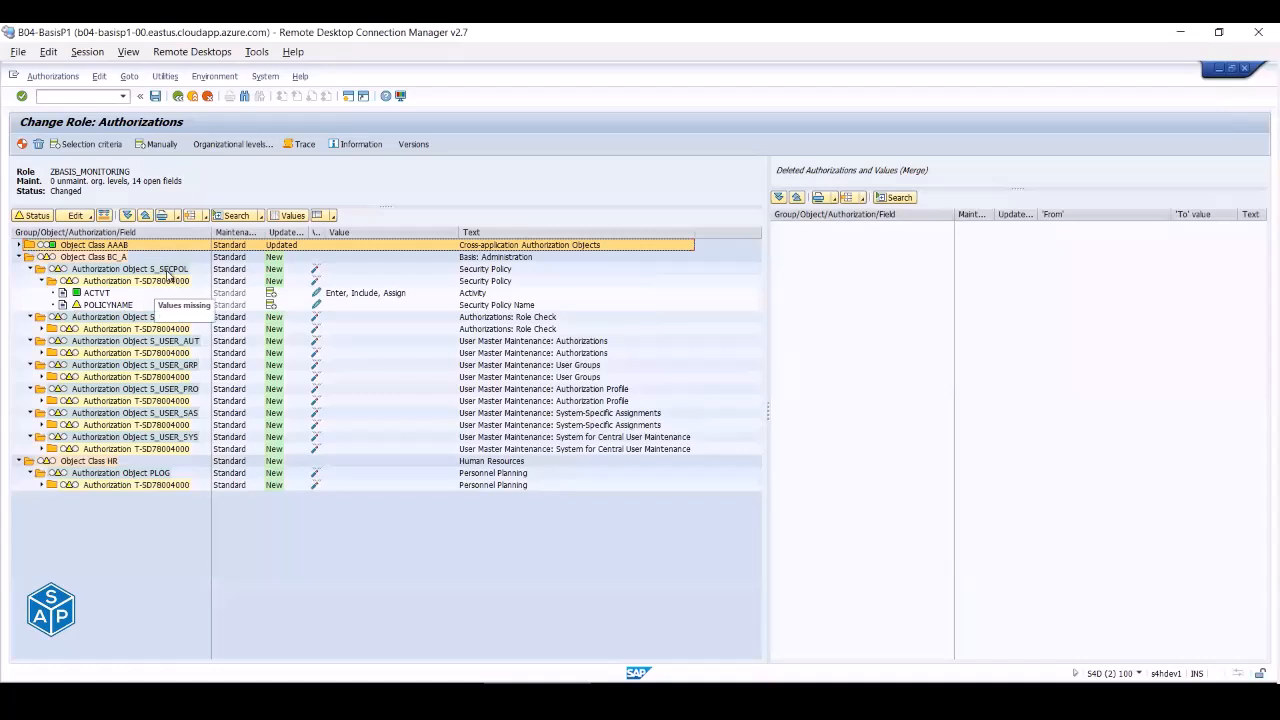
pyautogui.click(41, 329)
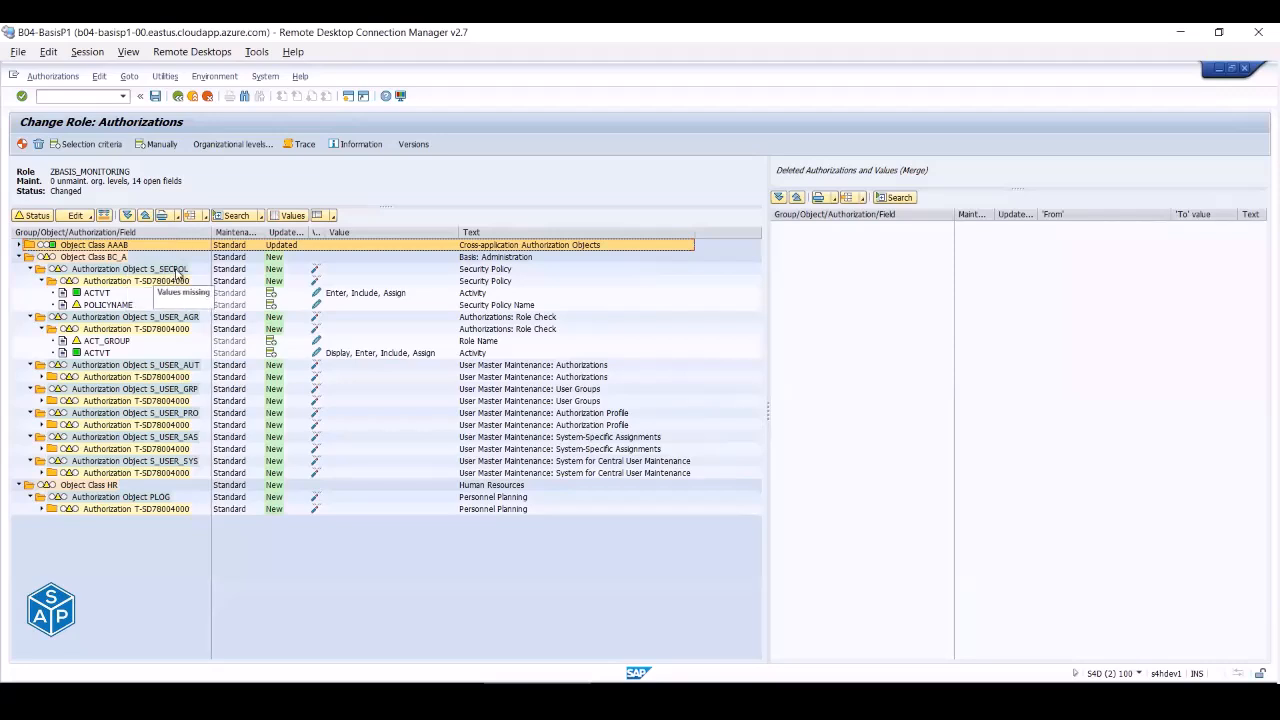
pyautogui.click(177, 271)
pyautogui.click(496, 272)
pyautogui.click(177, 317)
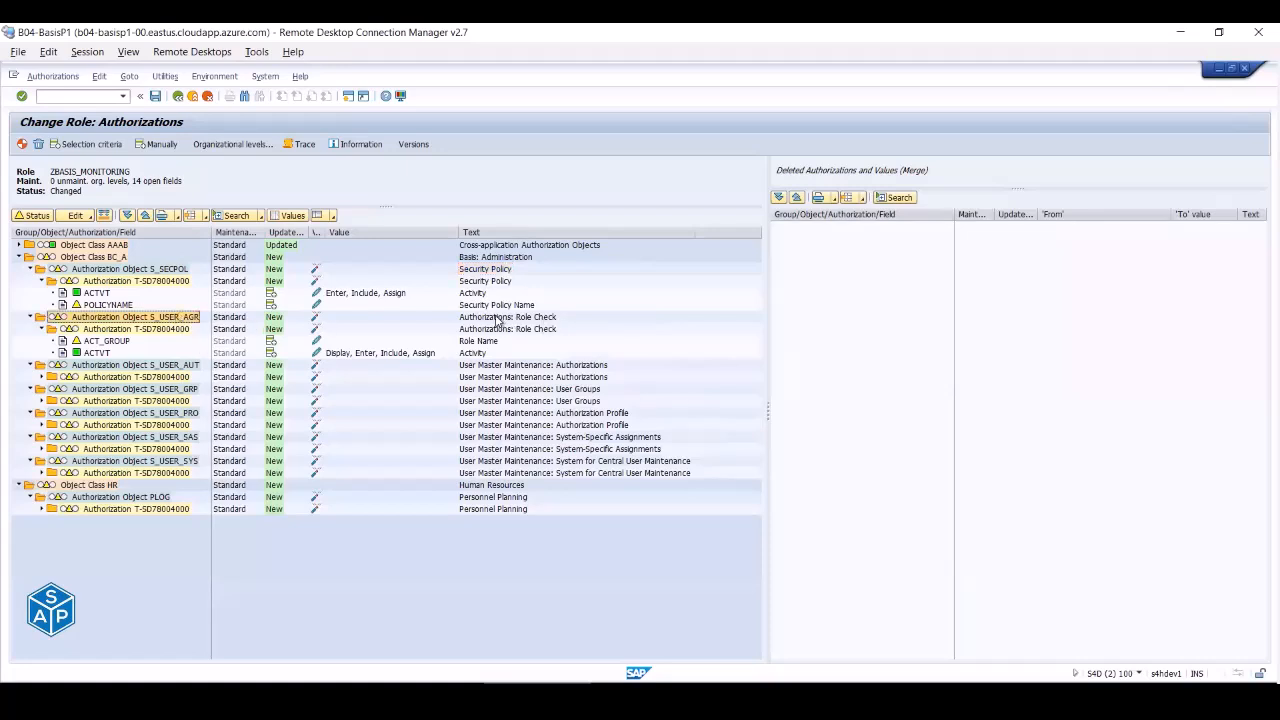
pyautogui.click(496, 318)
pyautogui.click(182, 366)
pyautogui.click(165, 390)
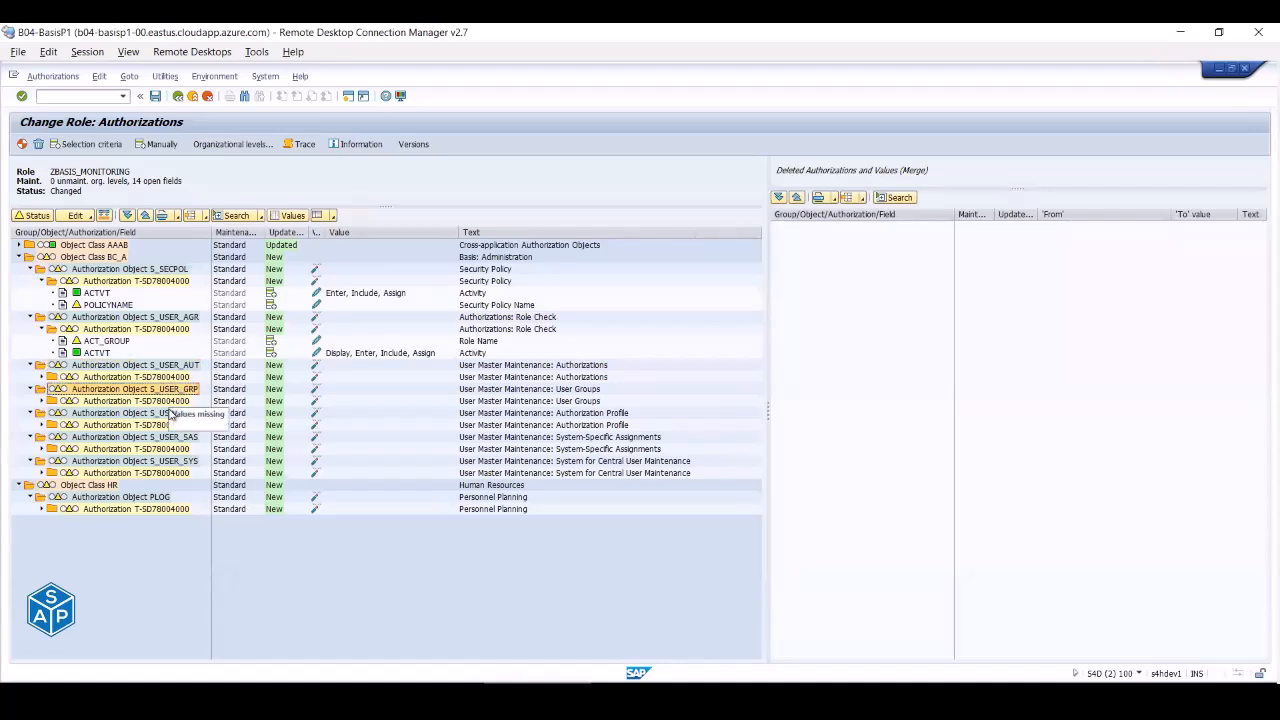
pyautogui.click(168, 414)
pyautogui.click(169, 438)
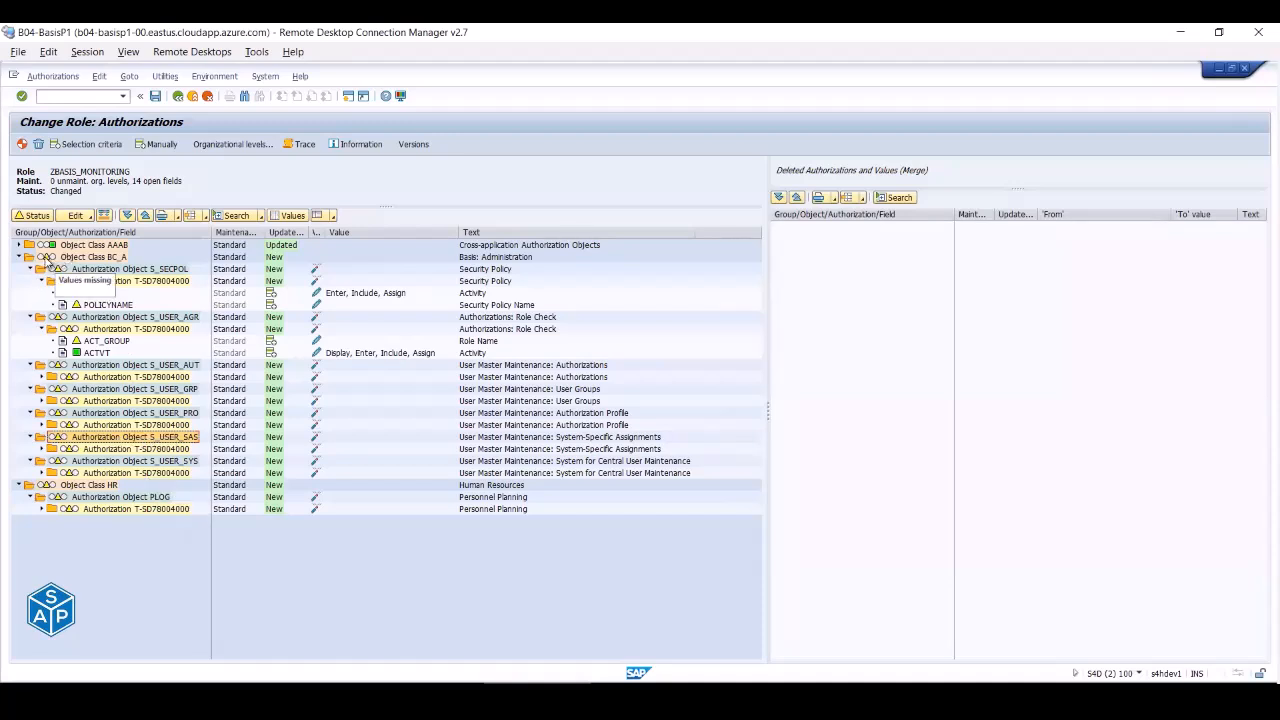
# - Grant full (*) authorization to all open BC_A fields, including POLICYNAME and ACT_GROUP
pyautogui.click(46, 257)
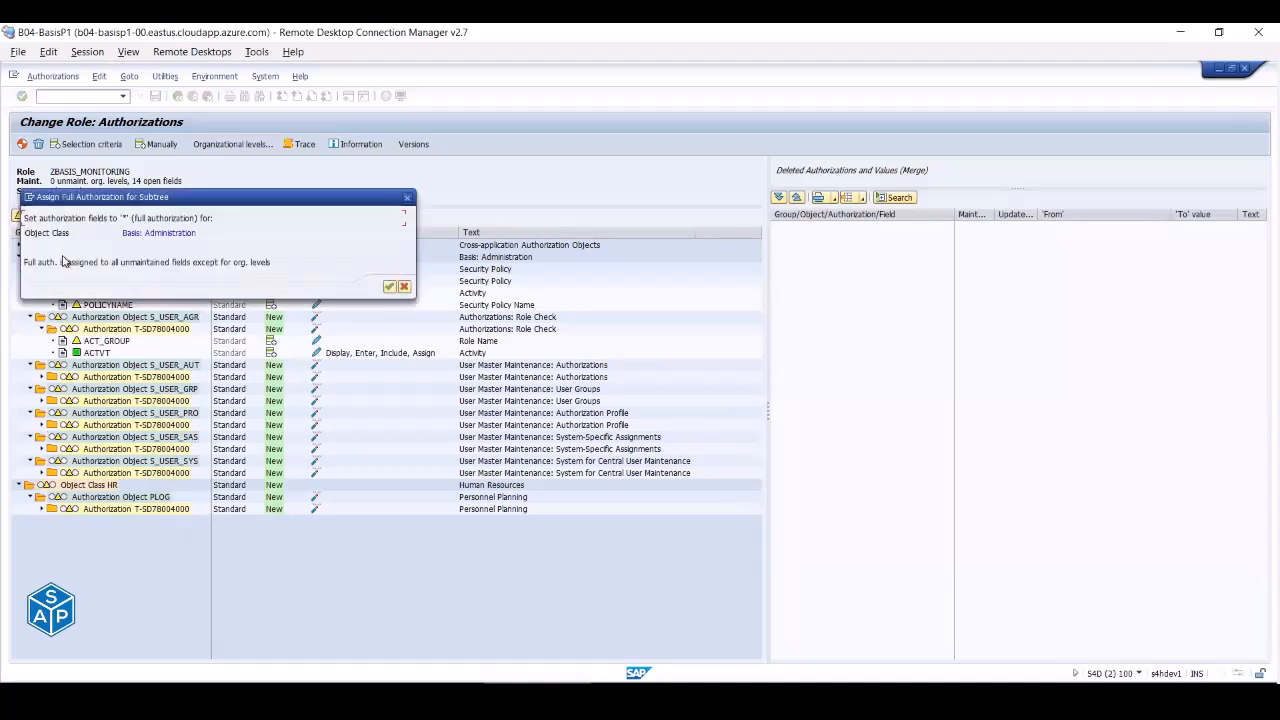
pyautogui.click(389, 287)
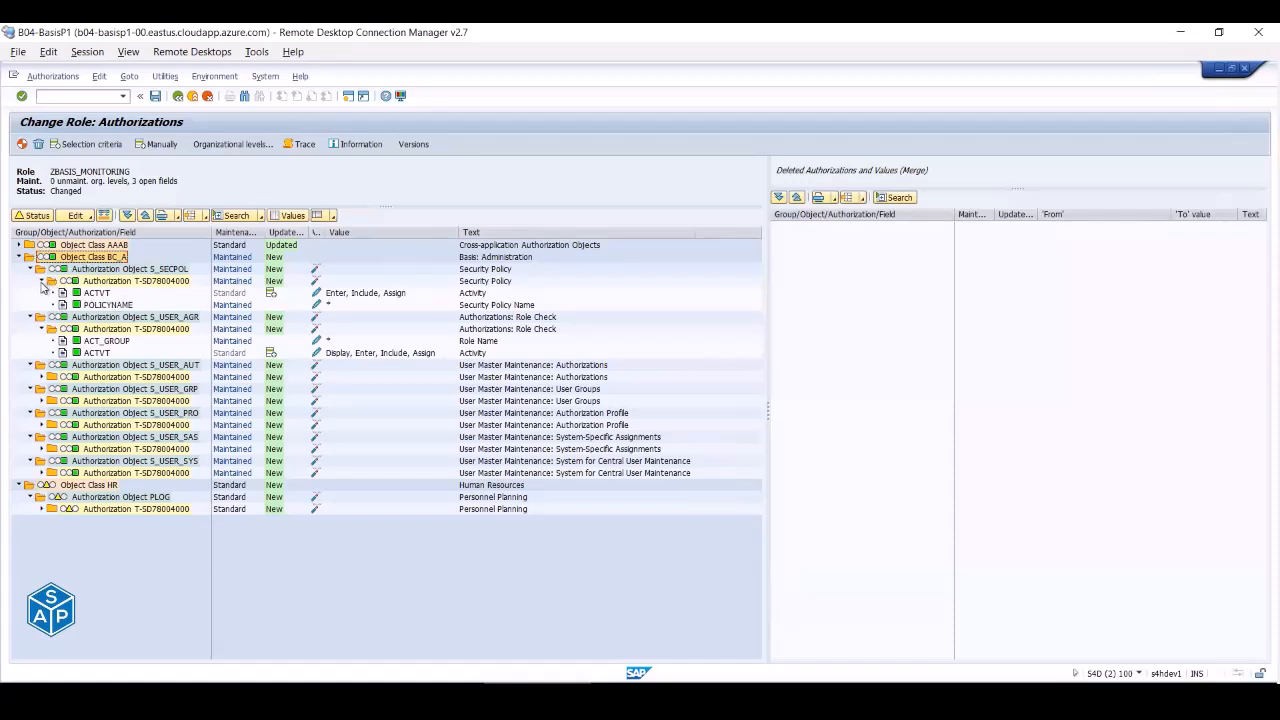
pyautogui.click(41, 282)
pyautogui.click(41, 305)
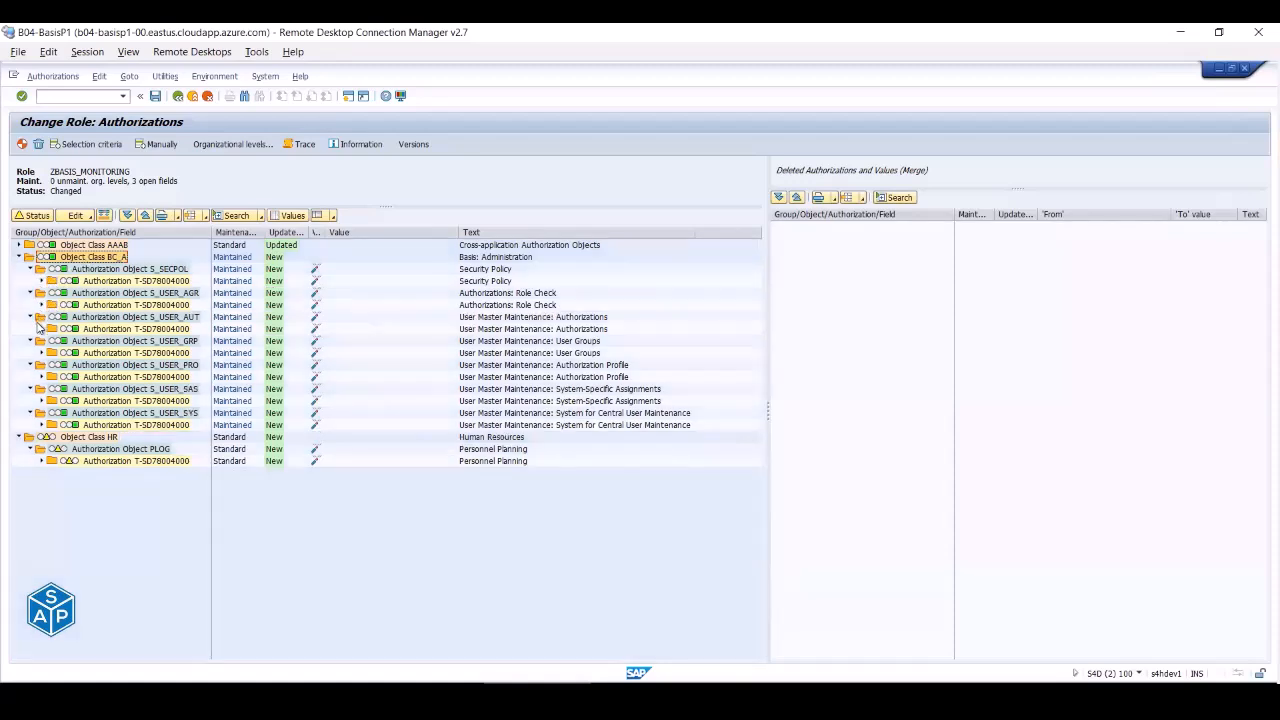
pyautogui.click(41, 329)
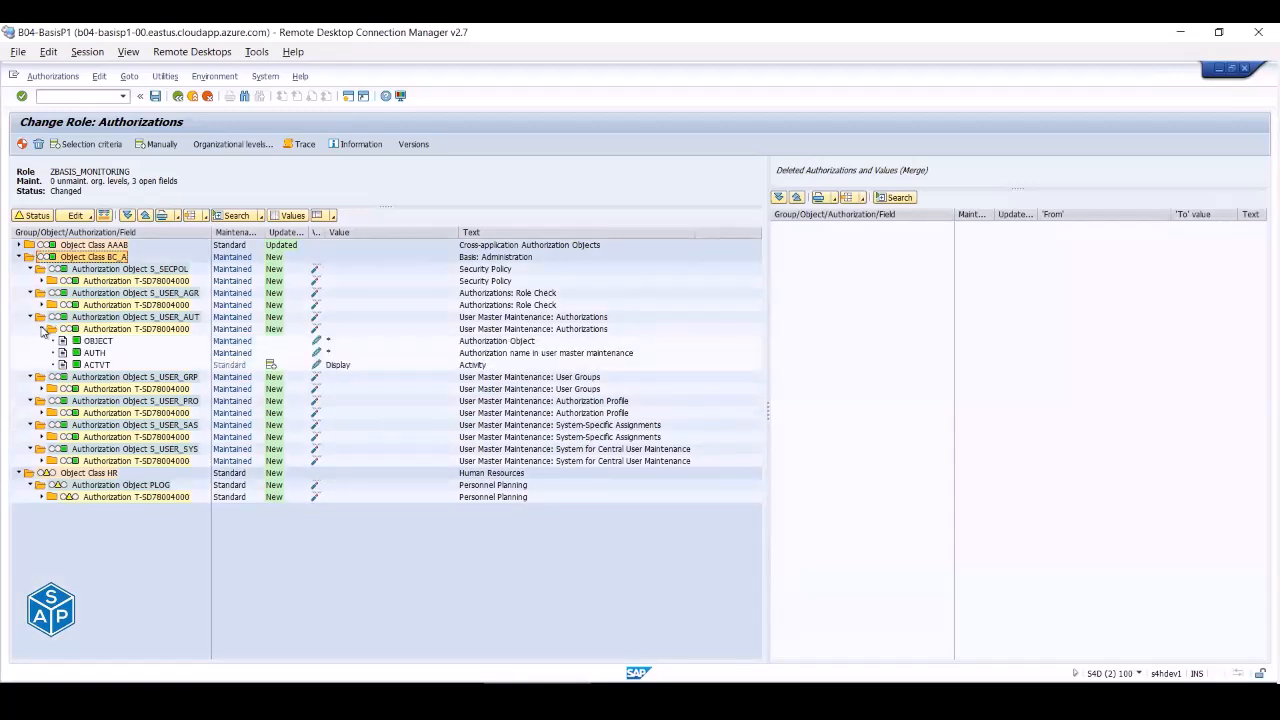
pyautogui.click(41, 329)
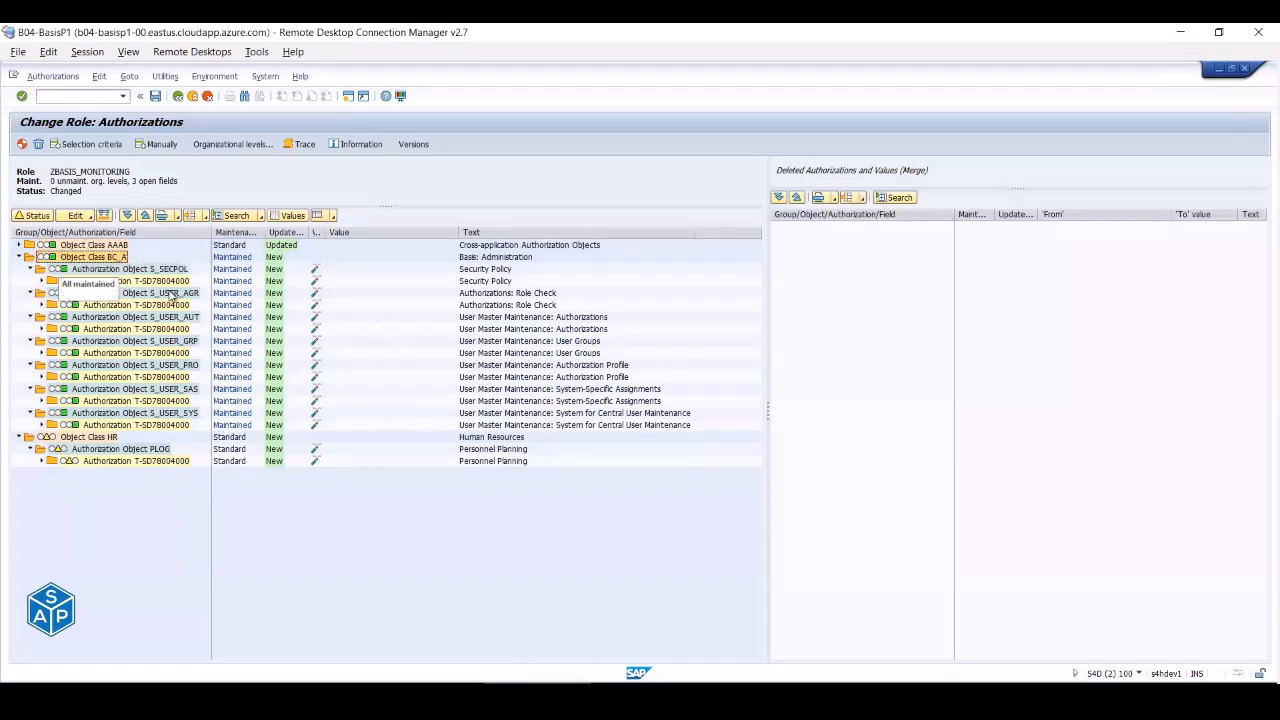
pyautogui.click(178, 96)
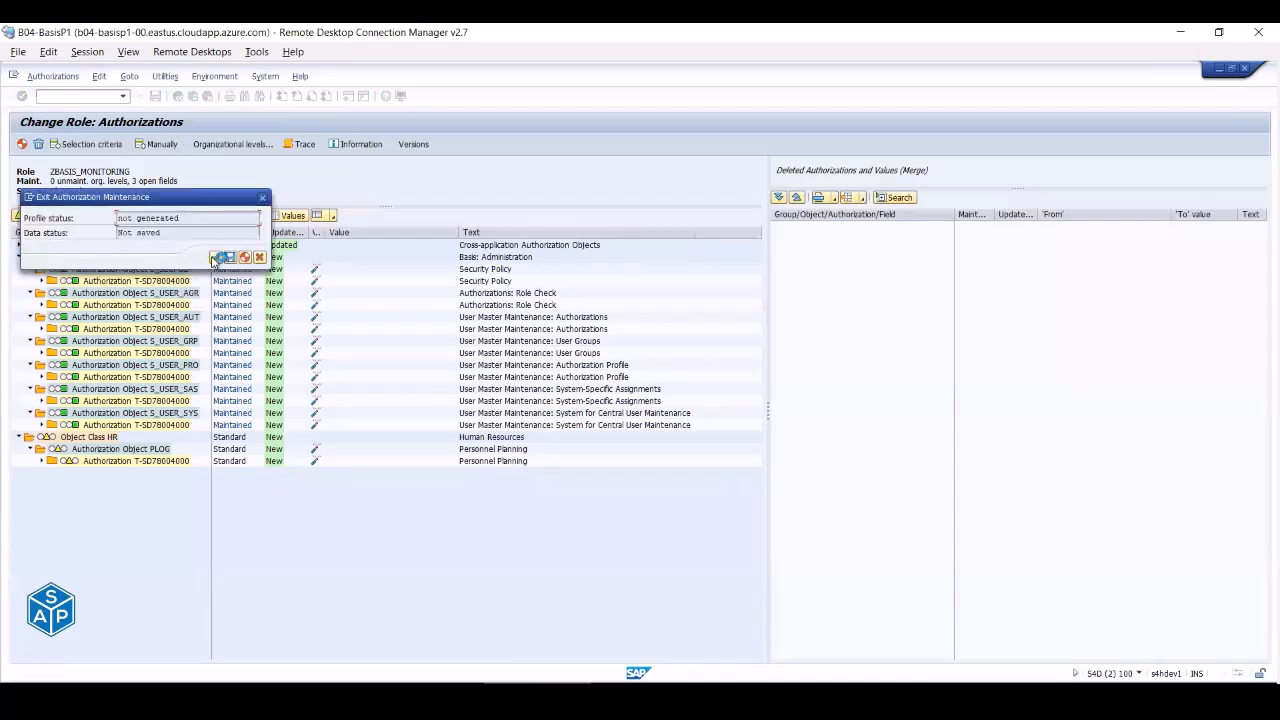
# - Discard the authorization edits, delete SU01 from the role menu, and copy Excel's Monitoring codes A2:A17
pyautogui.click(216, 257)
pyautogui.click(126, 243)
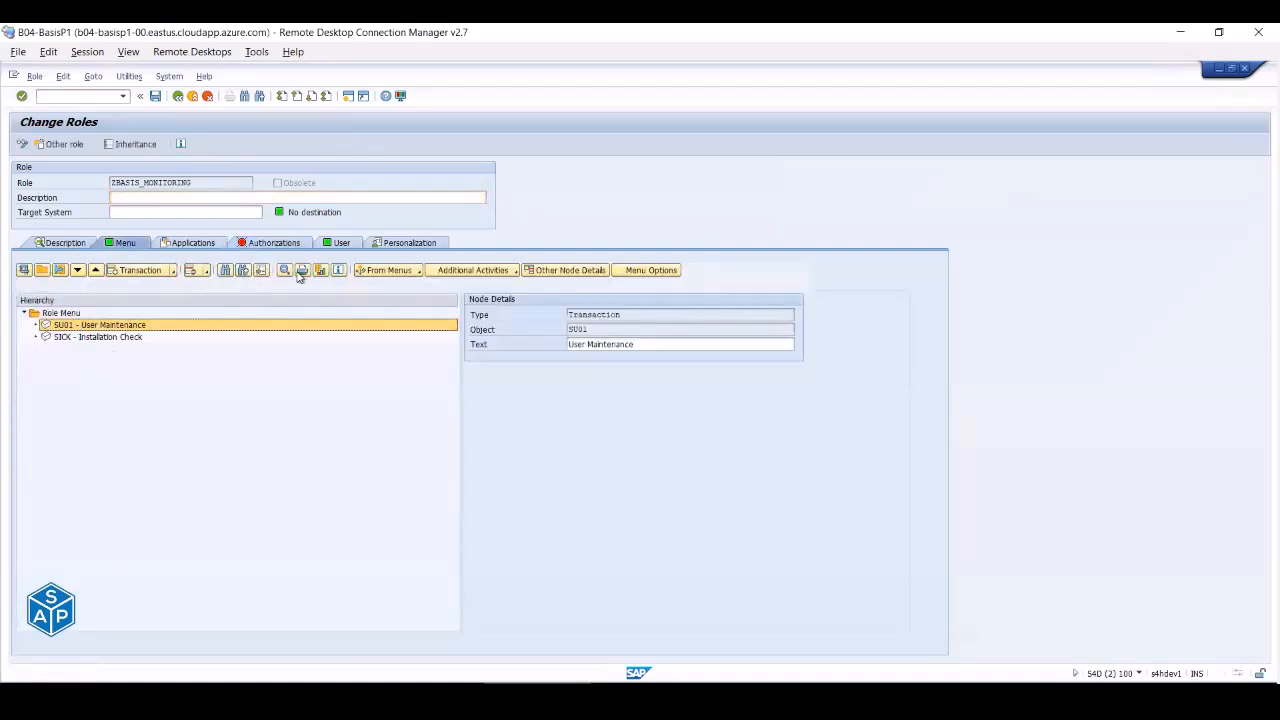
pyautogui.click(189, 271)
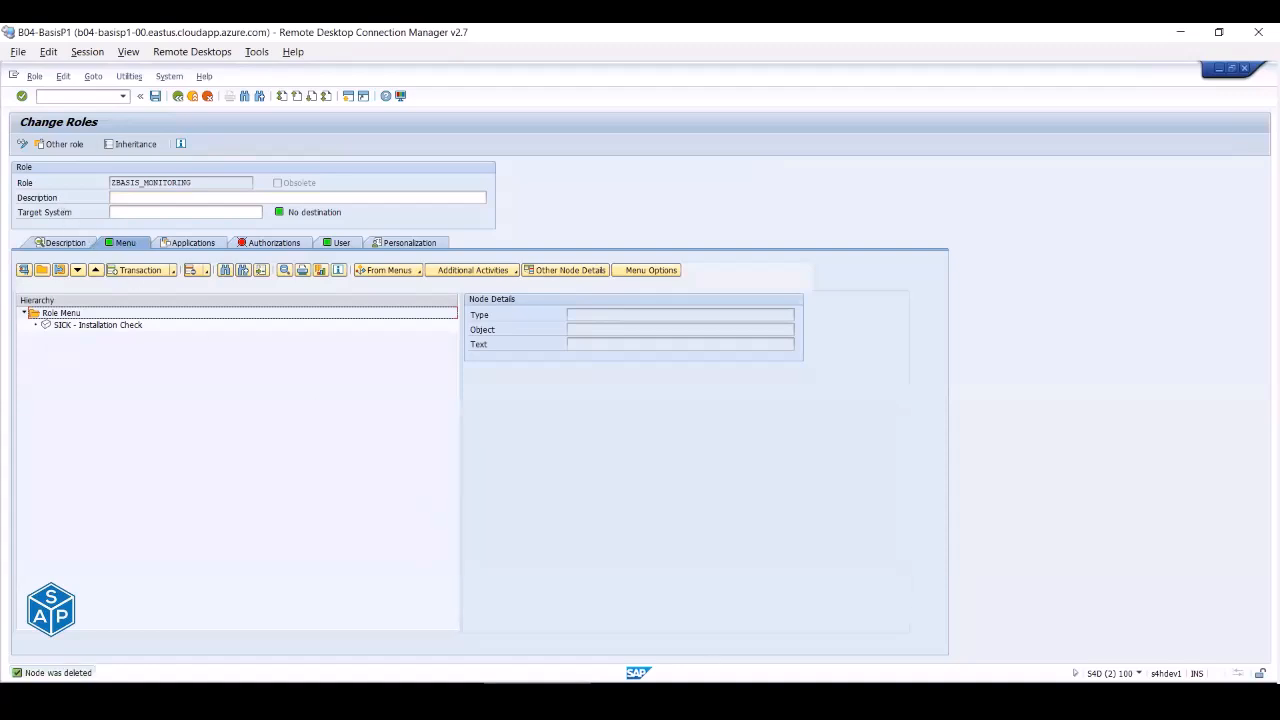
pyautogui.click(537, 698)
pyautogui.hotkey('ctrl', 'c')
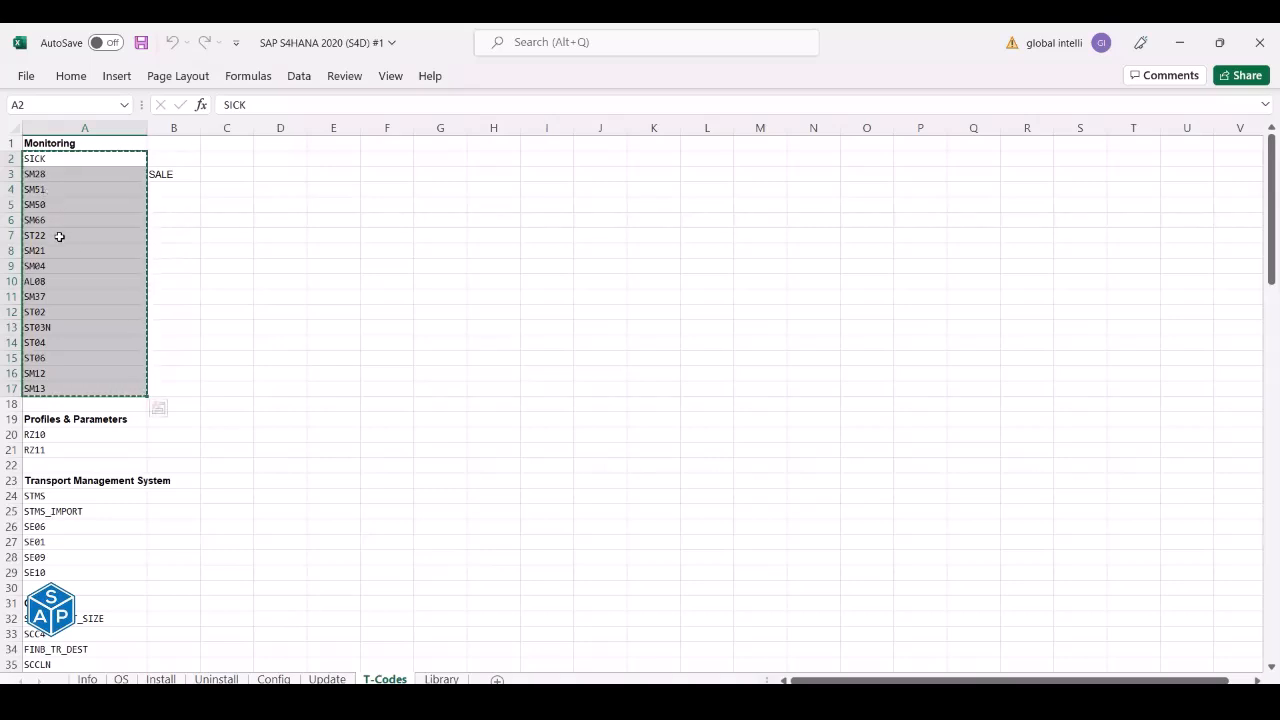
# - Return to the ZBASIS_MONITORING role menu in SAP GUI with the codes copied
pyautogui.hotkey('alt', 'Tab')
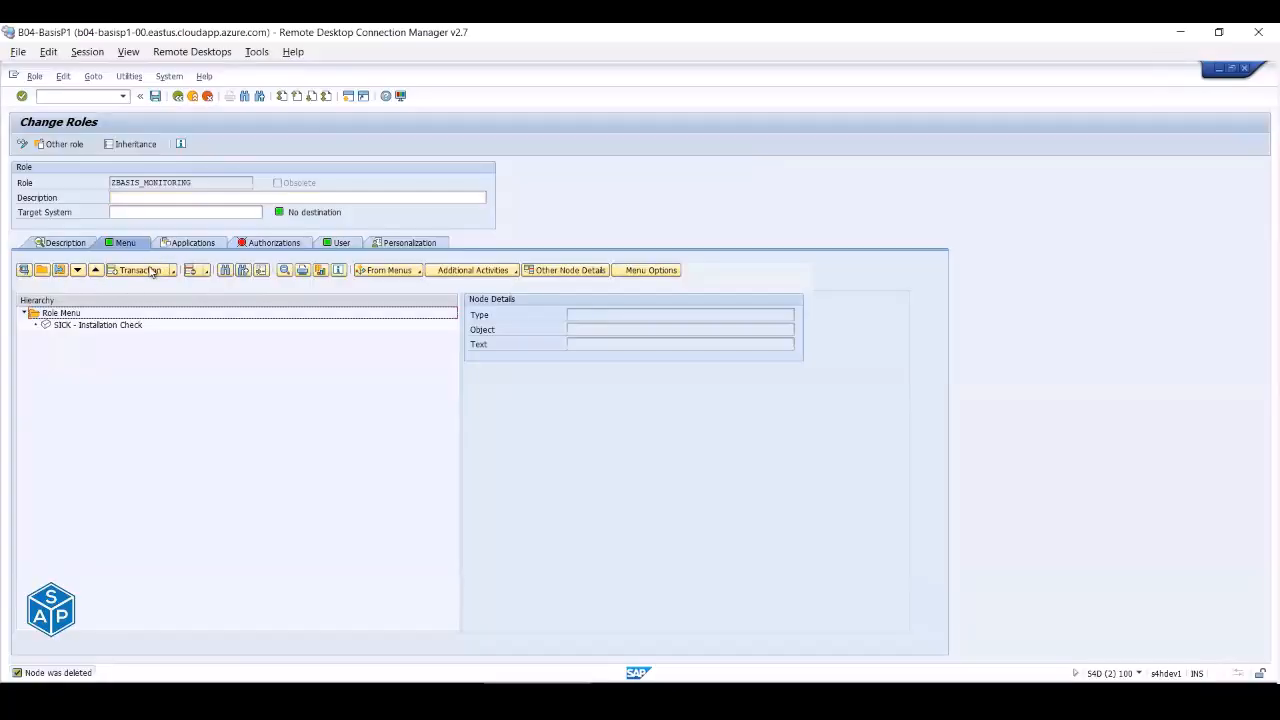
# - Paste the sixteen copied Monitoring transactions, SICK through SM13, into the role menu
pyautogui.click(140, 271)
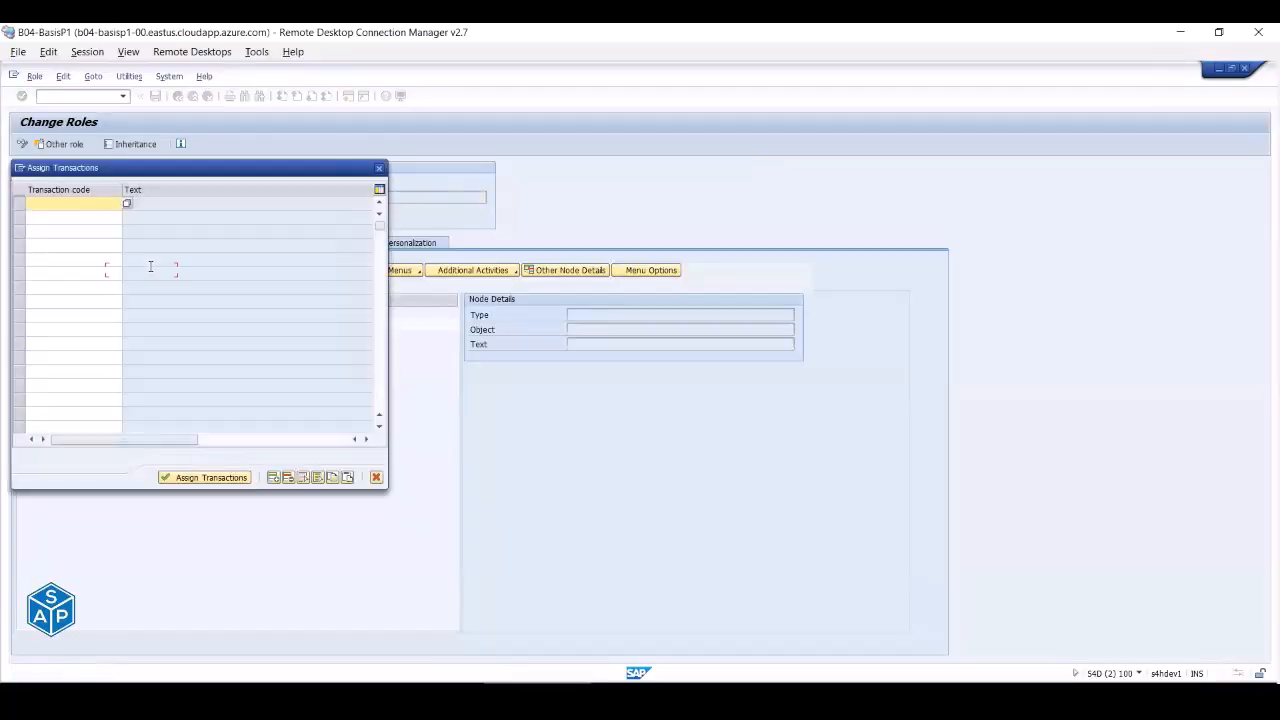
pyautogui.click(351, 479)
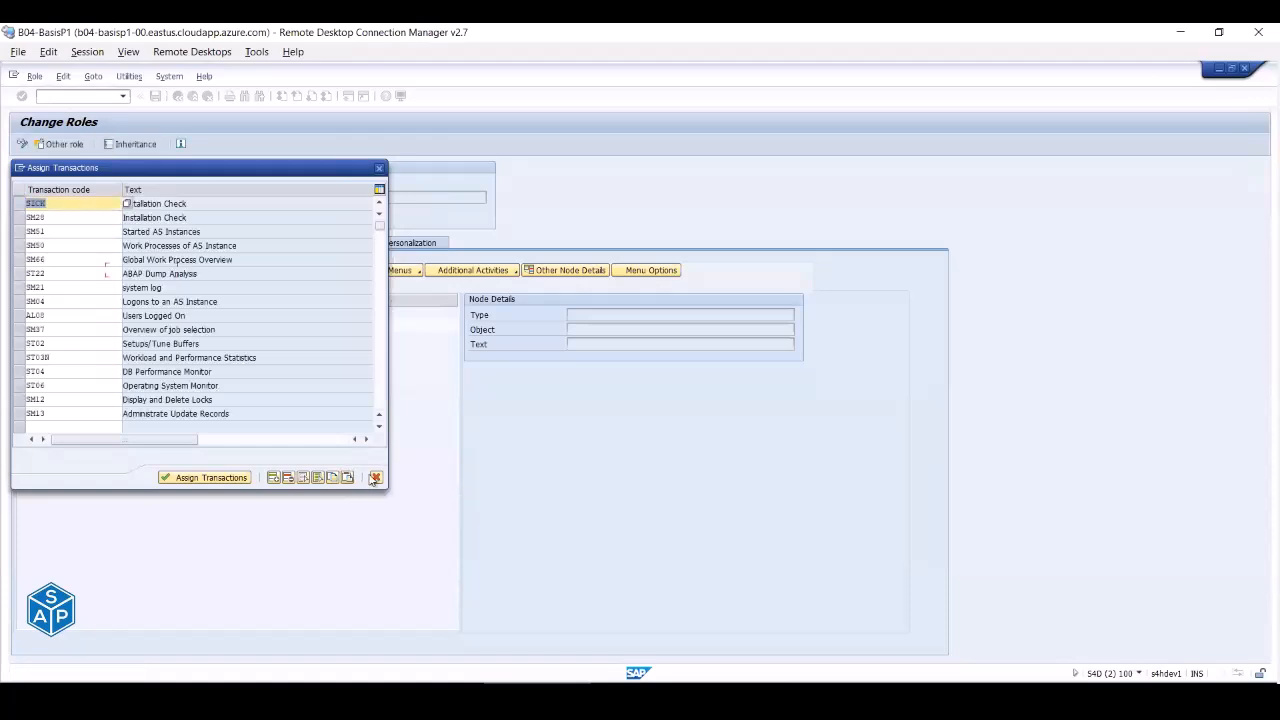
pyautogui.click(183, 479)
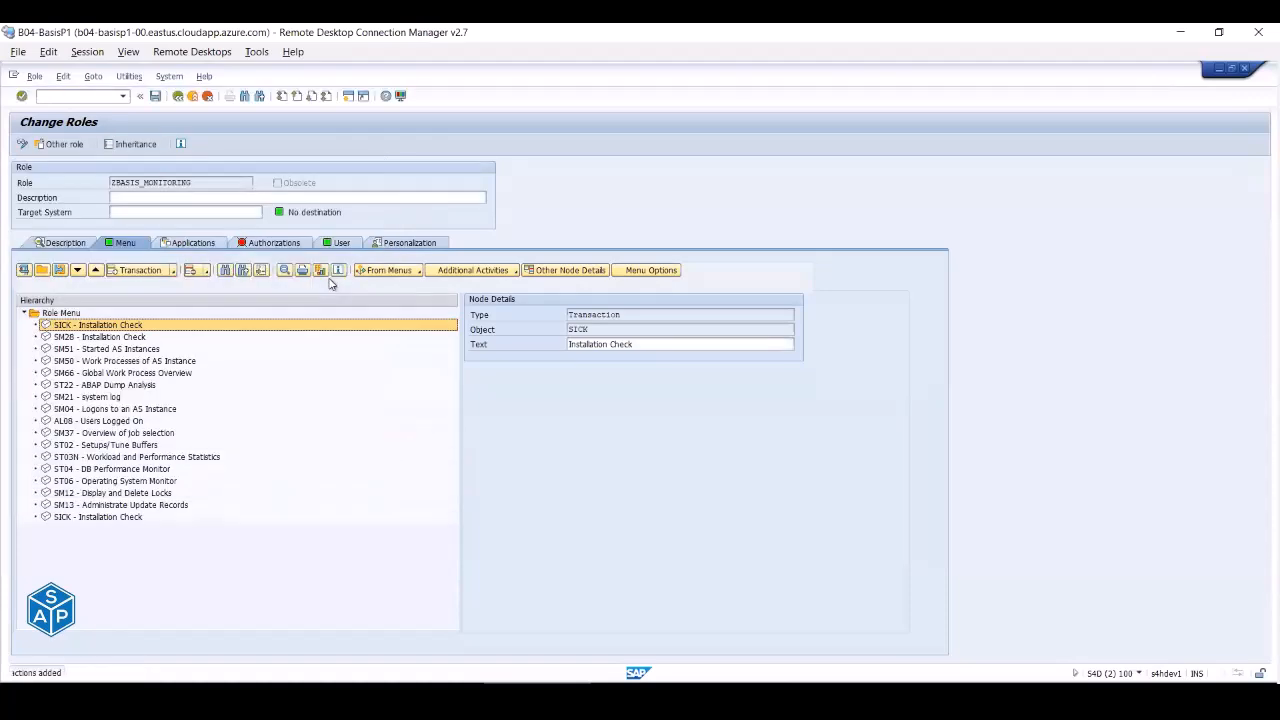
pyautogui.click(262, 243)
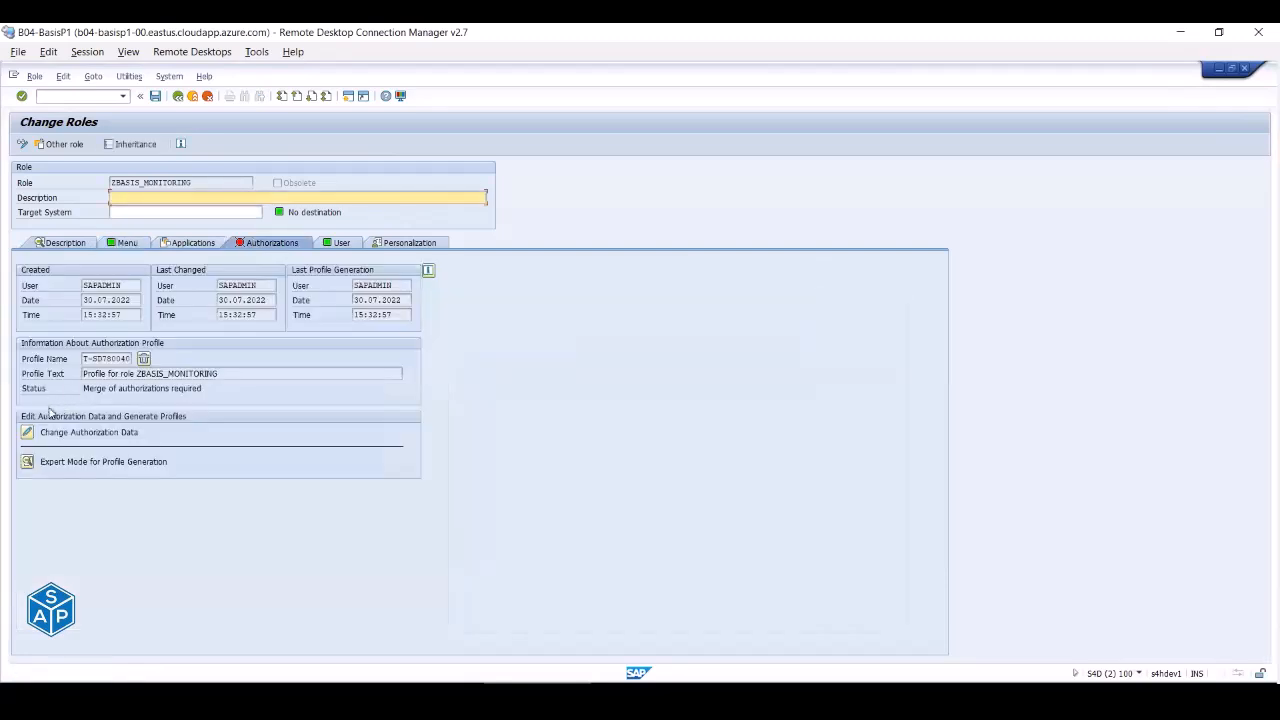
# - Save the role and expand object classes BC_A, BC_C and BC_Z in the authorization data
pyautogui.click(28, 432)
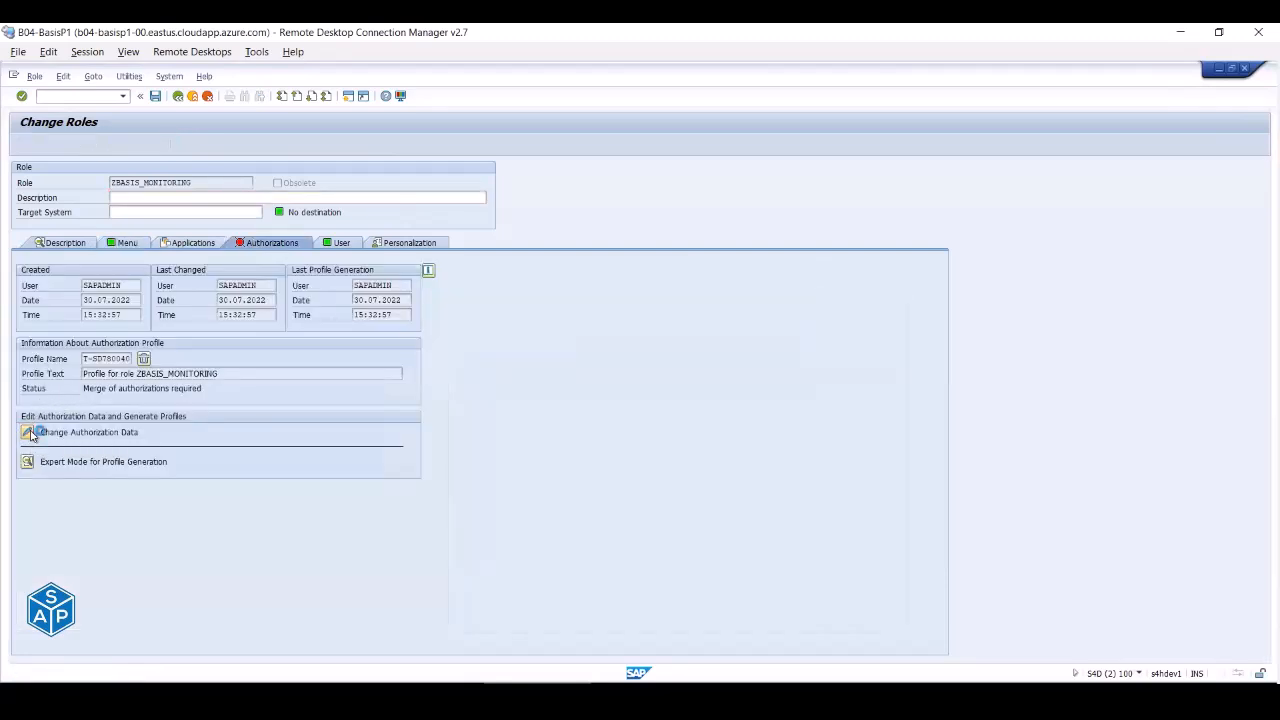
pyautogui.click(181, 322)
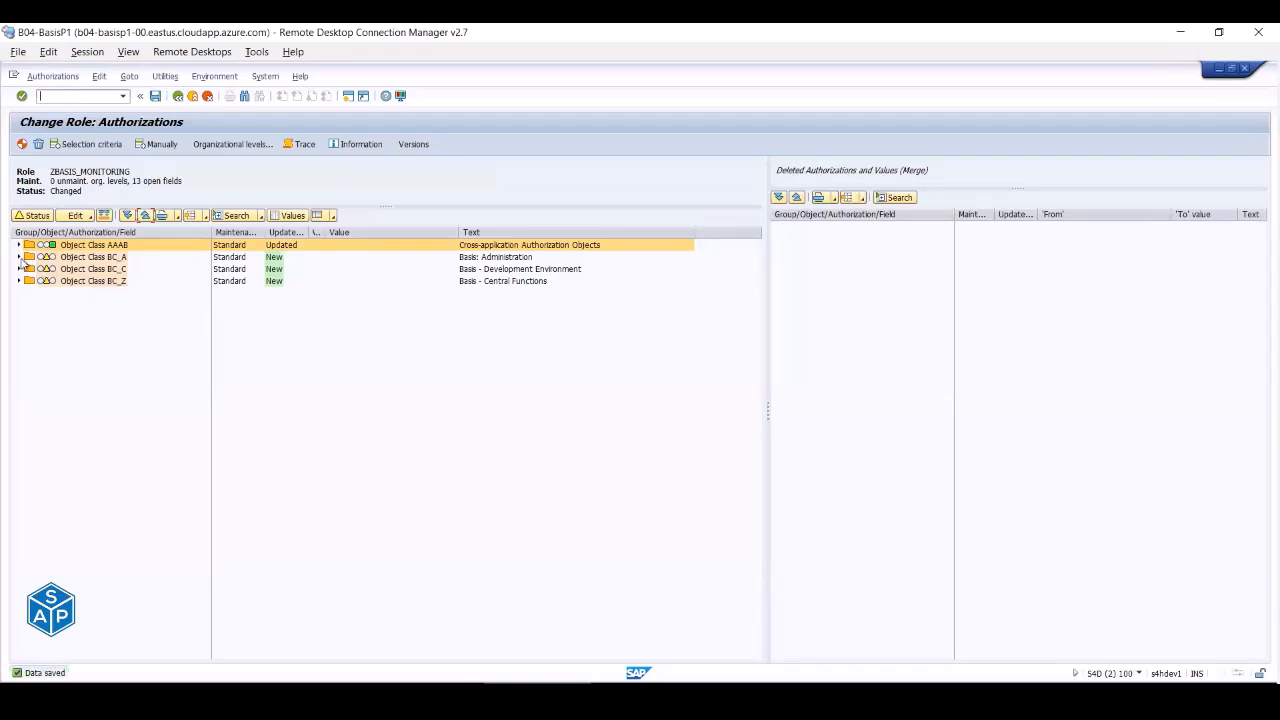
pyautogui.click(18, 258)
pyautogui.click(18, 378)
pyautogui.click(19, 401)
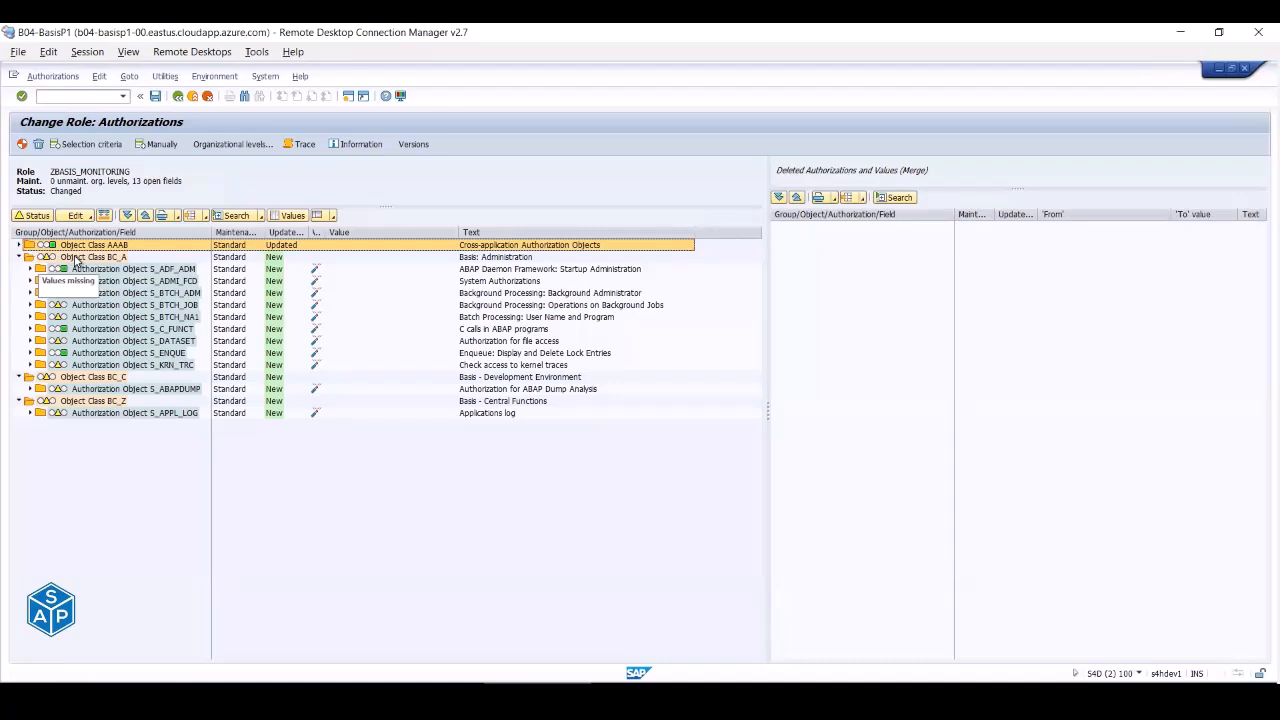
# - Grant full (*) authorization to object classes BC_A, BC_C and BC_Z
pyautogui.click(75, 260)
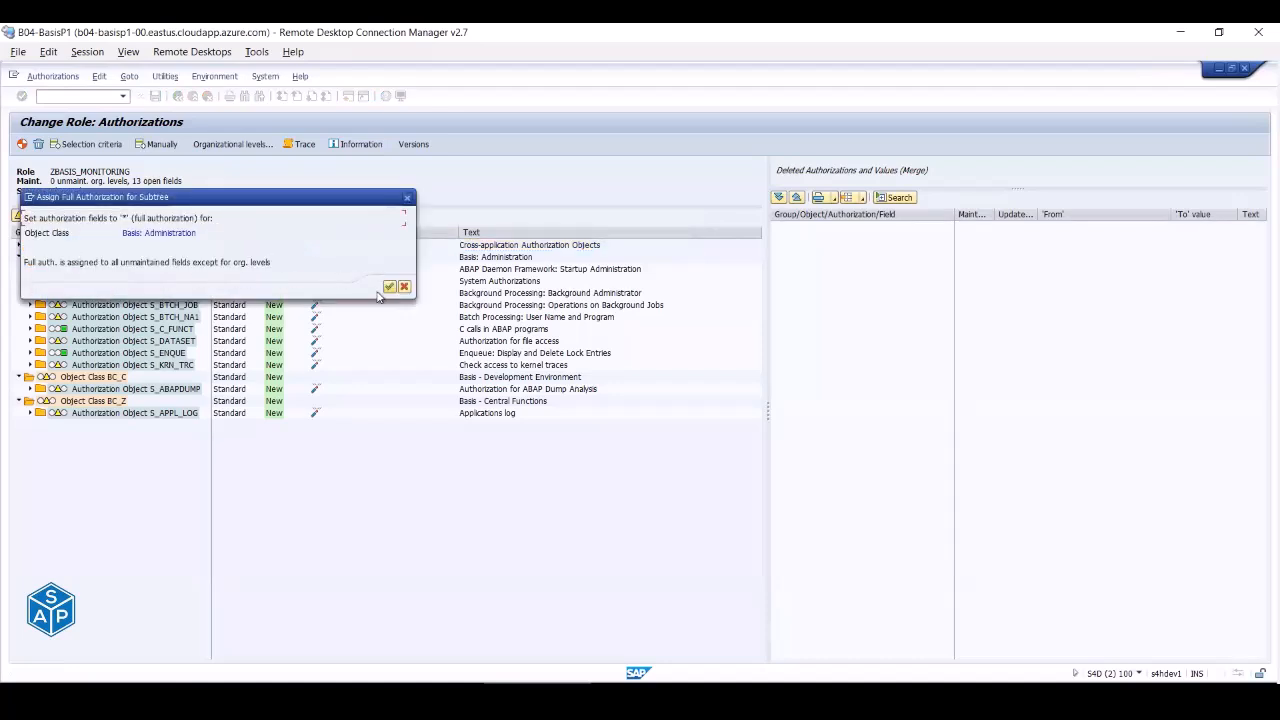
pyautogui.click(390, 287)
pyautogui.click(47, 377)
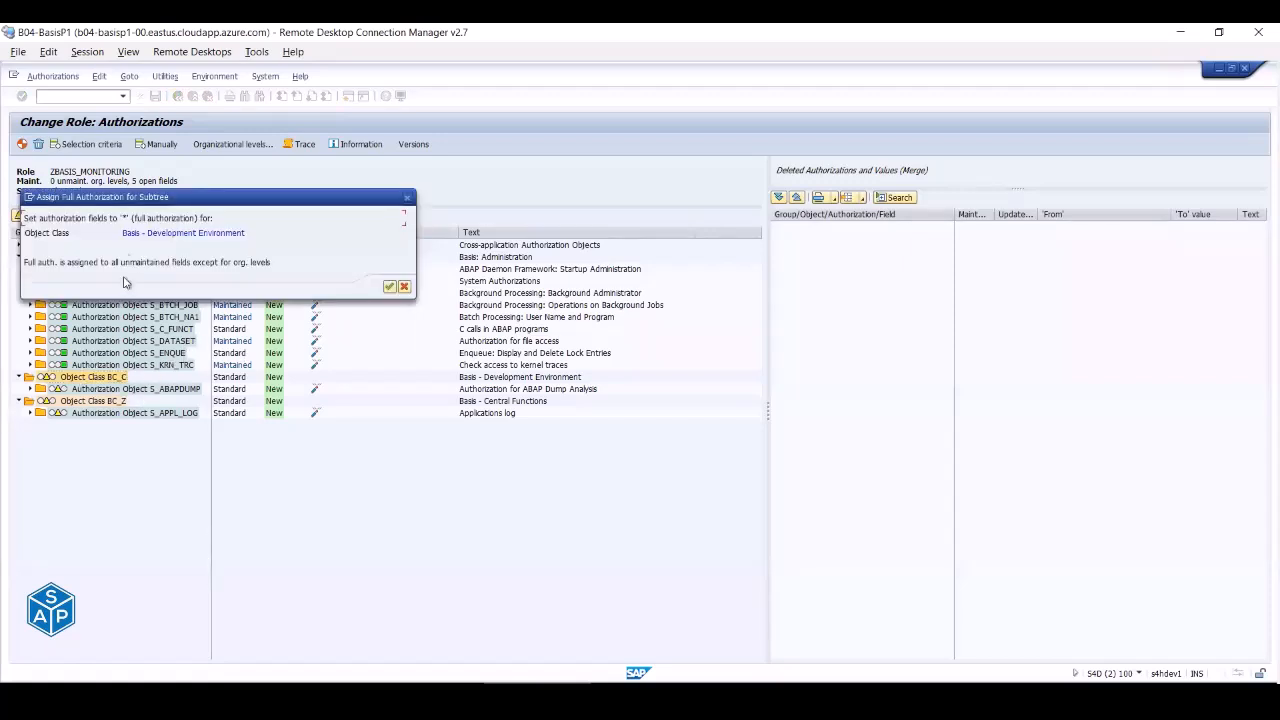
pyautogui.click(389, 287)
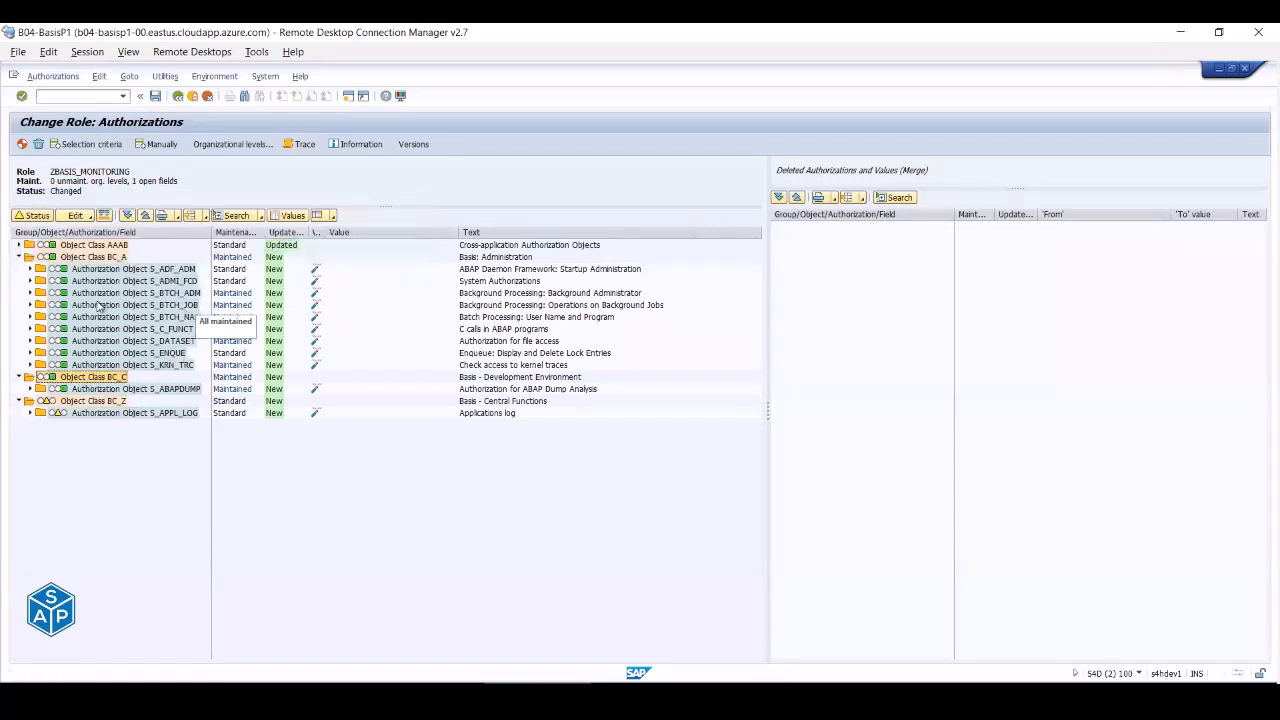
pyautogui.click(70, 401)
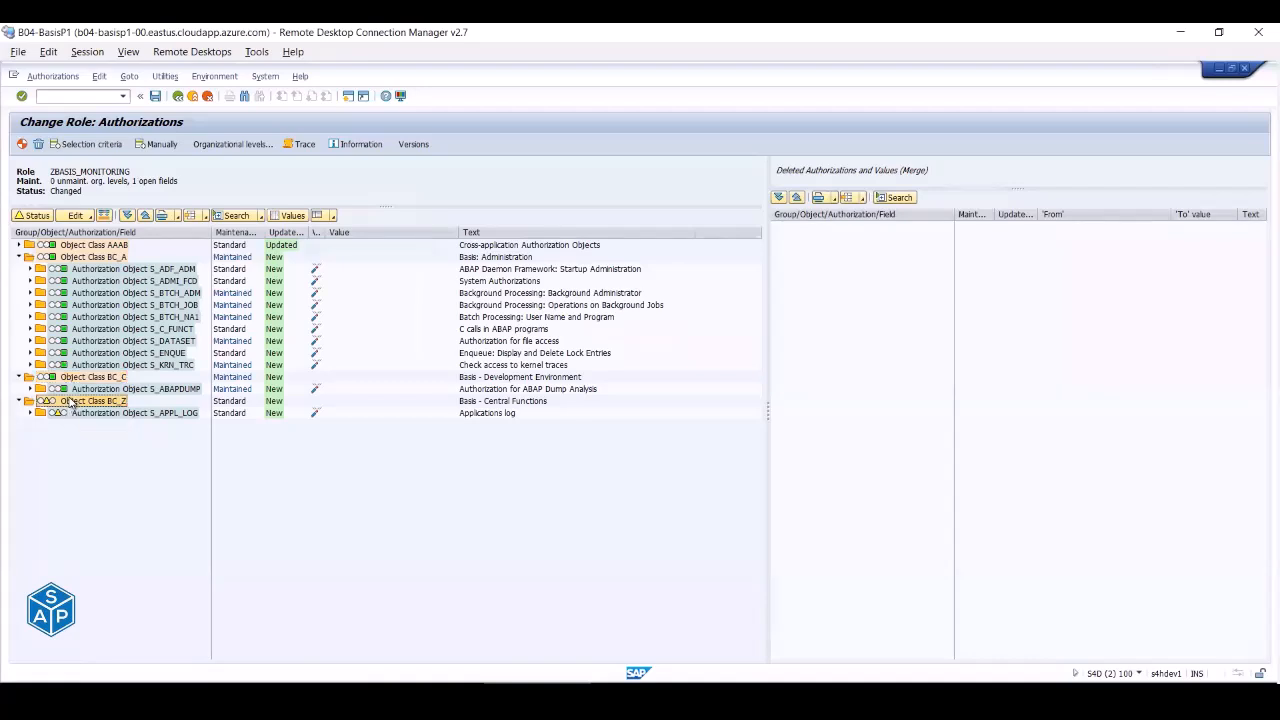
pyautogui.click(48, 401)
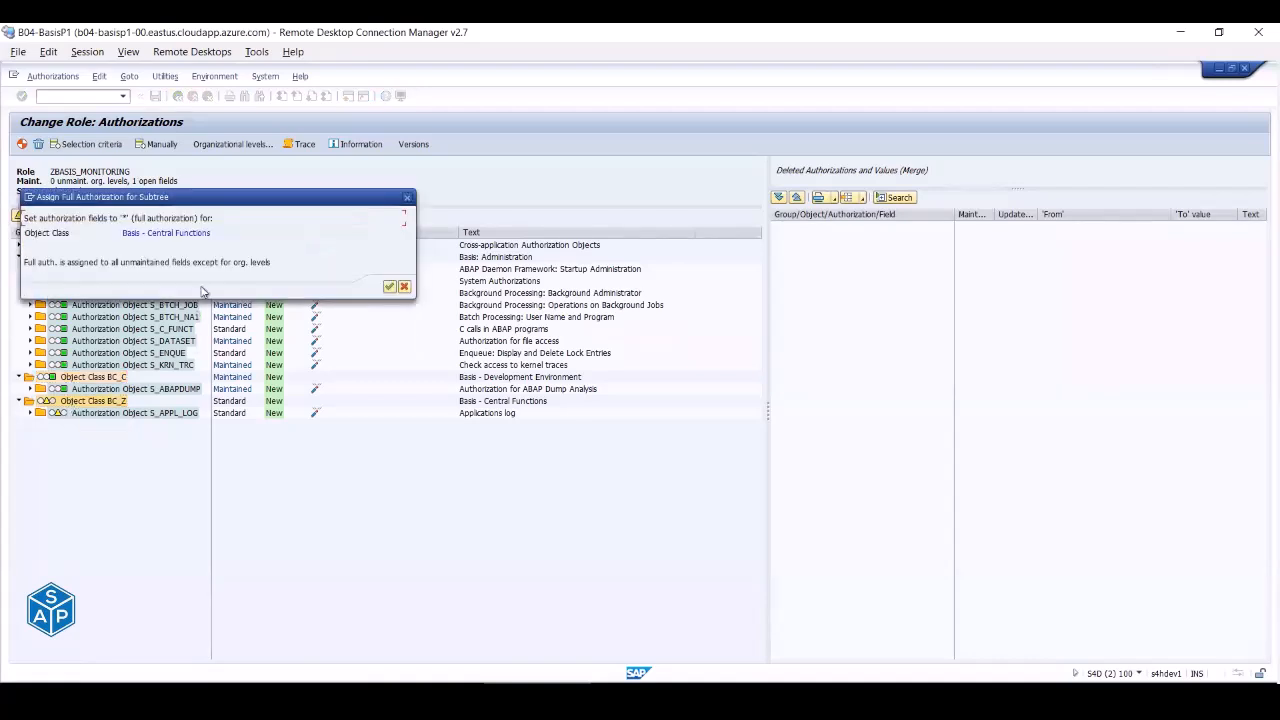
pyautogui.click(389, 287)
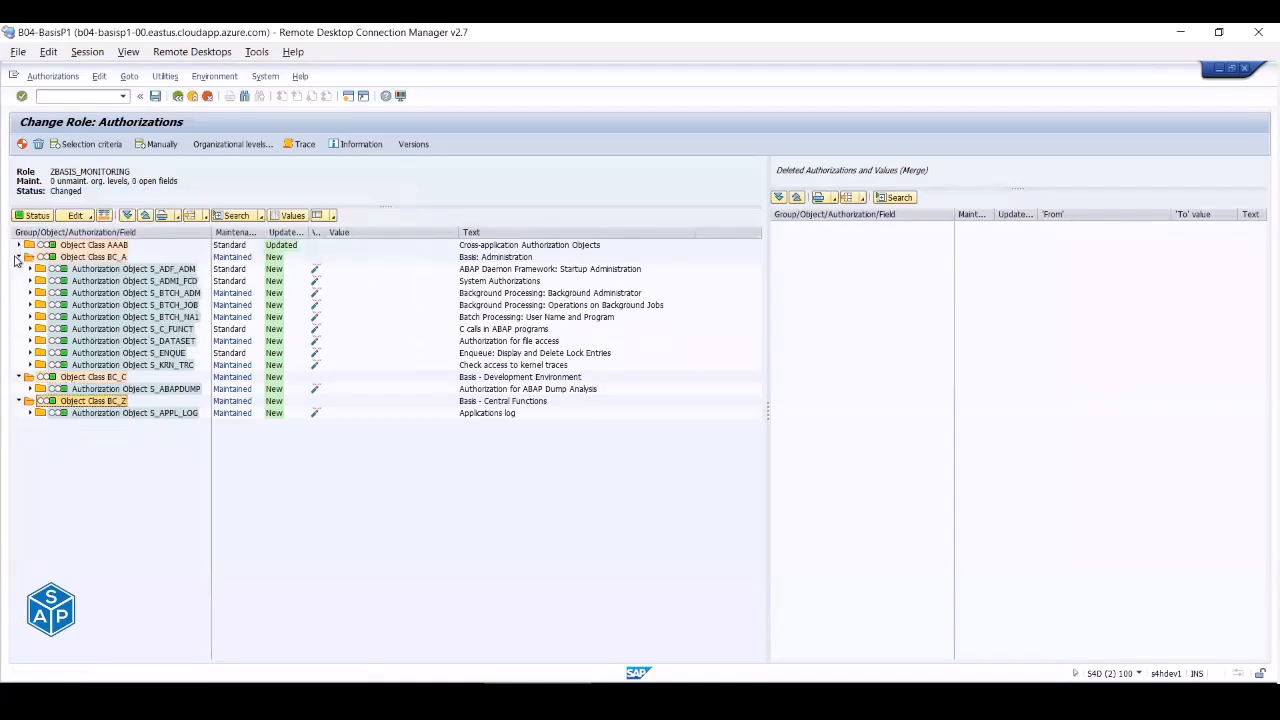
# - Collapse the object classes and generate the role's authorization profile with 0 open fields
pyautogui.click(18, 257)
pyautogui.click(18, 269)
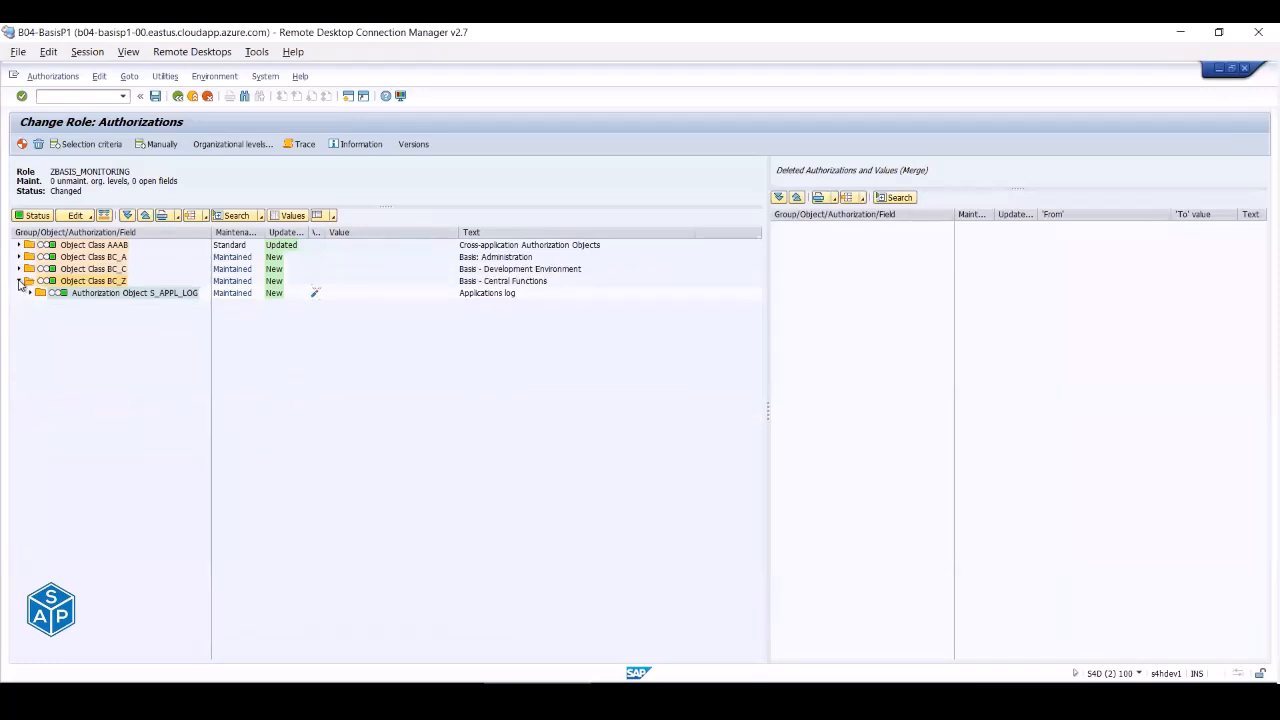
pyautogui.click(18, 281)
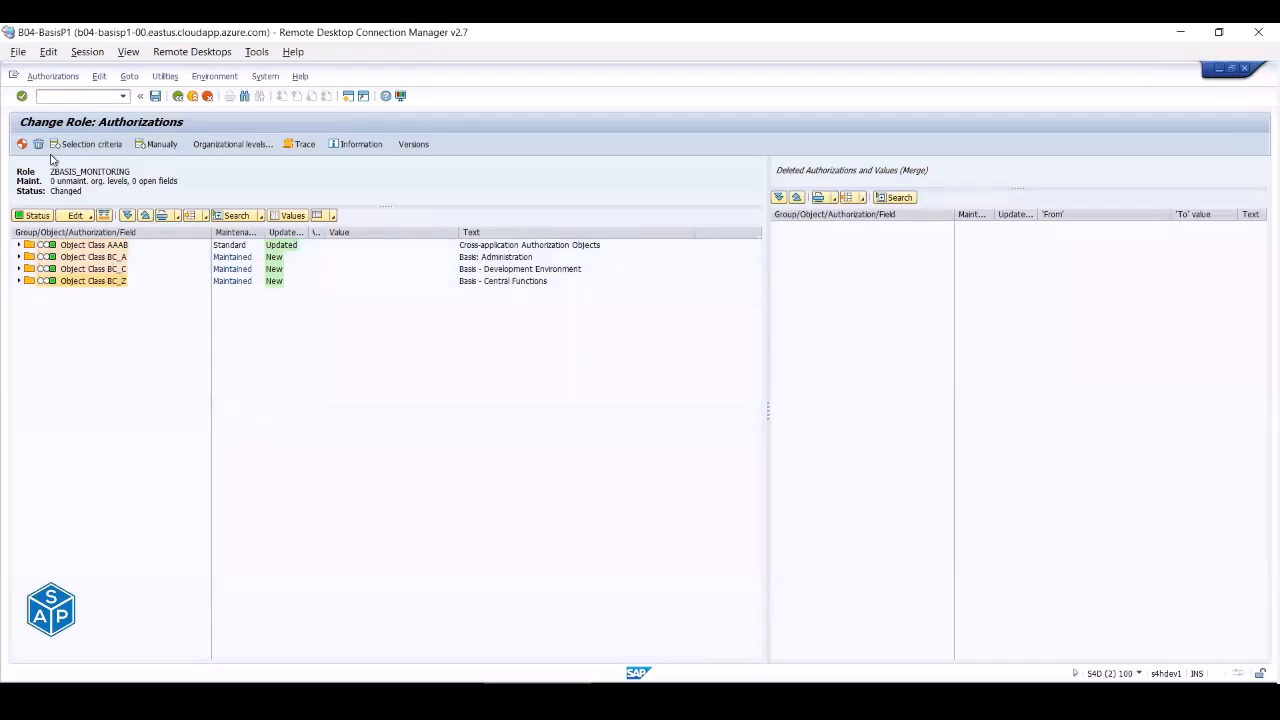
pyautogui.click(22, 144)
pyautogui.click(328, 689)
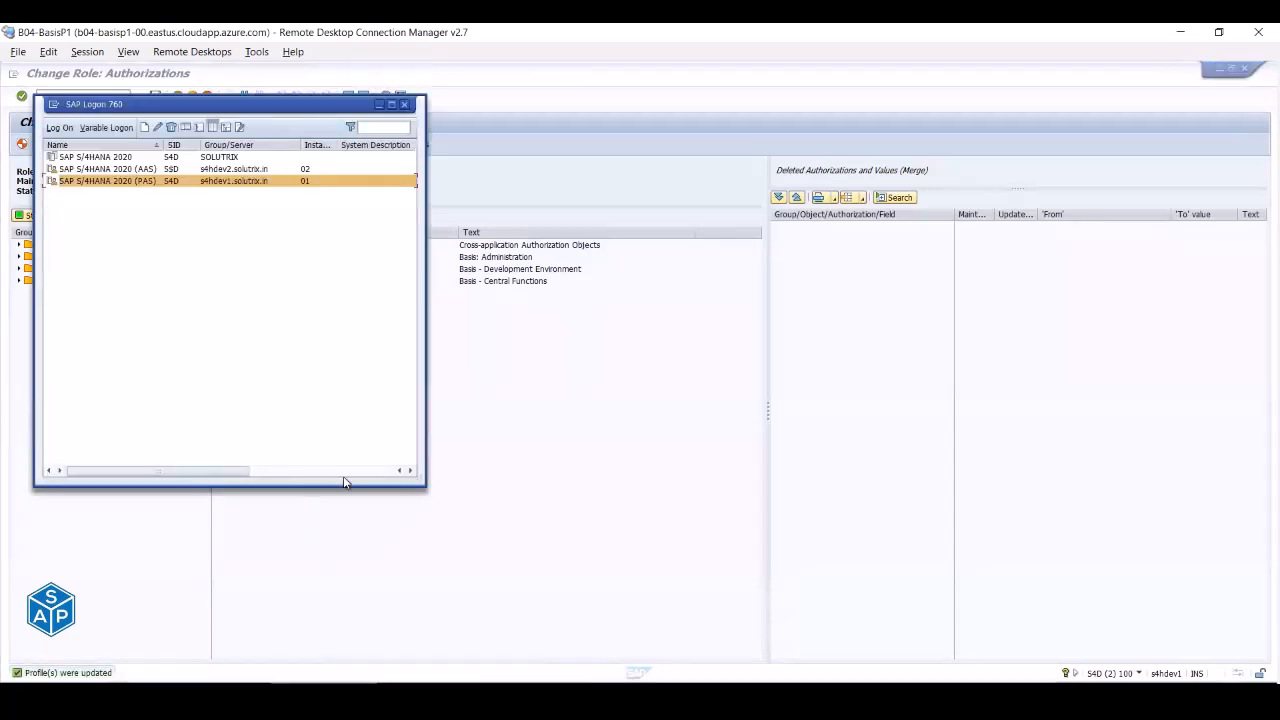
# - Return from the authorization data to the User tab of role ZBASIS_MONITORING
pyautogui.click(535, 517)
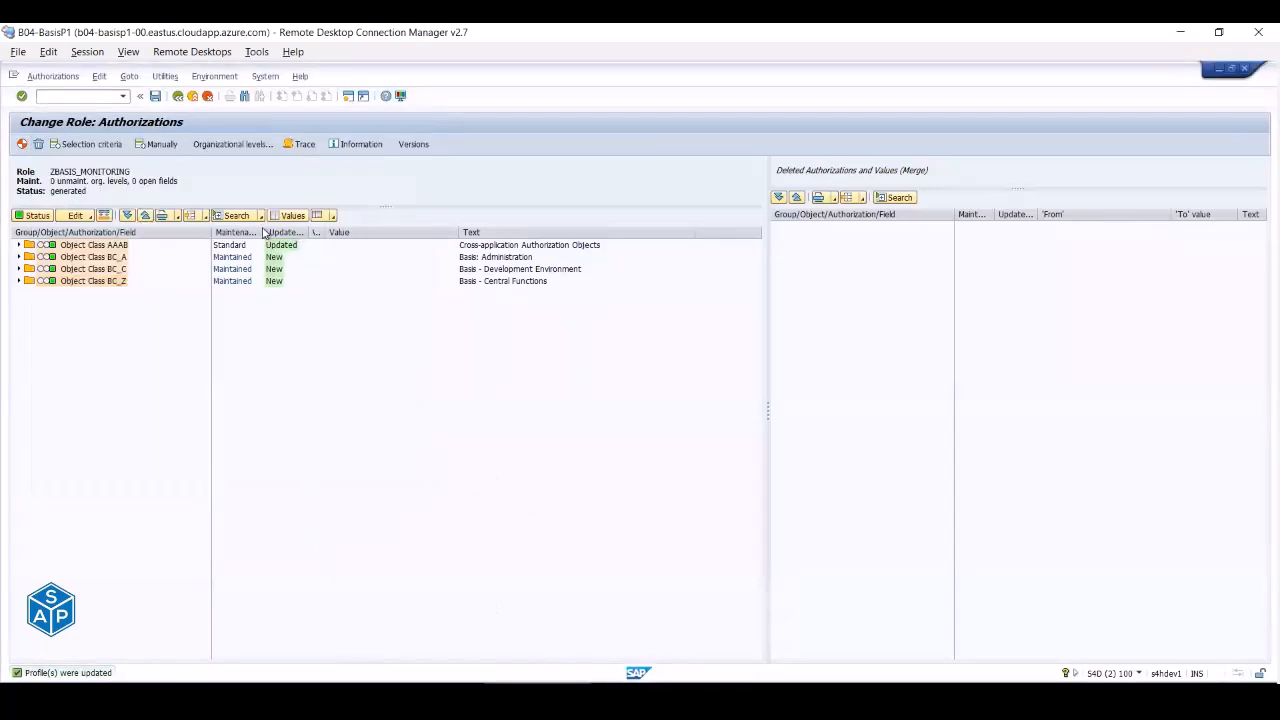
pyautogui.click(177, 96)
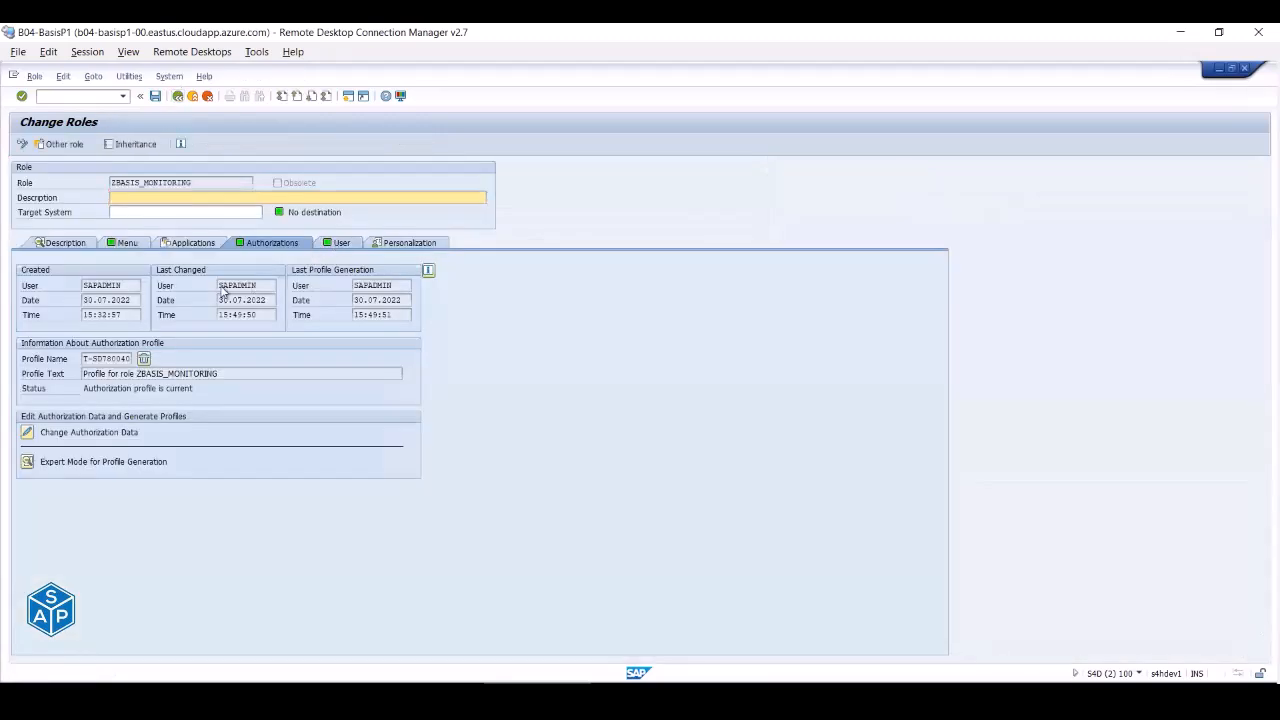
pyautogui.click(341, 243)
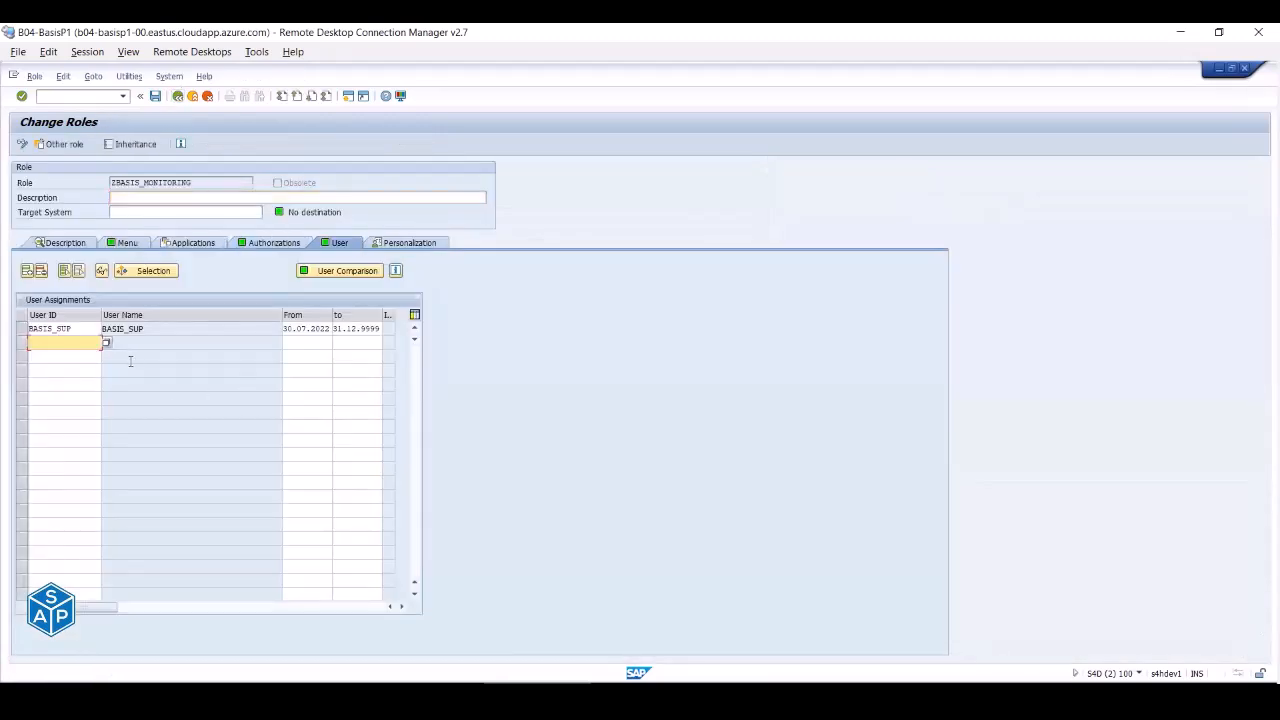
# - Run the user master comparison, close its result, and bring SAP Logon back up
pyautogui.click(346, 272)
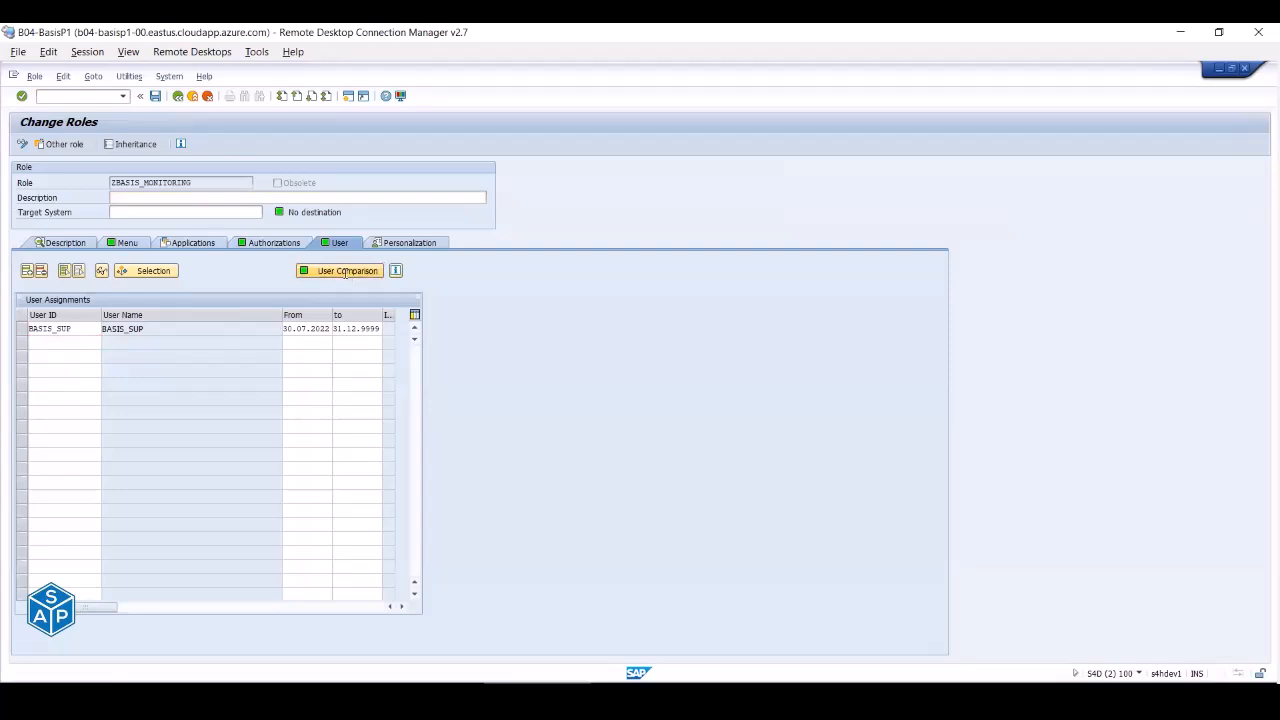
pyautogui.moveTo(83, 277); pyautogui.dragTo(222, 277)
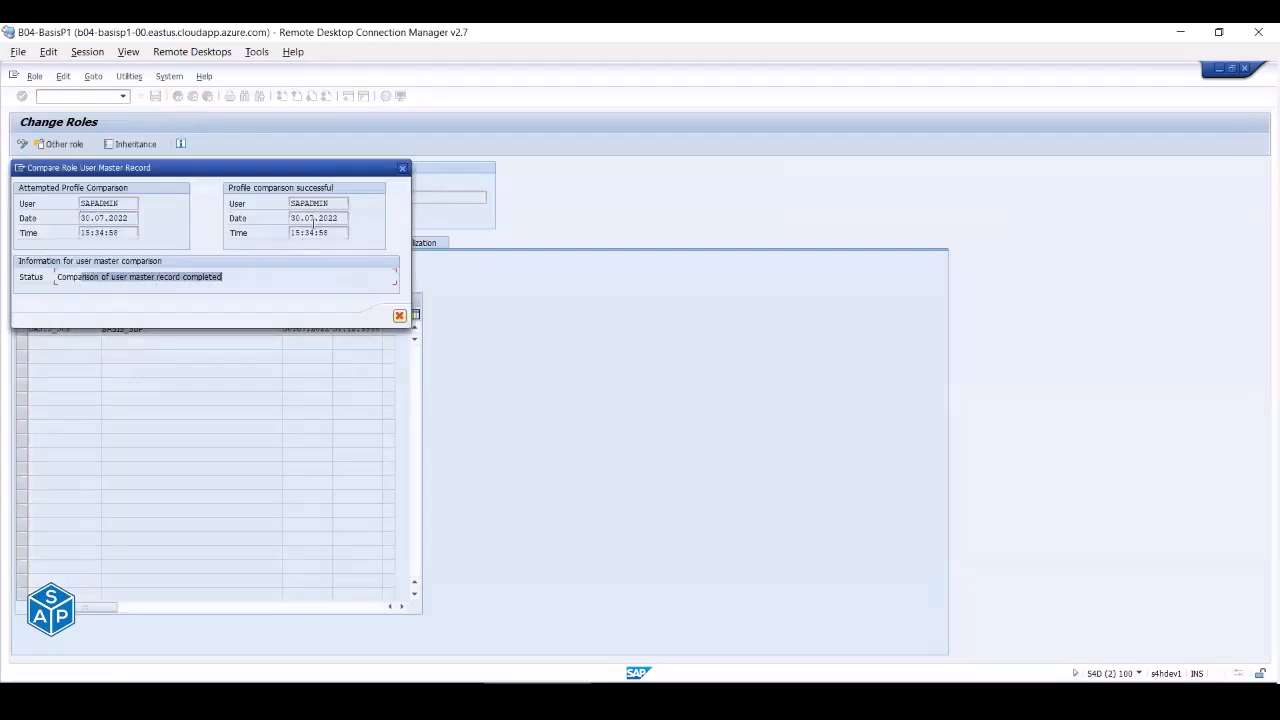
pyautogui.click(402, 168)
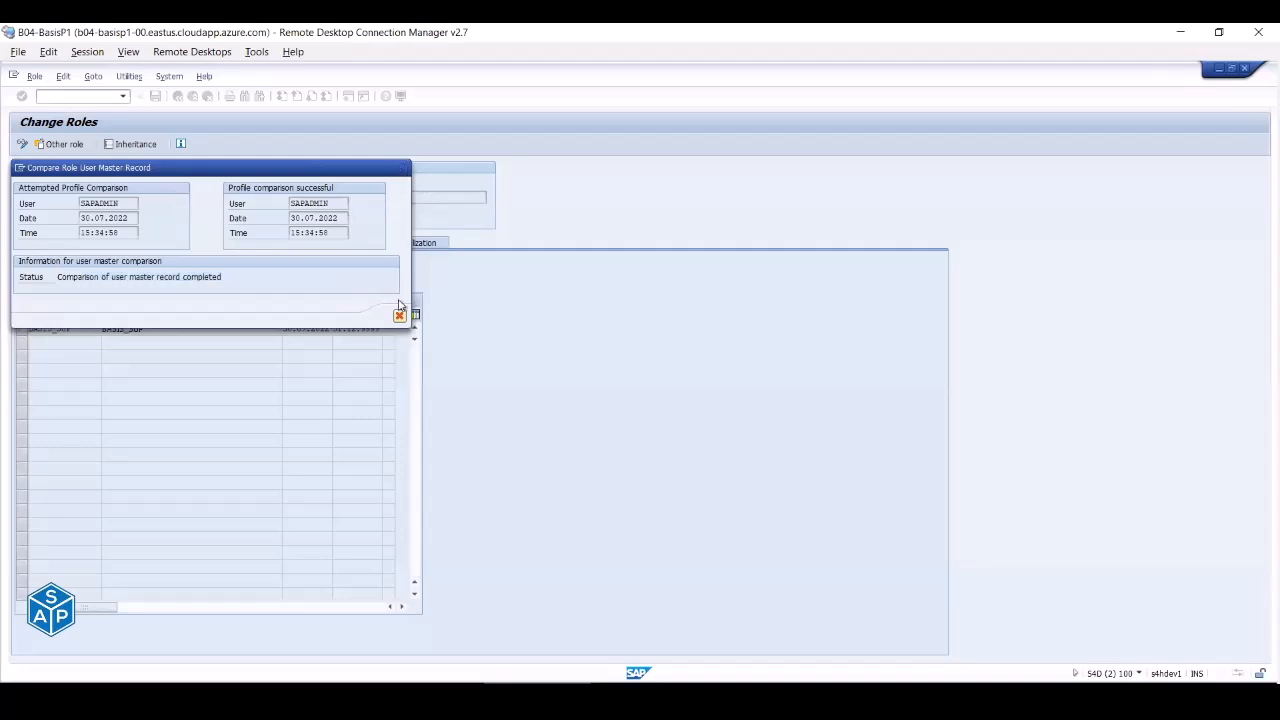
pyautogui.click(323, 692)
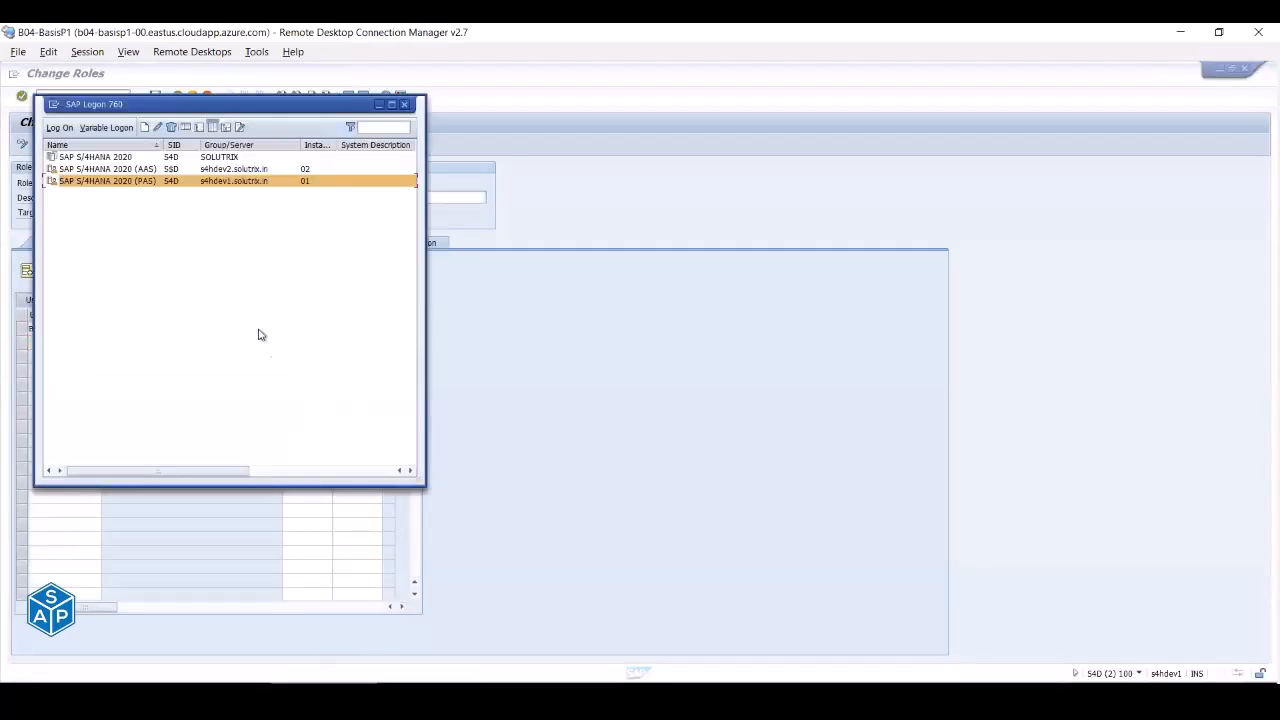
# - Log on to SAP S/4HANA 2020 (PAS) with the remembered user ID and password
pyautogui.doubleClick(150, 184)
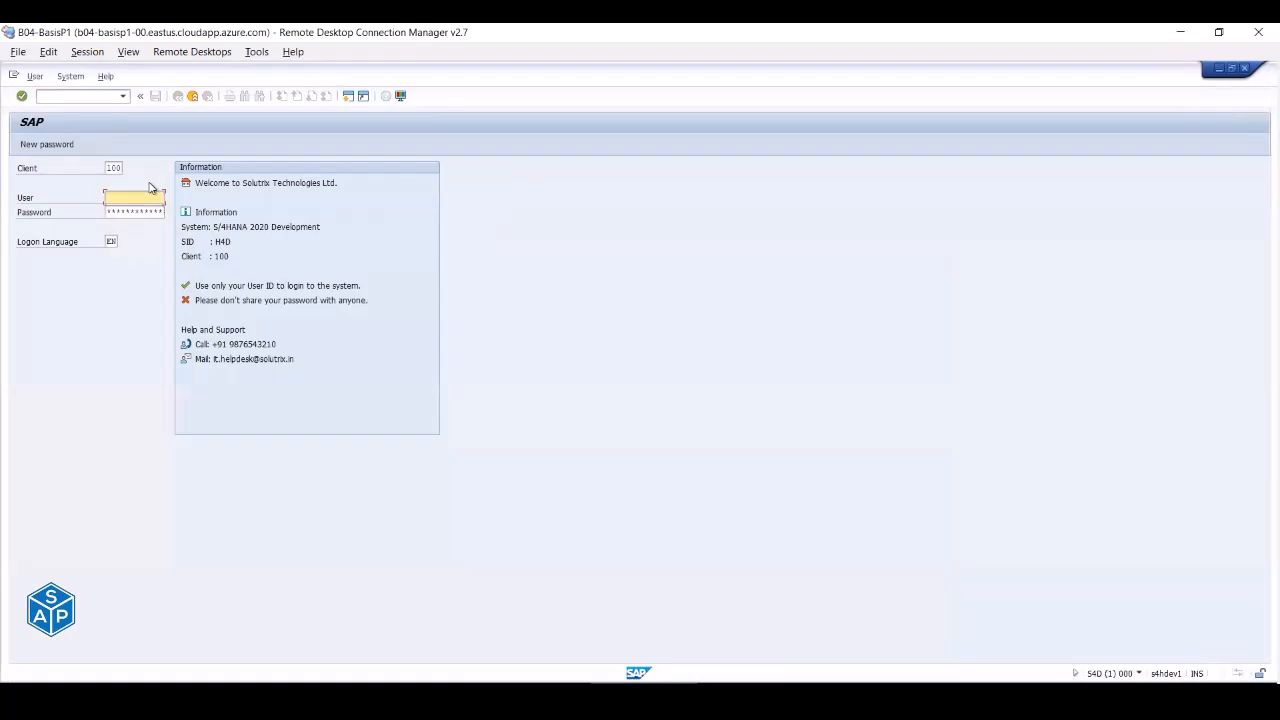
pyautogui.press('Tab')
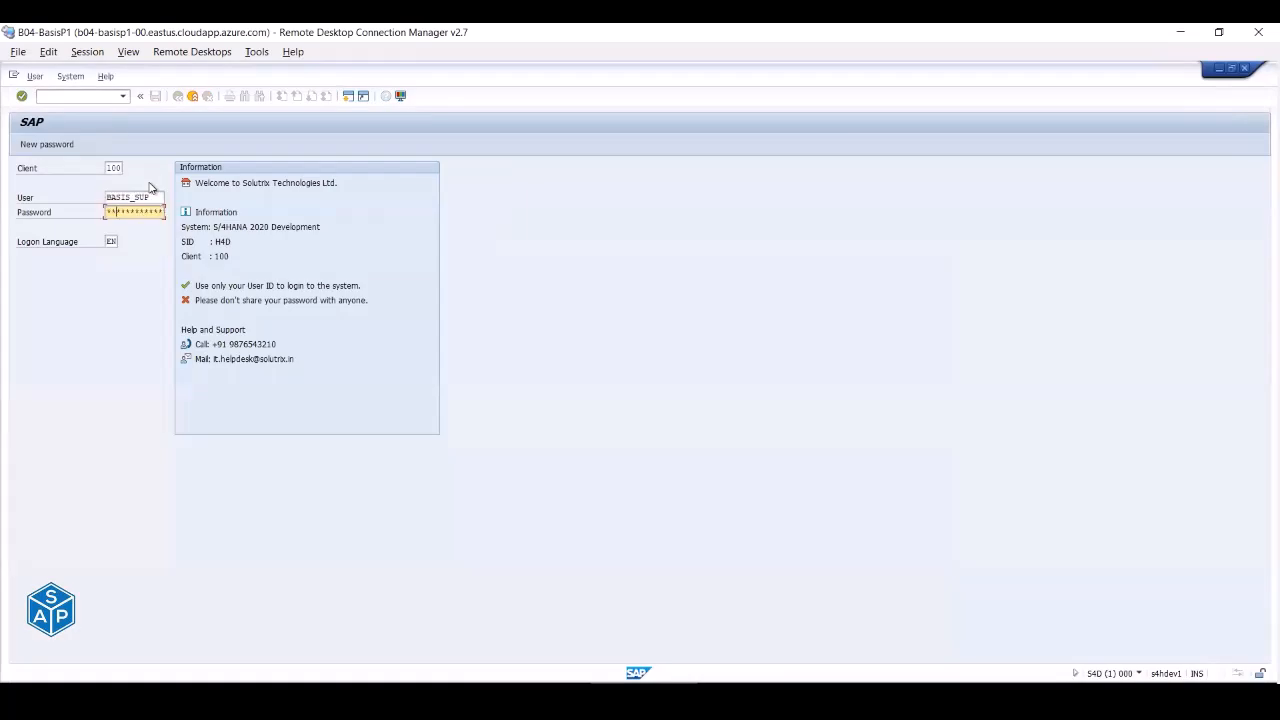
pyautogui.press('Return')
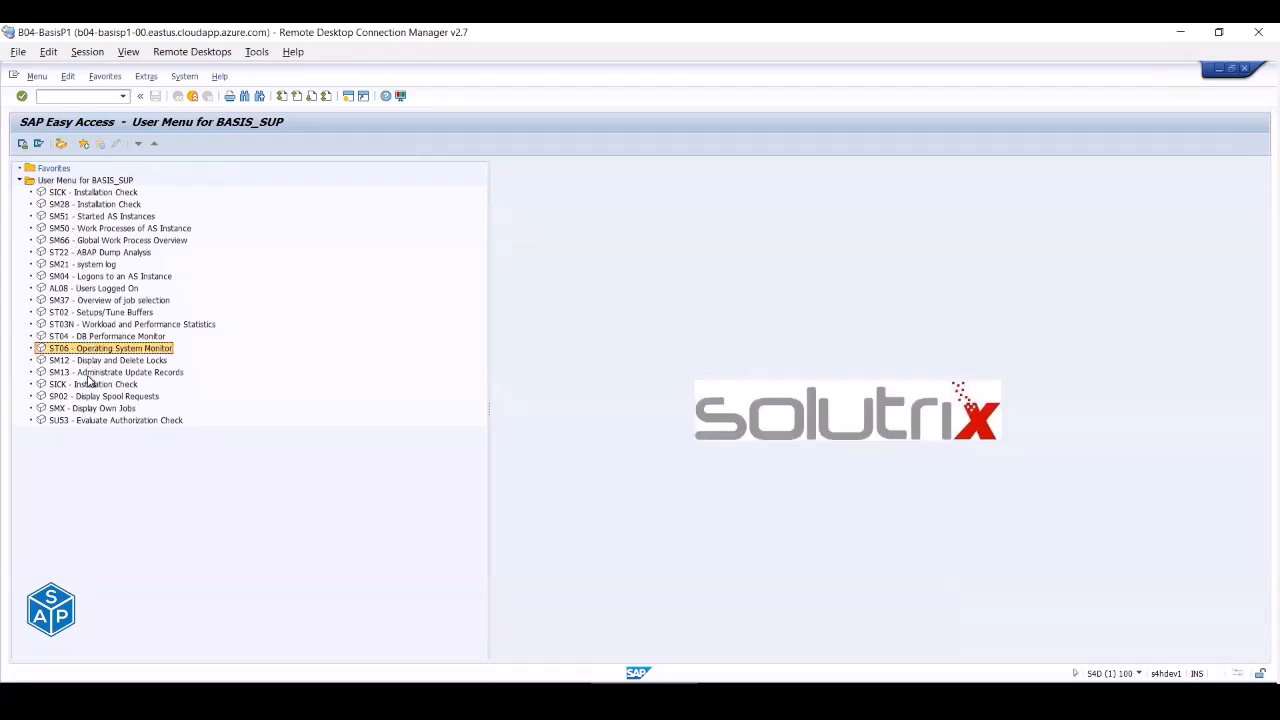
# - Start SM50 Work Processes of AS Instance from the user menu and scroll the list
pyautogui.doubleClick(77, 231)
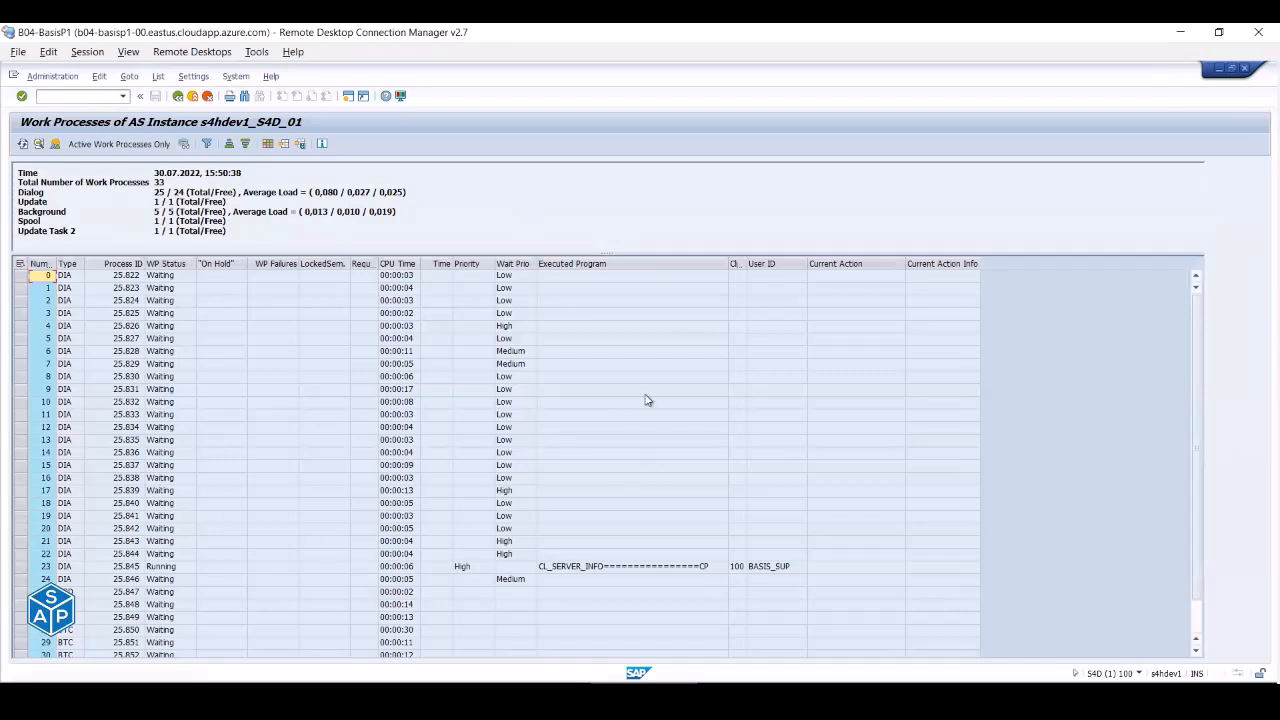
pyautogui.scroll(-1, 646, 400)
pyautogui.scroll(1, 646, 400)
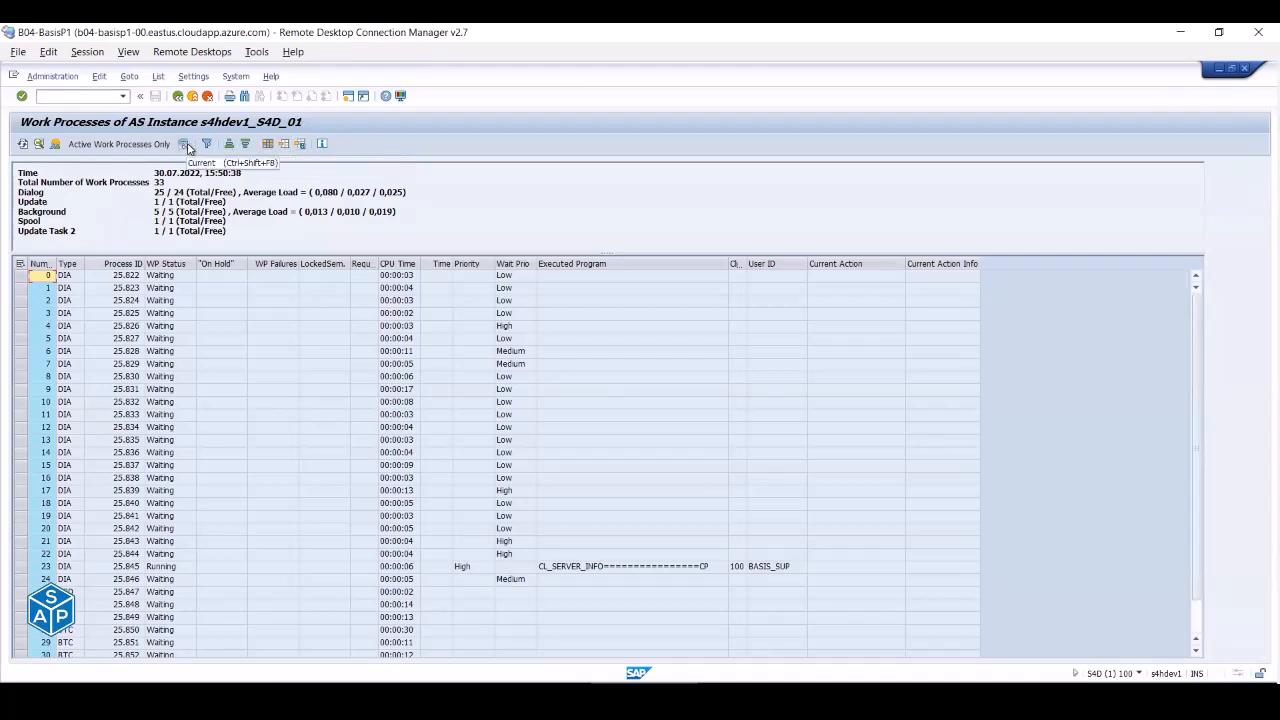
# - Browse the Administration, Edit and List menus, closing them without choosing anything
pyautogui.click(55, 77)
pyautogui.moveTo(58, 92)
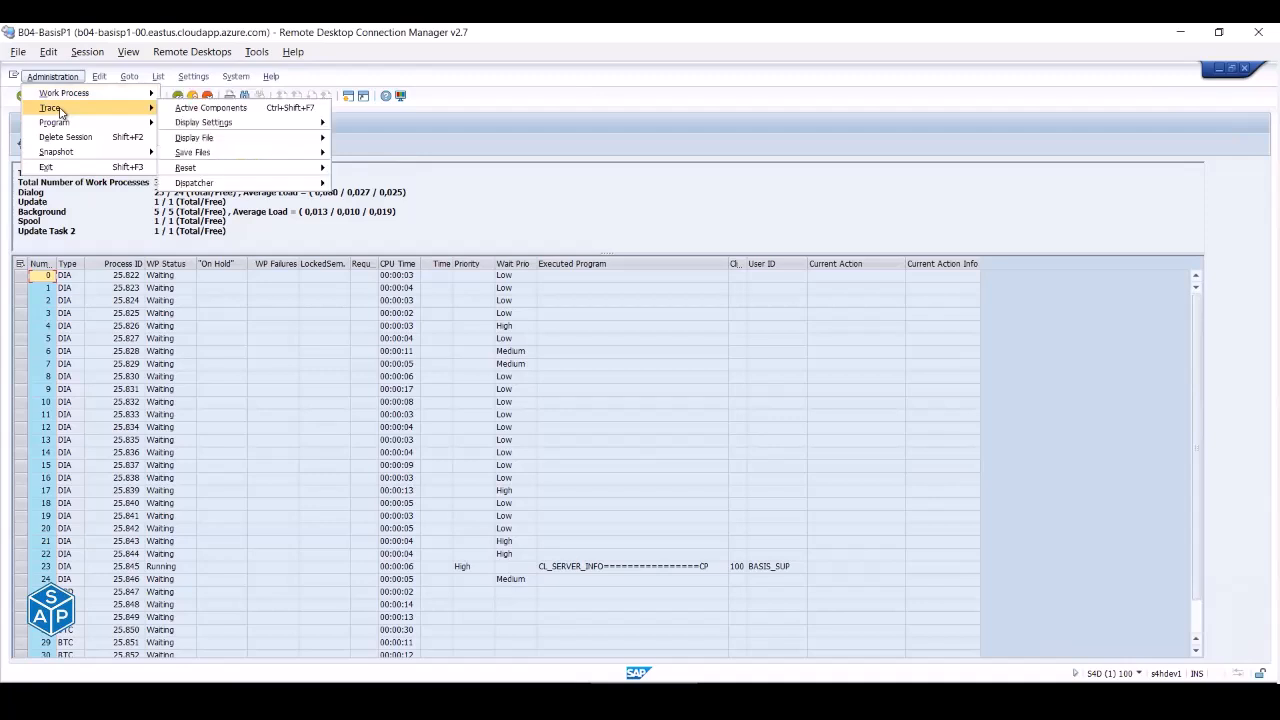
pyautogui.click(99, 77)
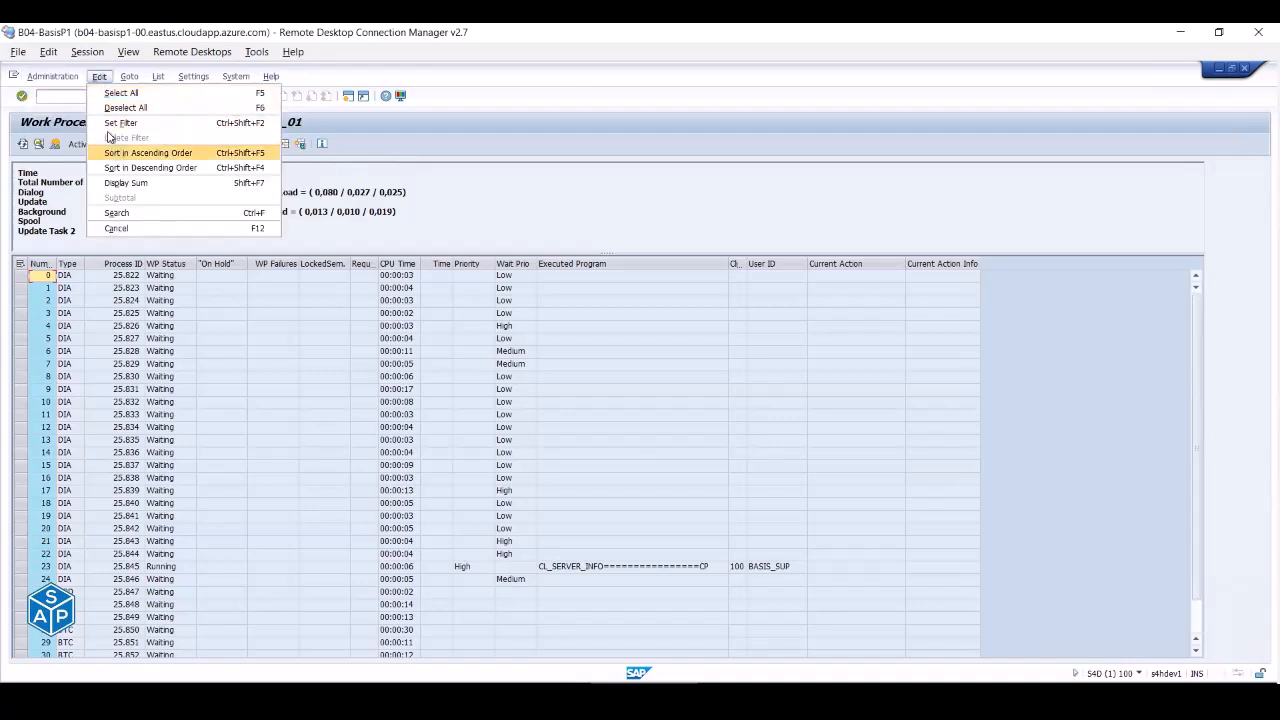
pyautogui.moveTo(129, 77)
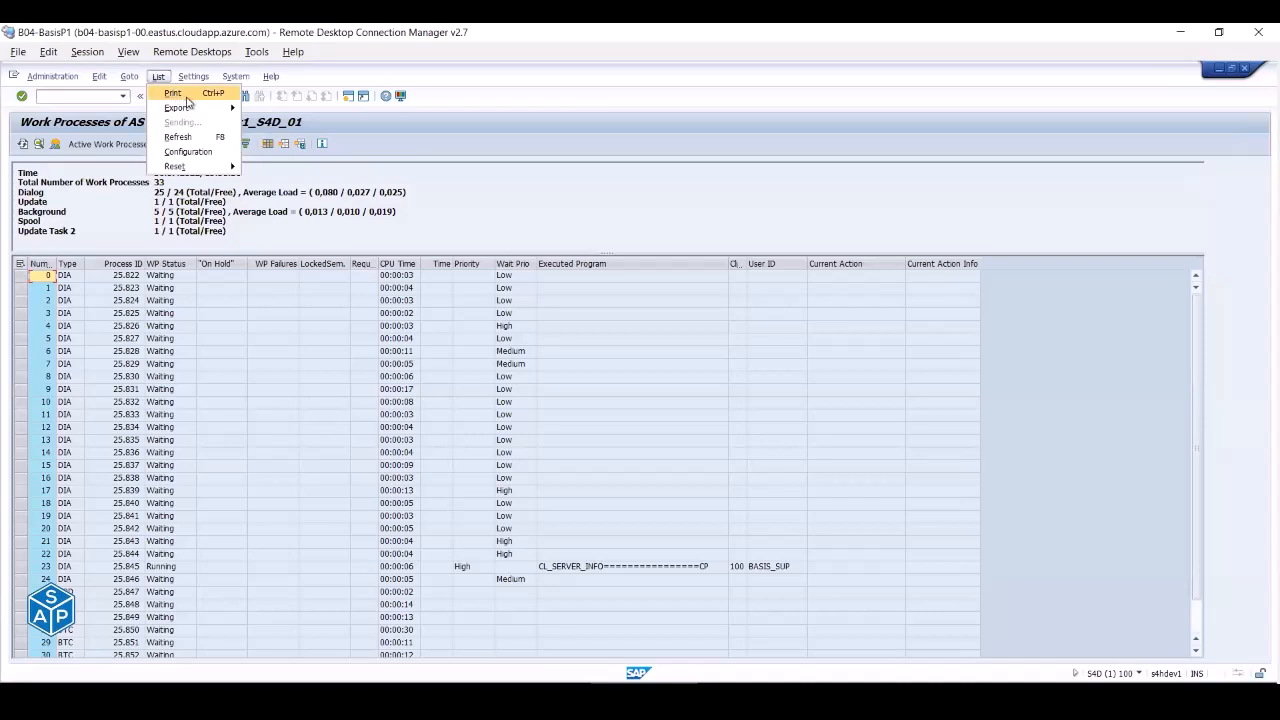
pyautogui.moveTo(201, 110)
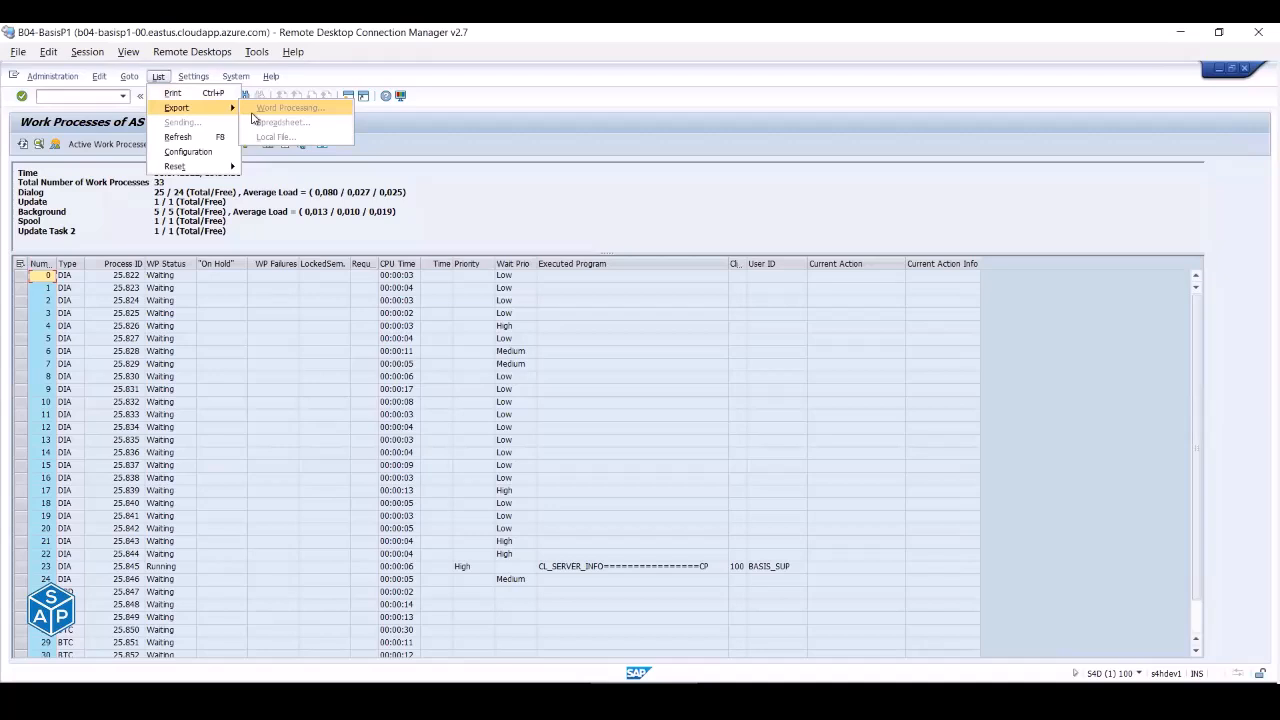
pyautogui.click(418, 139)
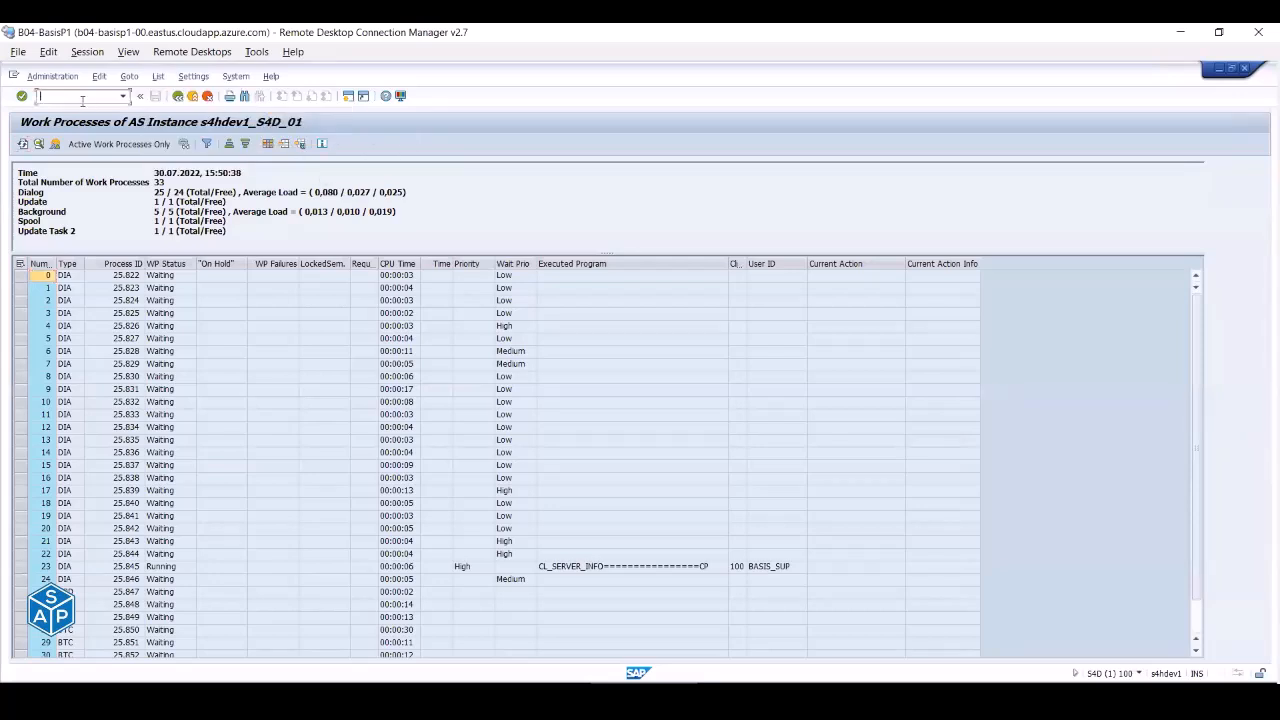
# - Restart SM50 via /n and look at the List > Export options
pyautogui.press('Return')
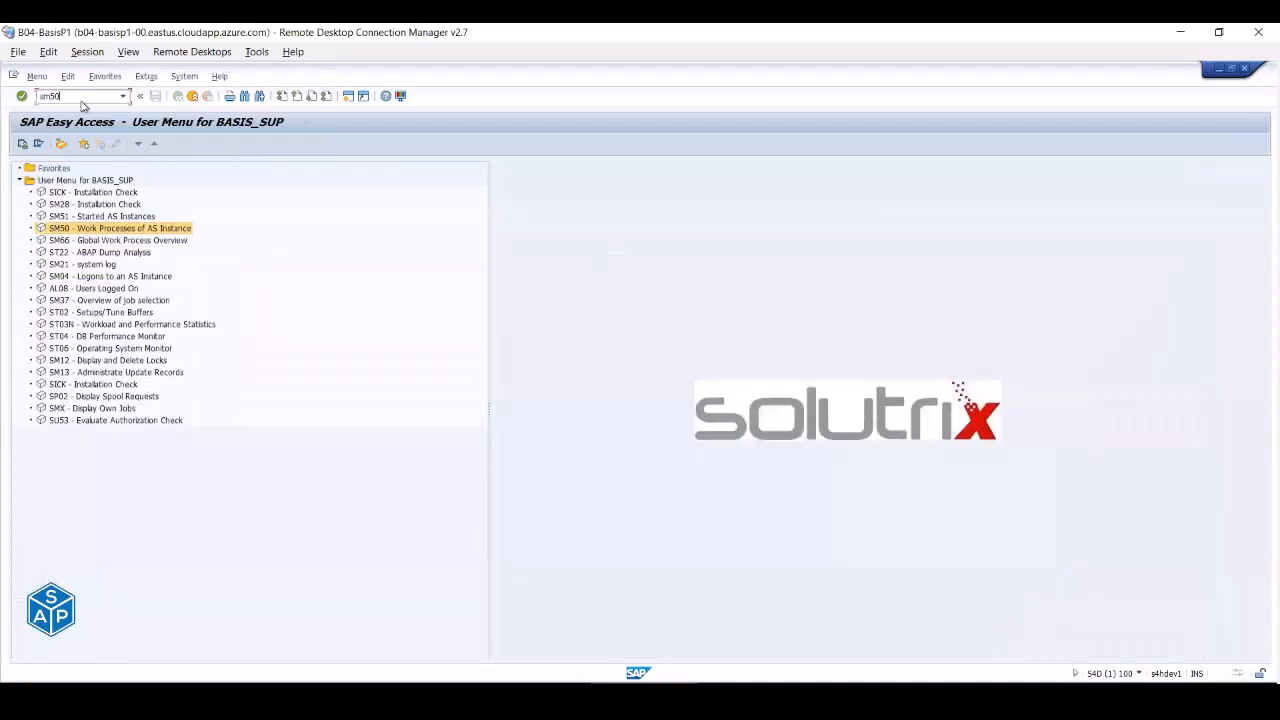
pyautogui.press('Return')
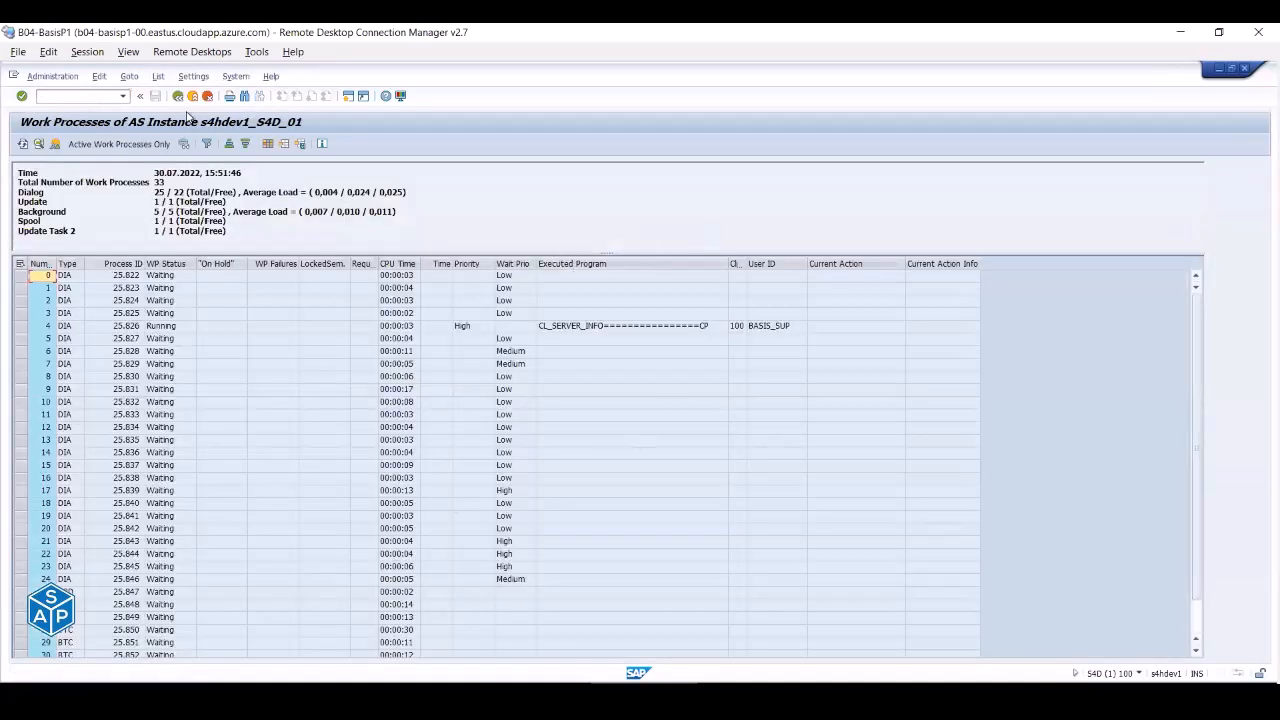
pyautogui.click(158, 77)
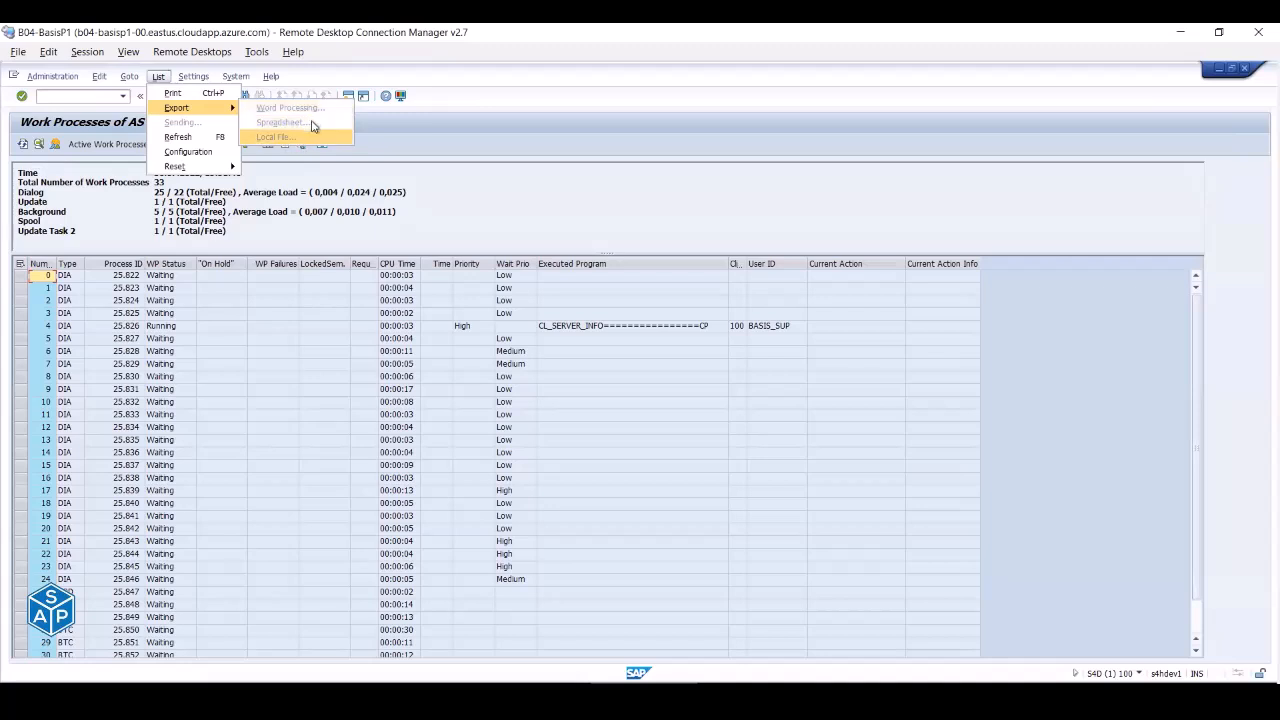
# - Close the export menu, go back, and run /nsm04 for the user sessions list
pyautogui.click(422, 138)
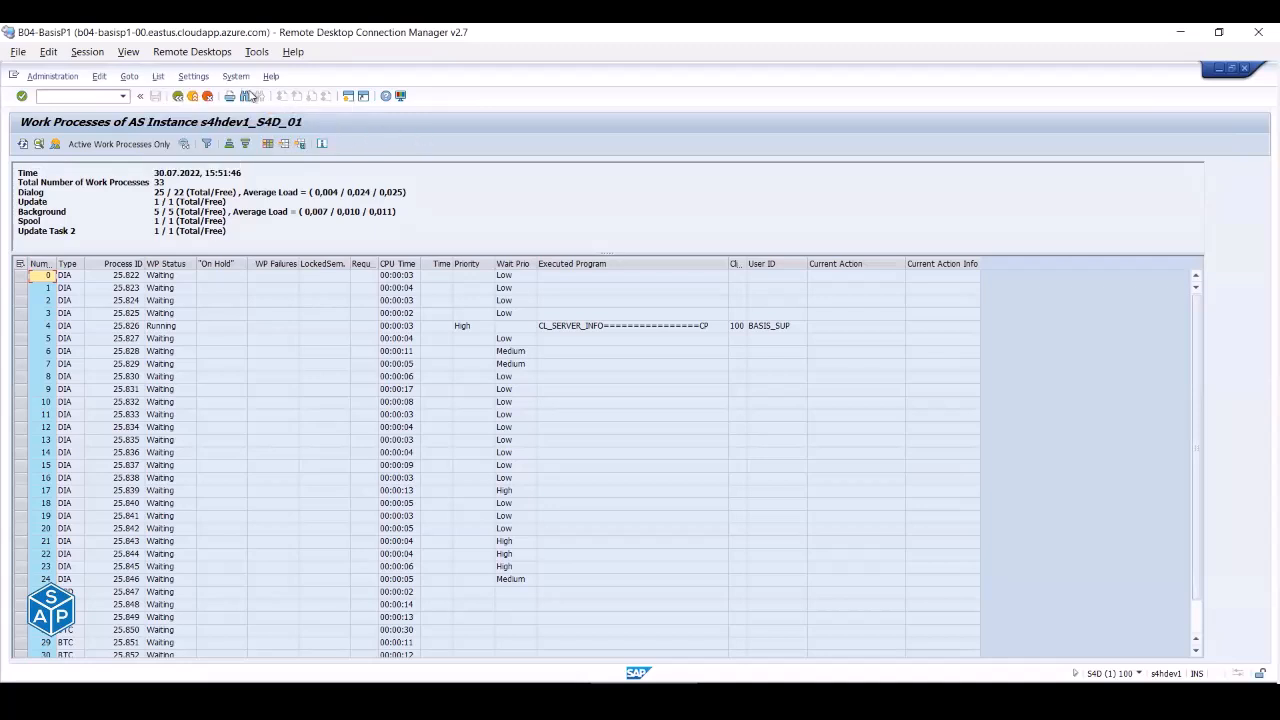
pyautogui.click(176, 96)
pyautogui.click(101, 96)
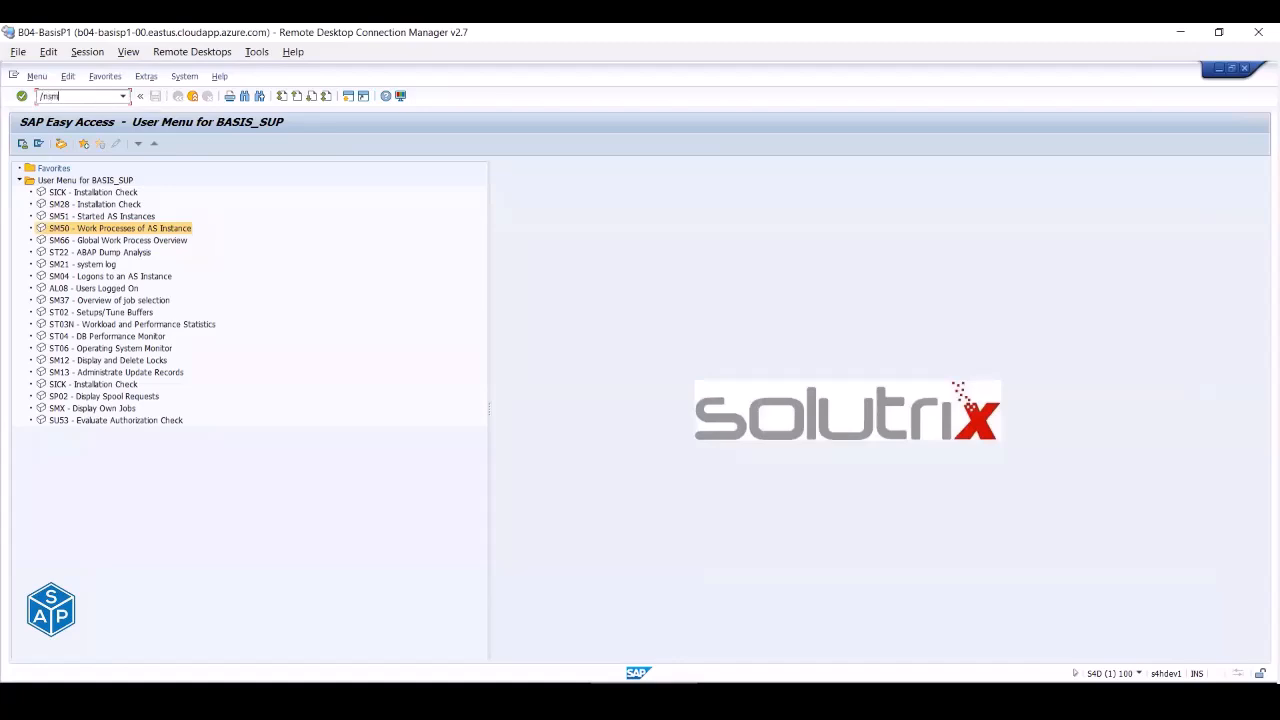
pyautogui.write('/nsm04')
pyautogui.press('Return')
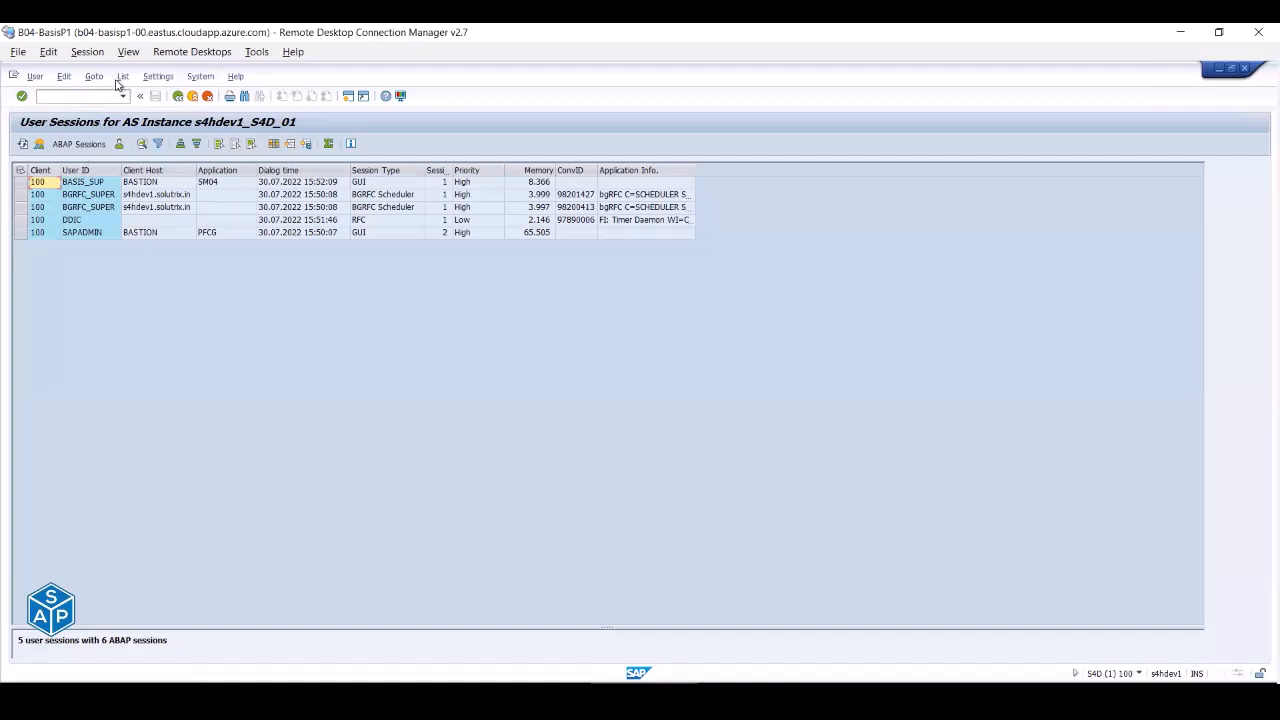
# - Check the SM04 export options, then switch to the ZBASIS_MONITORING Change Roles window
pyautogui.click(123, 77)
pyautogui.moveTo(141, 107)
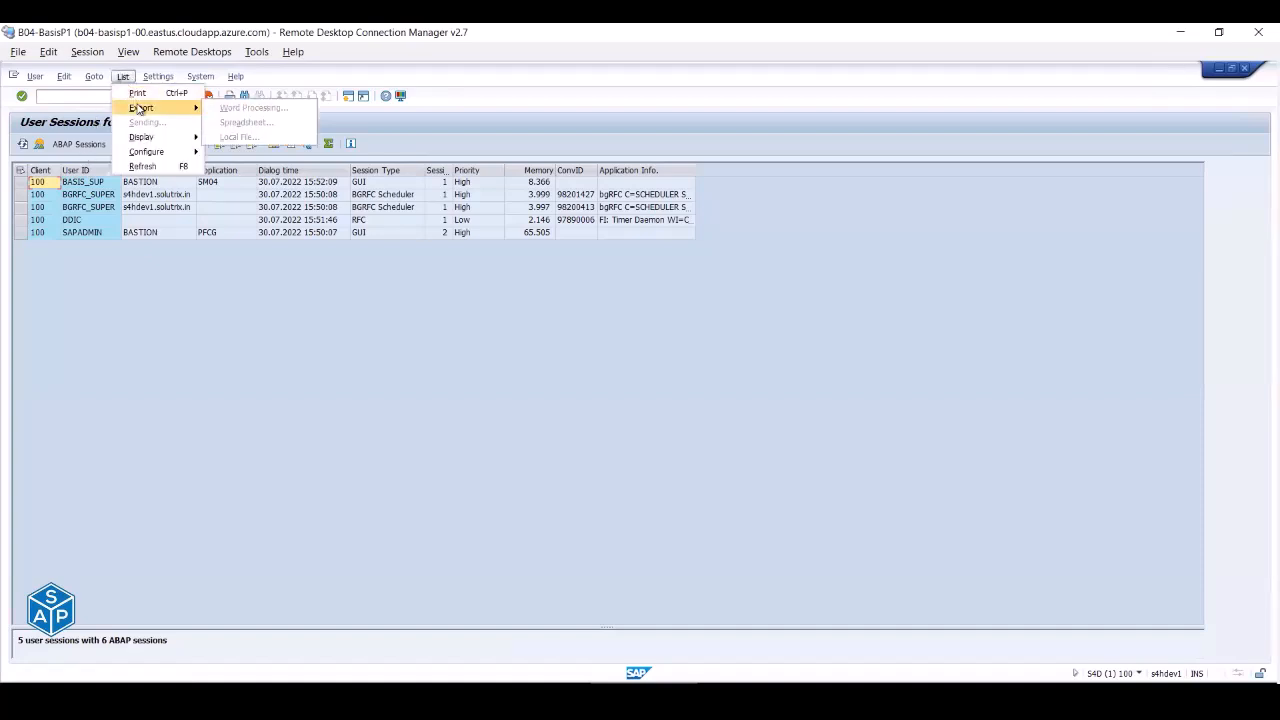
pyautogui.click(337, 327)
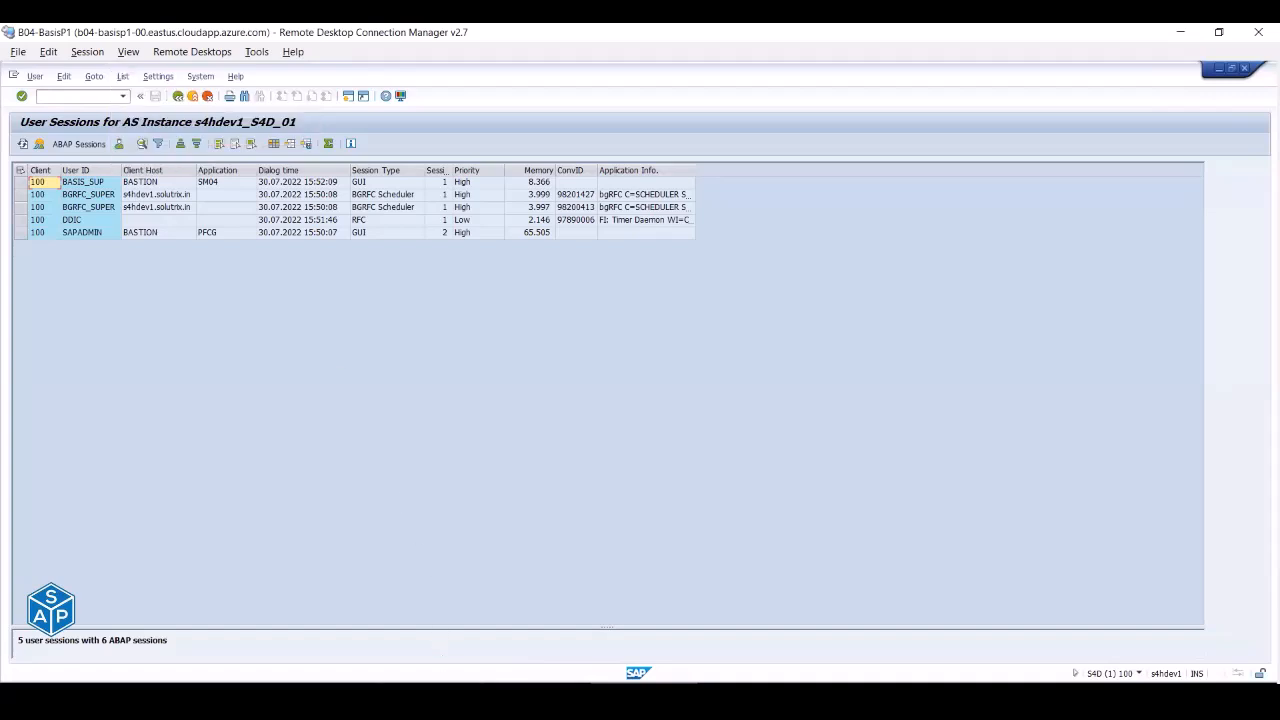
pyautogui.click(660, 645)
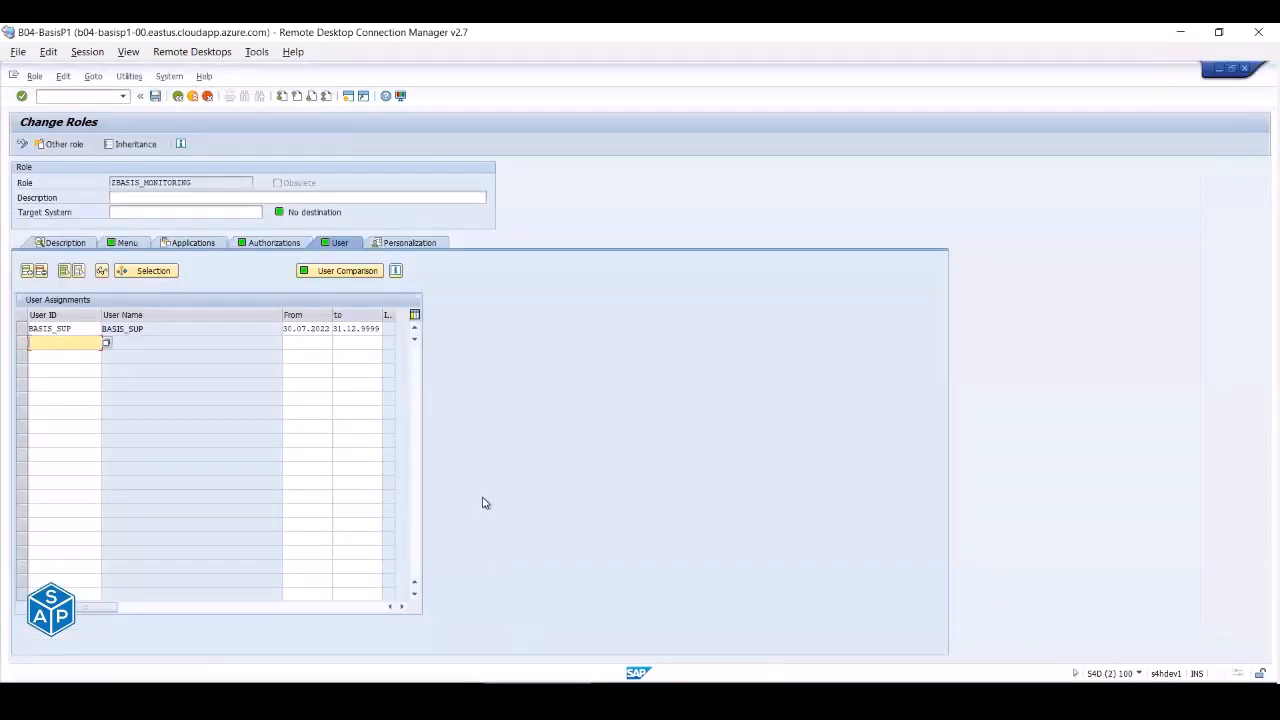
# - Open role ZGENERIC_AUTH for changing and enter its authorization data from the Authorizations tab
pyautogui.click(177, 97)
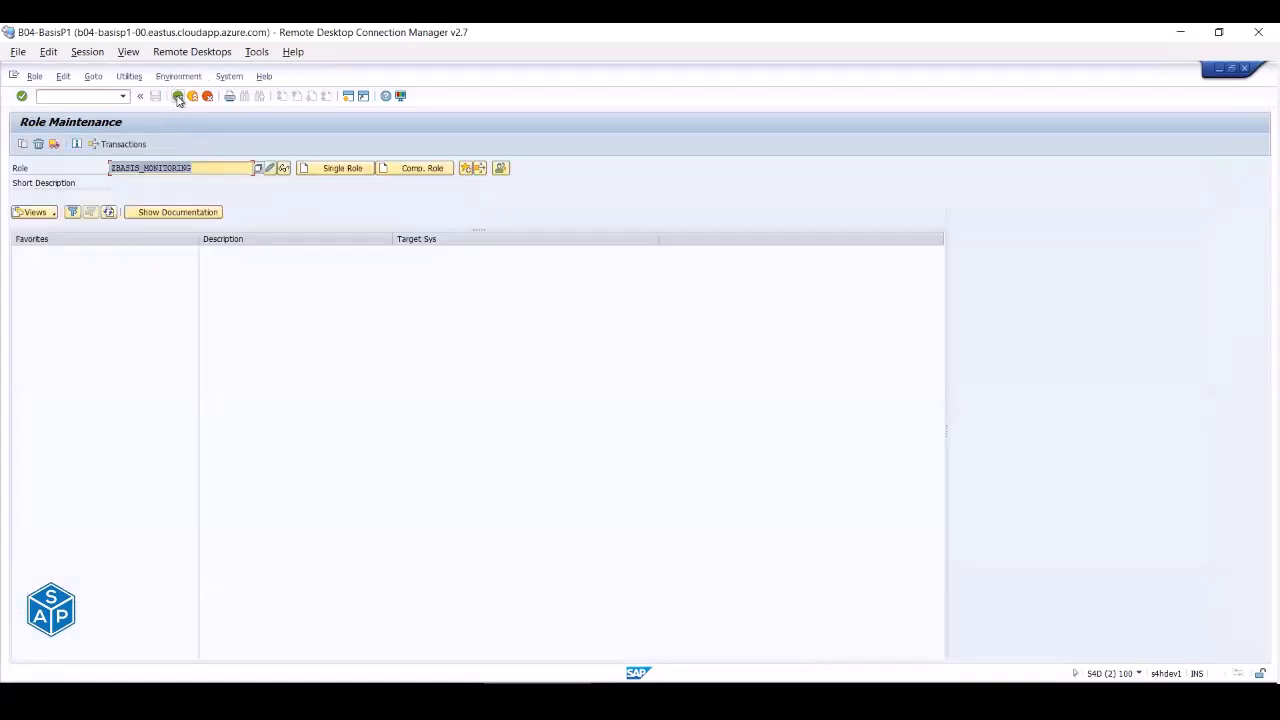
pyautogui.press('BackSpace')
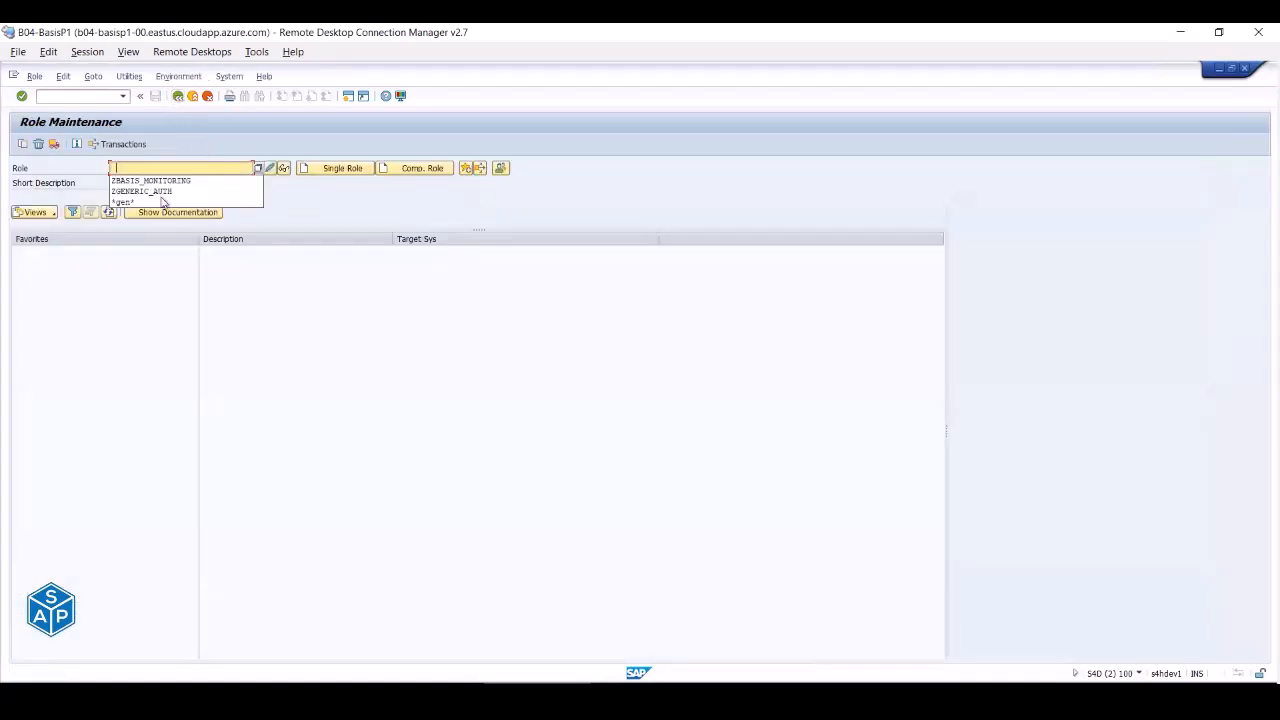
pyautogui.click(177, 192)
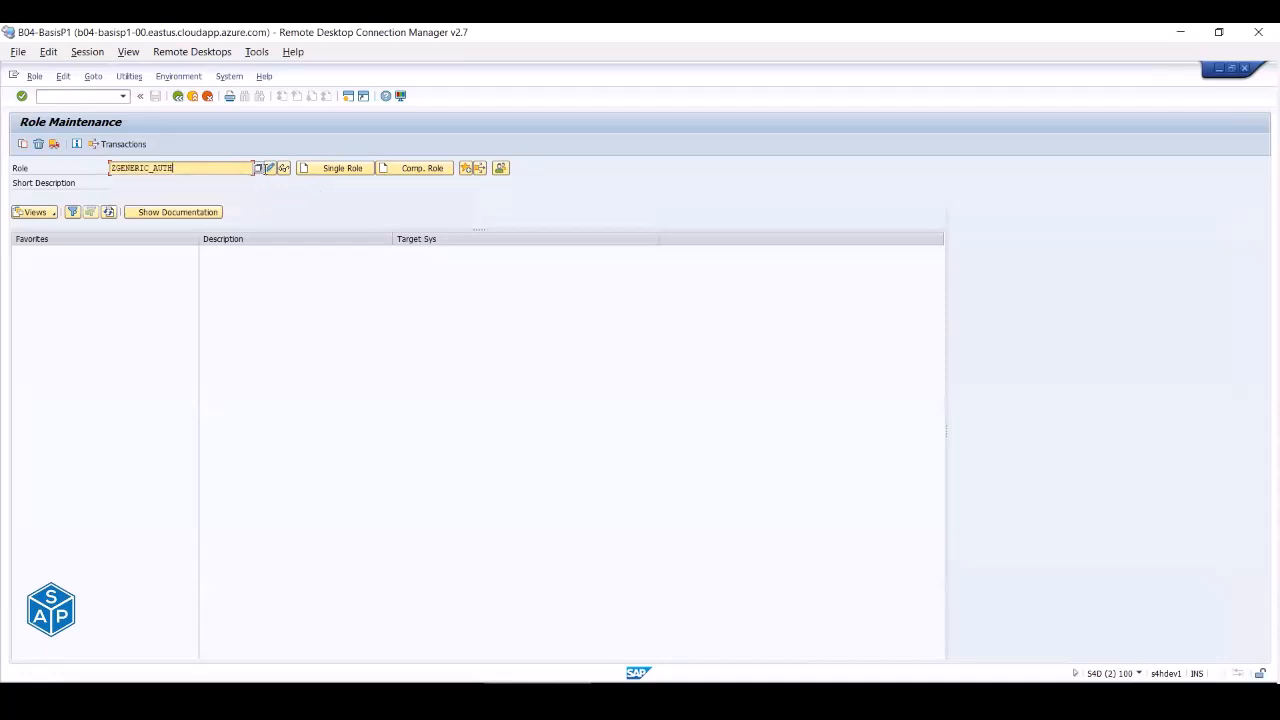
pyautogui.click(270, 168)
pyautogui.click(118, 244)
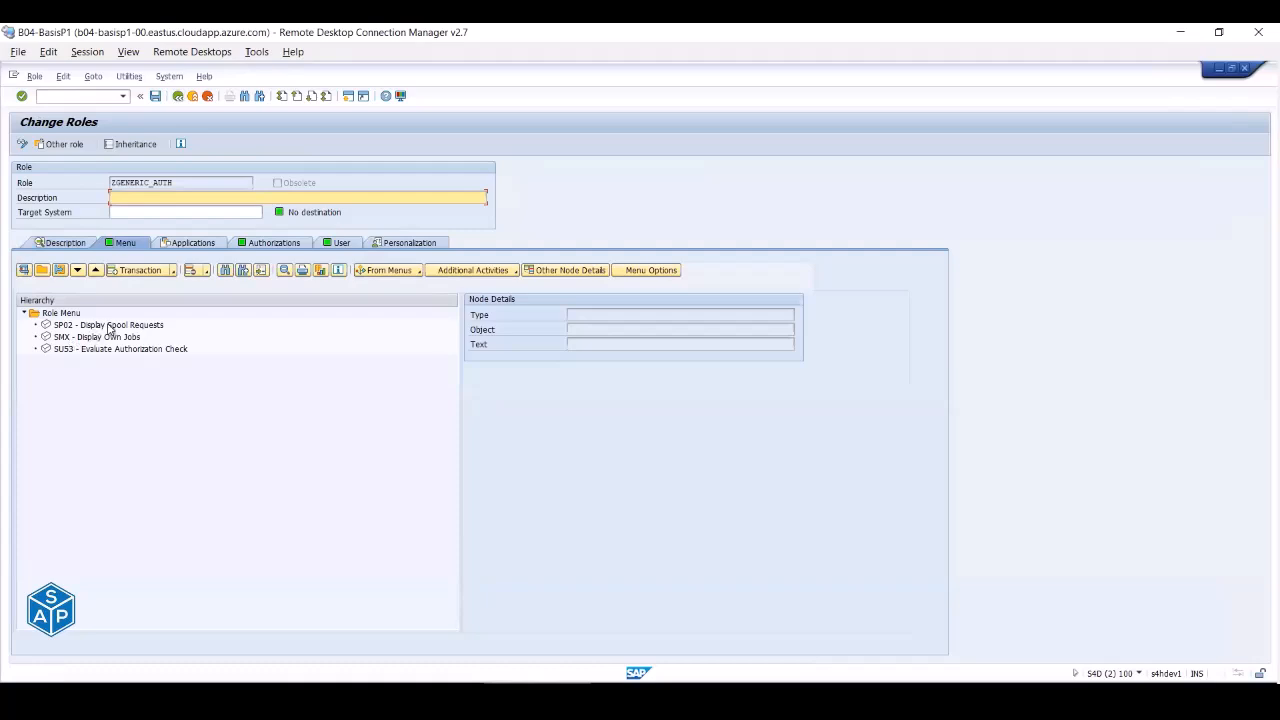
pyautogui.click(256, 243)
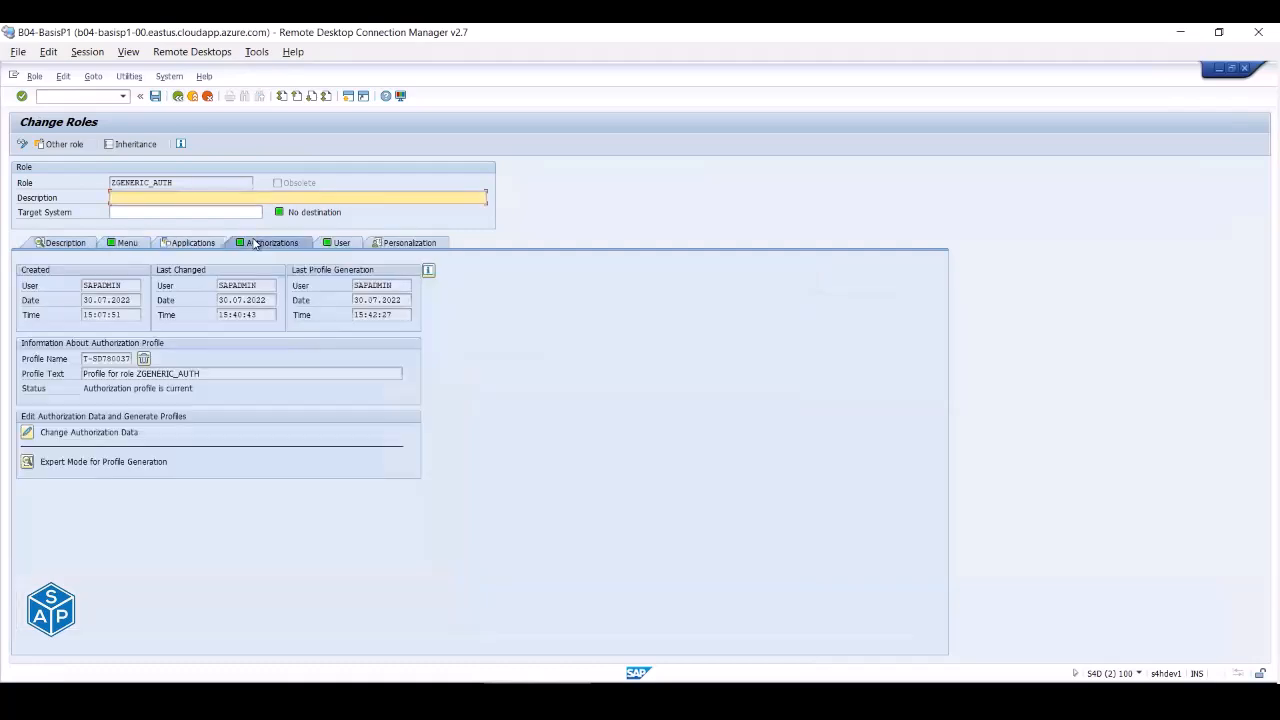
pyautogui.click(27, 433)
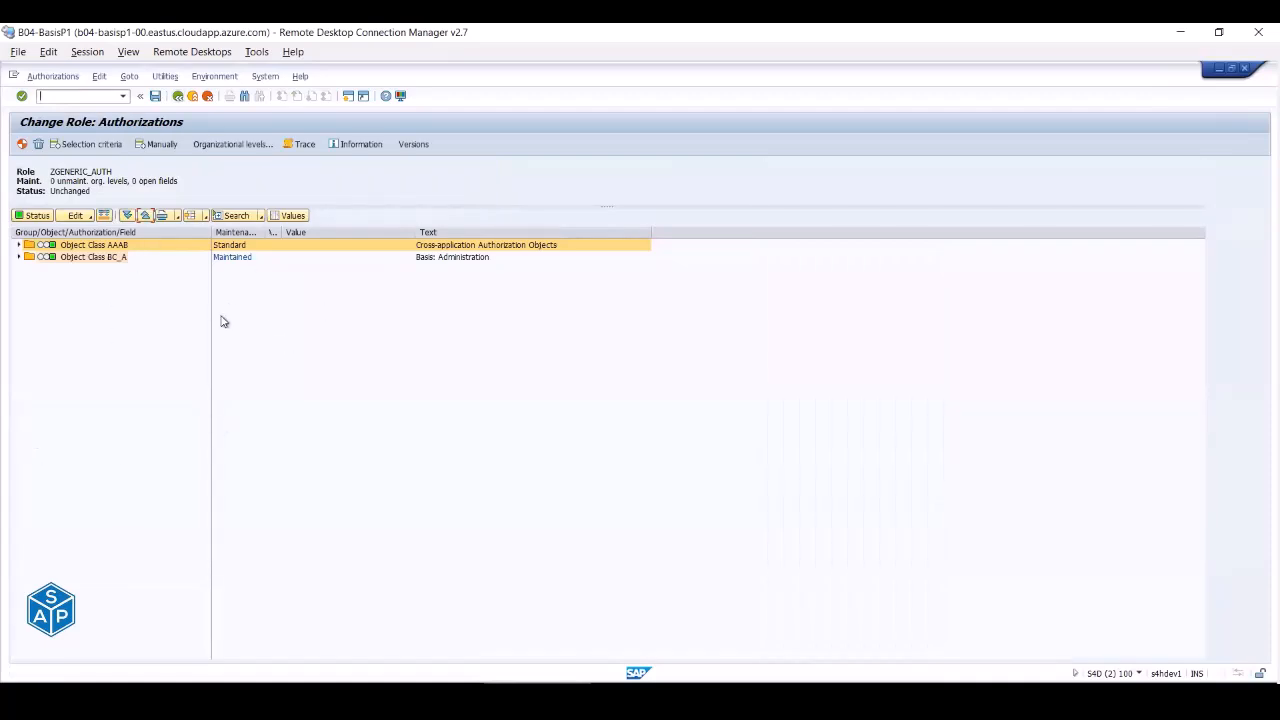
# - Manually add authorization object S_GUI to role ZGENERIC_AUTH
pyautogui.click(163, 145)
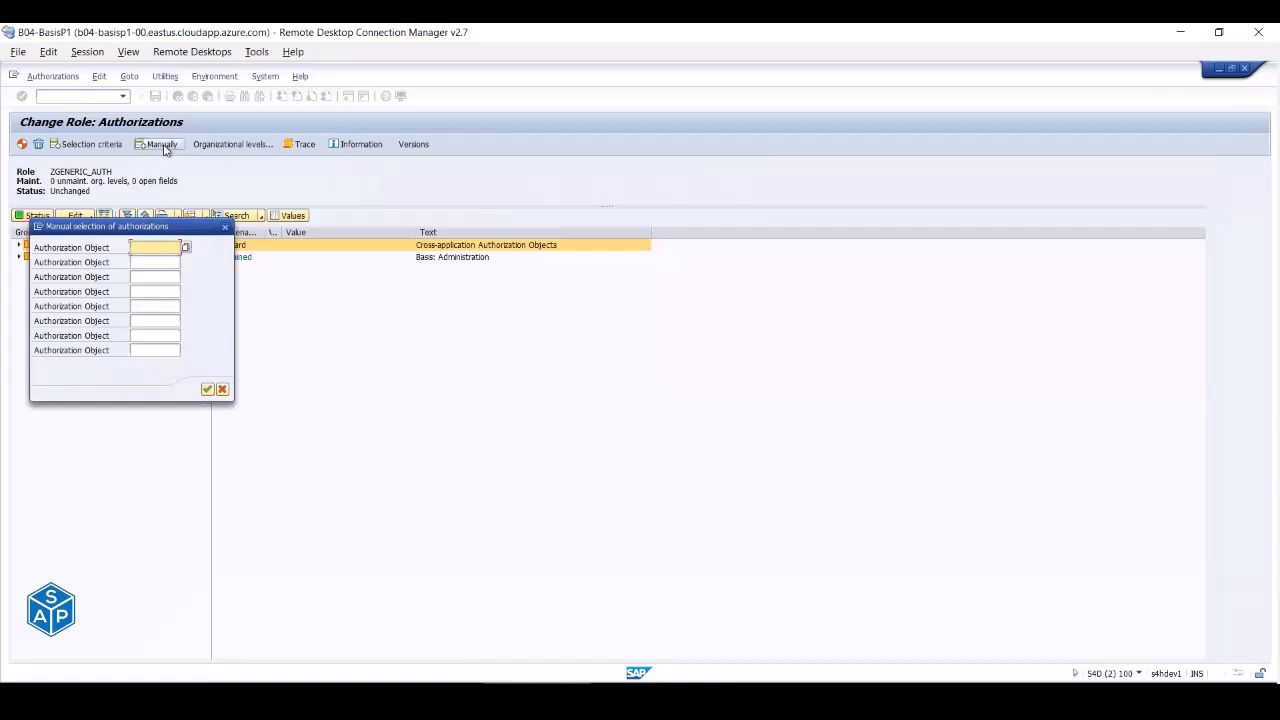
pyautogui.write('S_GUI')
pyautogui.click(207, 390)
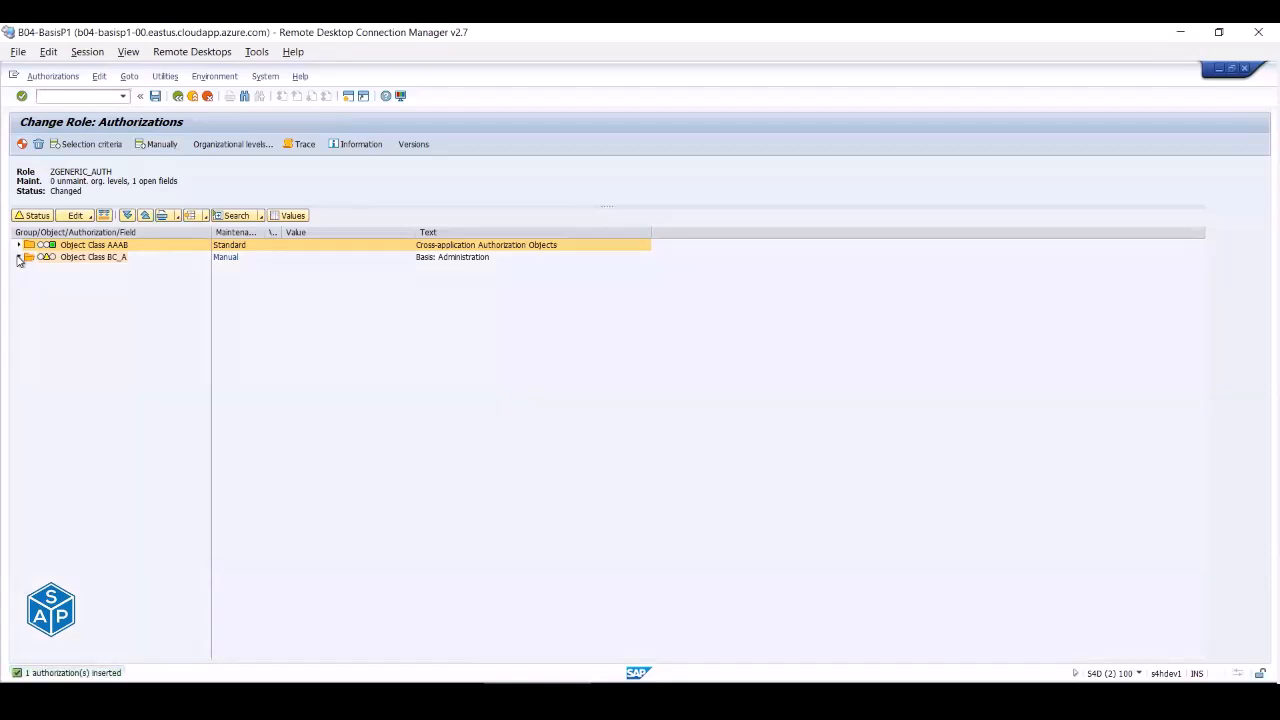
# - Expand BC_A and S_GUI, tick ACTVT 61 Export, then discard the selection unsaved
pyautogui.click(18, 258)
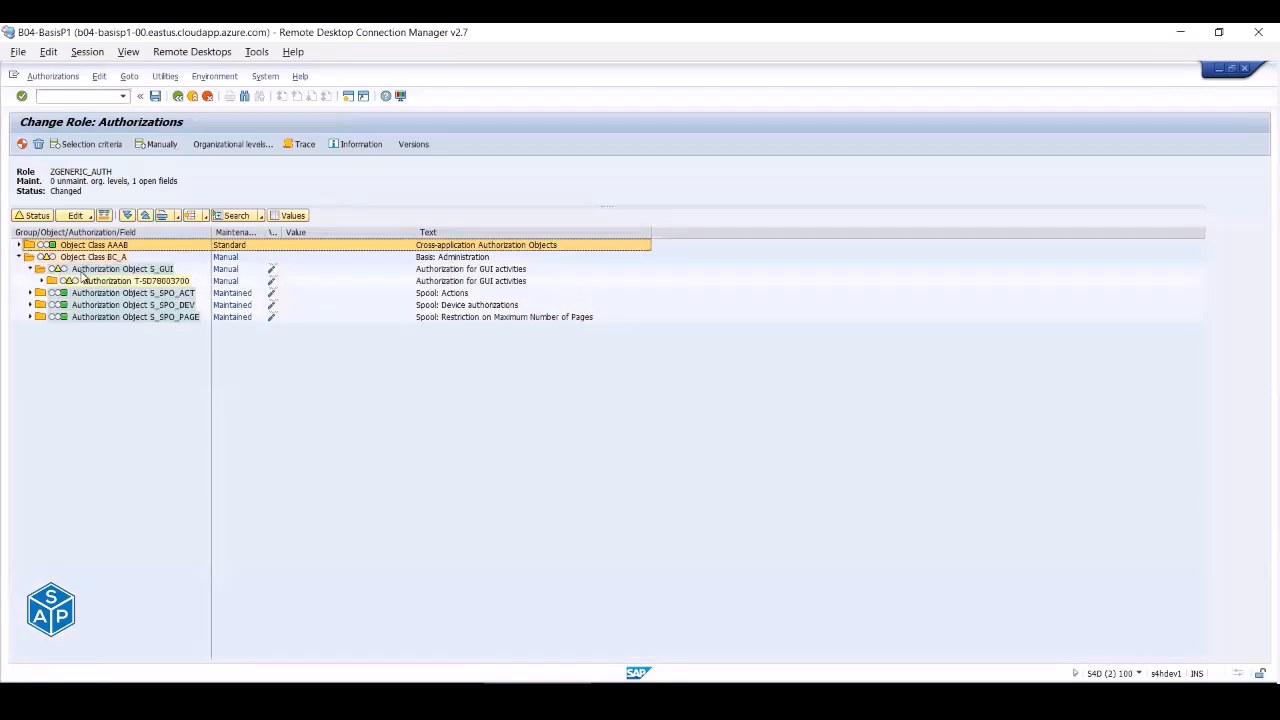
pyautogui.click(40, 281)
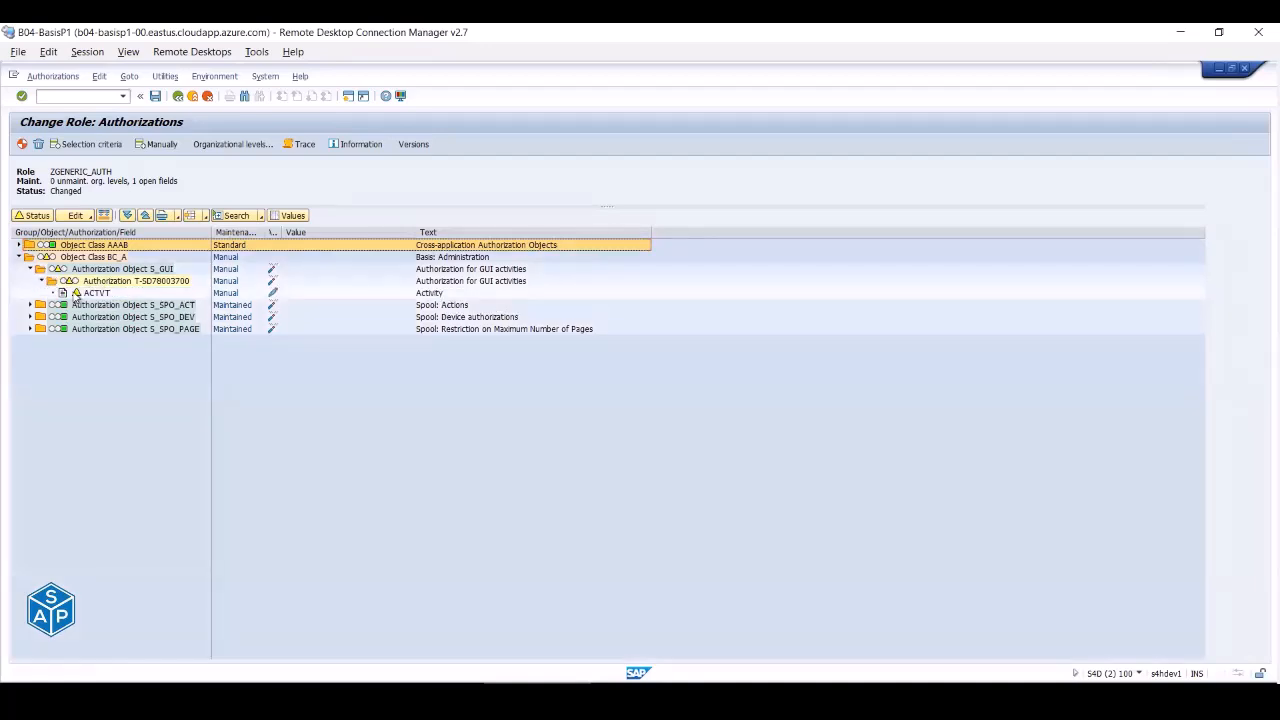
pyautogui.click(98, 293)
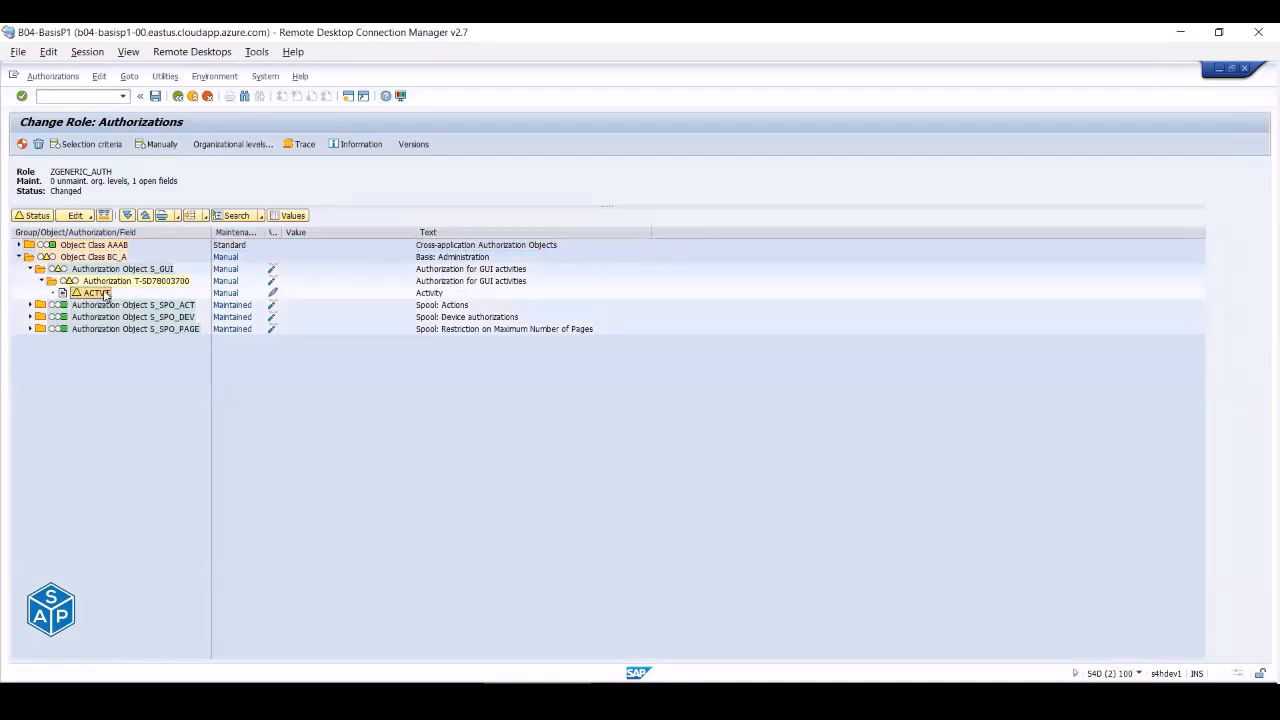
pyautogui.click(272, 293)
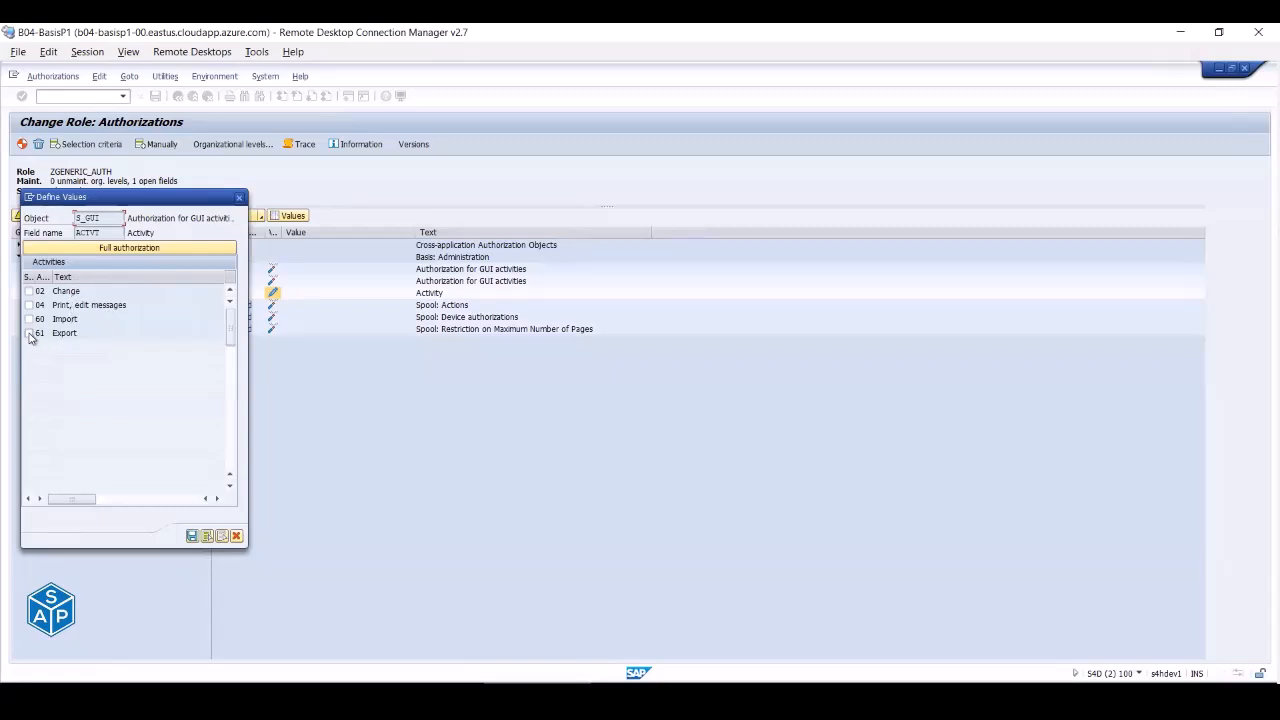
pyautogui.click(30, 337)
pyautogui.click(237, 538)
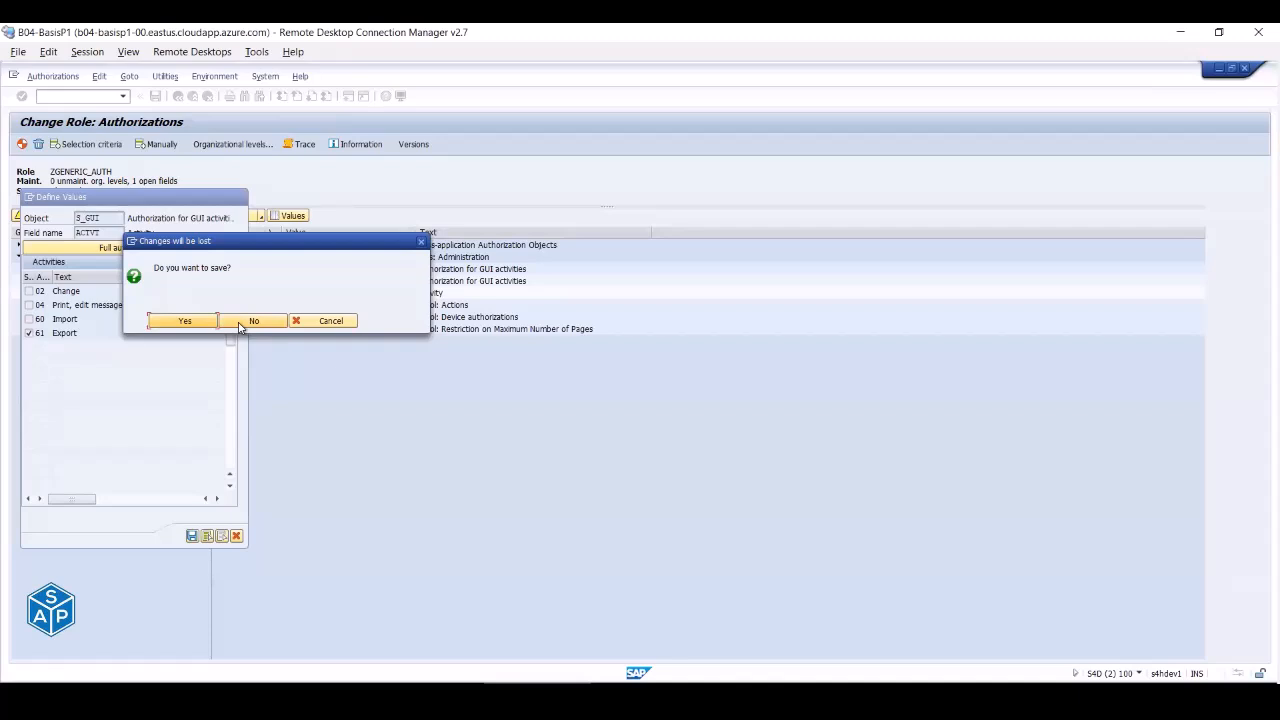
pyautogui.click(244, 323)
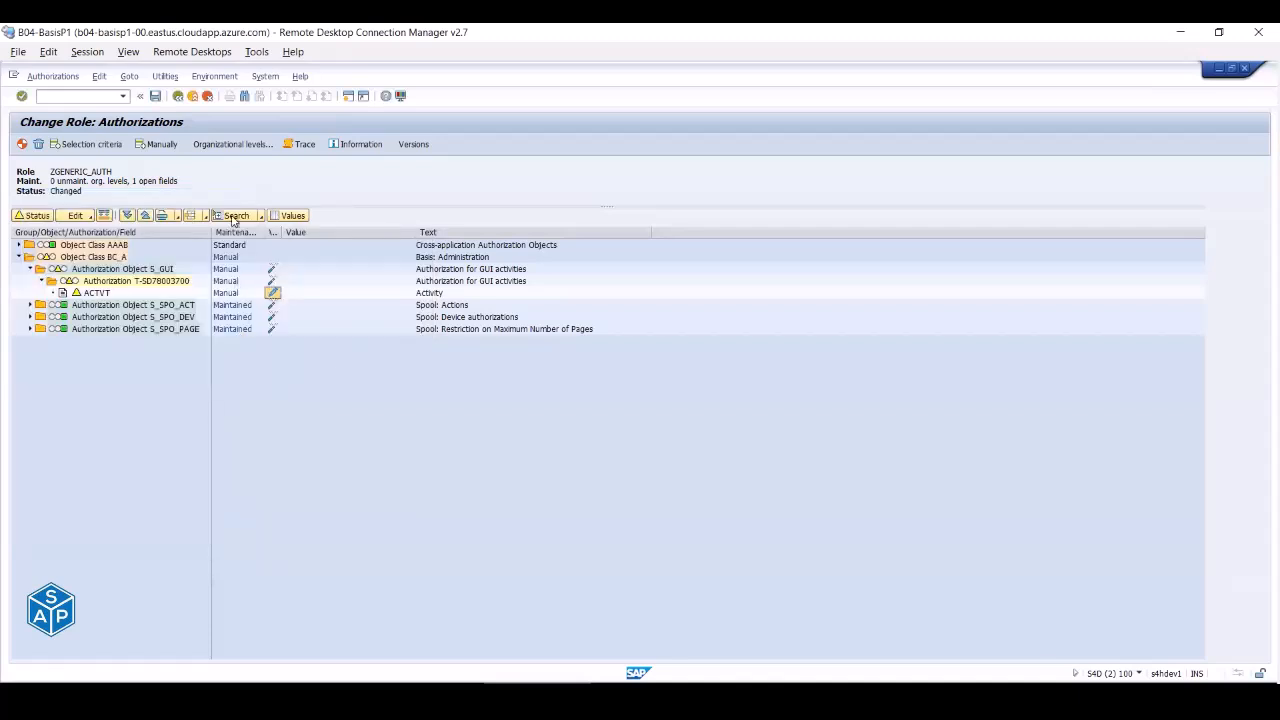
# - Leave and reopen ZGENERIC_AUTH's authorization data, expanding object class BC_A
pyautogui.click(178, 96)
pyautogui.click(215, 257)
pyautogui.click(27, 433)
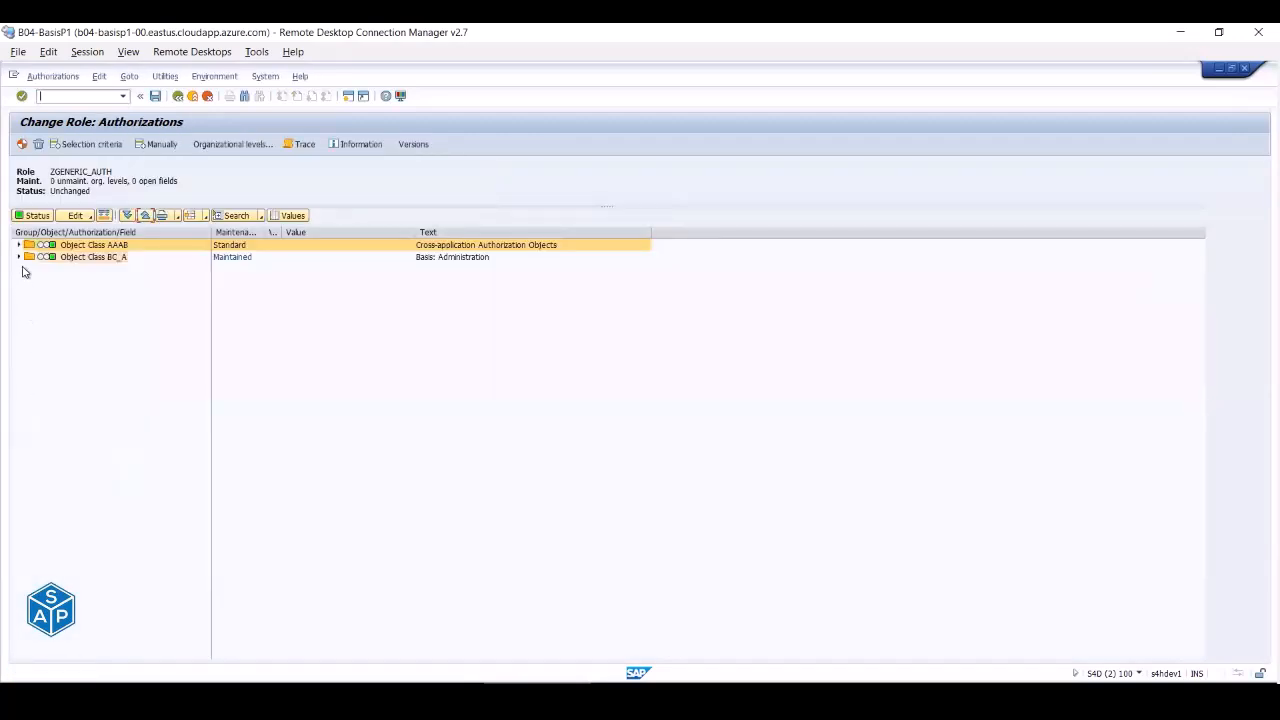
pyautogui.click(19, 257)
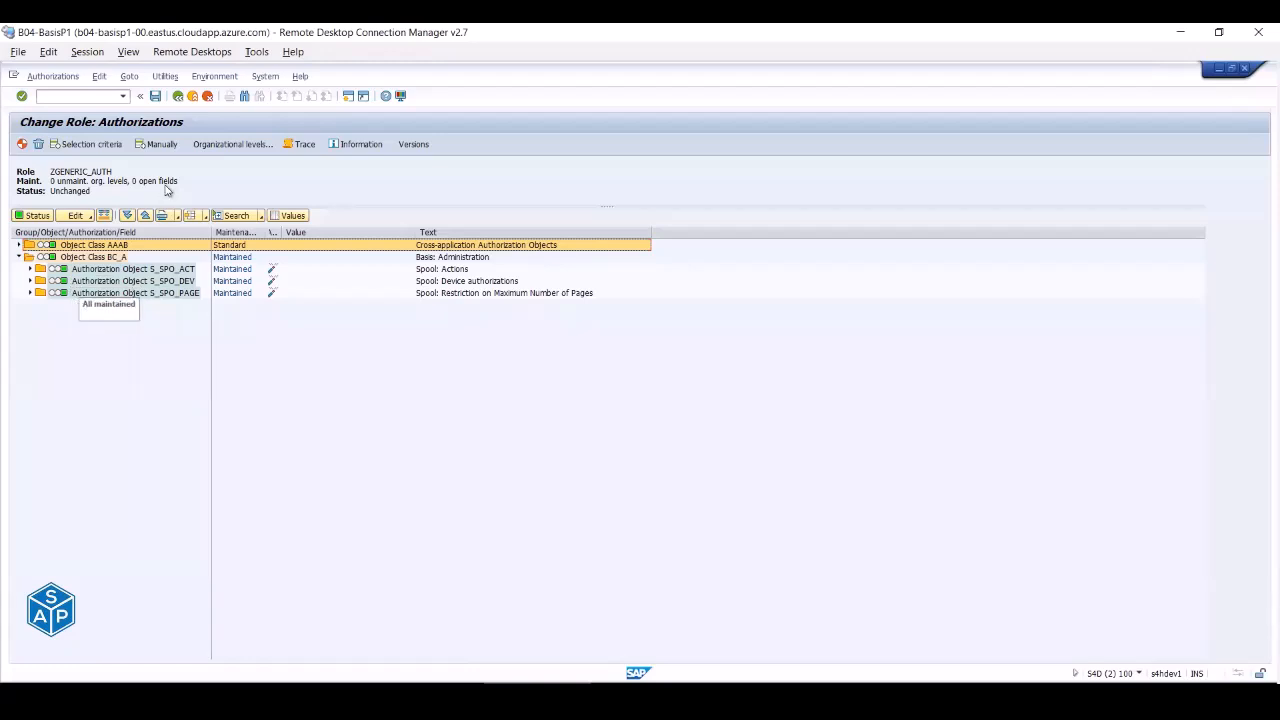
# - Insert S_GUI manually from the cleaned-up input history and expand it to ACTVT
pyautogui.click(168, 145)
pyautogui.click(176, 247)
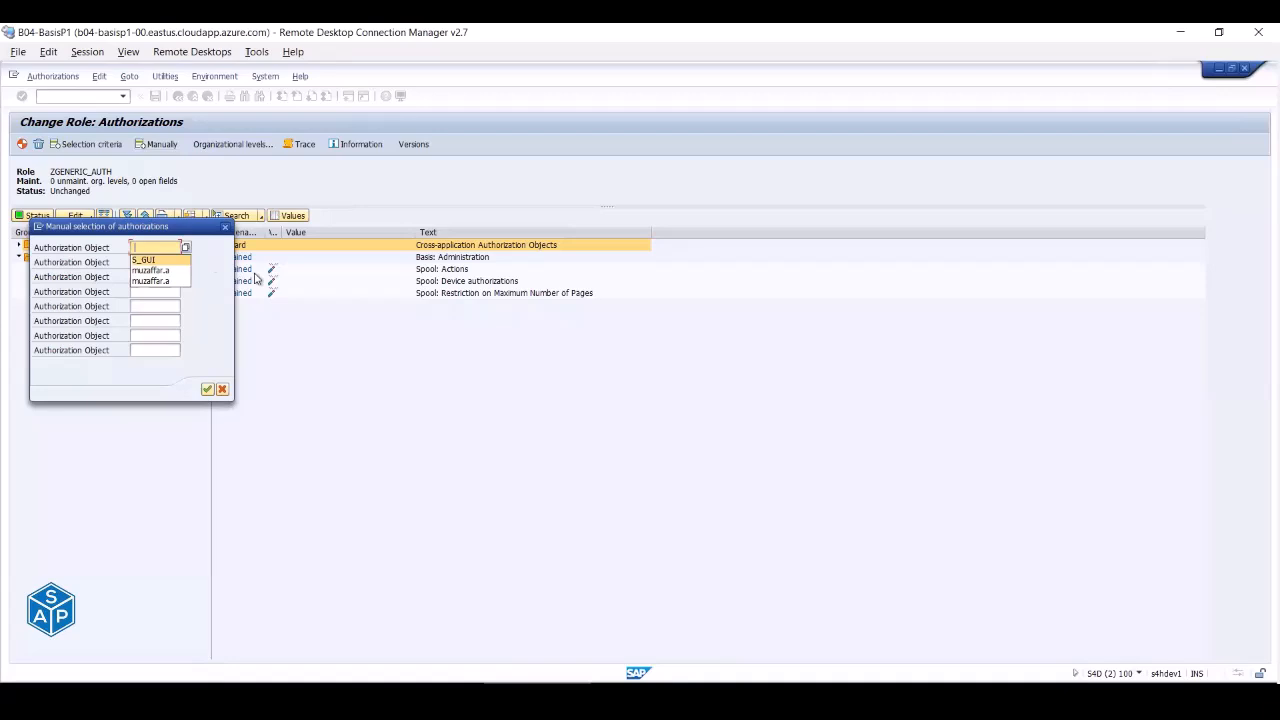
pyautogui.press('Down')
pyautogui.press('Delete')
pyautogui.press('Down')
pyautogui.press('Down')
pyautogui.press('Delete')
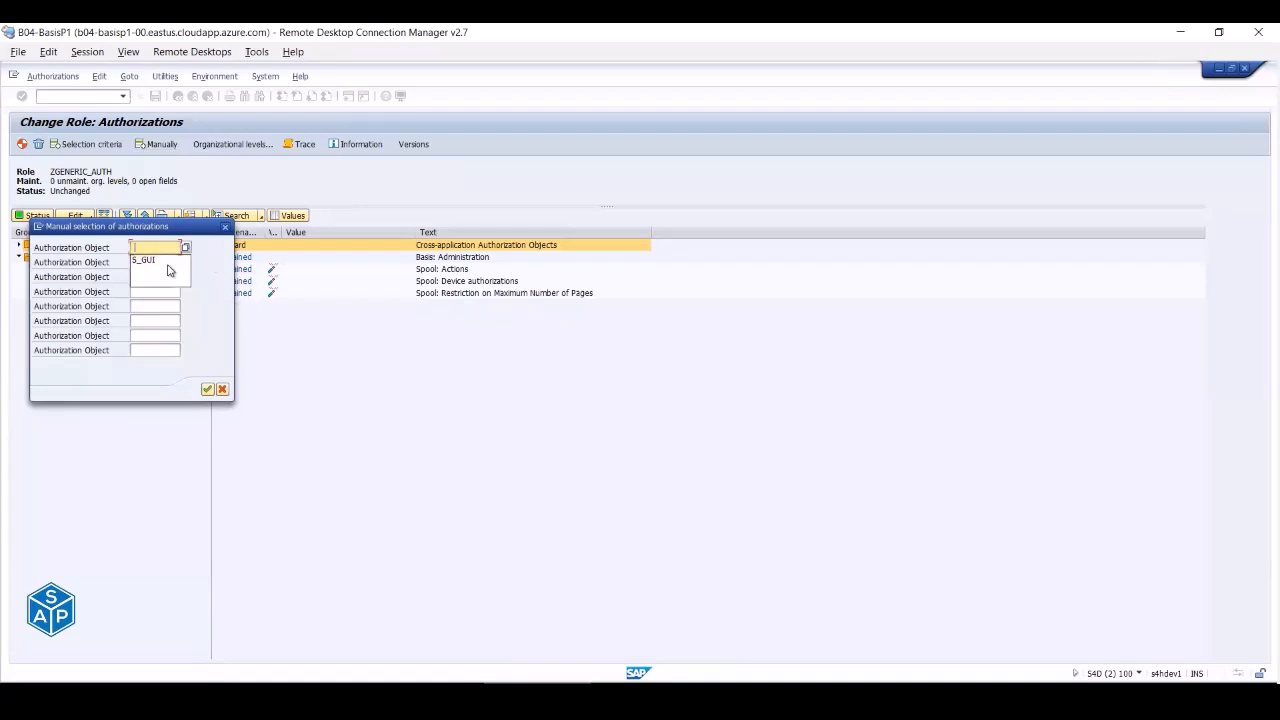
pyautogui.click(165, 264)
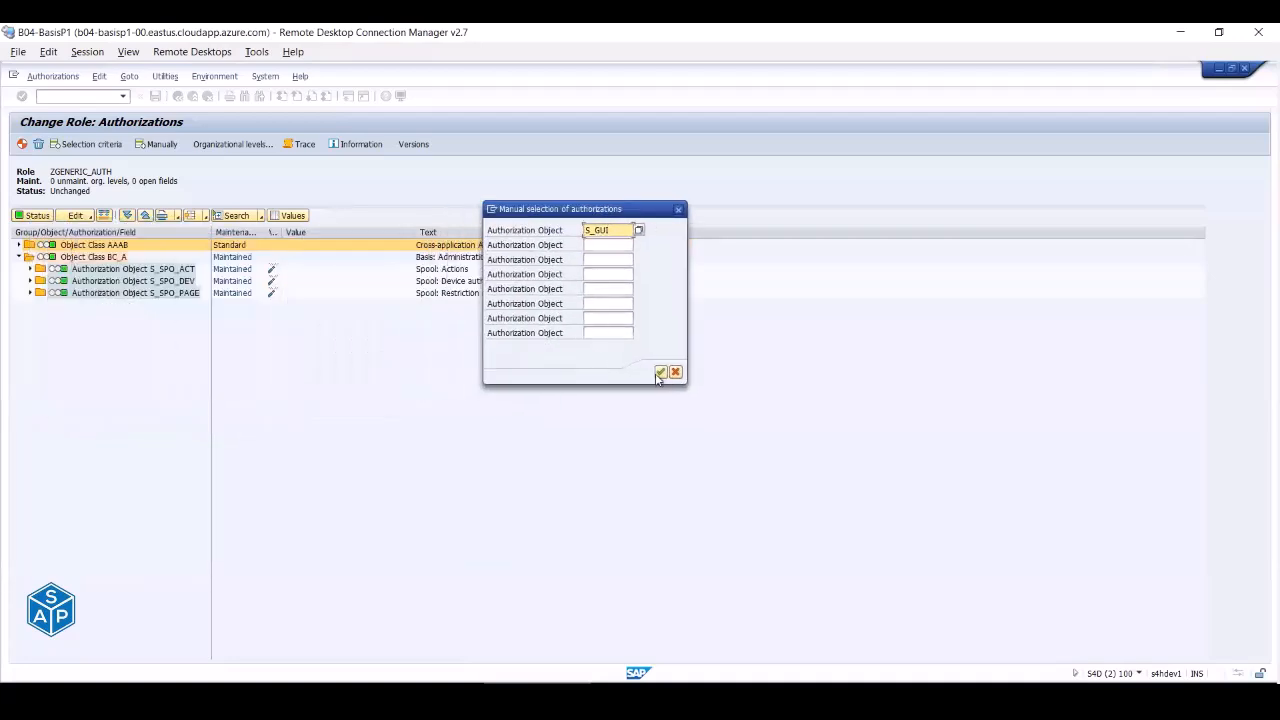
pyautogui.click(660, 373)
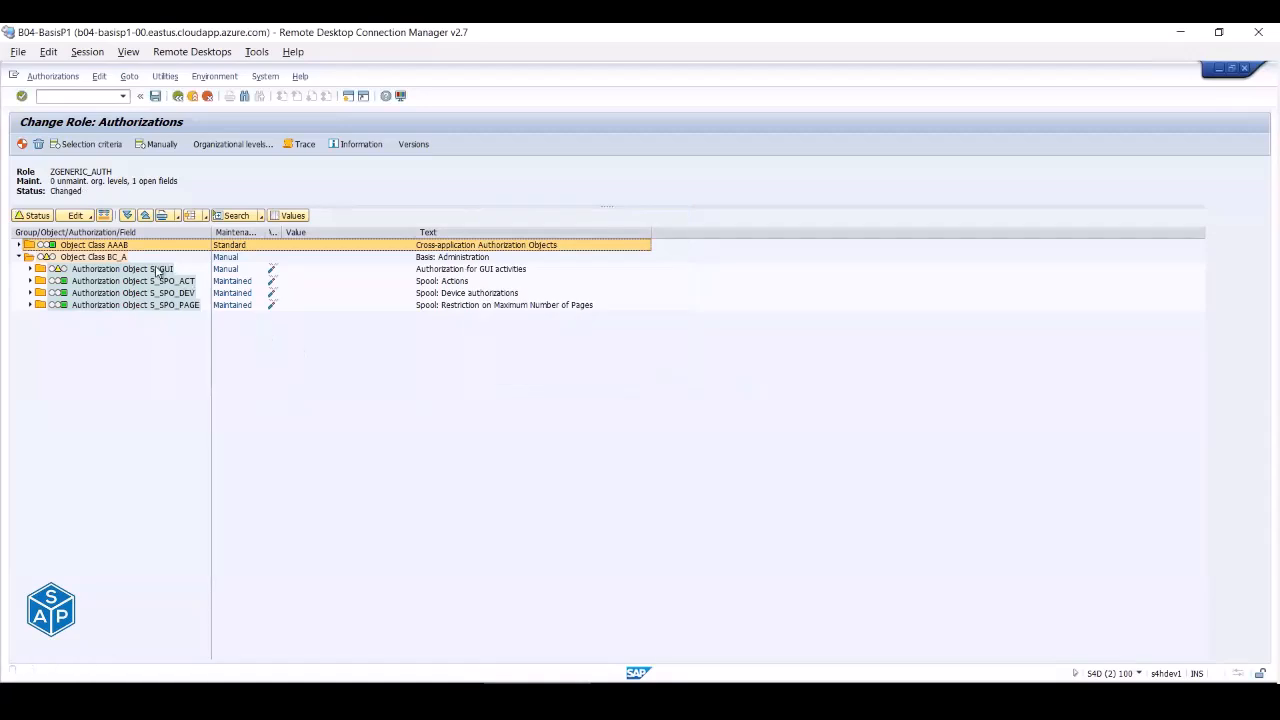
pyautogui.click(31, 269)
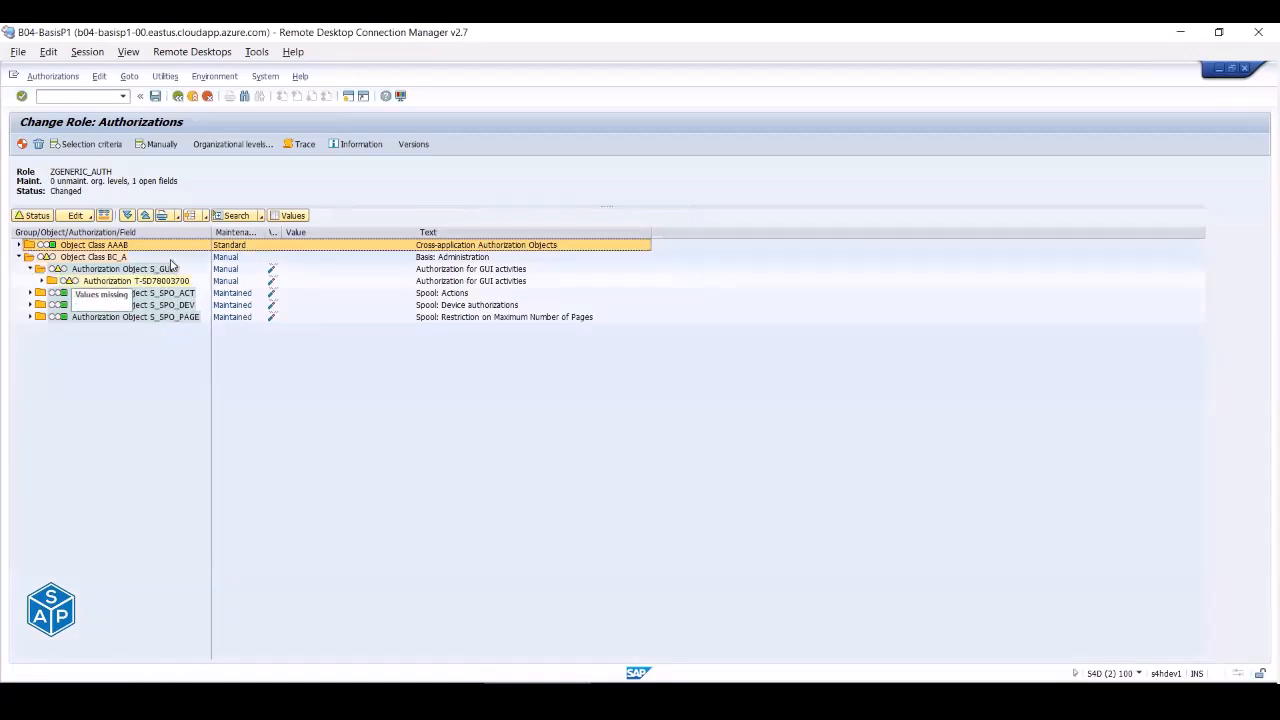
pyautogui.click(40, 282)
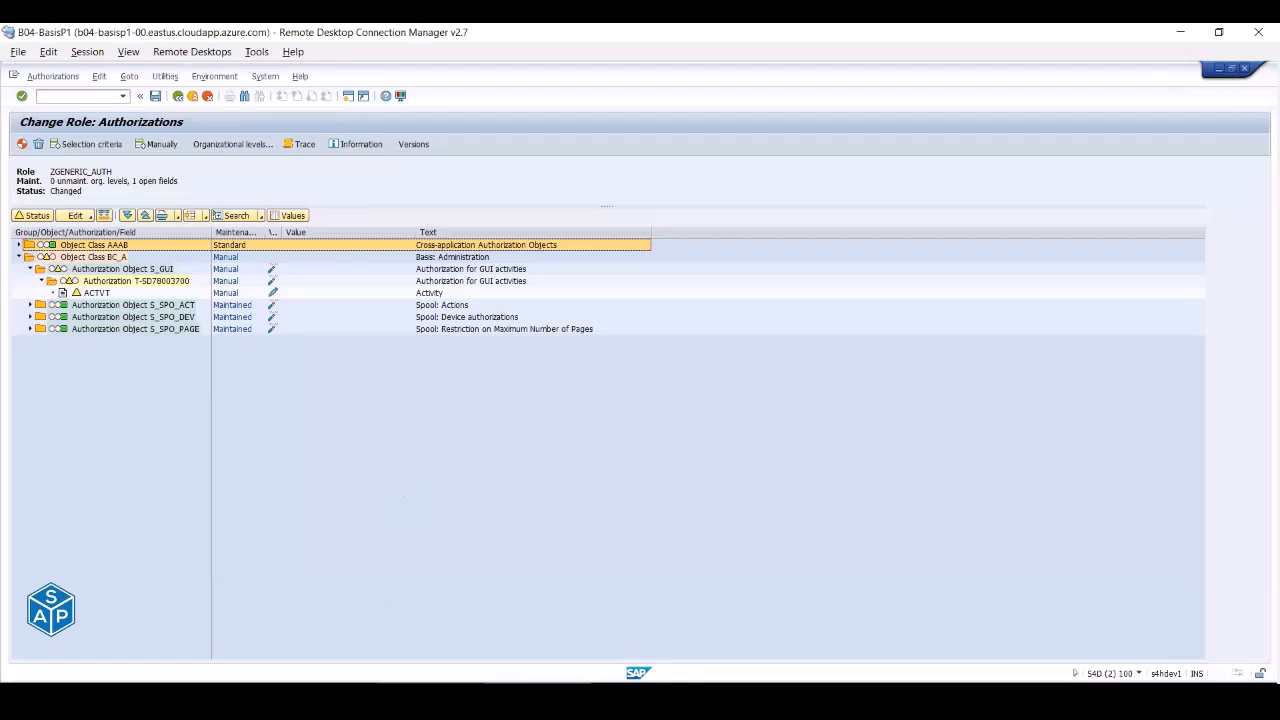
# - Set S_GUI's ACTVT to 61 Export and generate the ZGENERIC_AUTH profile
pyautogui.moveTo(432, 688)
pyautogui.click(276, 297)
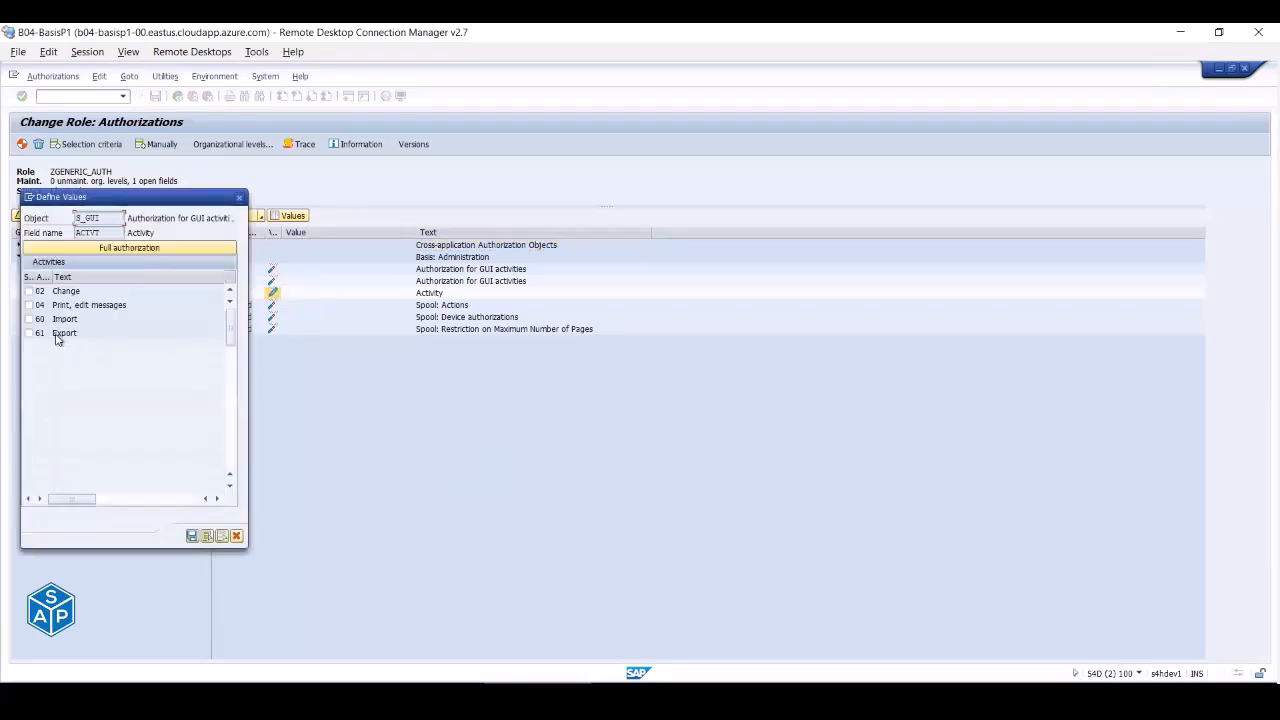
pyautogui.click(30, 335)
pyautogui.click(192, 536)
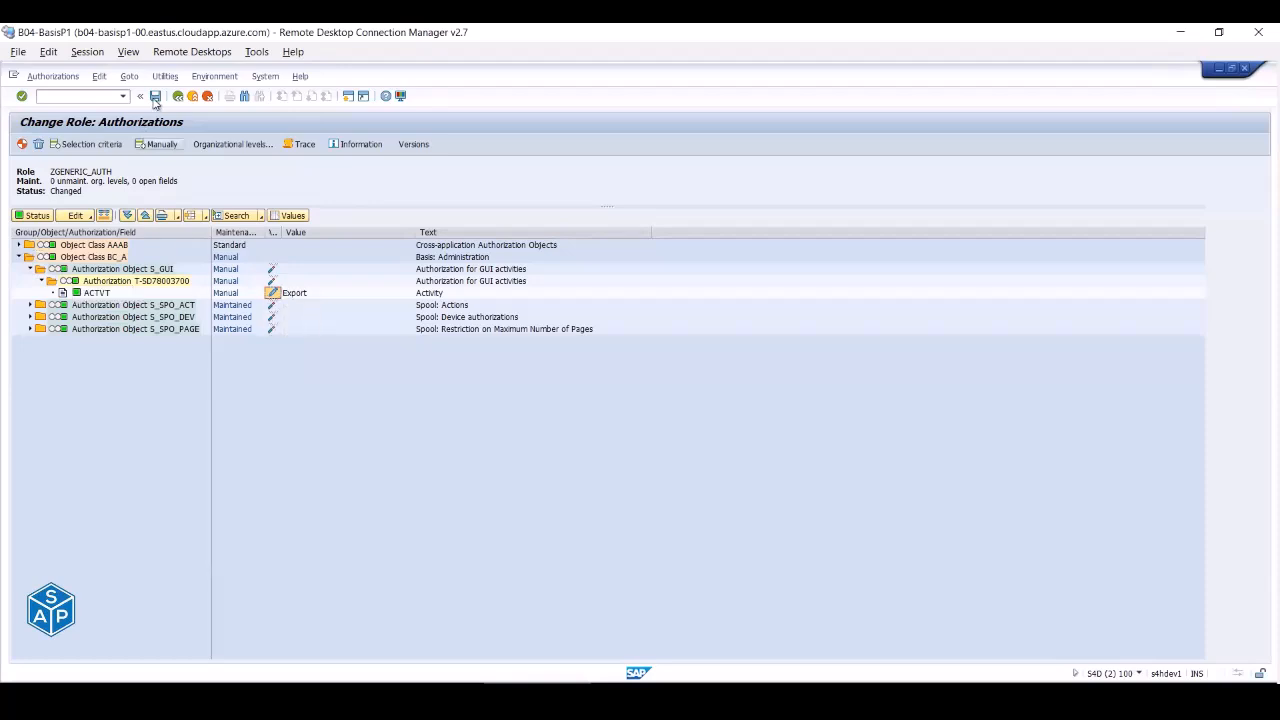
pyautogui.click(21, 146)
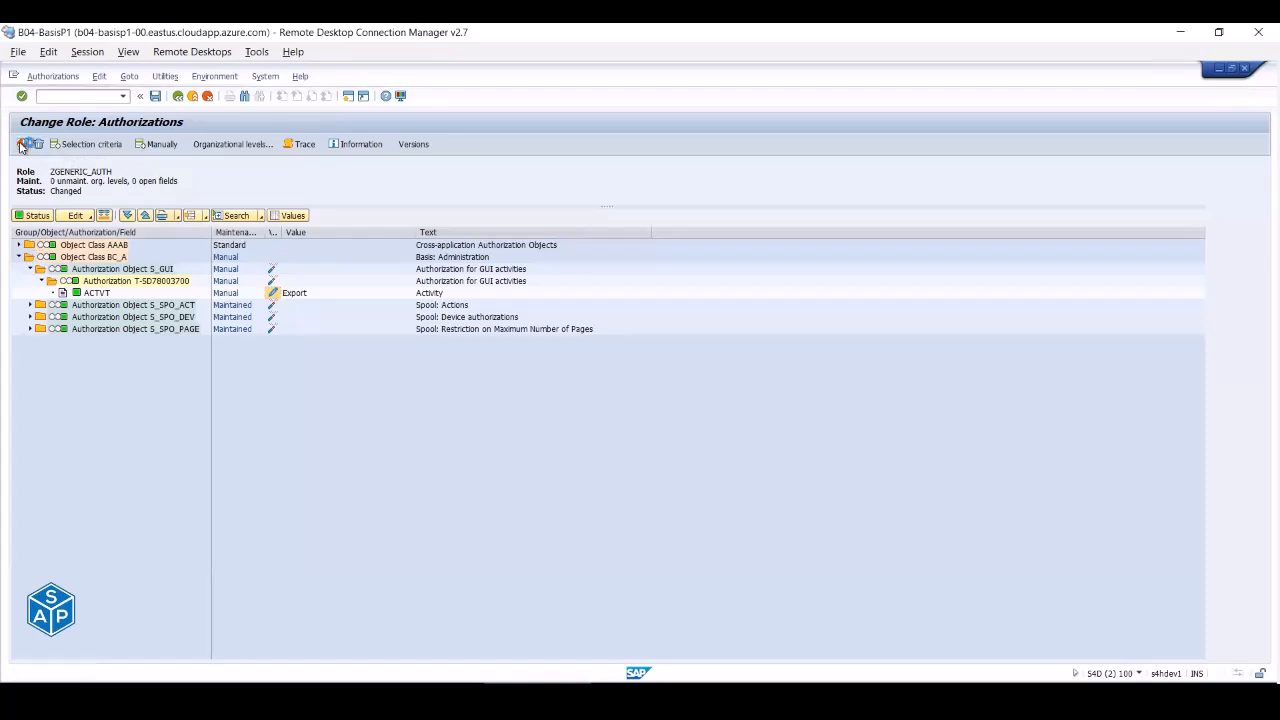
# - Leave authorization maintenance and switch to the user sessions window
pyautogui.click(177, 95)
pyautogui.moveTo(530, 697)
pyautogui.click(650, 645)
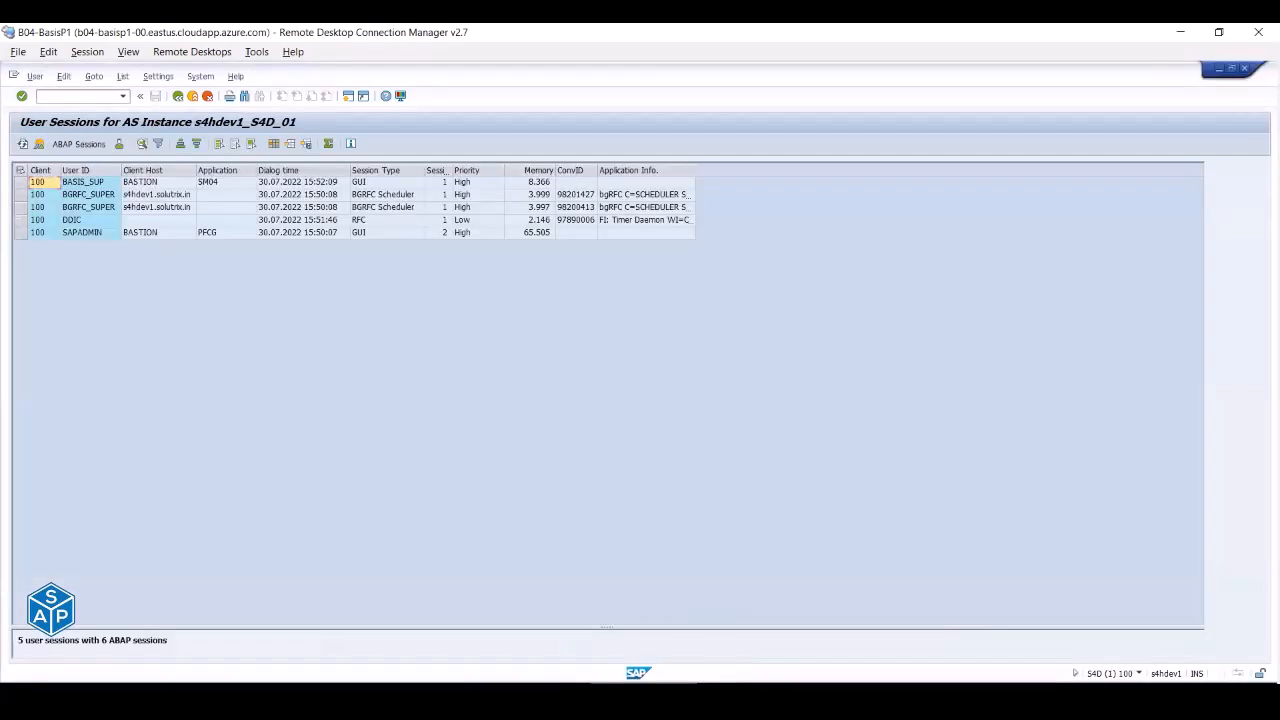
# - Dismiss the SM04 list options, go back, and start SM50 from the user menu
pyautogui.click(122, 77)
pyautogui.moveTo(138, 110)
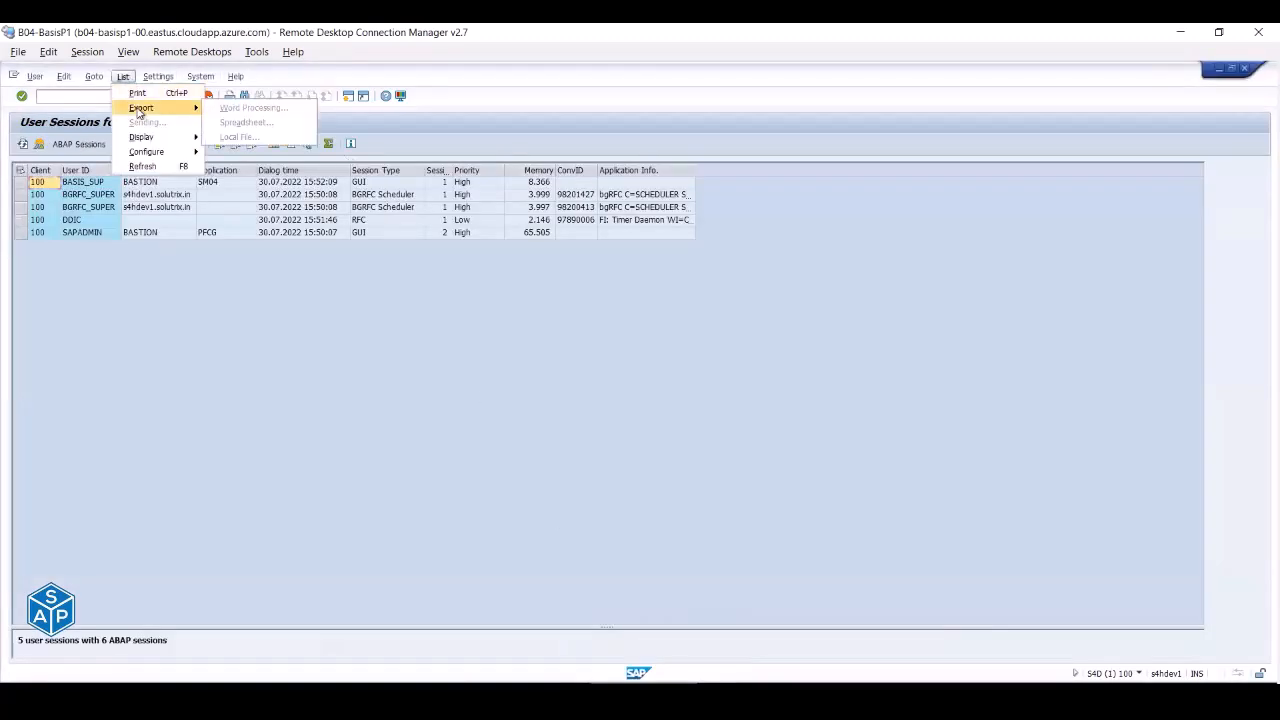
pyautogui.click(288, 258)
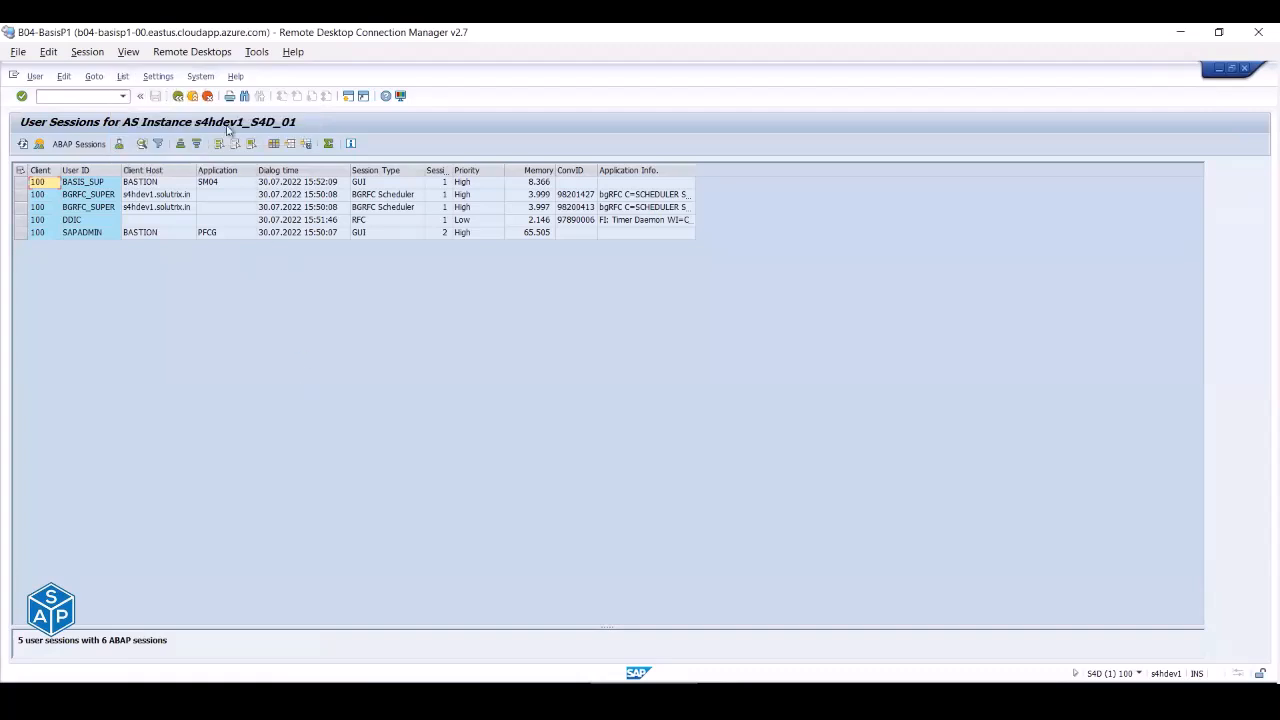
pyautogui.click(195, 98)
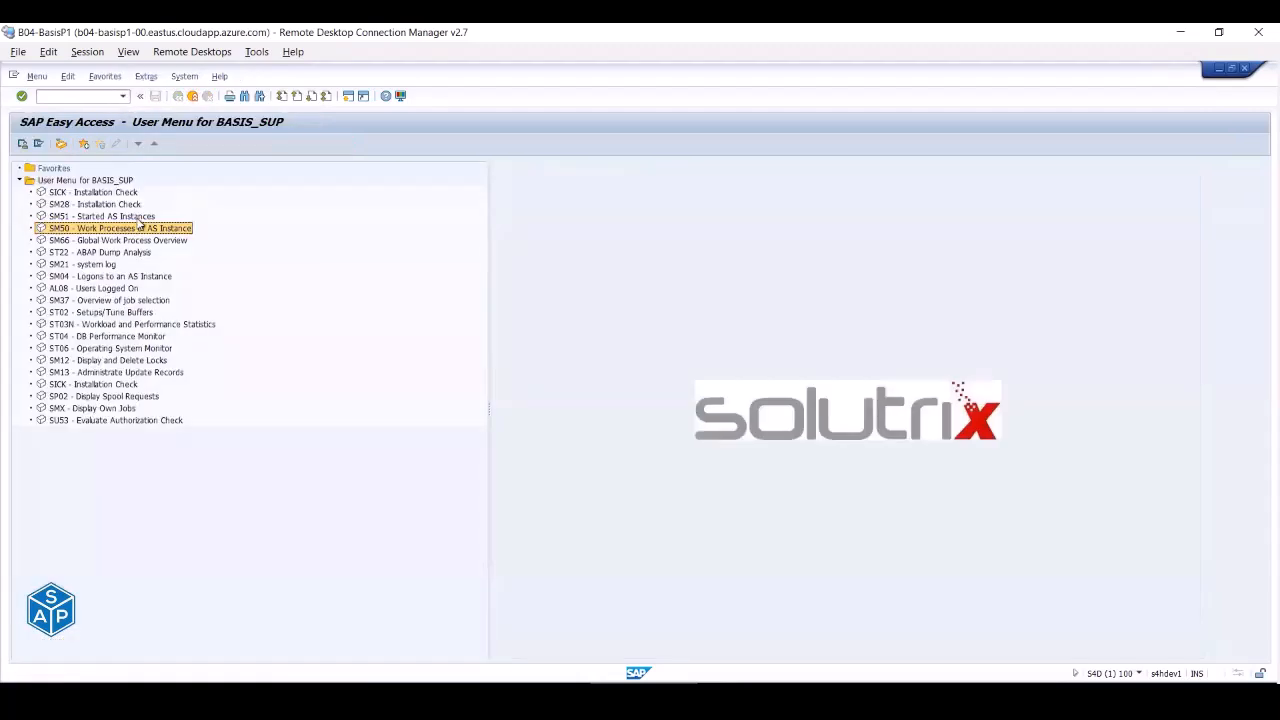
pyautogui.doubleClick(124, 229)
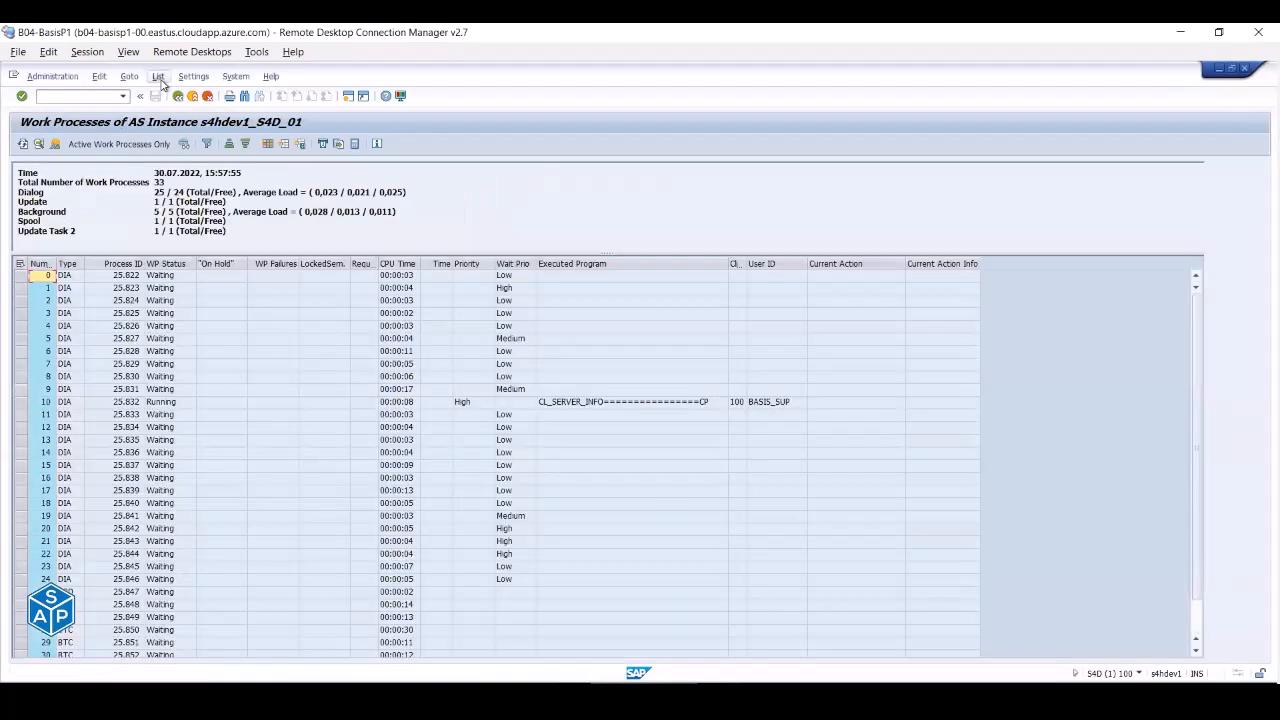
# - Try saving the work process list locally as tab-separated text or clipboard, then cancel
pyautogui.click(158, 77)
pyautogui.moveTo(235, 108)
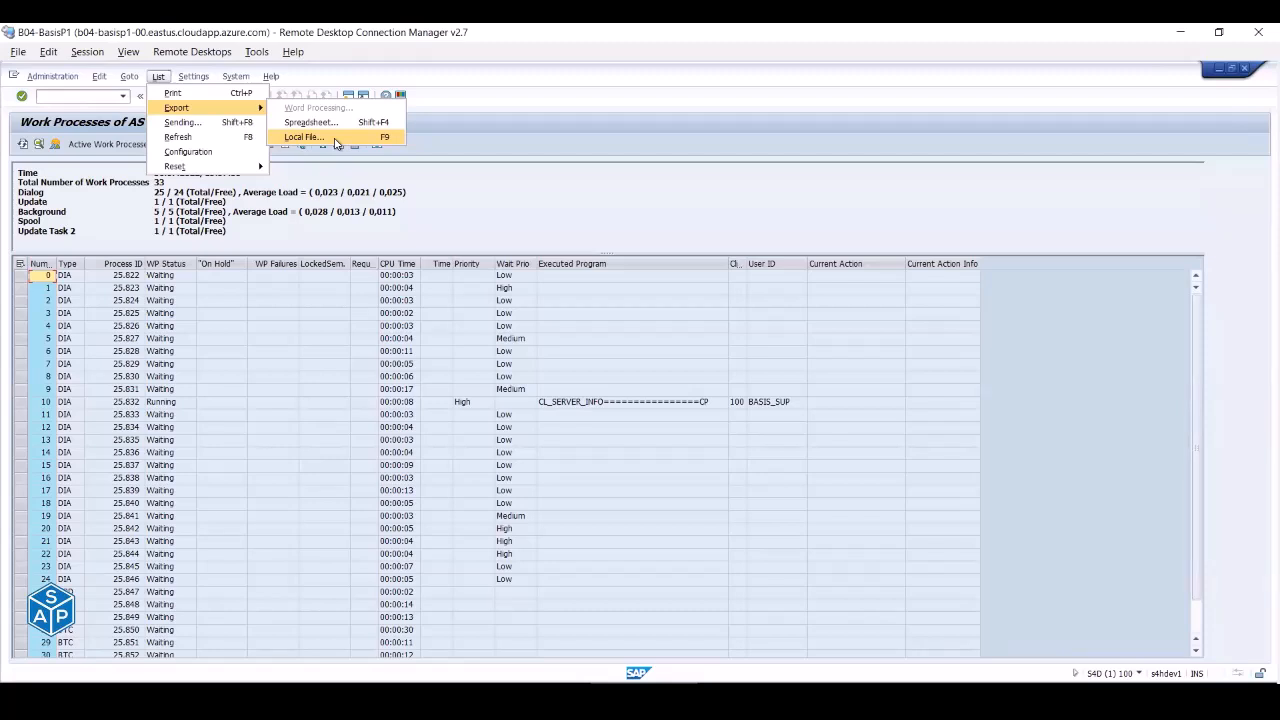
pyautogui.click(336, 140)
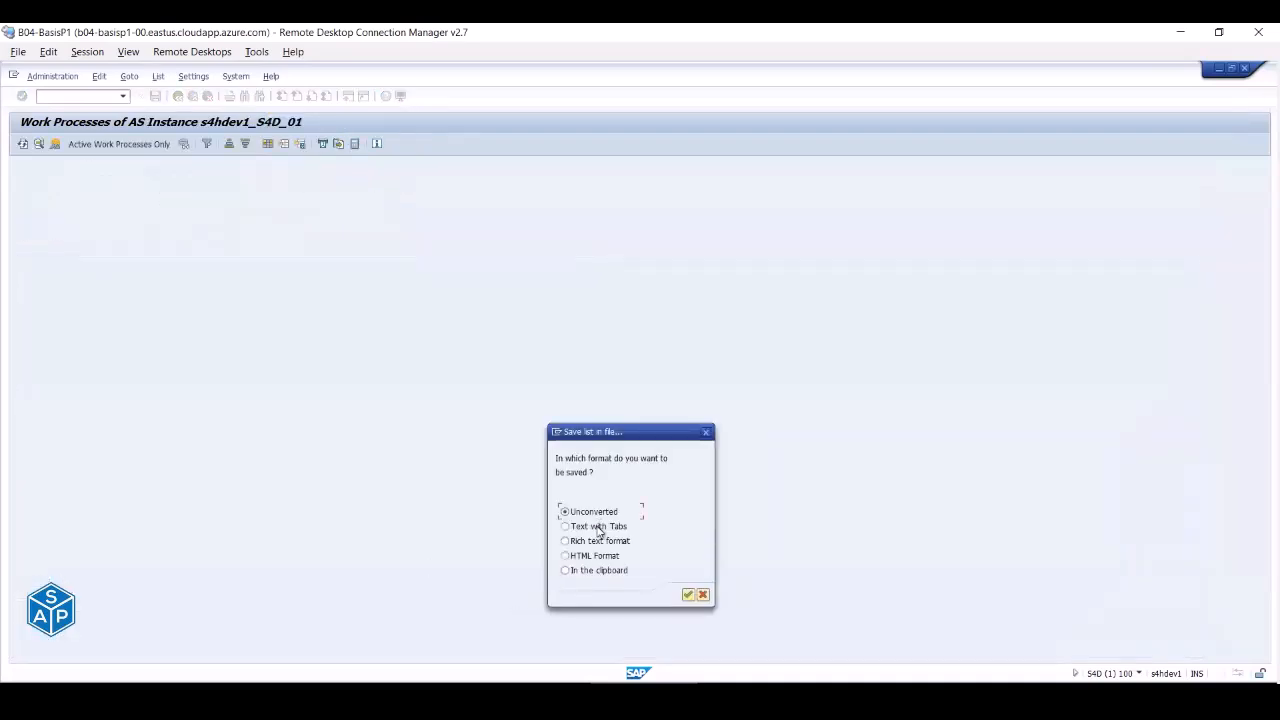
pyautogui.click(599, 528)
pyautogui.click(592, 570)
pyautogui.click(705, 594)
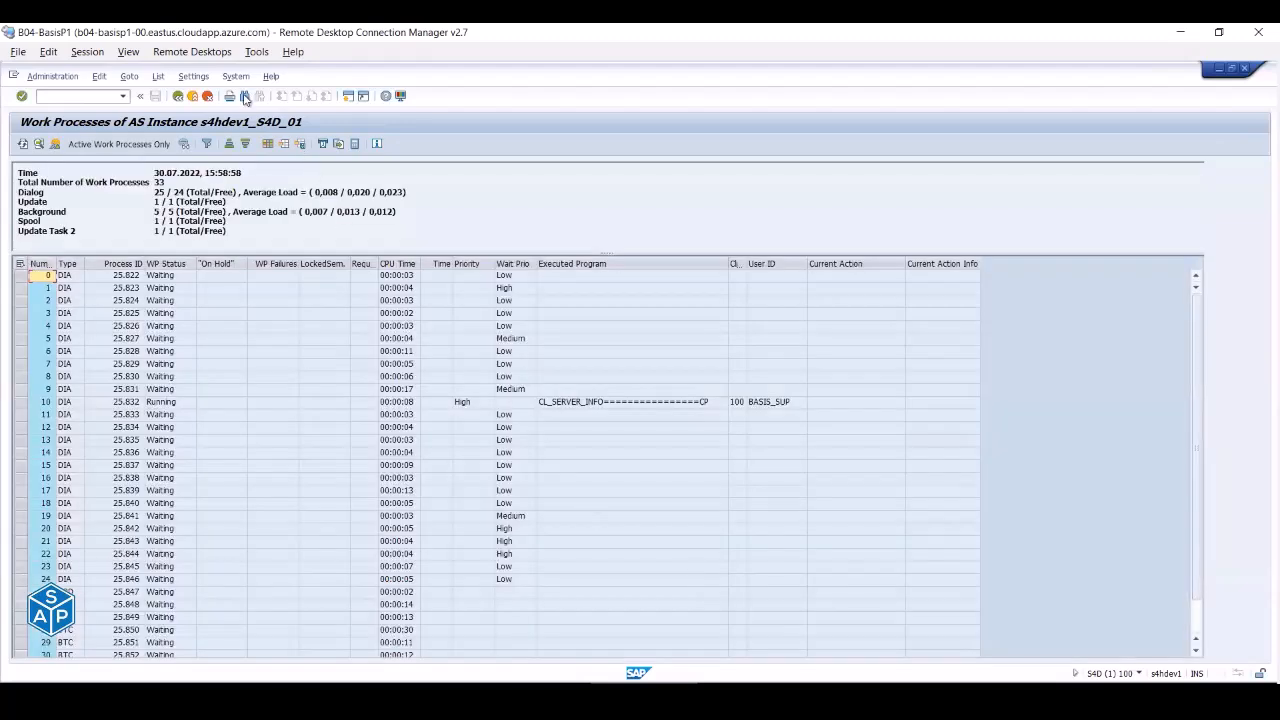
# - Open List > Export > Spreadsheet, keep Excel XLSX format, then cancel with Escape
pyautogui.click(158, 76)
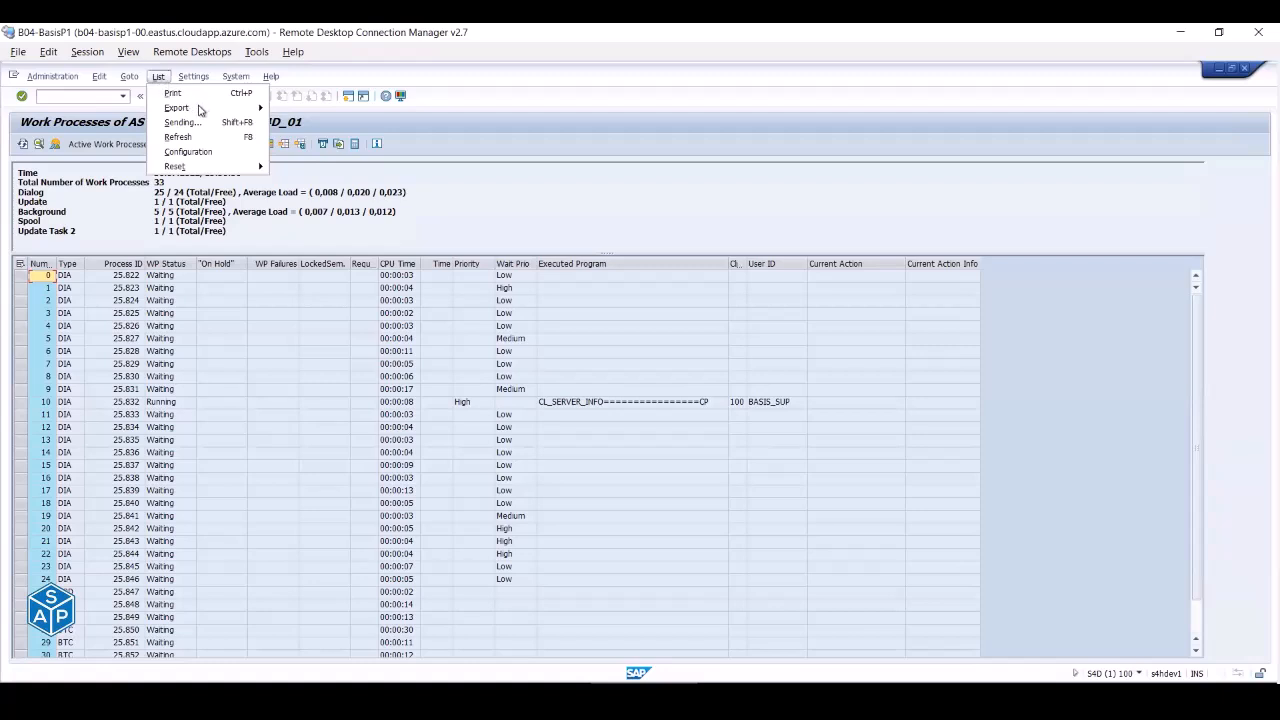
pyautogui.moveTo(240, 107)
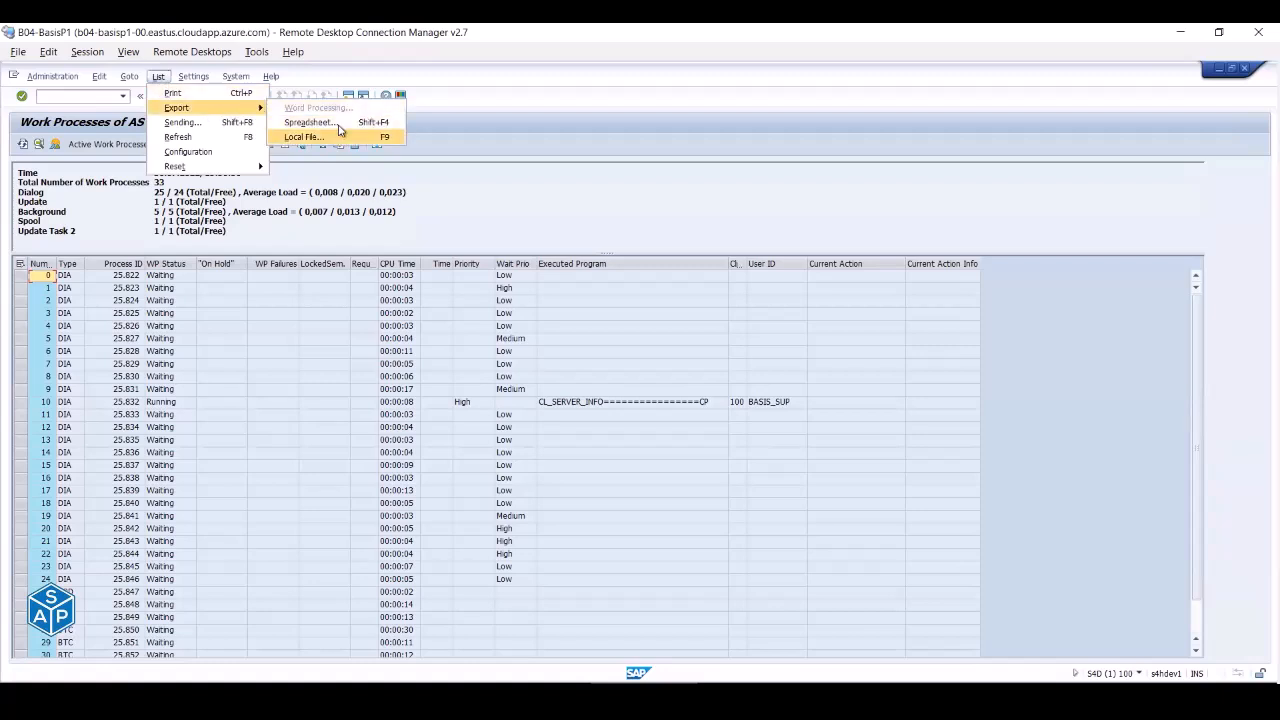
pyautogui.click(336, 123)
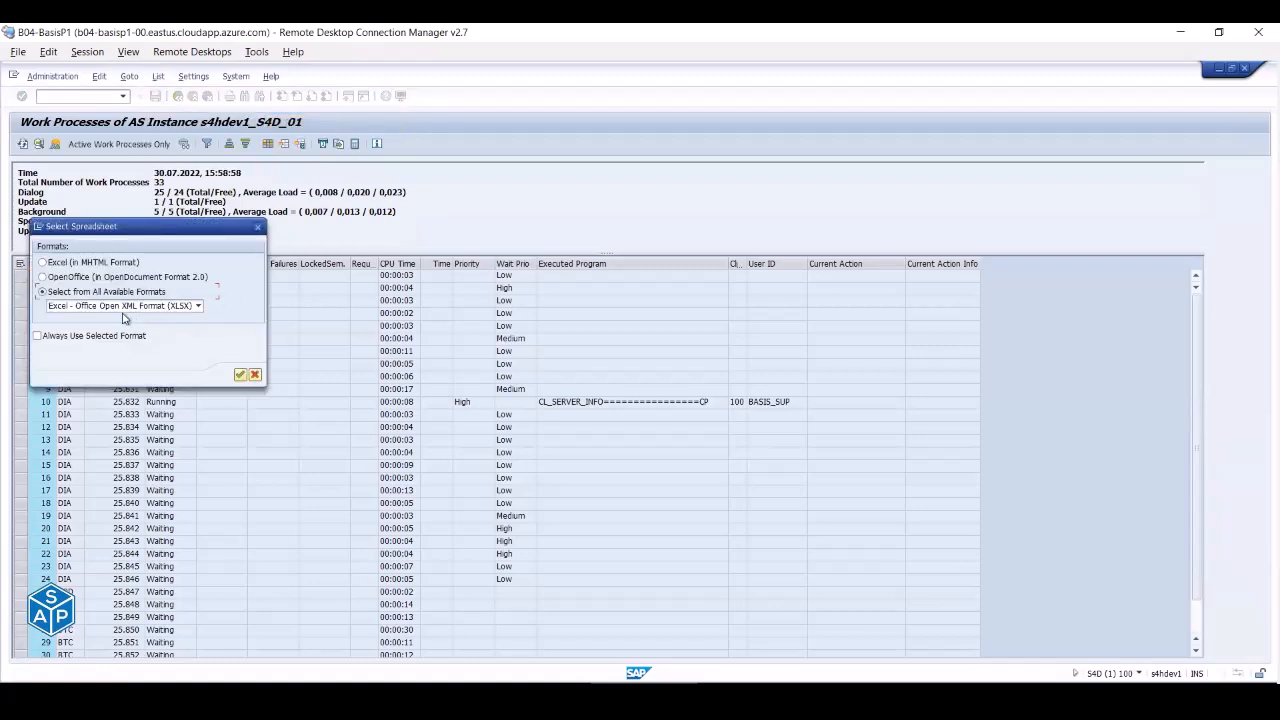
pyautogui.click(123, 307)
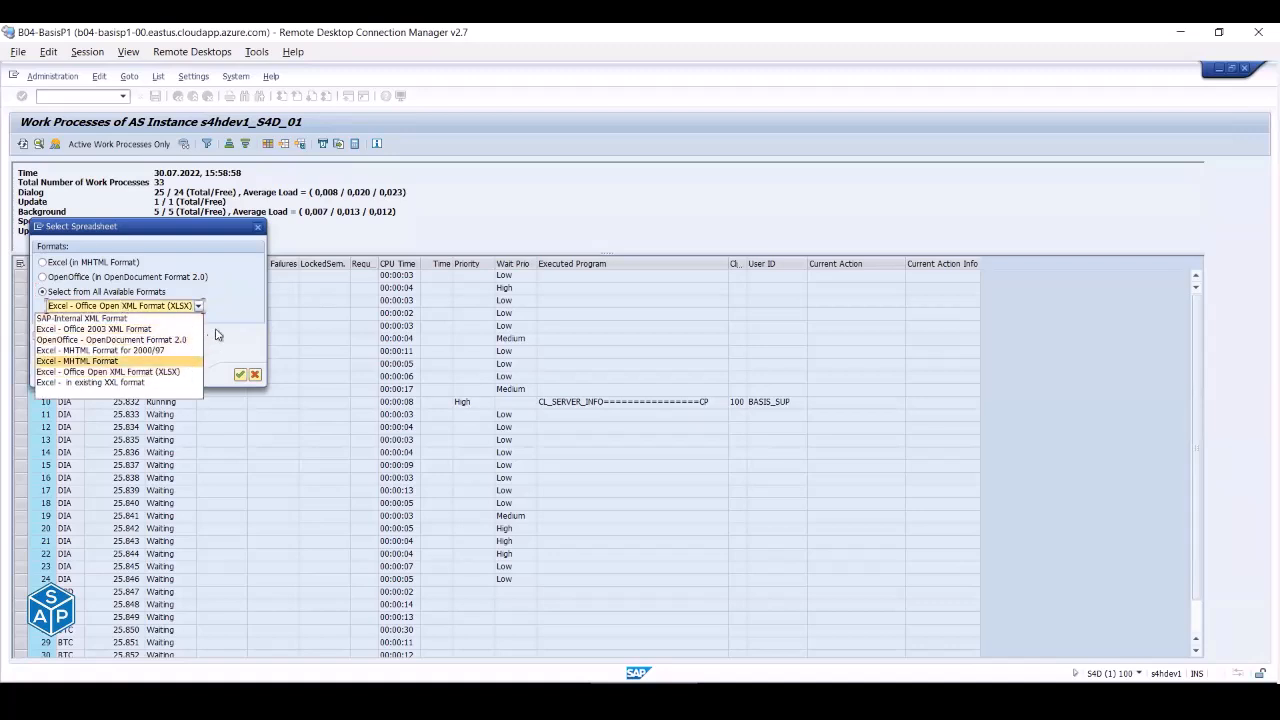
pyautogui.click(256, 314)
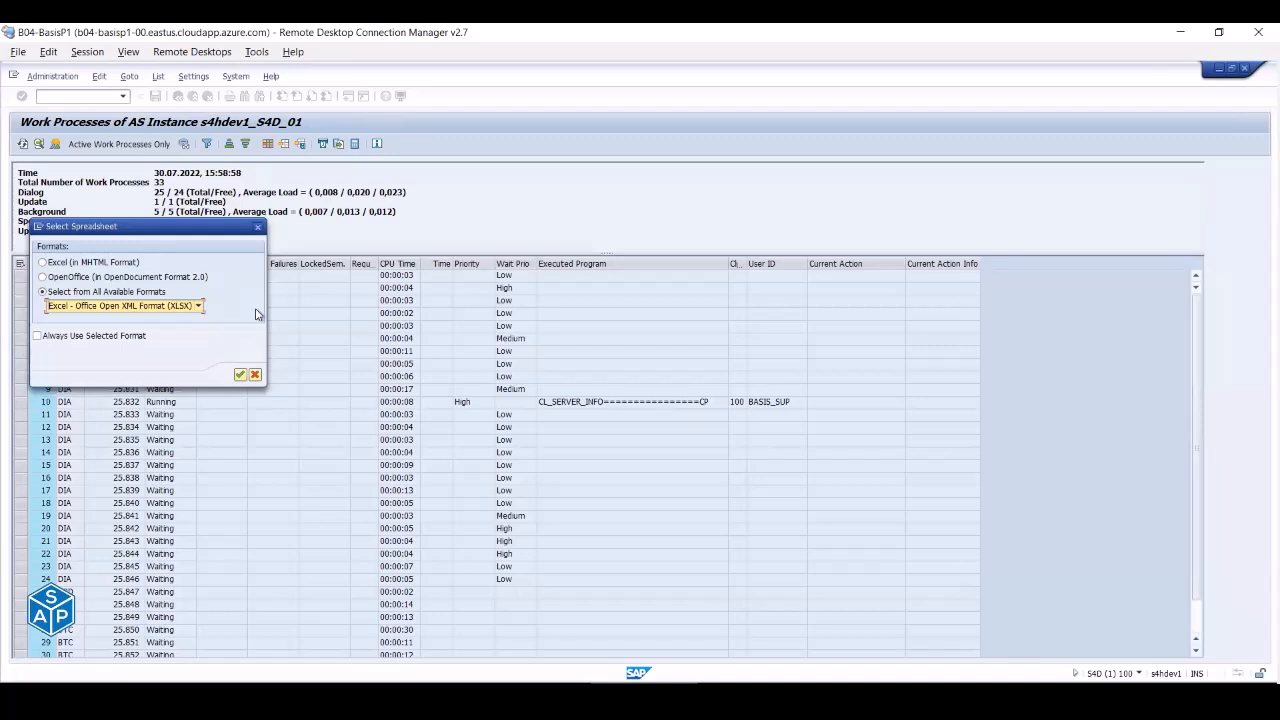
pyautogui.press('Escape')
pyautogui.press('Escape')
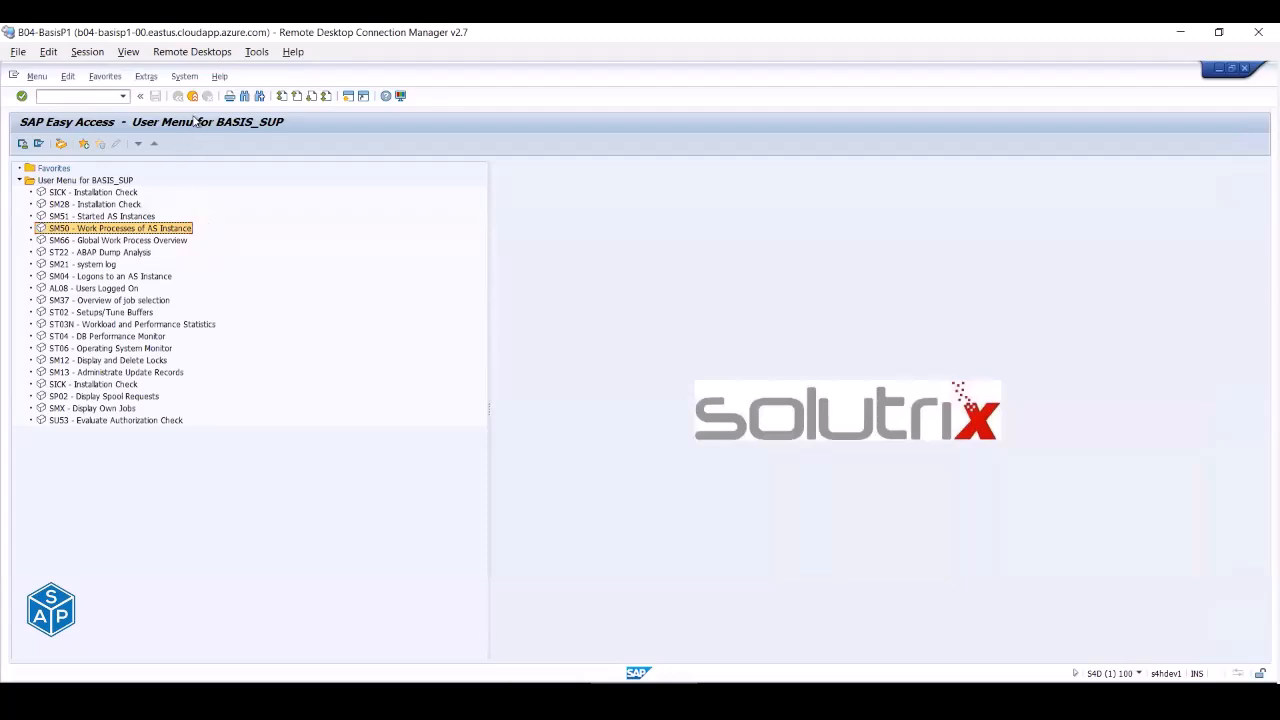
# - Review the ZGENERIC_AUTH role menu entries SP02, SMX and SU53
pyautogui.click(195, 96)
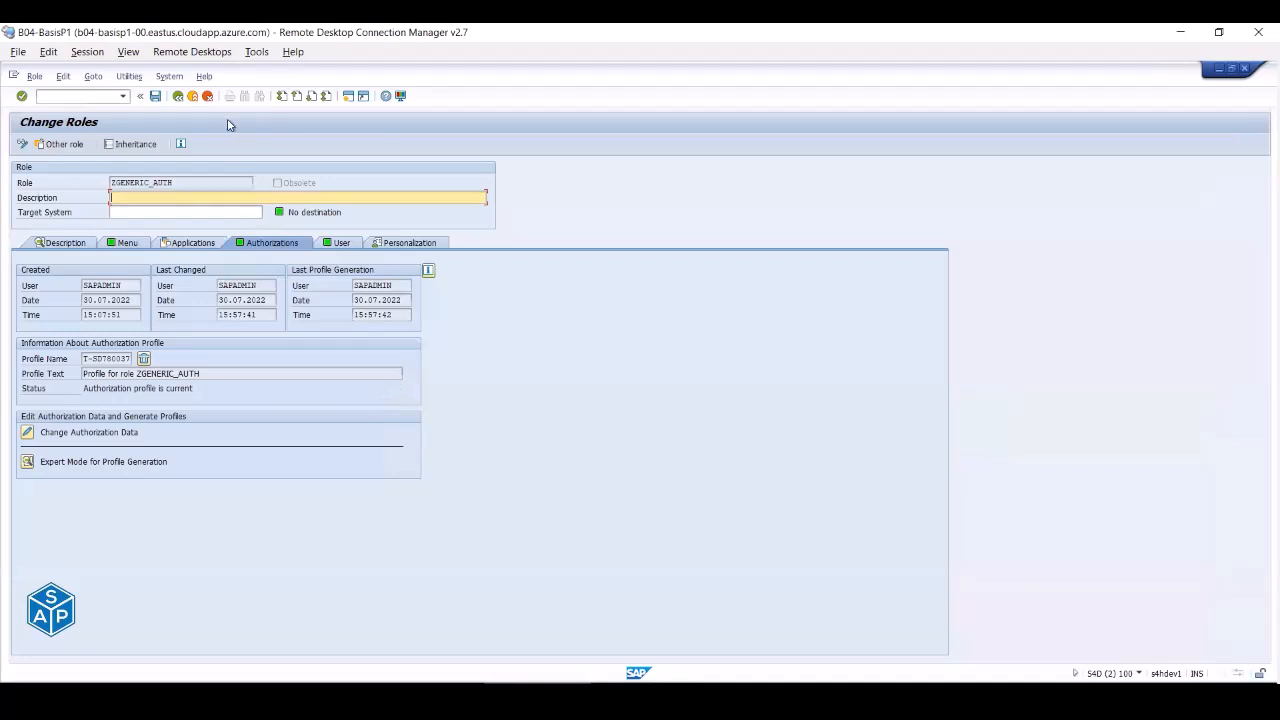
pyautogui.click(127, 243)
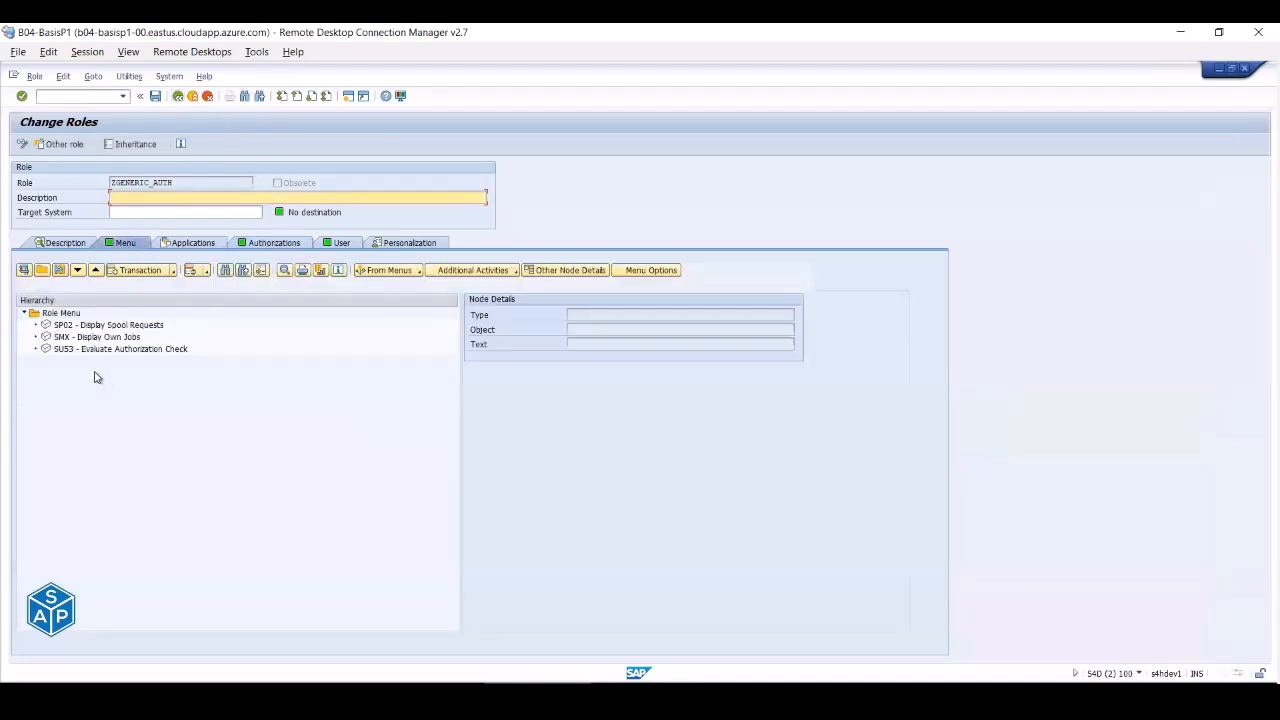
pyautogui.click(68, 326)
pyautogui.click(68, 337)
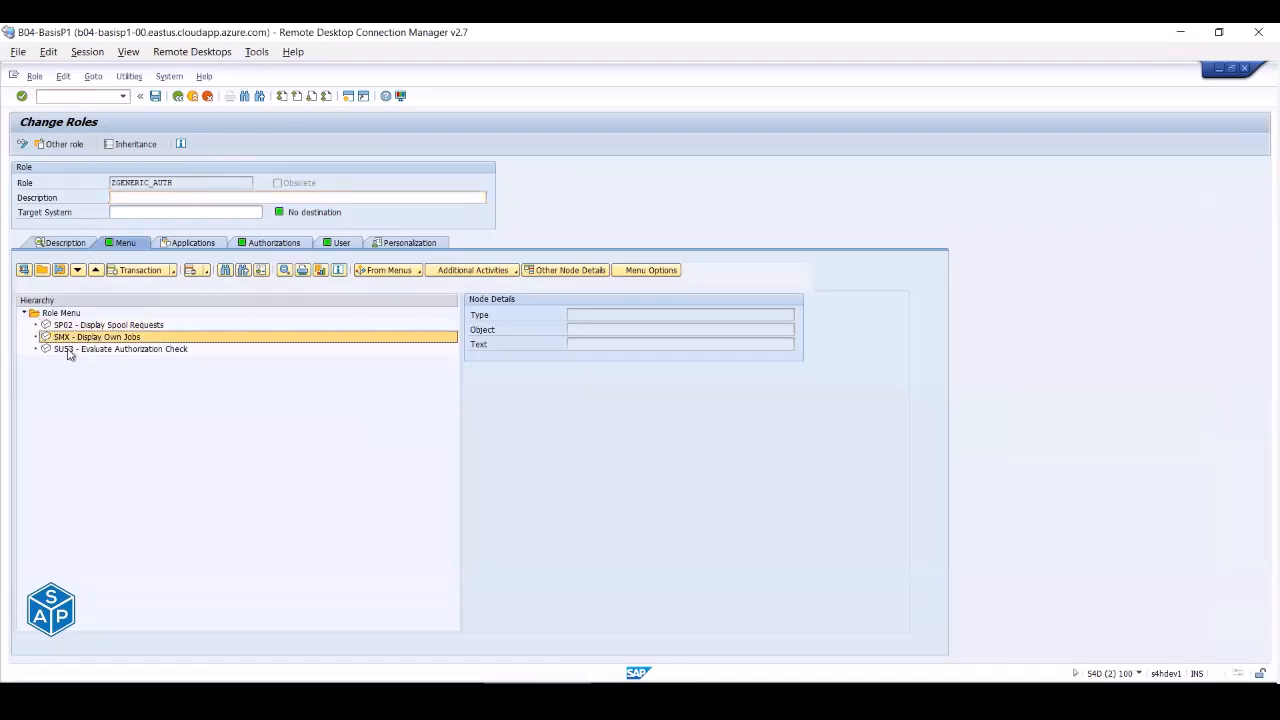
pyautogui.click(70, 349)
pyautogui.click(280, 243)
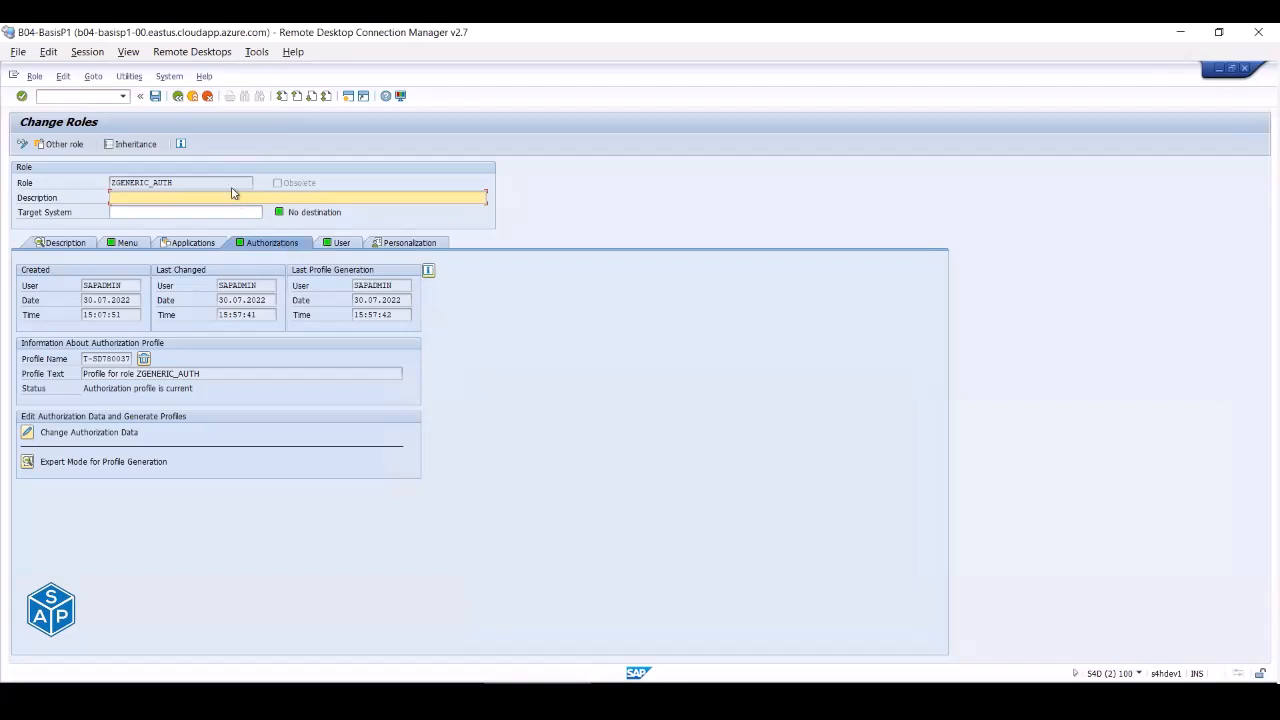
# - Display the ZBASIS_MONITORING role and review its menu
pyautogui.click(193, 97)
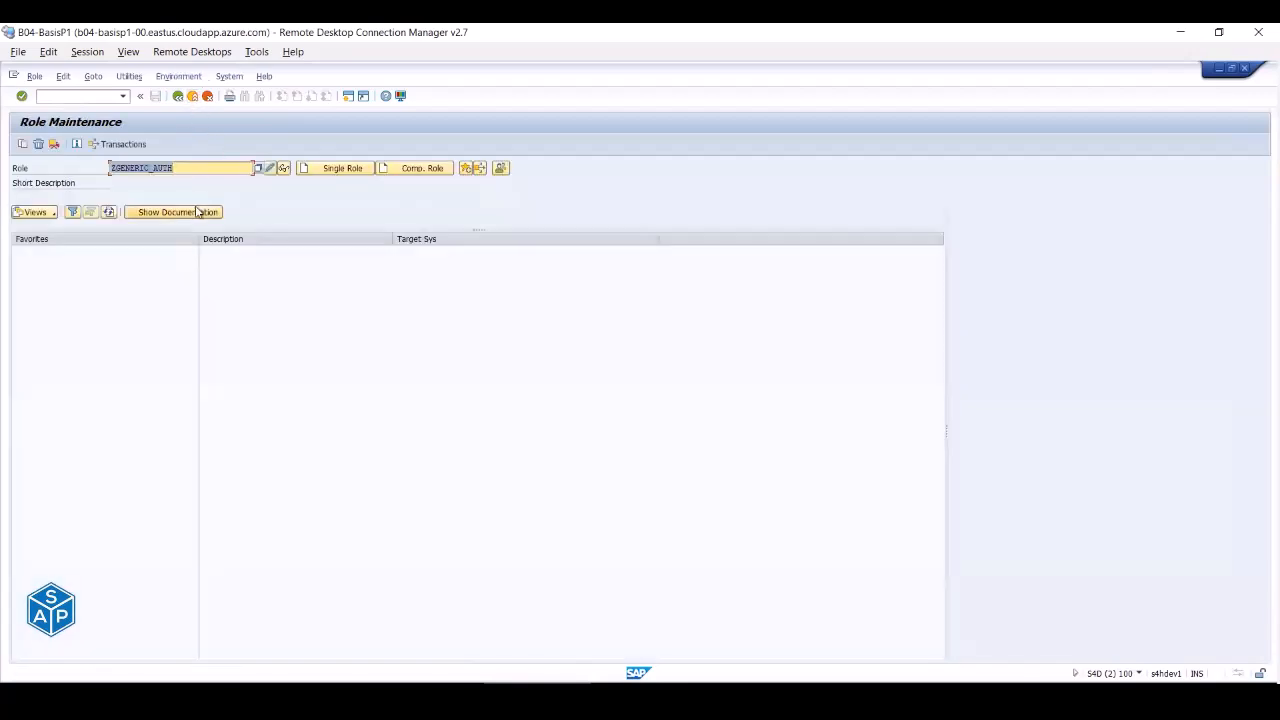
pyautogui.click(171, 191)
pyautogui.click(285, 168)
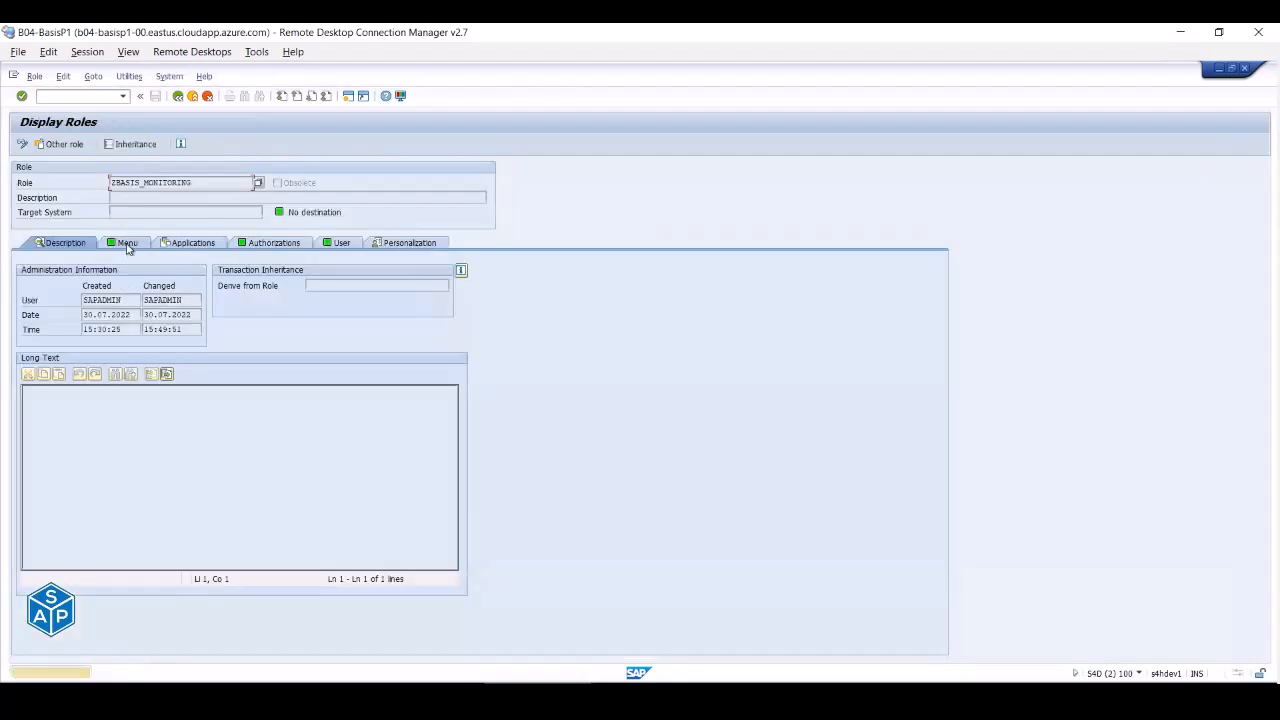
pyautogui.click(120, 245)
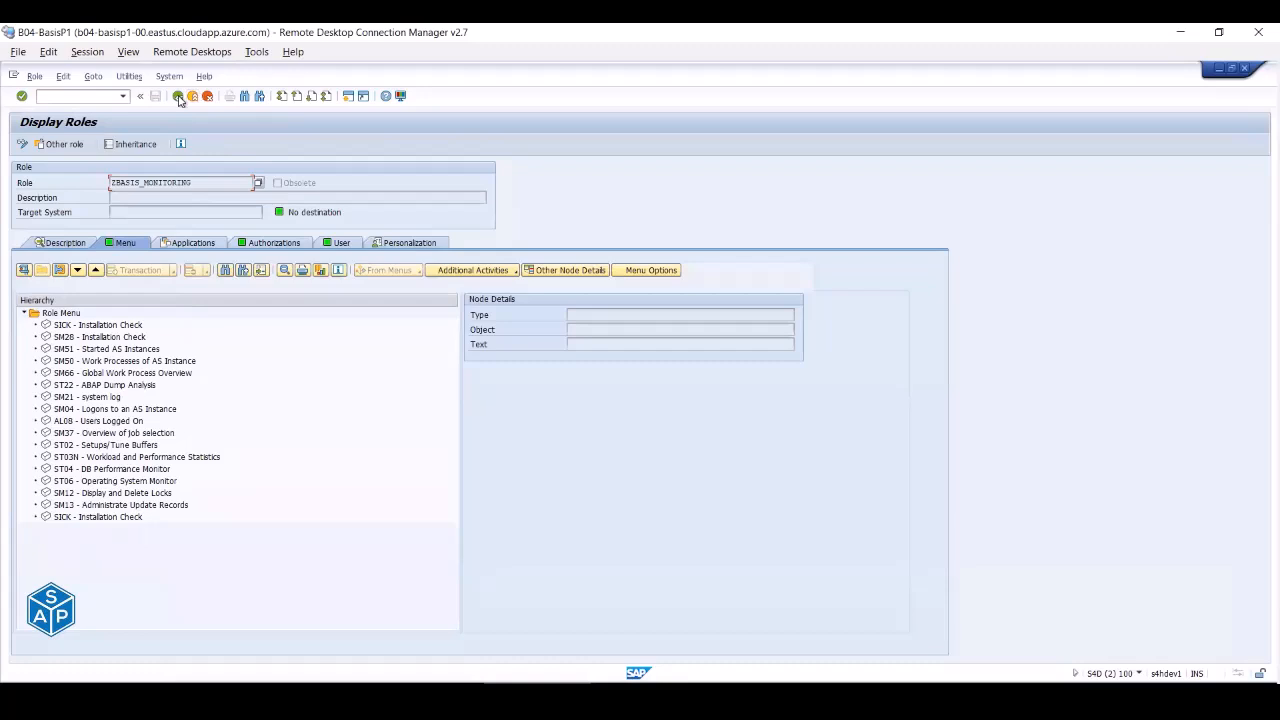
pyautogui.click(178, 96)
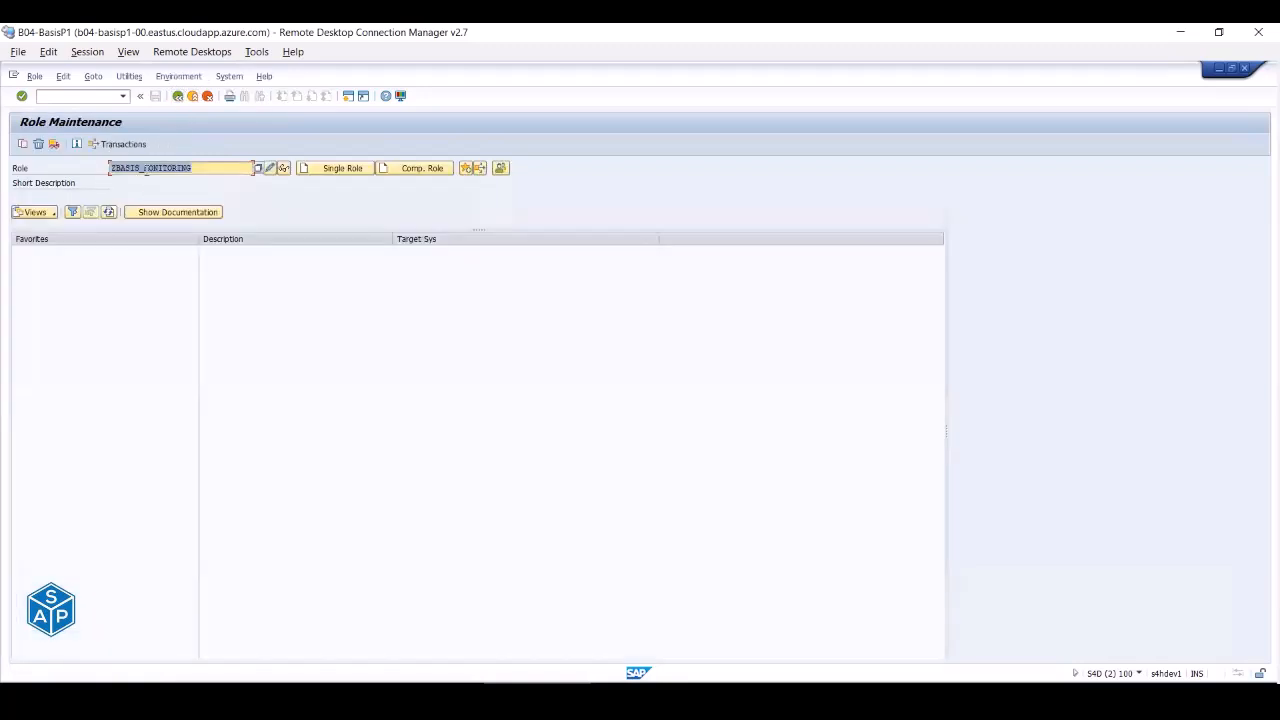
# - Change the role name to ZBASIS_ADMINISTRATION and create it as a single role
pyautogui.click(144, 168)
pyautogui.hotkey('shift', 'Right')
pyautogui.hotkey('shift', 'Right')
pyautogui.hotkey('shift', 'Right')
pyautogui.hotkey('shift', 'Right')
pyautogui.hotkey('shift', 'Right')
pyautogui.hotkey('shift', 'Right')
pyautogui.hotkey('shift', 'Right')
pyautogui.write('AD')
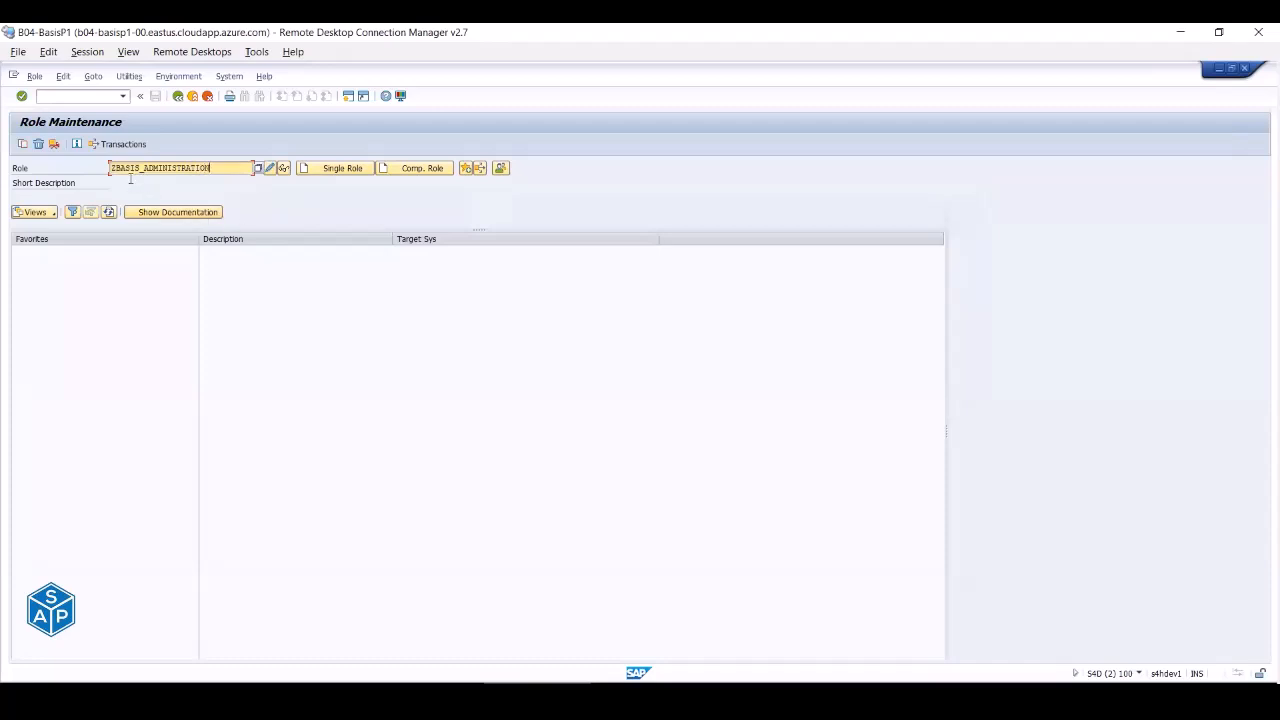
pyautogui.click(336, 172)
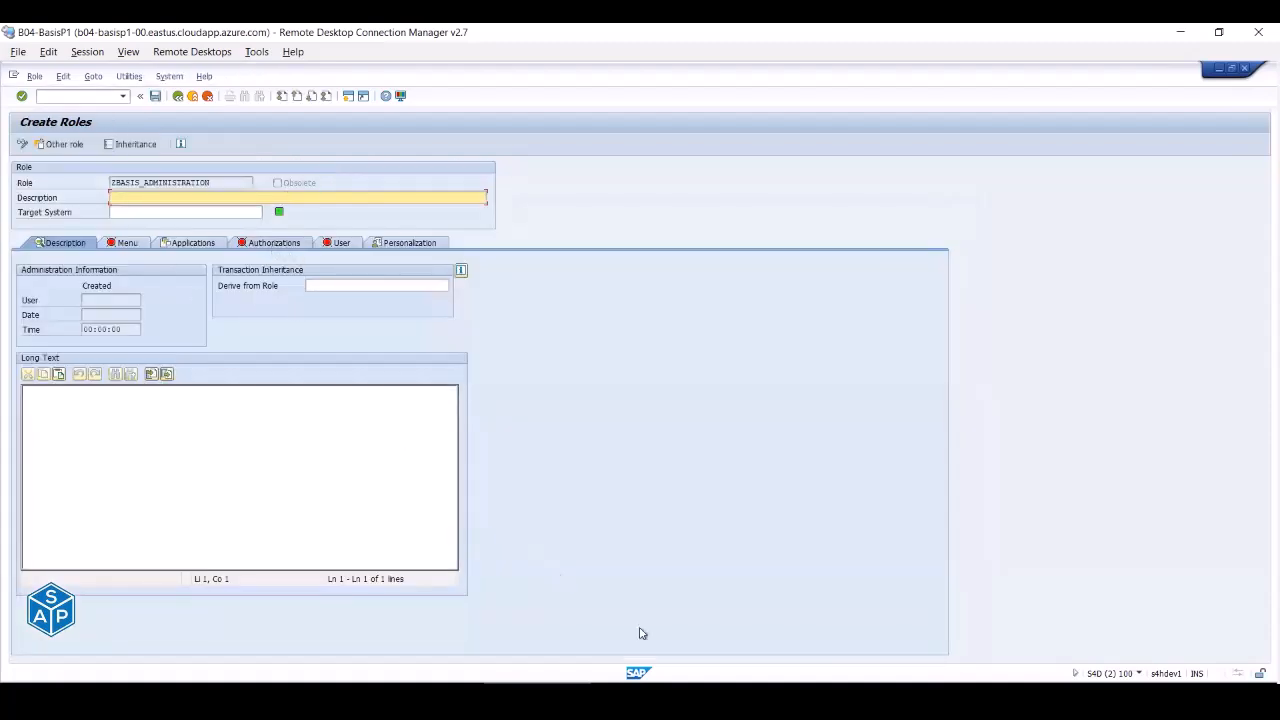
# - Copy RZ10 and RZ11 from Excel's Profiles & Parameters list and return to the role's menu
pyautogui.click(820, 698)
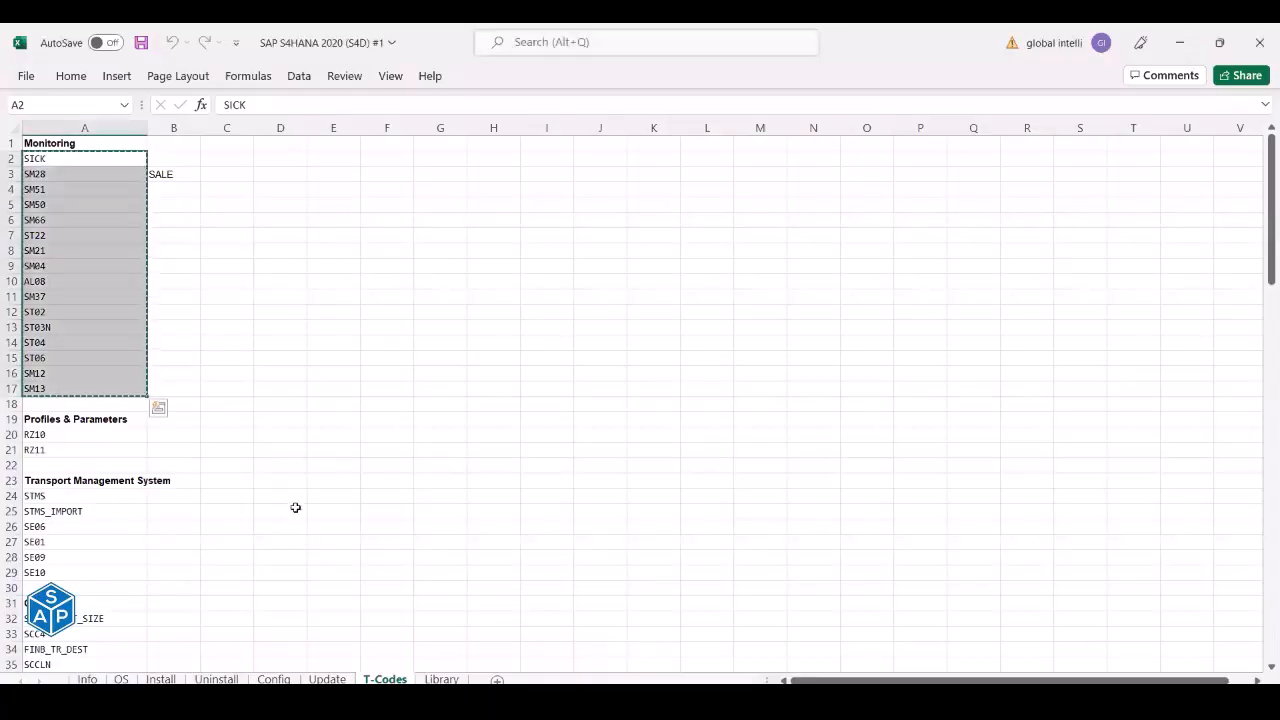
pyautogui.scroll(-4, 297, 512)
pyautogui.scroll(-3, 140, 331)
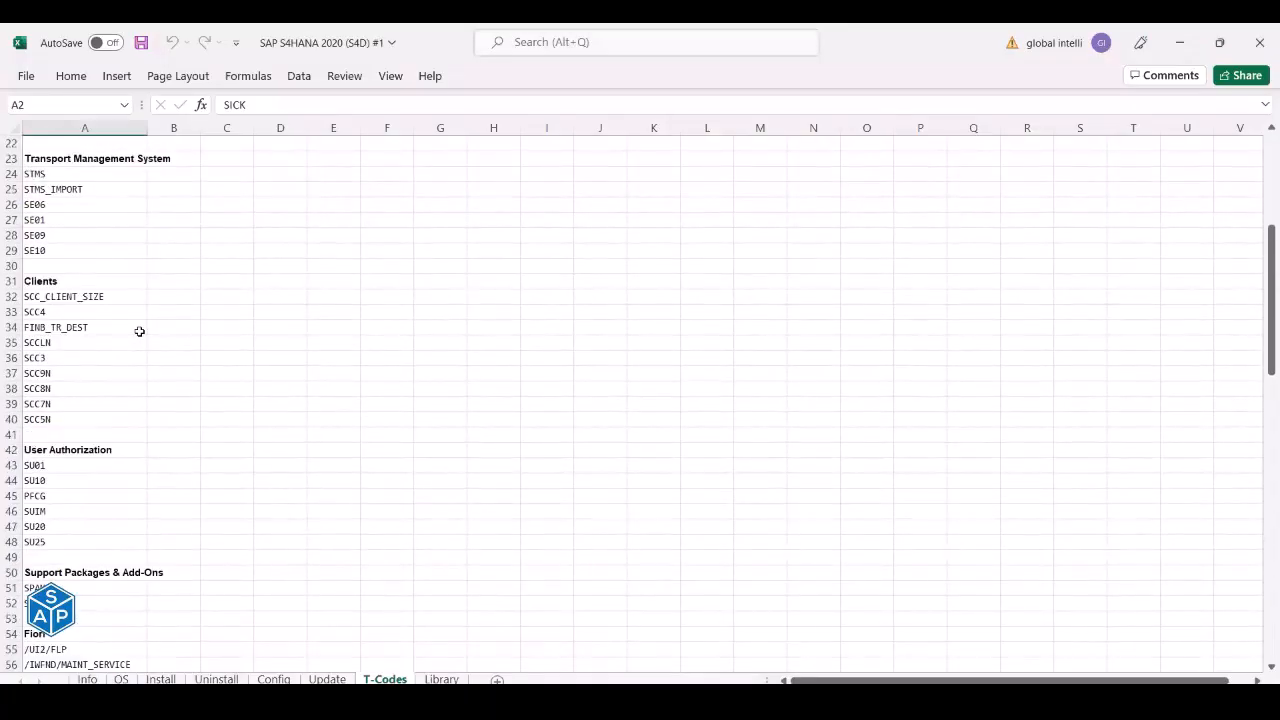
pyautogui.scroll(3, 140, 331)
pyautogui.moveTo(57, 251); pyautogui.dragTo(56, 264)
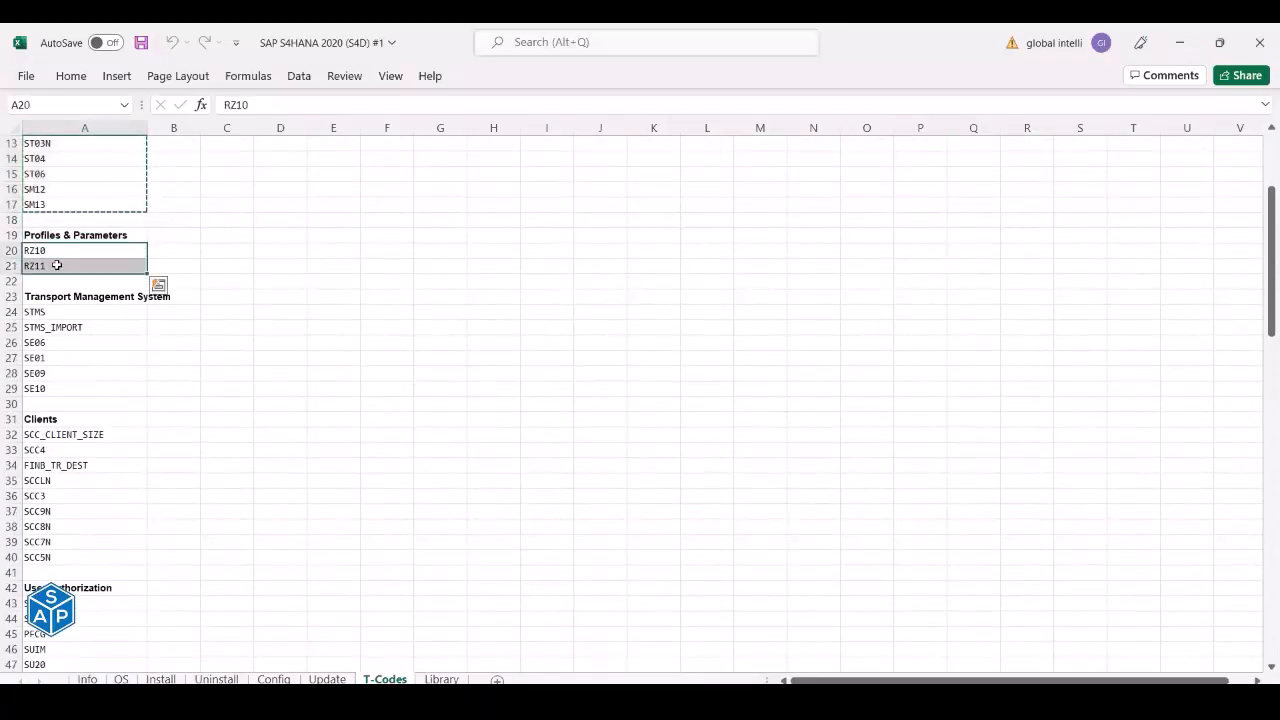
pyautogui.hotkey('ctrl', 'q')
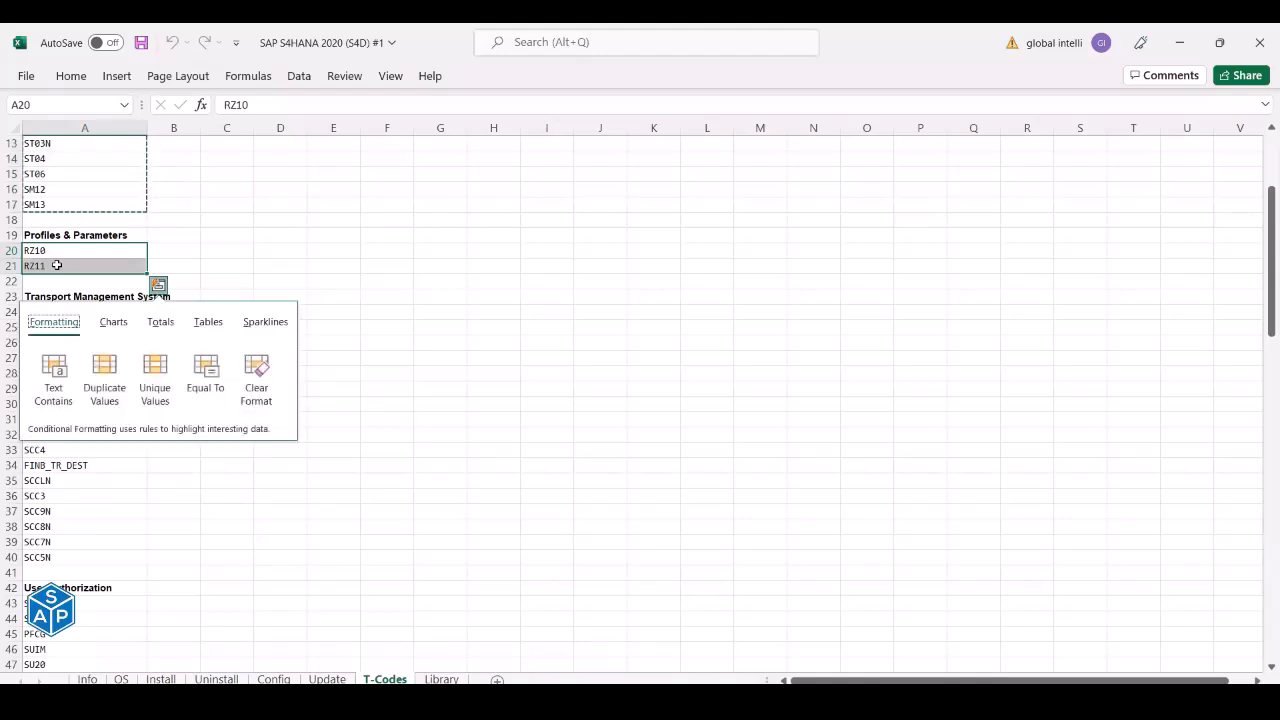
pyautogui.press('Escape')
pyautogui.press('Escape')
pyautogui.hotkey('ctrl', 'c')
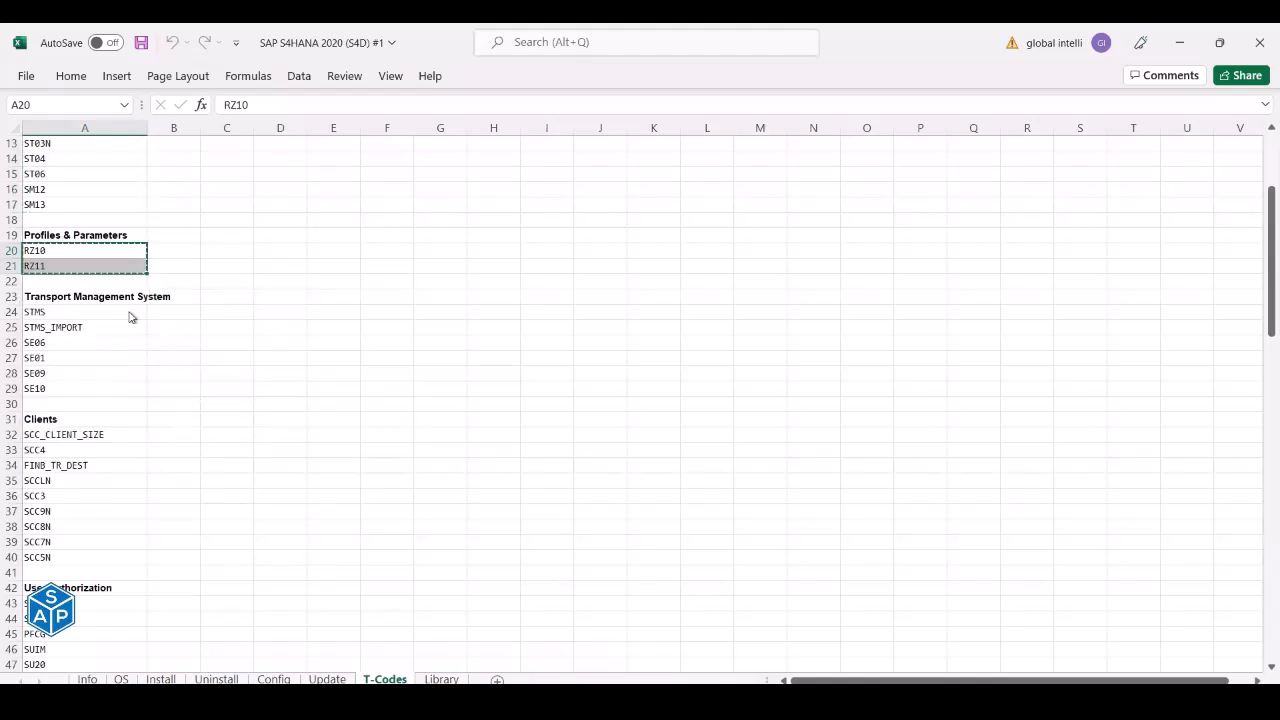
pyautogui.hotkey('alt', 'Tab')
pyautogui.click(125, 243)
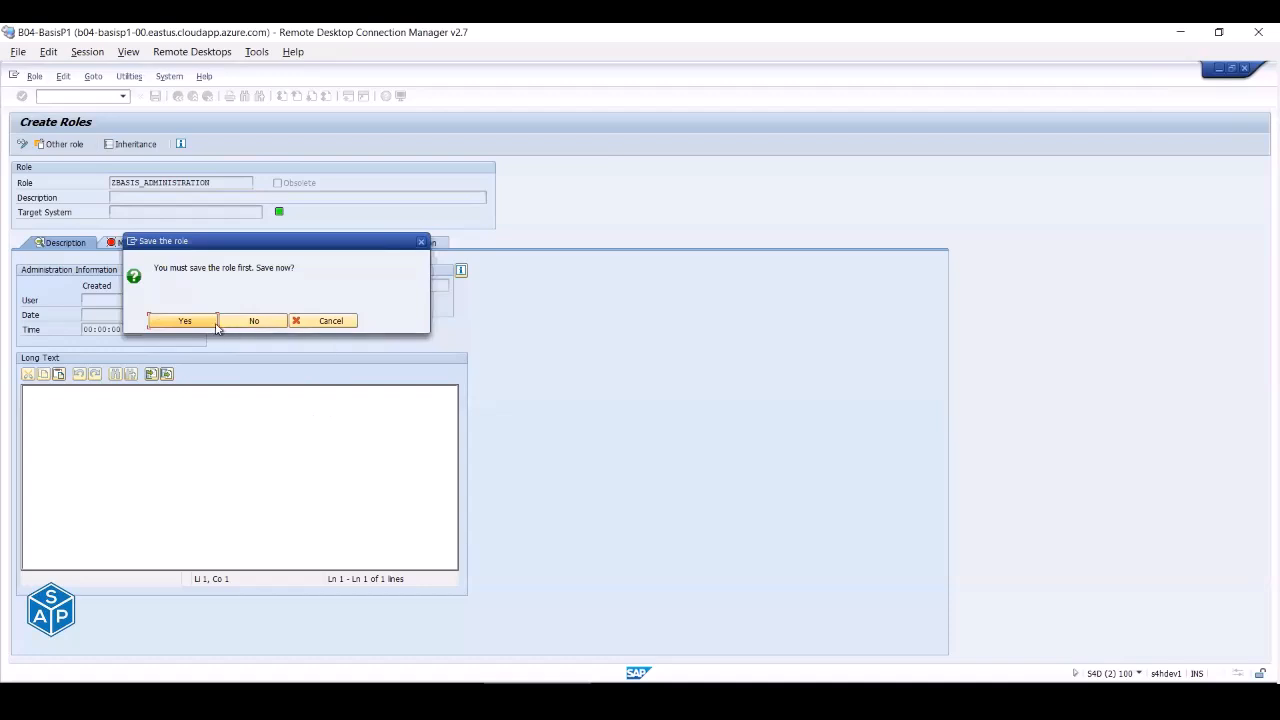
# - Save the new role and paste RZ10, RZ11 and transport codes STMS–SE10 into the transaction list
pyautogui.click(184, 321)
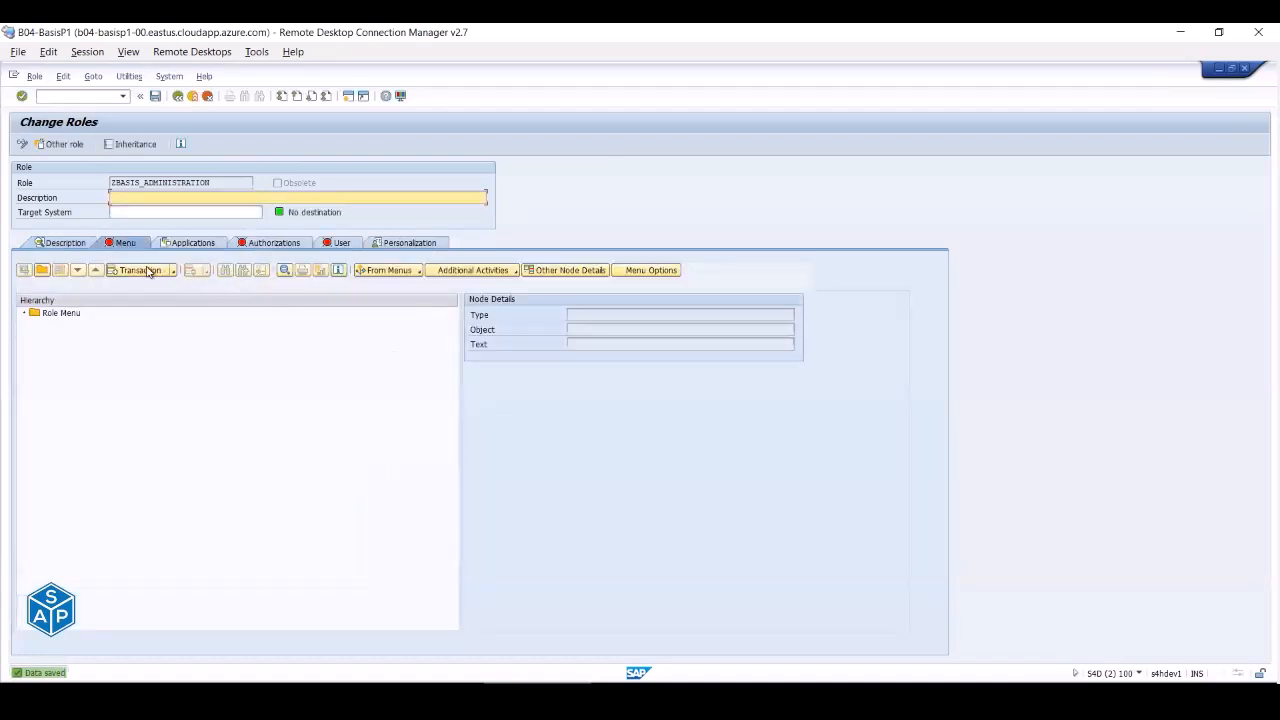
pyautogui.click(140, 270)
pyautogui.click(346, 477)
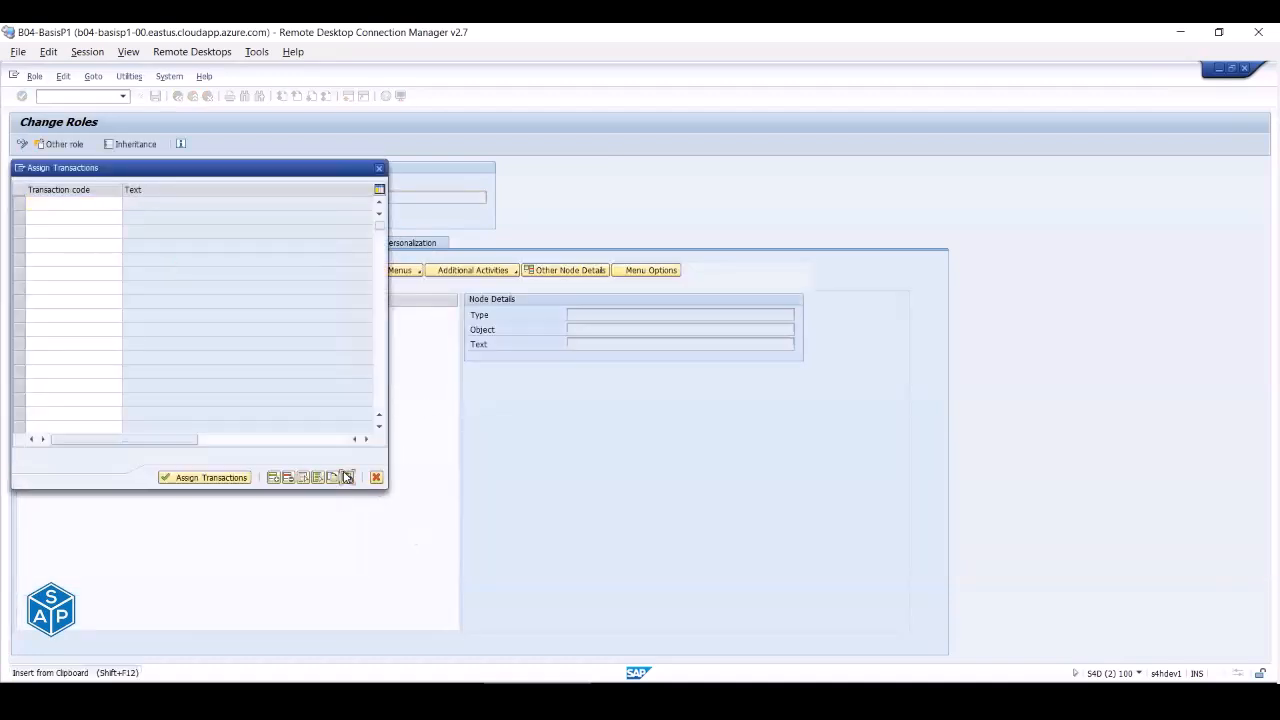
pyautogui.hotkey('alt', 'Tab')
pyautogui.moveTo(57, 314); pyautogui.dragTo(63, 387)
pyautogui.hotkey('ctrl', 'c')
pyautogui.hotkey('alt', 'Tab')
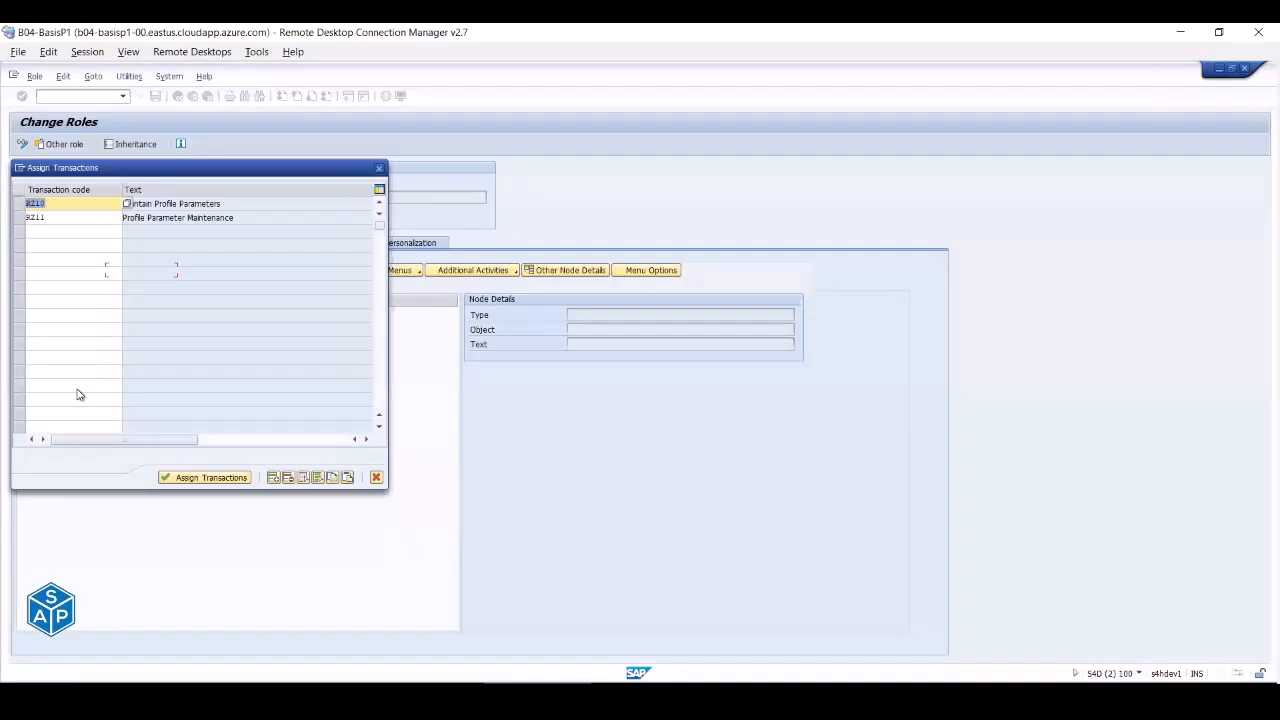
pyautogui.click(346, 477)
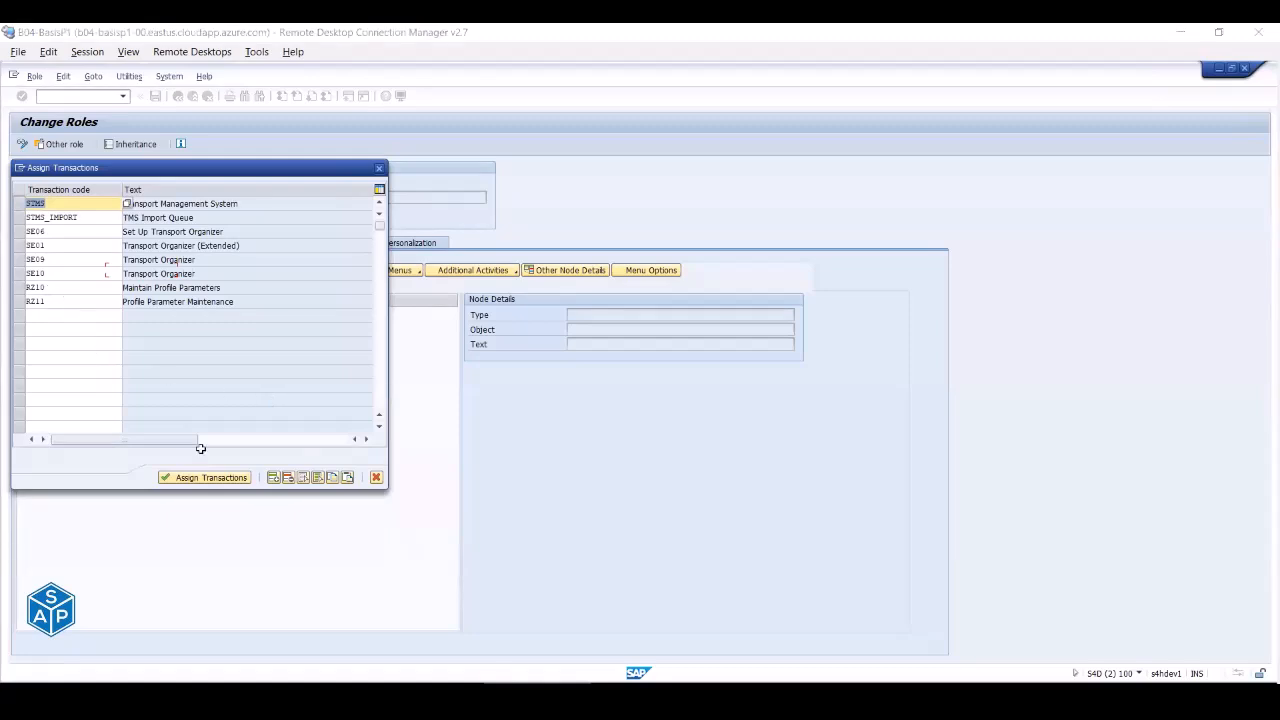
# - Add the Clients codes SCC_CLIENT_SIZE–SCC5N and User Authorization codes SU01–SU25 to the list
pyautogui.hotkey('alt', 'Tab')
pyautogui.scroll(-2, 143, 451)
pyautogui.moveTo(100, 343); pyautogui.dragTo(100, 463)
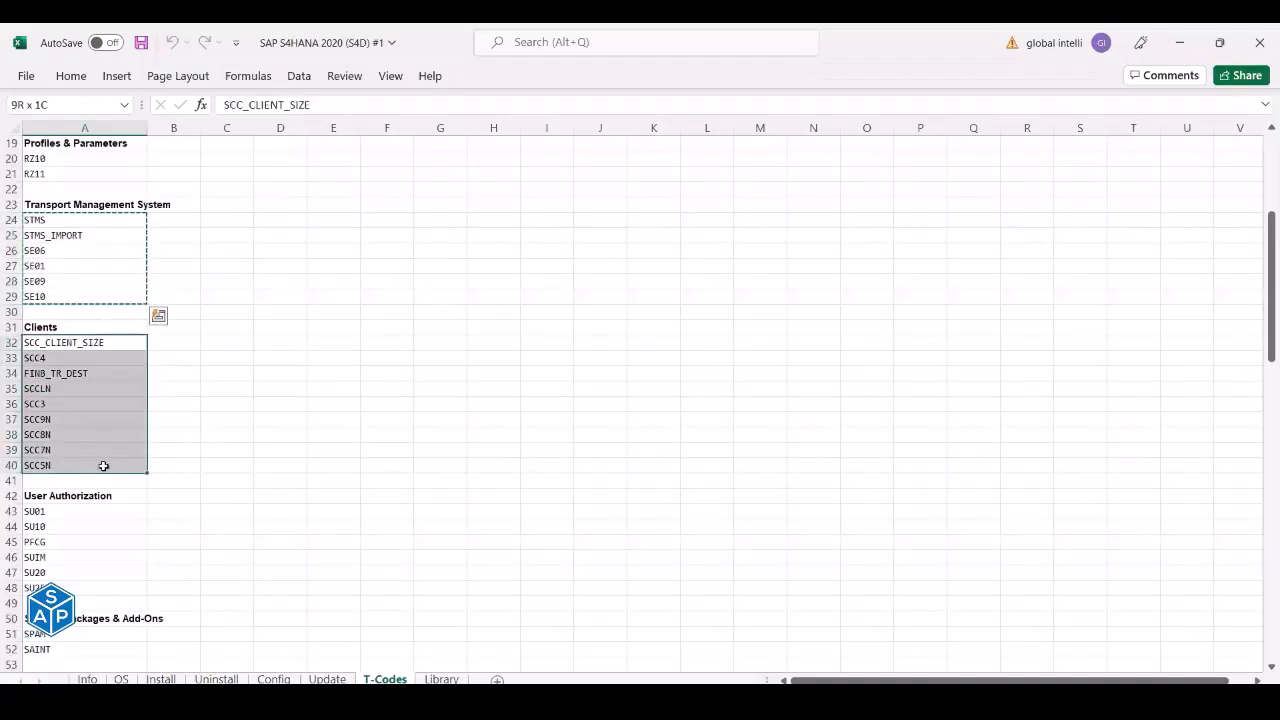
pyautogui.hotkey('ctrl', 'c')
pyautogui.hotkey('alt', 'Tab')
pyautogui.click(346, 477)
pyautogui.hotkey('alt', 'Tab')
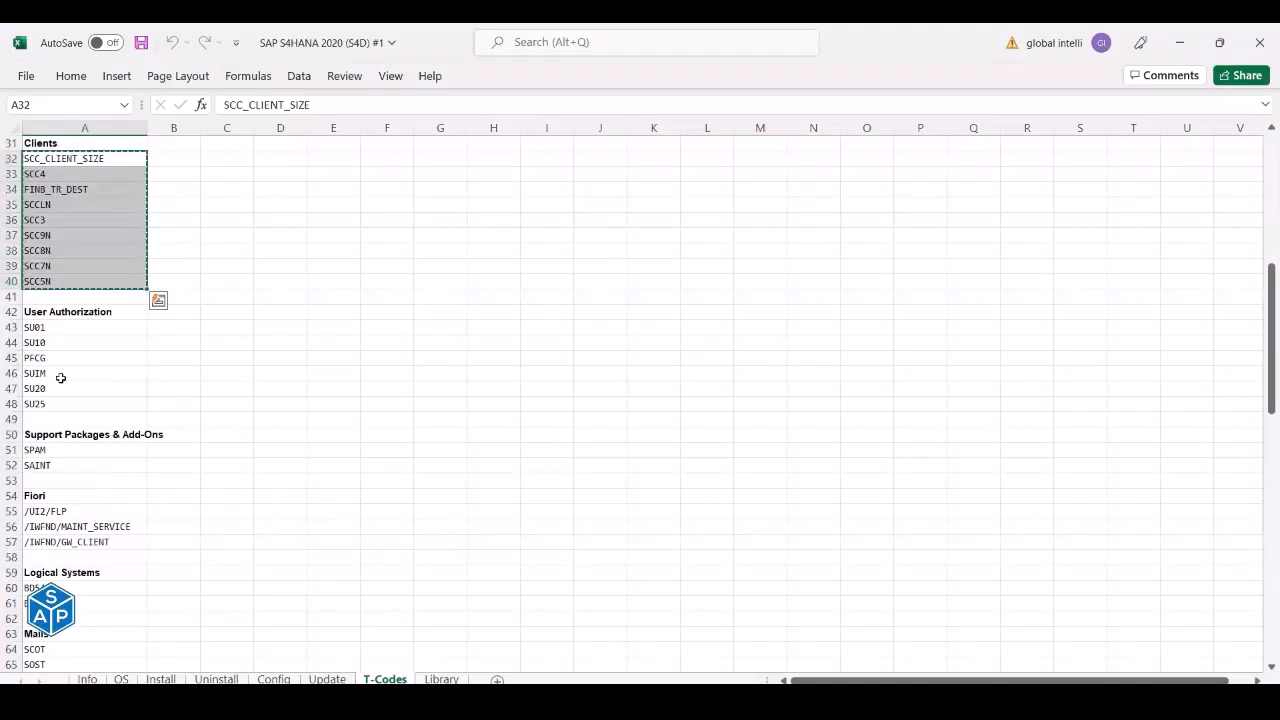
pyautogui.moveTo(38, 329); pyautogui.dragTo(50, 403)
pyautogui.hotkey('ctrl', 'c')
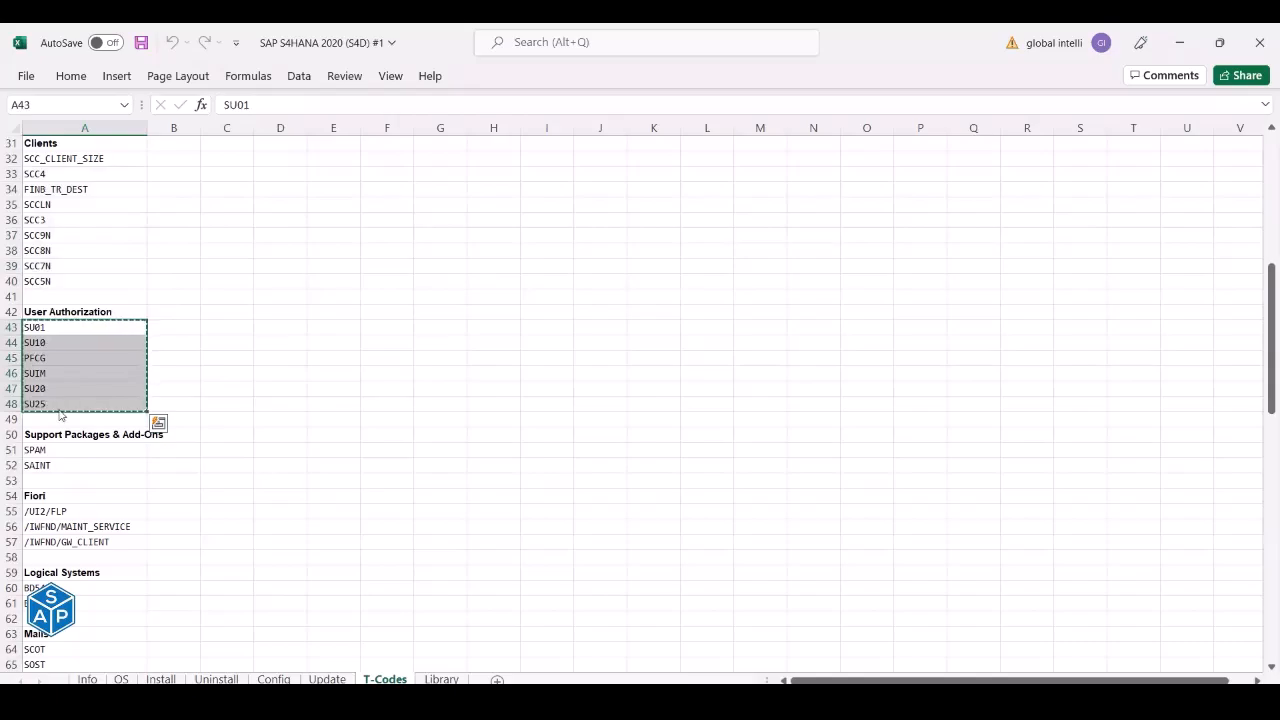
pyautogui.hotkey('alt', 'Tab')
pyautogui.click(346, 477)
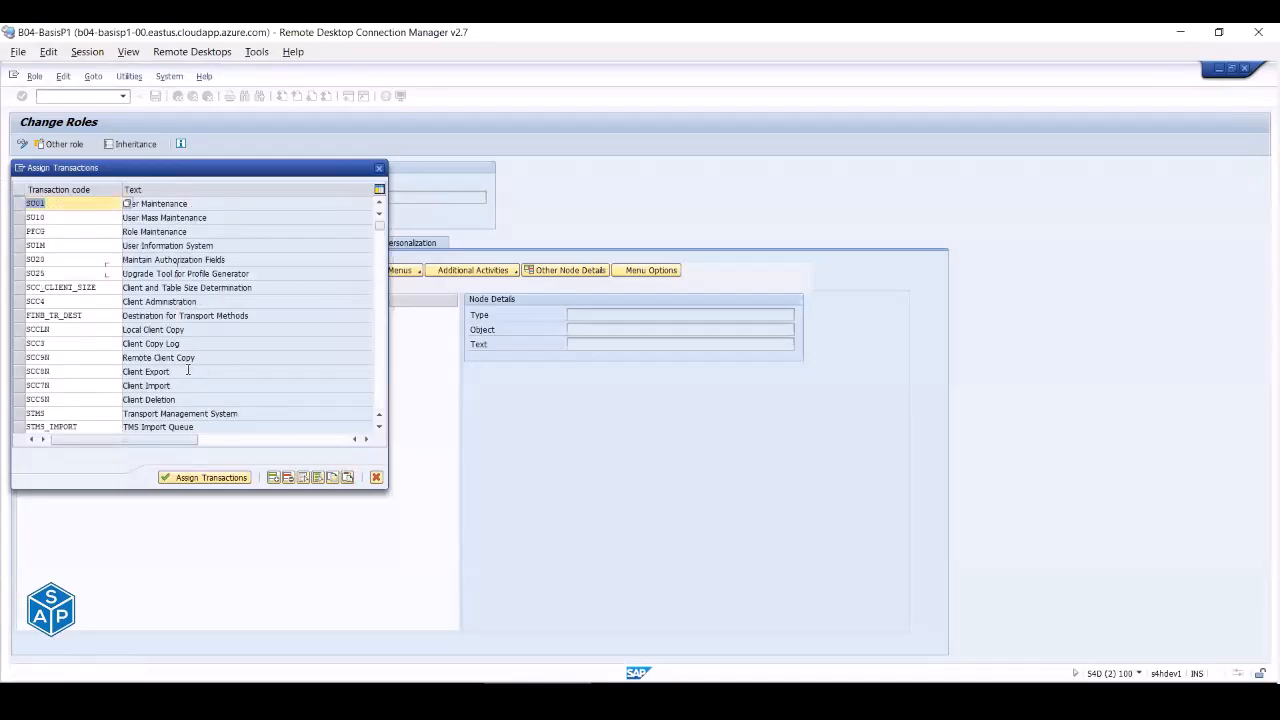
# - Add SPAM, SAINT, BD54 and BDLS to the transaction list
pyautogui.hotkey('alt', 'Tab')
pyautogui.scroll(-3, 106, 309)
pyautogui.moveTo(105, 312); pyautogui.dragTo(105, 325)
pyautogui.hotkey('ctrl', 'c')
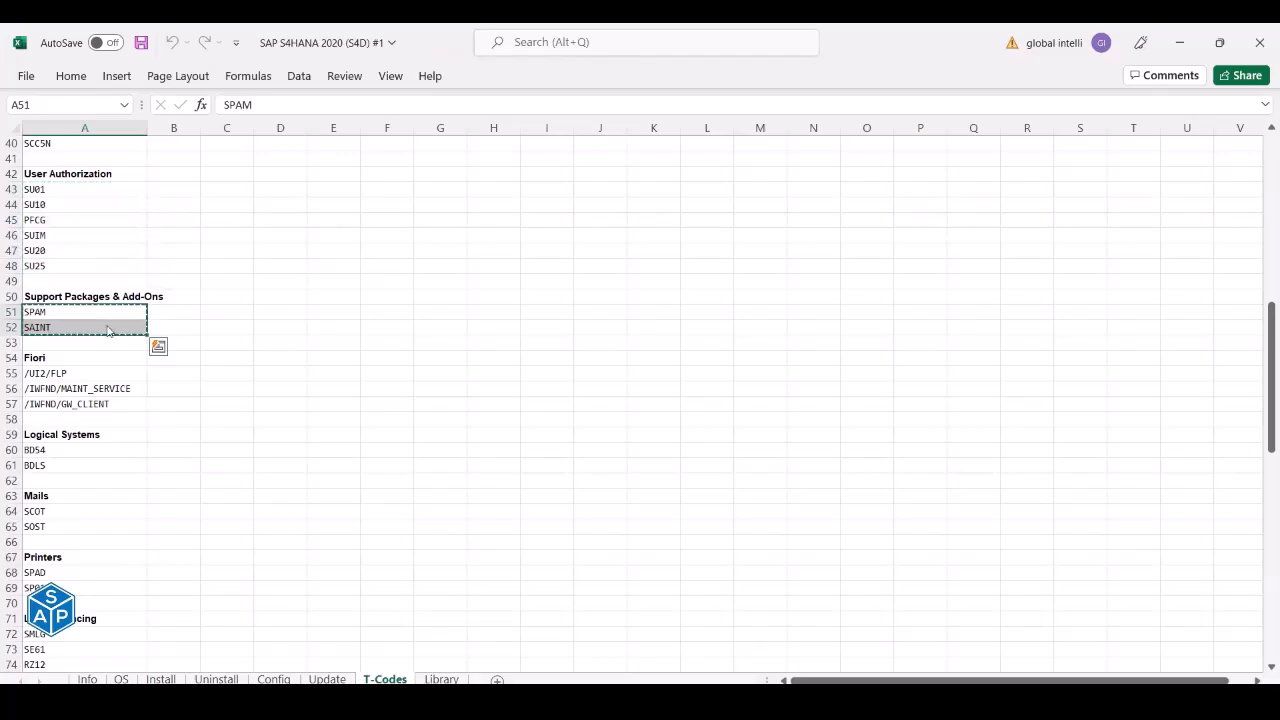
pyautogui.hotkey('alt', 'Tab')
pyautogui.click(347, 480)
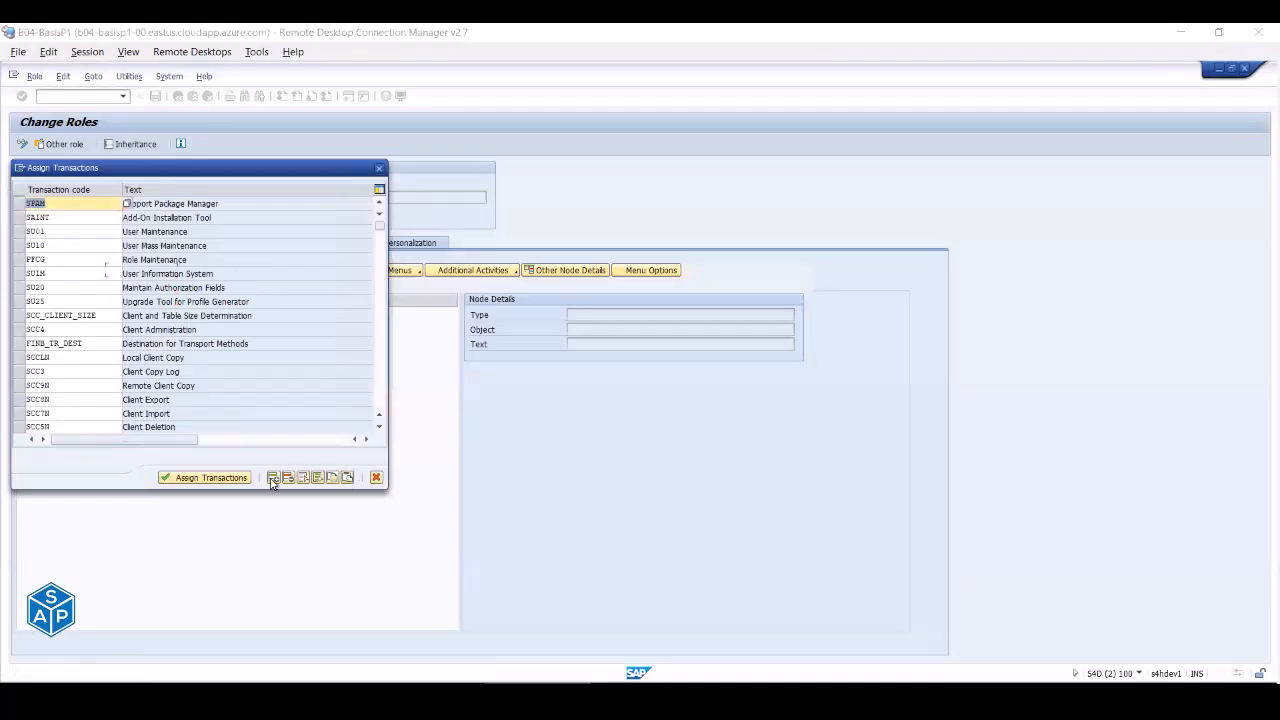
pyautogui.hotkey('alt', 'Tab')
pyautogui.click(57, 451)
pyautogui.moveTo(57, 451); pyautogui.dragTo(57, 466)
pyautogui.hotkey('ctrl', 'c')
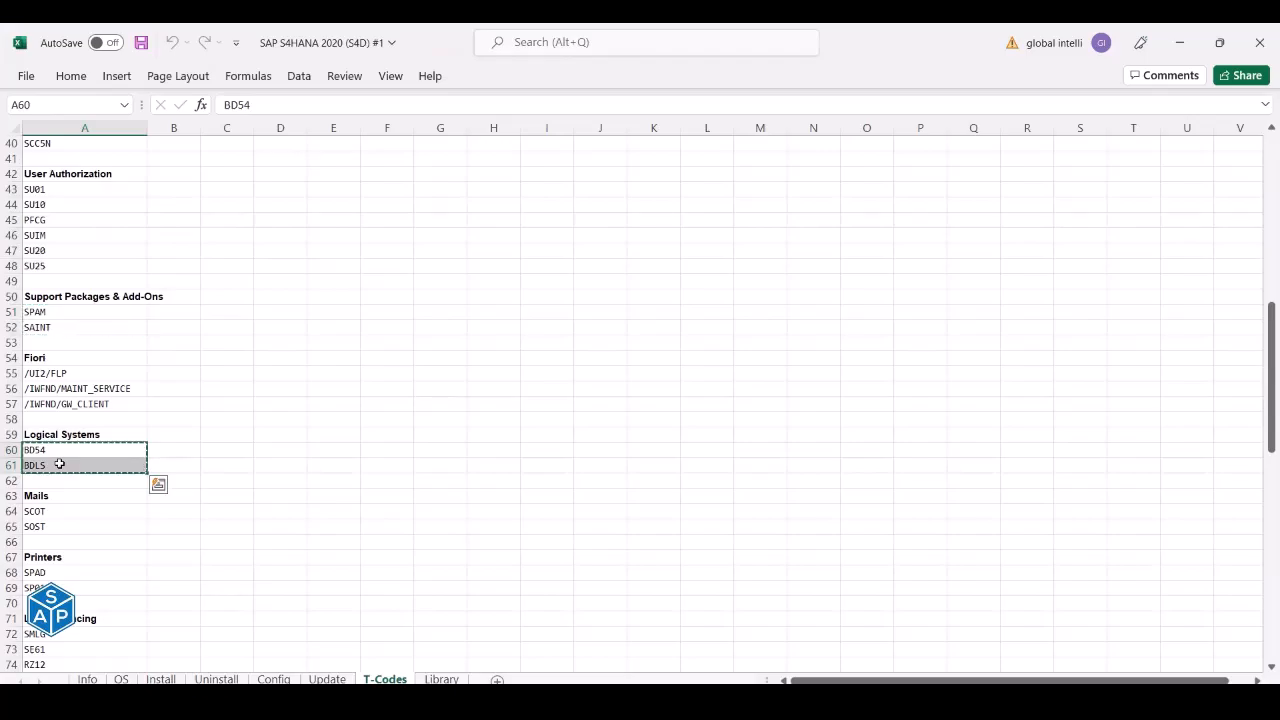
pyautogui.hotkey('alt', 'Tab')
pyautogui.click(332, 474)
# - Assign the listed transactions, then leave the role without saving the changes
pyautogui.scroll(-3, 250, 470)
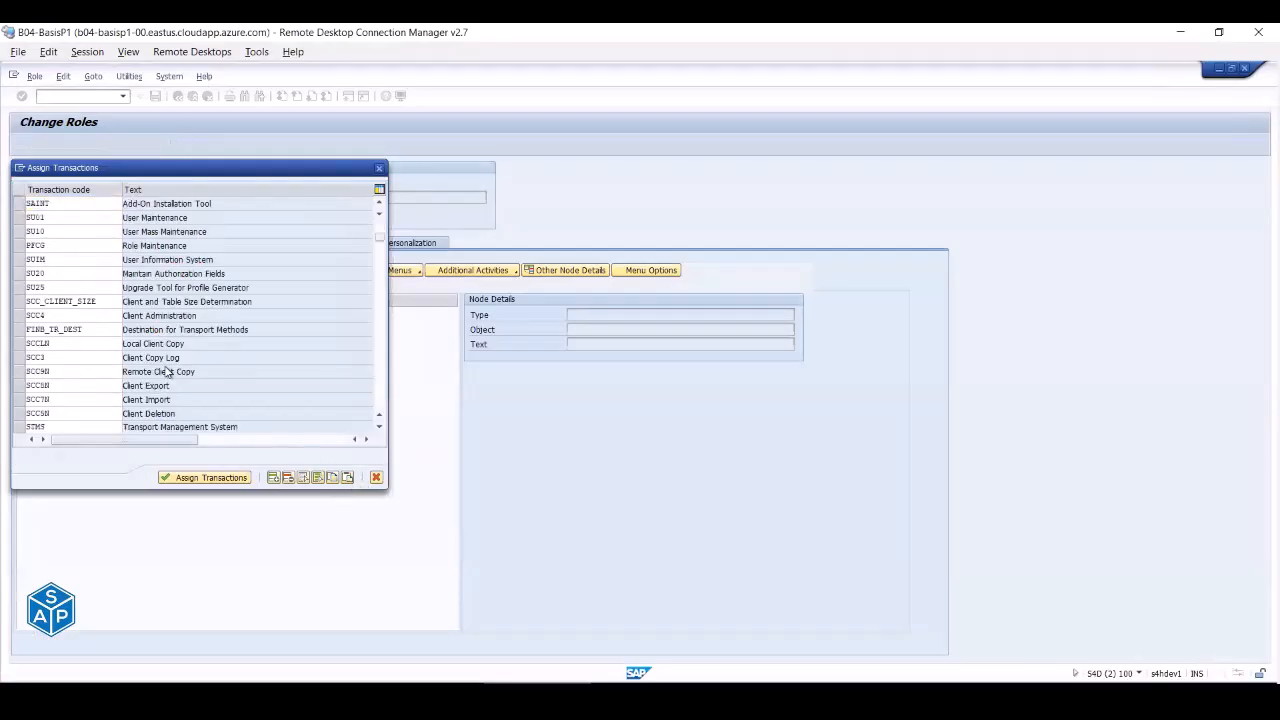
pyautogui.click(205, 478)
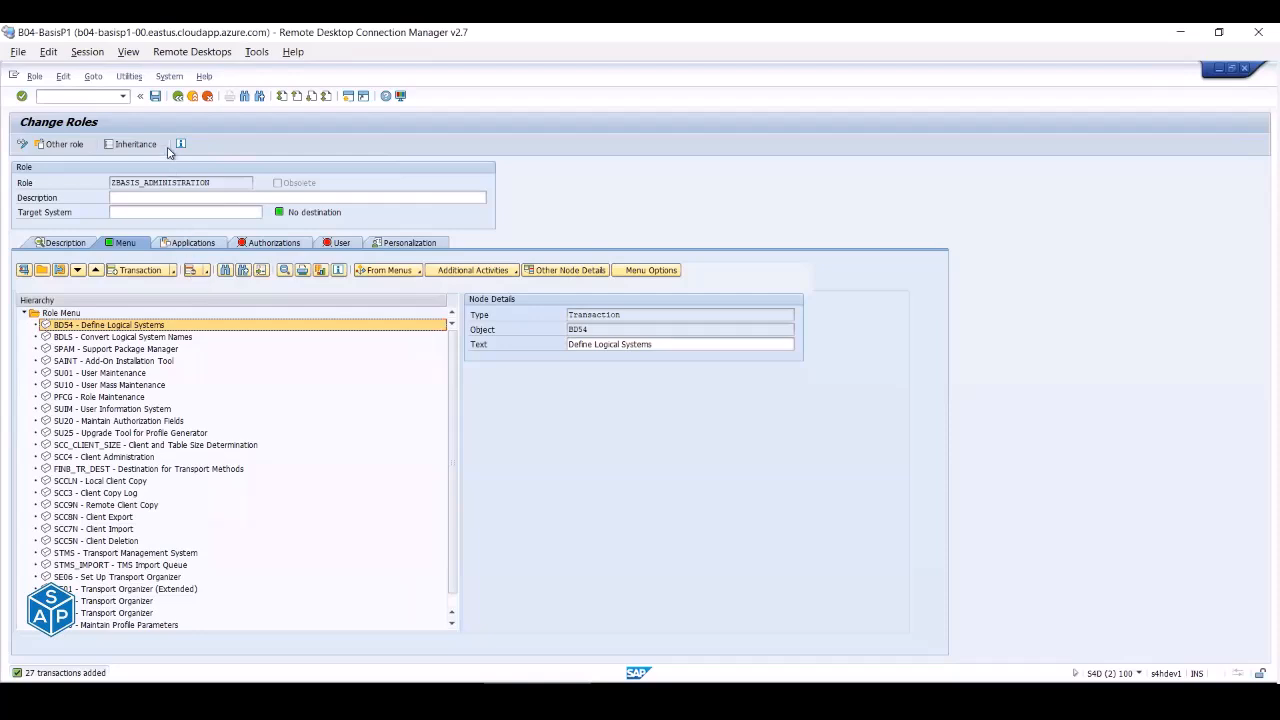
pyautogui.click(178, 97)
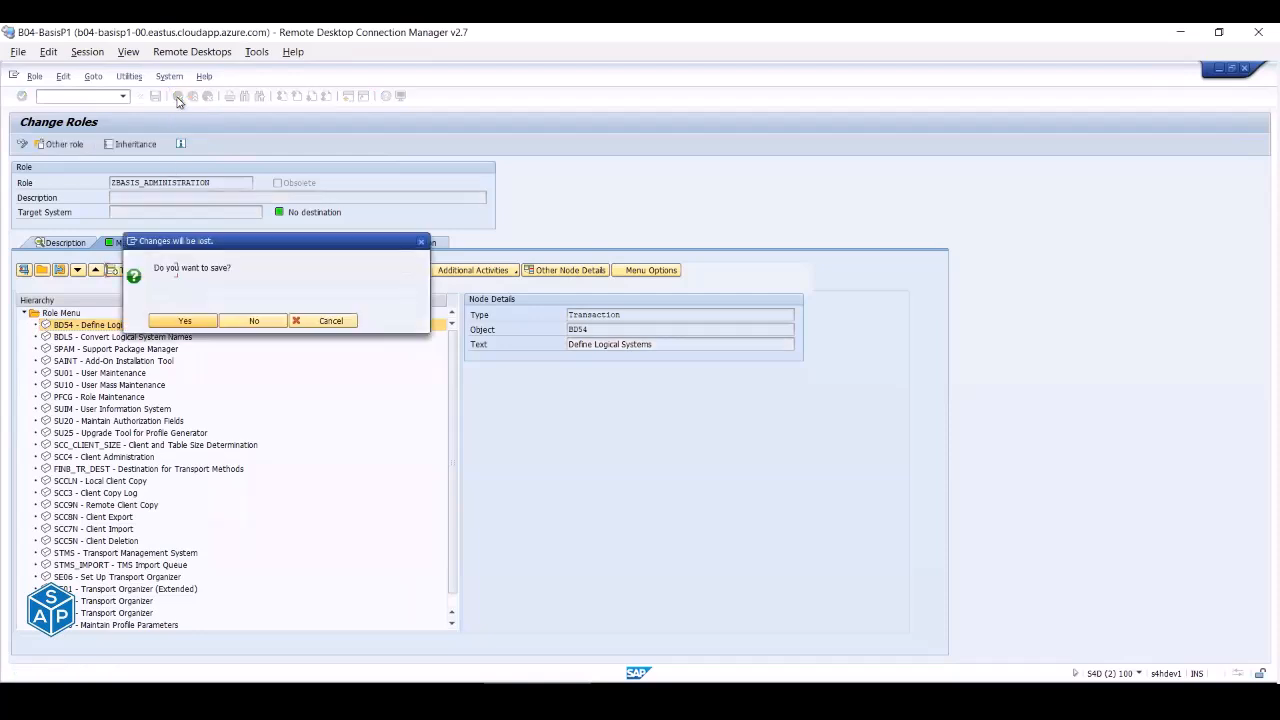
pyautogui.click(253, 322)
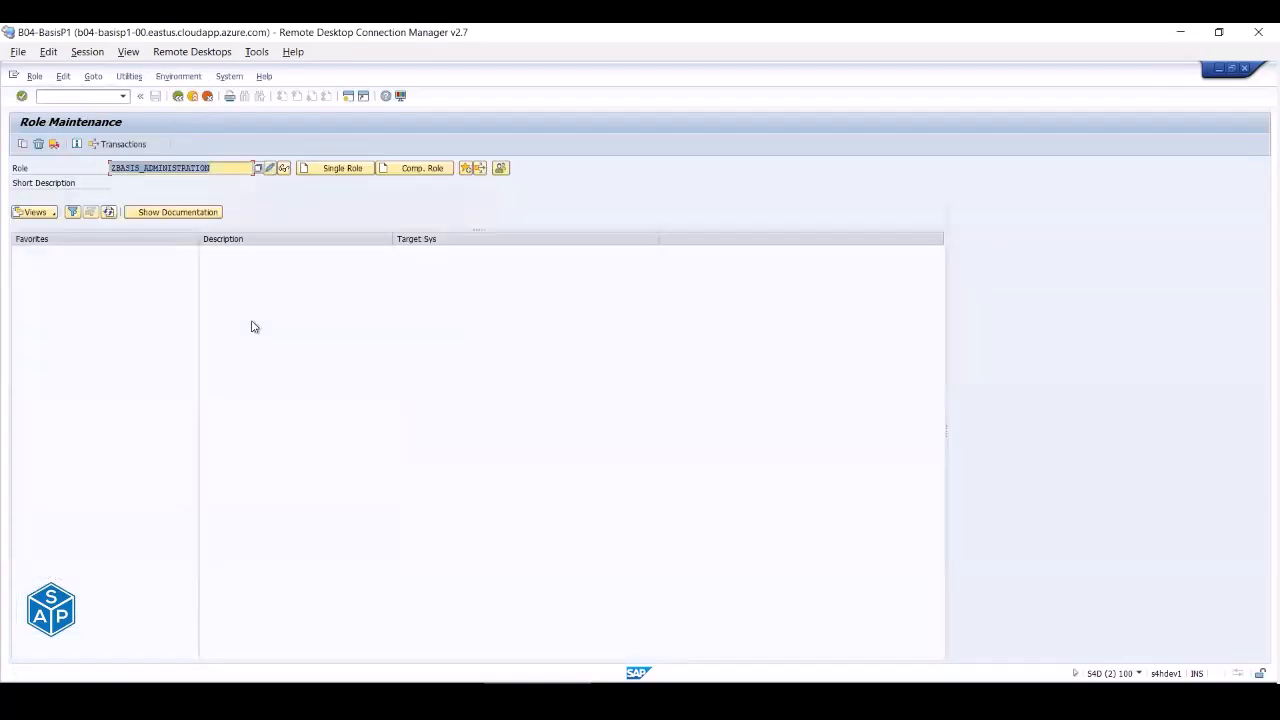
# - Create a Profiles & Parameters folder under the Role Menu root
pyautogui.click(270, 168)
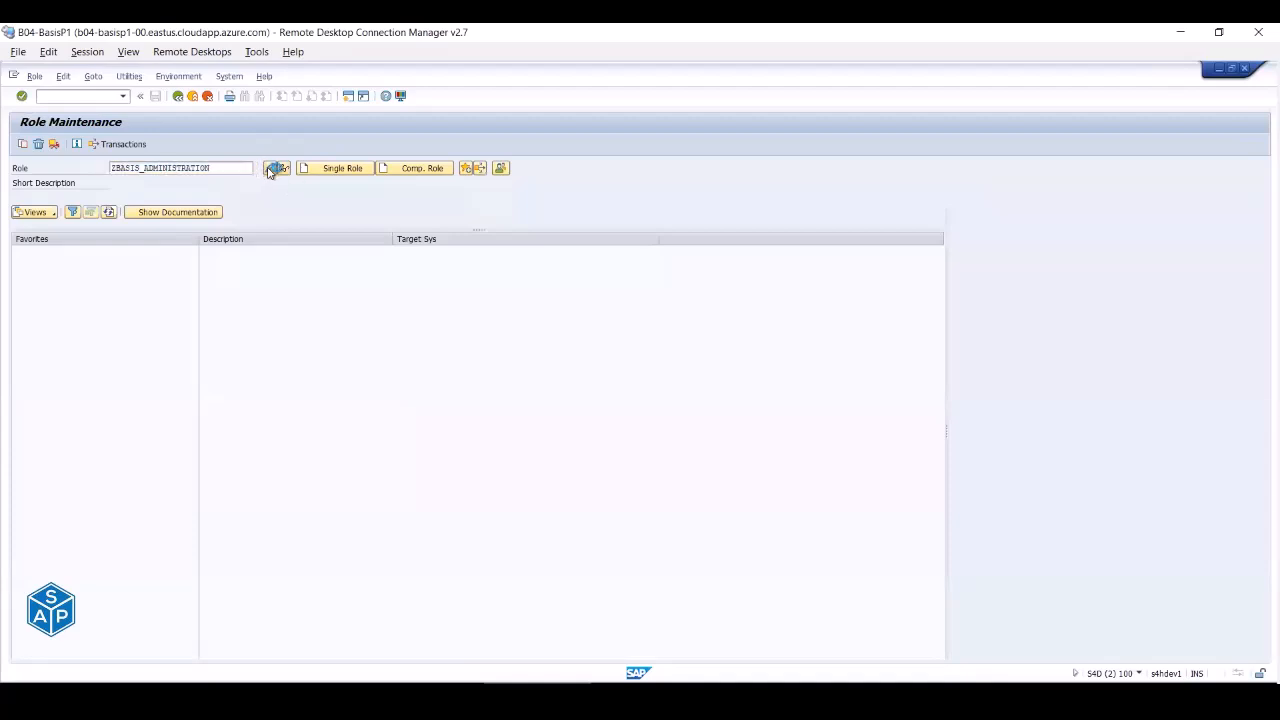
pyautogui.click(128, 244)
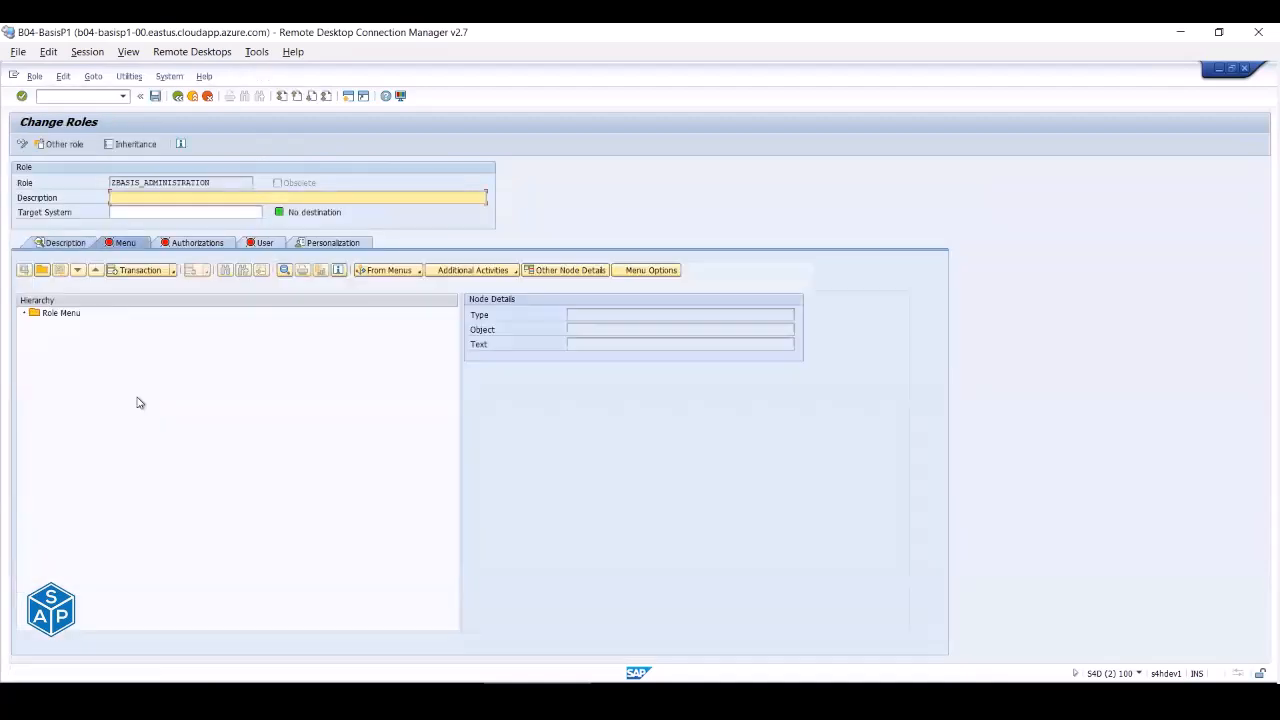
pyautogui.click(62, 314)
pyautogui.click(42, 272)
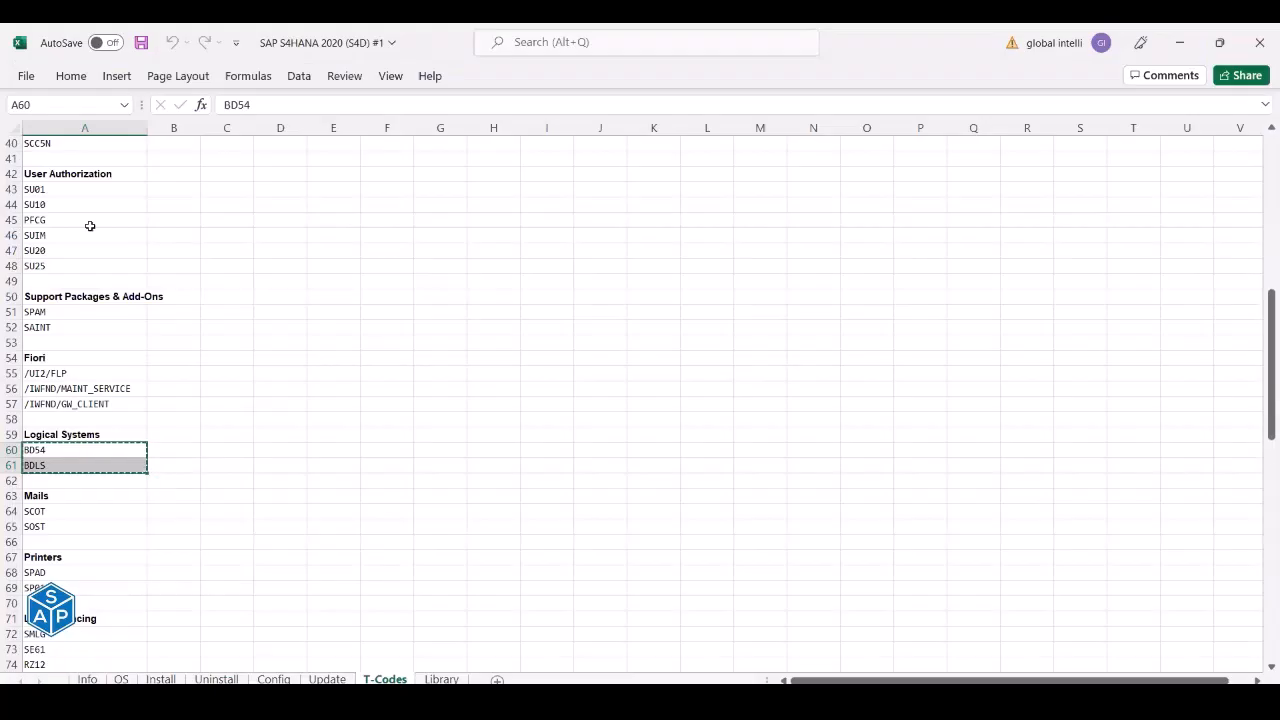
pyautogui.scroll(15, 89, 224)
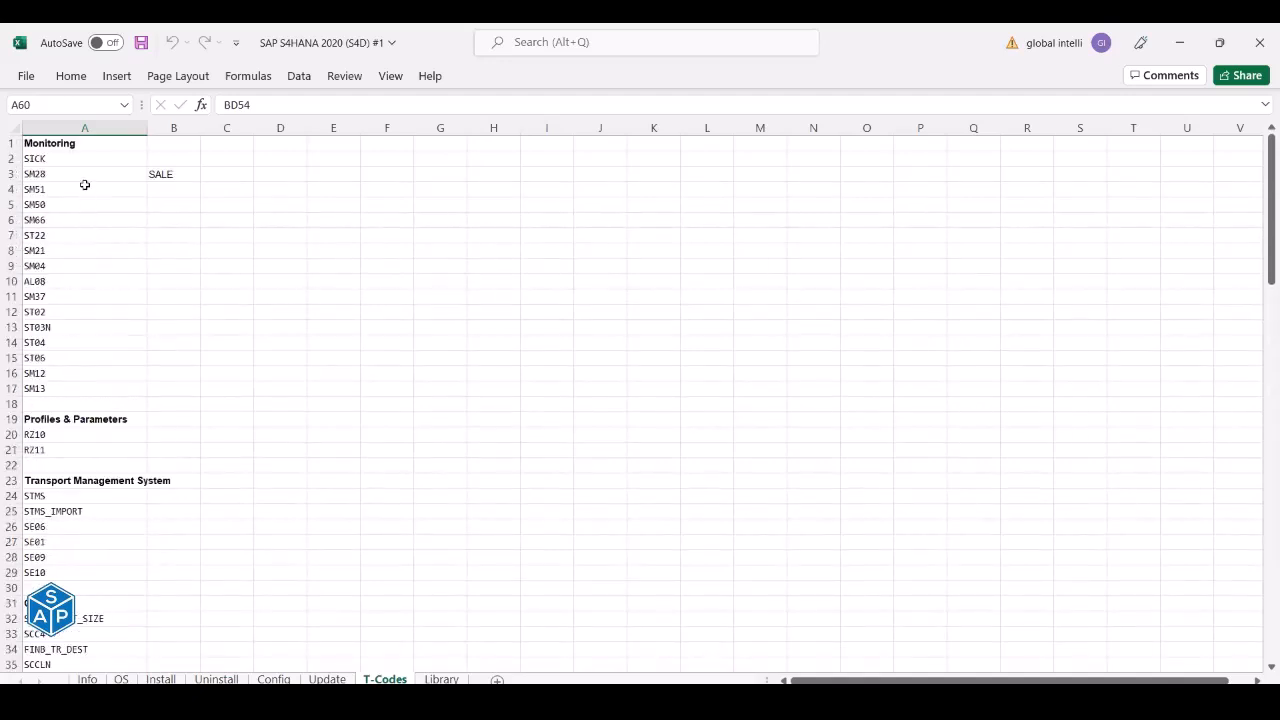
pyautogui.click(78, 420)
pyautogui.hotkey('ctrl', 'c')
pyautogui.hotkey('alt', 'Tab')
pyautogui.hotkey('ctrl', 'v')
pyautogui.click(510, 288)
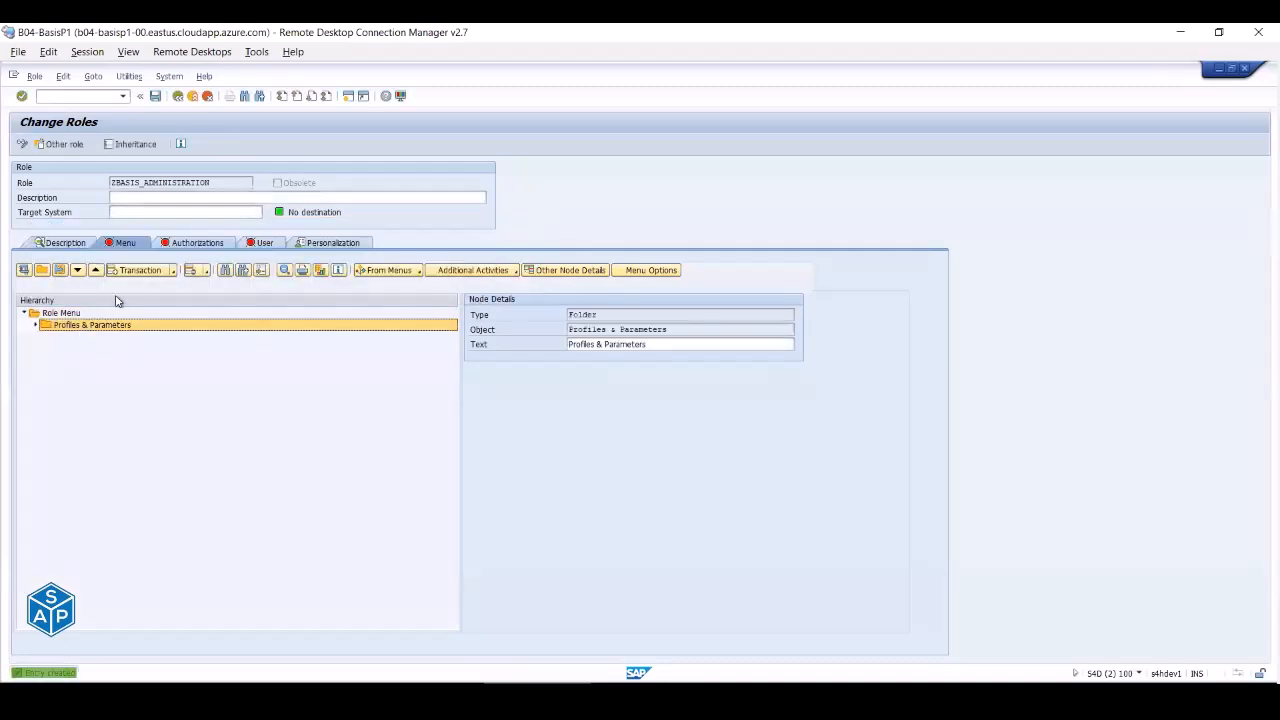
# - Assign RZ10 and RZ11 to the Profiles & Parameters folder
pyautogui.click(134, 271)
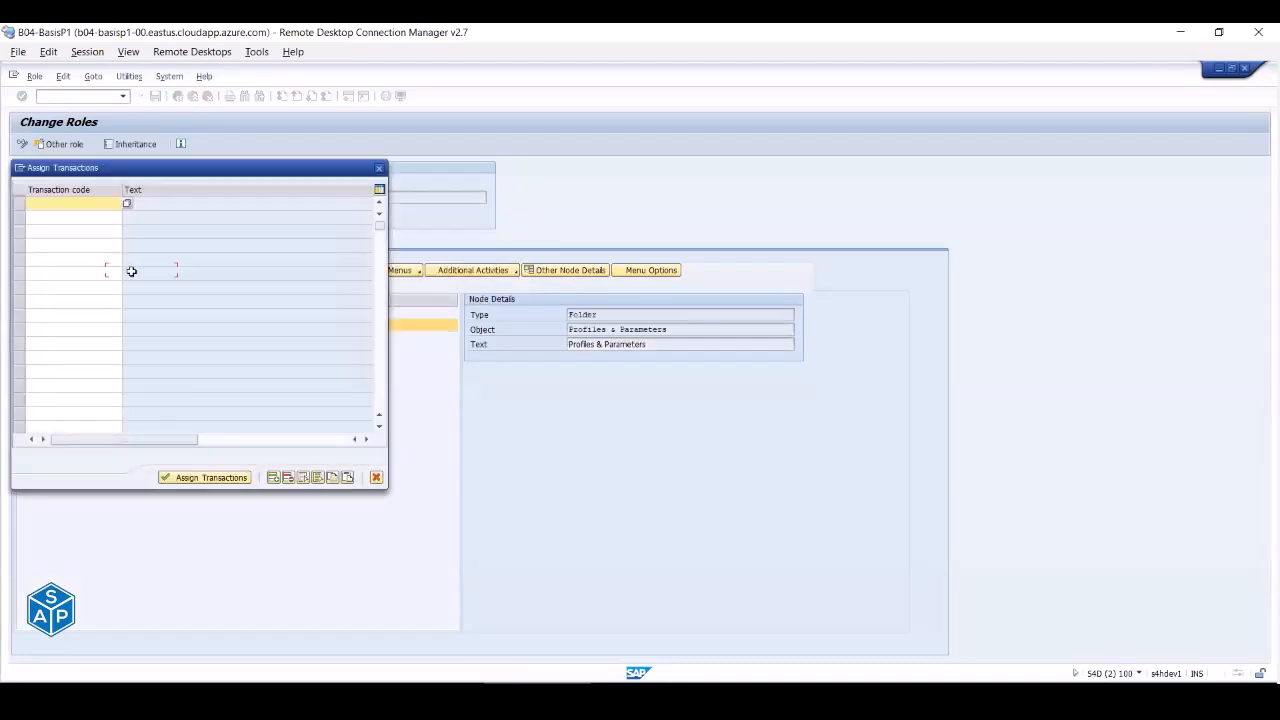
pyautogui.hotkey('alt', 'Tab')
pyautogui.moveTo(45, 435); pyautogui.dragTo(50, 450)
pyautogui.hotkey('ctrl', 'c')
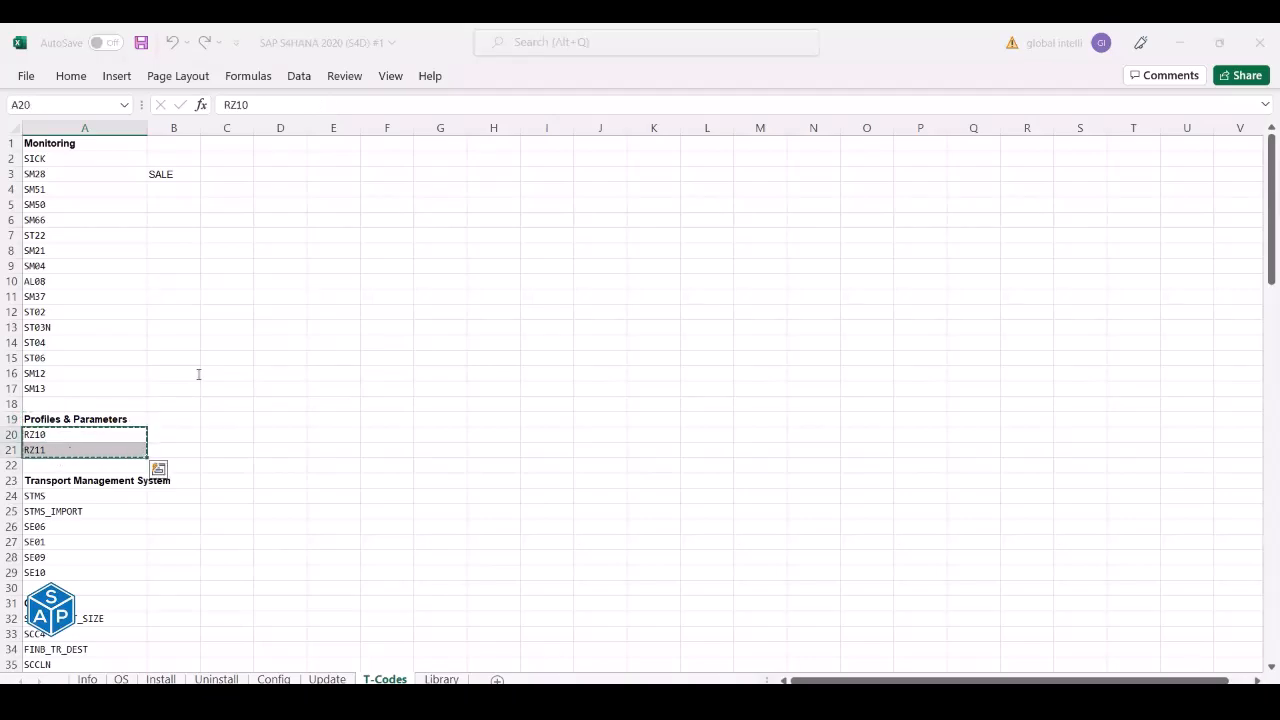
pyautogui.hotkey('alt', 'Tab')
pyautogui.hotkey('ctrl', 'v')
pyautogui.click(215, 478)
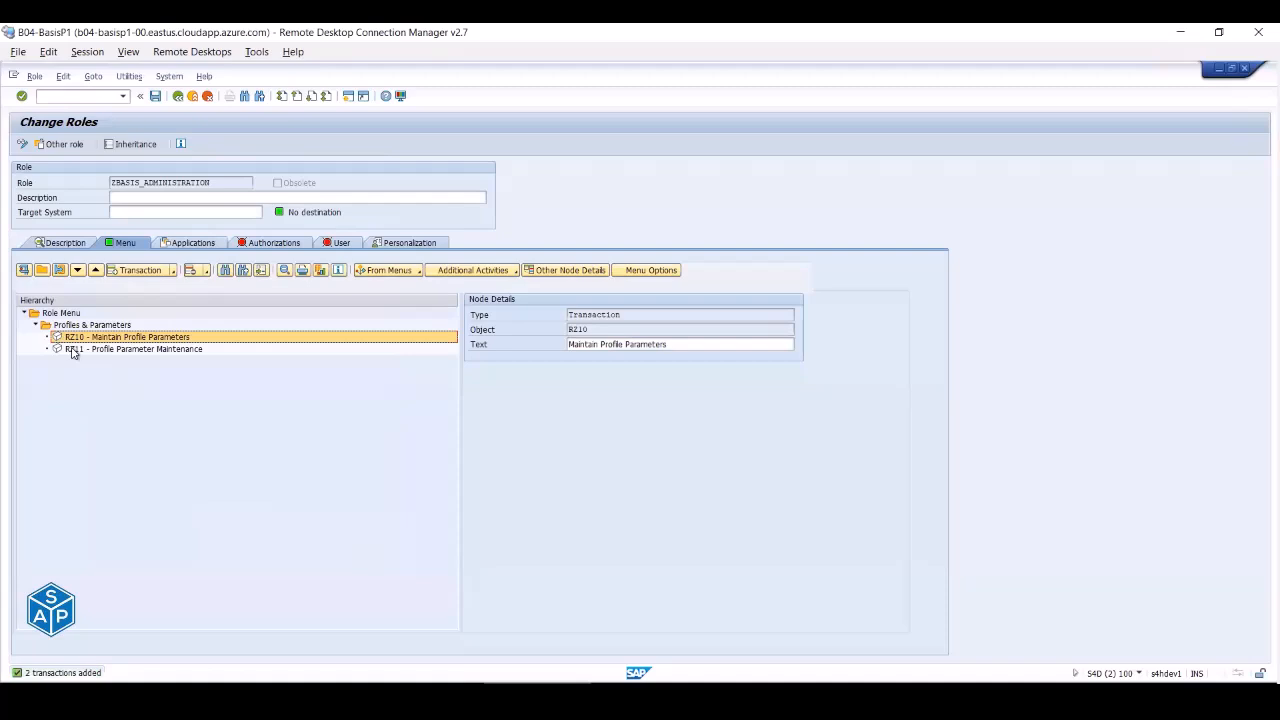
pyautogui.click(55, 314)
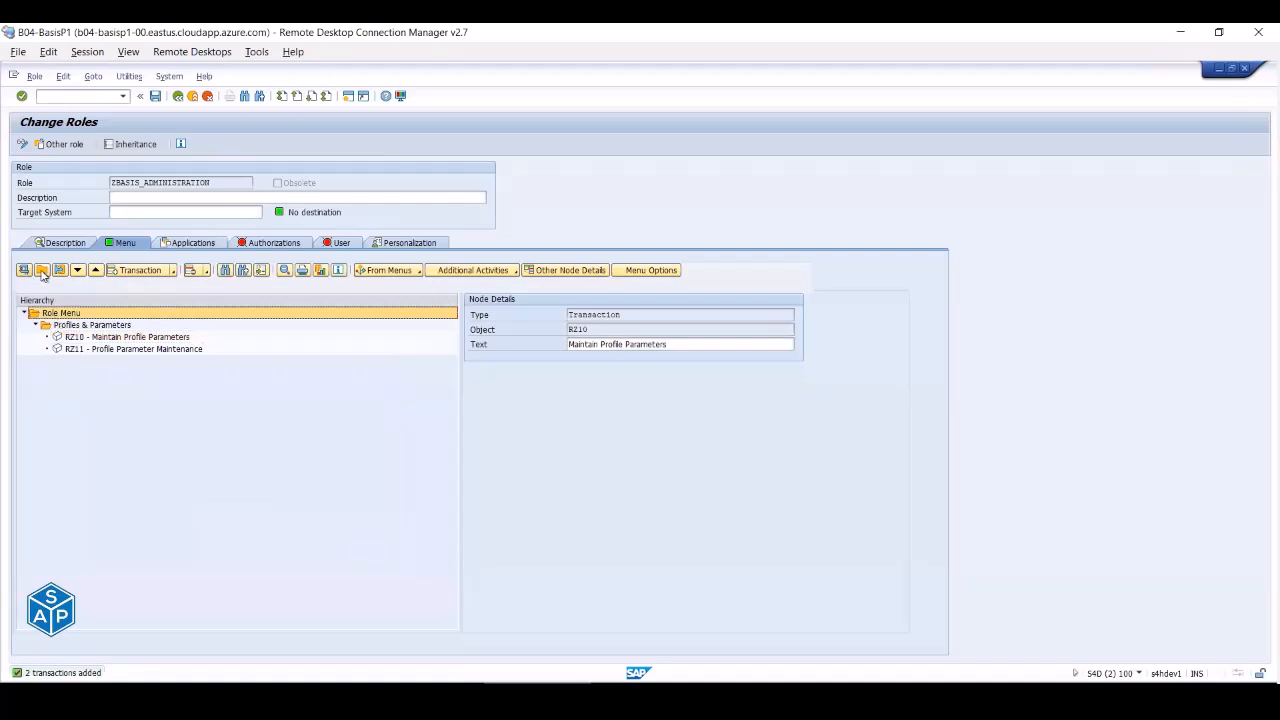
# - Create a TMS folder holding the six transport transactions STMS through SE10
pyautogui.click(42, 272)
pyautogui.hotkey('alt', 'Tab')
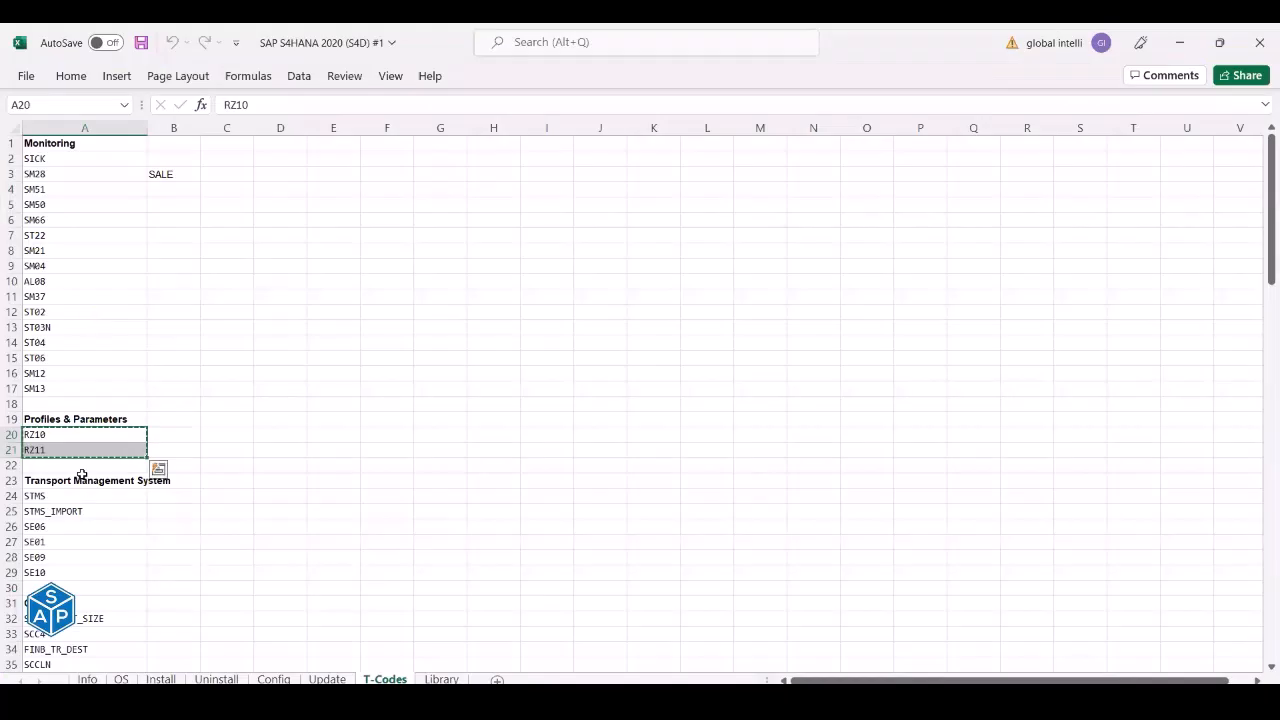
pyautogui.click(82, 478)
pyautogui.hotkey('ctrl', 'c')
pyautogui.hotkey('alt', 'Tab')
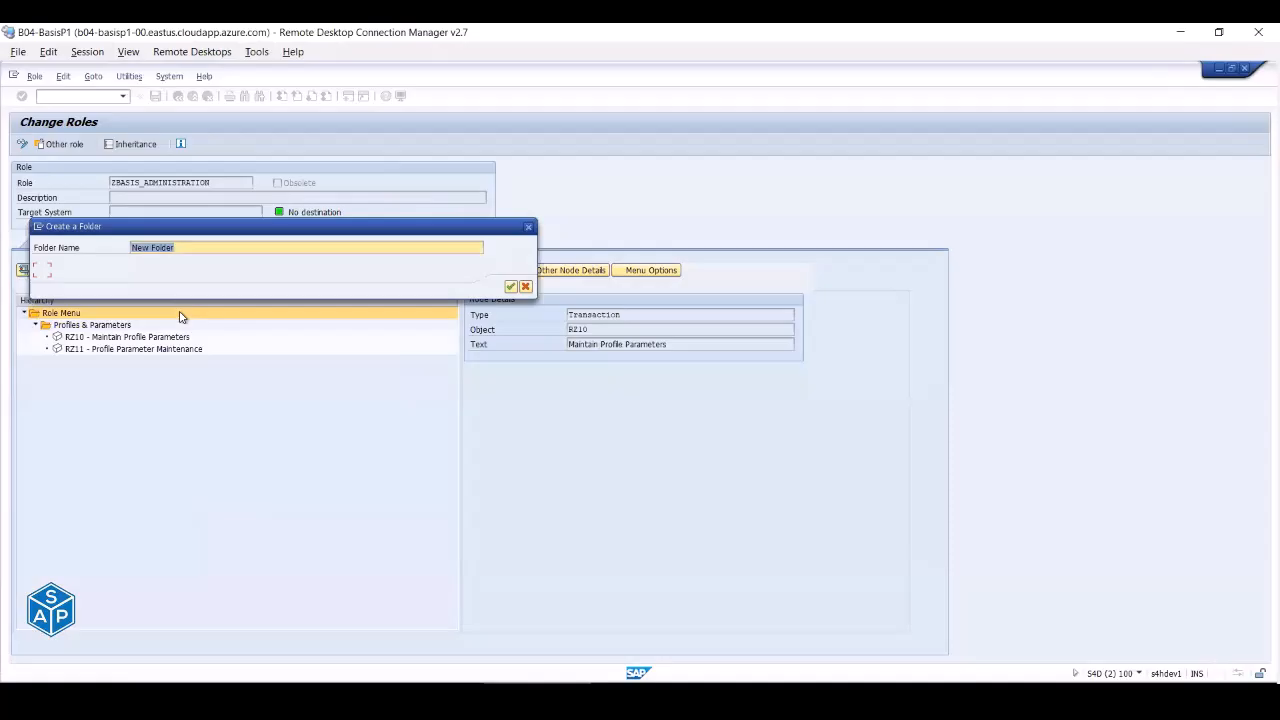
pyautogui.write('TMS')
pyautogui.press('Return')
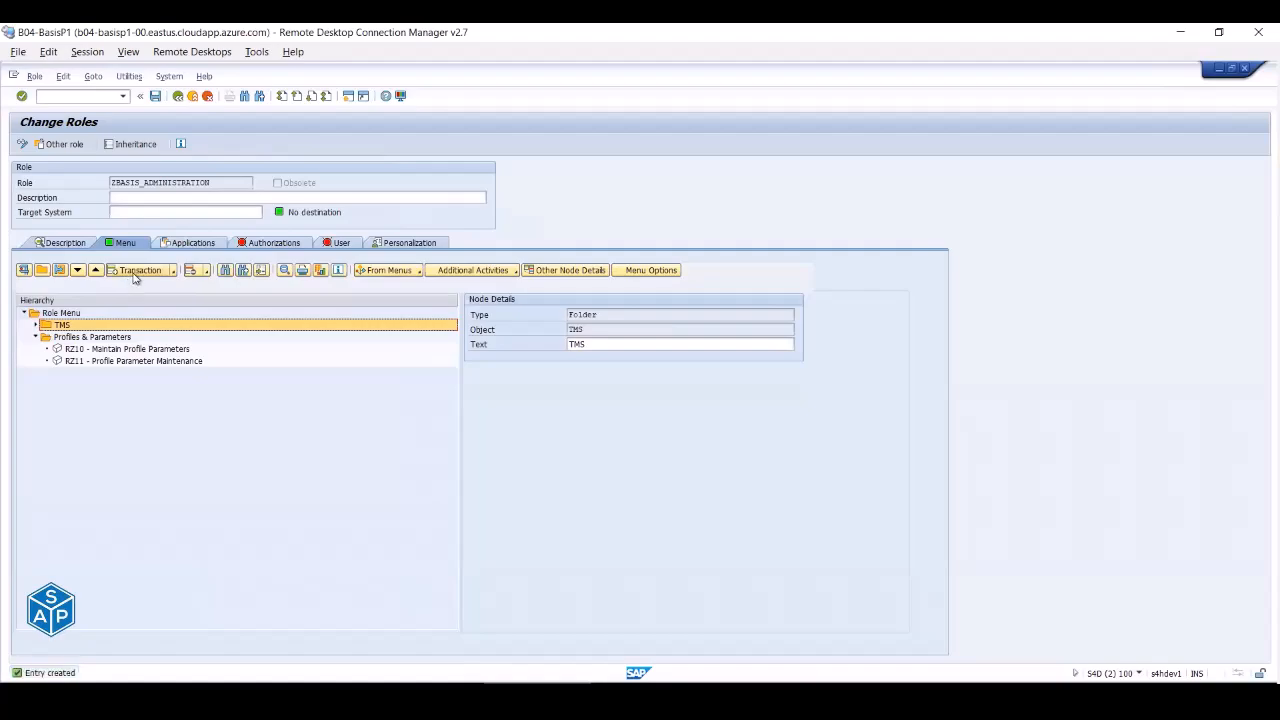
pyautogui.click(135, 270)
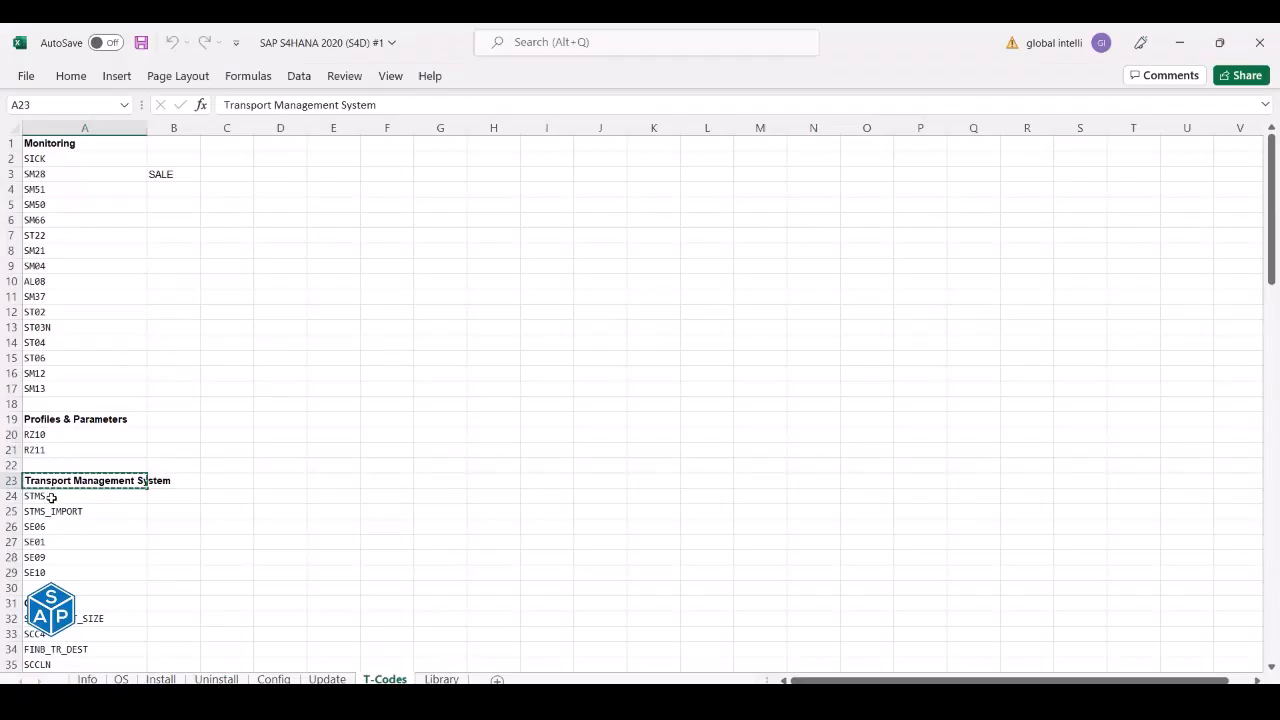
pyautogui.moveTo(50, 497); pyautogui.dragTo(63, 571)
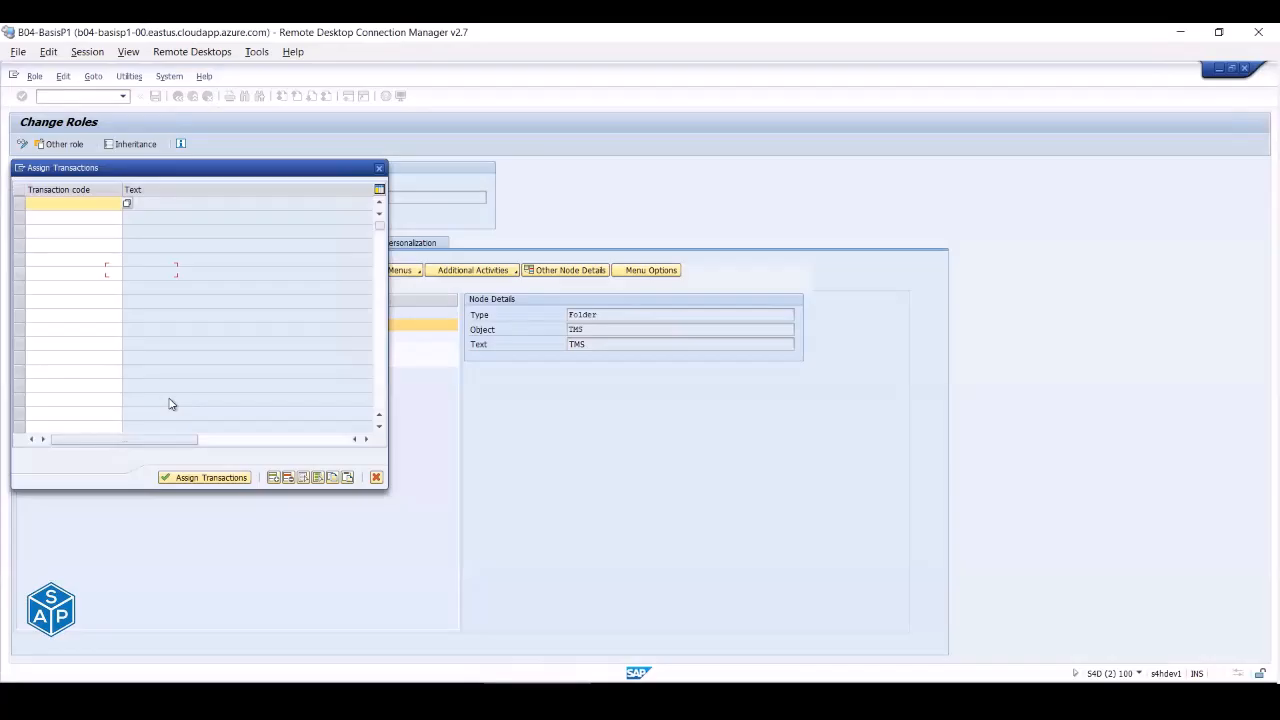
pyautogui.hotkey('ctrl', 'v')
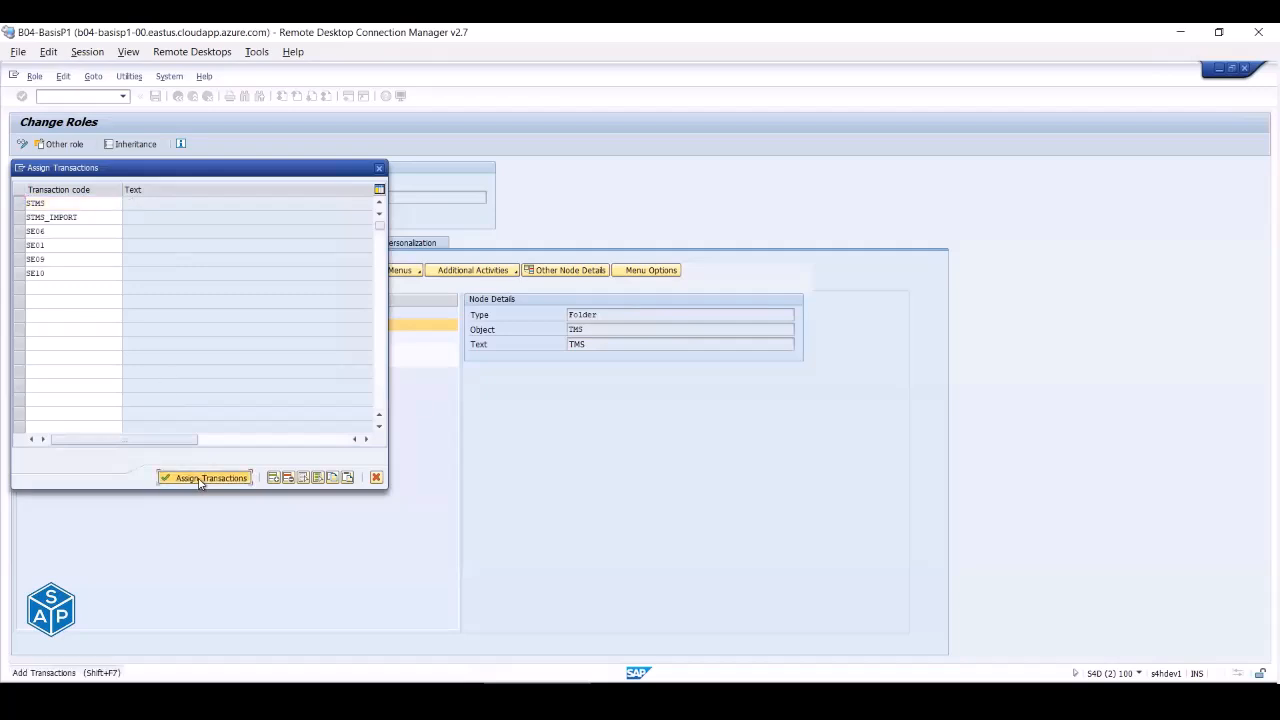
pyautogui.click(200, 478)
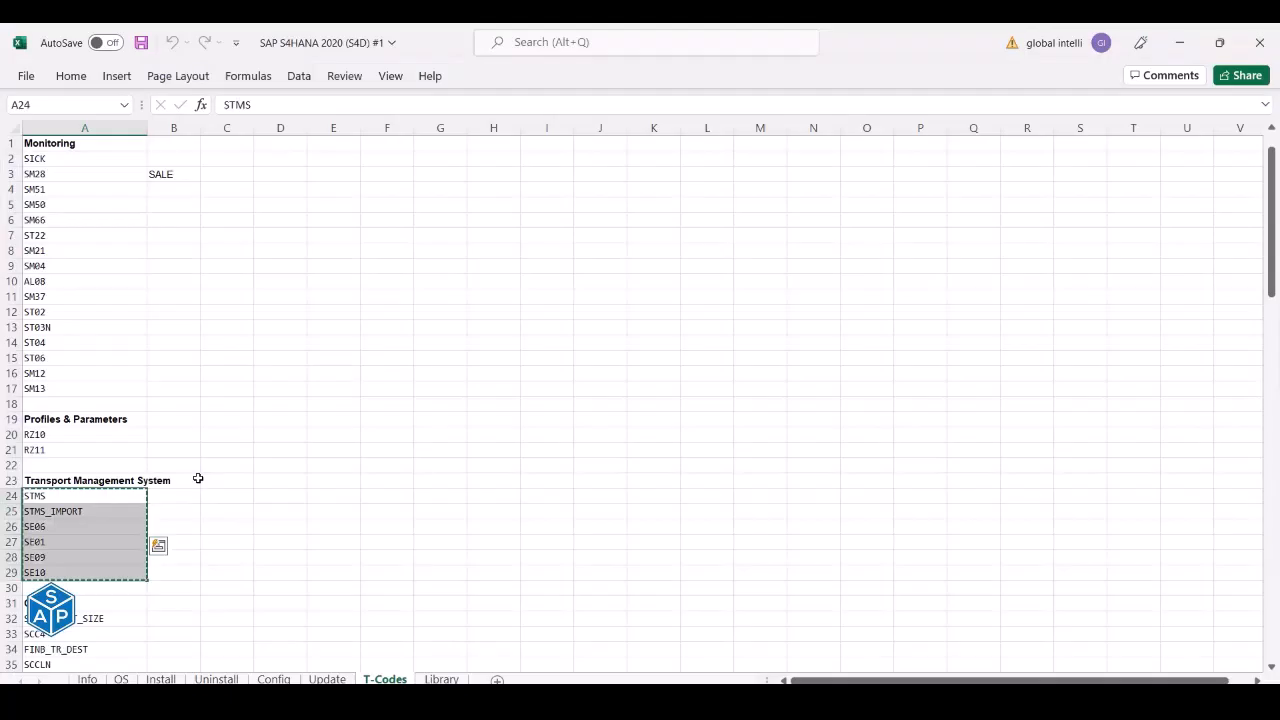
# - Start a new Client Administration folder, pasting the copied Clients heading as its name
pyautogui.scroll(-4, 75, 422)
pyautogui.click(74, 417)
pyautogui.hotkey('ctrl', 'c')
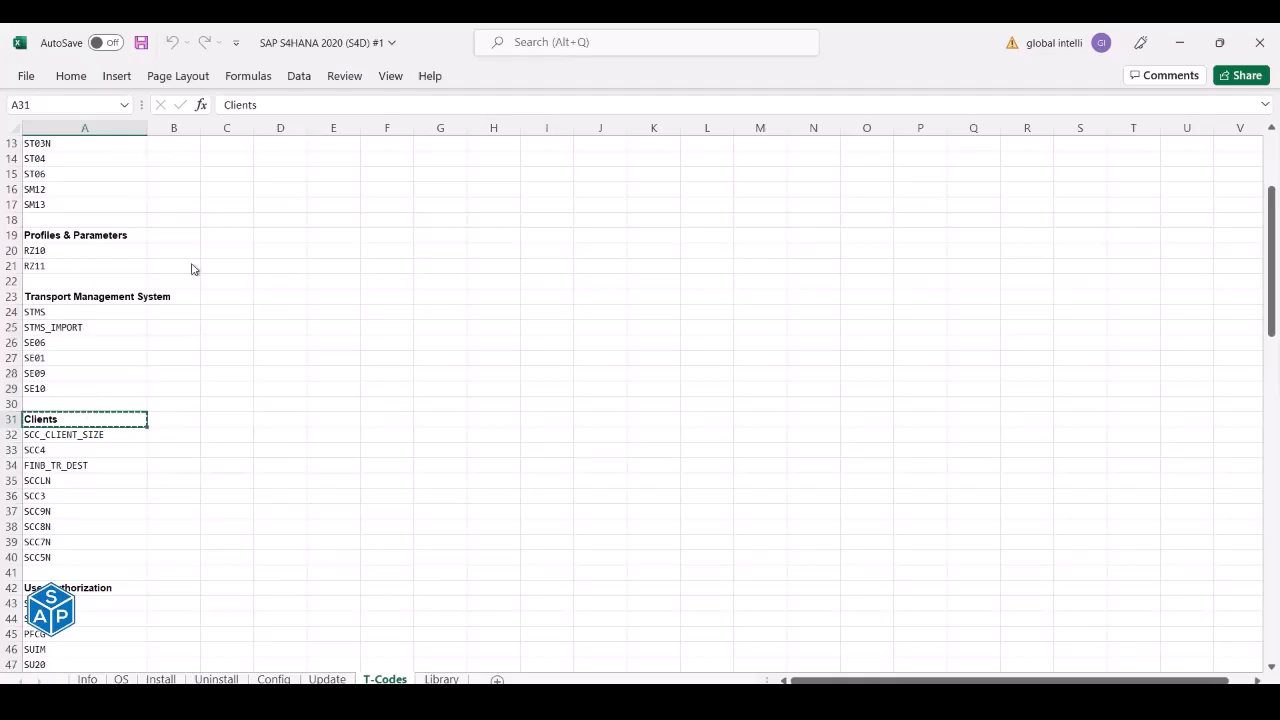
pyautogui.hotkey('alt', 'Tab')
pyautogui.click(42, 271)
pyautogui.hotkey('ctrl', 'v')
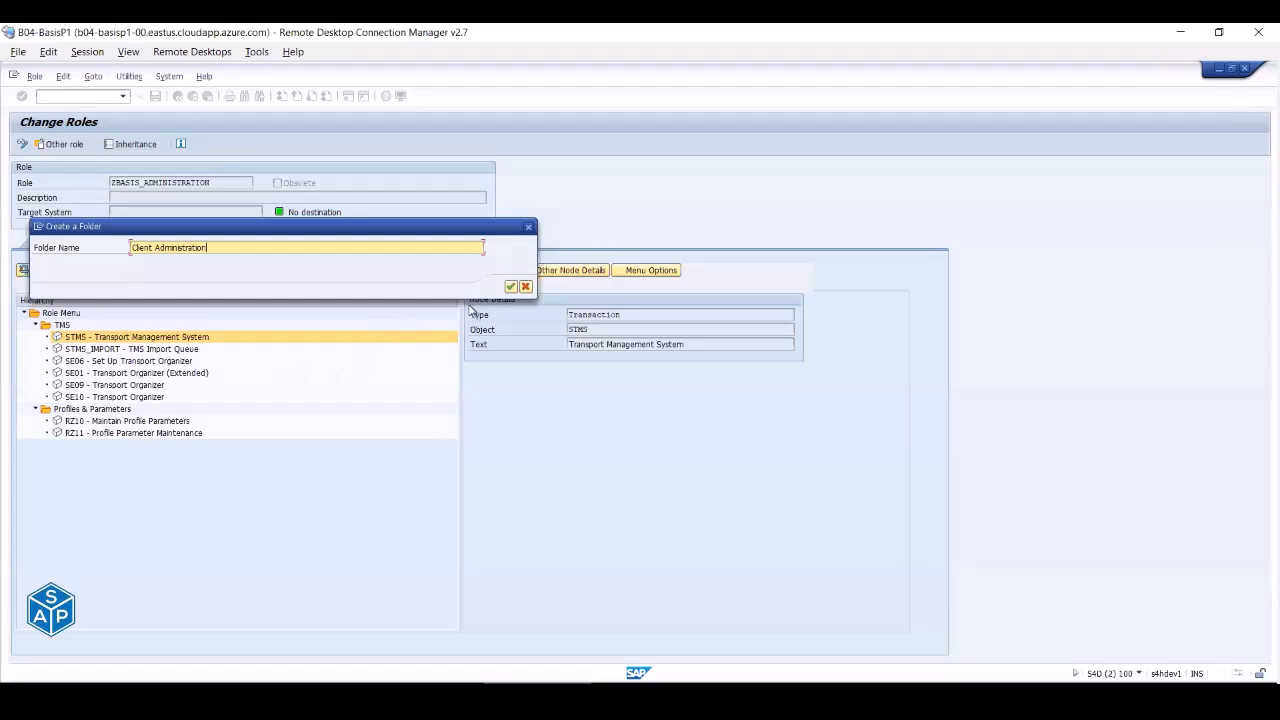
# - Confirm the Client Administration folder, move it to the top, and assign nine client transactions
pyautogui.click(510, 287)
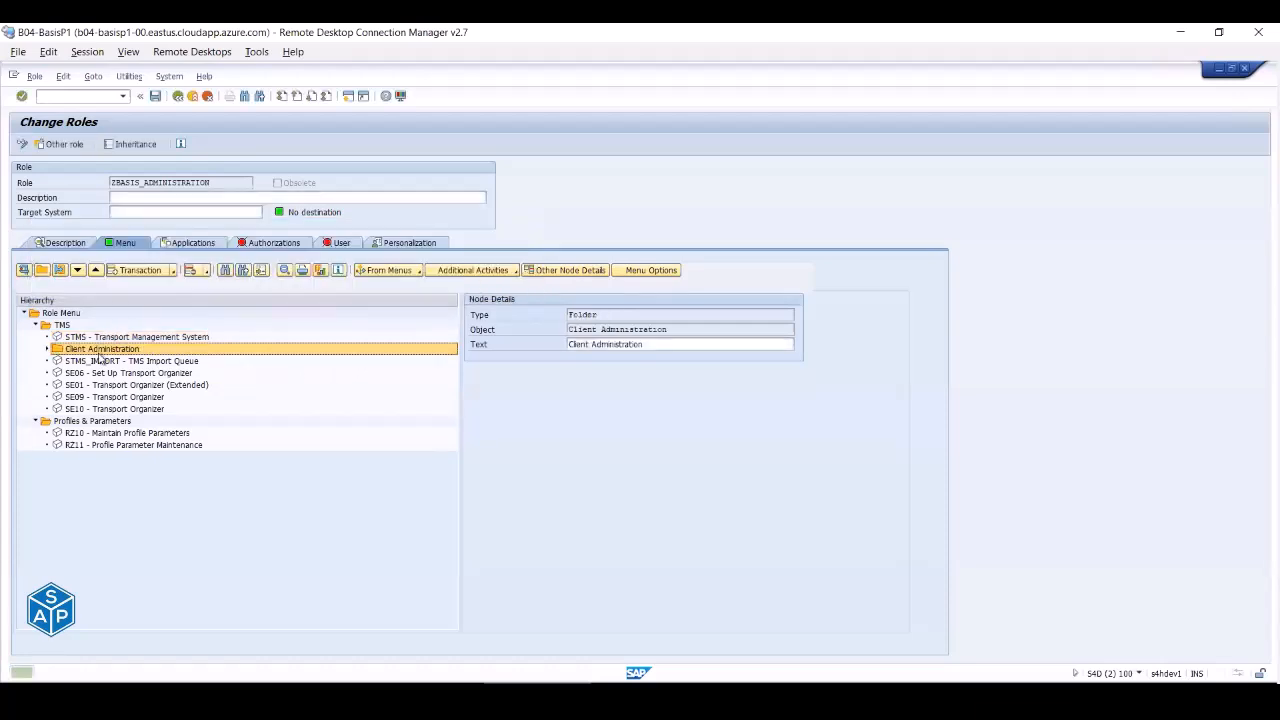
pyautogui.moveTo(75, 331)
pyautogui.mouseDown()
pyautogui.moveTo(73, 313)
pyautogui.moveTo(75, 329)
pyautogui.mouseUp()
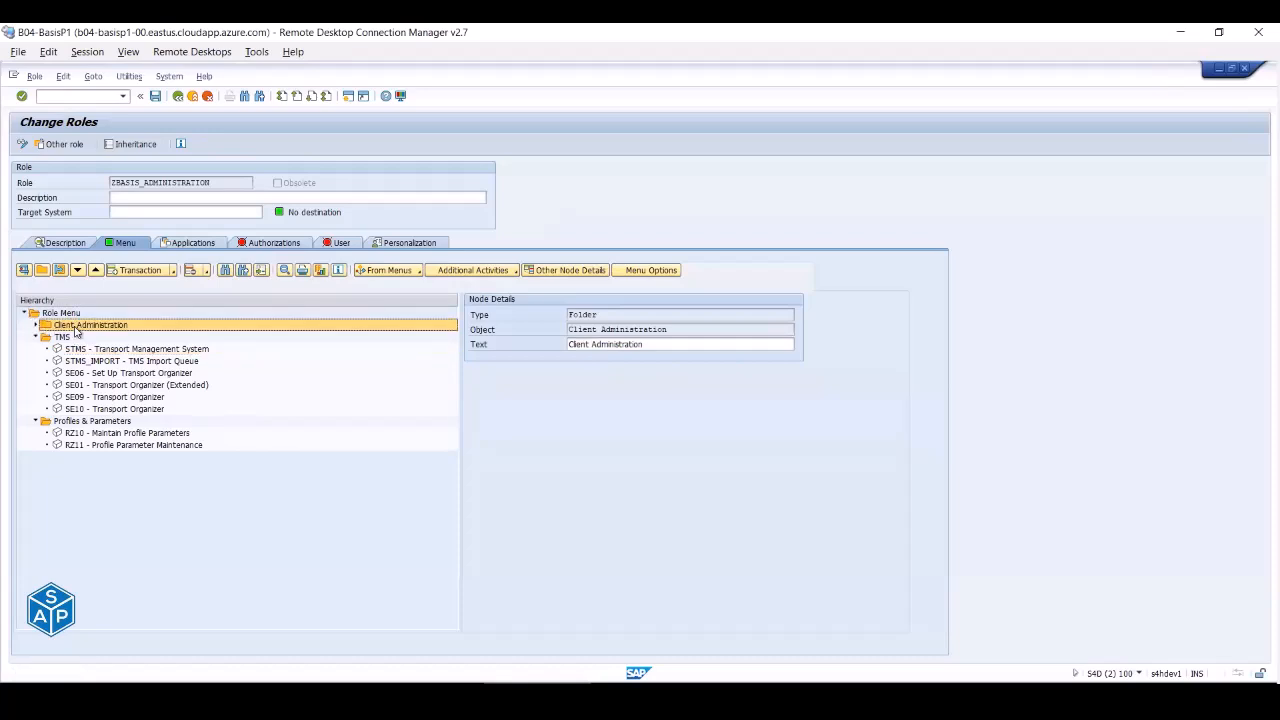
pyautogui.click(131, 277)
pyautogui.hotkey('alt', 'Tab')
pyautogui.moveTo(51, 435); pyautogui.dragTo(70, 555)
pyautogui.hotkey('ctrl', 'c')
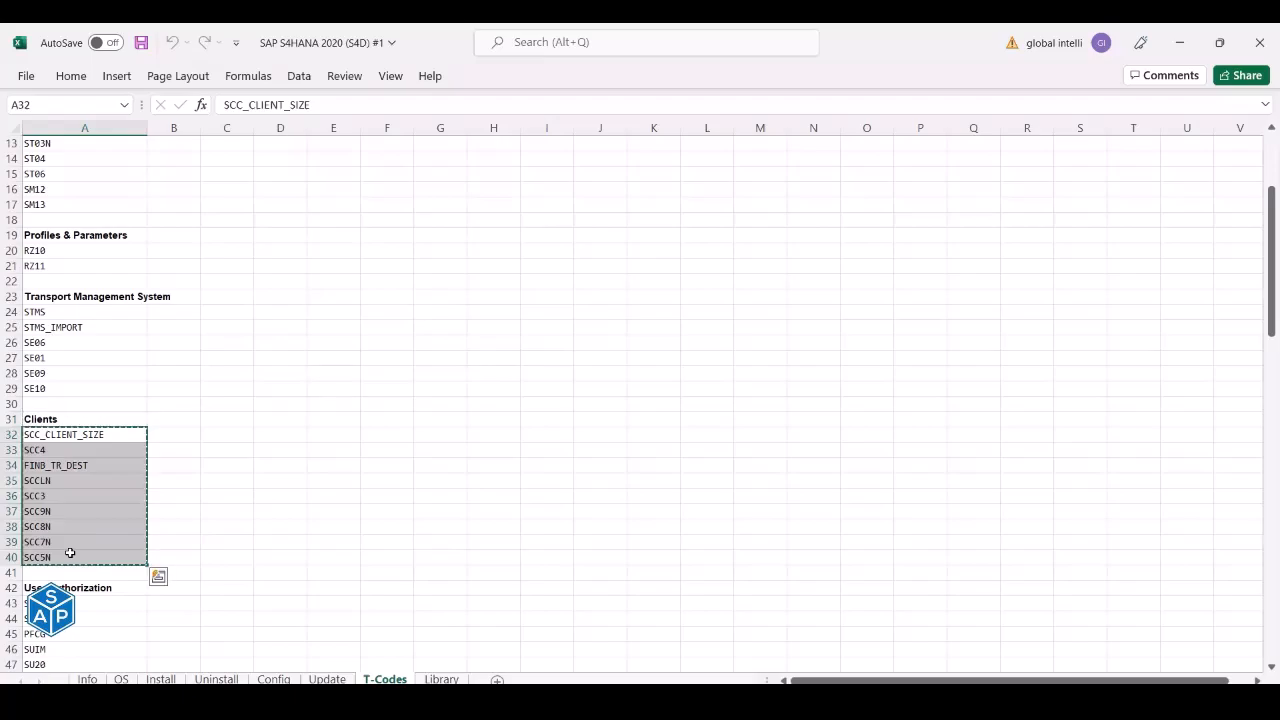
pyautogui.hotkey('alt', 'Tab')
pyautogui.hotkey('ctrl', 'v')
pyautogui.click(204, 477)
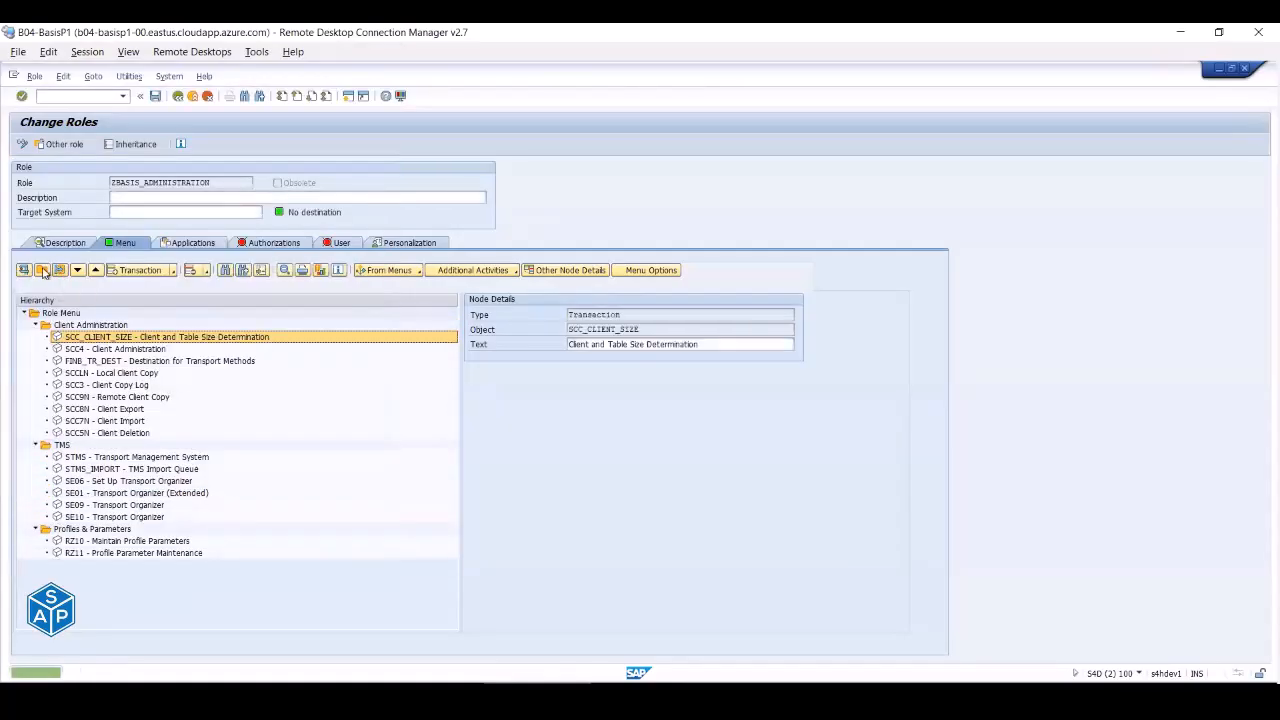
# - Add a User Authorization folder to the role menu
pyautogui.click(62, 313)
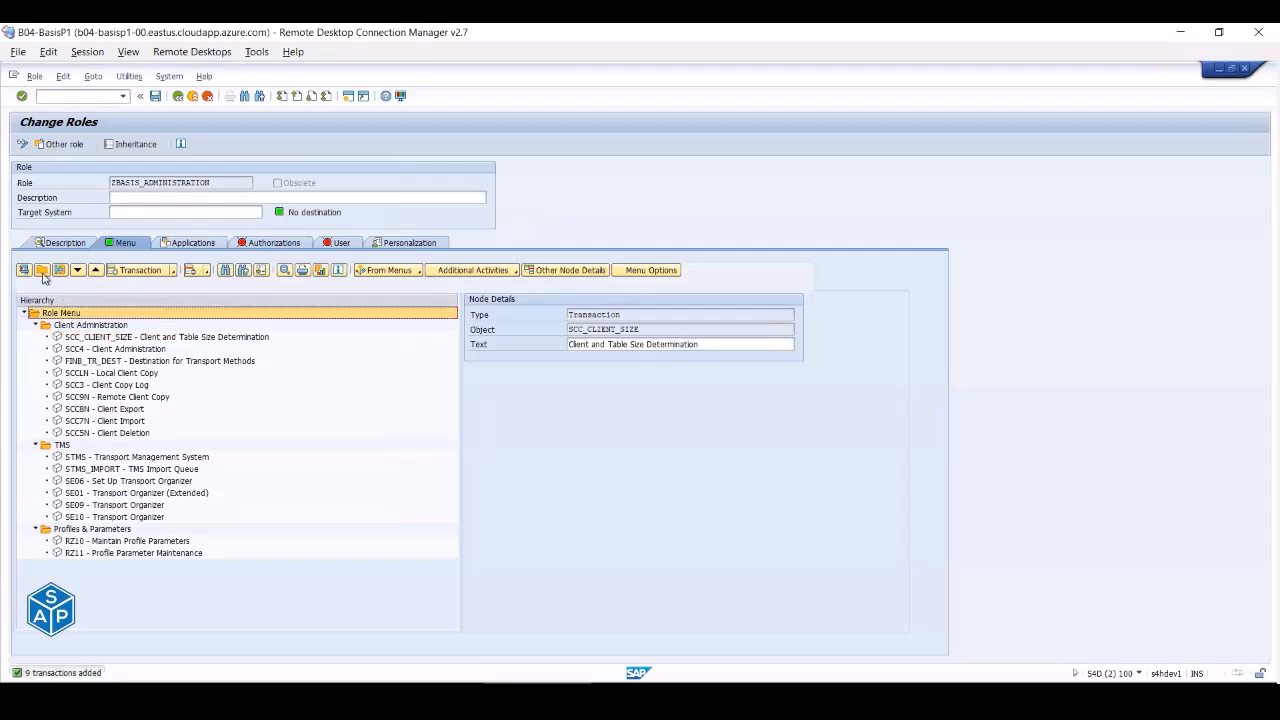
pyautogui.click(42, 270)
pyautogui.hotkey('alt', 'Tab')
pyautogui.click(73, 585)
pyautogui.hotkey('ctrl', 'c')
pyautogui.hotkey('alt', 'Tab')
pyautogui.hotkey('ctrl', 'v')
pyautogui.moveTo(150, 247); pyautogui.dragTo(130, 247)
pyautogui.click(510, 288)
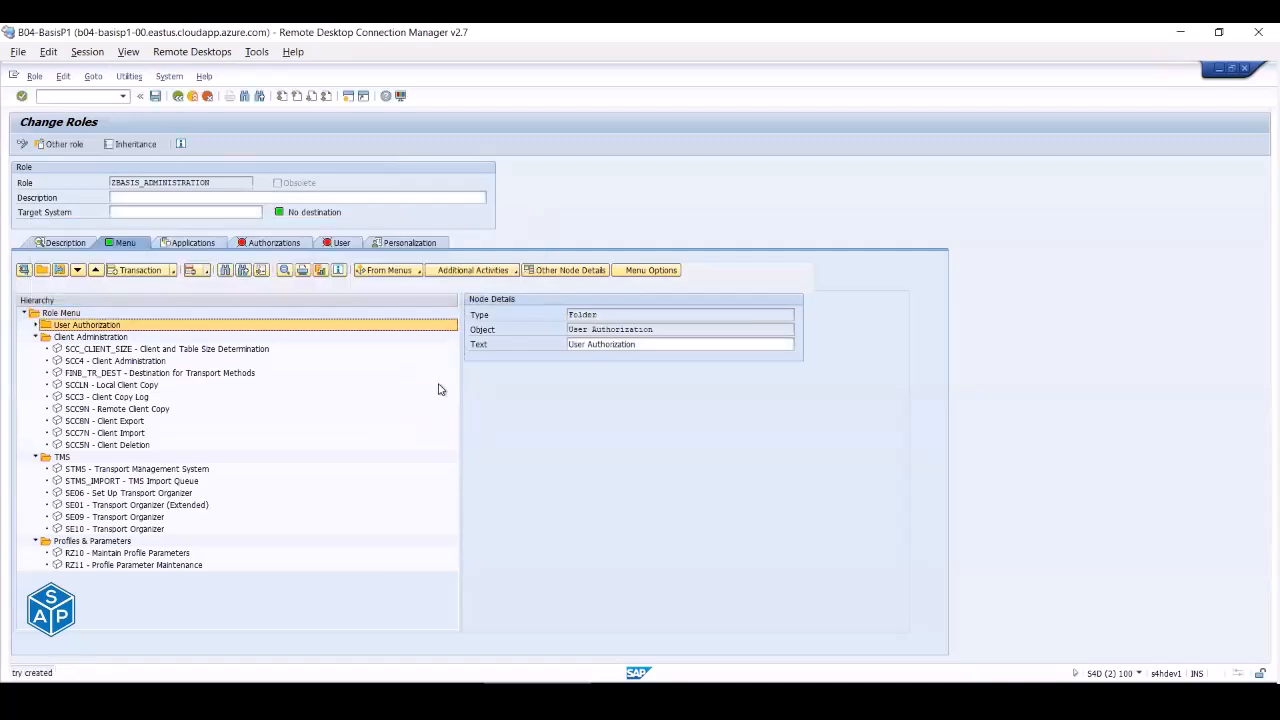
# - Assign the six user authorization transactions SU01 through SU25 to that folder
pyautogui.hotkey('alt', 'Tab')
pyautogui.press('Down')
pyautogui.moveTo(68, 487); pyautogui.dragTo(80, 540)
pyautogui.hotkey('ctrl', 'c')
pyautogui.hotkey('alt', 'Tab')
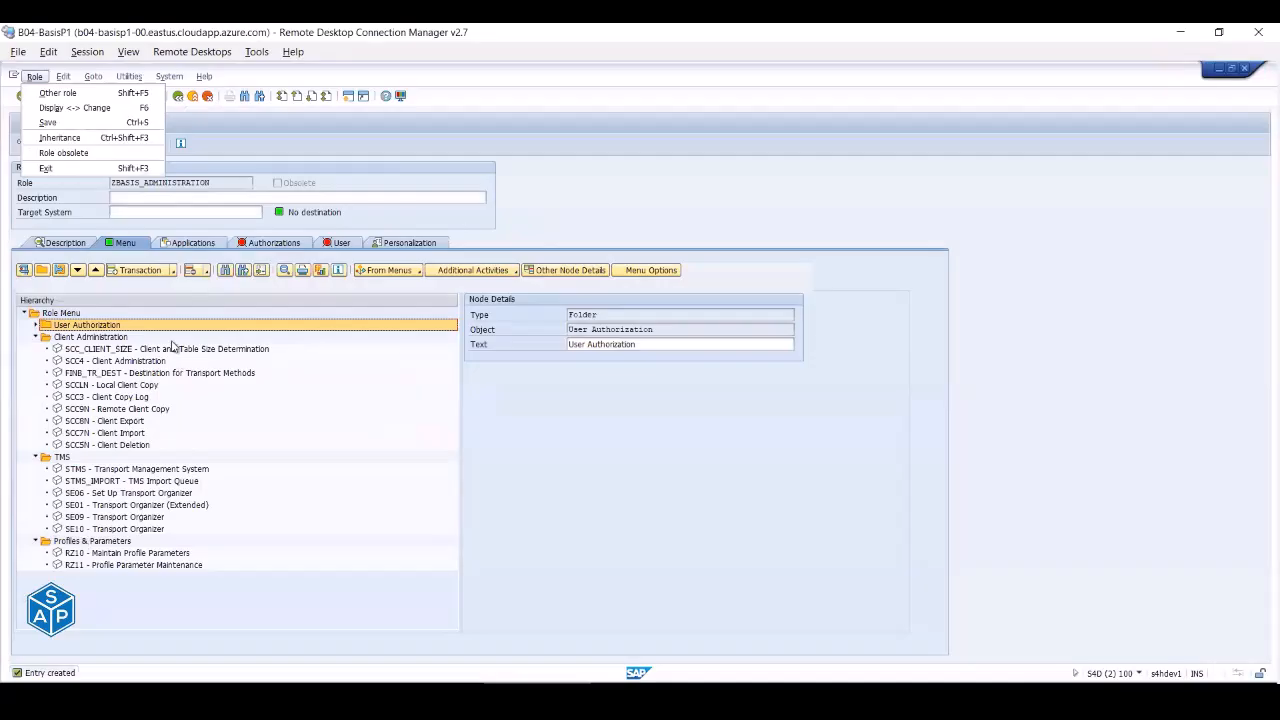
pyautogui.click(134, 271)
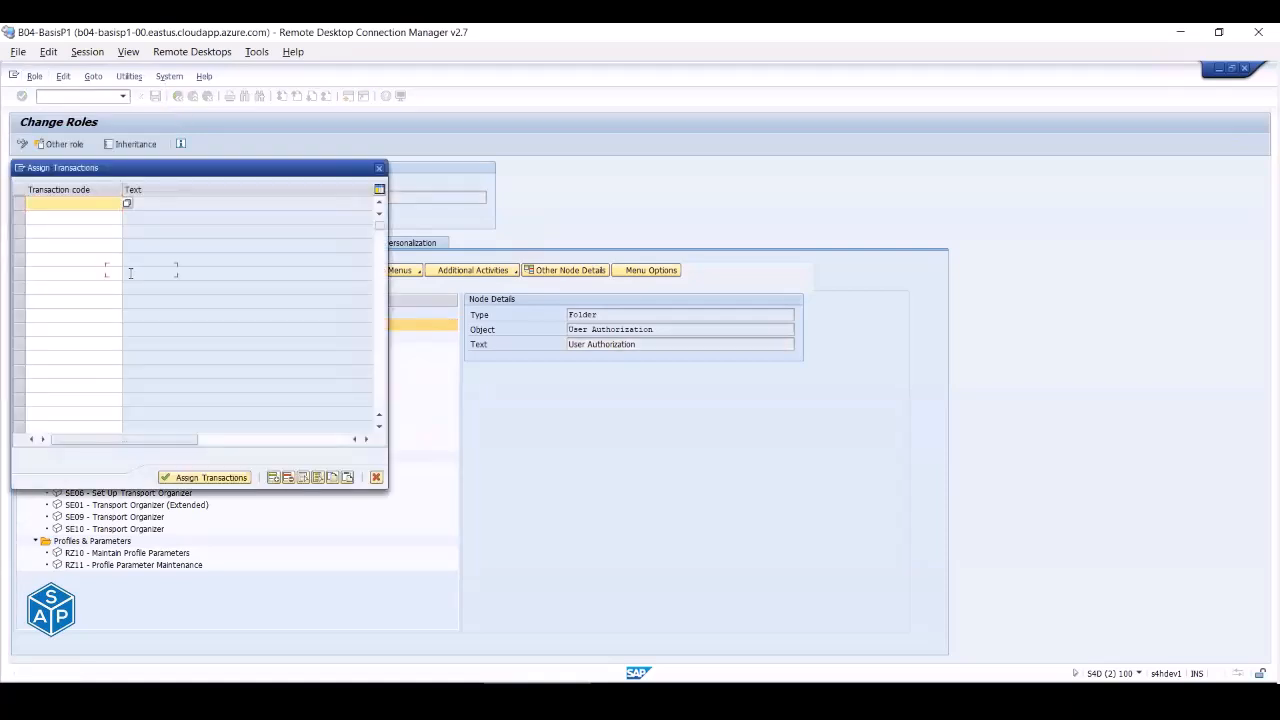
pyautogui.hotkey('ctrl', 'v')
pyautogui.click(172, 479)
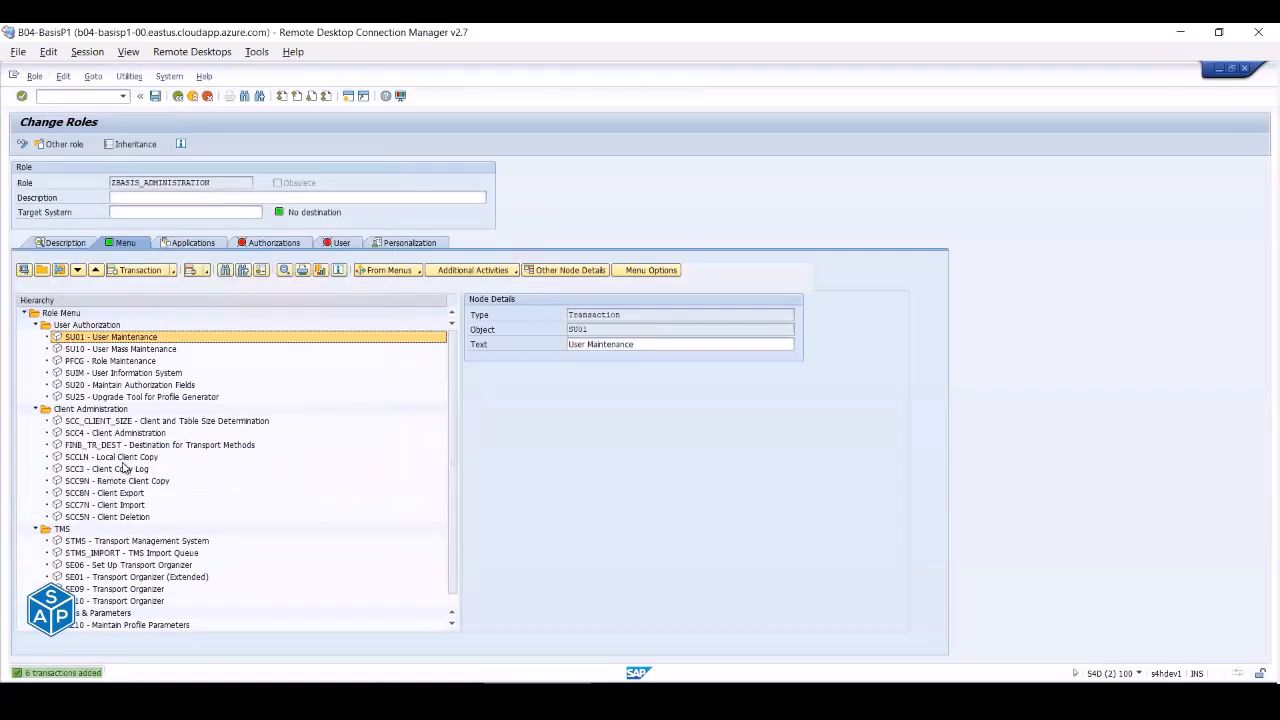
pyautogui.scroll(-1, 124, 468)
pyautogui.scroll(1, 124, 468)
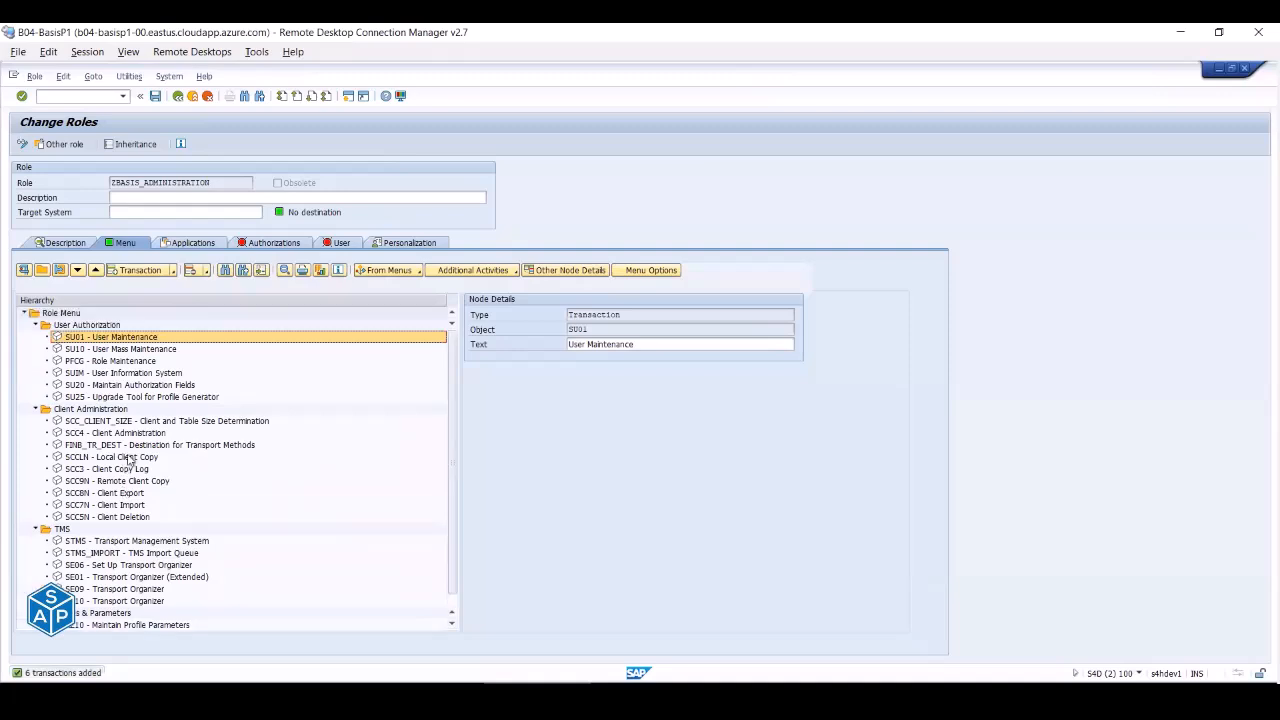
pyautogui.click(284, 246)
# - Save the role, give Plan Version full org-level access and fill all open fields fully
pyautogui.click(27, 434)
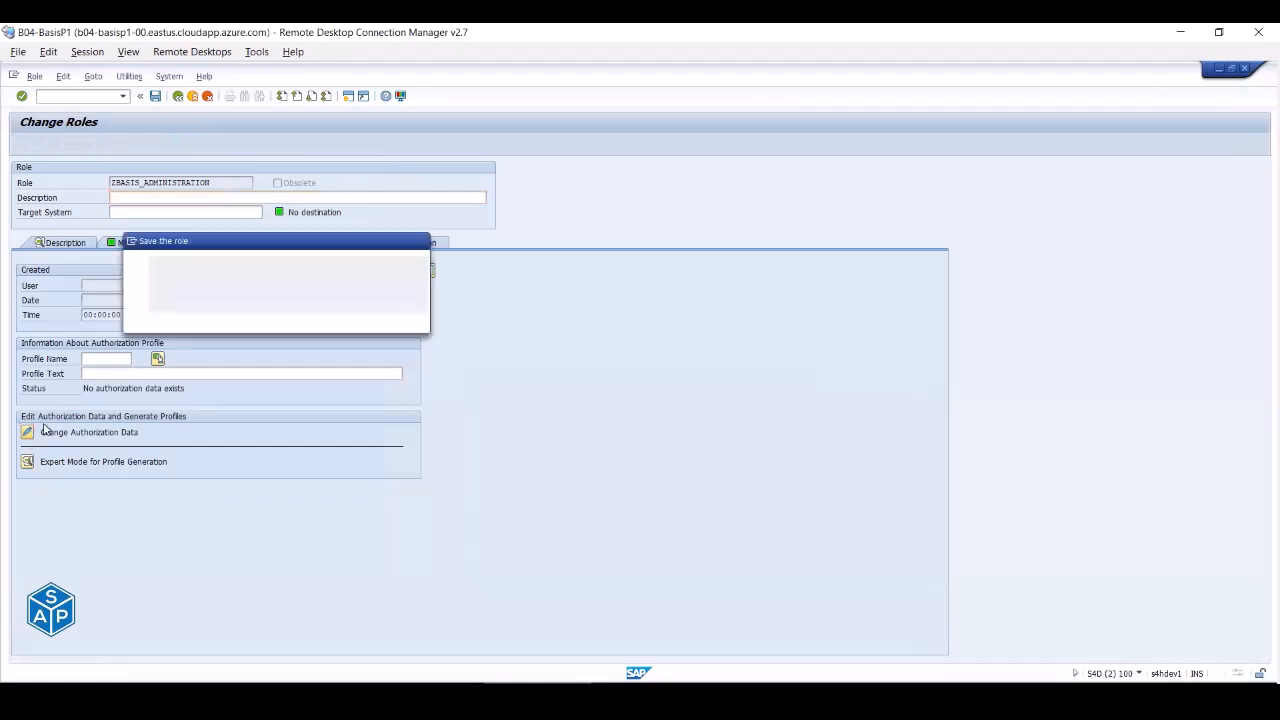
pyautogui.click(188, 324)
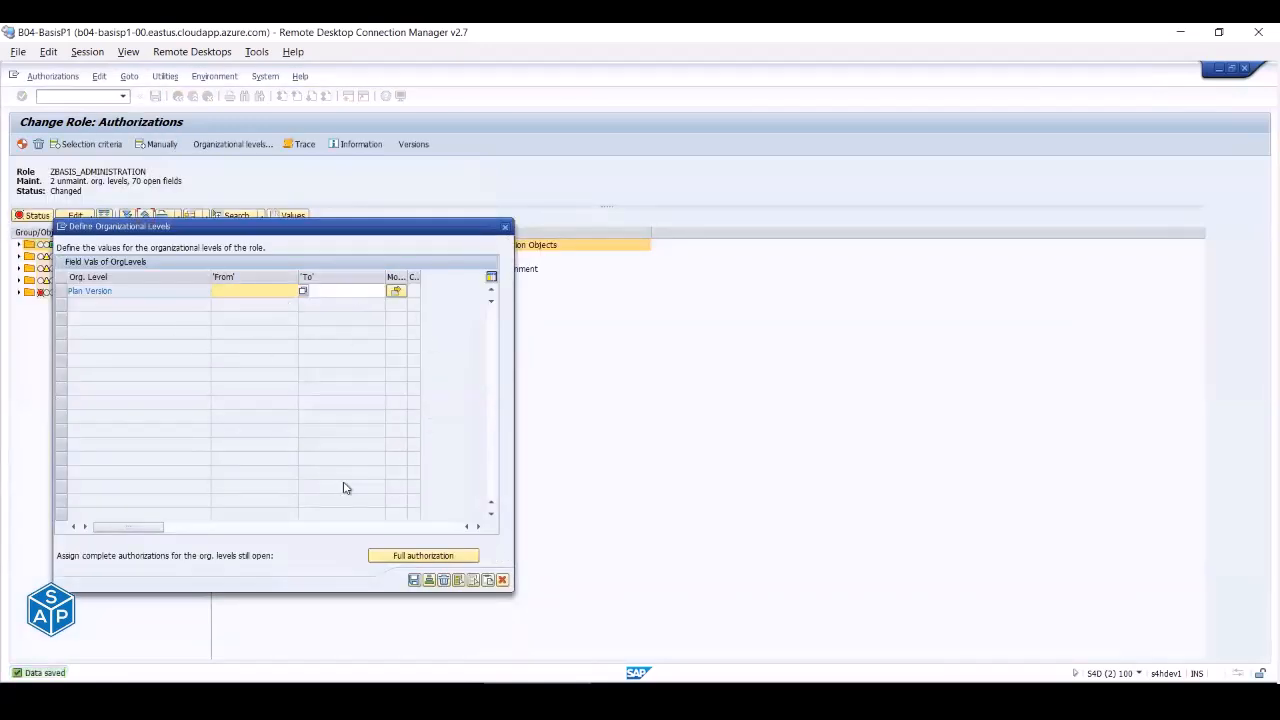
pyautogui.click(400, 558)
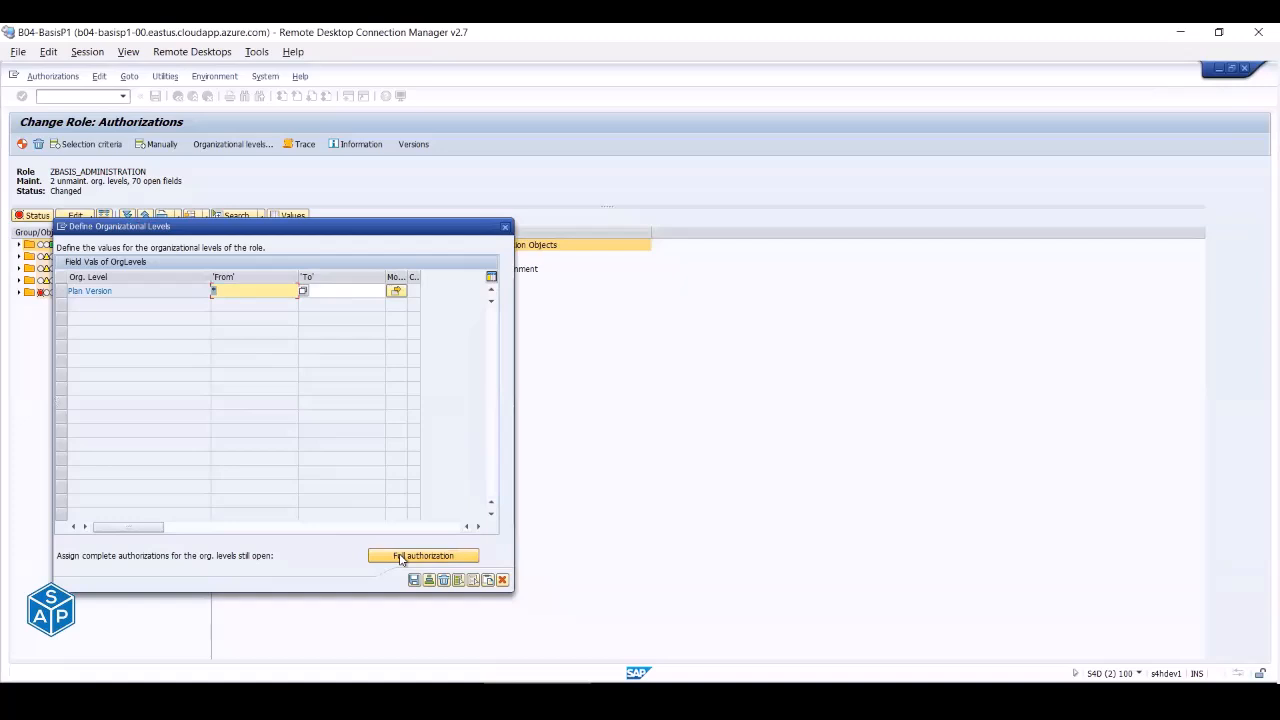
pyautogui.click(414, 580)
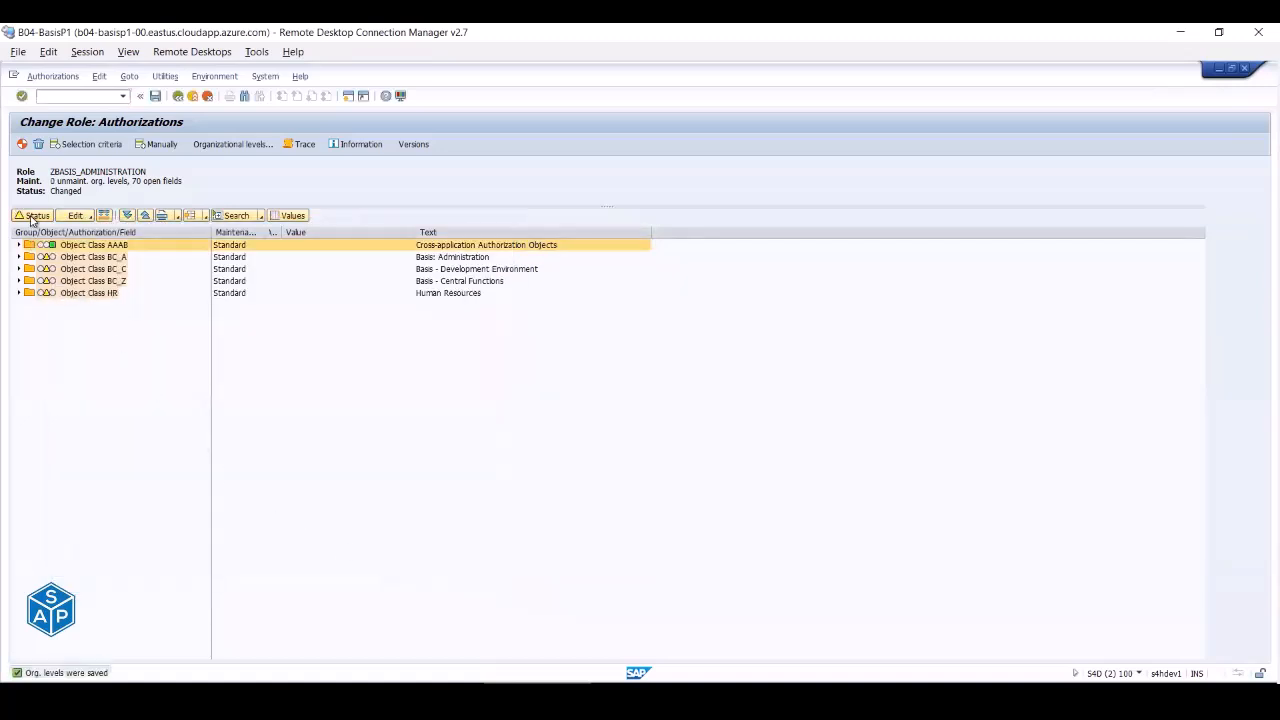
pyautogui.click(32, 216)
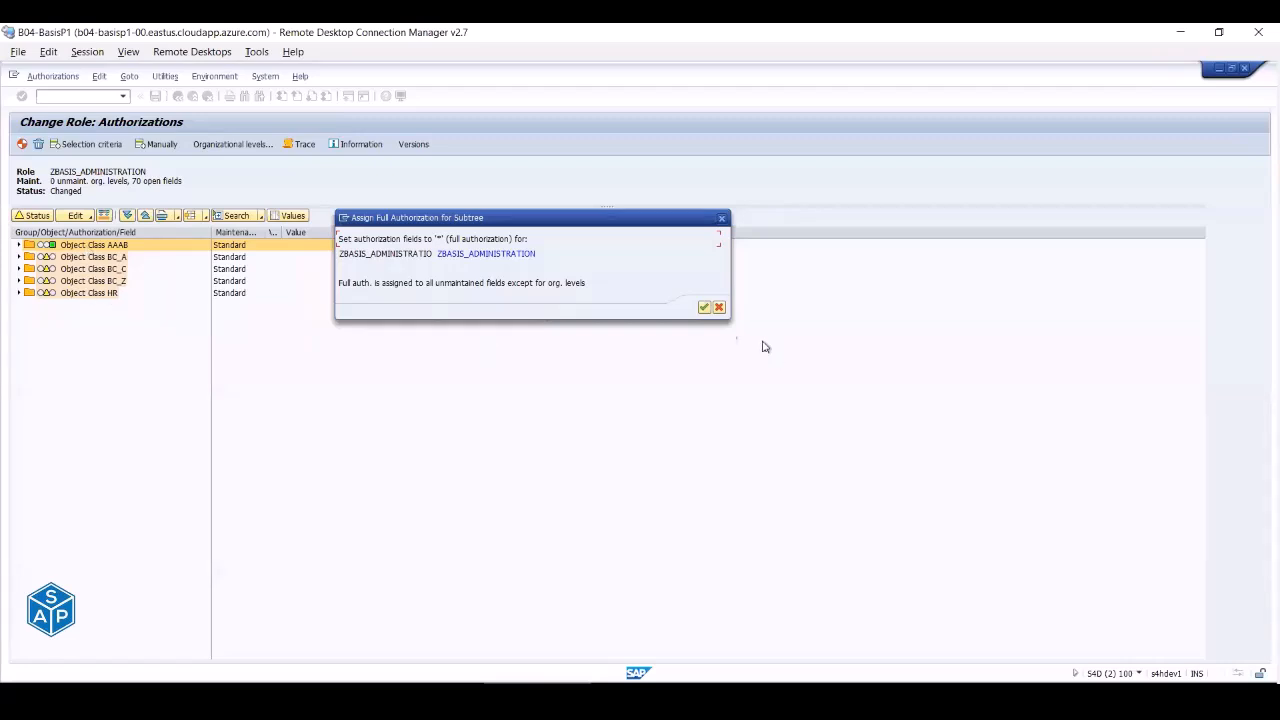
pyautogui.click(704, 307)
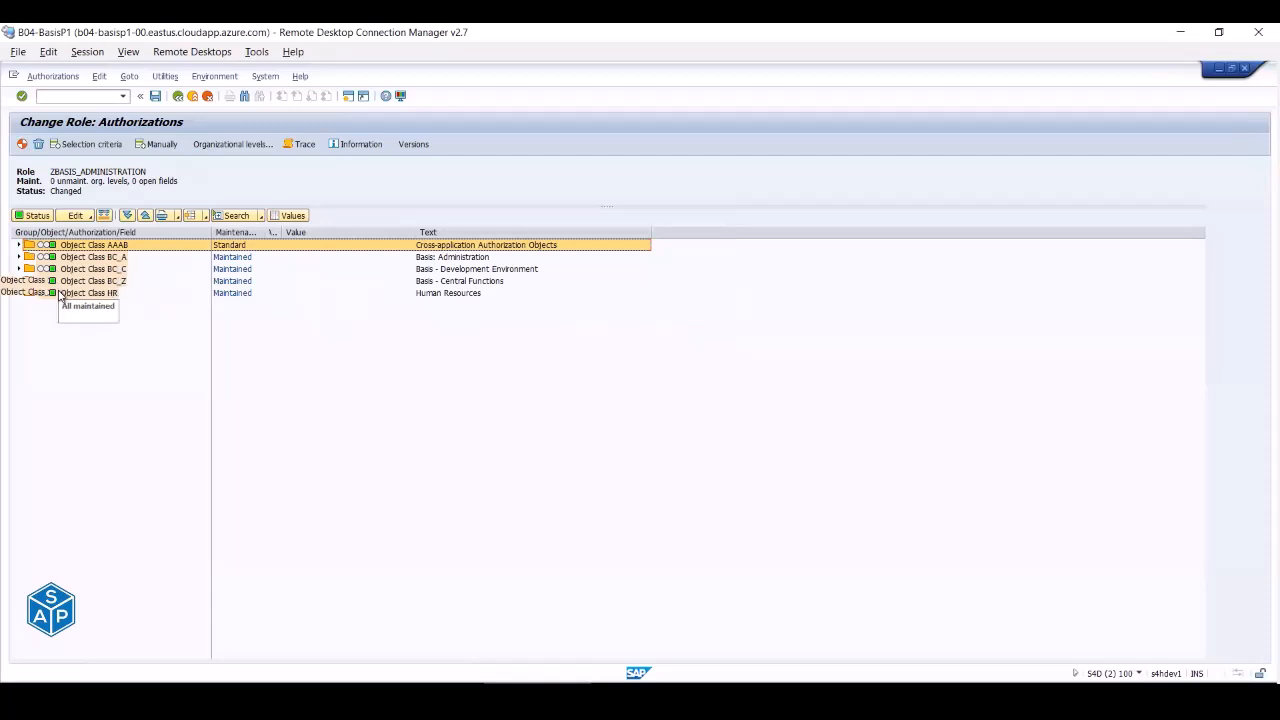
# - Generate authorization profile T-SD780041 and return to the role's main screen
pyautogui.click(22, 146)
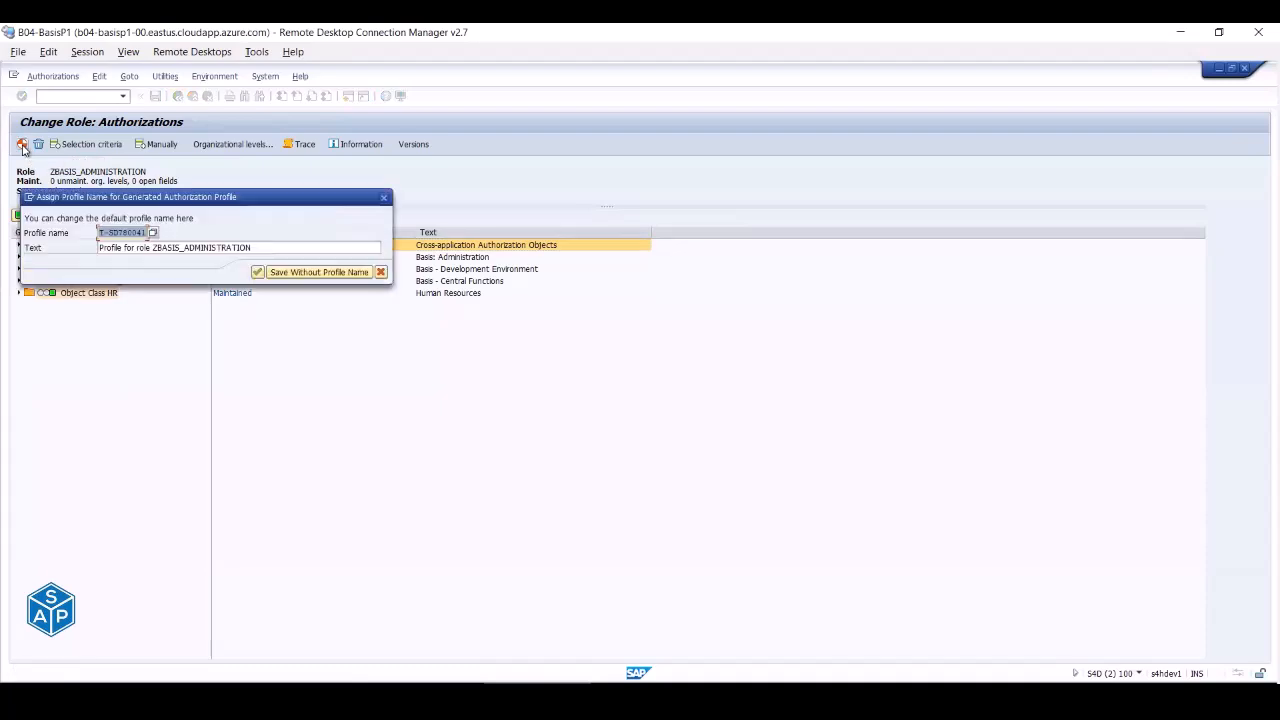
pyautogui.click(257, 272)
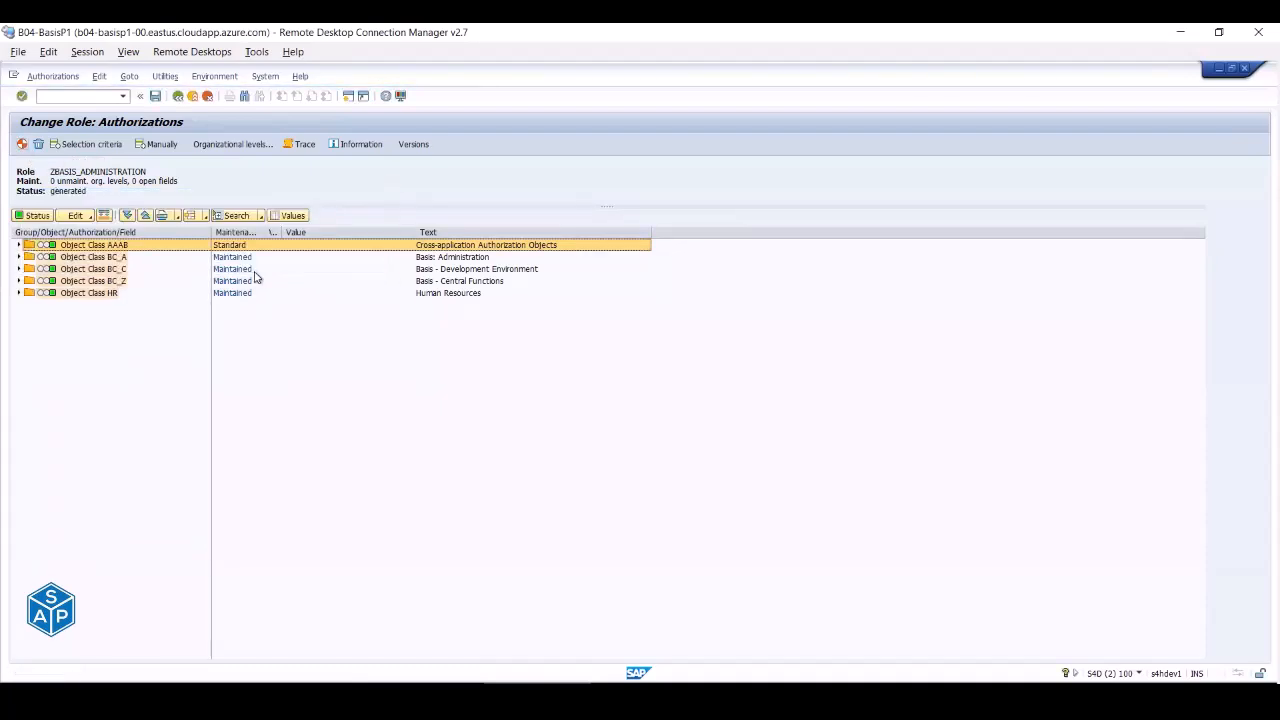
pyautogui.click(178, 96)
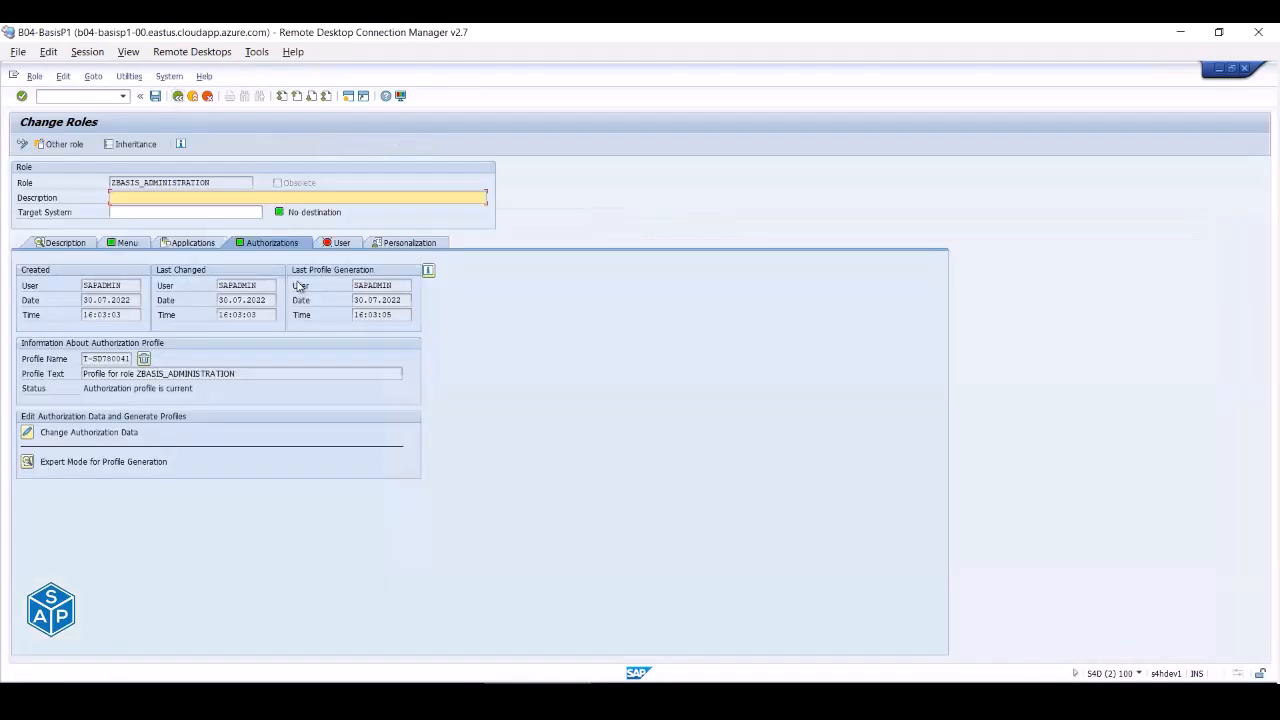
pyautogui.click(340, 244)
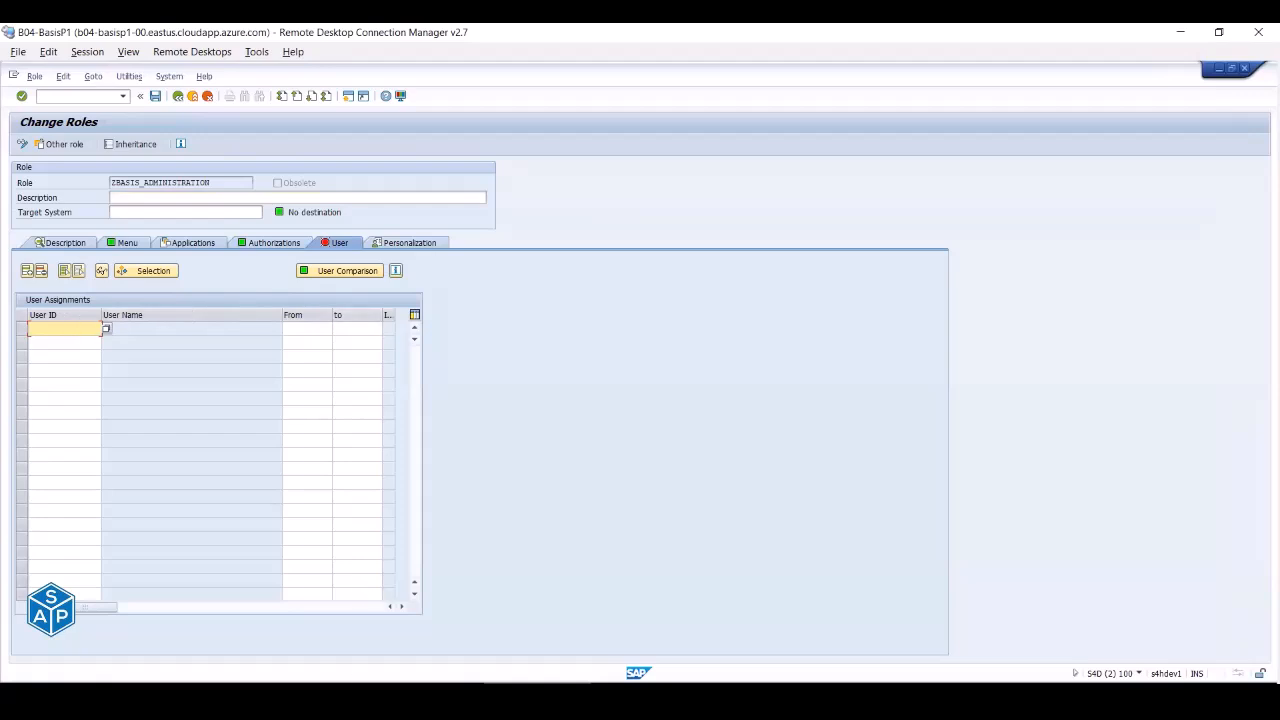
# - Switch to the user maintenance session and start creating user BASIS_ADM in SU01
pyautogui.moveTo(430, 694)
pyautogui.click(285, 645)
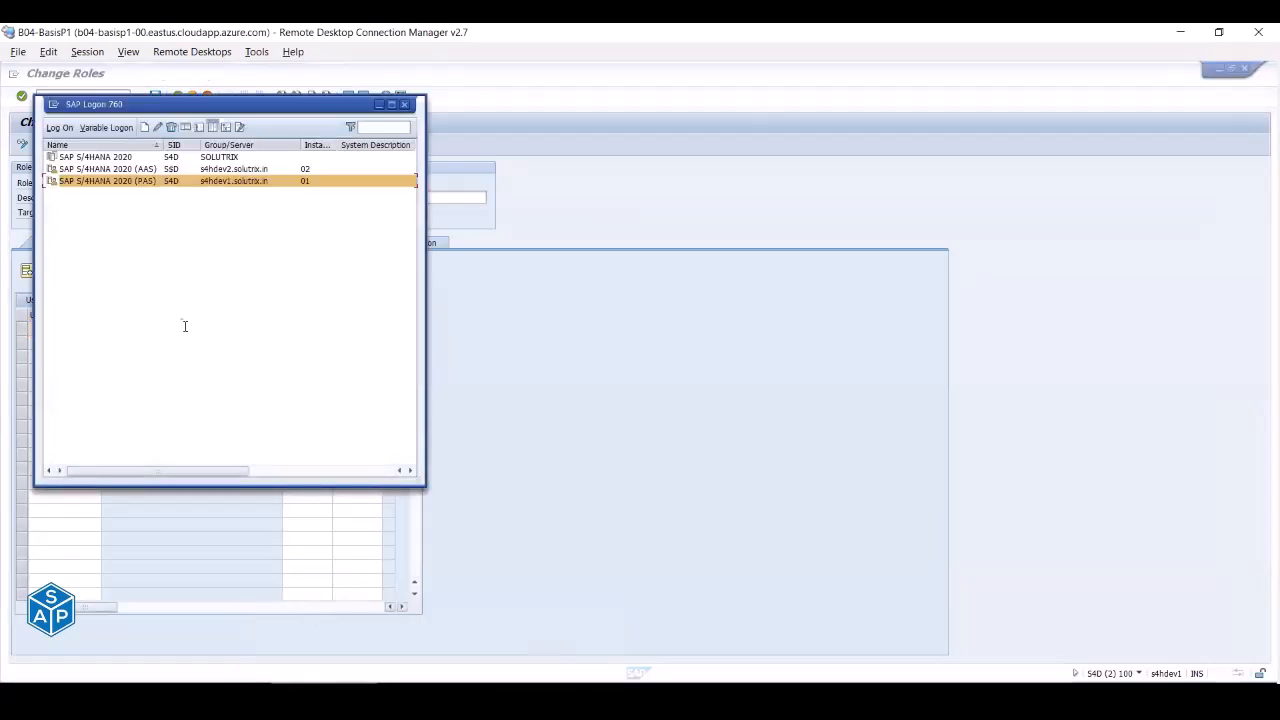
pyautogui.click(430, 692)
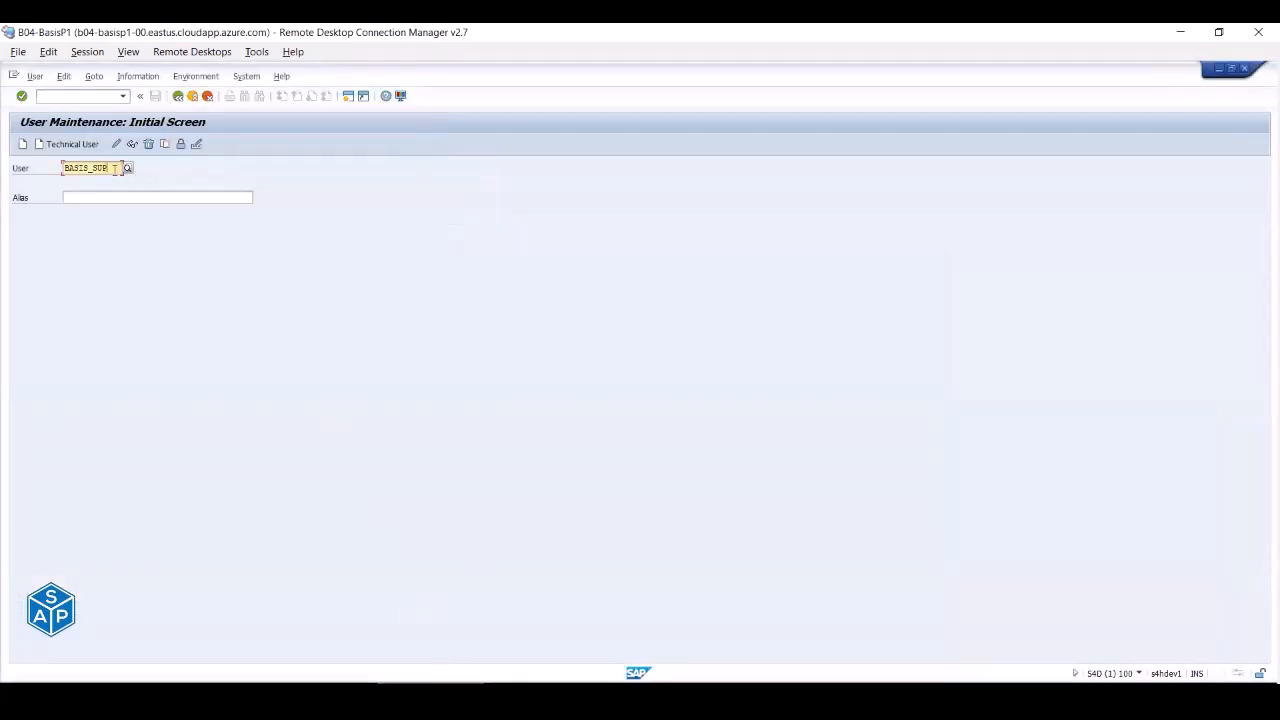
pyautogui.press('BackSpace')
pyautogui.press('BackSpace')
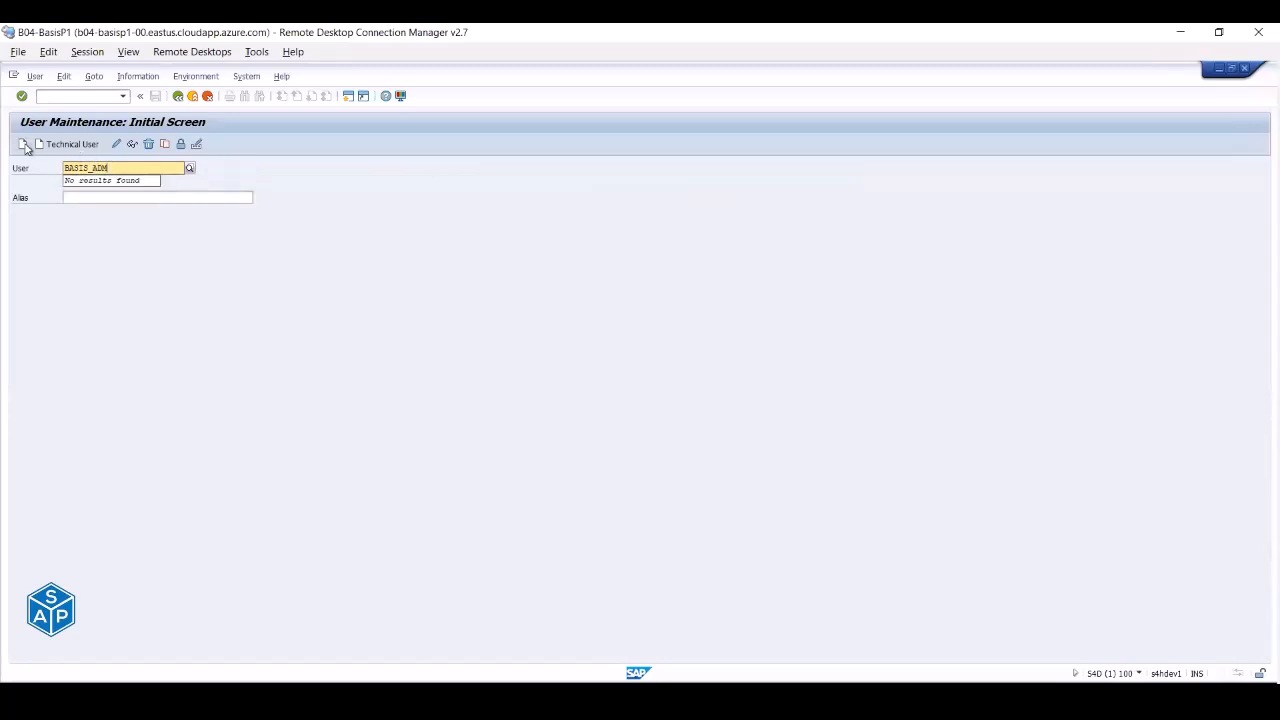
pyautogui.click(23, 146)
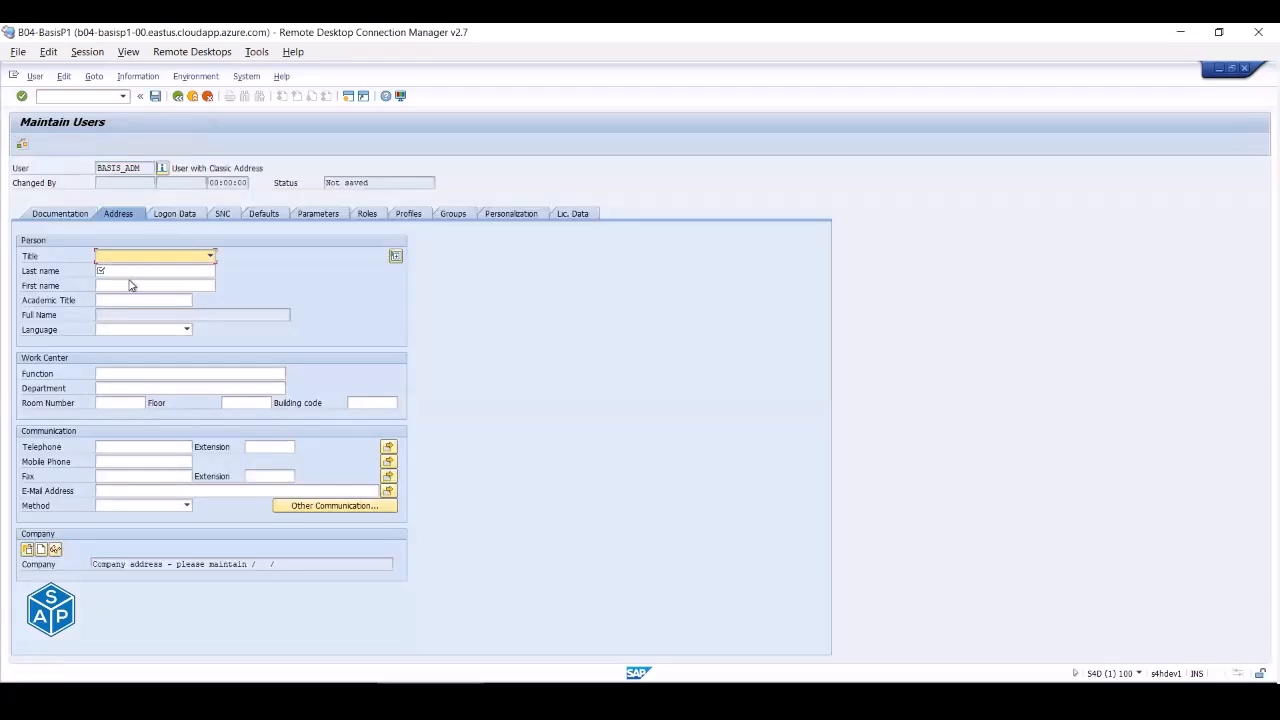
# - Enter BASIS_ADM's last name and set the initial password on Logon Data
pyautogui.click(128, 270)
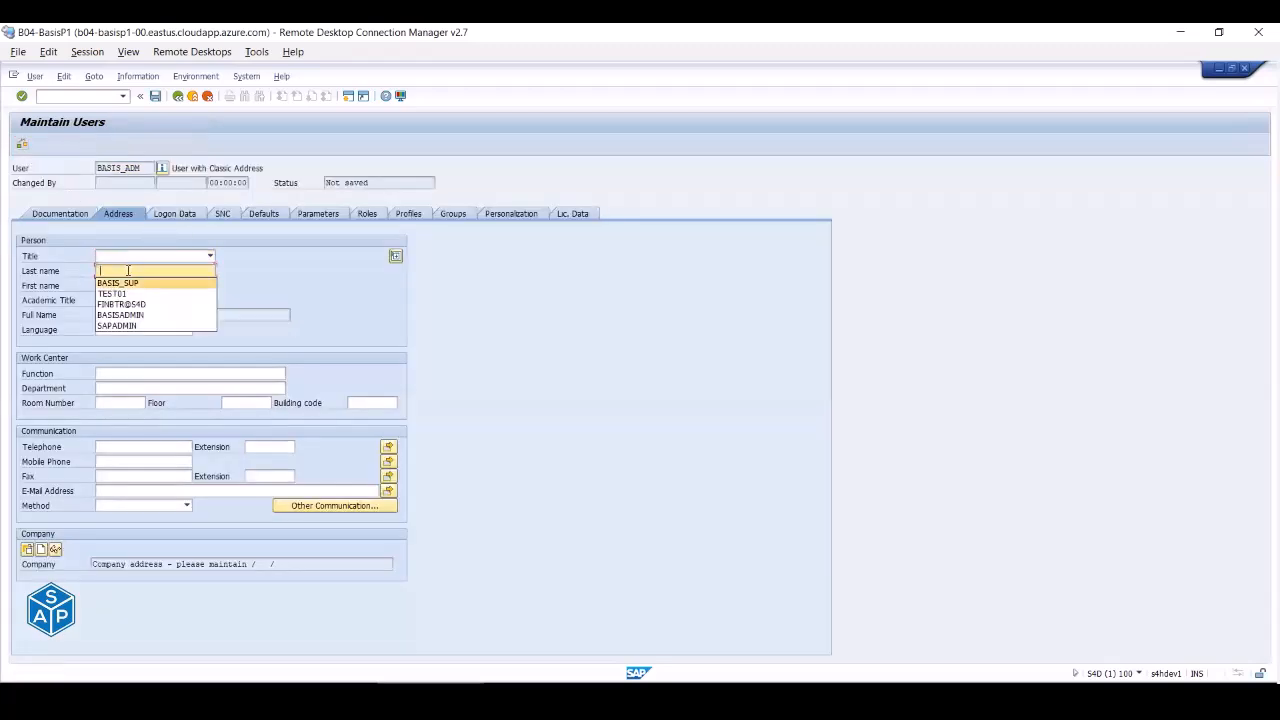
pyautogui.press('Return')
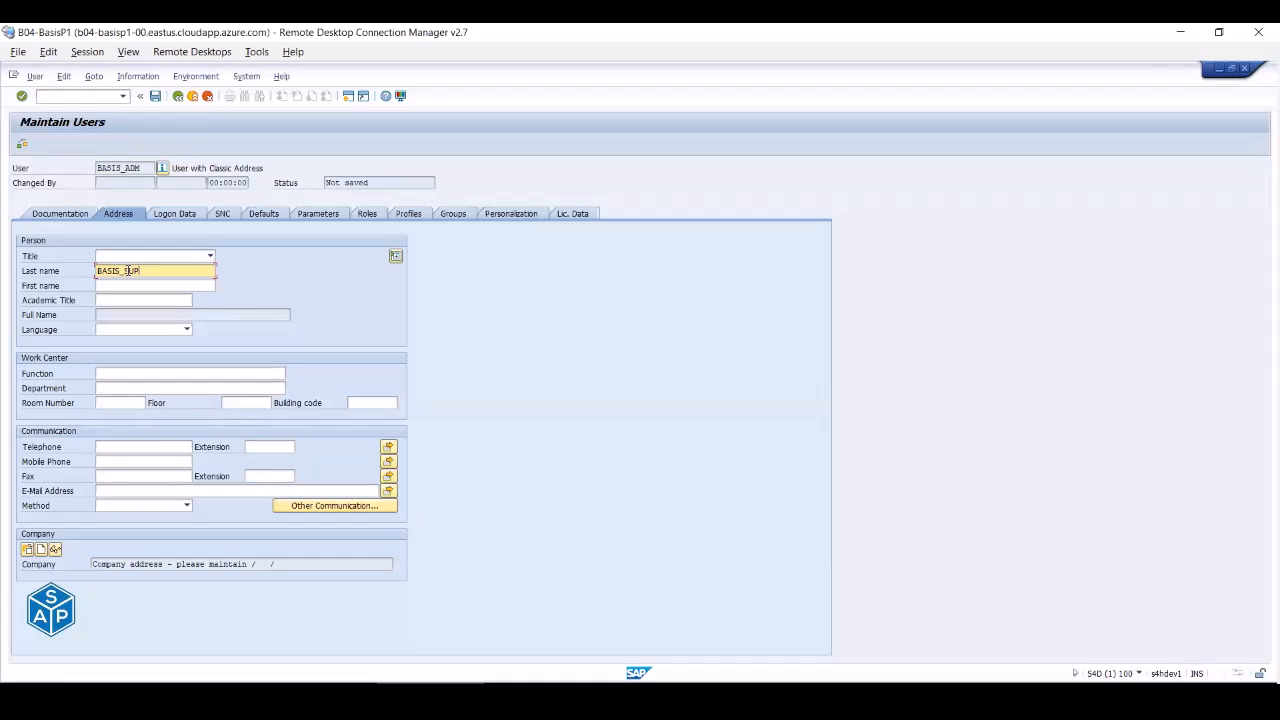
pyautogui.press('BackSpace')
pyautogui.press('BackSpace')
pyautogui.write('AD')
pyautogui.click(172, 213)
pyautogui.click(213, 315)
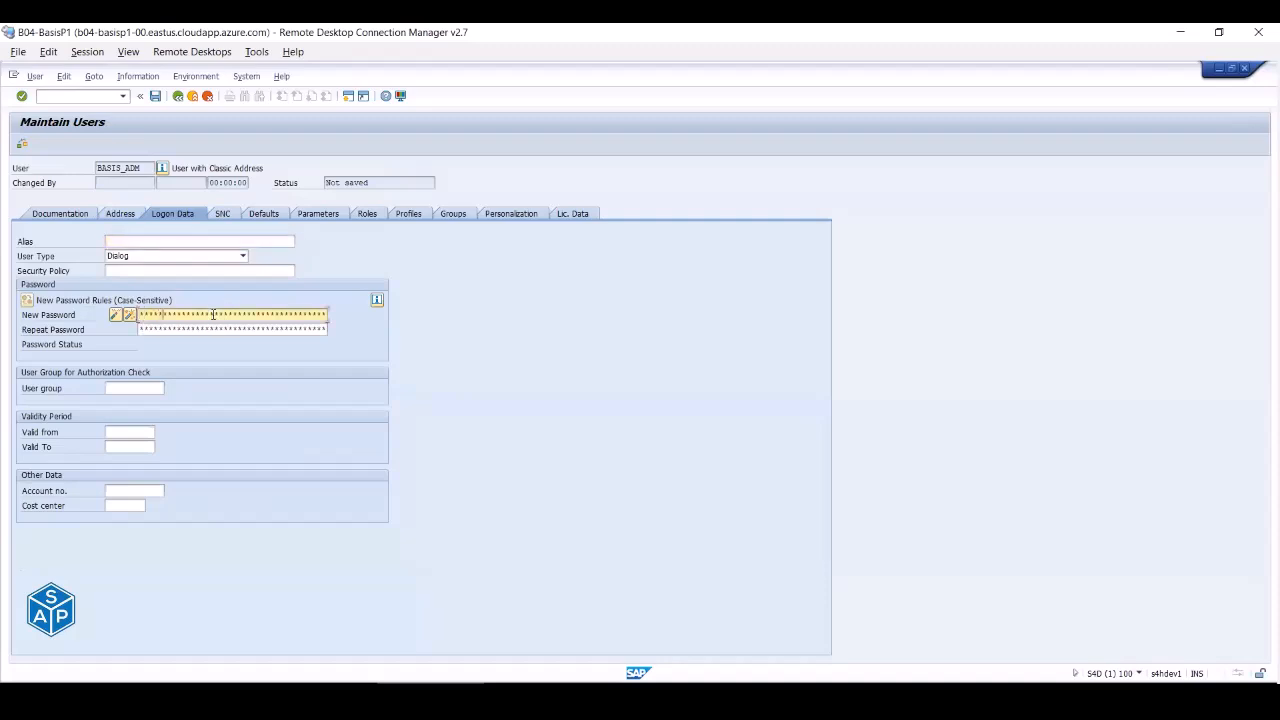
pyautogui.press('Tab')
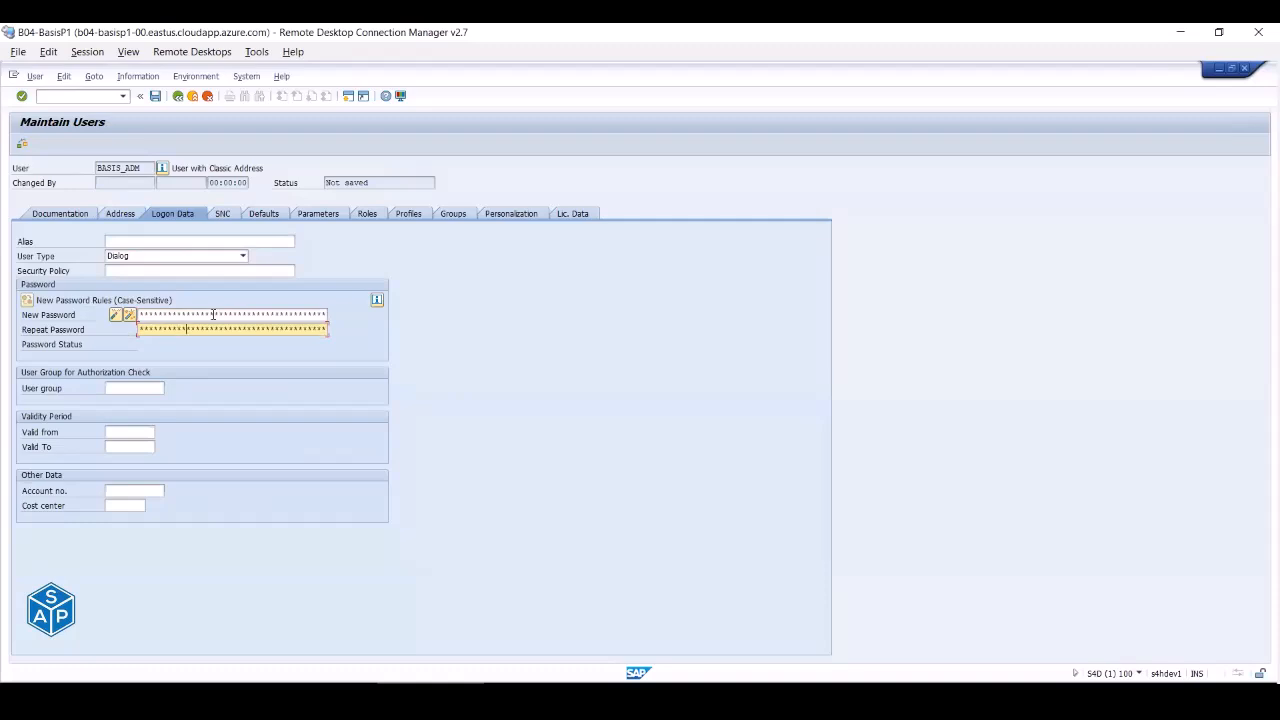
pyautogui.click(366, 215)
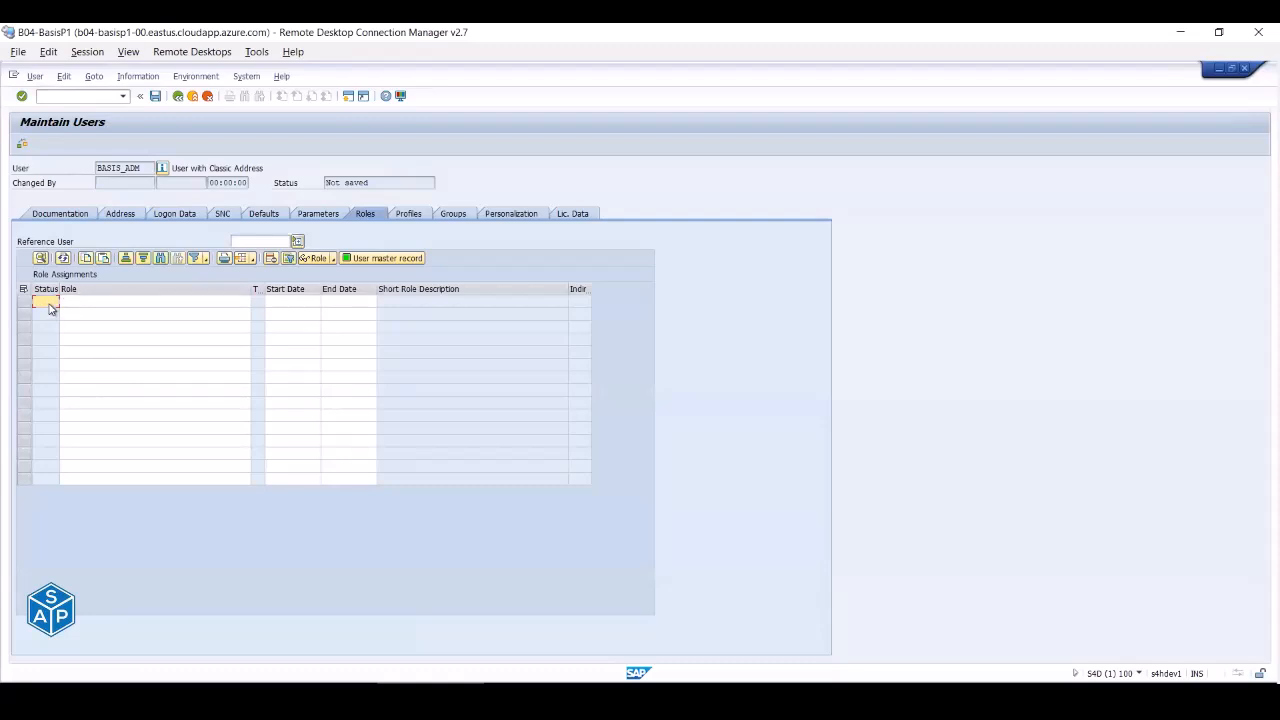
# - Search roles with Z*BASIS_ADMIN*, assign ZBASIS_ADMINISTRATION to BASIS_ADM, and save the user
pyautogui.click(81, 306)
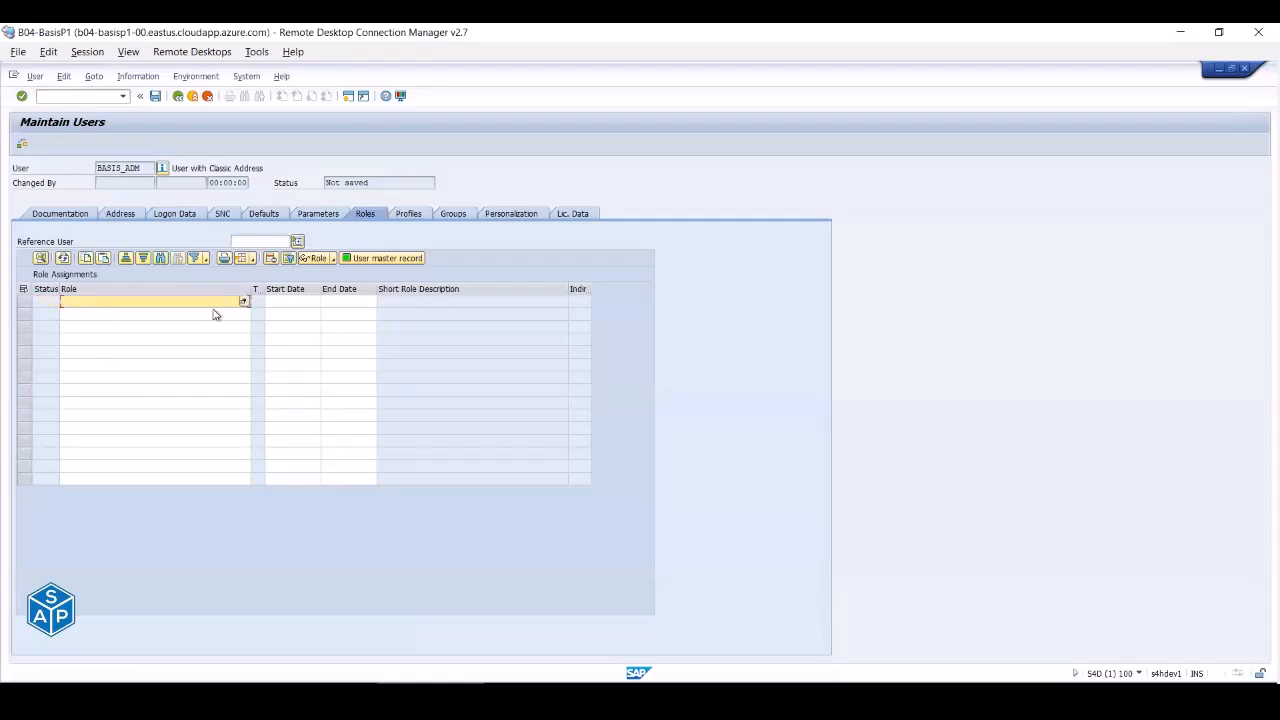
pyautogui.click(243, 302)
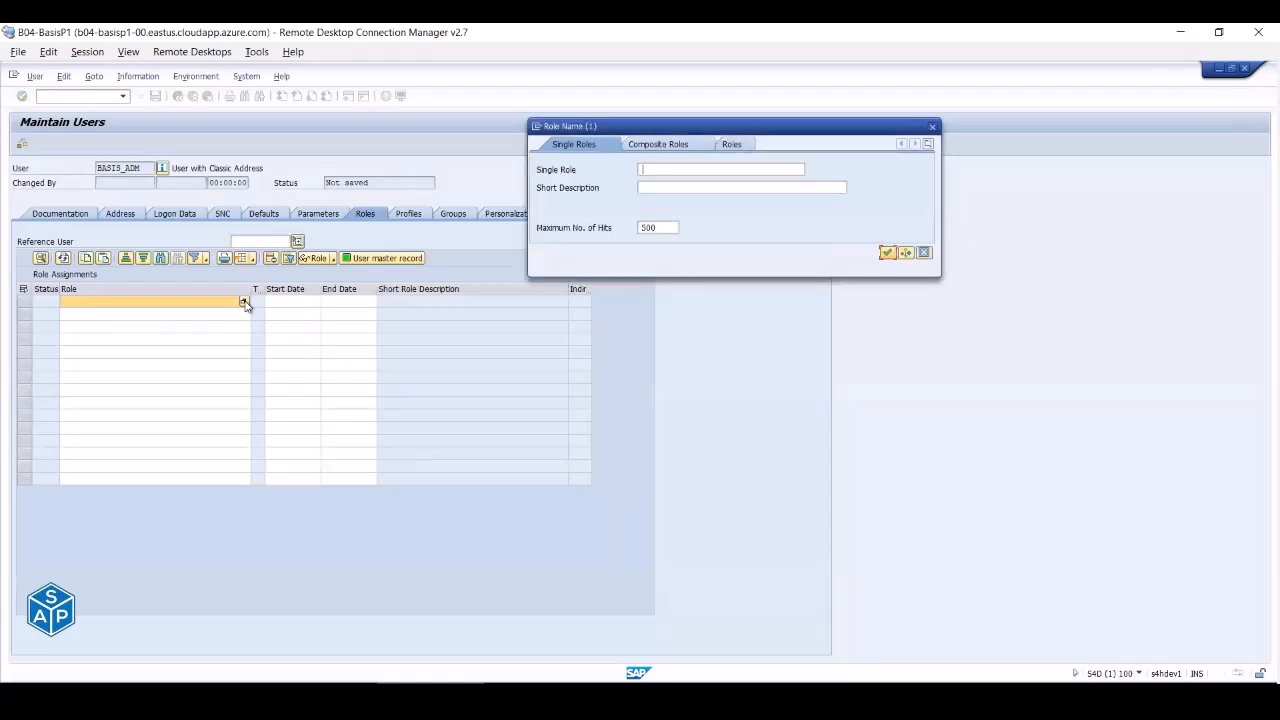
pyautogui.write('*')
pyautogui.press('BackSpace')
pyautogui.write('Z')
pyautogui.write('BASIS_ADMIN*')
pyautogui.press('Return')
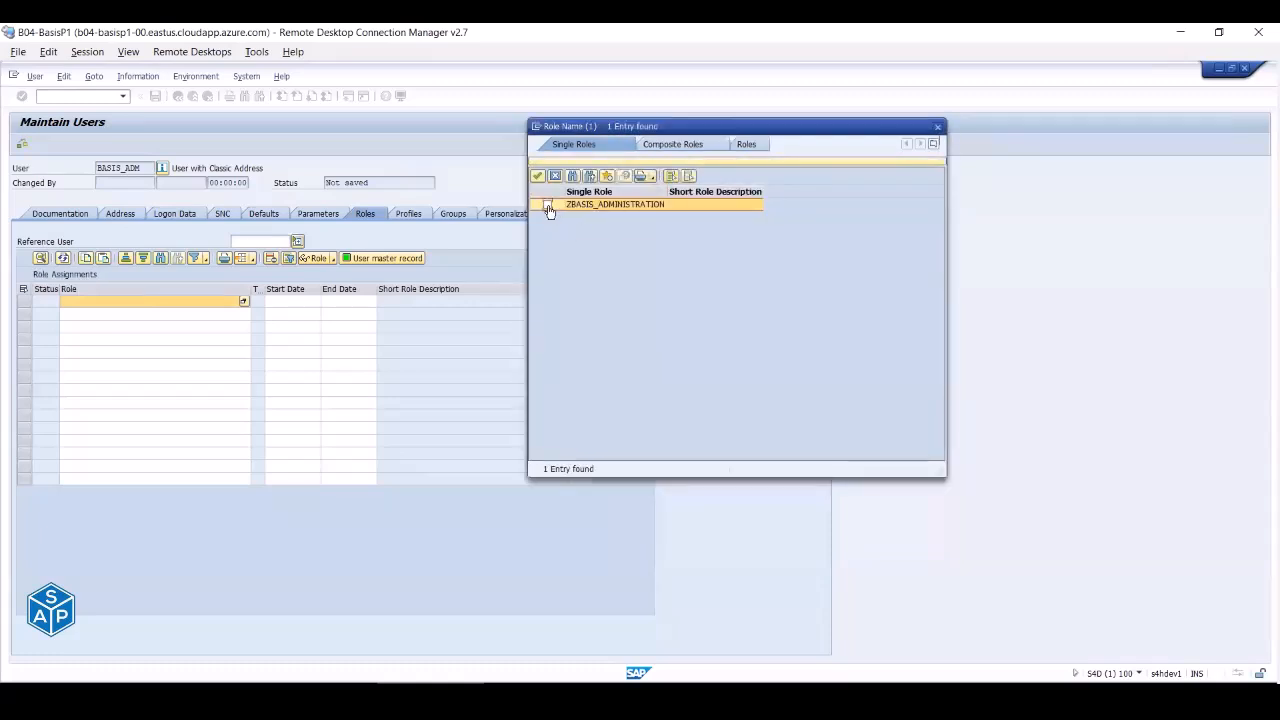
pyautogui.click(536, 176)
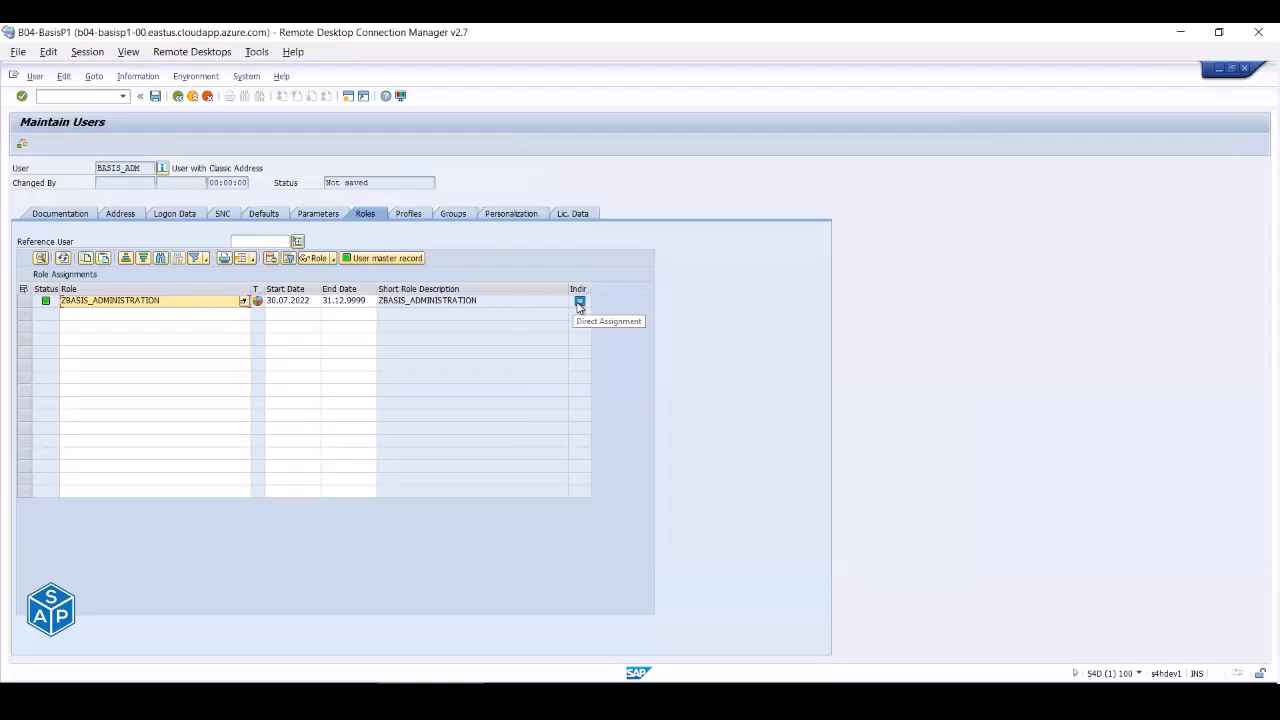
pyautogui.click(376, 260)
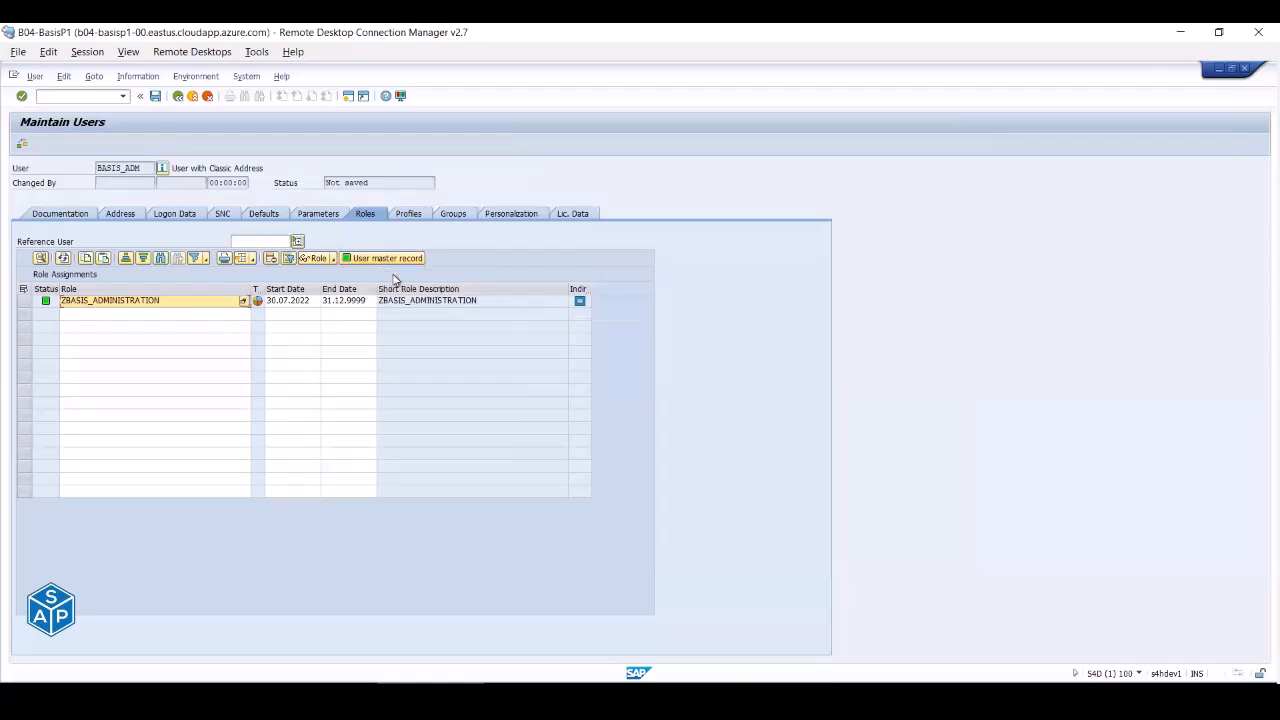
pyautogui.click(156, 97)
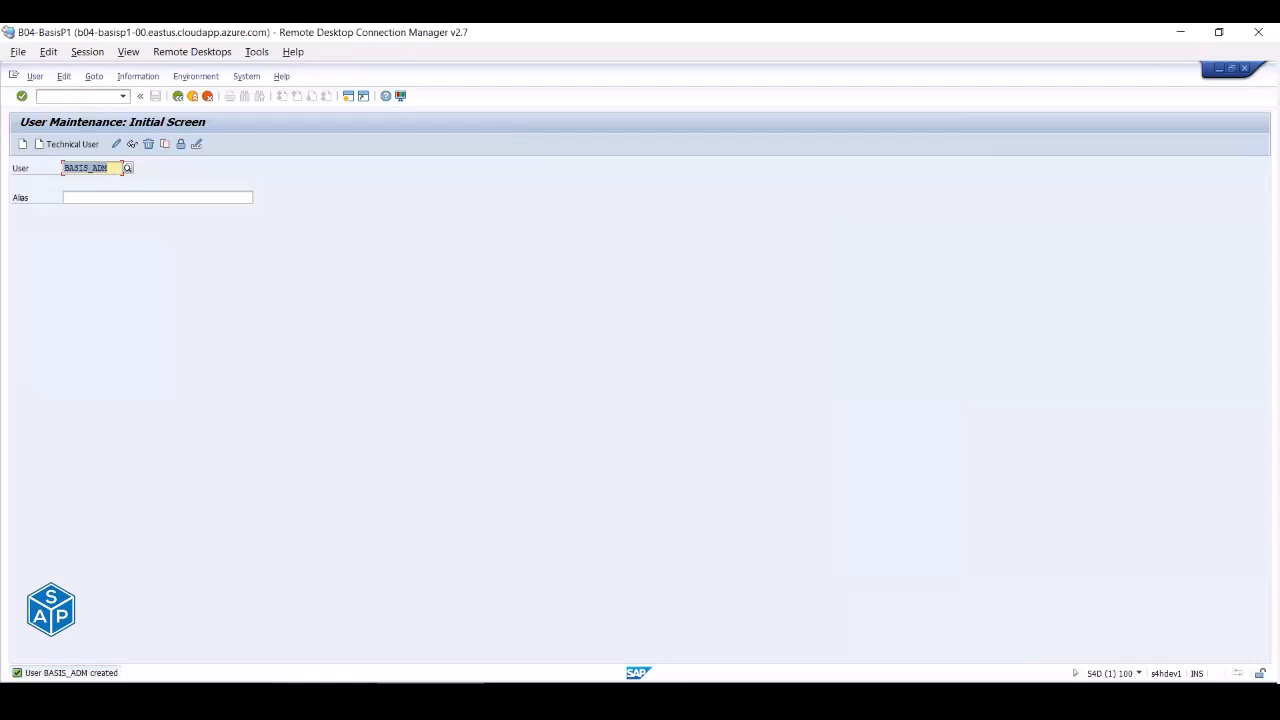
# - Open a new S4D logon and sign in as BASIS_ADM with the initial password
pyautogui.click(322, 690)
pyautogui.doubleClick(141, 181)
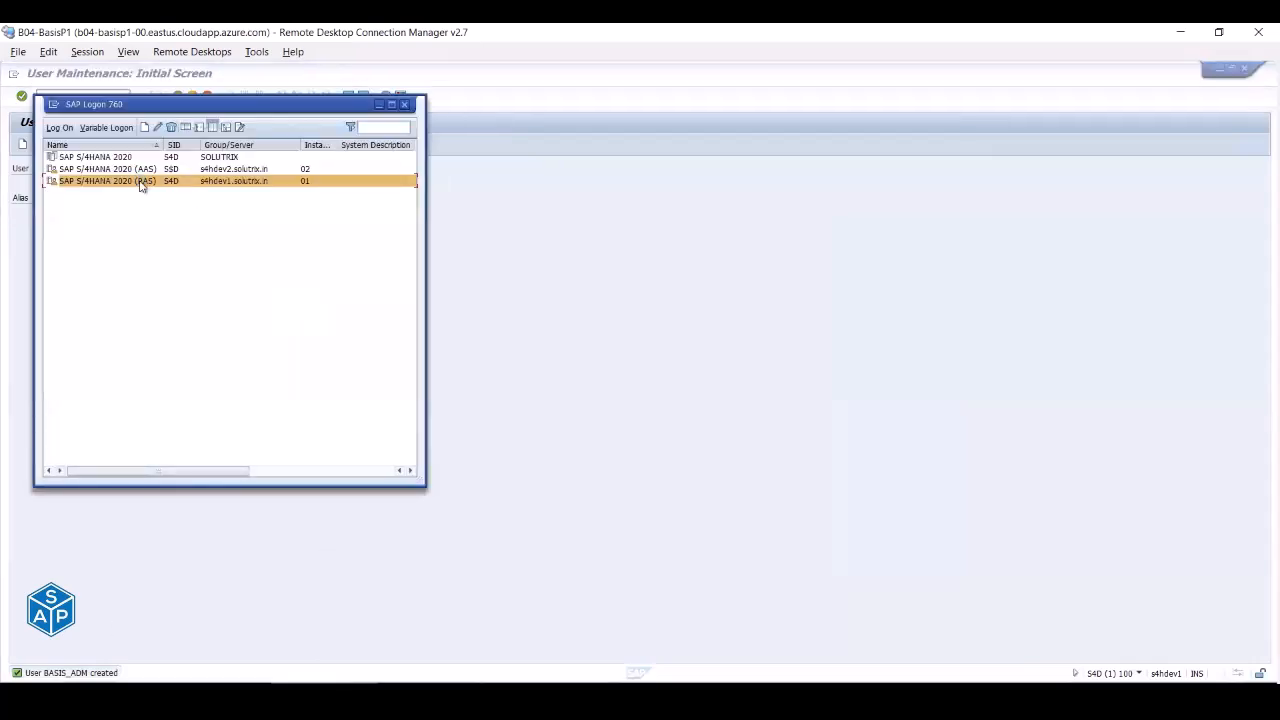
pyautogui.press('Down')
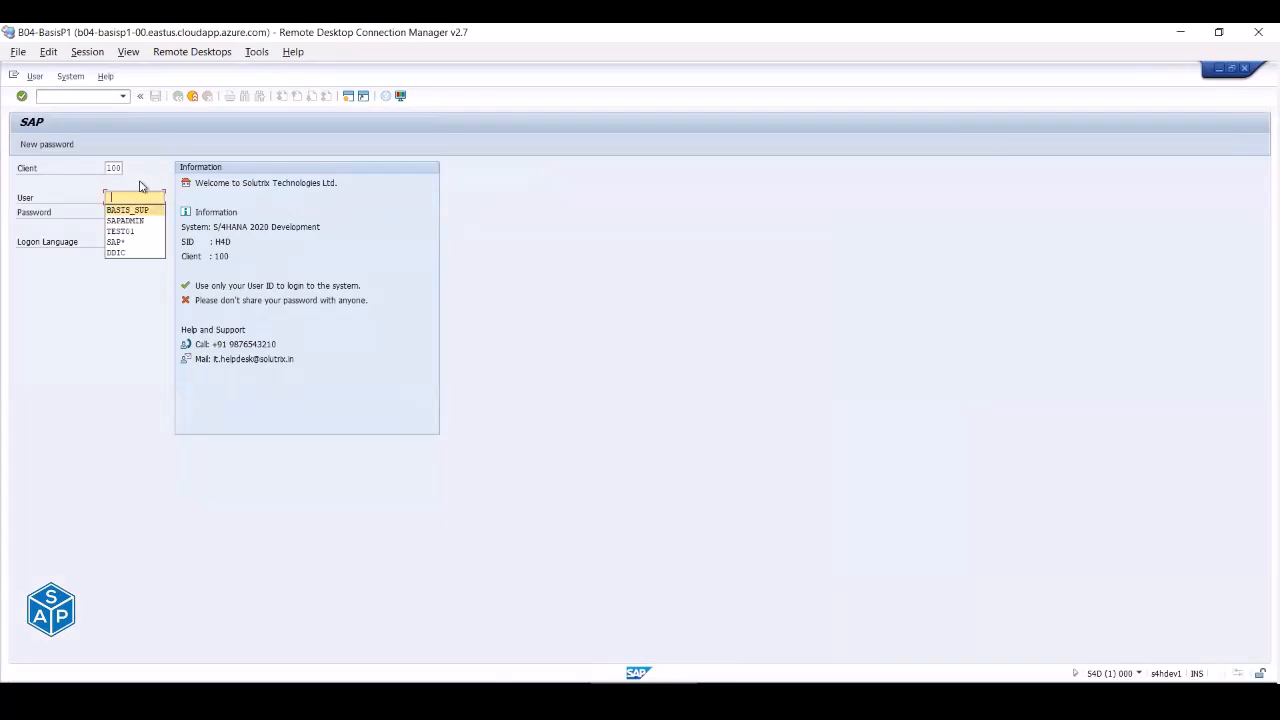
pyautogui.press('Tab')
pyautogui.hotkey('shift', 'Tab')
pyautogui.press('BackSpace')
pyautogui.press('BackSpace')
pyautogui.press('BackSpace')
pyautogui.write('ASIS_ADM')
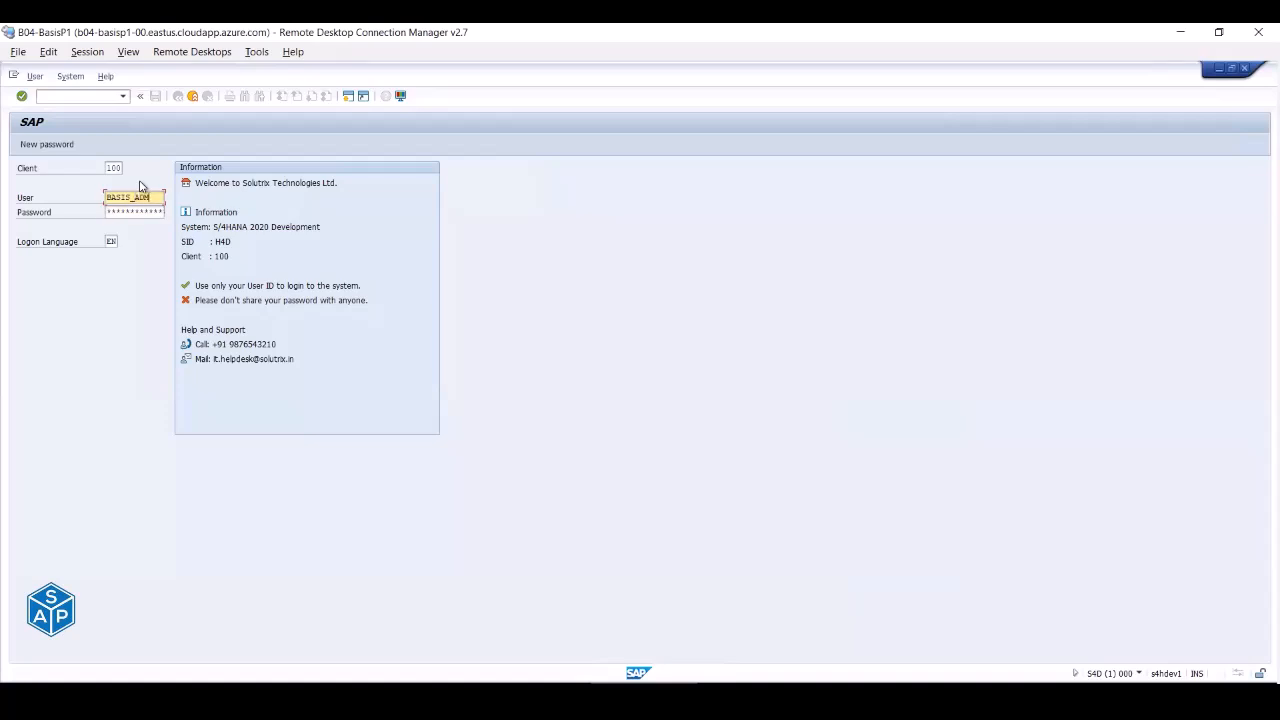
pyautogui.press('Tab')
pyautogui.press('Return')
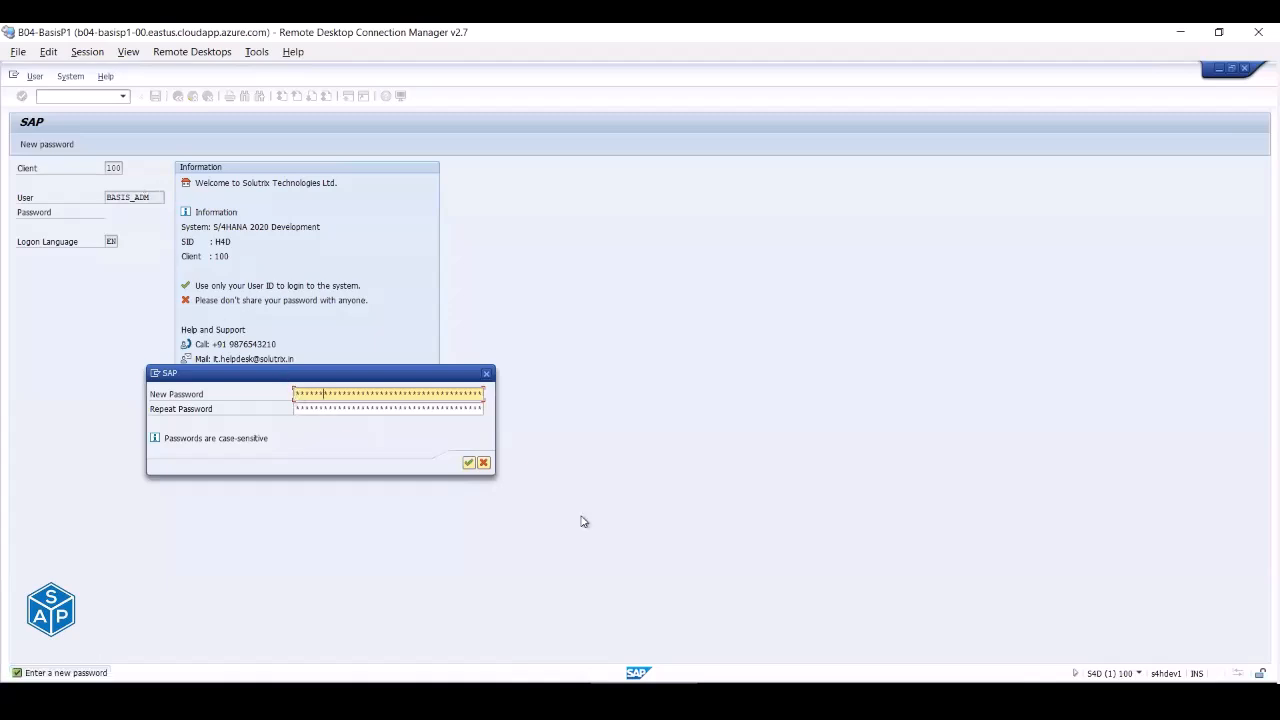
# - Enter the new password twice and confirm the copyright notice
pyautogui.press('Tab')
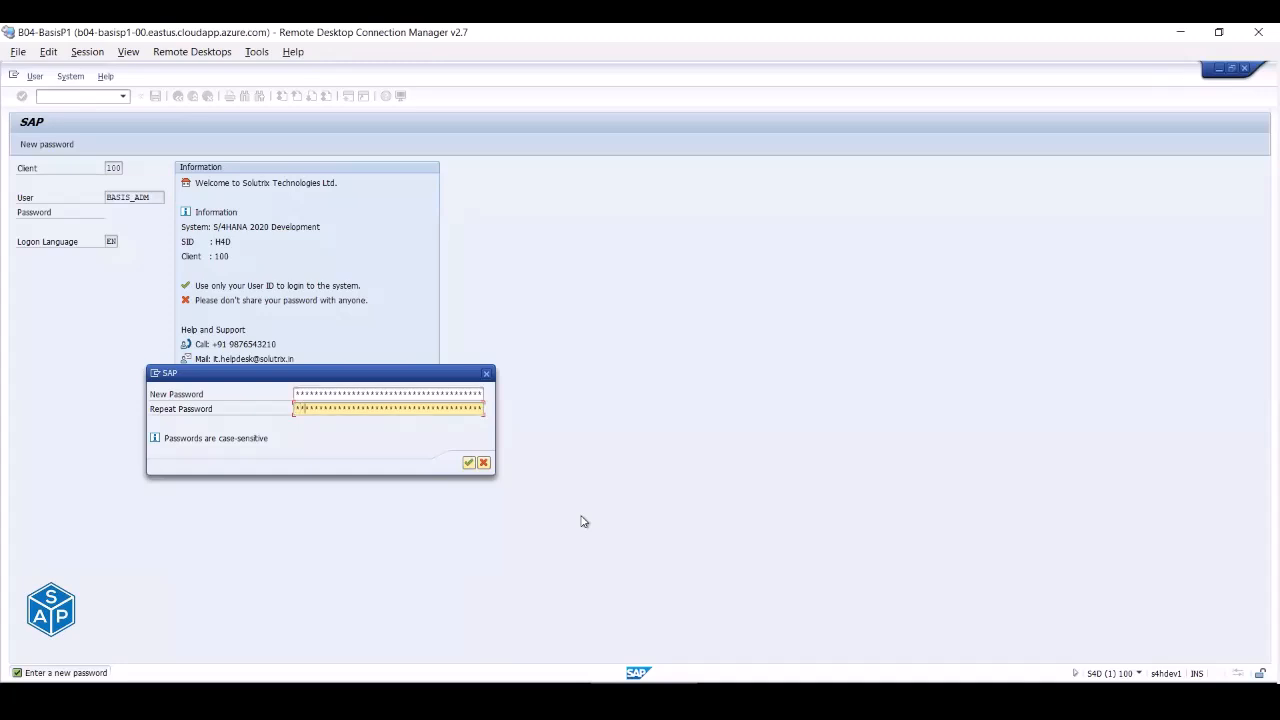
pyautogui.press('Return')
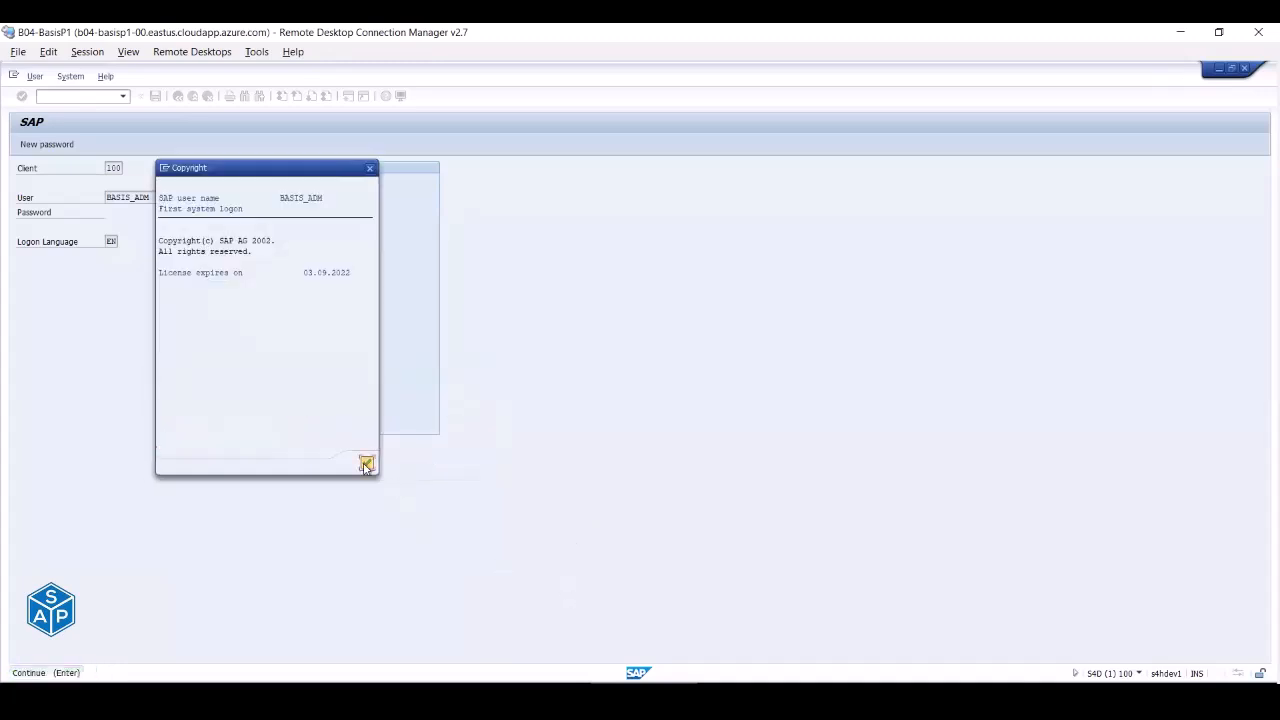
pyautogui.click(366, 465)
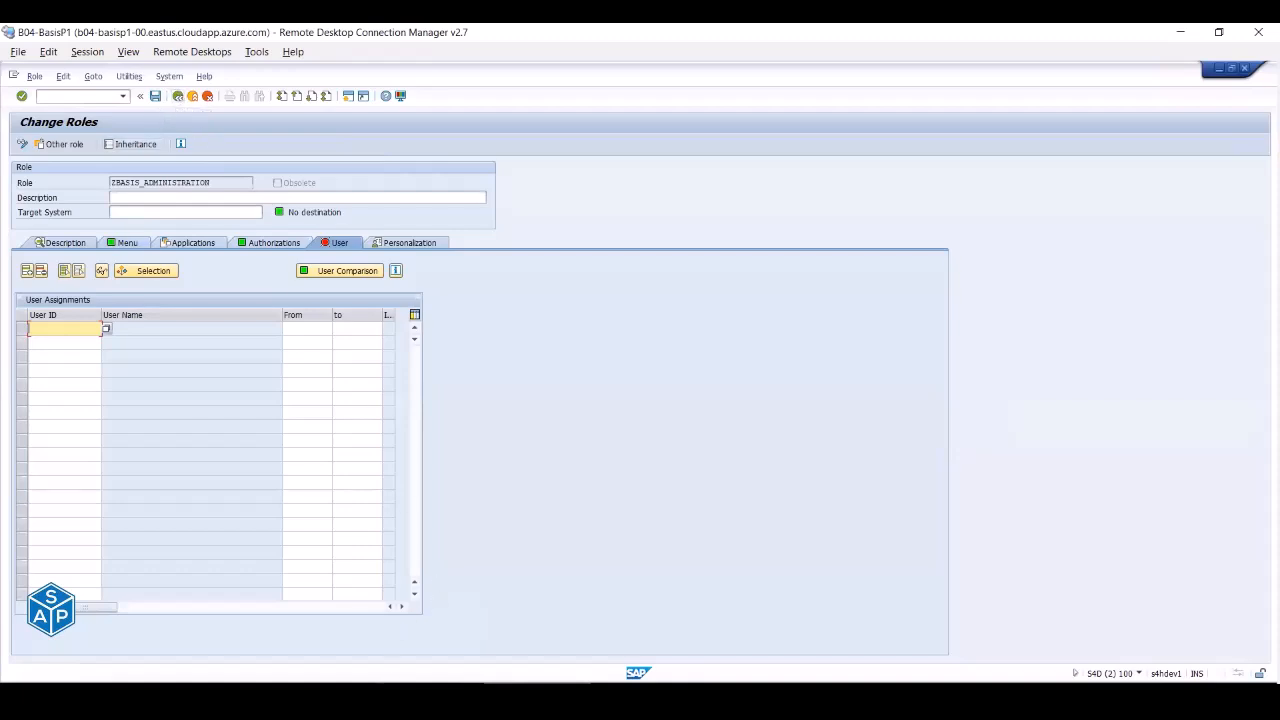
# - Log on to PAS as BASIS_SUP and step through the user menu down to SU53
pyautogui.click(336, 692)
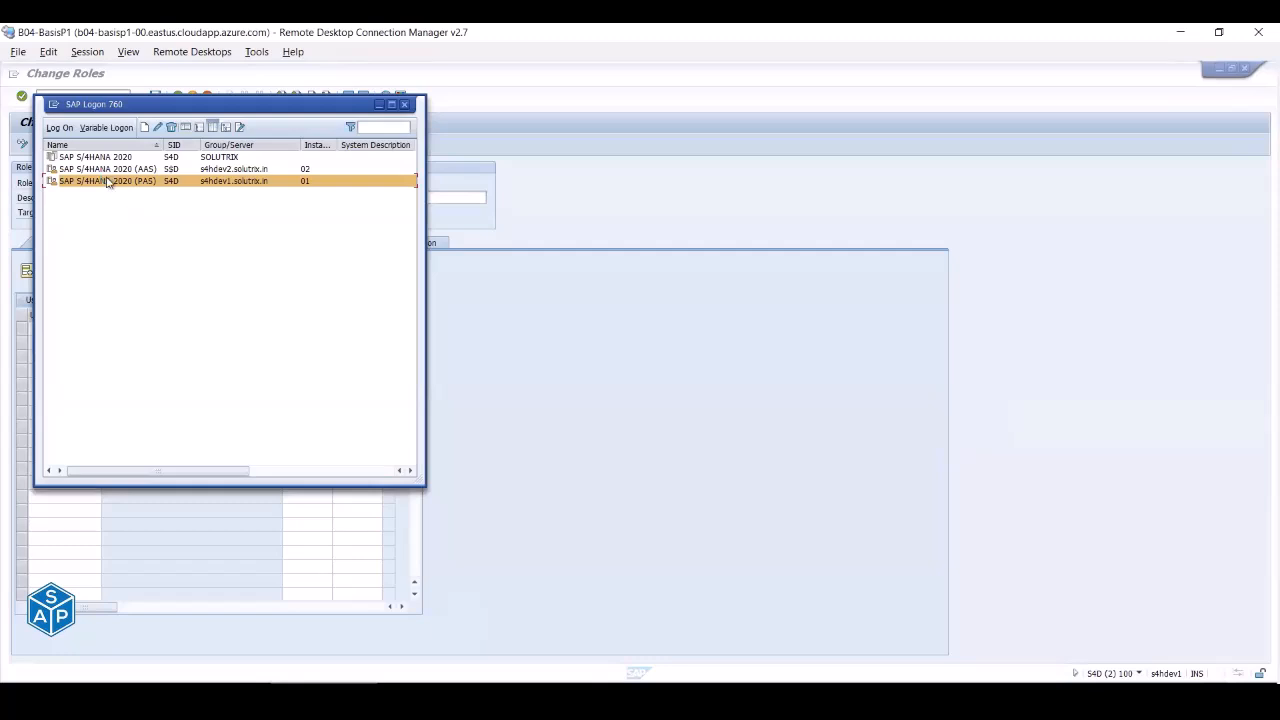
pyautogui.doubleClick(108, 182)
pyautogui.press('Down')
pyautogui.press('Down')
pyautogui.press('Down')
pyautogui.press('Tab')
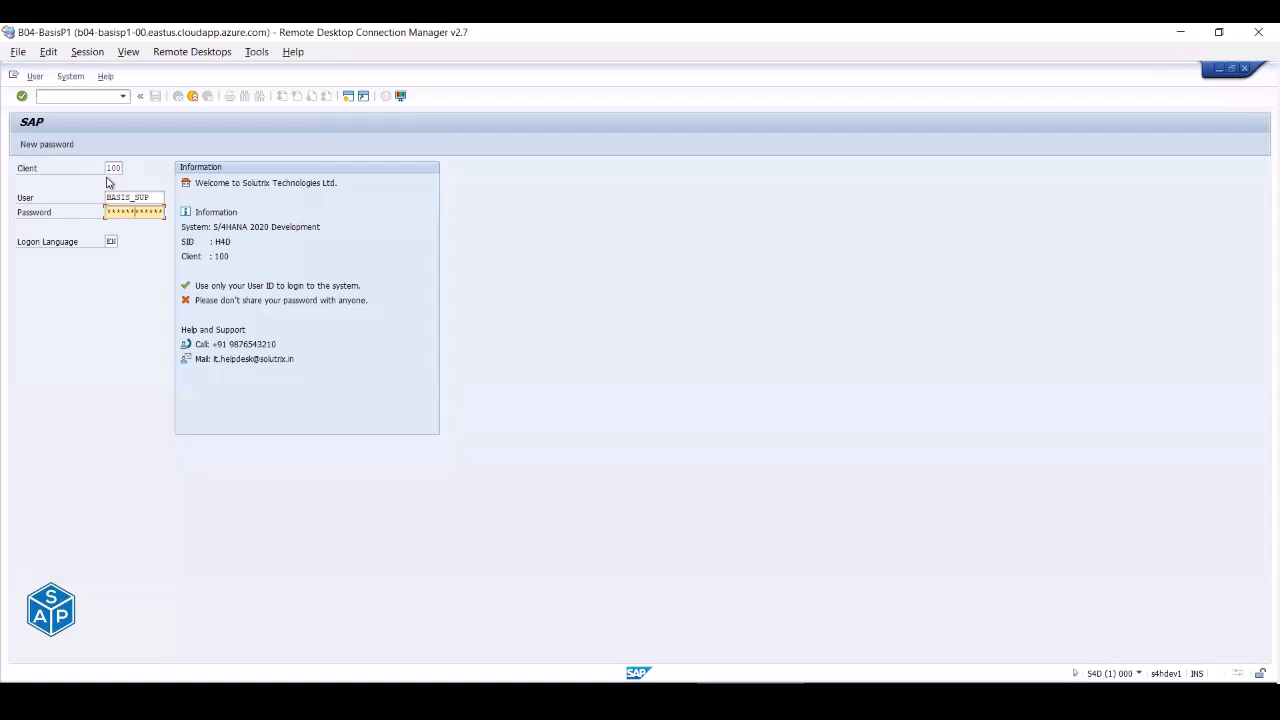
pyautogui.press('Return')
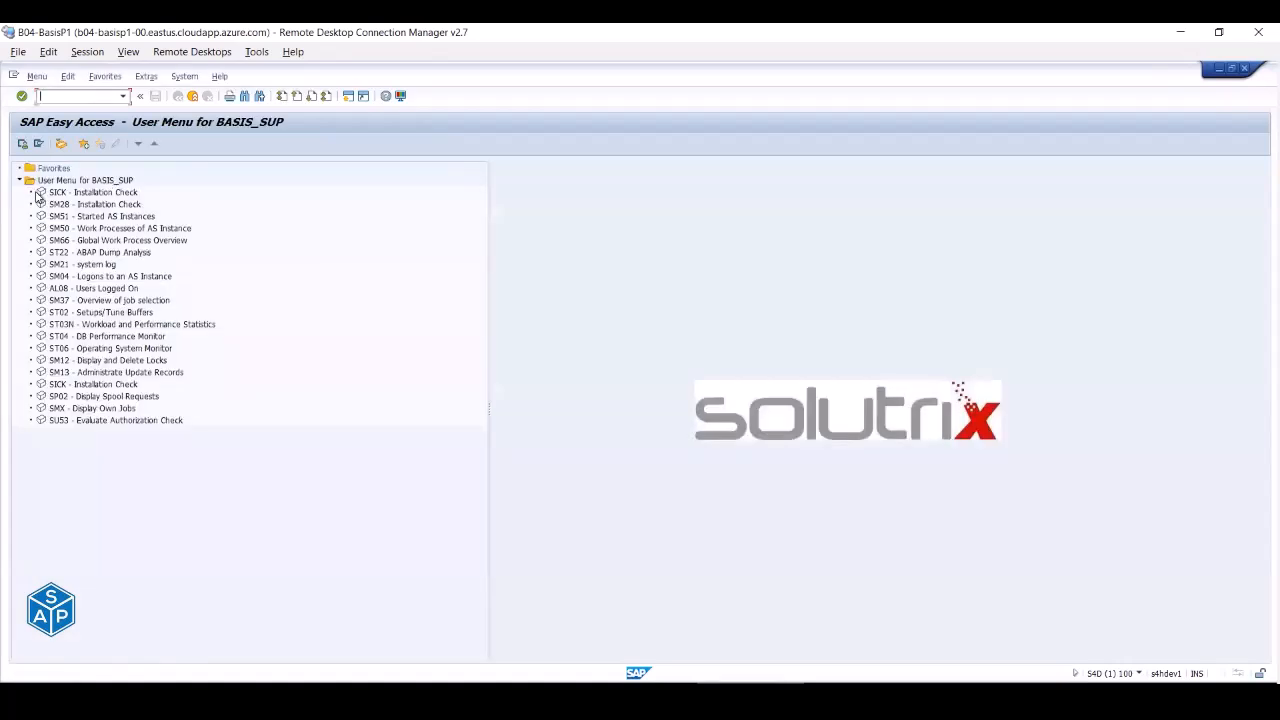
pyautogui.press('Down')
pyautogui.press('Down')
pyautogui.press('Down')
pyautogui.press('Down')
pyautogui.press('Down')
pyautogui.press('Down')
pyautogui.press('Down')
pyautogui.press('Down')
pyautogui.press('Down')
pyautogui.press('Down')
pyautogui.press('Down')
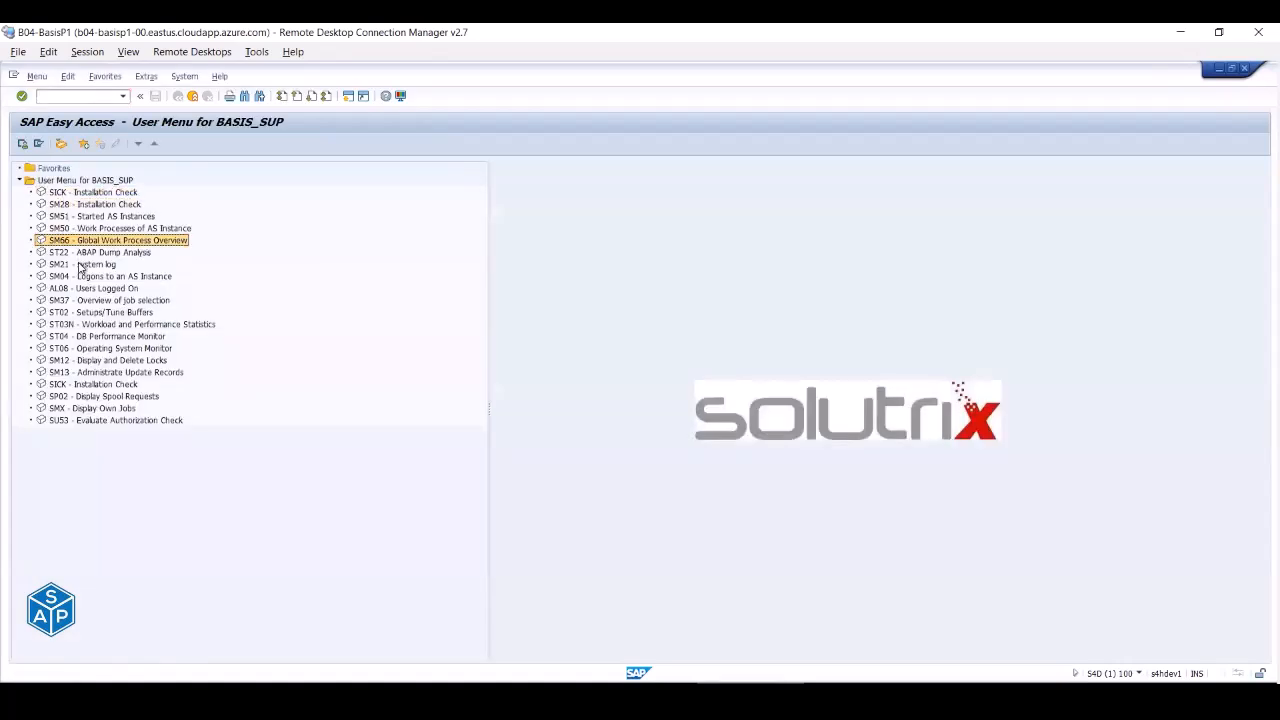
pyautogui.press('Down')
pyautogui.press('Down')
pyautogui.press('Down')
pyautogui.press('Down')
pyautogui.press('Down')
pyautogui.press('Down')
pyautogui.press('Down')
pyautogui.press('Down')
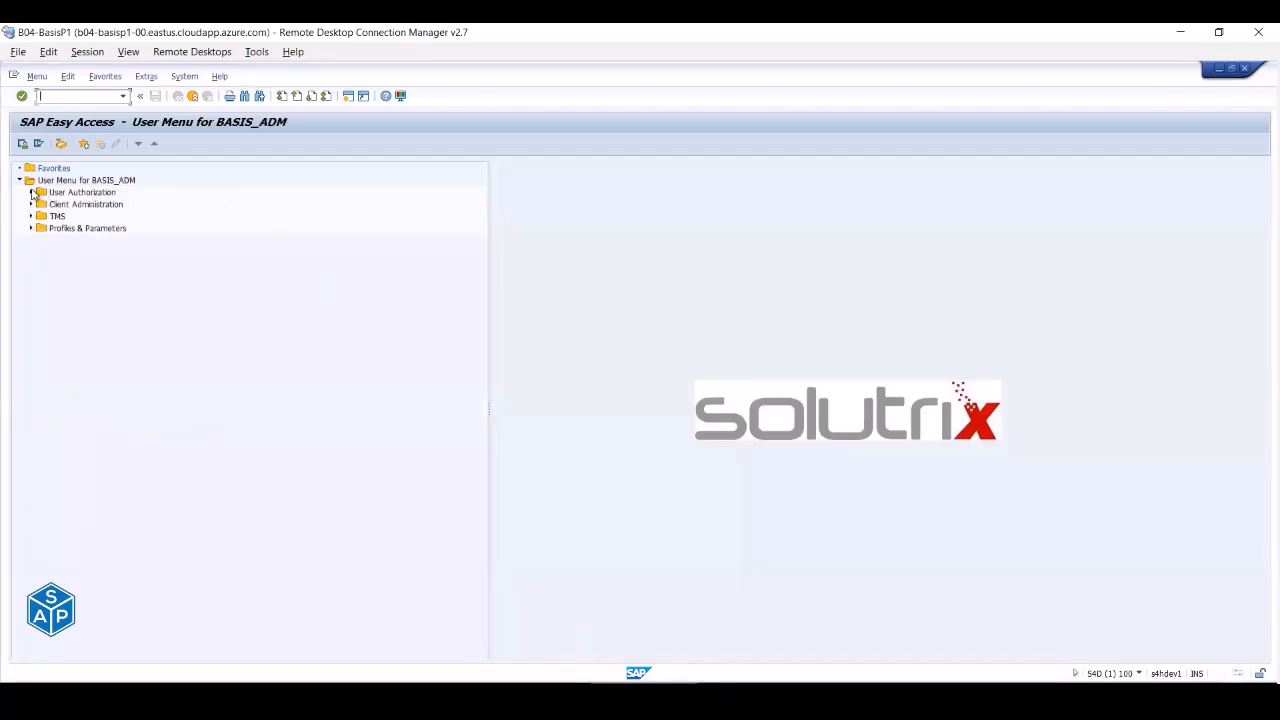
# - Expand the User Authorization, Client Administration, TMS and Profiles & Parameters folders
pyautogui.click(30, 192)
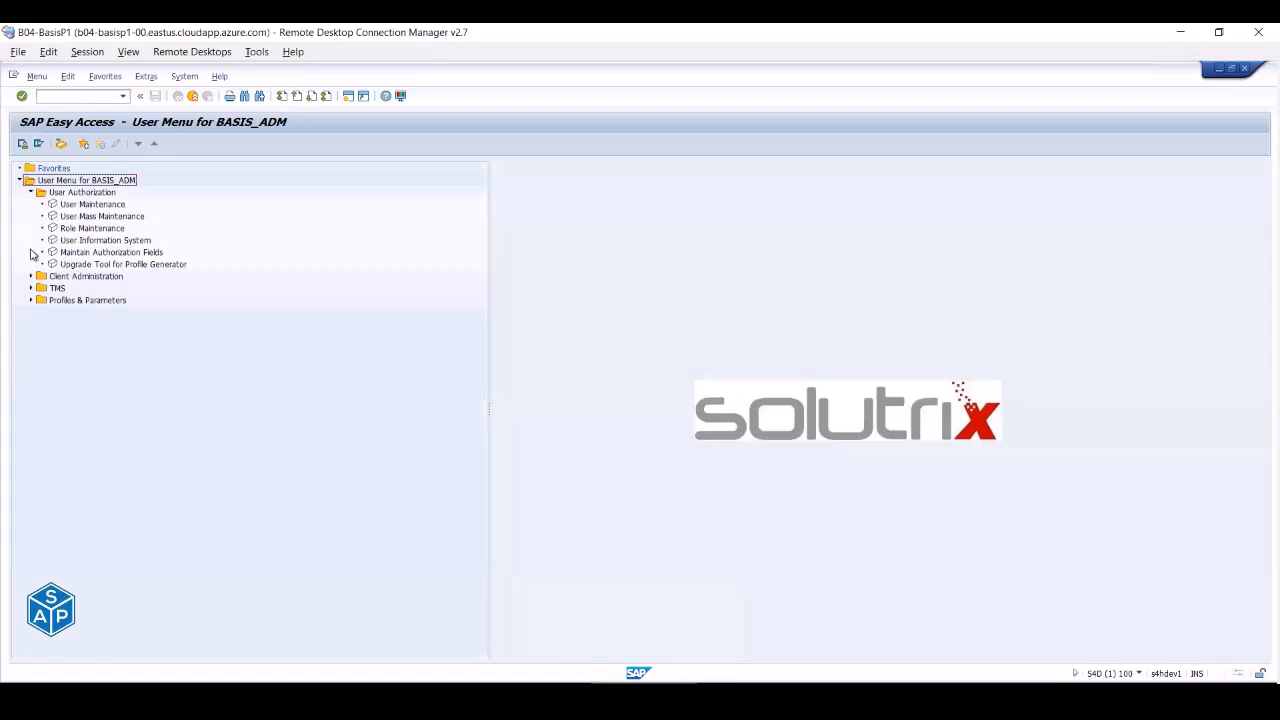
pyautogui.click(30, 276)
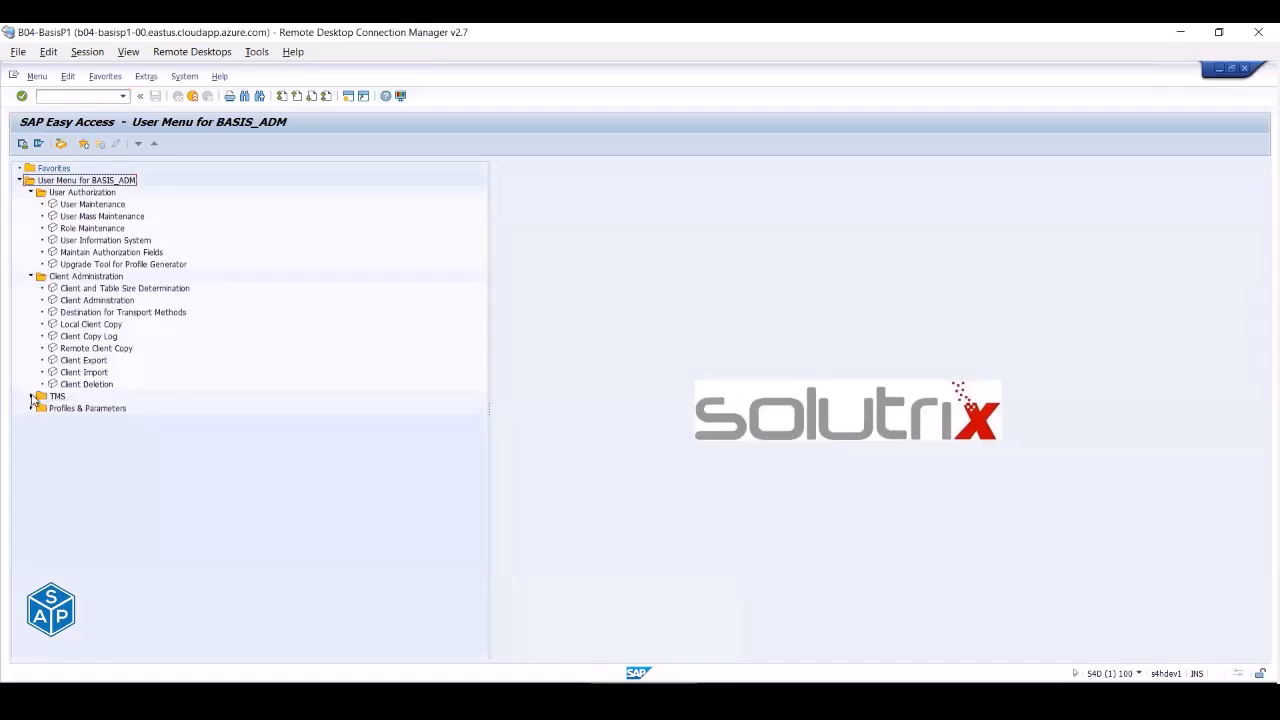
pyautogui.click(30, 396)
pyautogui.click(31, 480)
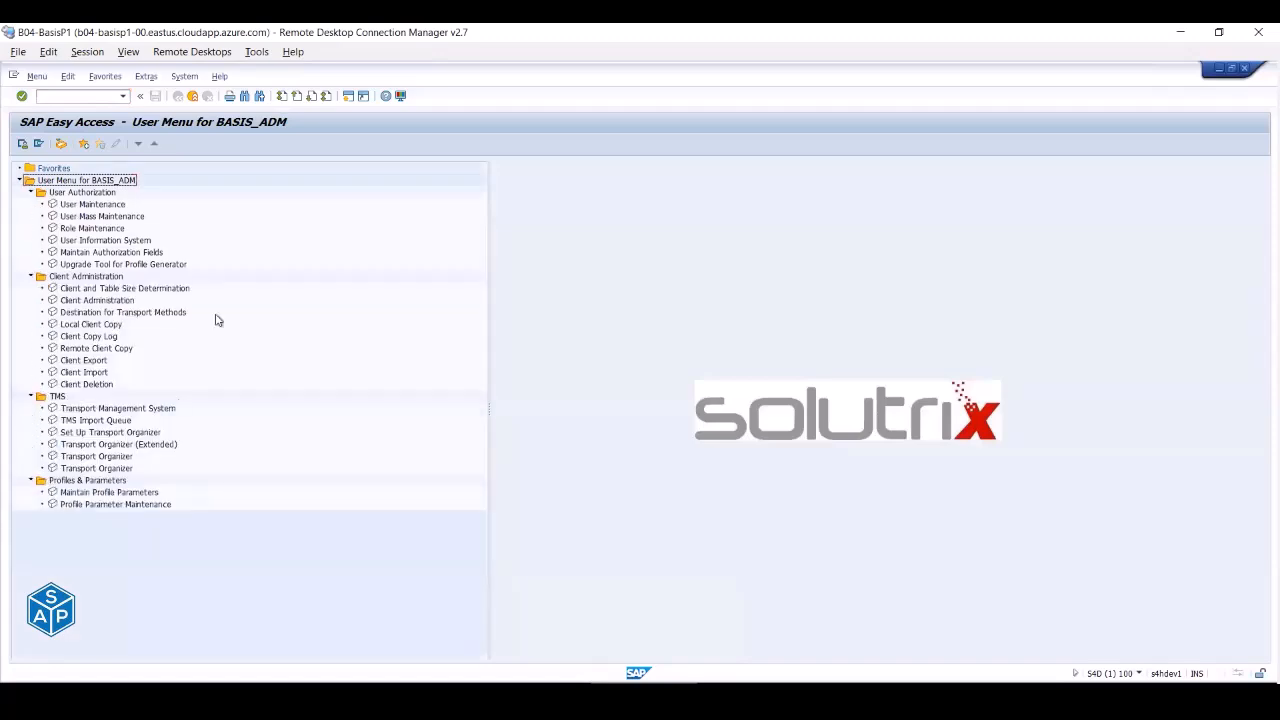
pyautogui.click(96, 205)
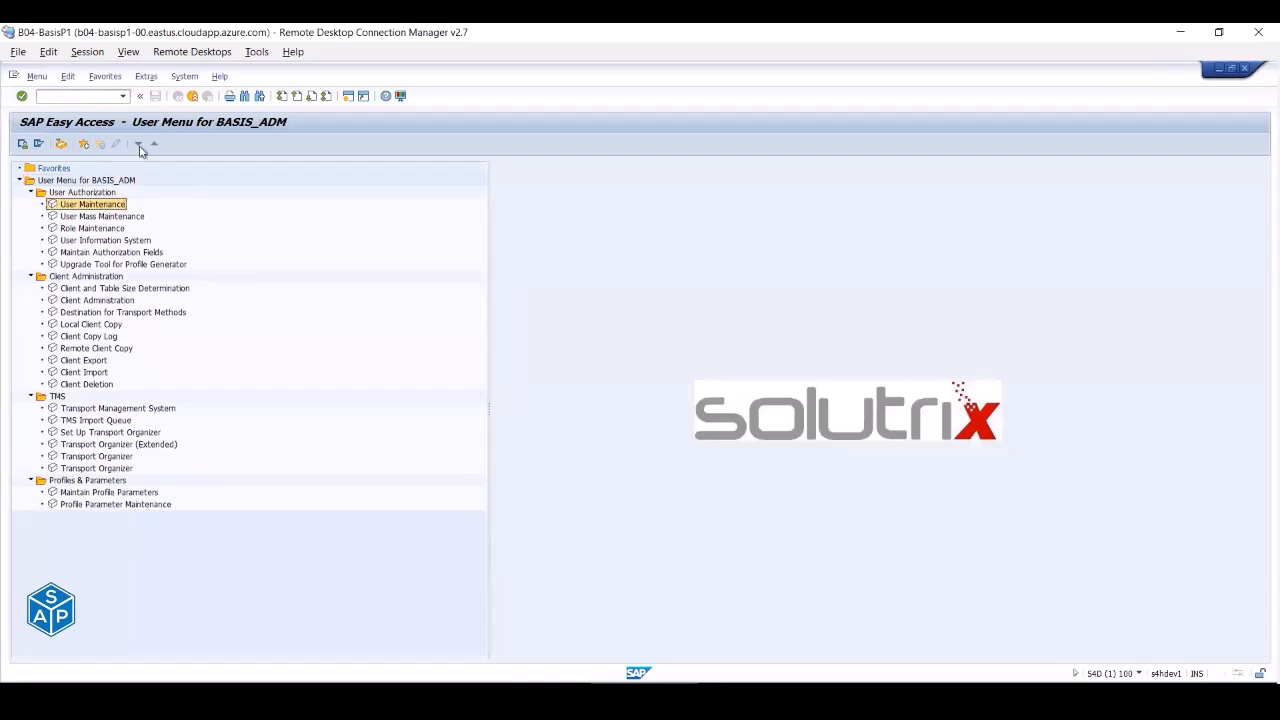
# - Turn on Display Technical Names in Extras > Settings and re-expand all four folders
pyautogui.click(147, 77)
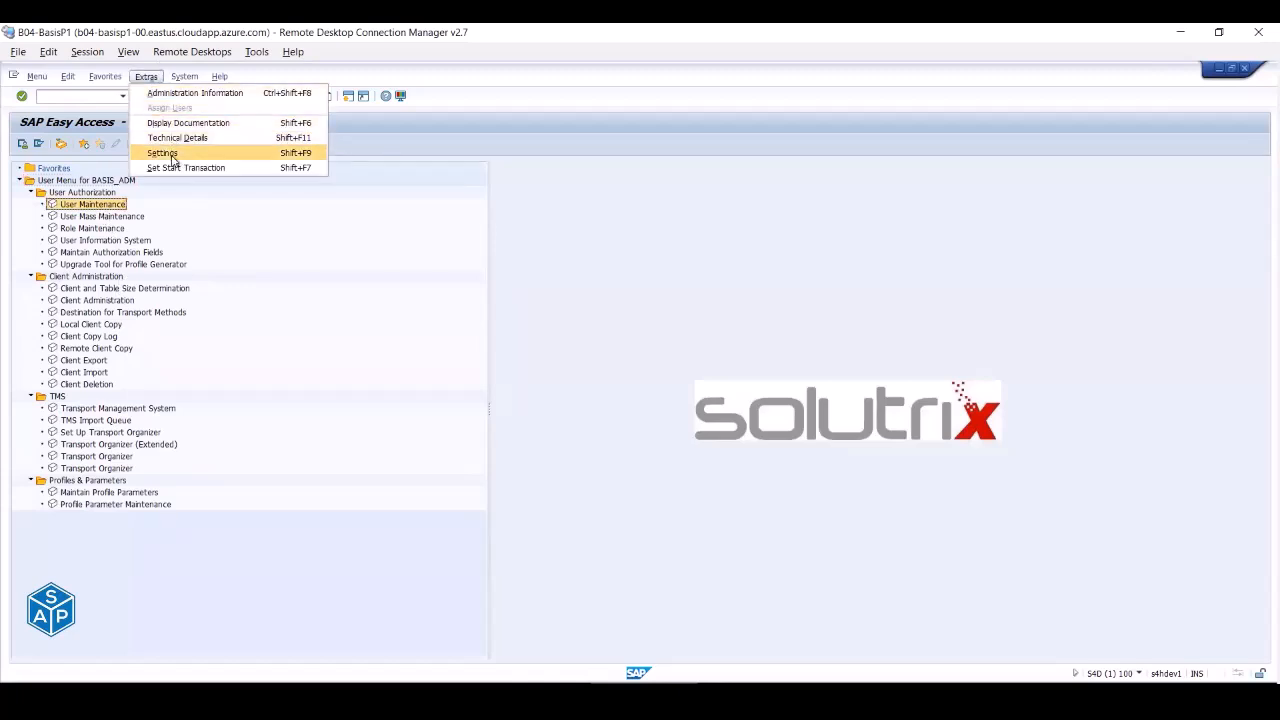
pyautogui.click(176, 158)
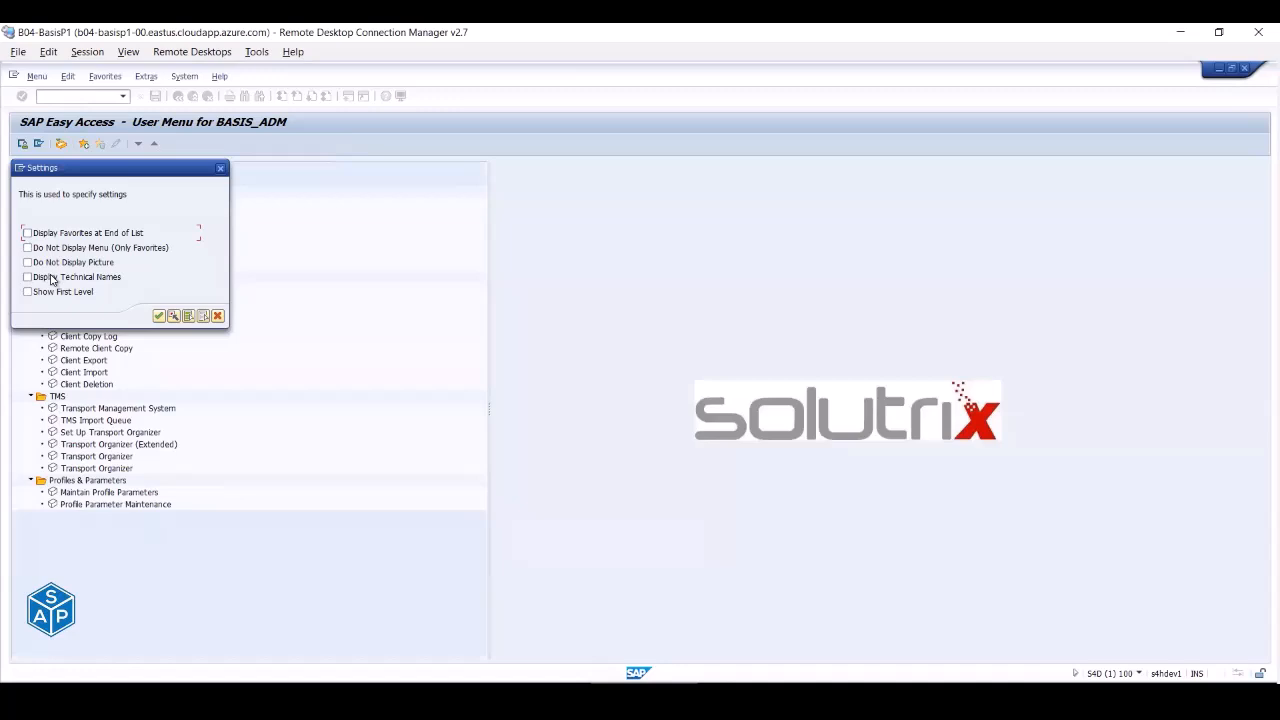
pyautogui.click(159, 316)
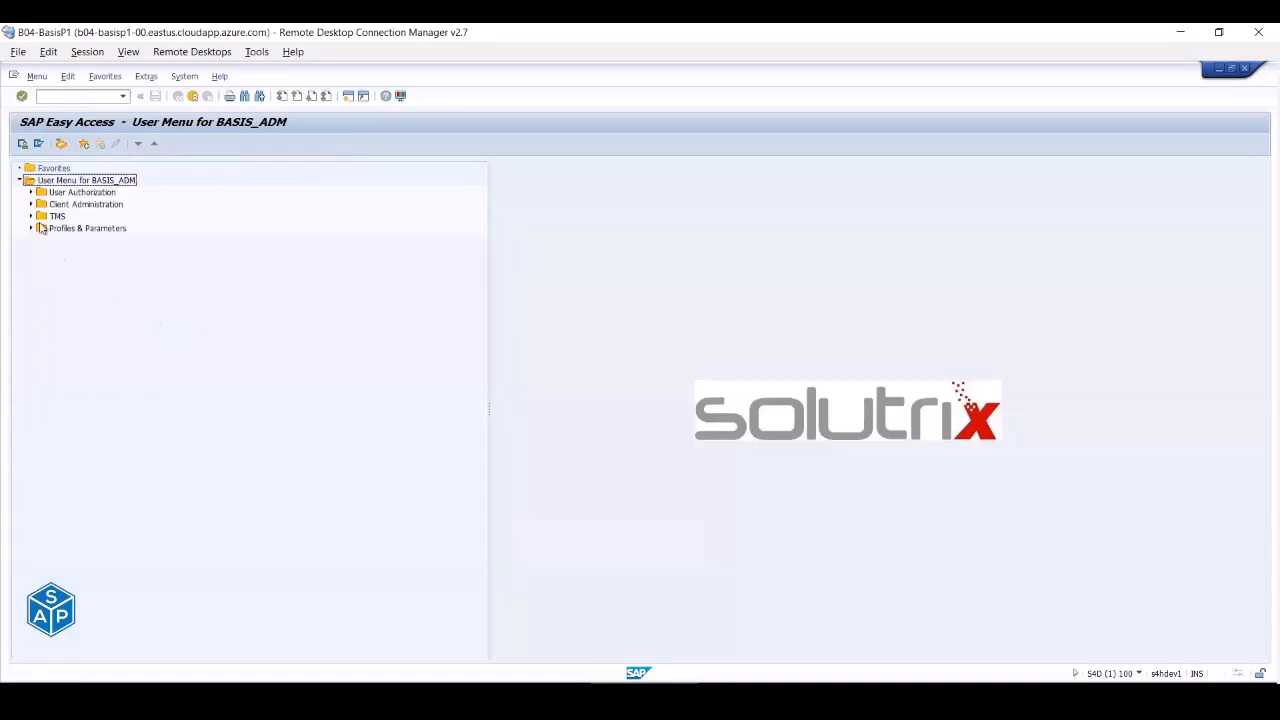
pyautogui.click(29, 193)
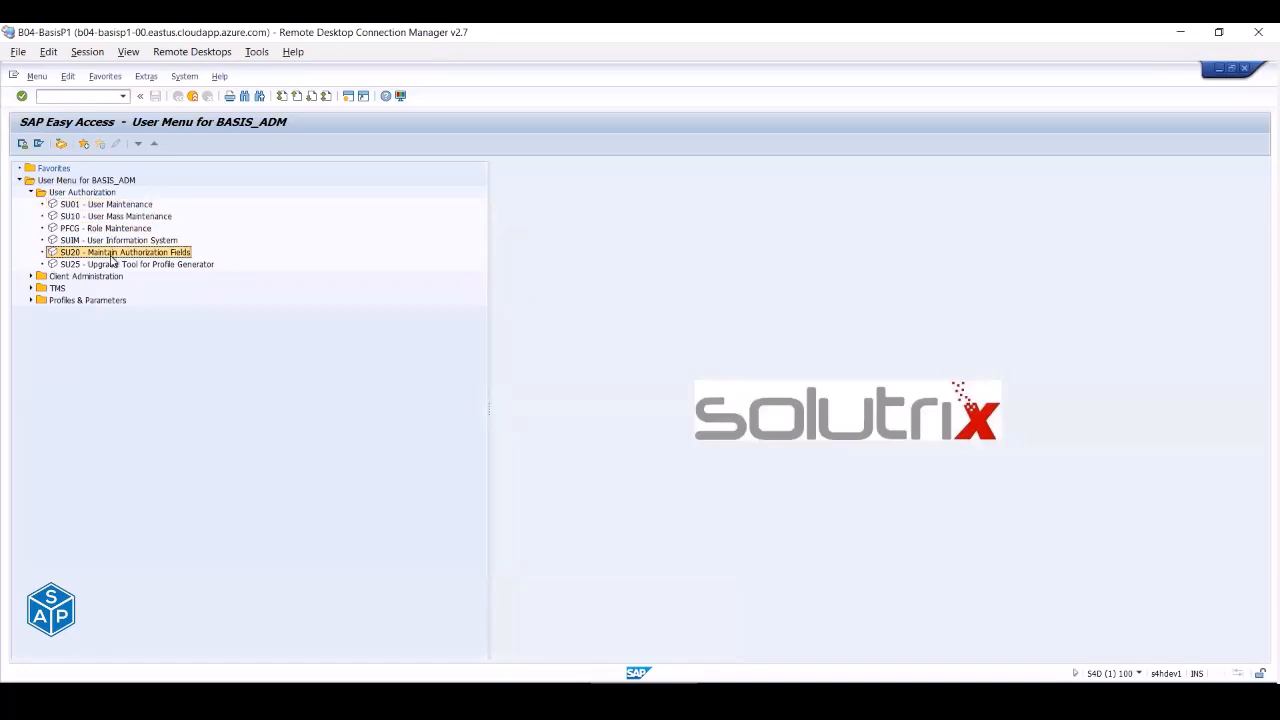
pyautogui.click(31, 276)
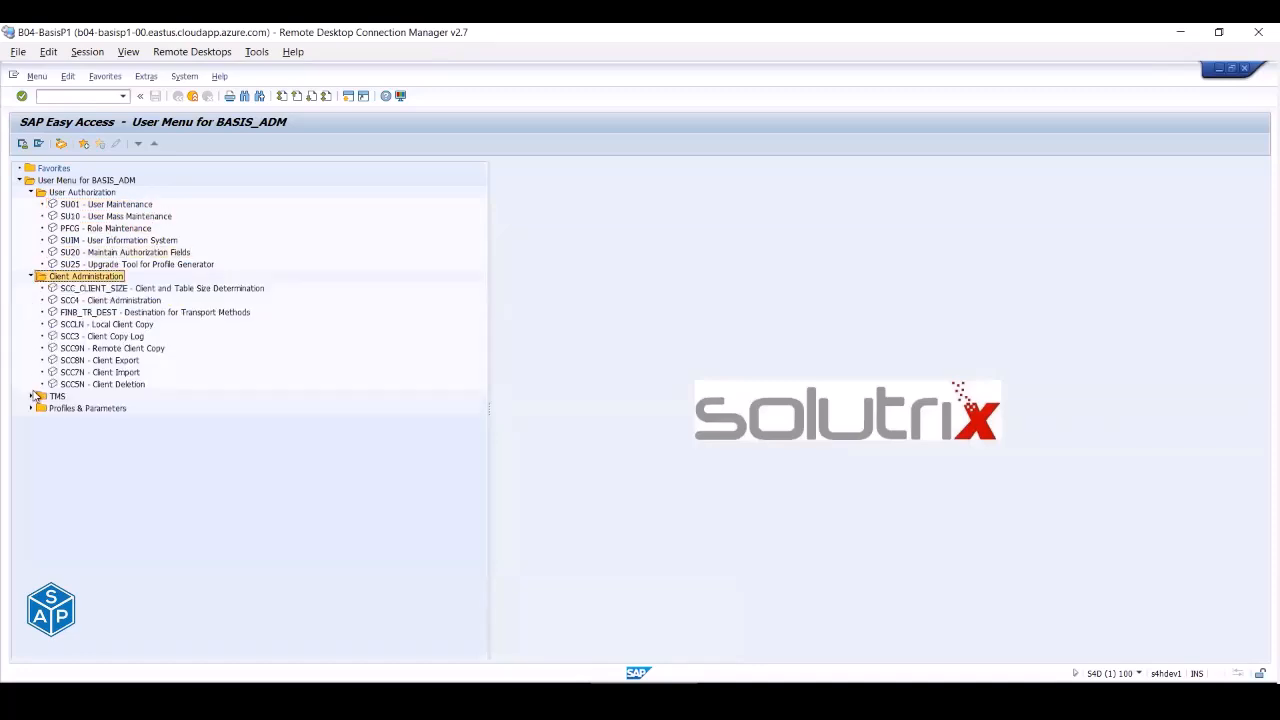
pyautogui.click(31, 396)
pyautogui.click(31, 480)
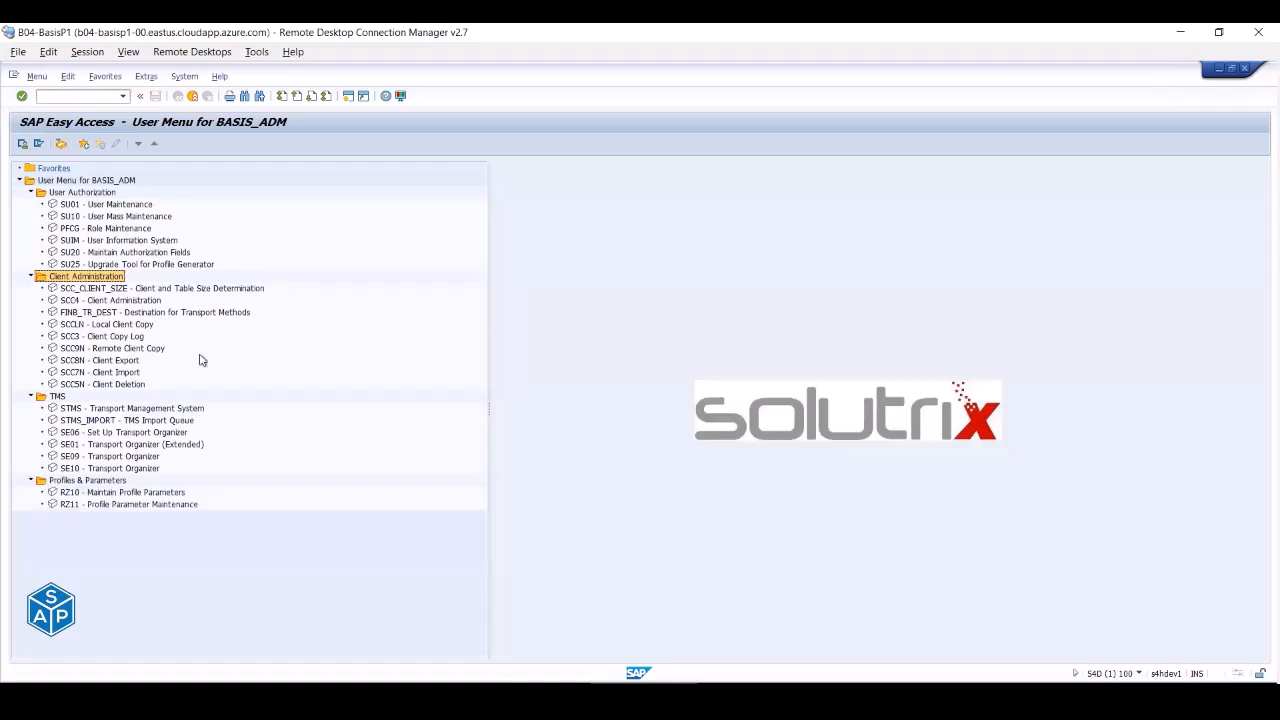
# - Try System > Own Jobs, hitting the SMX not-authorized error, then expand two menu folders
pyautogui.click(180, 77)
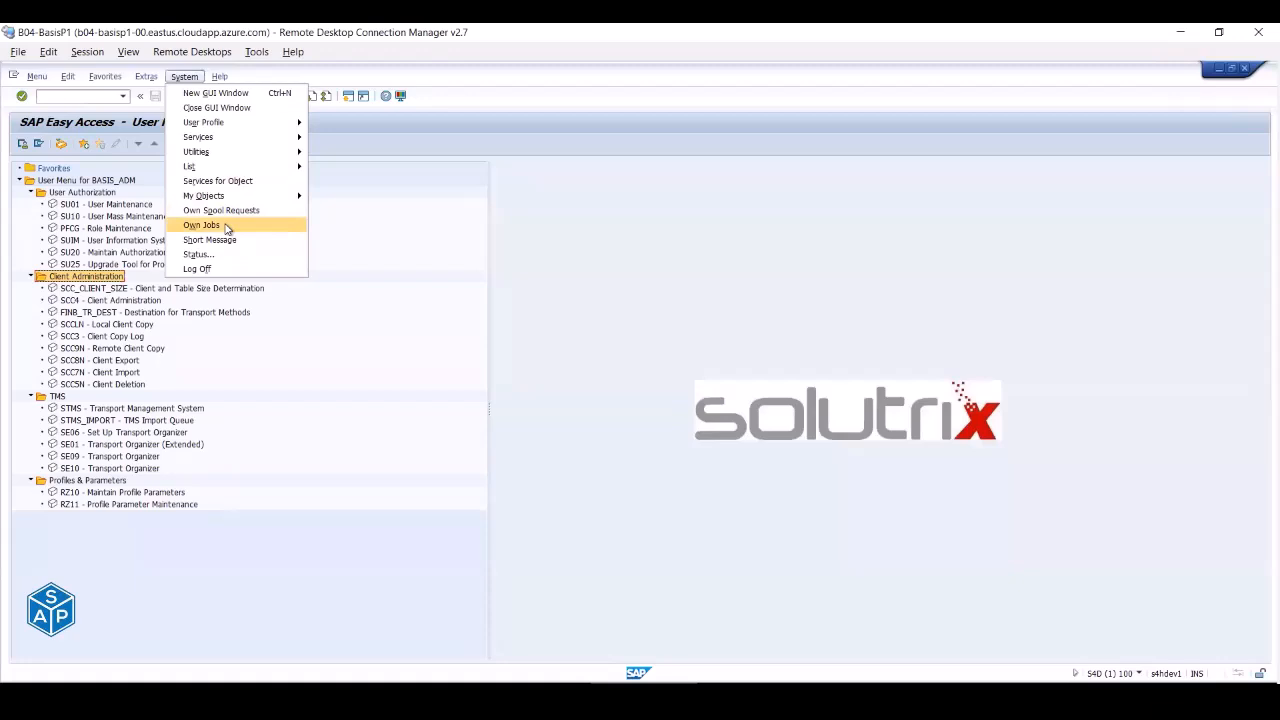
pyautogui.click(227, 228)
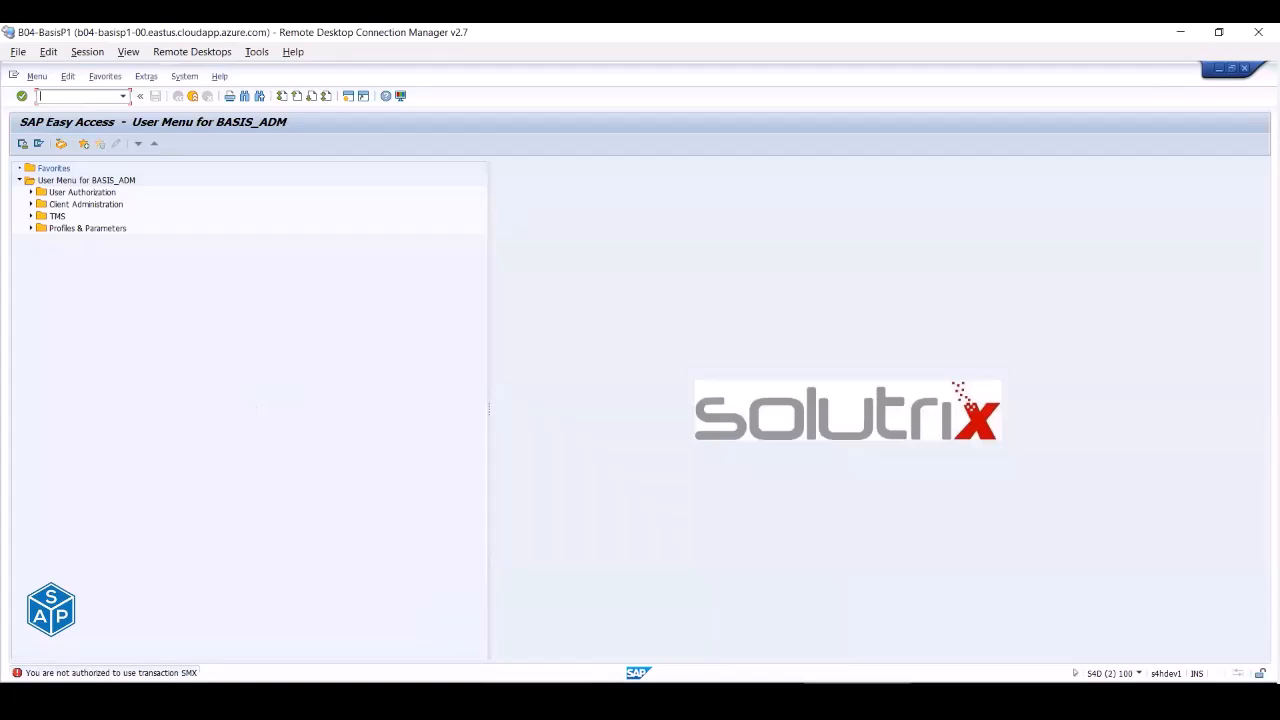
pyautogui.moveTo(538, 688)
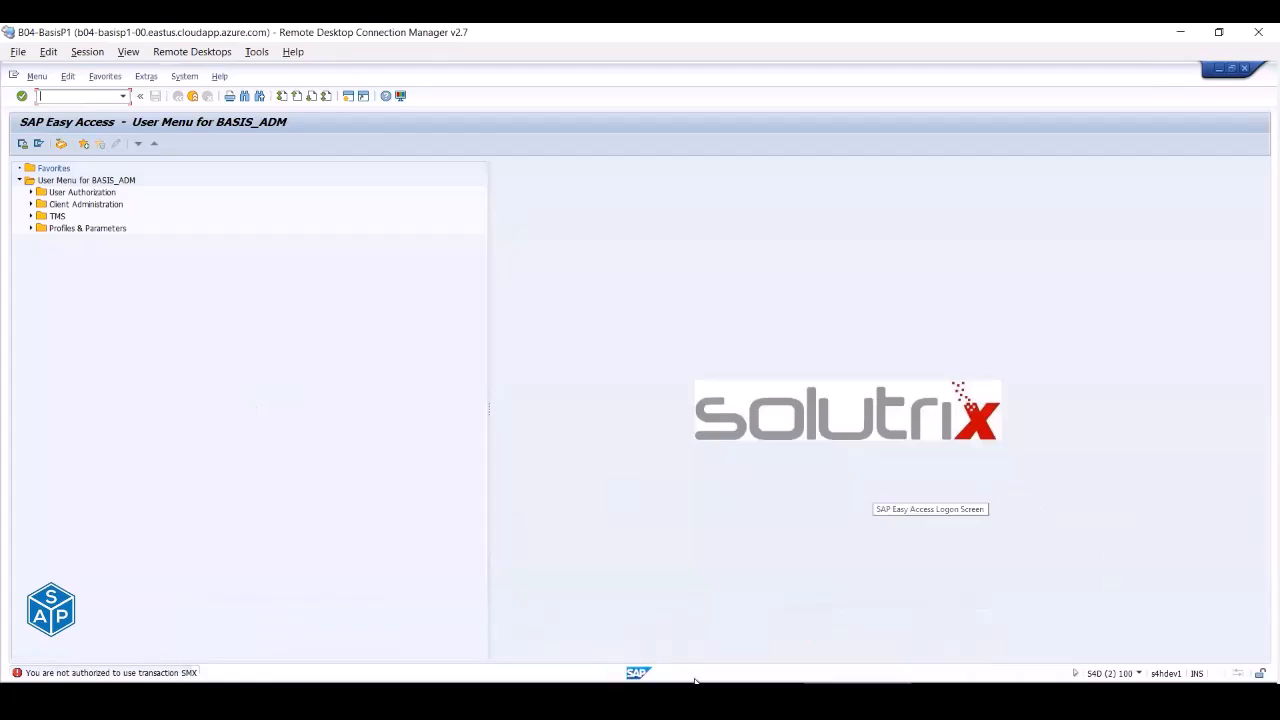
pyautogui.click(31, 192)
pyautogui.click(31, 276)
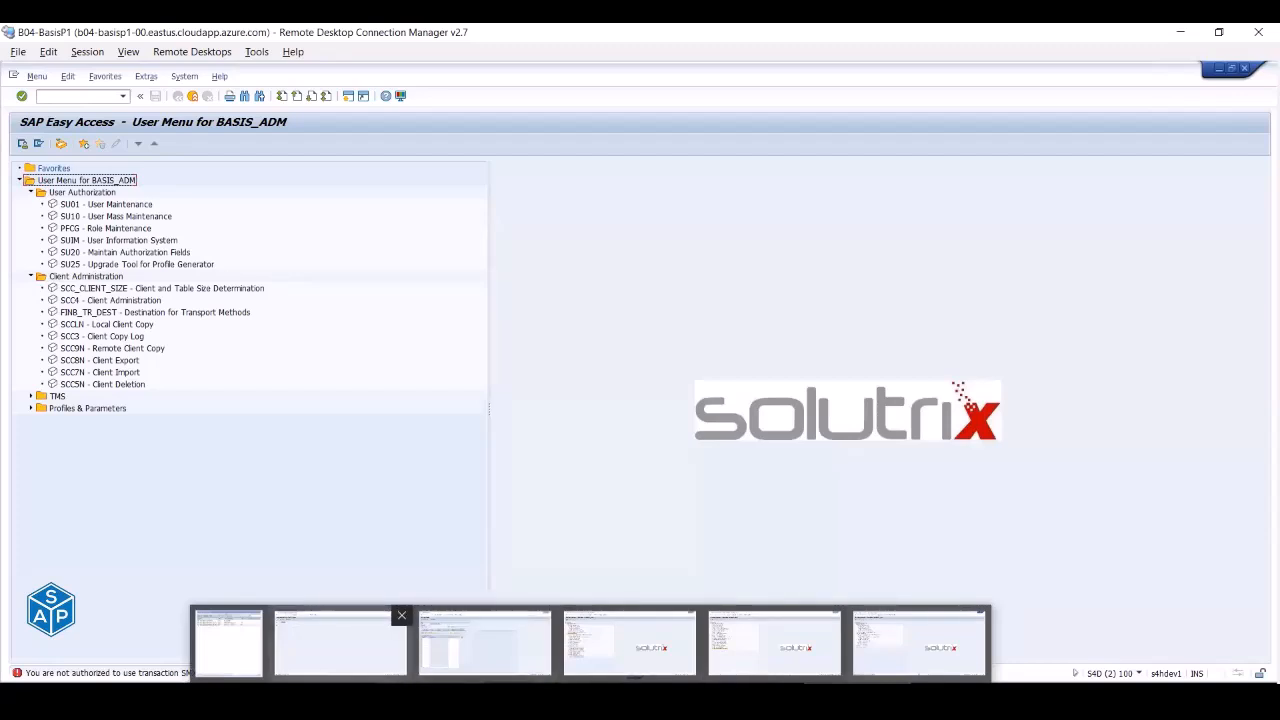
# - Switch between the User Maintenance and Change Roles windows, ending on User Maintenance
pyautogui.click(341, 645)
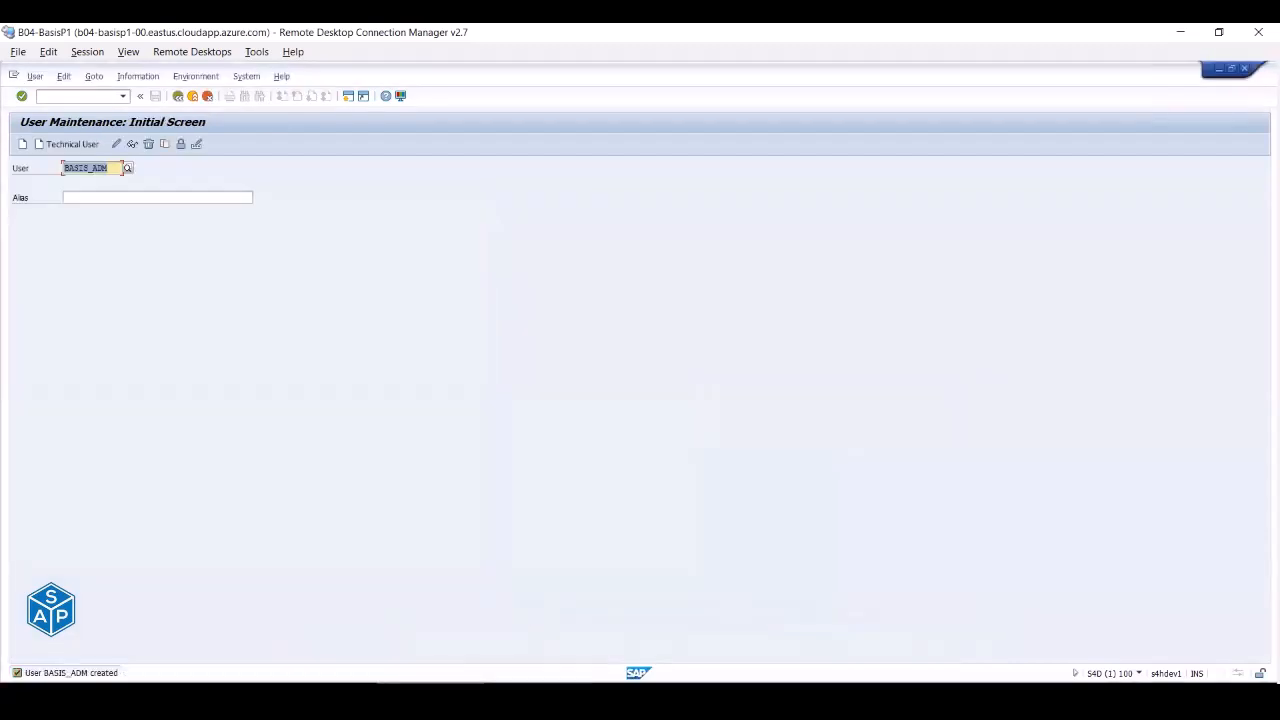
pyautogui.click(536, 690)
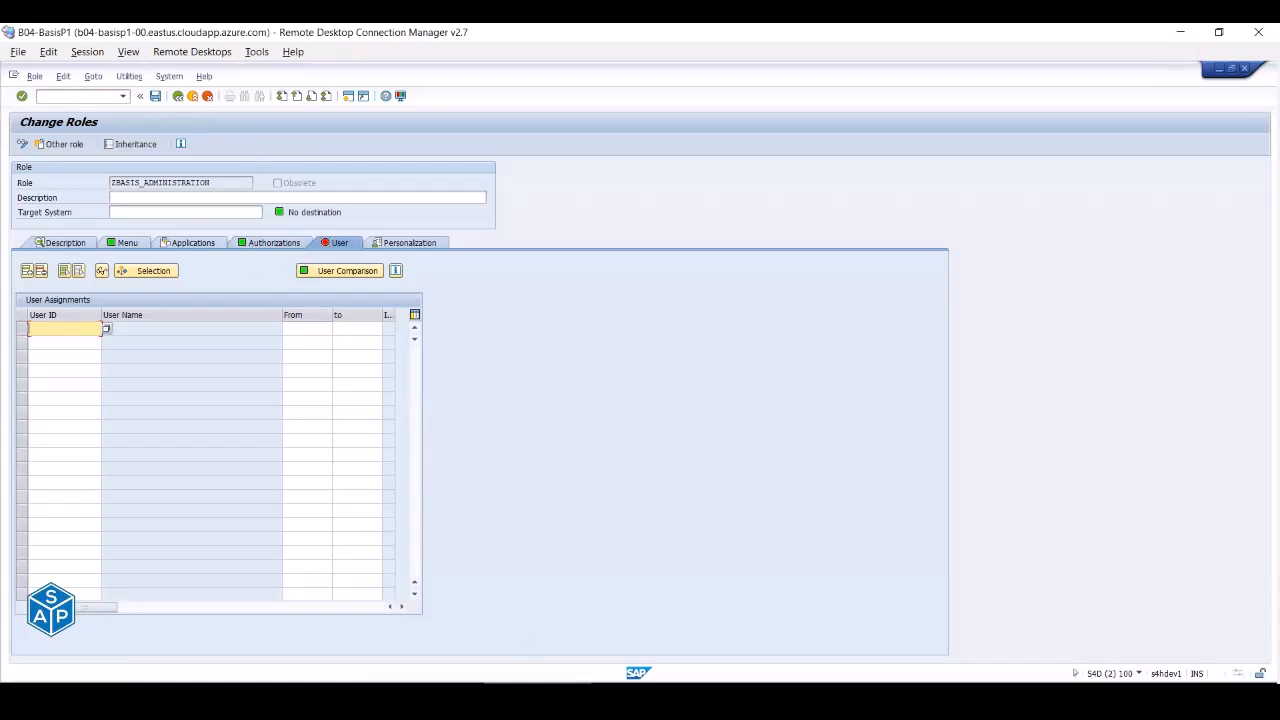
pyautogui.click(432, 690)
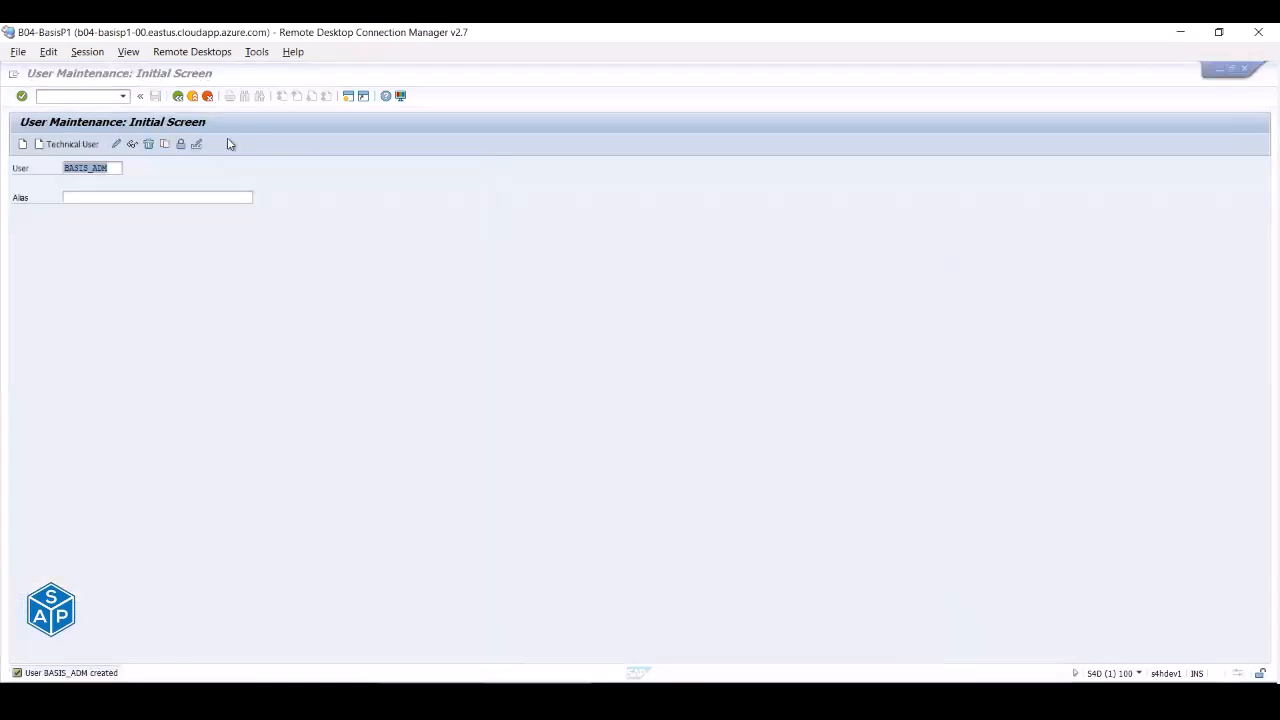
# - Open BASIS_ADM's Roles tab and try an F4 role search for ZBA, cancelling it
pyautogui.click(116, 145)
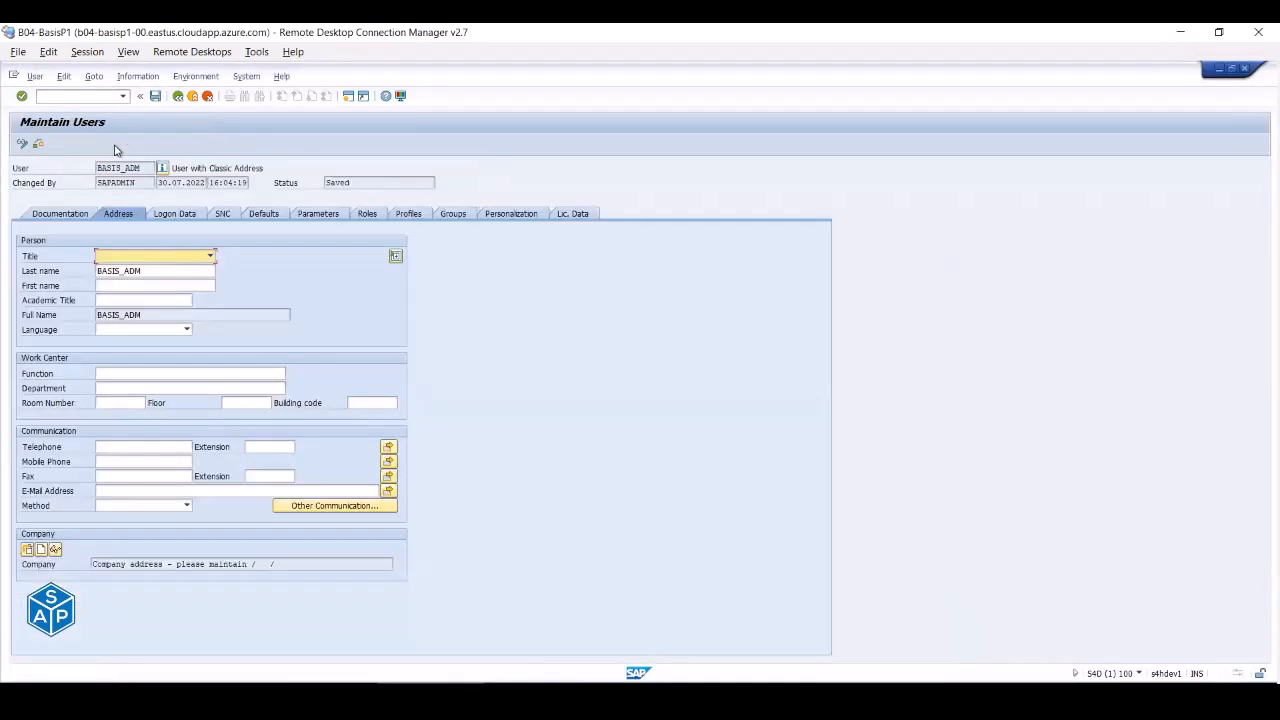
pyautogui.click(366, 213)
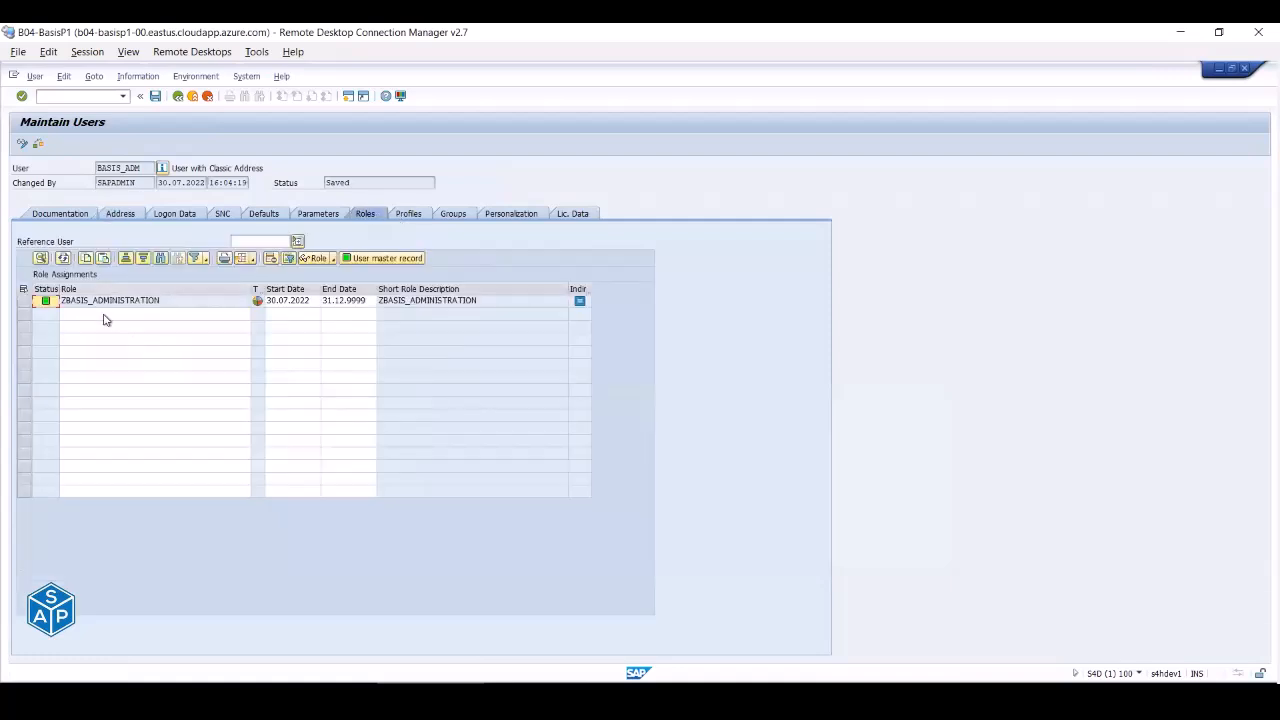
pyautogui.click(98, 316)
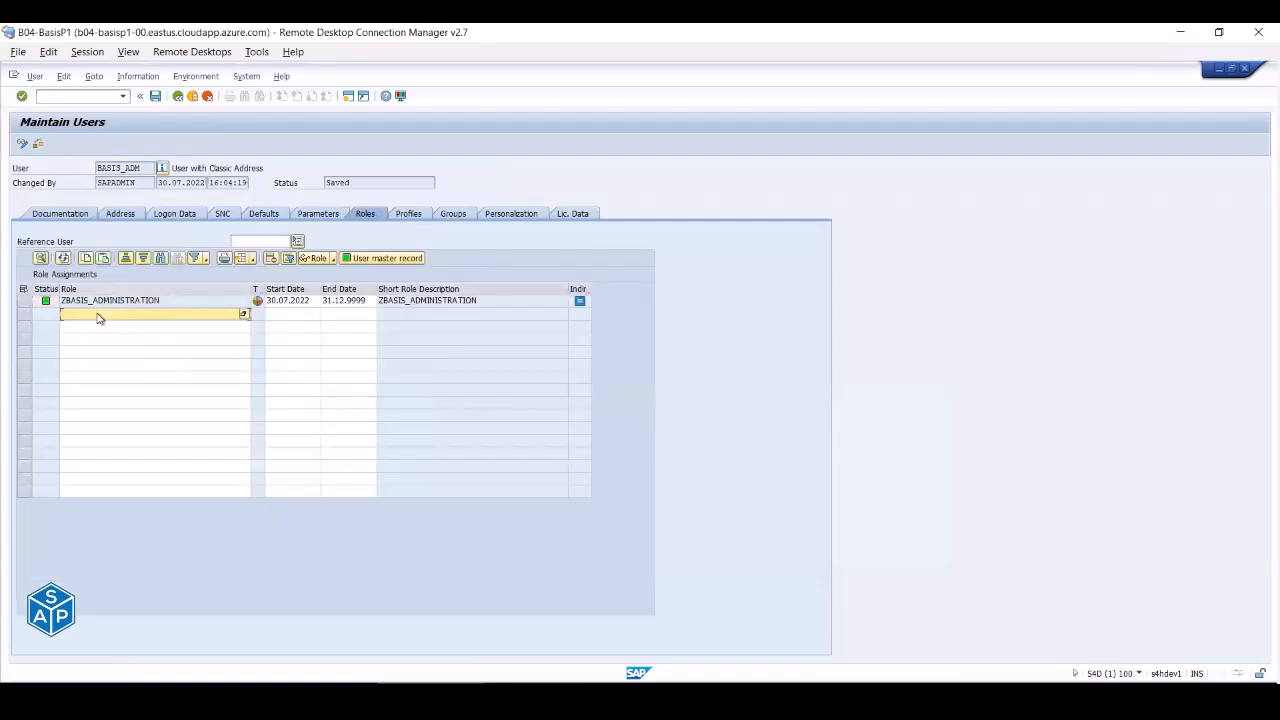
pyautogui.press('F4')
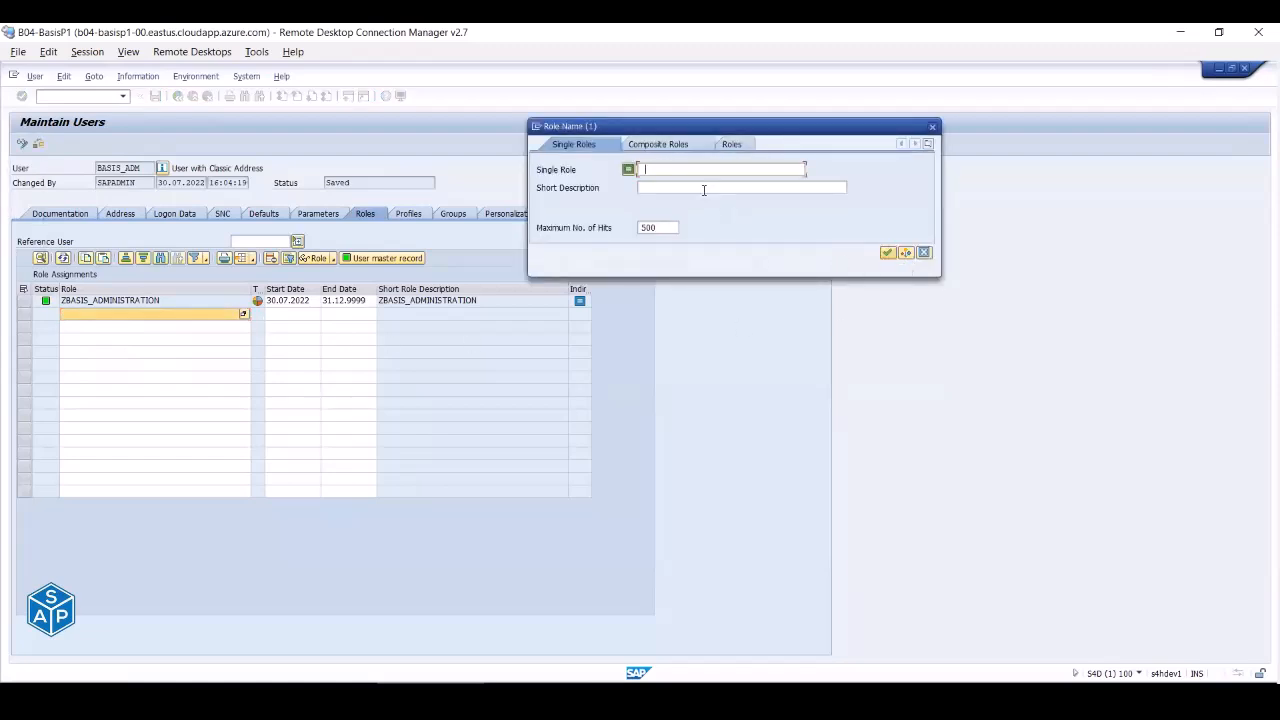
pyautogui.write('ZBASIS_MON*')
pyautogui.press('Return')
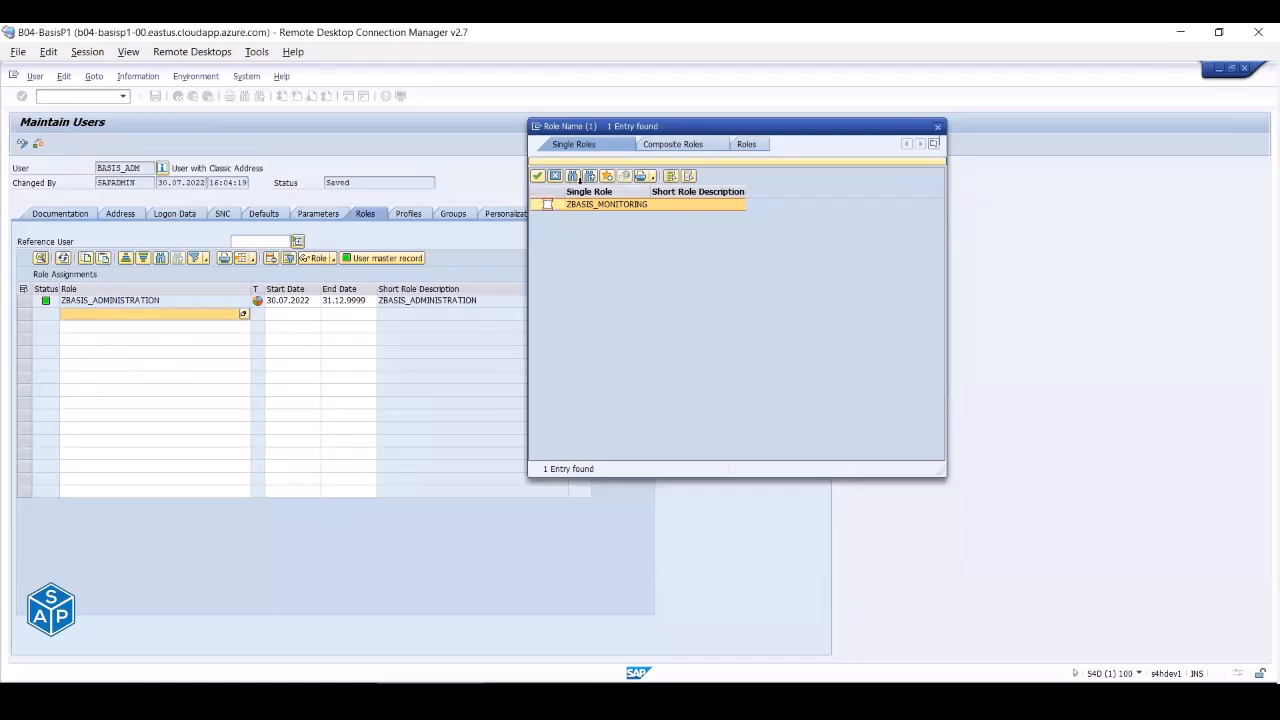
pyautogui.click(556, 177)
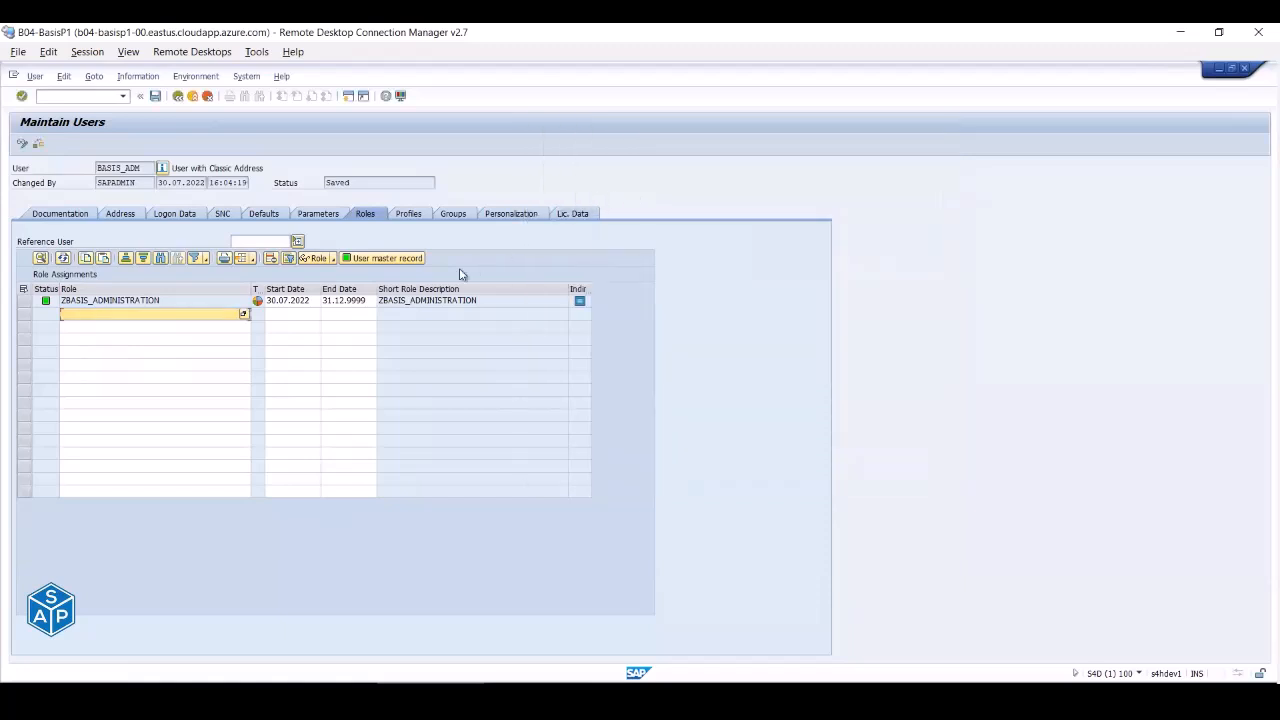
# - Search roles with ZGEN* and add ZGENERIC_AUTH to BASIS_ADM's assignments
pyautogui.press('F4')
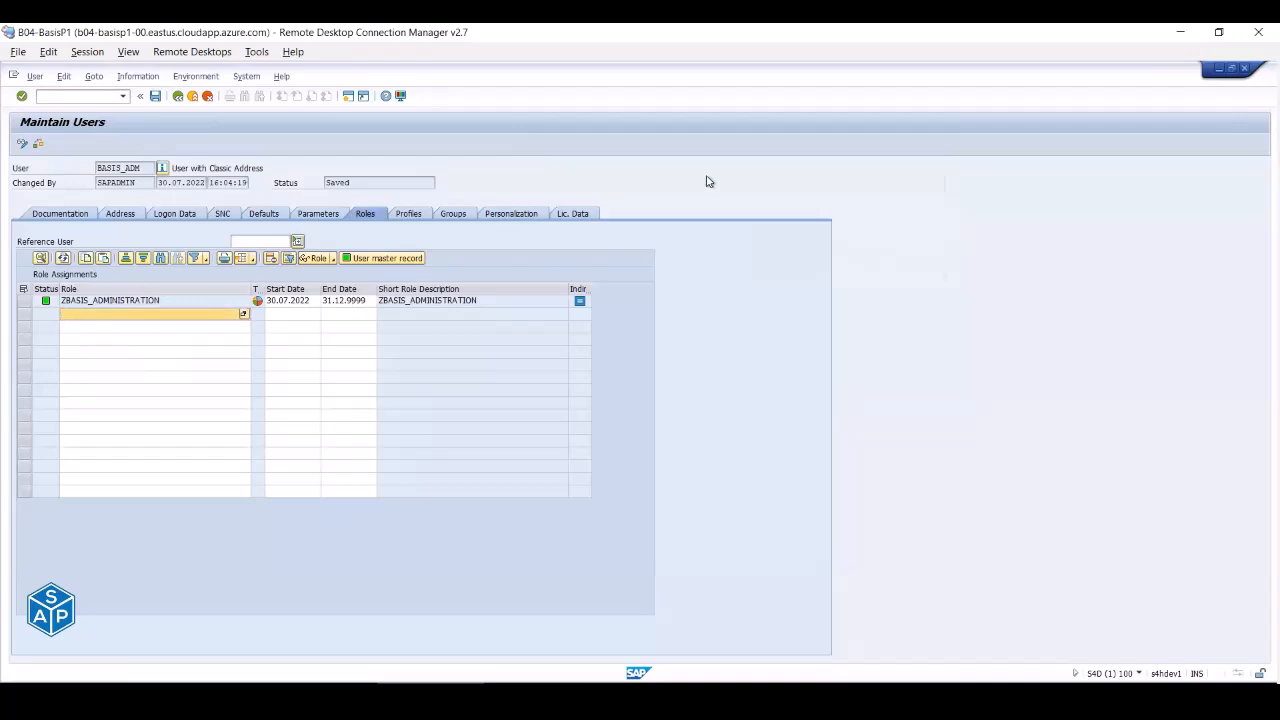
pyautogui.write('ZGEN*')
pyautogui.press('Return')
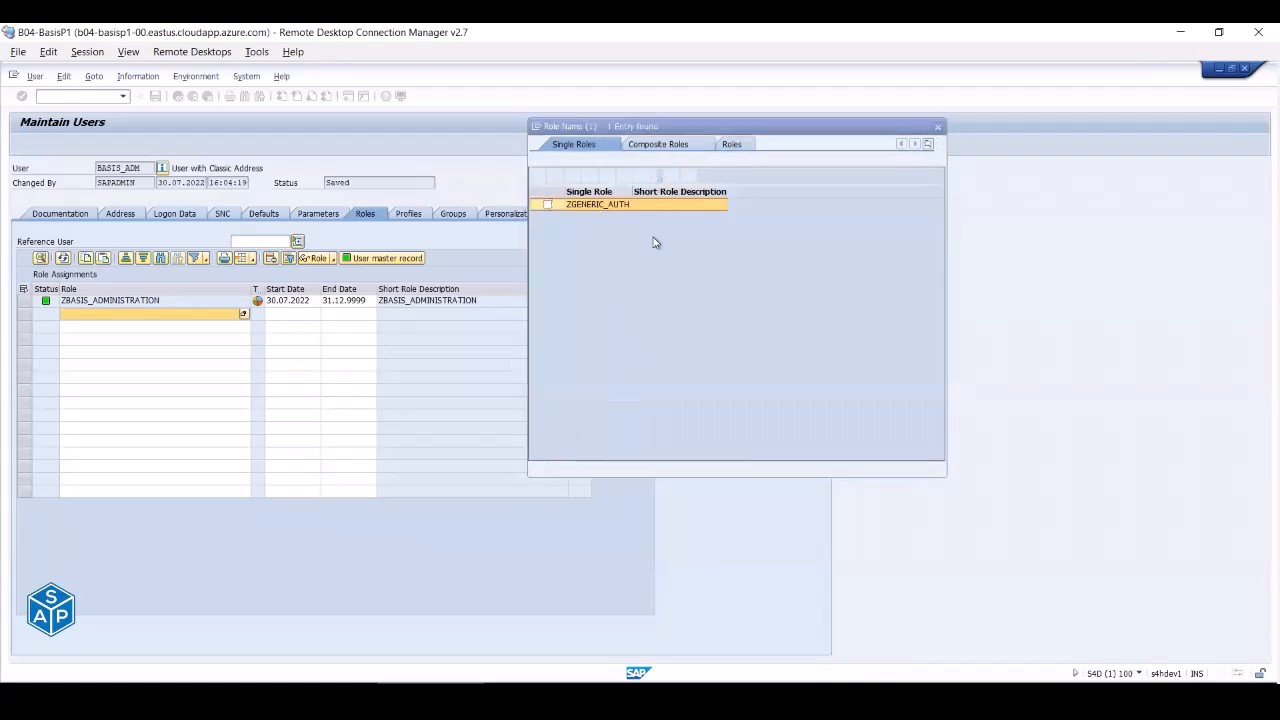
pyautogui.click(547, 205)
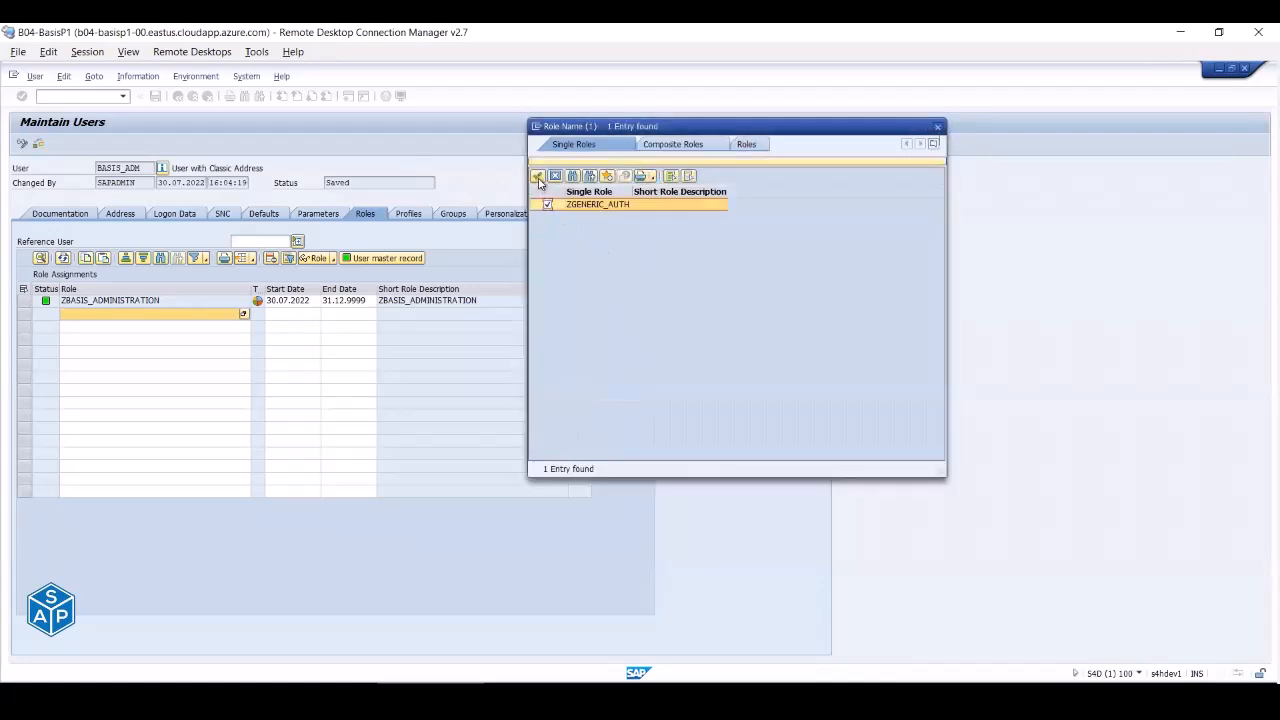
pyautogui.click(538, 176)
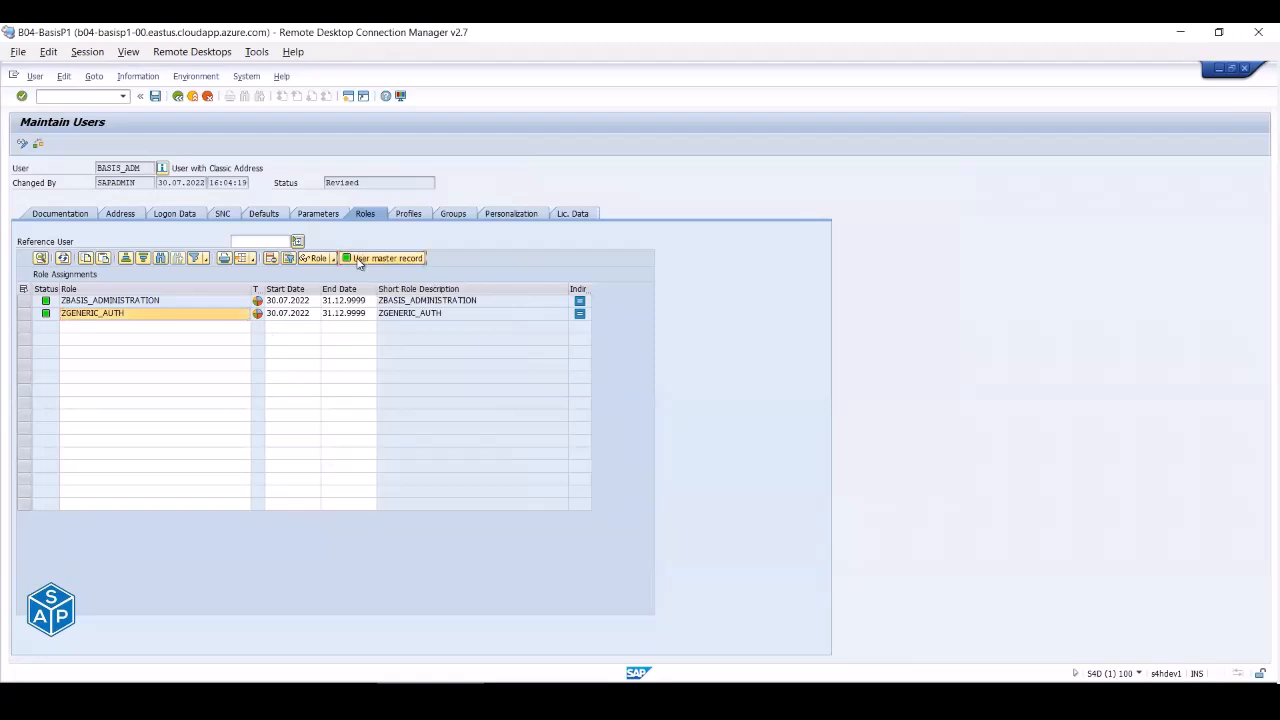
pyautogui.click(643, 691)
# - Retry Own Jobs as BASIS_ADM, close the extra sessions, and check the session details
pyautogui.click(629, 645)
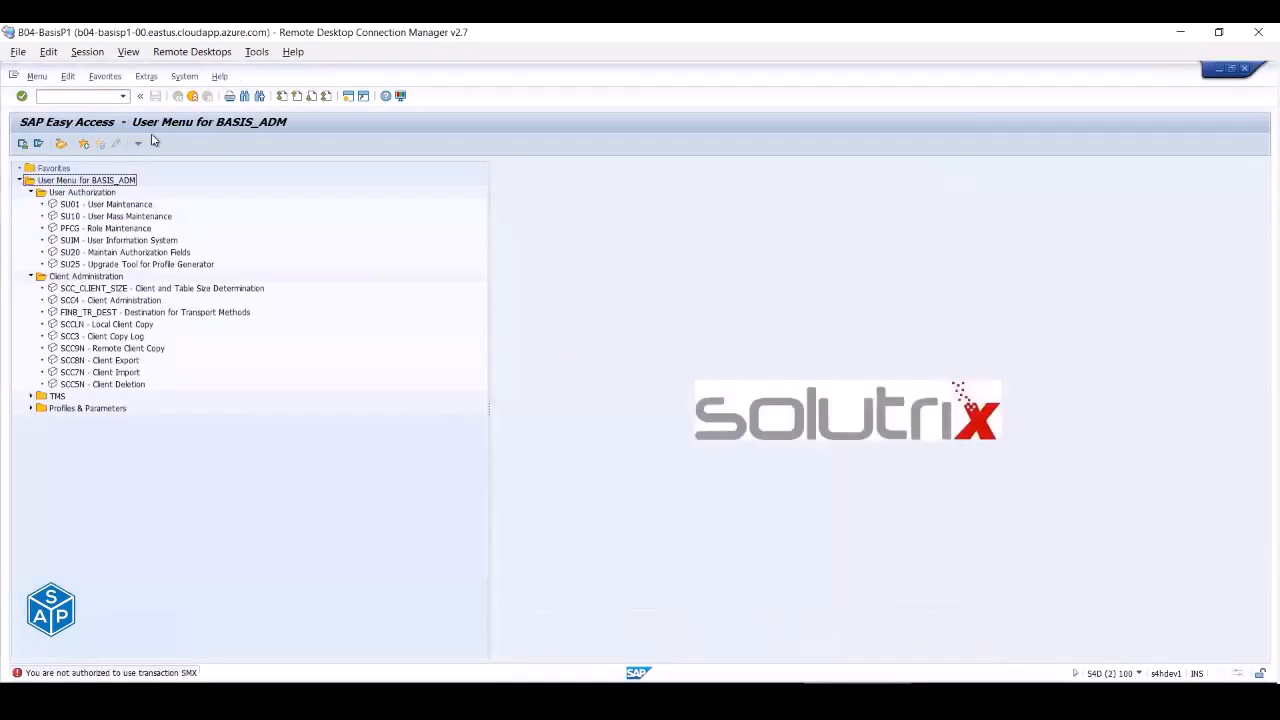
pyautogui.click(178, 78)
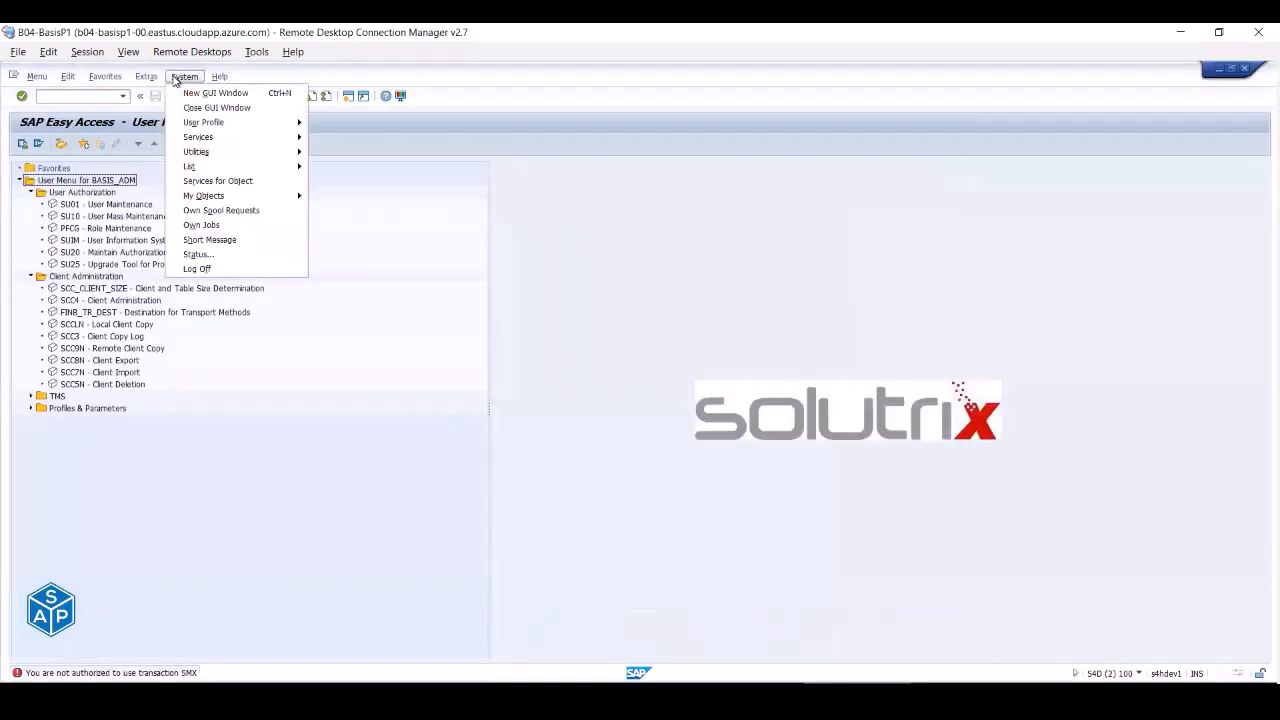
pyautogui.click(216, 226)
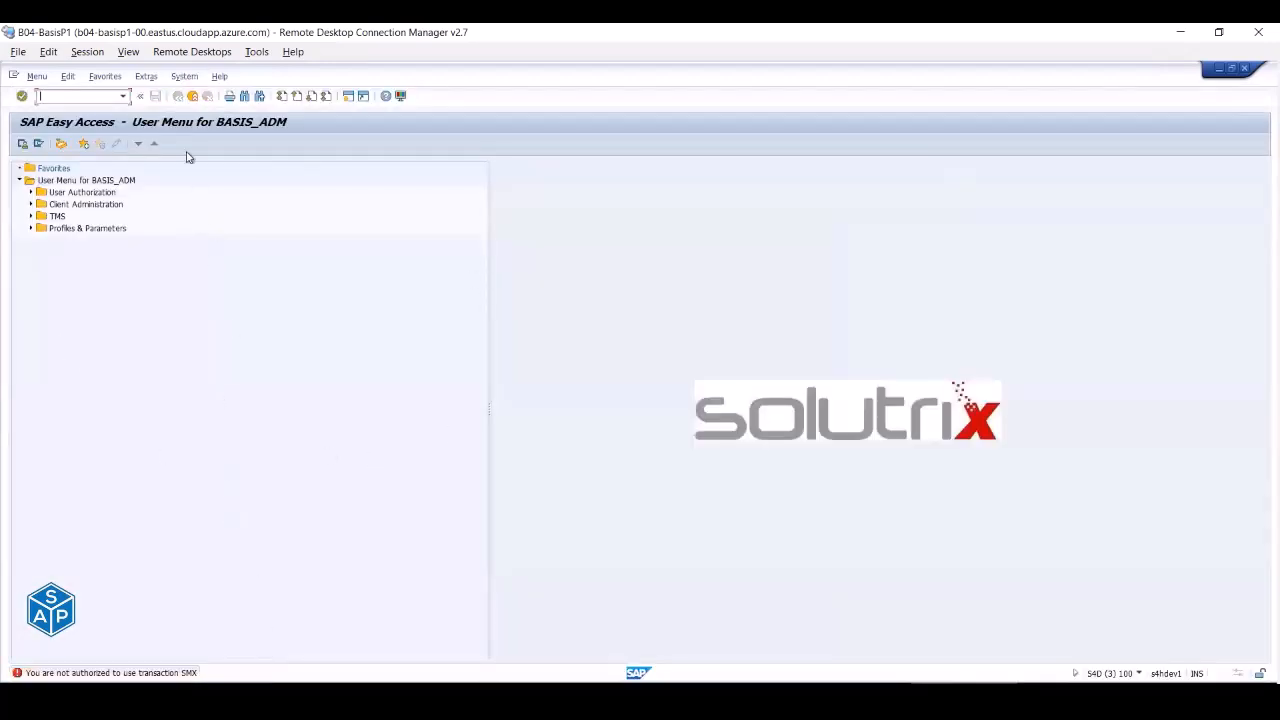
pyautogui.click(192, 96)
pyautogui.click(192, 96)
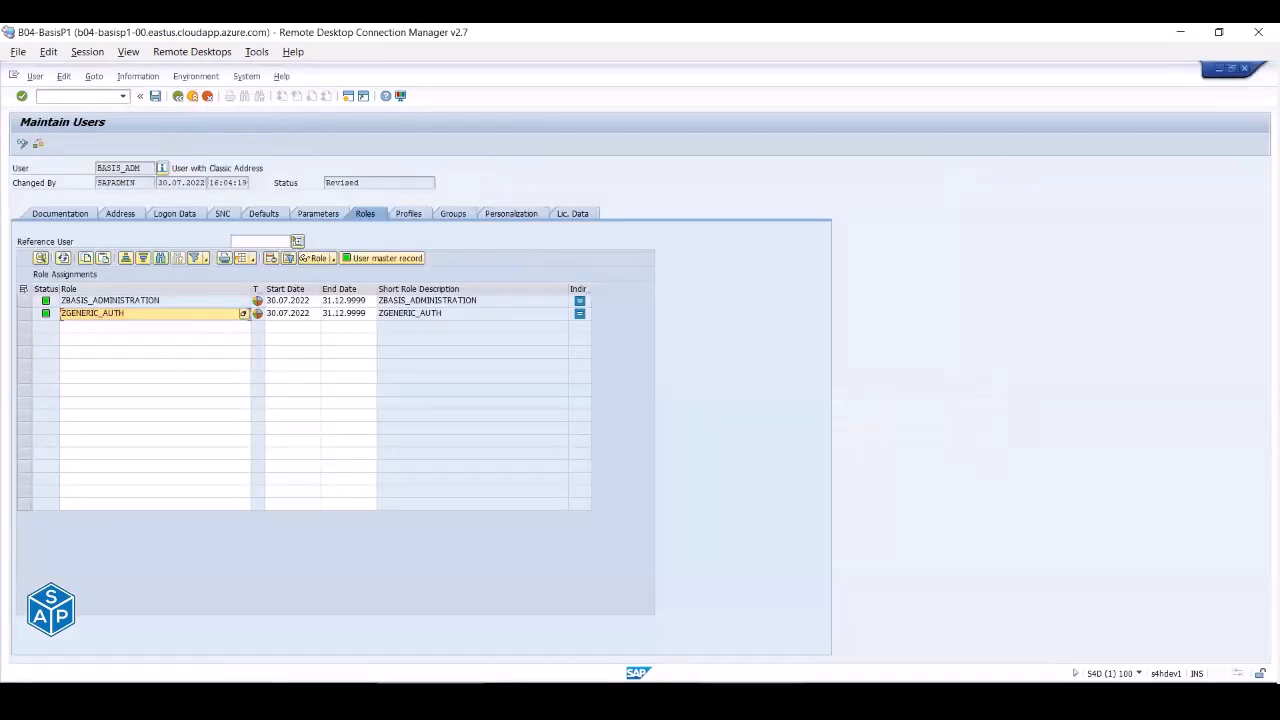
pyautogui.moveTo(540, 690)
pyautogui.click(790, 646)
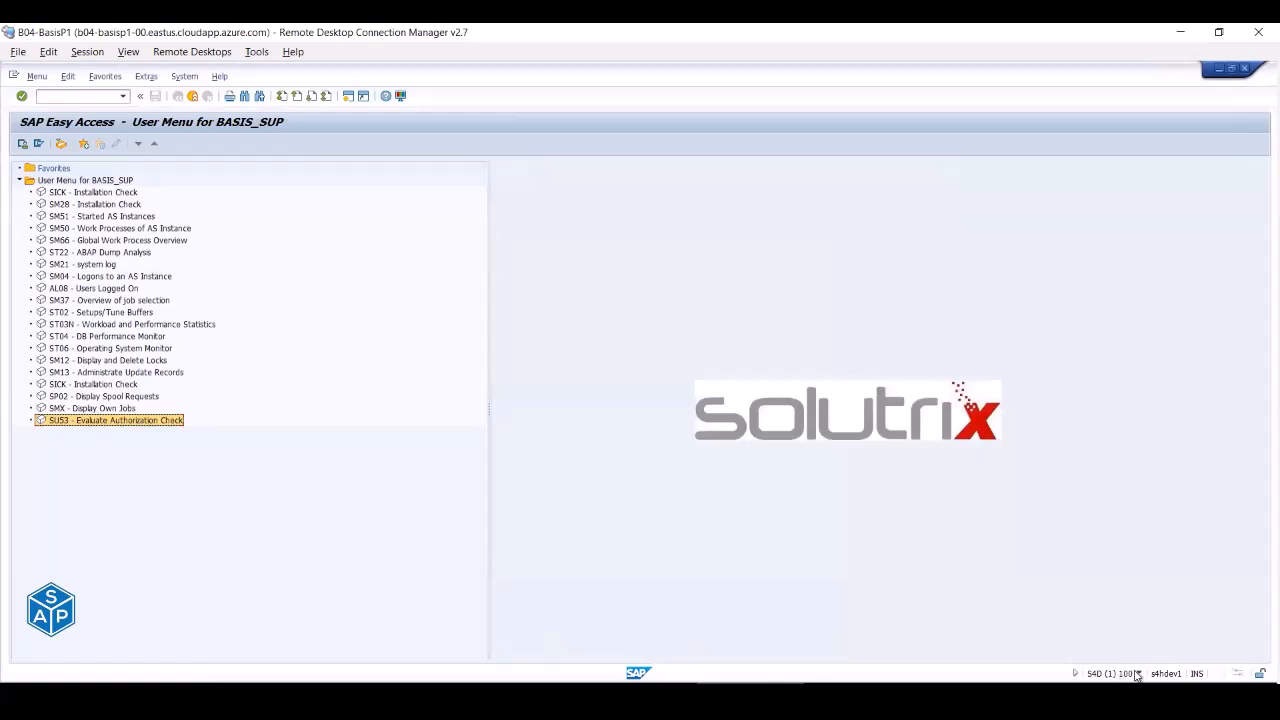
pyautogui.click(1139, 674)
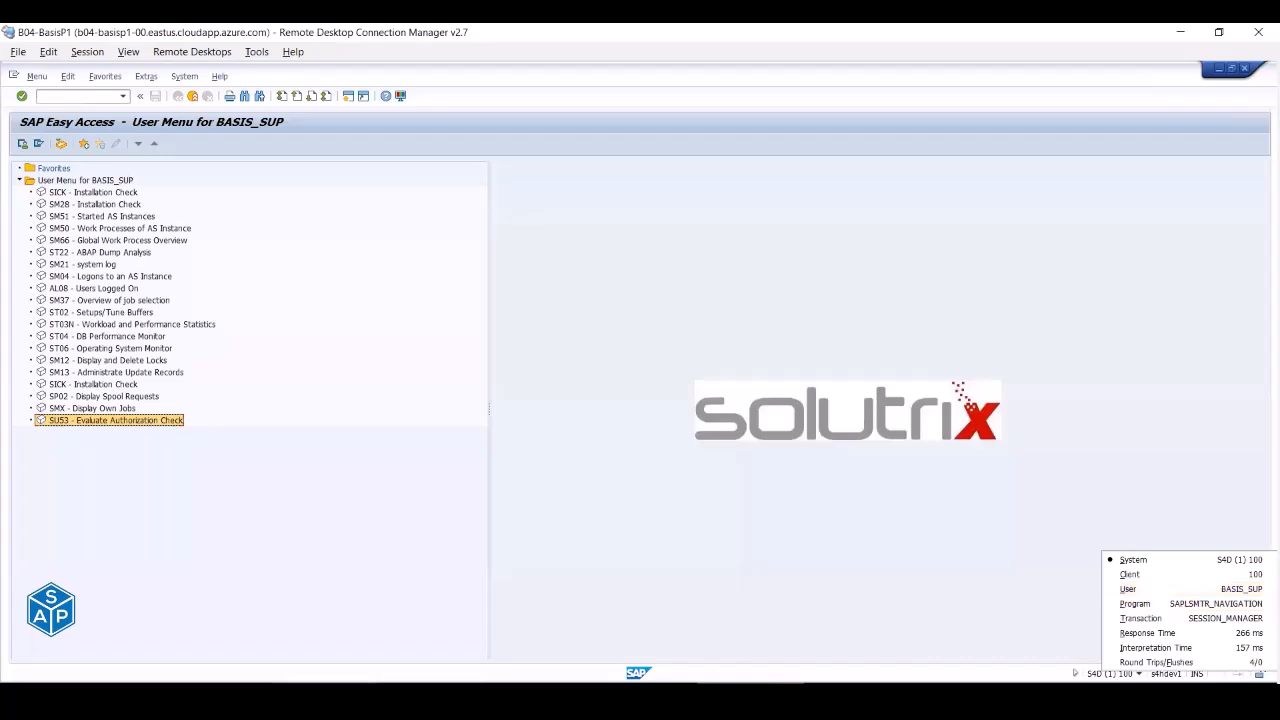
# - Log on to S/4HANA 2020 (PAS) as BASIS_ADM, ending other logons
pyautogui.click(126, 181)
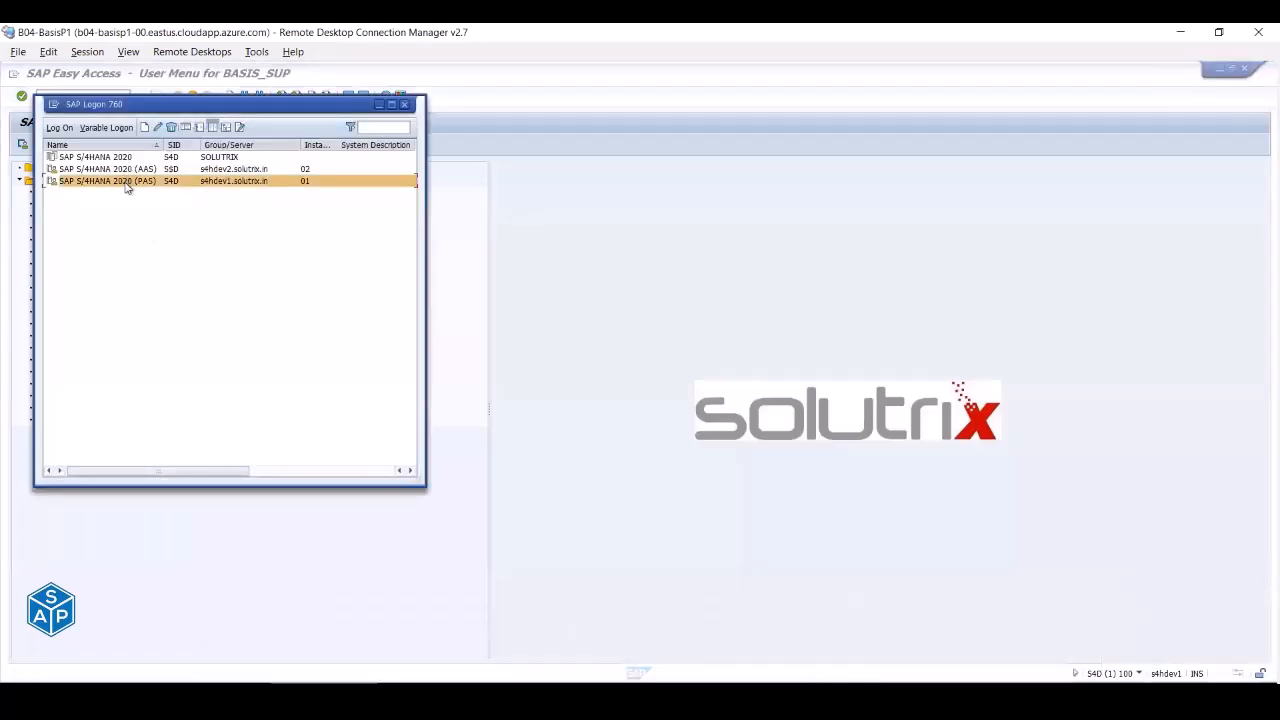
pyautogui.doubleClick(127, 183)
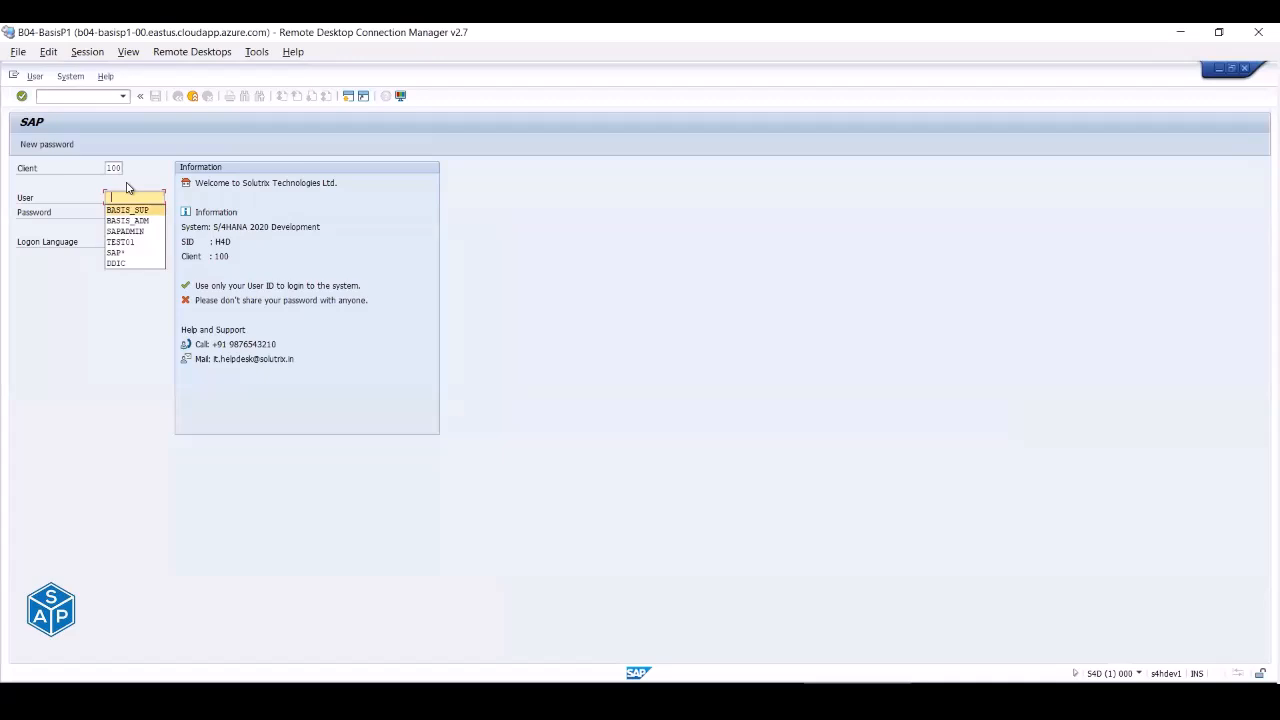
pyautogui.press('Down')
pyautogui.press('Tab')
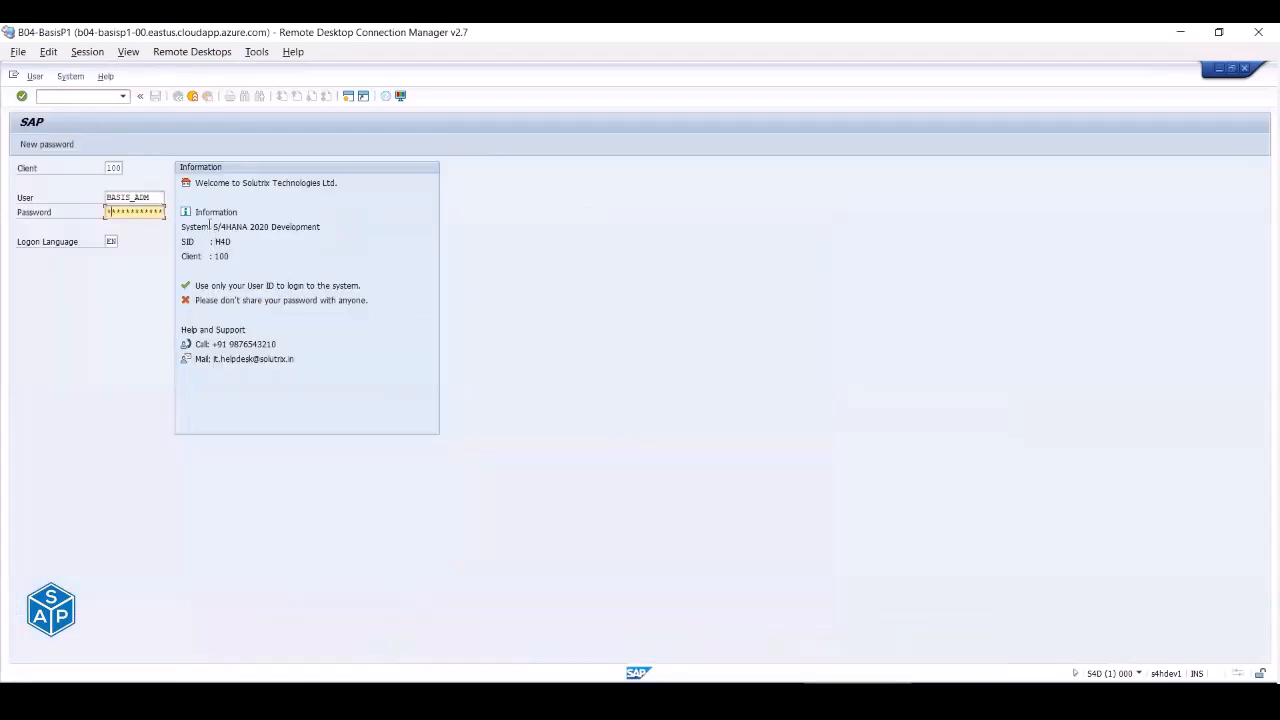
pyautogui.press('Return')
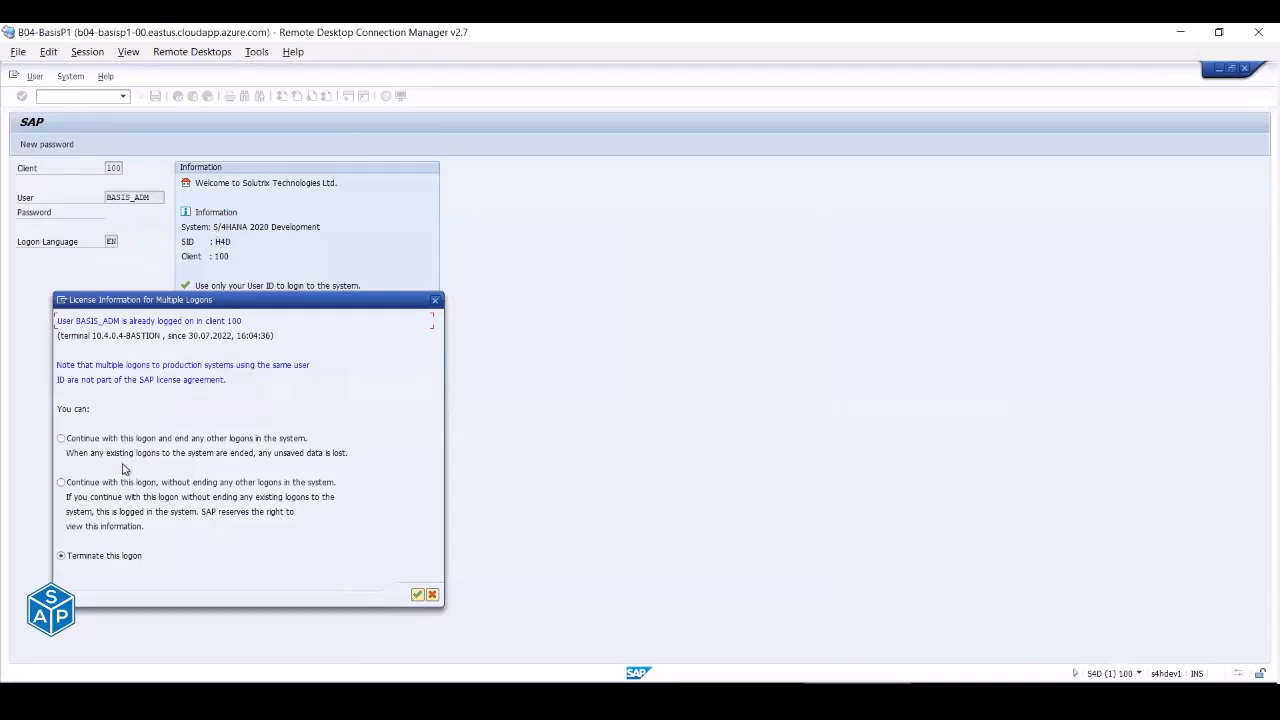
pyautogui.click(98, 444)
pyautogui.click(418, 595)
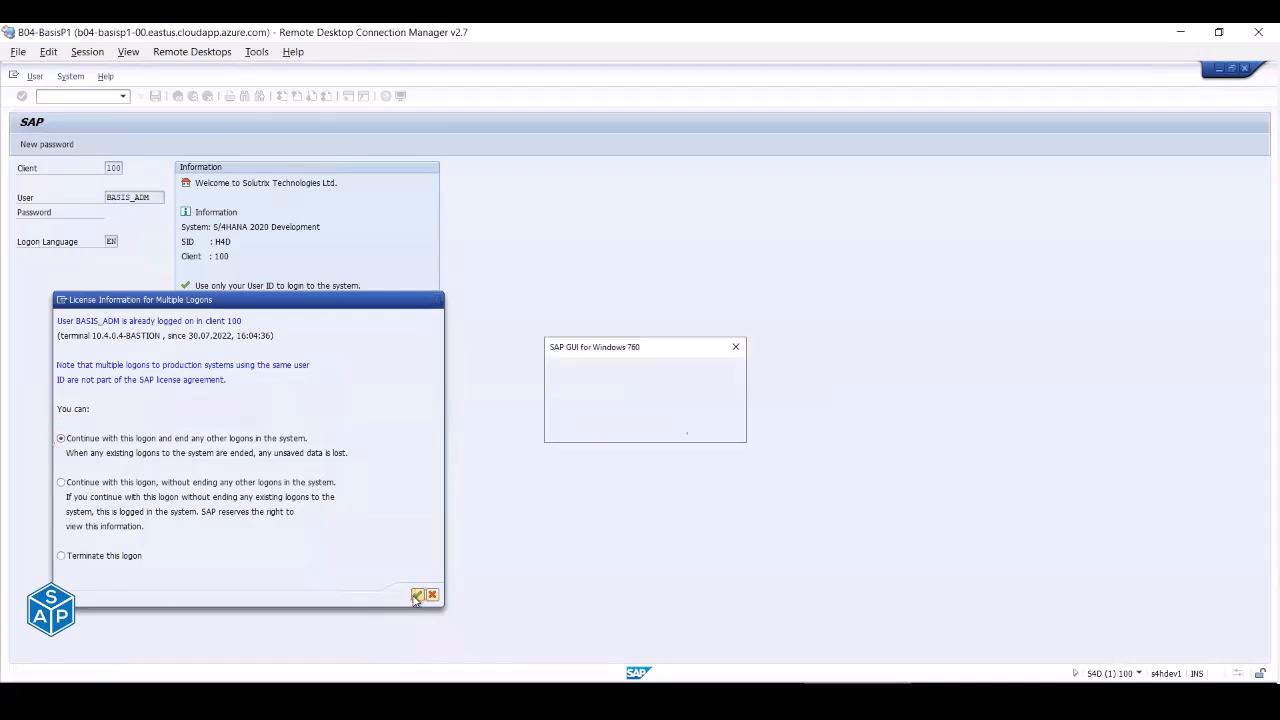
pyautogui.click(710, 428)
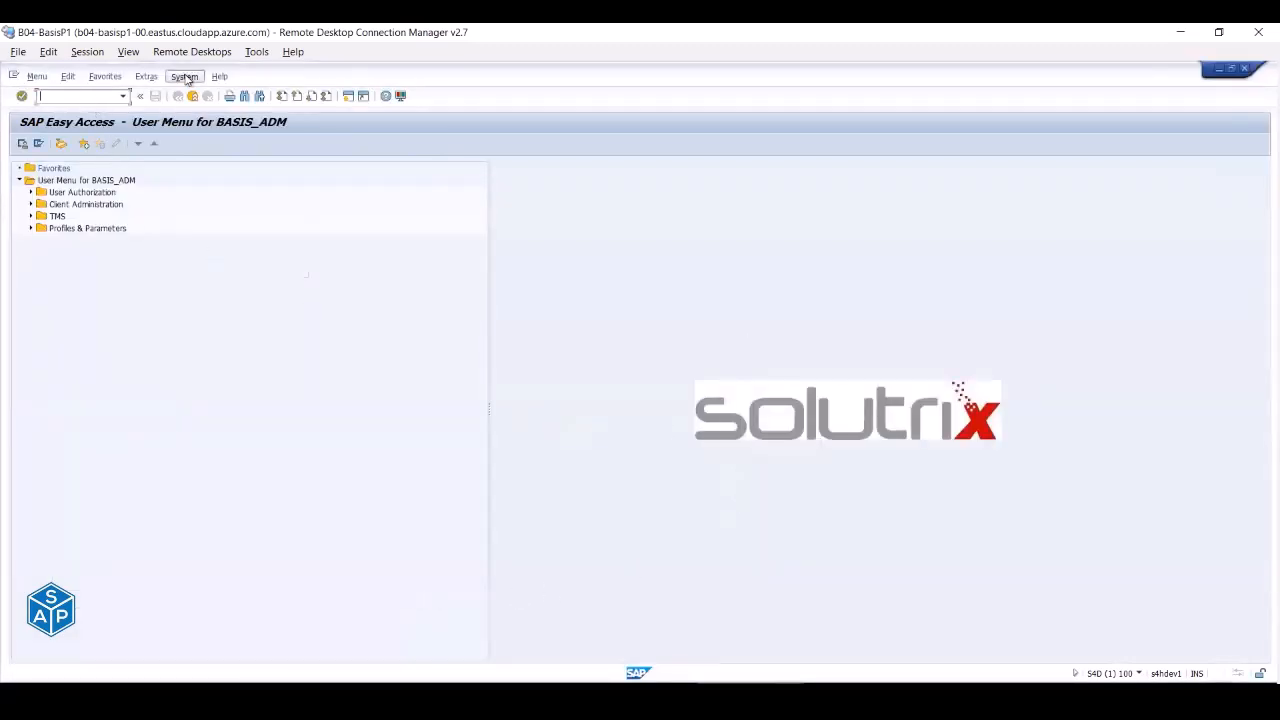
pyautogui.click(184, 77)
# - Try own spool requests, then leave SU01 and save BASIS_ADM with ZGENERIC_AUTH assigned
pyautogui.click(213, 210)
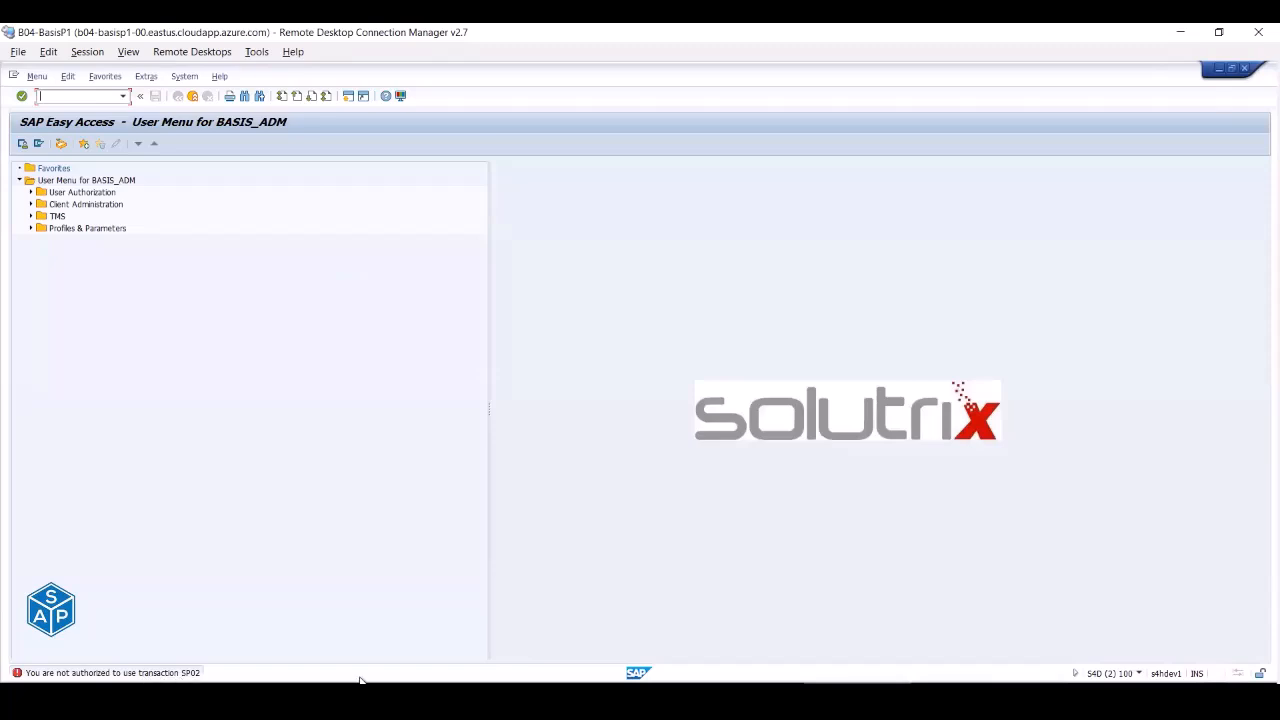
pyautogui.click(1137, 674)
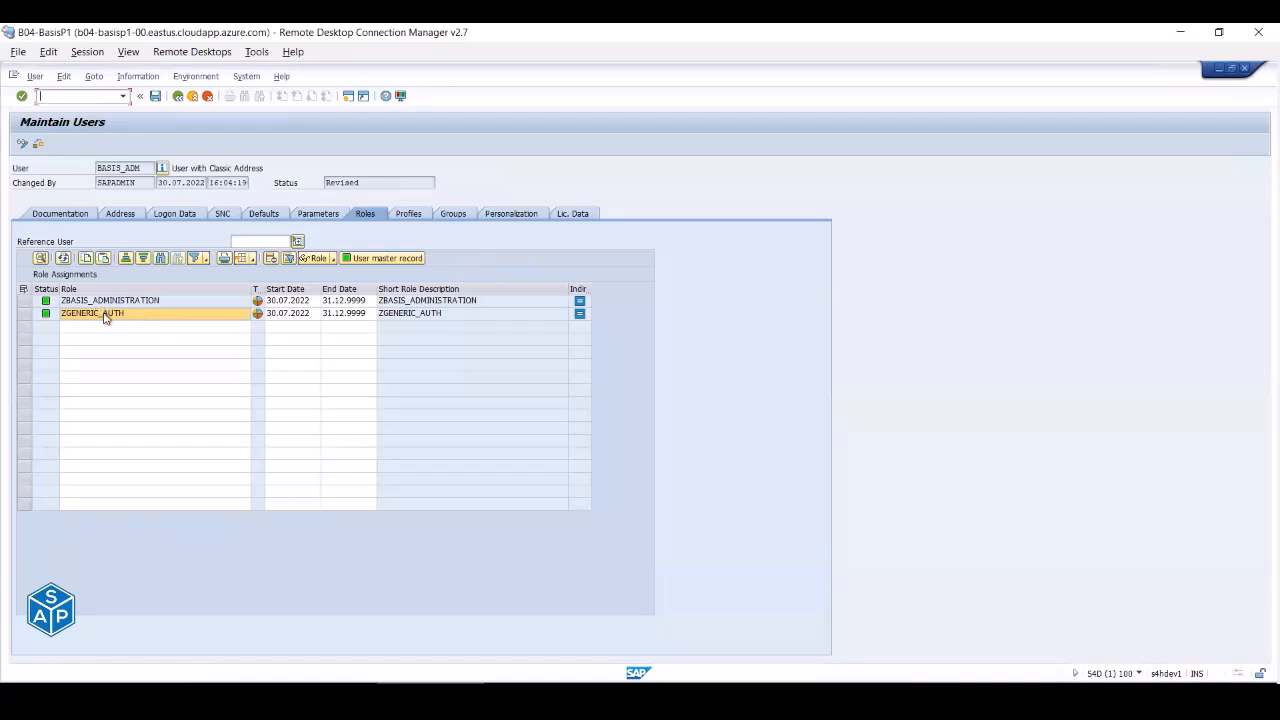
pyautogui.click(109, 316)
pyautogui.click(177, 96)
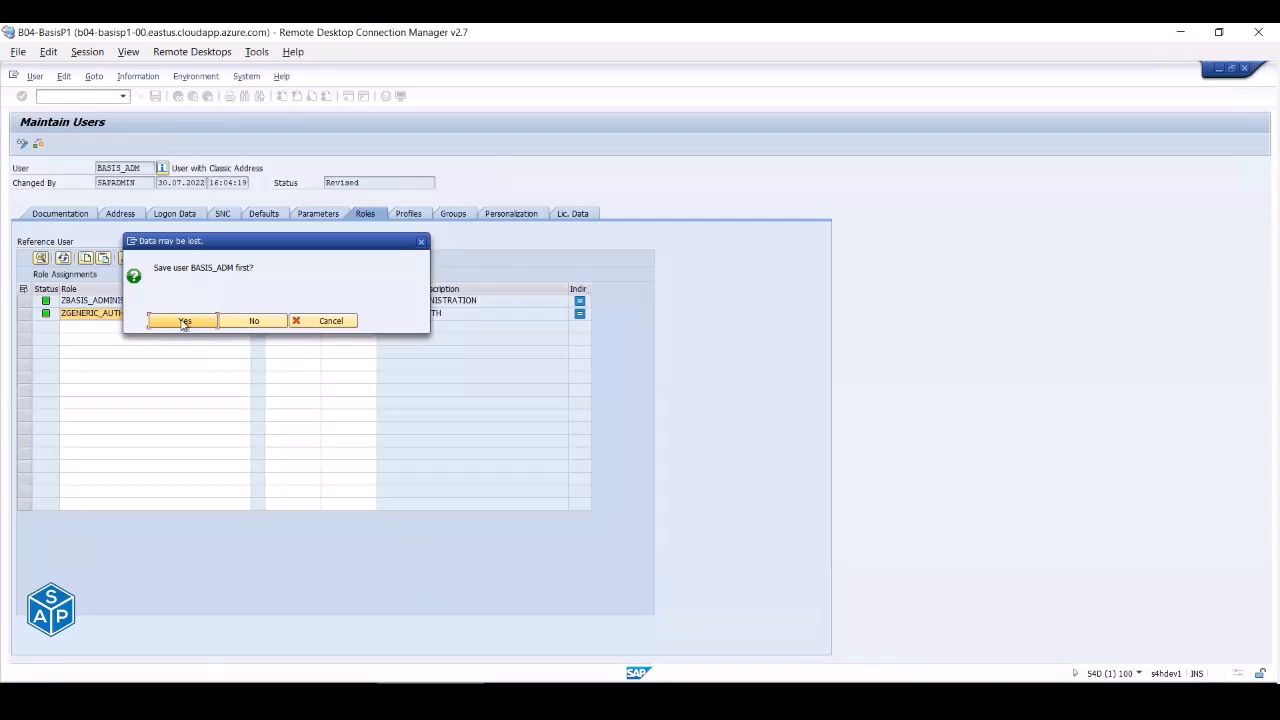
pyautogui.click(184, 321)
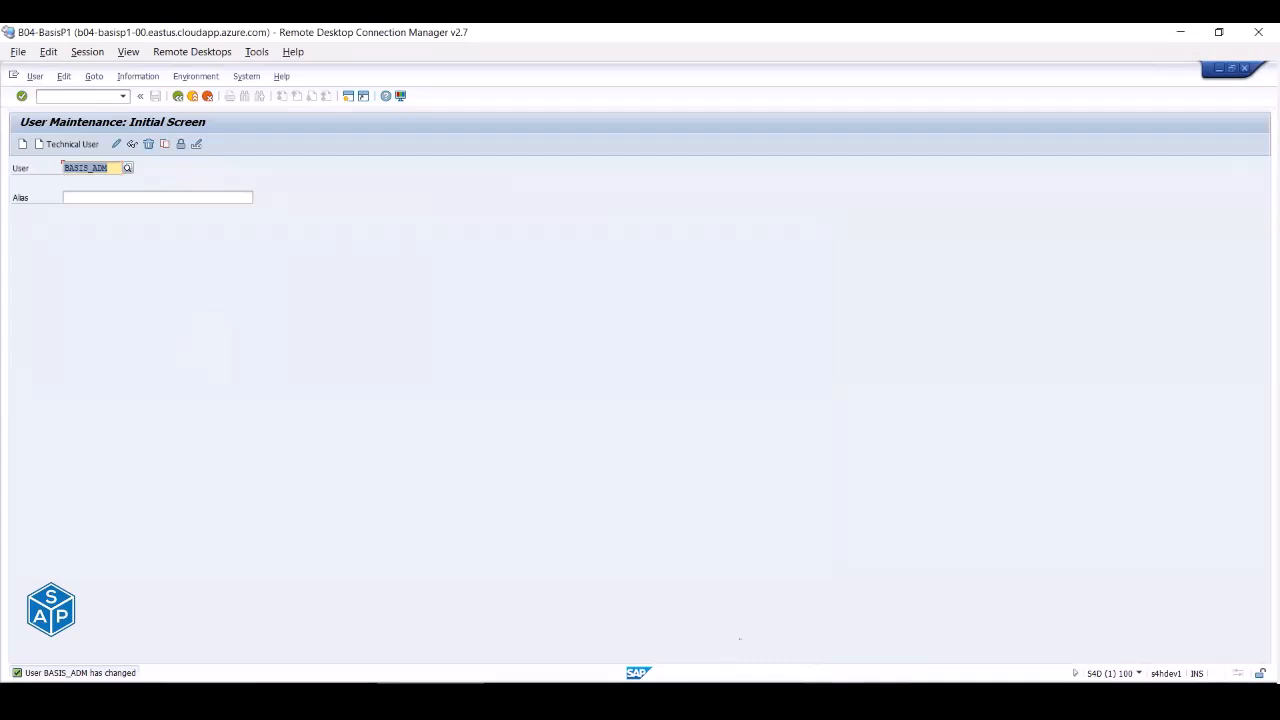
pyautogui.hotkey('alt', 'Tab')
# - Open BASIS_ADM's Own Jobs list from the System menu, confirm it is empty, and return to the user menu
pyautogui.click(183, 78)
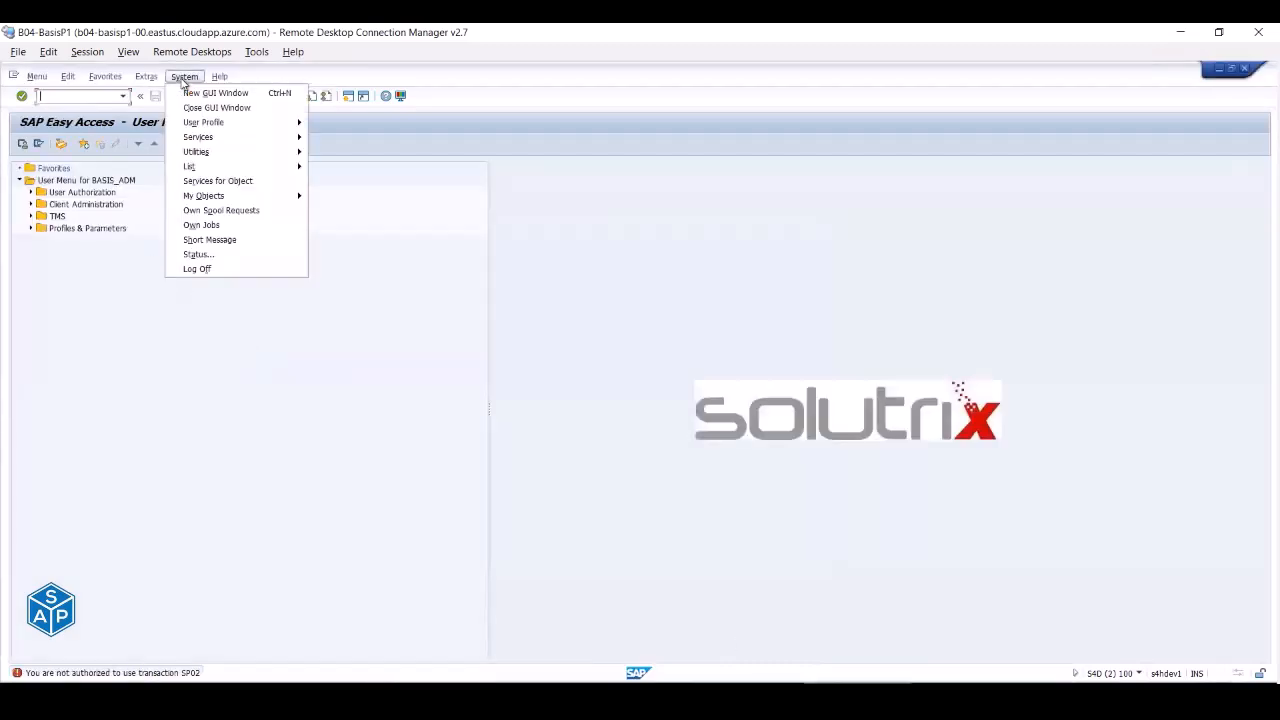
pyautogui.click(212, 226)
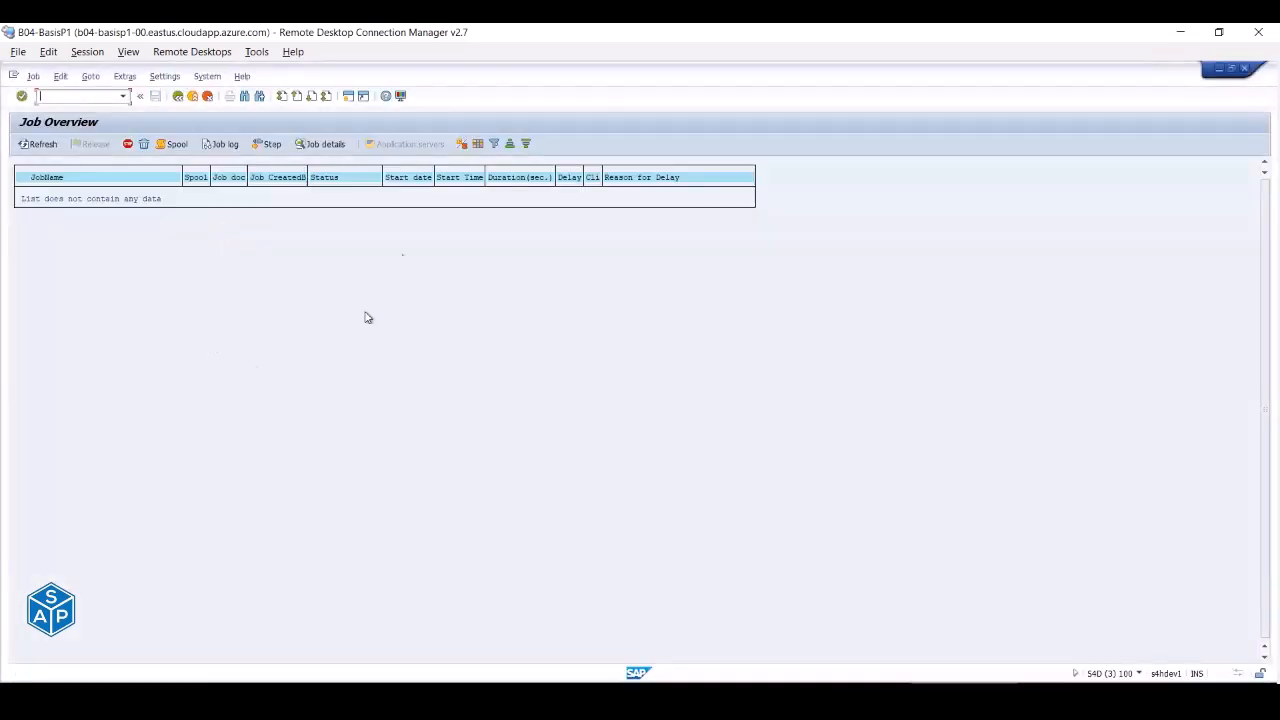
pyautogui.click(177, 96)
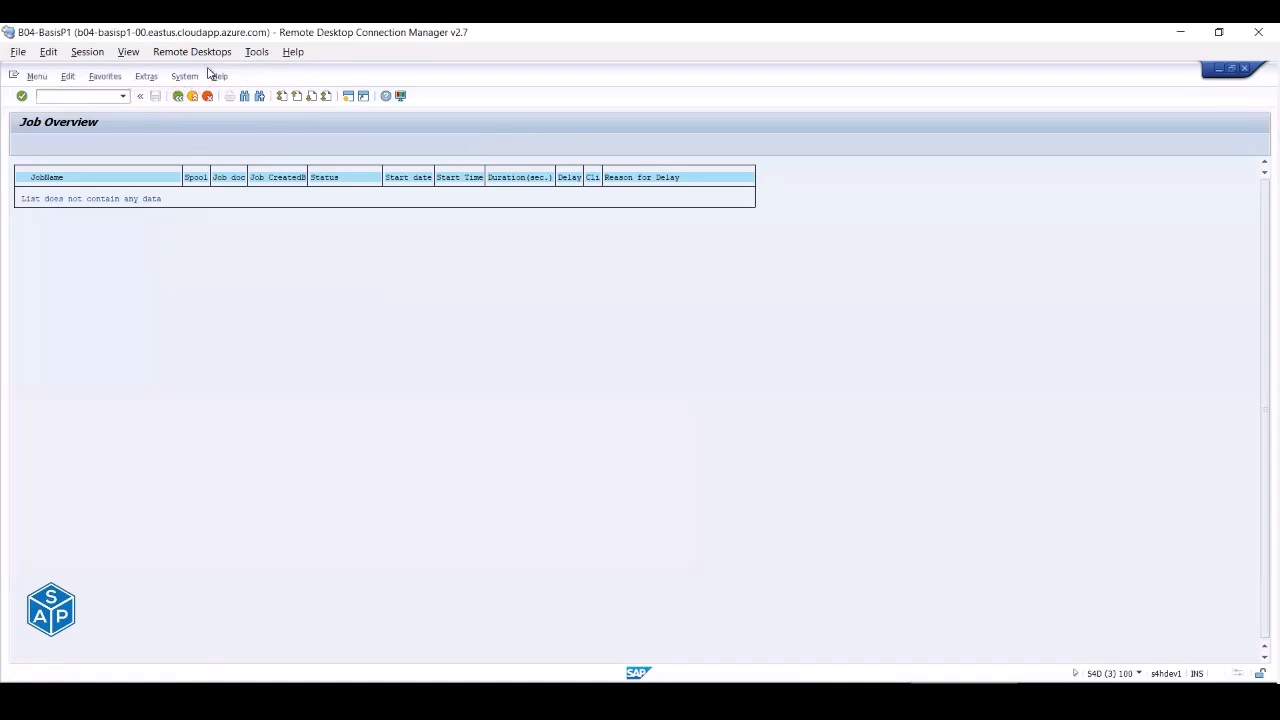
# - Open BASIS_ADM's Own Spool Requests list, confirm it is empty, and return to the user menu
pyautogui.click(183, 77)
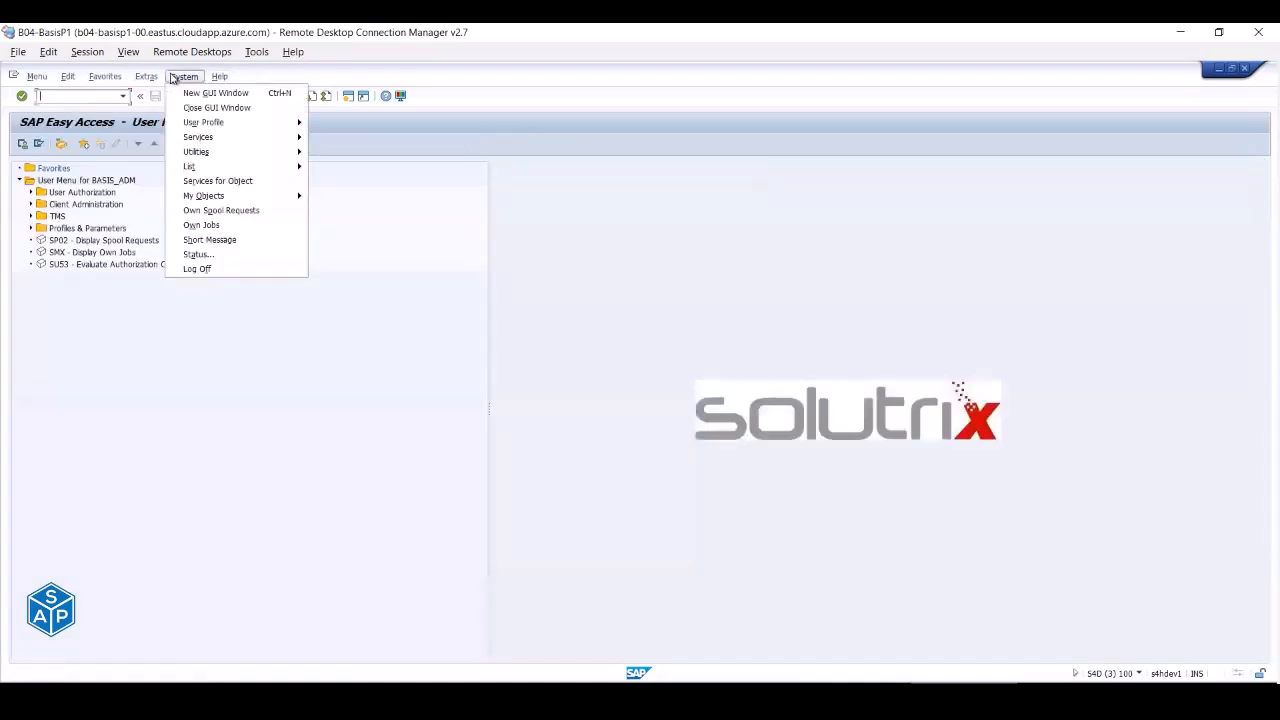
pyautogui.click(222, 210)
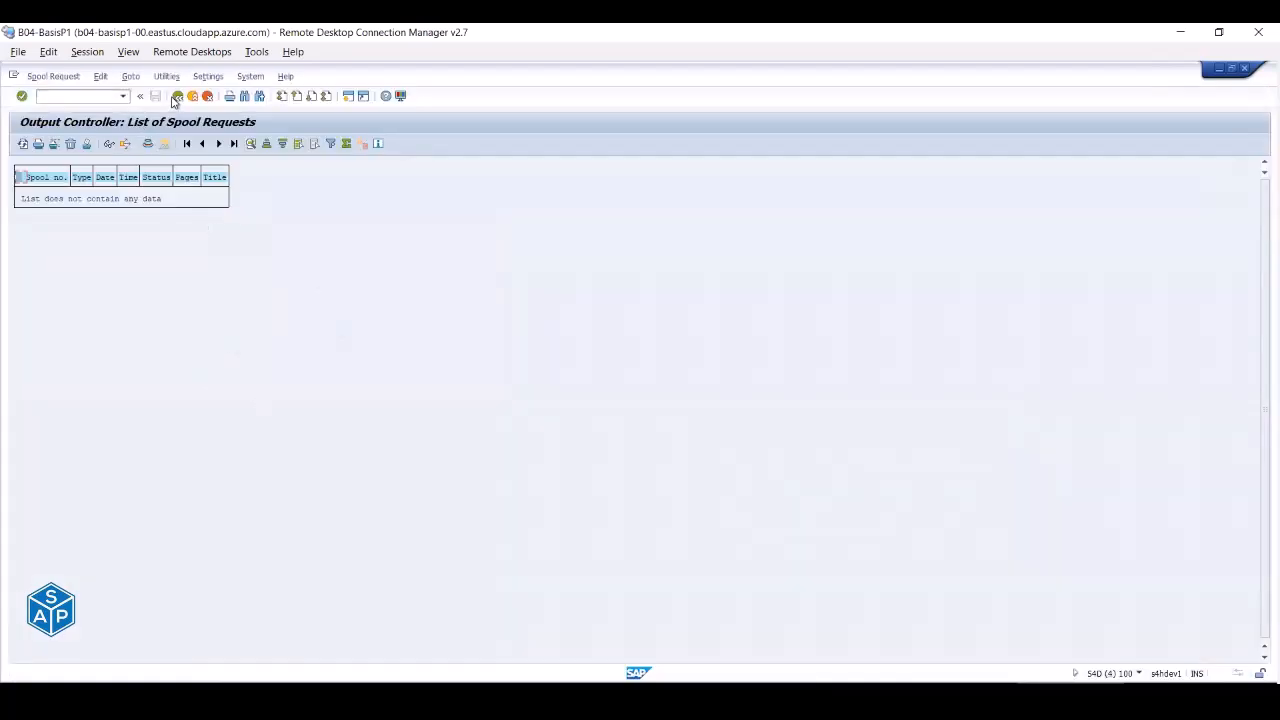
pyautogui.click(177, 96)
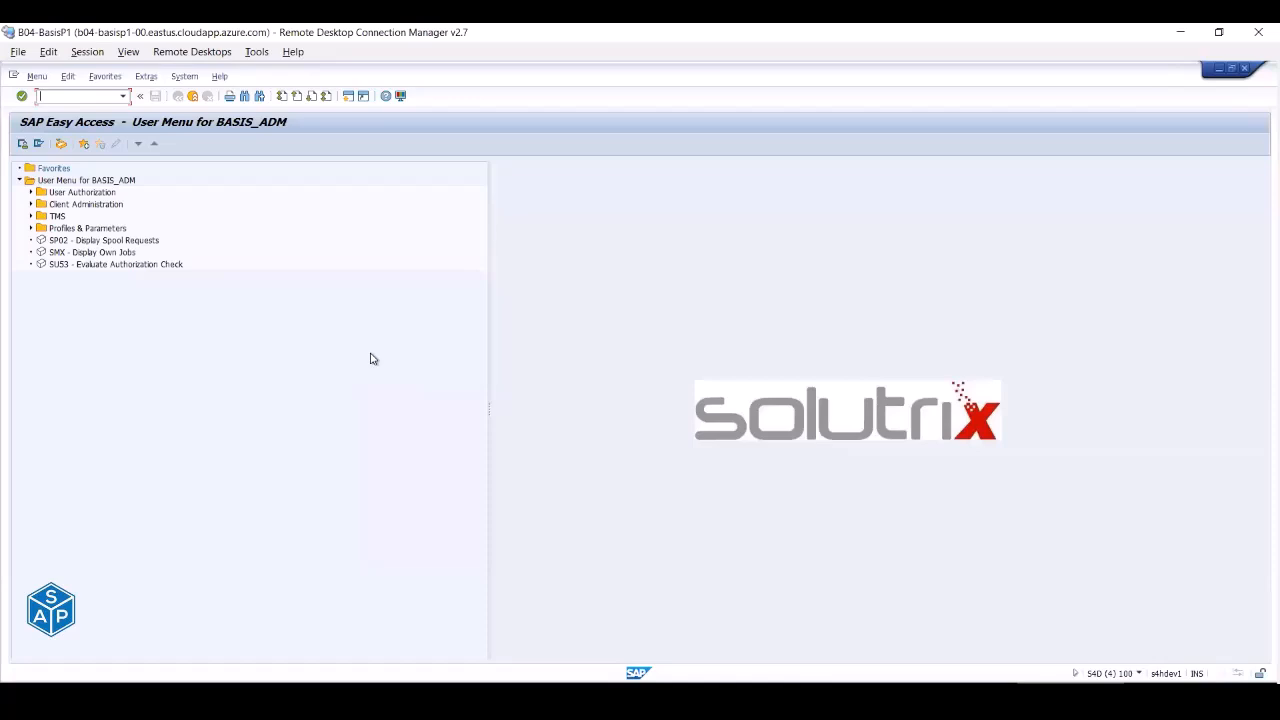
# - Close the three extra SAP sessions and leave user maintenance for the user menu
pyautogui.click(193, 96)
pyautogui.click(193, 97)
pyautogui.click(193, 97)
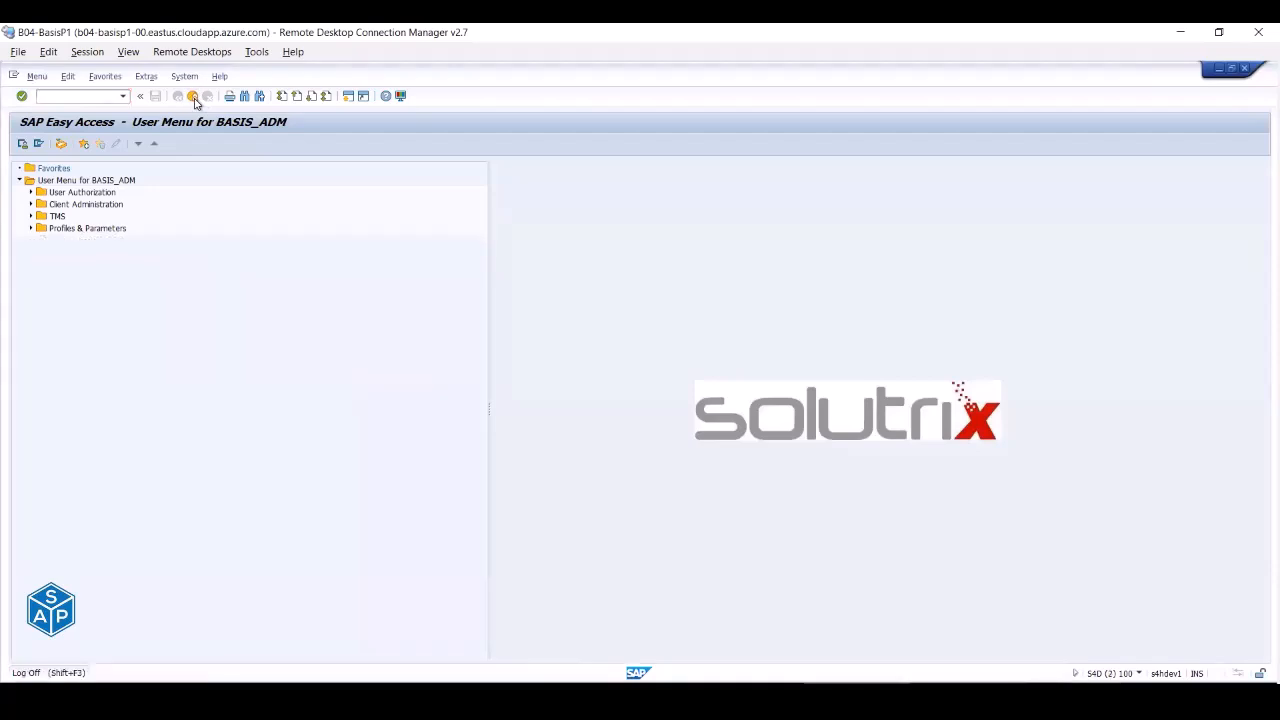
pyautogui.click(194, 97)
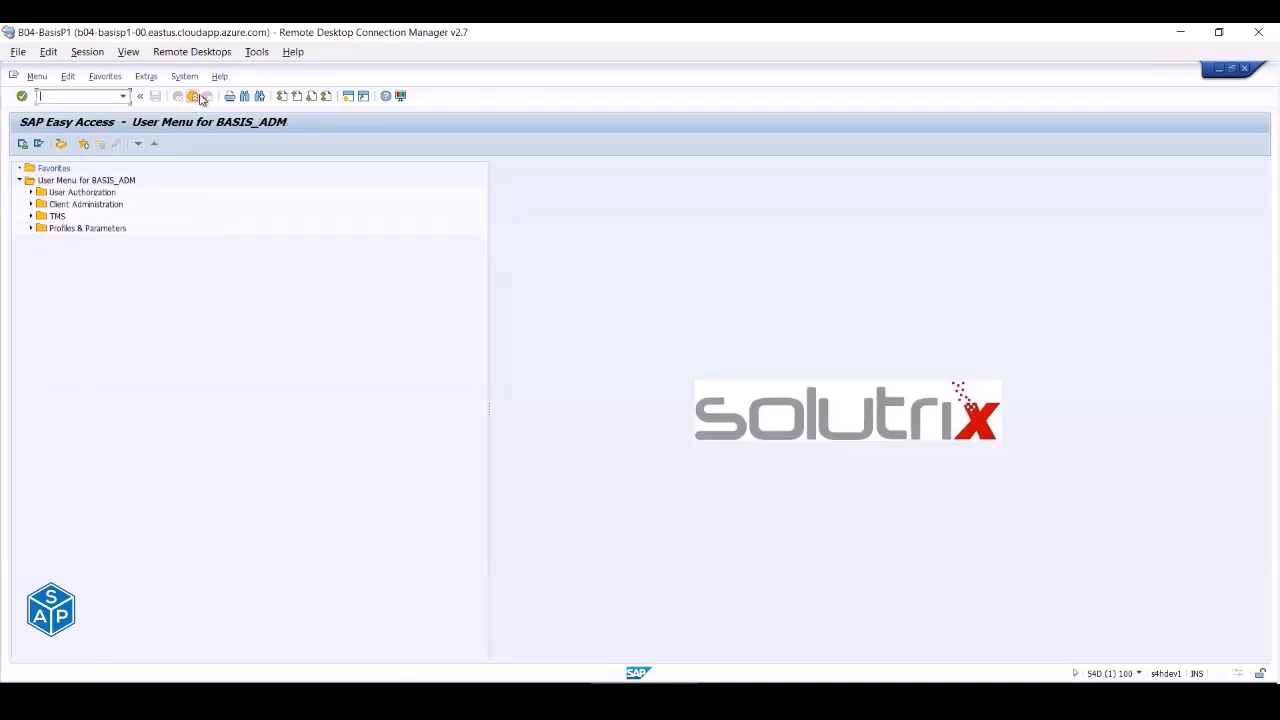
# - Request log off twice and cancel both, then check session details and confirm log off
pyautogui.click(193, 96)
pyautogui.click(191, 308)
pyautogui.click(192, 97)
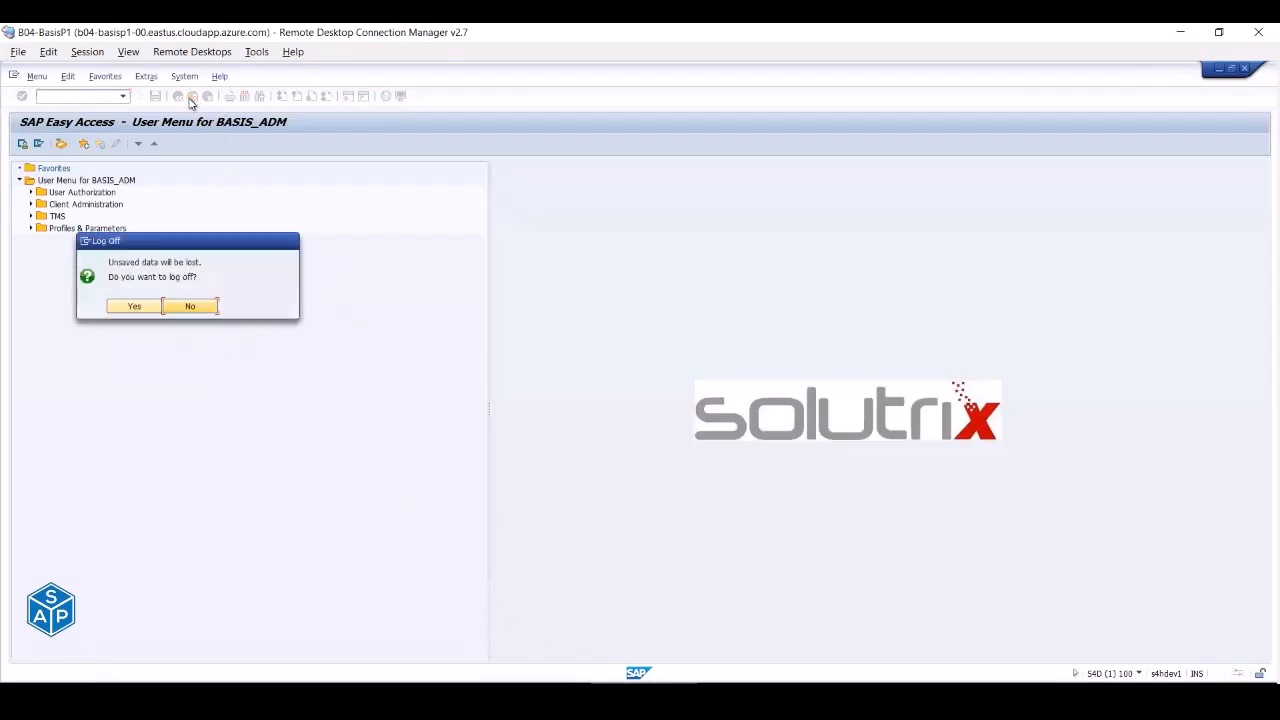
pyautogui.click(190, 306)
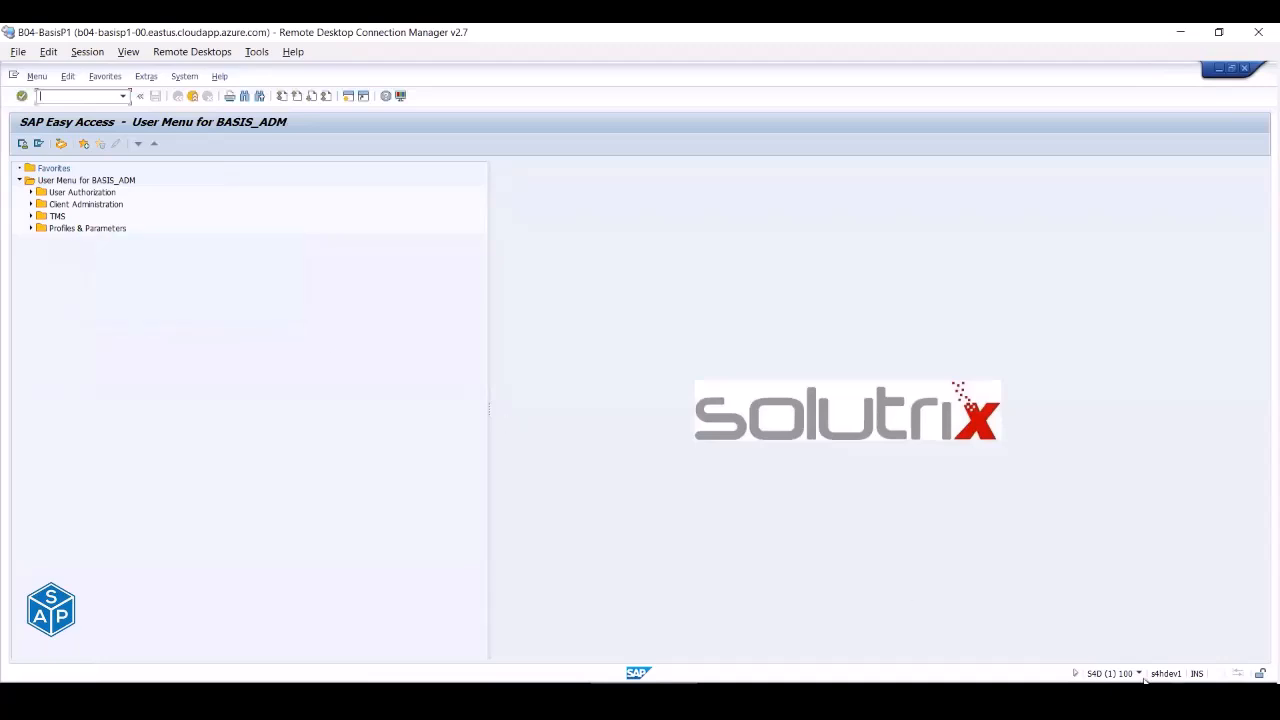
pyautogui.click(1140, 675)
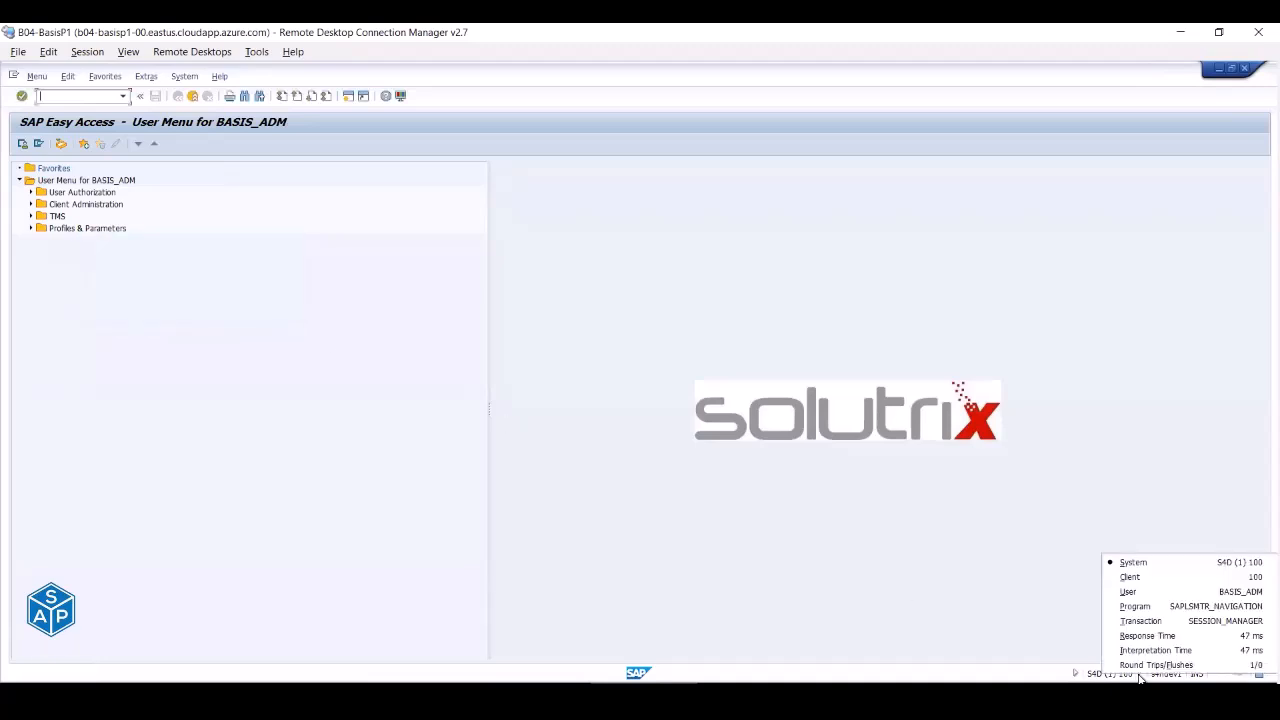
pyautogui.click(192, 97)
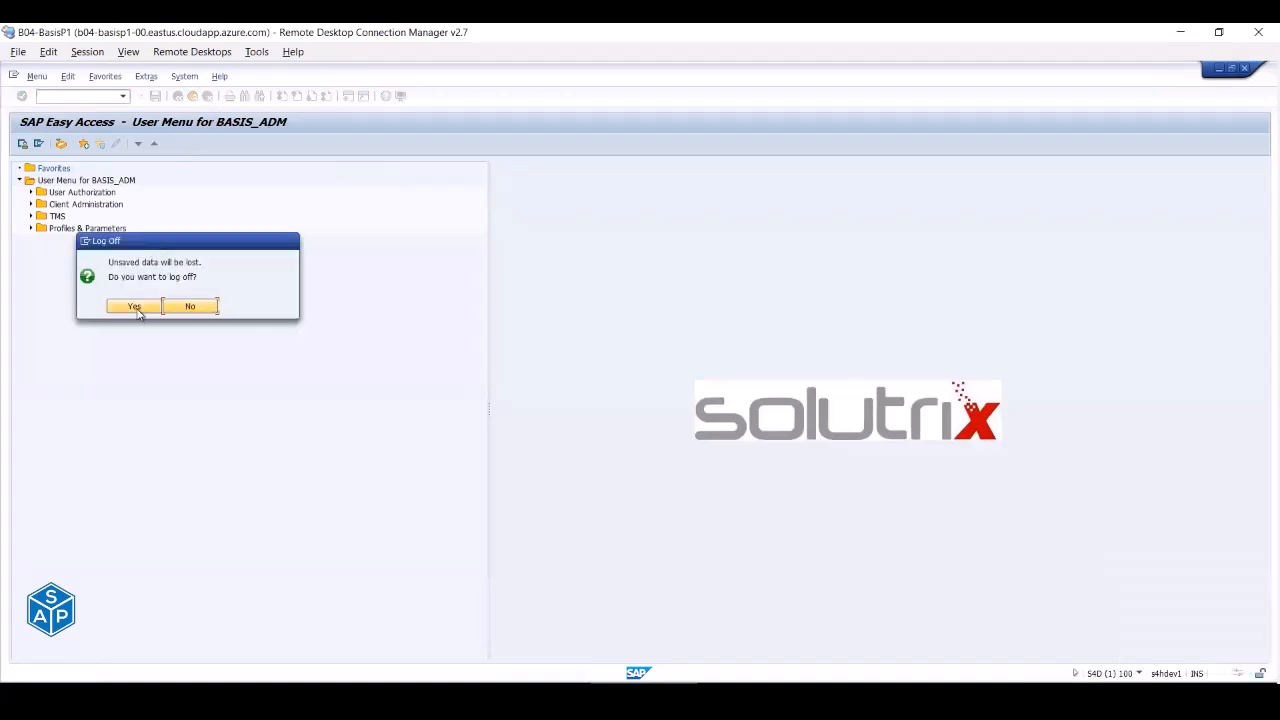
pyautogui.click(134, 306)
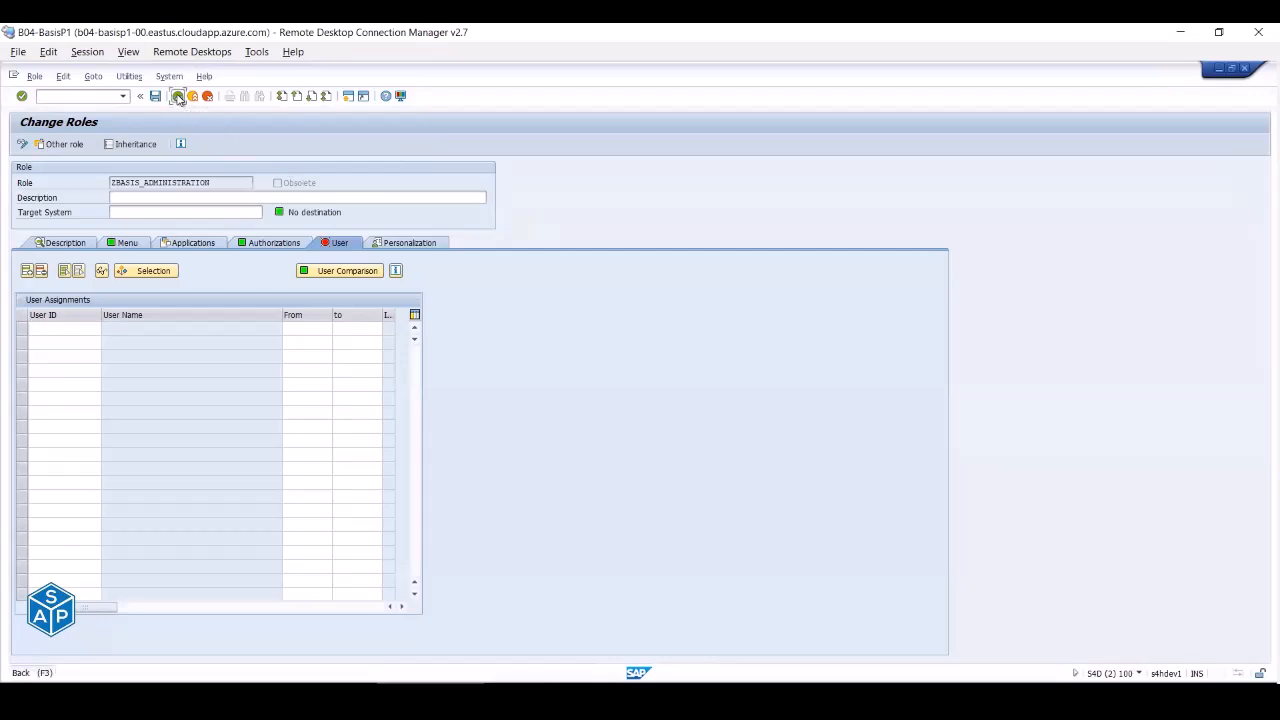
# - Back in PFCG, rename the role to YBASIS_ADMINISTRATION and create it as a composite role
pyautogui.click(178, 97)
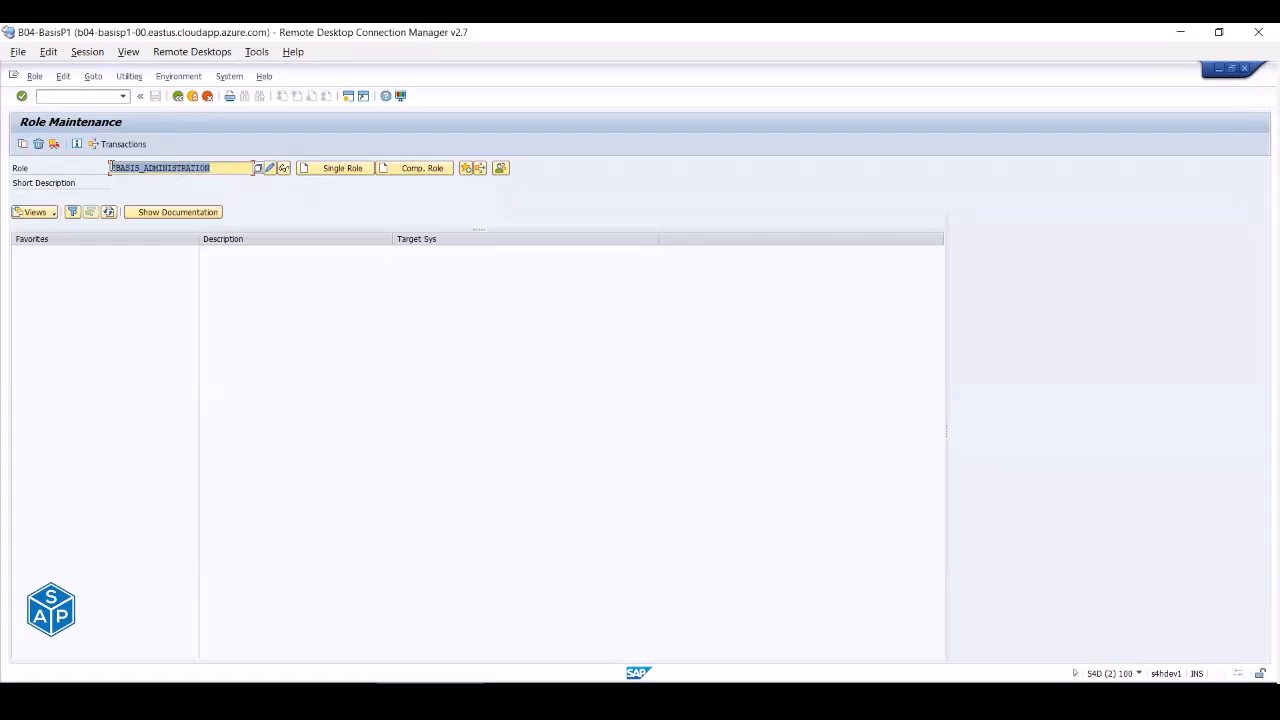
pyautogui.click(112, 167)
pyautogui.press('Delete')
pyautogui.write('Y')
pyautogui.click(423, 169)
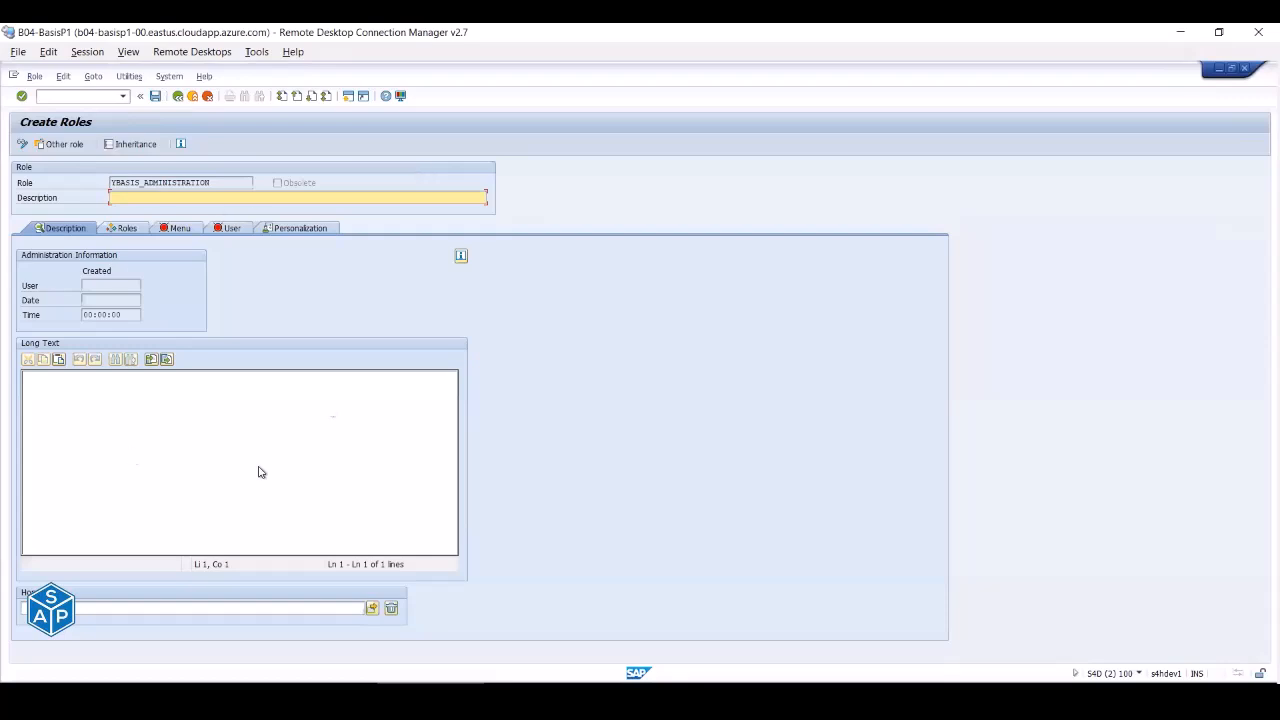
# - Save the composite role from its Roles tab and enter ZBASIS_ADMIN* as the first role
pyautogui.click(116, 229)
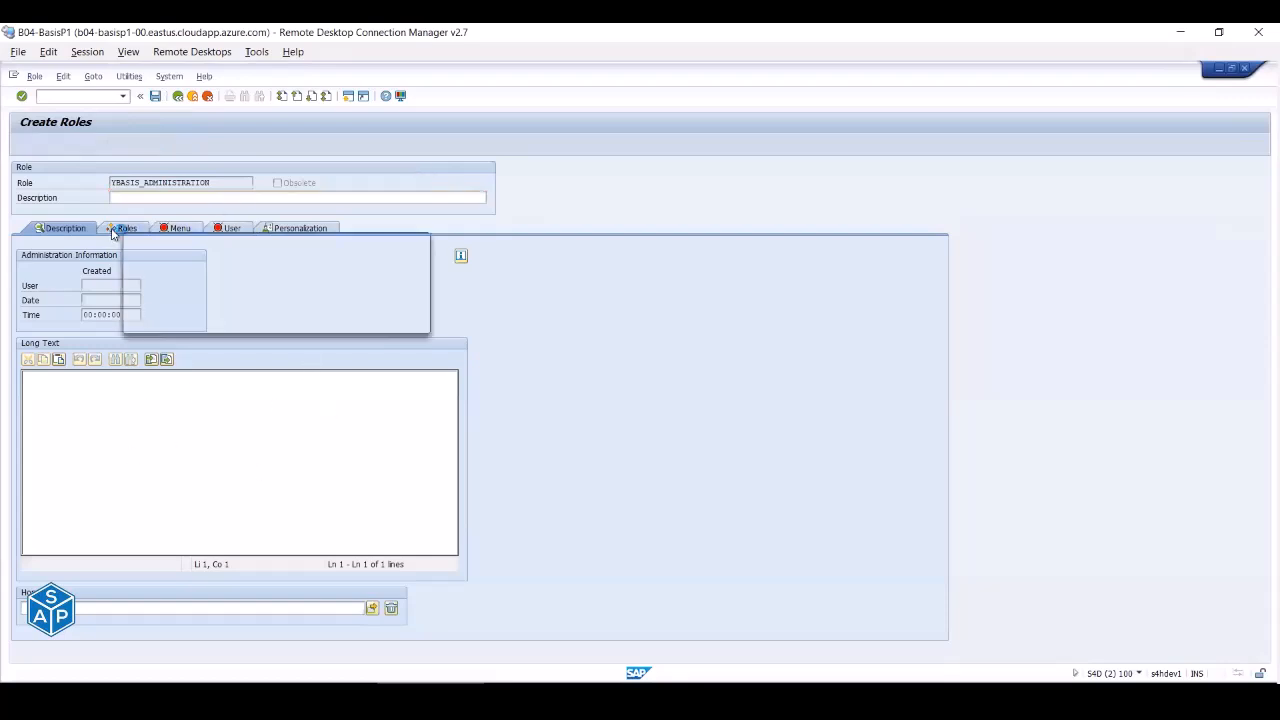
pyautogui.click(191, 321)
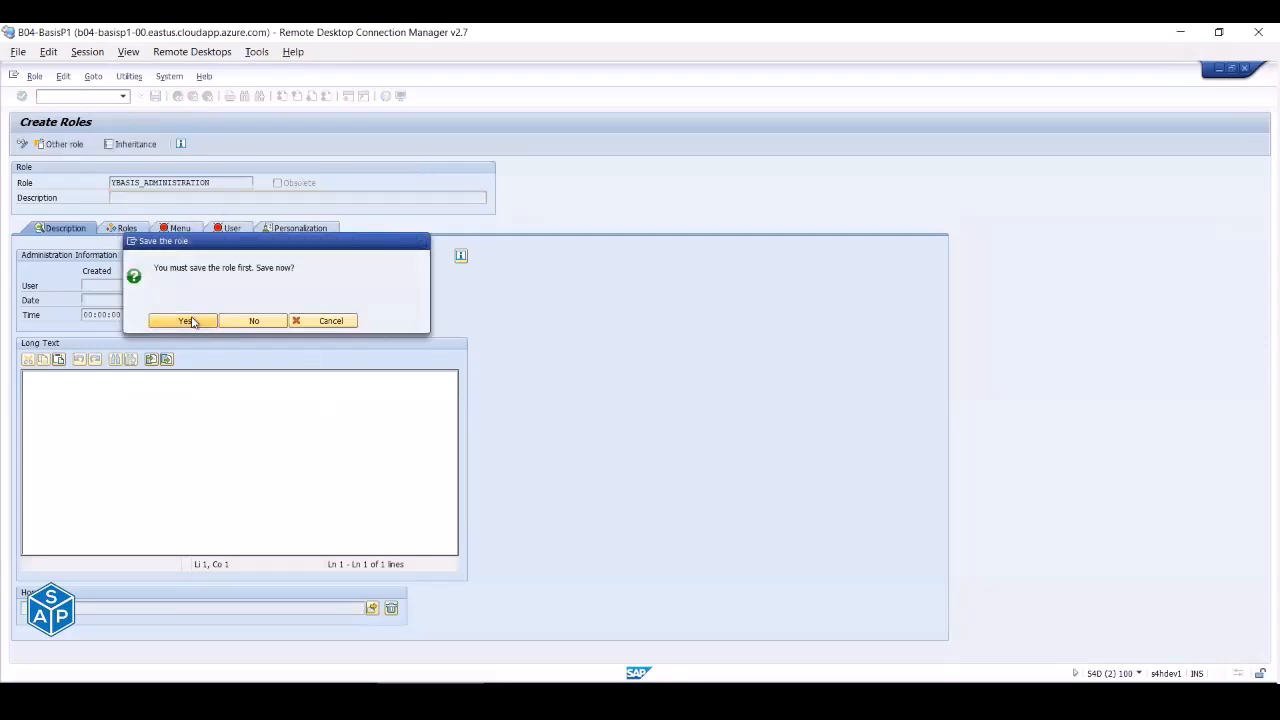
pyautogui.click(77, 301)
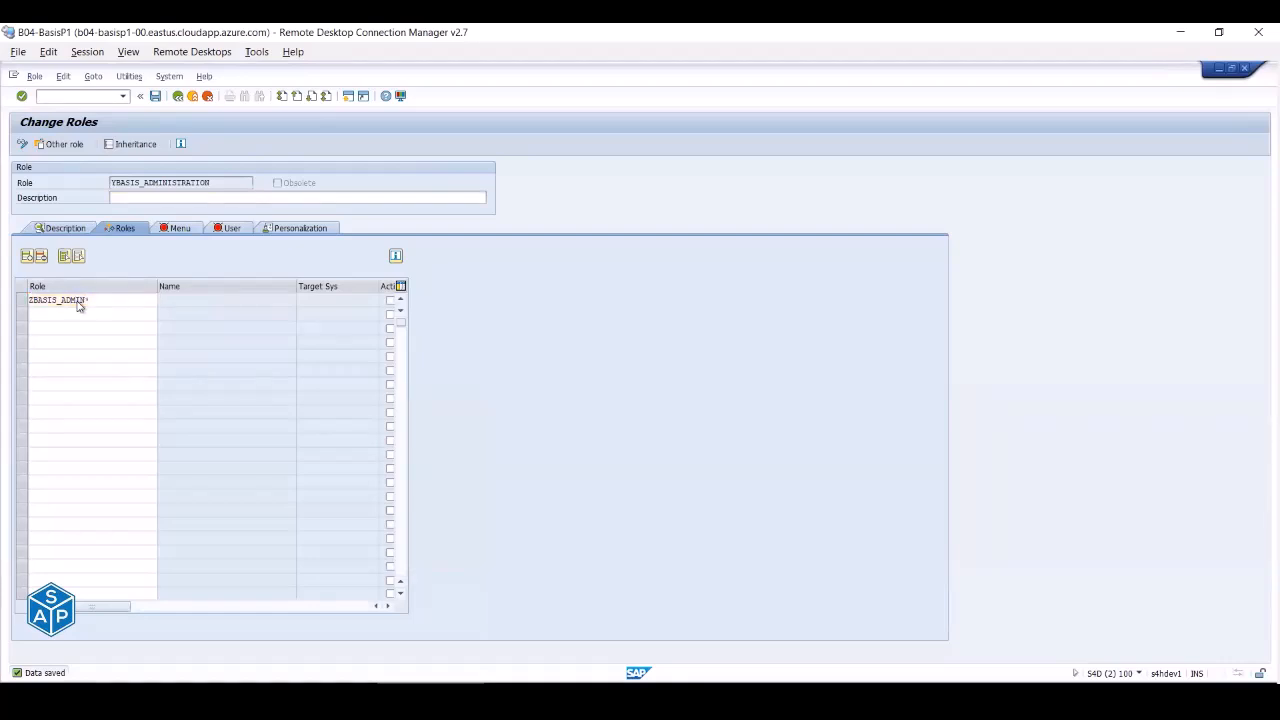
# - Pick ZBASIS_ADMINISTRATION, then ZBASIS_MONITORING via a ZBASIS_MON* search, and save YBASIS_ADMINISTRATION
pyautogui.press('Return')
pyautogui.press('Return')
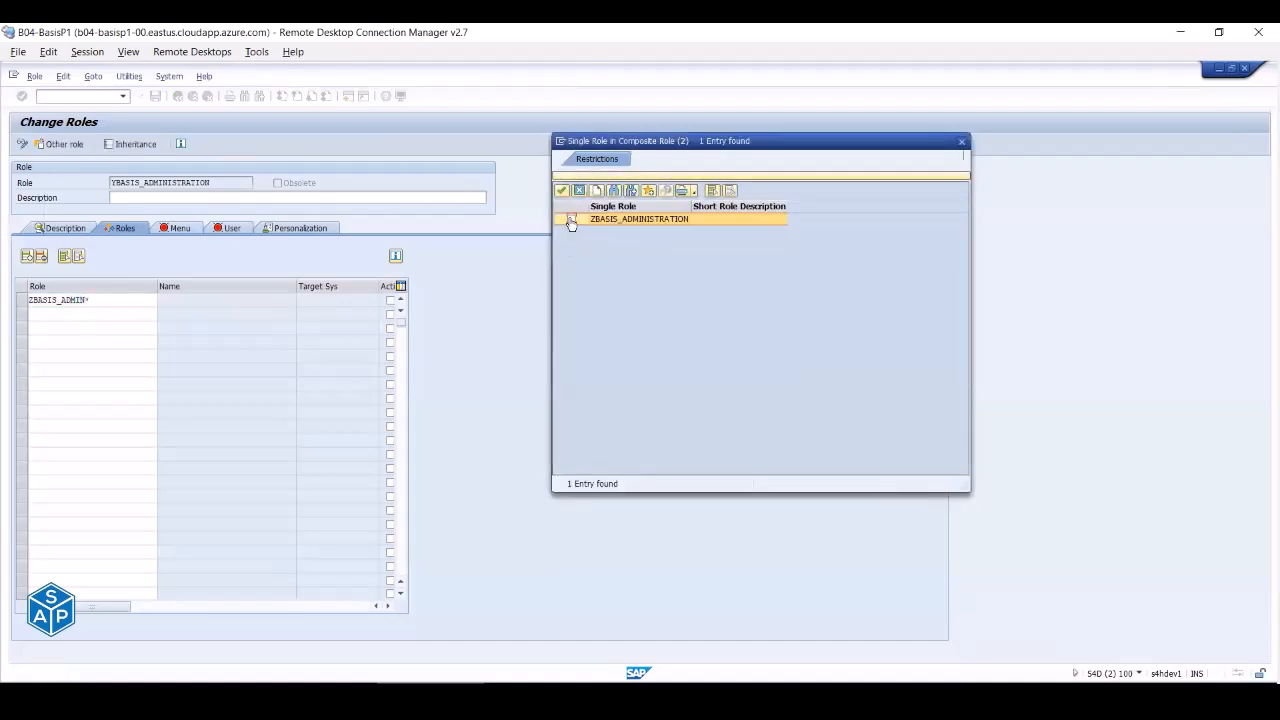
pyautogui.click(561, 190)
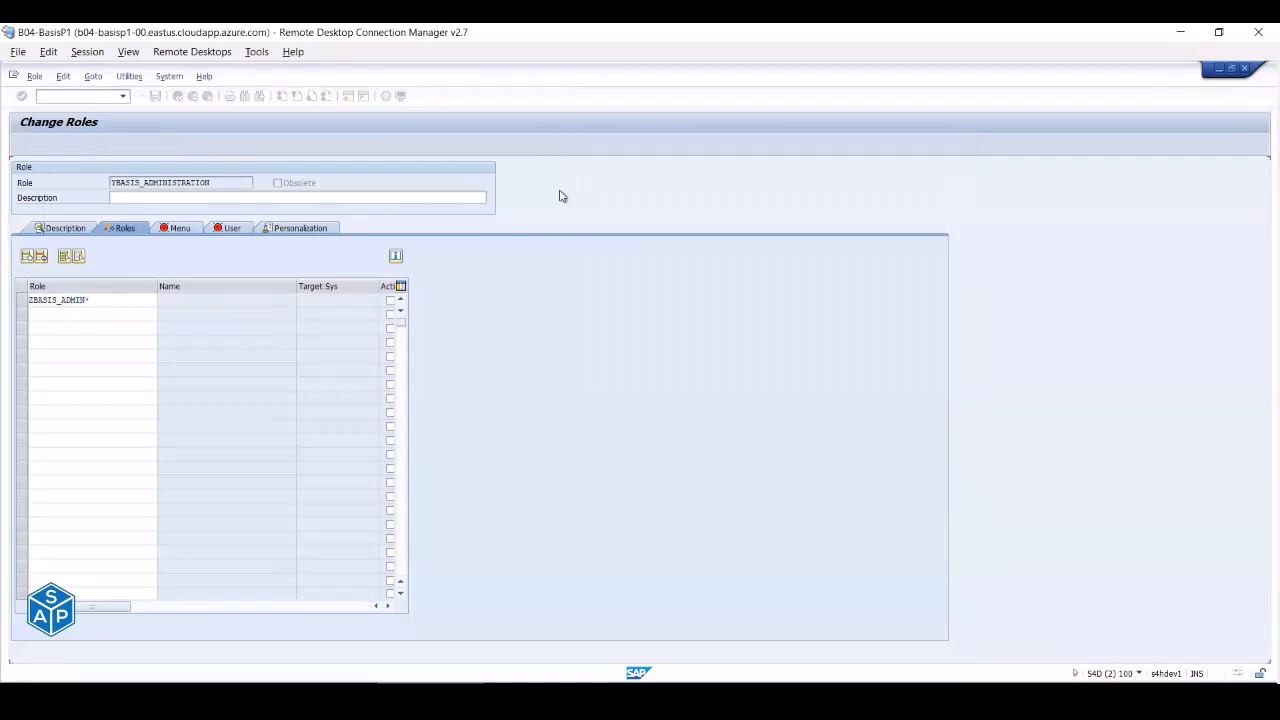
pyautogui.click(60, 312)
pyautogui.write('ZBA')
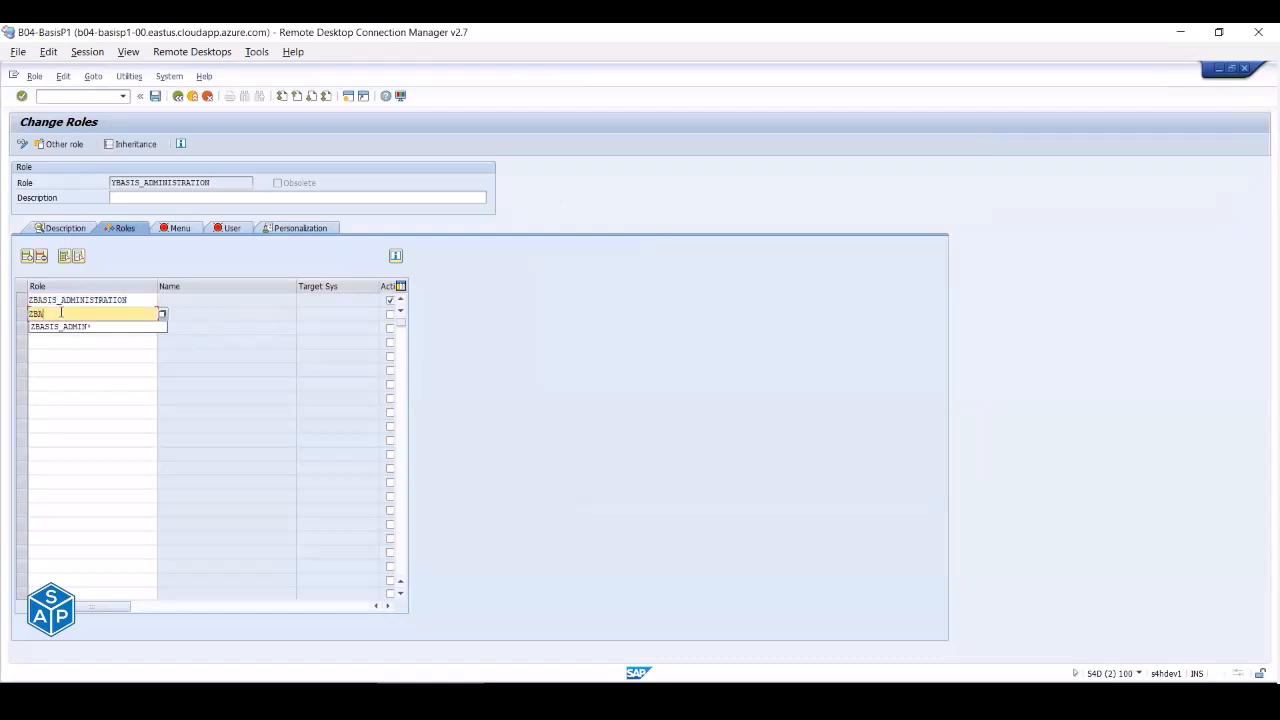
pyautogui.write('SIS_40')
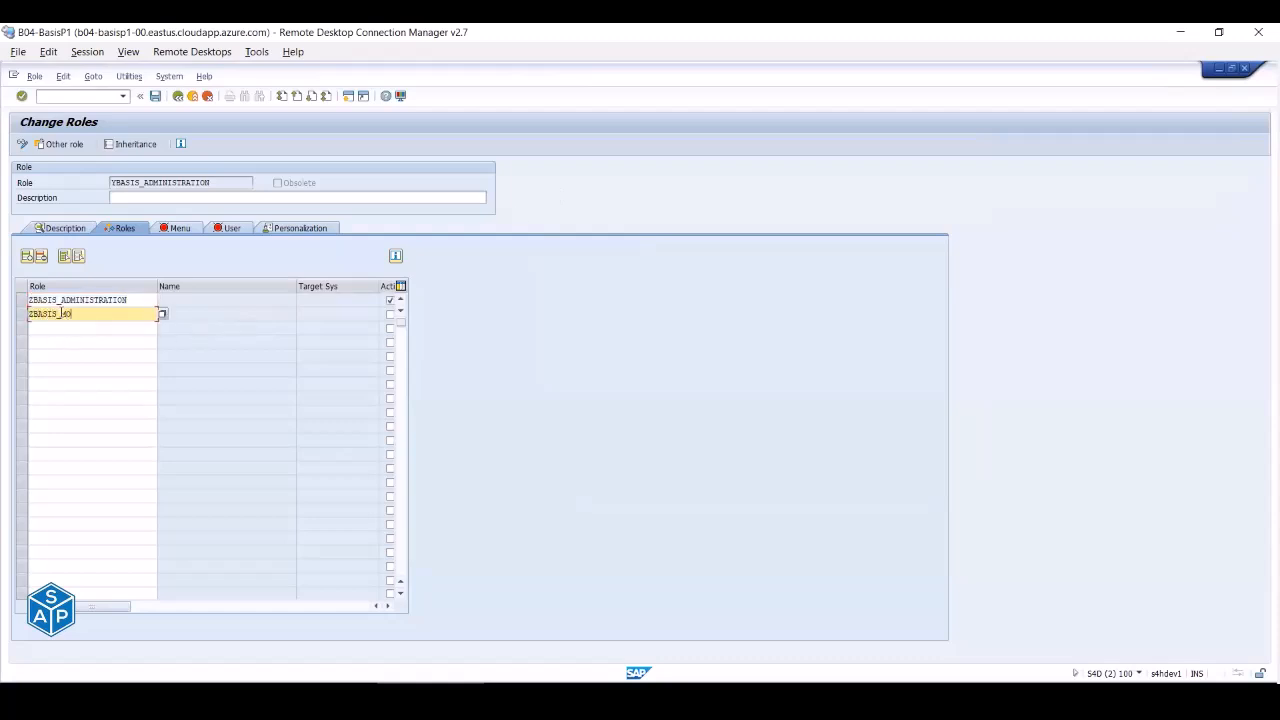
pyautogui.write('N*')
pyautogui.press('Return')
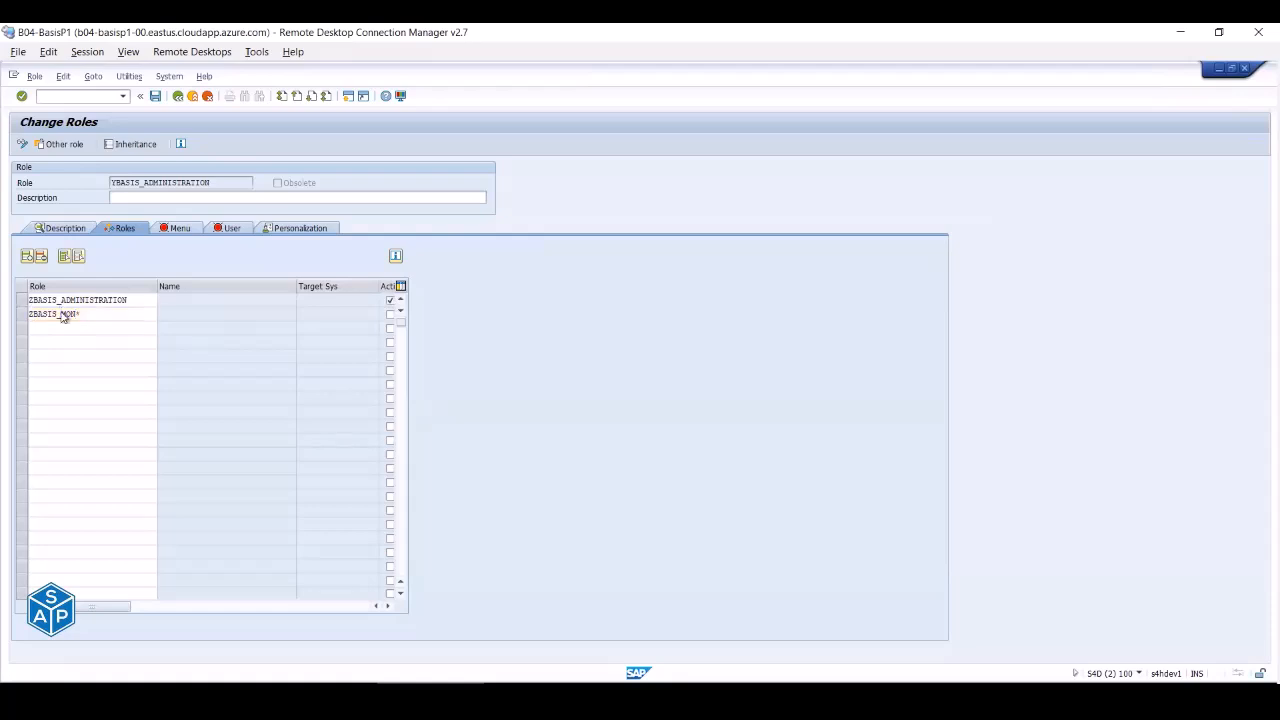
pyautogui.click(911, 268)
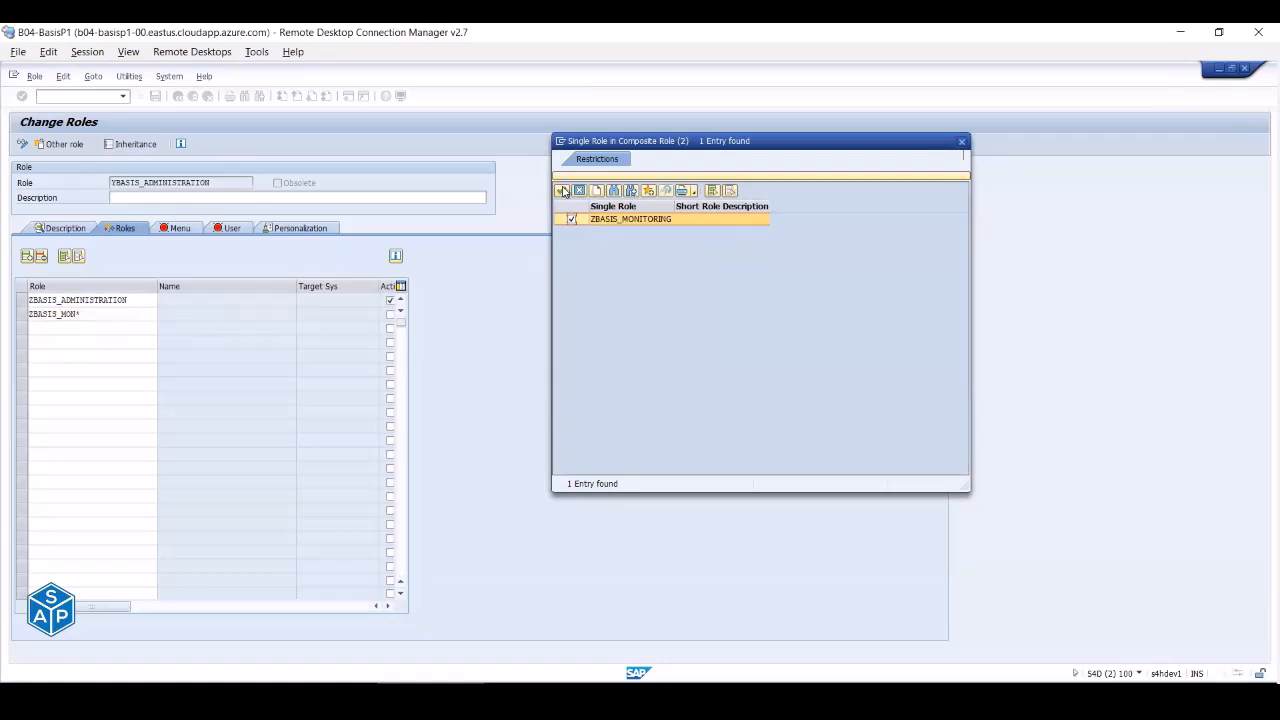
pyautogui.click(561, 190)
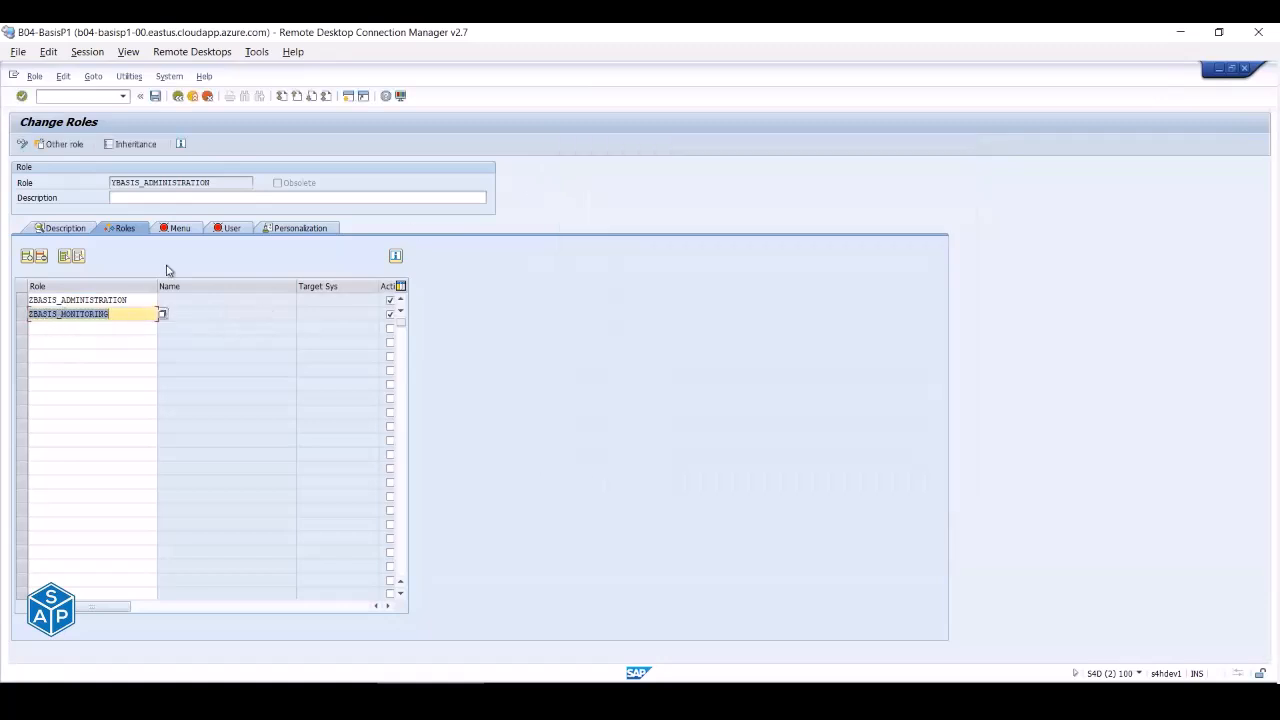
pyautogui.click(111, 183)
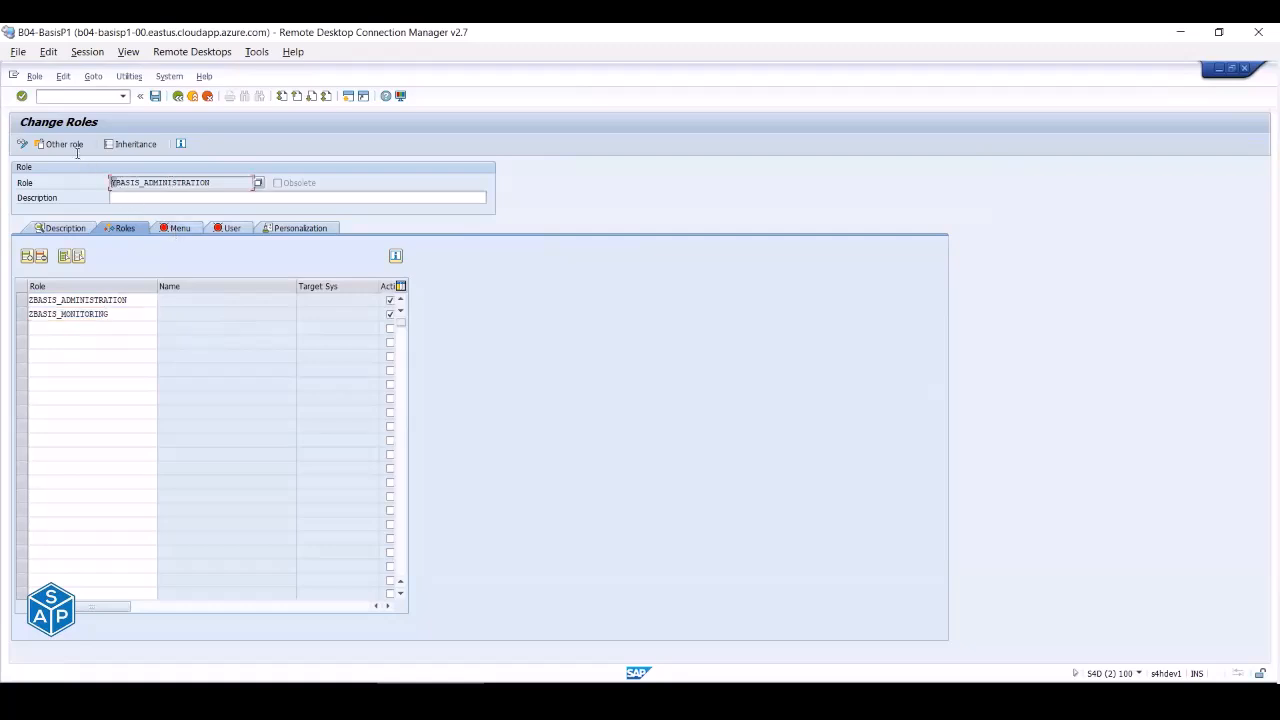
pyautogui.click(155, 96)
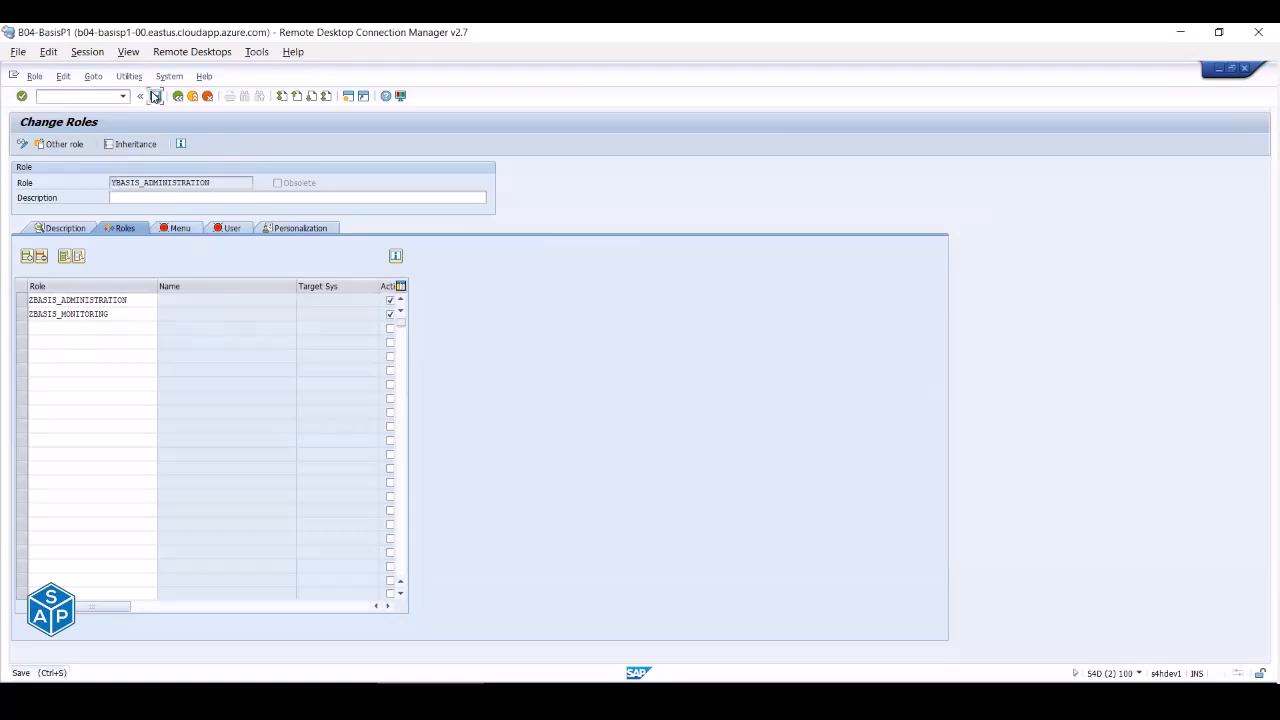
# - Assign user BASIS_ADM to YBASIS_ADMINISTRATION, save, and leave the role change screen
pyautogui.click(180, 228)
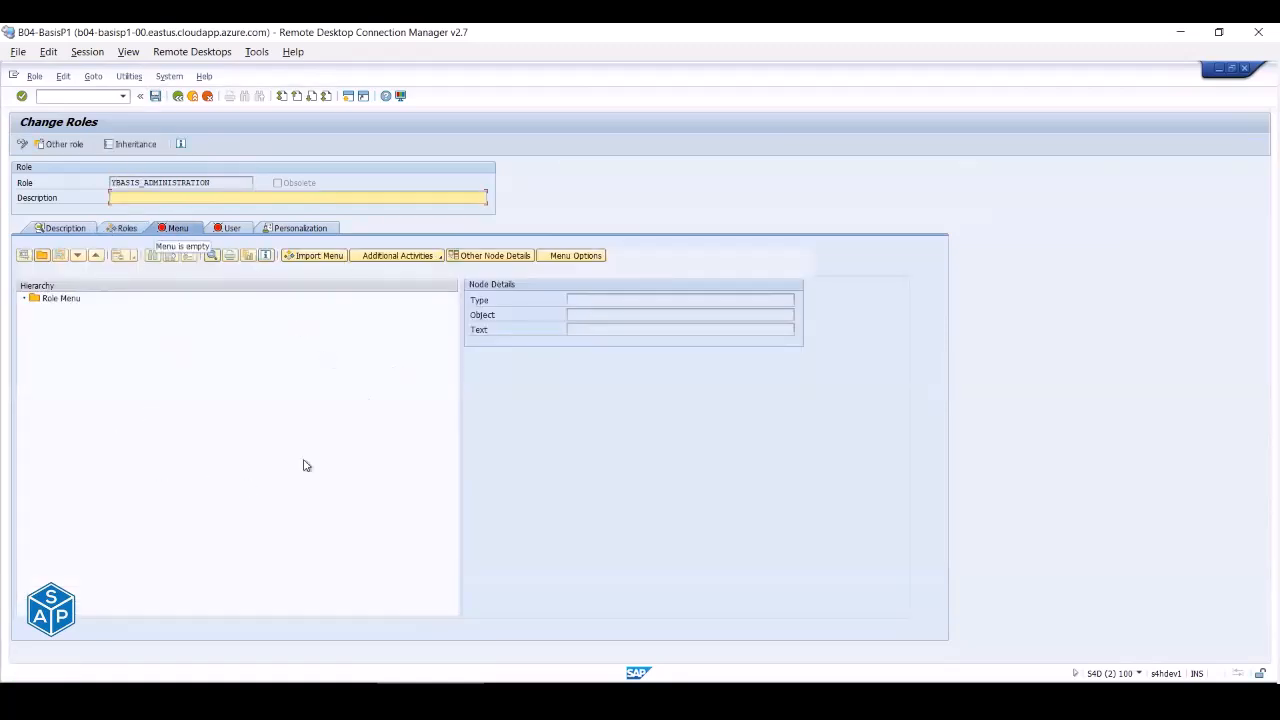
pyautogui.click(230, 230)
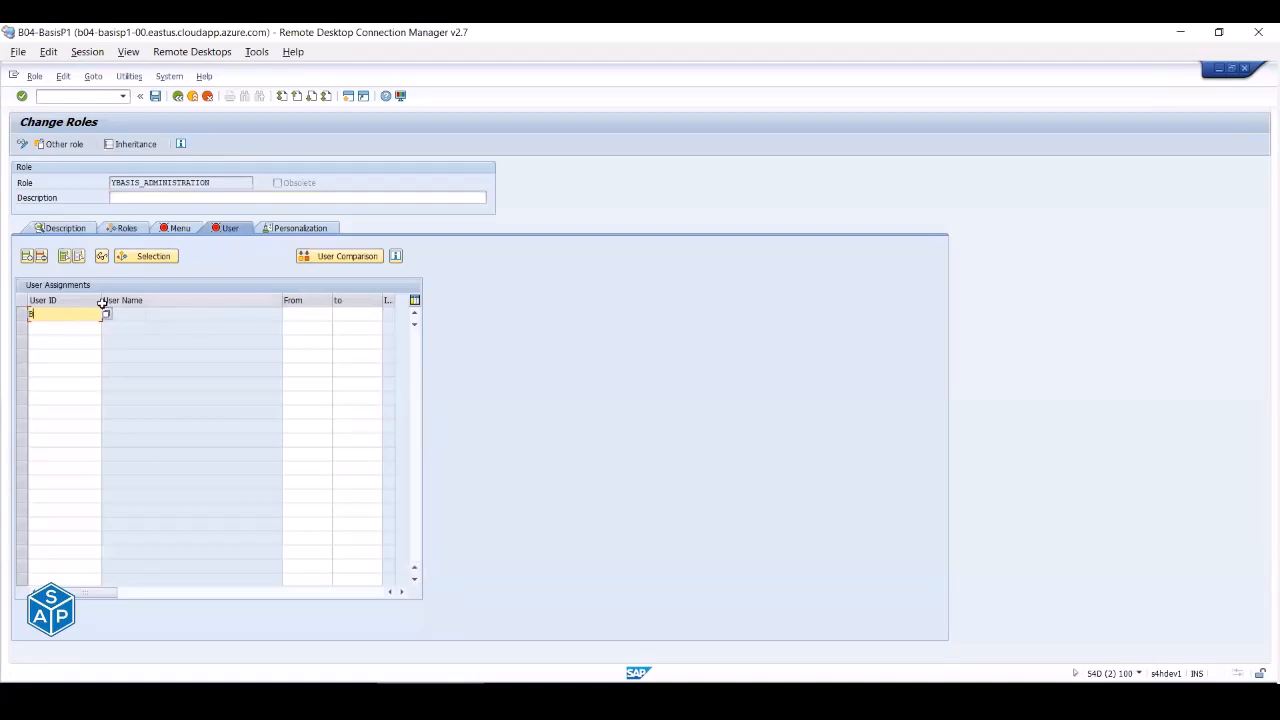
pyautogui.write('BASIS_ADM')
pyautogui.press('Return')
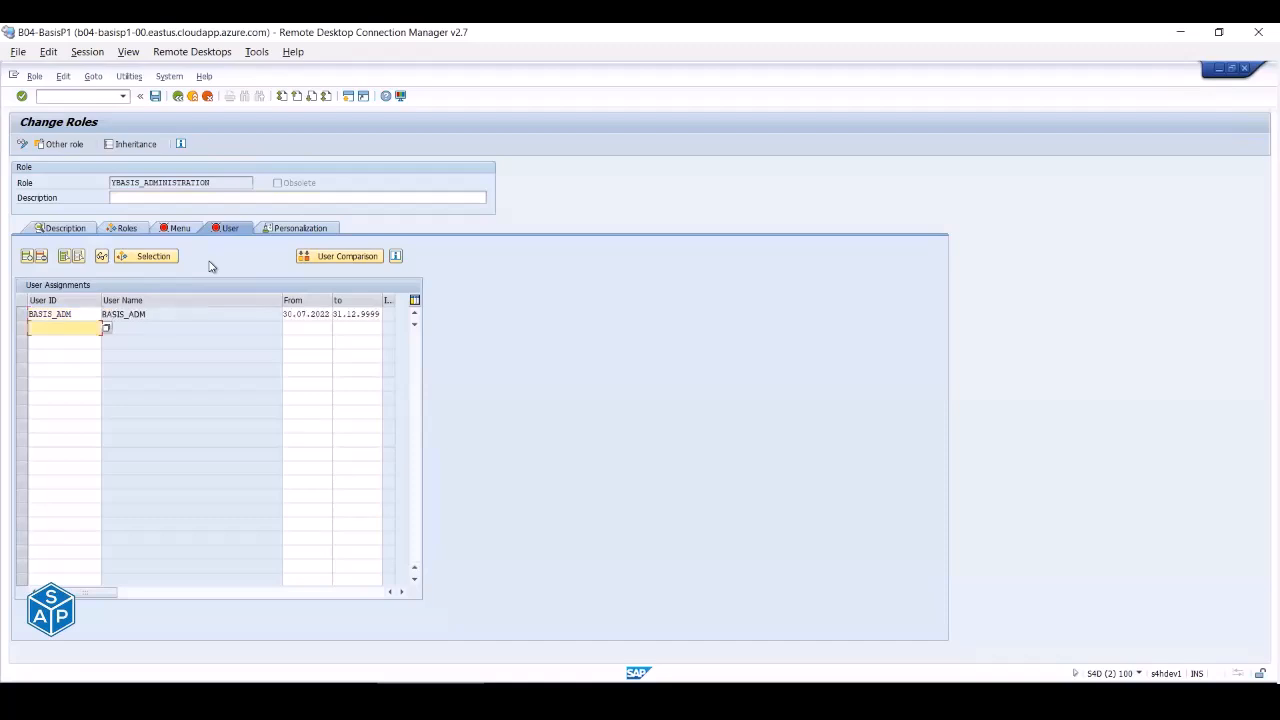
pyautogui.click(157, 99)
pyautogui.click(176, 228)
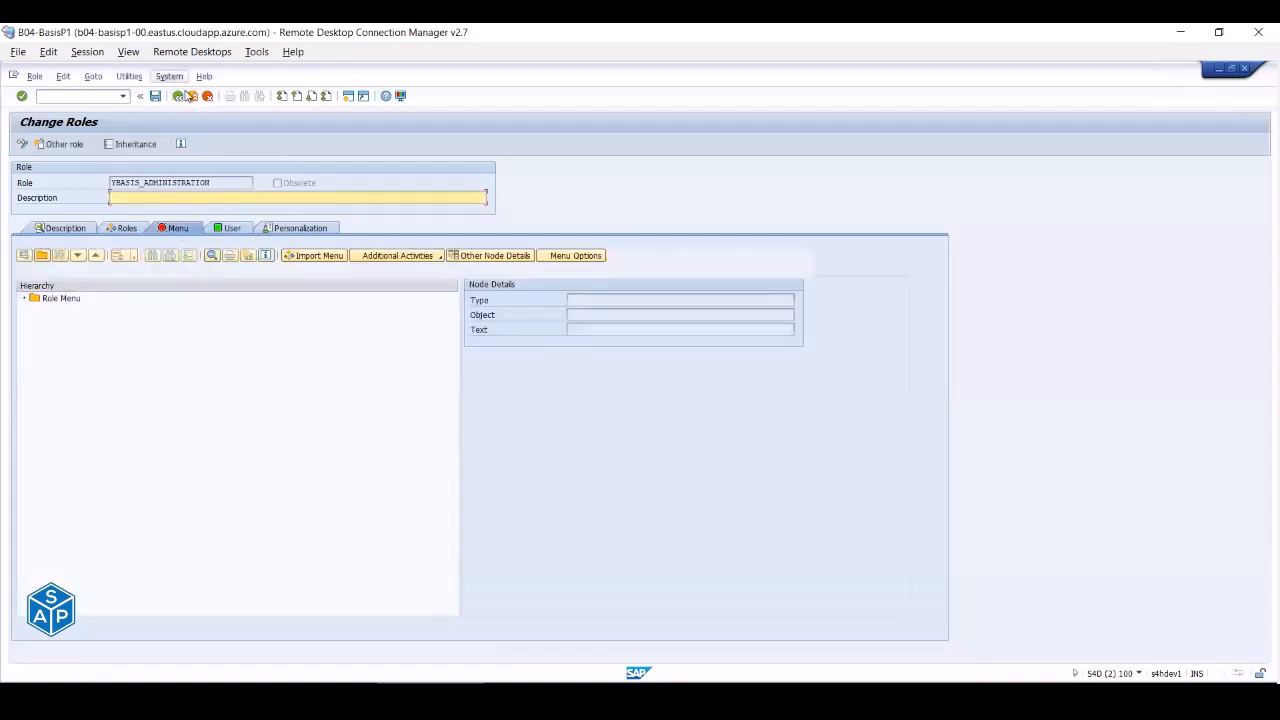
pyautogui.click(192, 96)
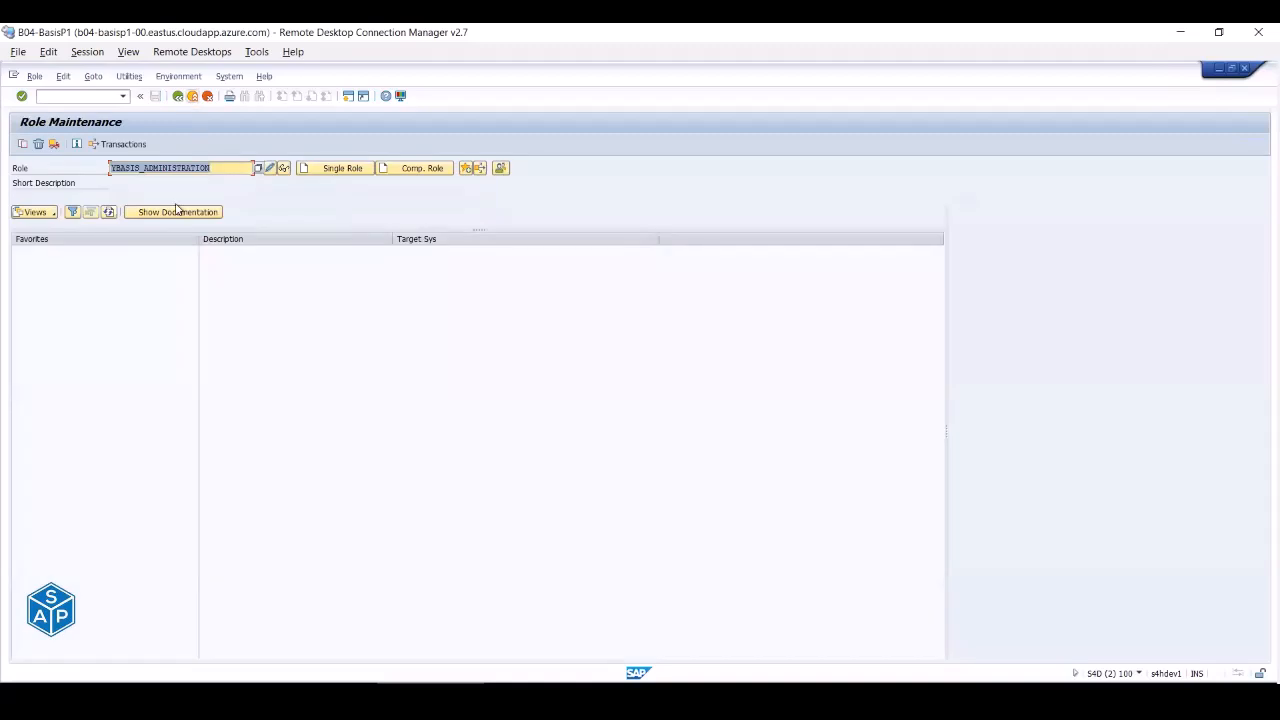
# - Switch to the SAP Easy Access session and log it off, confirming with Yes
pyautogui.moveTo(440, 688)
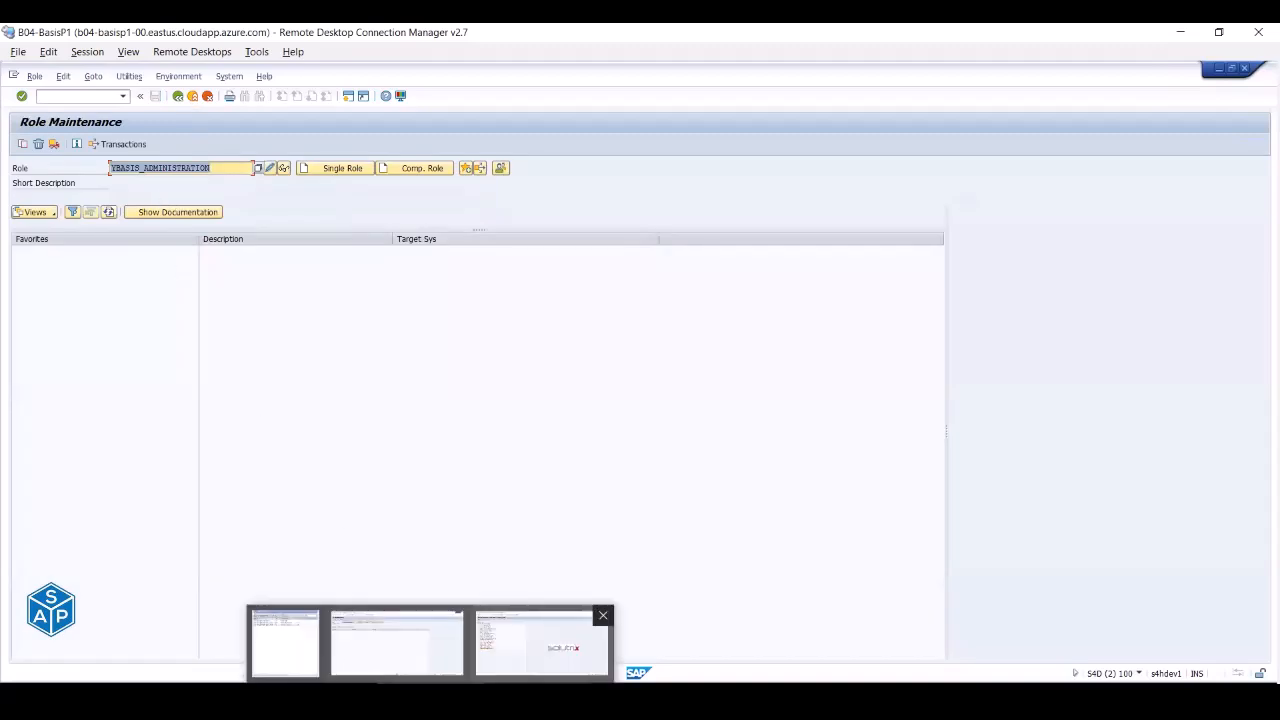
pyautogui.click(543, 645)
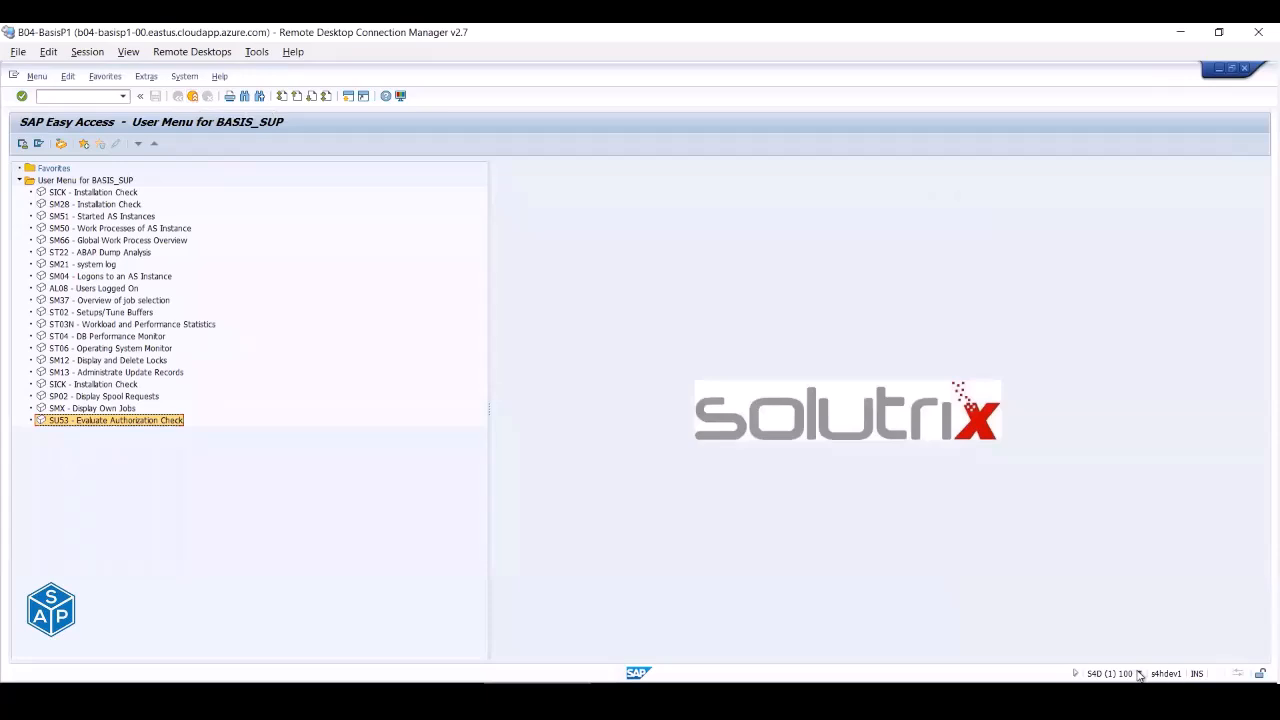
pyautogui.click(1138, 674)
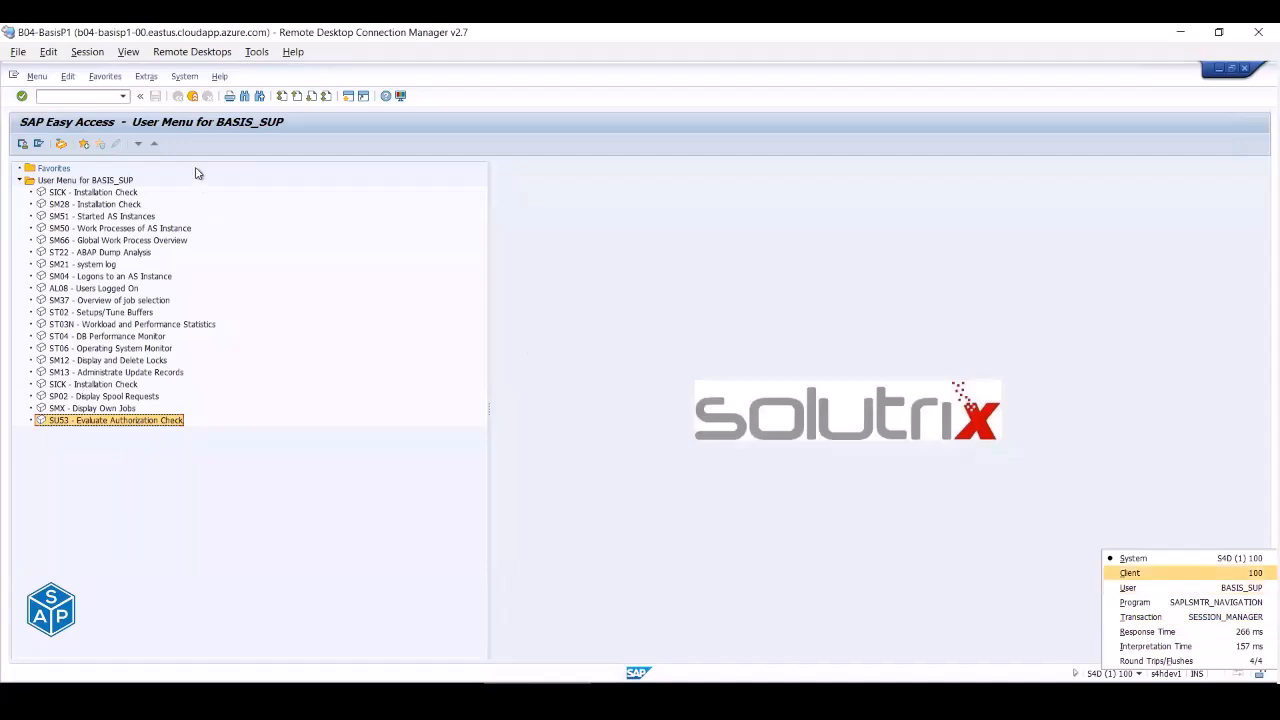
pyautogui.click(195, 98)
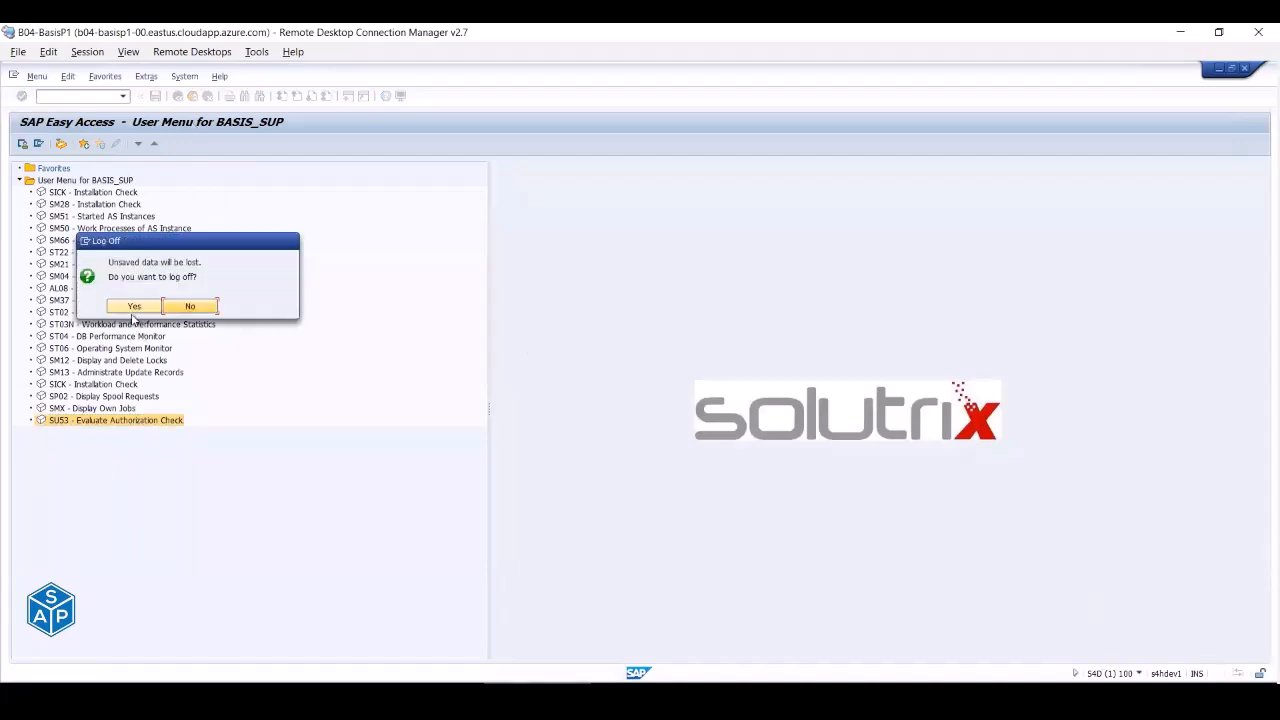
pyautogui.click(133, 307)
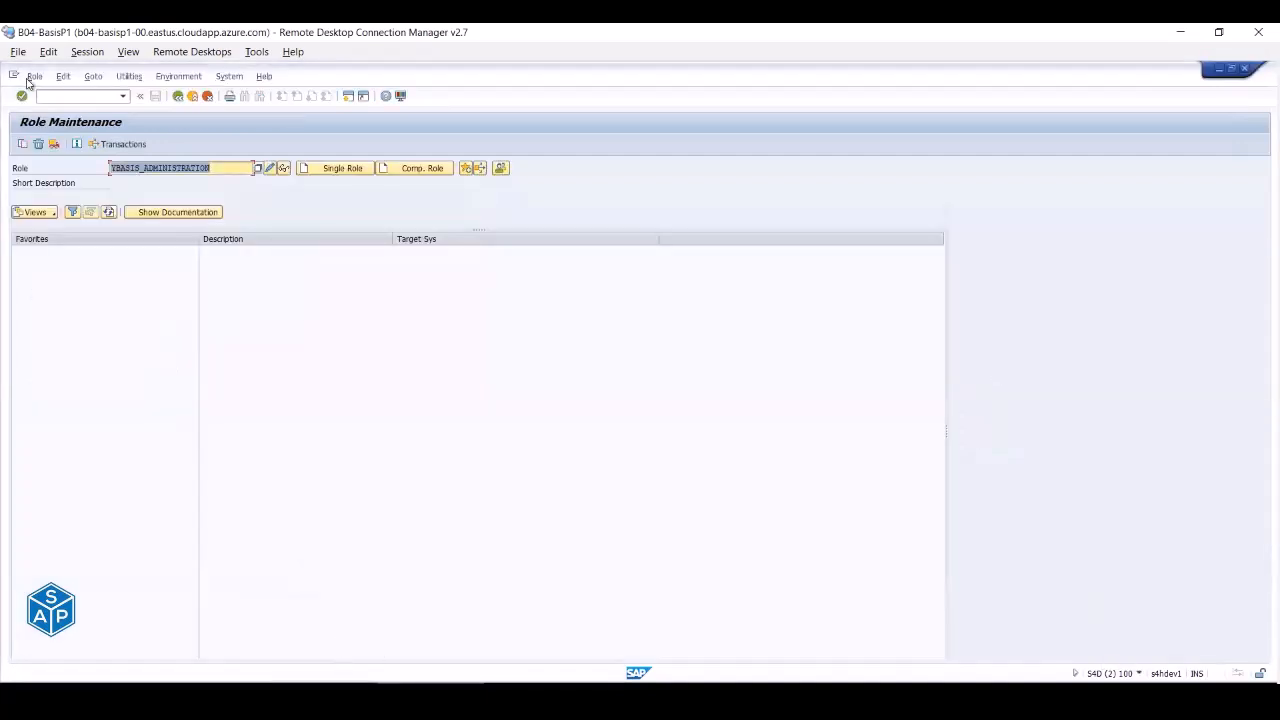
# - Edit the user in SU01 via /nsu01 and review its four assigned roles
pyautogui.click(52, 95)
pyautogui.write('/nsu01')
pyautogui.press('Return')
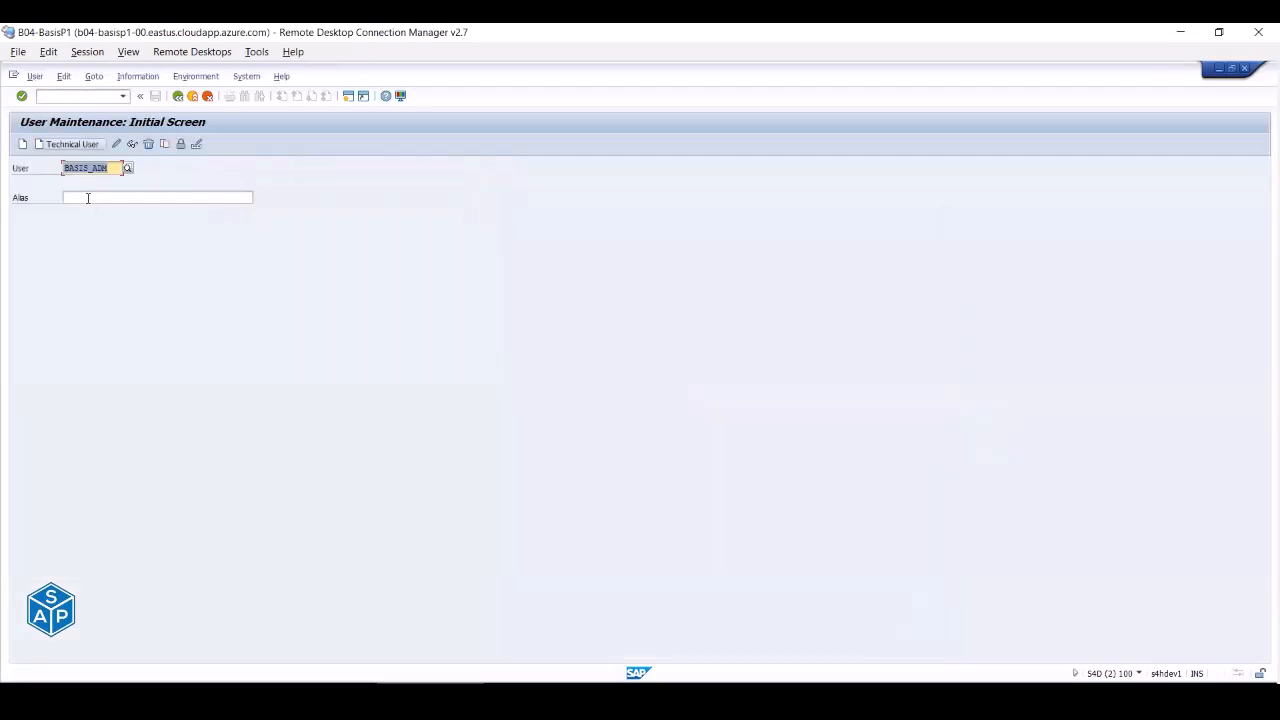
pyautogui.click(116, 144)
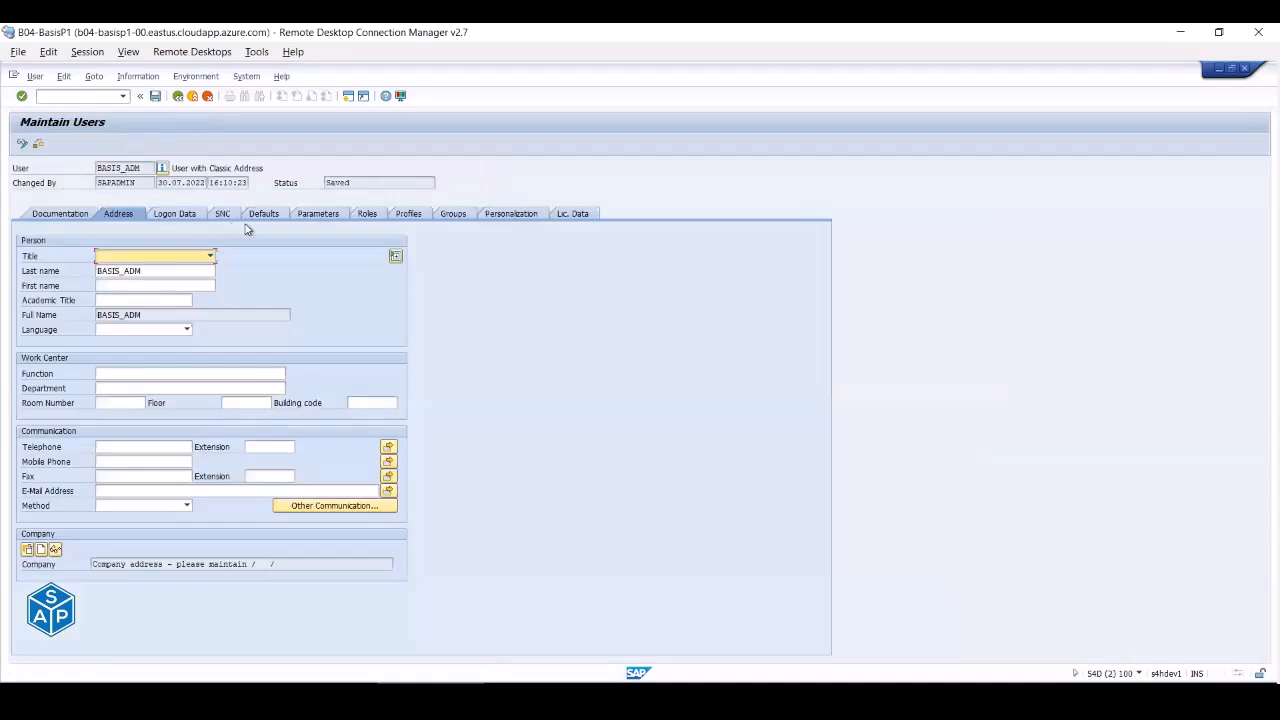
pyautogui.click(367, 213)
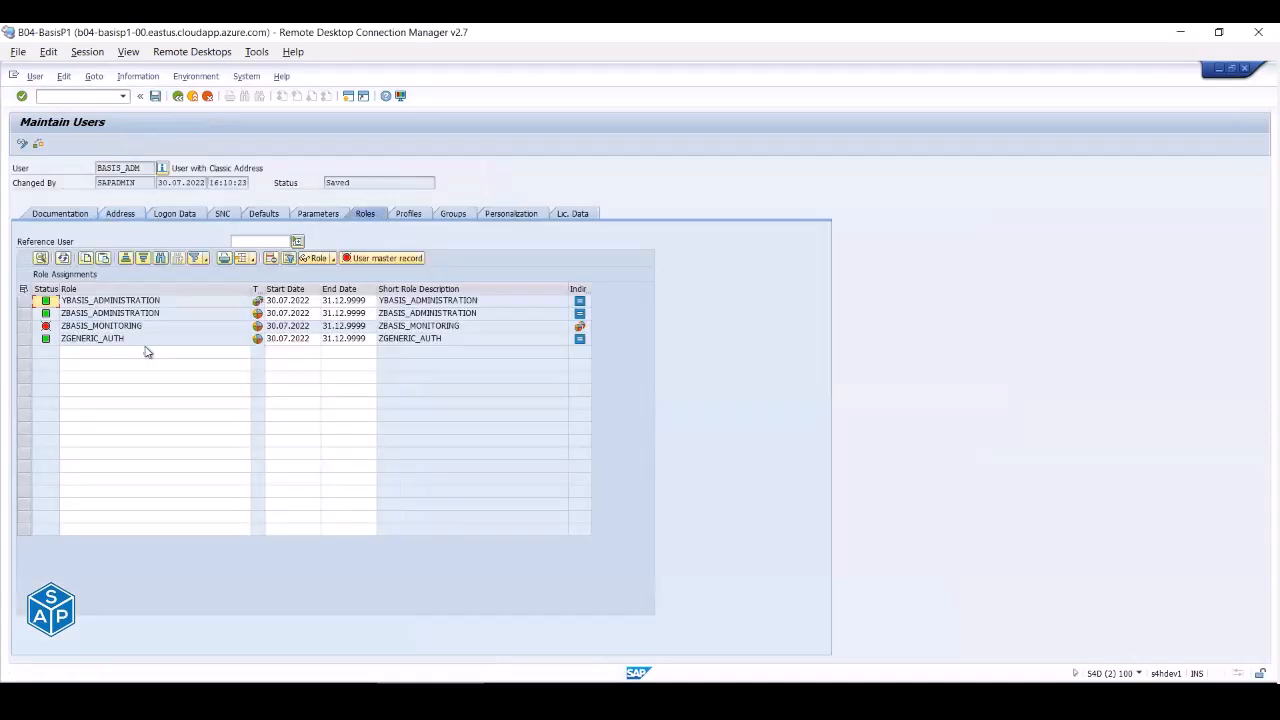
pyautogui.click(100, 303)
pyautogui.click(99, 315)
pyautogui.click(97, 328)
pyautogui.click(91, 340)
pyautogui.click(87, 314)
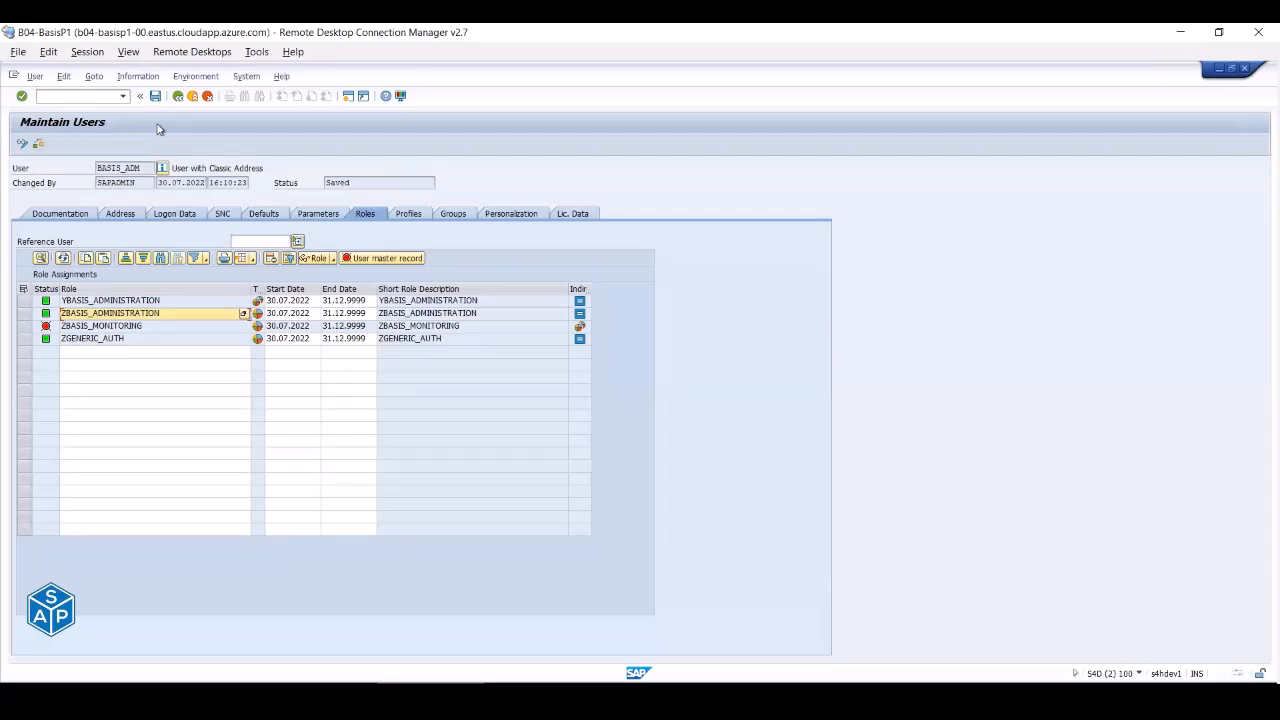
# - Run the user master record comparison and select the first three role rows
pyautogui.click(280, 259)
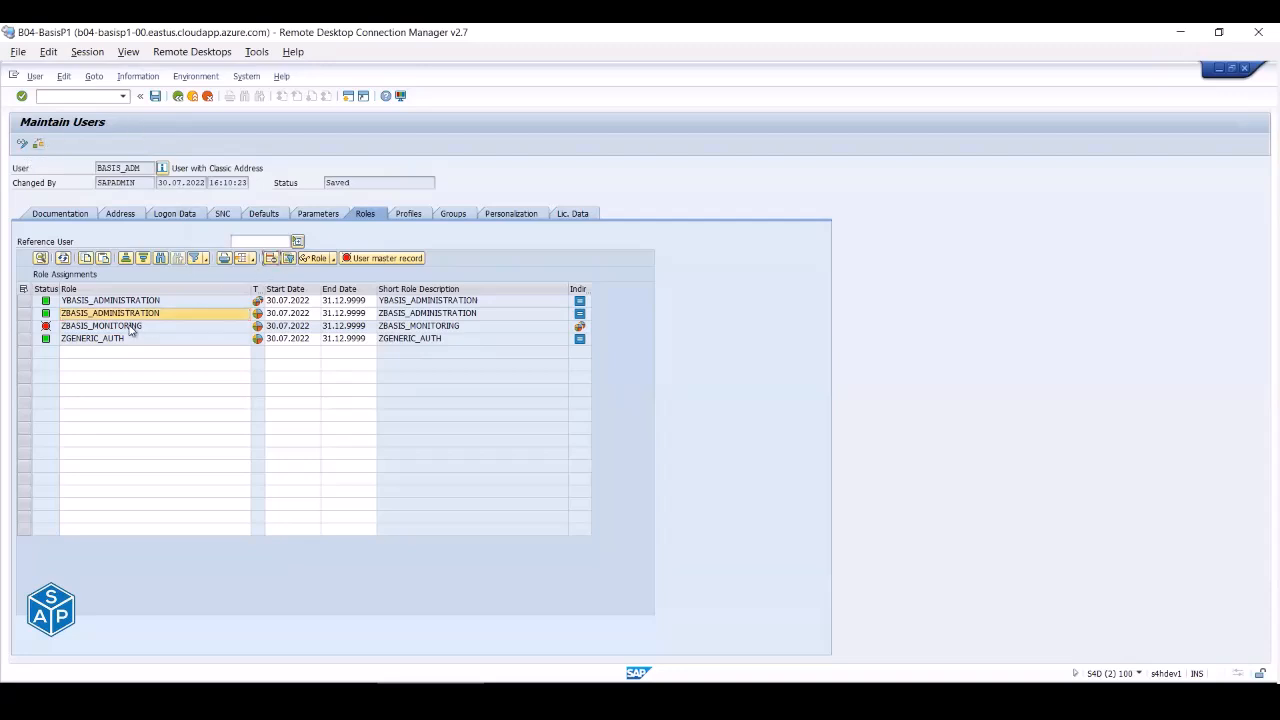
pyautogui.click(112, 326)
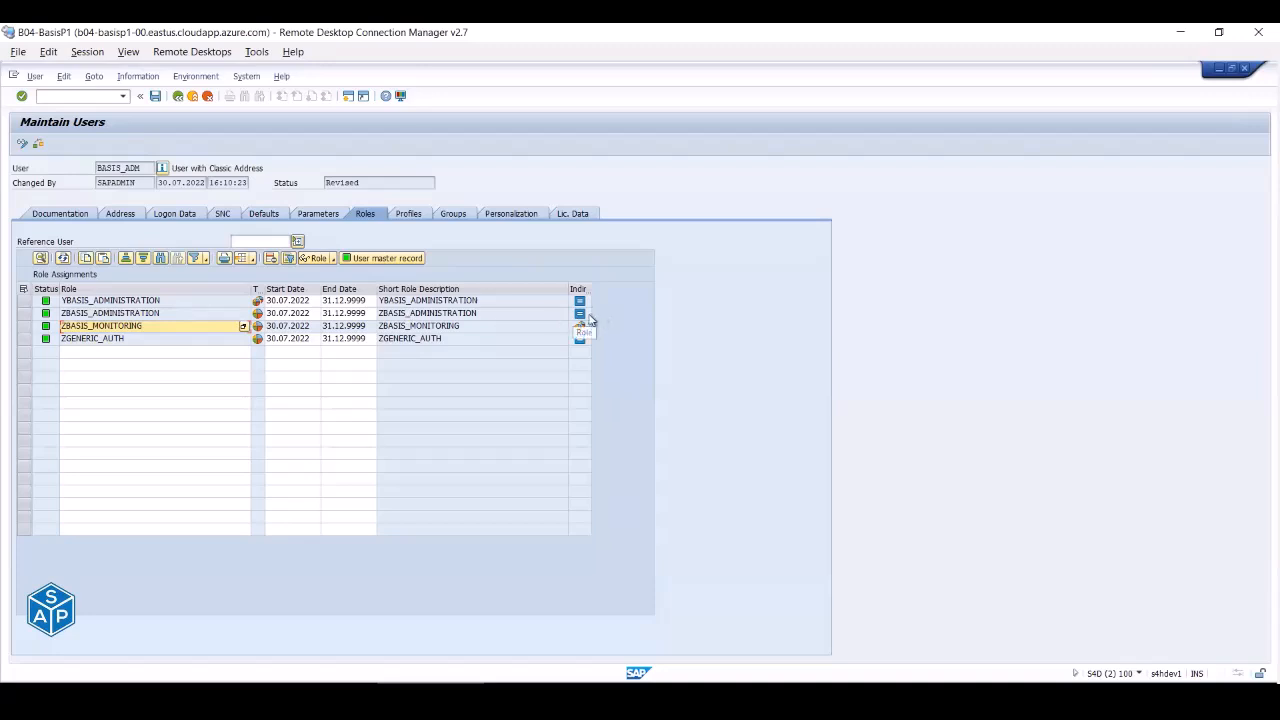
pyautogui.click(110, 314)
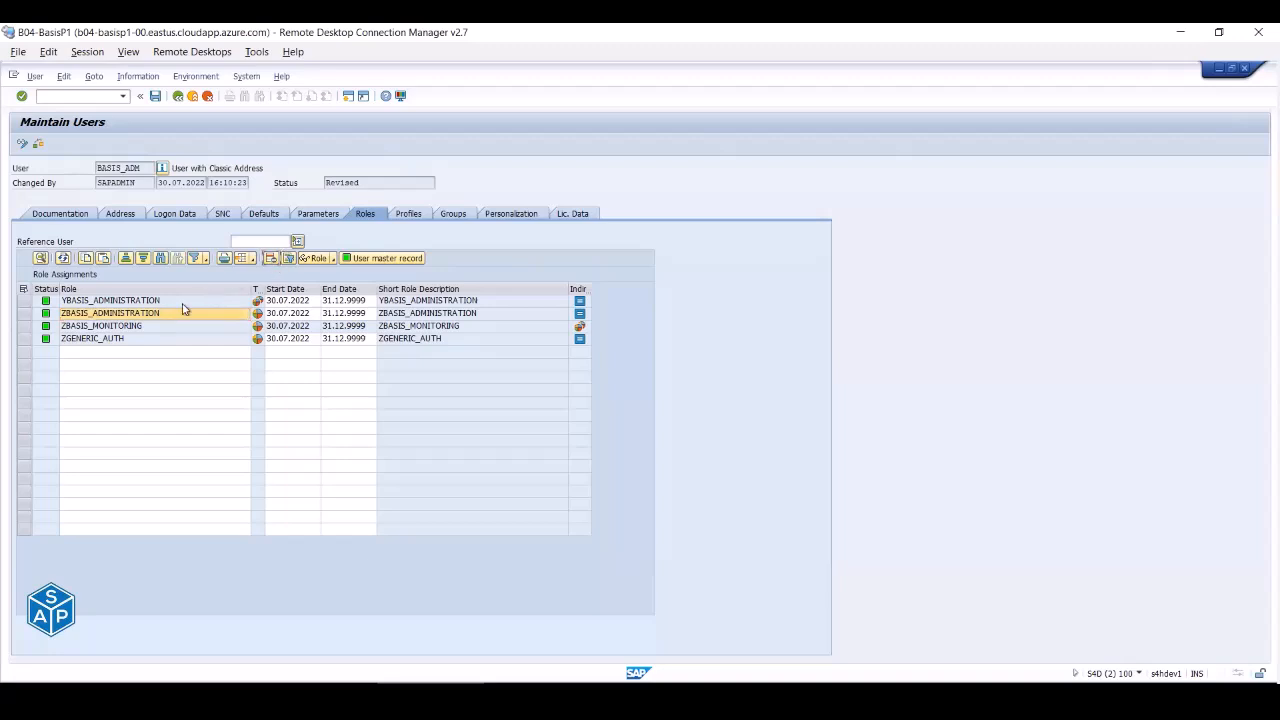
pyautogui.moveTo(22, 301); pyautogui.dragTo(22, 326)
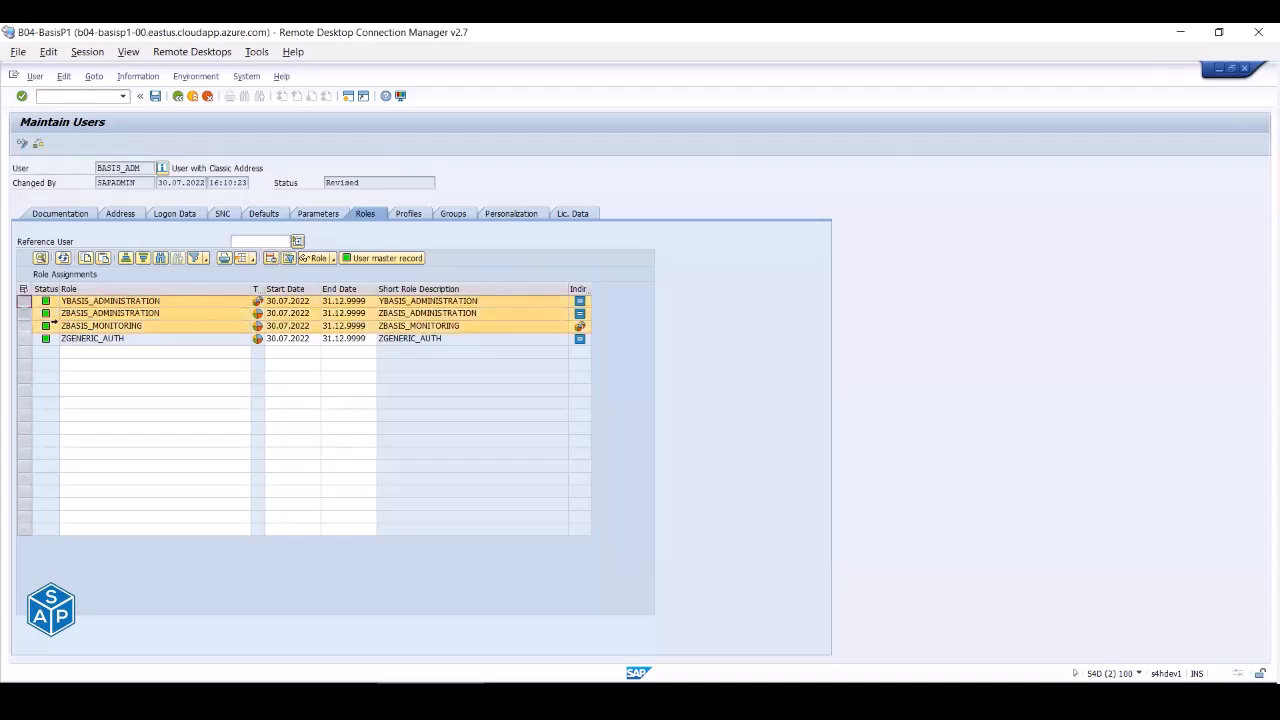
# - Delete the three selected roles and enter YBASIS* in the empty role row
pyautogui.click(270, 258)
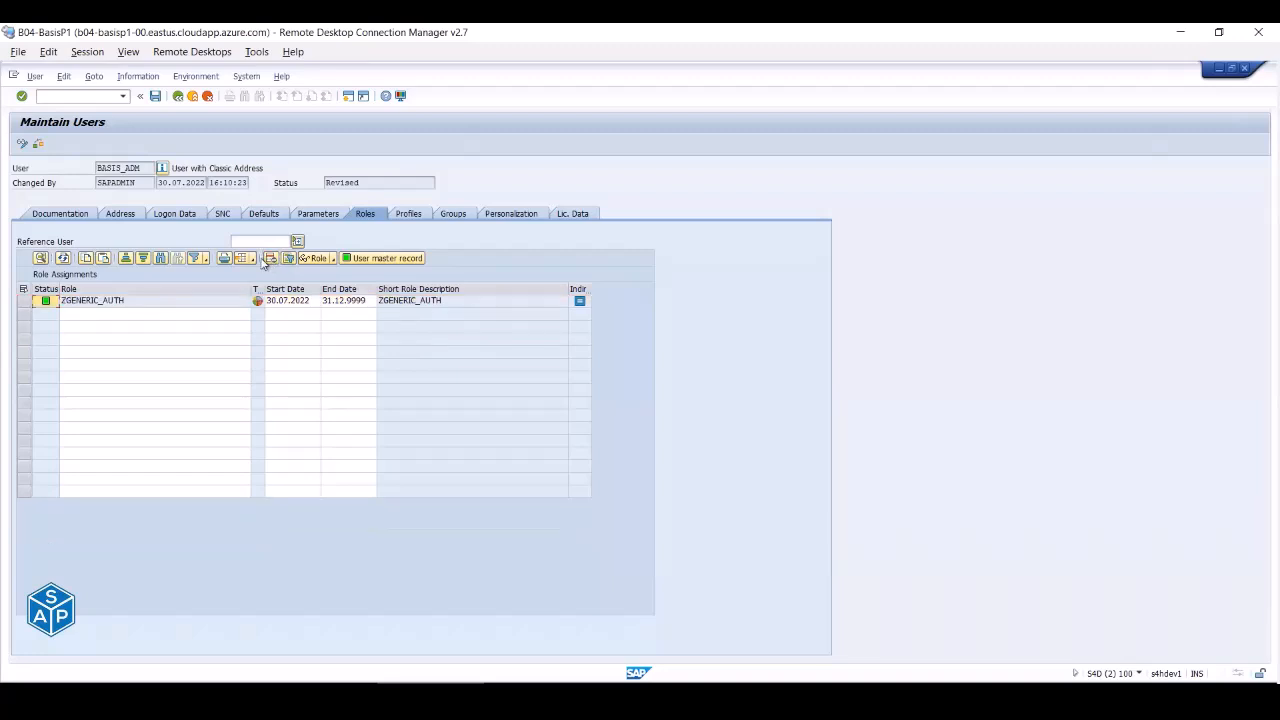
pyautogui.click(96, 314)
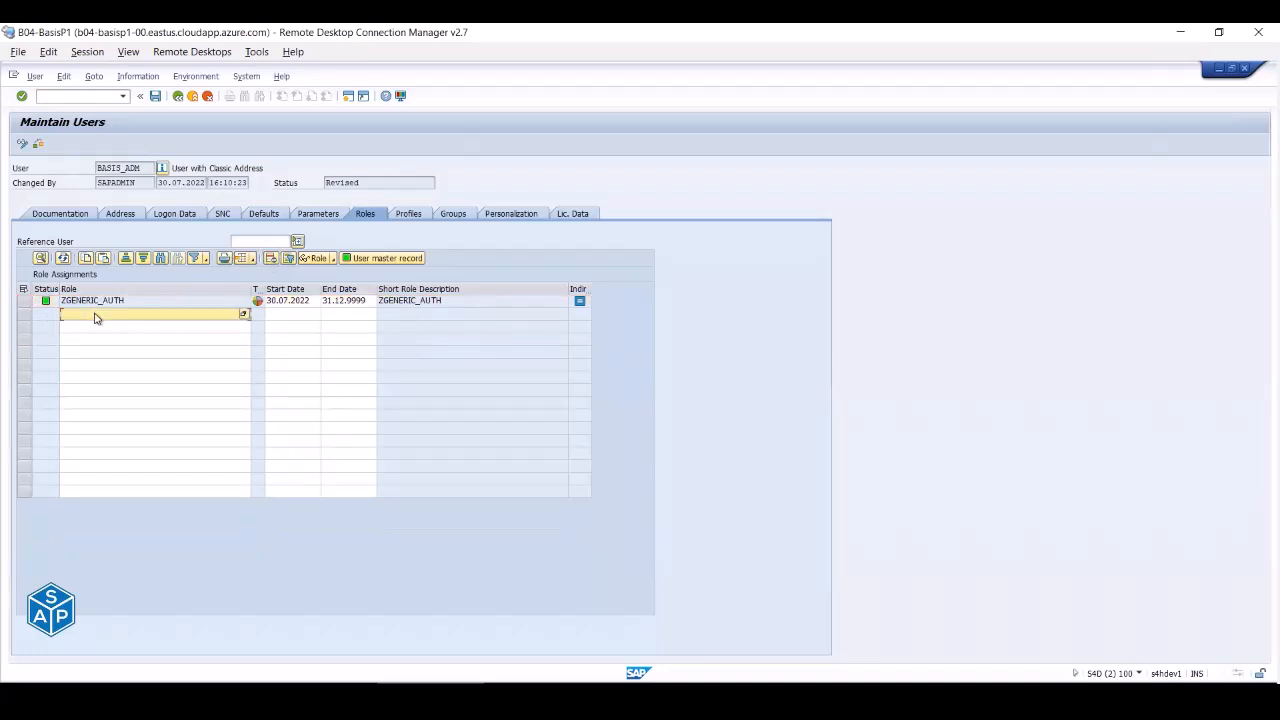
pyautogui.click(94, 314)
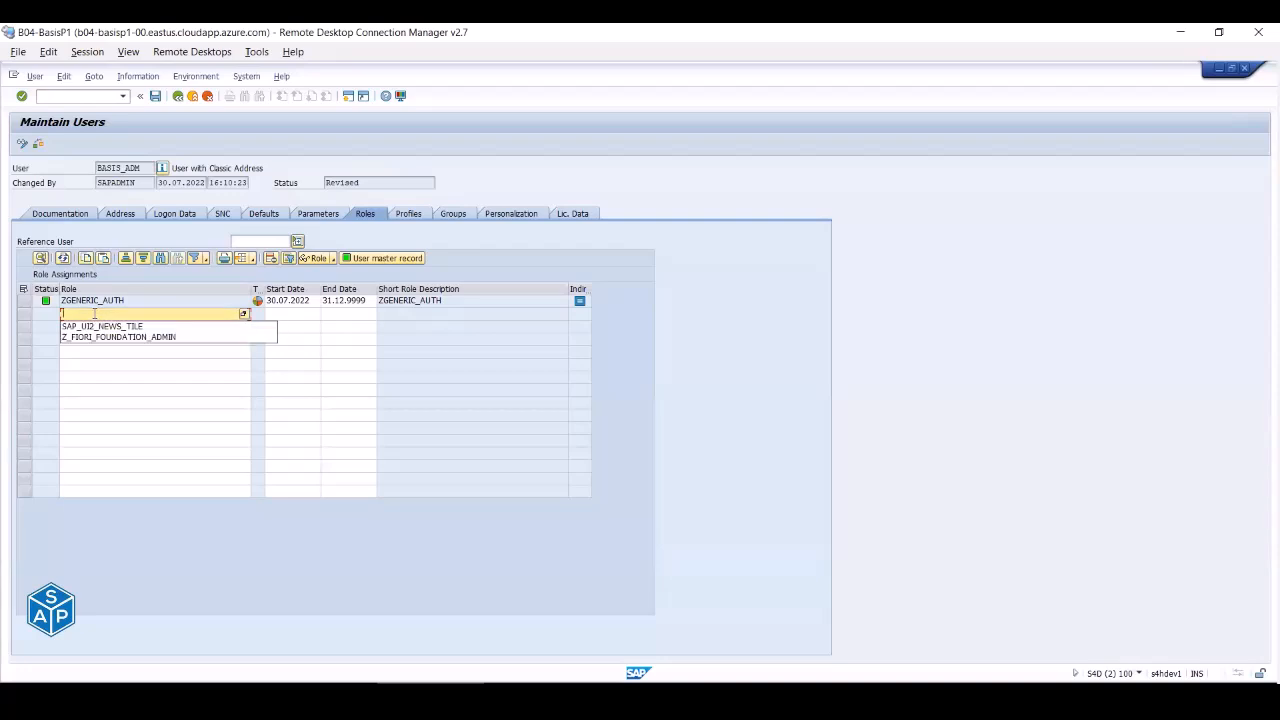
pyautogui.click(95, 314)
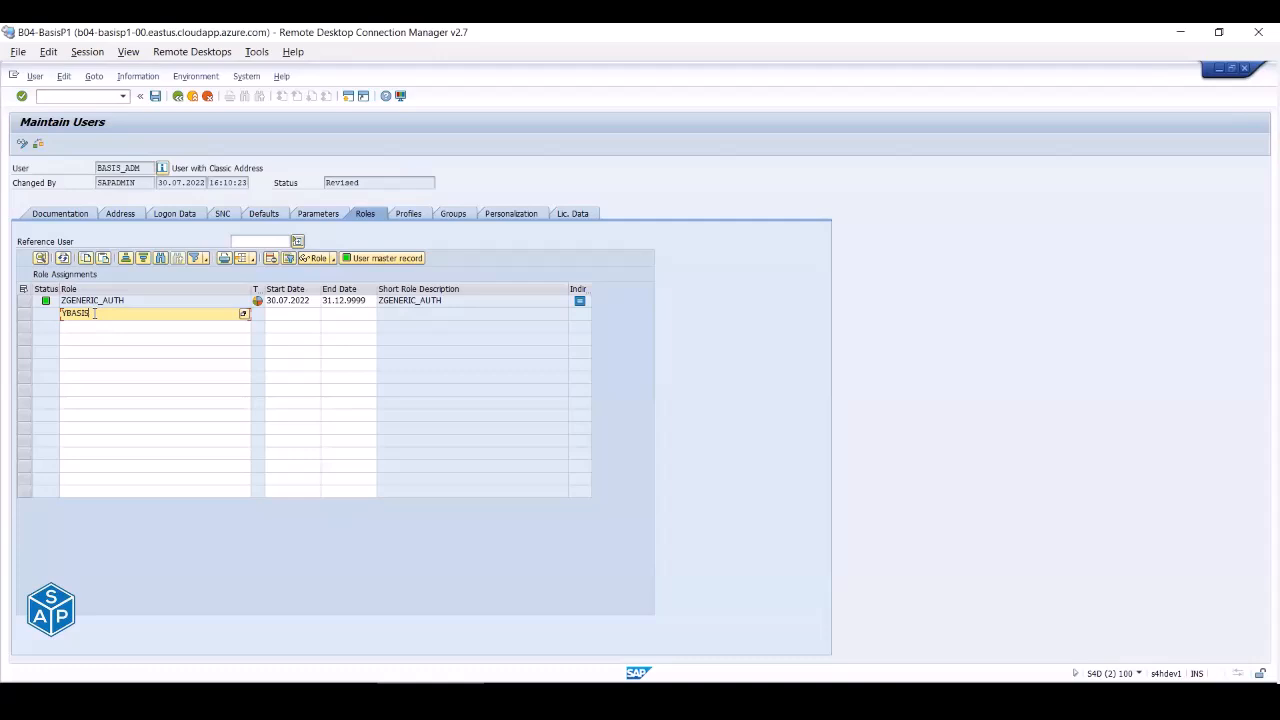
pyautogui.press('F4')
pyautogui.press('Return')
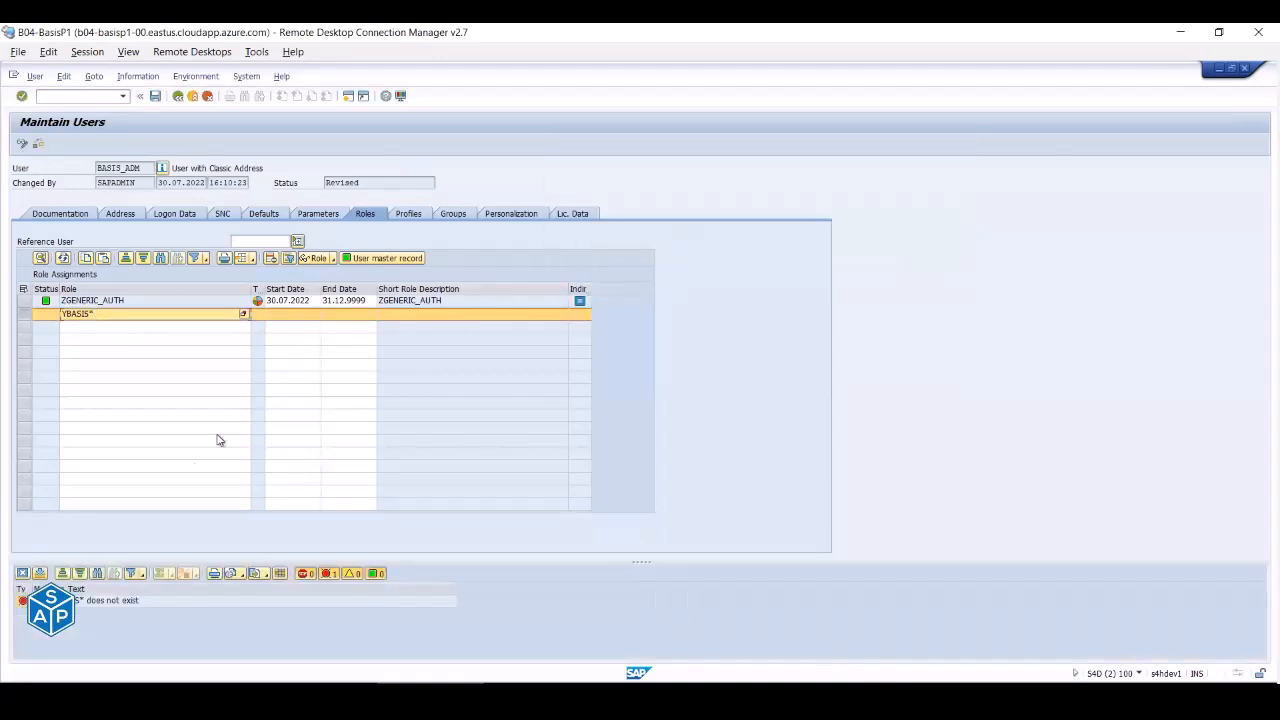
# - Pick YBASIS_ADMINISTRATION from the Composite Roles search and save the user
pyautogui.click(244, 315)
pyautogui.click(244, 315)
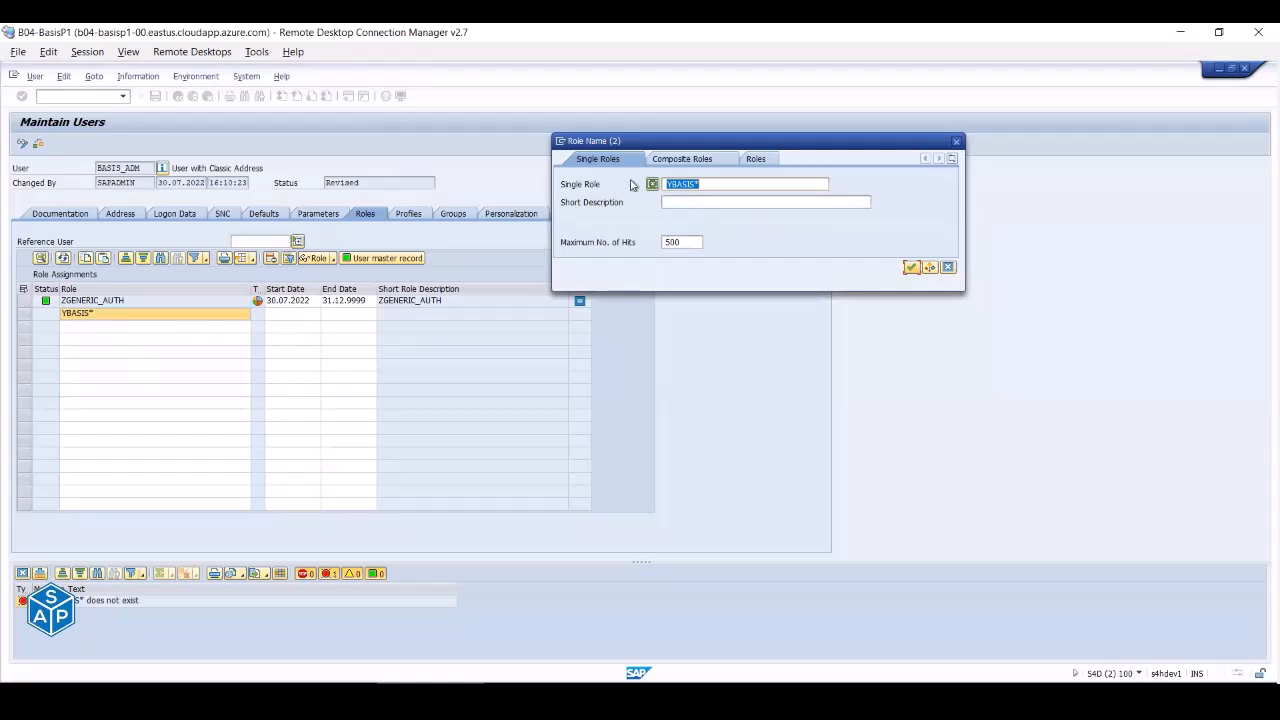
pyautogui.click(689, 159)
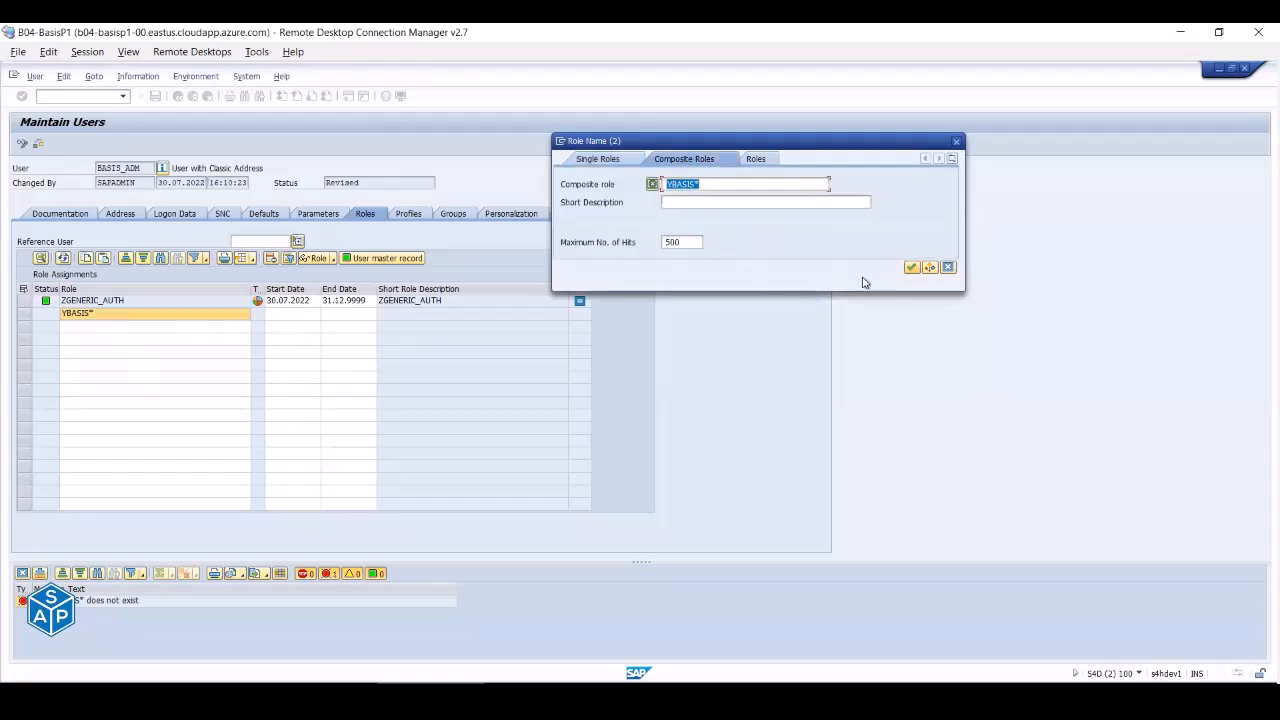
pyautogui.click(911, 267)
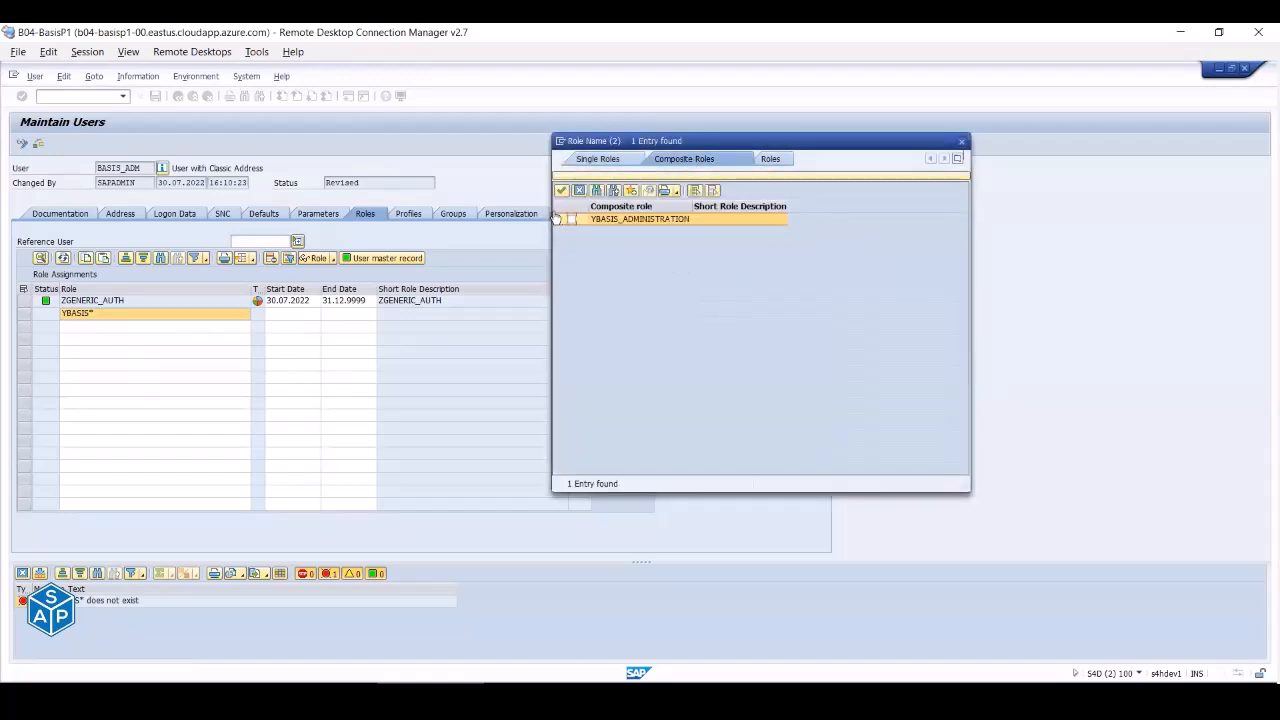
pyautogui.click(561, 190)
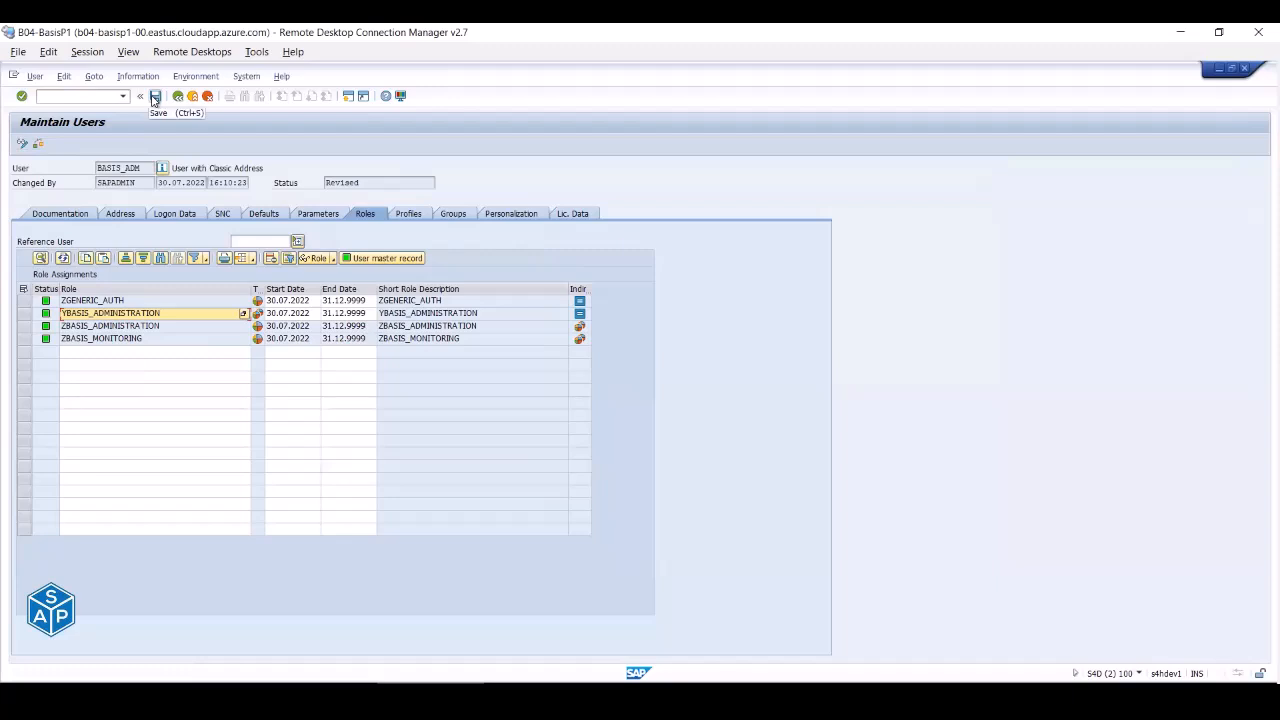
pyautogui.click(155, 97)
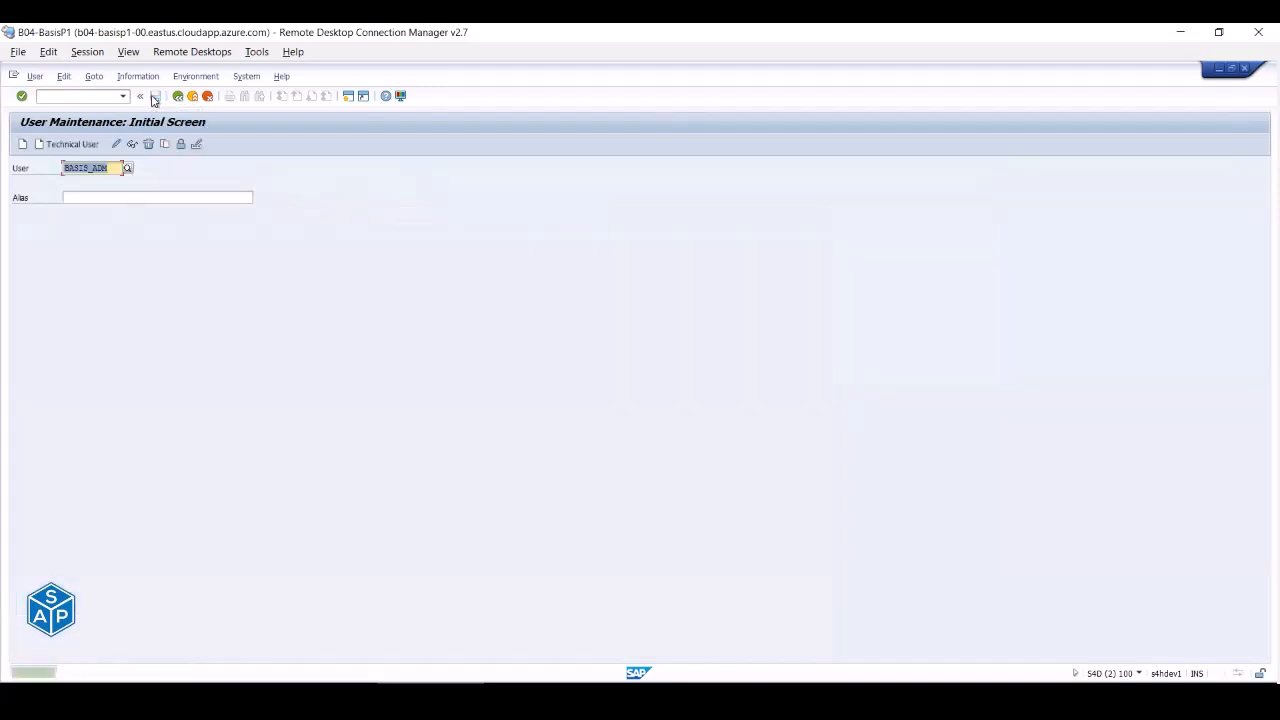
# - Display the saved user's roles and review YBASIS_ADMINISTRATION, ZBASIS_ADMINISTRATION and ZBASIS_MONITORING
pyautogui.click(130, 145)
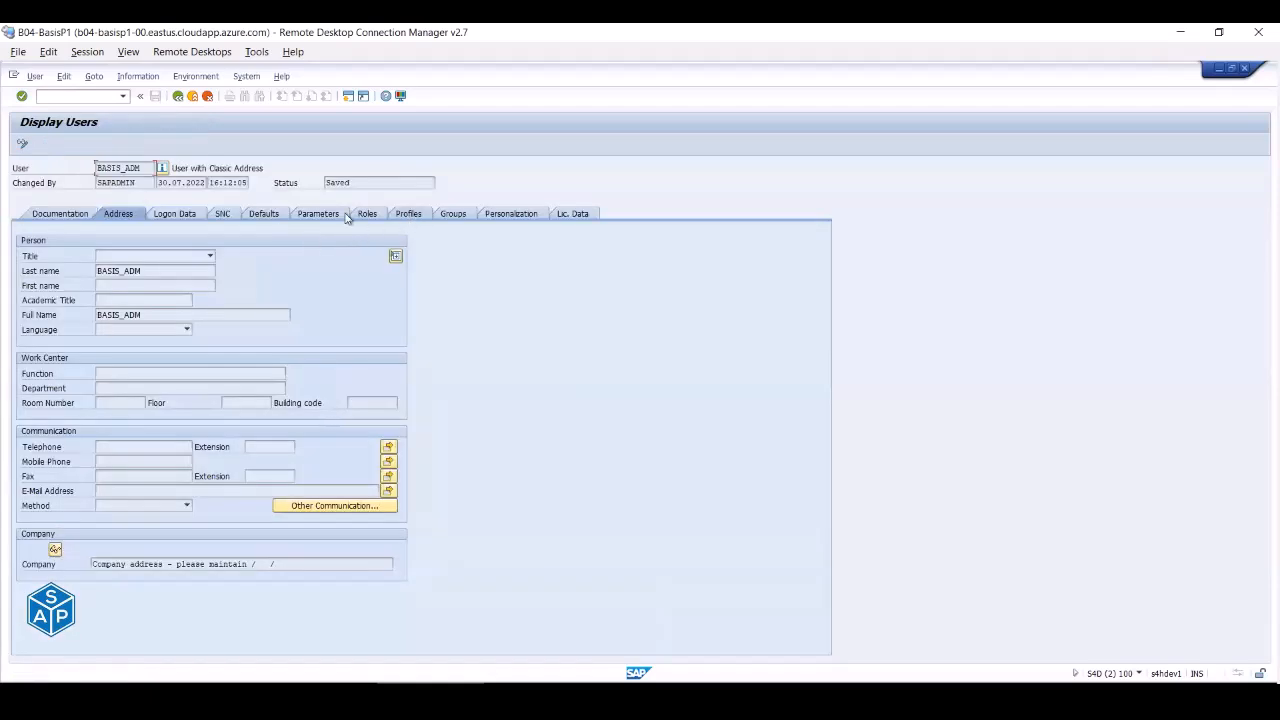
pyautogui.click(364, 214)
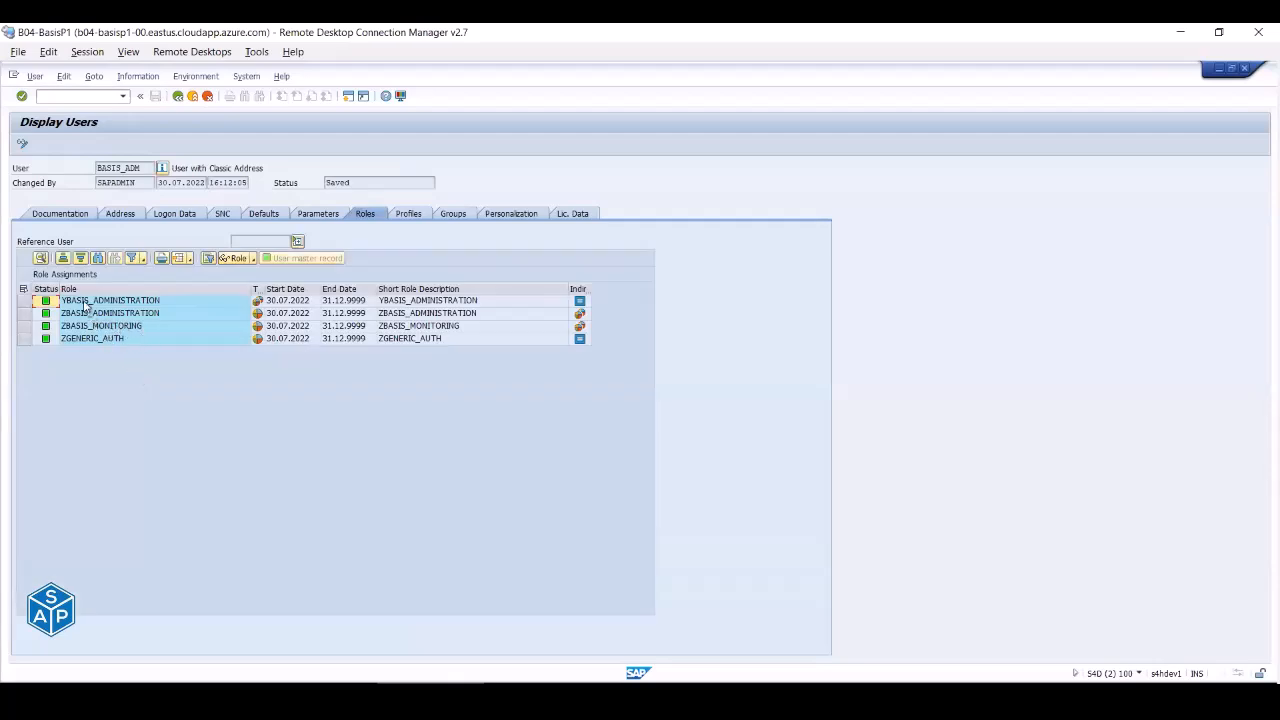
pyautogui.click(87, 303)
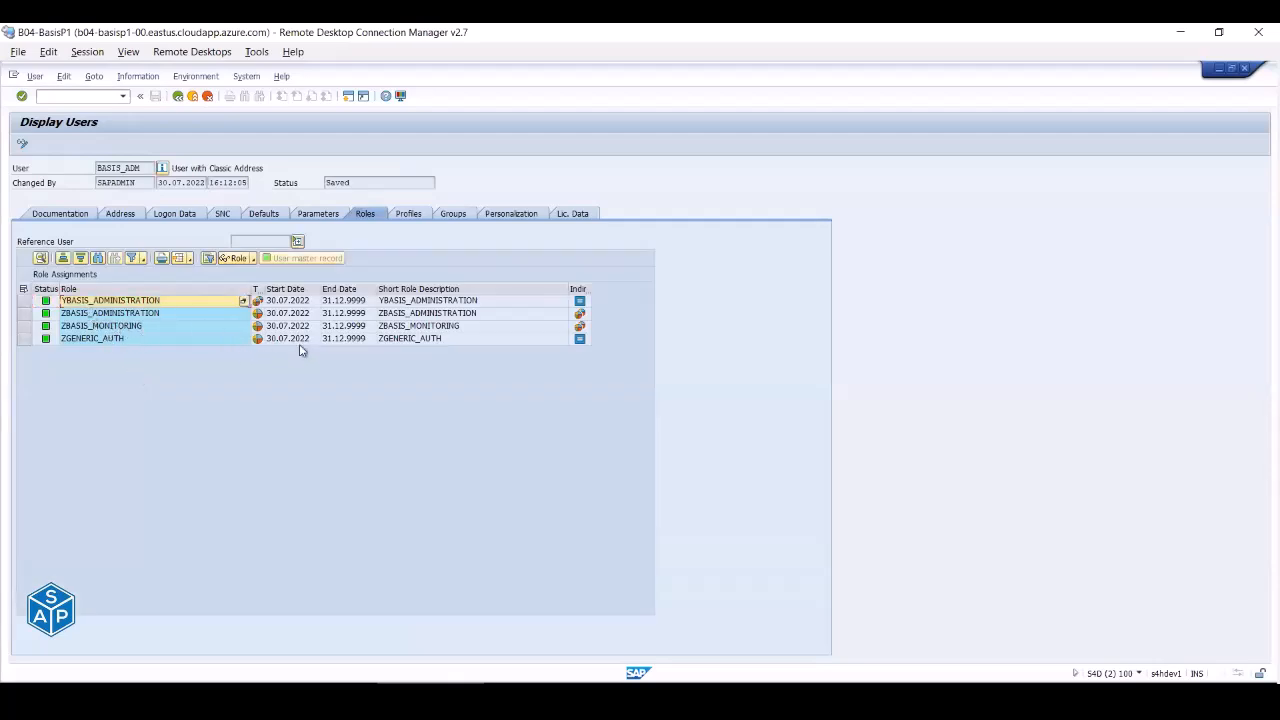
pyautogui.click(117, 314)
pyautogui.click(168, 327)
# - Select the YBASIS_ADMINISTRATION, ZGENERIC_AUTH, ZBASIS_ADMINISTRATION and ZBASIS_MONITORING role rows in turn
pyautogui.moveTo(581, 318)
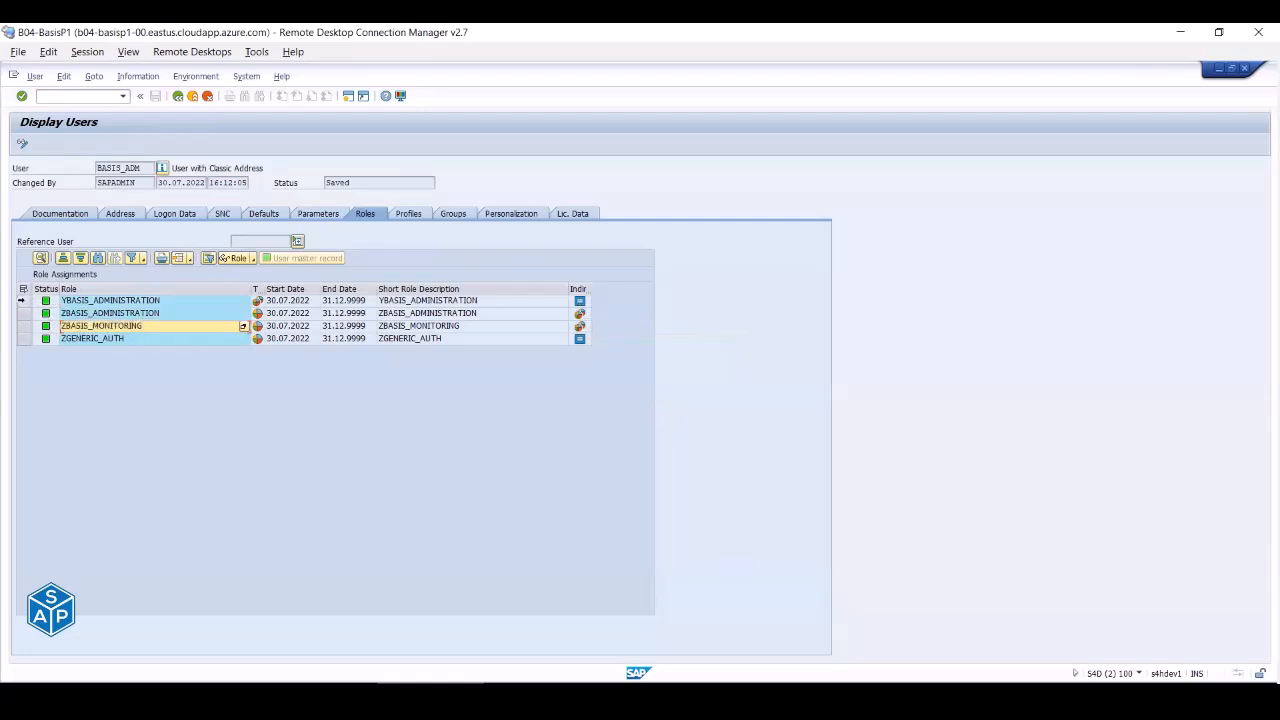
pyautogui.click(22, 300)
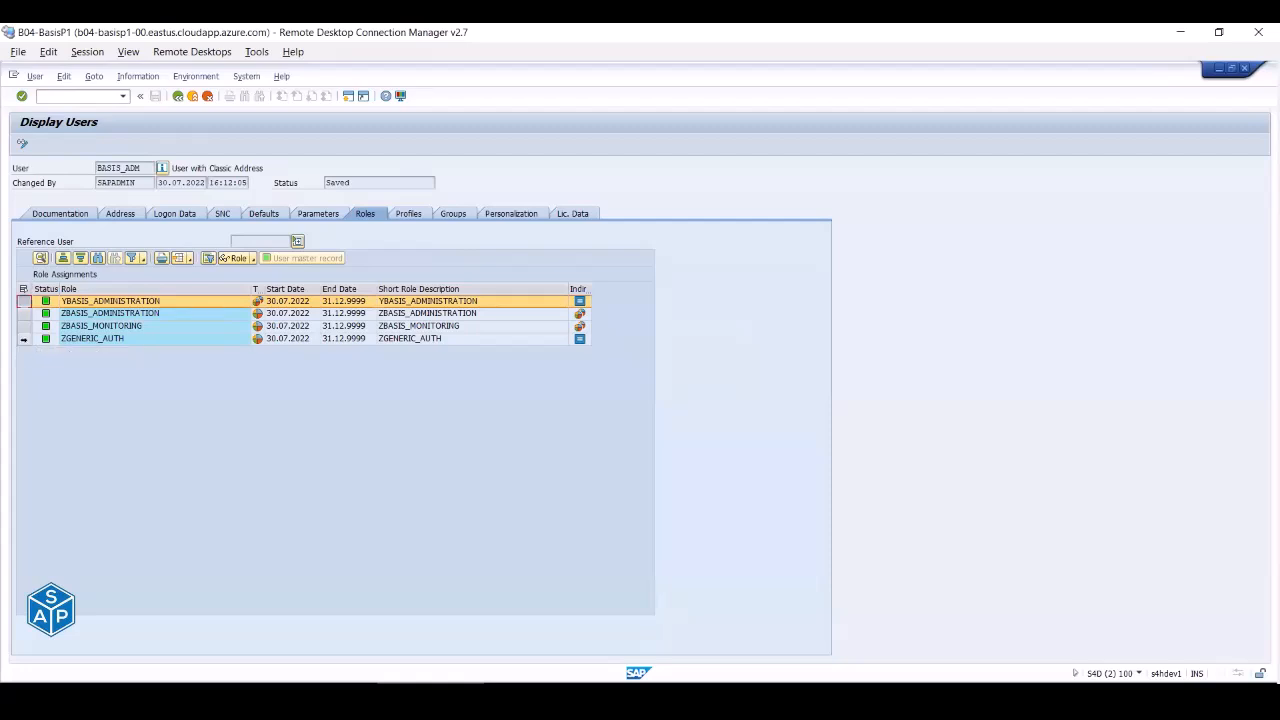
pyautogui.click(23, 339)
pyautogui.click(22, 300)
pyautogui.click(23, 339)
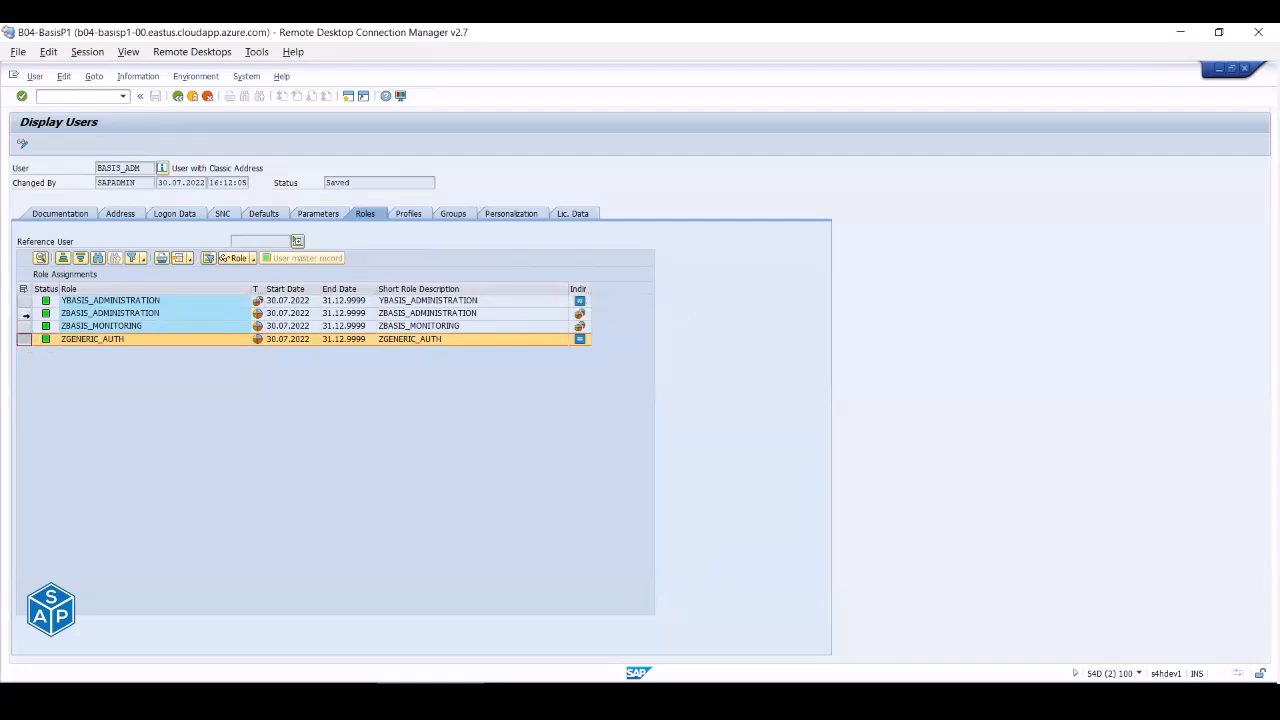
pyautogui.click(23, 313)
pyautogui.click(24, 326)
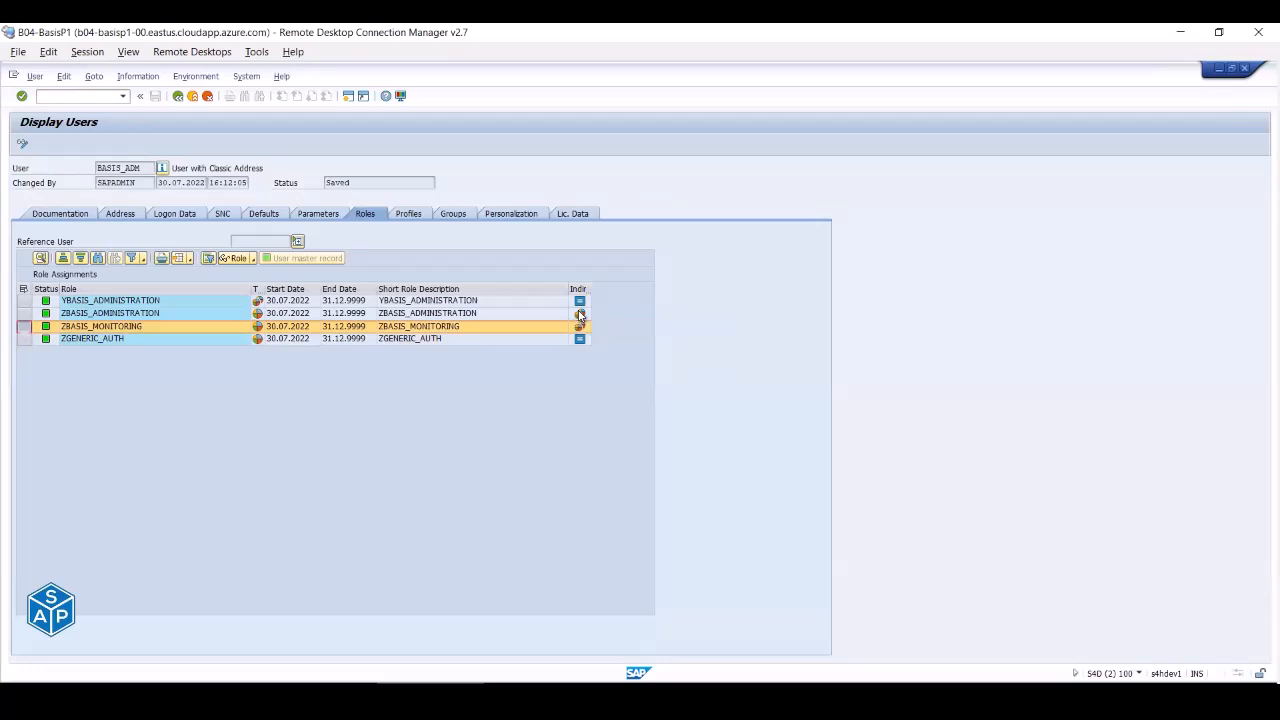
# - Log on to SAP S/4HANA 2020 (PAS) with the stored user id and password
pyautogui.hotkey('alt', 'Tab')
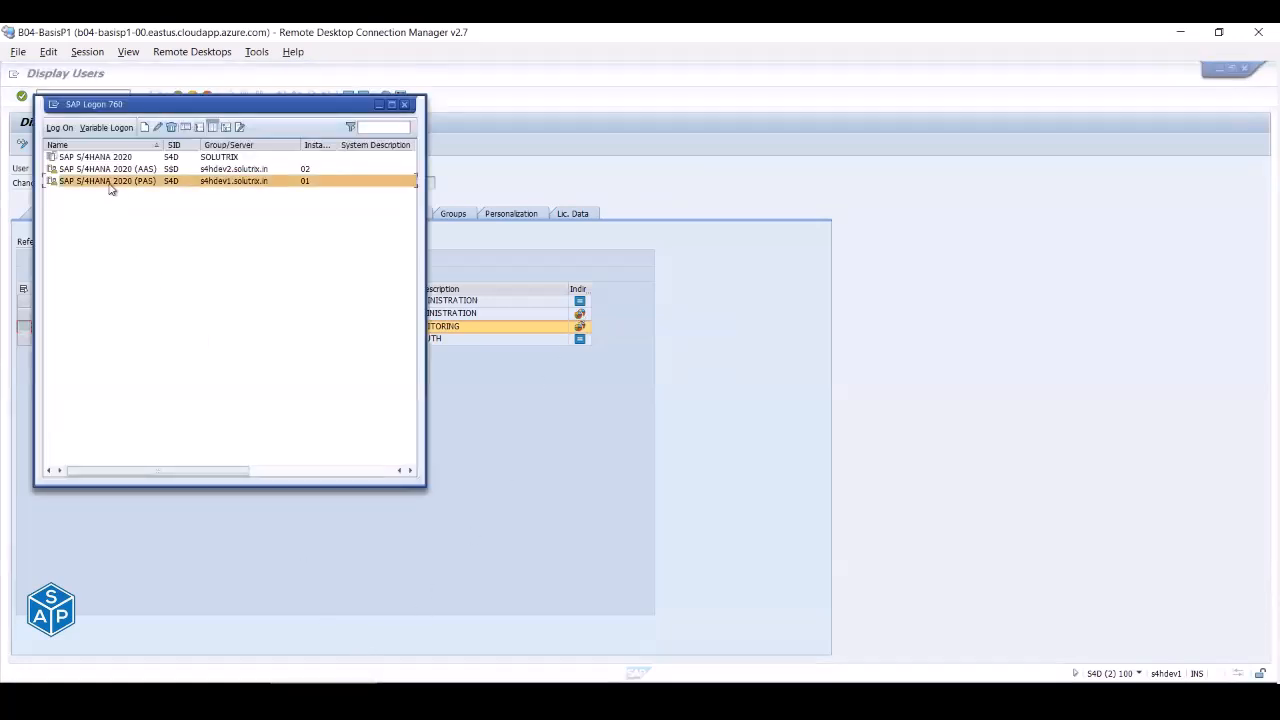
pyautogui.doubleClick(112, 182)
pyautogui.press('Down')
pyautogui.press('Tab')
pyautogui.write('*')
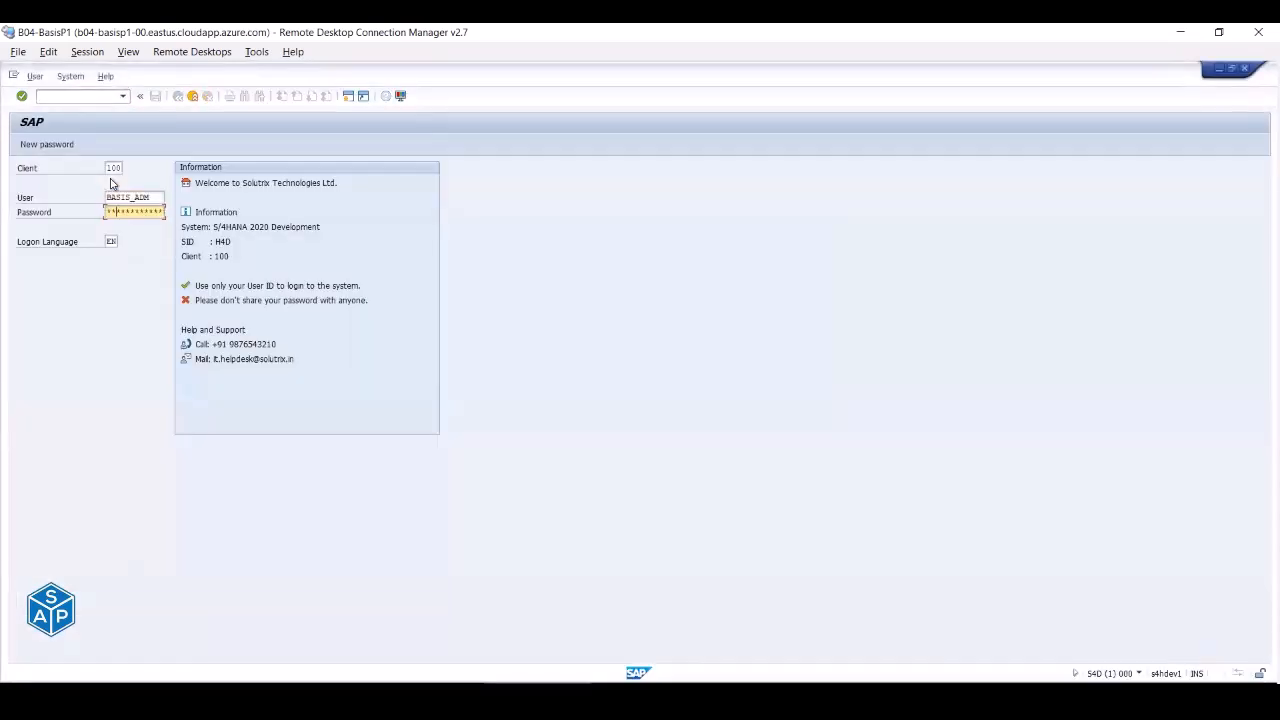
pyautogui.press('Return')
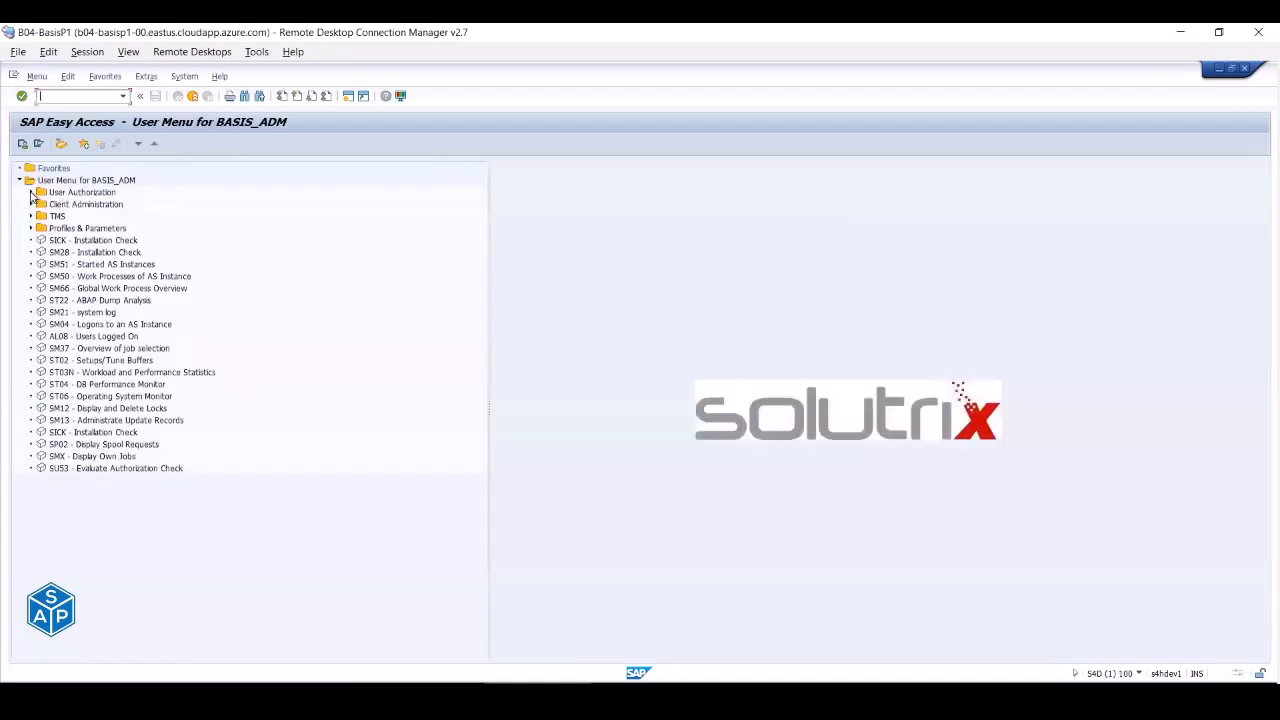
# - Expand User Authorization, Client Administration and TMS, reviewing SICK, SM28, SM50, SM21, SM37, ST04, ST06
pyautogui.click(30, 192)
pyautogui.click(31, 276)
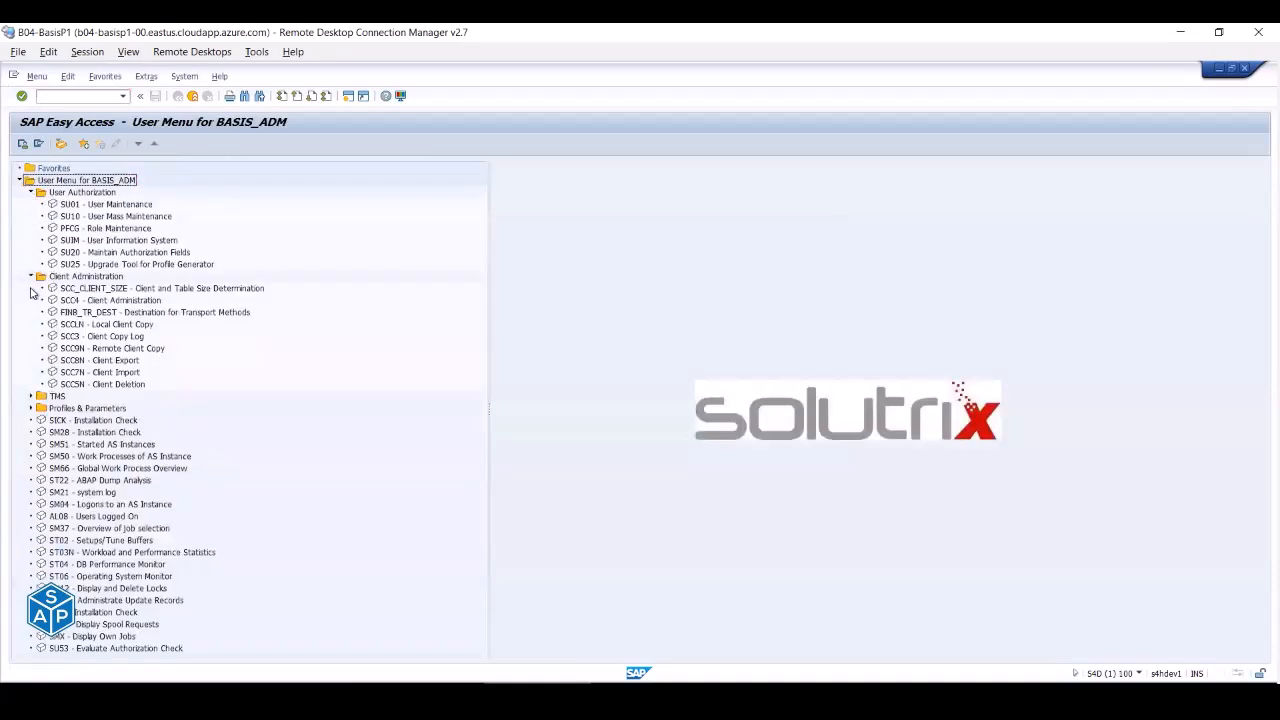
pyautogui.click(31, 396)
pyautogui.scroll(-2, 70, 395)
pyautogui.click(86, 445)
pyautogui.click(82, 457)
pyautogui.click(82, 481)
pyautogui.click(80, 516)
pyautogui.click(80, 552)
pyautogui.click(85, 589)
pyautogui.click(86, 600)
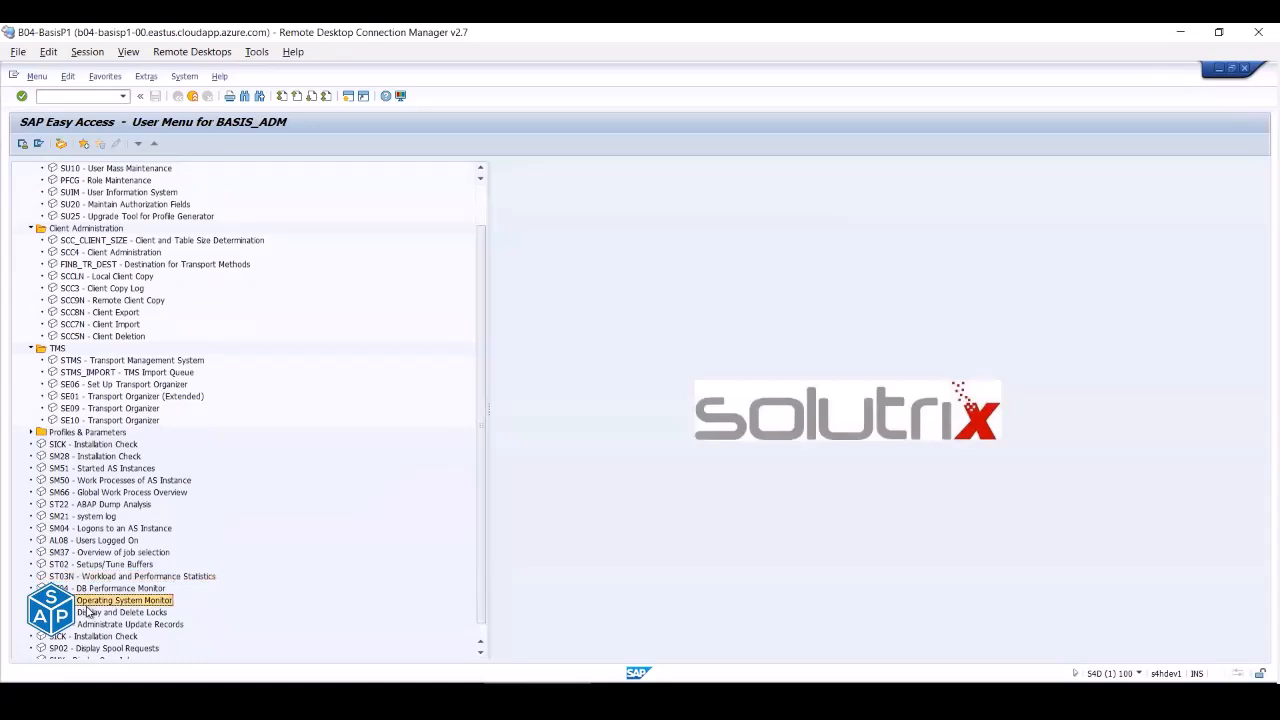
pyautogui.scroll(-1, 88, 612)
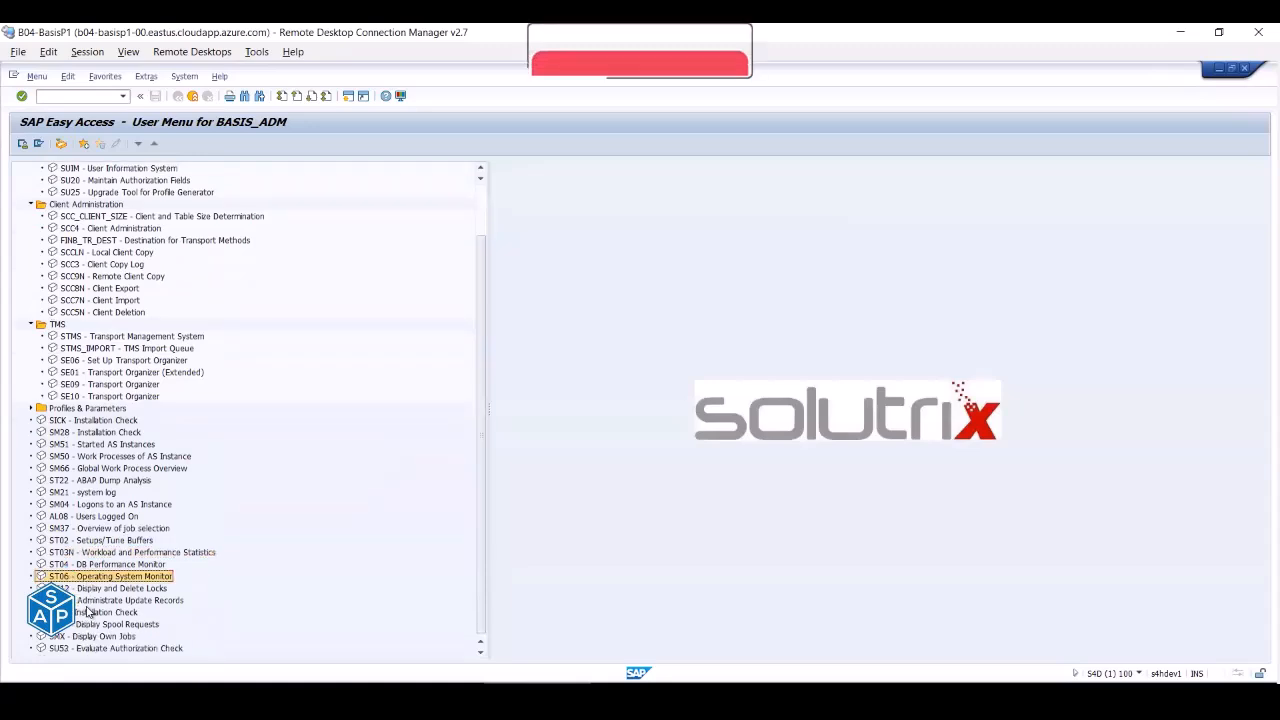
pyautogui.scroll(2, 88, 611)
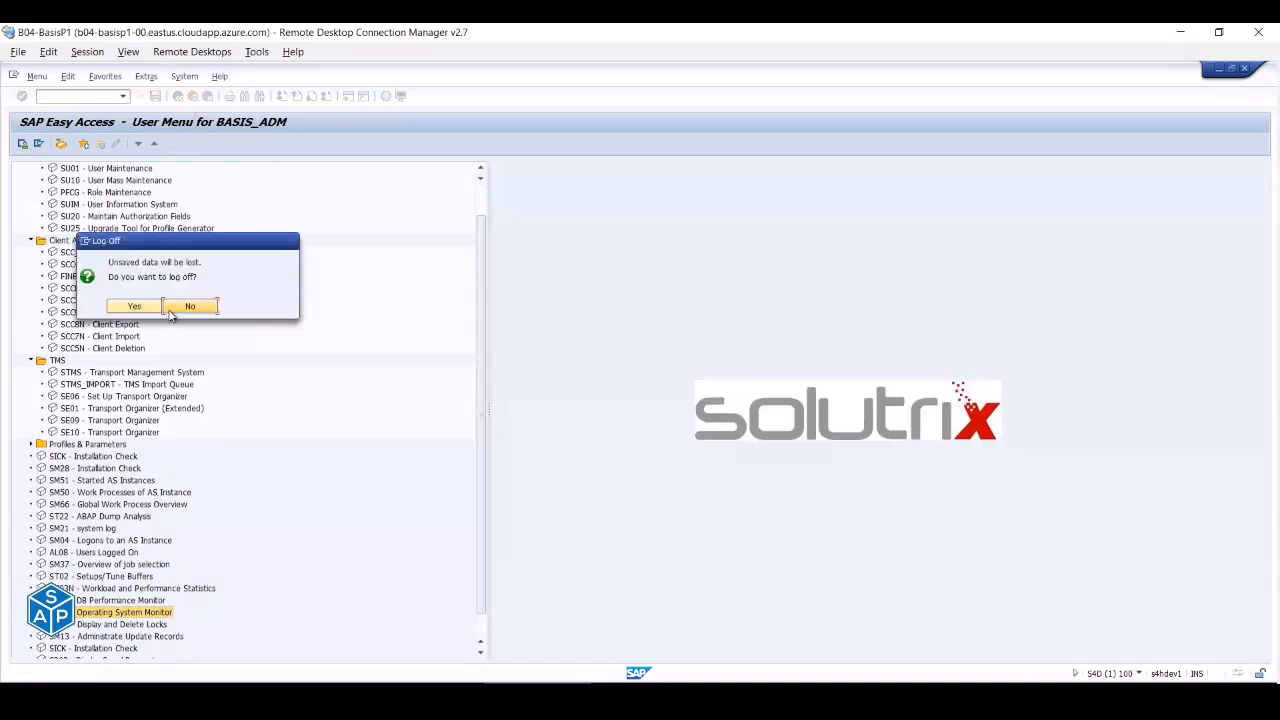
# - Decline the log off and collapse the Client Administration and TMS folders
pyautogui.click(172, 306)
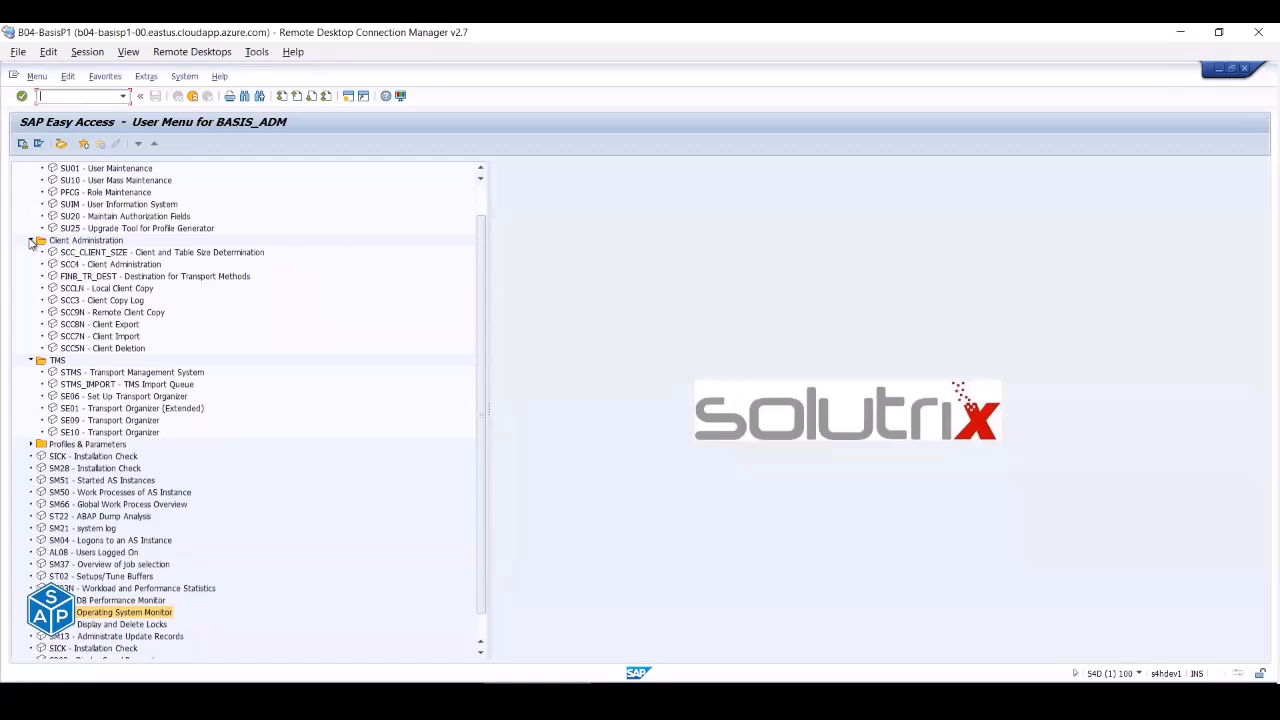
pyautogui.click(31, 241)
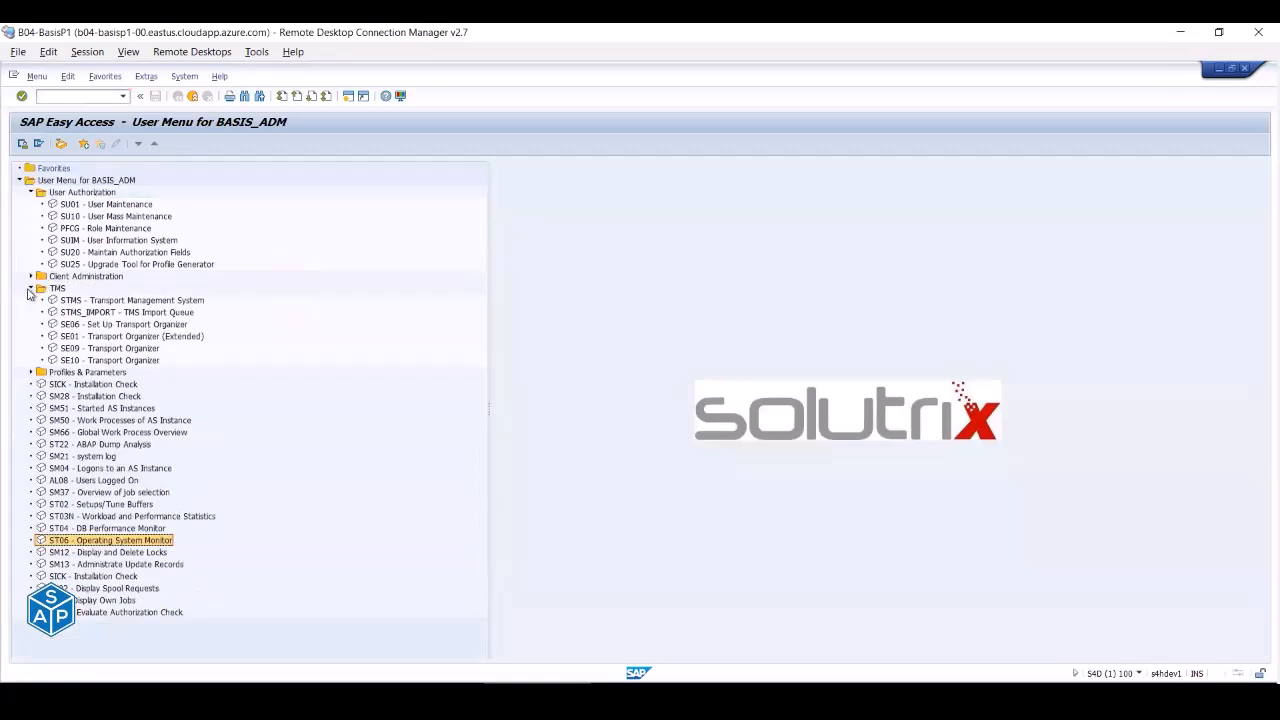
pyautogui.click(31, 288)
# - Collapse the User Authorization folder
pyautogui.click(31, 192)
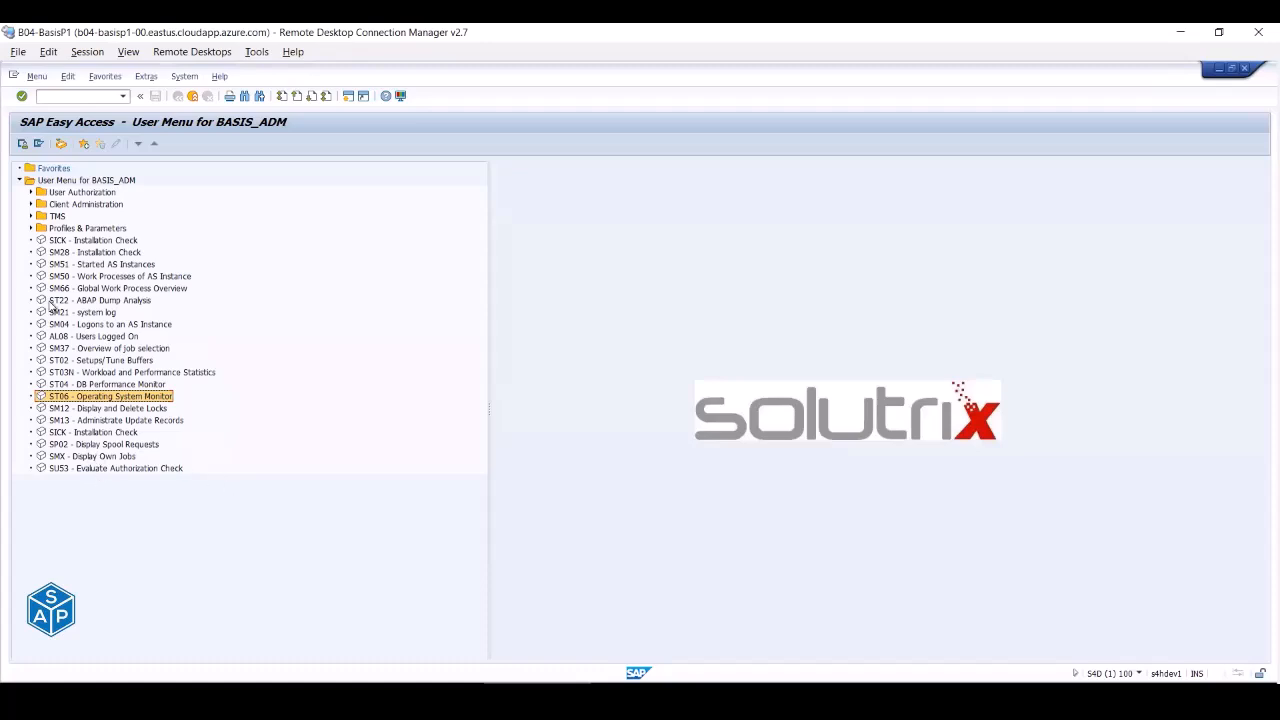
# - Run transaction SUIM to open the User Information System, then bring up the Excel lab workbook
pyautogui.click(69, 96)
pyautogui.write('/sum')
pyautogui.press('BackSpace')
pyautogui.press('Return')
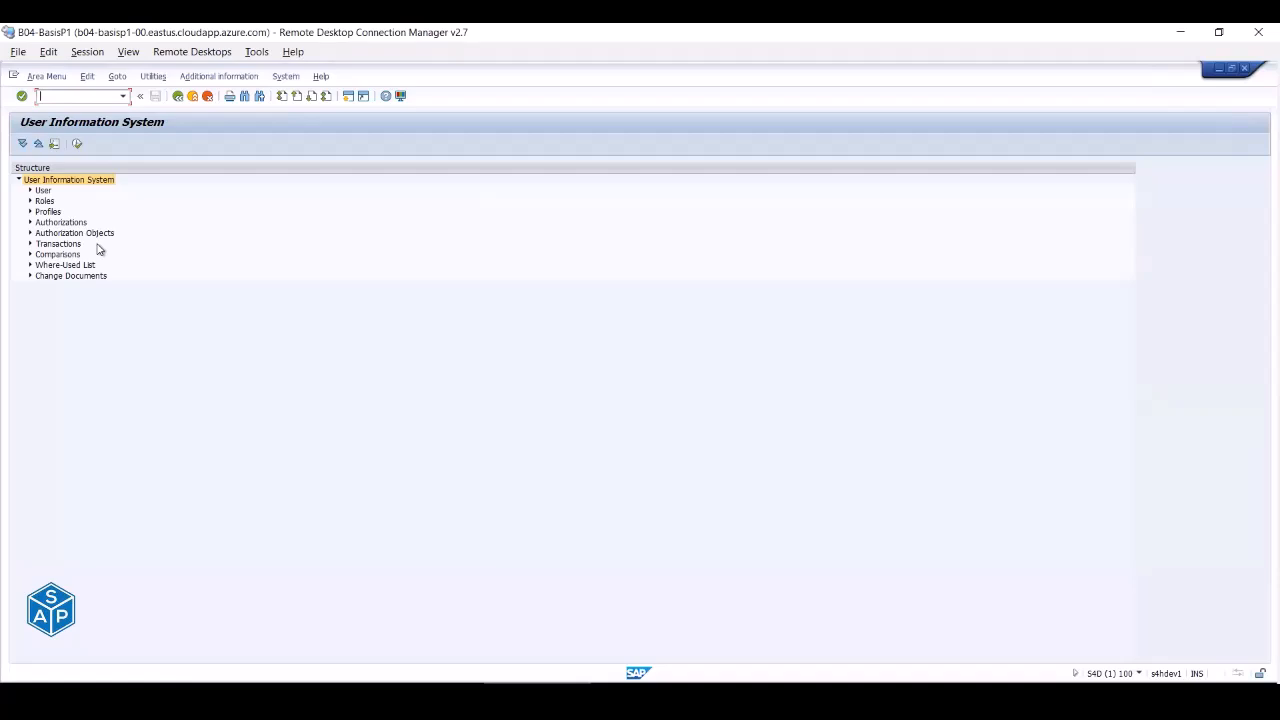
pyautogui.click(540, 700)
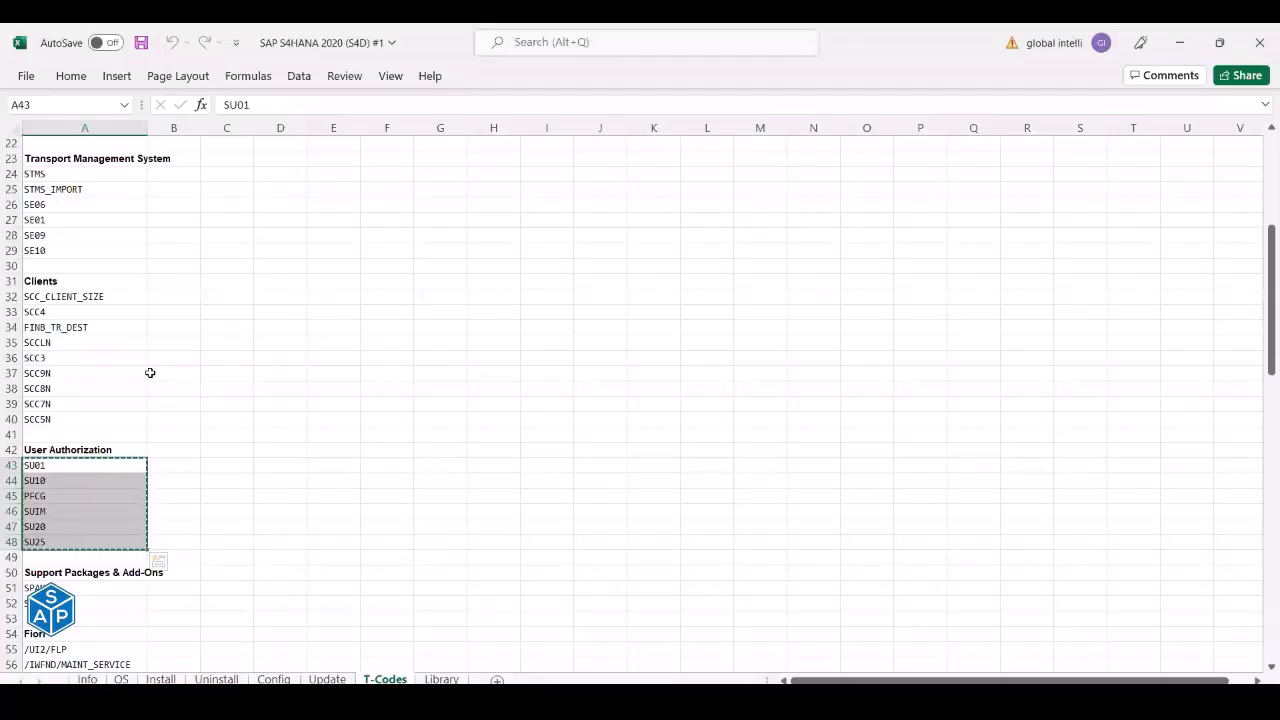
# - Select cell A24 (STMS) on the T-Codes sheet and switch back to SAP
pyautogui.scroll(3, 150, 372)
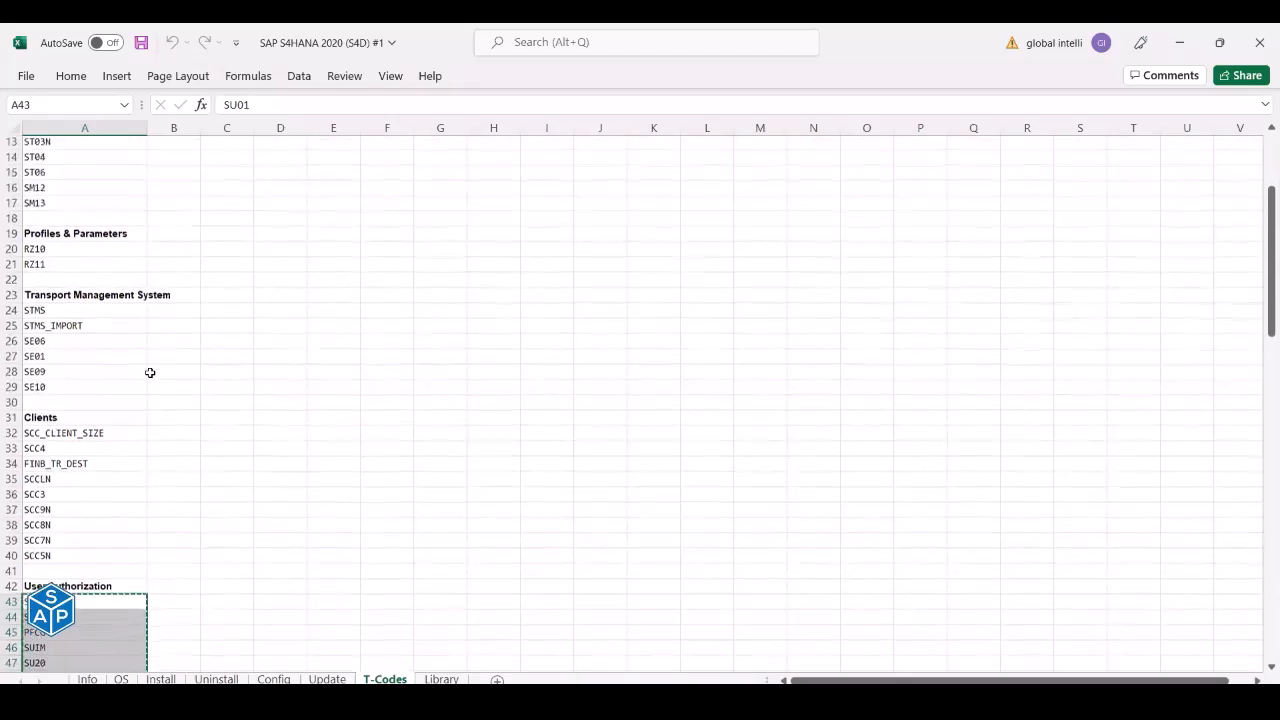
pyautogui.click(54, 314)
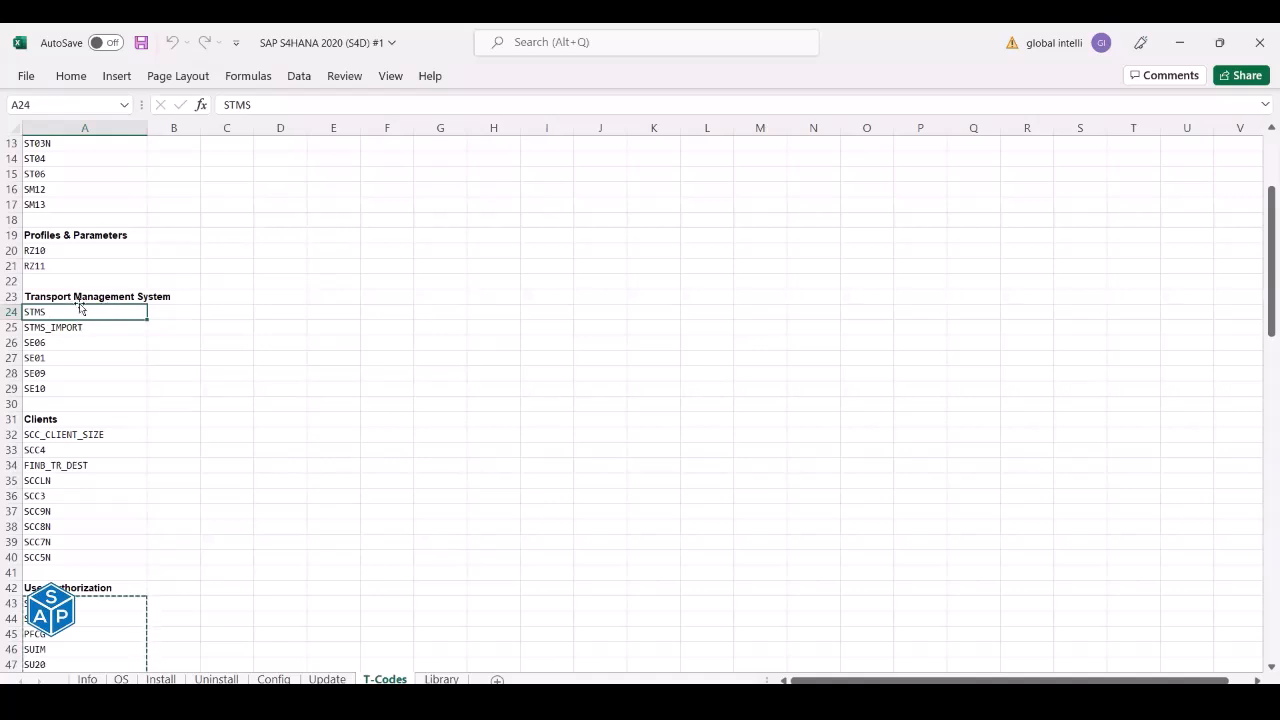
pyautogui.hotkey('alt', 'Tab')
pyautogui.hotkey('alt', 'Tab')
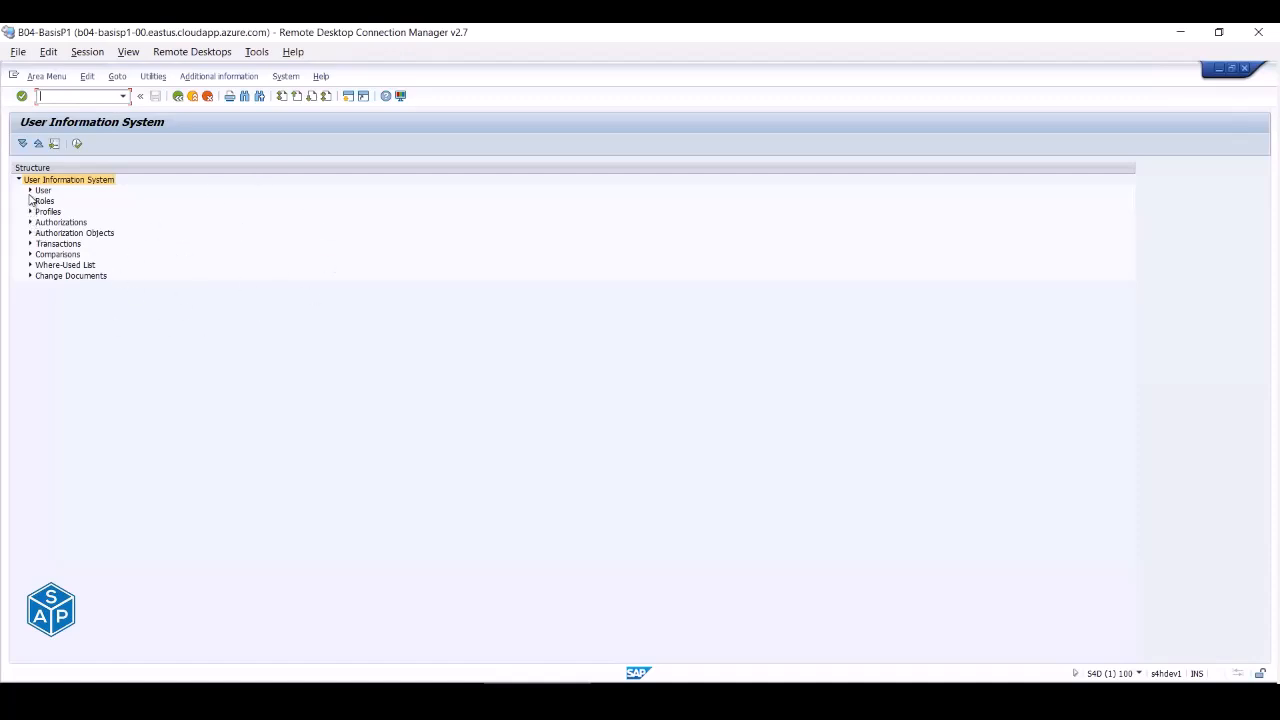
# - Open the Users or Roles with Combinations of Critical Authorizations report from the complex-selection user reports
pyautogui.click(30, 190)
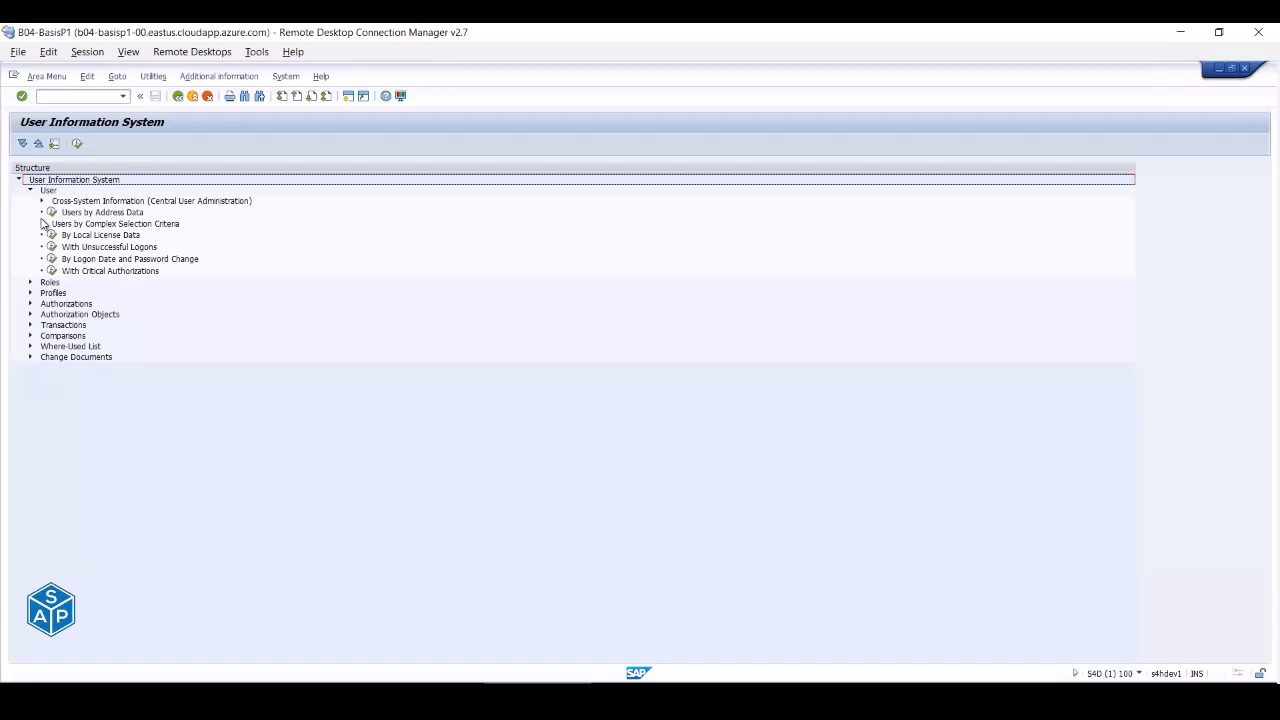
pyautogui.click(43, 224)
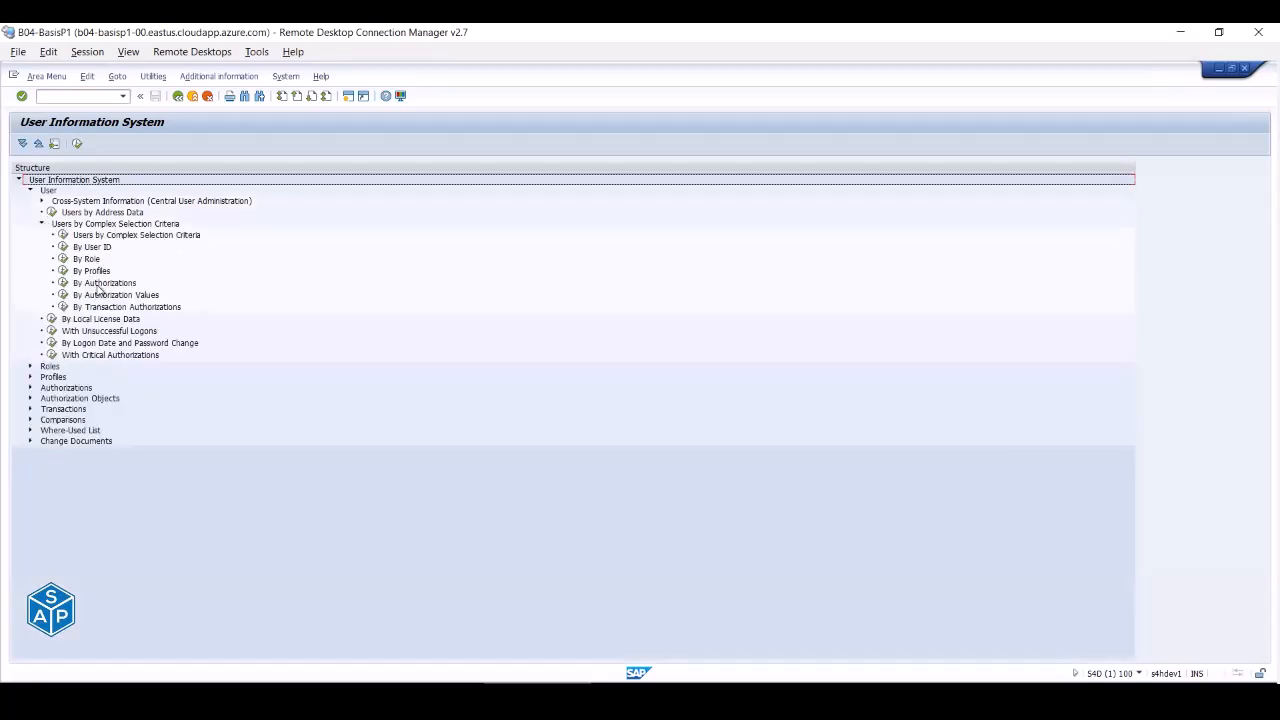
pyautogui.click(95, 259)
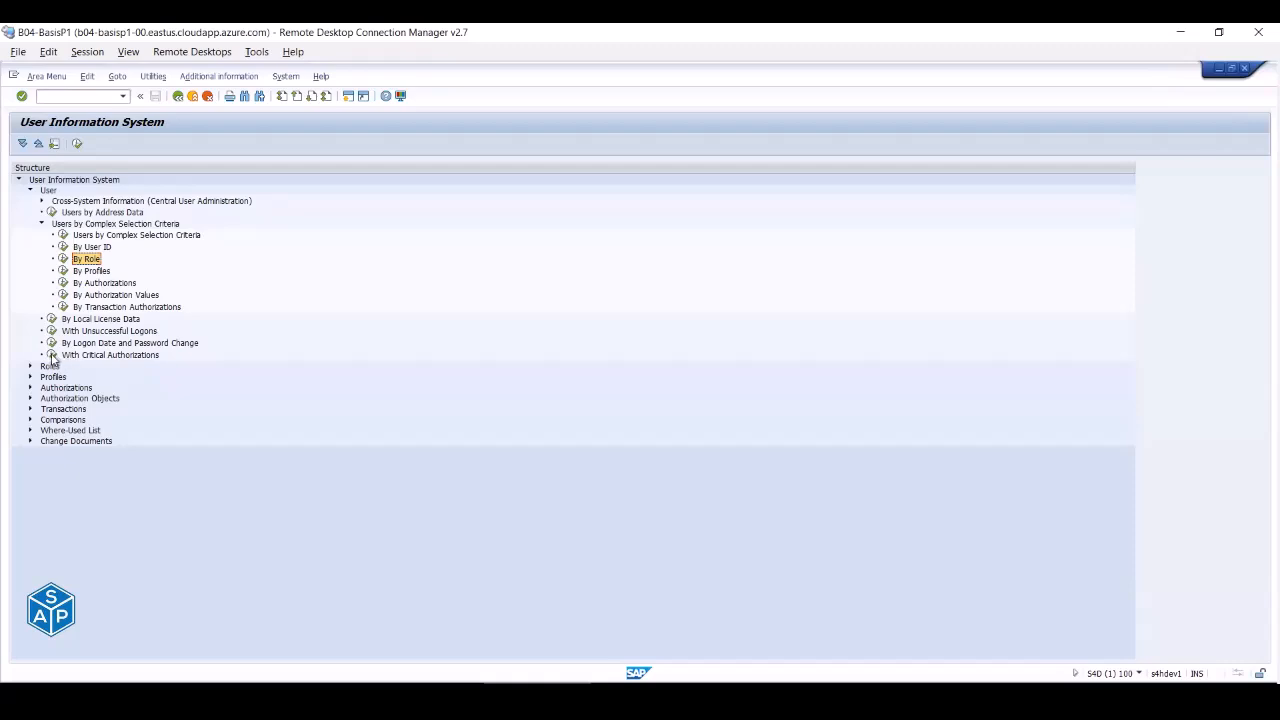
pyautogui.click(55, 358)
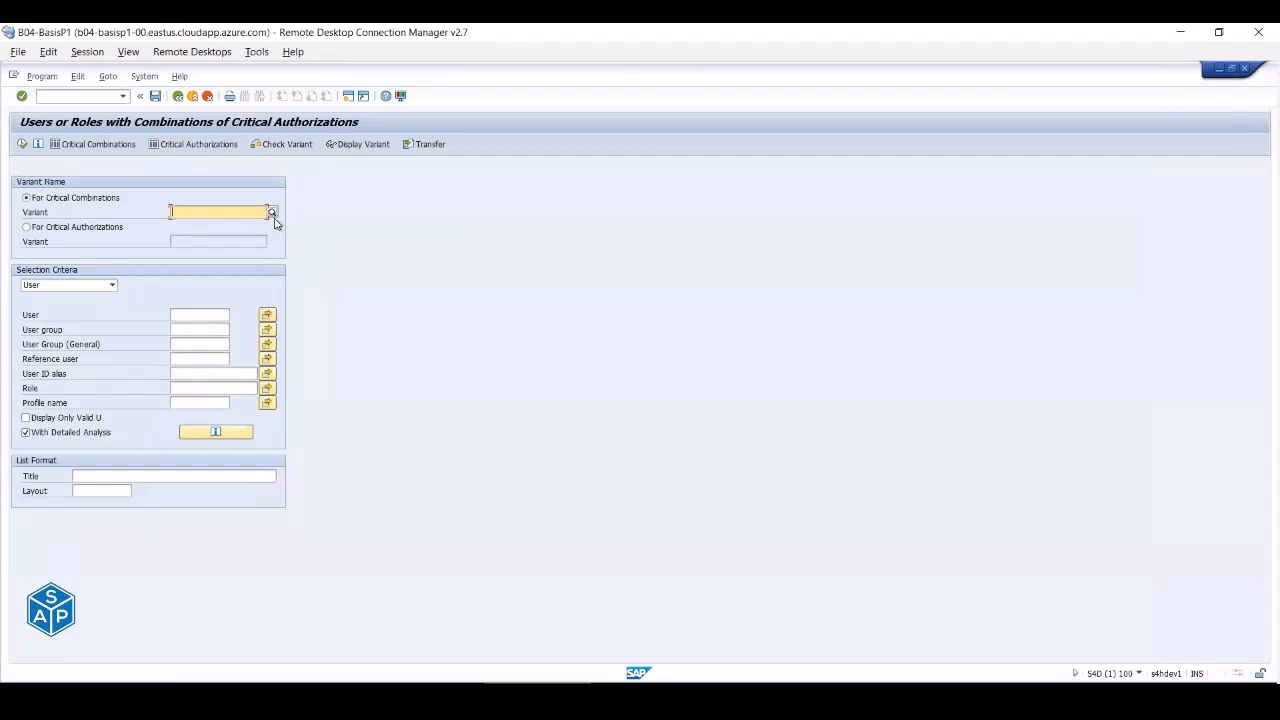
# - Switch the selection criteria to Role and go back to the report tree
pyautogui.click(111, 287)
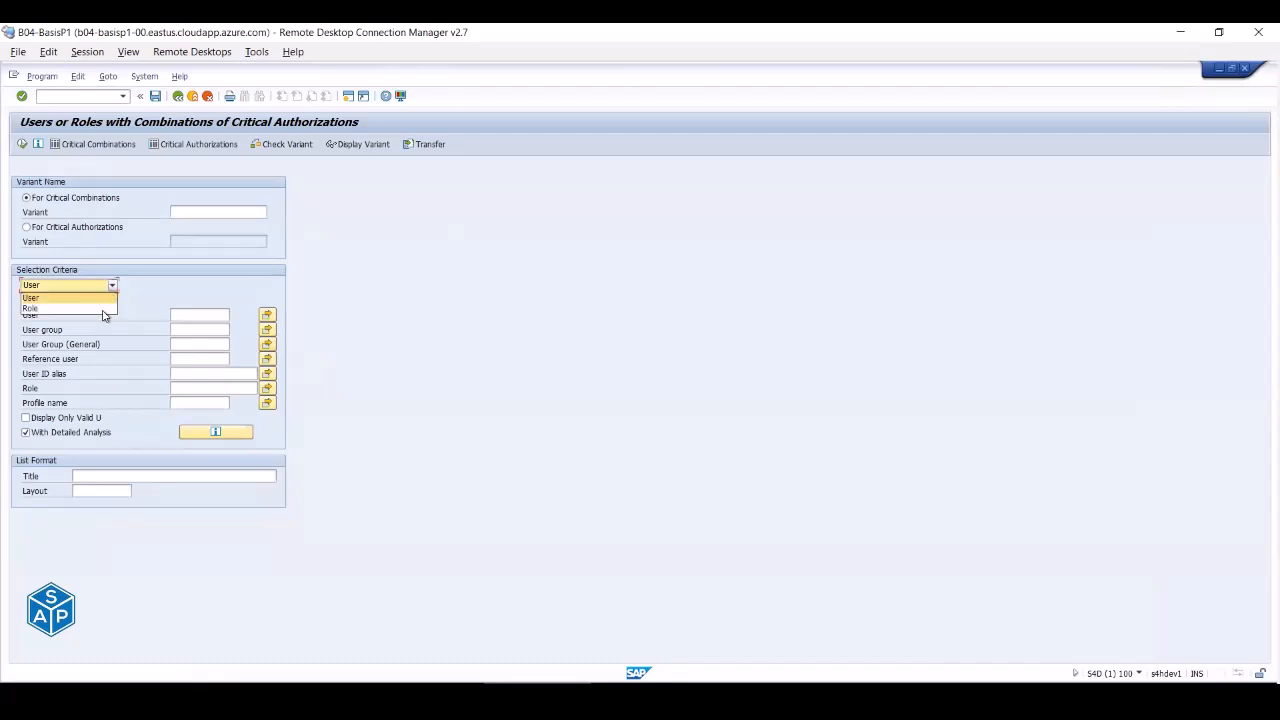
pyautogui.click(40, 308)
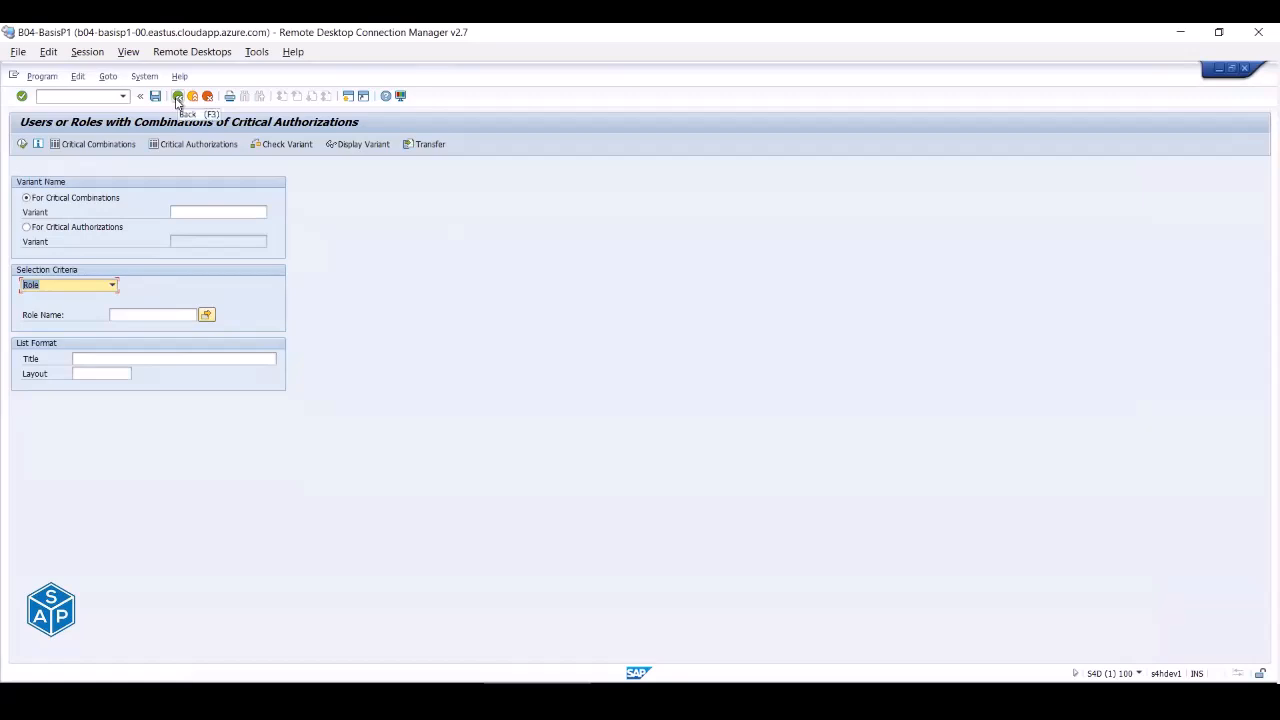
pyautogui.click(178, 97)
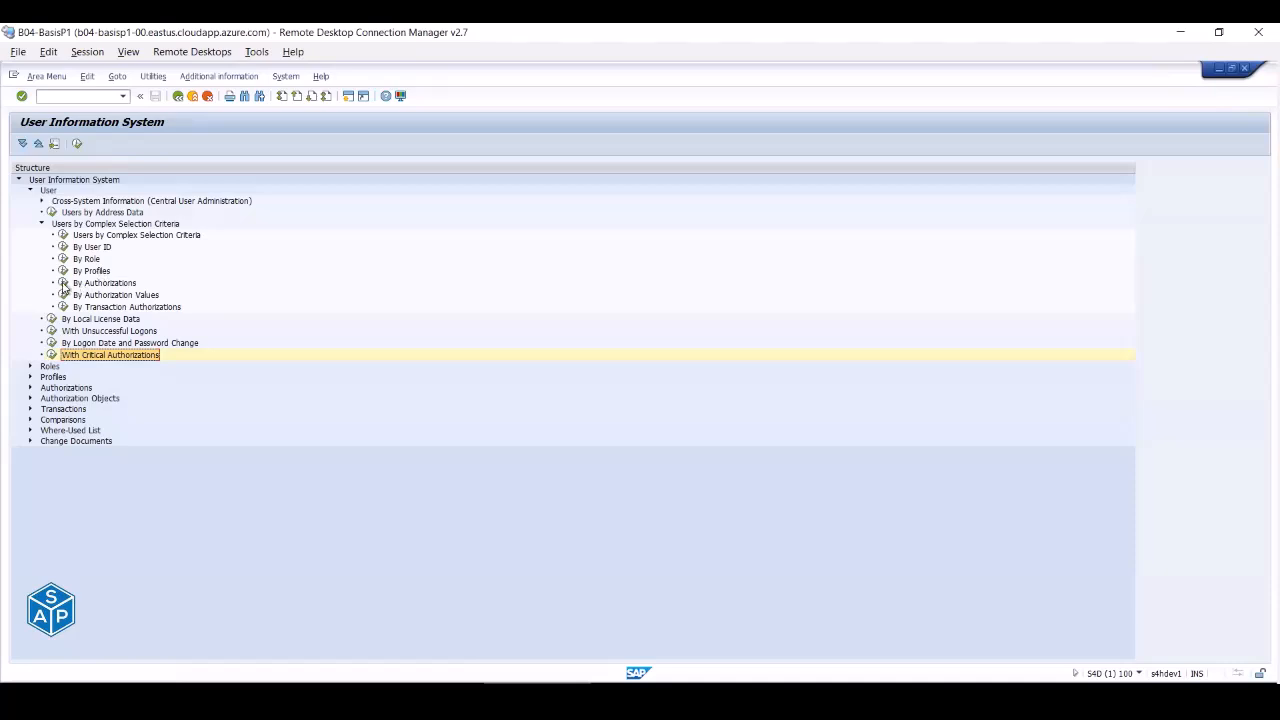
# - Briefly open the By Authorizations and By Authorization Values reports, returning to the tree each time
pyautogui.click(63, 285)
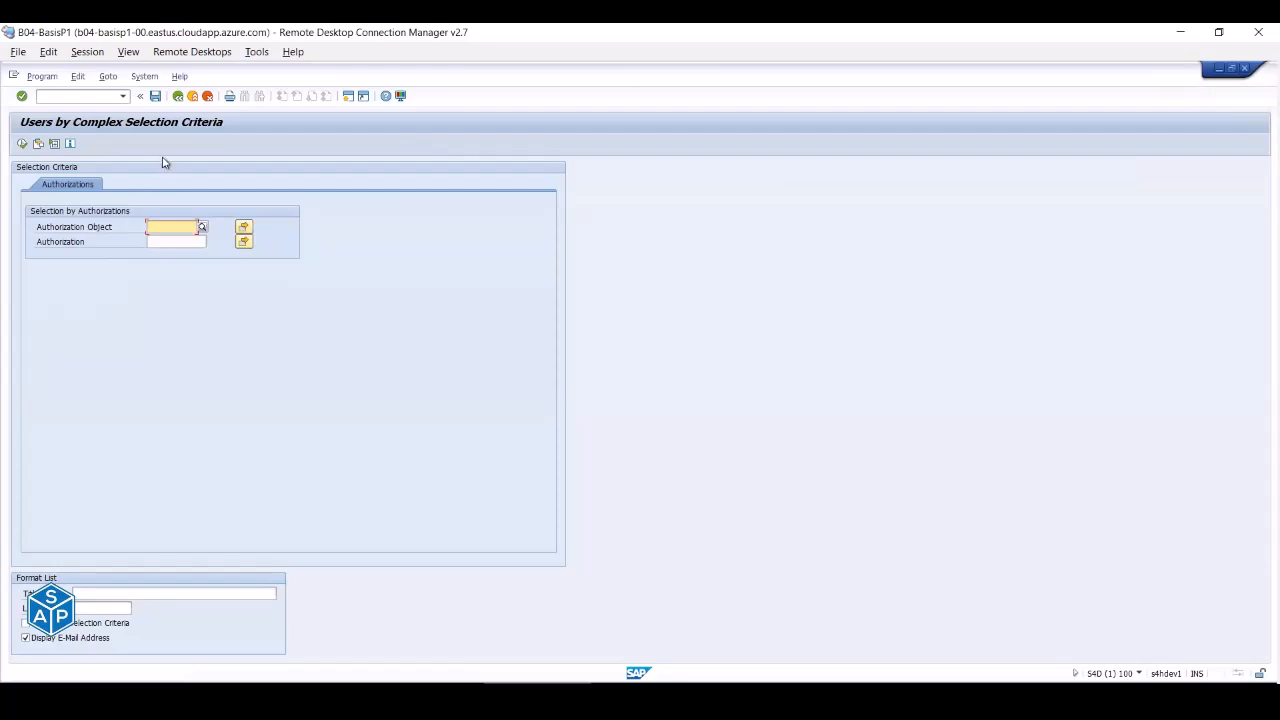
pyautogui.click(180, 98)
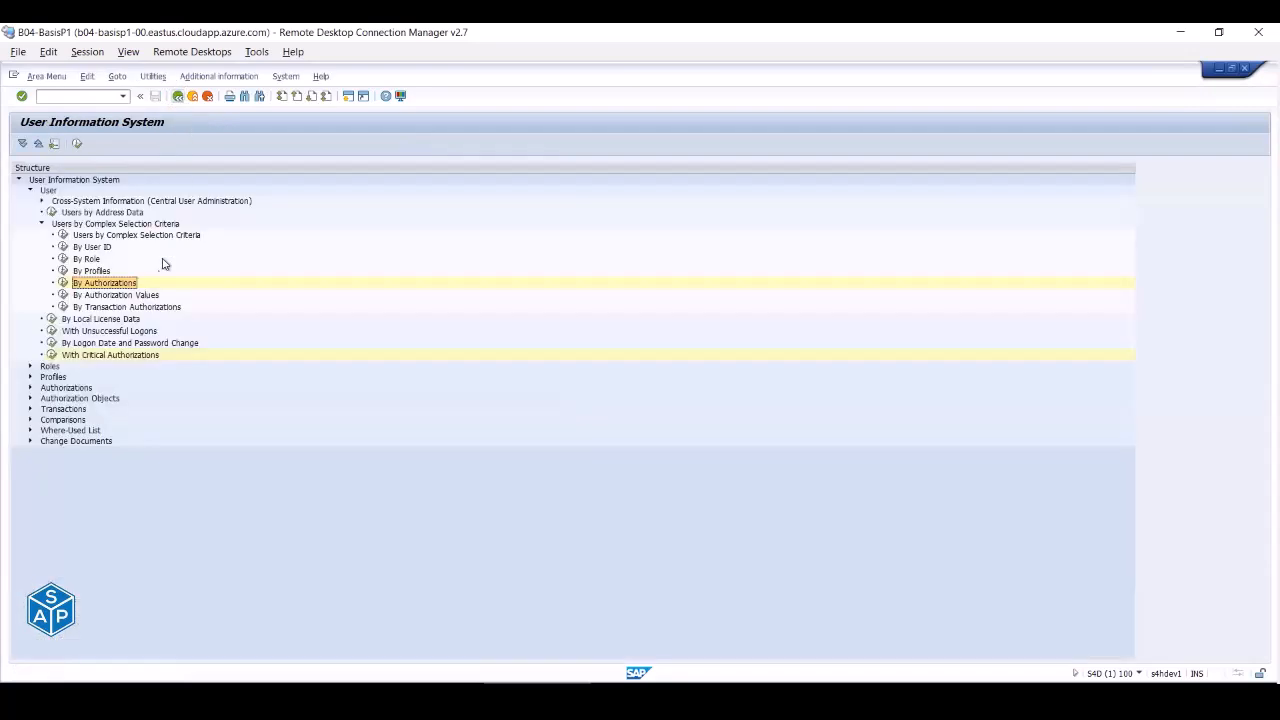
pyautogui.click(64, 296)
pyautogui.click(178, 96)
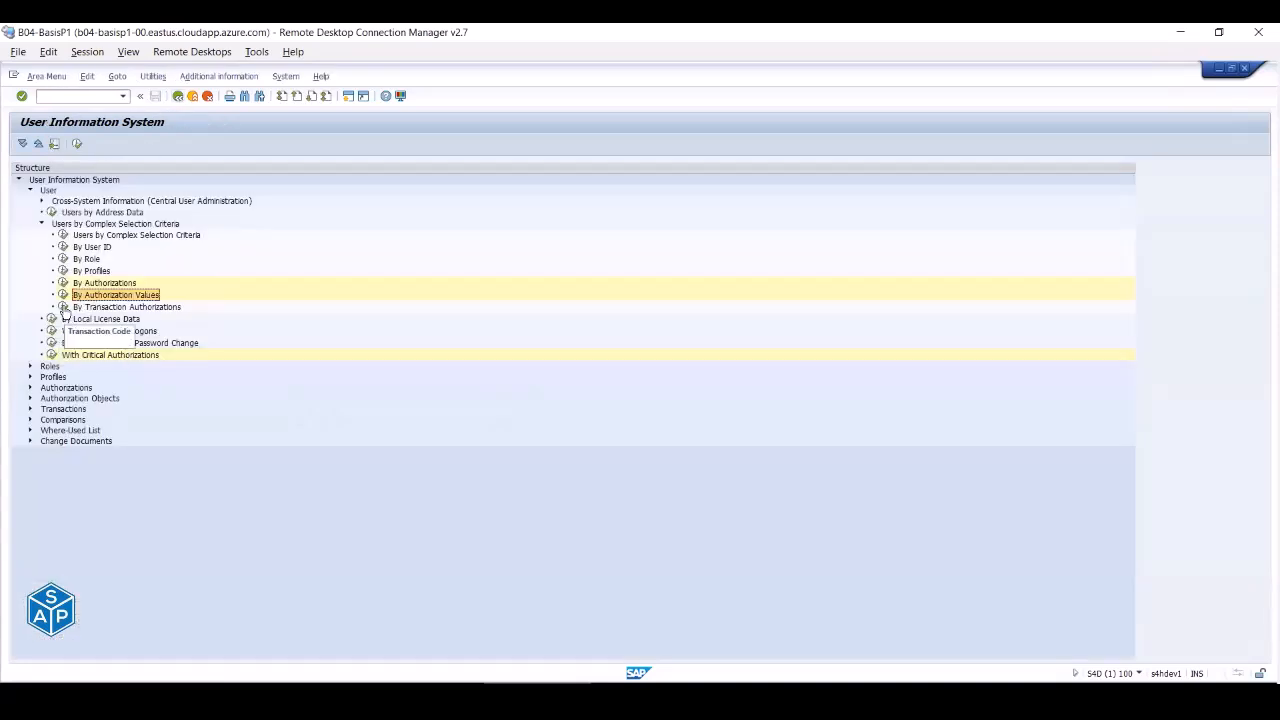
# - Run By Transaction Authorizations for transaction code STMS, finding six users
pyautogui.click(63, 307)
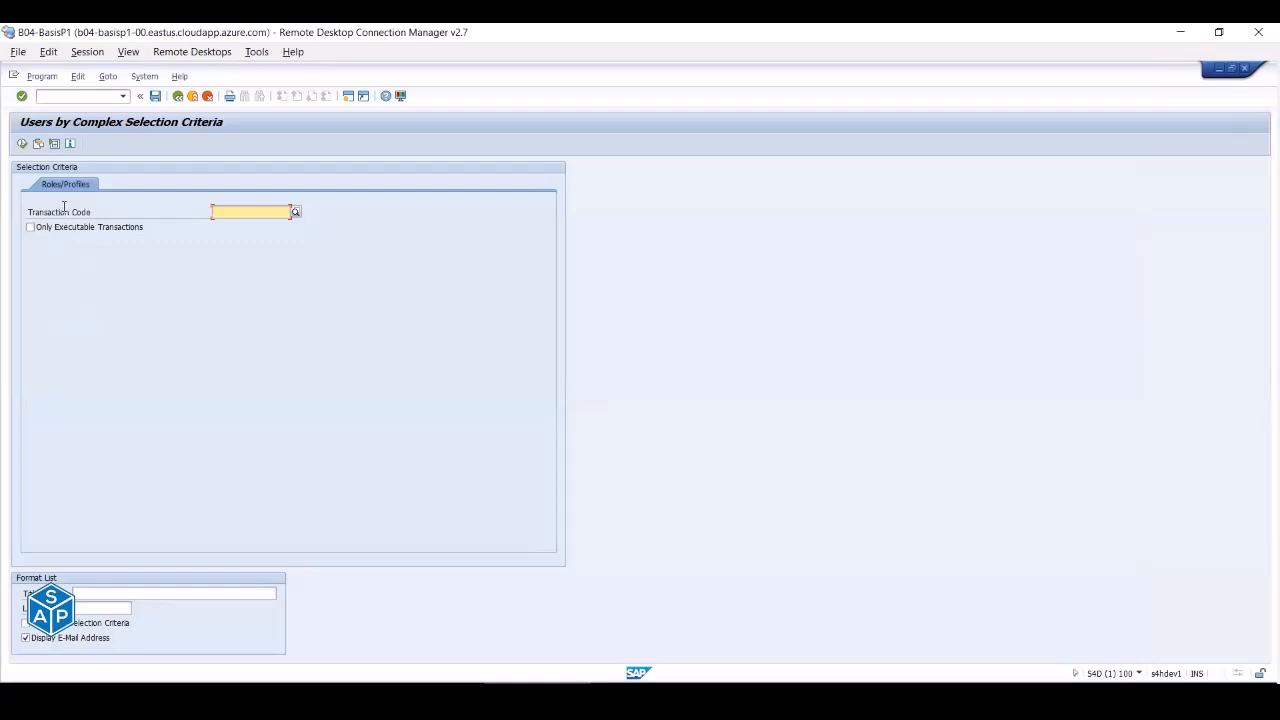
pyautogui.write('stms')
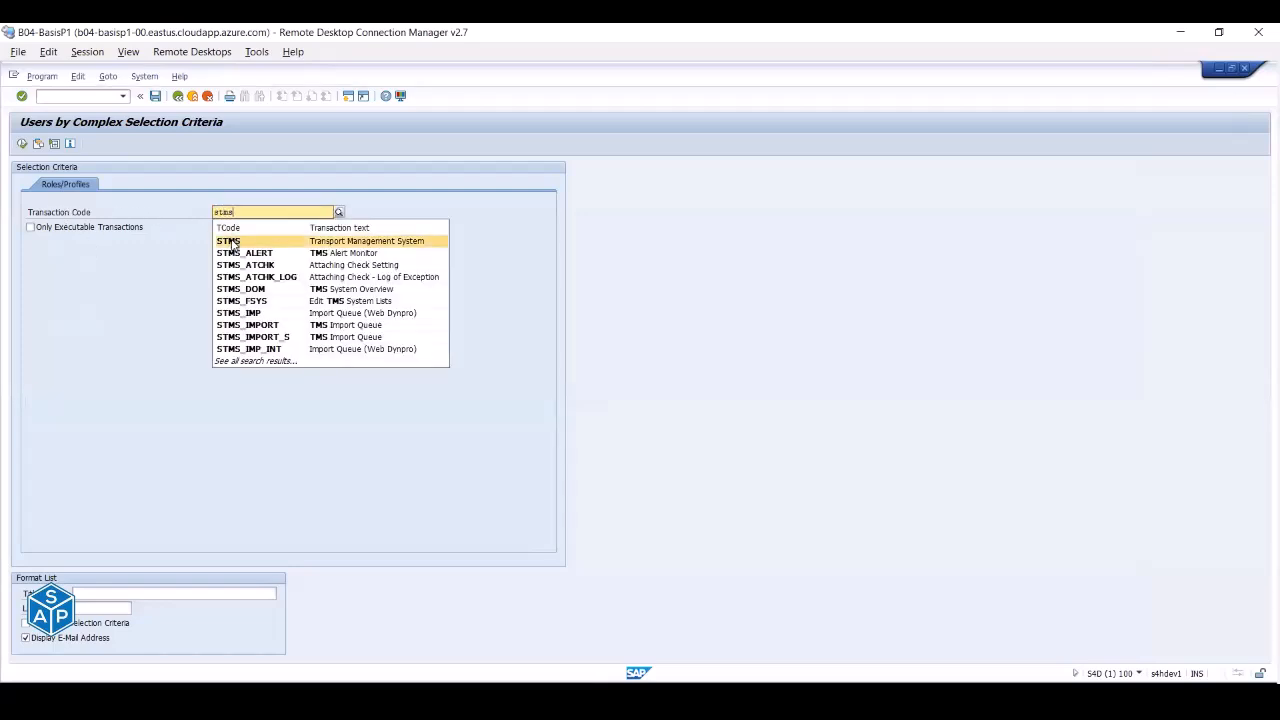
pyautogui.click(231, 241)
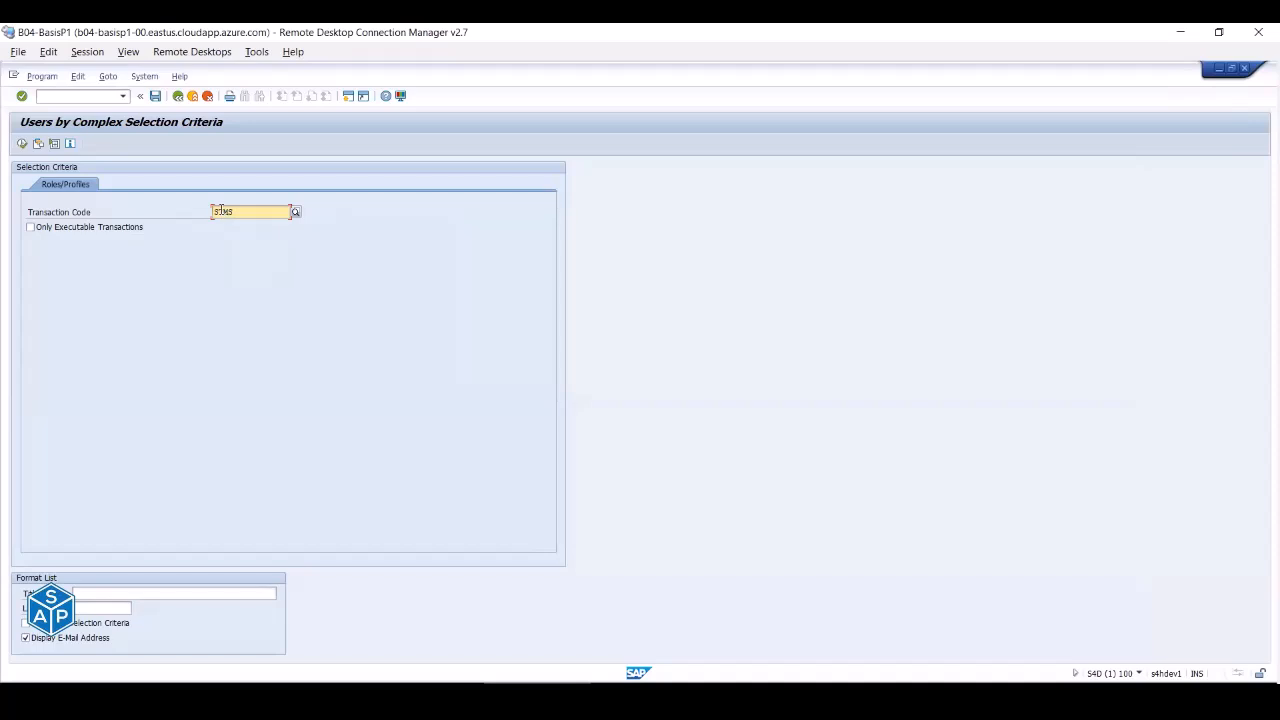
pyautogui.click(21, 145)
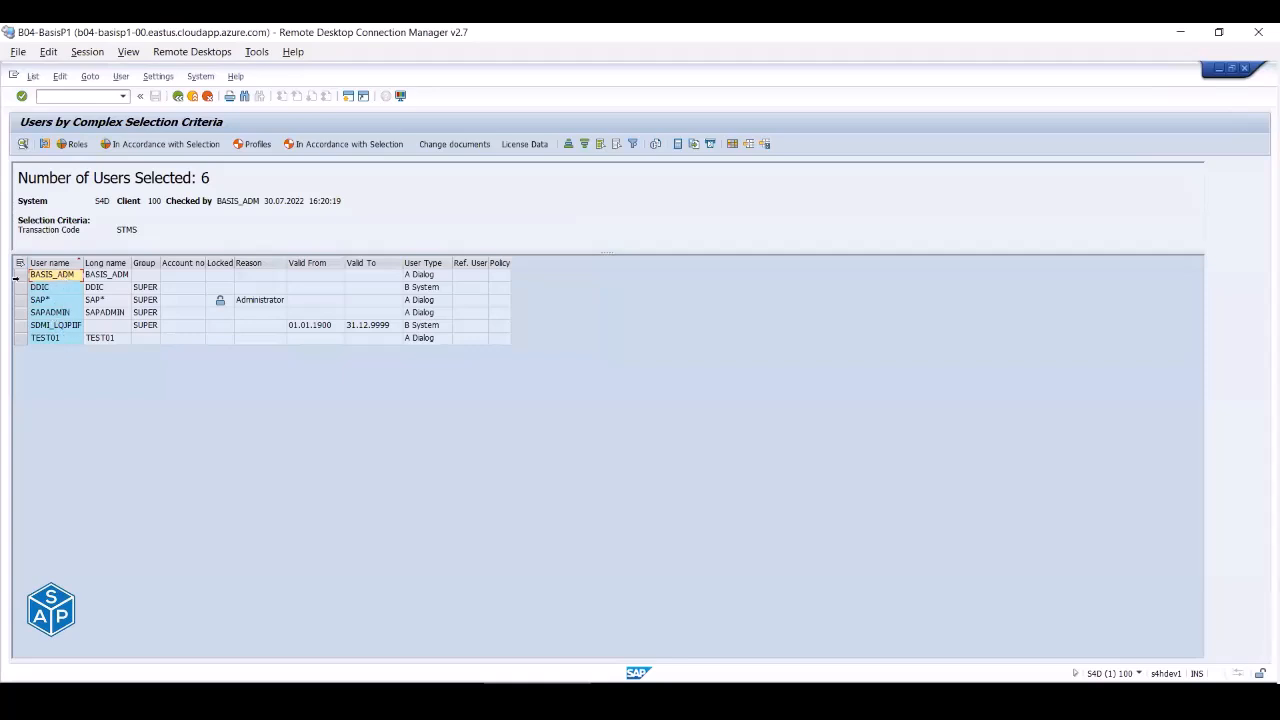
pyautogui.click(18, 277)
pyautogui.click(39, 289)
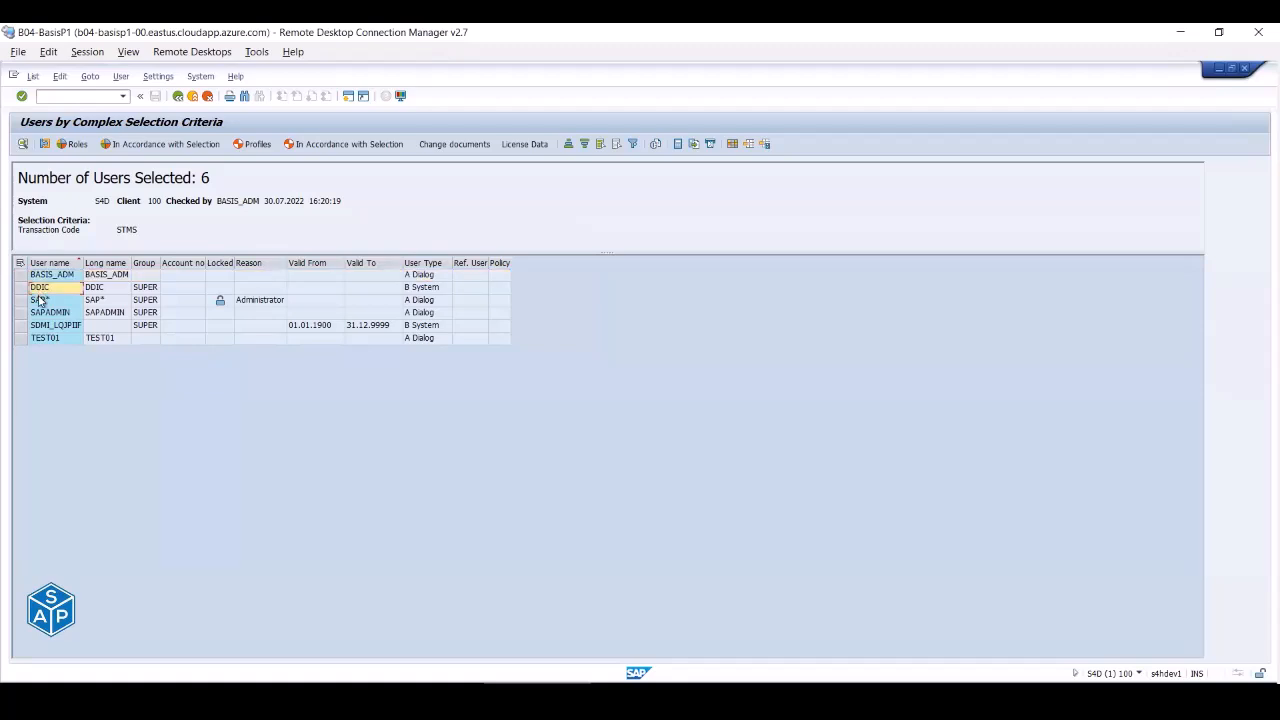
pyautogui.click(39, 303)
pyautogui.click(40, 314)
pyautogui.click(40, 327)
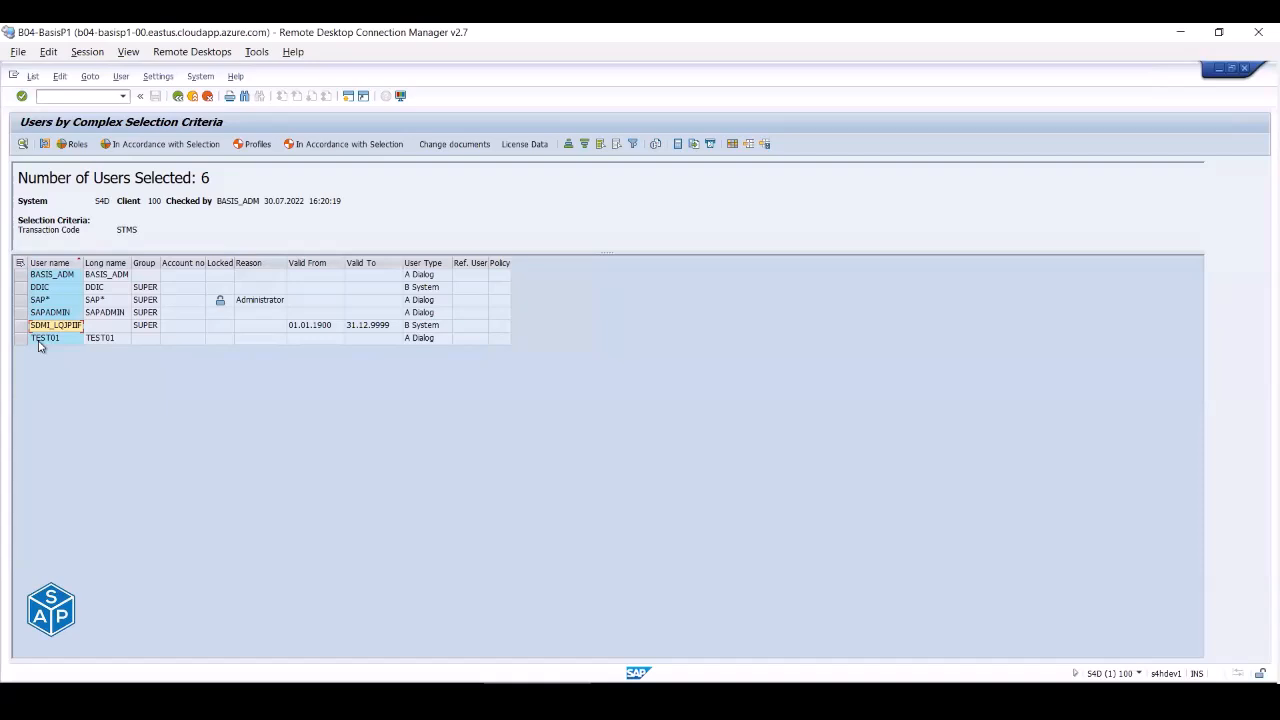
pyautogui.click(50, 289)
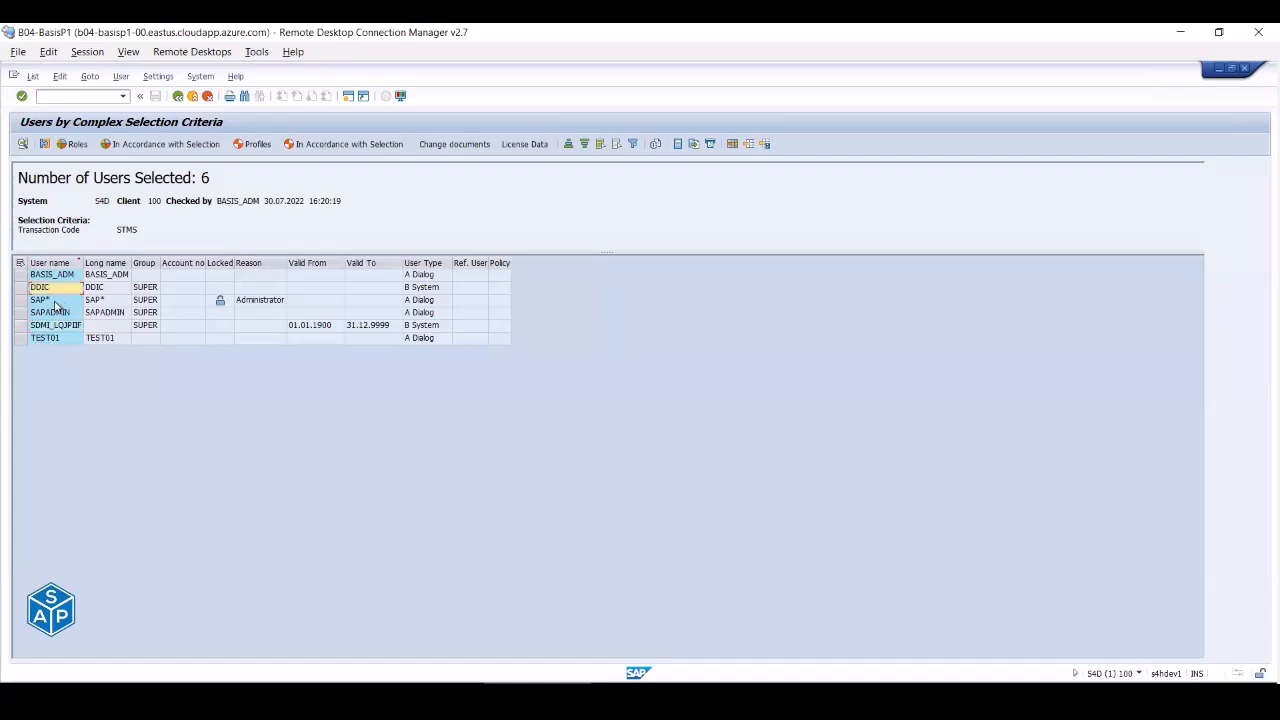
pyautogui.click(57, 302)
pyautogui.click(57, 314)
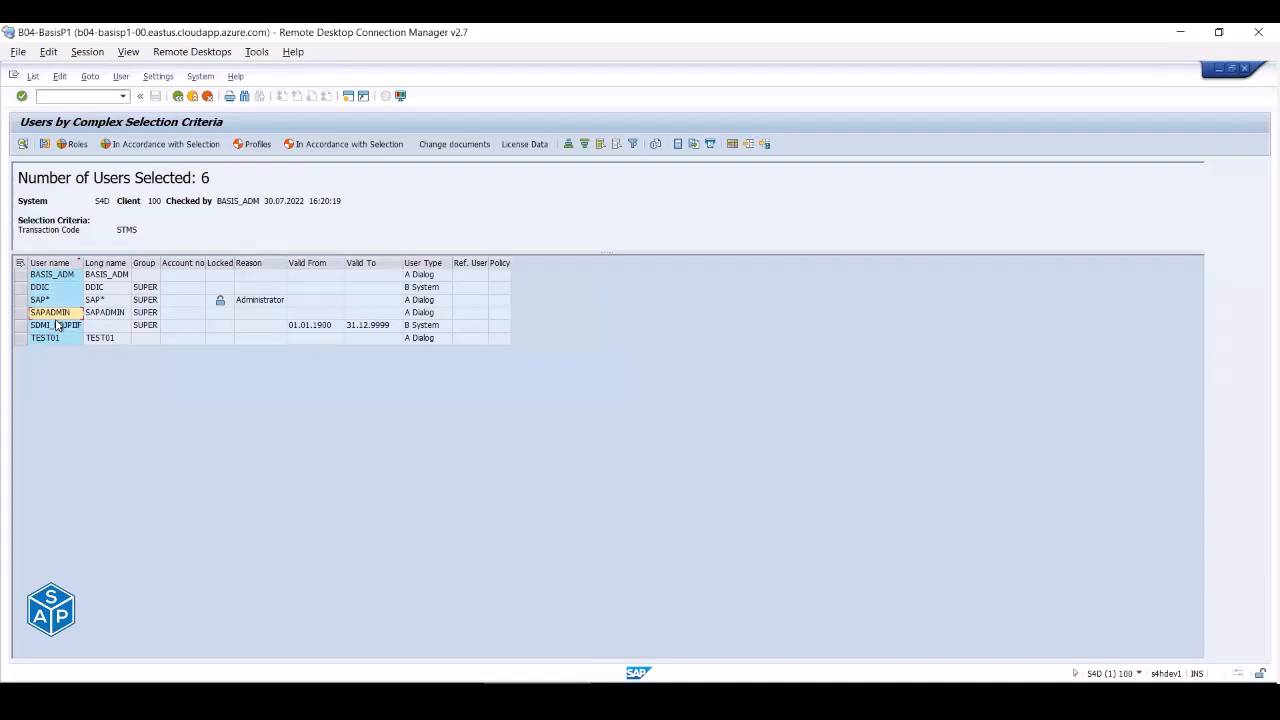
pyautogui.click(55, 326)
pyautogui.click(50, 339)
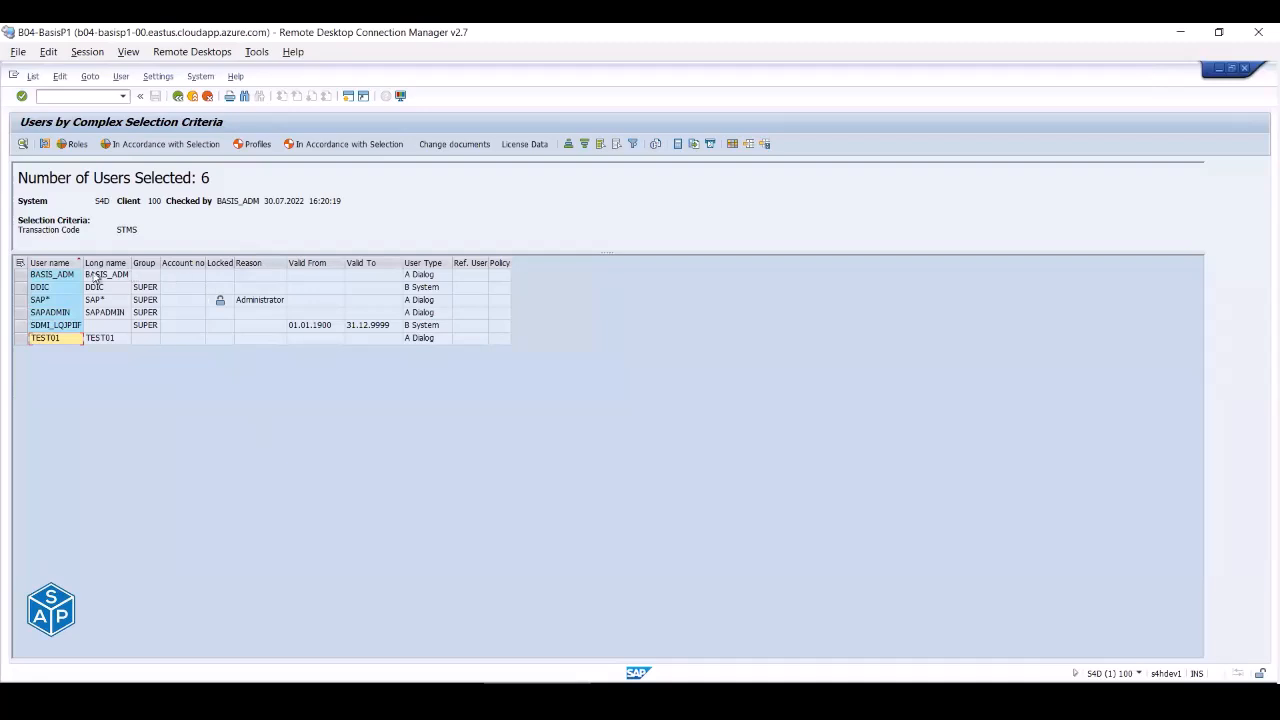
# - Open the By Authorization Values report and enter authorization object S_GUI
pyautogui.click(178, 96)
pyautogui.click(178, 96)
pyautogui.click(63, 298)
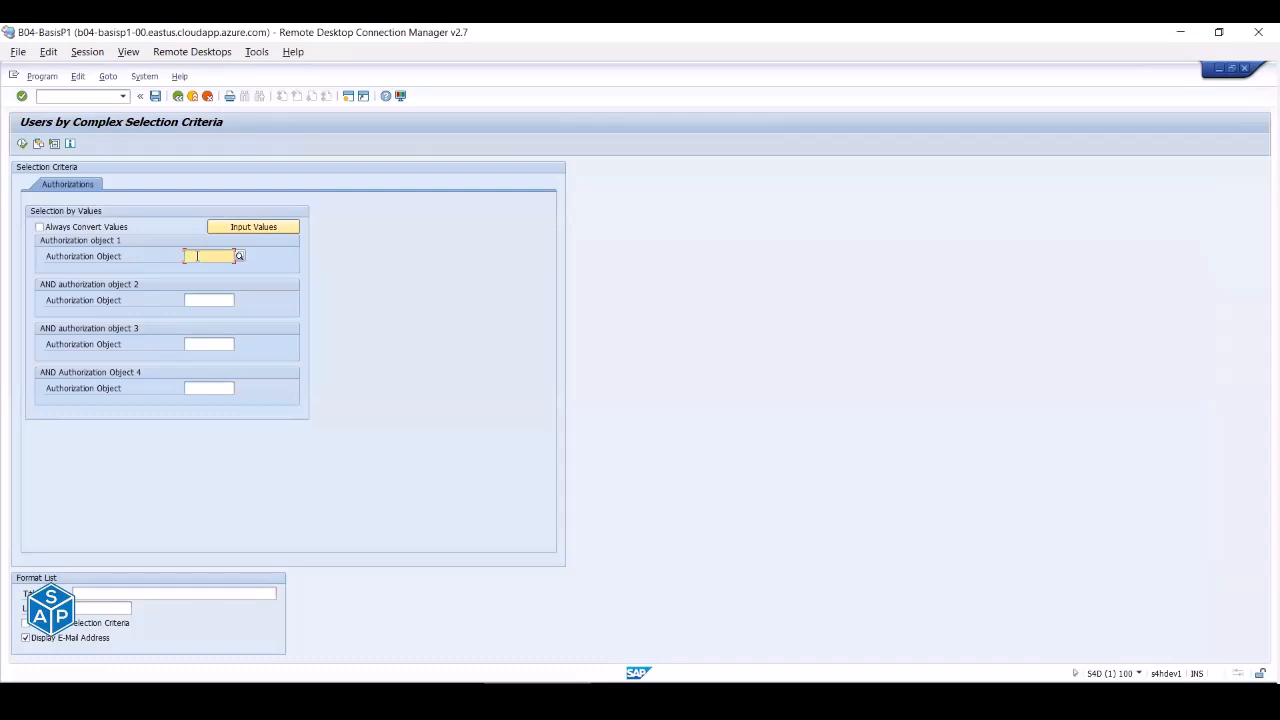
pyautogui.write('S_GUI')
pyautogui.press('Return')
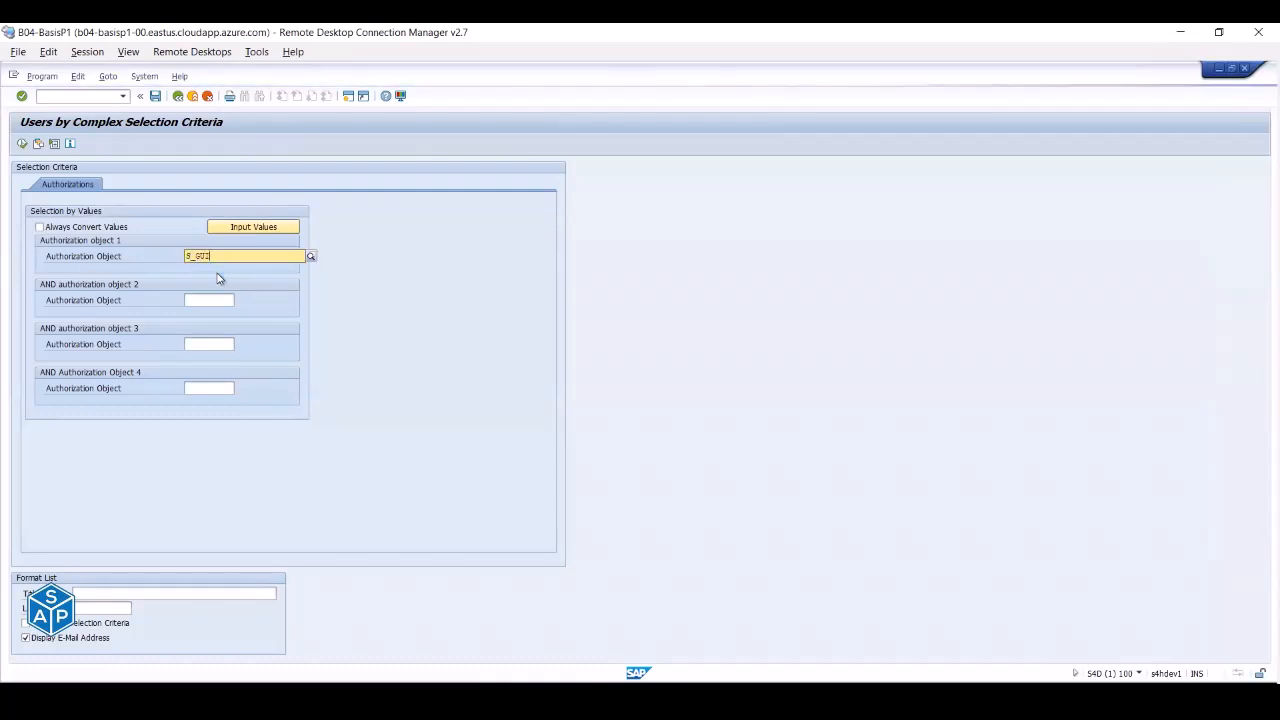
pyautogui.press('Return')
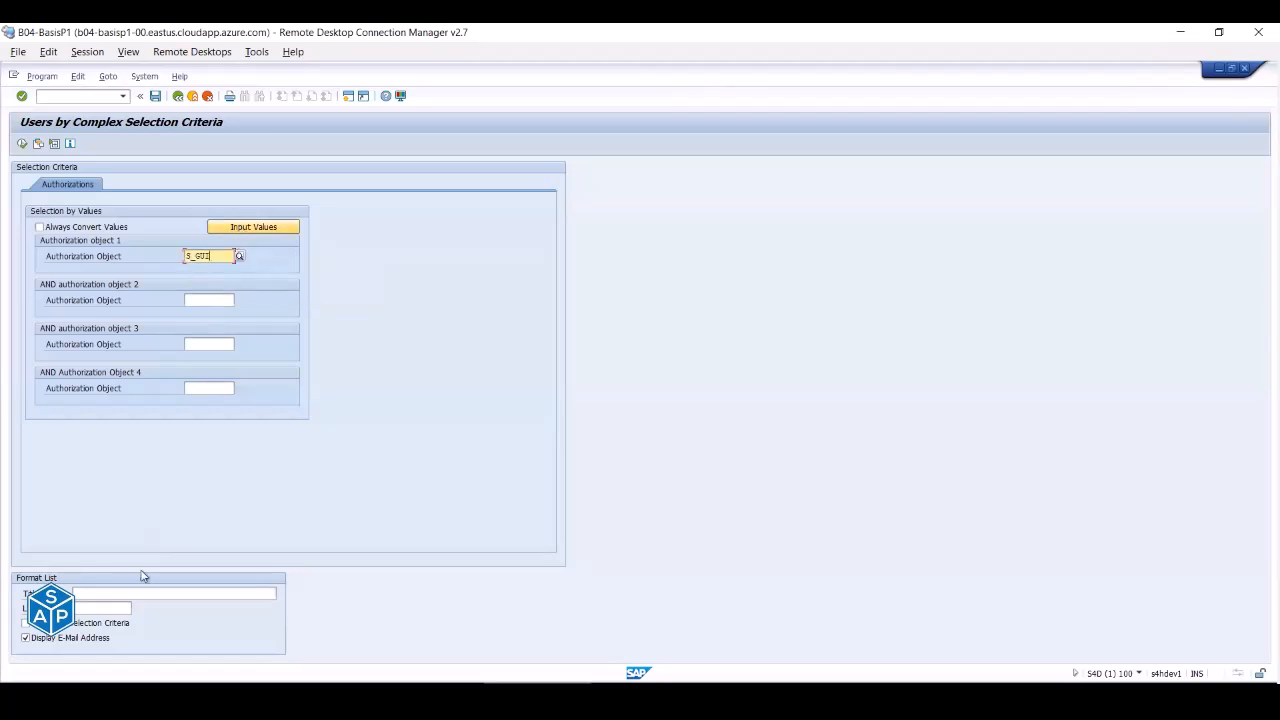
# - Set the S_GUI activity value to EXPORT and execute, returning five users
pyautogui.click(245, 228)
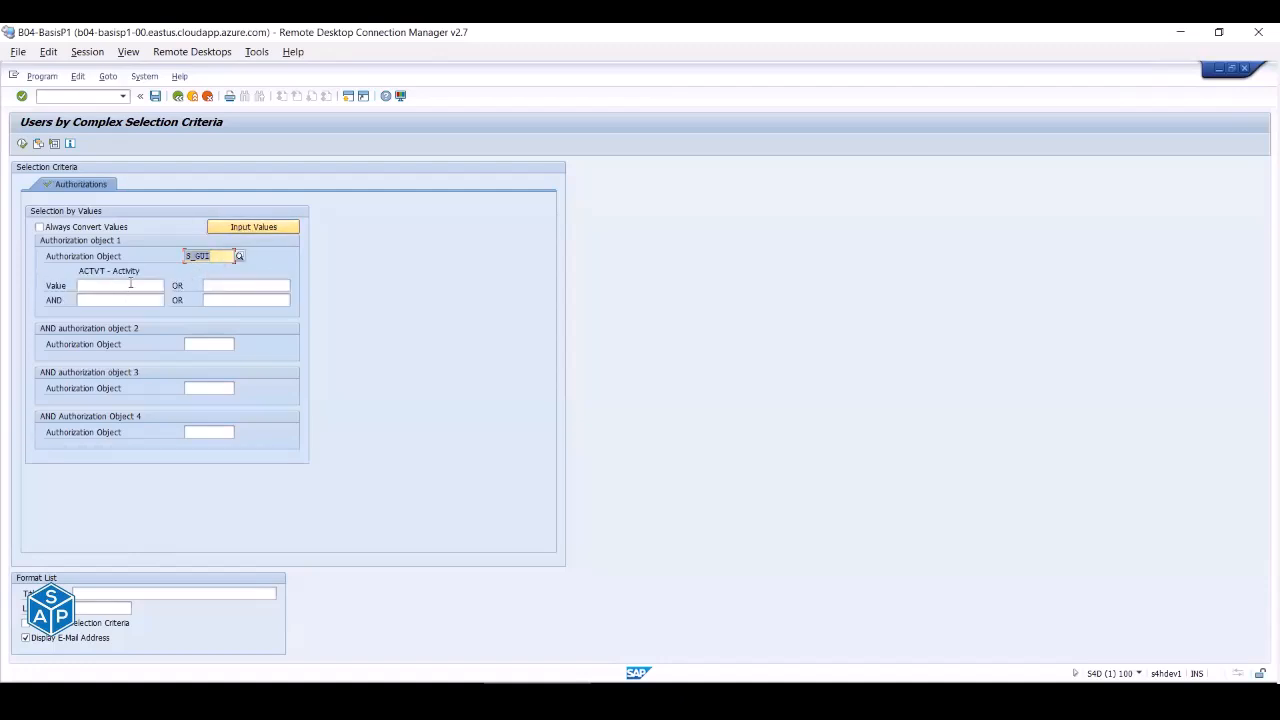
pyautogui.click(130, 287)
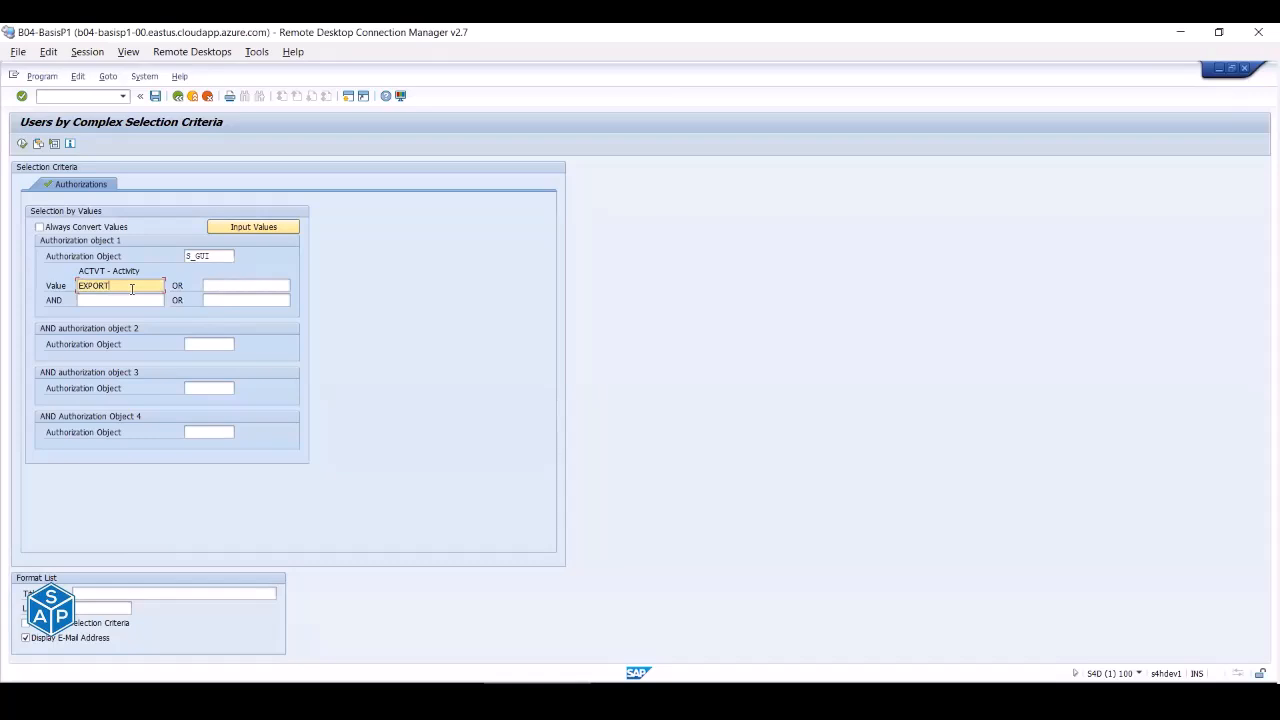
pyautogui.click(21, 145)
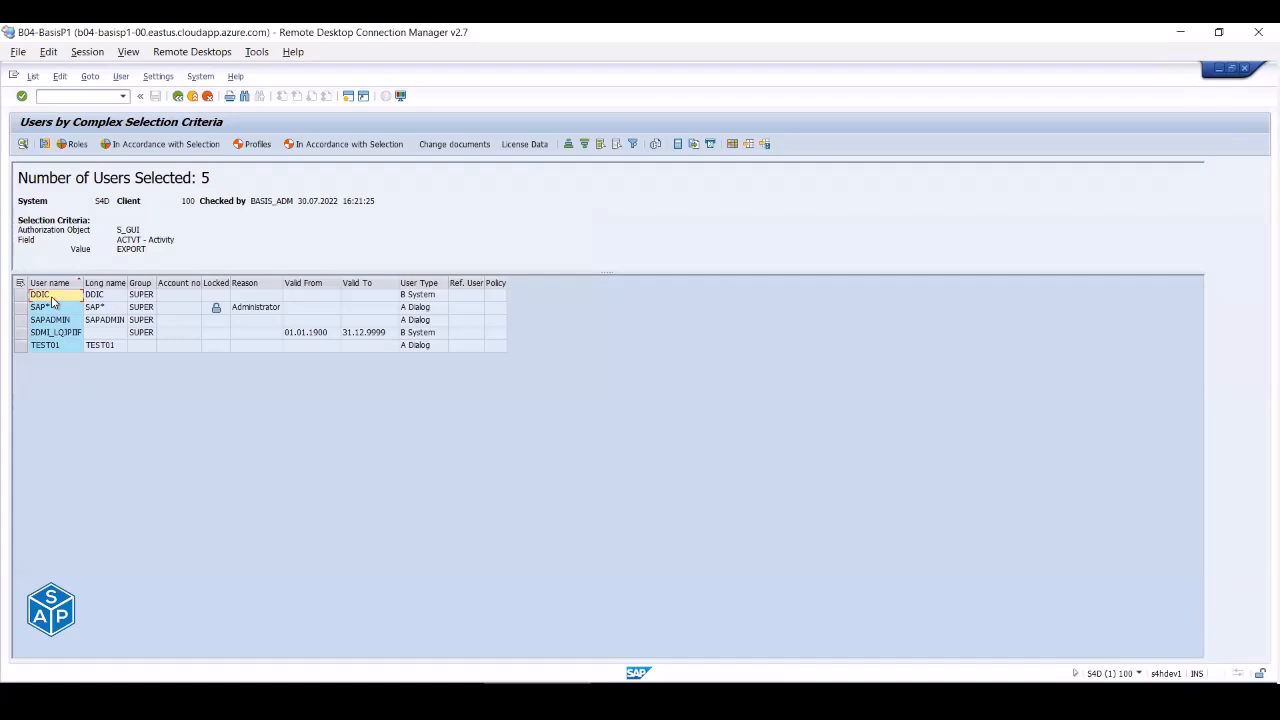
pyautogui.moveTo(118, 250); pyautogui.dragTo(145, 251)
# - Rerun the S_GUI search with activity 61, select the BASIS_ADM and BASIS_SUP rows, and go back
pyautogui.click(176, 96)
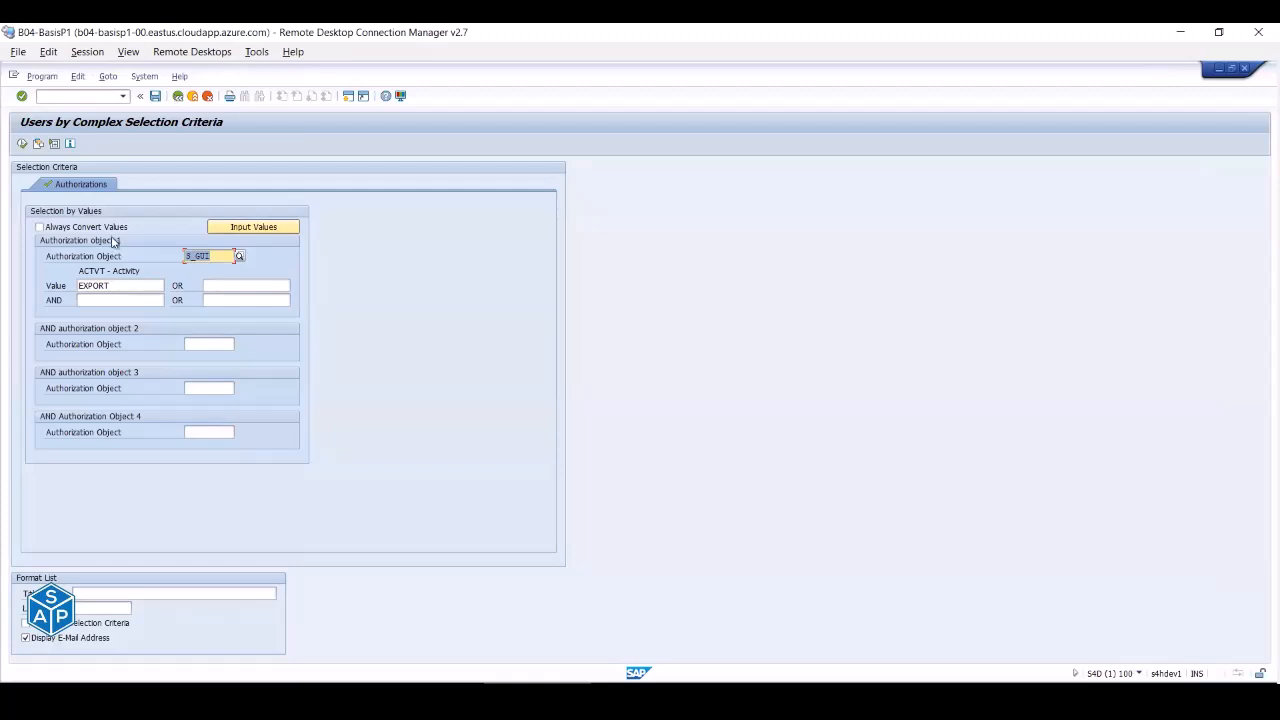
pyautogui.moveTo(122, 285); pyautogui.dragTo(15, 282)
pyautogui.write('61')
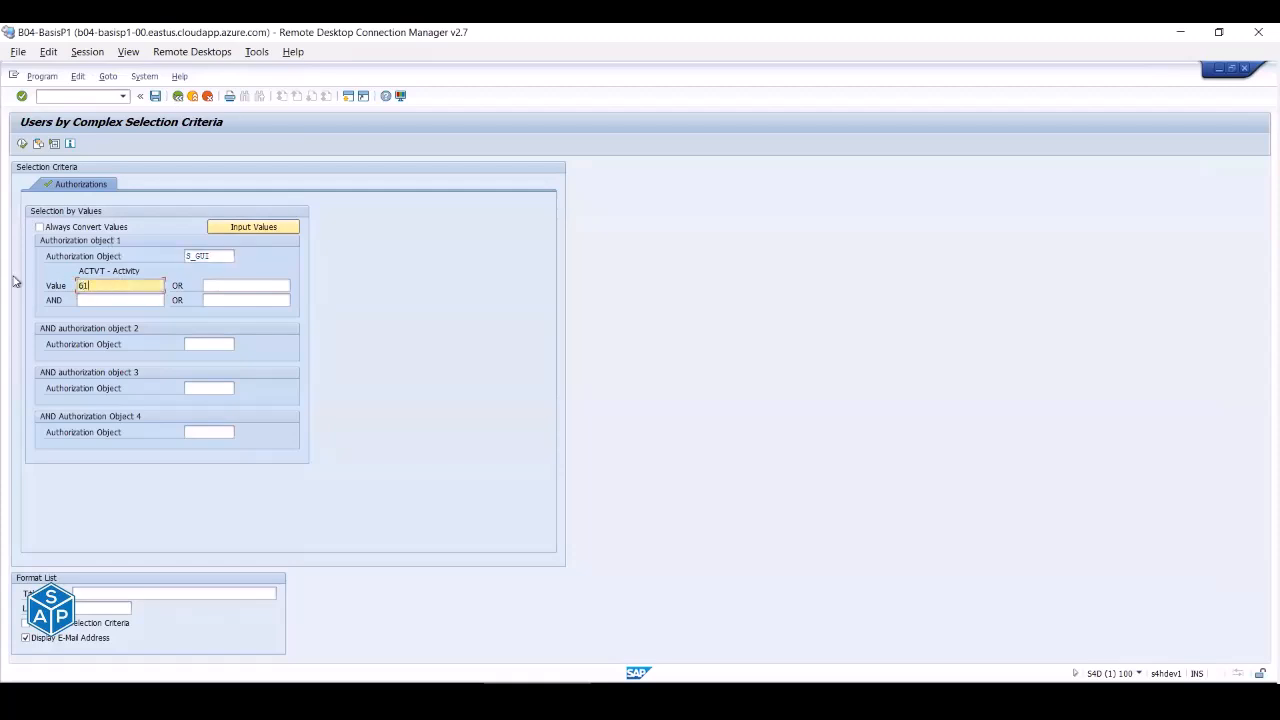
pyautogui.click(22, 144)
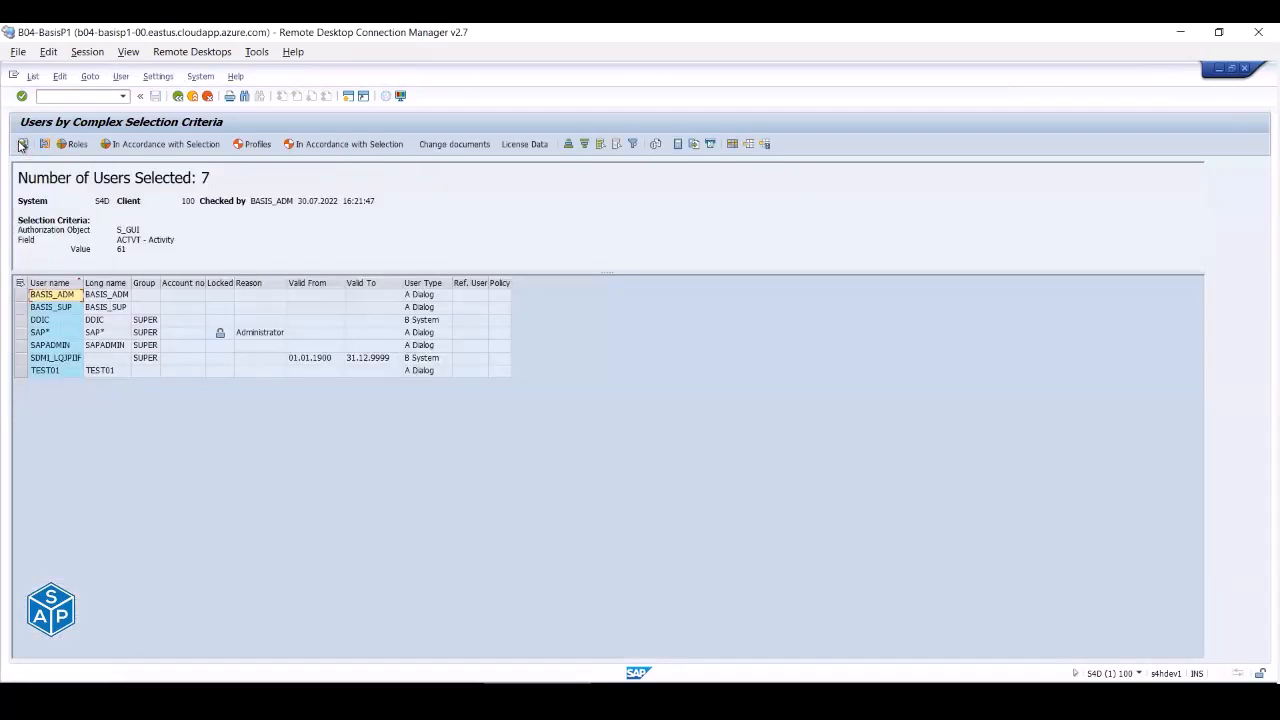
pyautogui.moveTo(17, 297); pyautogui.dragTo(18, 308)
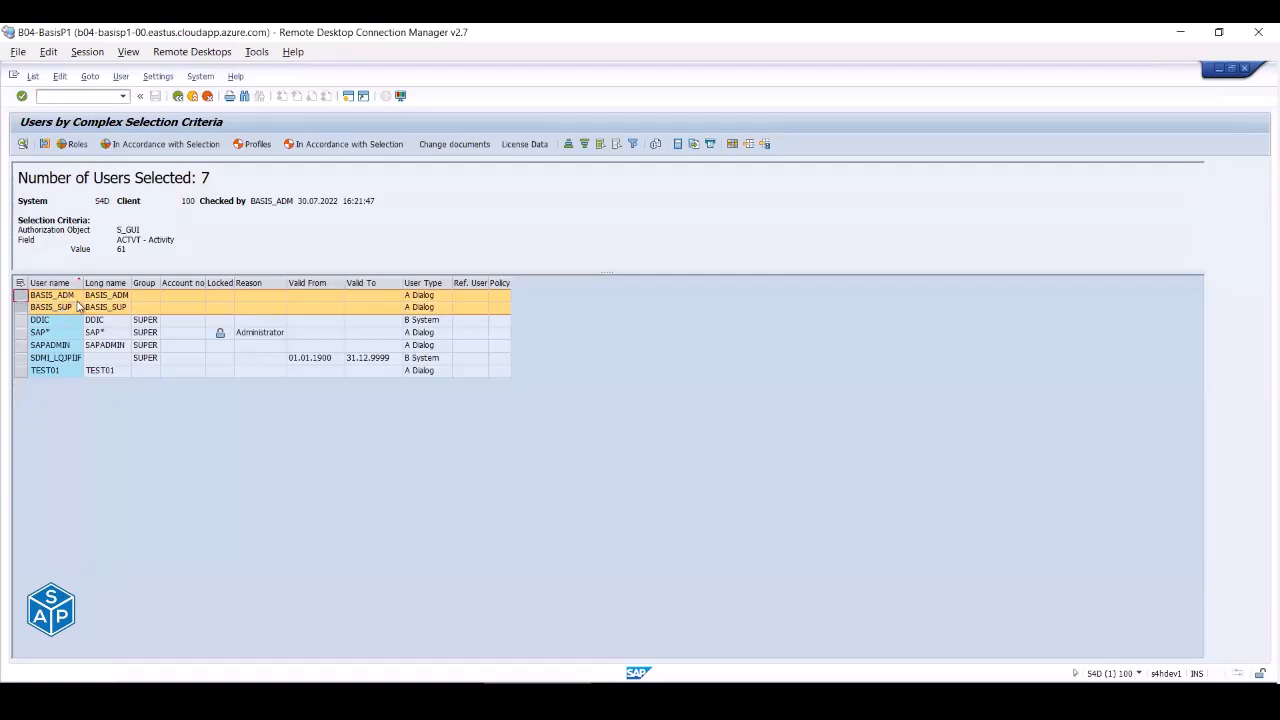
pyautogui.click(177, 97)
# - Run By Authorizations for object S_GUI, finding seven users, then return to the report tree
pyautogui.click(177, 97)
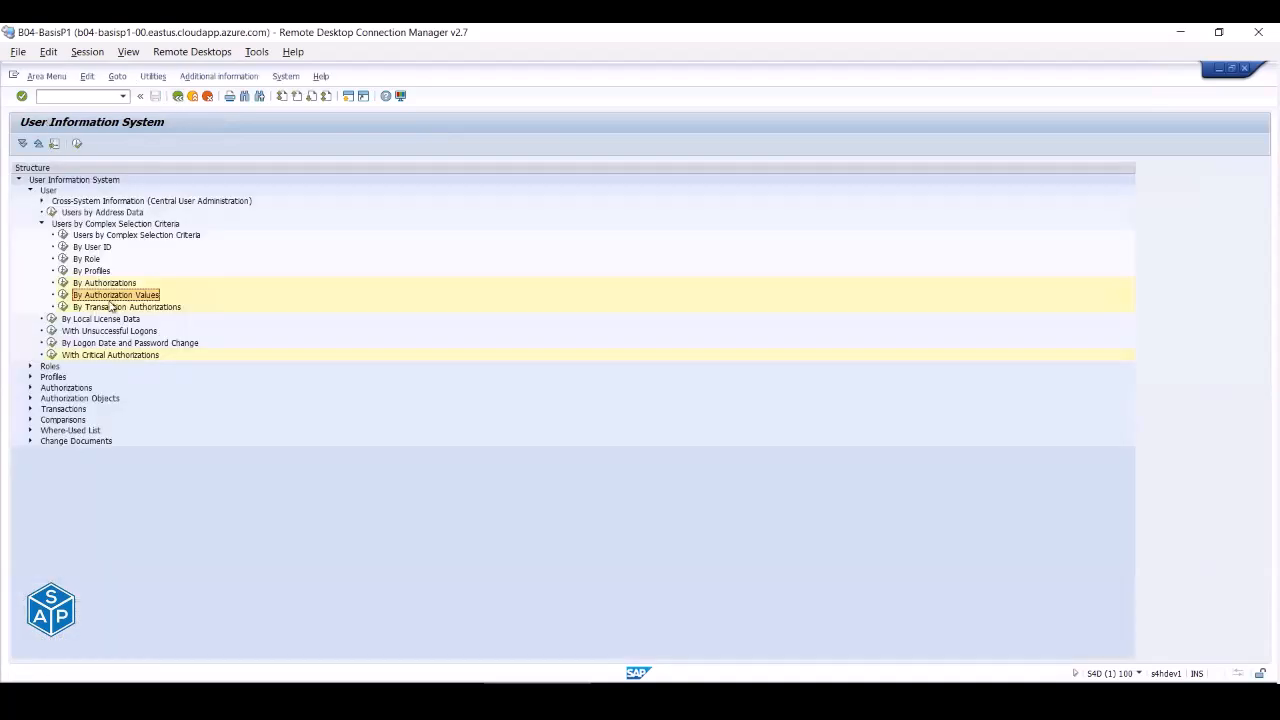
pyautogui.click(62, 283)
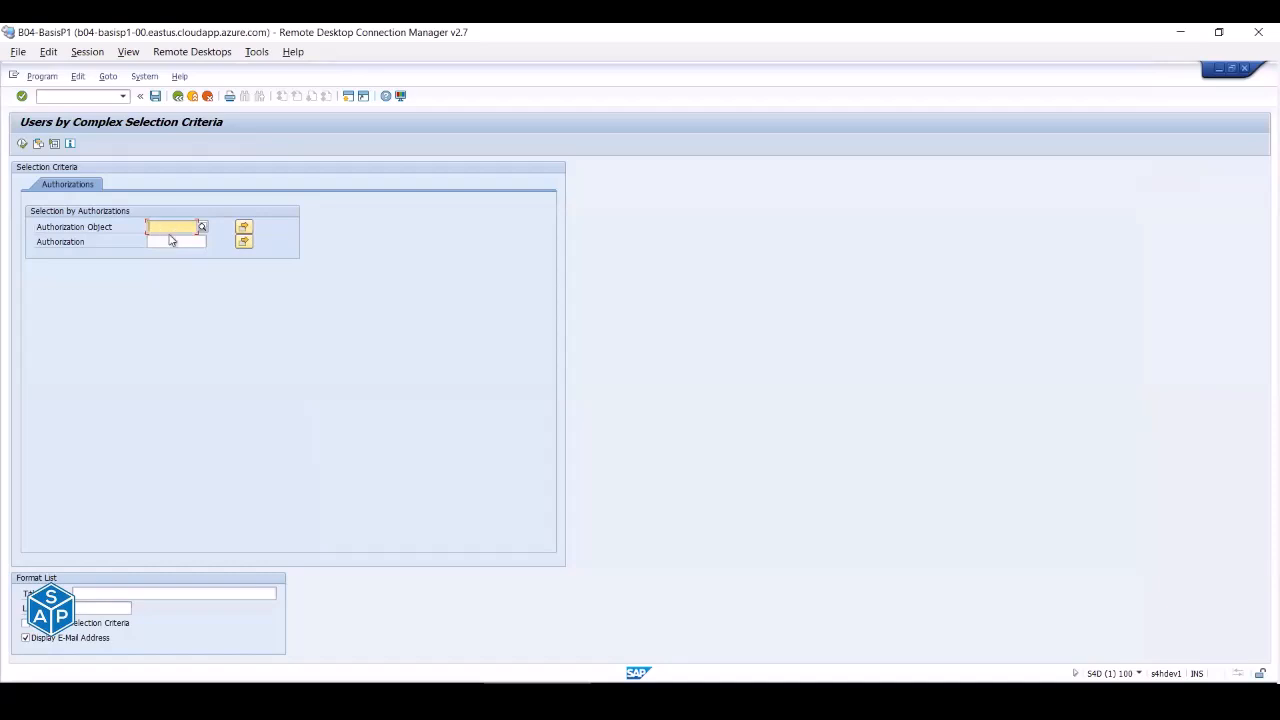
pyautogui.write('S_T')
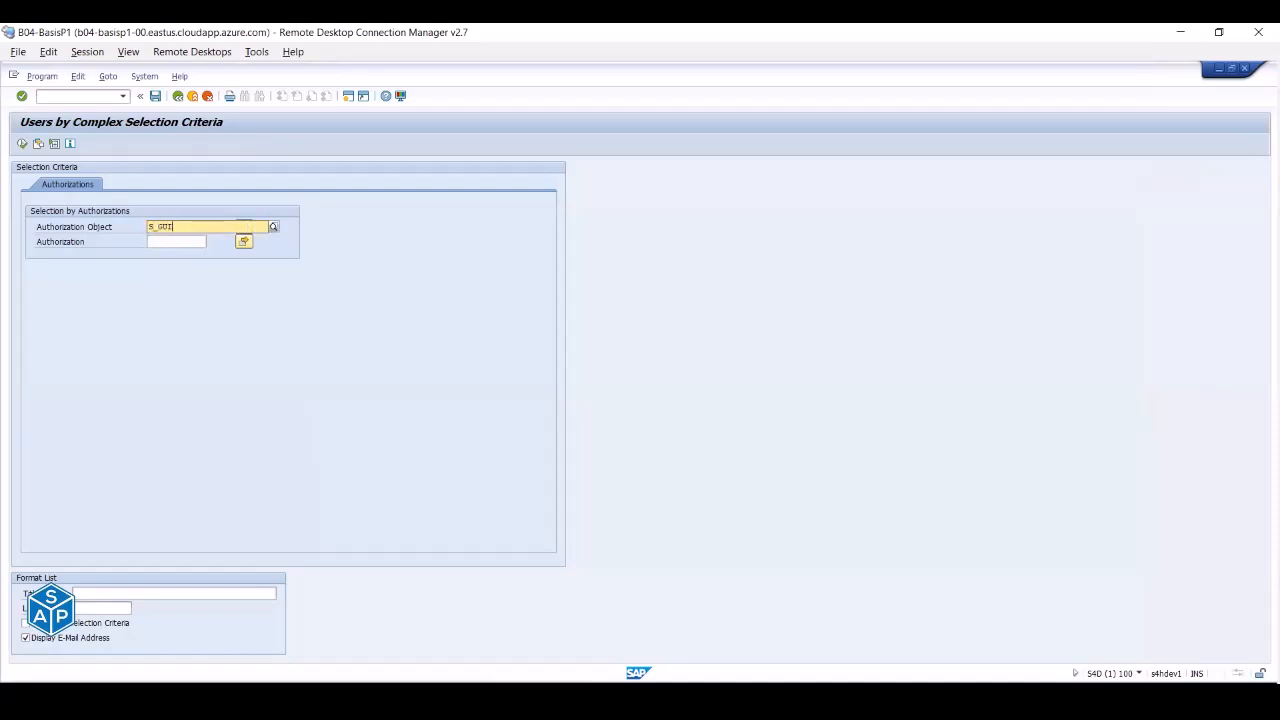
pyautogui.click(165, 256)
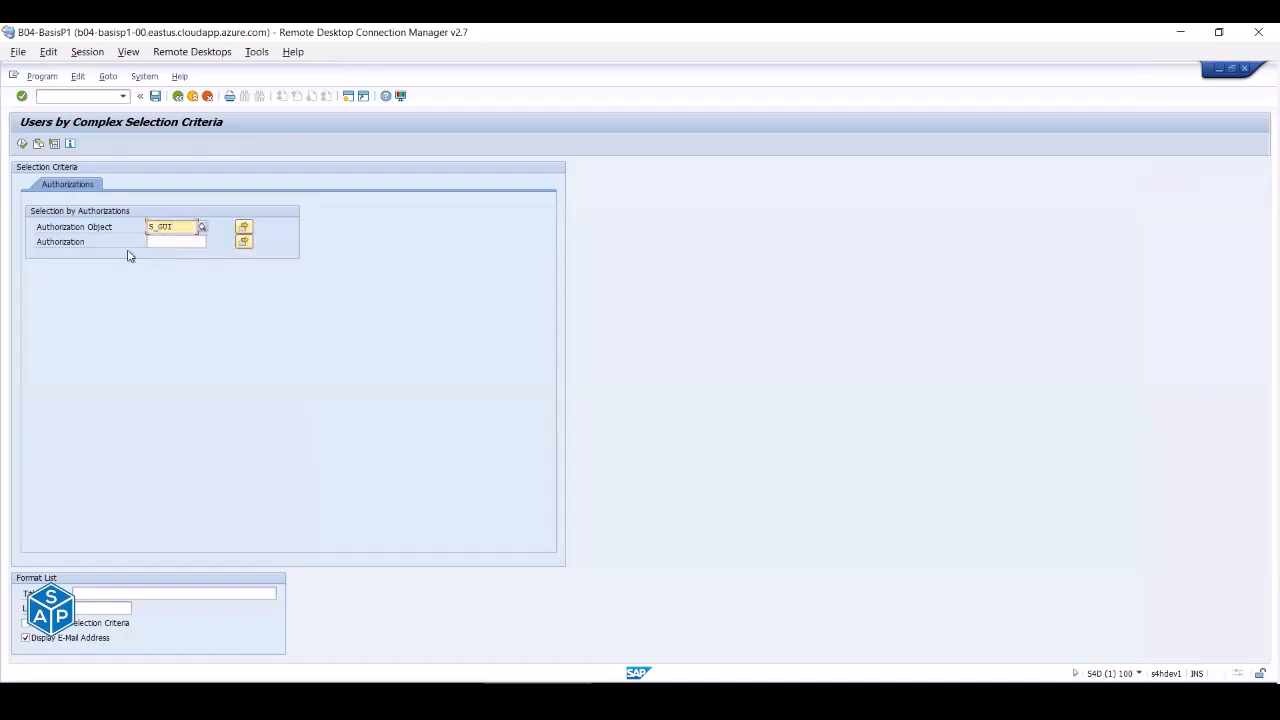
pyautogui.click(22, 144)
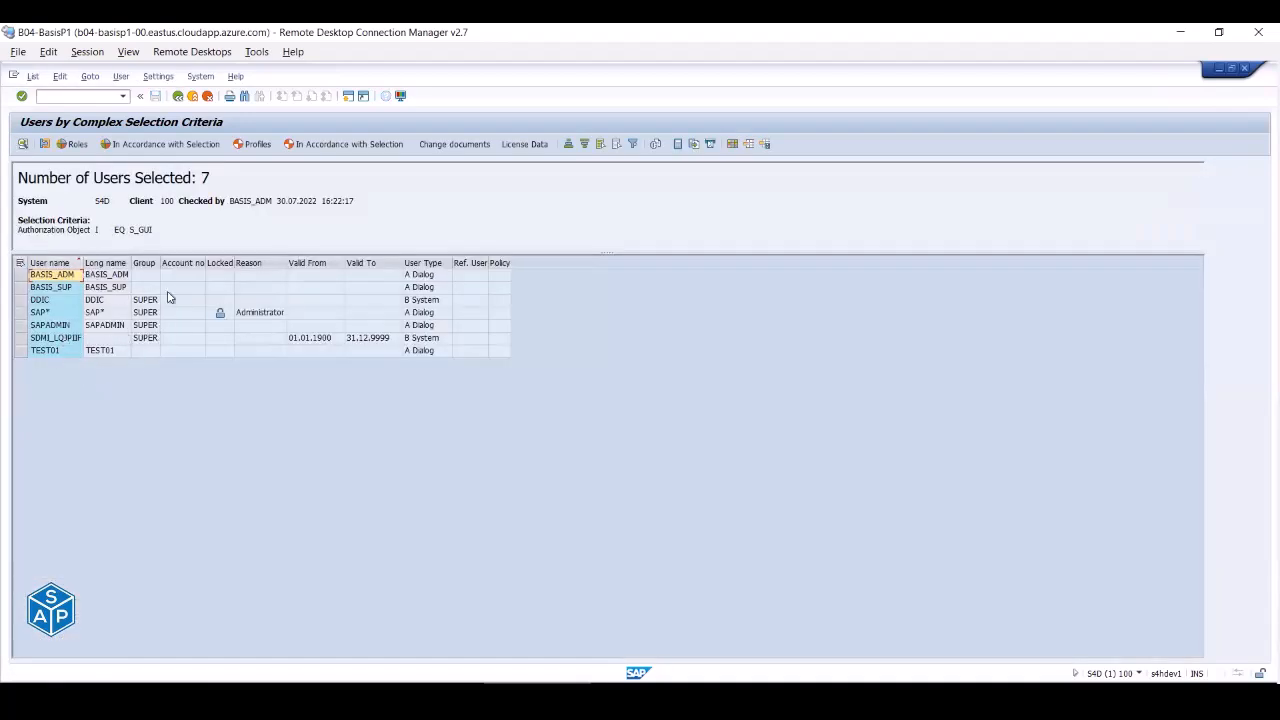
pyautogui.click(178, 96)
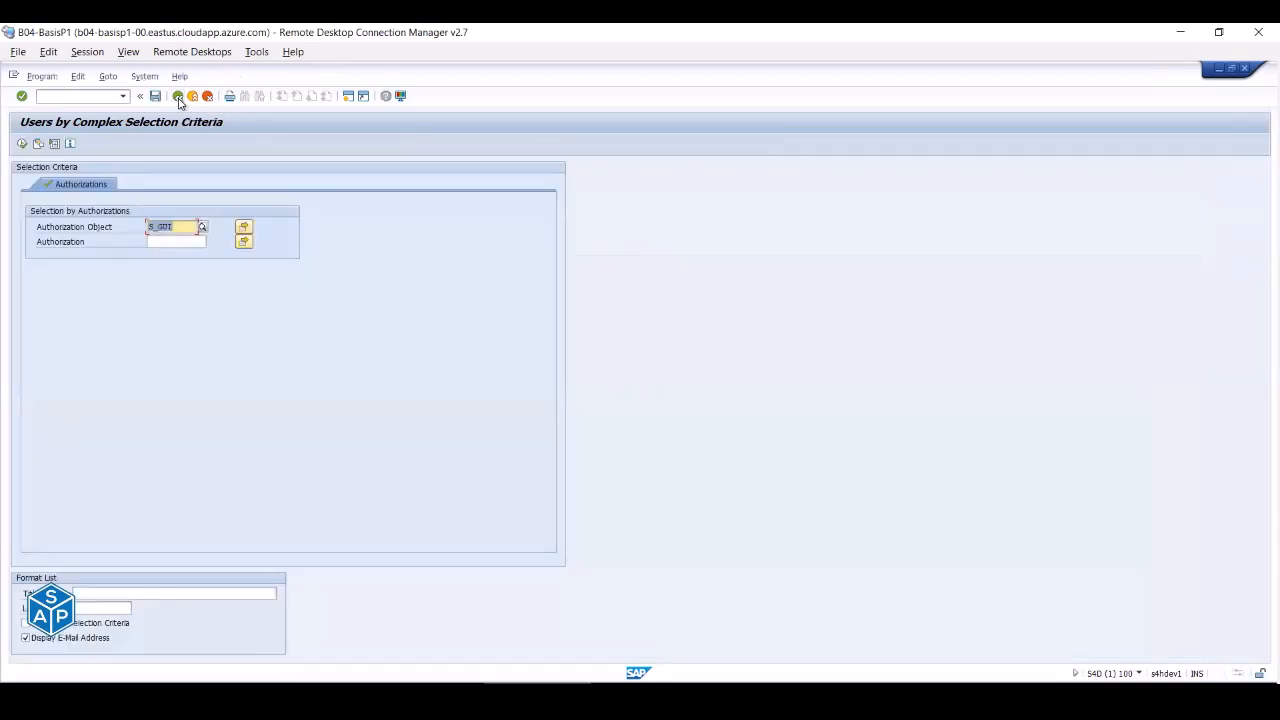
pyautogui.click(178, 96)
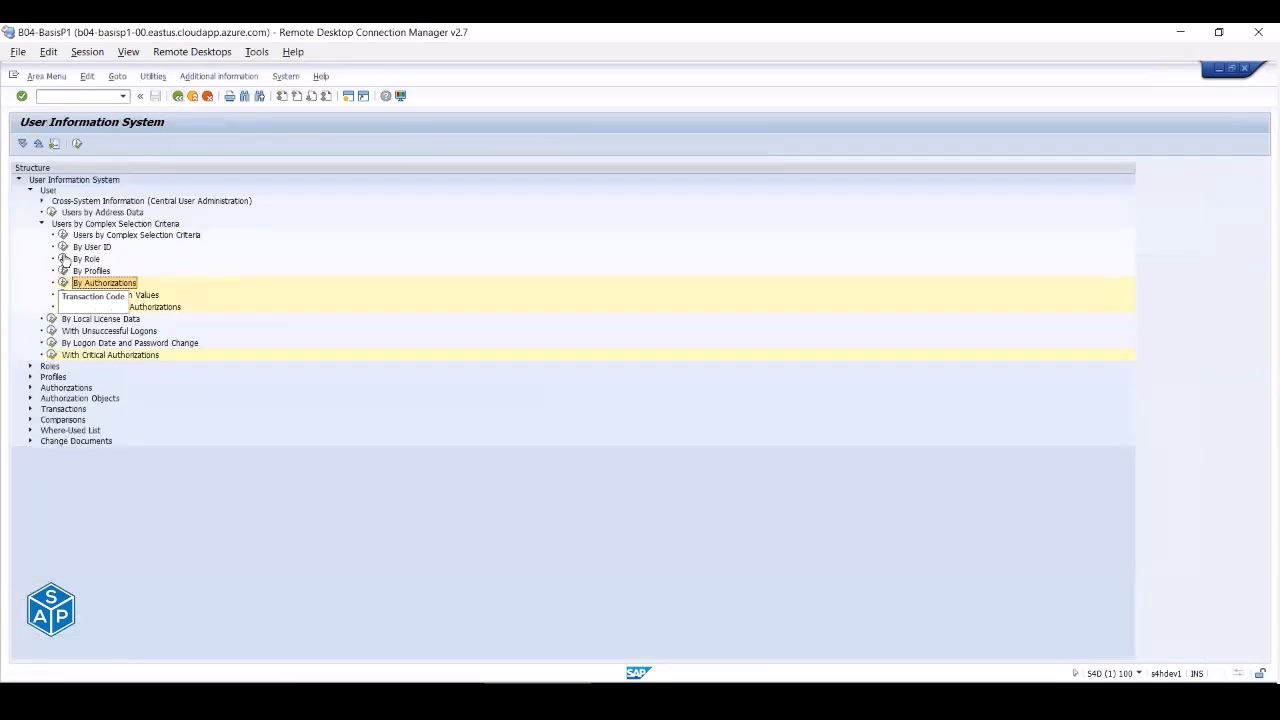
# - Run the By Role report for role ZGENERIC_AUTH after checking the role lookup
pyautogui.doubleClick(64, 262)
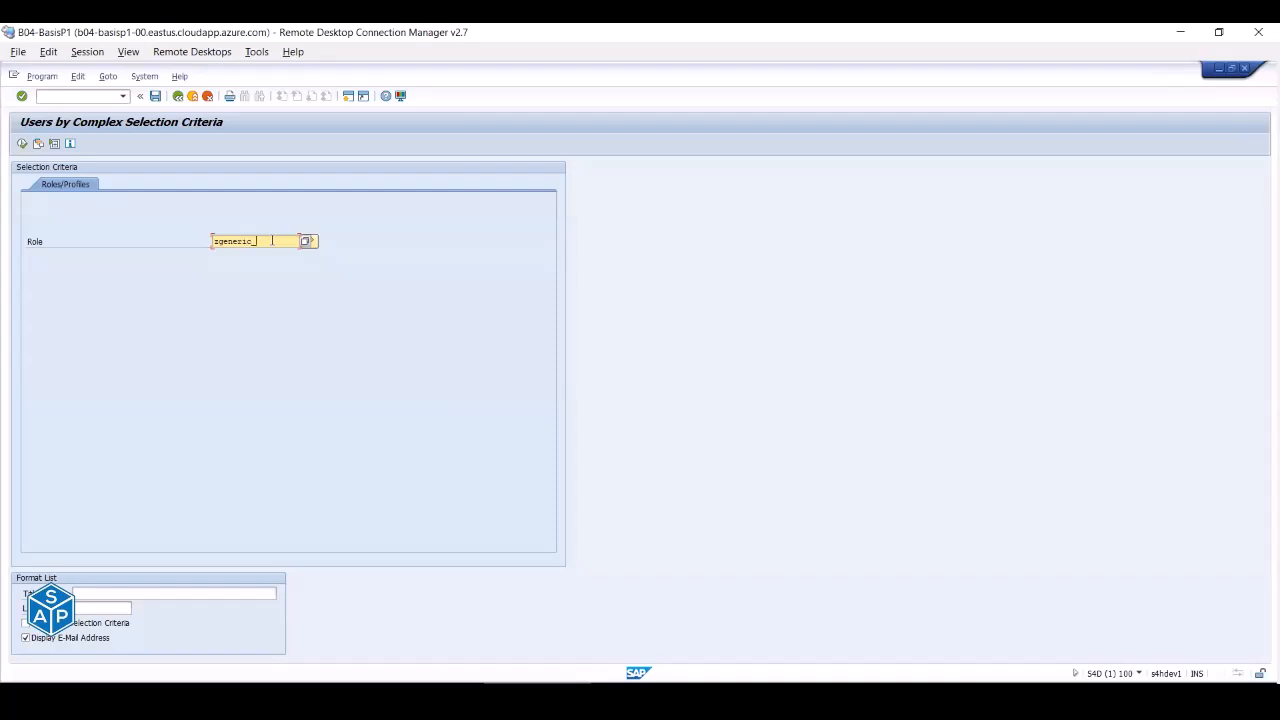
pyautogui.write('uth')
pyautogui.click(308, 243)
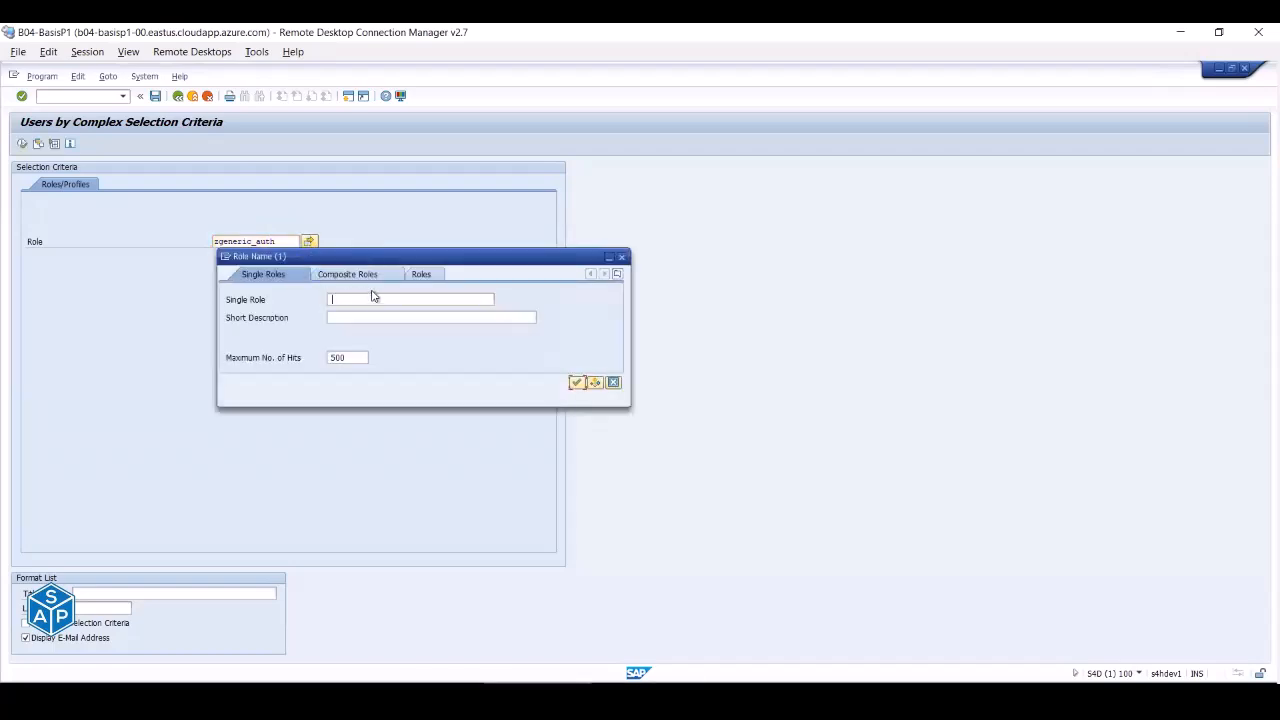
pyautogui.press('Escape')
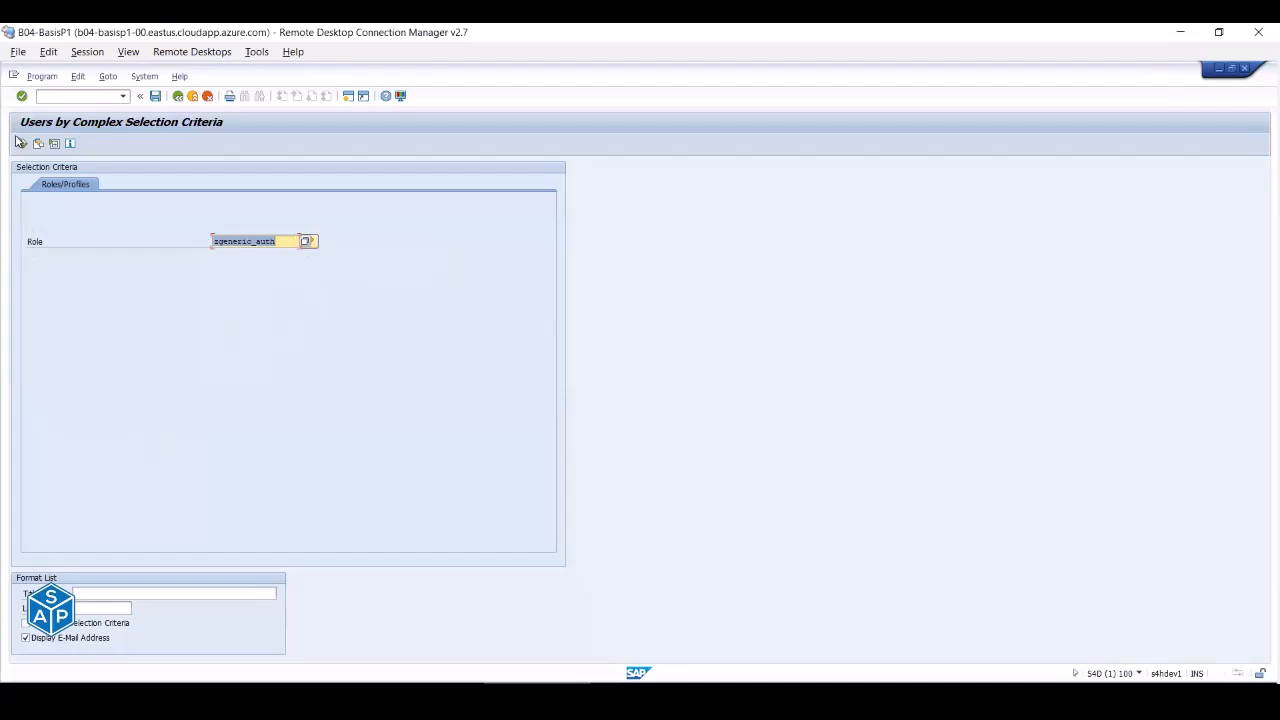
pyautogui.click(22, 145)
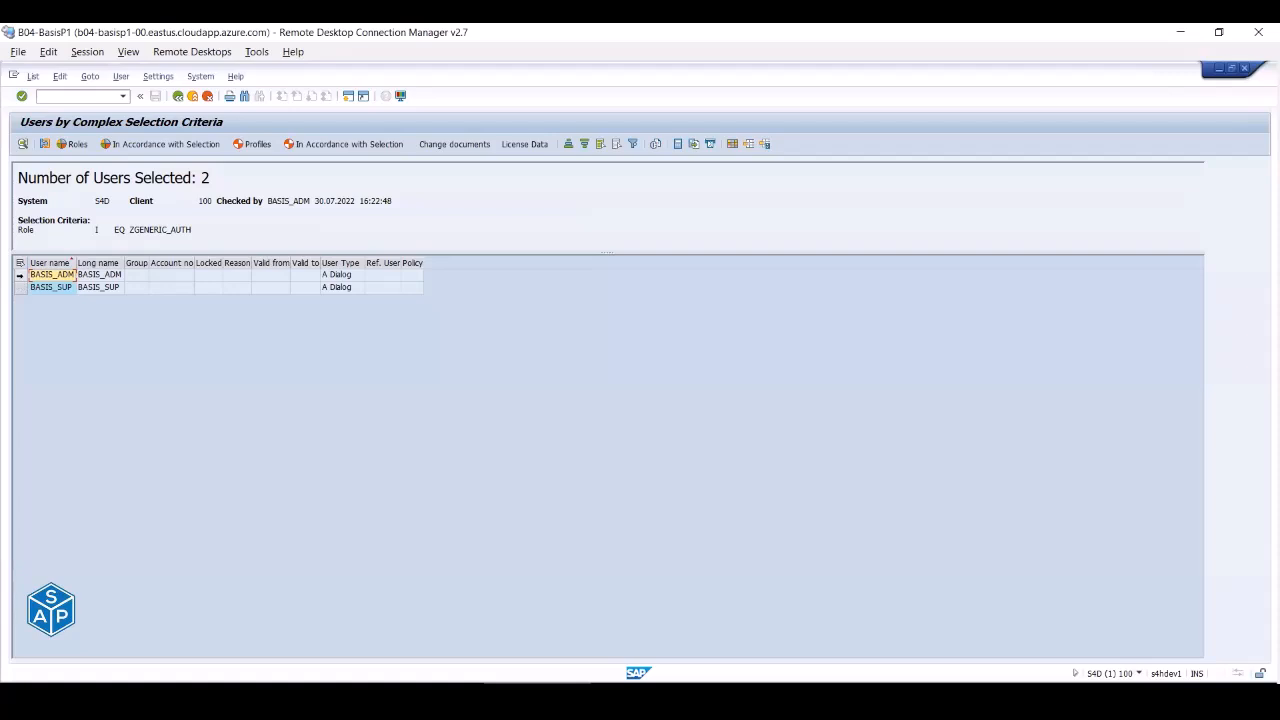
# - Select the BASIS_ADM and BASIS_SUP rows and return to the report tree
pyautogui.moveTo(20, 274); pyautogui.dragTo(18, 288)
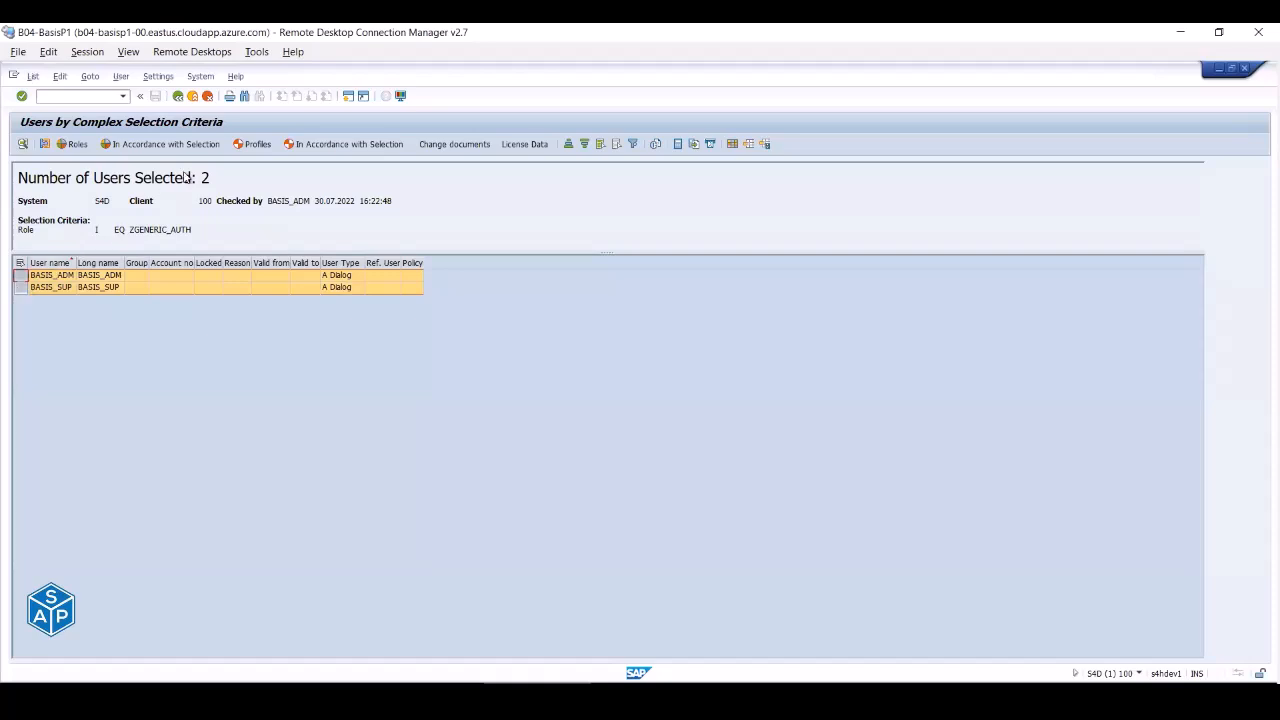
pyautogui.click(193, 97)
pyautogui.click(193, 97)
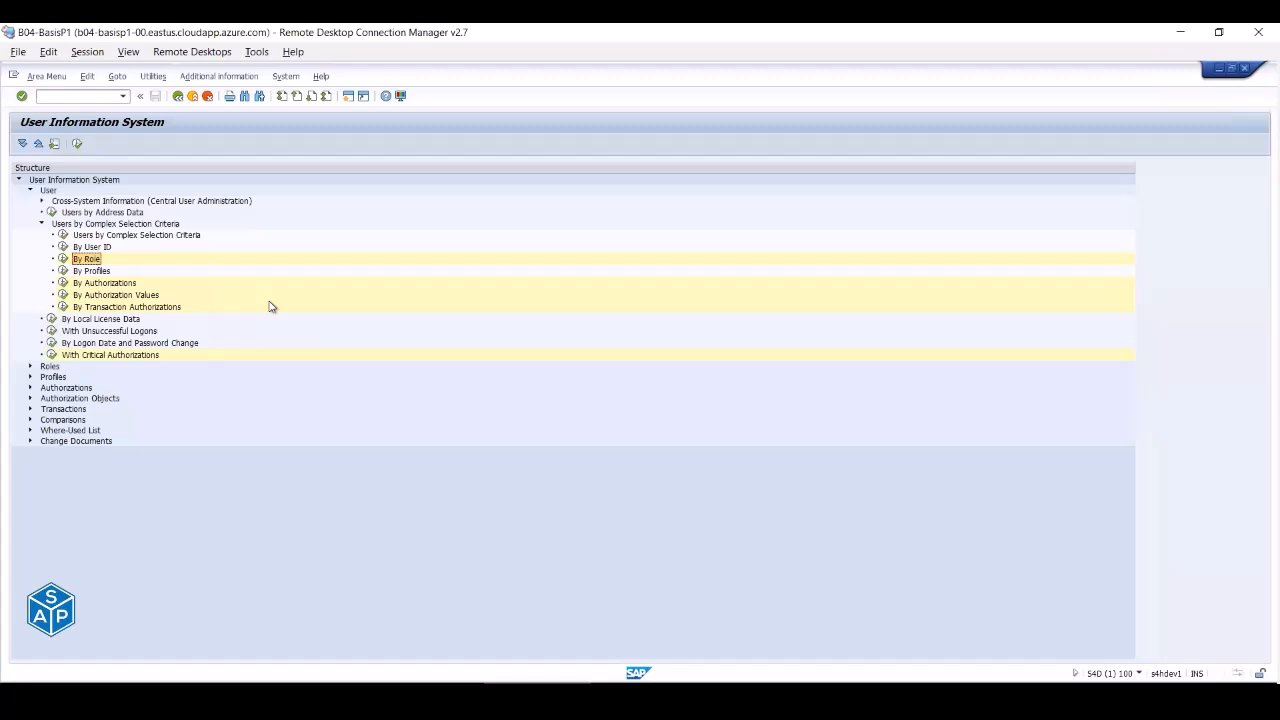
# - Exit to SAP Easy Access, cancel the log-off, and close the T-Codes Excel workbook
pyautogui.click(193, 96)
pyautogui.click(193, 96)
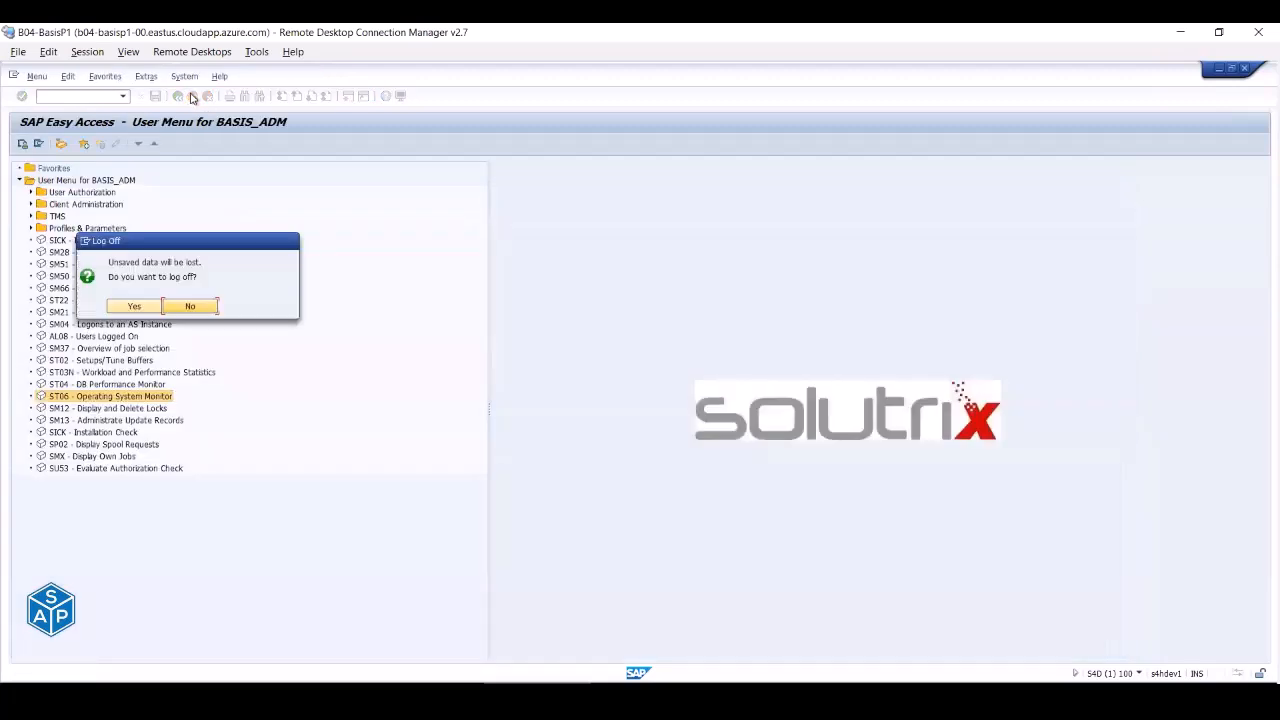
pyautogui.click(188, 306)
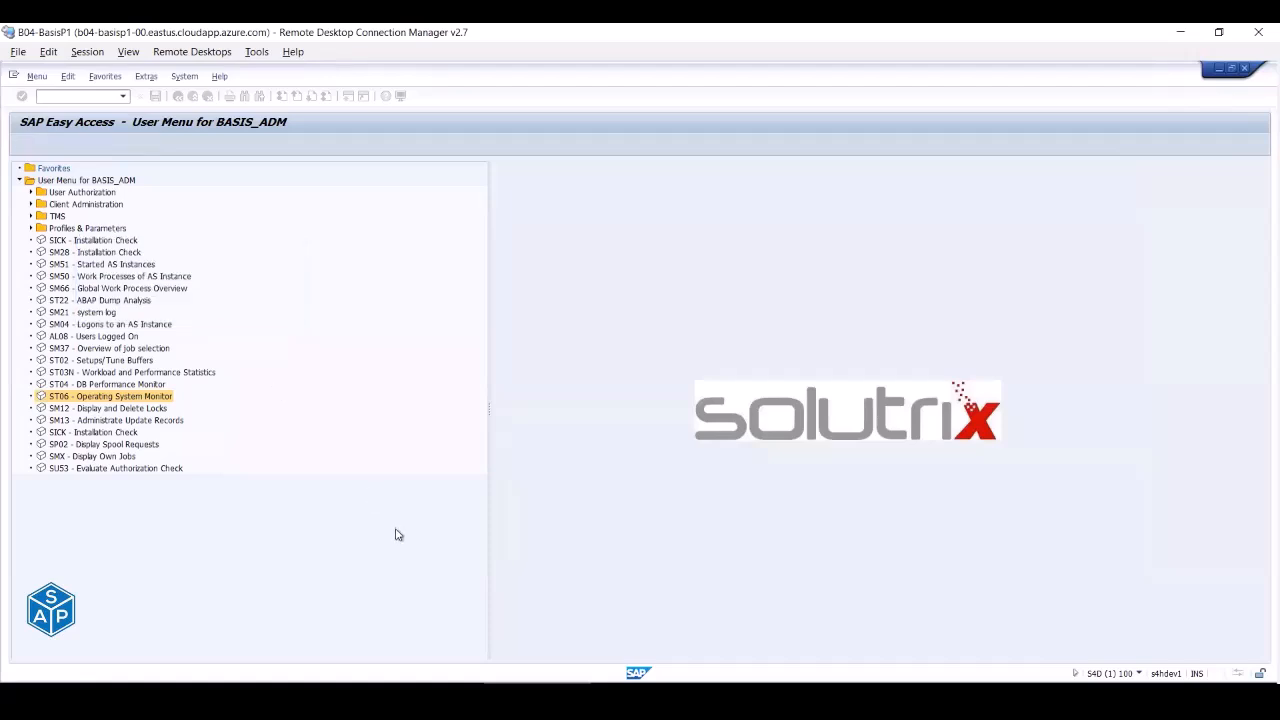
pyautogui.click(575, 700)
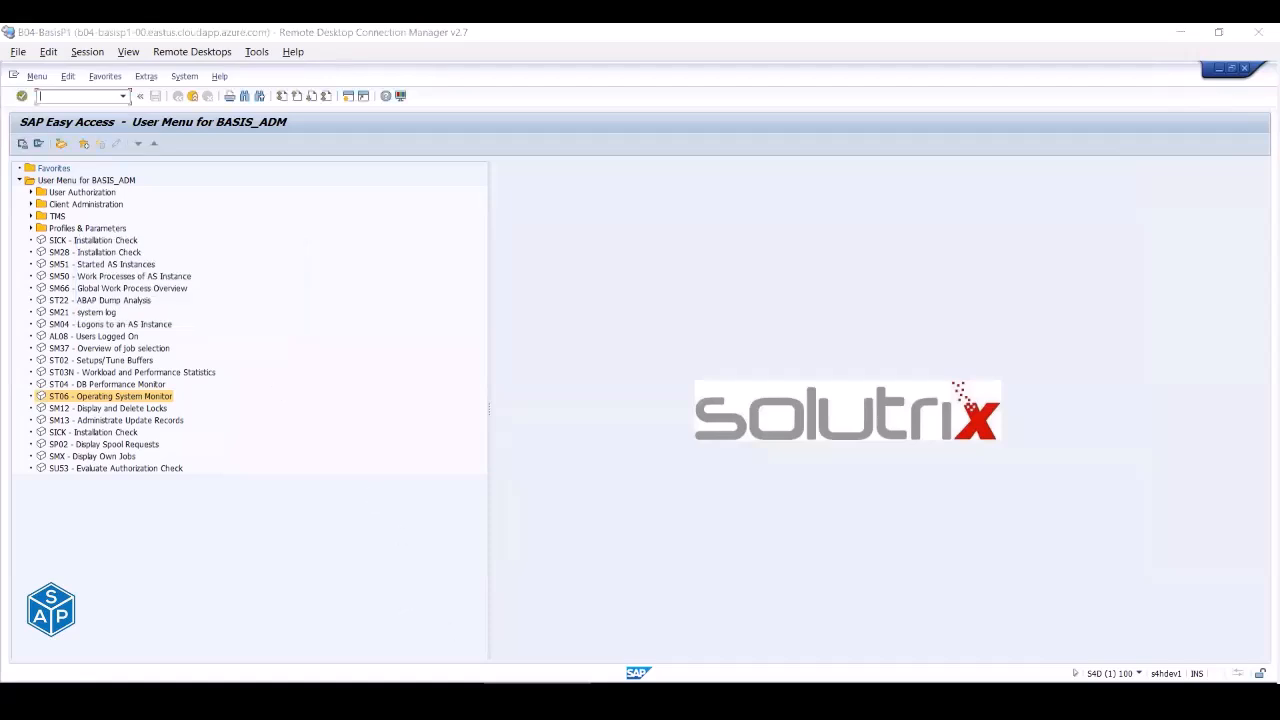
pyautogui.click(1260, 42)
# - Open the SAP S4HANA 2020 (S4D) #2 workbook from Training, scroll its Info sheet, then close it
pyautogui.click(288, 648)
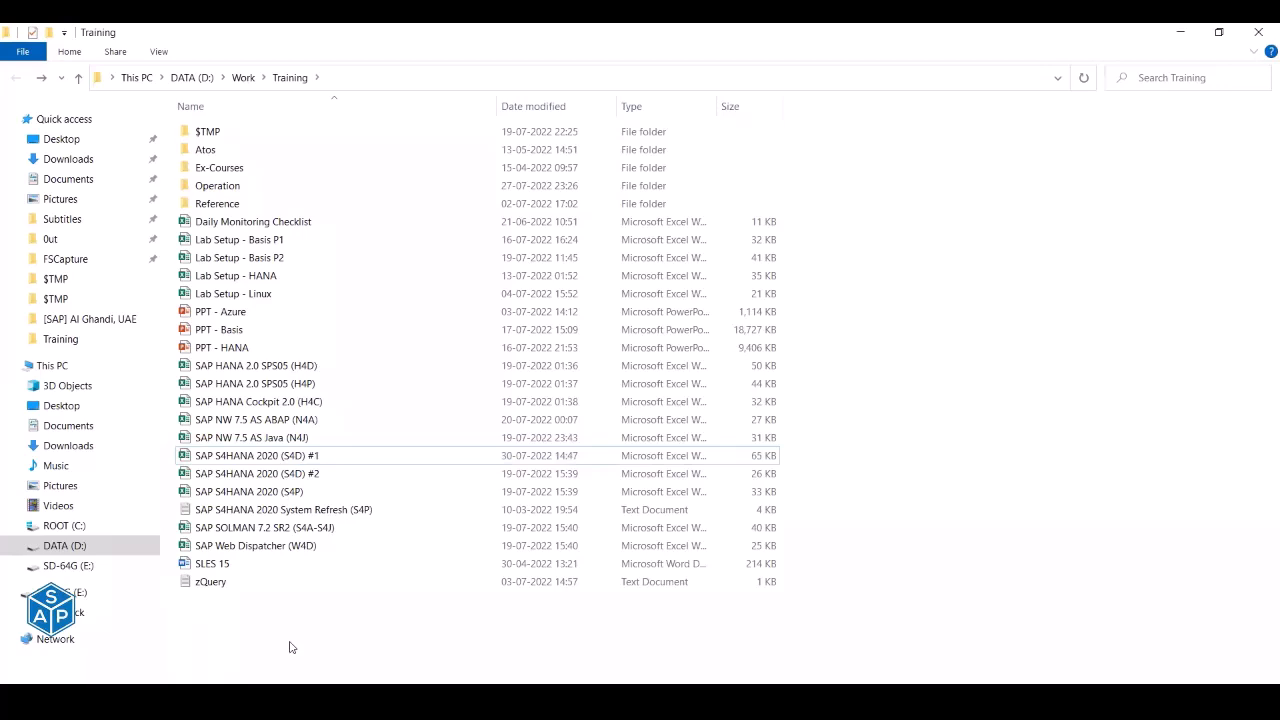
pyautogui.doubleClick(294, 472)
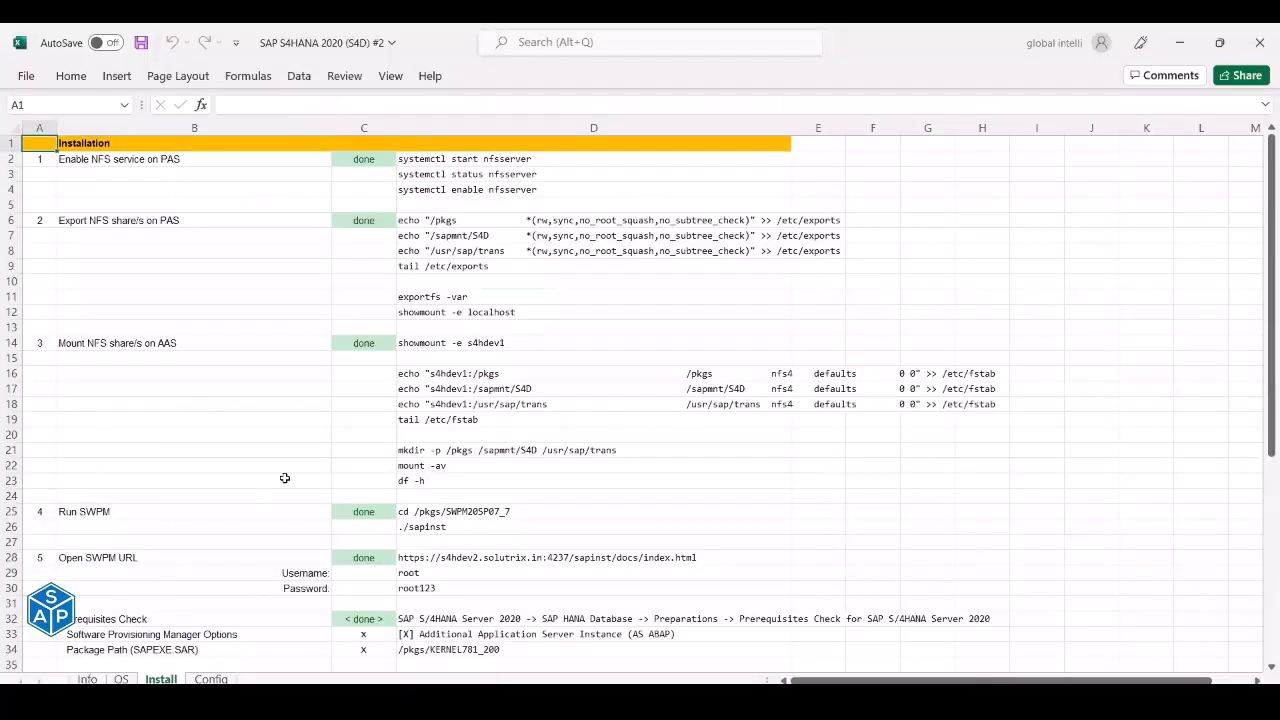
pyautogui.scroll(-12, 284, 478)
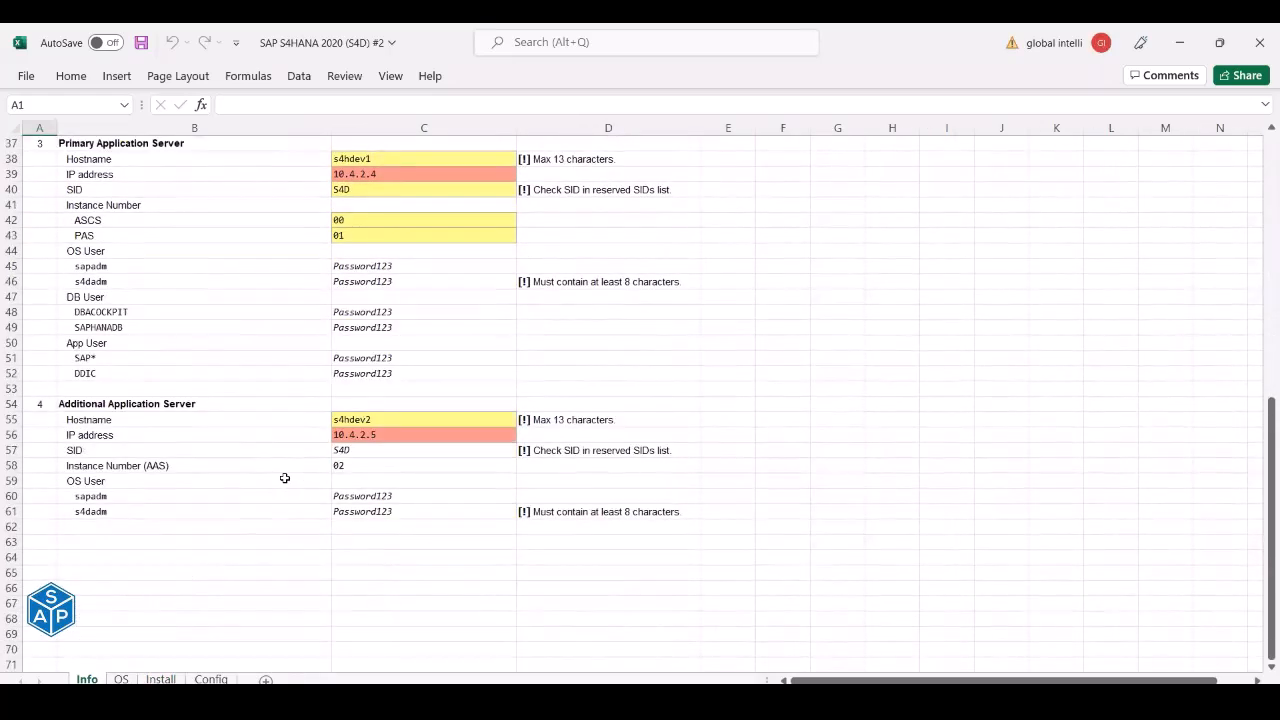
pyautogui.scroll(4, 284, 478)
pyautogui.scroll(8, 284, 478)
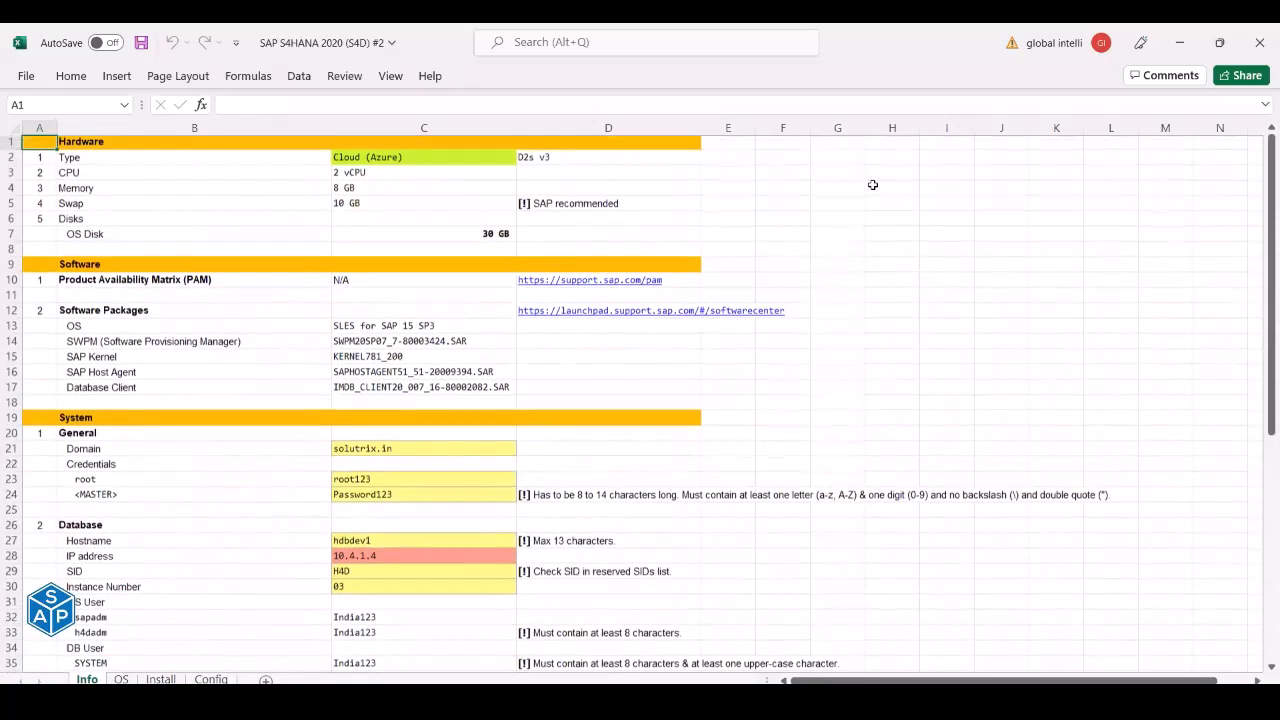
pyautogui.click(1260, 43)
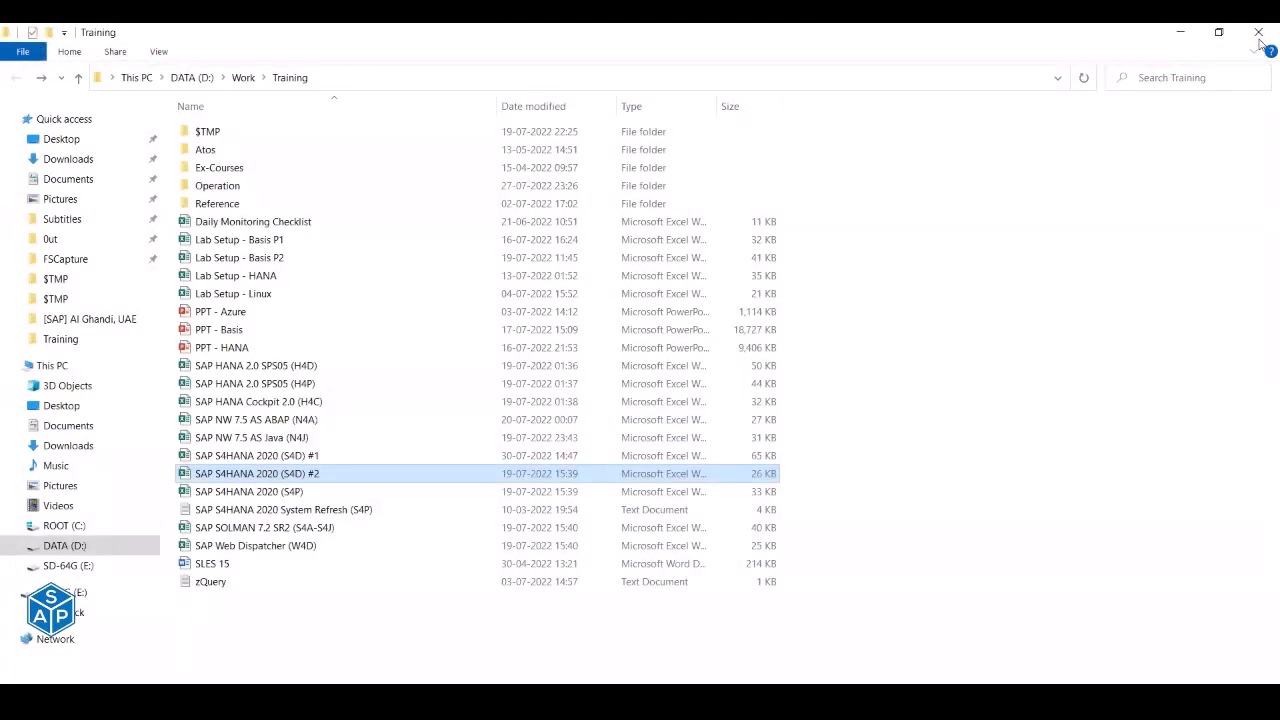